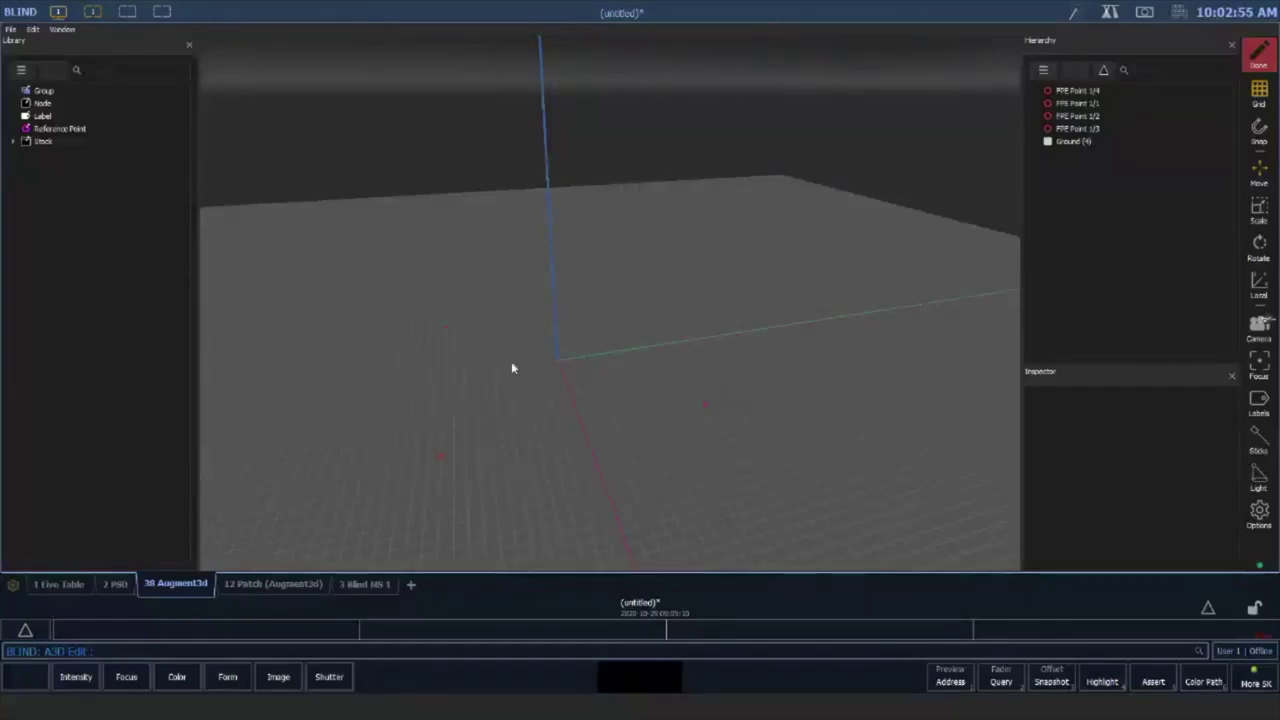
# Examine the dimensions on the theatre floor plan in Blind MS 1, and return to the Augment3d model
pyautogui.click(377, 586)
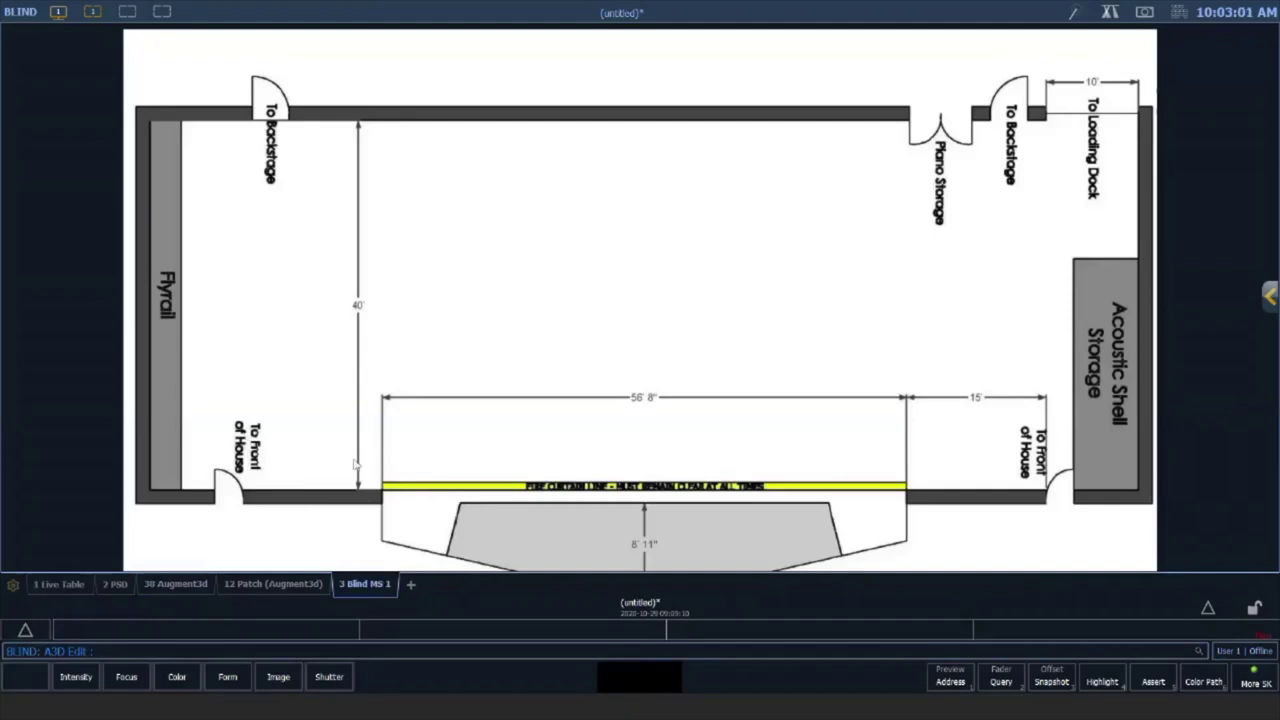
pyautogui.click(177, 584)
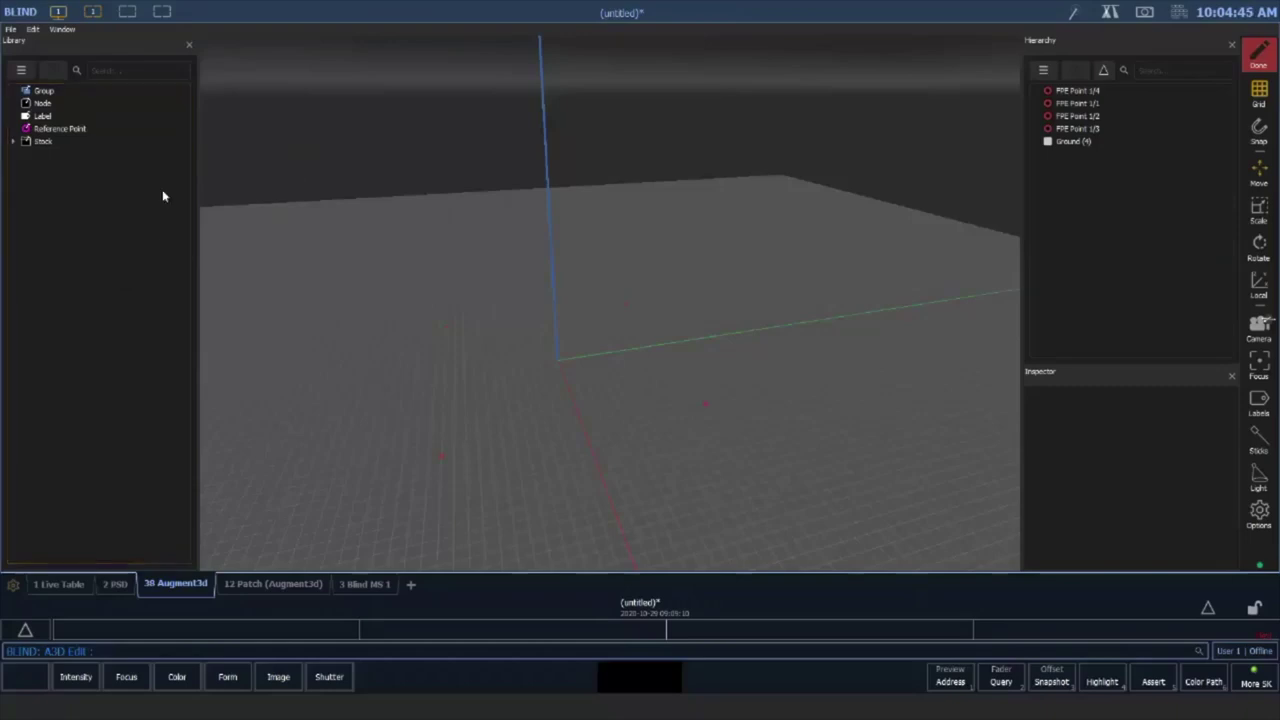
# Add the stock Traverse venue to the scene and raise it about 2 ft 5 in above the ground
pyautogui.click(15, 143)
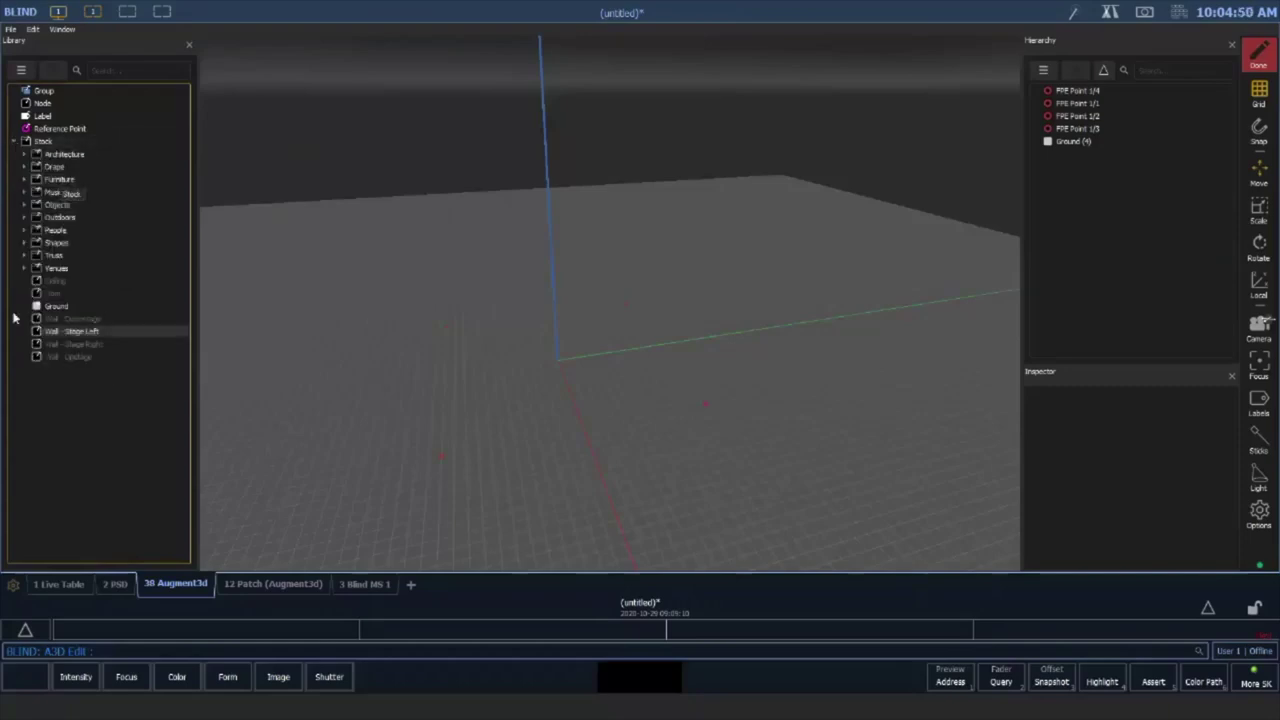
pyautogui.click(24, 268)
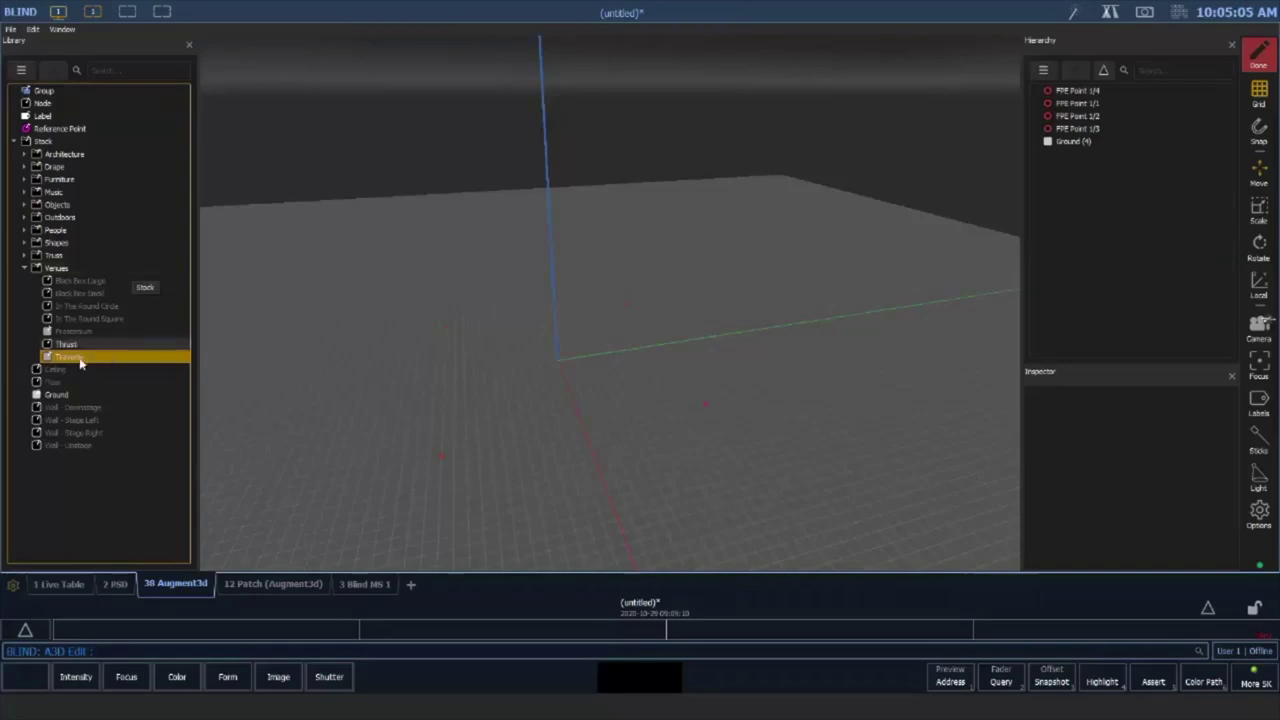
pyautogui.moveTo(84, 359); pyautogui.dragTo(498, 395)
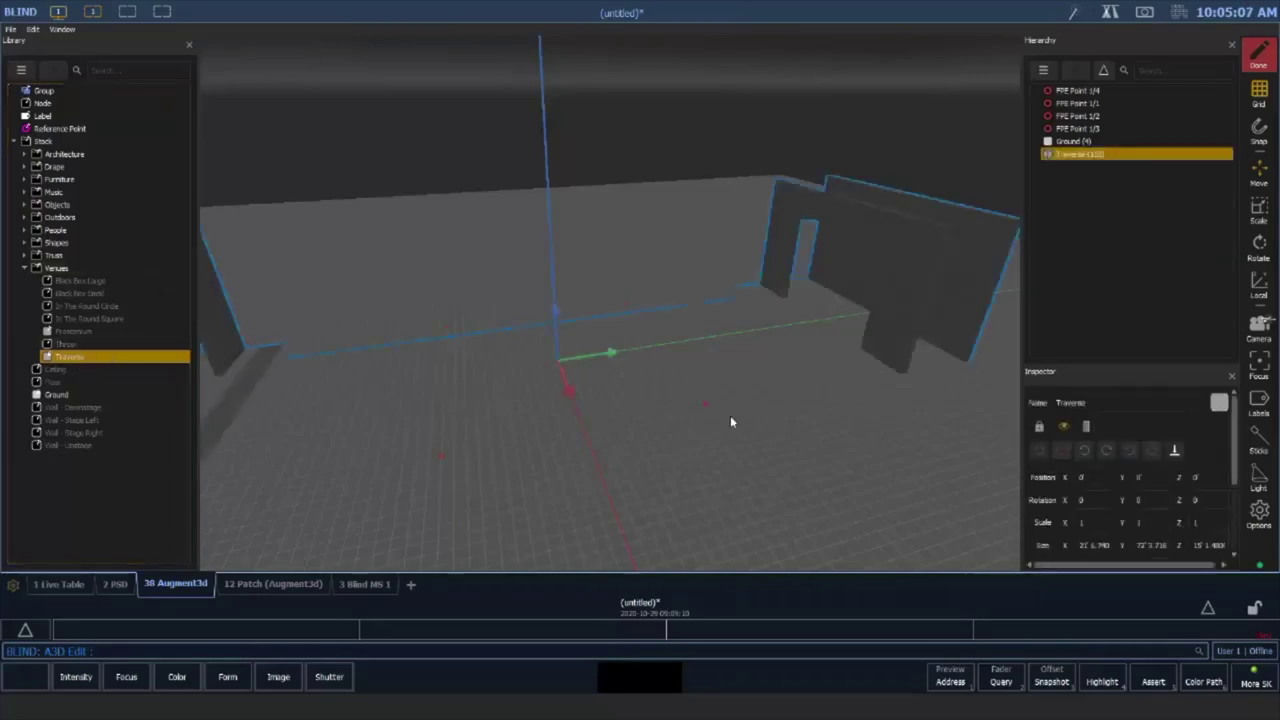
pyautogui.moveTo(554, 311)
pyautogui.mouseDown()
pyautogui.moveTo(554, 277)
pyautogui.moveTo(552, 288)
pyautogui.mouseUp()
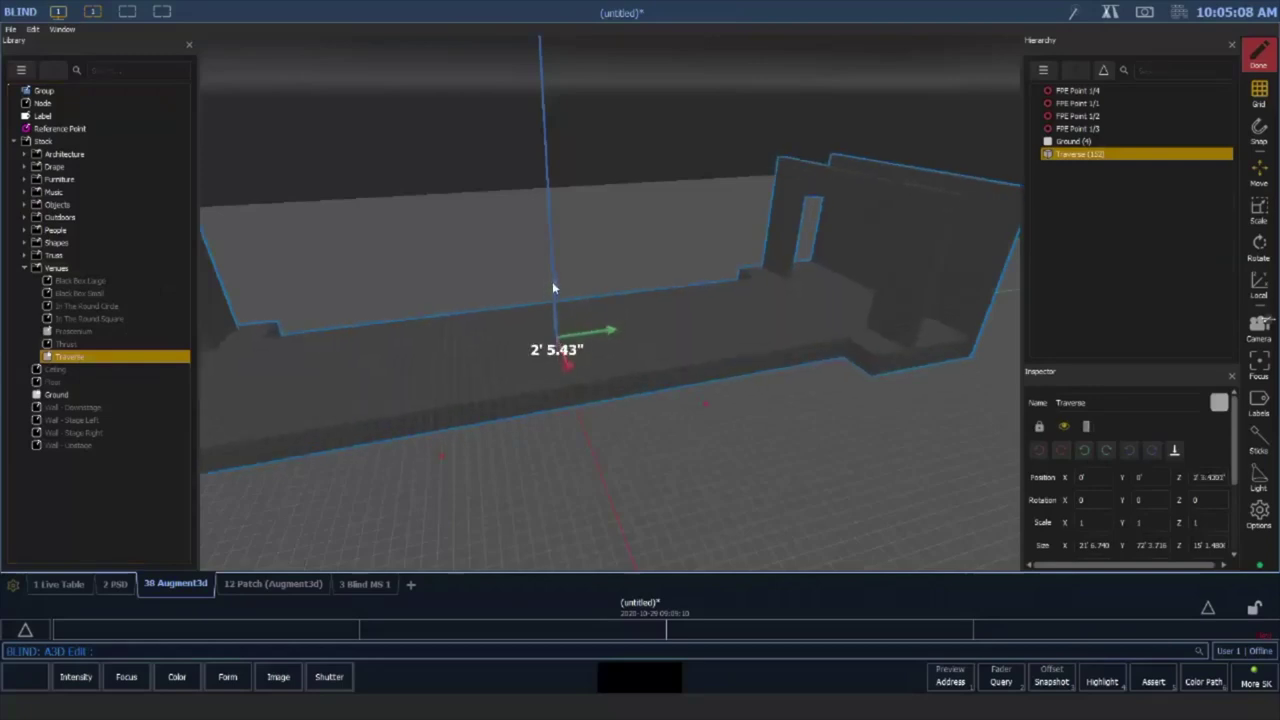
pyautogui.moveTo(730, 418); pyautogui.dragTo(768, 408, button='middle')
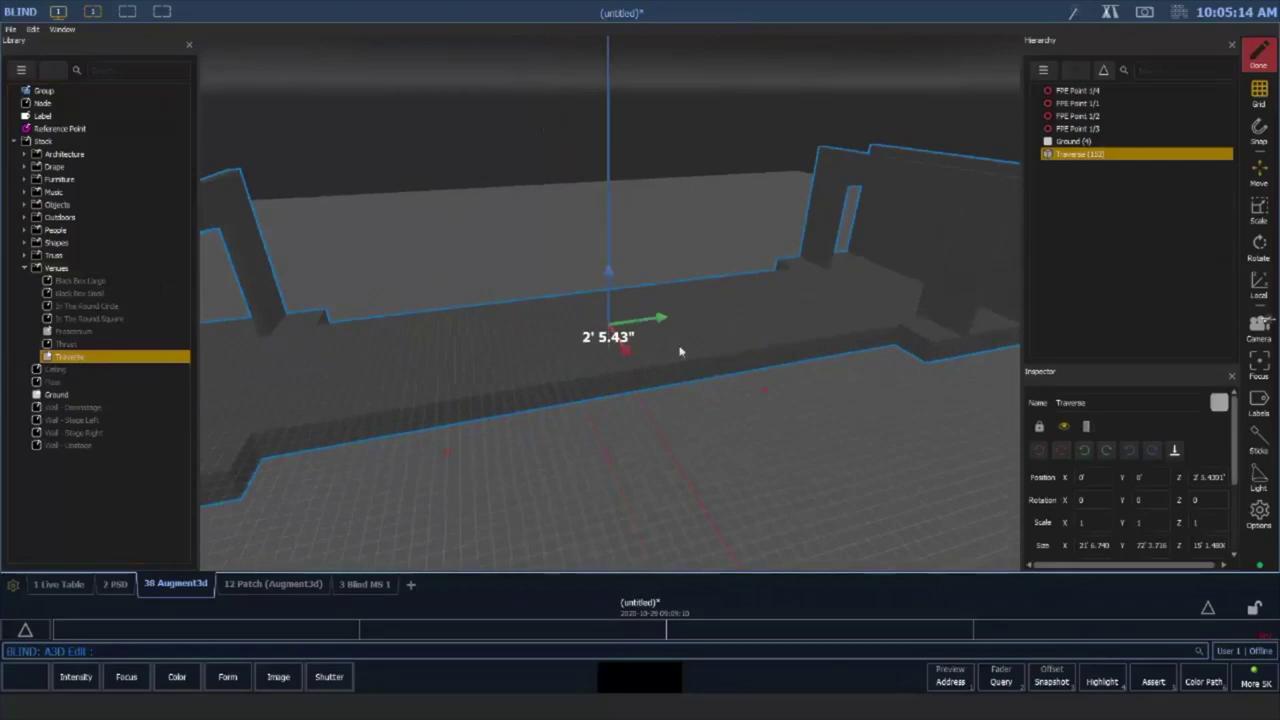
pyautogui.moveTo(674, 383); pyautogui.dragTo(730, 378, button='middle')
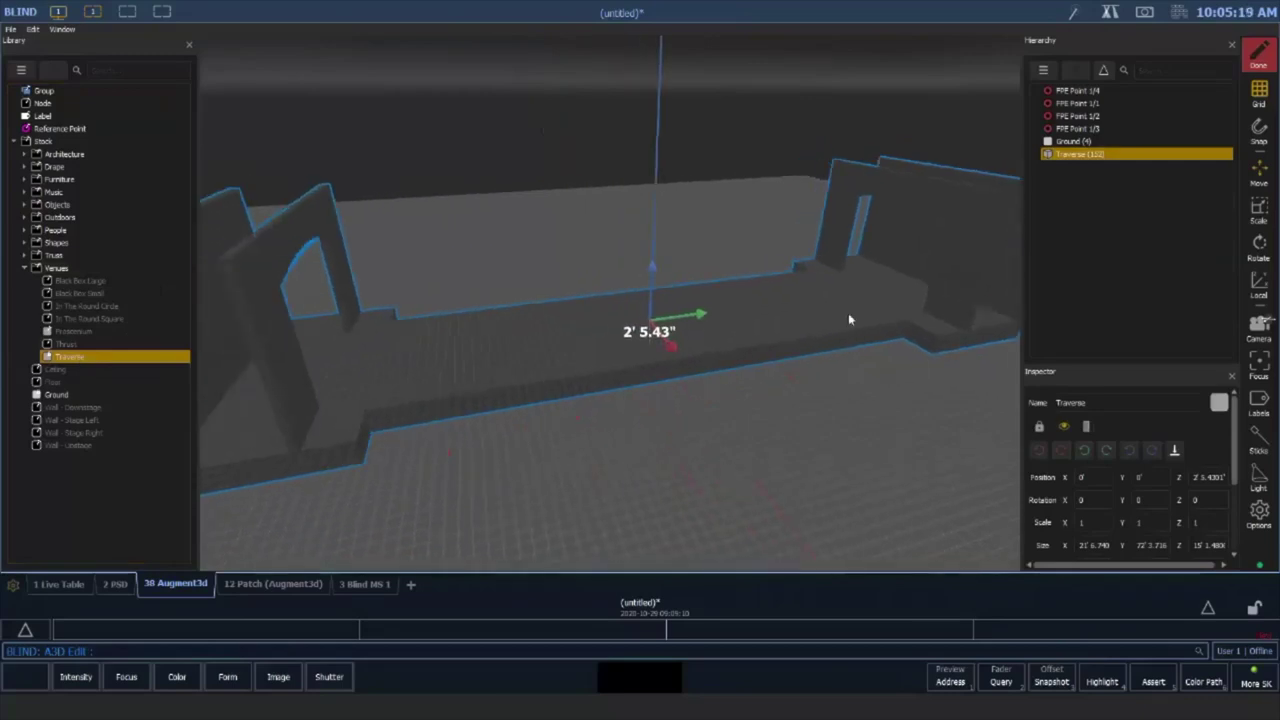
# Expand the Traverse model into its component parts and reveal the objects inside its Theatre and Downstage nodes
pyautogui.rightClick(1067, 158)
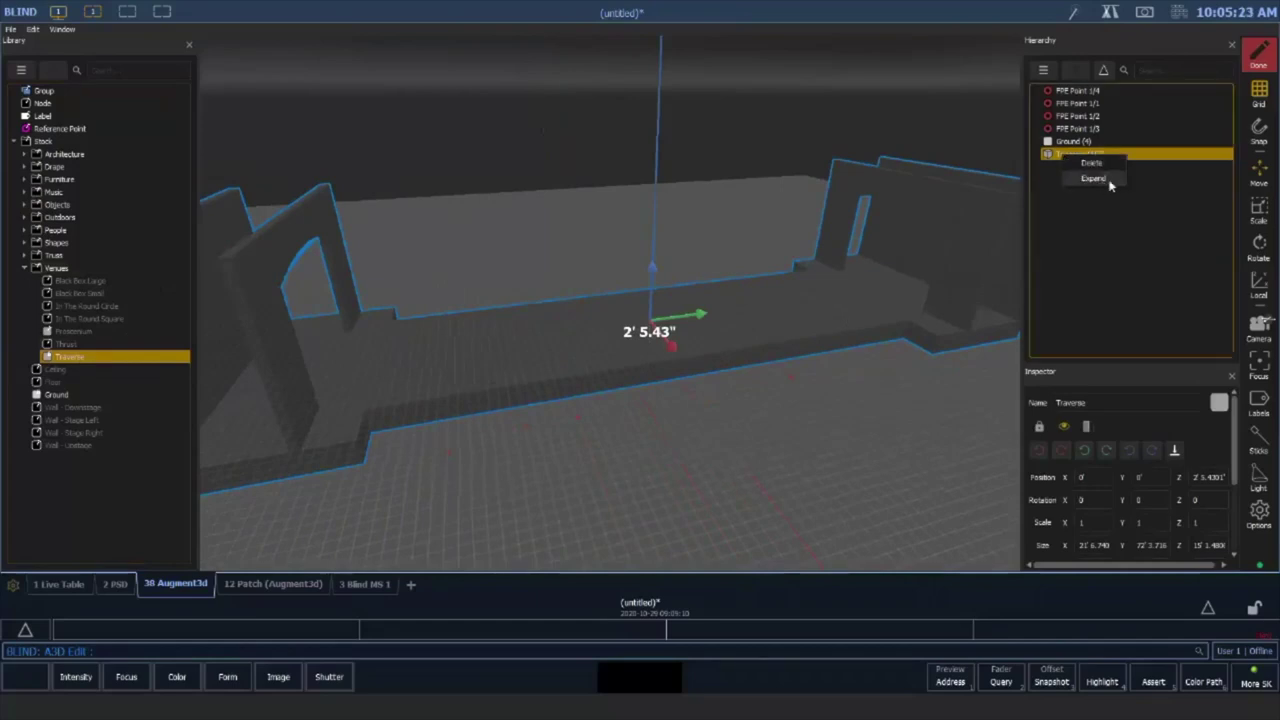
pyautogui.click(1107, 182)
pyautogui.click(1037, 155)
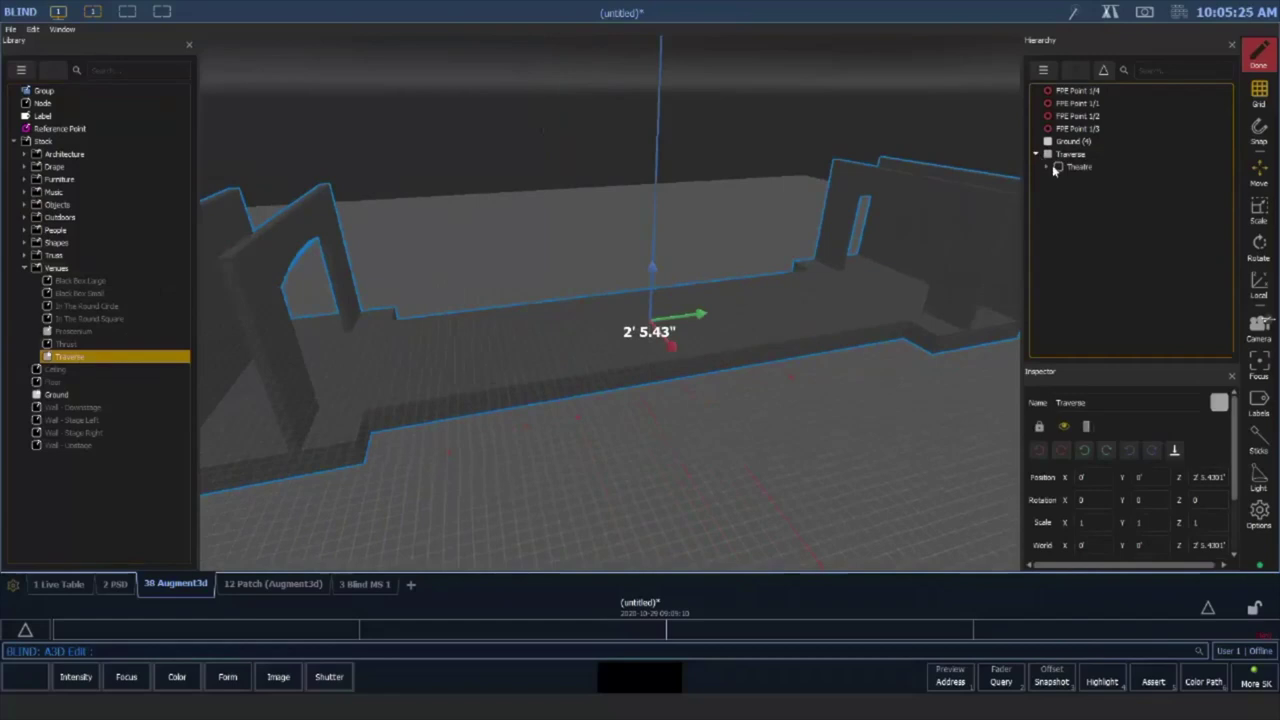
pyautogui.click(1047, 167)
pyautogui.click(1105, 179)
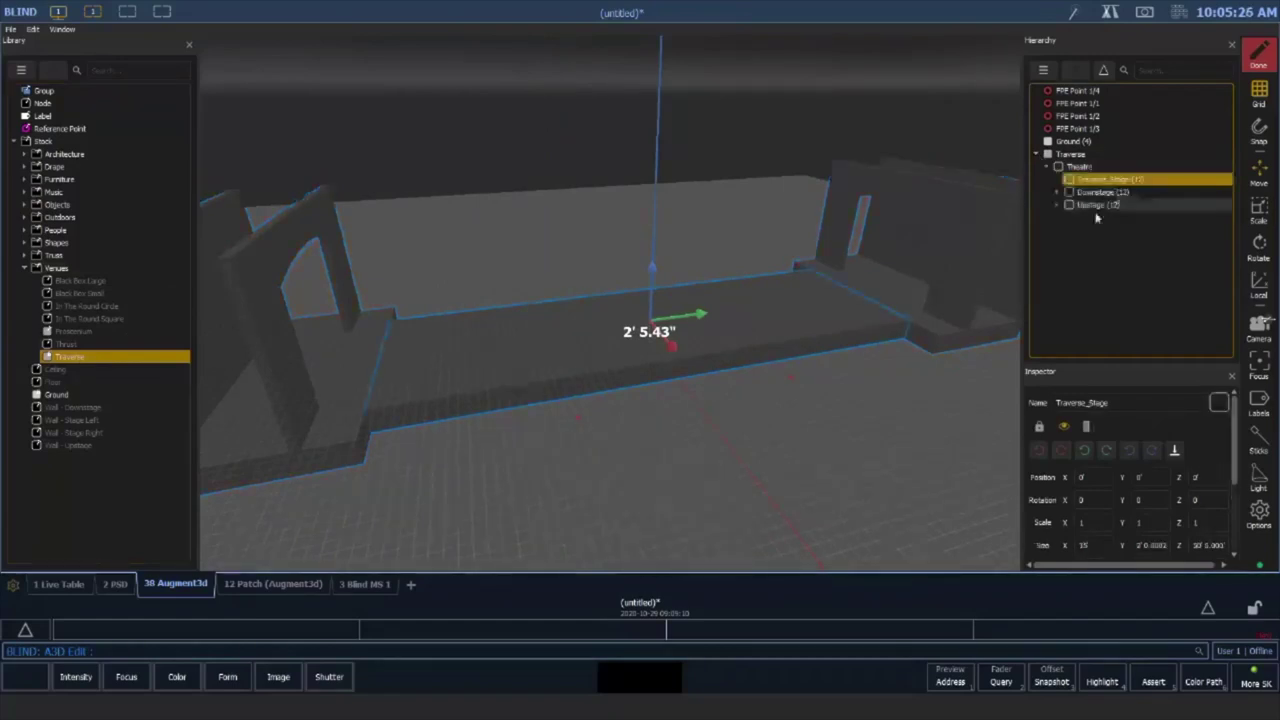
pyautogui.click(1058, 192)
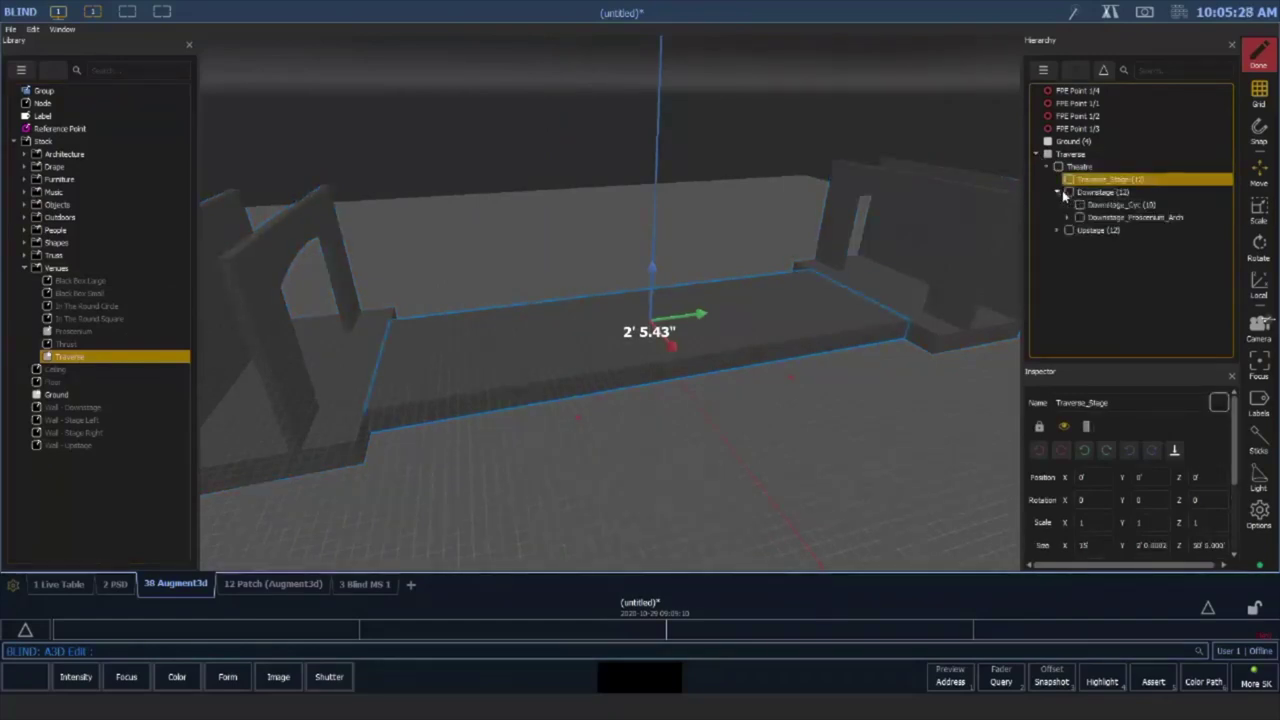
# Scale the Downstage_Proscenium_Arch to about 1.011 in Y and 0.984 in Z
pyautogui.click(1101, 218)
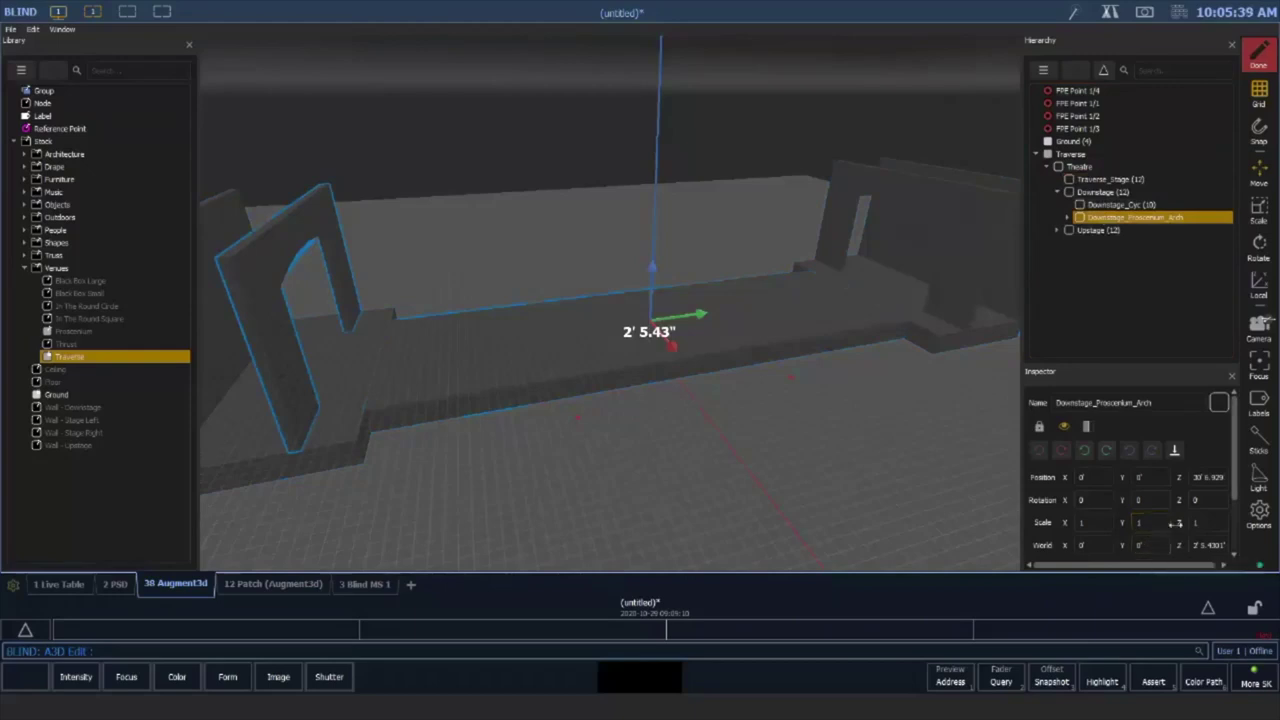
pyautogui.scroll(-1, 1161, 526)
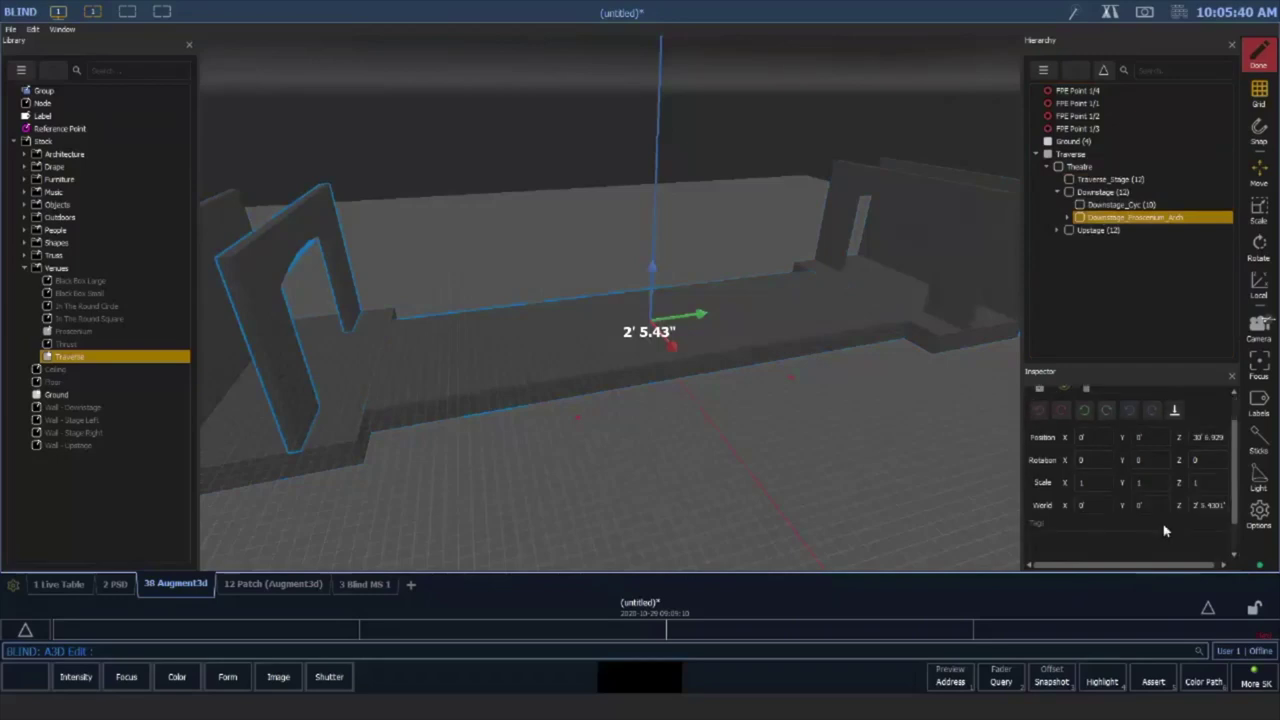
pyautogui.moveTo(1185, 483); pyautogui.dragTo(1131, 482)
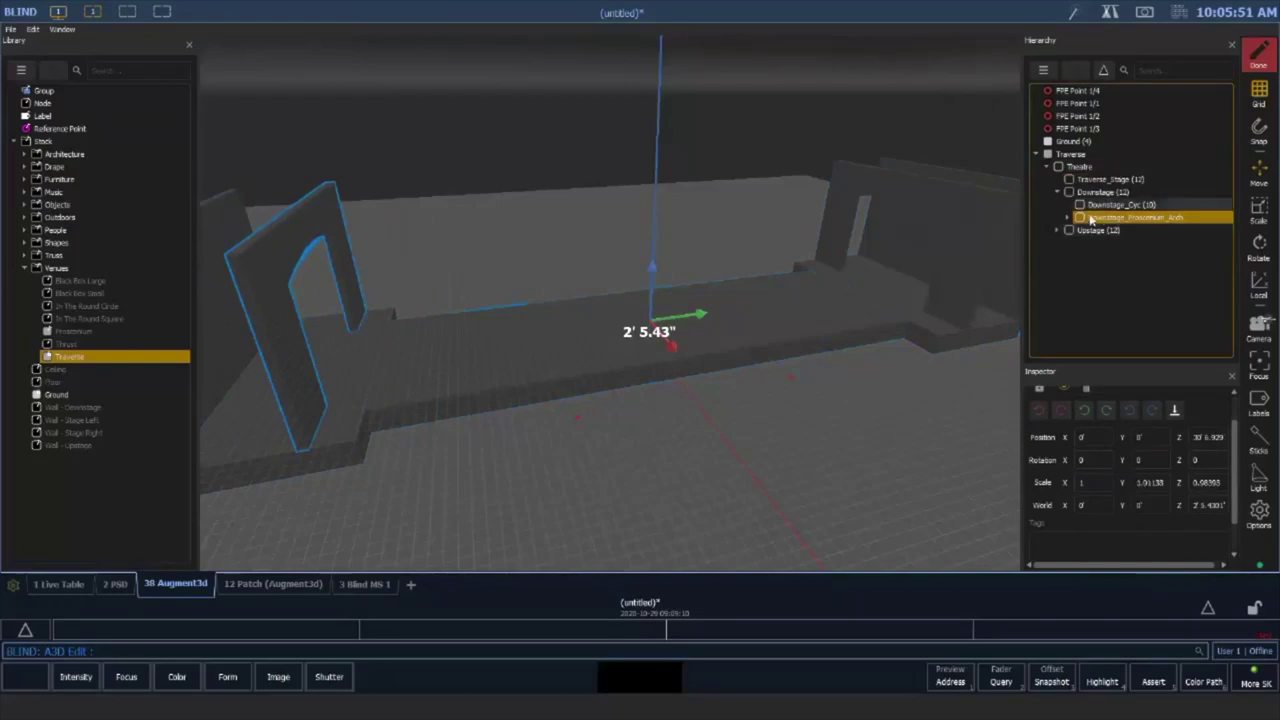
# Rotate the Theatre node 90 degrees about the X axis and turn it back to -90
pyautogui.click(1083, 168)
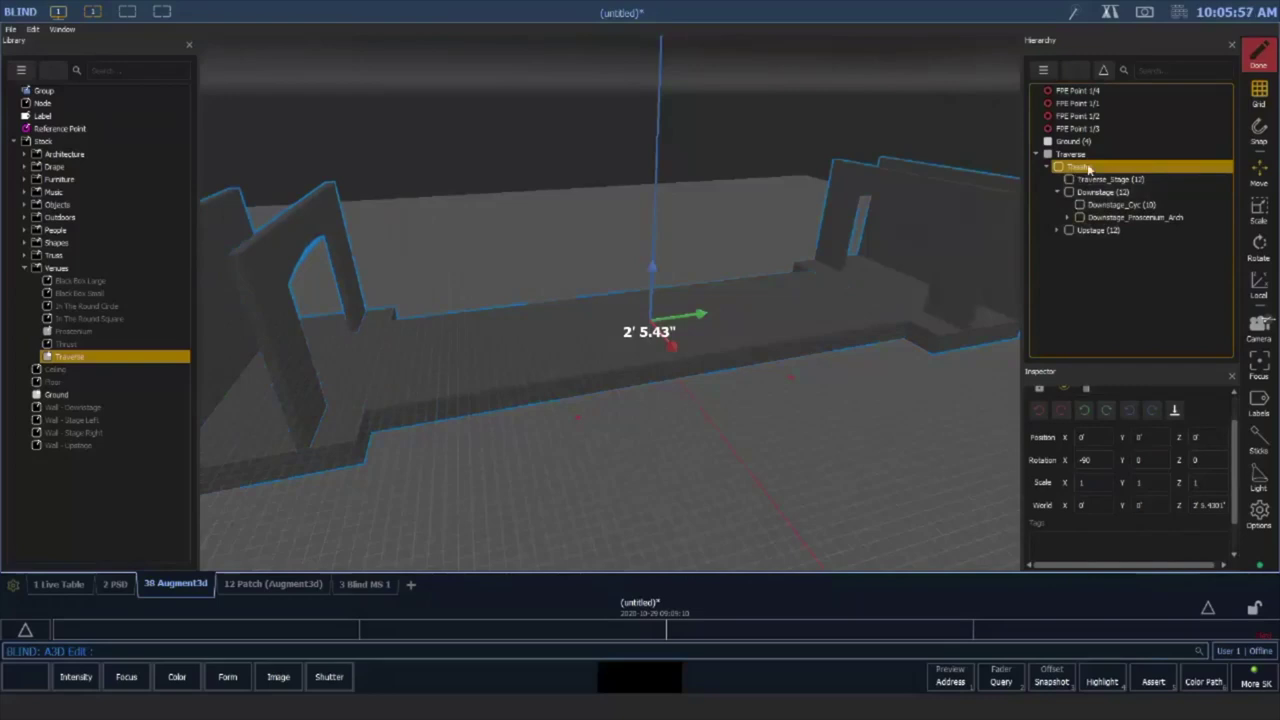
pyautogui.click(1085, 460)
pyautogui.press('Return')
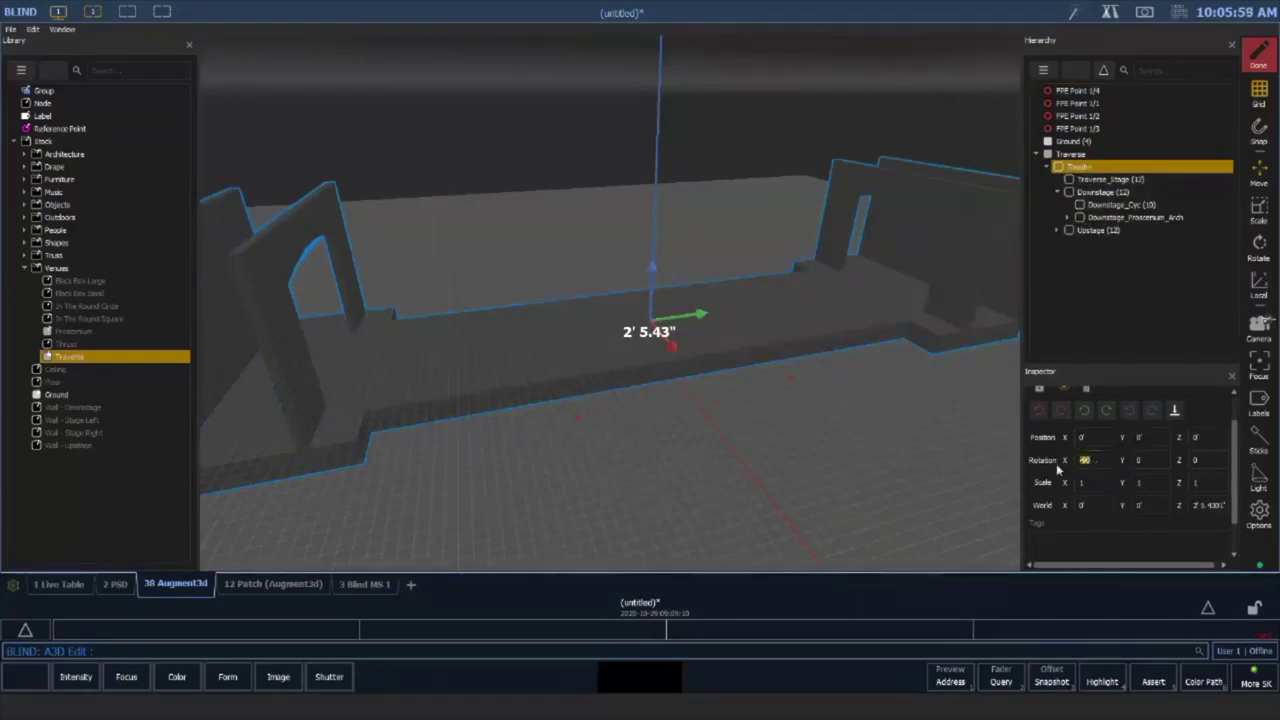
pyautogui.click(1040, 412)
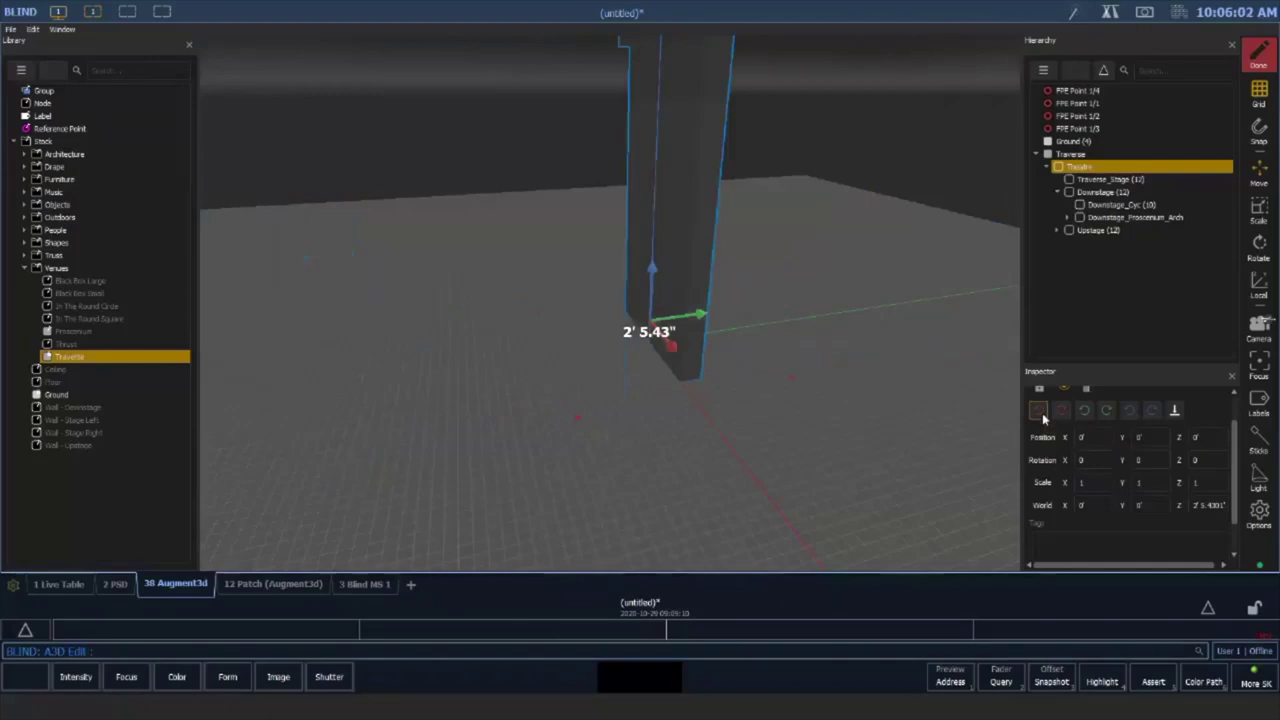
pyautogui.click(1060, 413)
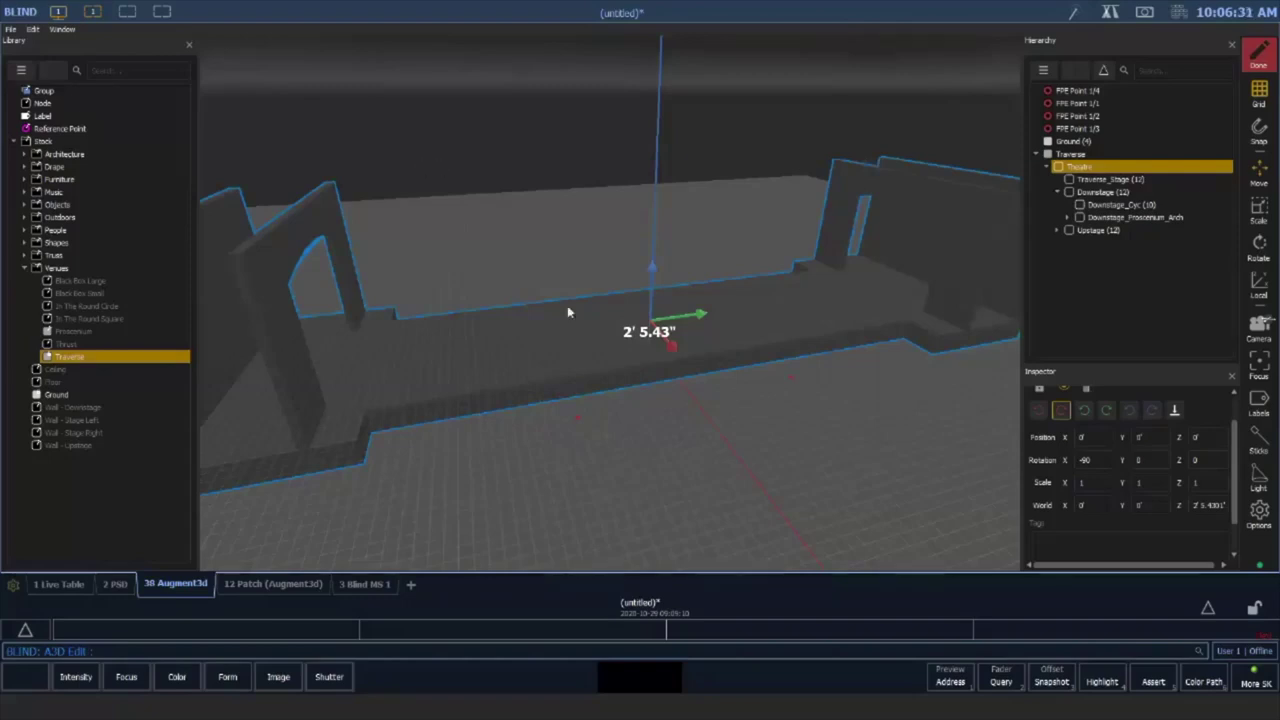
# Delete the Traverse model and all its children from the scene
pyautogui.rightClick(1094, 160)
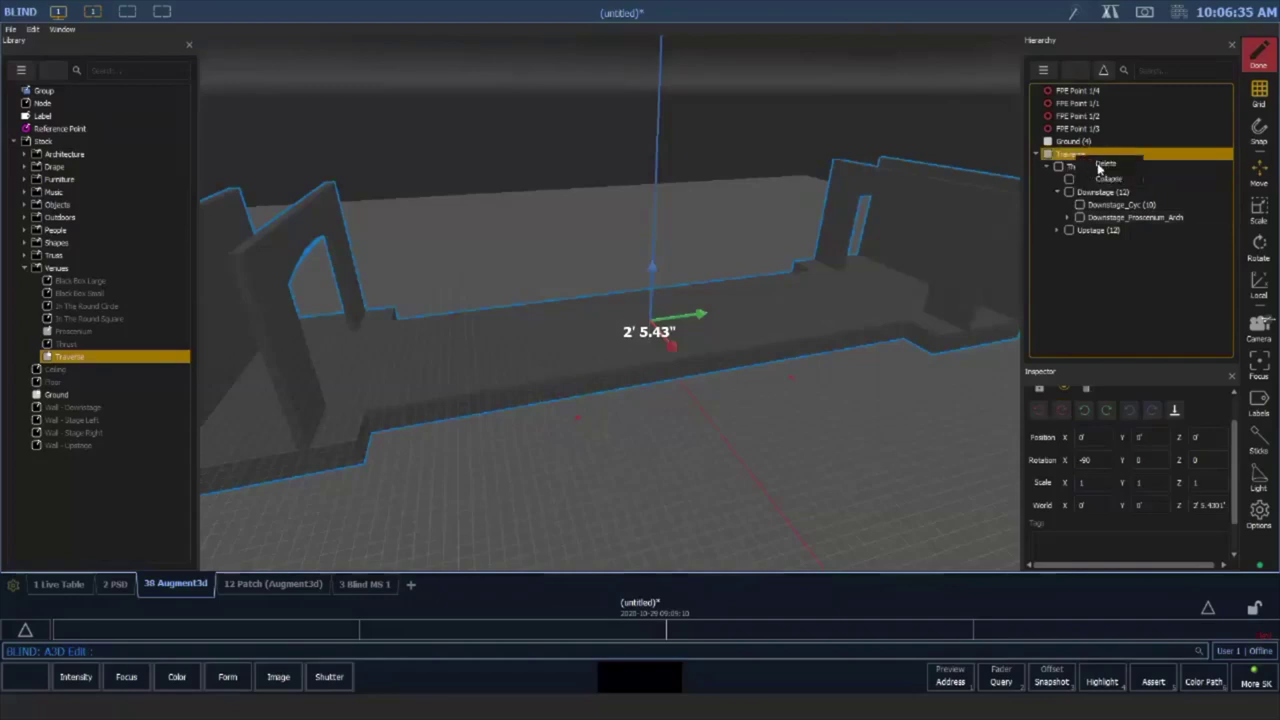
pyautogui.click(1102, 164)
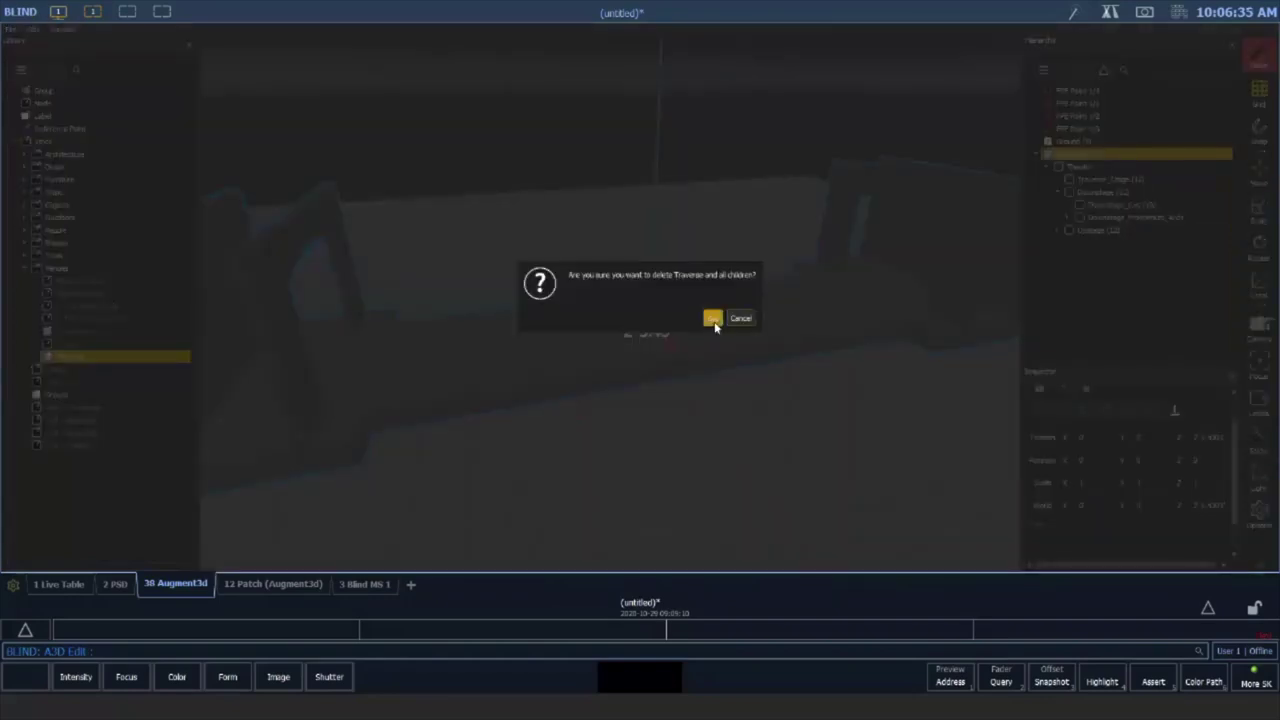
pyautogui.click(713, 321)
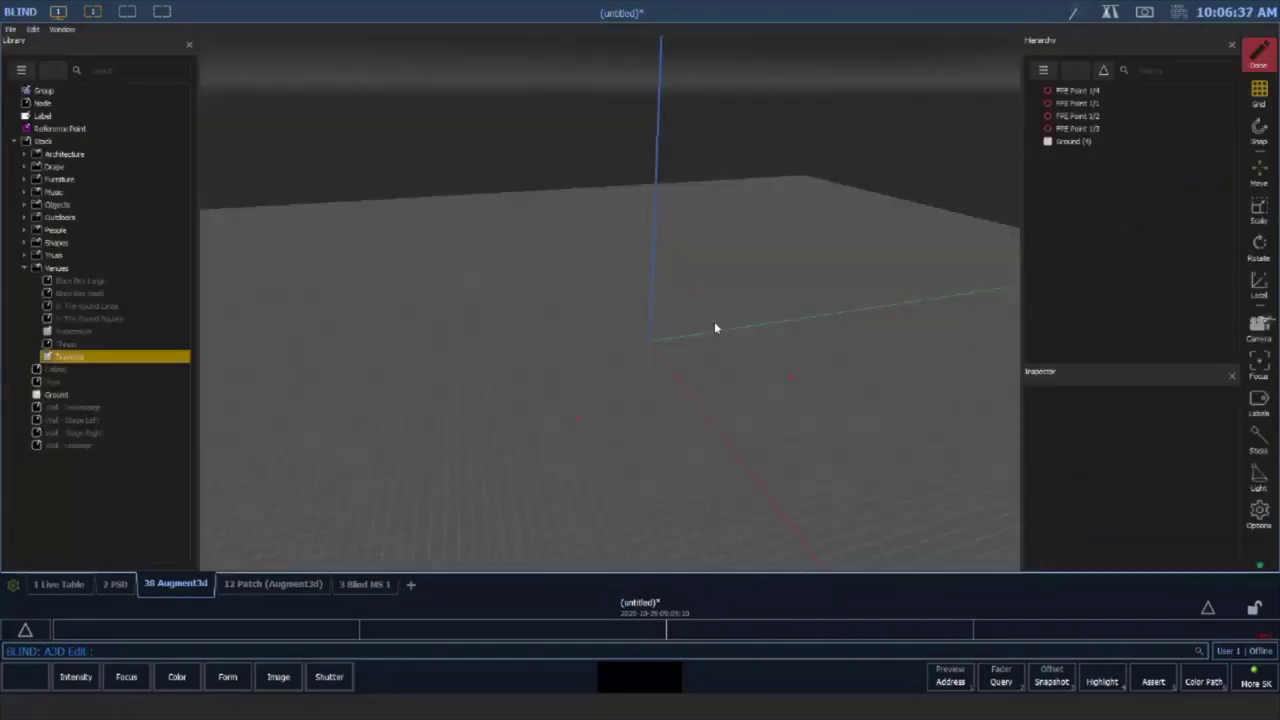
# Add the stock Black Box Large venue to the scene at the origin
pyautogui.click(88, 284)
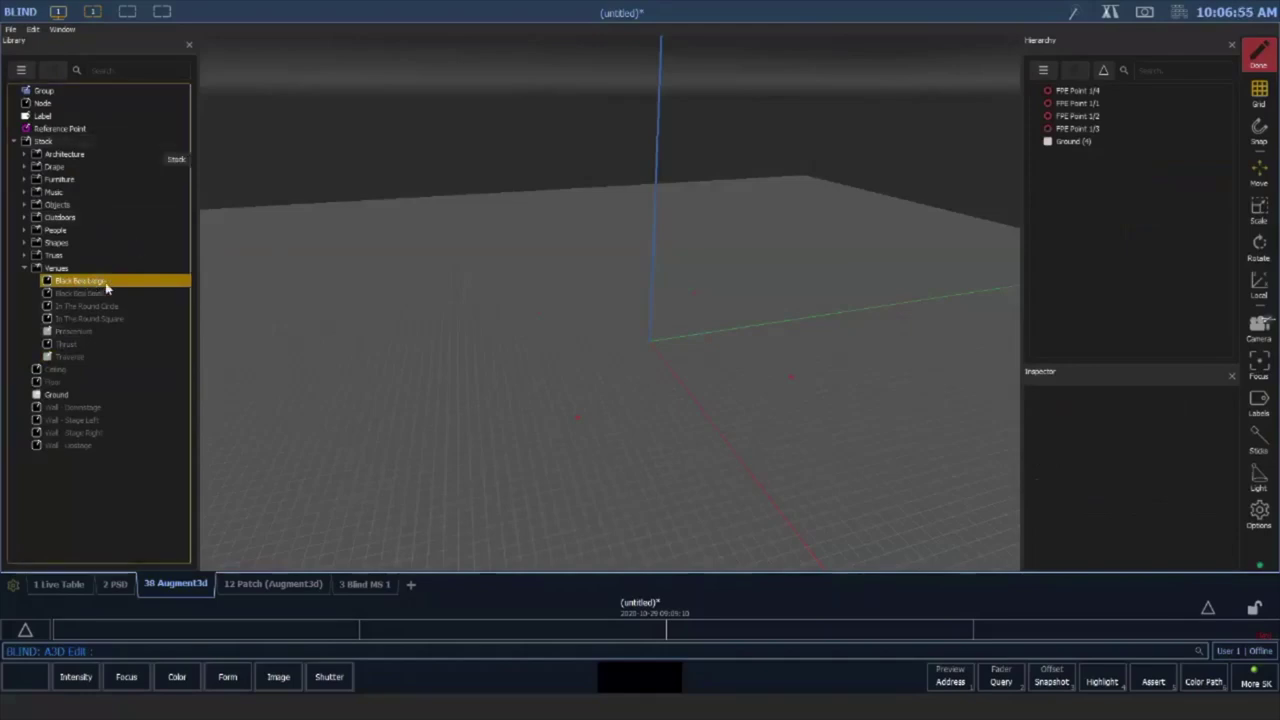
pyautogui.moveTo(107, 288); pyautogui.dragTo(640, 378)
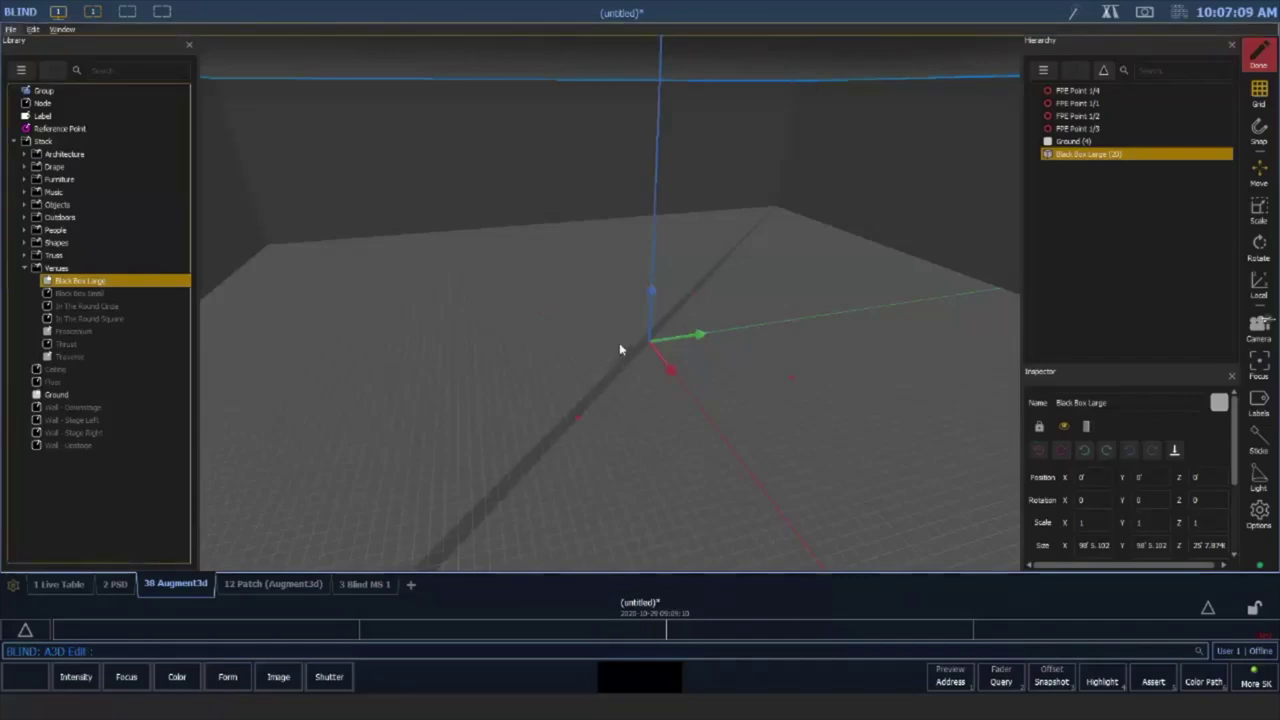
pyautogui.scroll(-6, 620, 347)
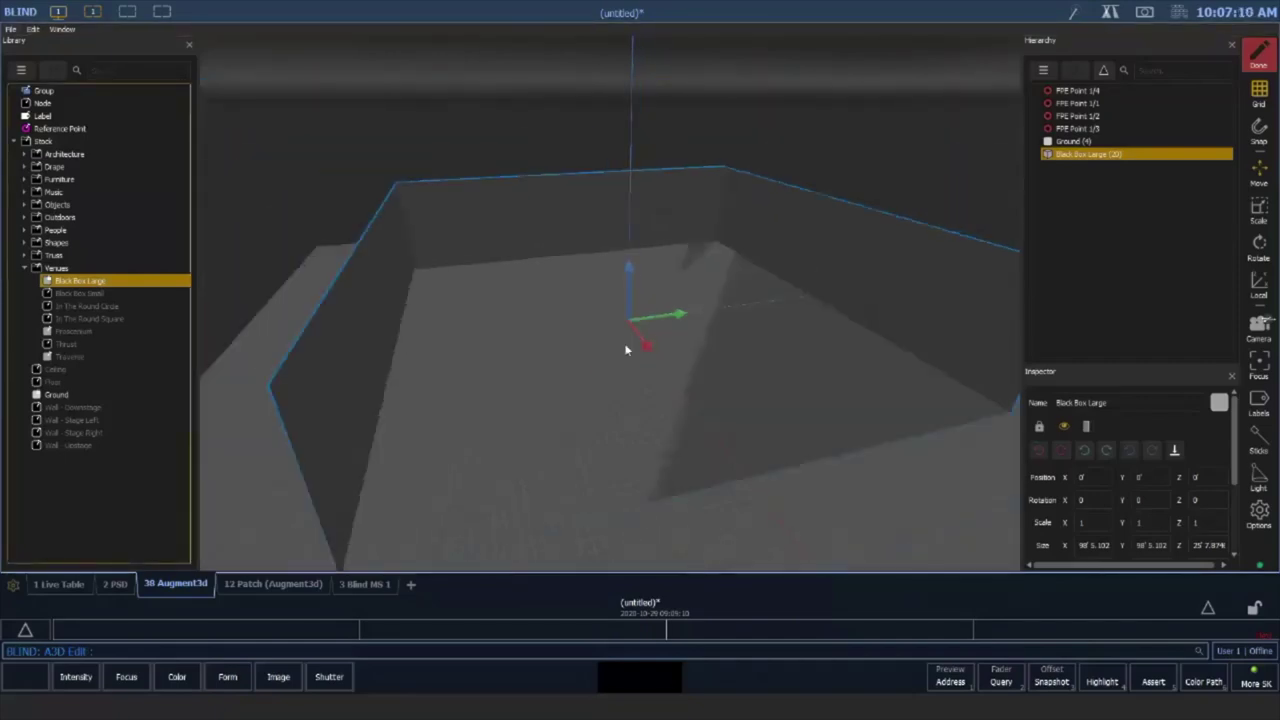
pyautogui.scroll(-2, 627, 346)
pyautogui.moveTo(635, 346); pyautogui.dragTo(614, 325, button='middle')
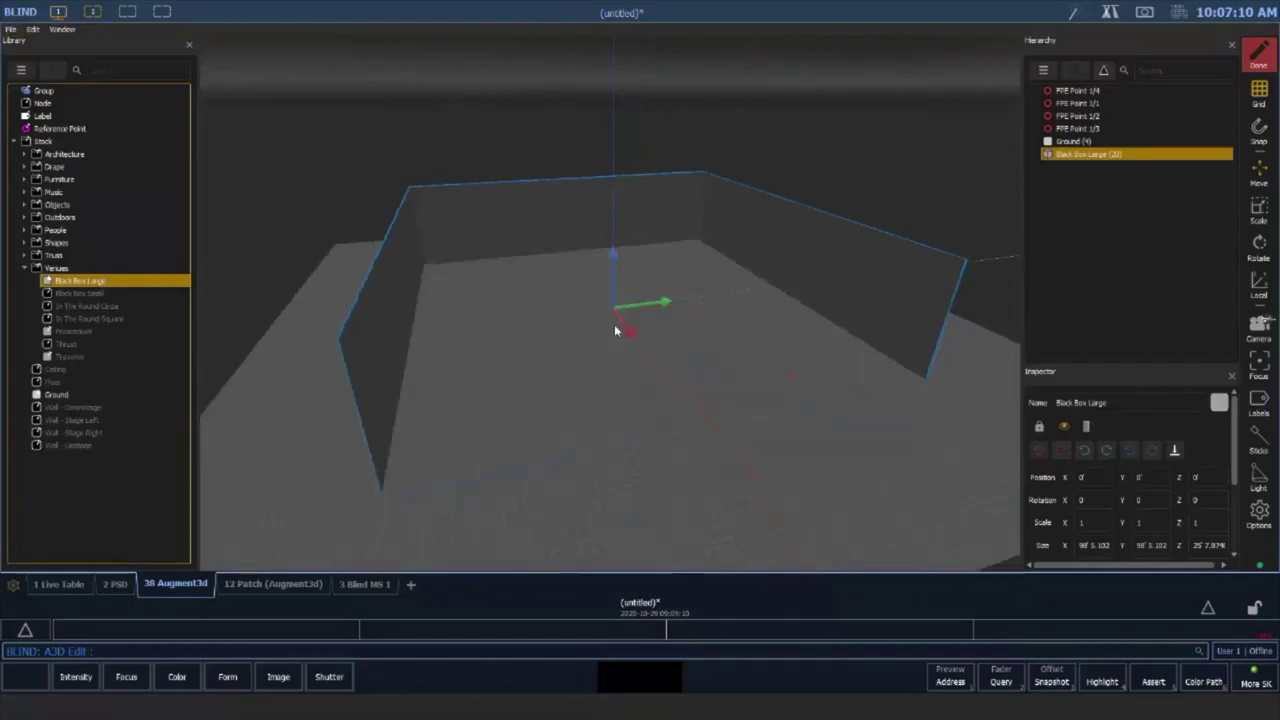
# Delete the Ground object from the scene
pyautogui.click(1067, 145)
pyautogui.rightClick(1067, 146)
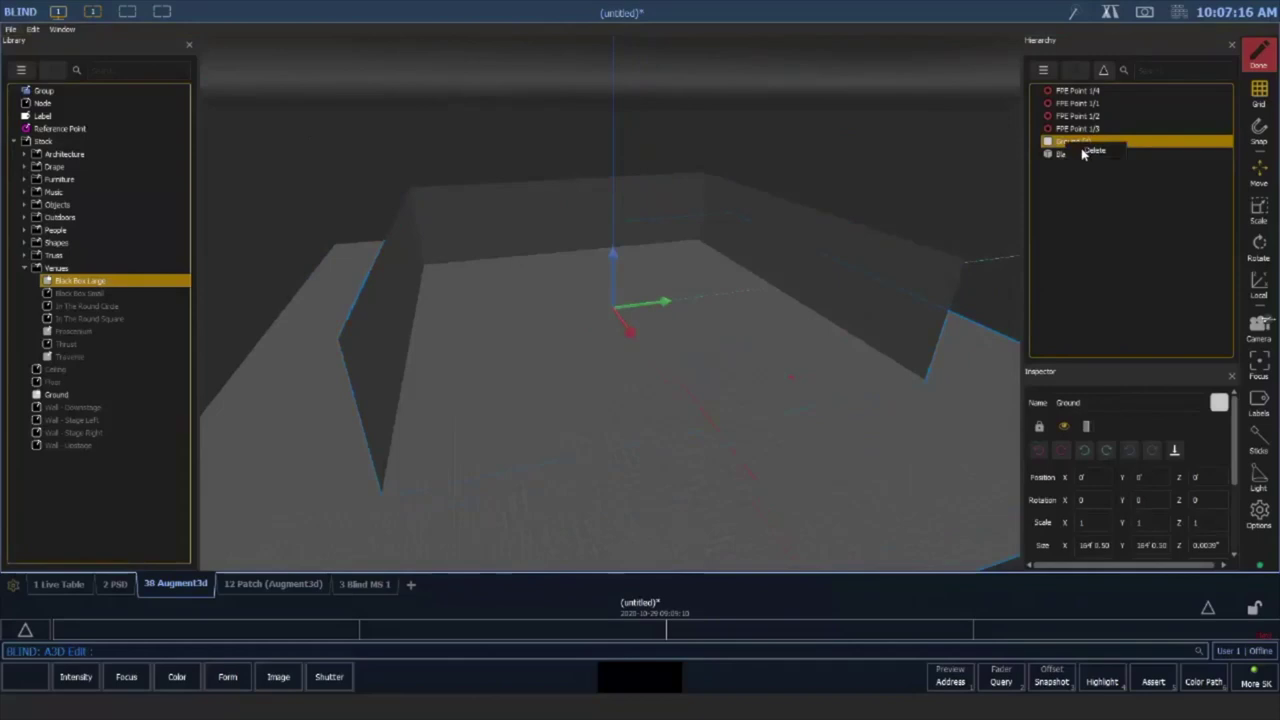
pyautogui.click(1084, 151)
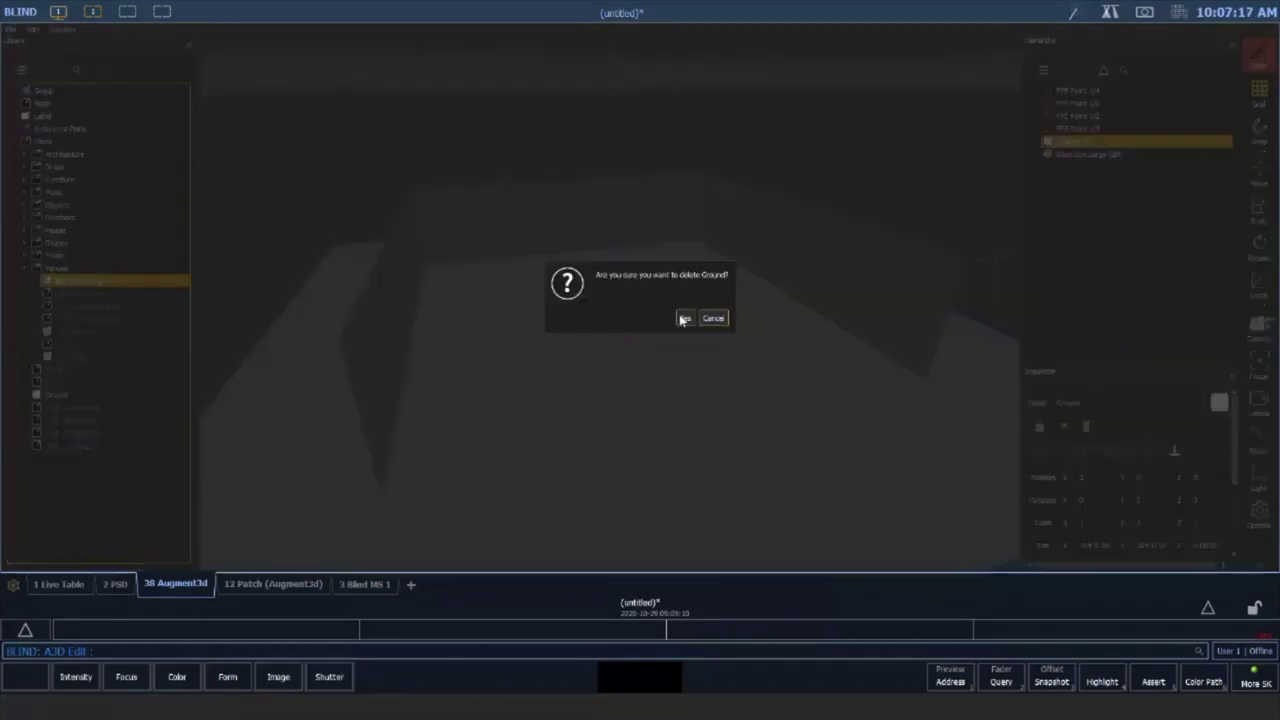
pyautogui.click(684, 318)
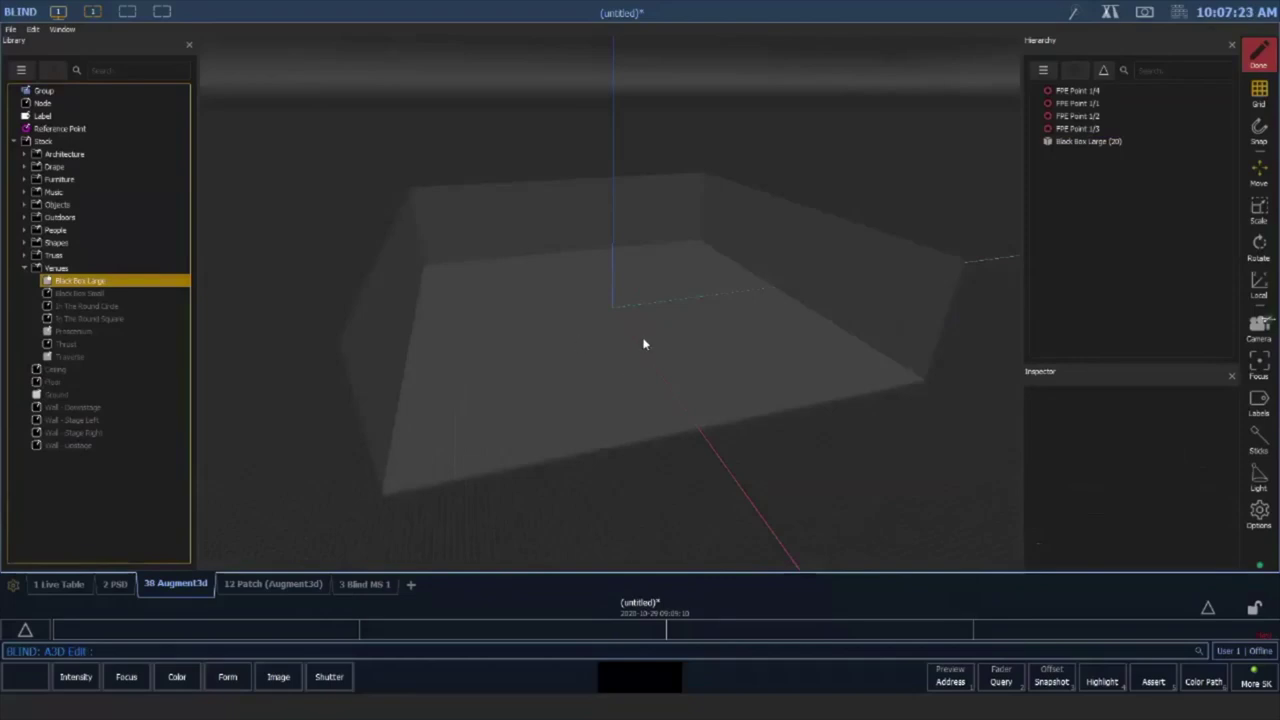
# Examine the floor and walls of the Black Box Large room from several angles and distances
pyautogui.moveTo(614, 324); pyautogui.dragTo(594, 318, button='middle')
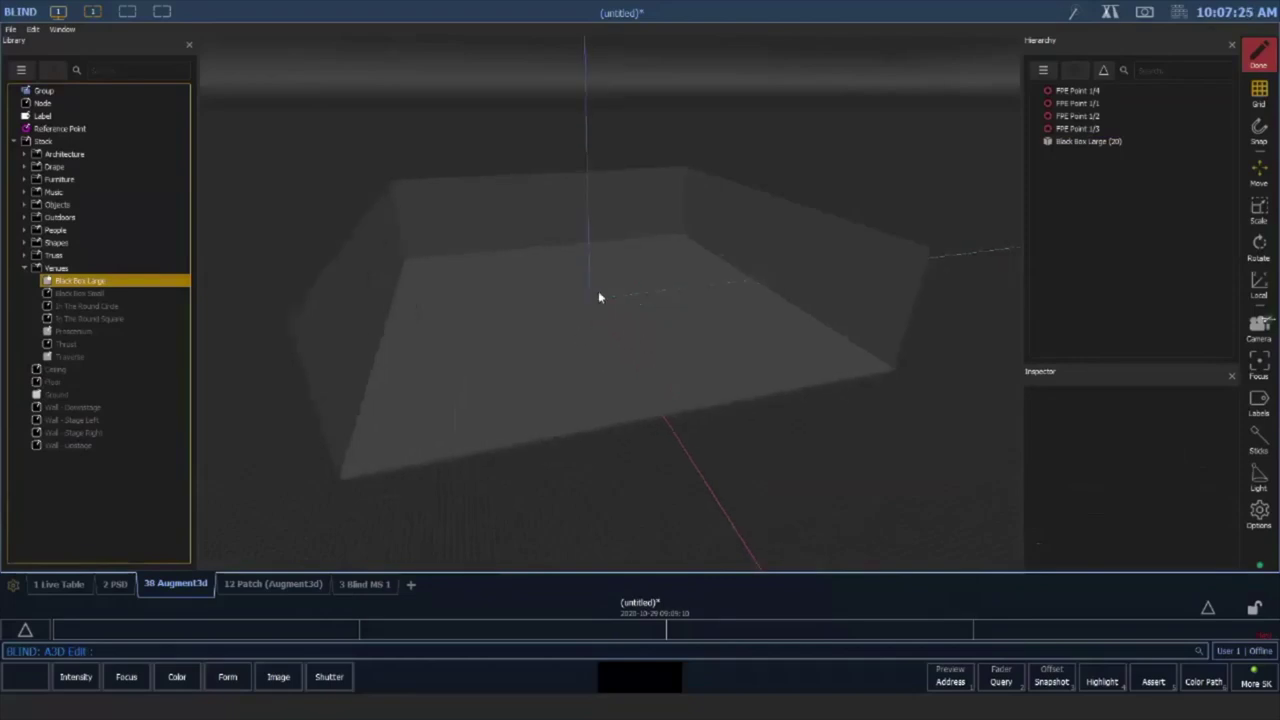
pyautogui.scroll(2, 592, 300)
pyautogui.scroll(-1, 586, 302)
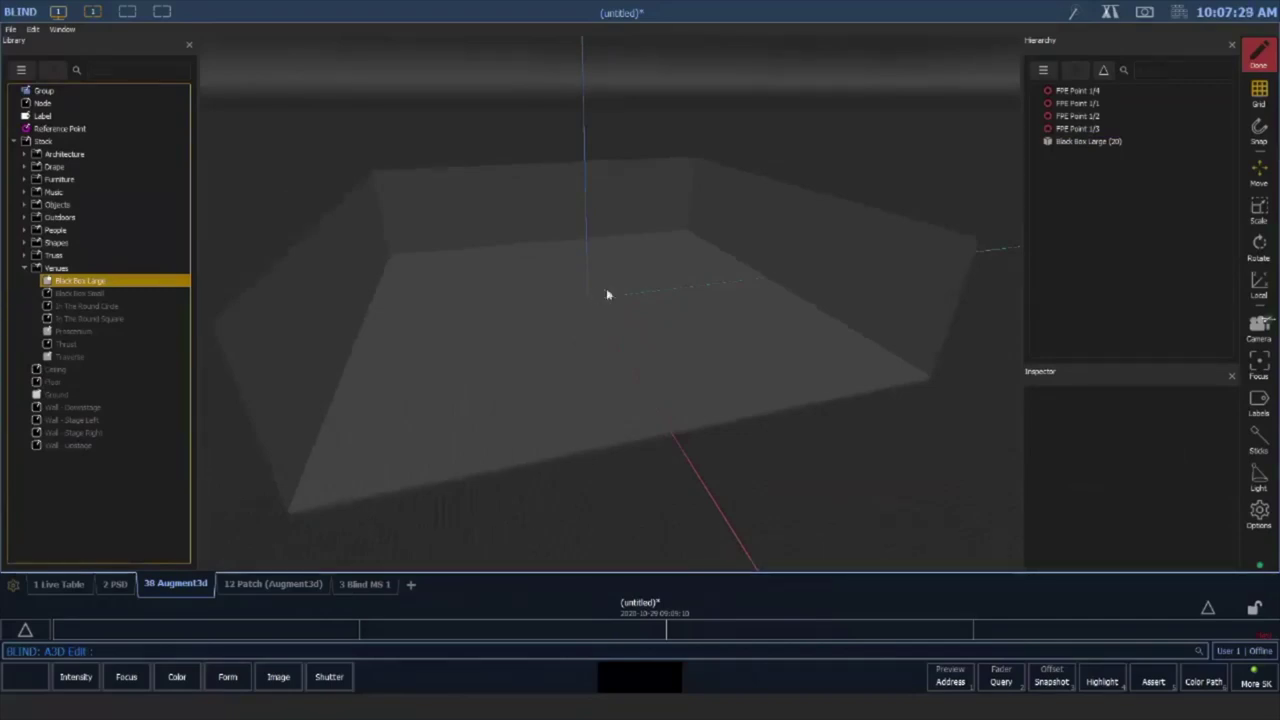
pyautogui.moveTo(606, 289); pyautogui.dragTo(591, 292, button='right')
pyautogui.moveTo(591, 295)
pyautogui.mouseDown(button='middle')
pyautogui.moveTo(529, 294)
pyautogui.moveTo(609, 300)
pyautogui.moveTo(477, 289)
pyautogui.moveTo(654, 277)
pyautogui.moveTo(580, 277)
pyautogui.moveTo(669, 309)
pyautogui.moveTo(636, 303)
pyautogui.moveTo(631, 356)
pyautogui.moveTo(677, 320)
pyautogui.mouseUp(button='middle')
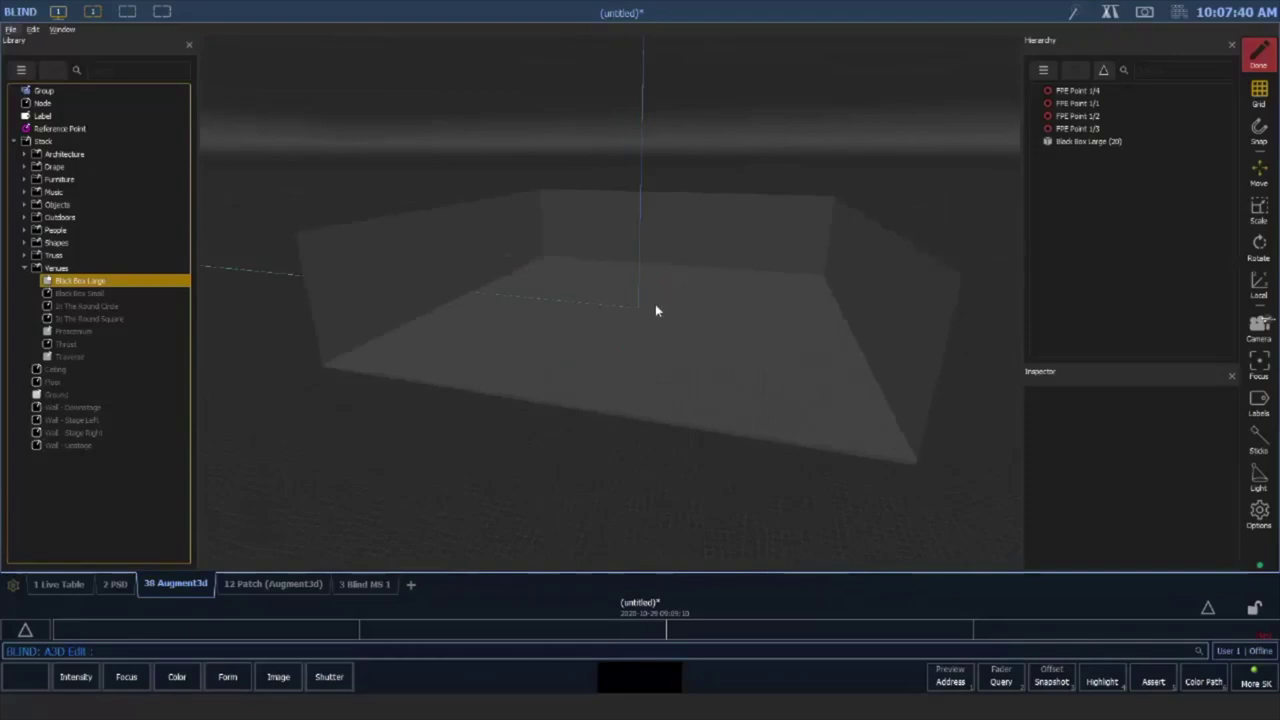
pyautogui.moveTo(663, 307)
pyautogui.mouseDown(button='middle')
pyautogui.moveTo(614, 303)
pyautogui.moveTo(700, 303)
pyautogui.moveTo(591, 303)
pyautogui.moveTo(734, 294)
pyautogui.moveTo(706, 337)
pyautogui.moveTo(640, 343)
pyautogui.moveTo(656, 330)
pyautogui.mouseUp(button='middle')
pyautogui.scroll(8, 640, 310)
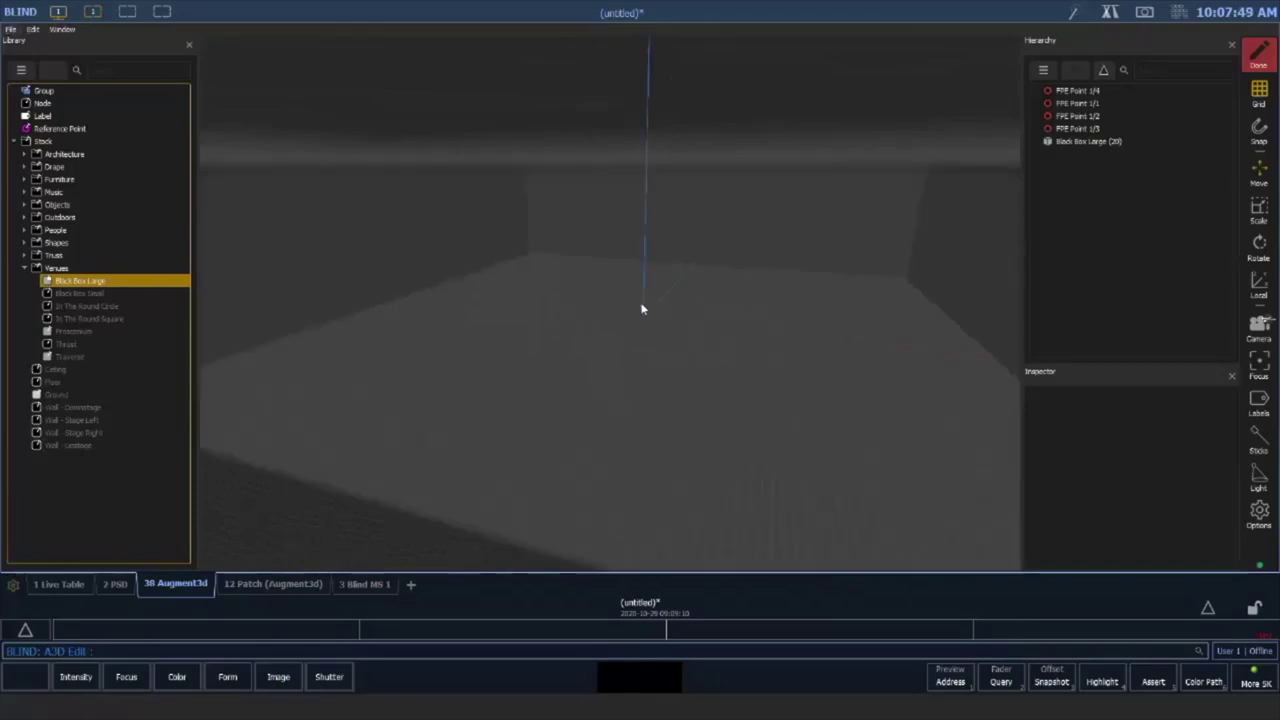
pyautogui.scroll(-3, 631, 314)
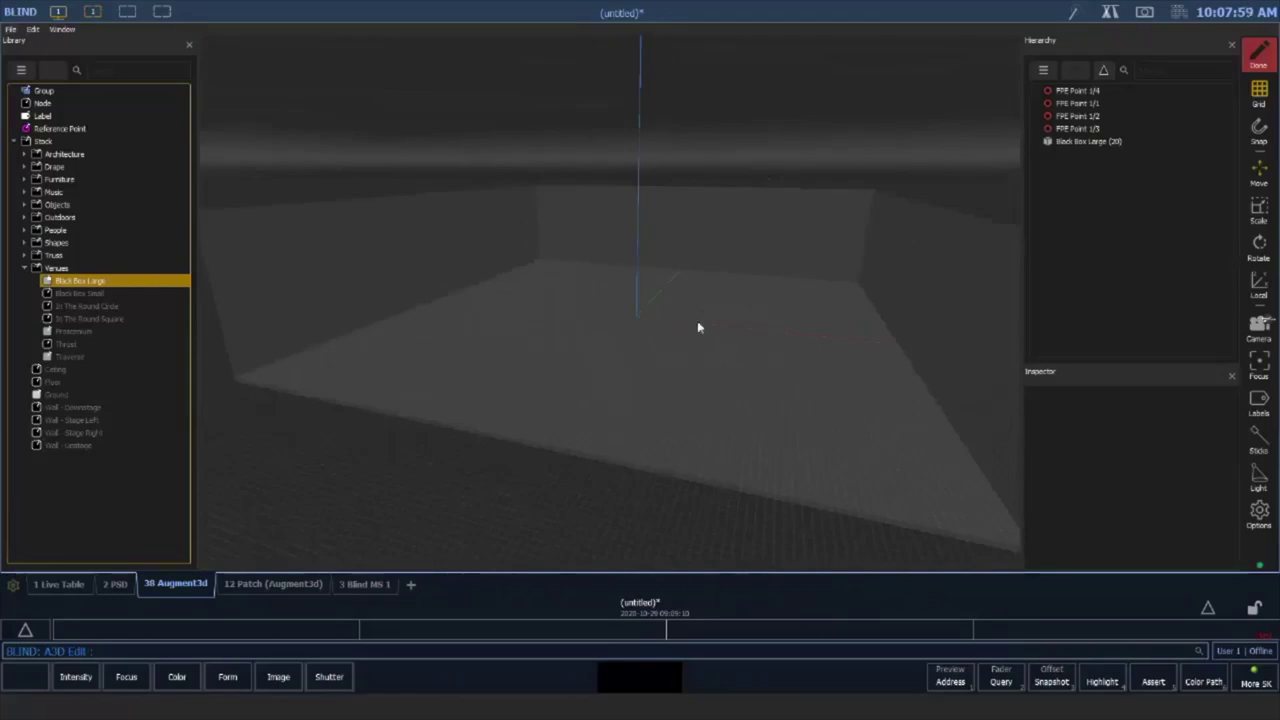
pyautogui.moveTo(710, 285); pyautogui.dragTo(716, 279, button='middle')
pyautogui.moveTo(716, 280); pyautogui.dragTo(870, 215)
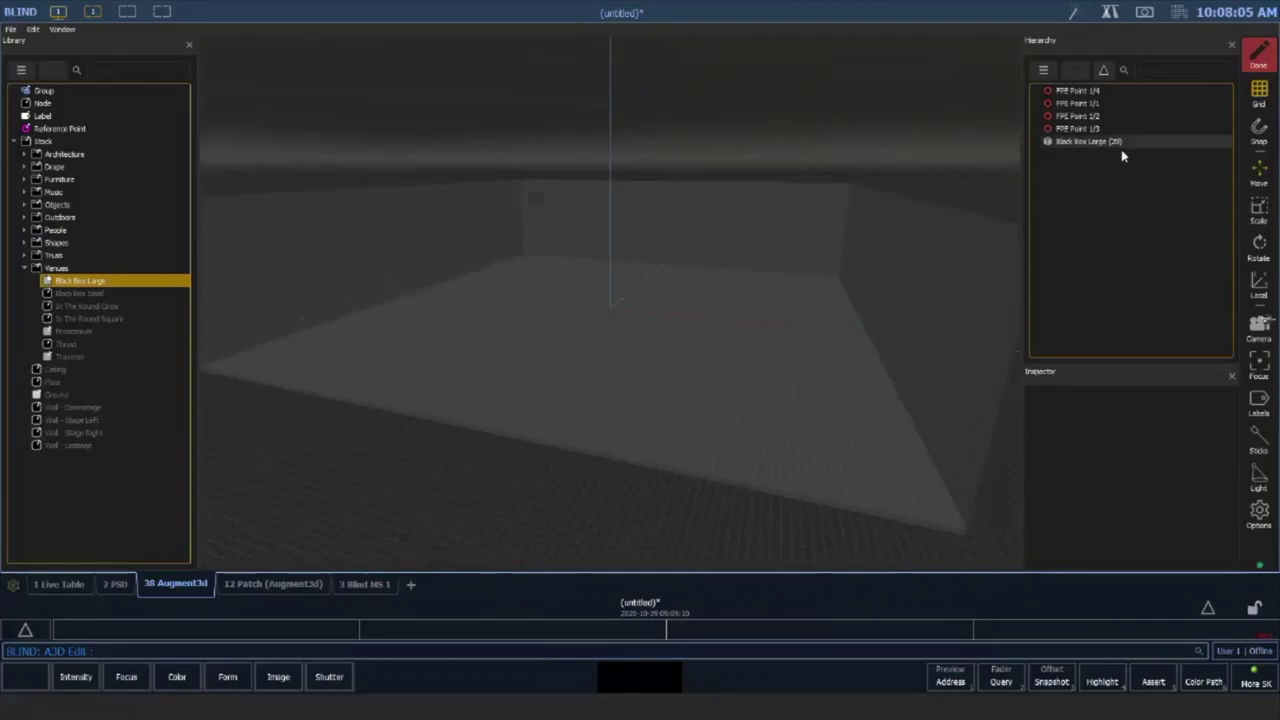
# Set the Black Box Large room's size to 60' by 60' with a height of 30'
pyautogui.click(1100, 142)
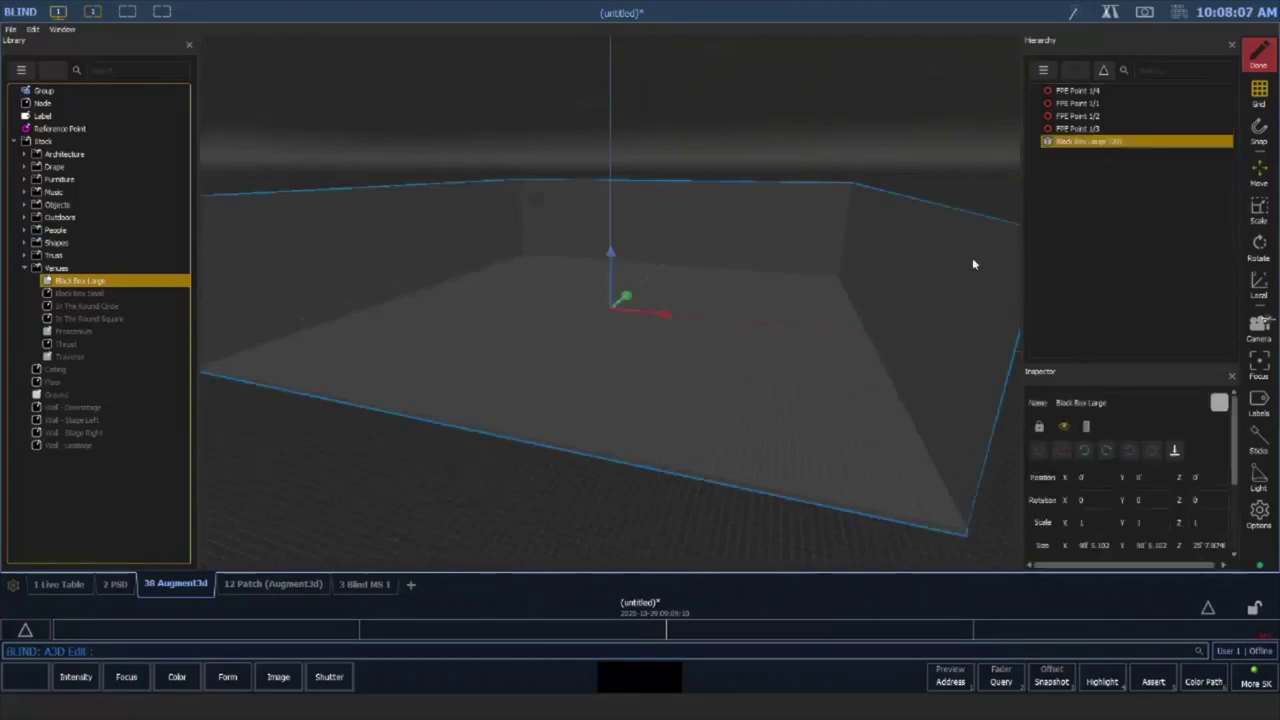
pyautogui.click(947, 525)
pyautogui.click(1090, 545)
pyautogui.doubleClick(1090, 545)
pyautogui.write('60')
pyautogui.press('Return')
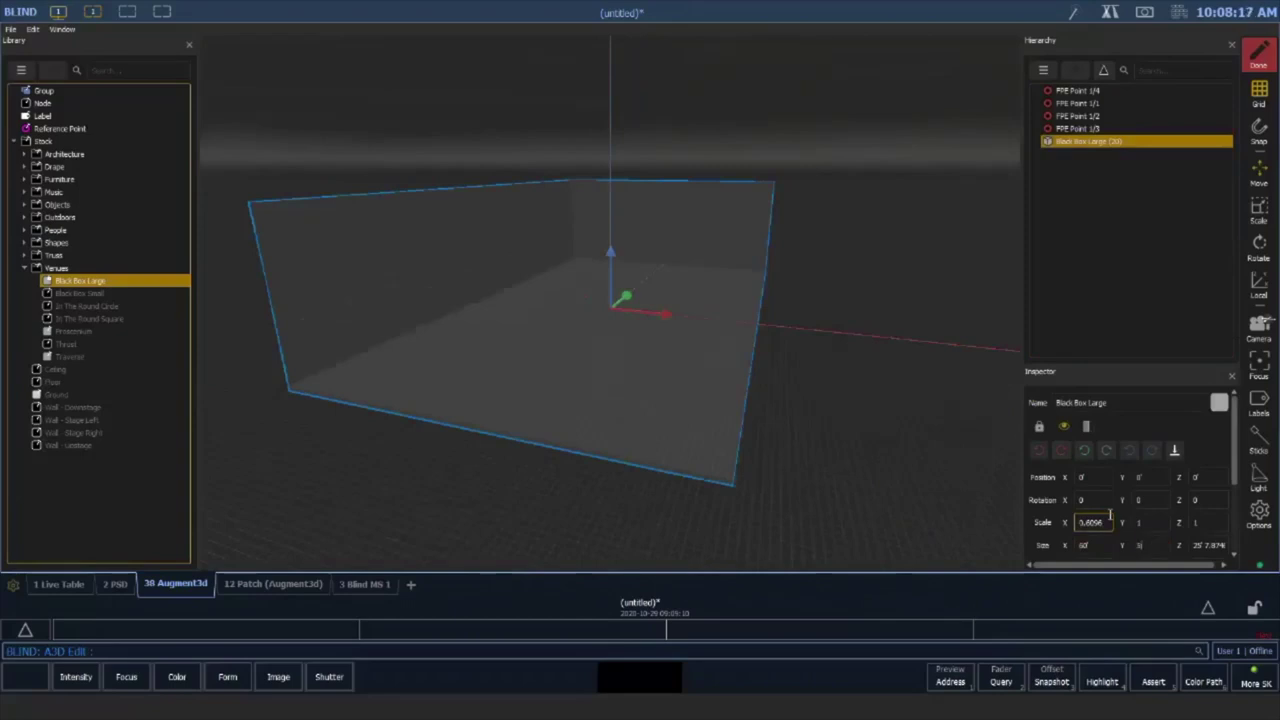
pyautogui.write('60')
pyautogui.press('Tab')
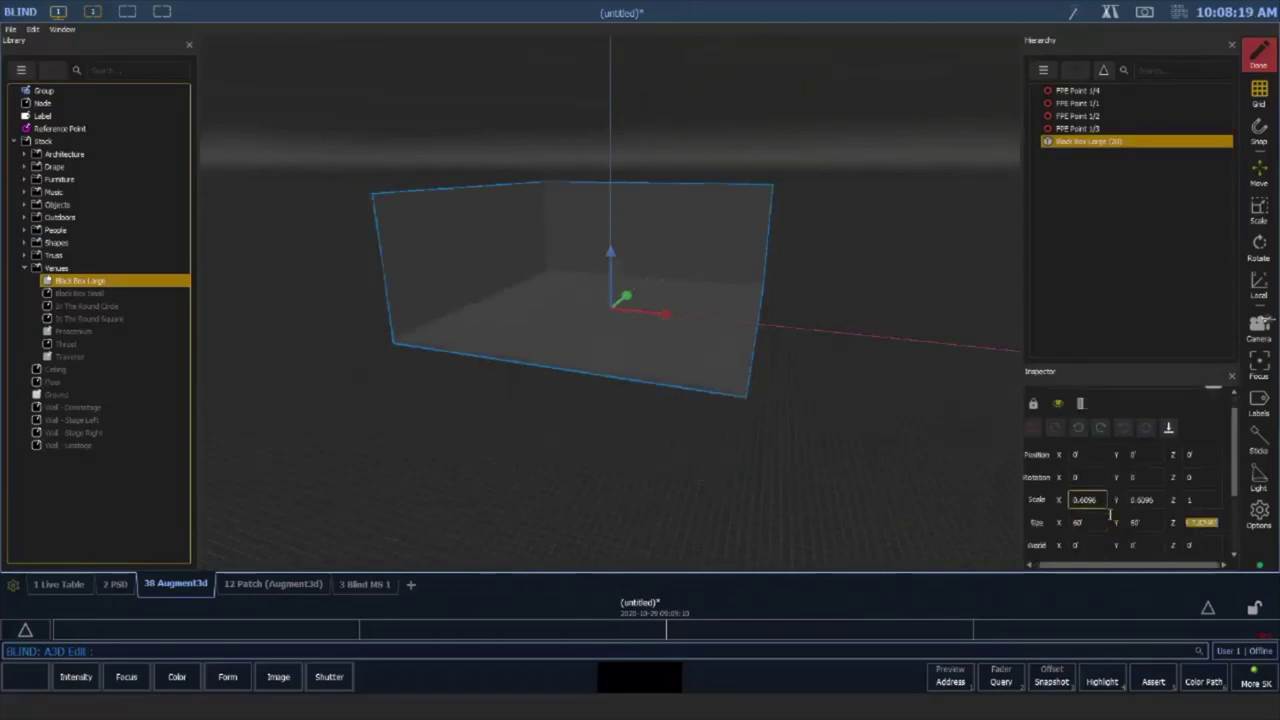
pyautogui.write('30')
pyautogui.press('Return')
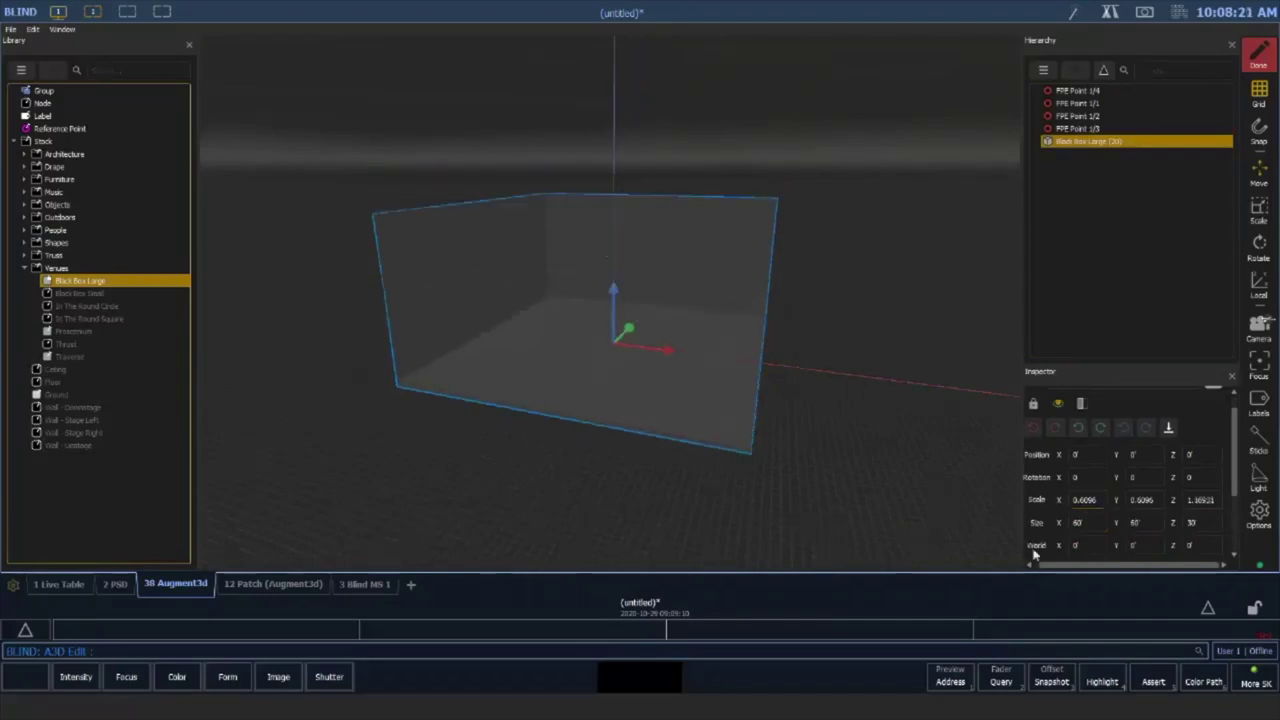
pyautogui.hotkey('shift', 'Tab')
# Expand the Black Box Large model into its separate parts and list its child objects
pyautogui.moveTo(612, 450); pyautogui.dragTo(838, 394, button='middle')
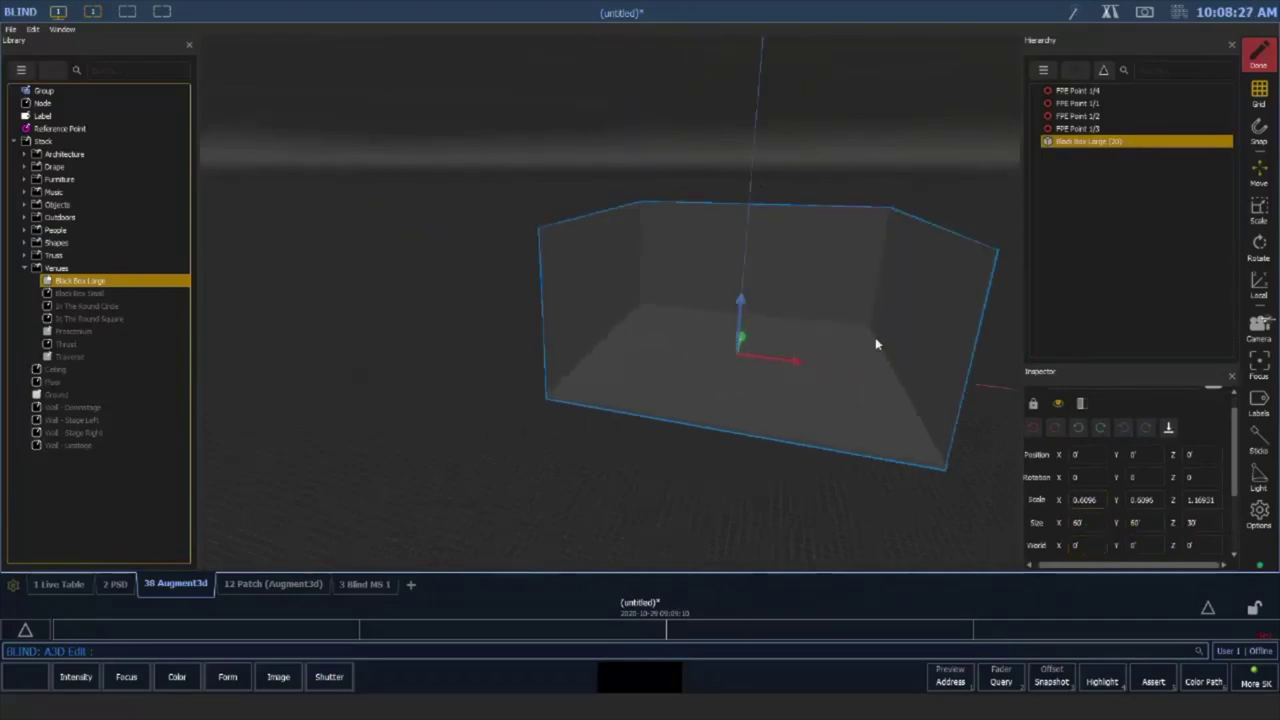
pyautogui.moveTo(866, 304); pyautogui.dragTo(828, 304, button='middle')
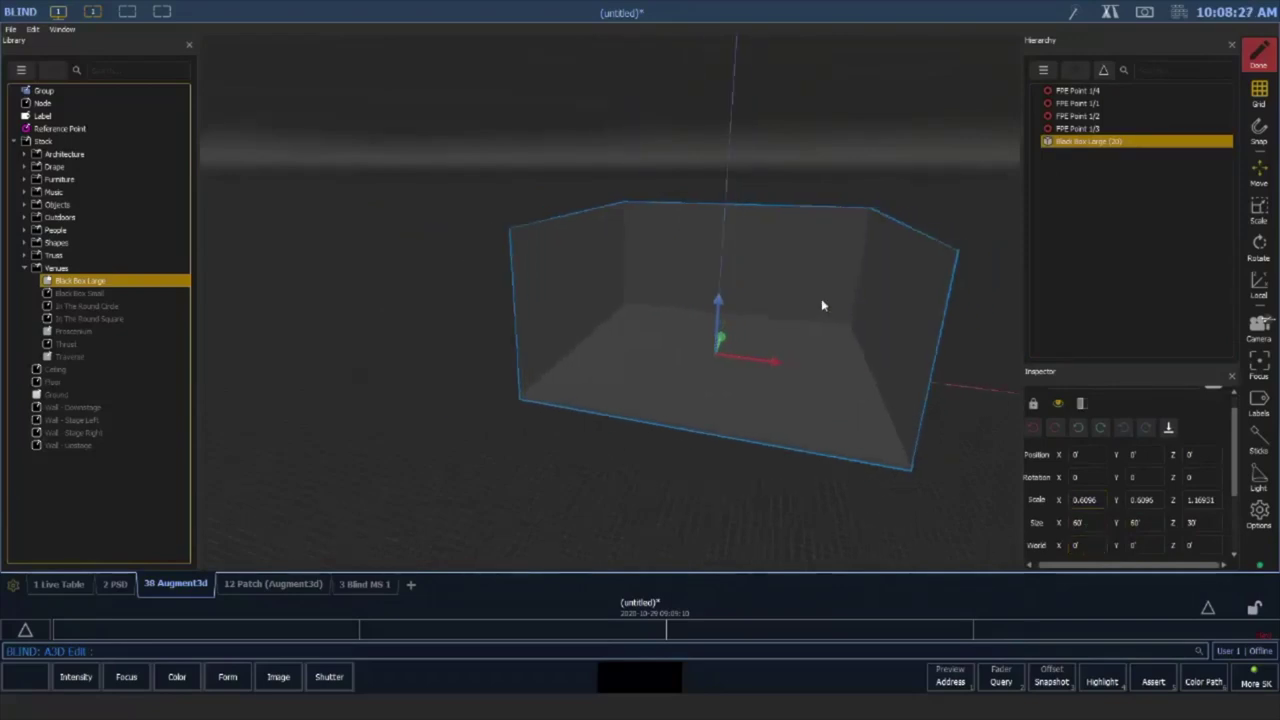
pyautogui.rightClick(1078, 144)
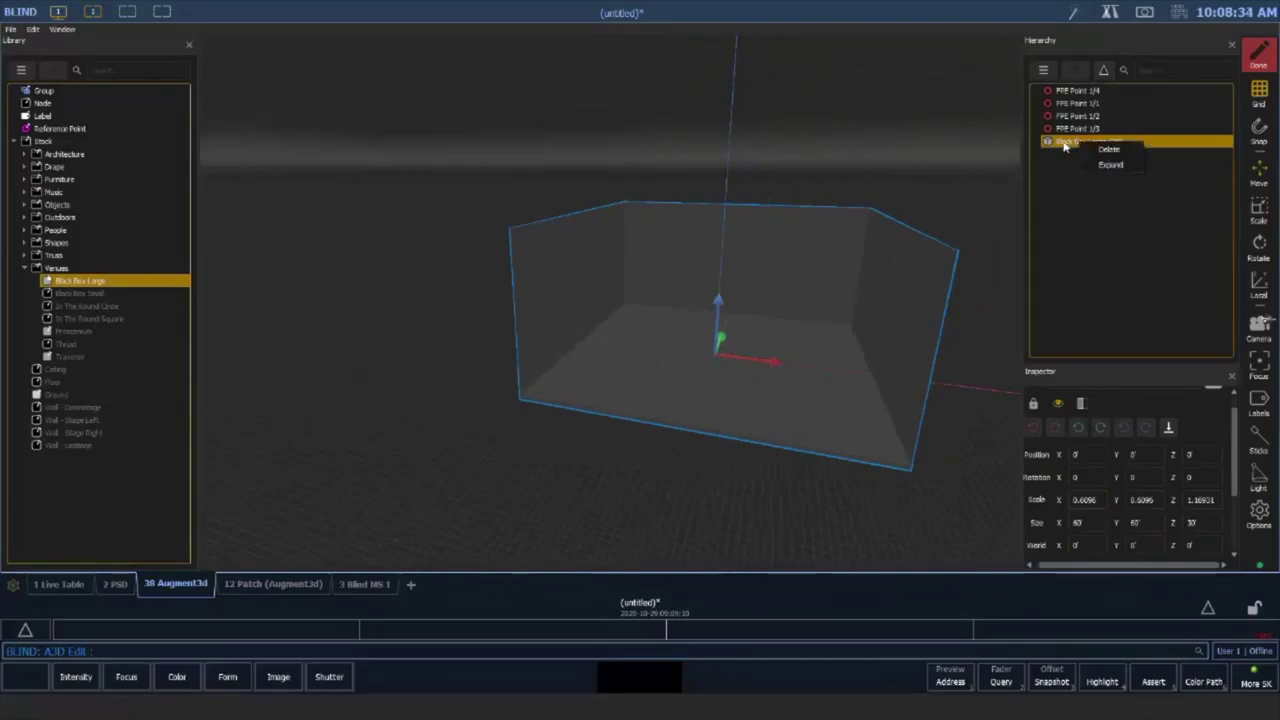
pyautogui.click(1101, 165)
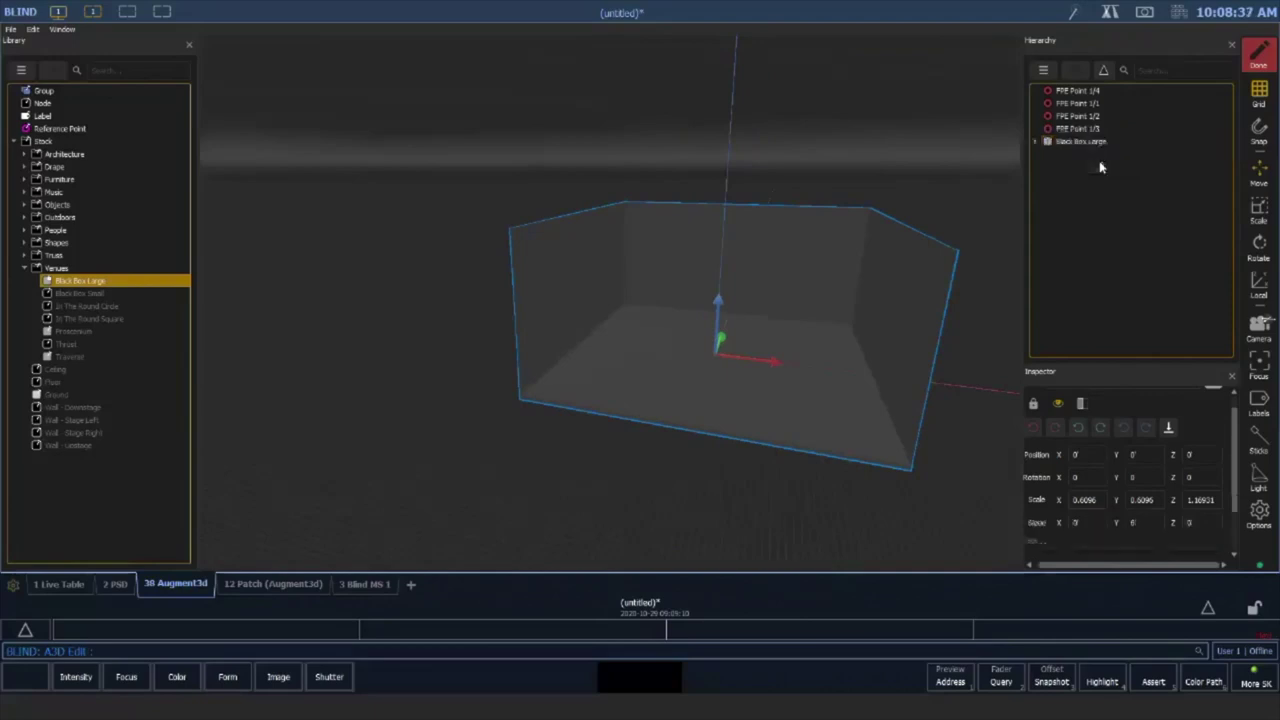
pyautogui.click(1036, 143)
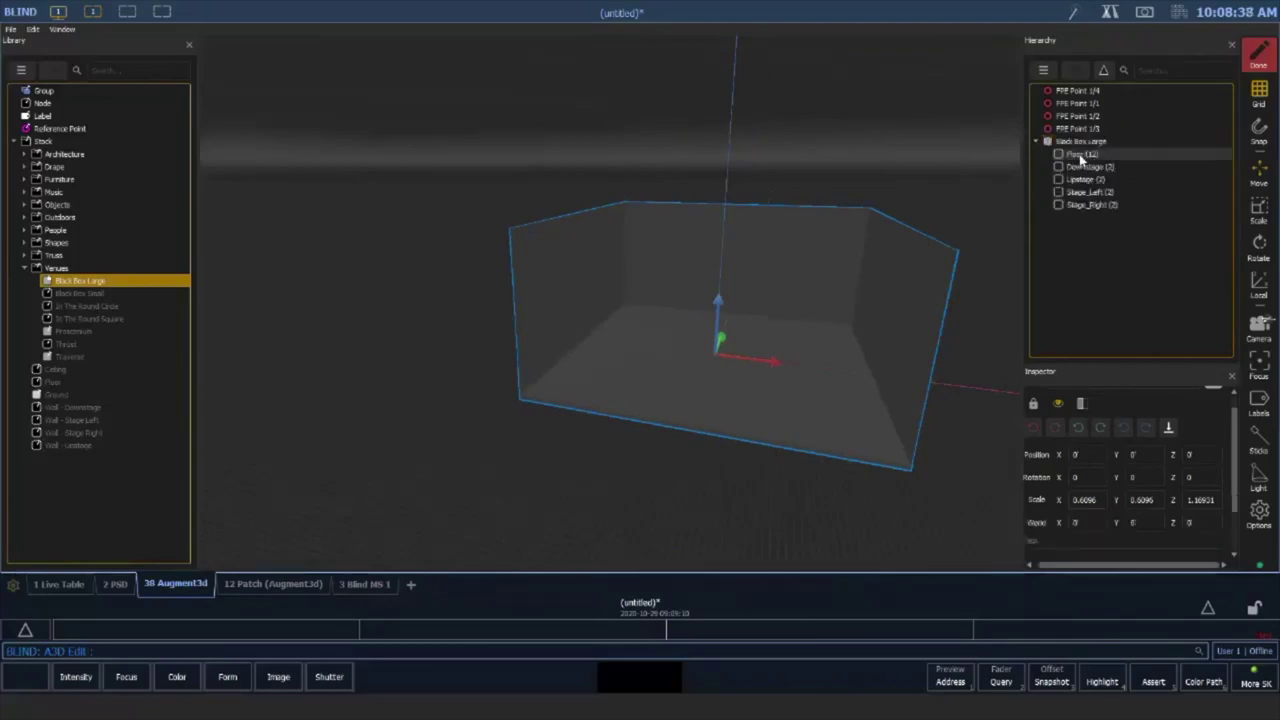
# Examine the room's floor and its Downstage, Stage_Left, Stage_Right and Upstage walls one by one
pyautogui.click(1082, 156)
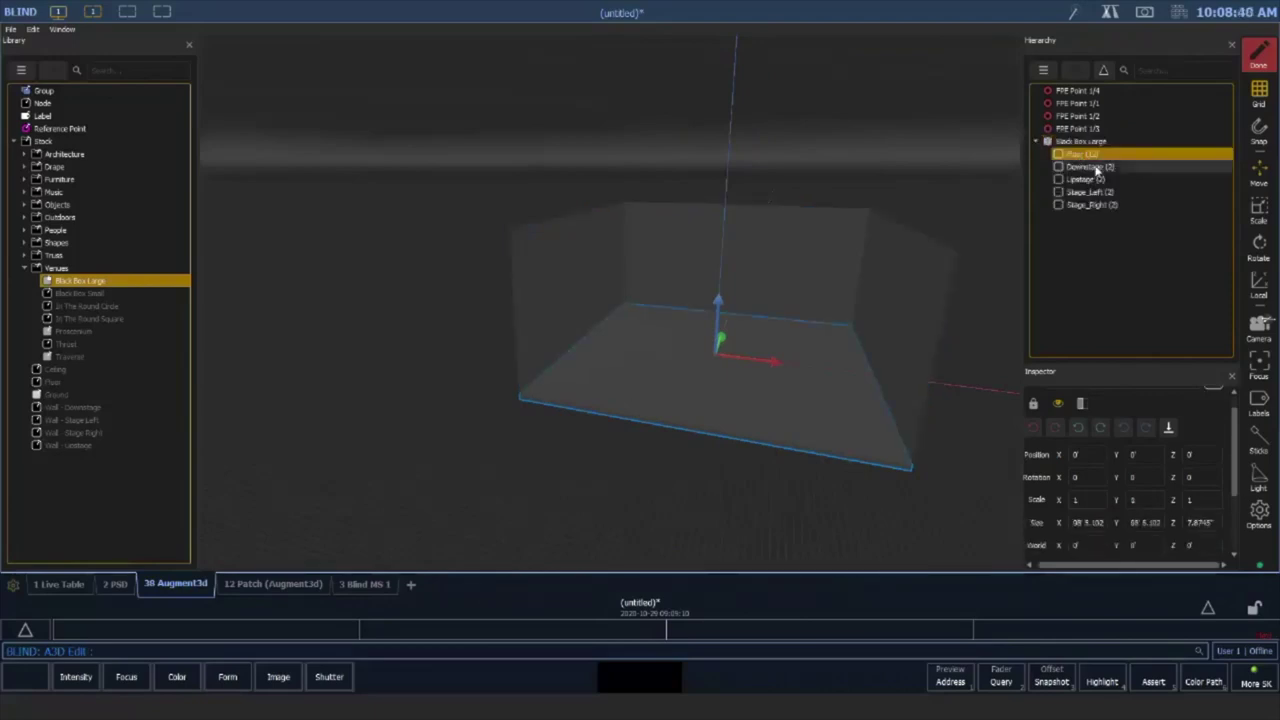
pyautogui.click(1096, 170)
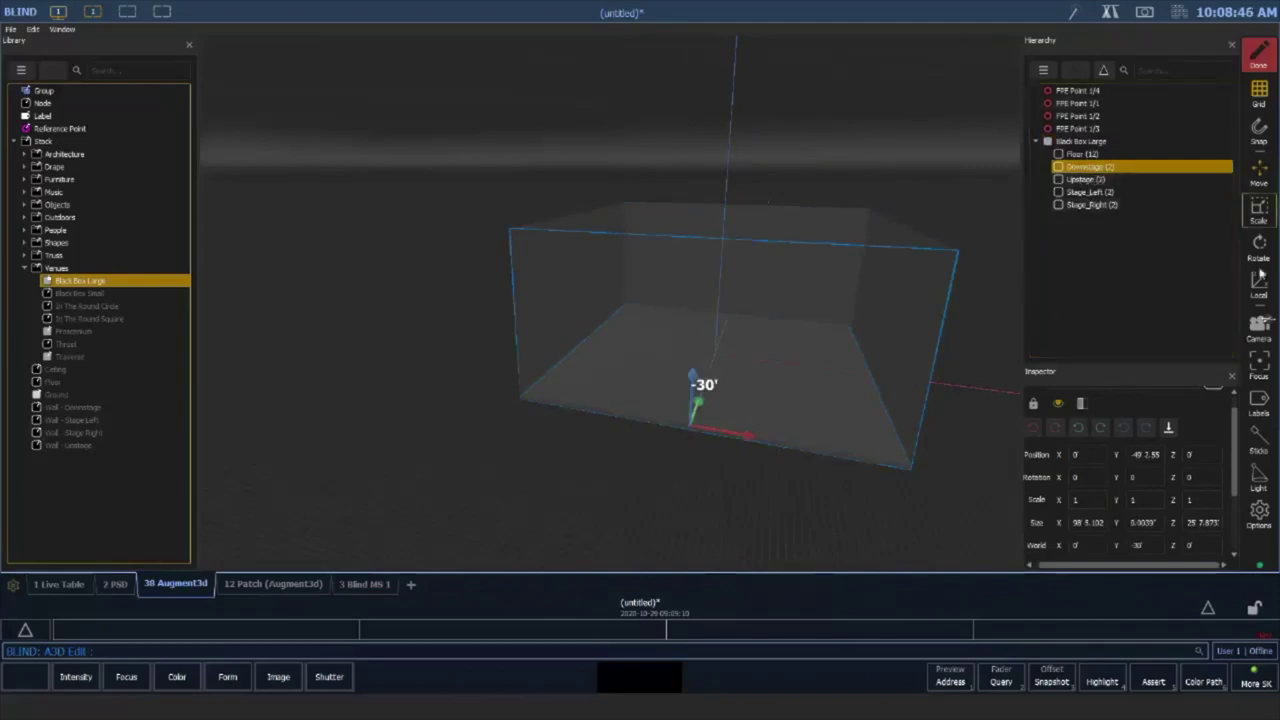
pyautogui.click(1258, 326)
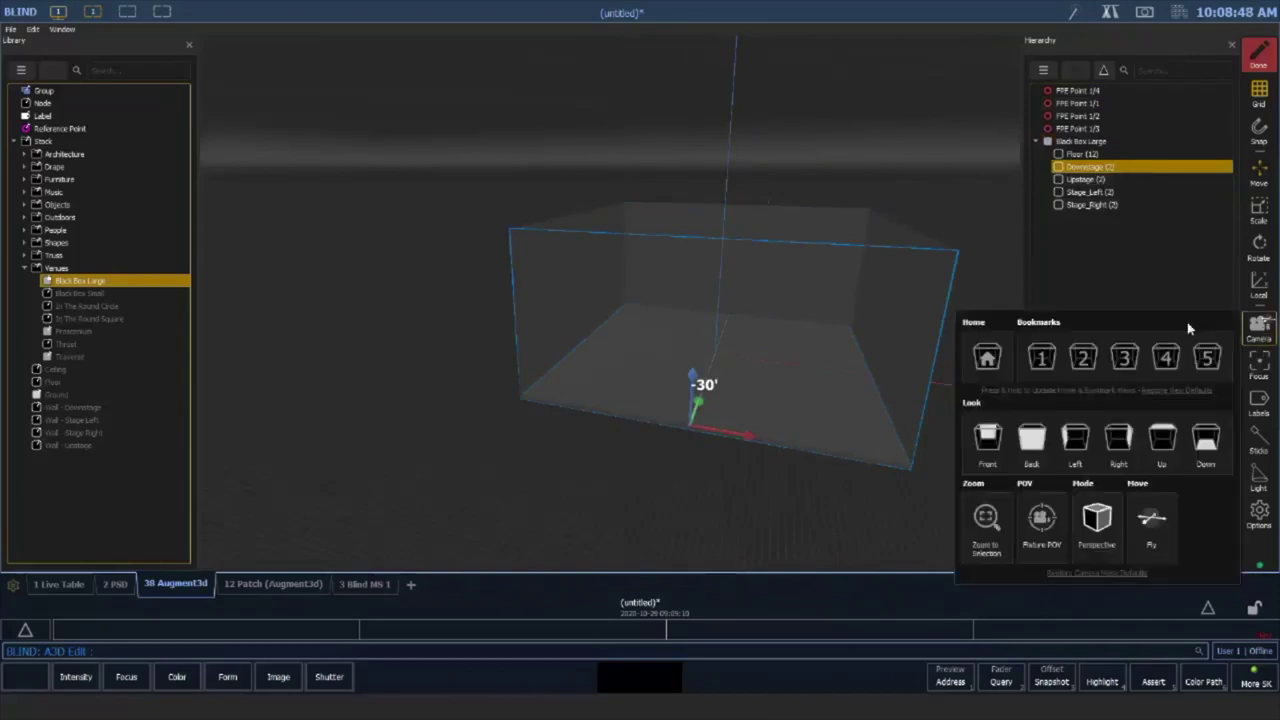
pyautogui.click(1000, 446)
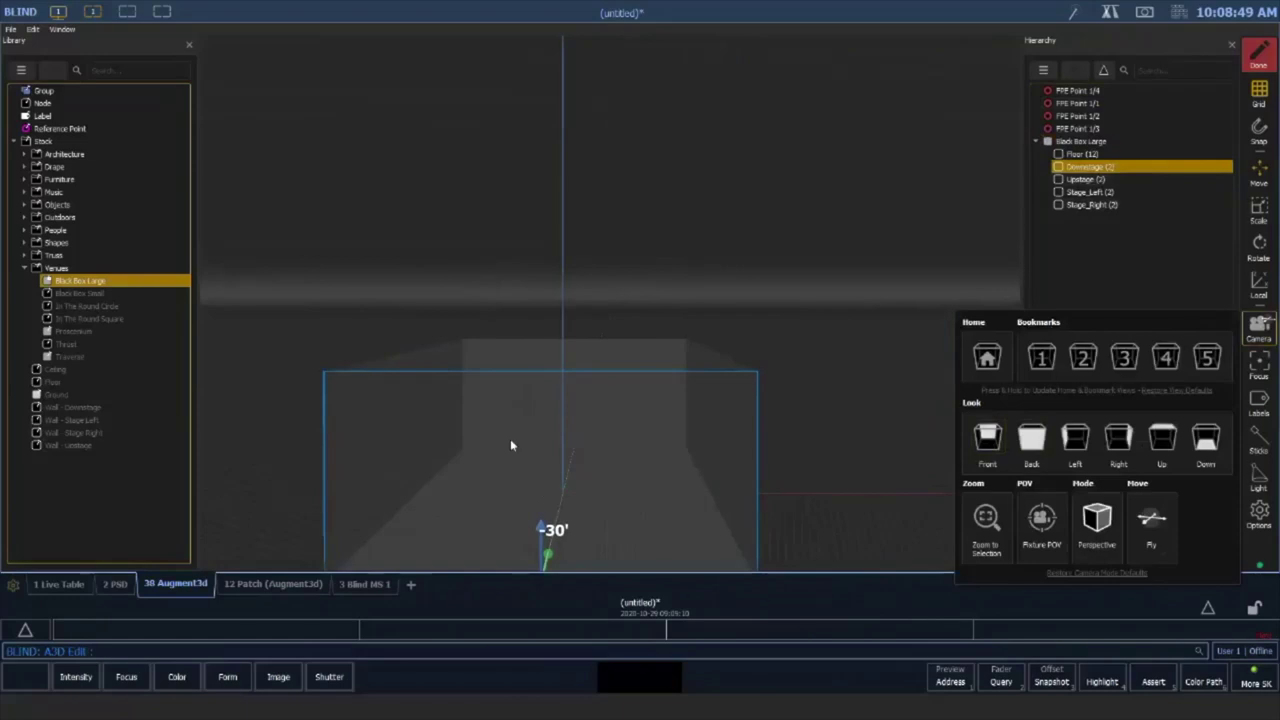
pyautogui.click(748, 344)
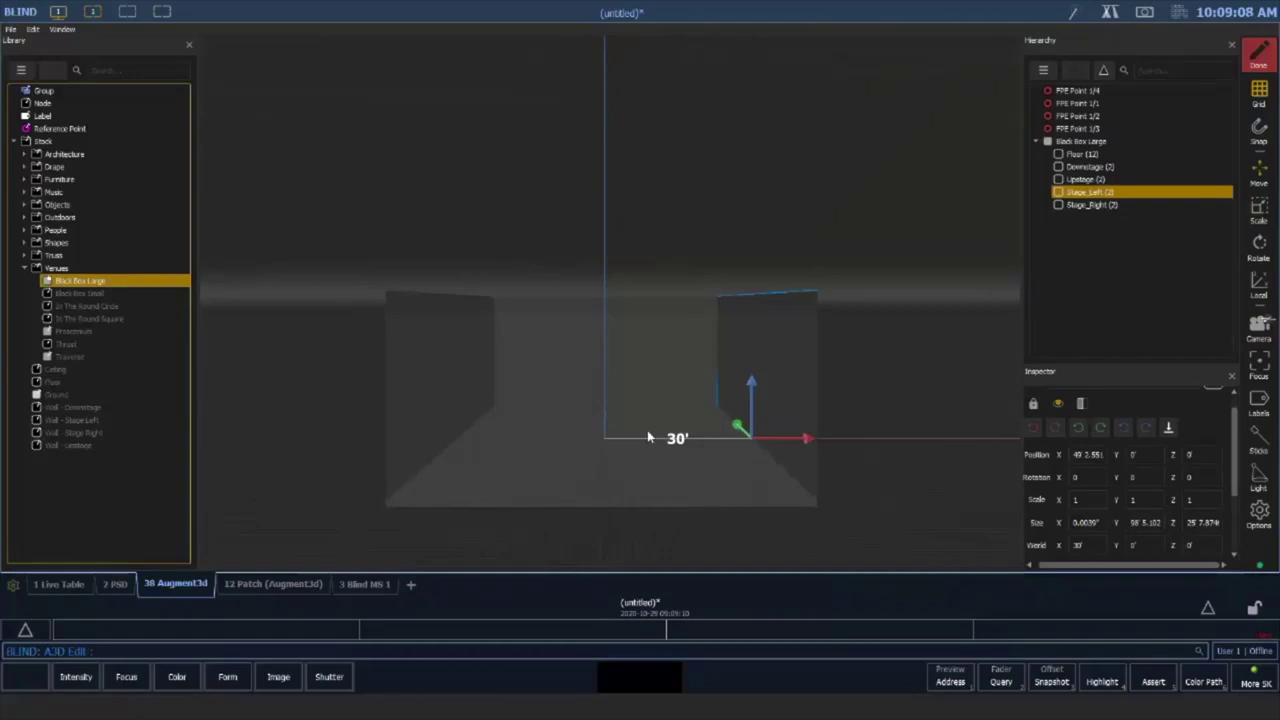
pyautogui.click(1097, 205)
pyautogui.click(1095, 179)
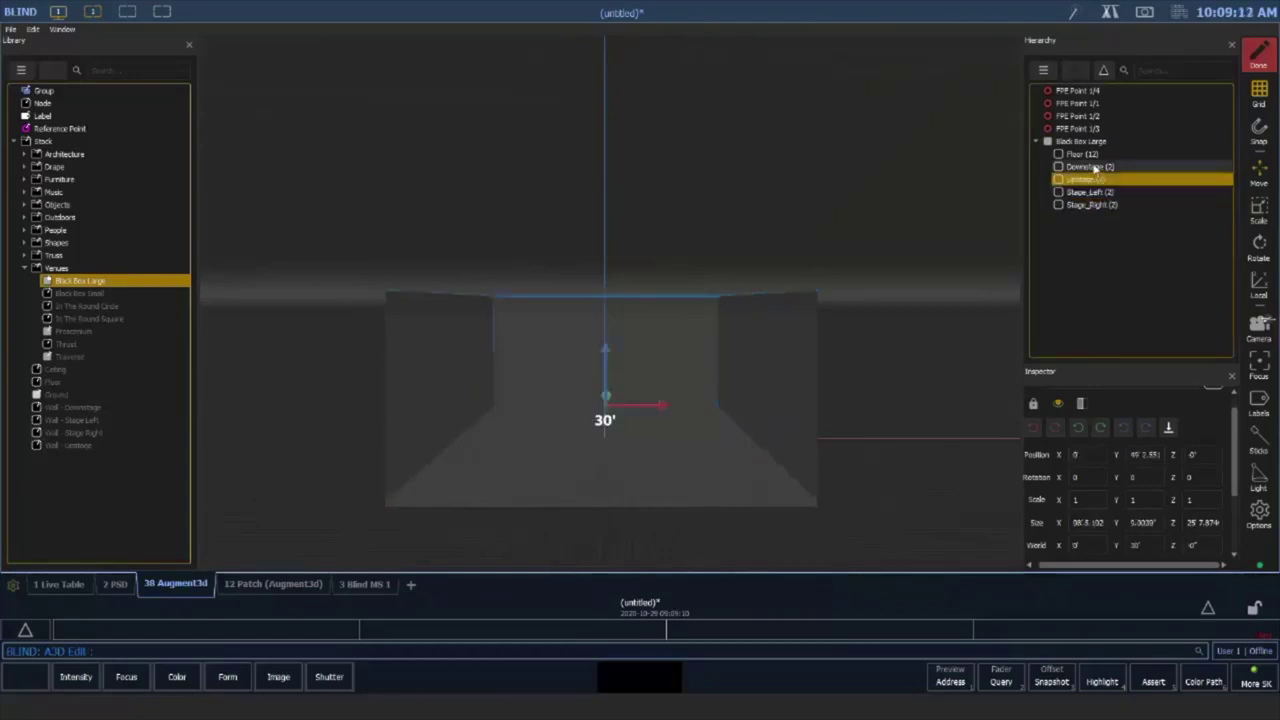
pyautogui.click(1092, 167)
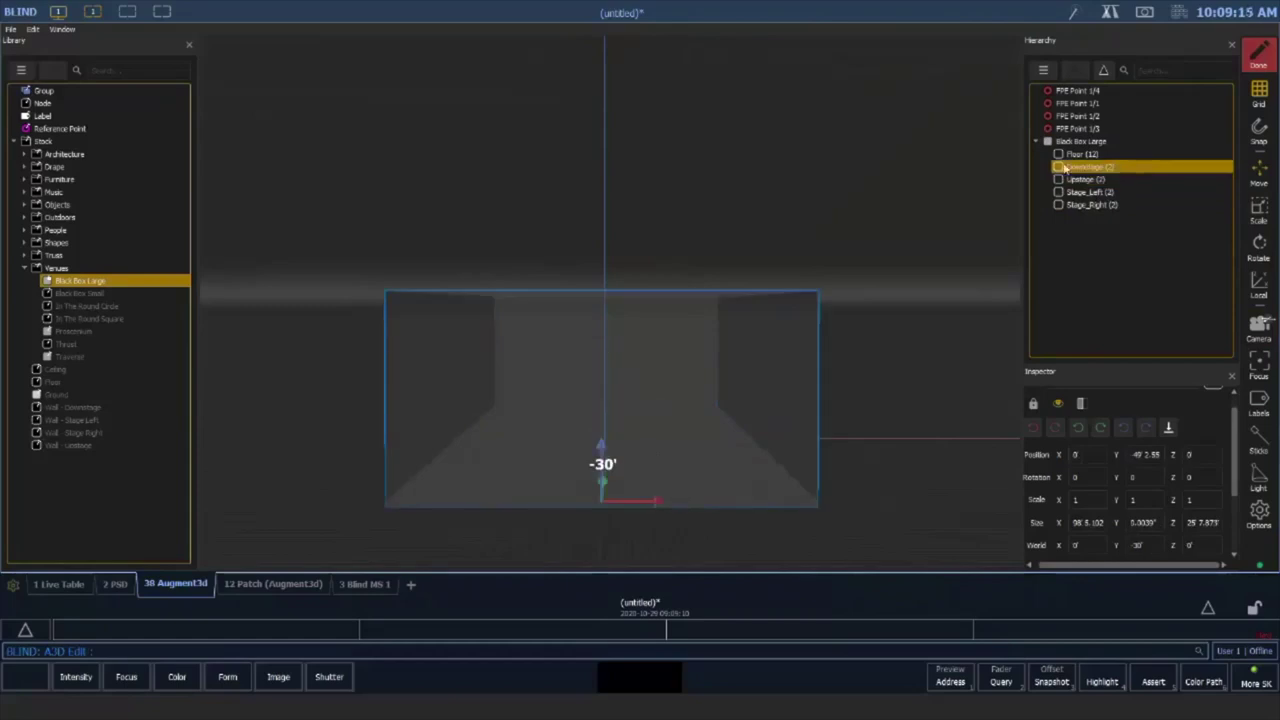
pyautogui.moveTo(598, 368); pyautogui.dragTo(613, 423, button='right')
pyautogui.moveTo(614, 427); pyautogui.dragTo(651, 234)
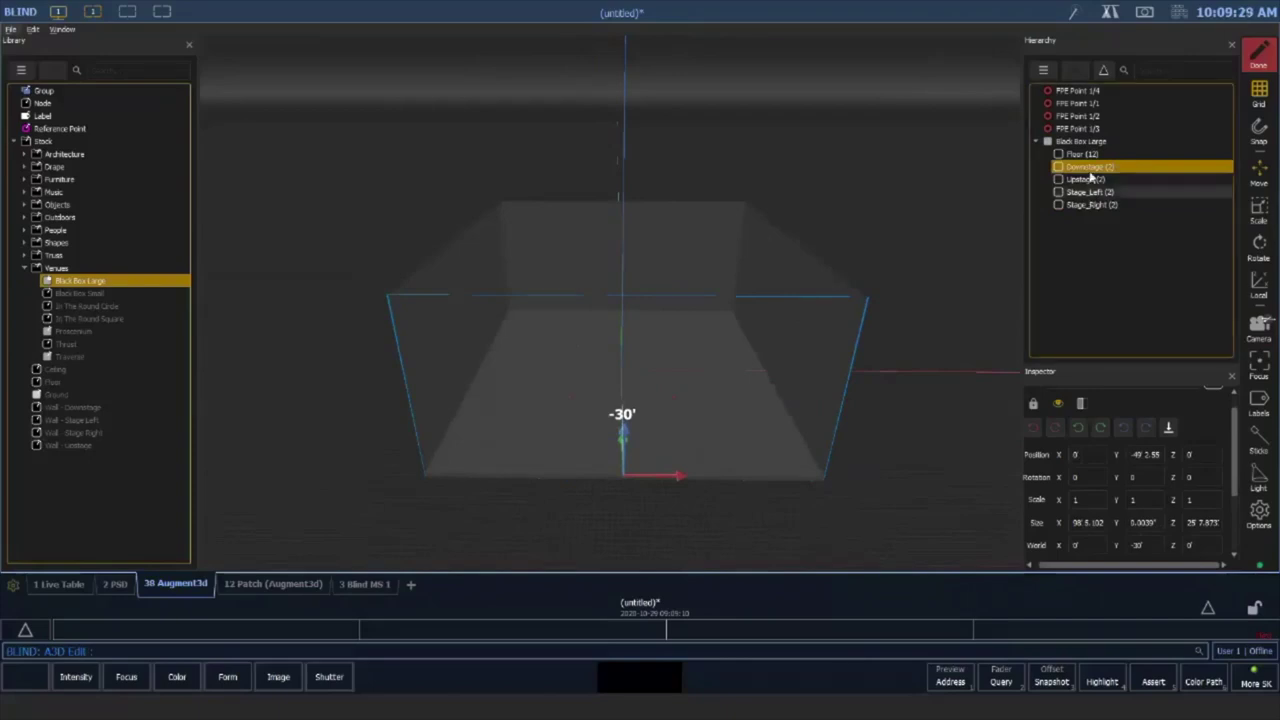
# Narrow the Upstage wall along X to a scale of about 0.66, leaving gaps at both sides
pyautogui.click(714, 263)
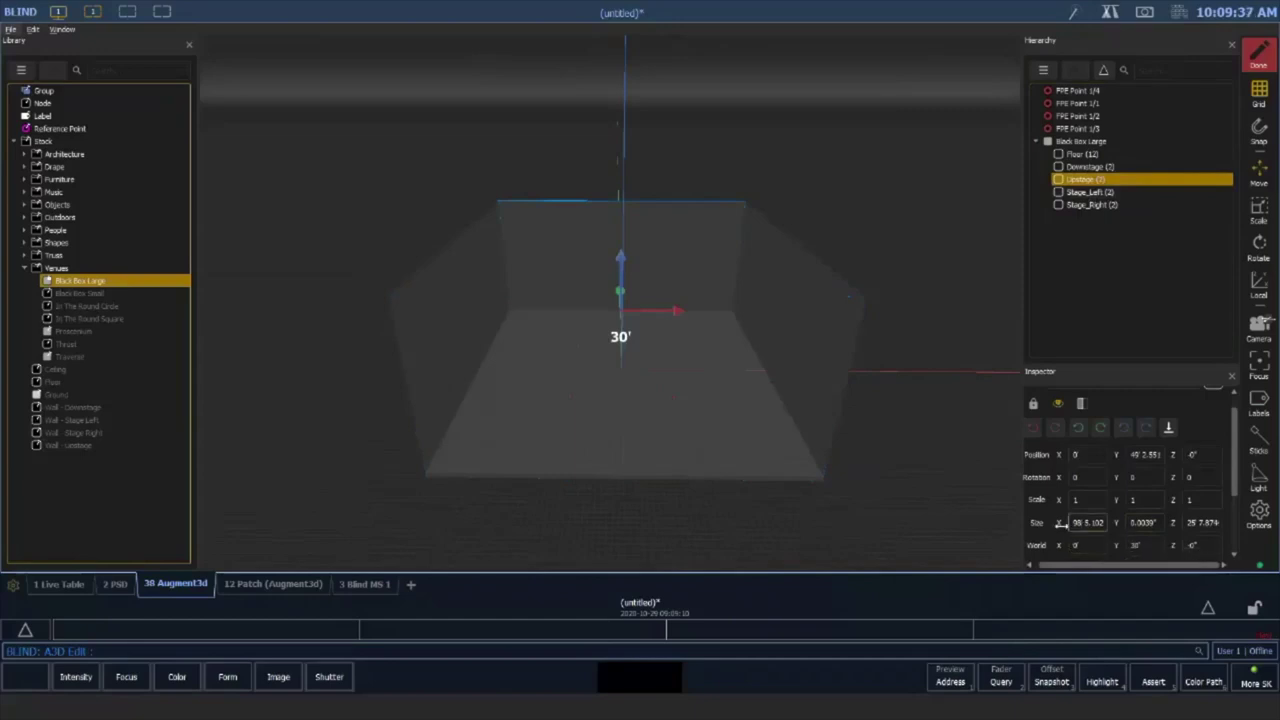
pyautogui.moveTo(1061, 525); pyautogui.dragTo(896, 516)
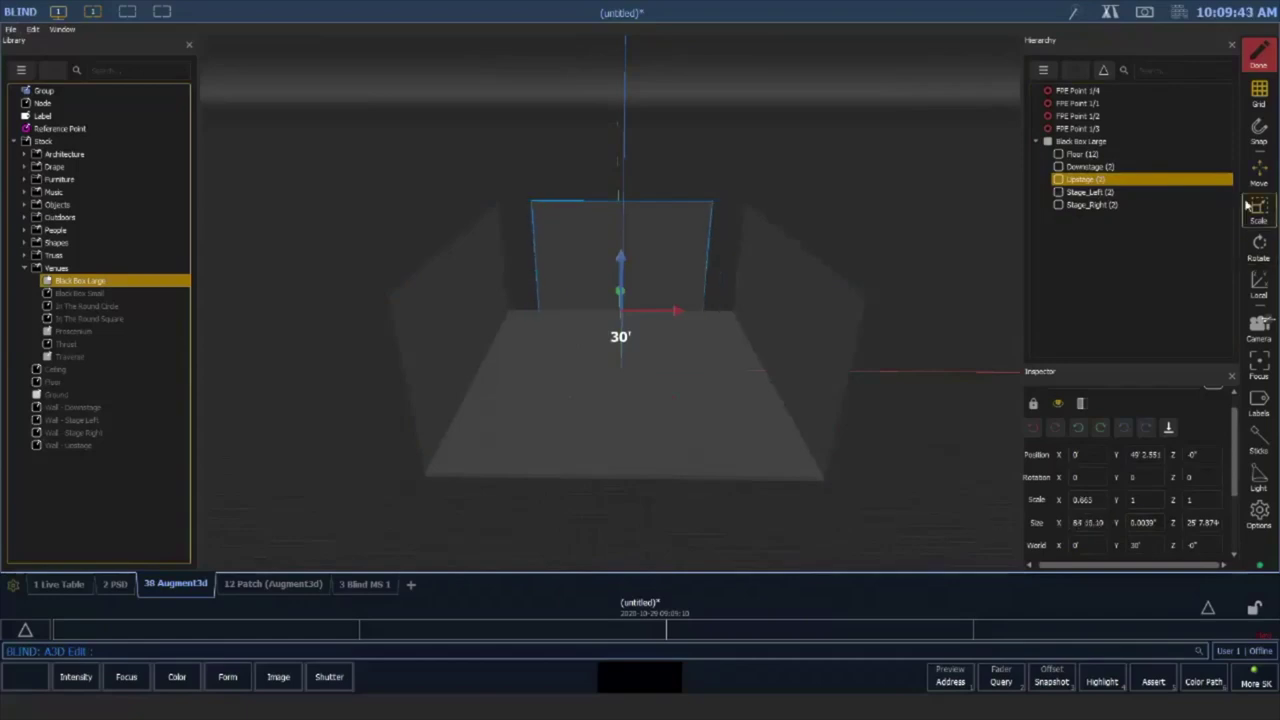
pyautogui.click(1259, 210)
pyautogui.moveTo(679, 312)
pyautogui.mouseDown()
pyautogui.moveTo(717, 314)
pyautogui.moveTo(668, 311)
pyautogui.mouseUp()
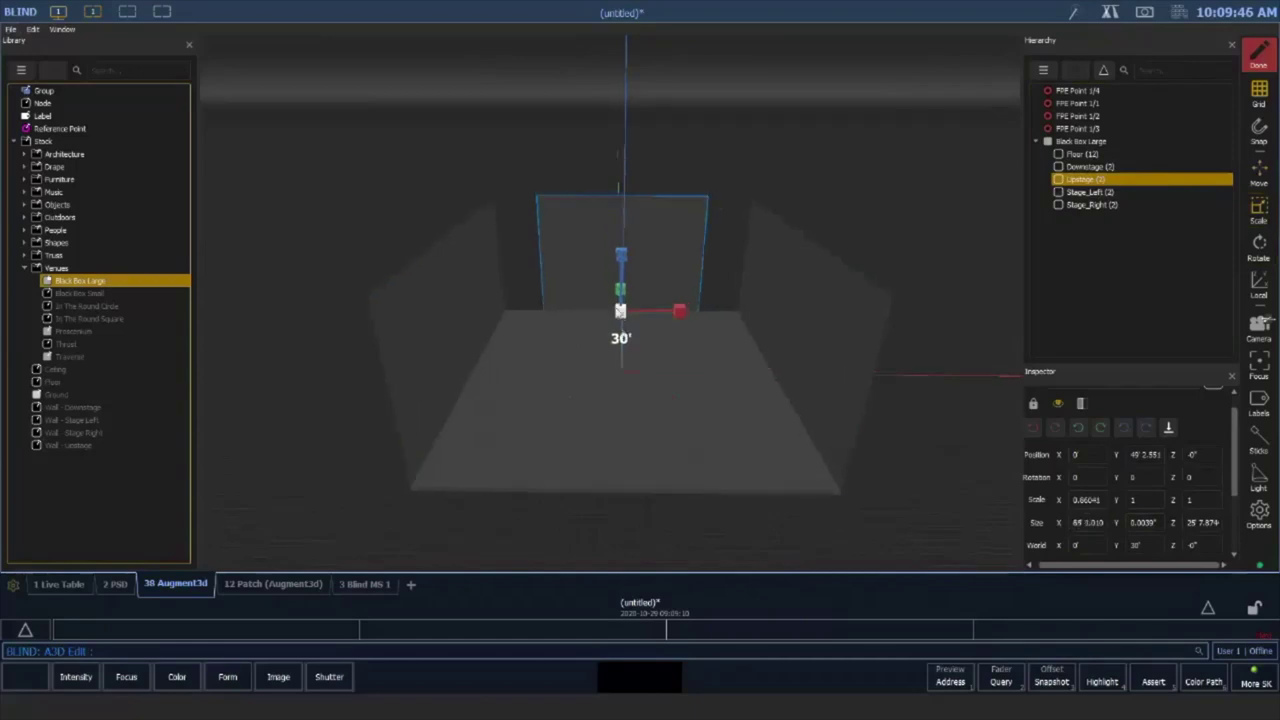
# Scale the Upstage wall's height and overall size to about 0.73 in X and 1.04 in Z
pyautogui.scroll(2, 614, 292)
pyautogui.moveTo(621, 293); pyautogui.dragTo(665, 296, button='right')
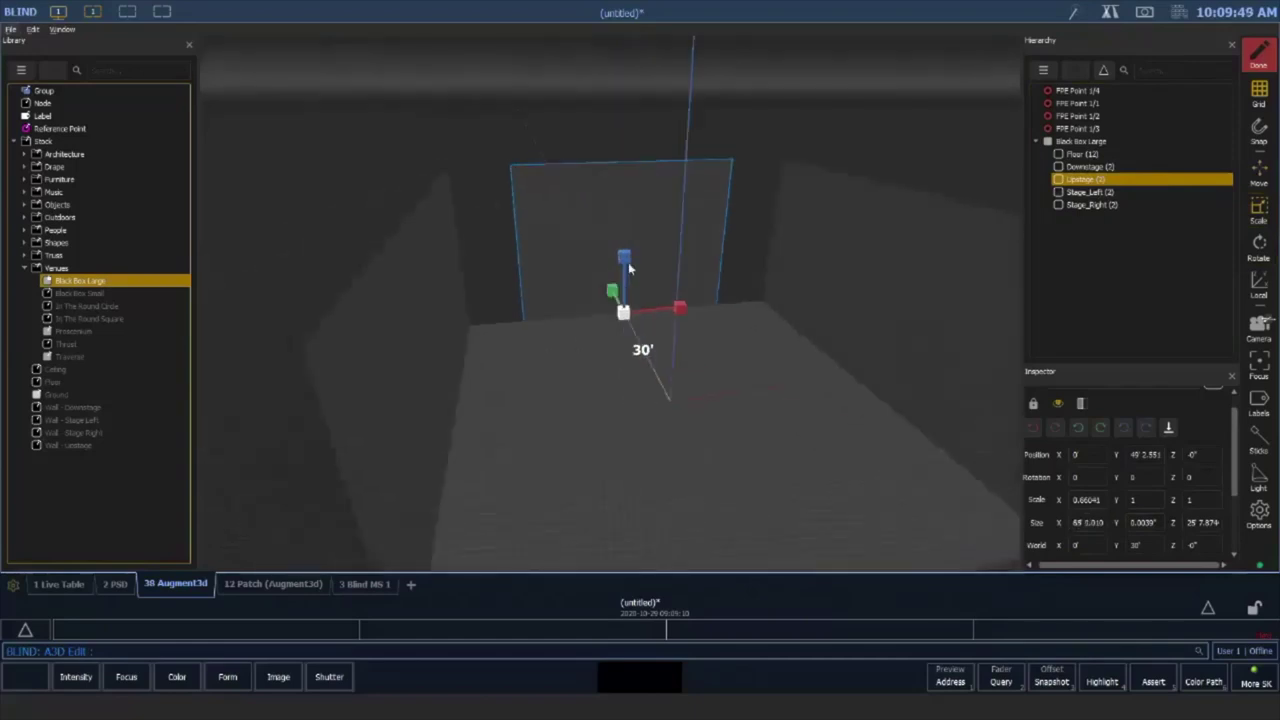
pyautogui.moveTo(629, 243)
pyautogui.mouseDown()
pyautogui.moveTo(649, 157)
pyautogui.moveTo(636, 250)
pyautogui.mouseUp()
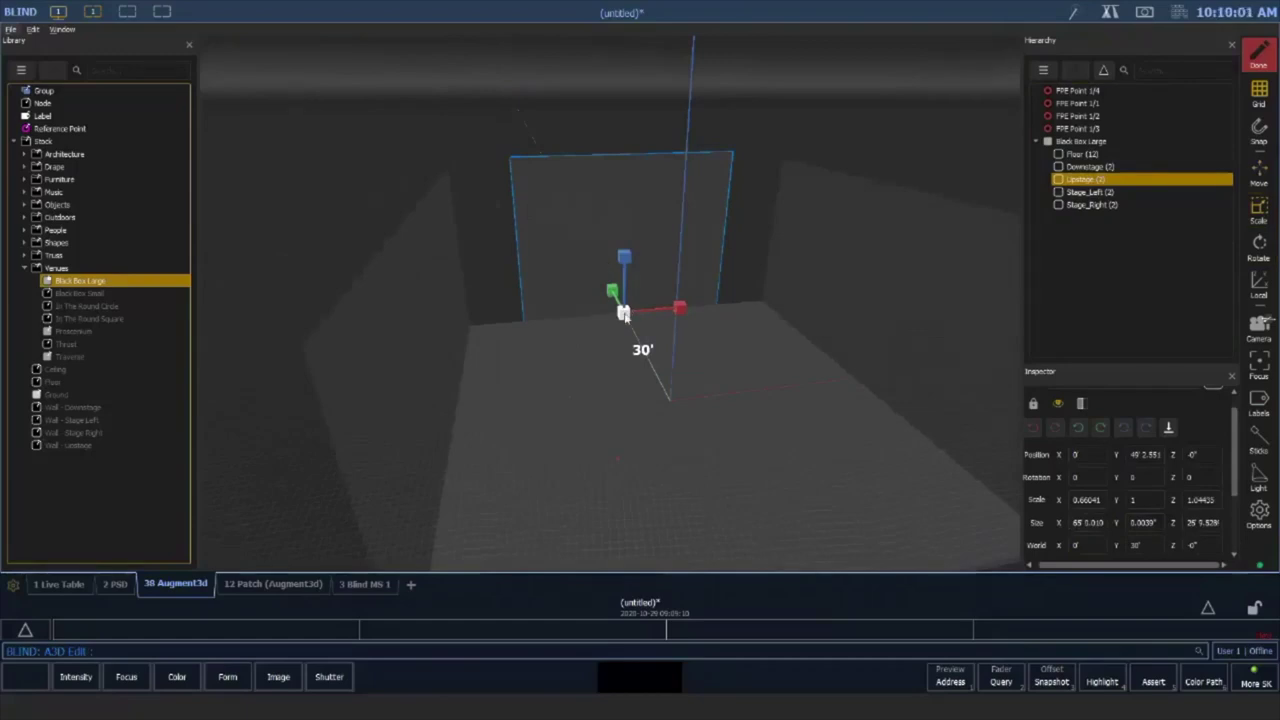
pyautogui.moveTo(632, 318); pyautogui.dragTo(676, 305)
pyautogui.moveTo(628, 261); pyautogui.dragTo(629, 312)
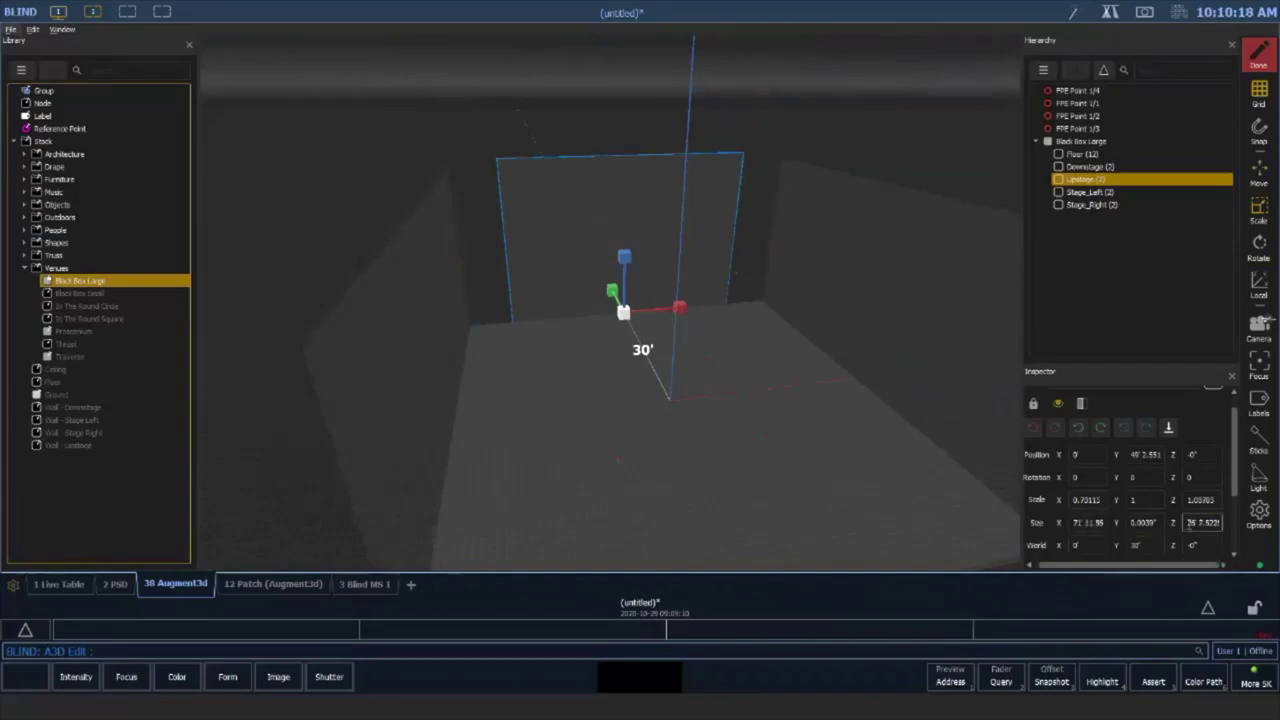
# Set the Upstage wall's Z size to 30'
pyautogui.click(1216, 520)
pyautogui.write('30')
pyautogui.press('Return')
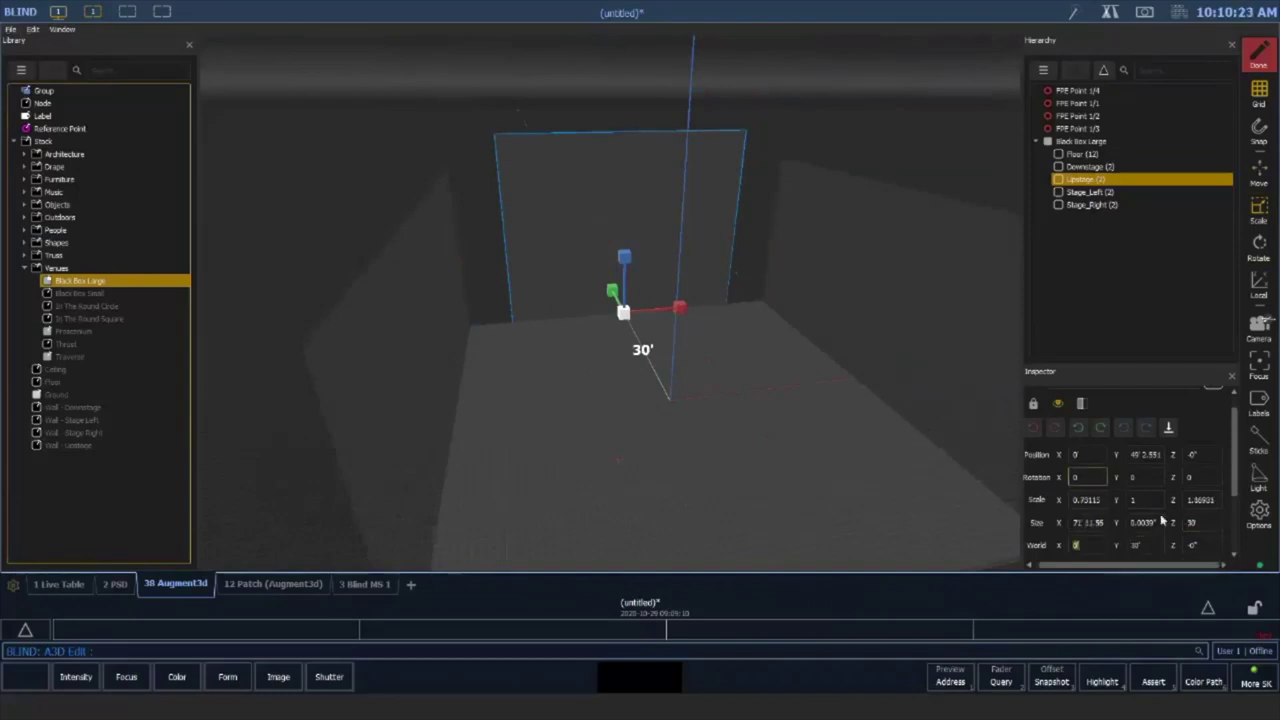
# Reset the Upstage wall's Z scale to 1
pyautogui.click(1200, 500)
pyautogui.click(1200, 500)
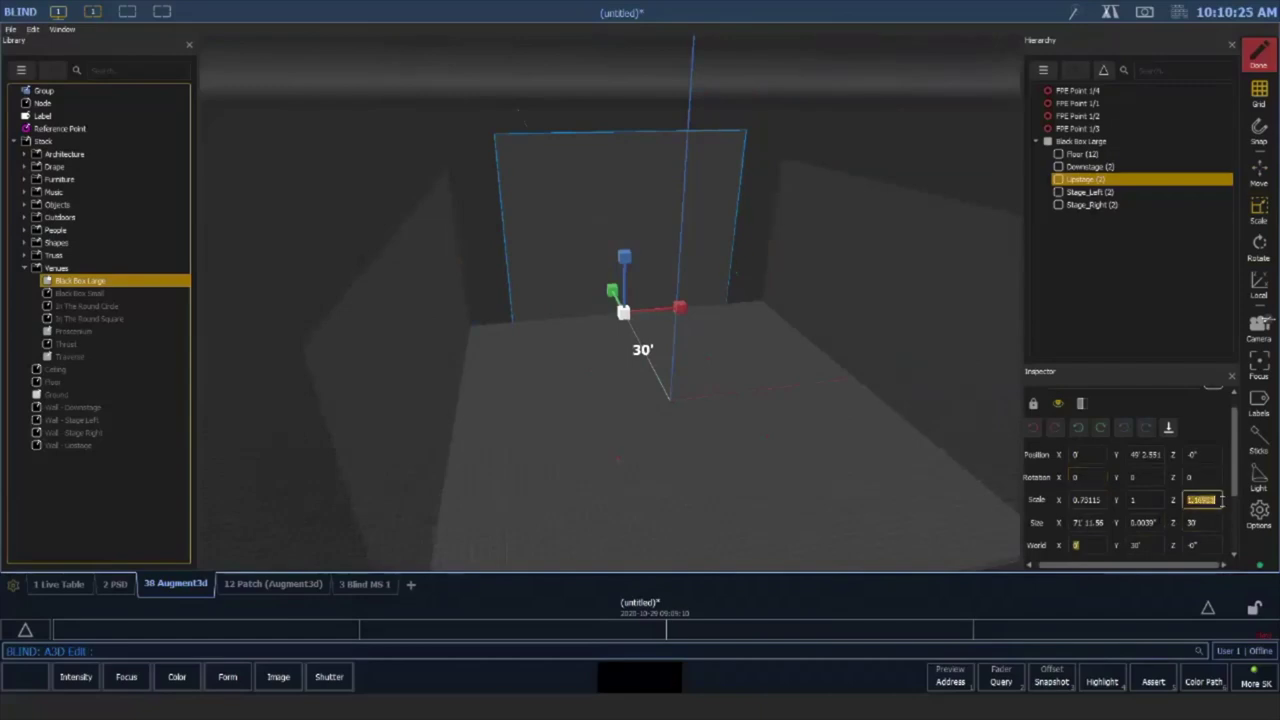
pyautogui.write('1')
pyautogui.press('Return')
pyautogui.press('Tab')
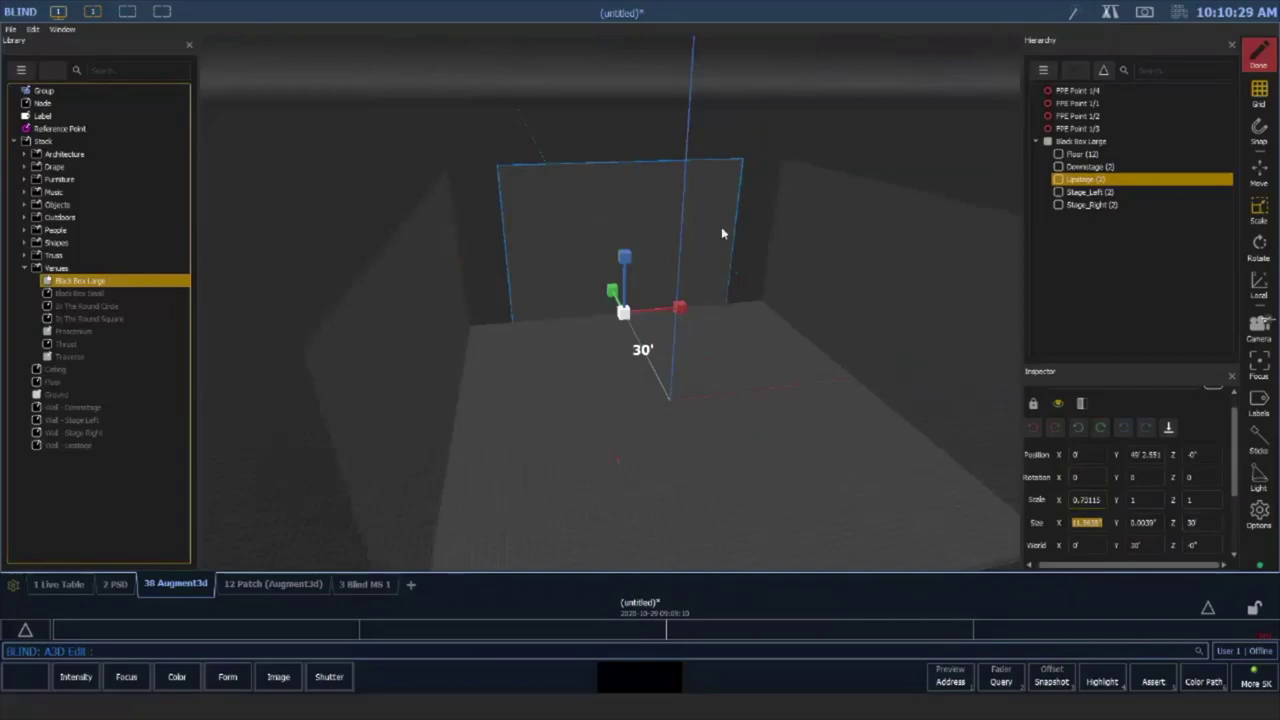
# Add a stock Architecture Door and move it to the stage-right gap beside the Upstage wall, at about X -26', Y 29'
pyautogui.moveTo(632, 384); pyautogui.dragTo(603, 345, button='middle')
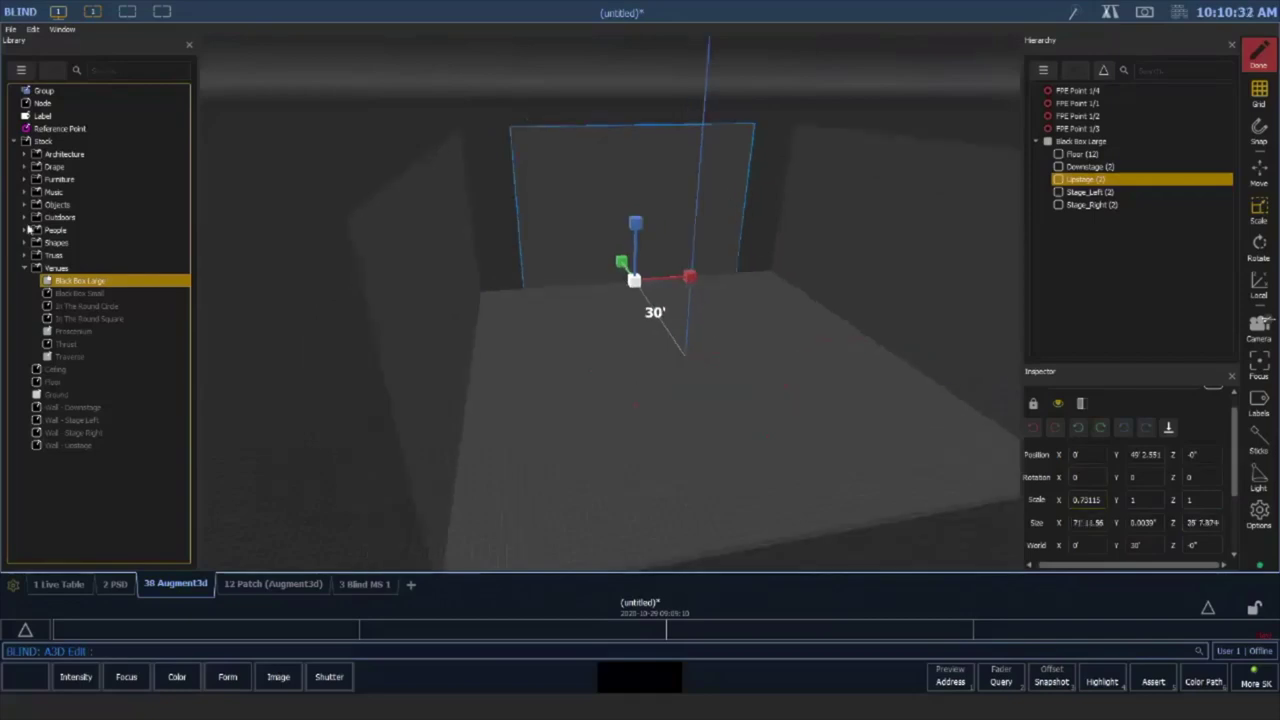
pyautogui.click(25, 155)
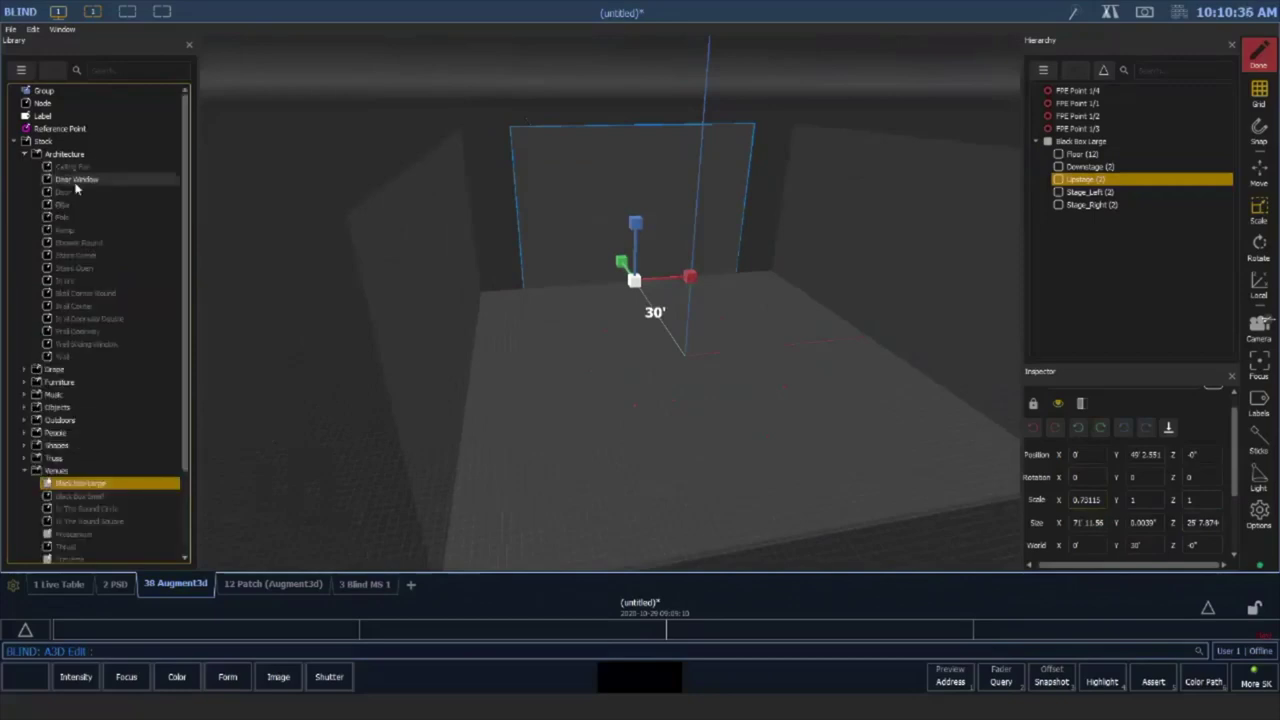
pyautogui.moveTo(60, 191); pyautogui.dragTo(603, 343)
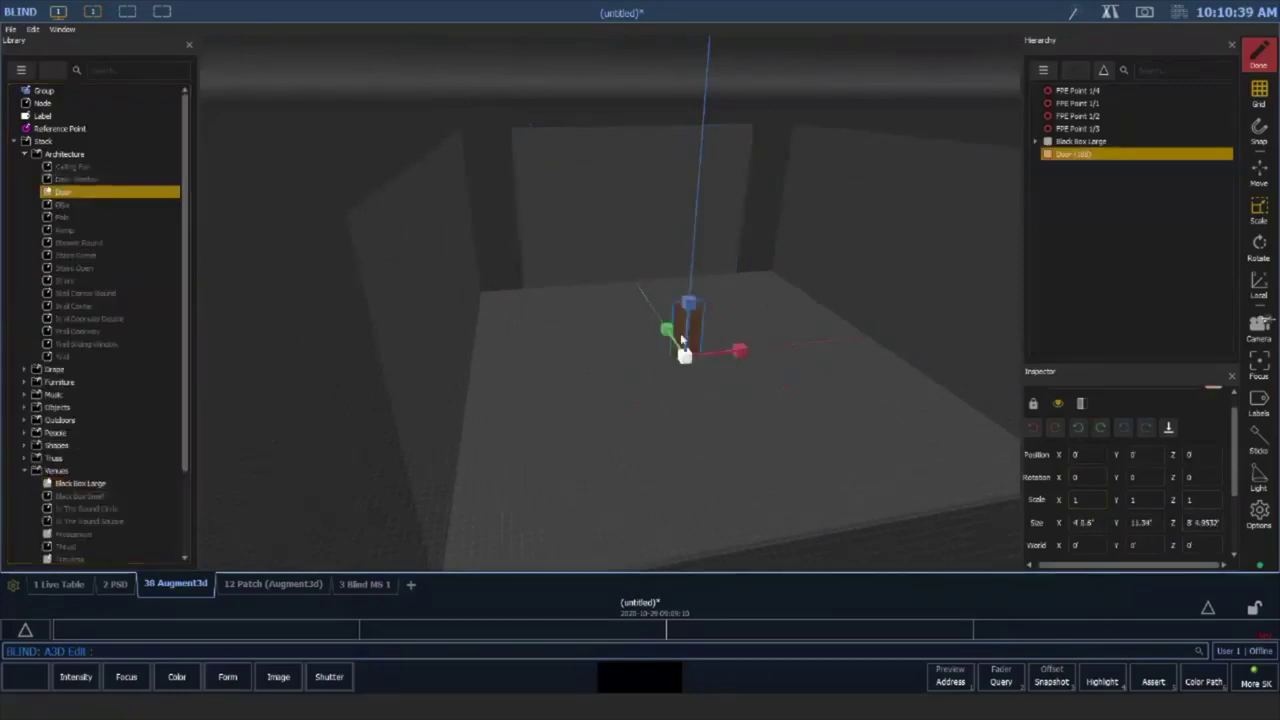
pyautogui.click(1259, 170)
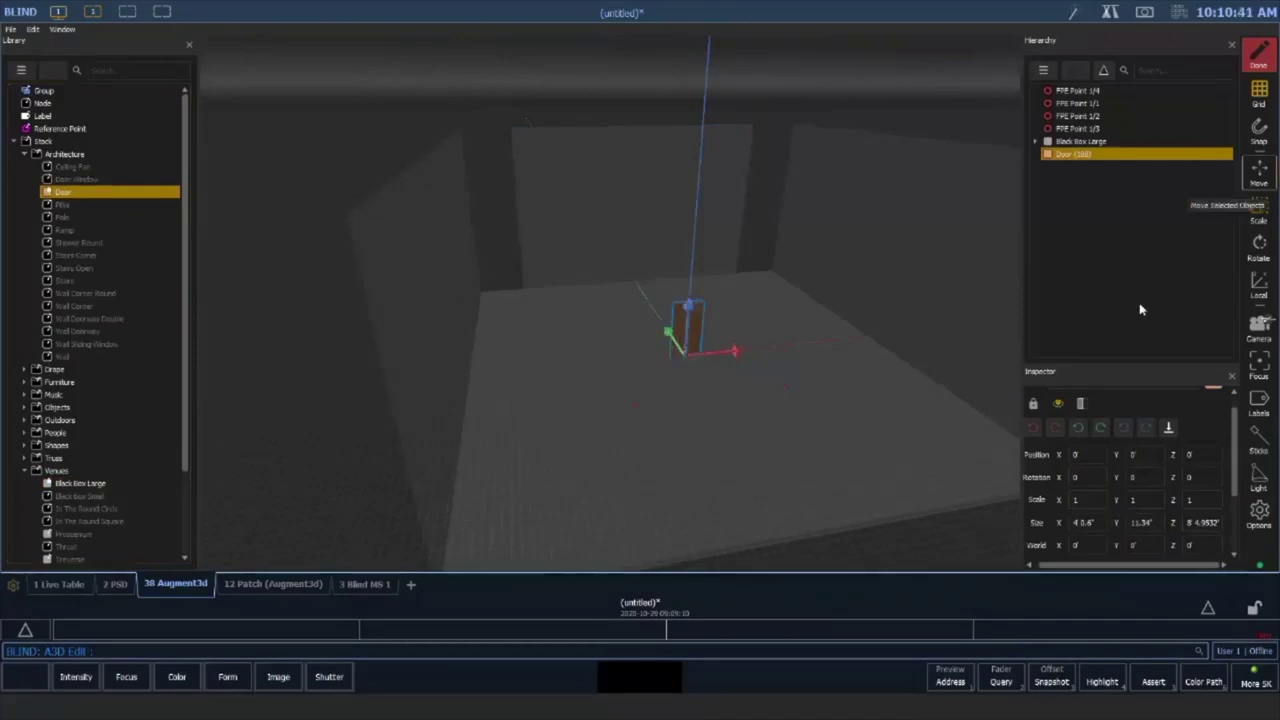
pyautogui.moveTo(672, 338); pyautogui.dragTo(560, 292)
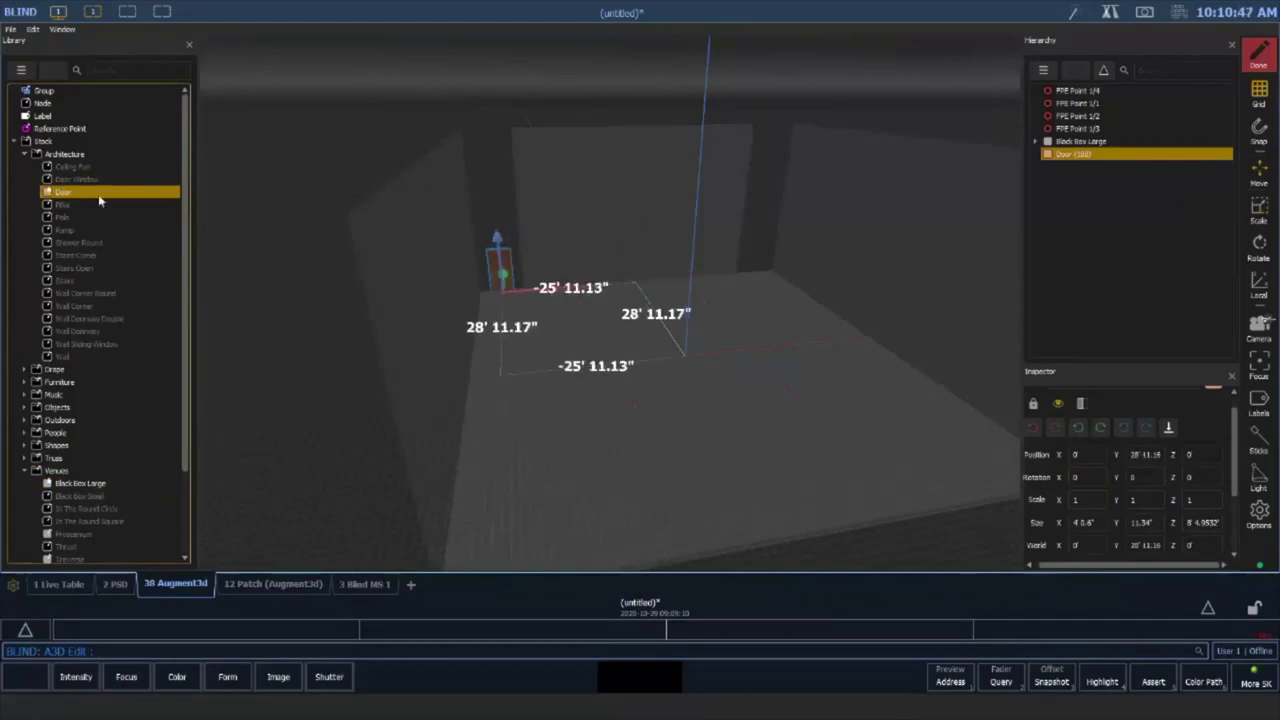
# Add a second stock Door and move it to the stage-left gap beside the Upstage wall, at about X 26', Y 30' 7"
pyautogui.moveTo(98, 198); pyautogui.dragTo(669, 366)
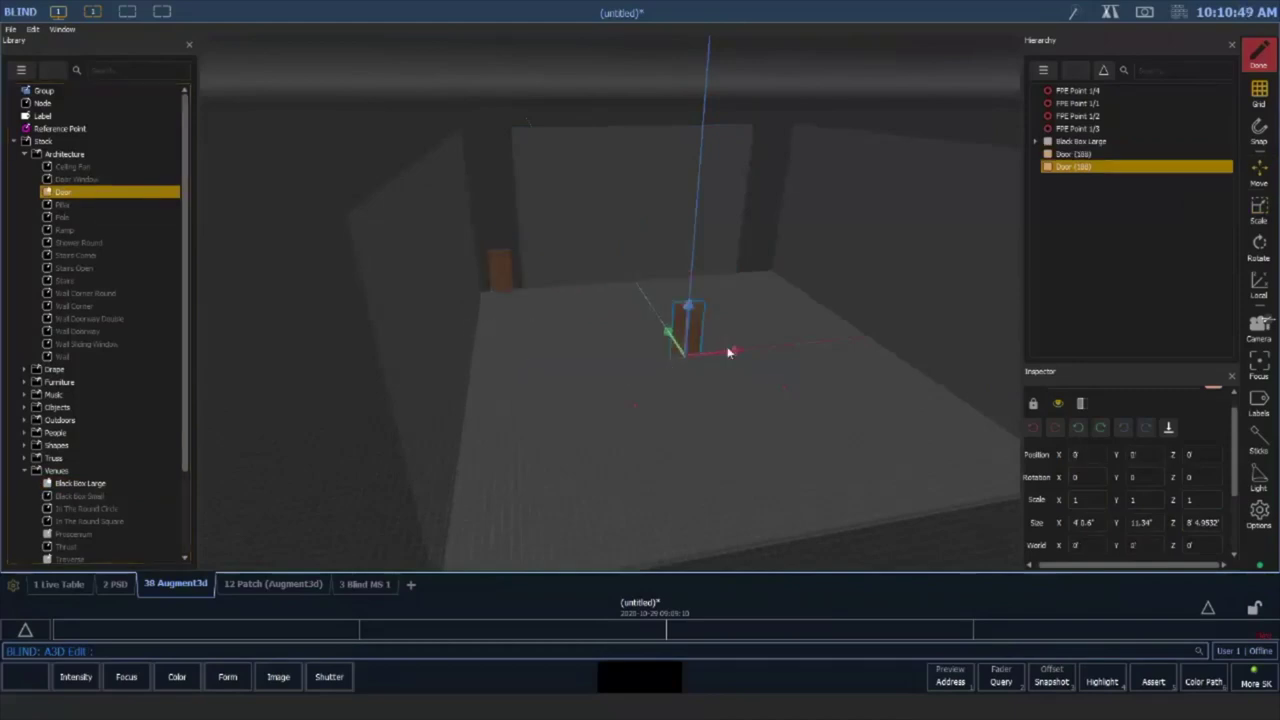
pyautogui.moveTo(783, 344); pyautogui.dragTo(734, 266)
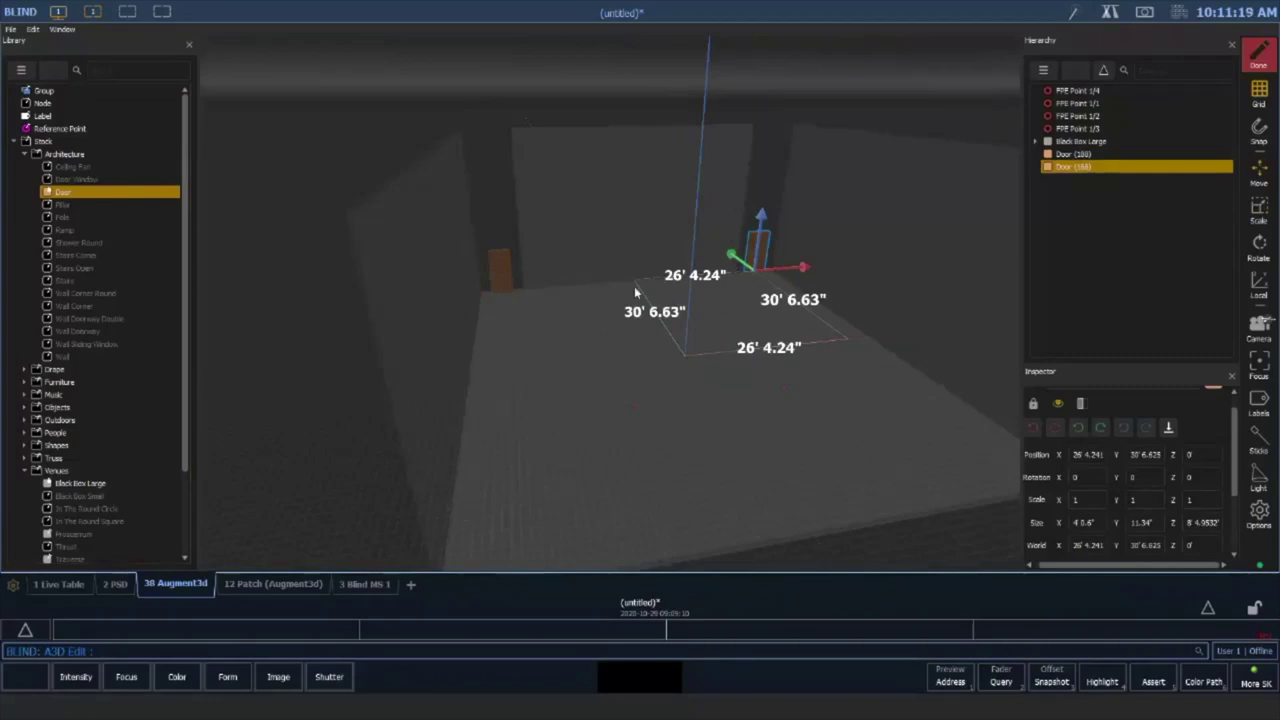
# Switch the camera to orthographic mode, looking straight down and zoomed to the stage-left door
pyautogui.moveTo(629, 386); pyautogui.dragTo(665, 430)
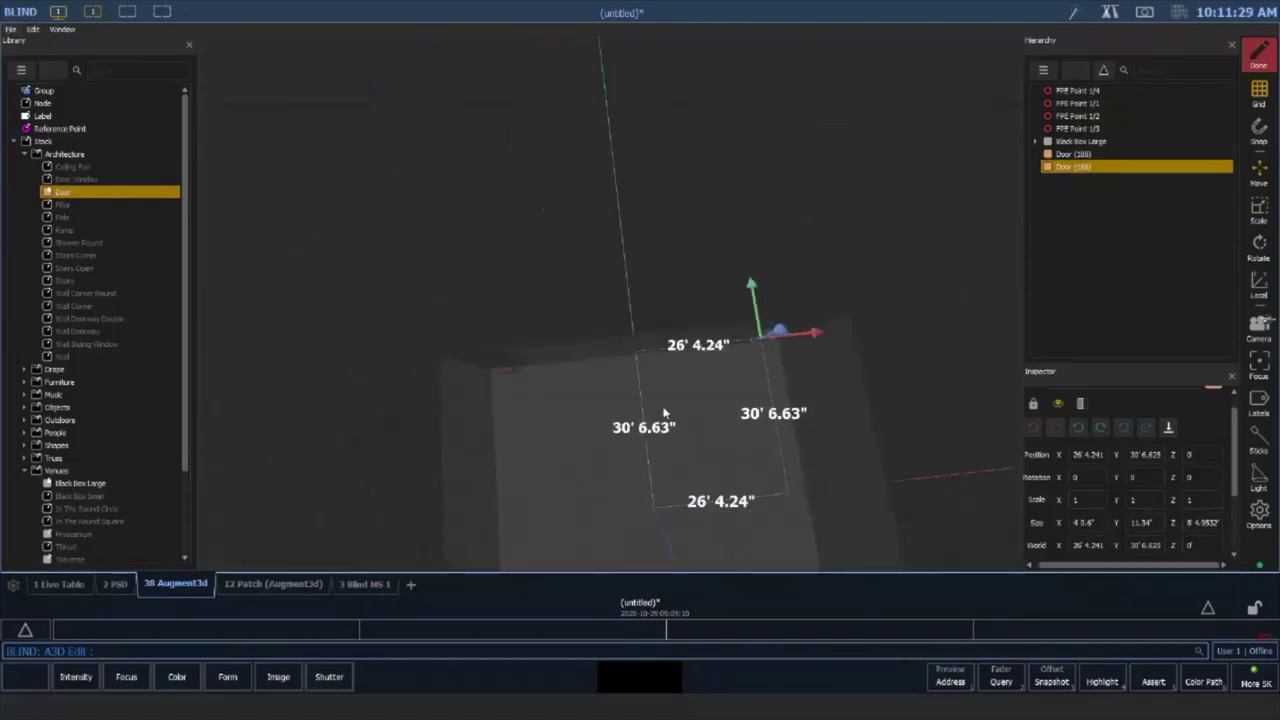
pyautogui.click(1260, 205)
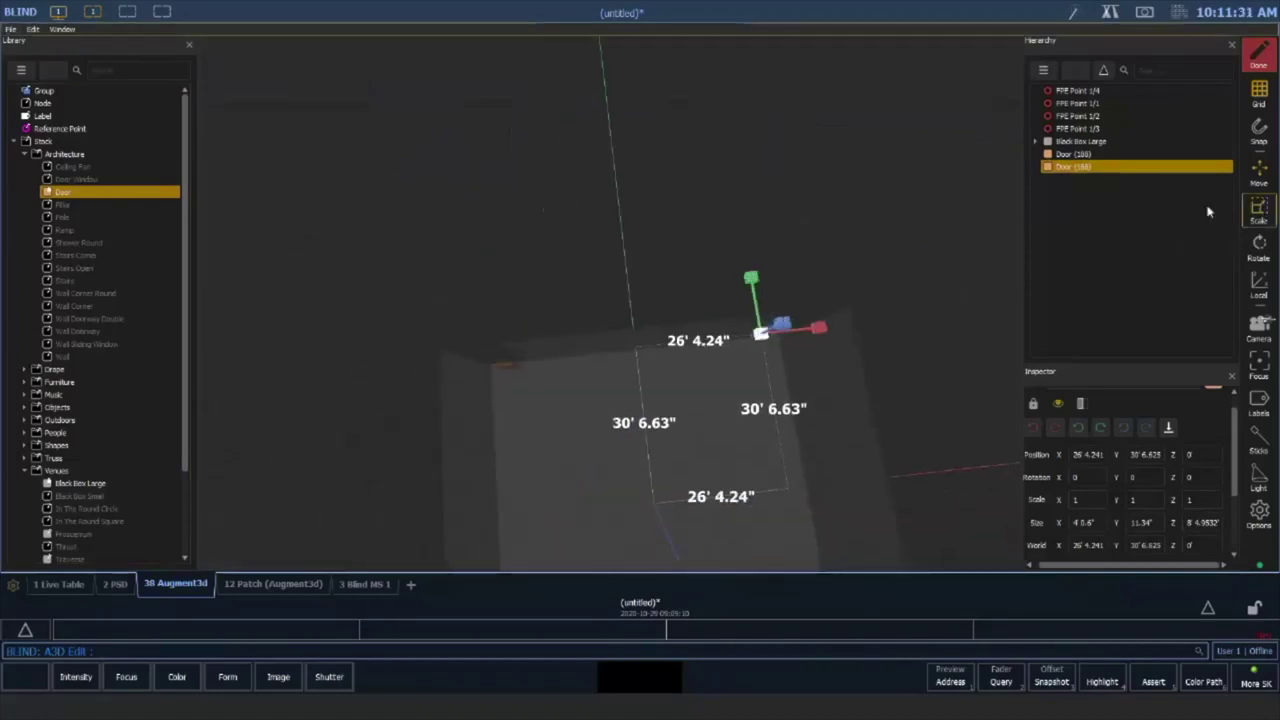
pyautogui.click(1260, 398)
pyautogui.click(1261, 340)
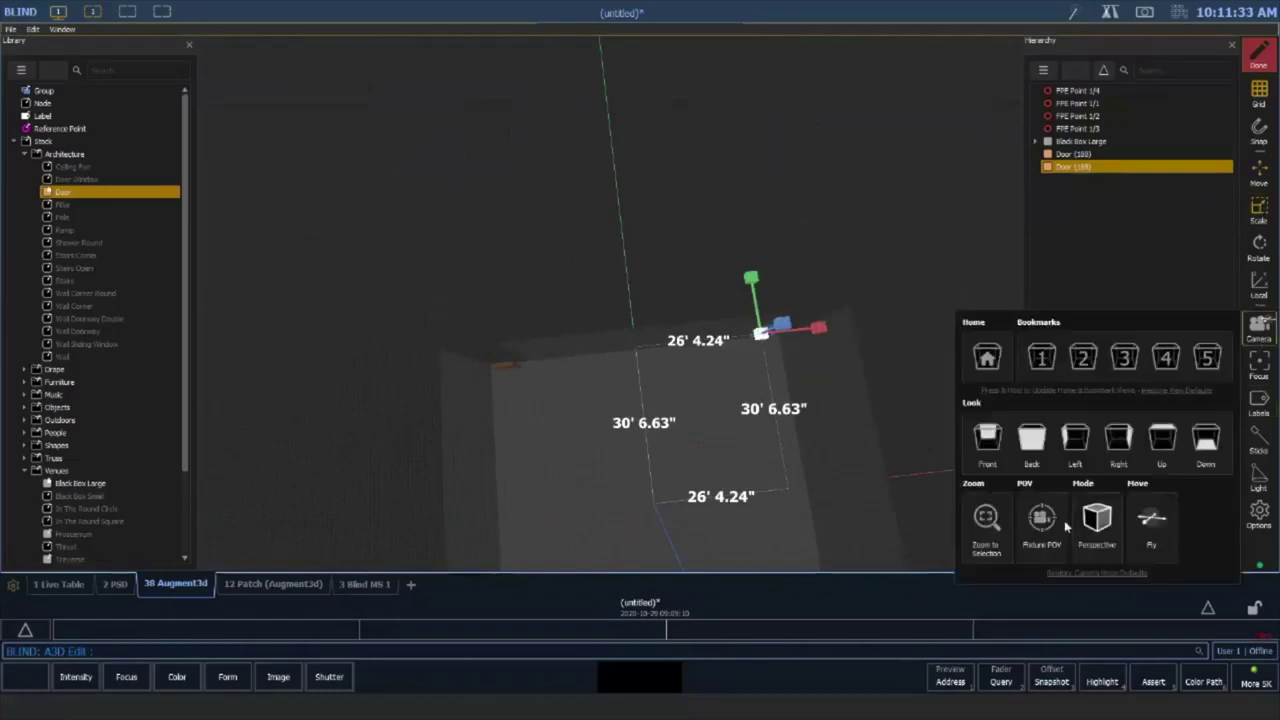
pyautogui.click(1097, 517)
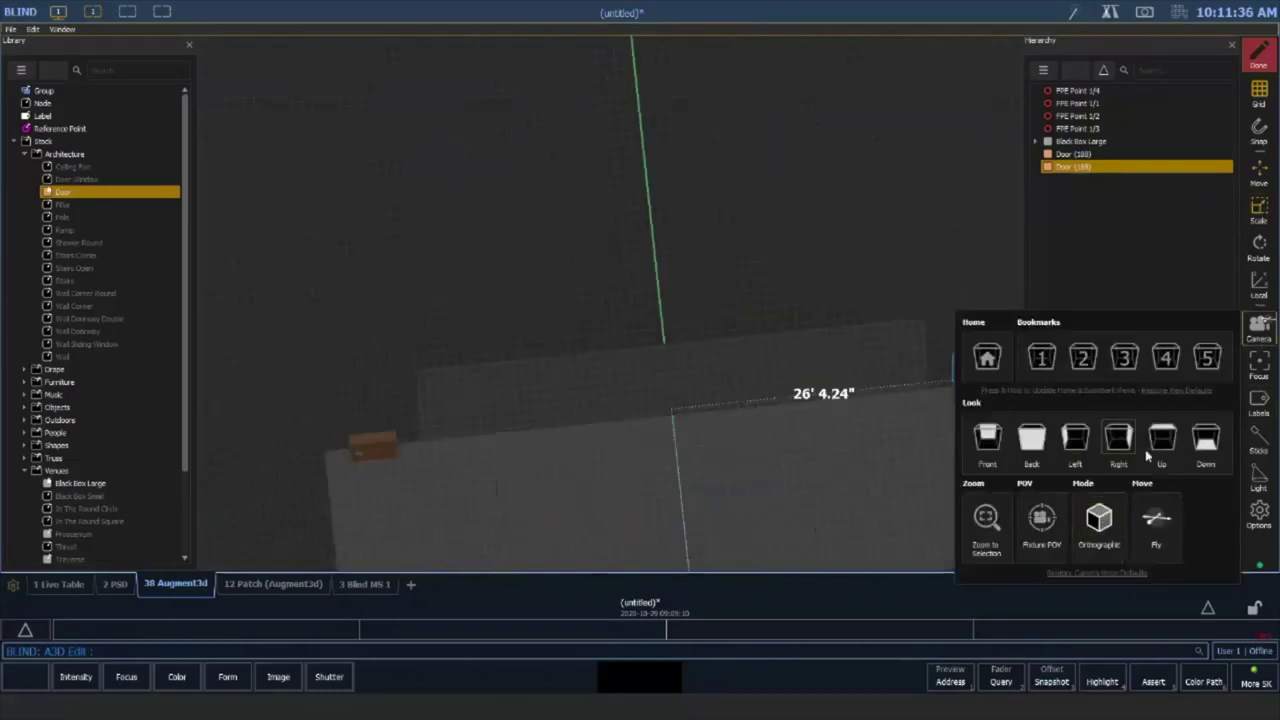
pyautogui.click(1208, 440)
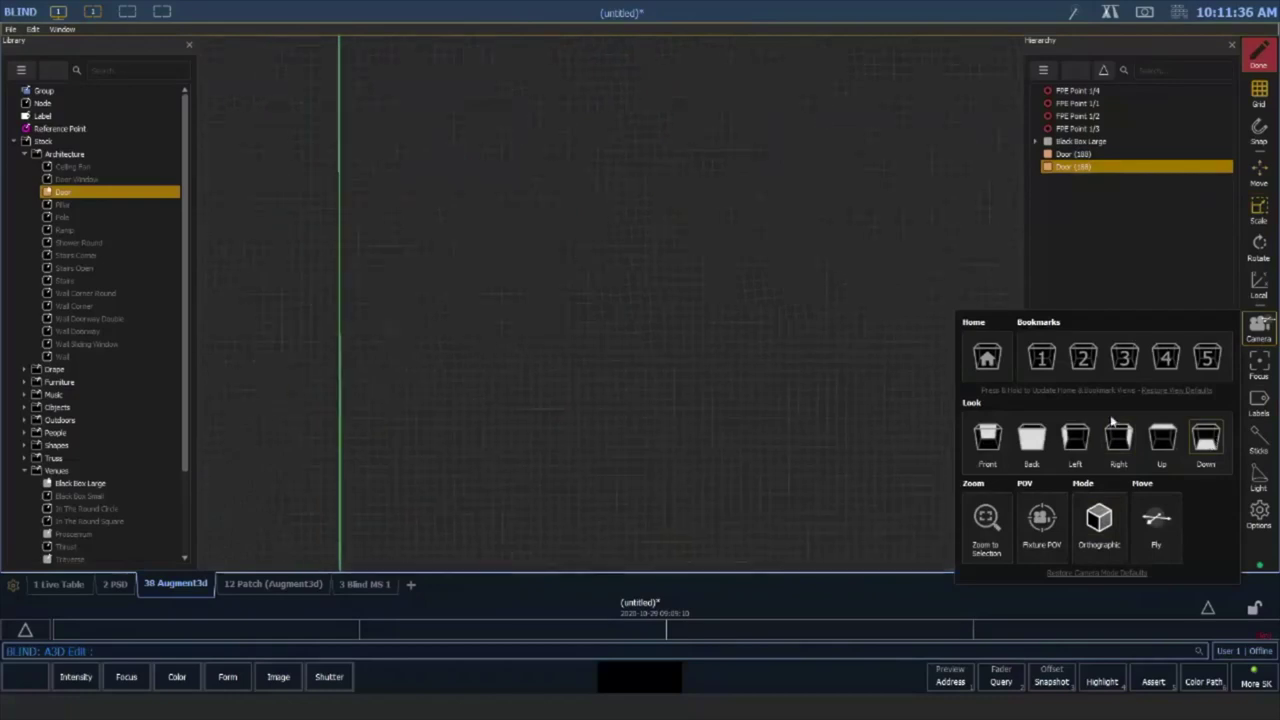
pyautogui.click(987, 517)
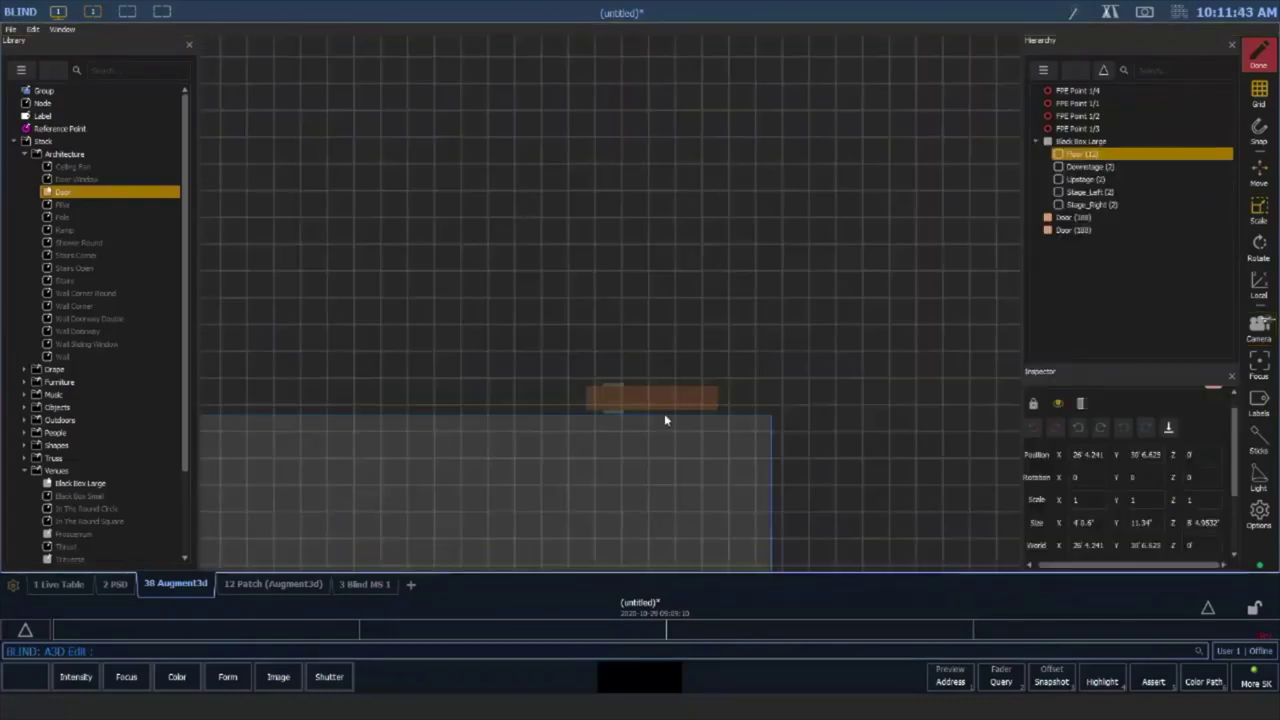
# Scale the stage-left door to about 4' 4" wide and 8.1" deep, and move it to about X 27' 7.7", Y 29' 8.7"
pyautogui.scroll(-4, 664, 418)
pyautogui.click(661, 413)
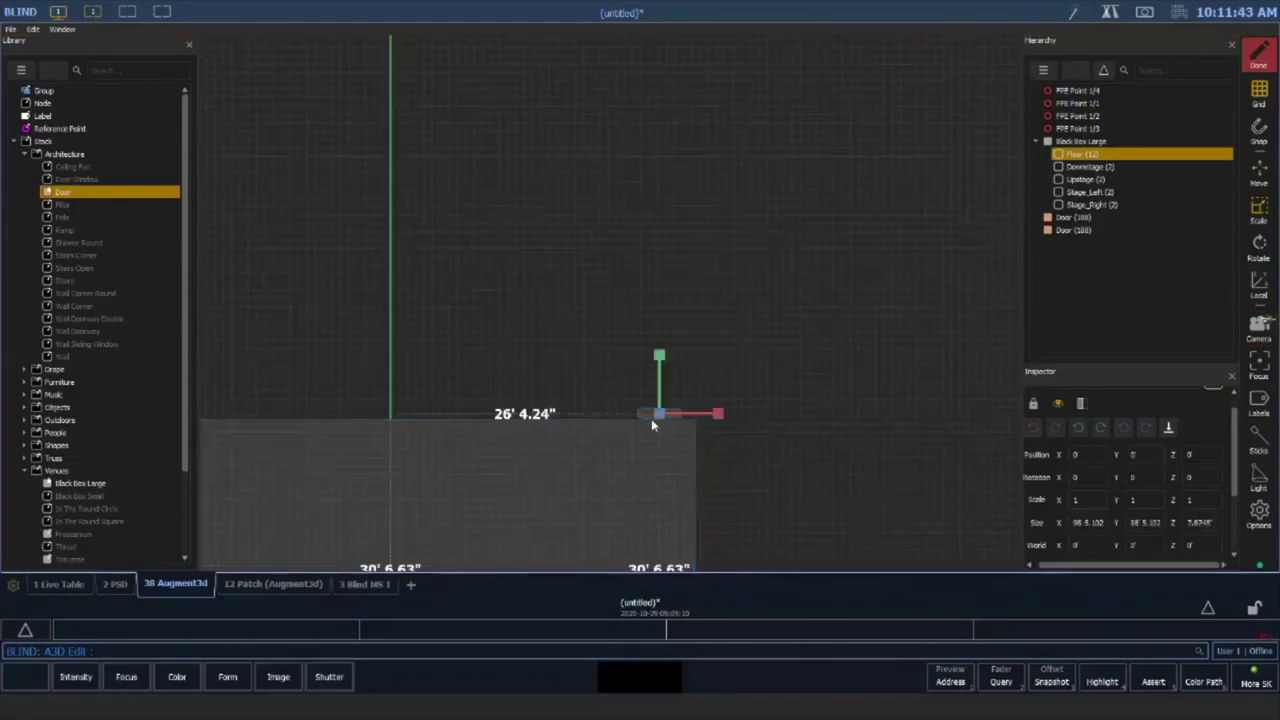
pyautogui.moveTo(659, 361); pyautogui.dragTo(660, 427)
pyautogui.scroll(5, 660, 427)
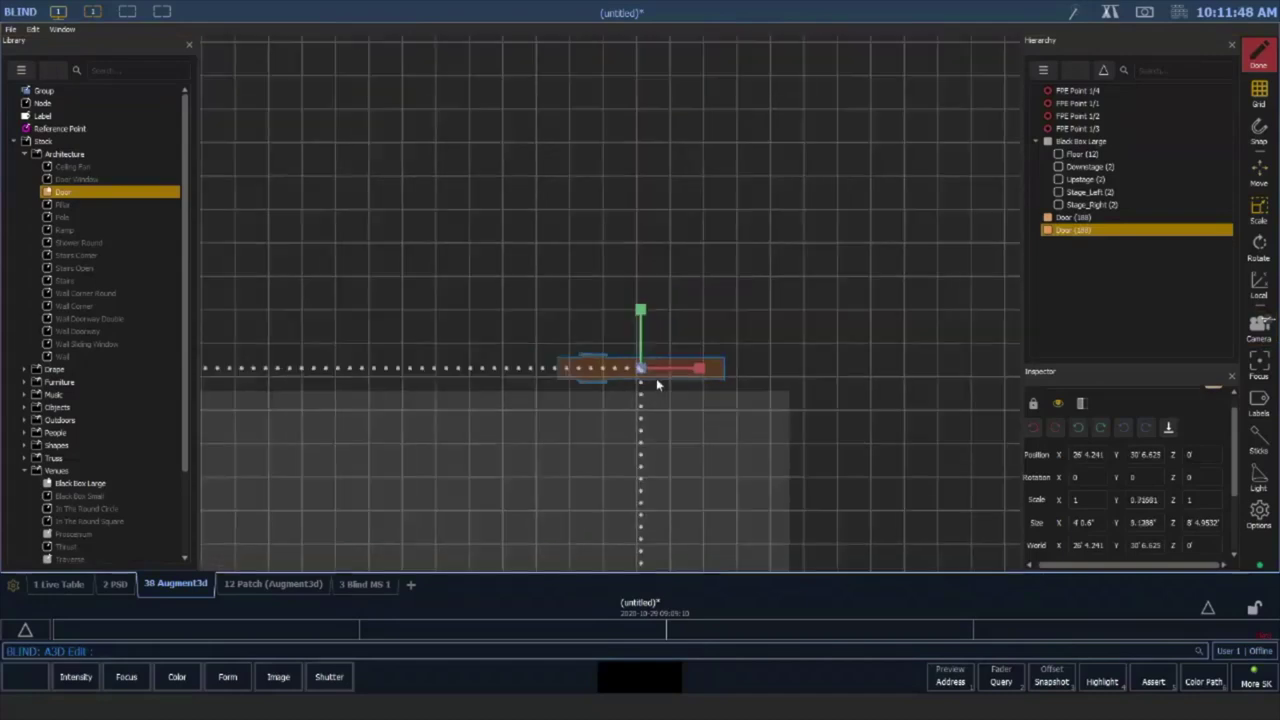
pyautogui.scroll(3, 660, 385)
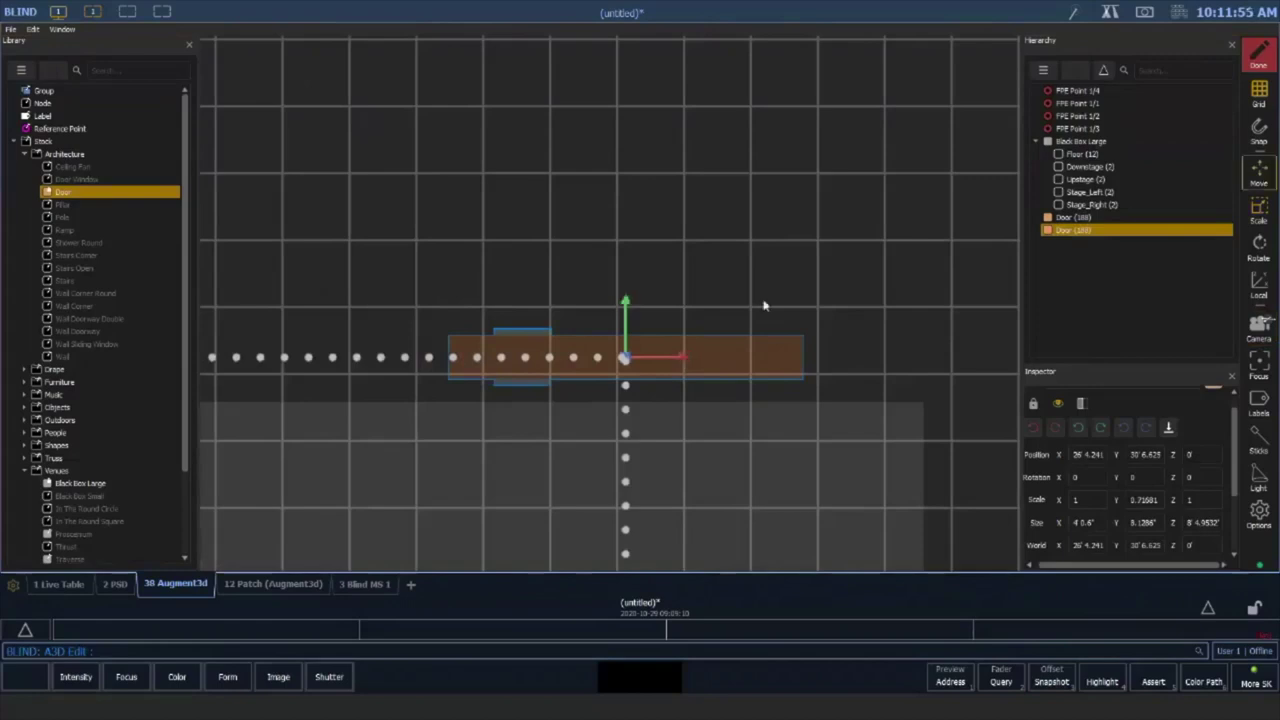
pyautogui.moveTo(625, 302); pyautogui.dragTo(628, 370)
pyautogui.moveTo(679, 423); pyautogui.dragTo(785, 424)
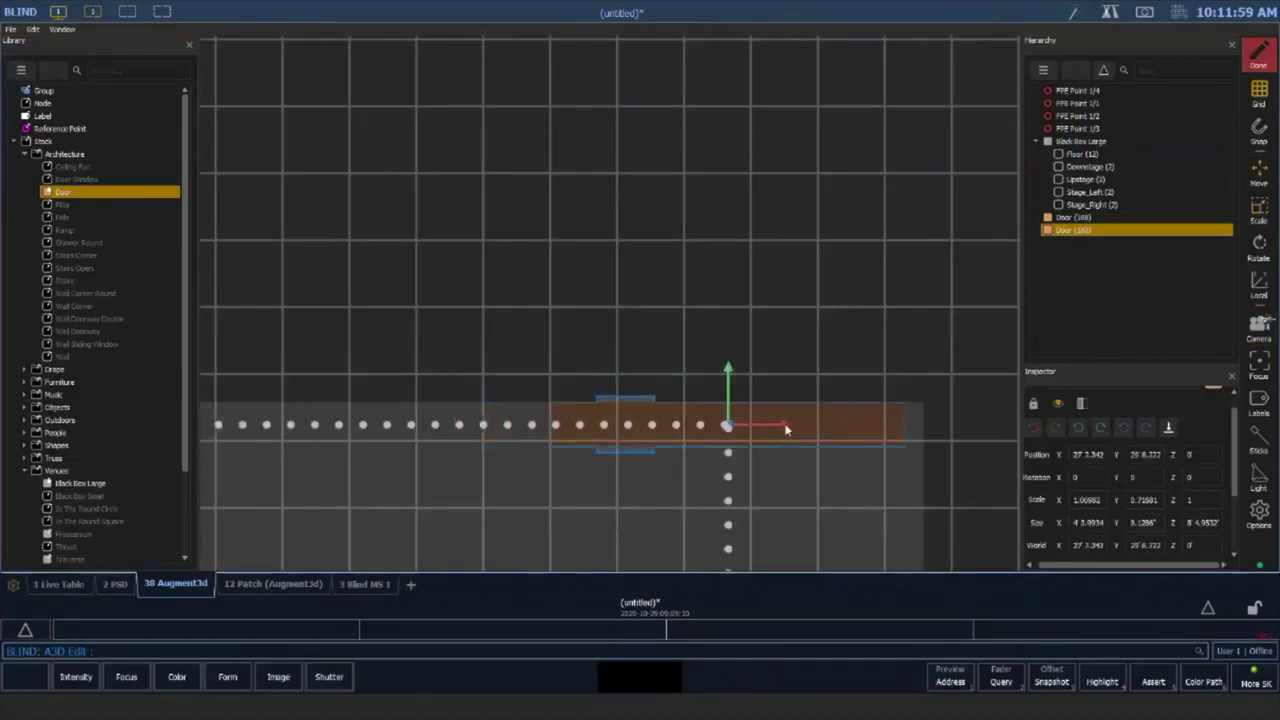
# Move the stage-right door into line with the floor's upstage edge, at about X -26' 10.5", Y 29' 6"
pyautogui.moveTo(550, 431); pyautogui.dragTo(862, 366, button='middle')
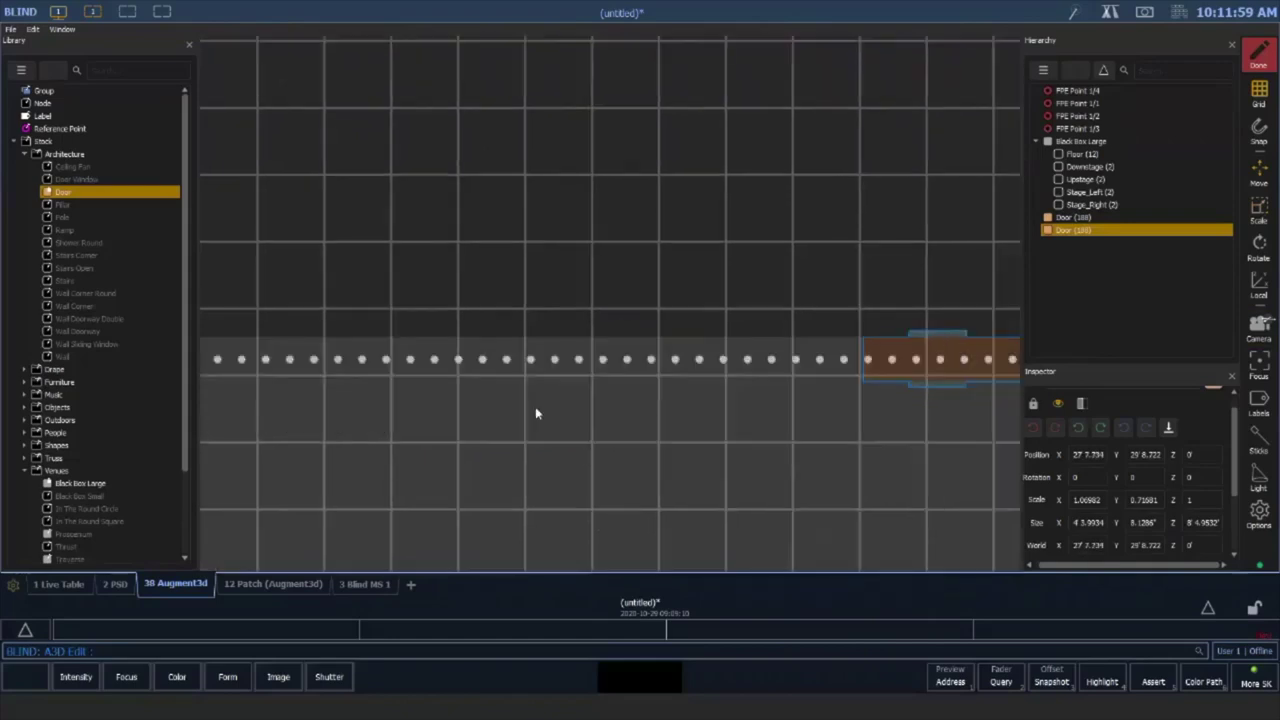
pyautogui.scroll(-8, 515, 413)
pyautogui.moveTo(617, 430); pyautogui.dragTo(1217, 421, button='middle')
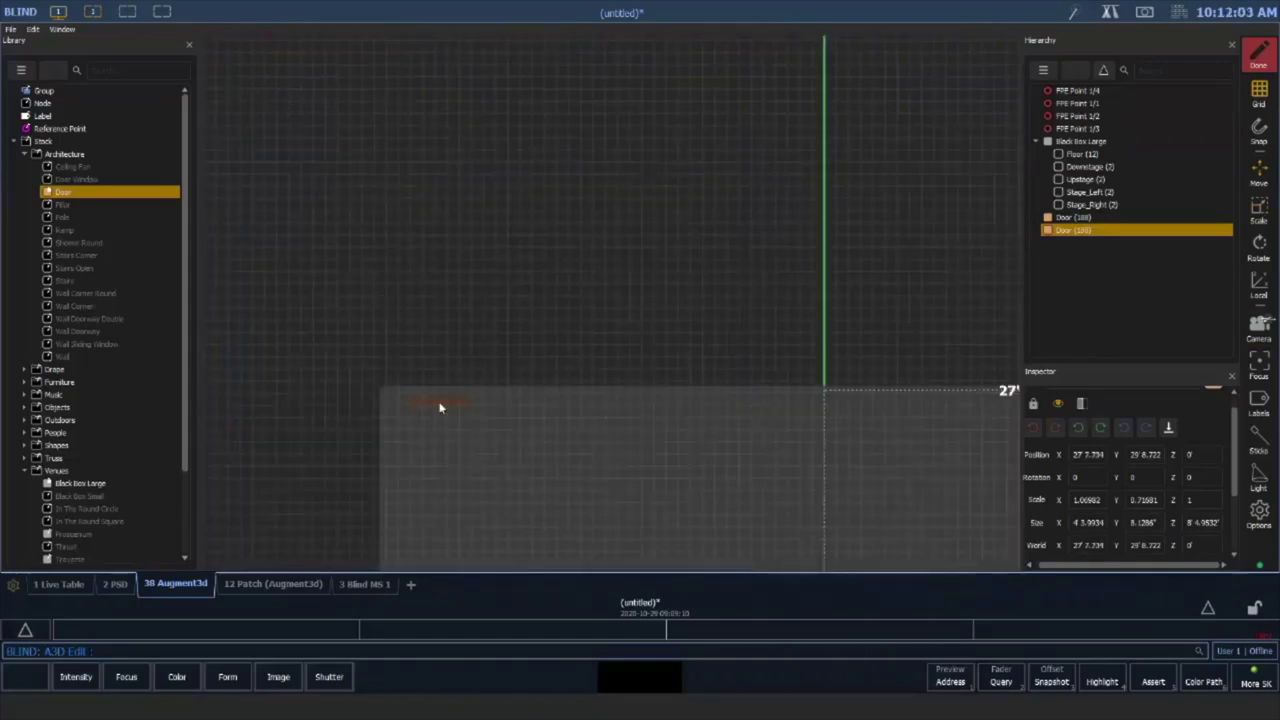
pyautogui.click(440, 404)
pyautogui.moveTo(445, 347); pyautogui.dragTo(446, 343)
pyautogui.moveTo(494, 393); pyautogui.dragTo(478, 391)
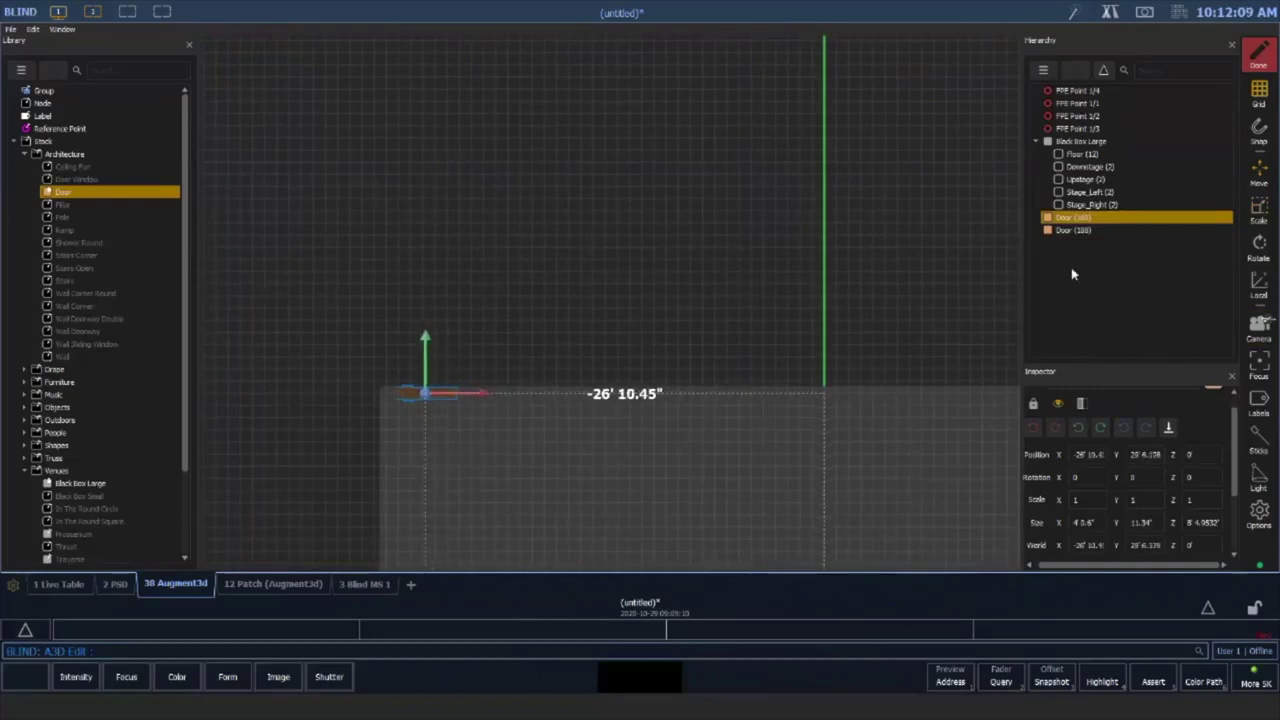
# Return the camera to perspective mode and bring the Upstage wall and both doors into view
pyautogui.click(1259, 246)
pyautogui.click(1259, 330)
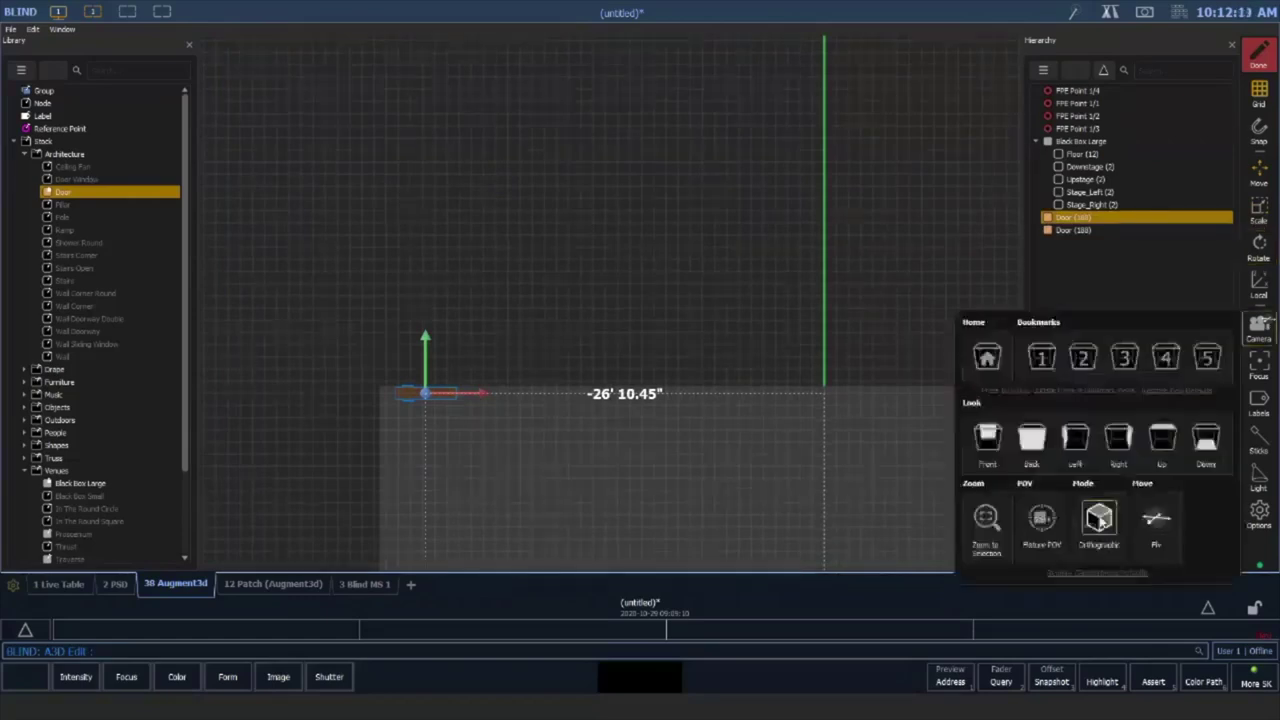
pyautogui.click(1097, 517)
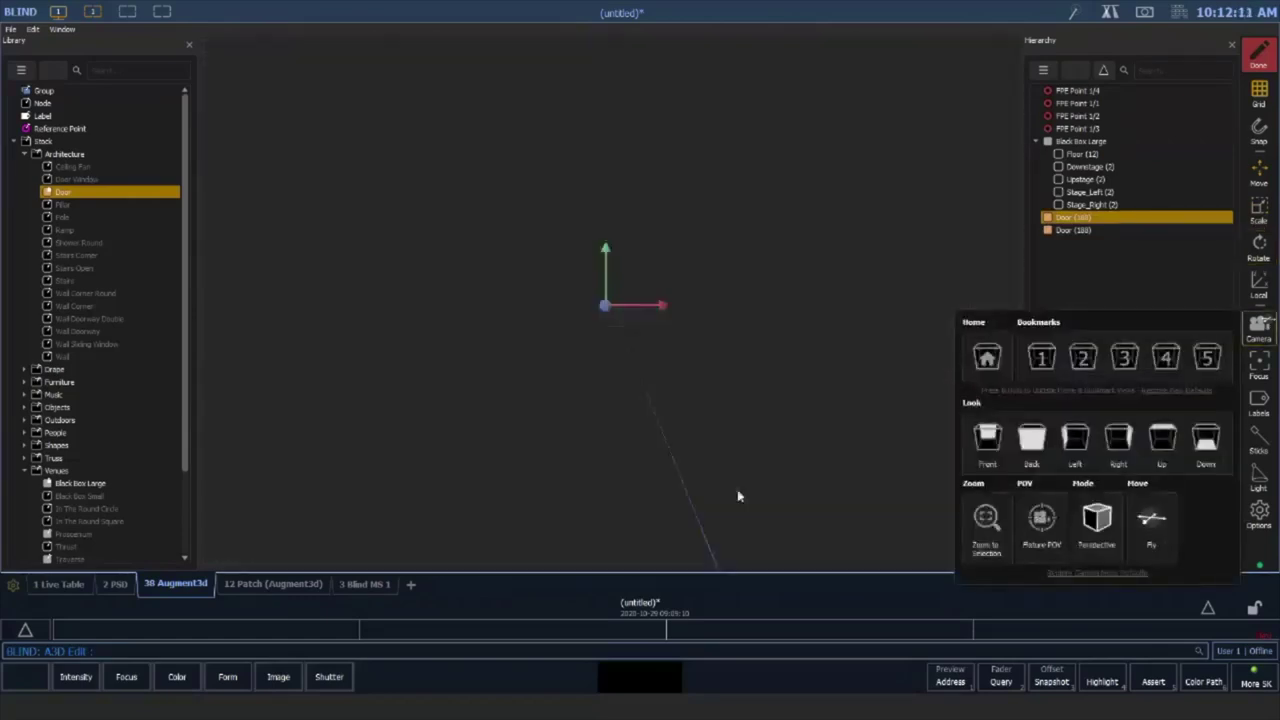
pyautogui.click(986, 517)
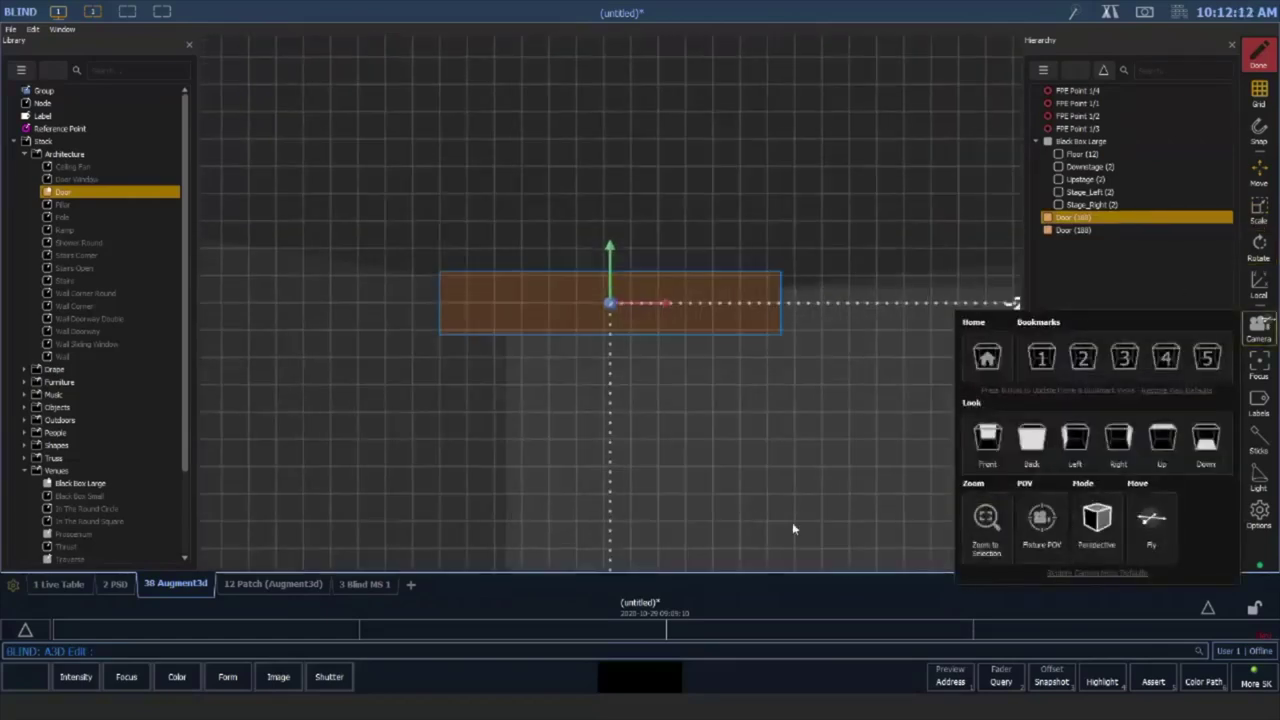
pyautogui.click(793, 527)
pyautogui.scroll(3, 751, 475)
pyautogui.scroll(-5, 751, 466)
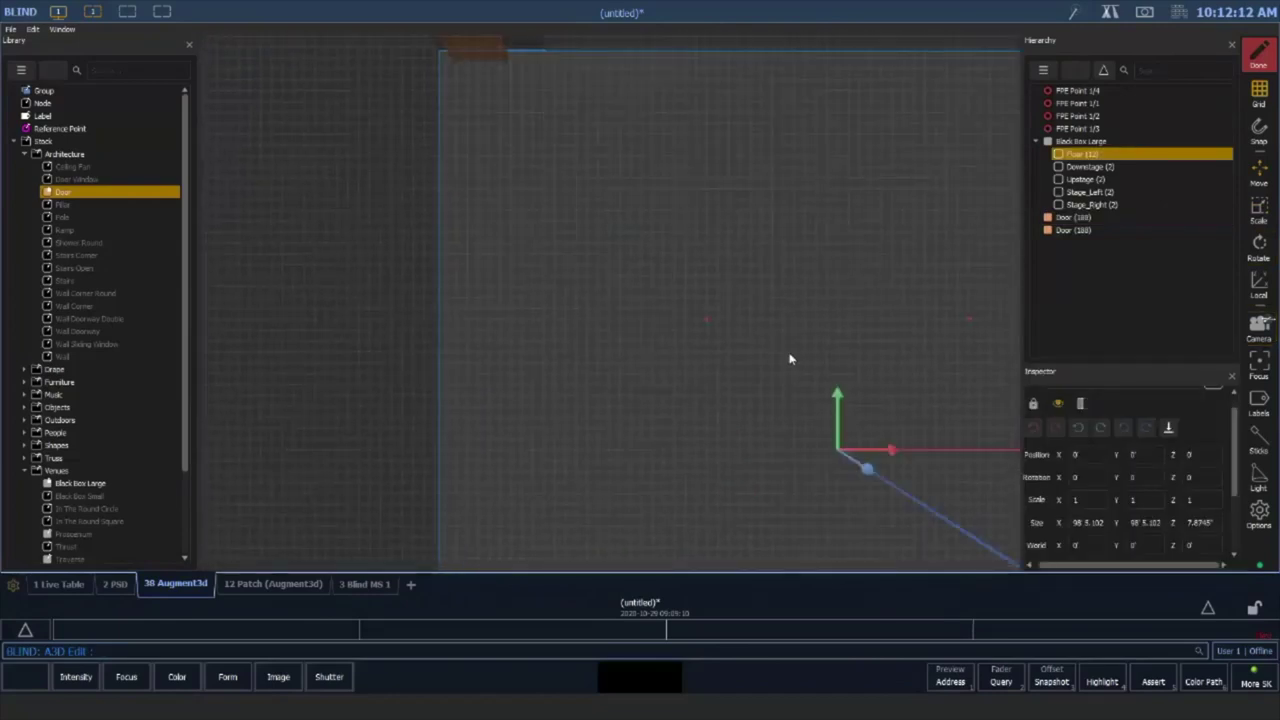
pyautogui.moveTo(794, 372)
pyautogui.mouseDown()
pyautogui.moveTo(785, 260)
pyautogui.moveTo(764, 256)
pyautogui.moveTo(633, 316)
pyautogui.moveTo(604, 351)
pyautogui.moveTo(616, 244)
pyautogui.mouseUp()
# Widen the Upstage wall toward the two doors to an X scale of about 0.828, and shift it to about X 6.3"
pyautogui.click(703, 259)
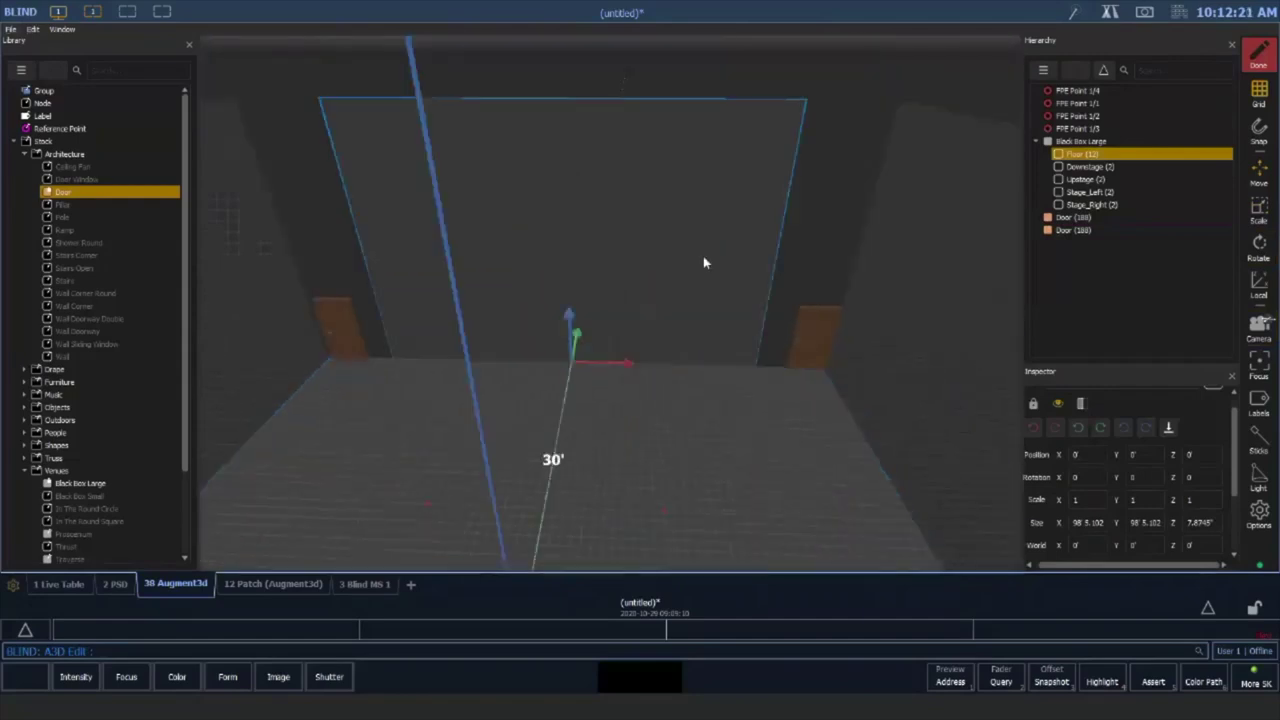
pyautogui.click(1257, 207)
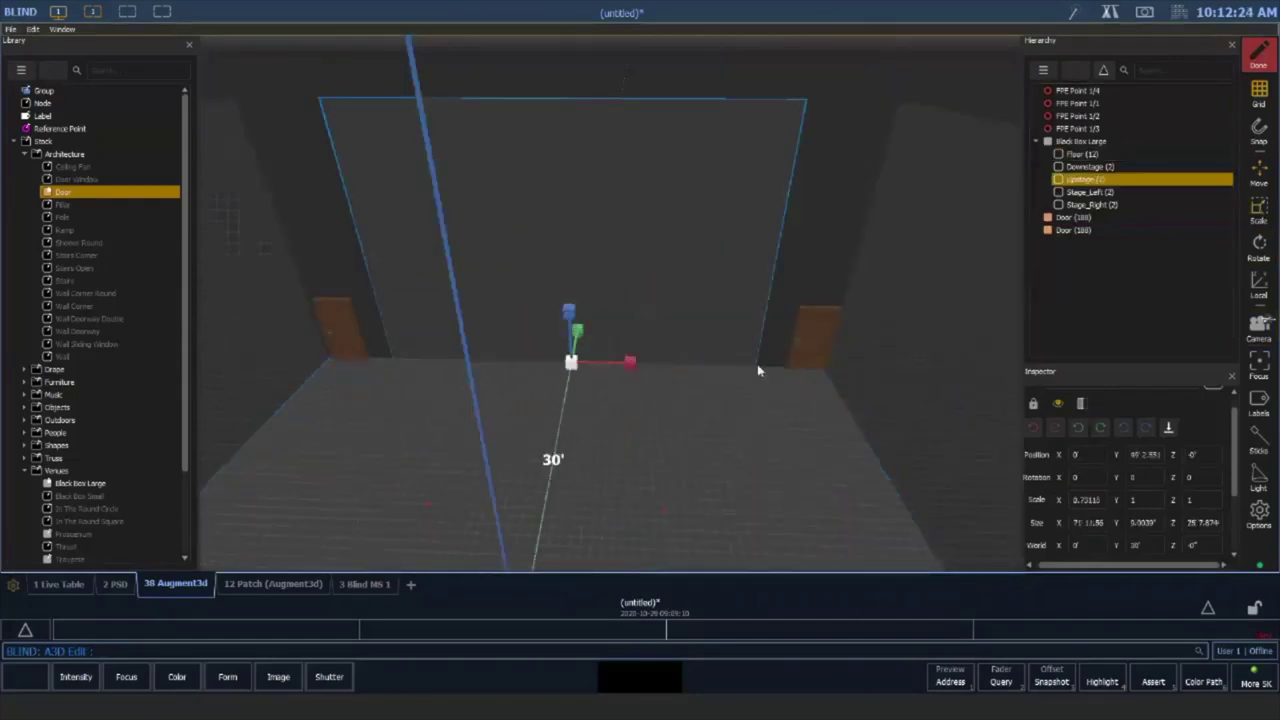
pyautogui.moveTo(631, 363); pyautogui.dragTo(650, 370)
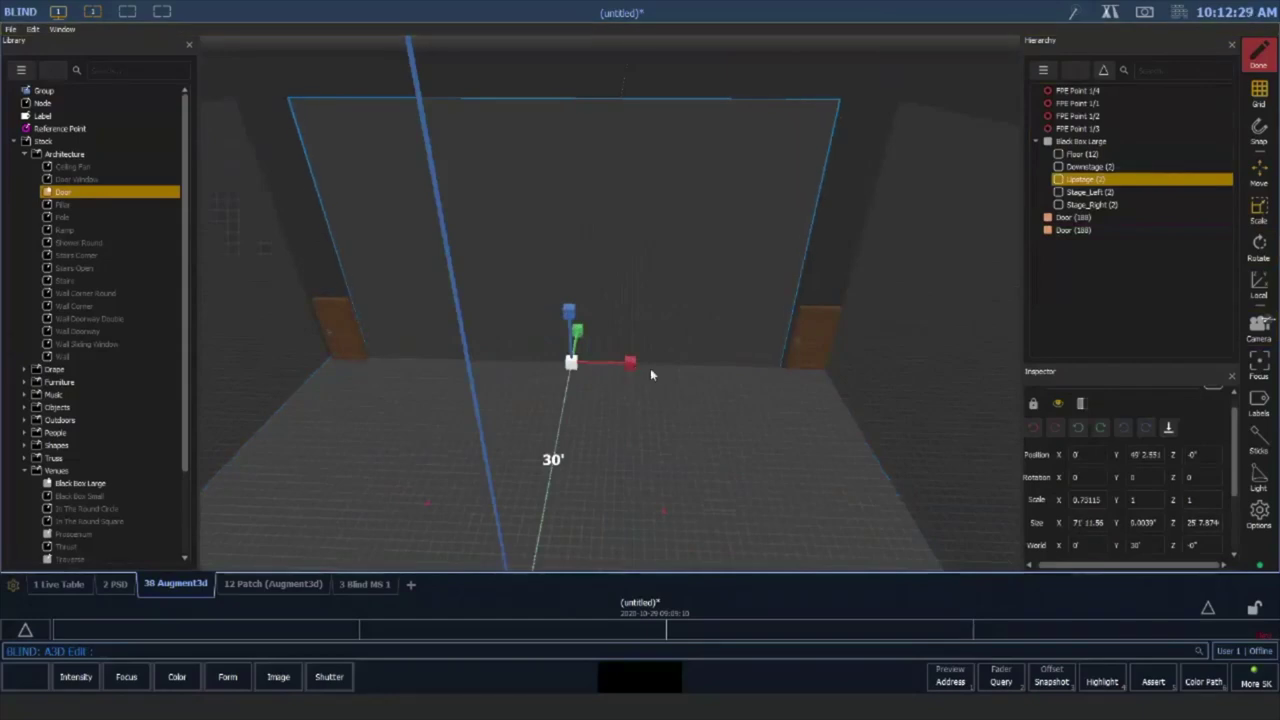
pyautogui.click(1259, 170)
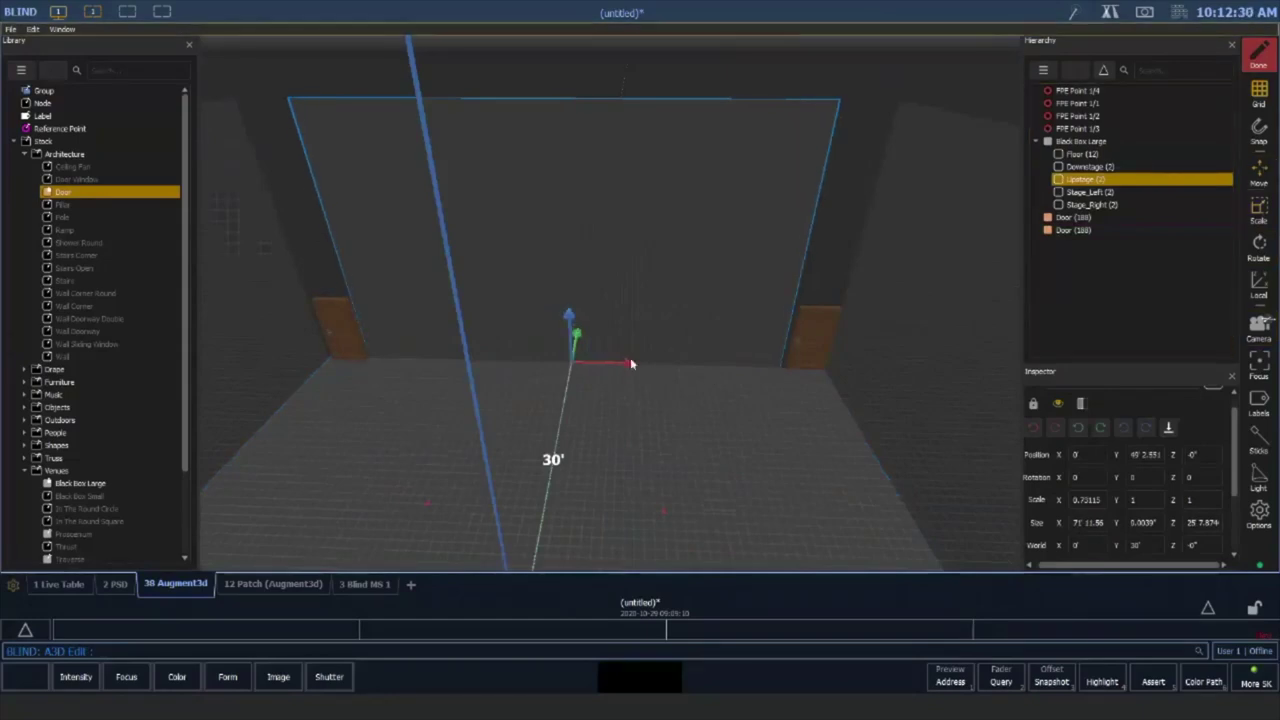
pyautogui.moveTo(627, 363); pyautogui.dragTo(629, 363)
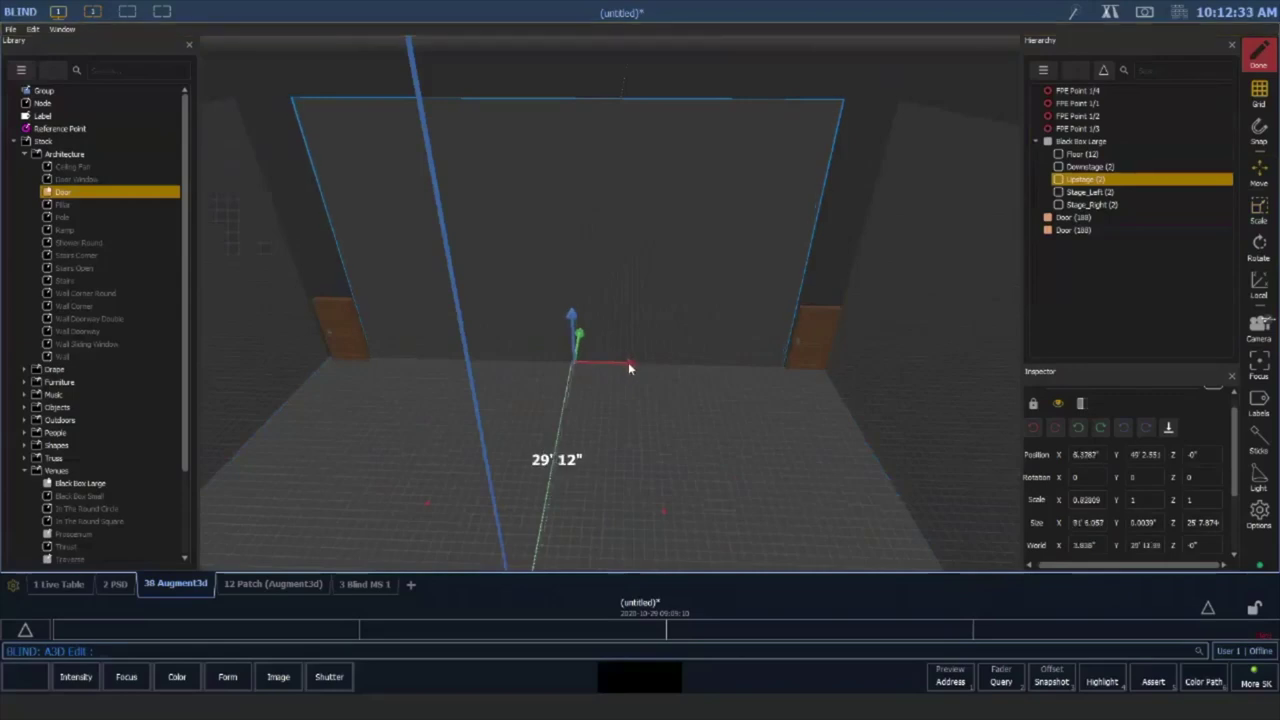
# Lower the Upstage wall to roughly door height, with a Z size of about 7' 4.8"
pyautogui.moveTo(771, 400); pyautogui.dragTo(802, 384, button='middle')
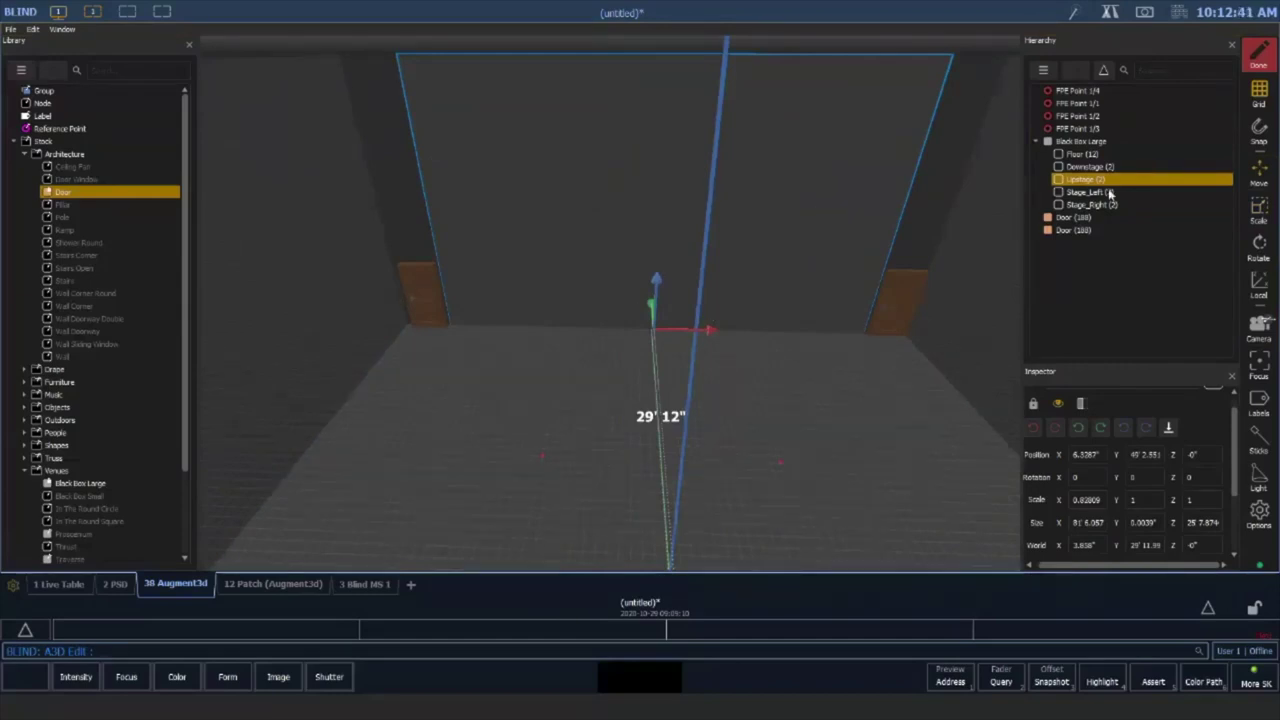
pyautogui.moveTo(623, 363); pyautogui.dragTo(624, 253)
pyautogui.scroll(-5, 630, 245)
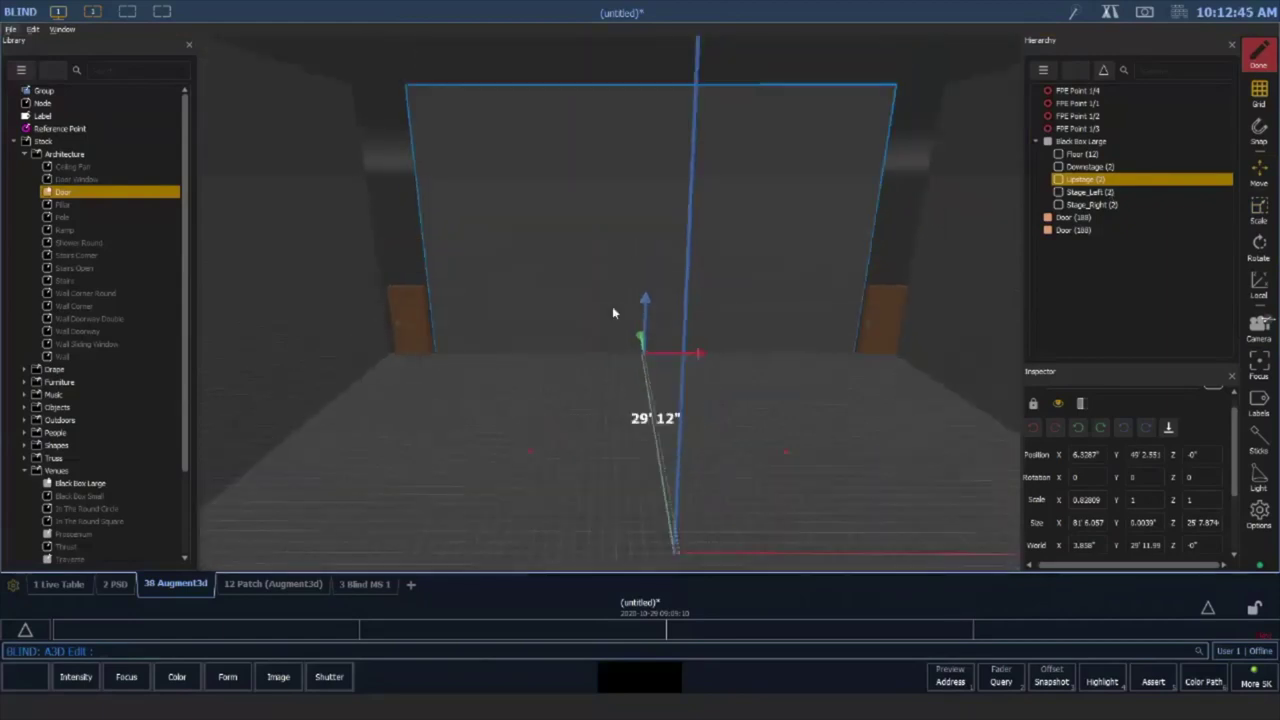
pyautogui.click(1259, 208)
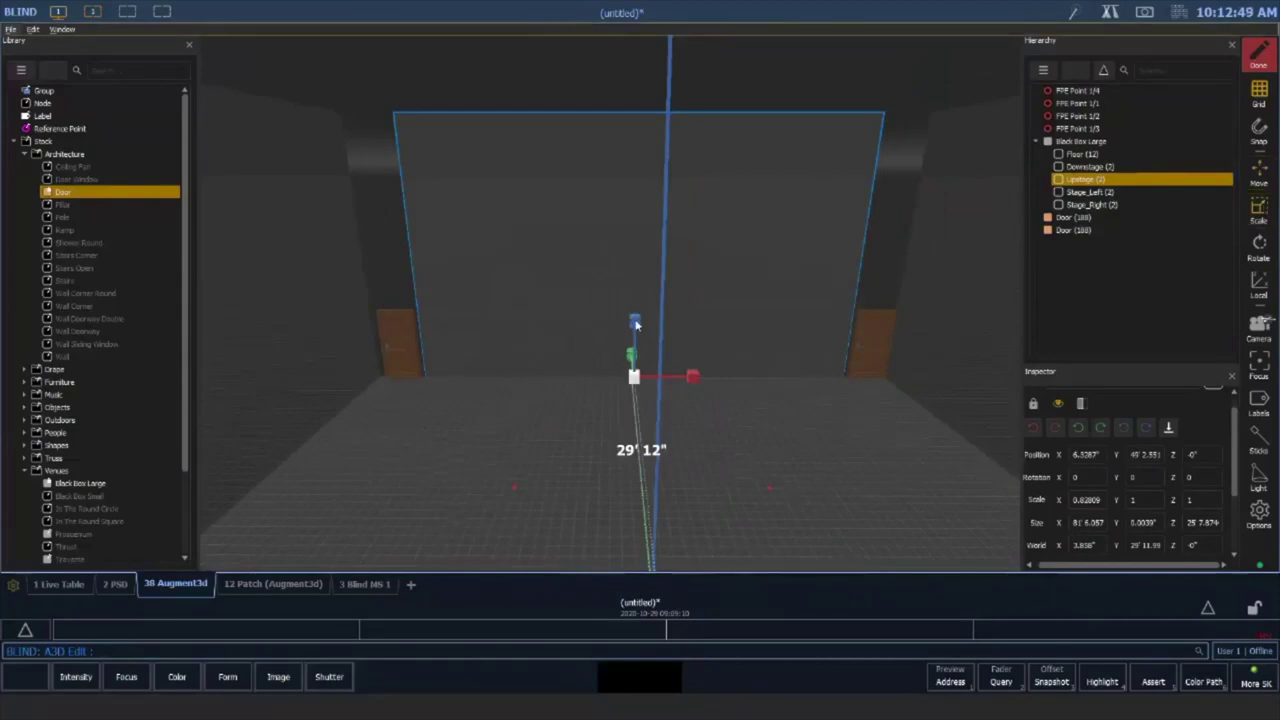
pyautogui.moveTo(635, 323); pyautogui.dragTo(645, 495)
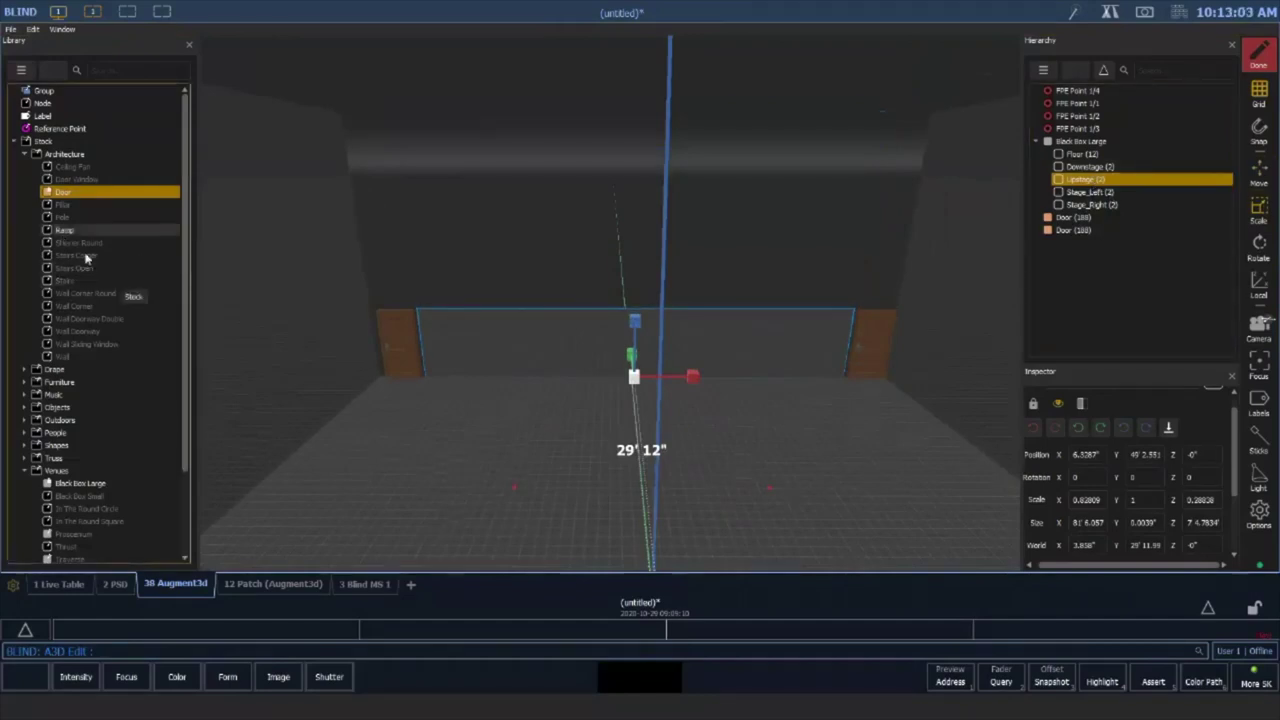
# Add the stock Wall - Upstage object from the library to the stage floor, at about X 0', Y 16' 4.85"
pyautogui.scroll(-3, 85, 258)
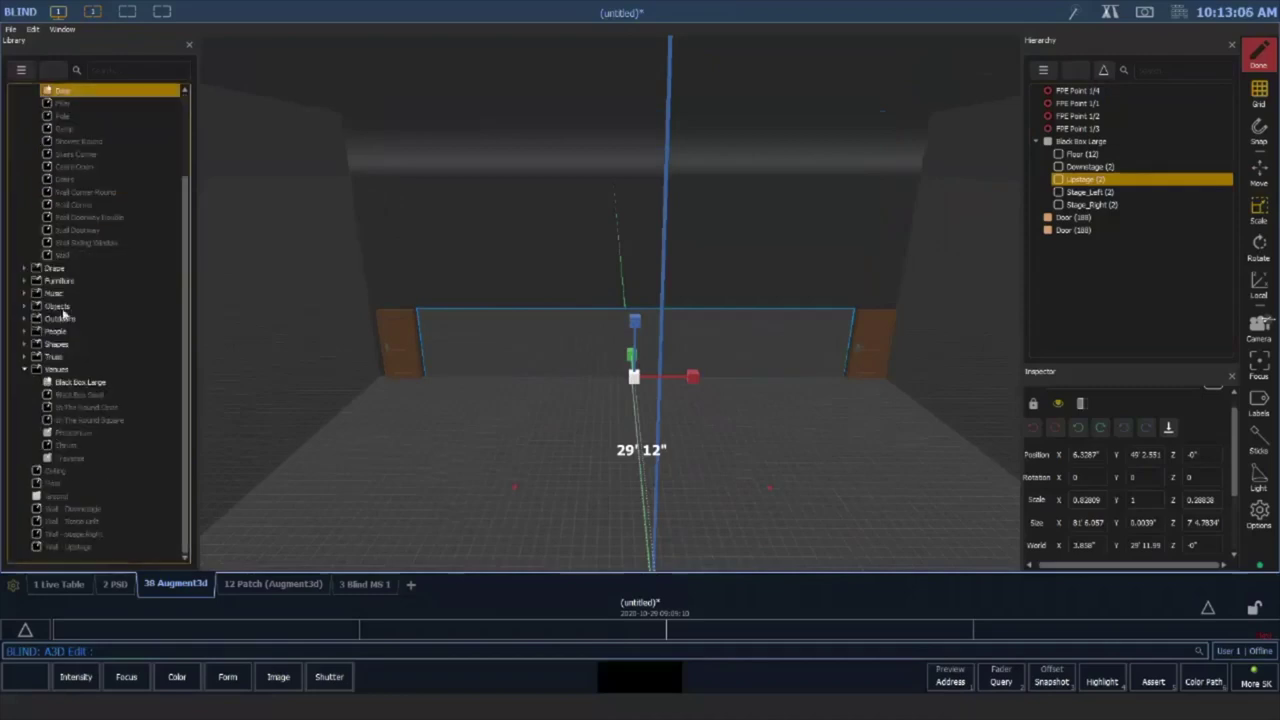
pyautogui.scroll(3, 63, 314)
pyautogui.click(13, 147)
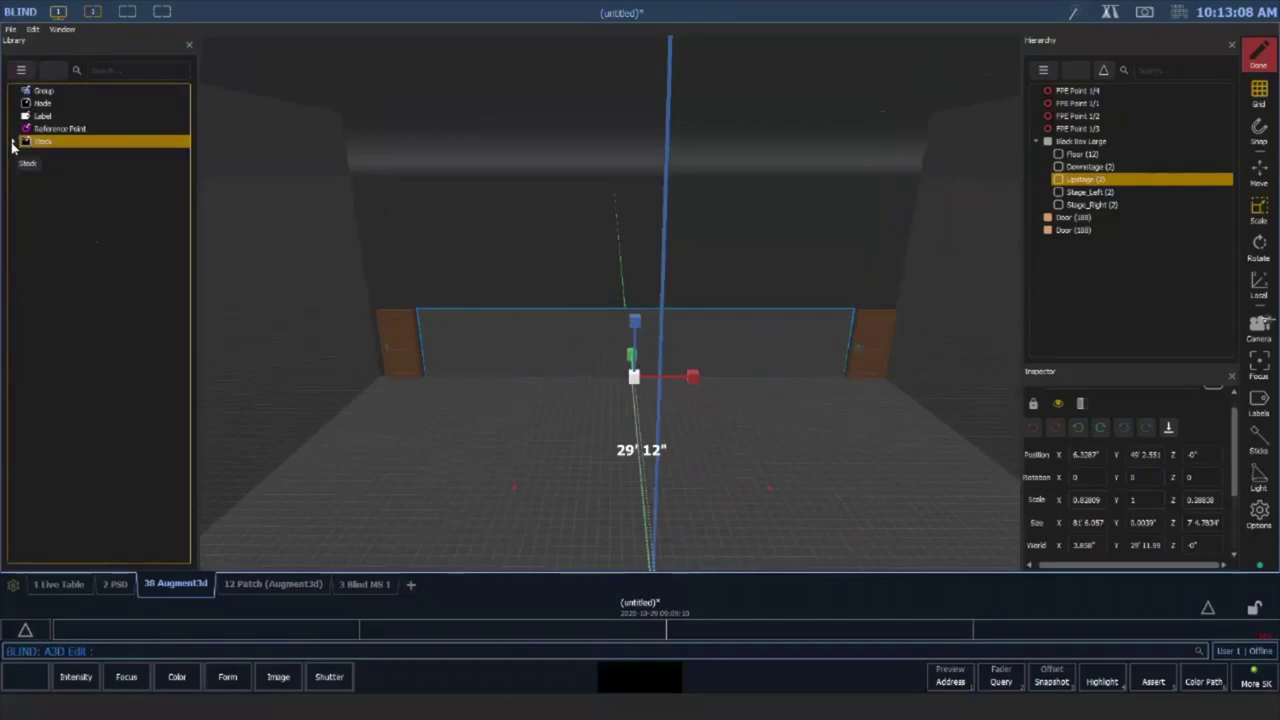
pyautogui.click(13, 145)
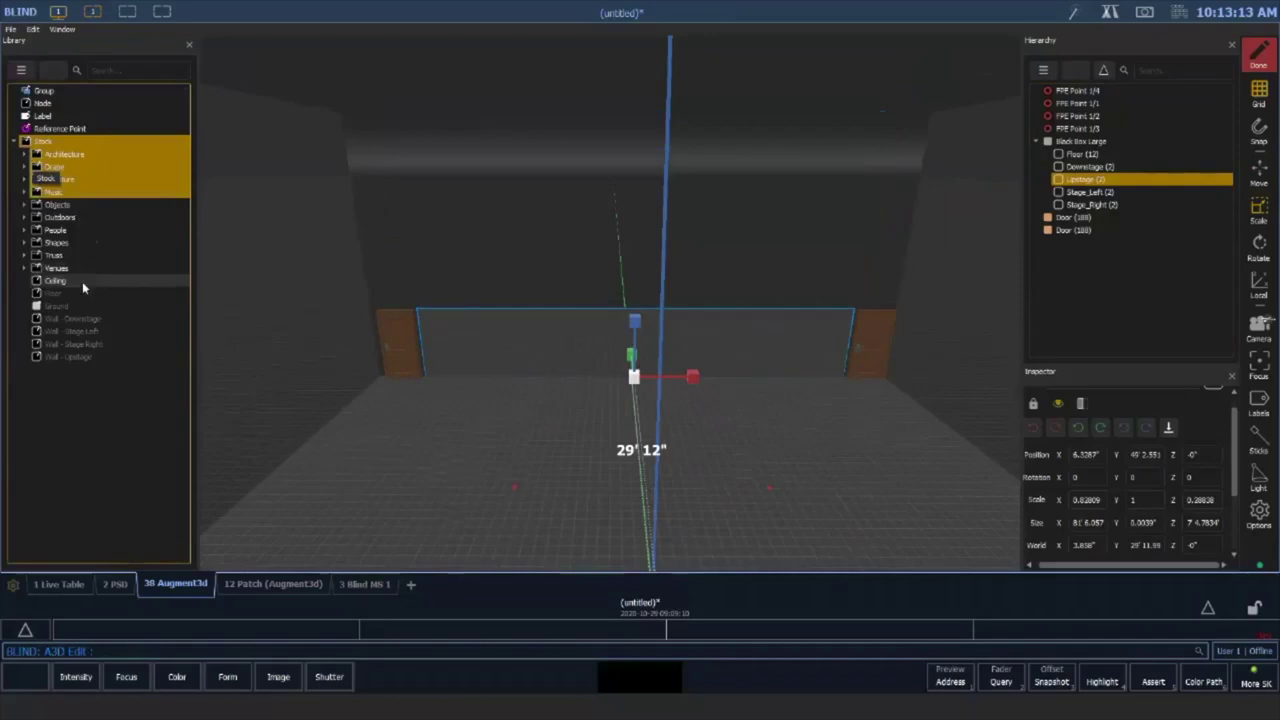
pyautogui.click(87, 358)
pyautogui.moveTo(186, 403); pyautogui.dragTo(686, 453)
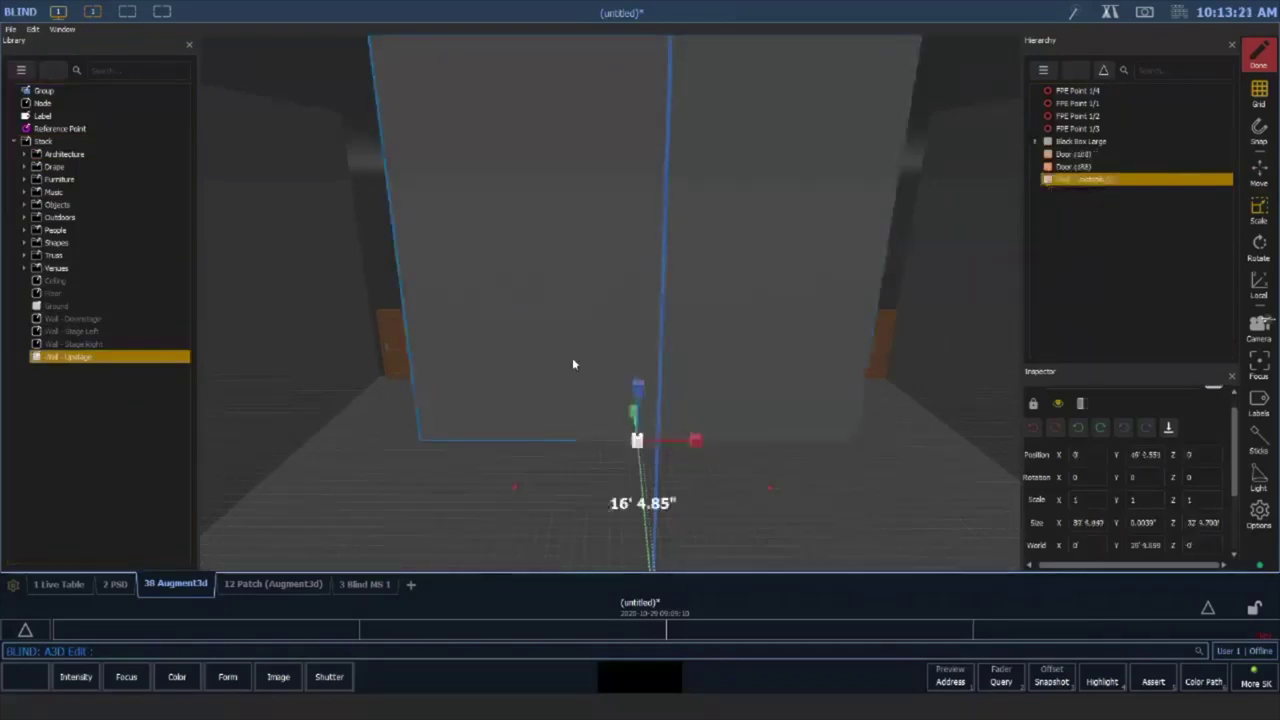
# Move the new Wall - Upstage object back behind the lowered wall, to about Y 30' 7.87"
pyautogui.moveTo(587, 397); pyautogui.dragTo(503, 360)
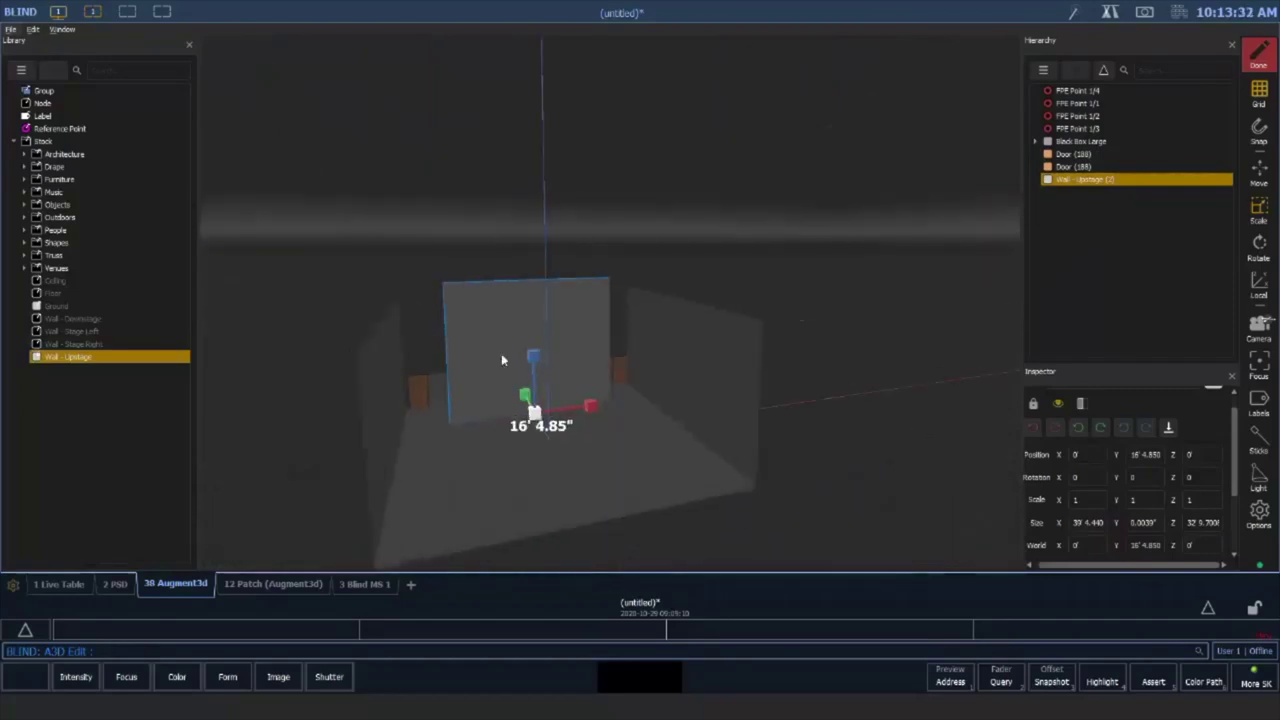
pyautogui.scroll(5, 500, 402)
pyautogui.moveTo(543, 380); pyautogui.dragTo(600, 369, button='middle')
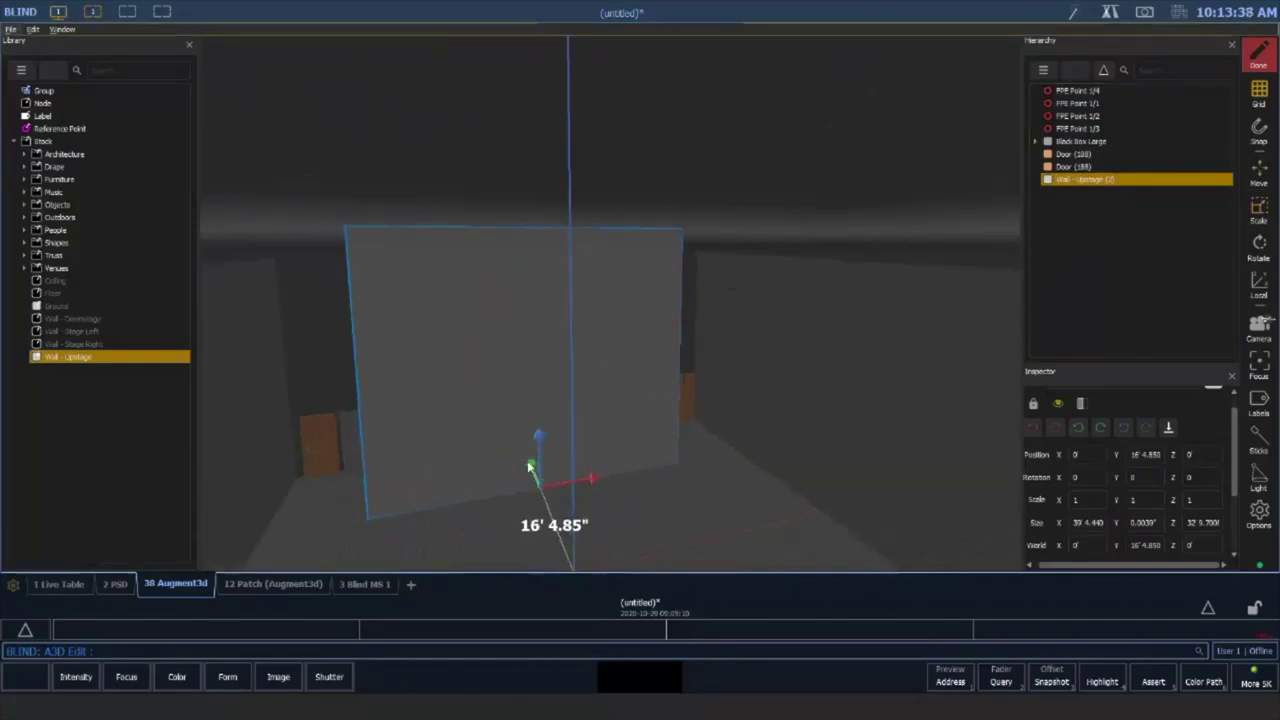
pyautogui.moveTo(530, 467); pyautogui.dragTo(518, 430)
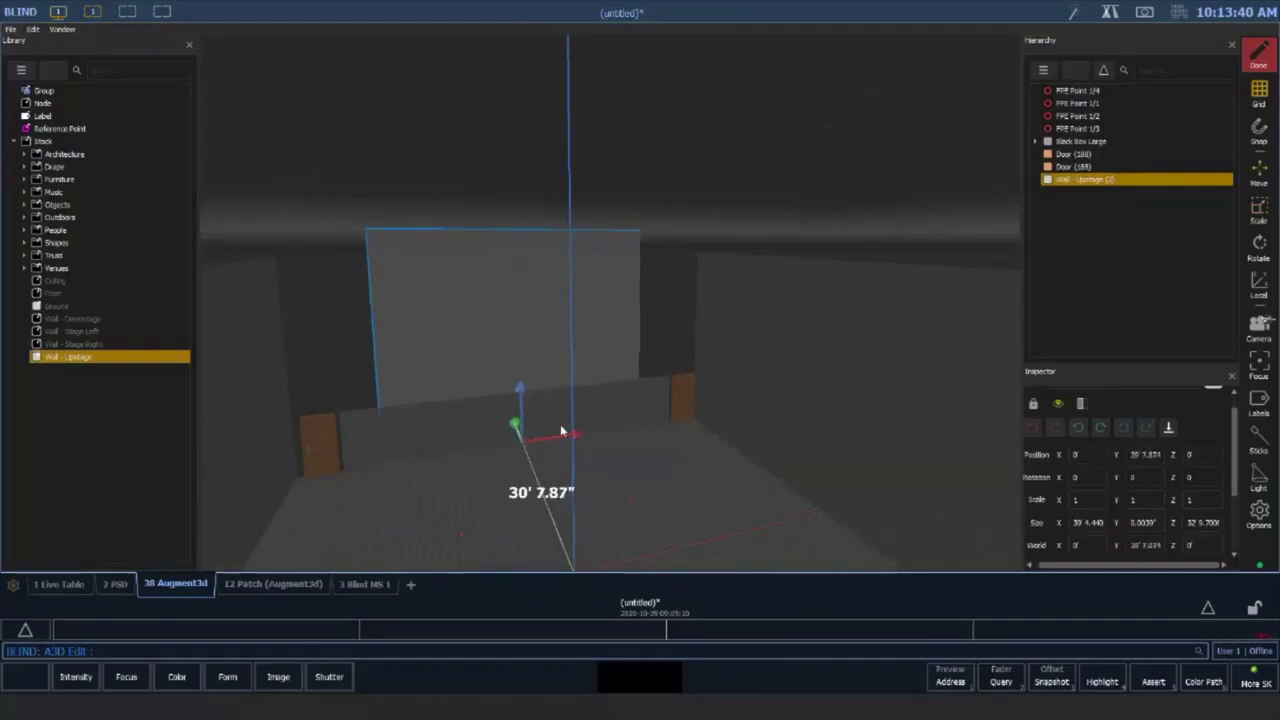
# Reduce the new Wall - Upstage object's height to a Z scale of about 0.686, roughly 22' 6"
pyautogui.click(1259, 208)
pyautogui.moveTo(520, 386); pyautogui.dragTo(522, 455)
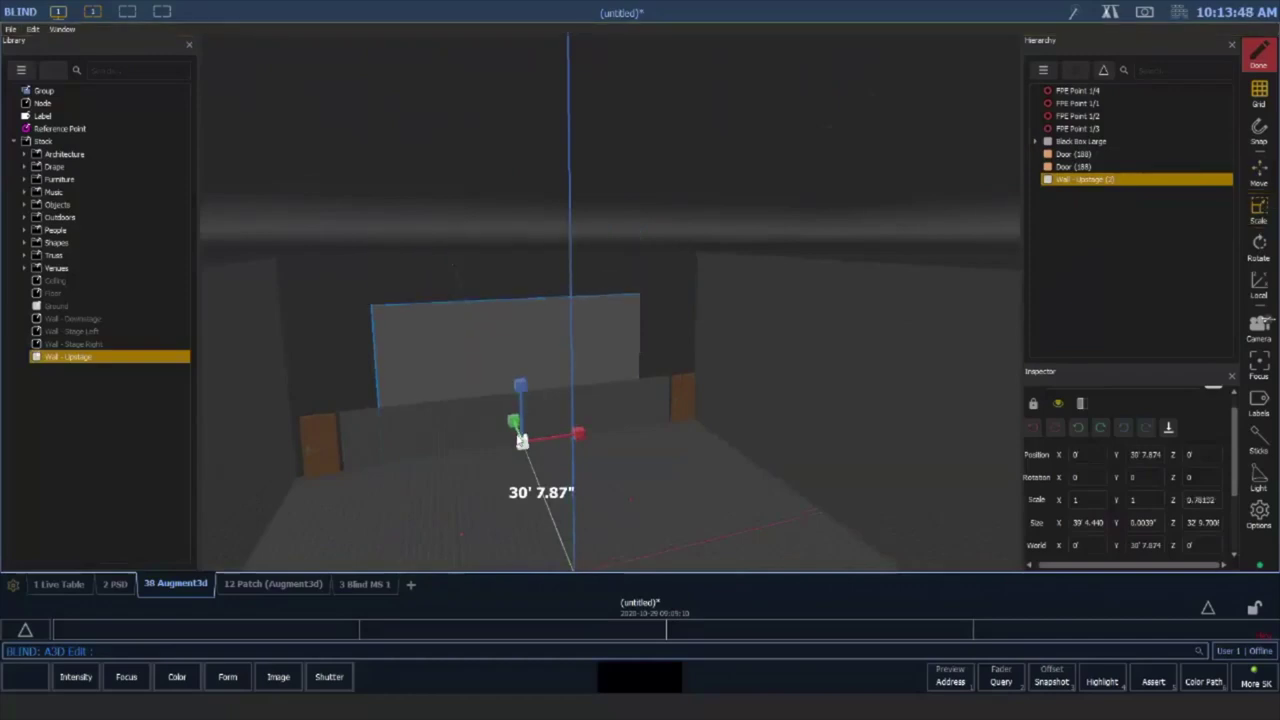
pyautogui.click(1260, 182)
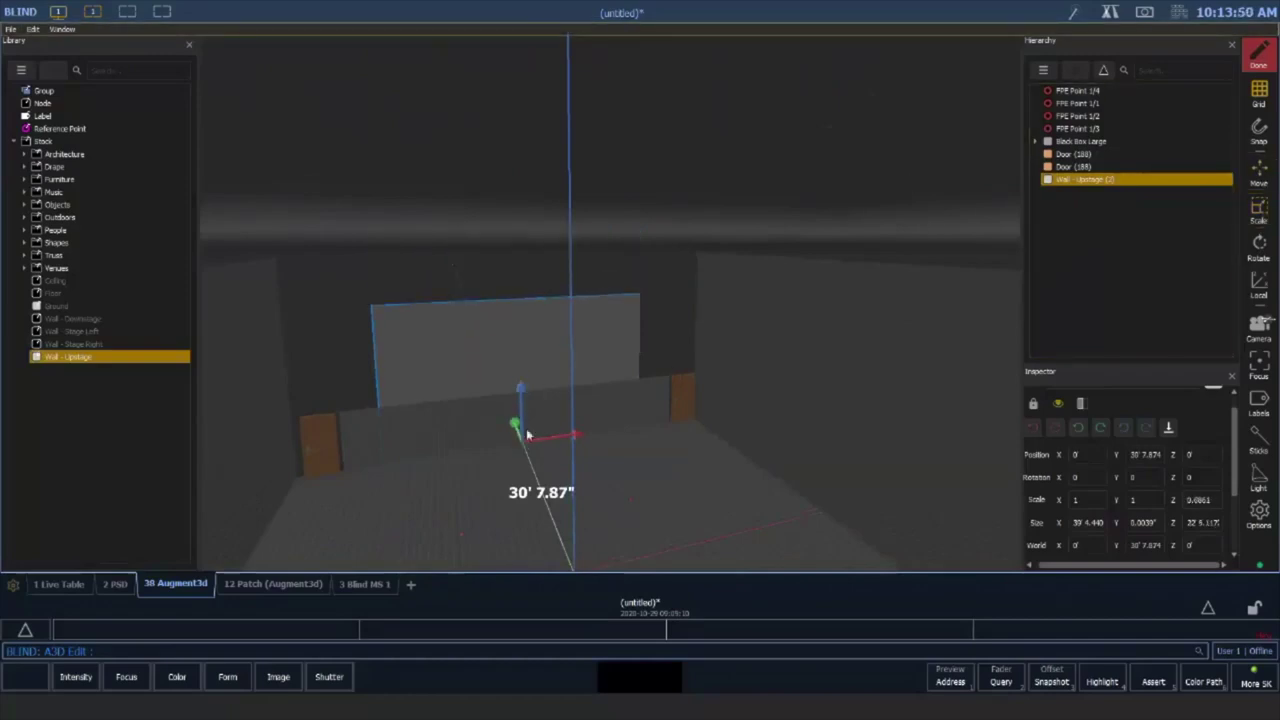
# Raise the new Wall - Upstage above the doors to about Z 8' 4.5" and scale it to about 1.51 in X and 0.649 in Z
pyautogui.moveTo(522, 393); pyautogui.dragTo(528, 342)
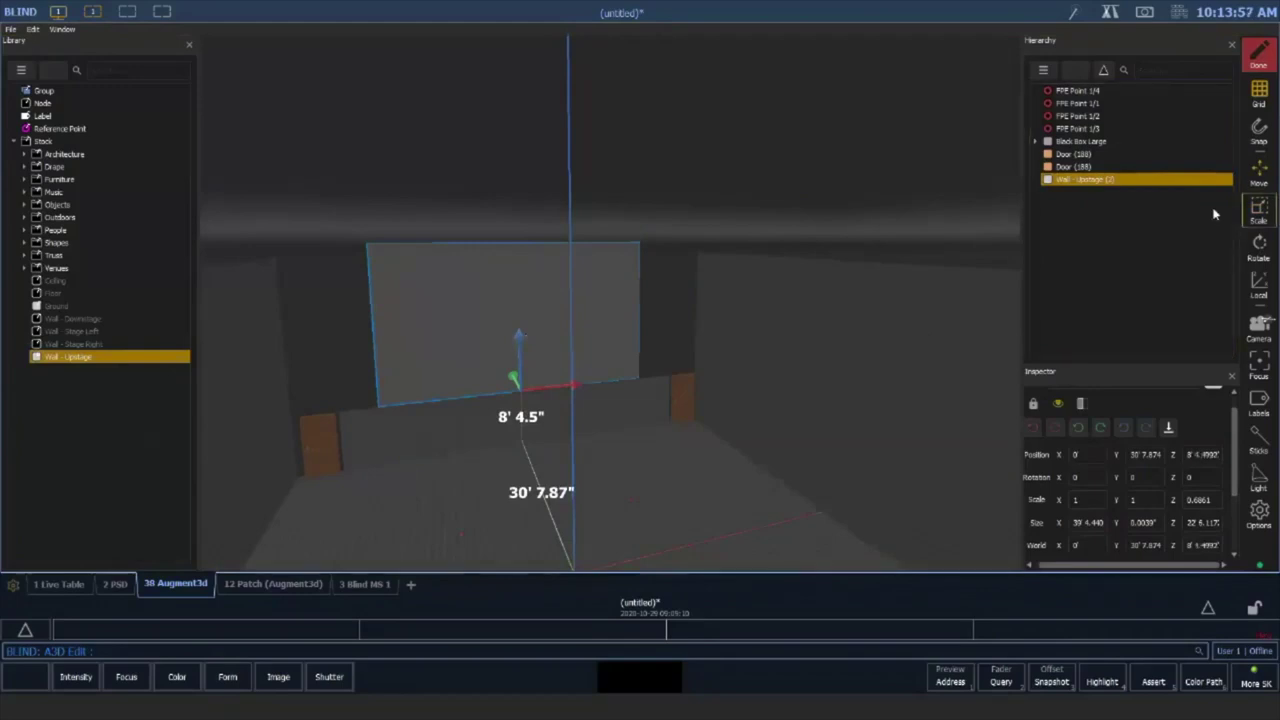
pyautogui.moveTo(518, 343); pyautogui.dragTo(518, 347)
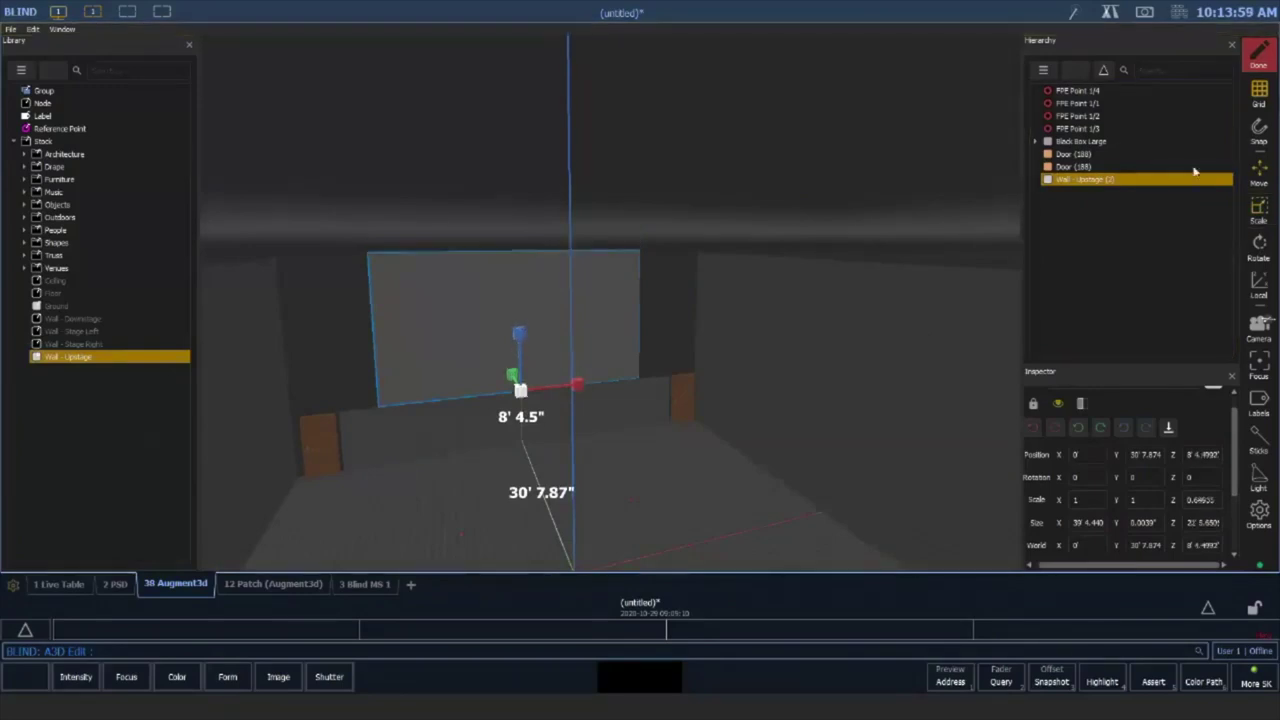
pyautogui.moveTo(586, 390); pyautogui.dragTo(640, 387)
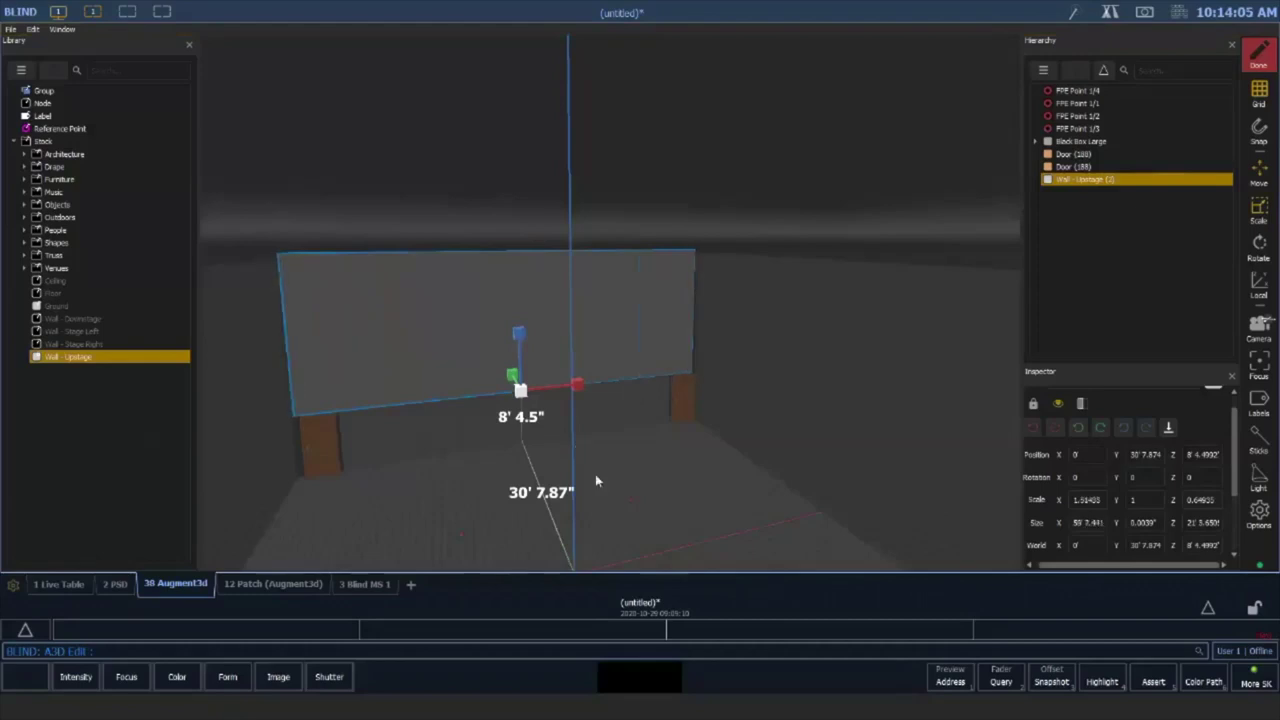
# Switch the camera to orthographic mode and look at the added wall straight from the front
pyautogui.moveTo(596, 476)
pyautogui.mouseDown(button='right')
pyautogui.moveTo(543, 475)
pyautogui.moveTo(573, 403)
pyautogui.mouseUp(button='right')
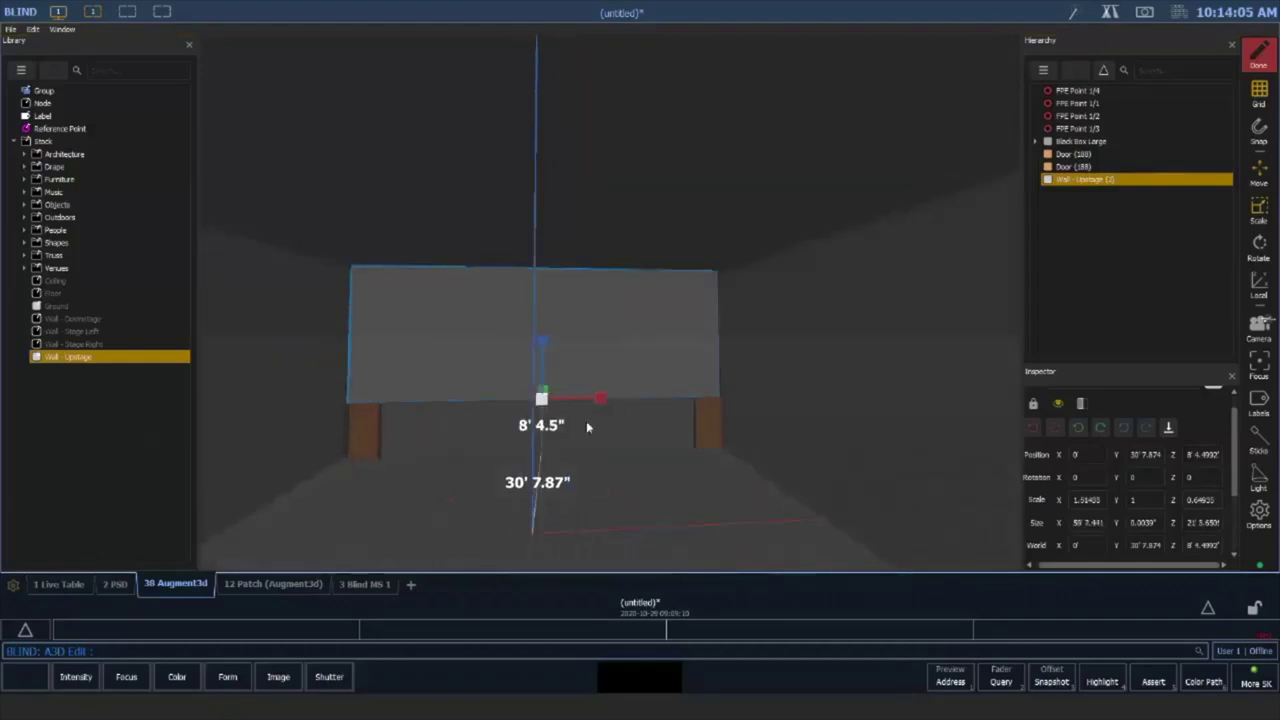
pyautogui.moveTo(600, 395); pyautogui.dragTo(658, 364, button='middle')
pyautogui.scroll(3, 660, 362)
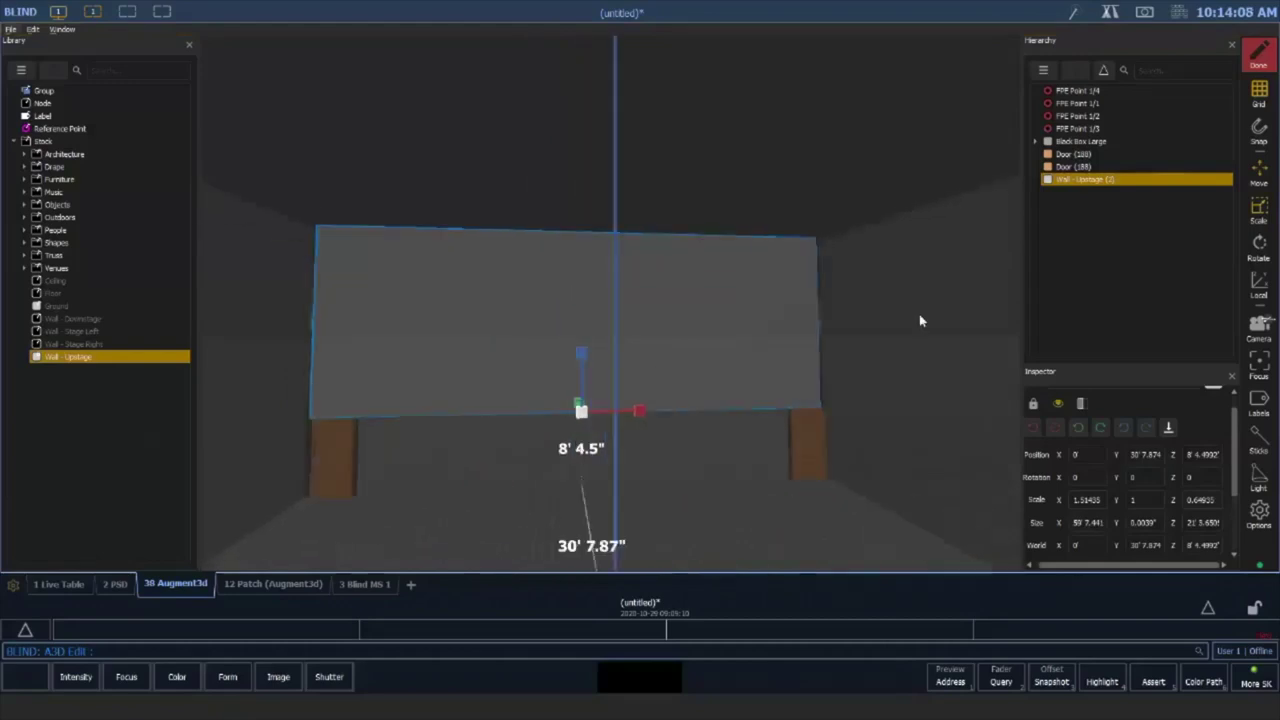
pyautogui.click(1258, 328)
pyautogui.click(1099, 517)
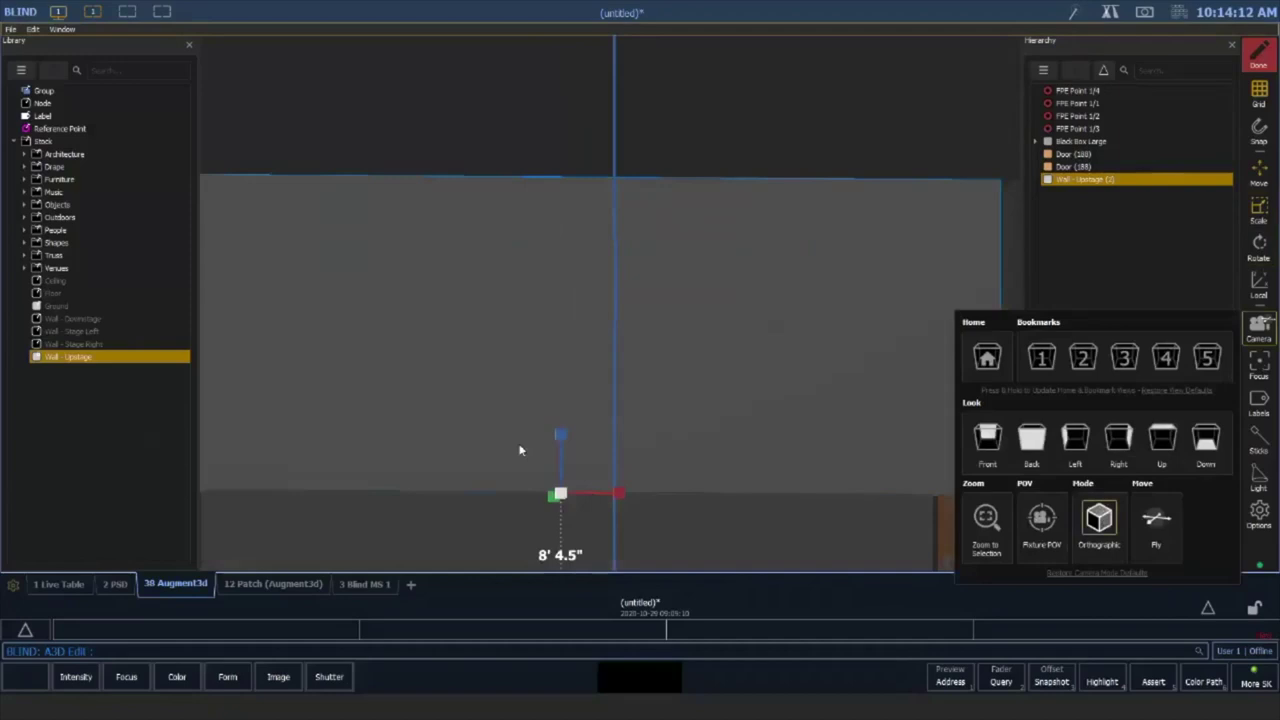
pyautogui.click(510, 195)
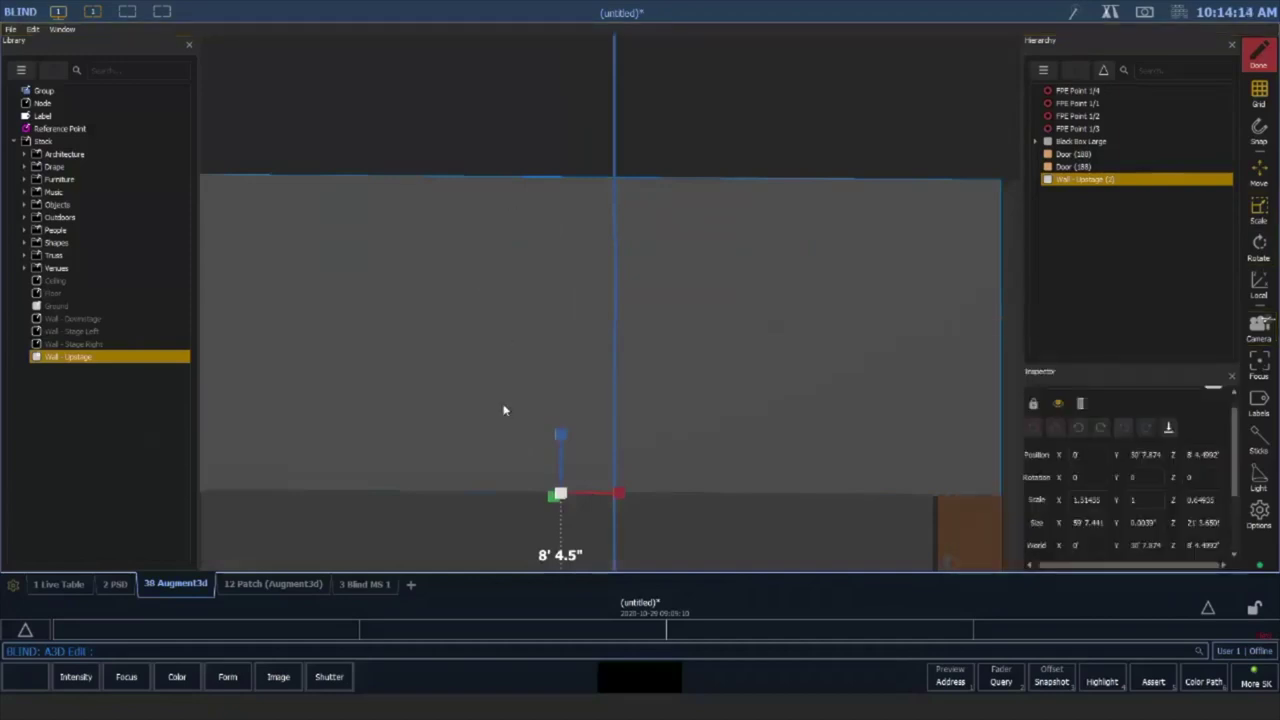
pyautogui.scroll(-6, 504, 400)
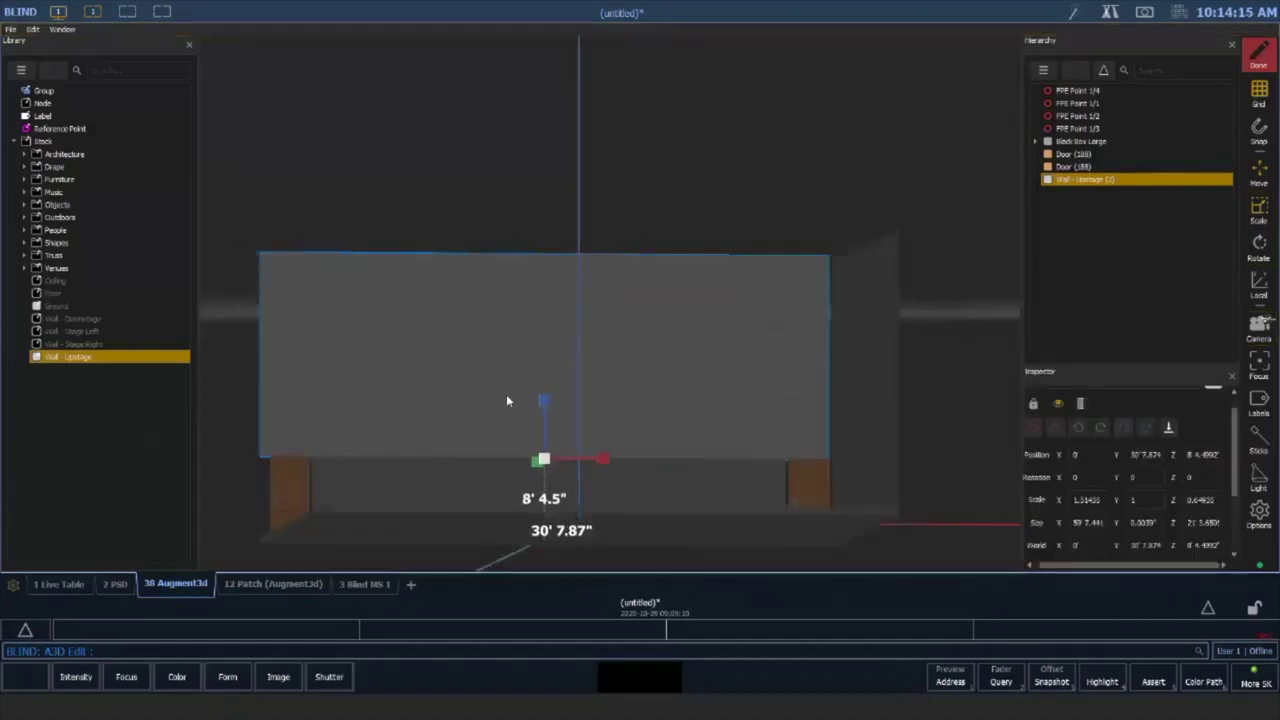
pyautogui.moveTo(507, 396); pyautogui.dragTo(559, 389, button='middle')
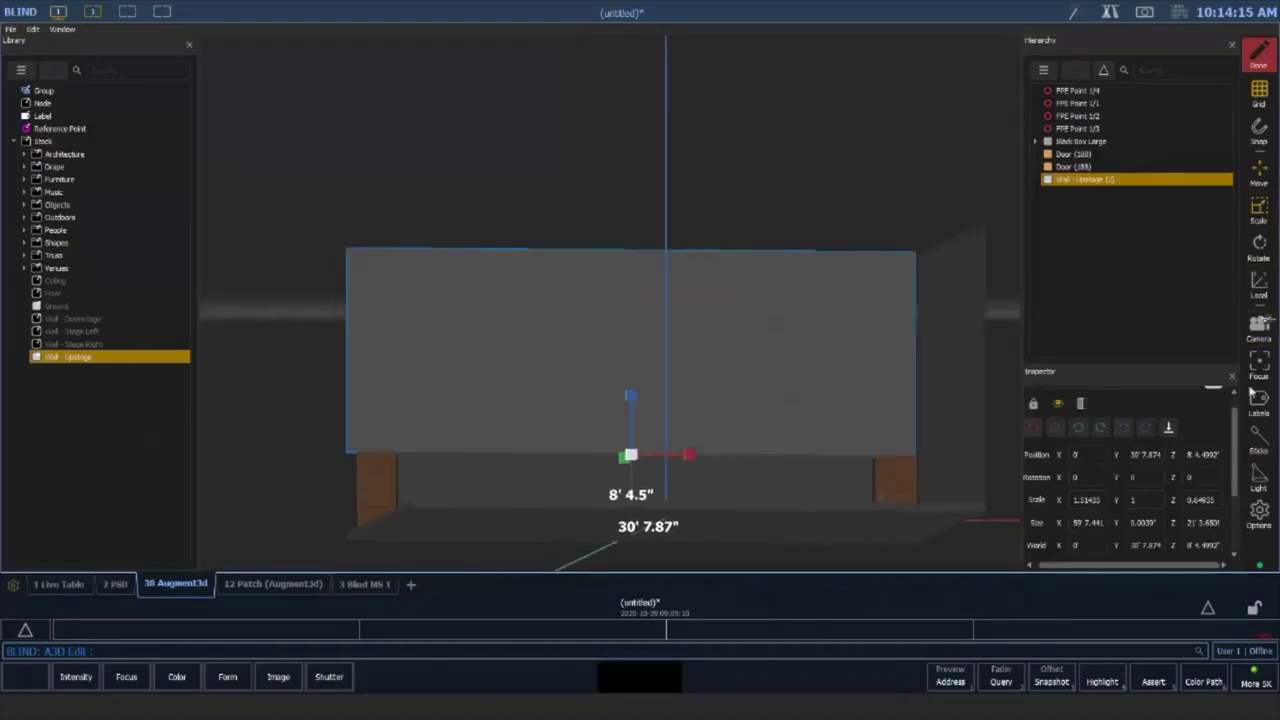
pyautogui.click(1261, 327)
pyautogui.click(991, 449)
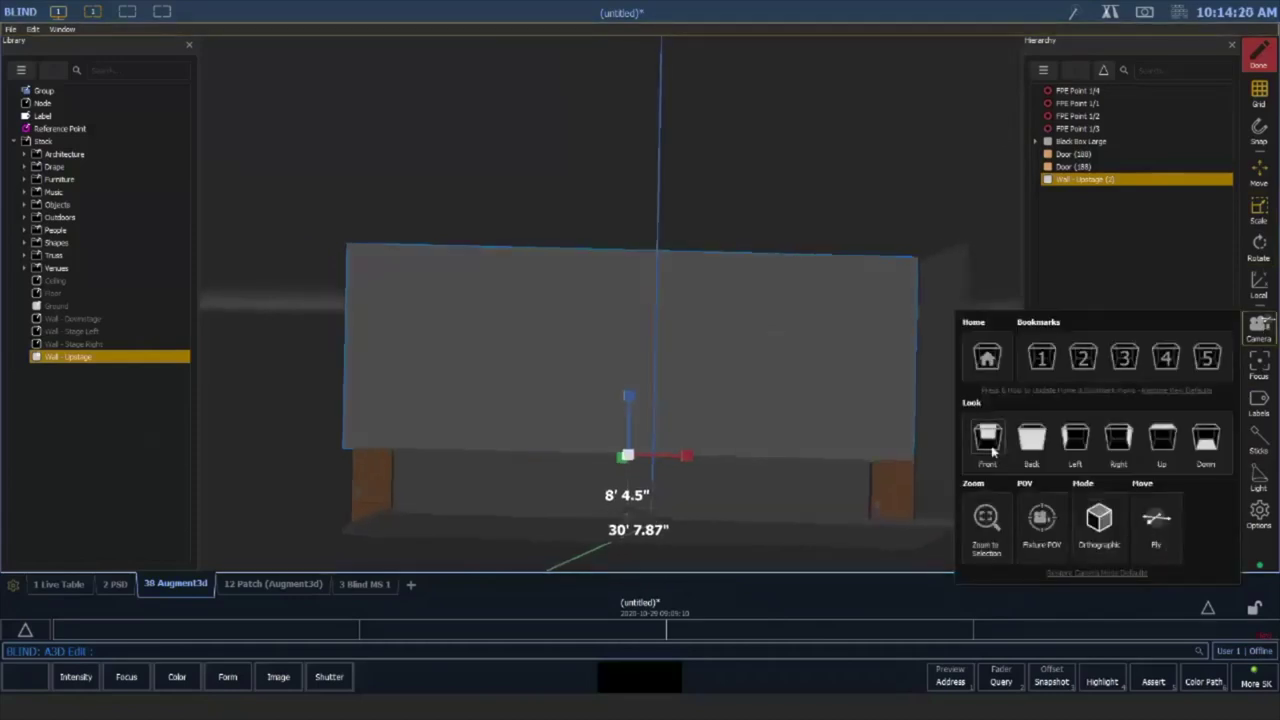
pyautogui.click(714, 443)
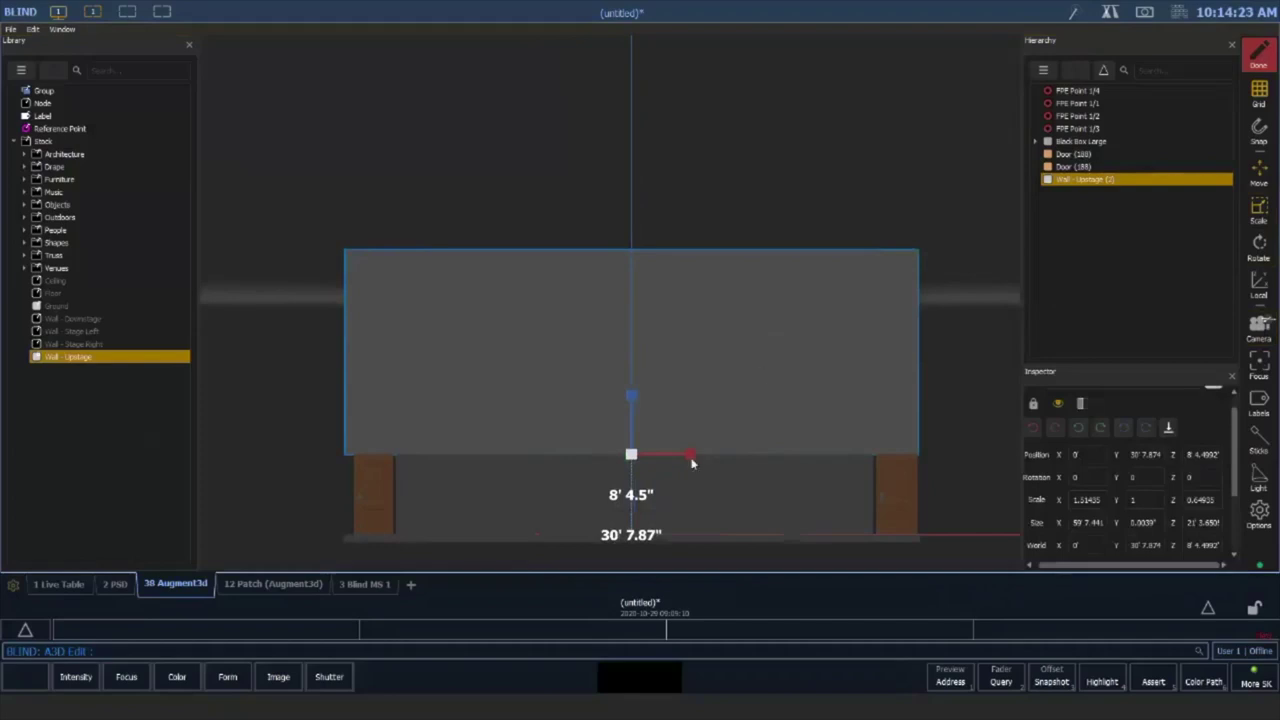
# Narrow the added wall to an X scale of about 1.49 and nudge it to about X 4.17", Z 8' 3.67"
pyautogui.moveTo(692, 457); pyautogui.dragTo(690, 458)
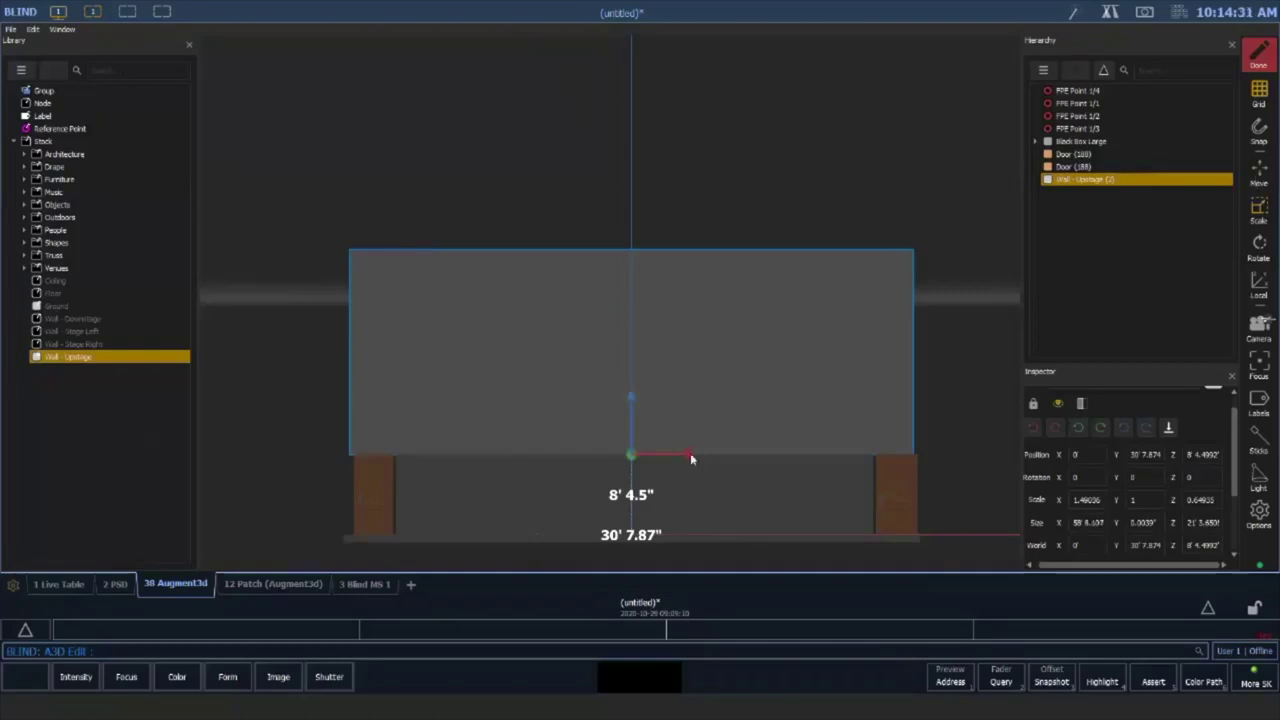
pyautogui.moveTo(690, 458); pyautogui.dragTo(694, 458)
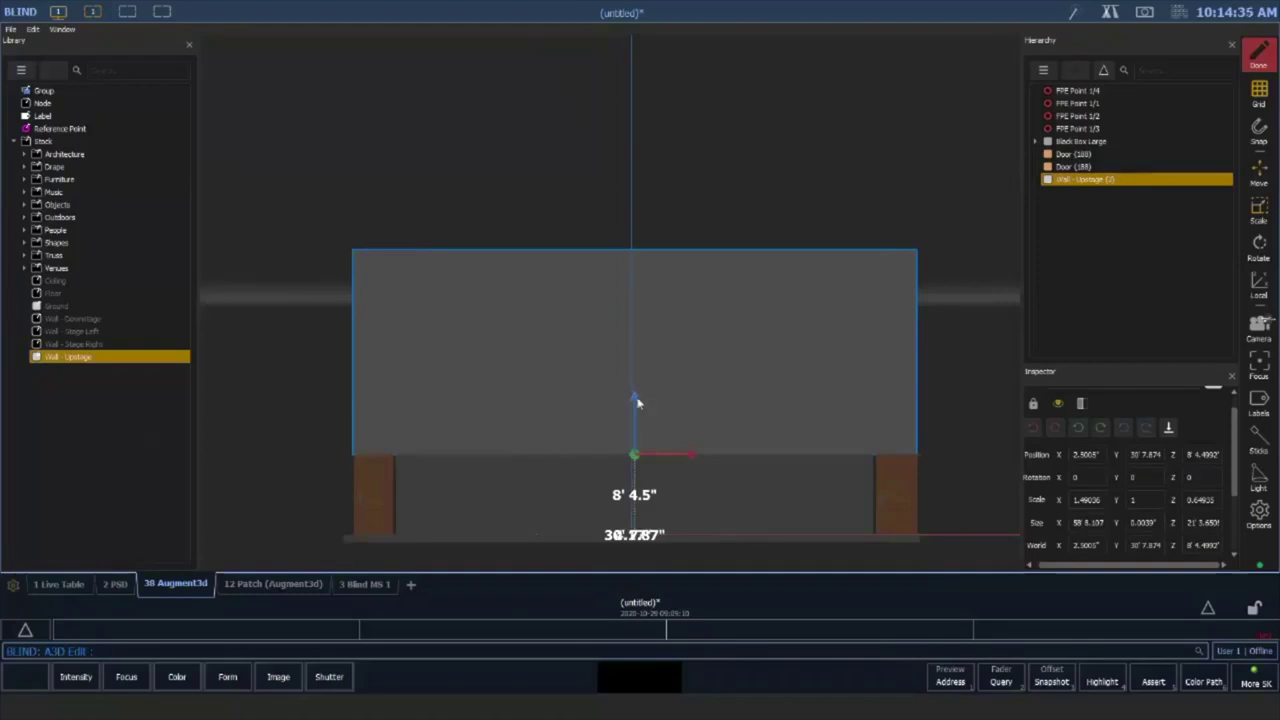
pyautogui.moveTo(638, 398); pyautogui.dragTo(638, 403)
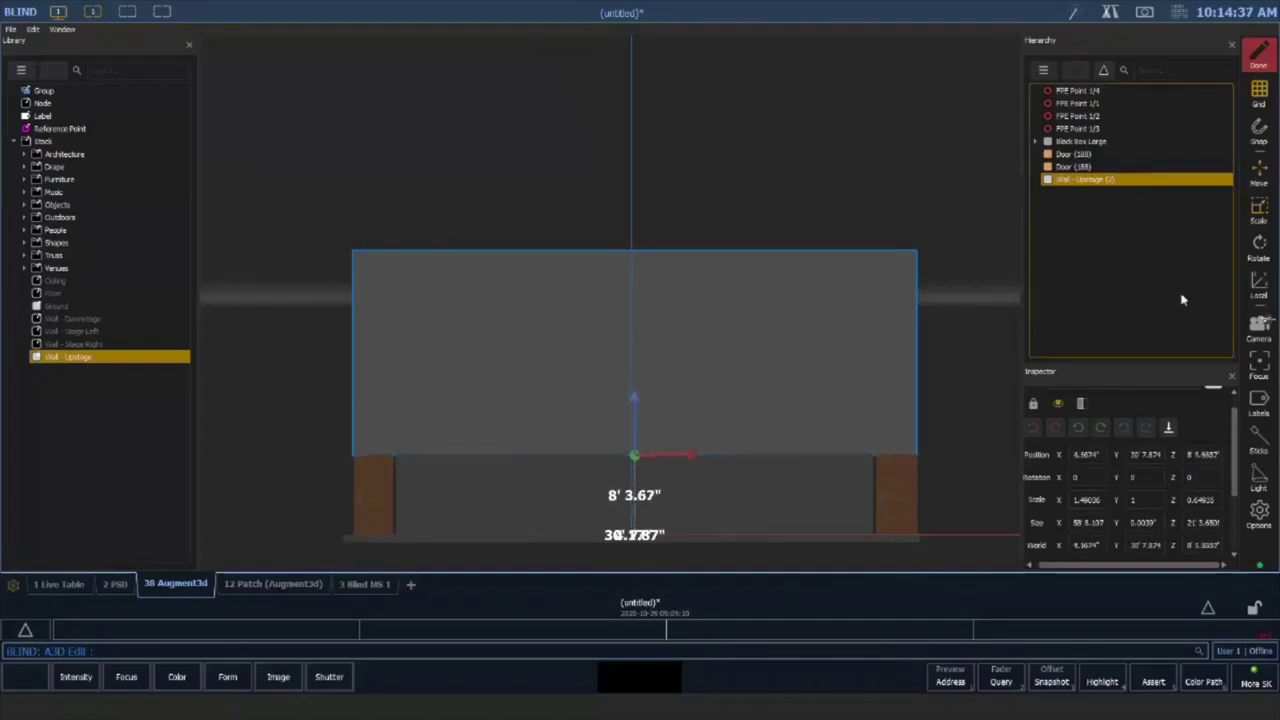
# From the left view, move the added Wall - Upstage forward to the room's back edge, at about Y 30' 0.52"
pyautogui.click(1267, 331)
pyautogui.click(1073, 436)
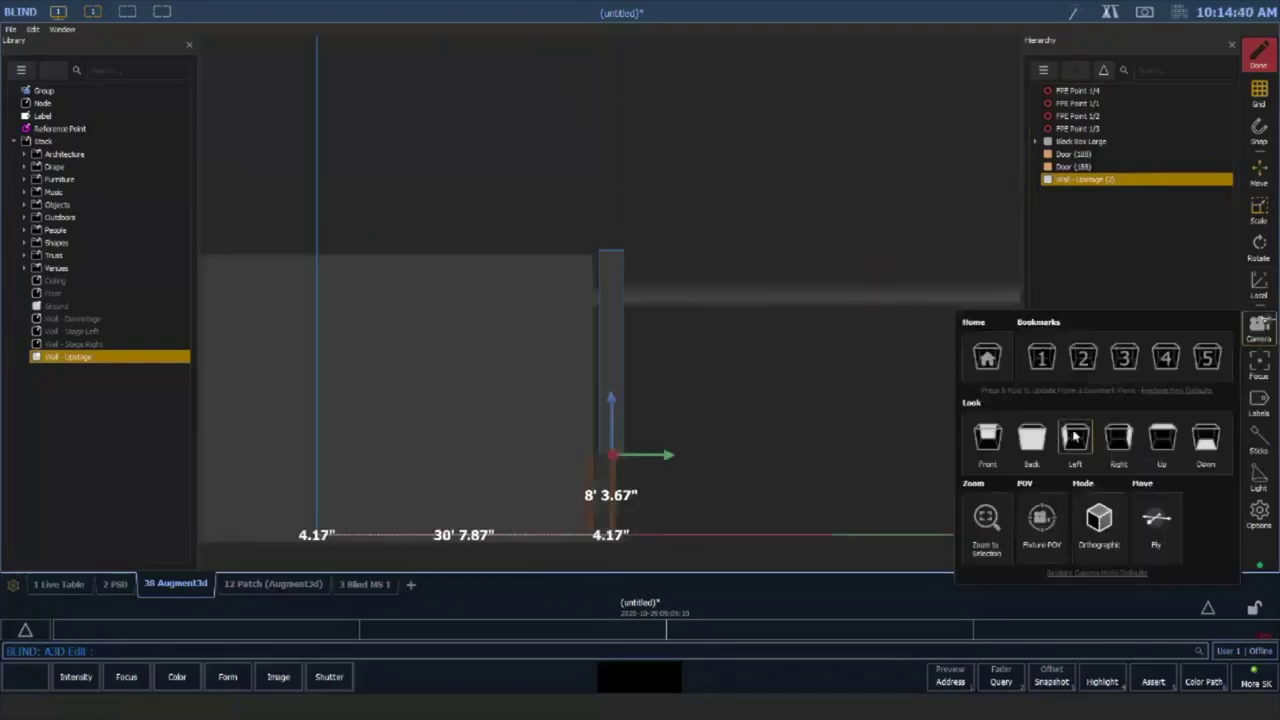
pyautogui.click(678, 405)
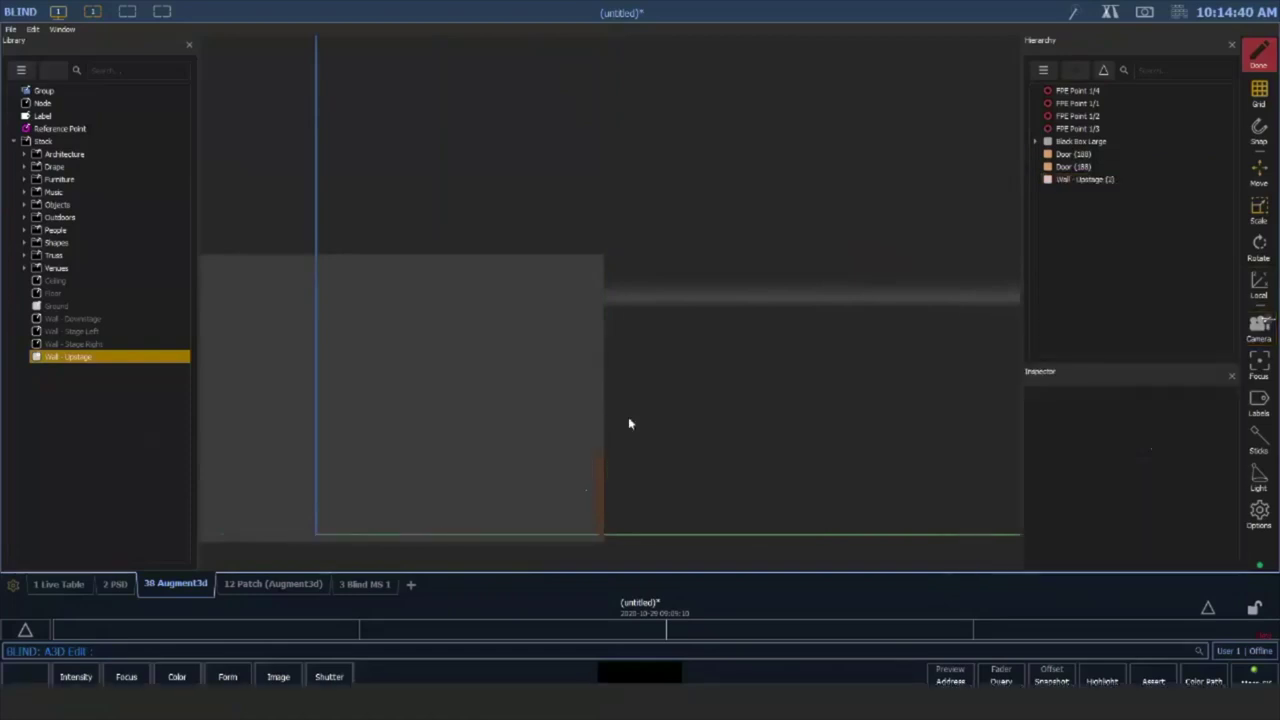
pyautogui.scroll(2, 628, 424)
pyautogui.scroll(2, 565, 424)
pyautogui.moveTo(716, 422); pyautogui.dragTo(740, 350, button='middle')
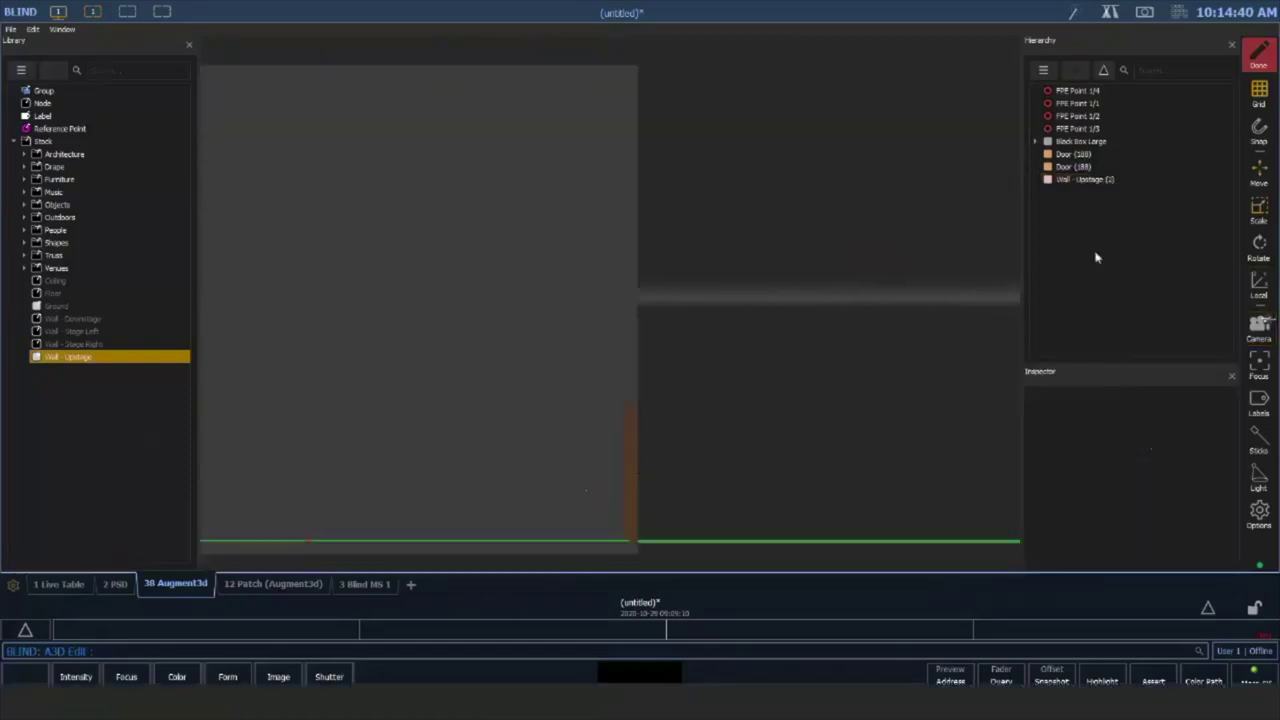
pyautogui.click(1088, 180)
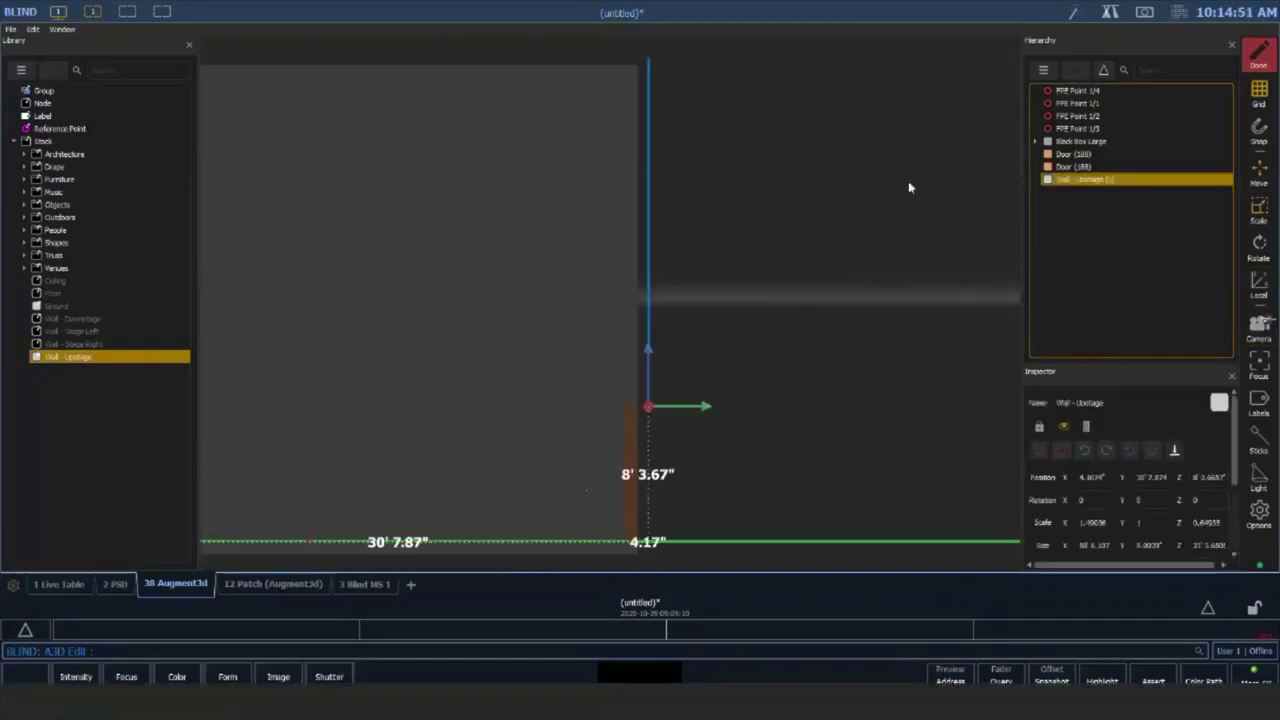
pyautogui.moveTo(706, 406); pyautogui.dragTo(696, 410)
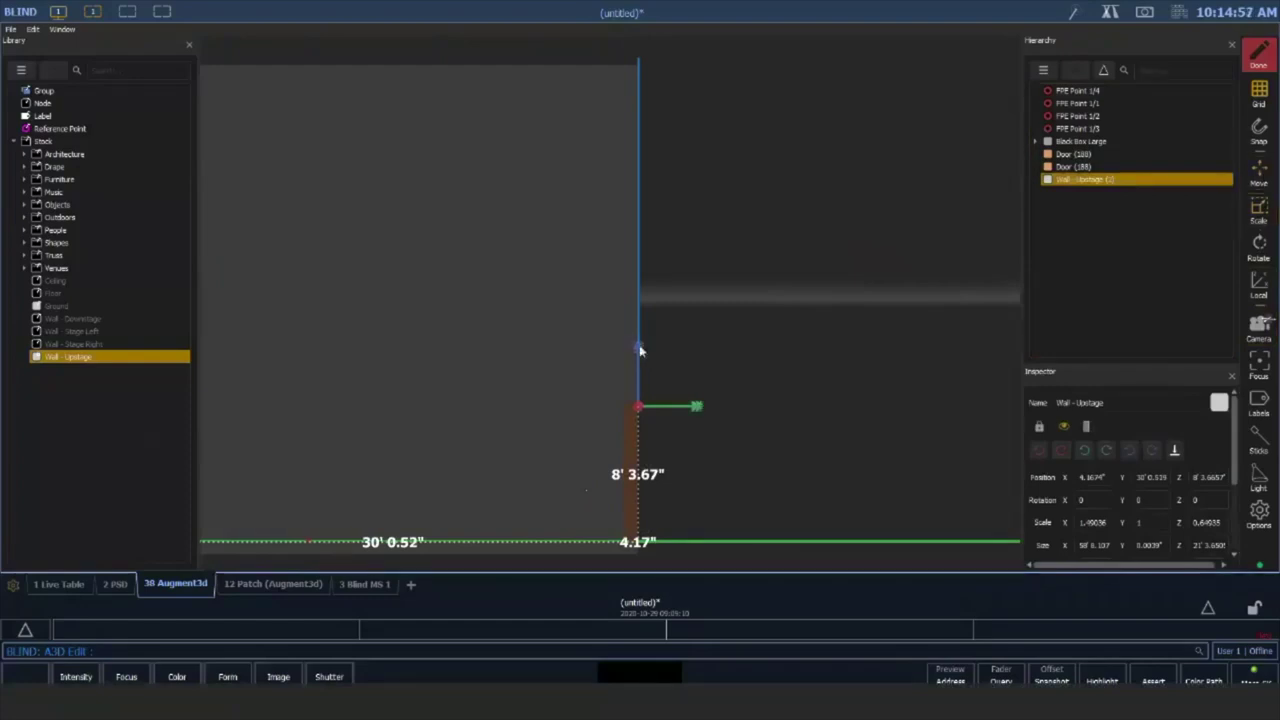
pyautogui.moveTo(640, 346); pyautogui.dragTo(640, 349)
pyautogui.click(791, 352)
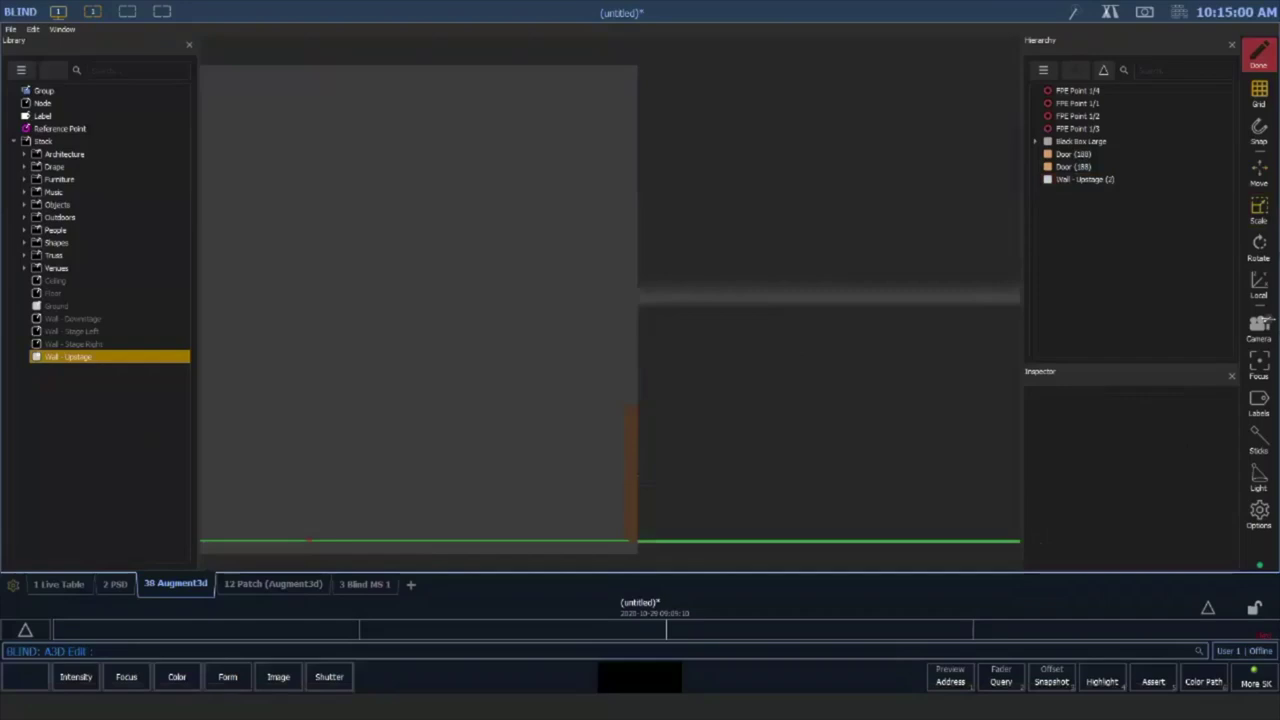
# Return the camera to perspective mode with the whole room in view from the left
pyautogui.click(1259, 284)
pyautogui.click(1260, 330)
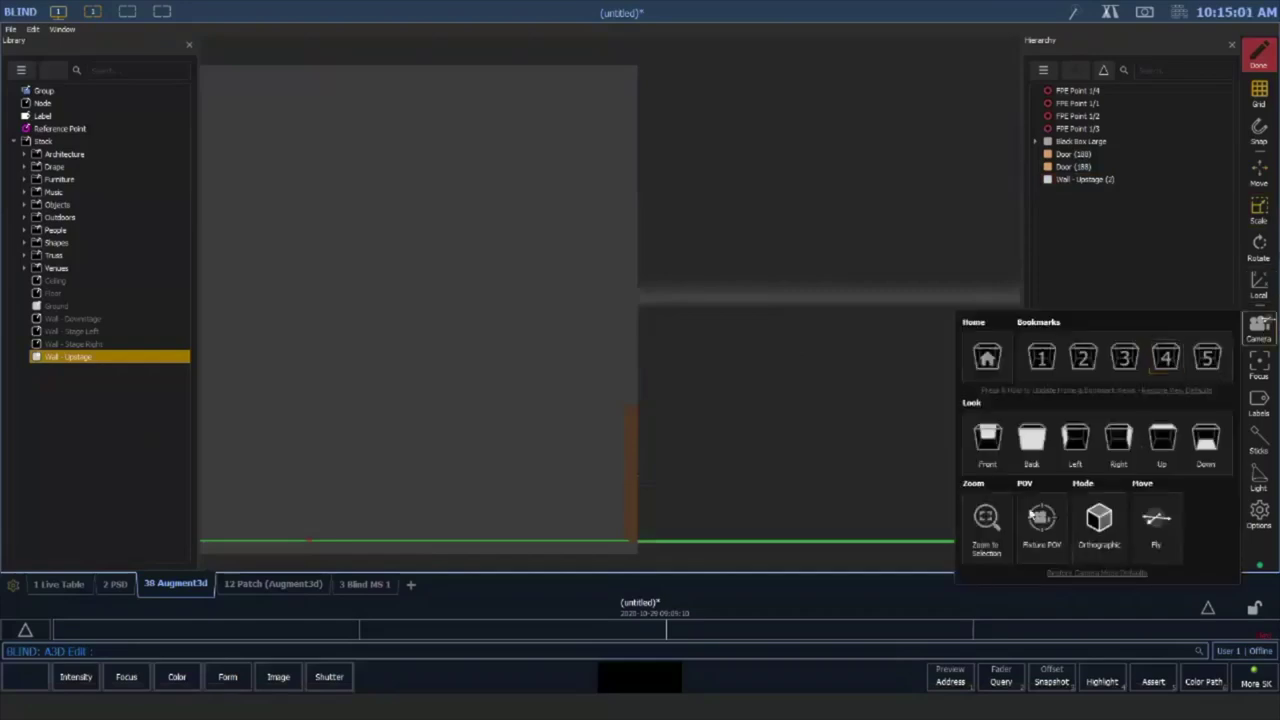
pyautogui.click(1080, 448)
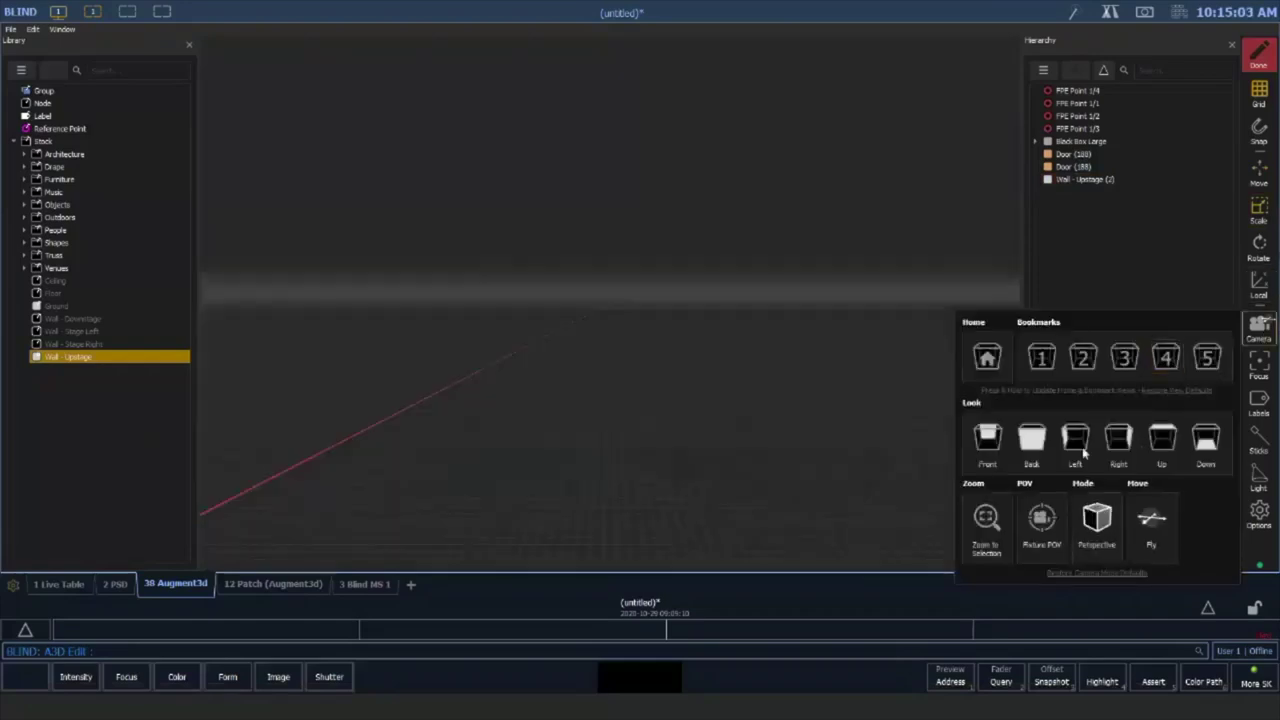
pyautogui.click(987, 517)
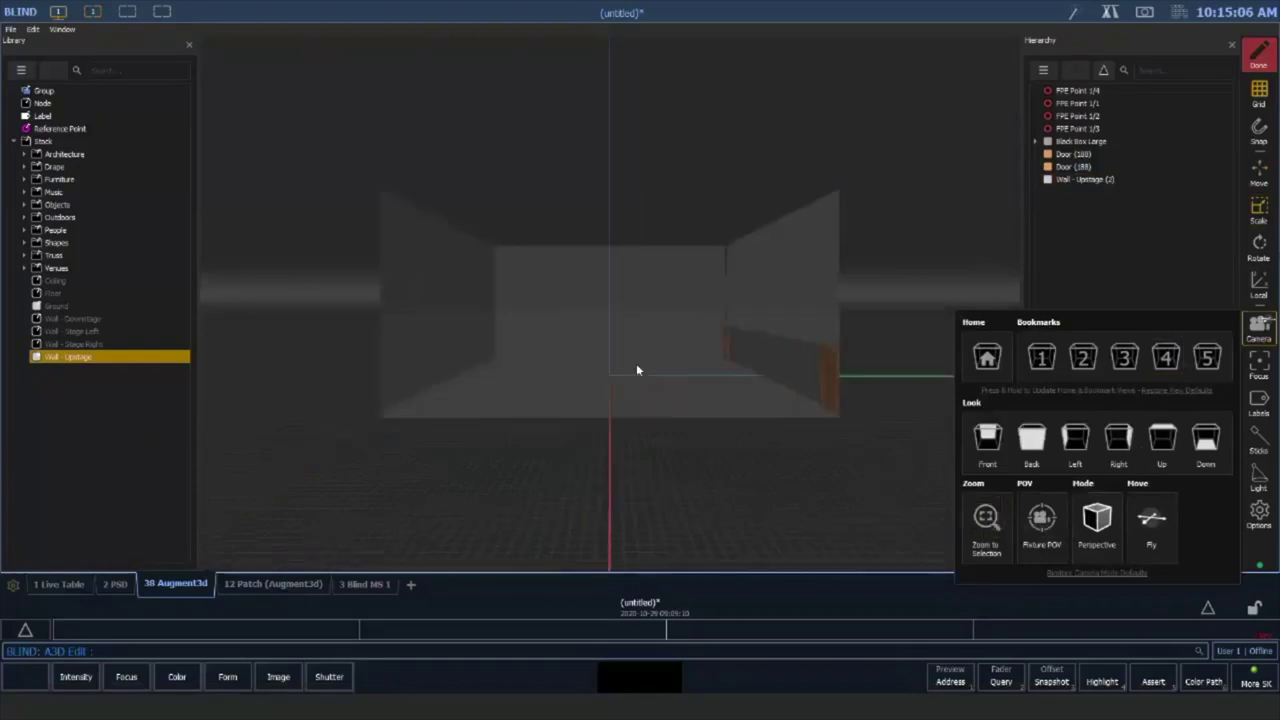
pyautogui.click(722, 350)
# Examine the room from behind and from the front, checking the doors and the added upstage wall
pyautogui.moveTo(745, 331); pyautogui.dragTo(680, 339, button='right')
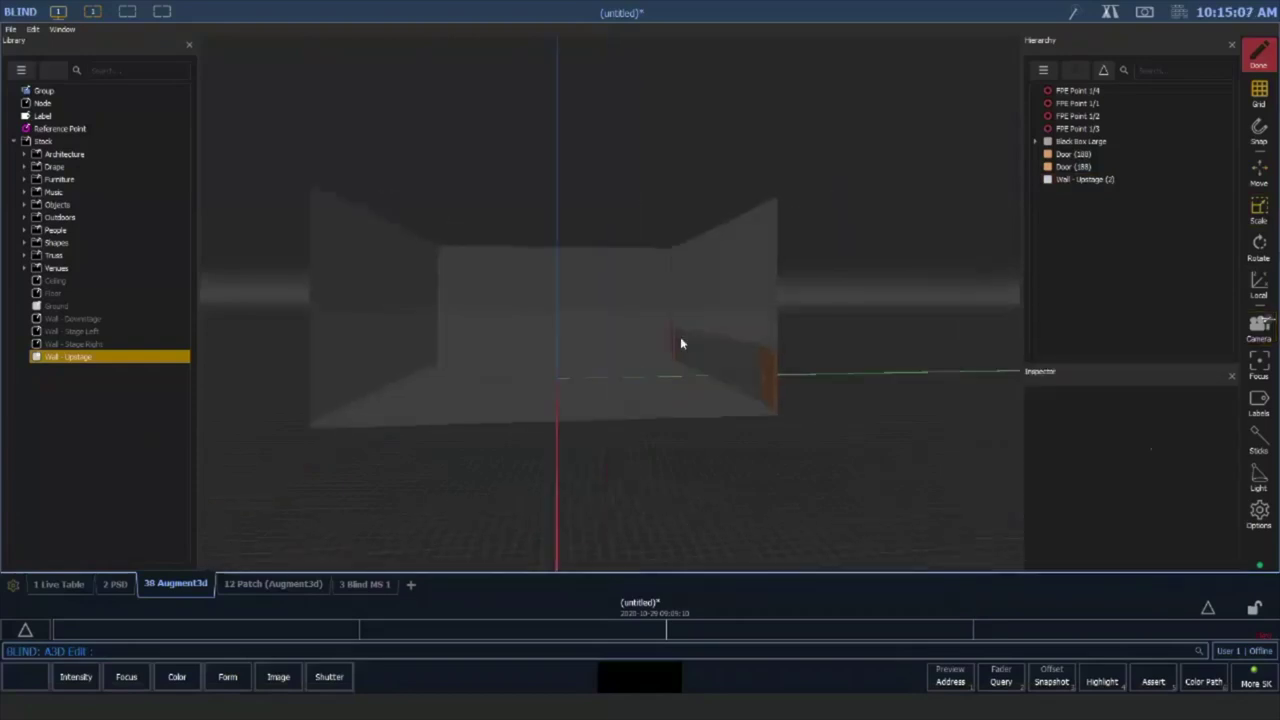
pyautogui.moveTo(660, 347); pyautogui.dragTo(632, 311)
pyautogui.scroll(3, 740, 374)
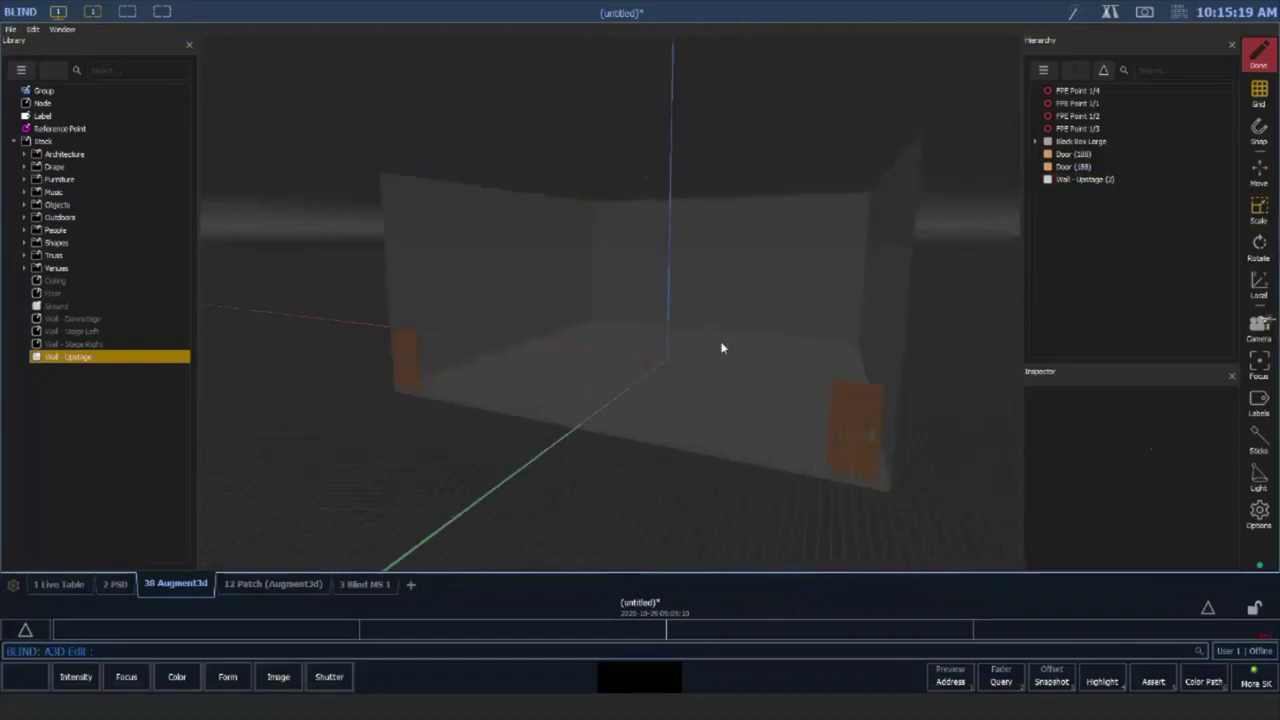
pyautogui.moveTo(686, 327)
pyautogui.mouseDown()
pyautogui.moveTo(630, 338)
pyautogui.moveTo(744, 322)
pyautogui.moveTo(506, 335)
pyautogui.moveTo(719, 297)
pyautogui.moveTo(599, 372)
pyautogui.moveTo(514, 397)
pyautogui.mouseUp()
pyautogui.scroll(4, 634, 351)
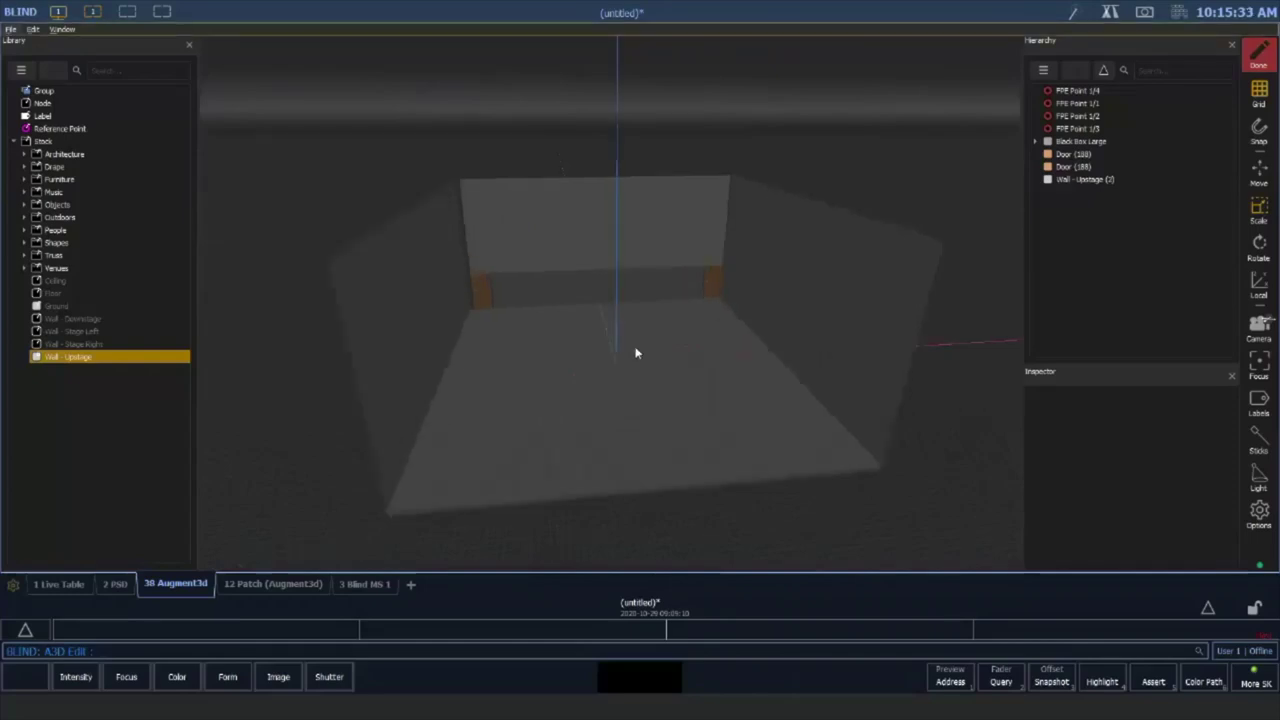
pyautogui.scroll(2, 640, 335)
pyautogui.scroll(1, 615, 320)
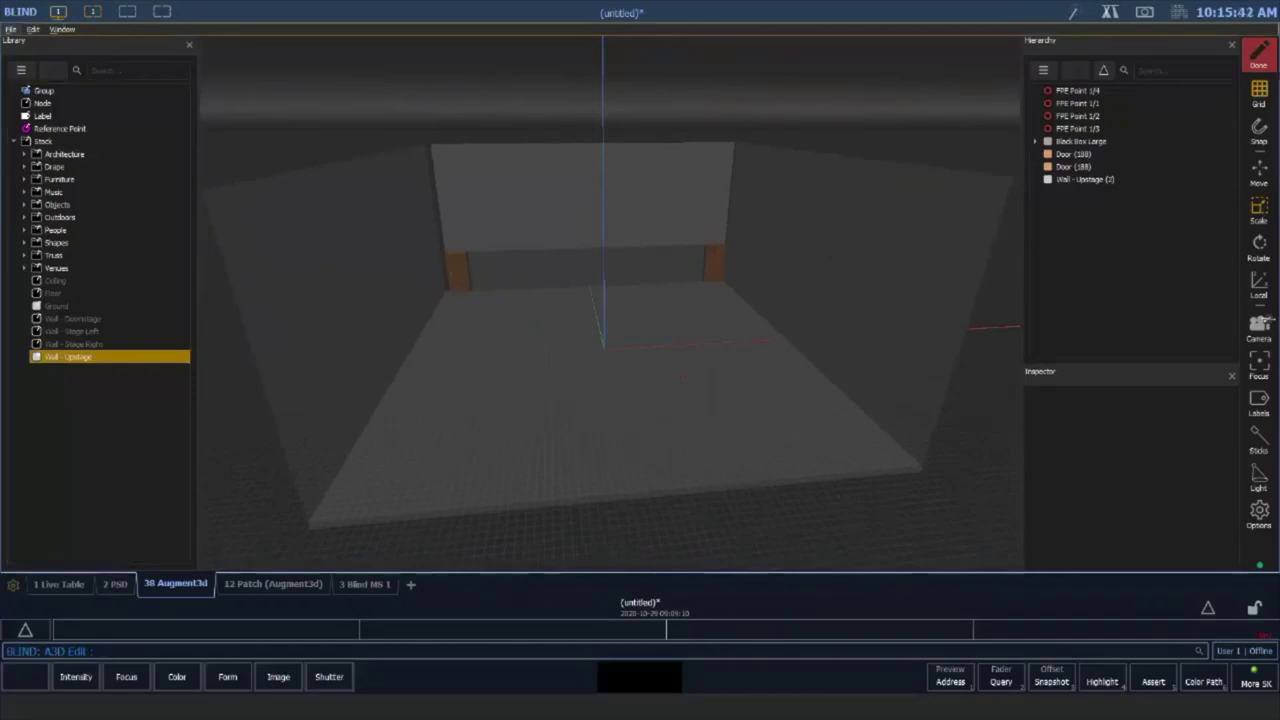
# Leave model editing and split the workspace into two side-by-side frames
pyautogui.click(1264, 57)
pyautogui.click(1165, 69)
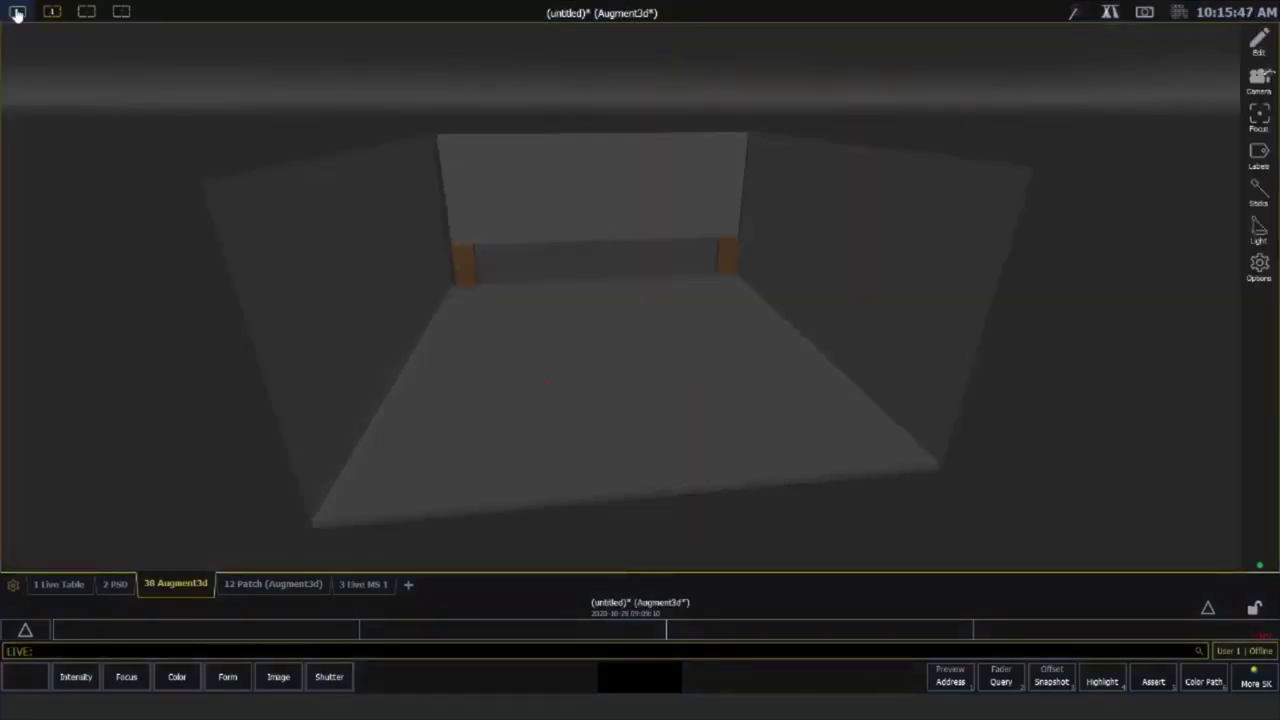
pyautogui.click(17, 13)
pyautogui.click(68, 62)
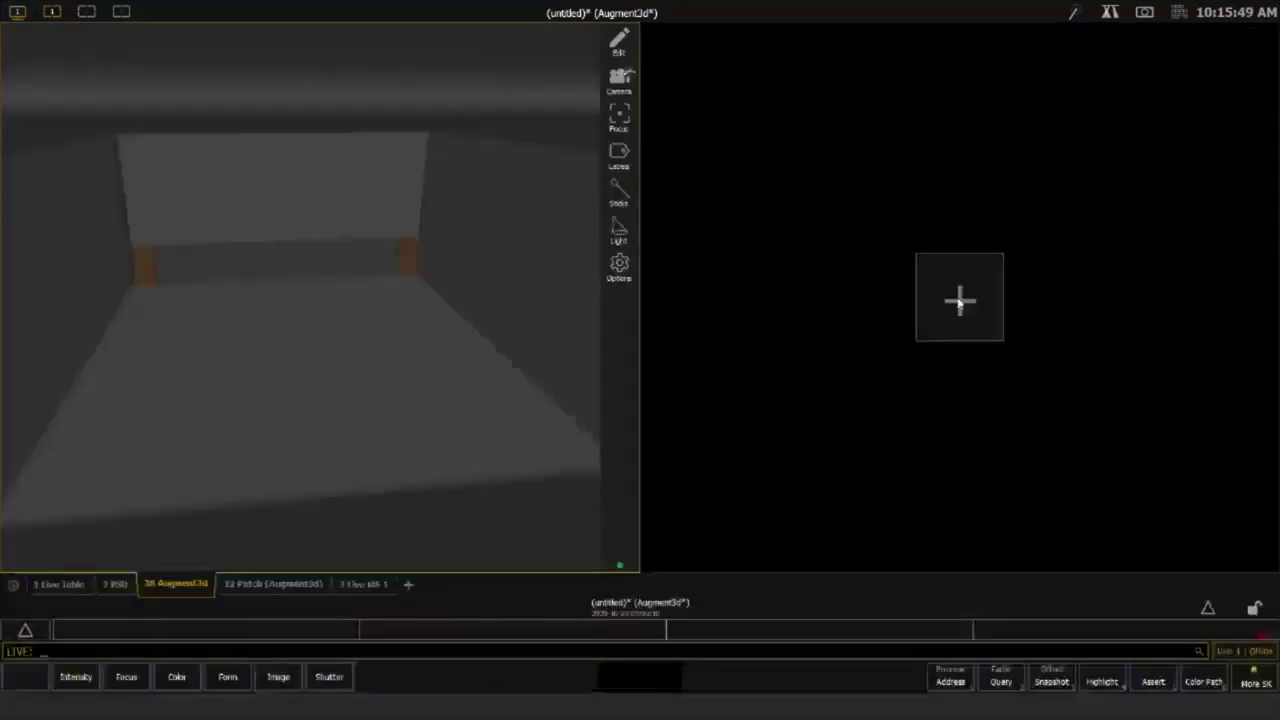
# Show Patch in the second frame and the Augment3d model in the first frame
pyautogui.press('F7')
pyautogui.press('F7')
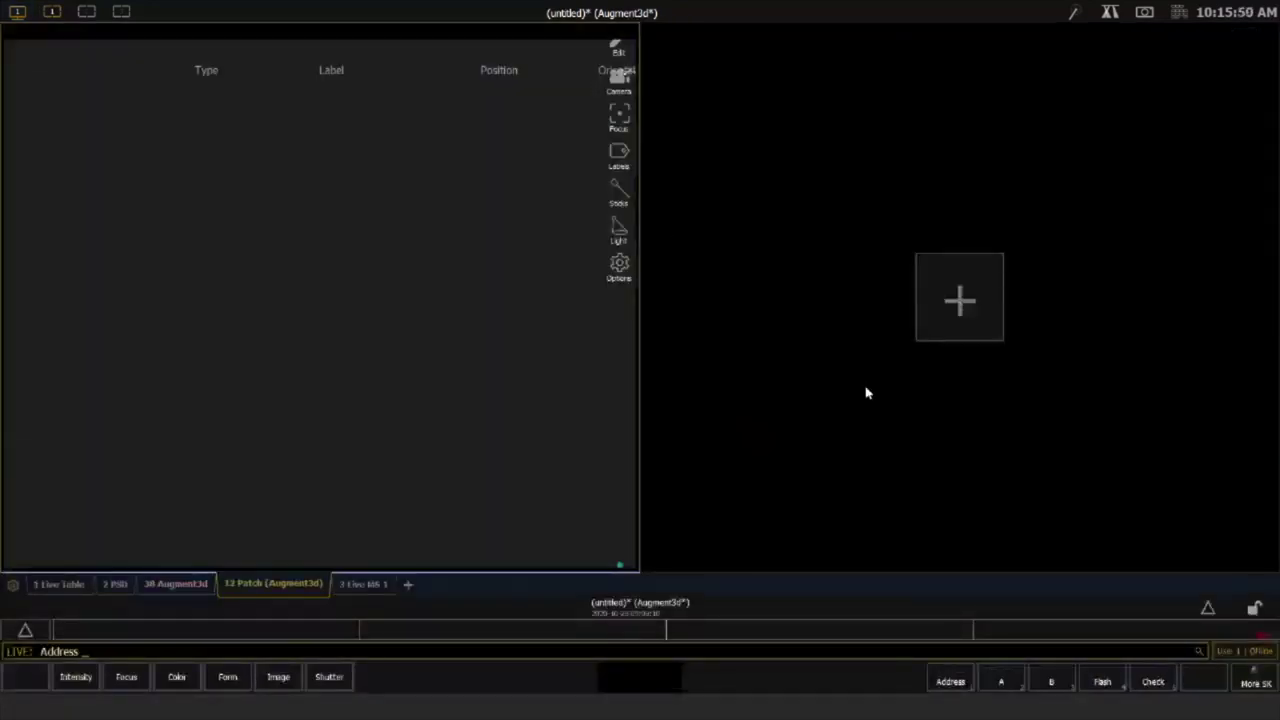
pyautogui.moveTo(867, 392); pyautogui.dragTo(848, 380)
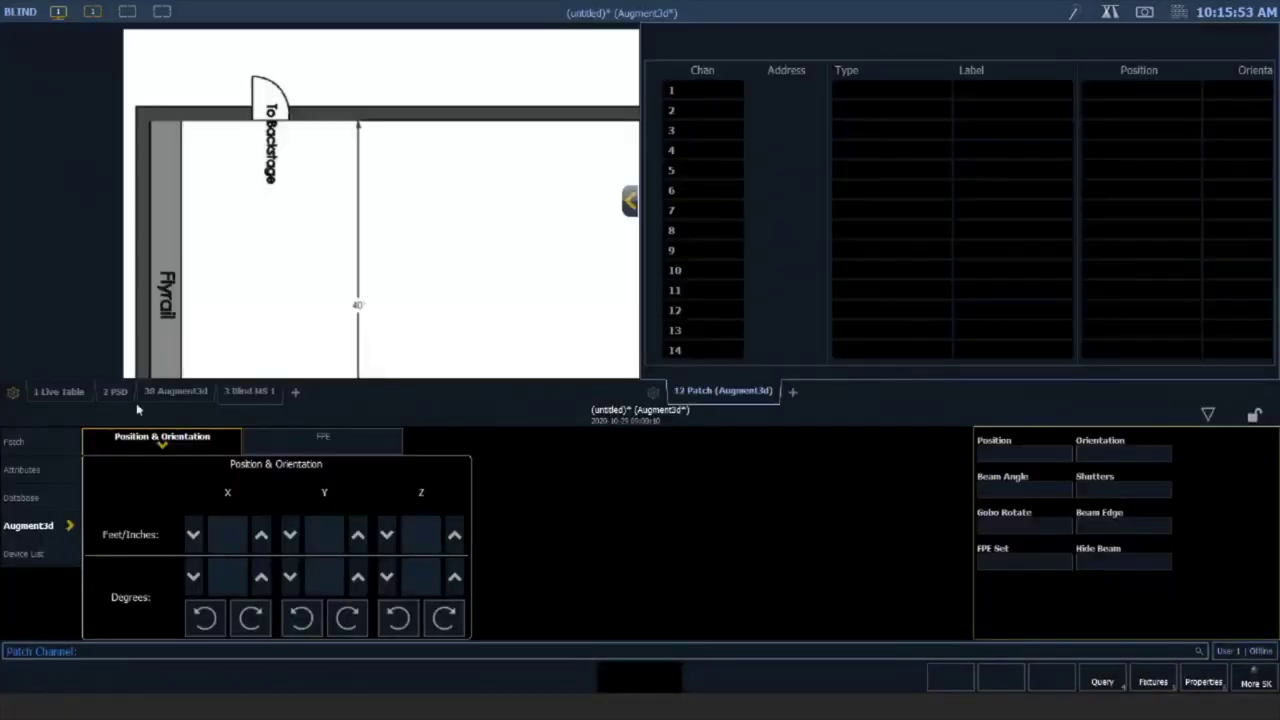
pyautogui.click(175, 391)
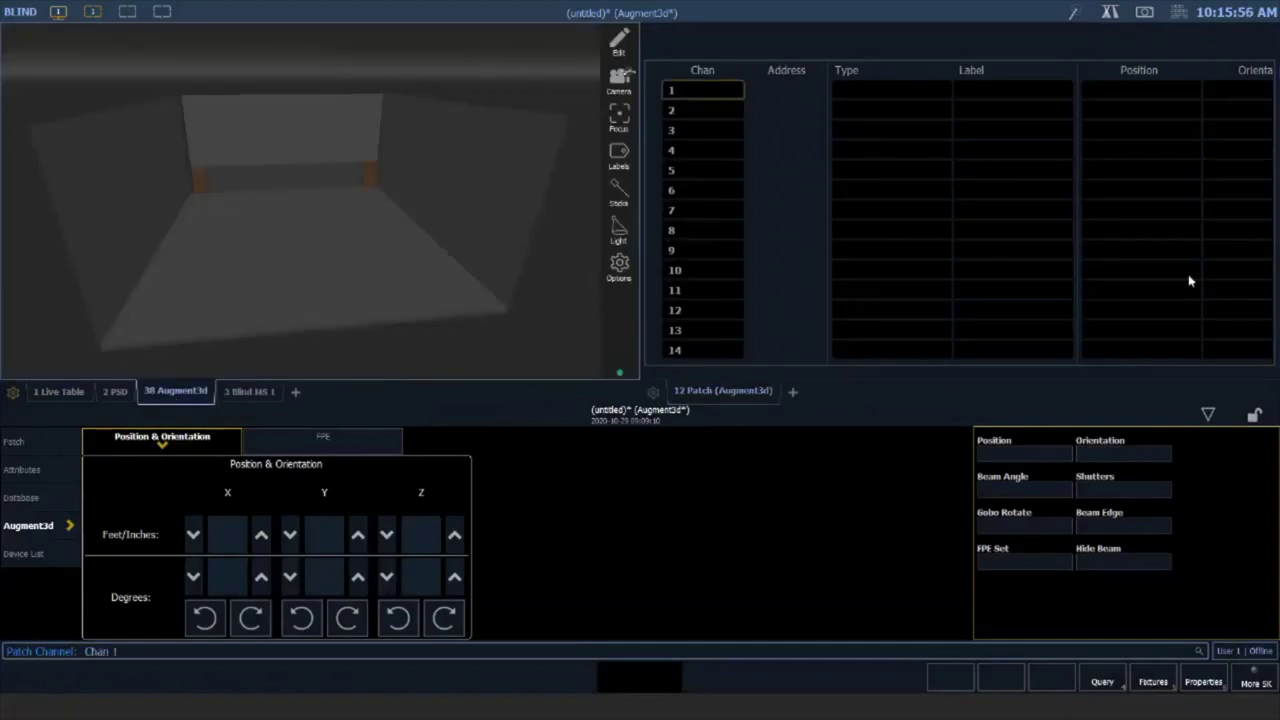
# Select channels 1 through 4 in Patch and search the fixture types for "colorsource par"
pyautogui.write('t4')
pyautogui.press('Return')
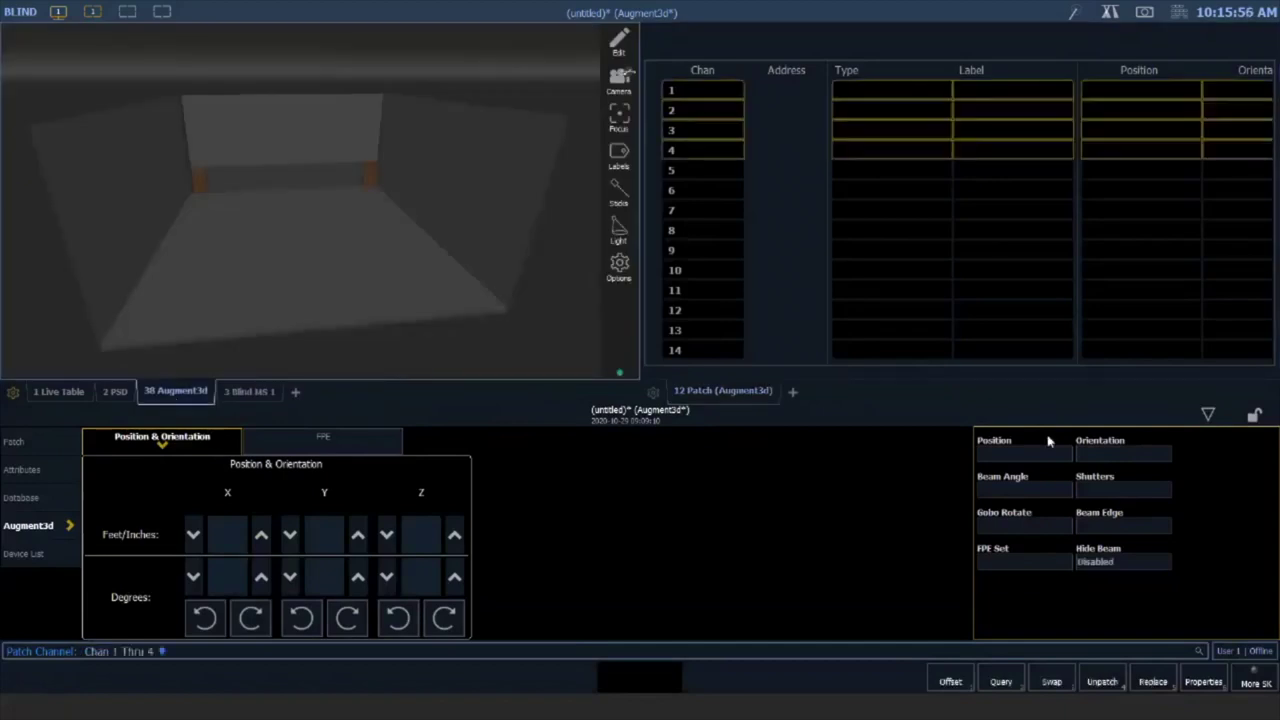
pyautogui.click(44, 439)
pyautogui.click(1001, 459)
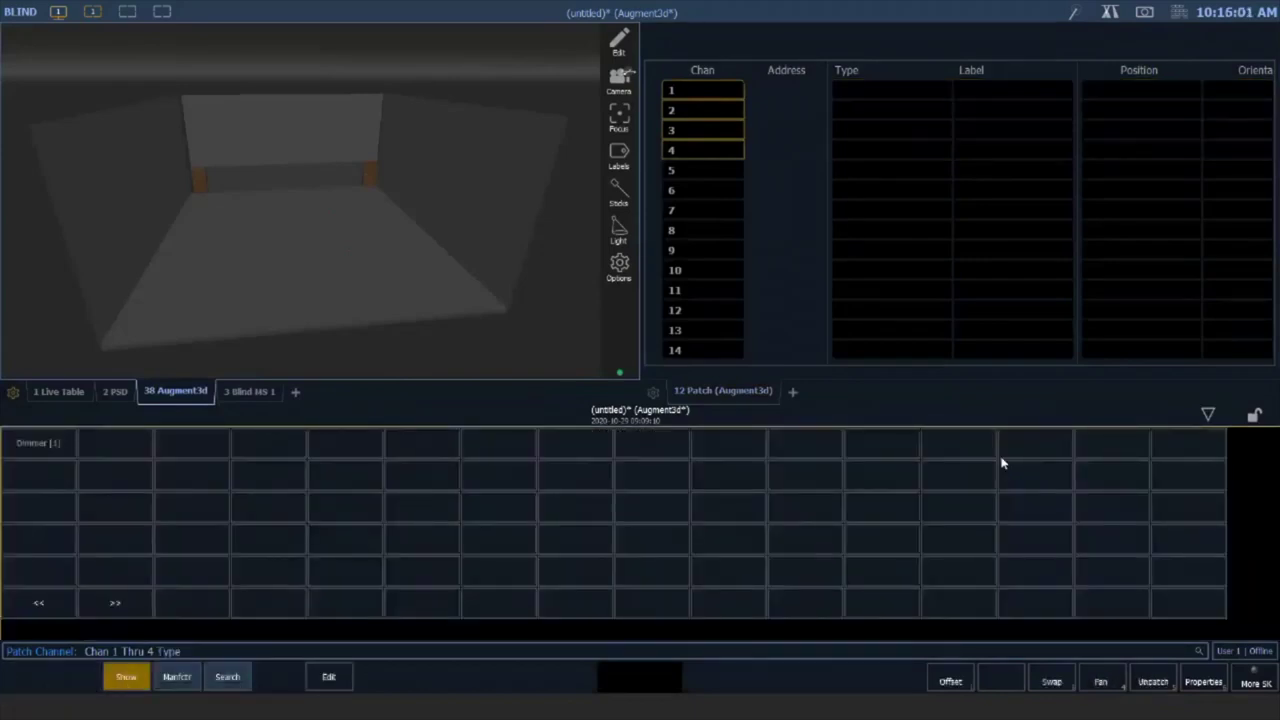
pyautogui.click(228, 678)
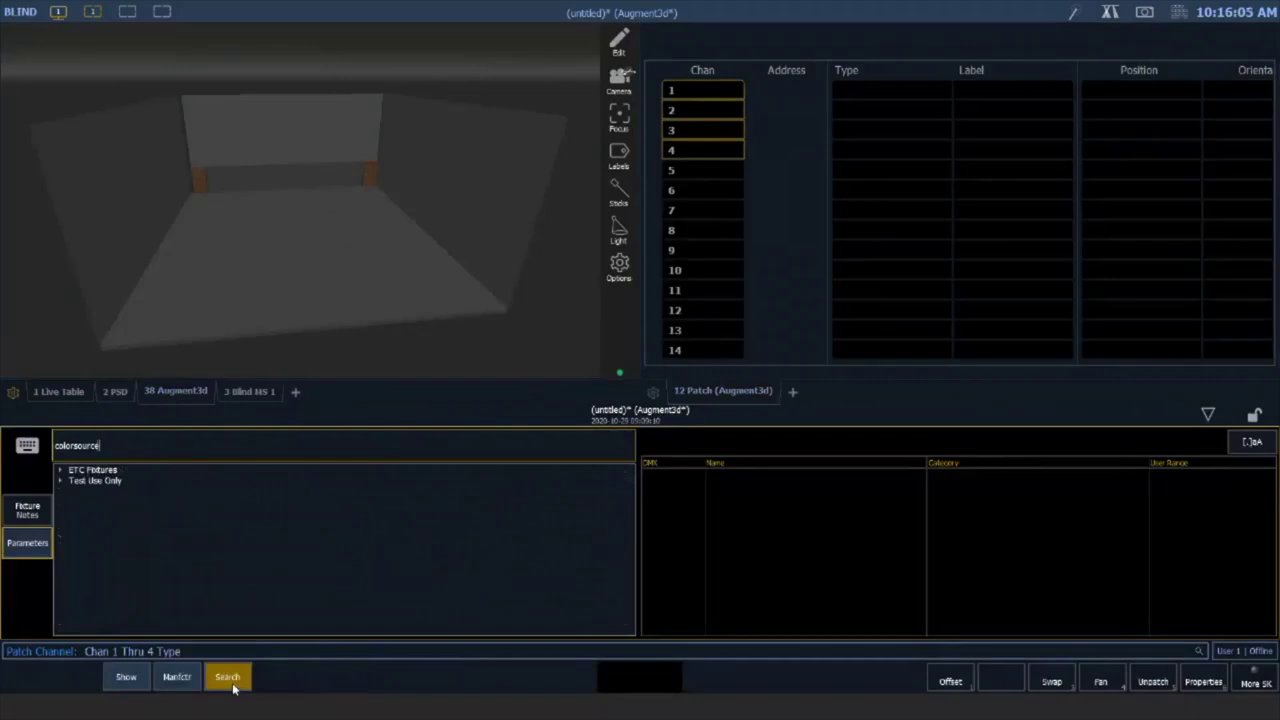
pyautogui.write('par')
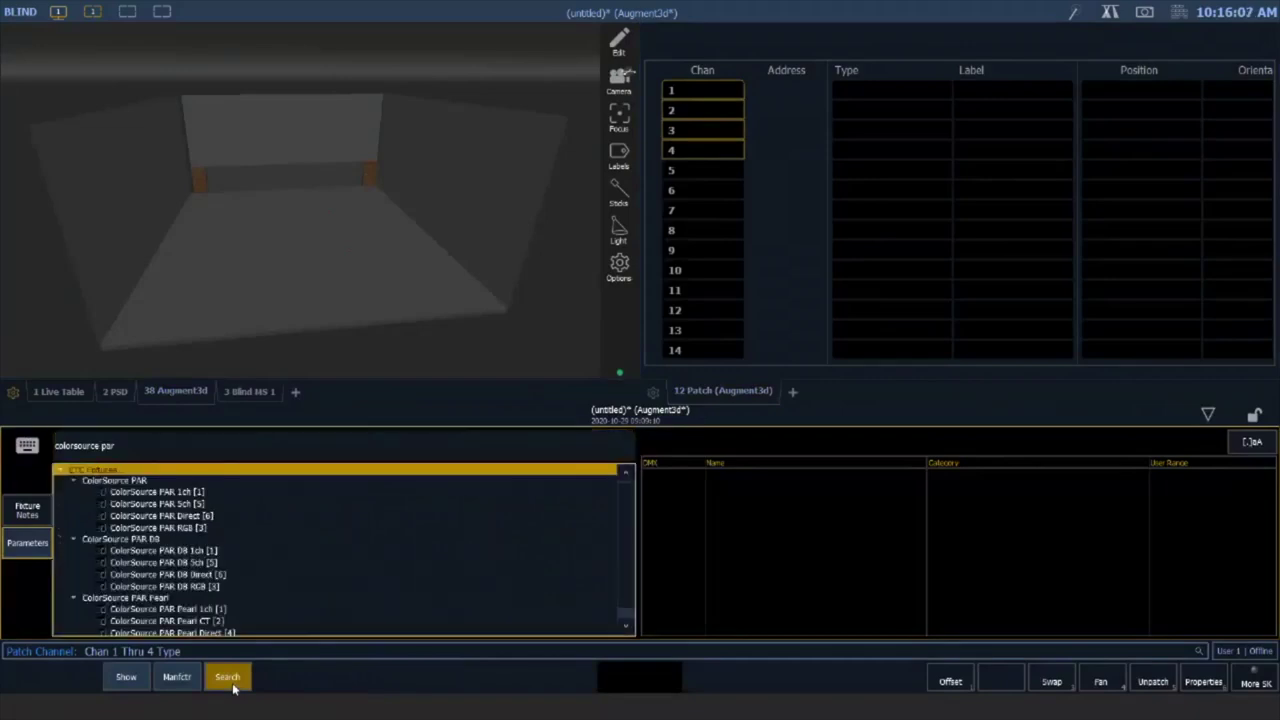
# Assign the ColorSource PAR DB Direct fixture type to channels 1 through 4
pyautogui.press('Down')
pyautogui.press('Down')
pyautogui.press('Down')
pyautogui.press('Down')
pyautogui.press('Down')
pyautogui.press('Down')
pyautogui.press('Down')
pyautogui.press('Down')
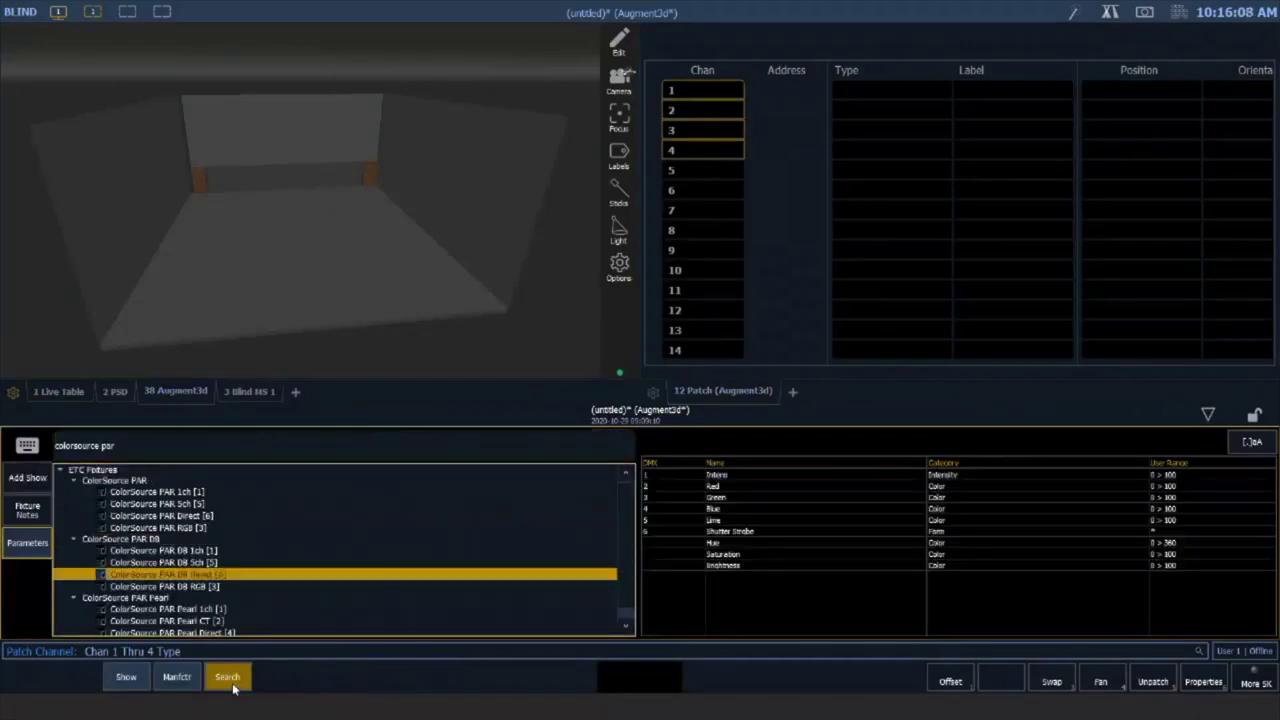
pyautogui.press('Return')
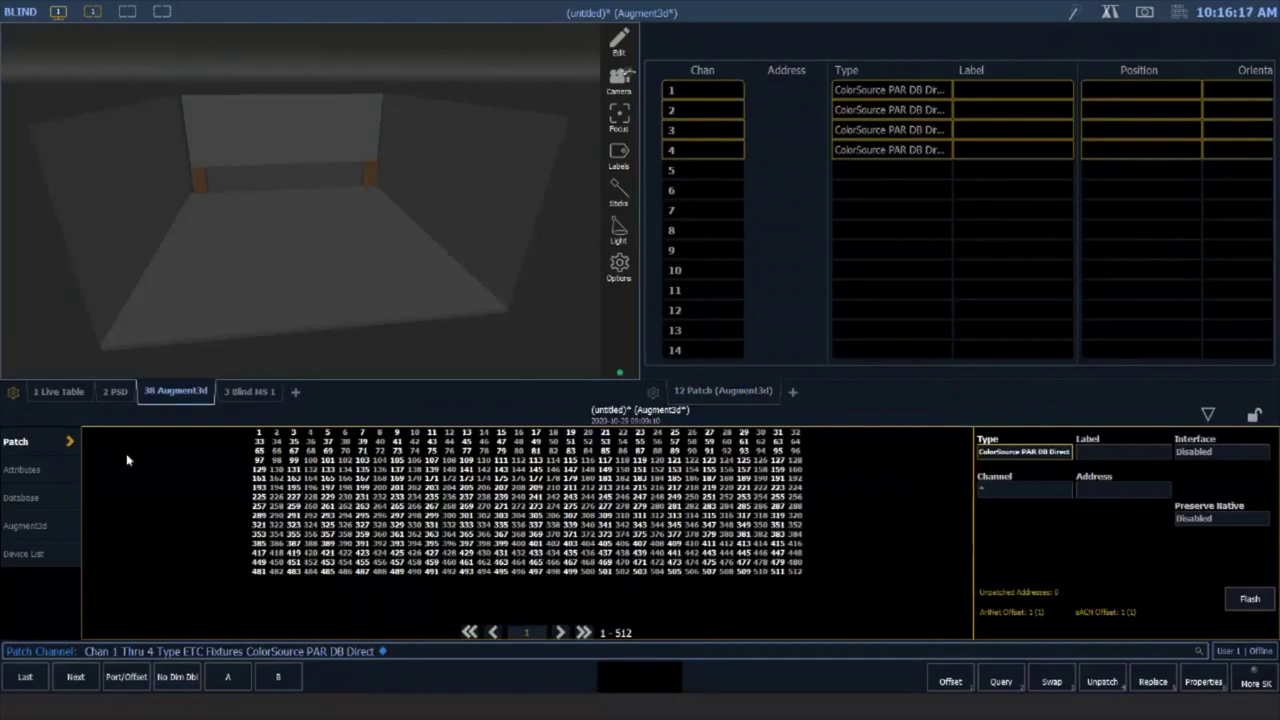
# Spread channels 1 through 4 evenly in a row from position -5/0/1 to 5/0/1
pyautogui.click(40, 525)
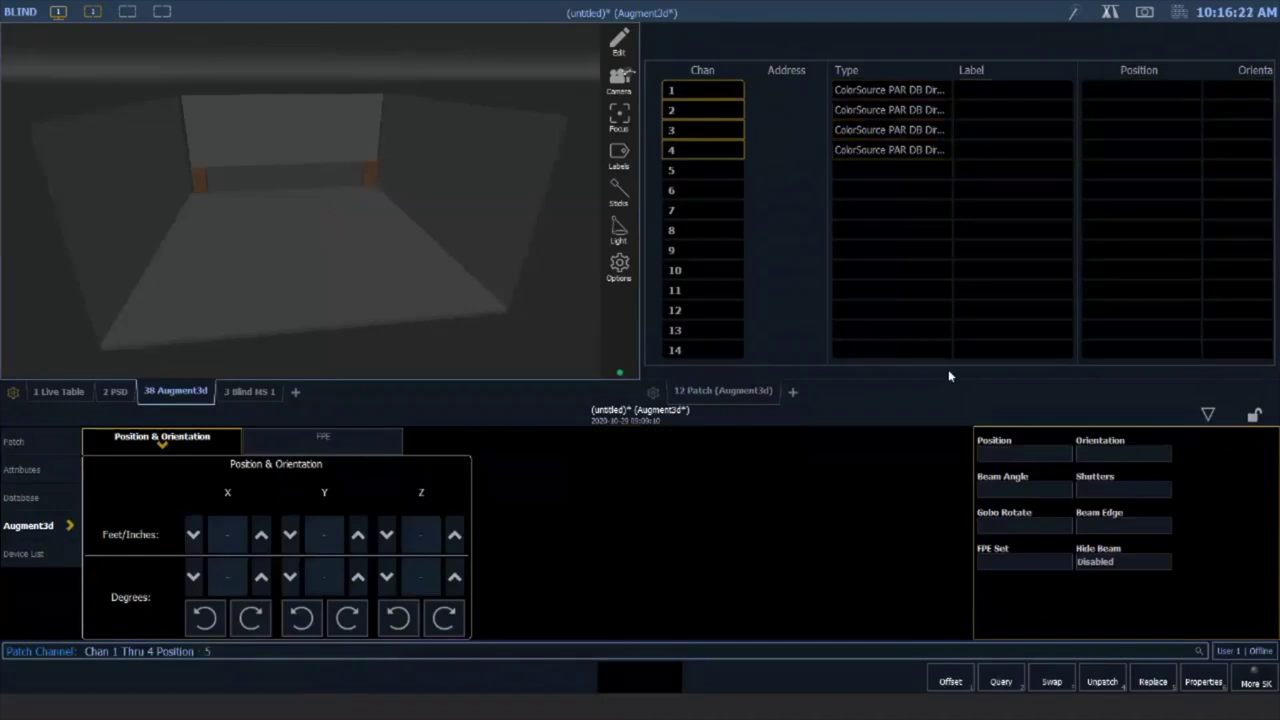
pyautogui.write('5/0')
pyautogui.write('/1t')
pyautogui.write('5/')
pyautogui.write('0/1')
pyautogui.press('Return')
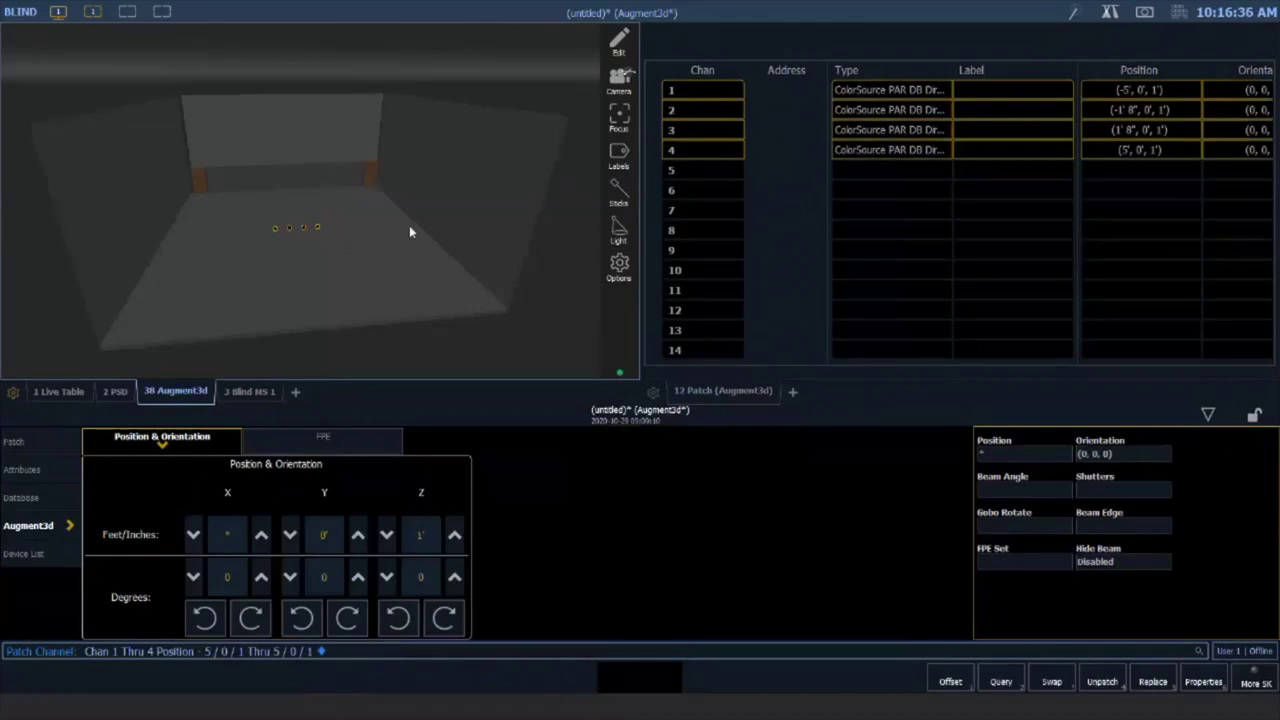
# Select channel 1 and examine the row of four fixtures on the stage floor up close
pyautogui.write('1')
pyautogui.press('Return')
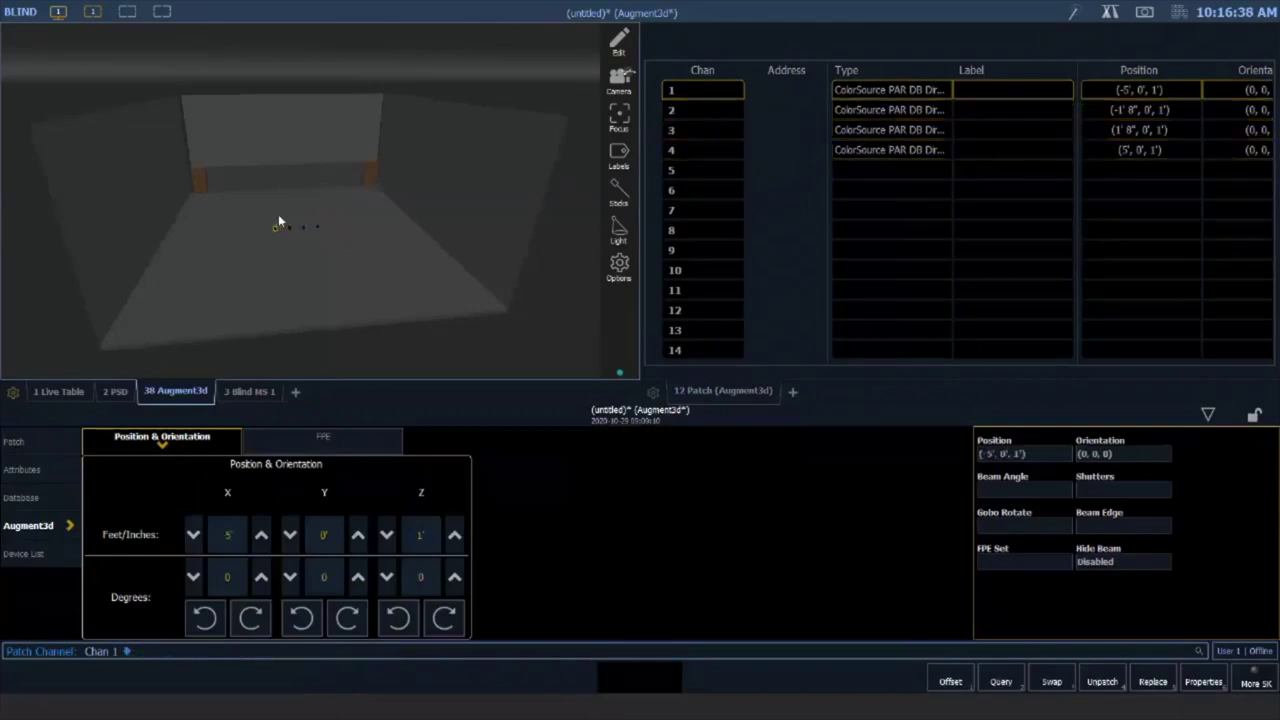
pyautogui.scroll(10, 262, 240)
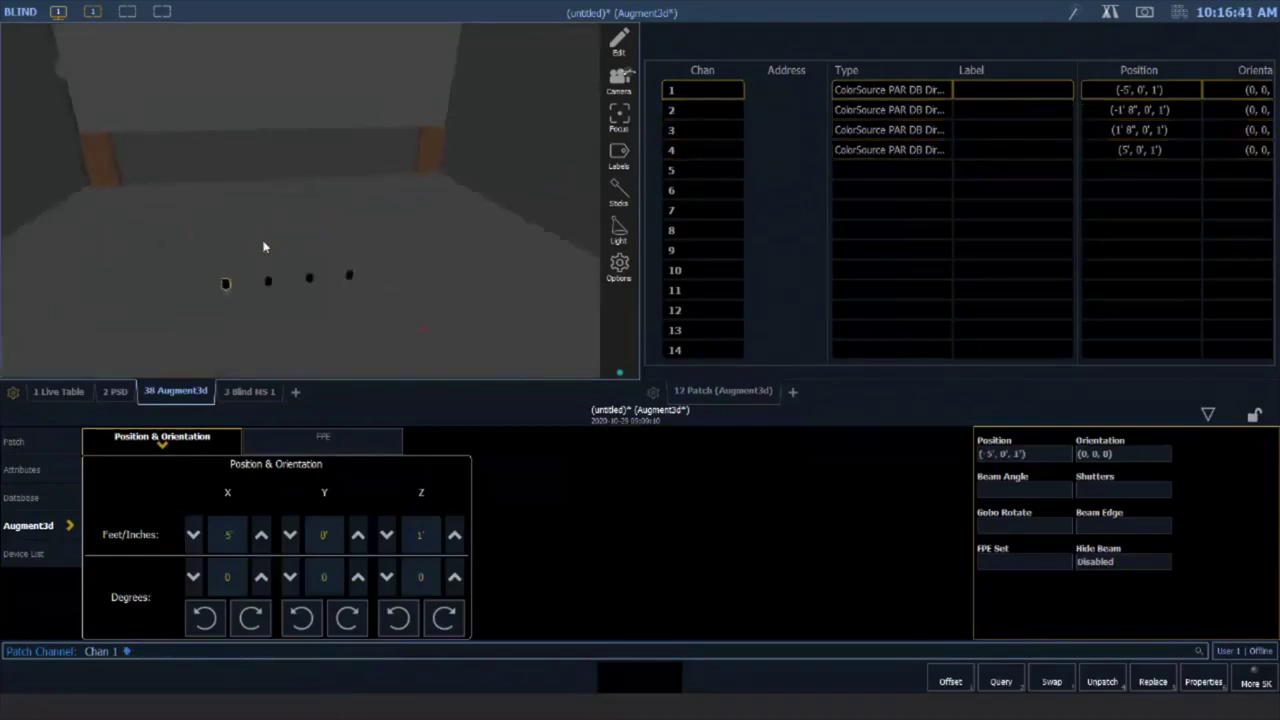
pyautogui.scroll(3, 265, 249)
pyautogui.moveTo(265, 251); pyautogui.dragTo(317, 230, button='middle')
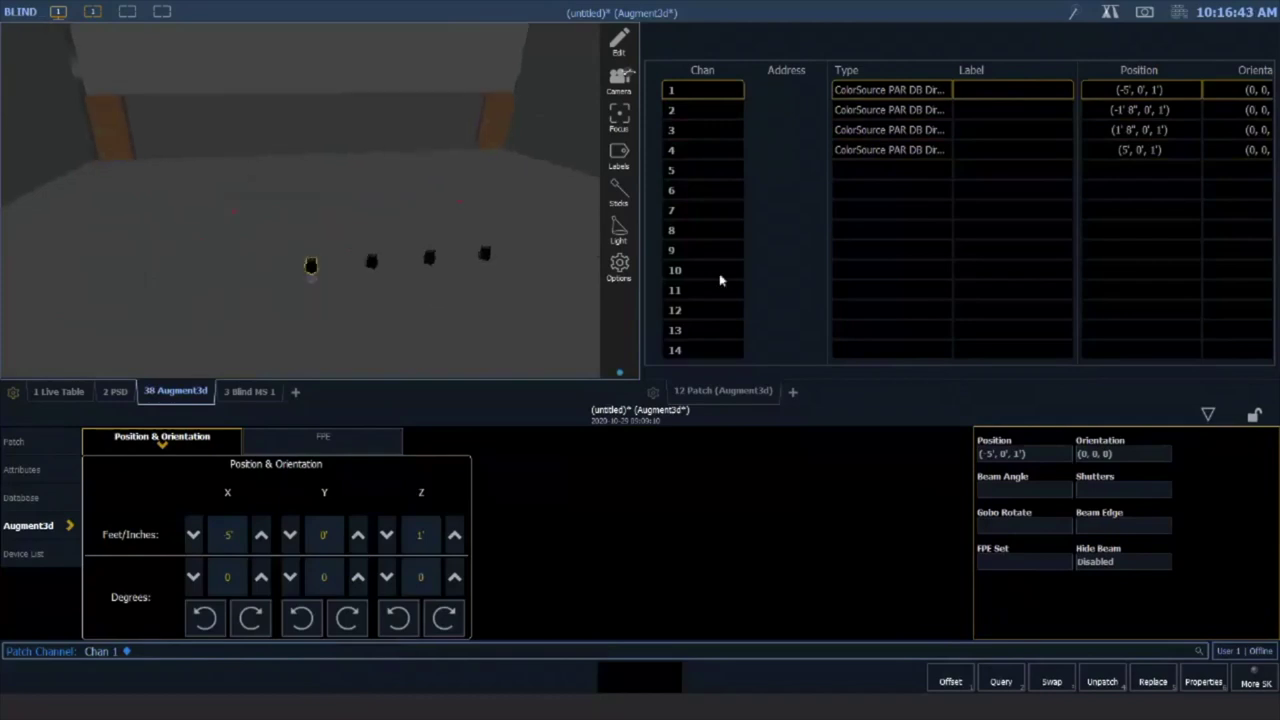
# Show the Augment3d model in live mode, and return to Patch
pyautogui.click(715, 391)
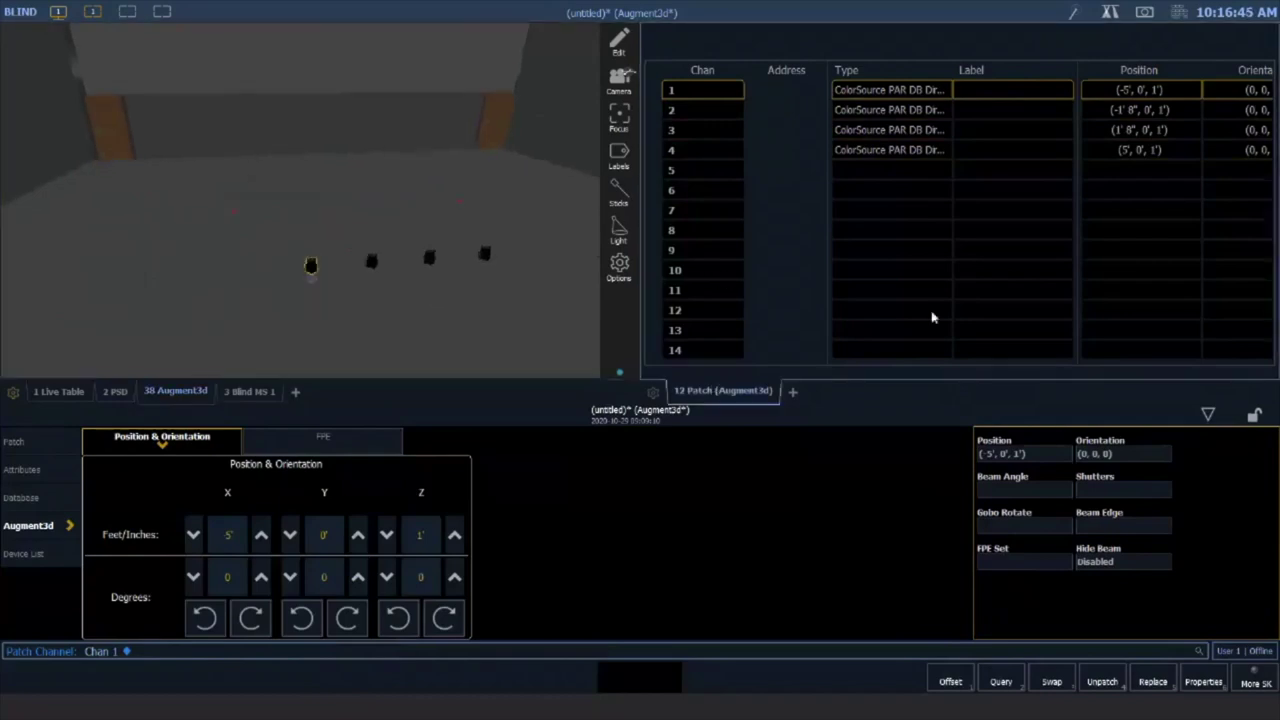
pyautogui.press('Right')
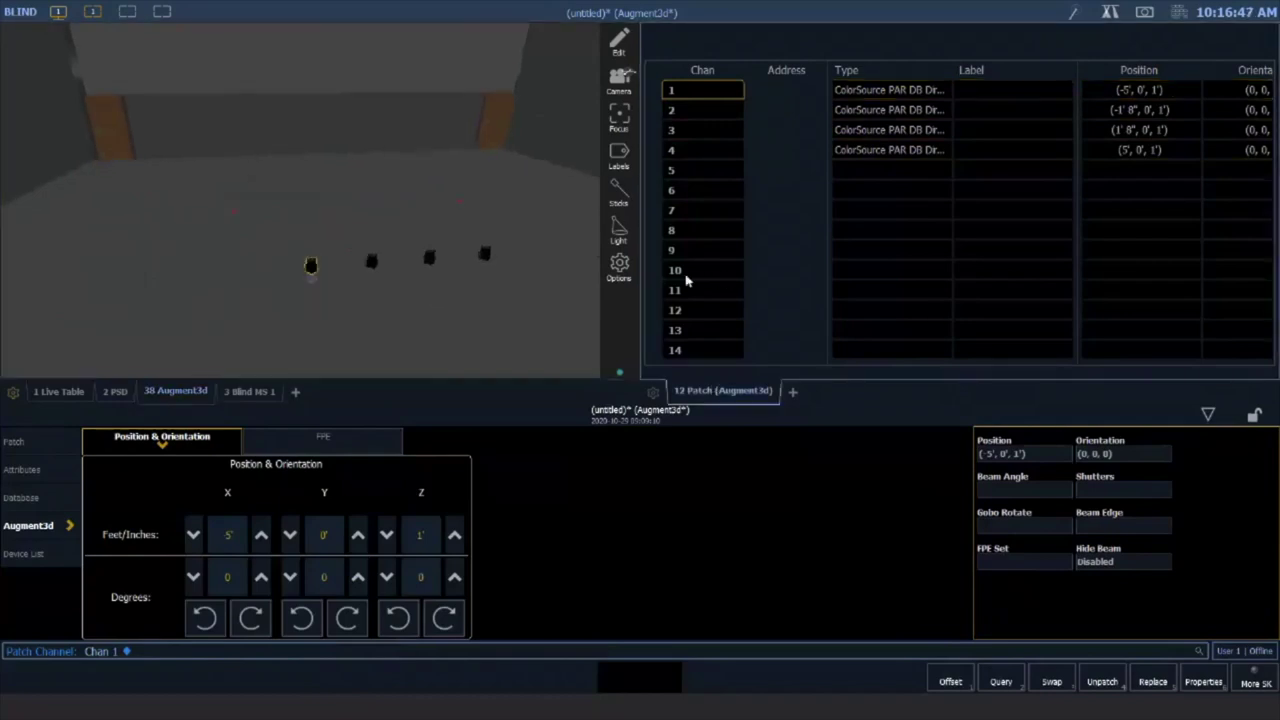
pyautogui.press('t')
pyautogui.press('F1')
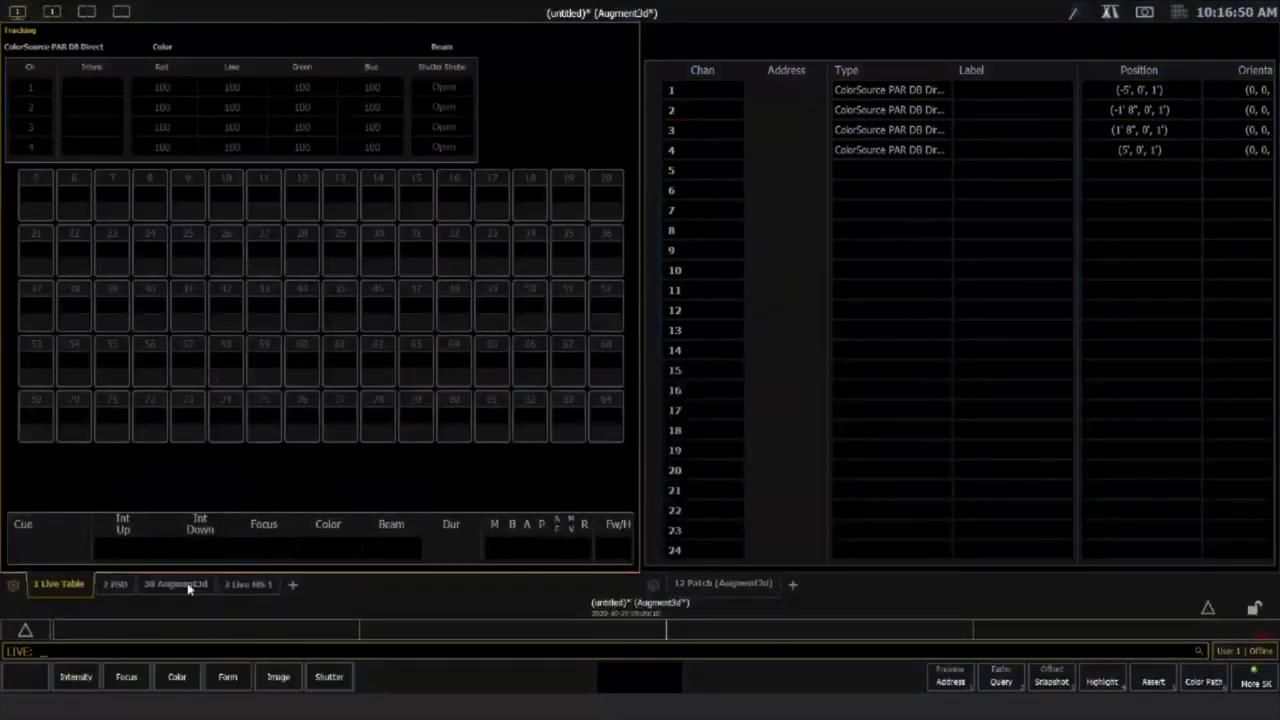
pyautogui.click(176, 584)
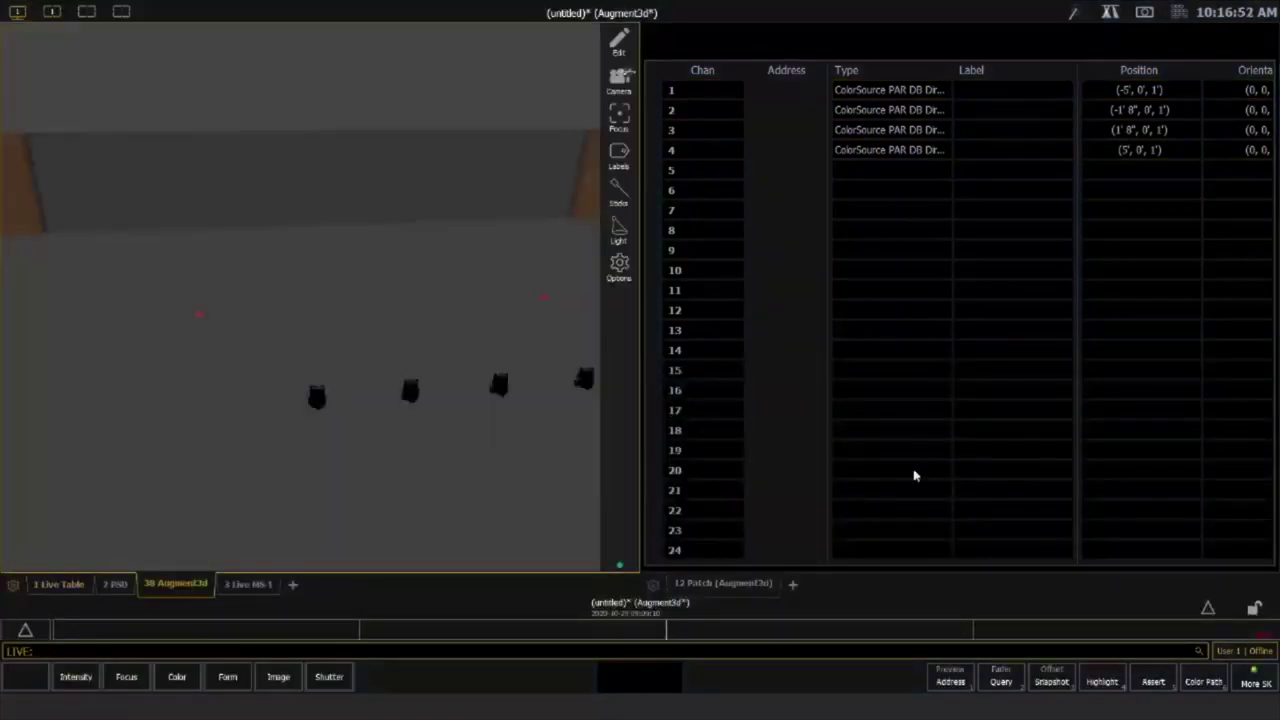
pyautogui.click(734, 584)
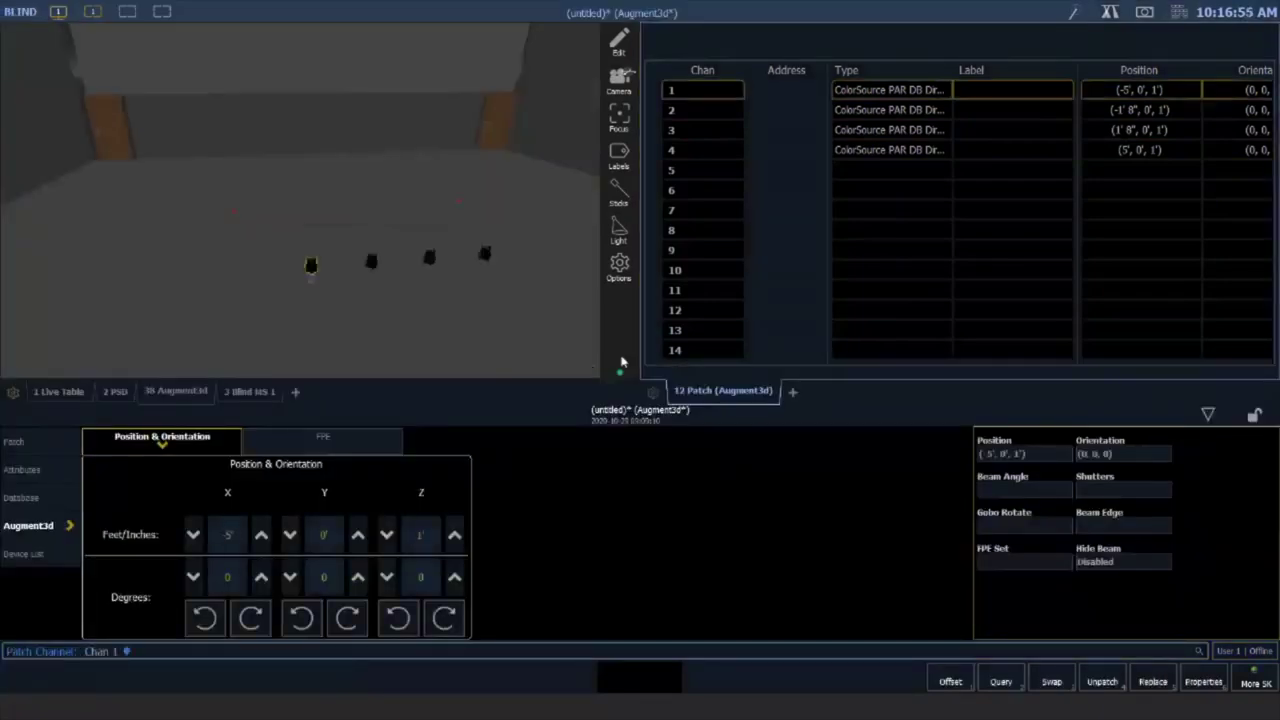
# Select all four fixtures in the model and rotate them to 180 degrees about Y
pyautogui.moveTo(244, 202); pyautogui.dragTo(509, 310)
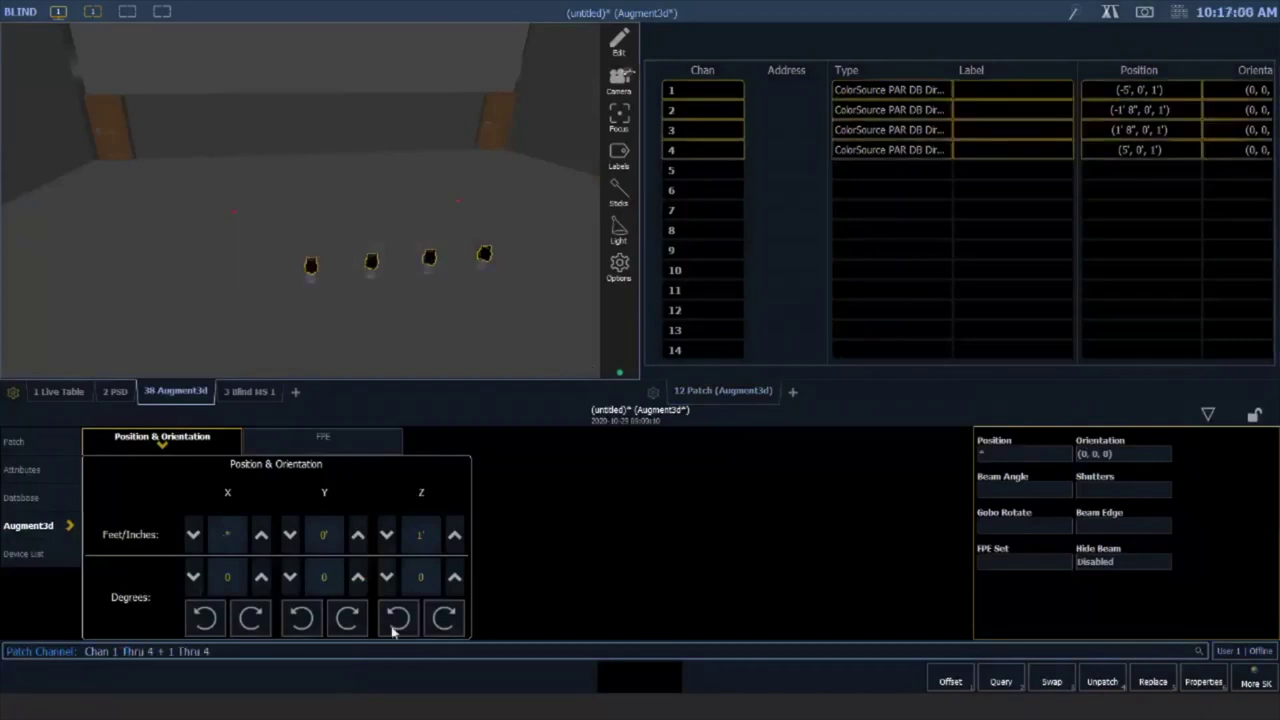
pyautogui.click(345, 617)
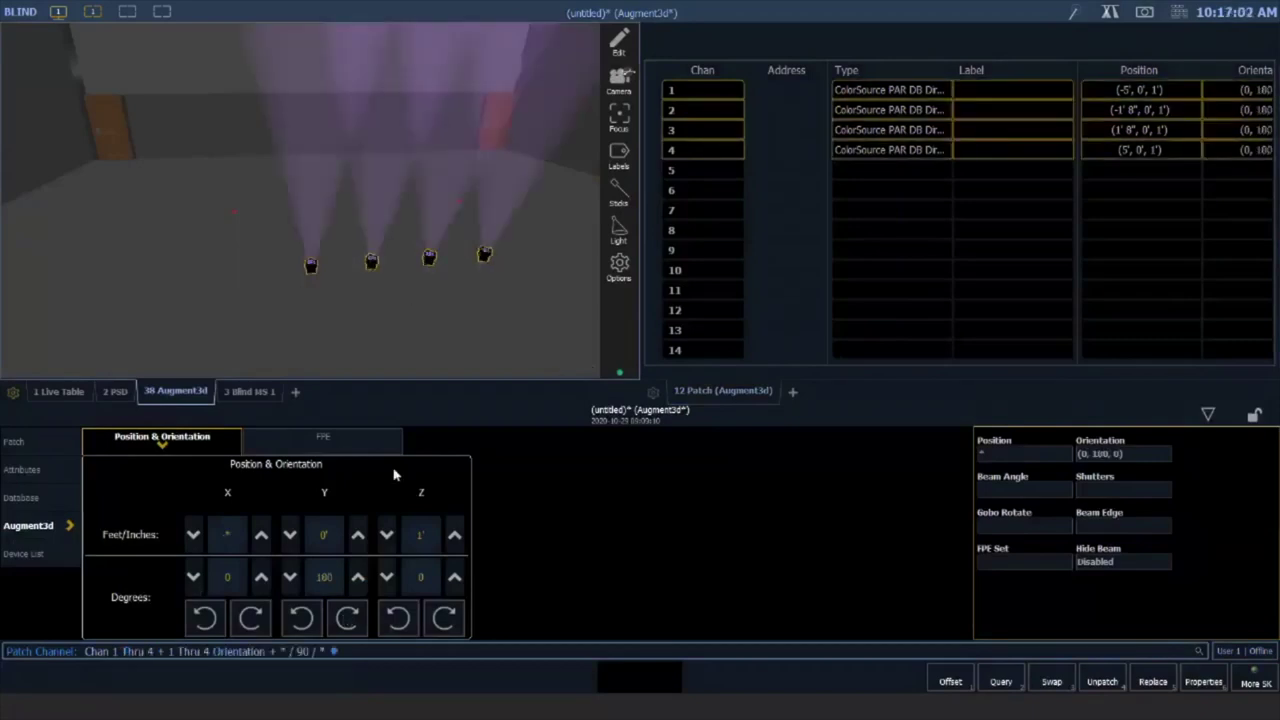
# Aim channel 1 at the left upstage door and channel 4 at the right upstage door
pyautogui.click(311, 264)
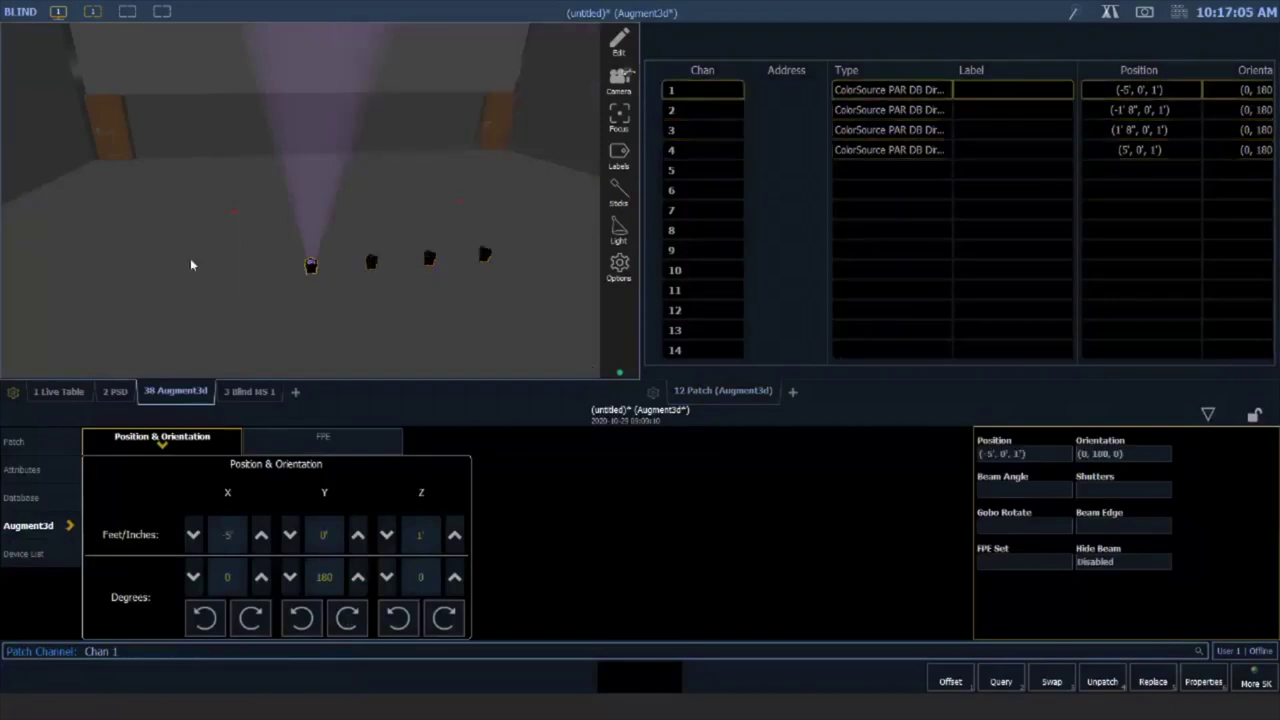
pyautogui.click(110, 130)
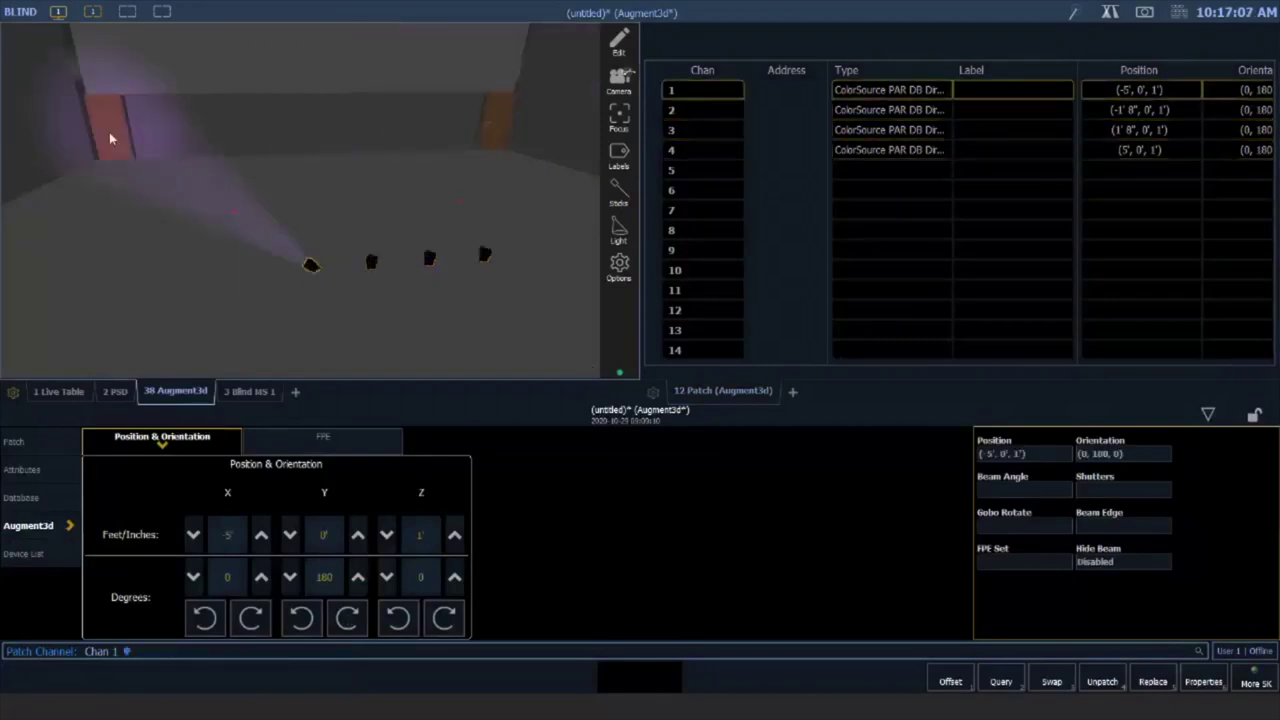
pyautogui.moveTo(204, 168); pyautogui.dragTo(190, 231, button='middle')
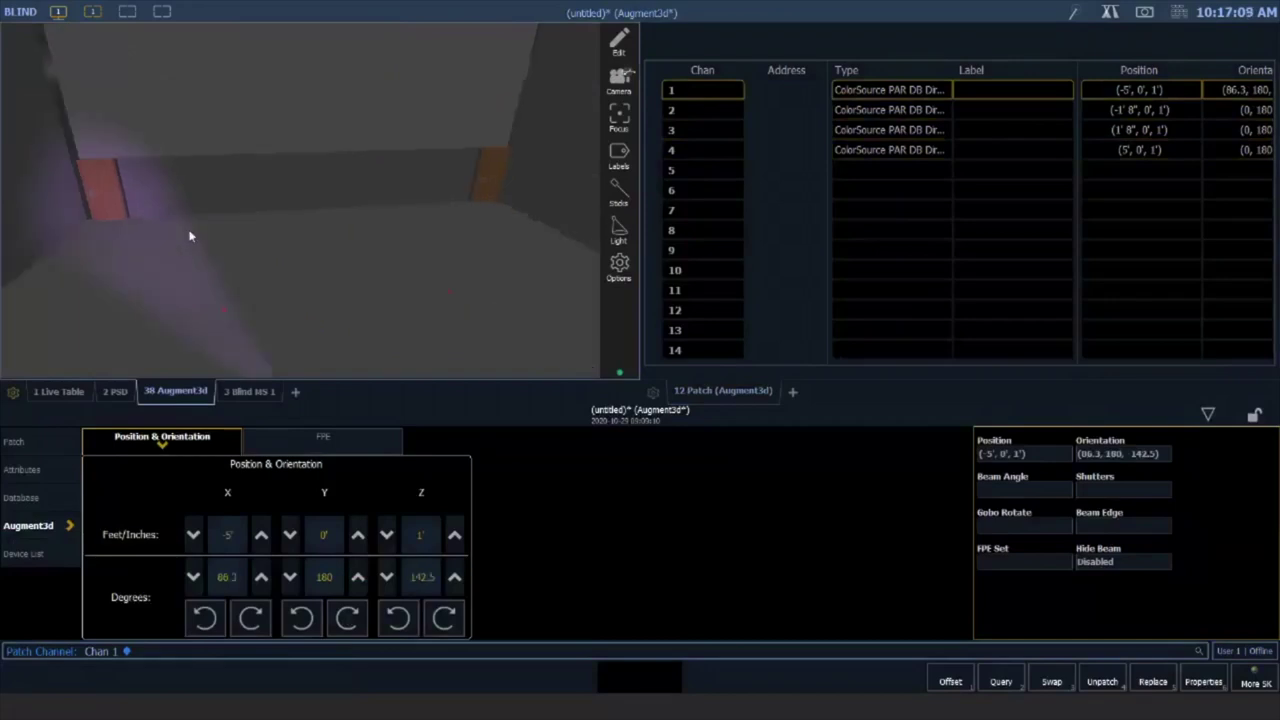
pyautogui.press('pageup')
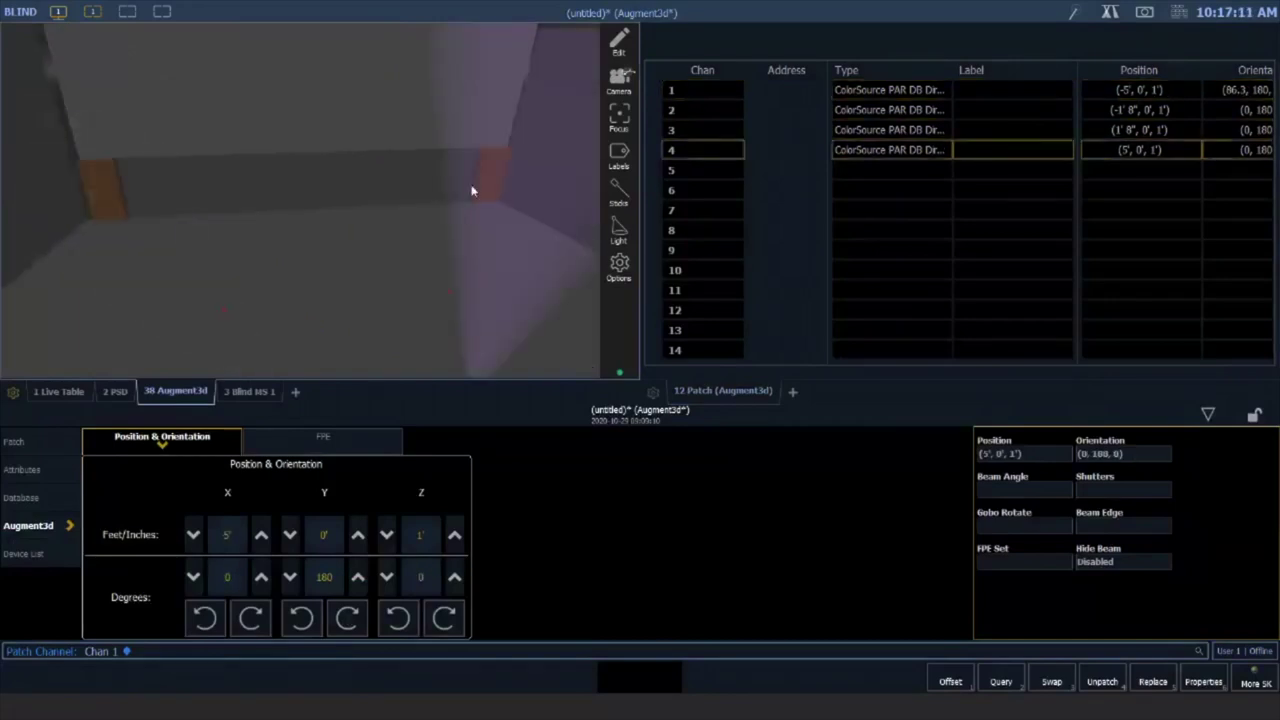
pyautogui.click(490, 184)
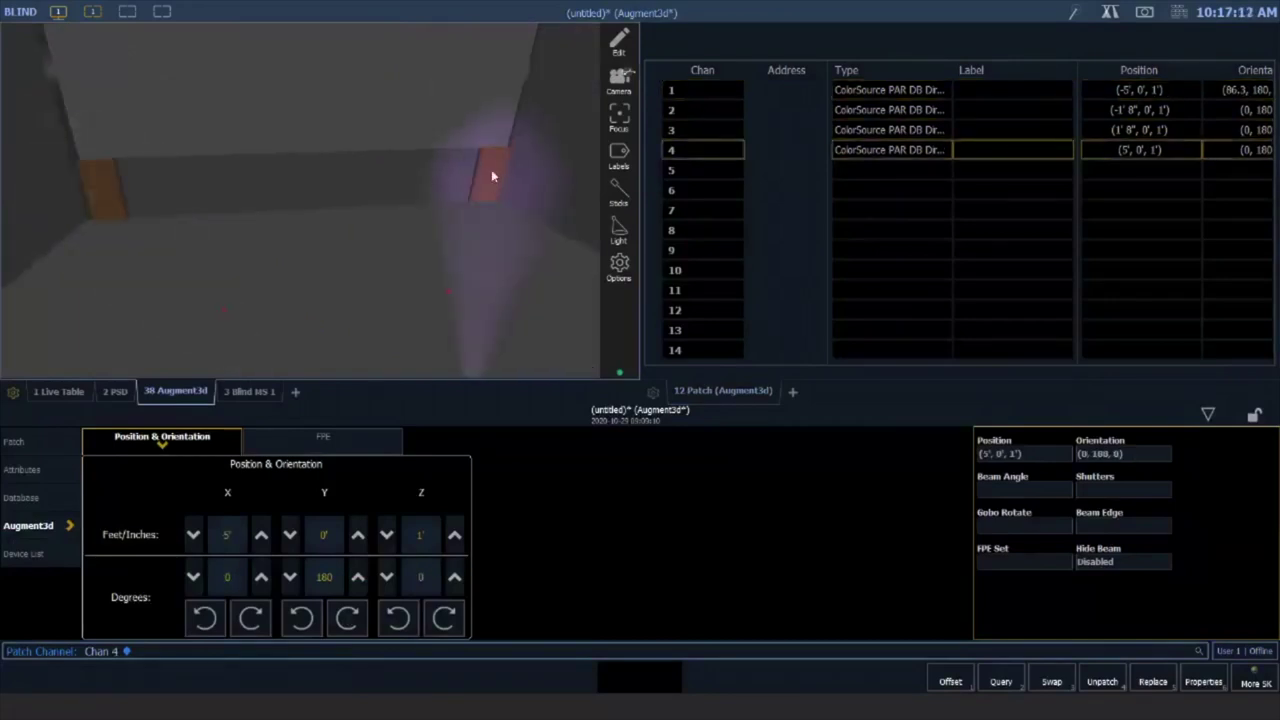
# Aim channel 2 at the upper left corner of the upstage wall, above the left door
pyautogui.write('2')
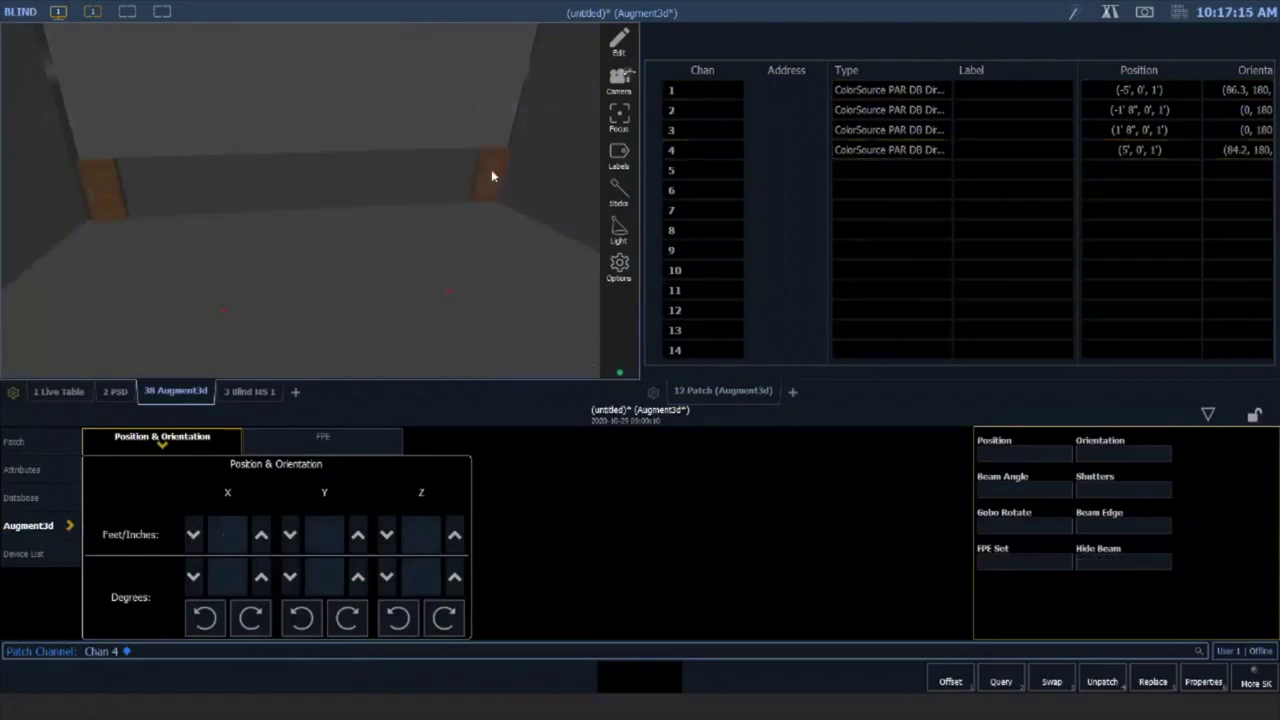
pyautogui.press('Return')
pyautogui.moveTo(197, 143); pyautogui.dragTo(286, 187, button='right')
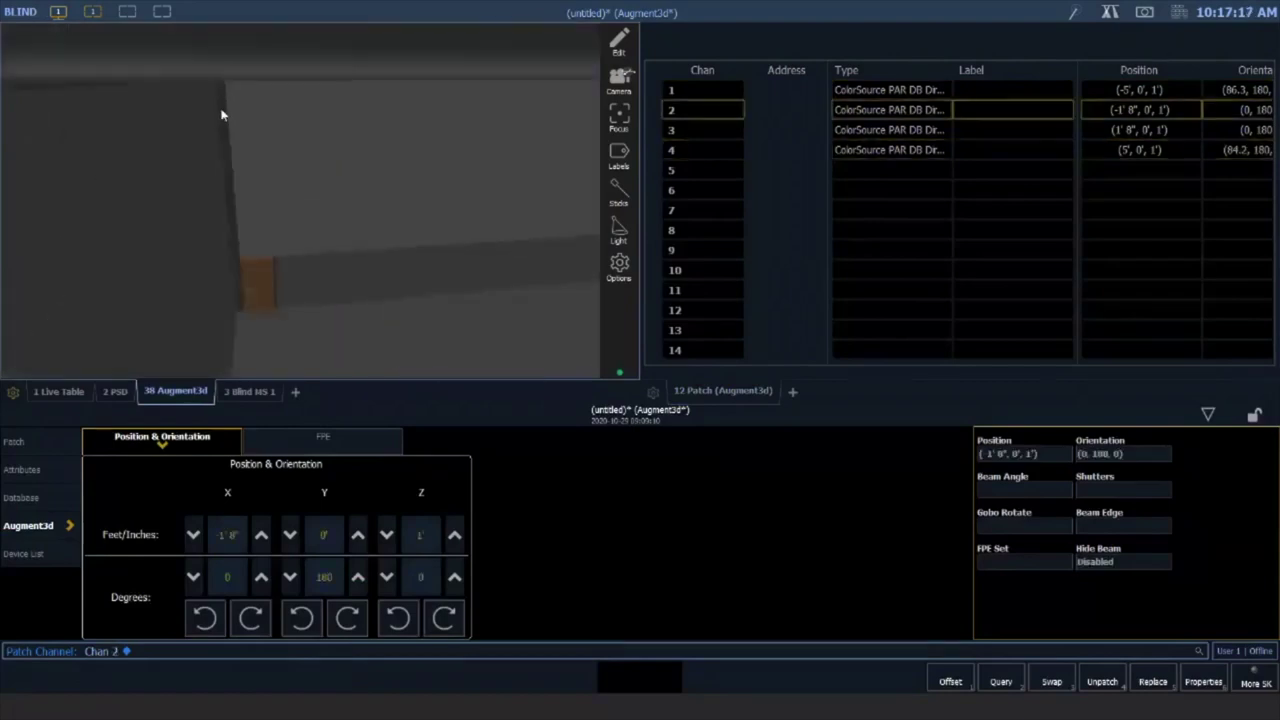
pyautogui.moveTo(340, 266); pyautogui.dragTo(231, 177)
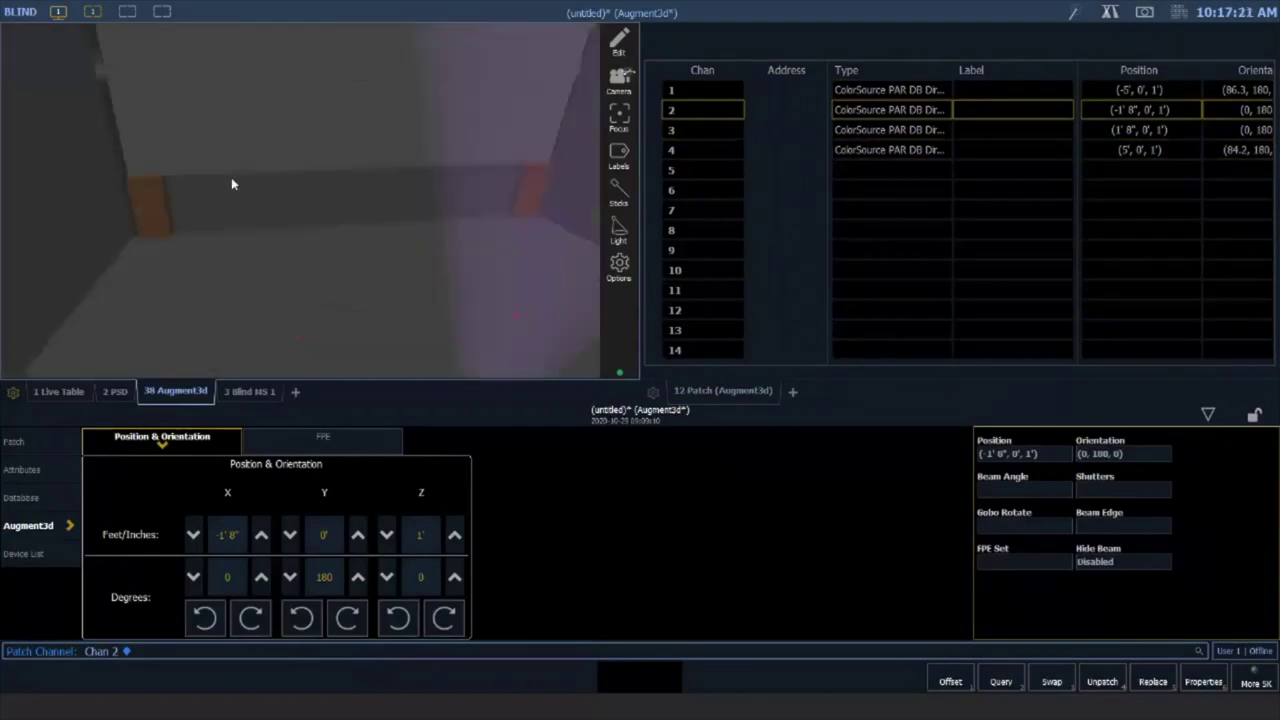
pyautogui.click(170, 117)
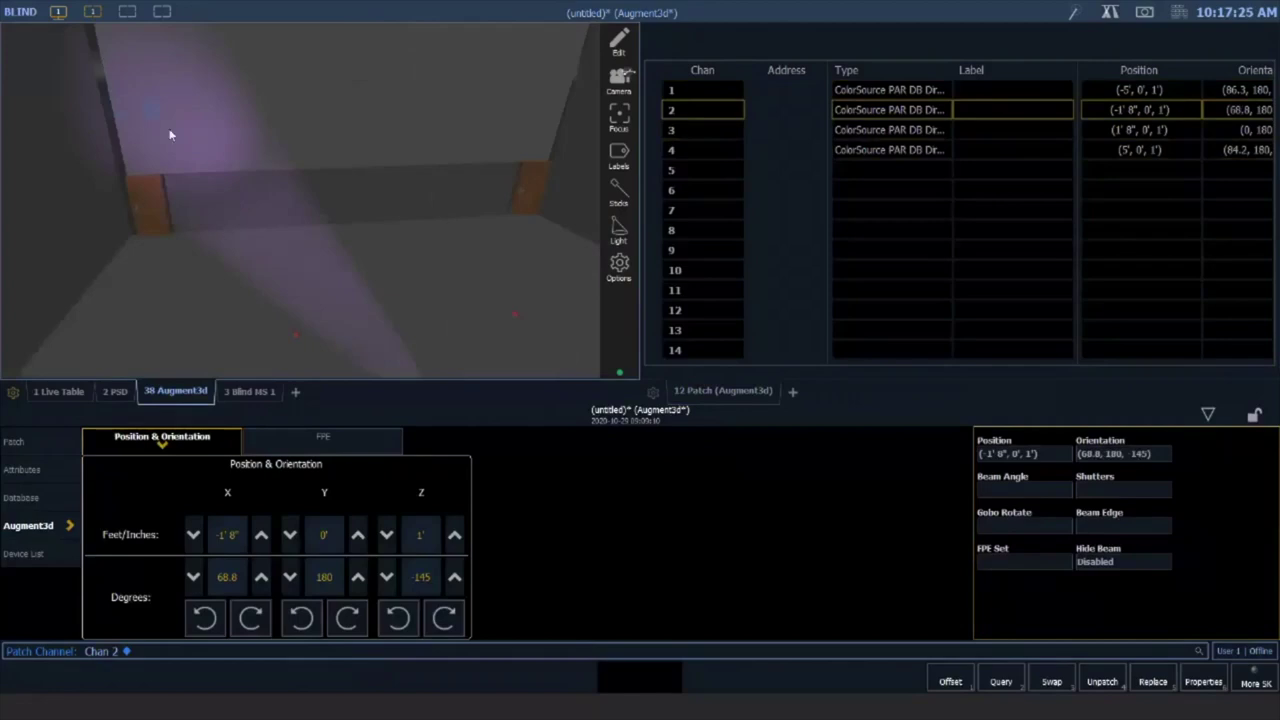
pyautogui.moveTo(169, 129); pyautogui.dragTo(102, 51)
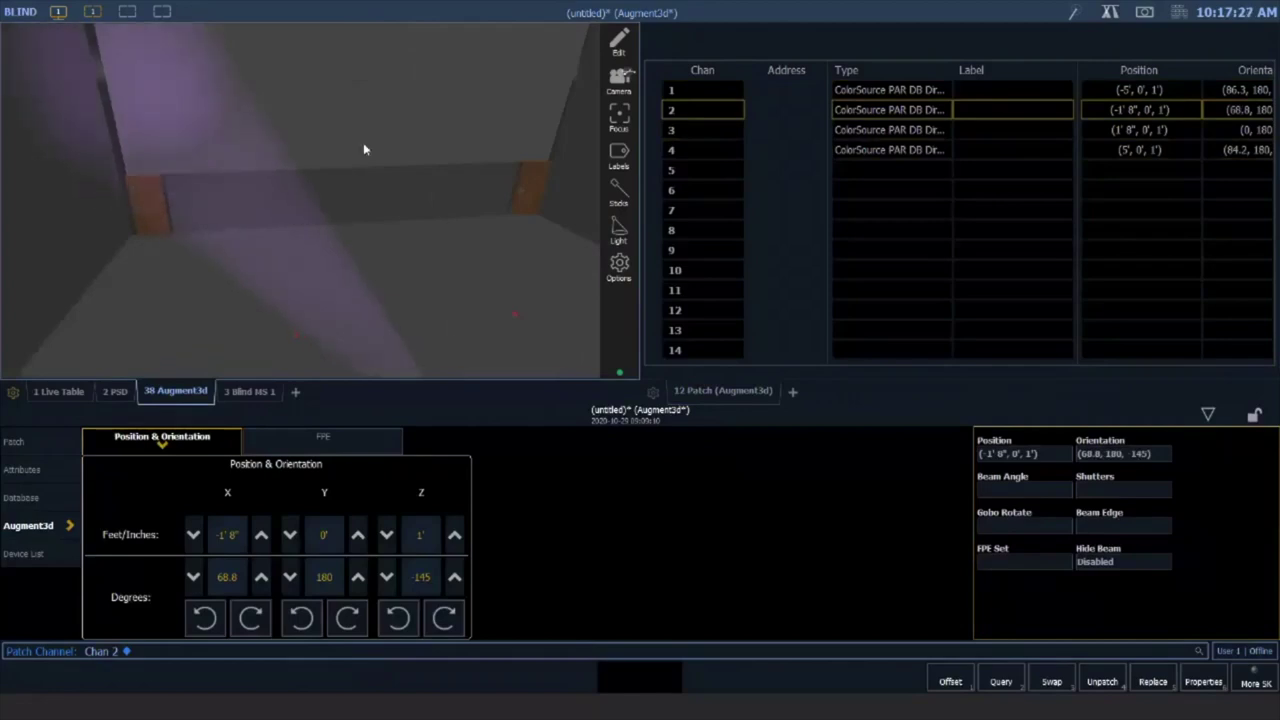
# Aim channel 3 at the upper right corner of the upstage wall and select channels 1 through 4
pyautogui.press('pagedown')
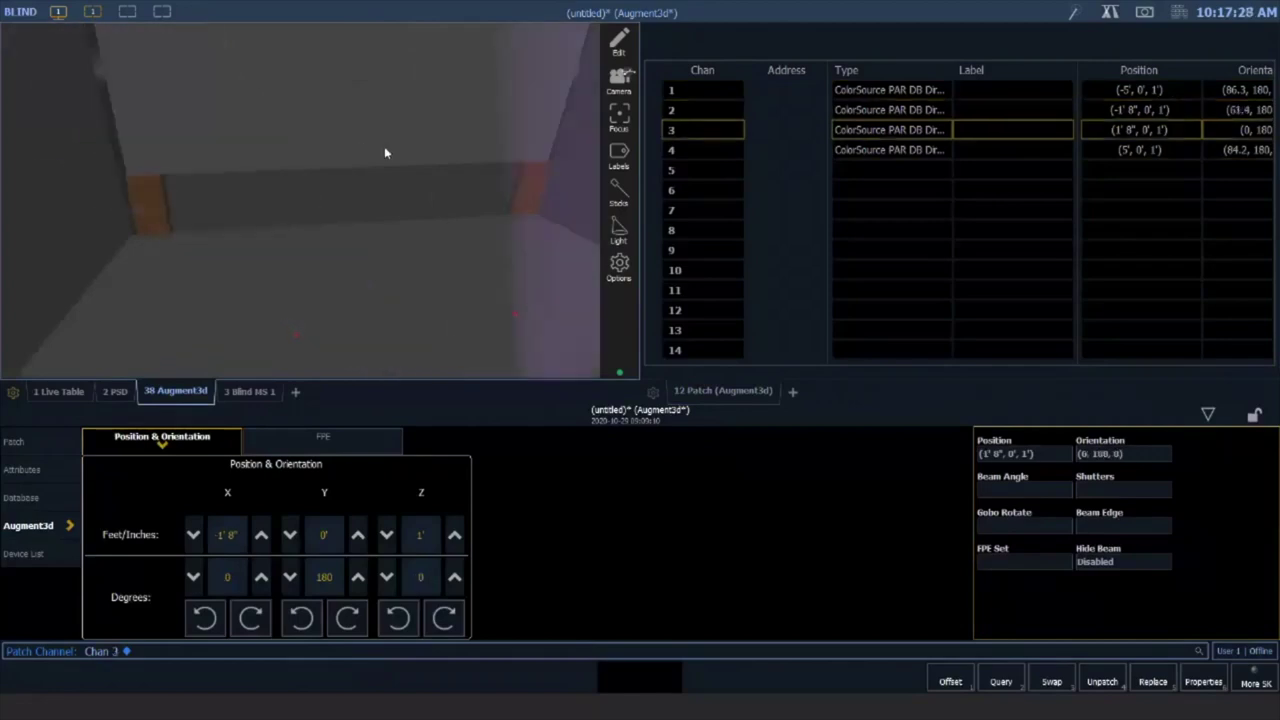
pyautogui.click(567, 65)
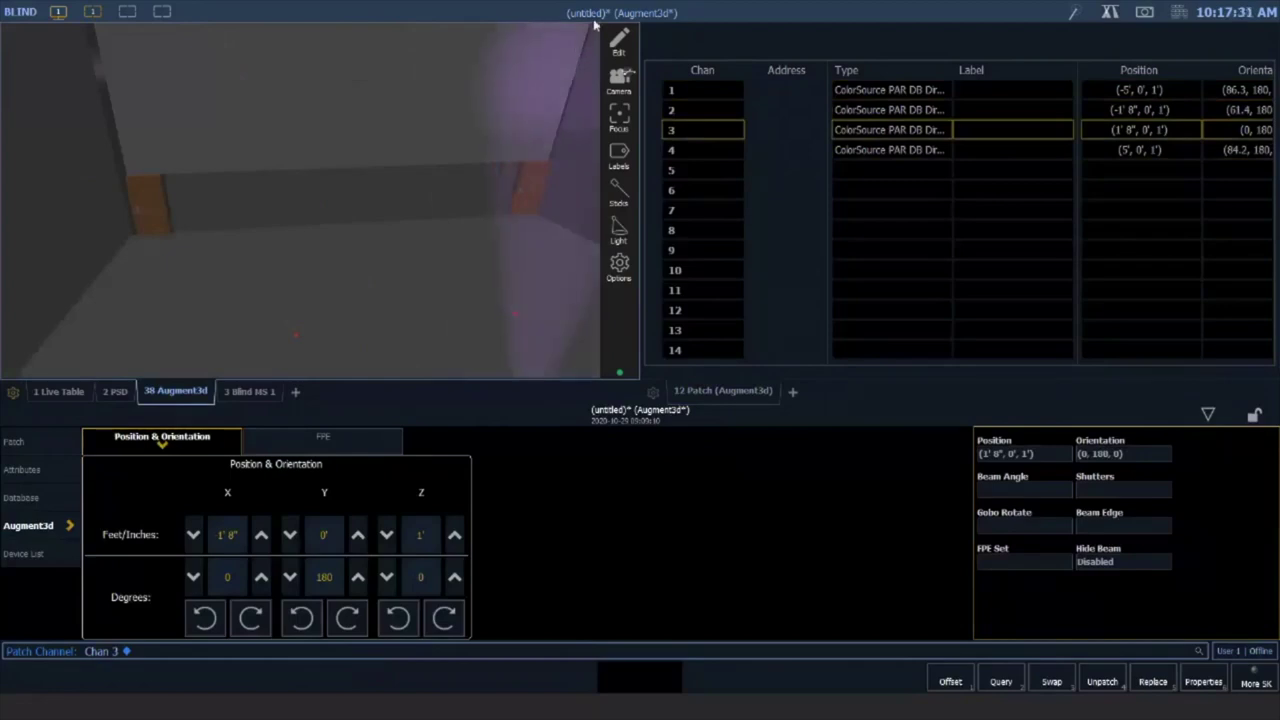
pyautogui.moveTo(529, 194); pyautogui.dragTo(380, 251)
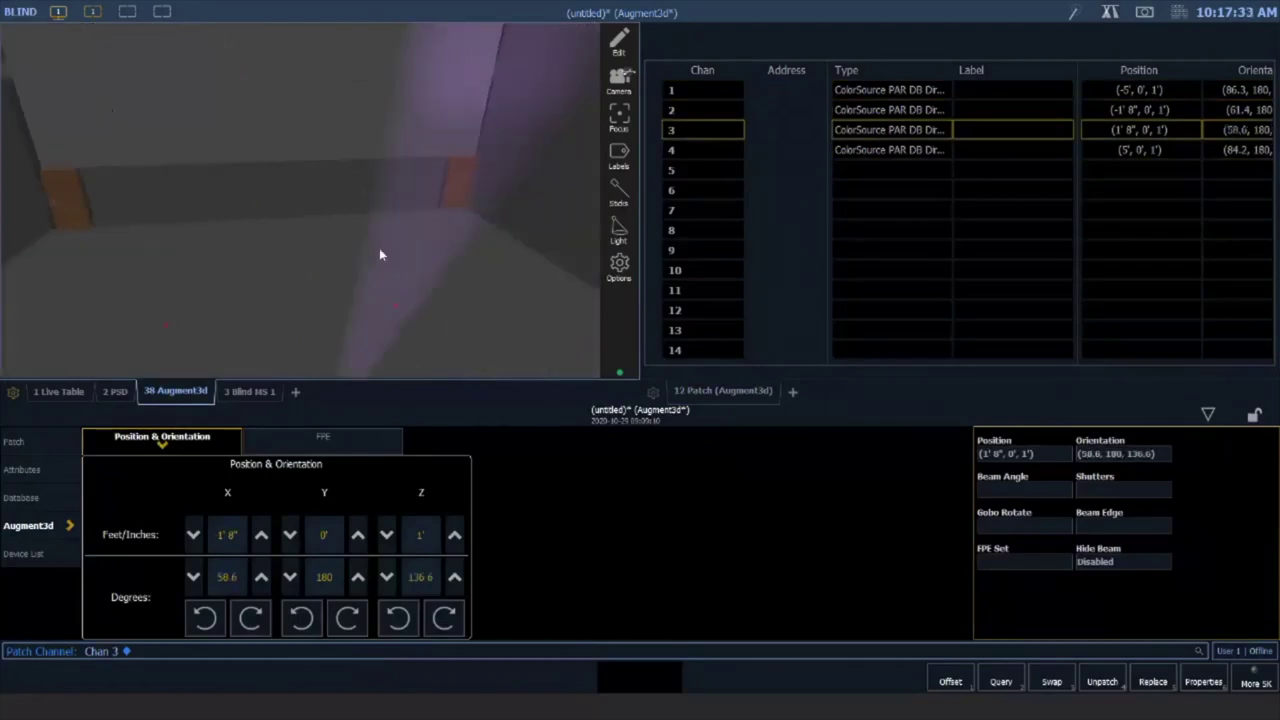
pyautogui.write('1t4')
pyautogui.press('Return')
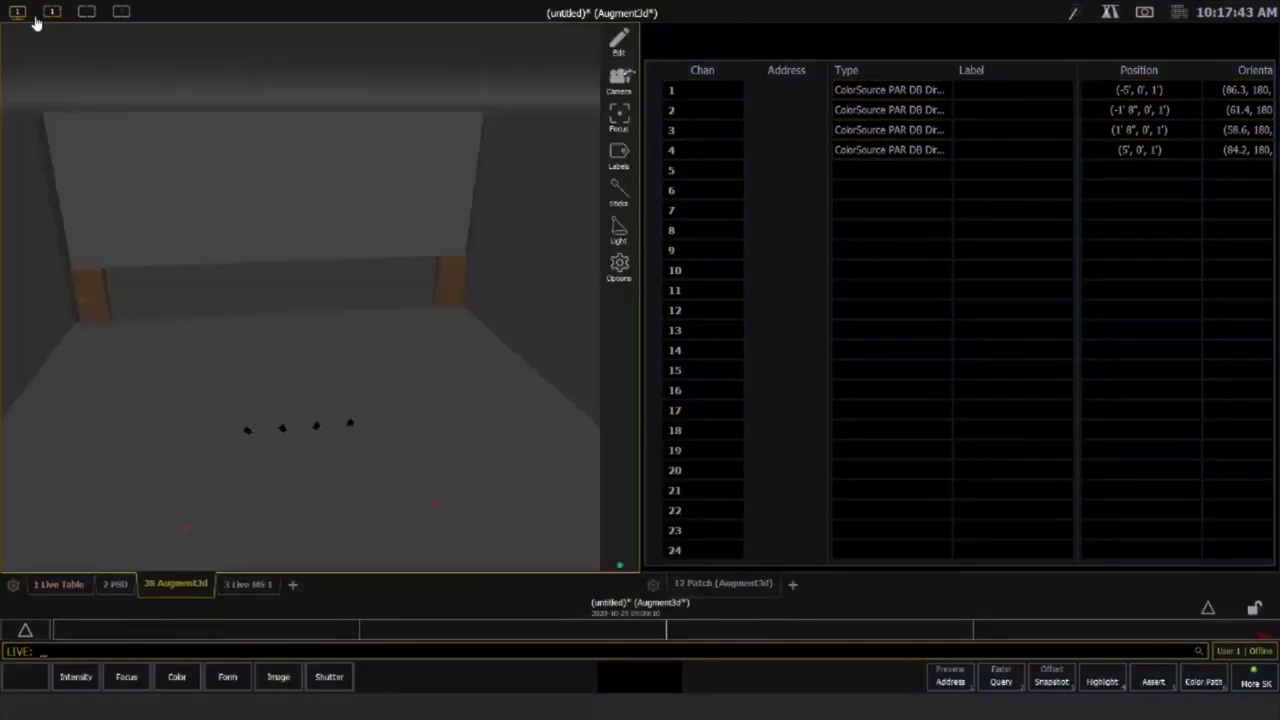
# Return the live workspace to a single frame and bring channels 1 through 4 to full
pyautogui.click(20, 13)
pyautogui.click(32, 57)
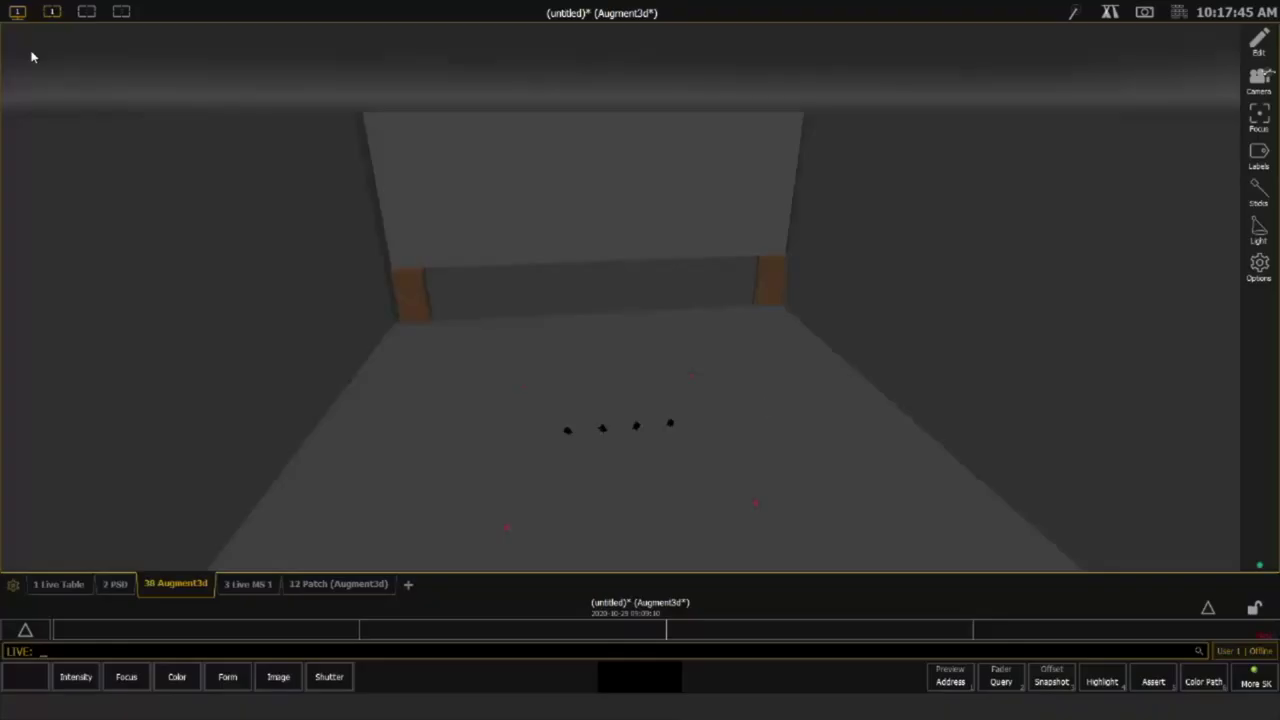
pyautogui.write('Chan 1 Thru 4')
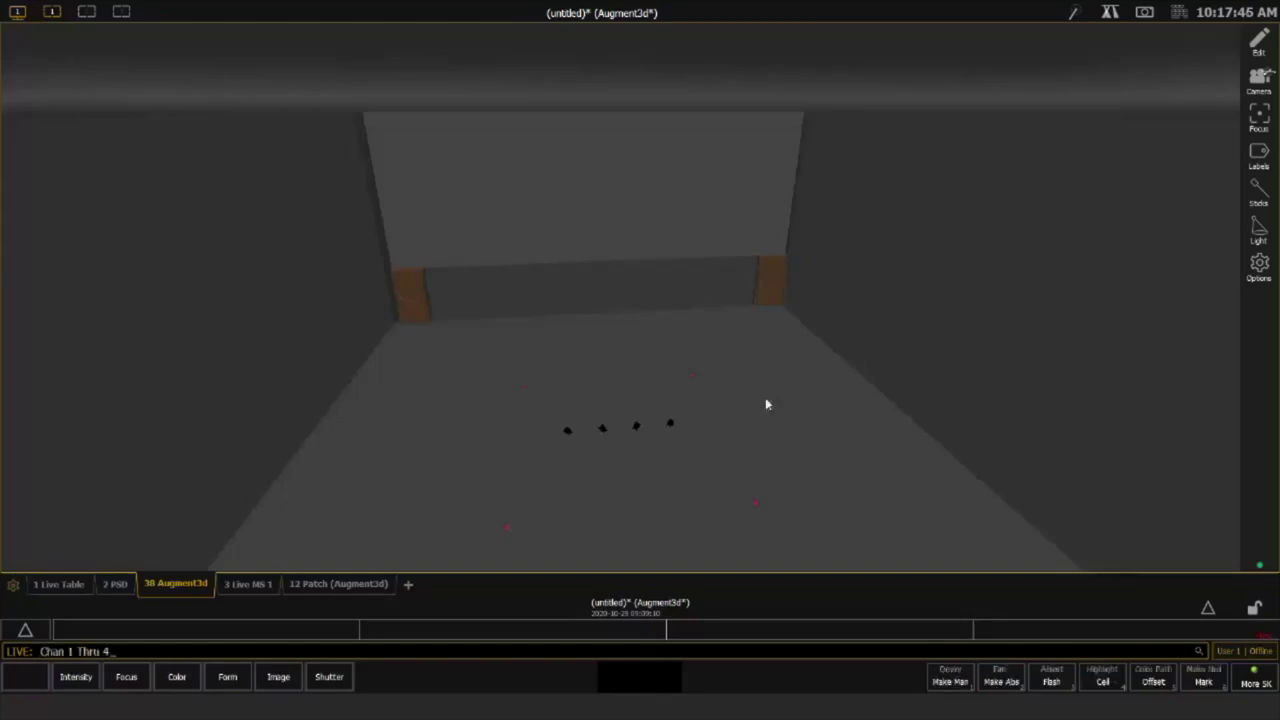
pyautogui.write(' @ Full')
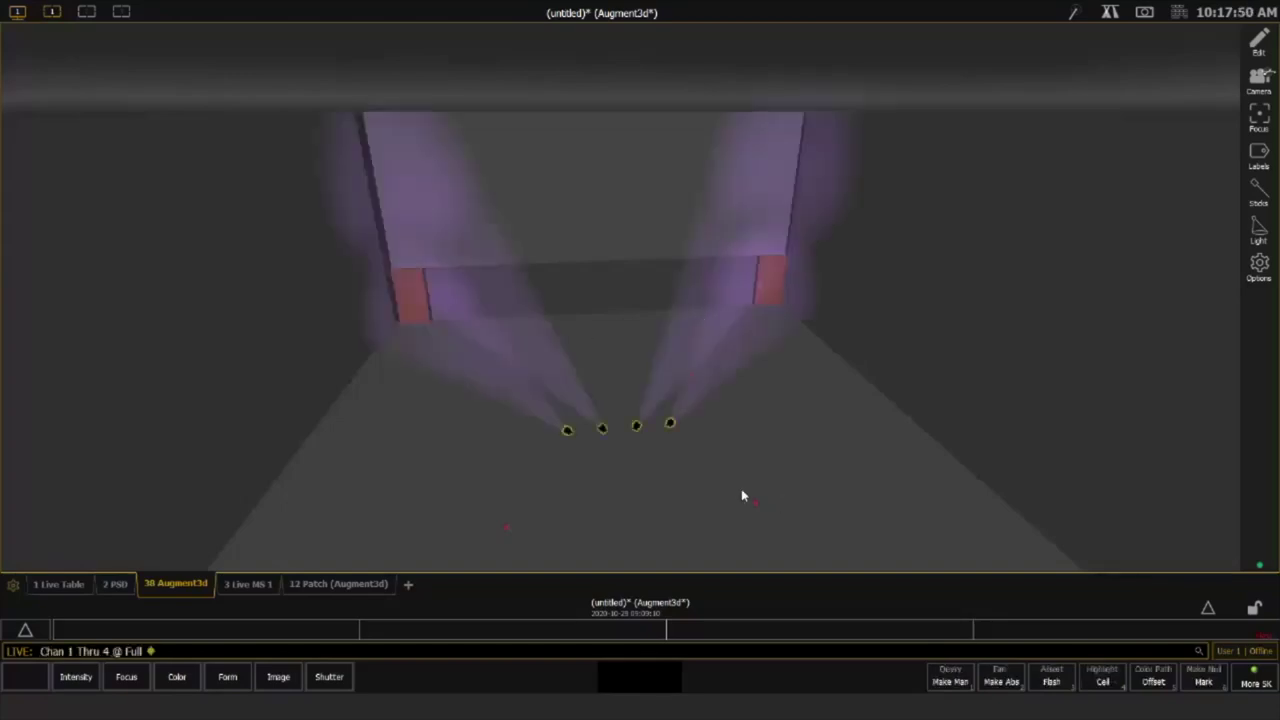
# Open the model for editing and add the stock Ceiling to the room
pyautogui.moveTo(741, 491); pyautogui.dragTo(588, 458, button='middle')
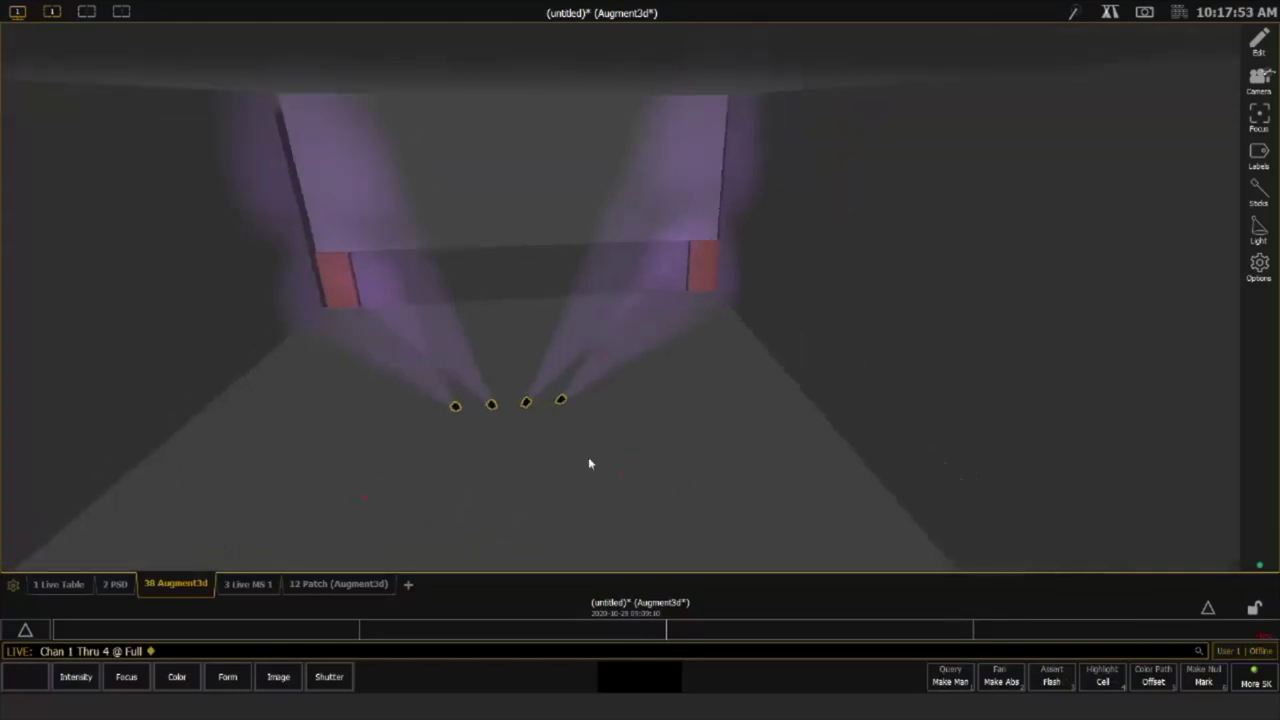
pyautogui.scroll(-5, 521, 416)
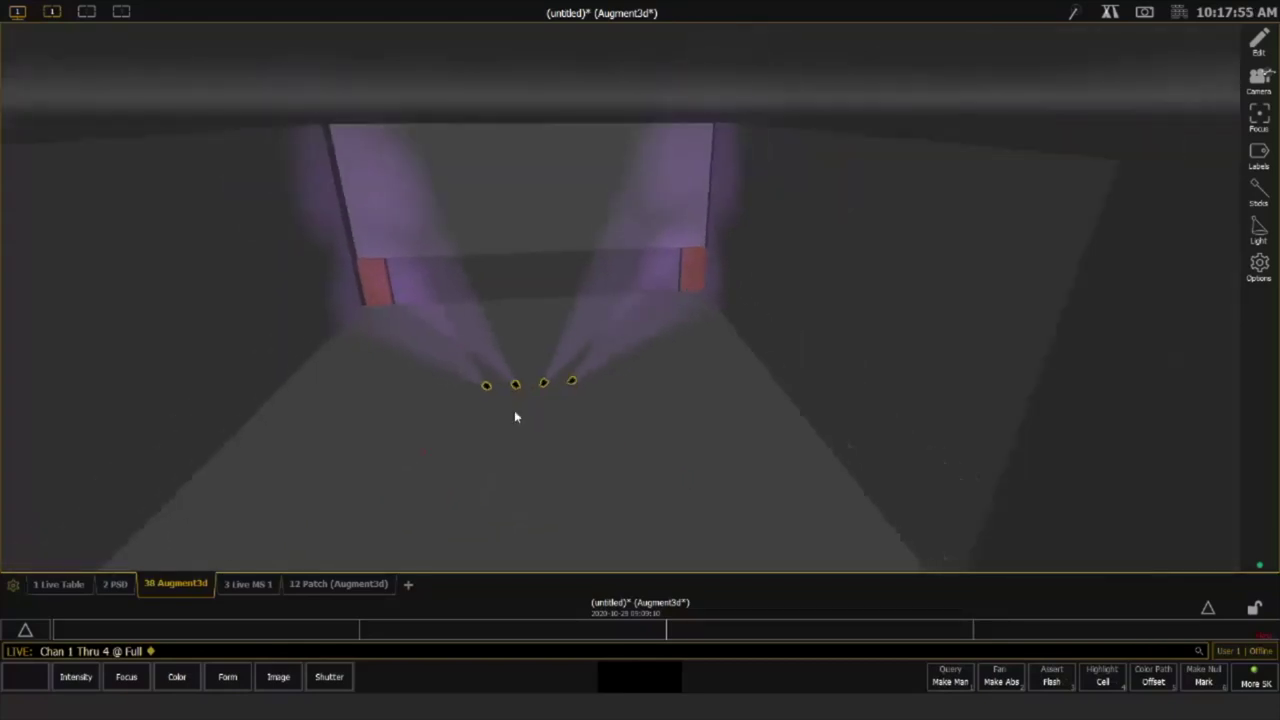
pyautogui.scroll(4, 497, 353)
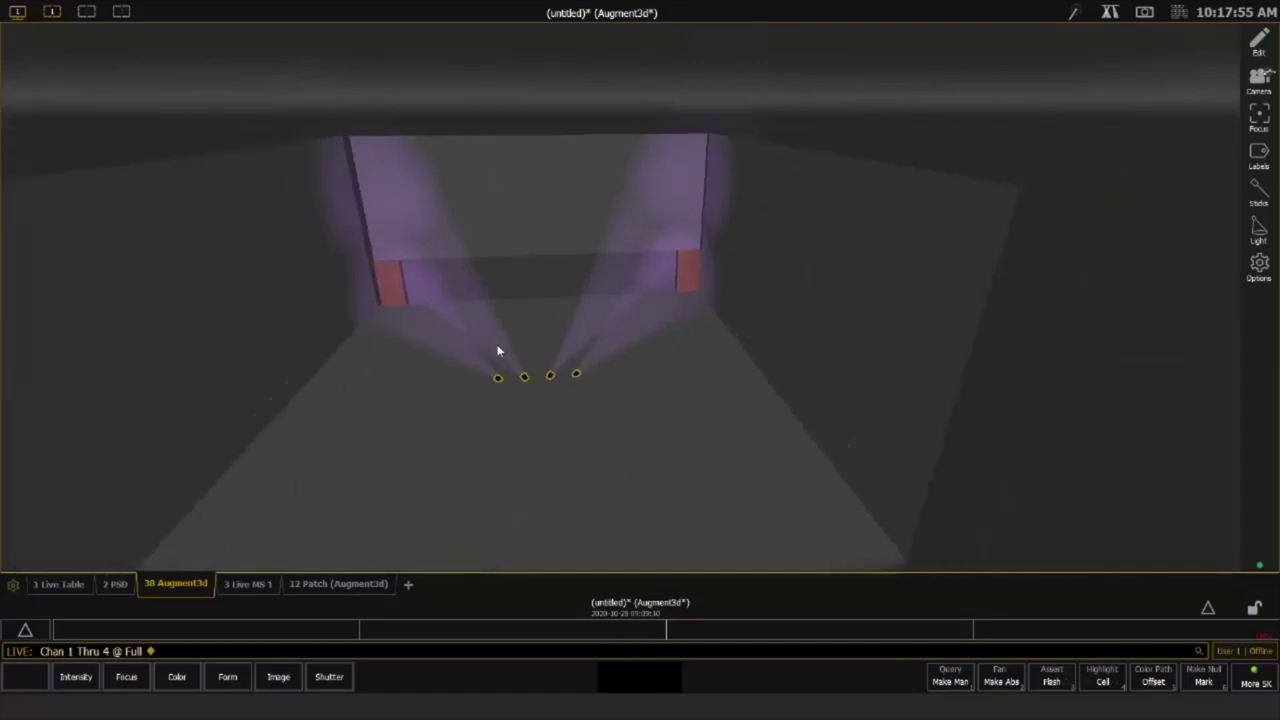
pyautogui.click(1264, 42)
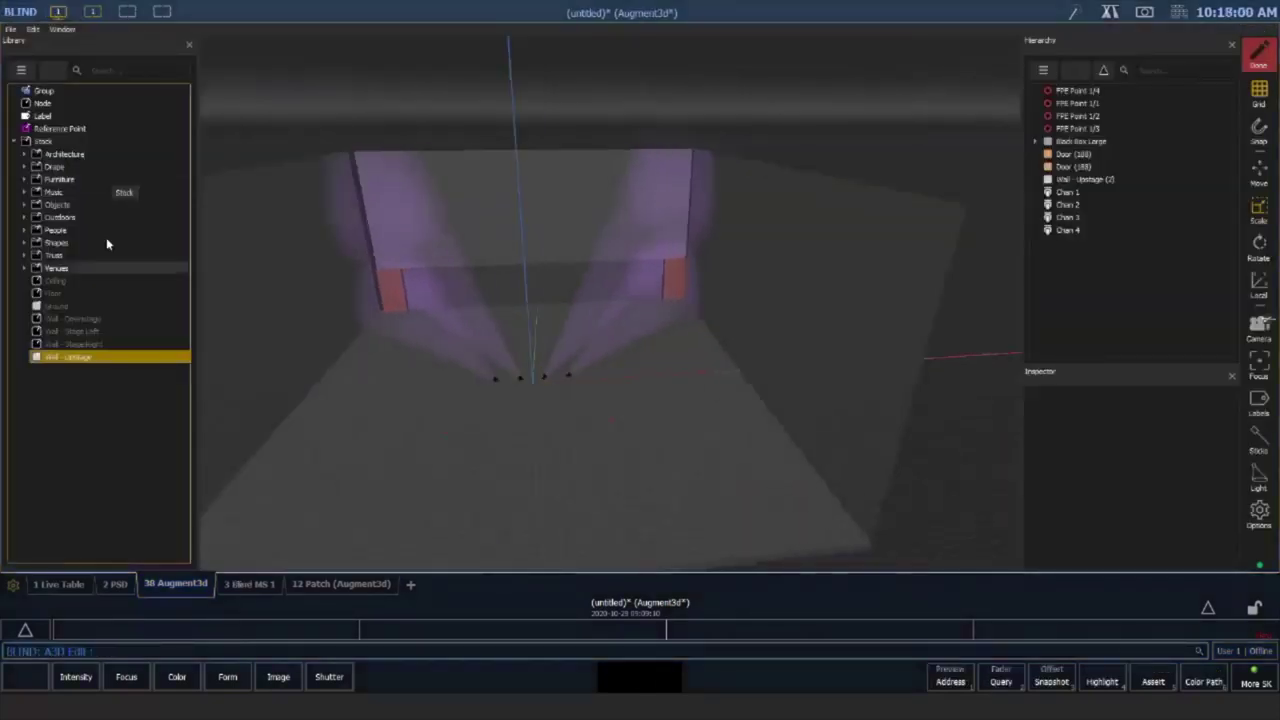
pyautogui.click(68, 284)
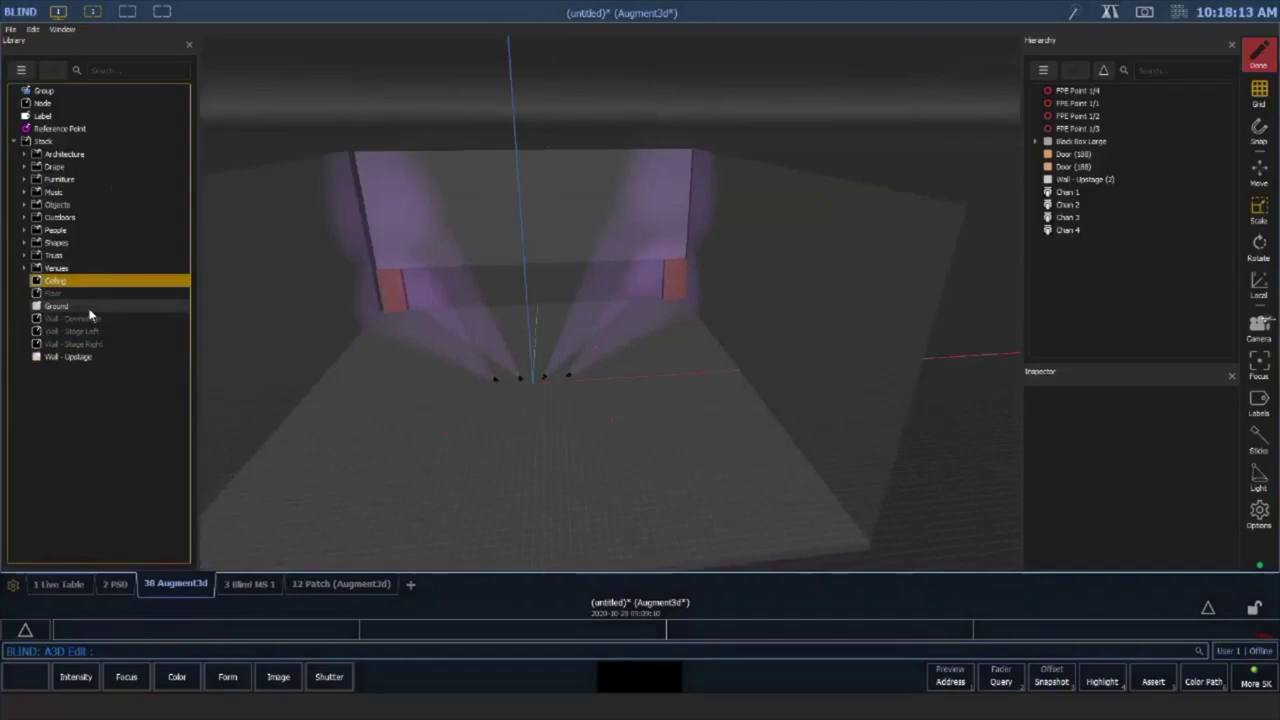
pyautogui.moveTo(74, 286); pyautogui.dragTo(497, 357)
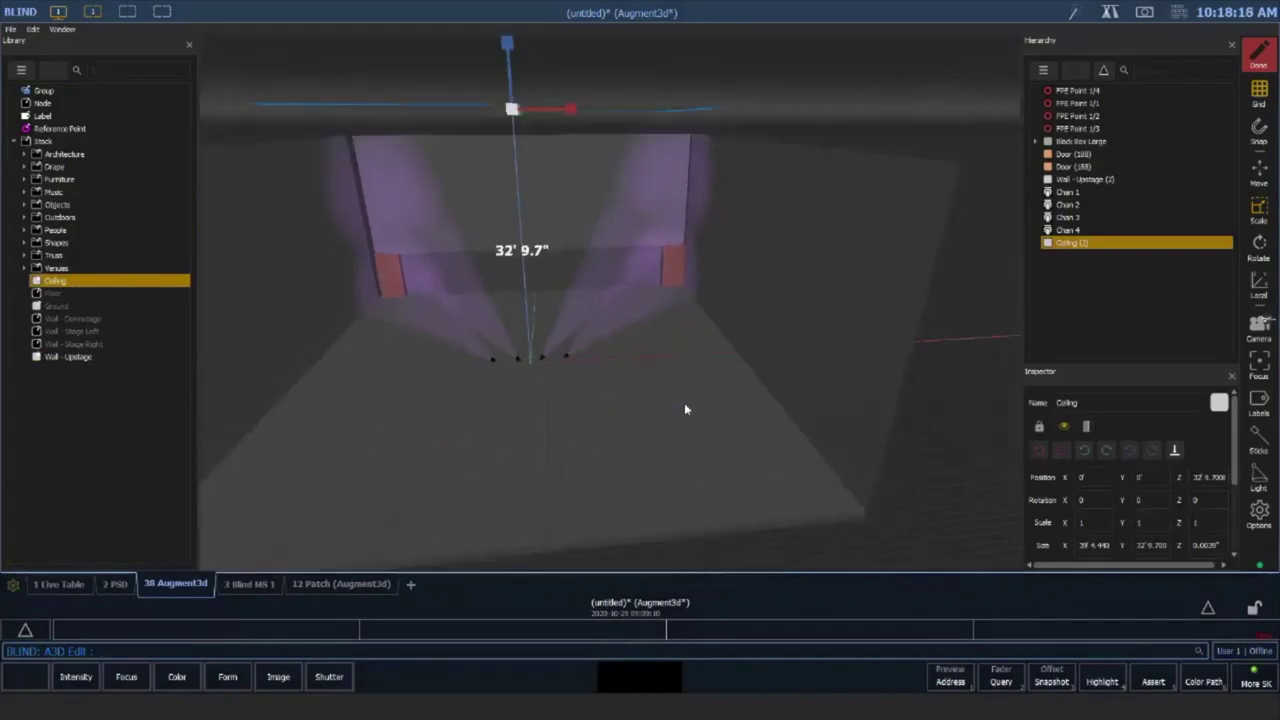
# Set the ceiling's size to 60' in X and 60' in Y
pyautogui.click(686, 402)
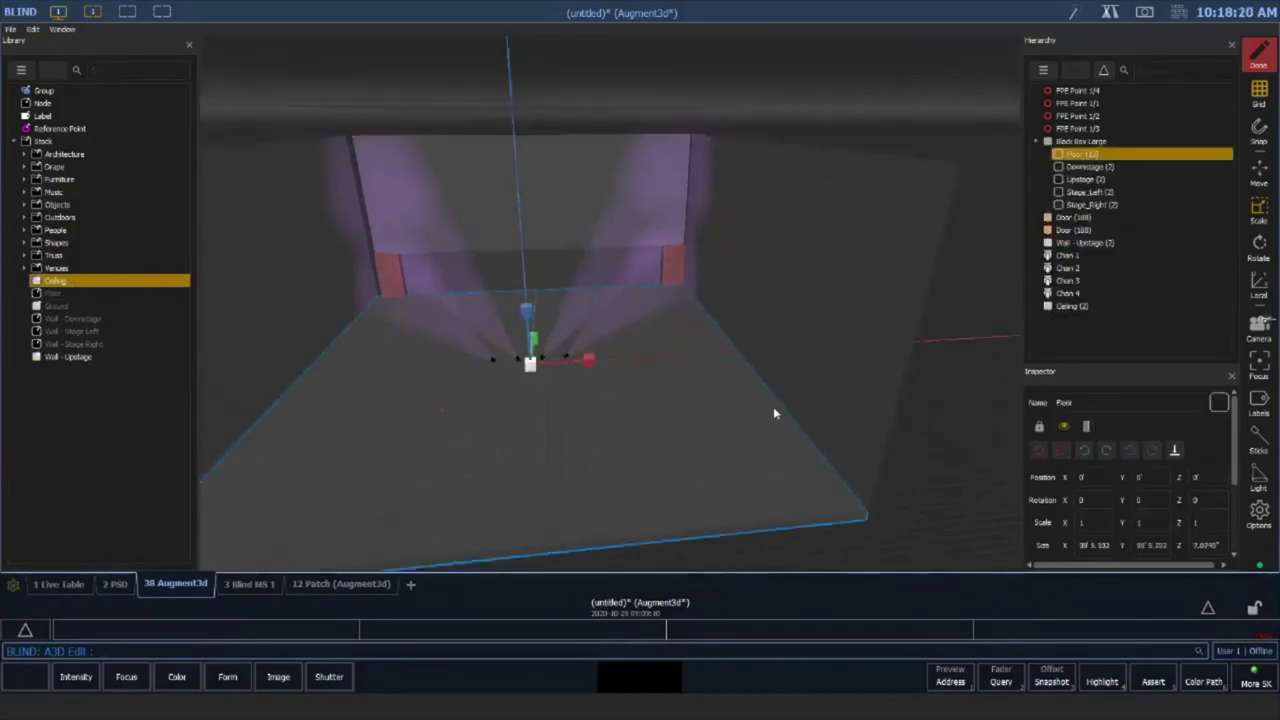
pyautogui.click(640, 110)
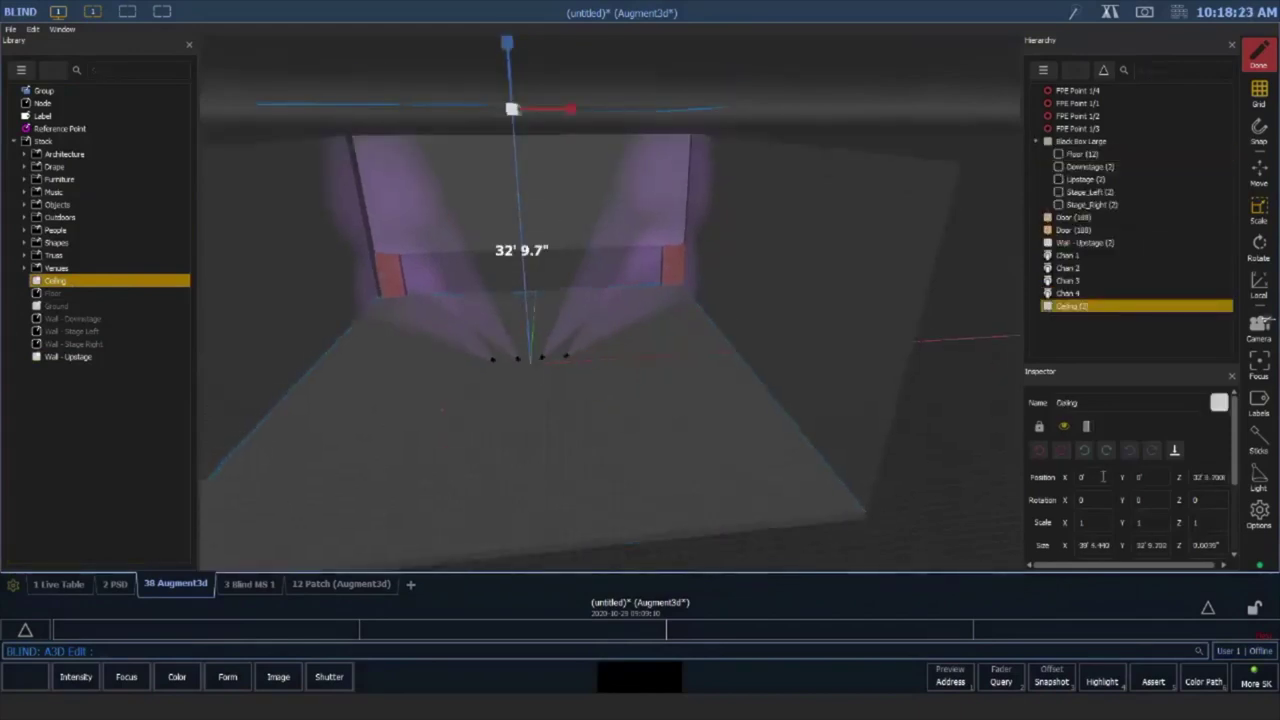
pyautogui.click(1081, 545)
pyautogui.doubleClick(1081, 545)
pyautogui.write('60')
pyautogui.doubleClick(1136, 545)
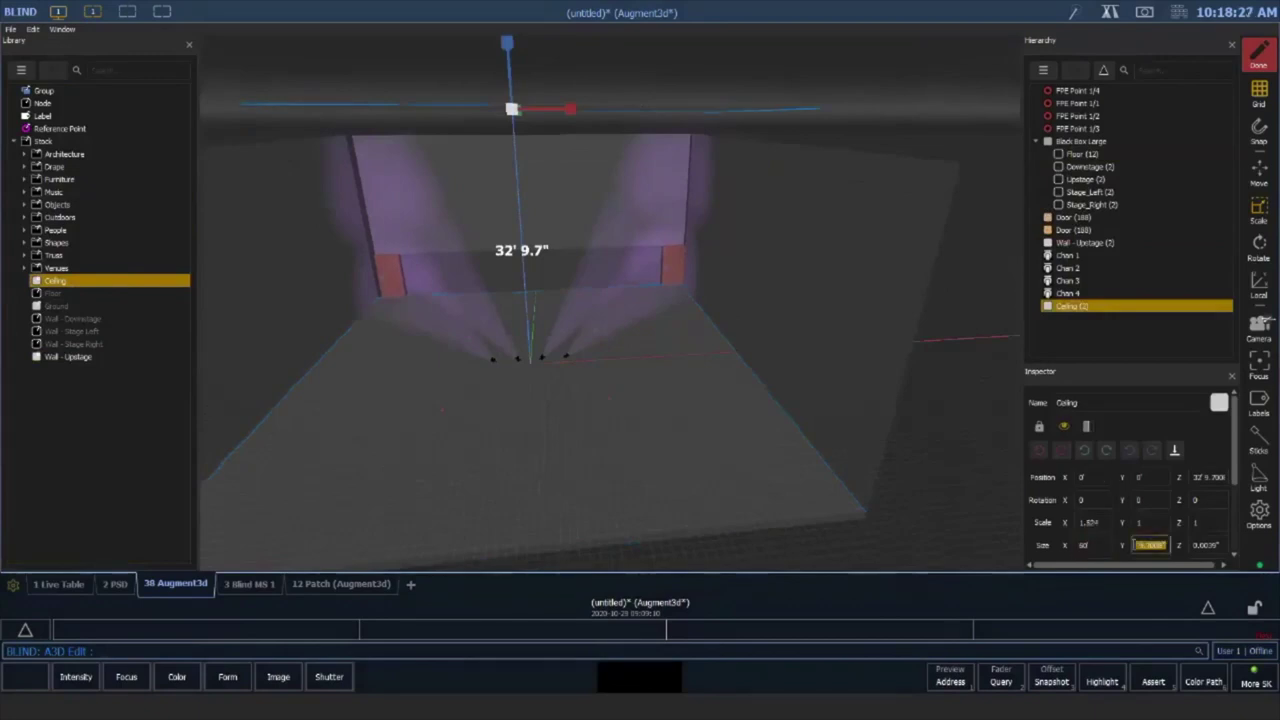
pyautogui.write('60')
pyautogui.press('Tab')
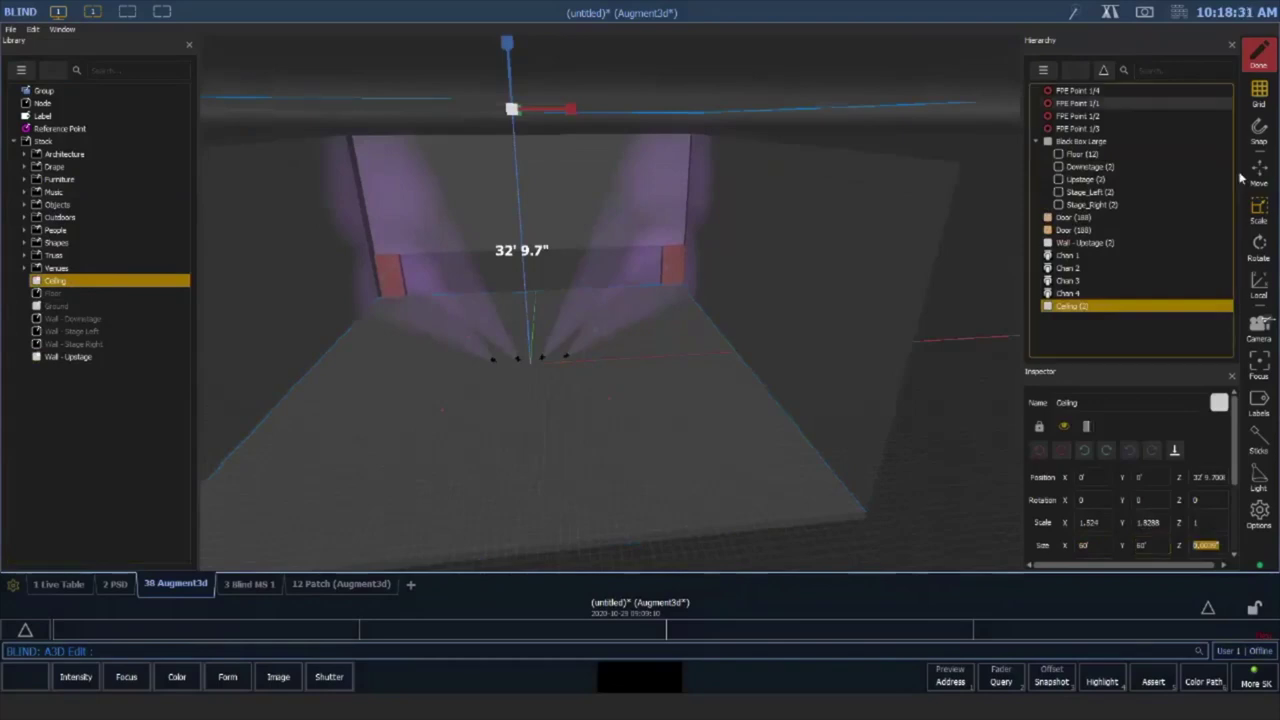
# Lower the ceiling onto the tops of the room walls, about 29' 1.5" high, and return to the live view
pyautogui.moveTo(507, 45); pyautogui.dragTo(502, 78)
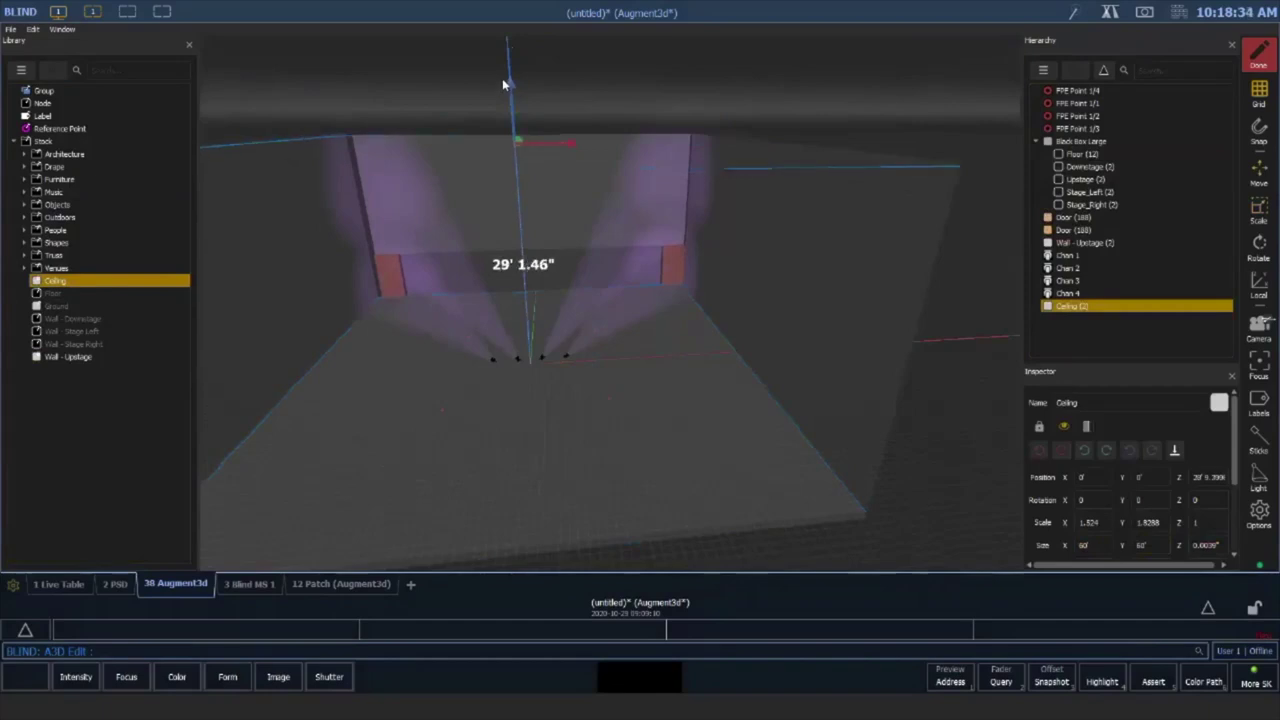
pyautogui.moveTo(484, 341); pyautogui.dragTo(472, 289)
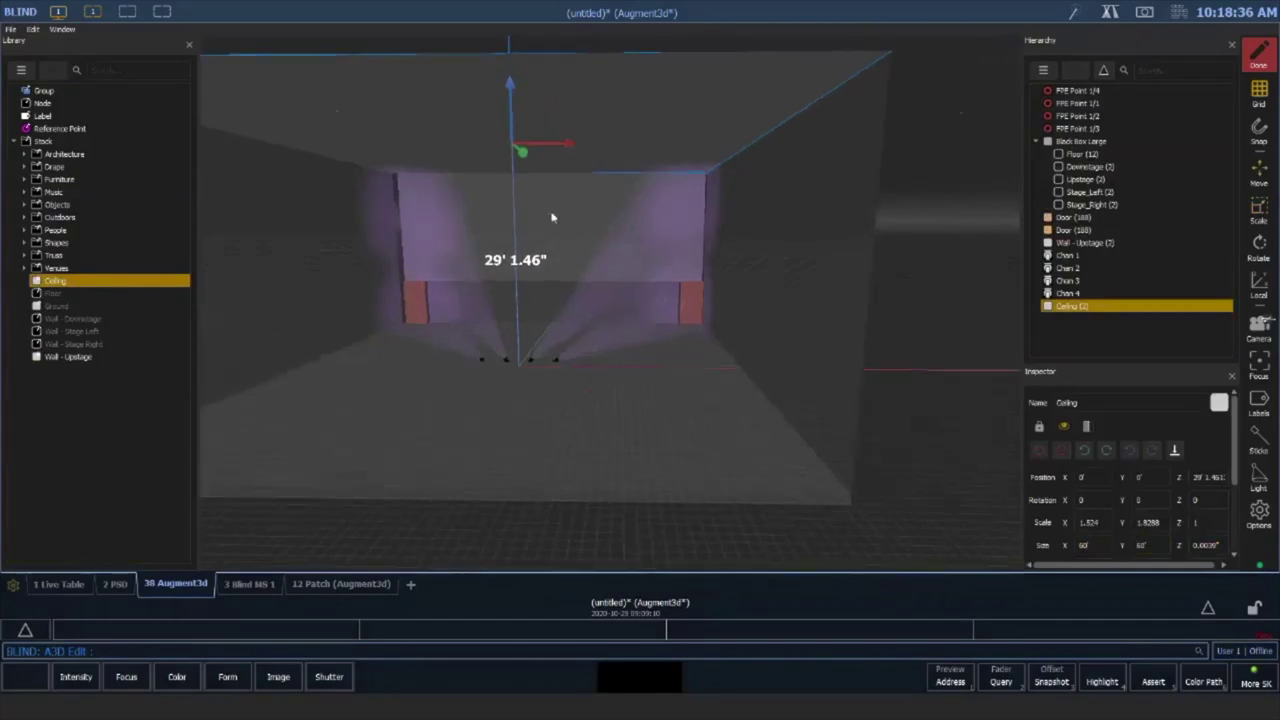
pyautogui.moveTo(546, 182); pyautogui.dragTo(577, 262)
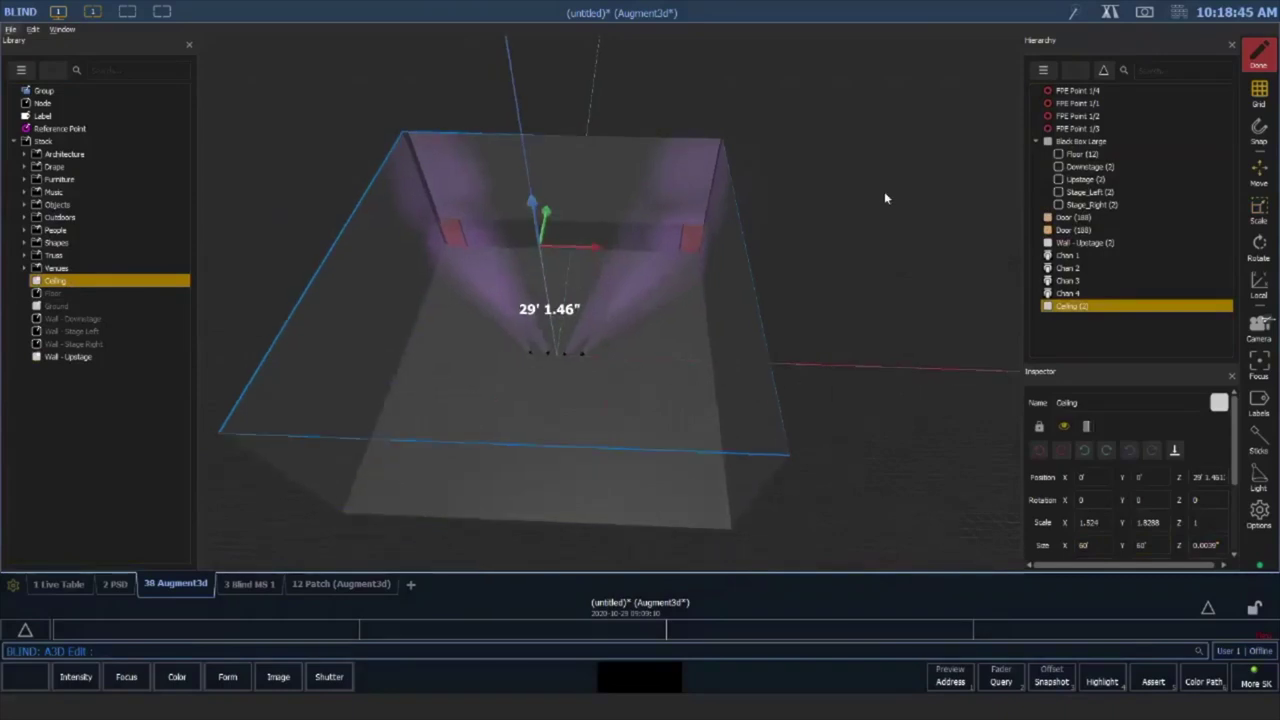
pyautogui.click(885, 194)
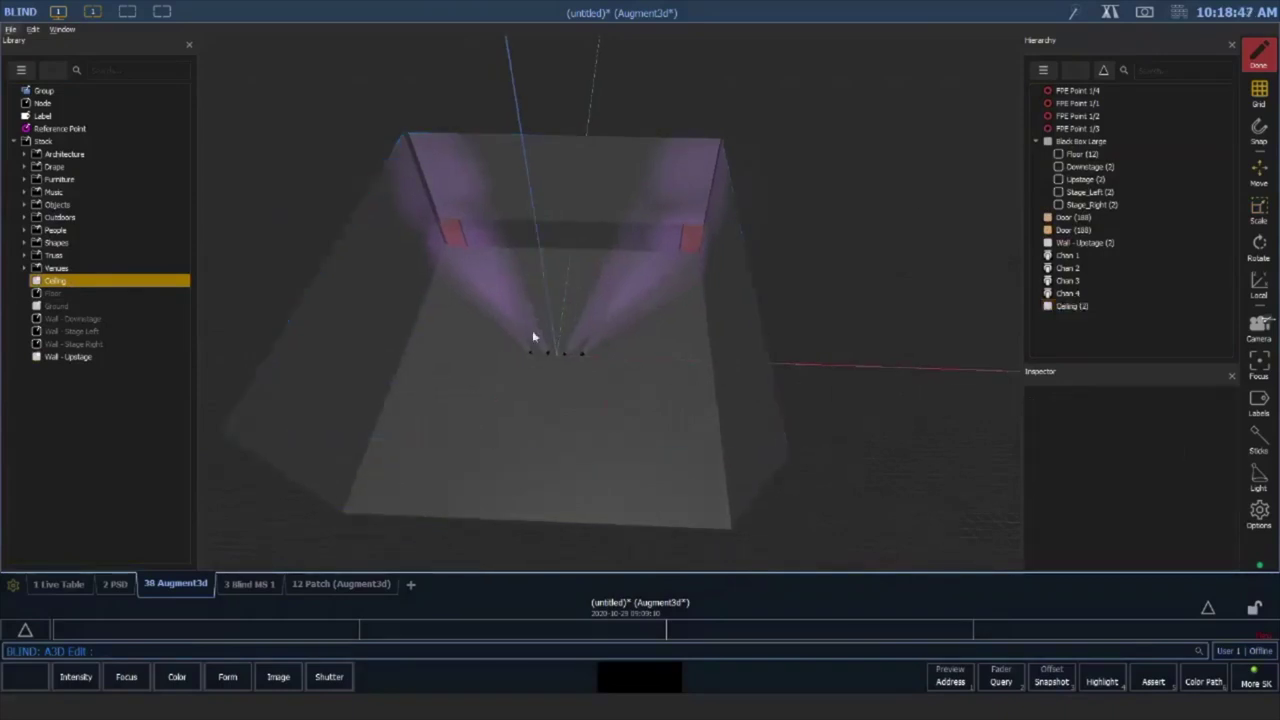
pyautogui.scroll(3, 534, 337)
pyautogui.scroll(-3, 563, 350)
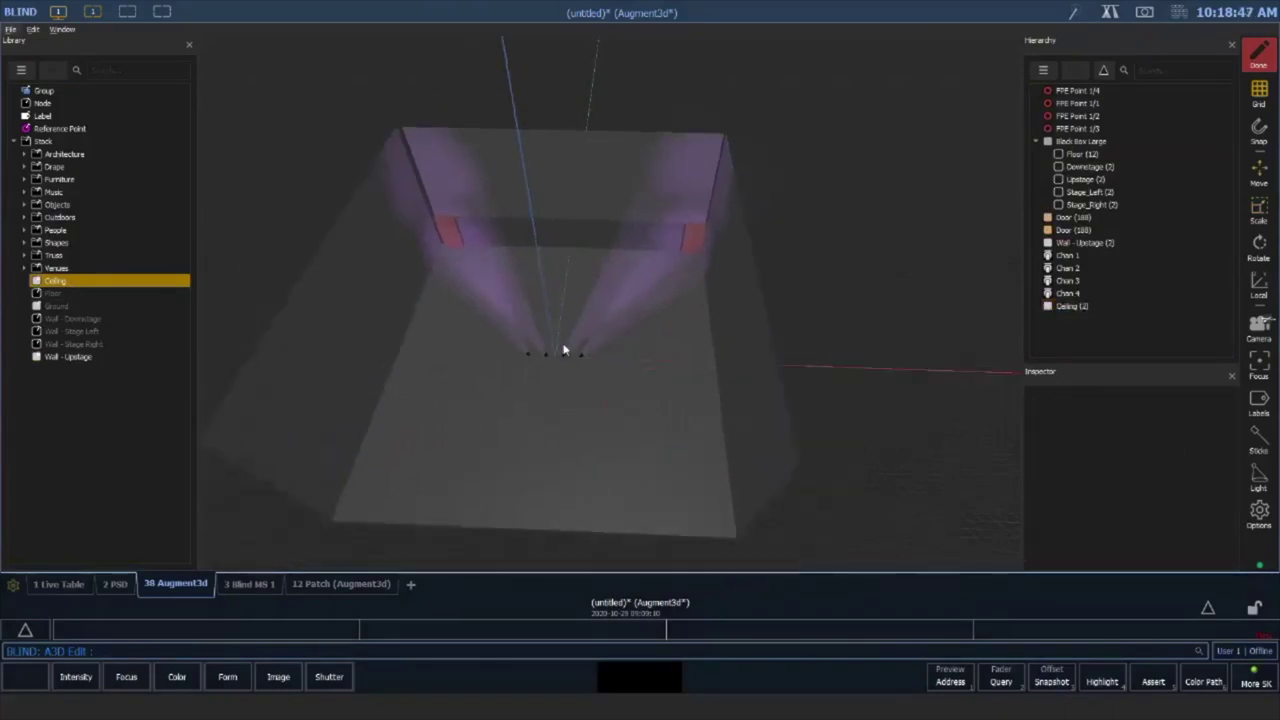
pyautogui.moveTo(563, 350); pyautogui.dragTo(598, 339)
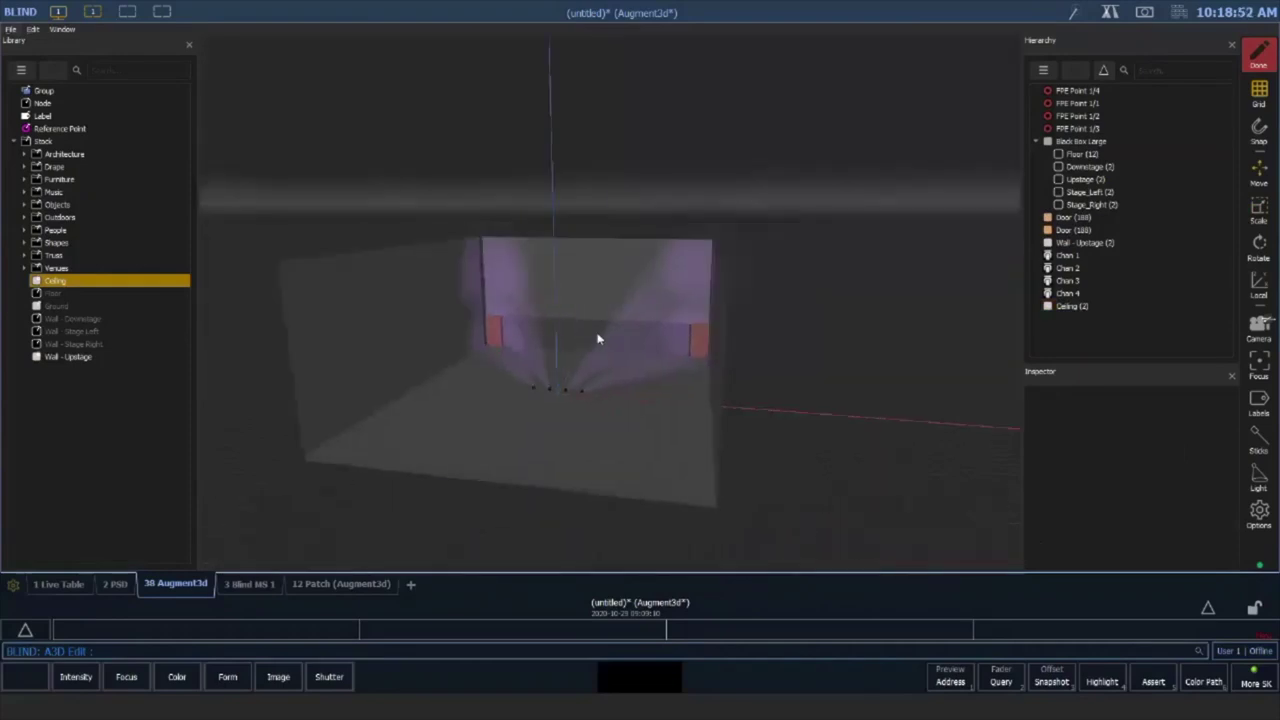
pyautogui.click(1174, 72)
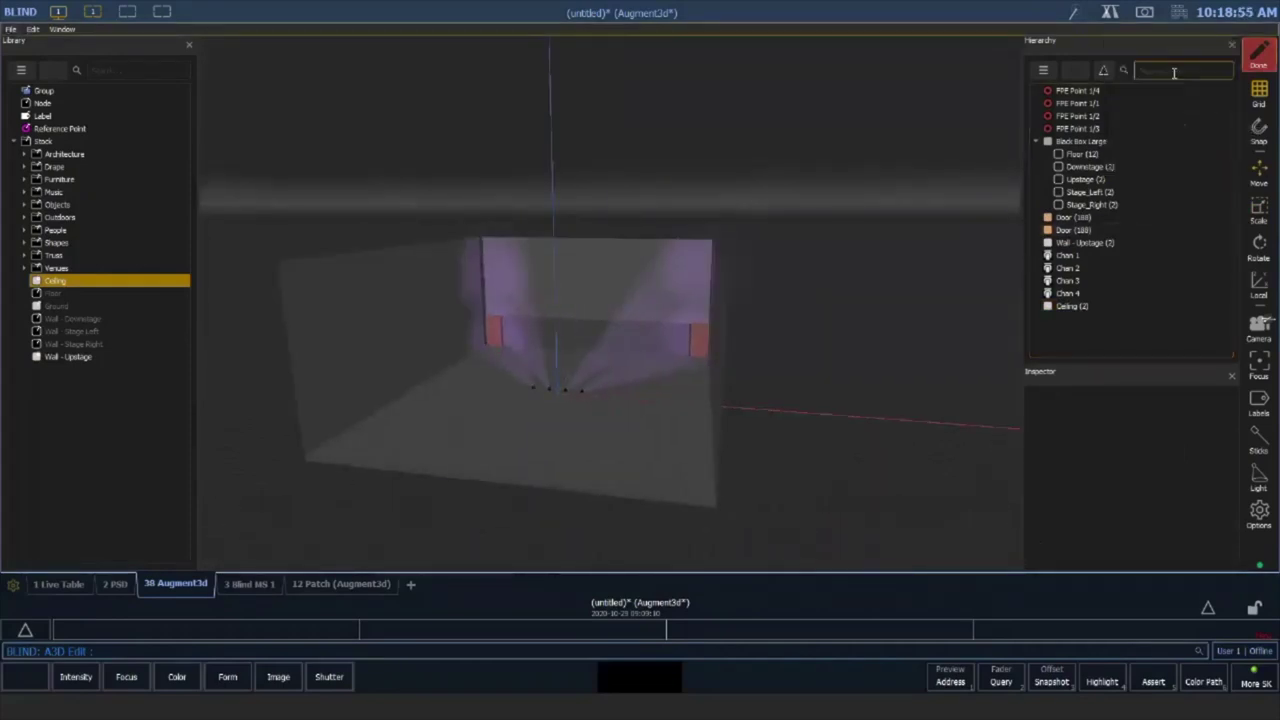
pyautogui.click(1258, 57)
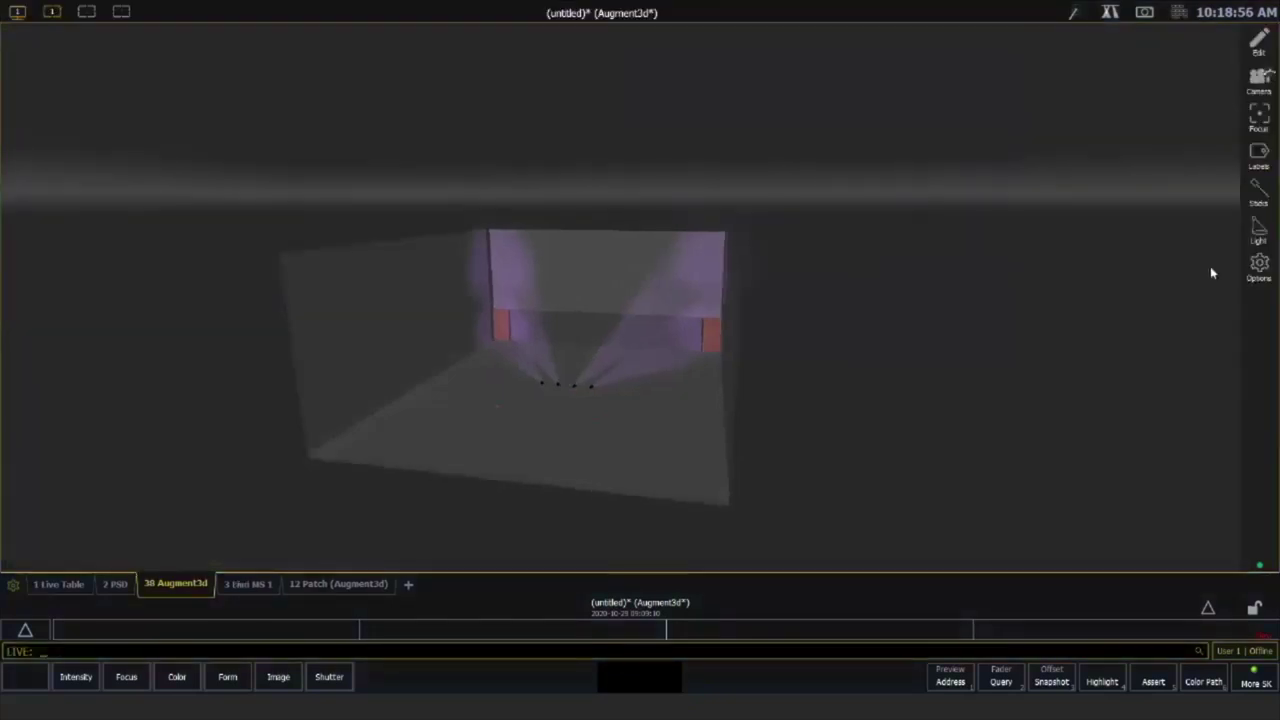
# Set the ambient light of the 3D view to Low
pyautogui.click(1258, 230)
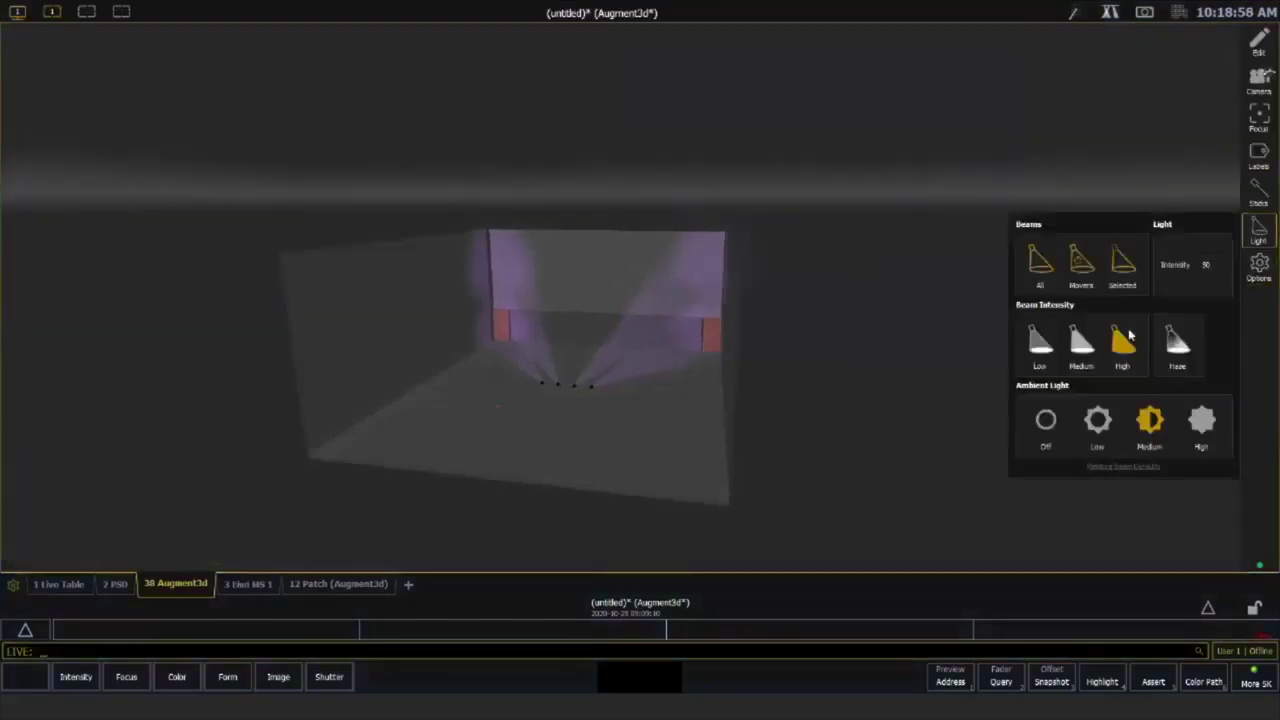
pyautogui.click(1097, 420)
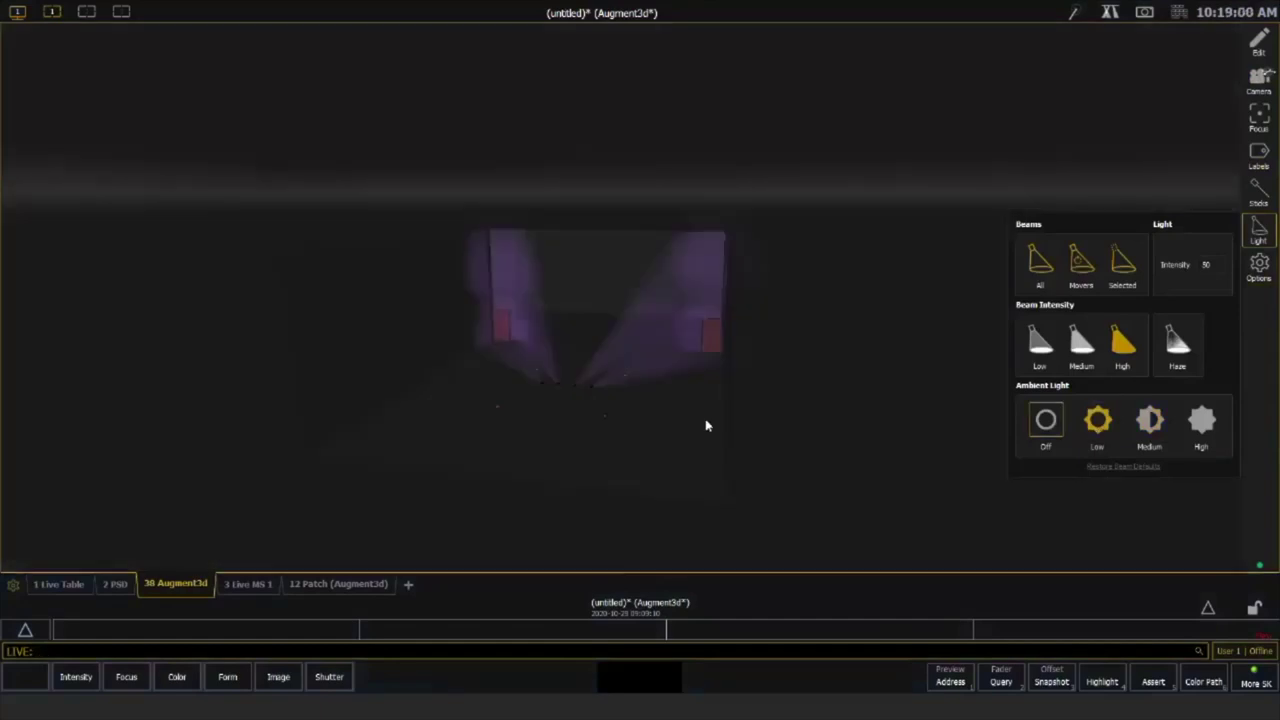
pyautogui.click(635, 365)
pyautogui.moveTo(623, 363); pyautogui.dragTo(637, 335, button='middle')
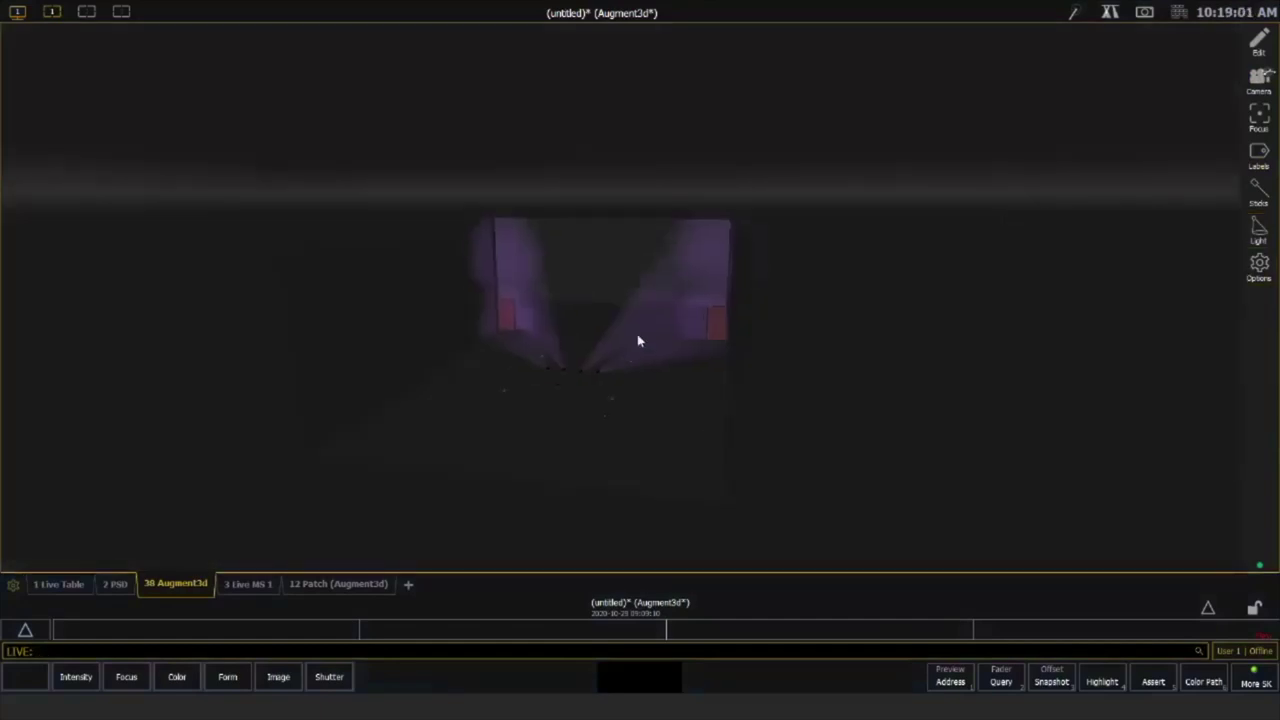
# Turn on the Sticks display and set the light intensity to 100
pyautogui.moveTo(632, 303); pyautogui.dragTo(674, 408)
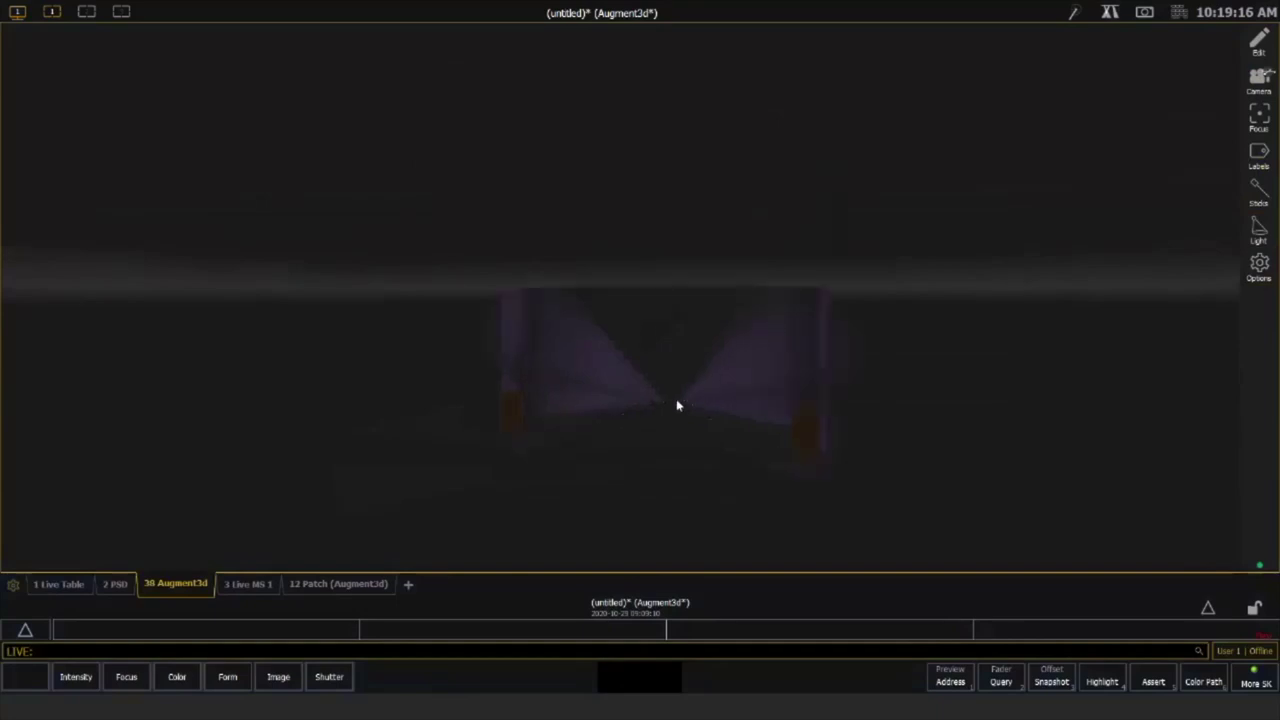
pyautogui.scroll(5, 677, 404)
pyautogui.scroll(-3, 737, 403)
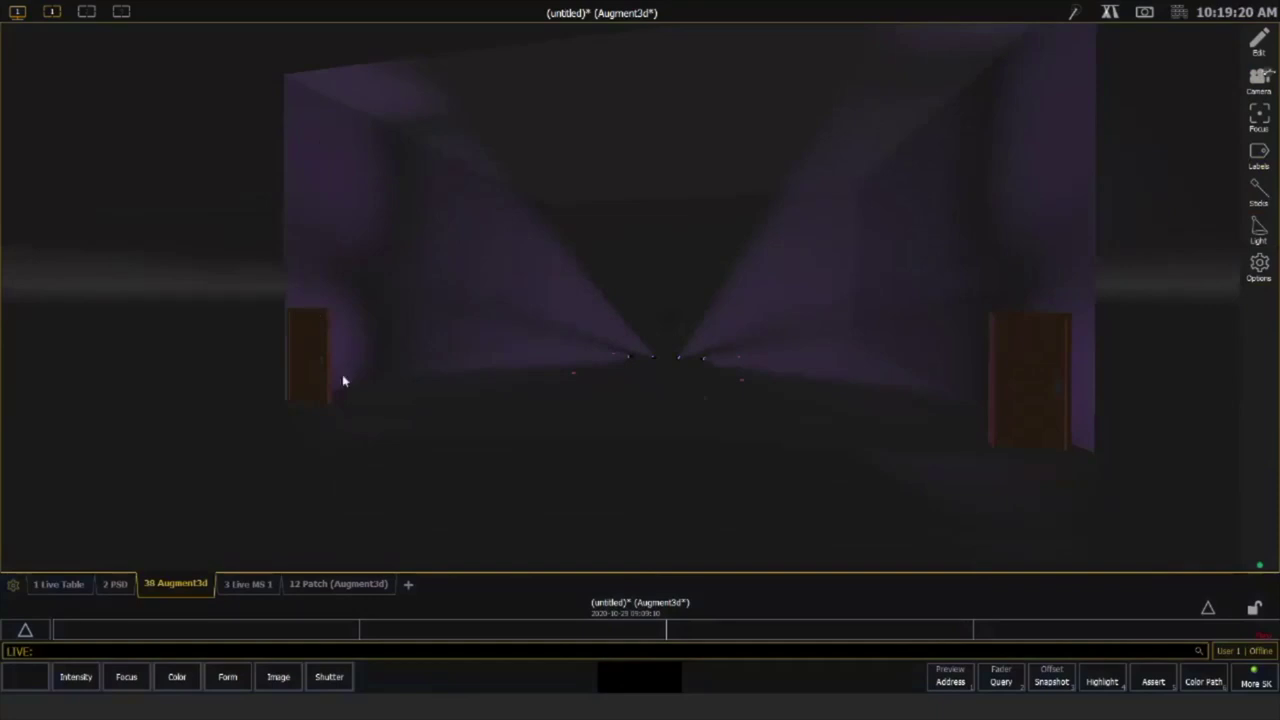
pyautogui.moveTo(646, 319); pyautogui.dragTo(777, 325, button='middle')
pyautogui.scroll(-5, 876, 331)
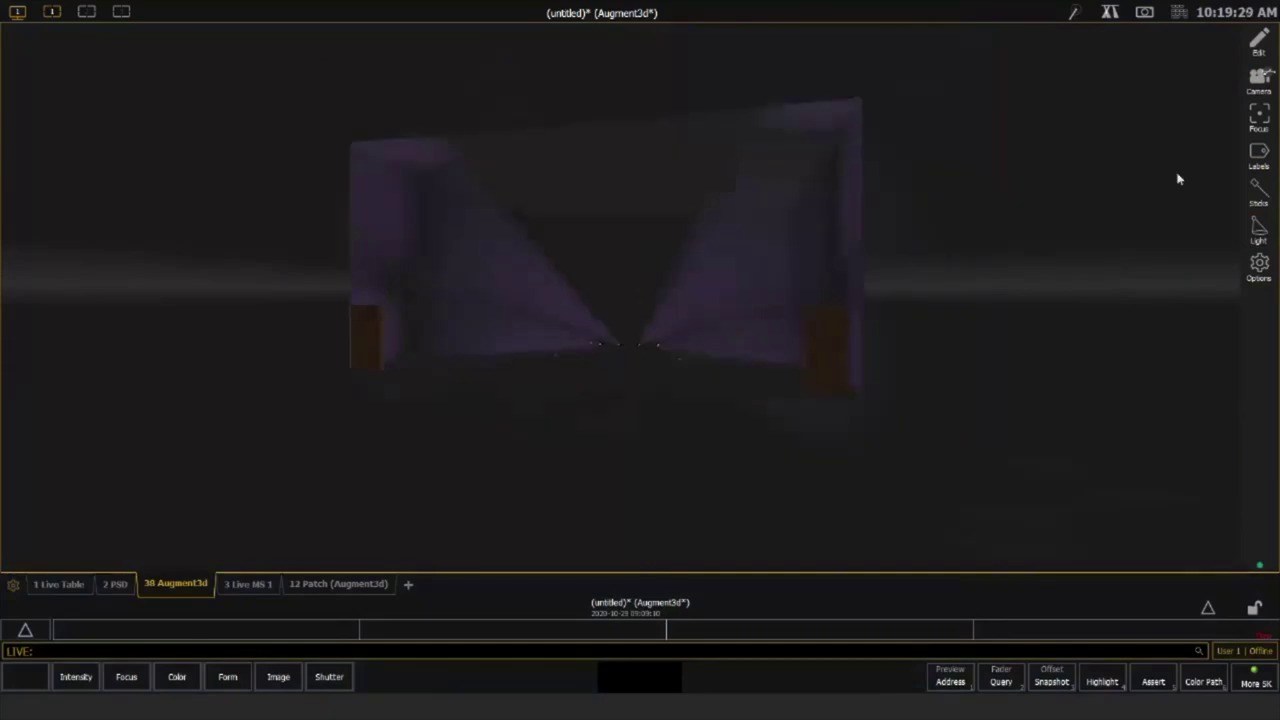
pyautogui.click(1259, 190)
pyautogui.click(1259, 230)
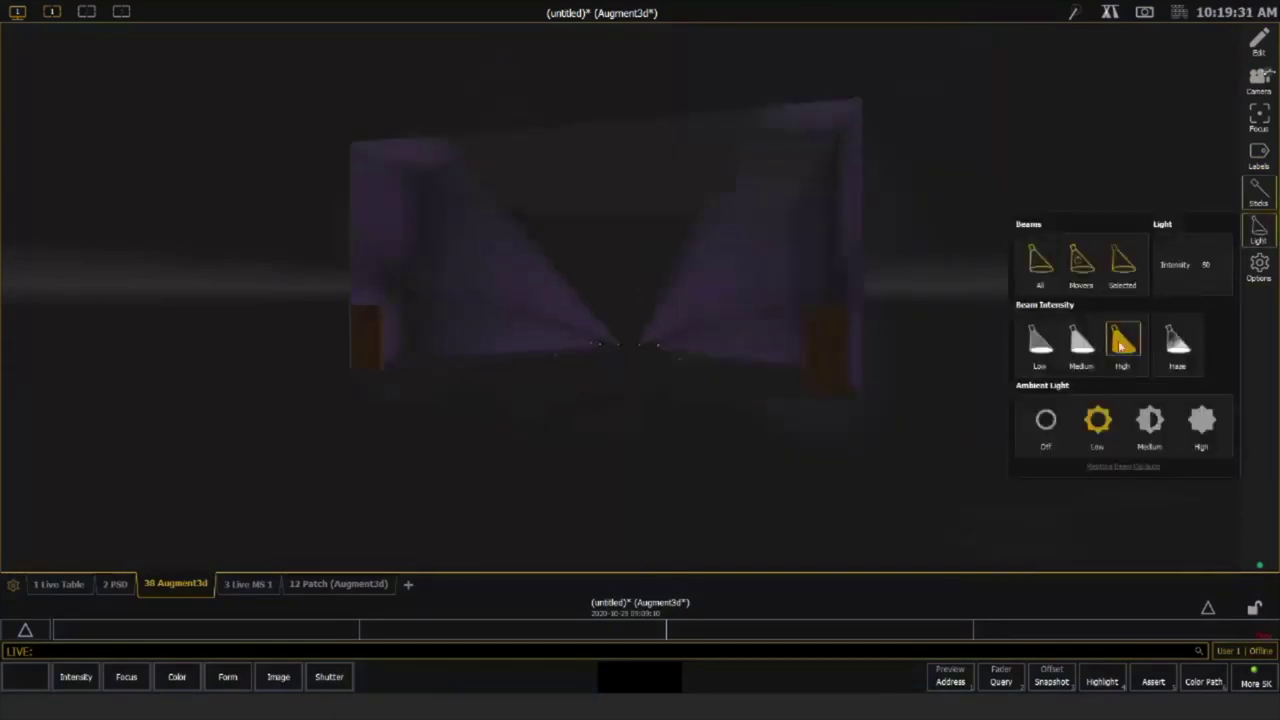
pyautogui.doubleClick(1213, 265)
pyautogui.write('100')
pyautogui.click(1182, 168)
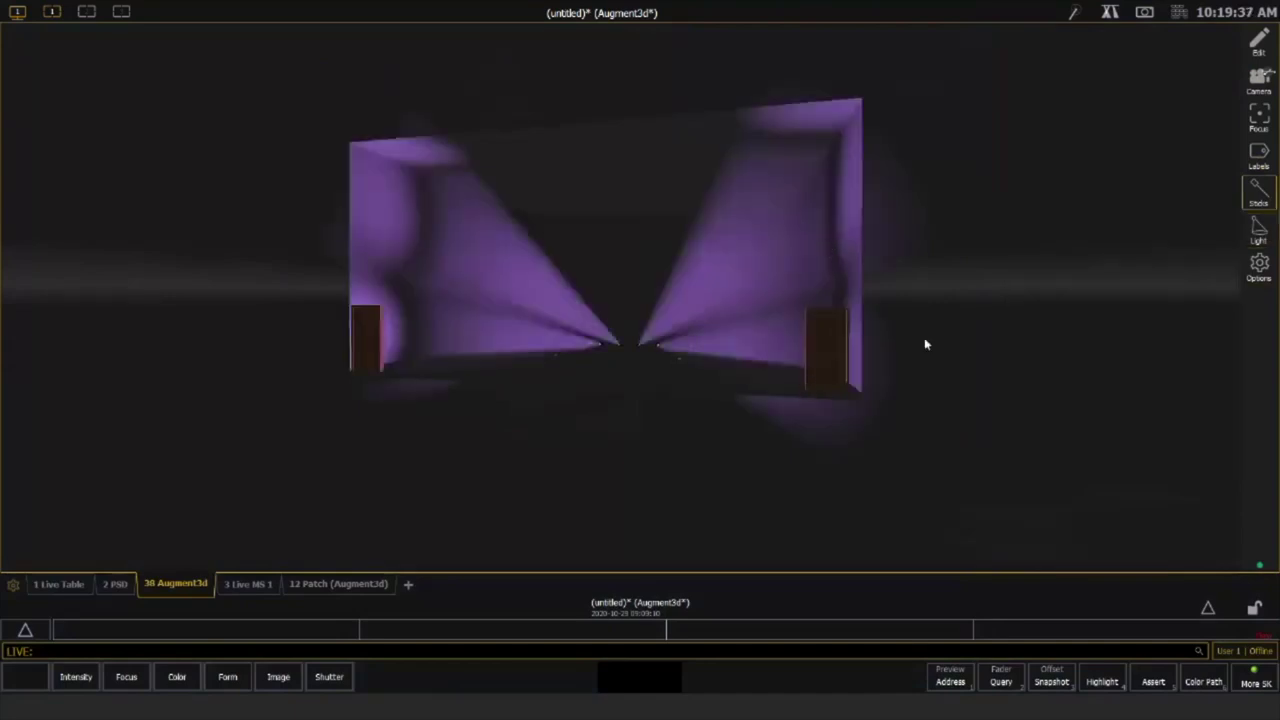
pyautogui.moveTo(963, 394); pyautogui.dragTo(1050, 323)
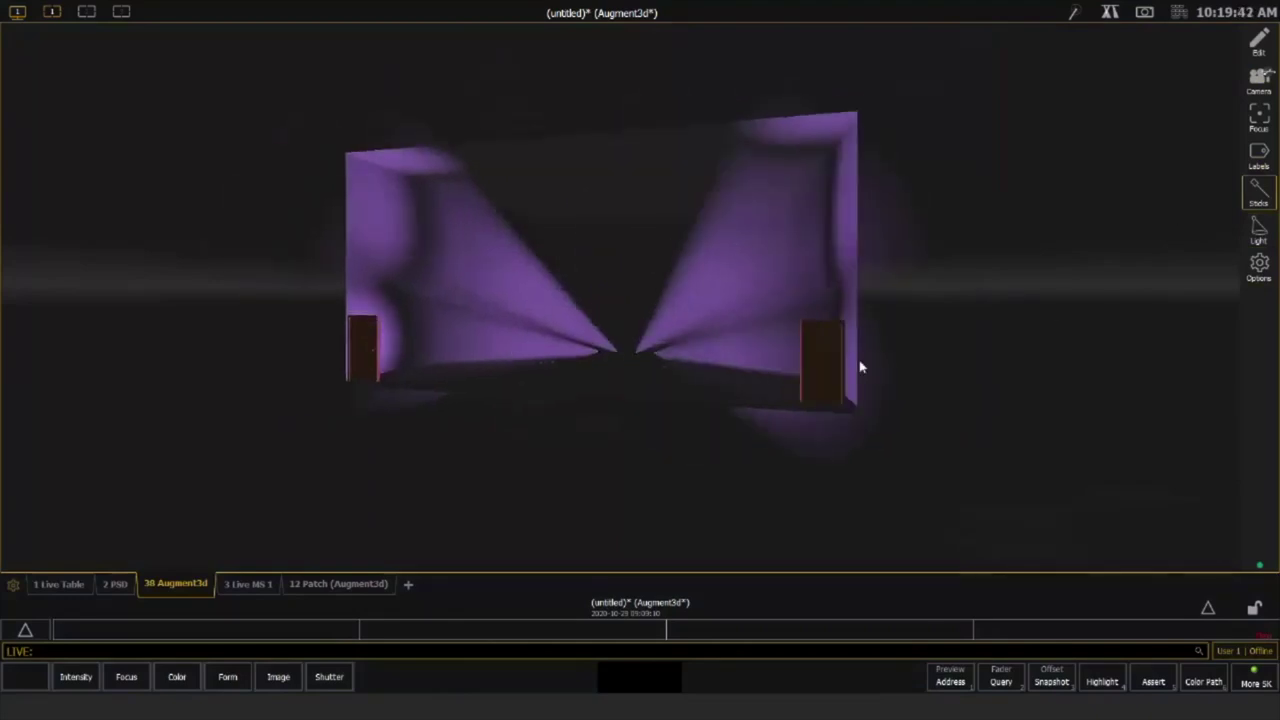
# Set the light intensity of the 3D view to 75
pyautogui.click(1259, 266)
pyautogui.click(1258, 230)
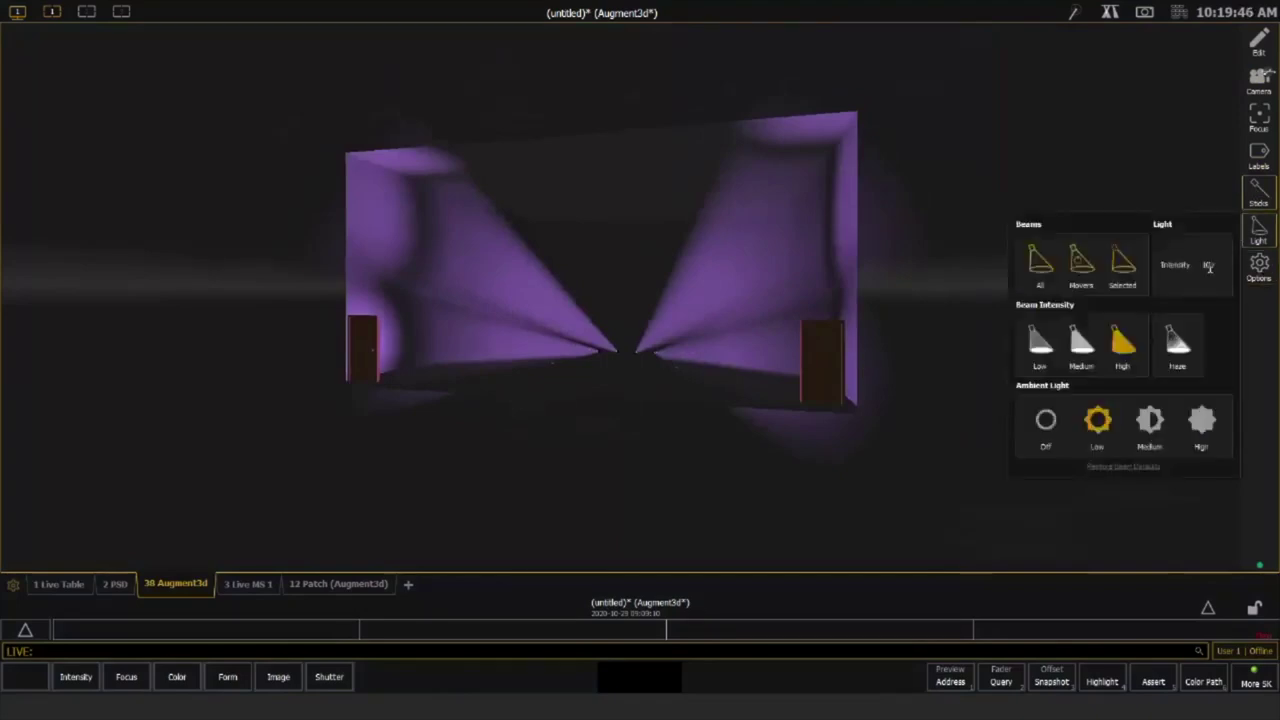
pyautogui.moveTo(1217, 265); pyautogui.dragTo(1166, 264)
pyautogui.write('75')
pyautogui.click(1147, 171)
# Hide both upstage doors in the model and apply the Augment3d model changes
pyautogui.click(1259, 80)
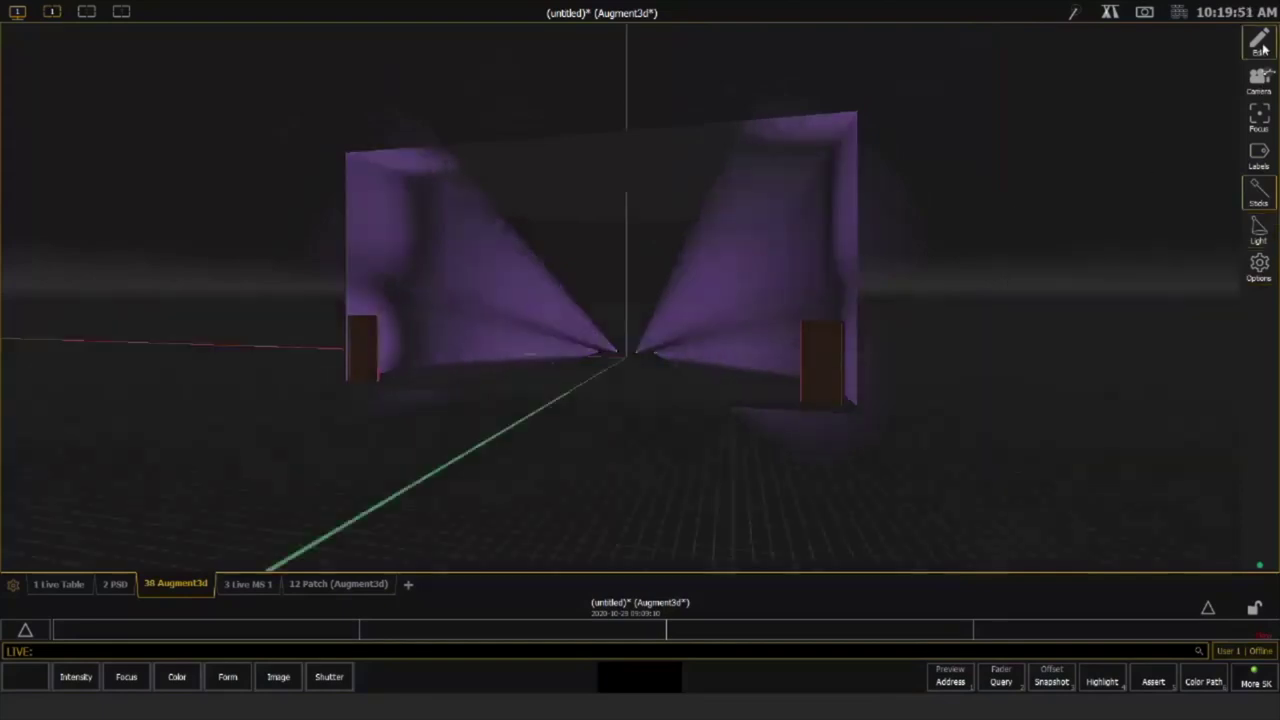
pyautogui.press('e')
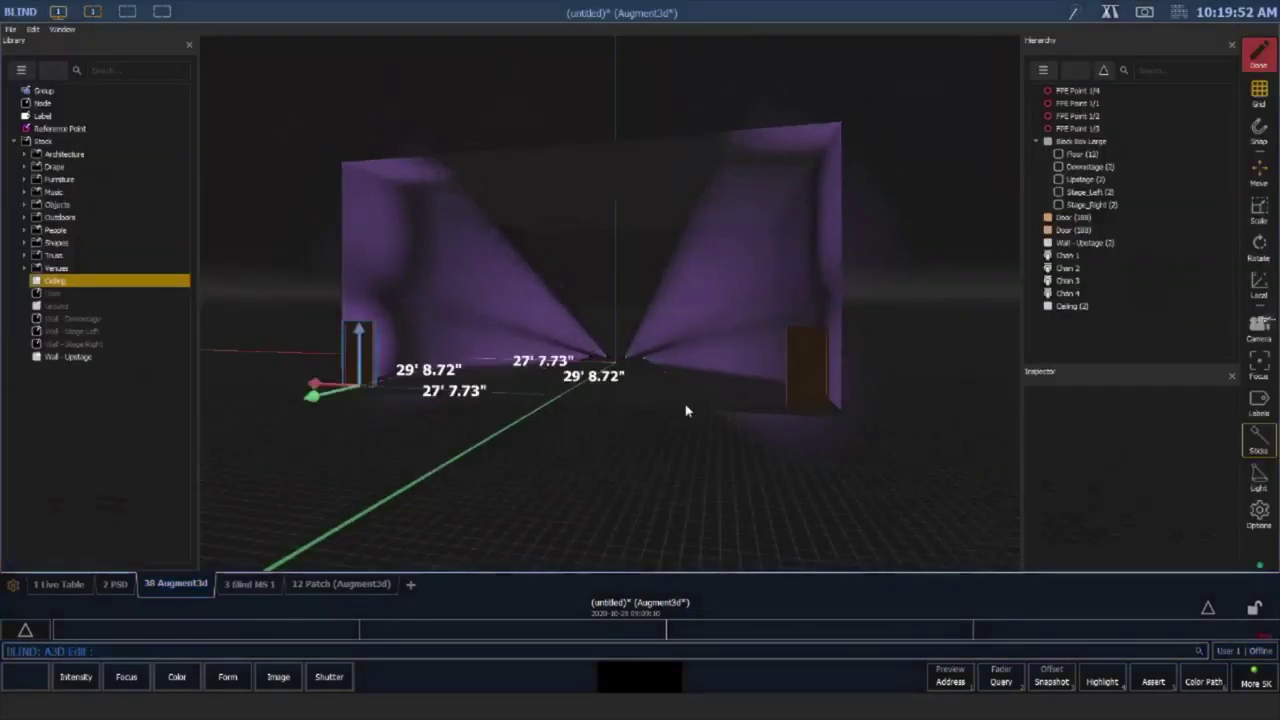
pyautogui.click(800, 375)
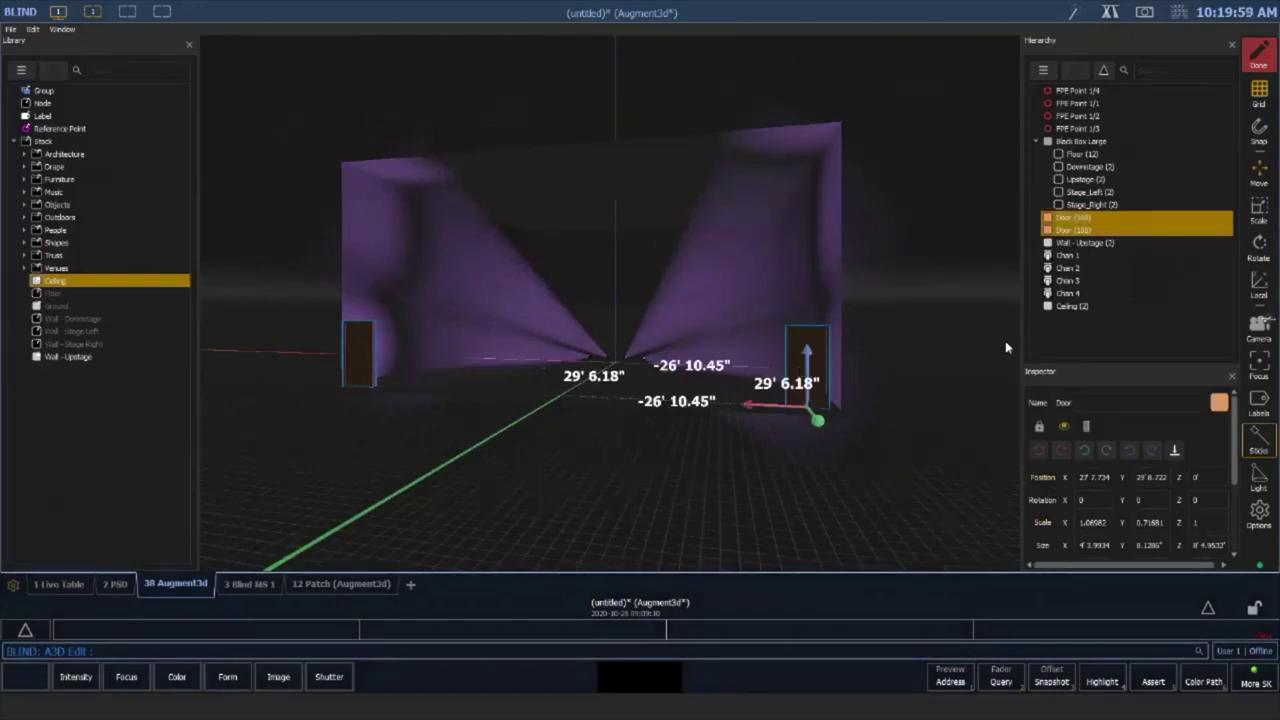
pyautogui.click(1119, 401)
pyautogui.click(1064, 428)
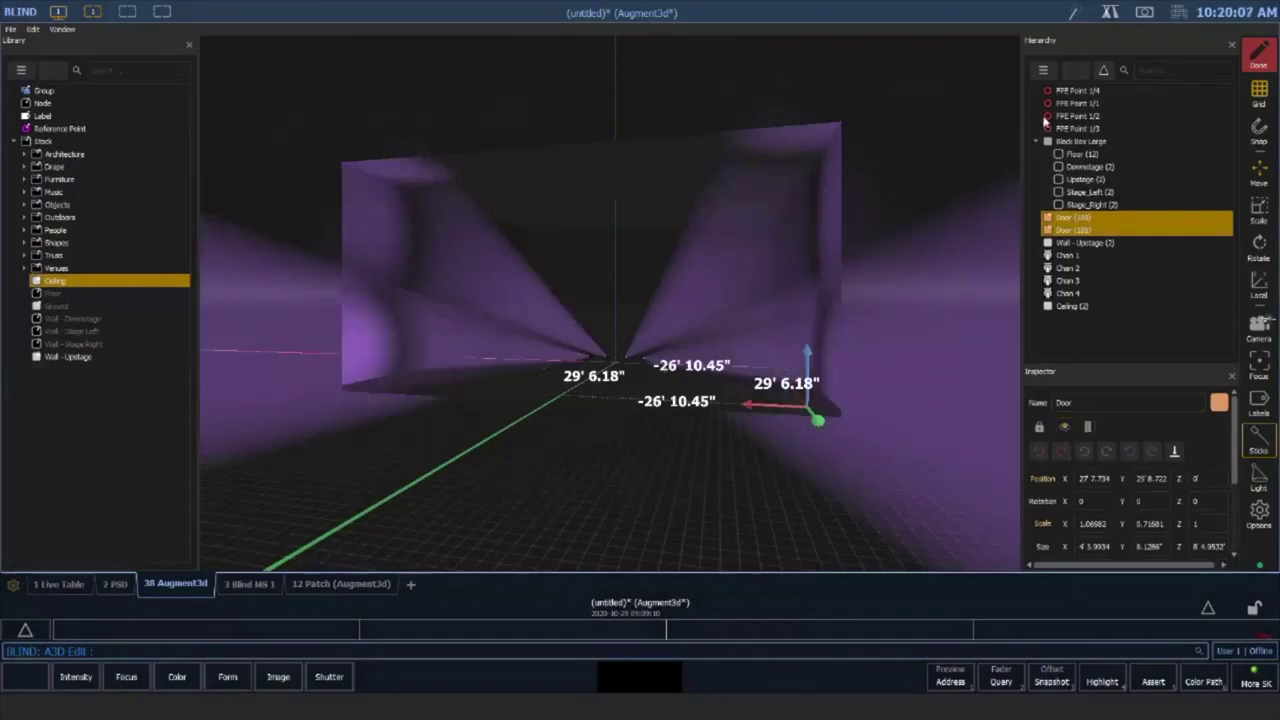
pyautogui.click(1262, 56)
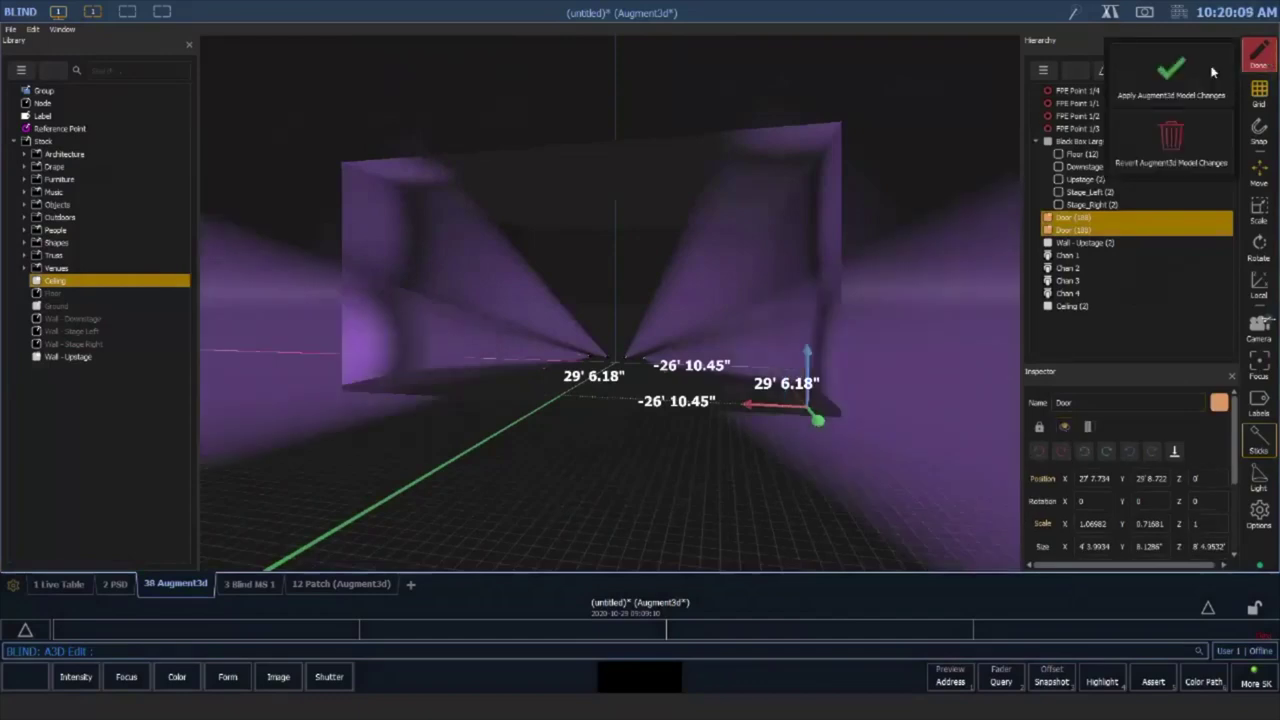
pyautogui.click(1171, 72)
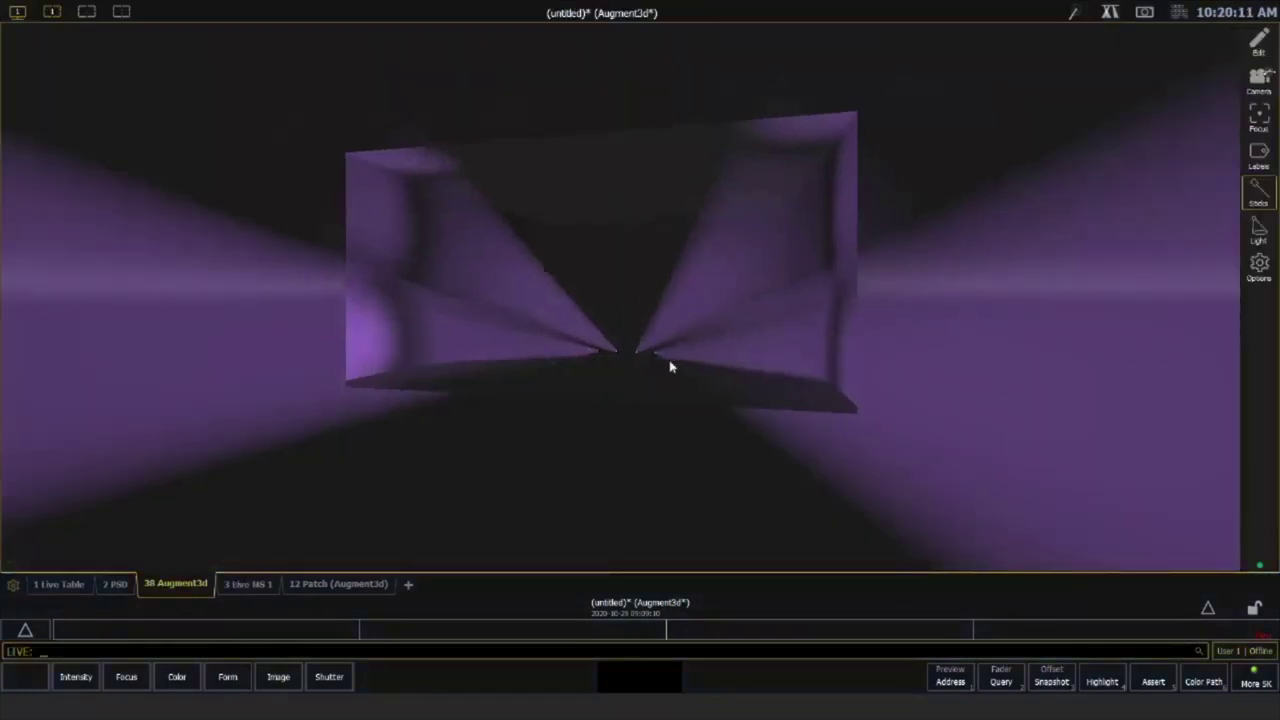
pyautogui.moveTo(670, 367); pyautogui.dragTo(637, 289)
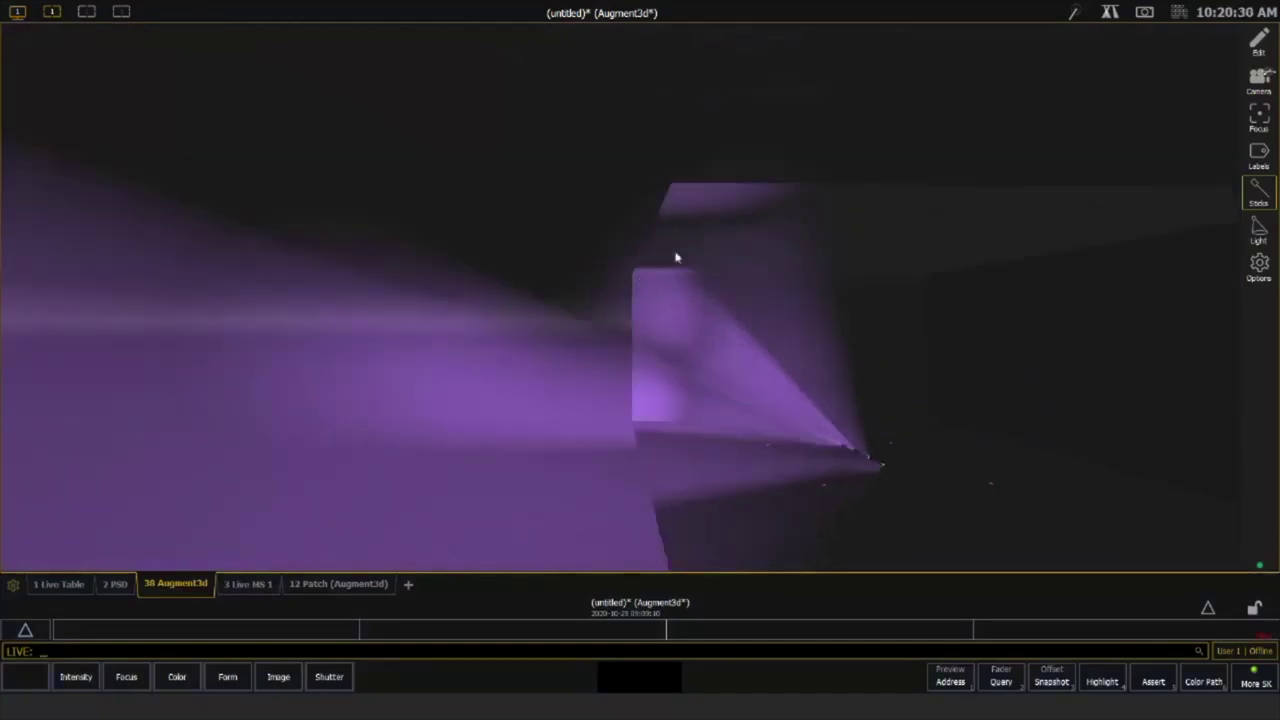
# Examine the purple beams and the upstage door openings of the room from several angles
pyautogui.moveTo(951, 451); pyautogui.dragTo(934, 397)
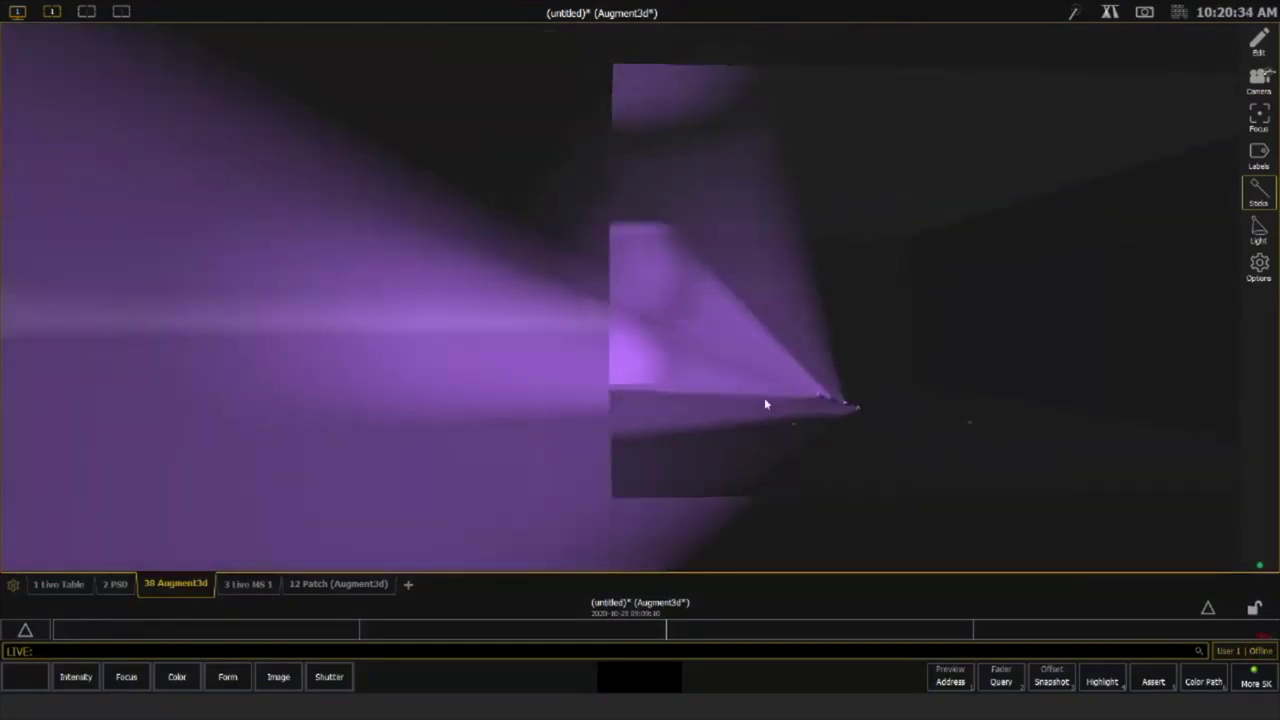
pyautogui.moveTo(746, 398); pyautogui.dragTo(789, 343)
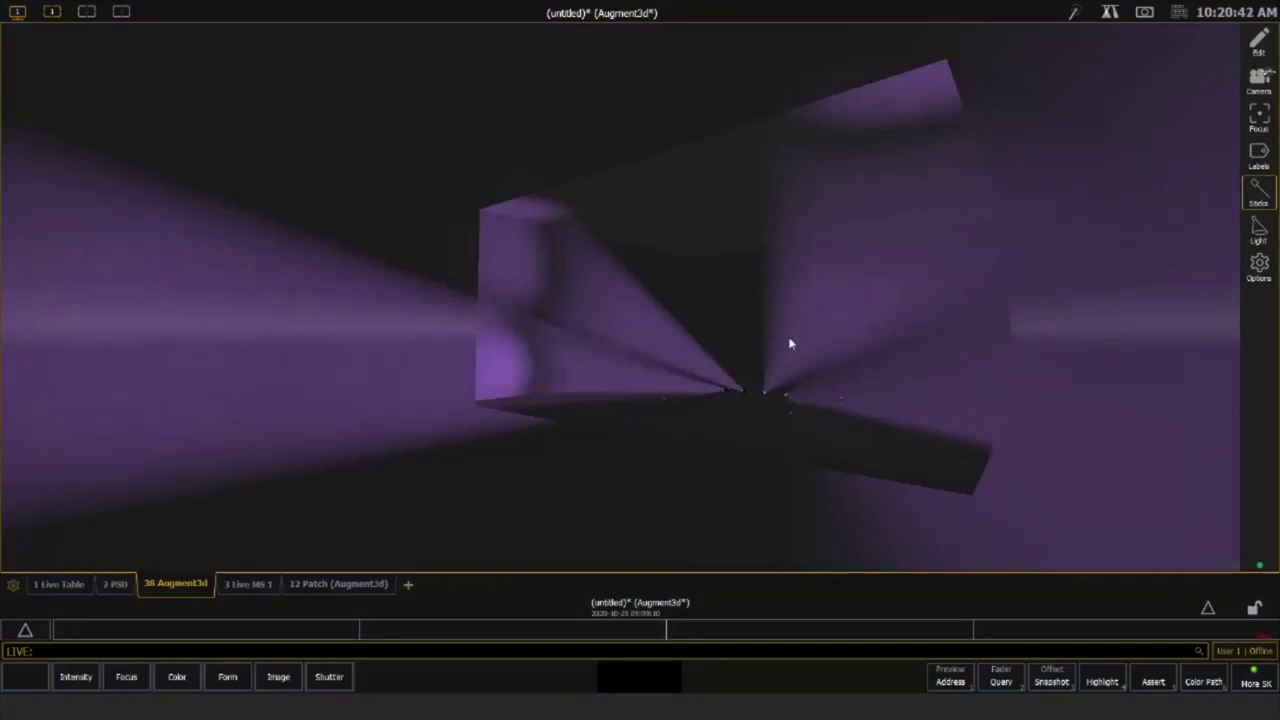
pyautogui.moveTo(771, 397); pyautogui.dragTo(524, 373)
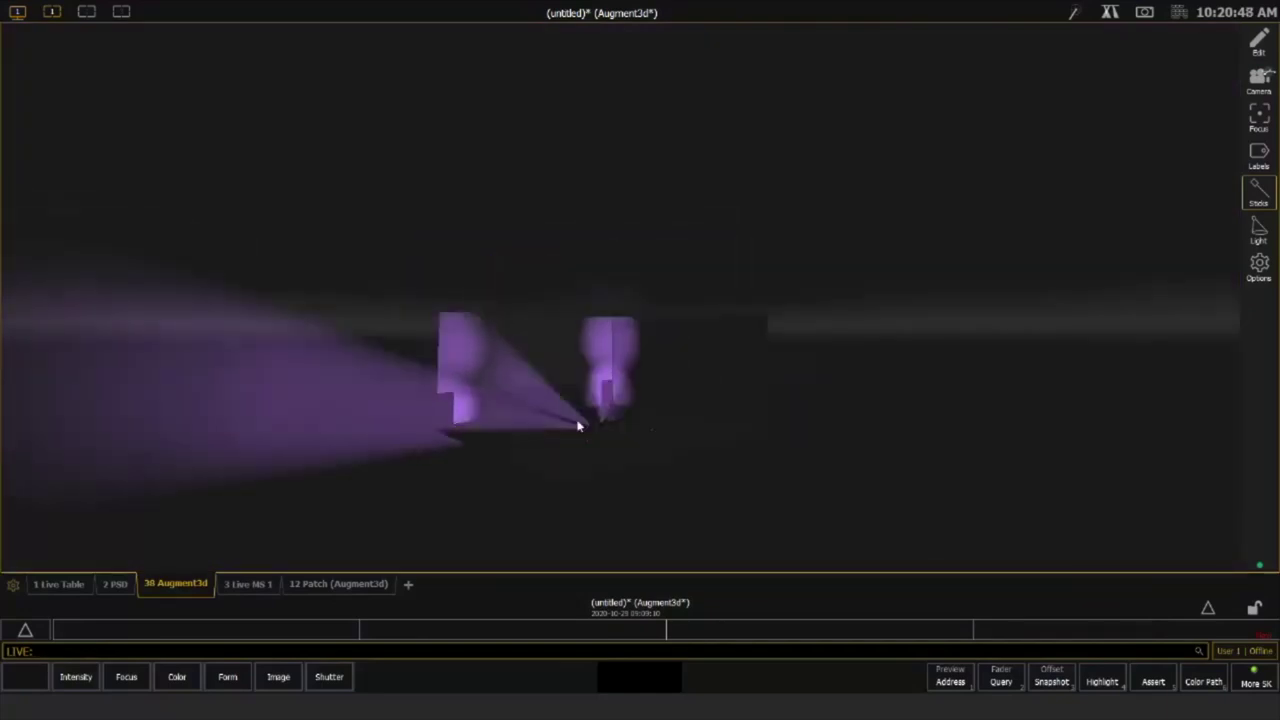
pyautogui.scroll(5, 571, 380)
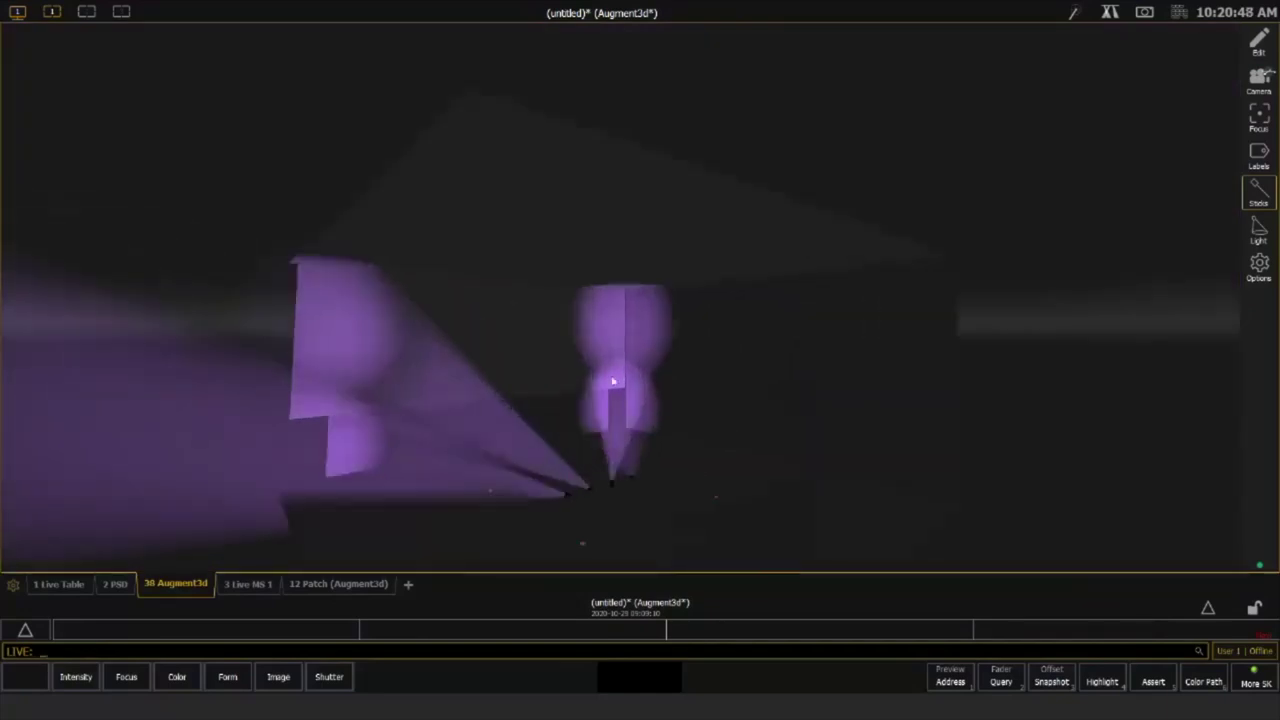
pyautogui.moveTo(613, 381); pyautogui.dragTo(704, 288, button='middle')
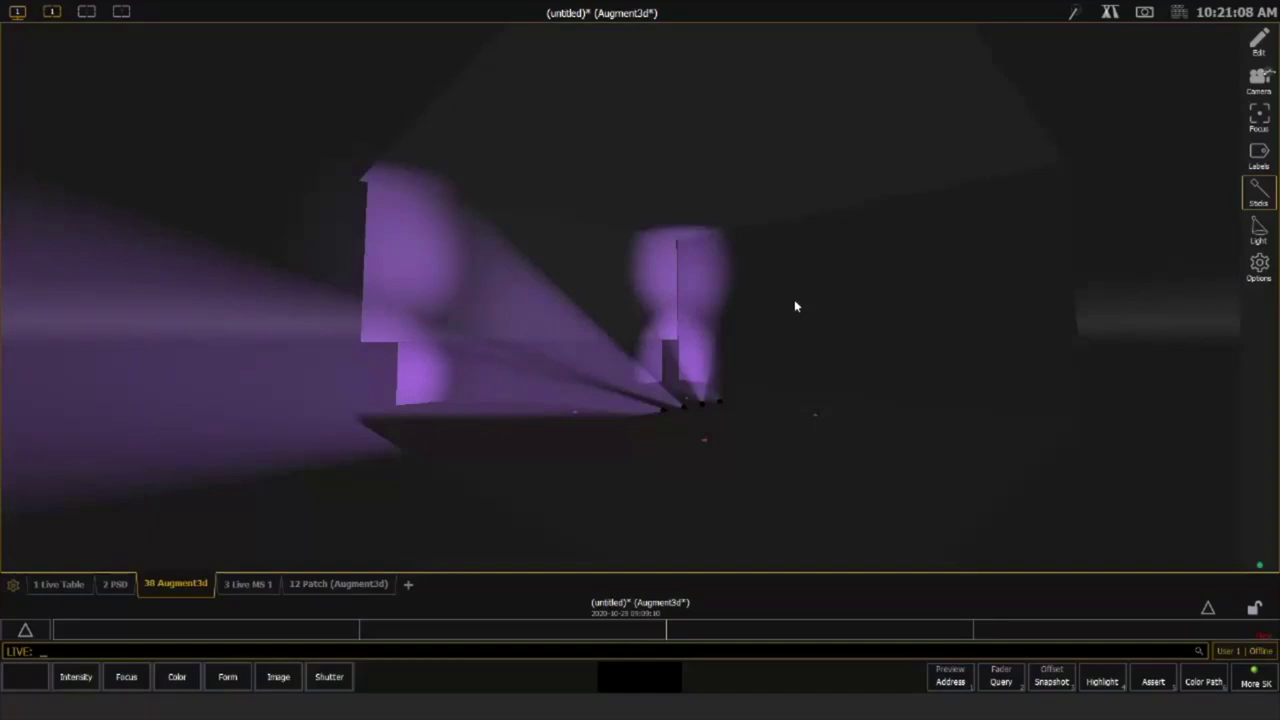
# Enter model editing and set the ambient light of the 3D view to Medium
pyautogui.click(1259, 80)
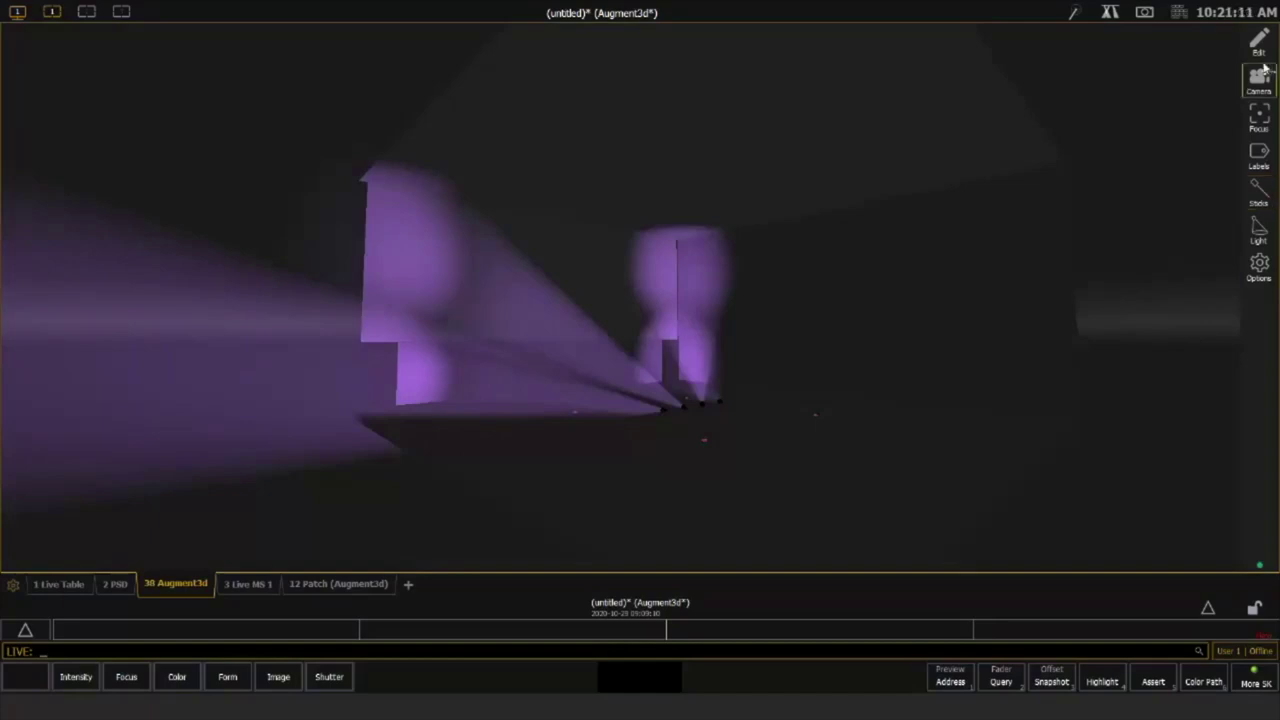
pyautogui.click(1259, 40)
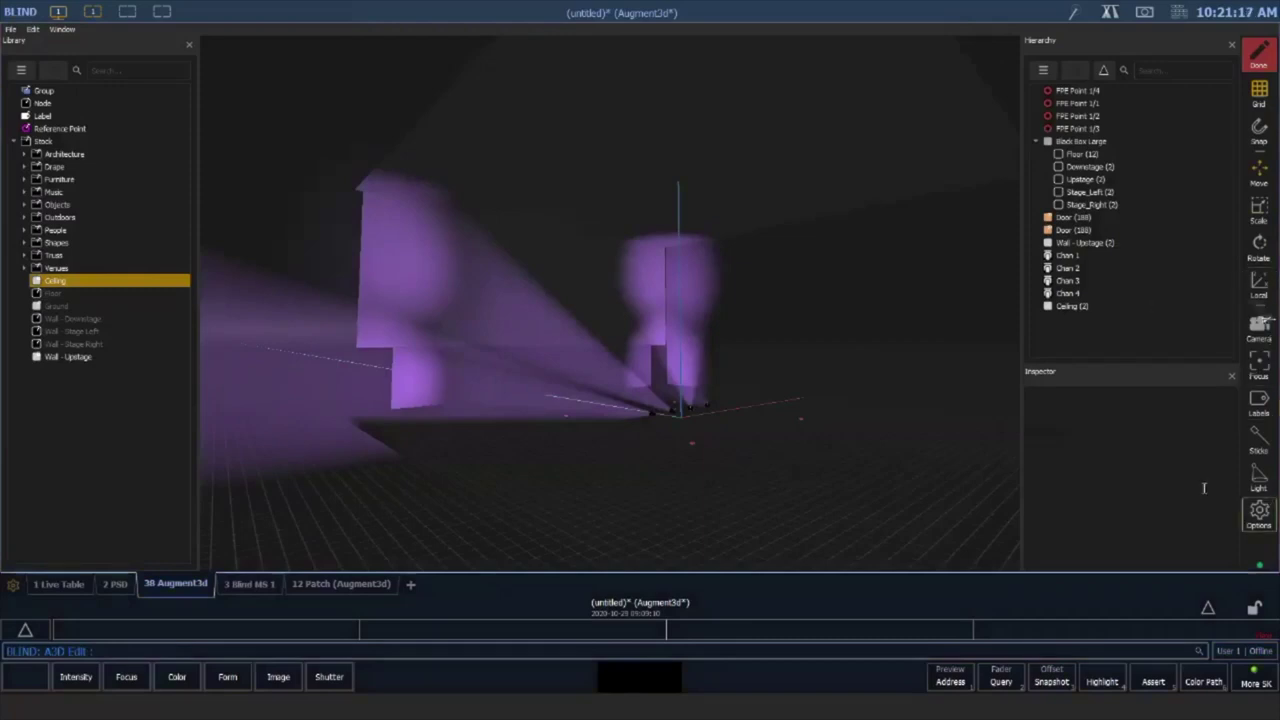
pyautogui.click(1259, 478)
pyautogui.click(1149, 635)
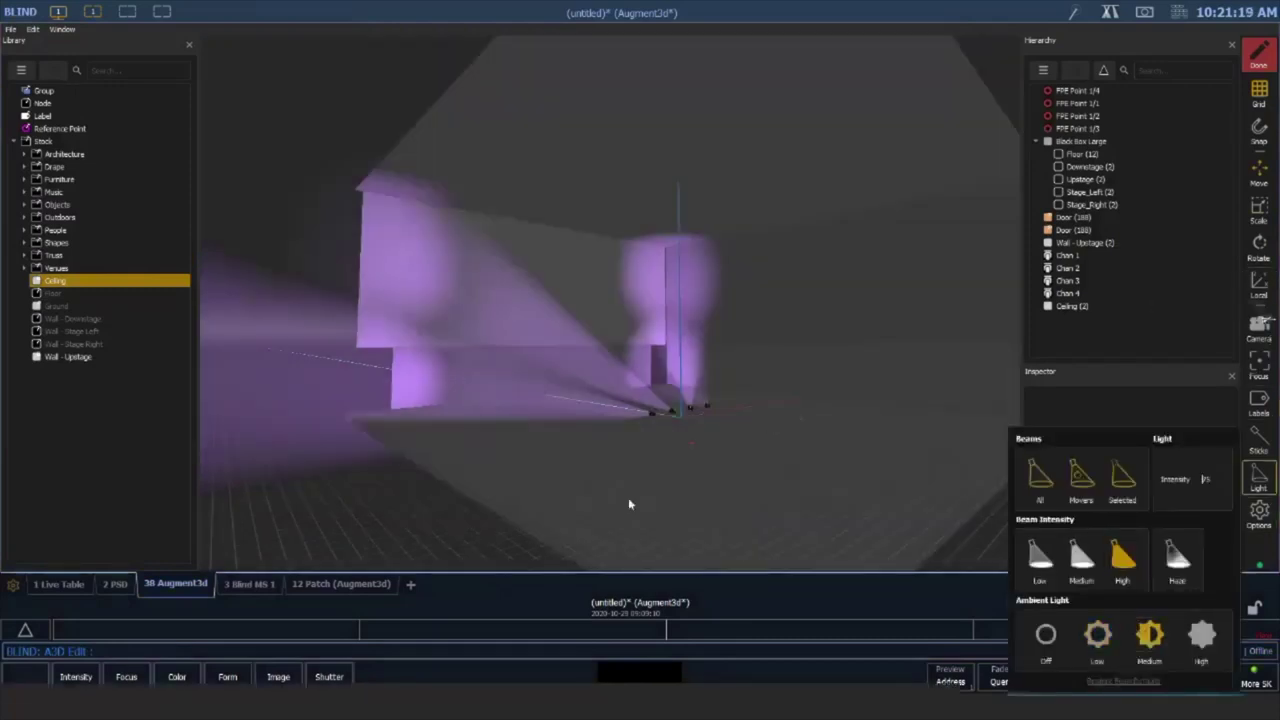
pyautogui.click(882, 457)
pyautogui.moveTo(882, 457); pyautogui.dragTo(809, 446)
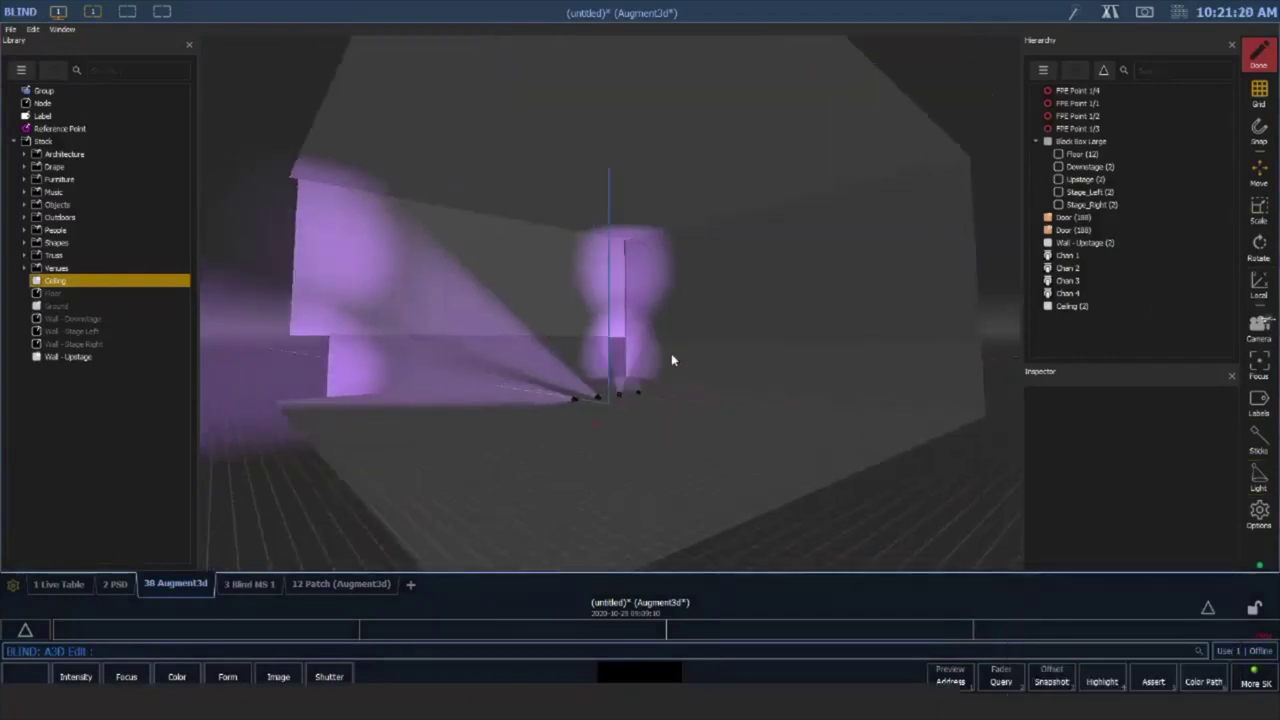
pyautogui.scroll(-5, 671, 359)
# Select the ceiling in the model and enlarge the Inspector so all its properties show
pyautogui.click(665, 187)
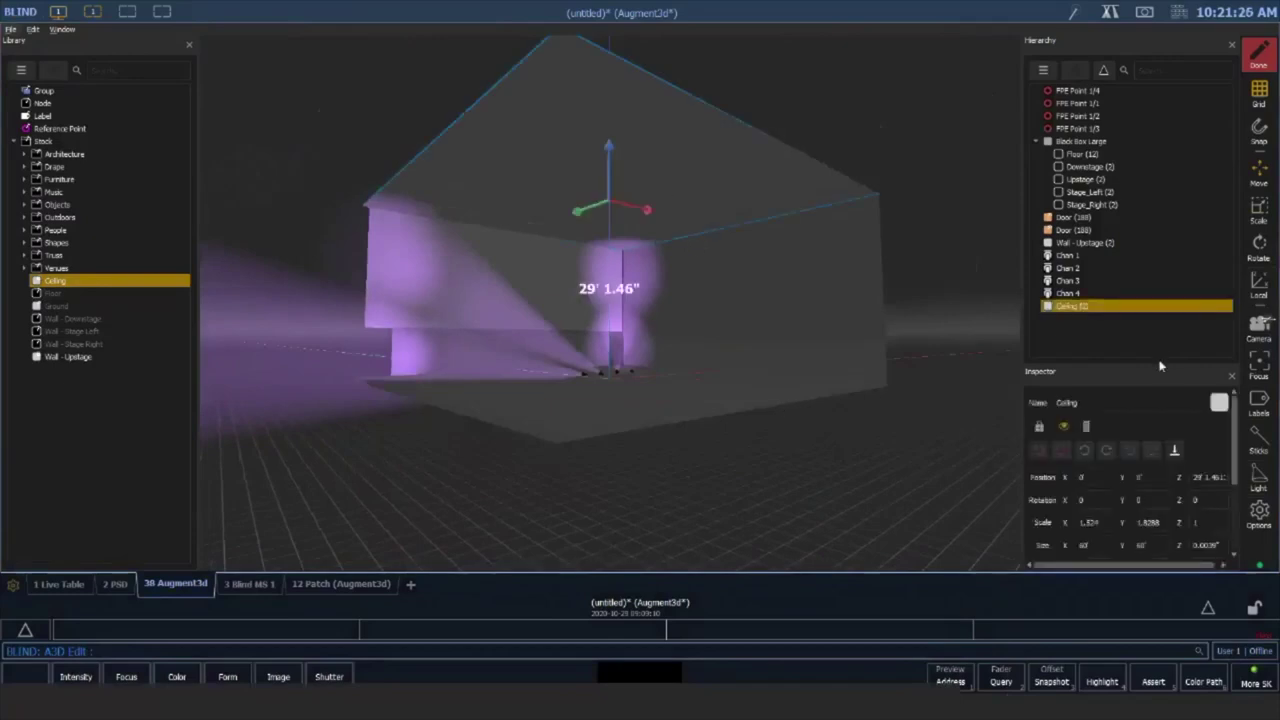
pyautogui.moveTo(1158, 366); pyautogui.dragTo(1180, 280)
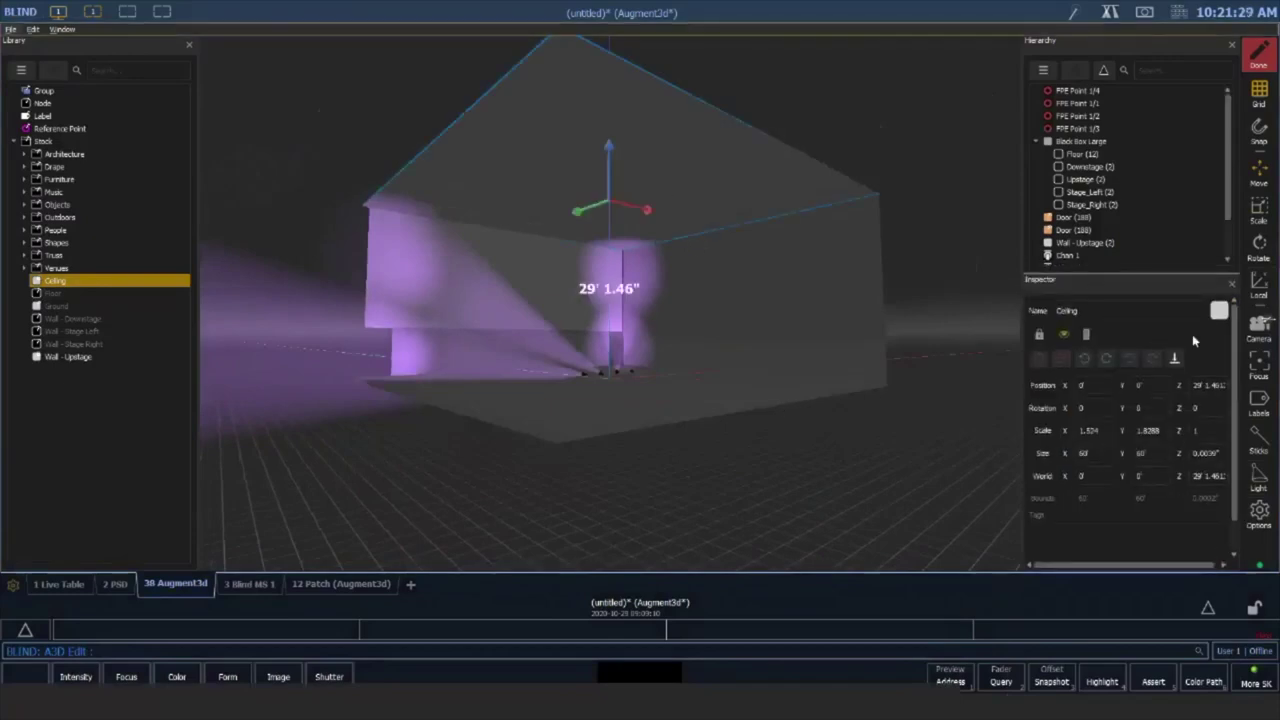
pyautogui.scroll(-2, 1098, 211)
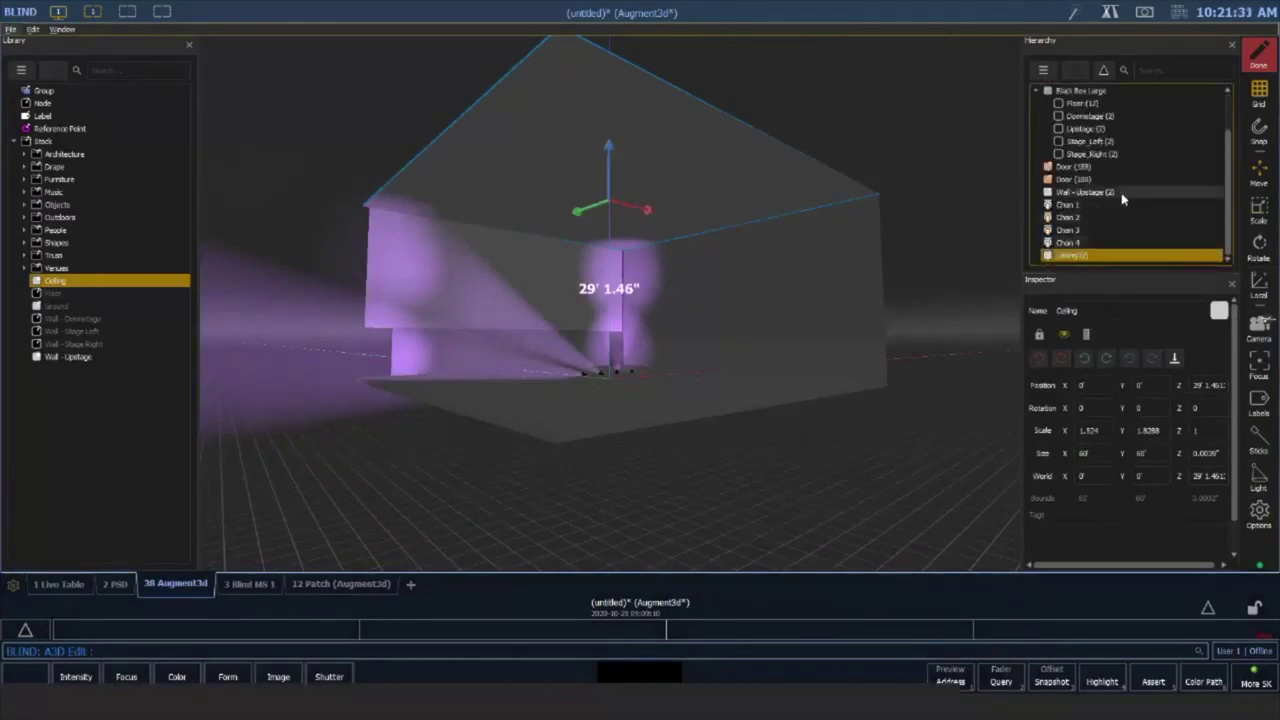
pyautogui.scroll(1, 1120, 194)
pyautogui.scroll(-1, 1124, 196)
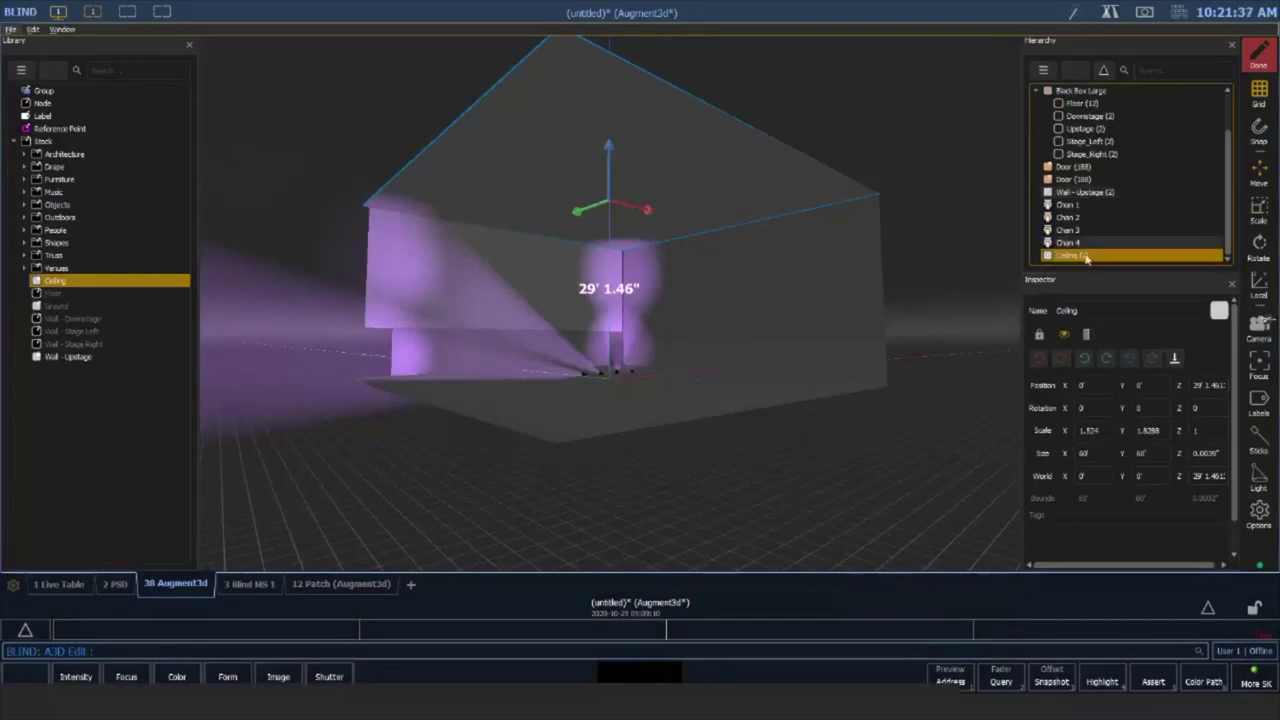
# Examine the properties of the separate upstage wall, the ceiling and the Black Box Large group
pyautogui.click(1085, 191)
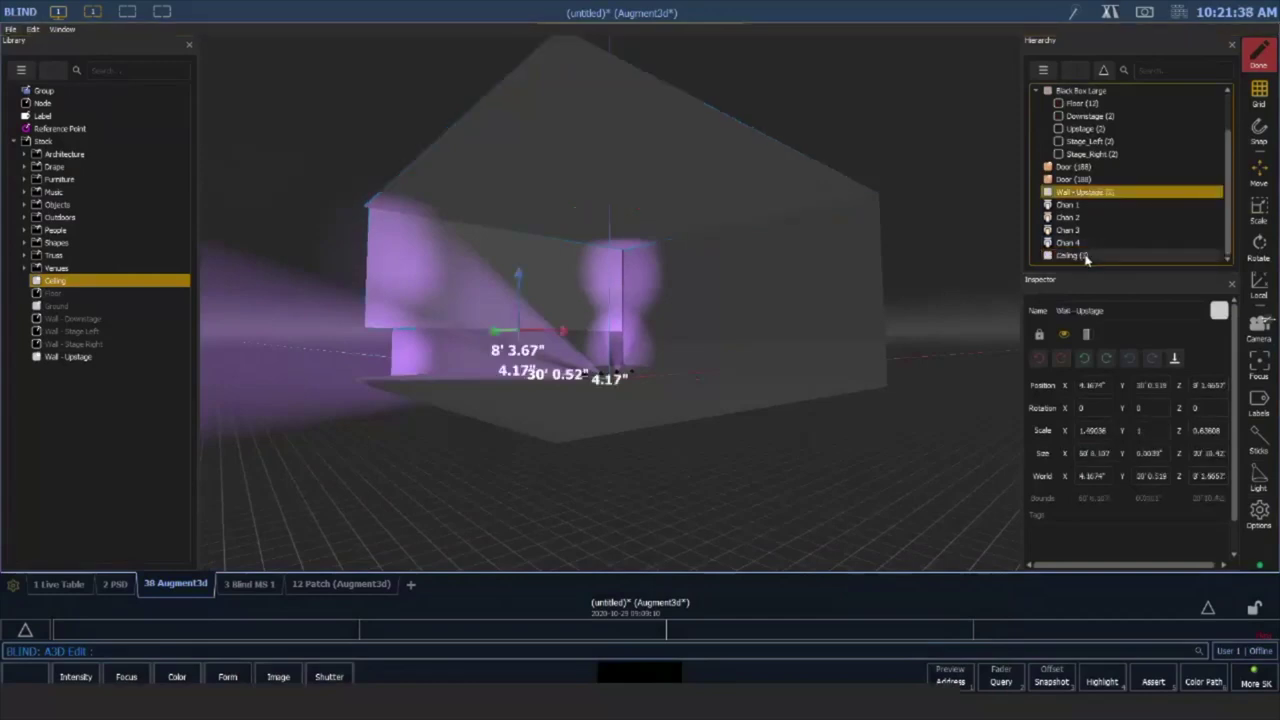
pyautogui.click(1086, 256)
pyautogui.click(1079, 92)
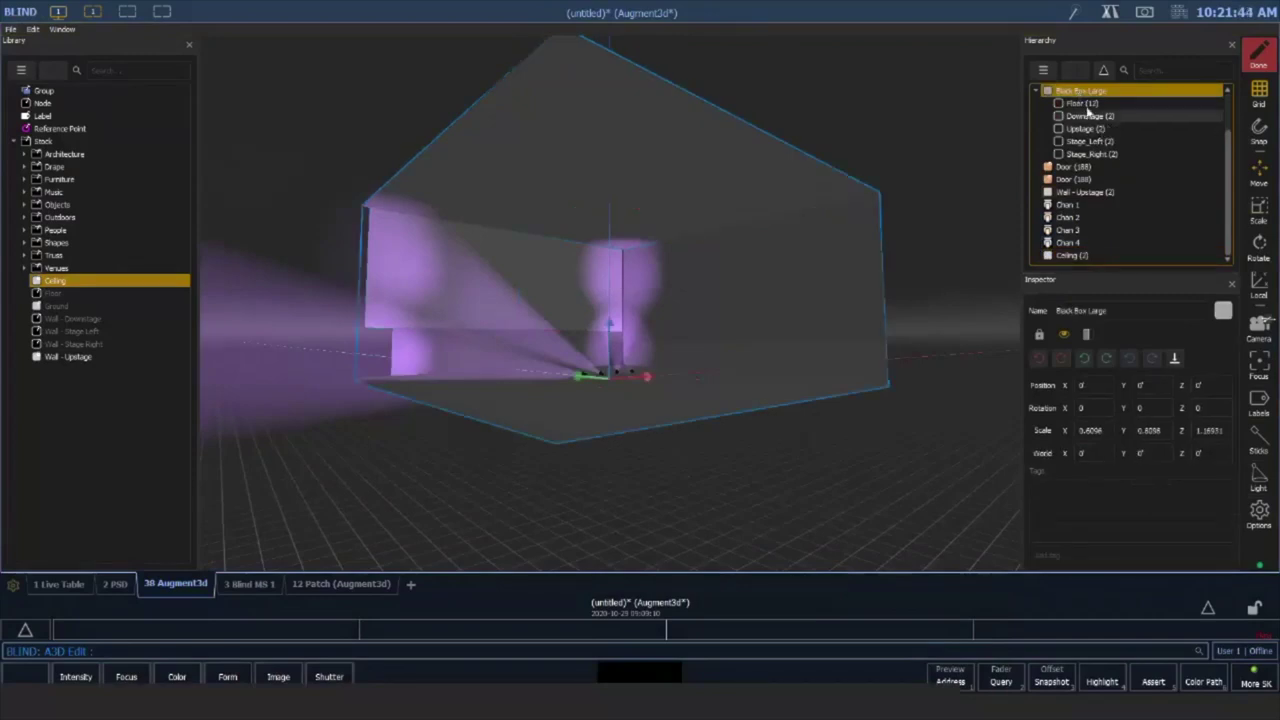
pyautogui.scroll(1, 1107, 155)
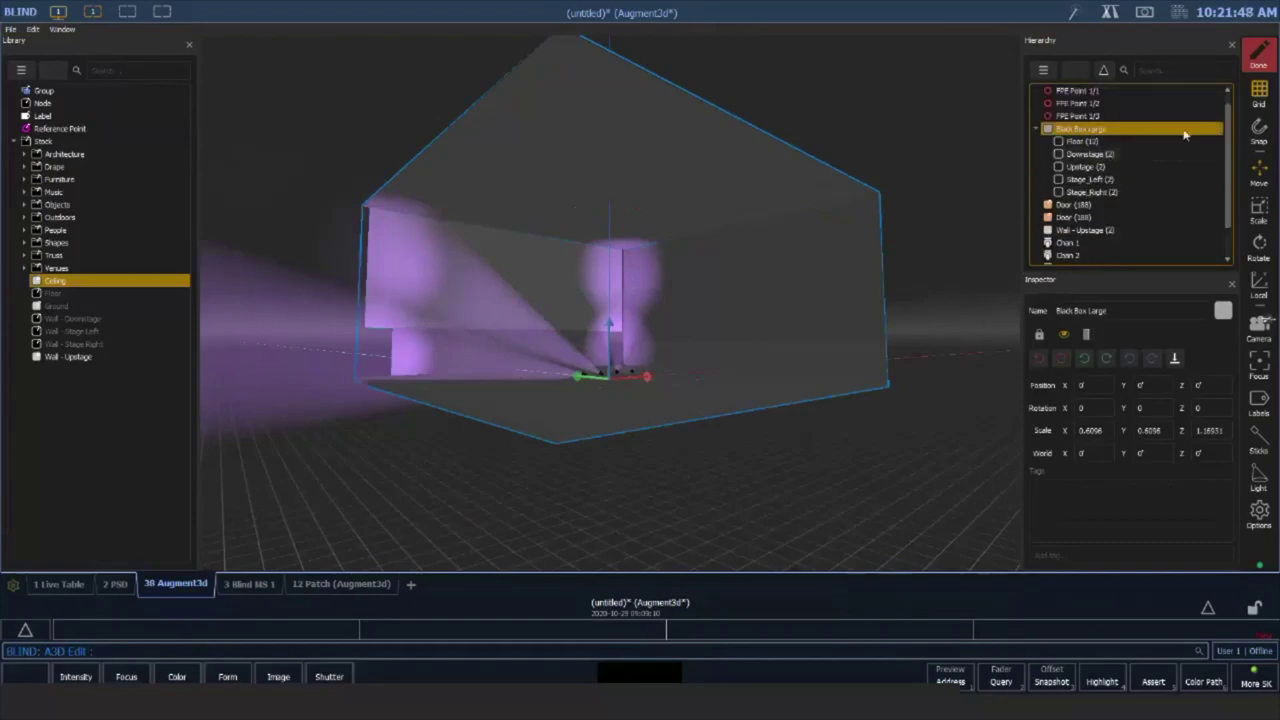
pyautogui.click(1108, 386)
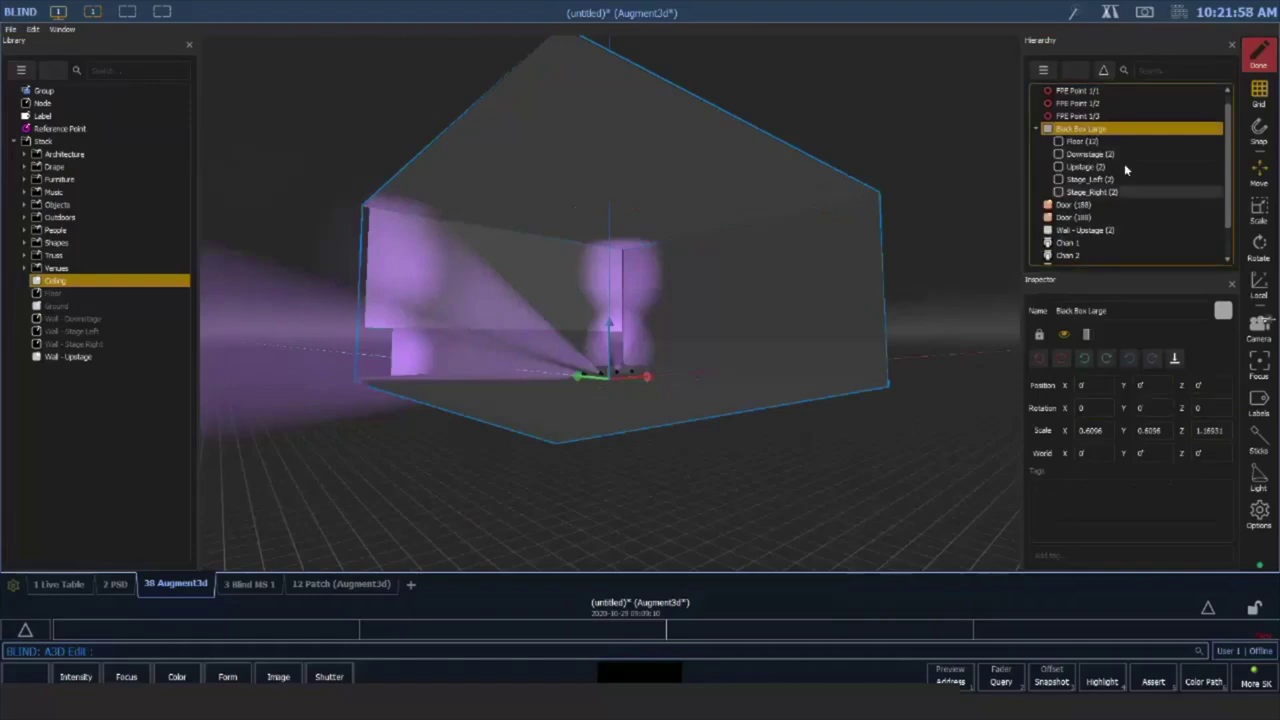
# Compare the position, size and world values of the Floor and Downstage parts inside Black Box Large
pyautogui.click(1082, 142)
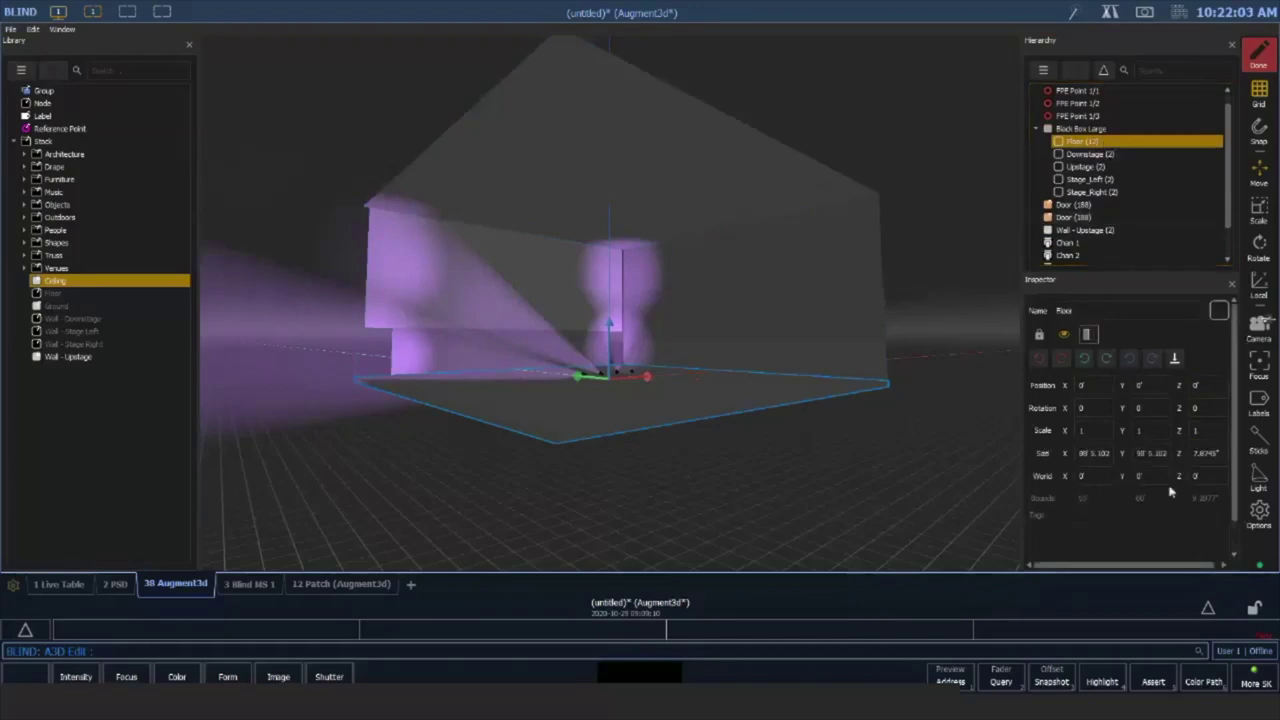
pyautogui.click(1090, 154)
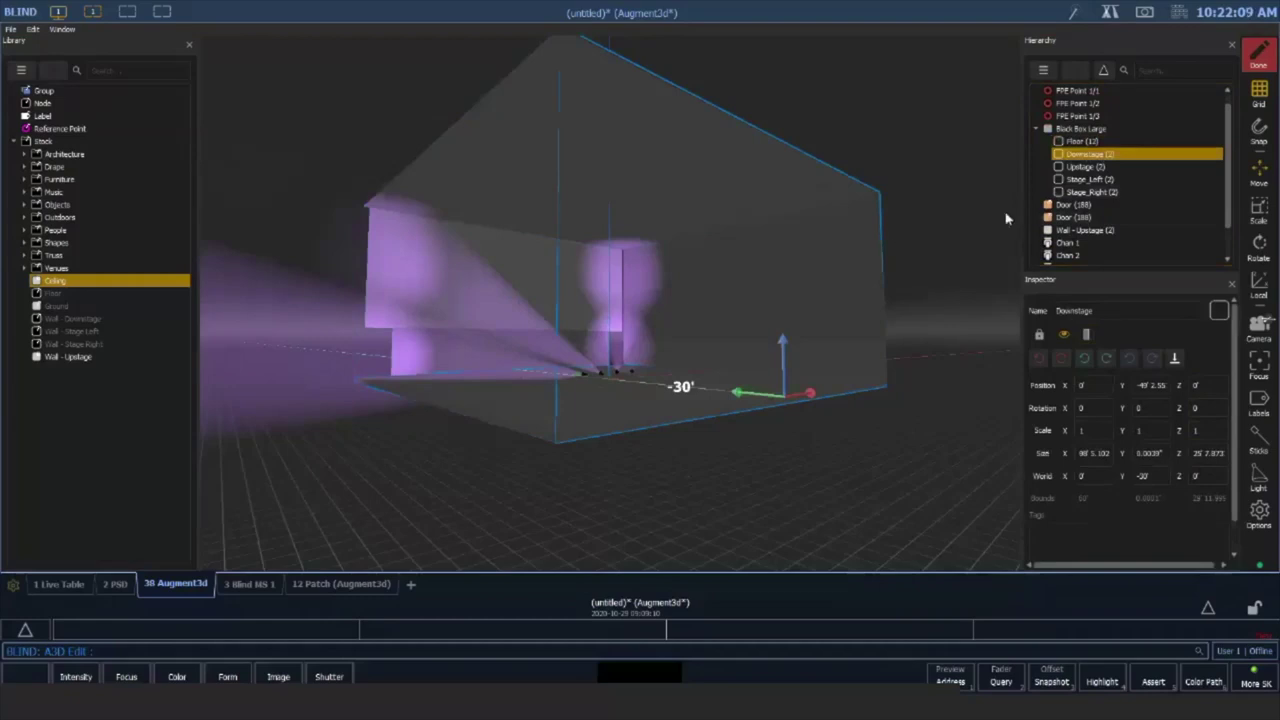
pyautogui.click(1093, 408)
pyautogui.click(1150, 385)
pyautogui.click(1105, 385)
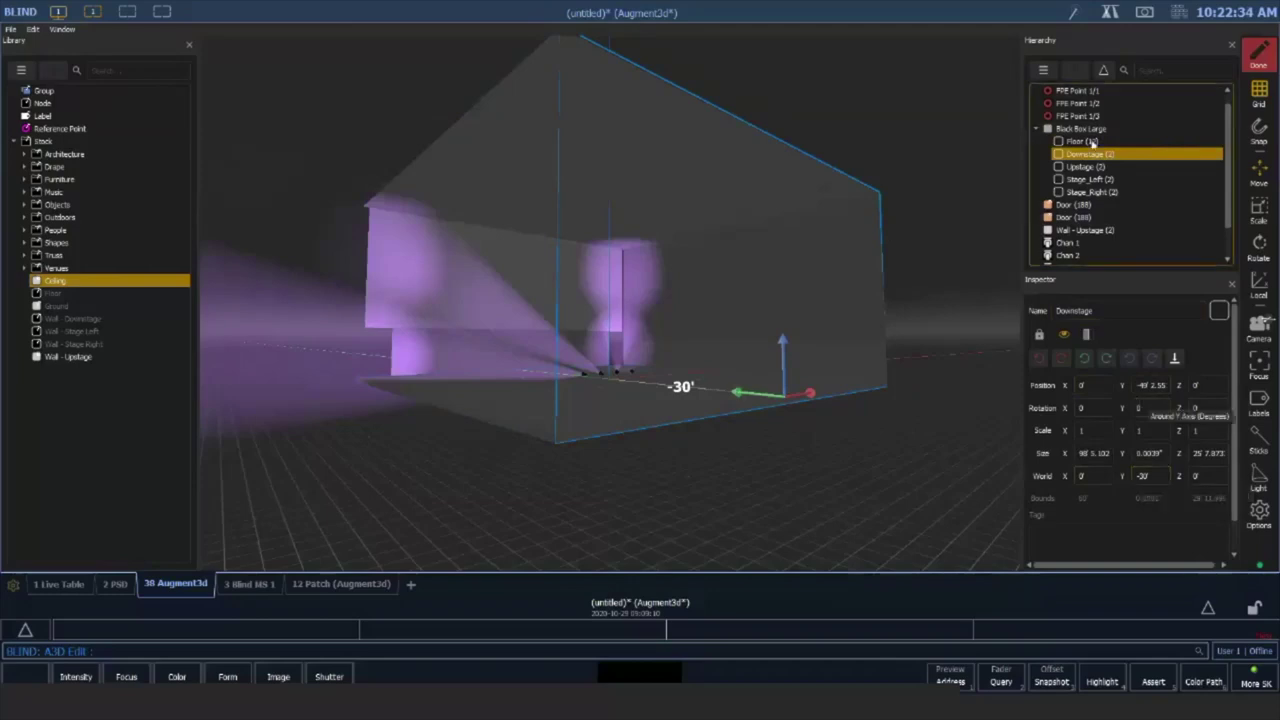
pyautogui.click(1085, 142)
pyautogui.click(1098, 155)
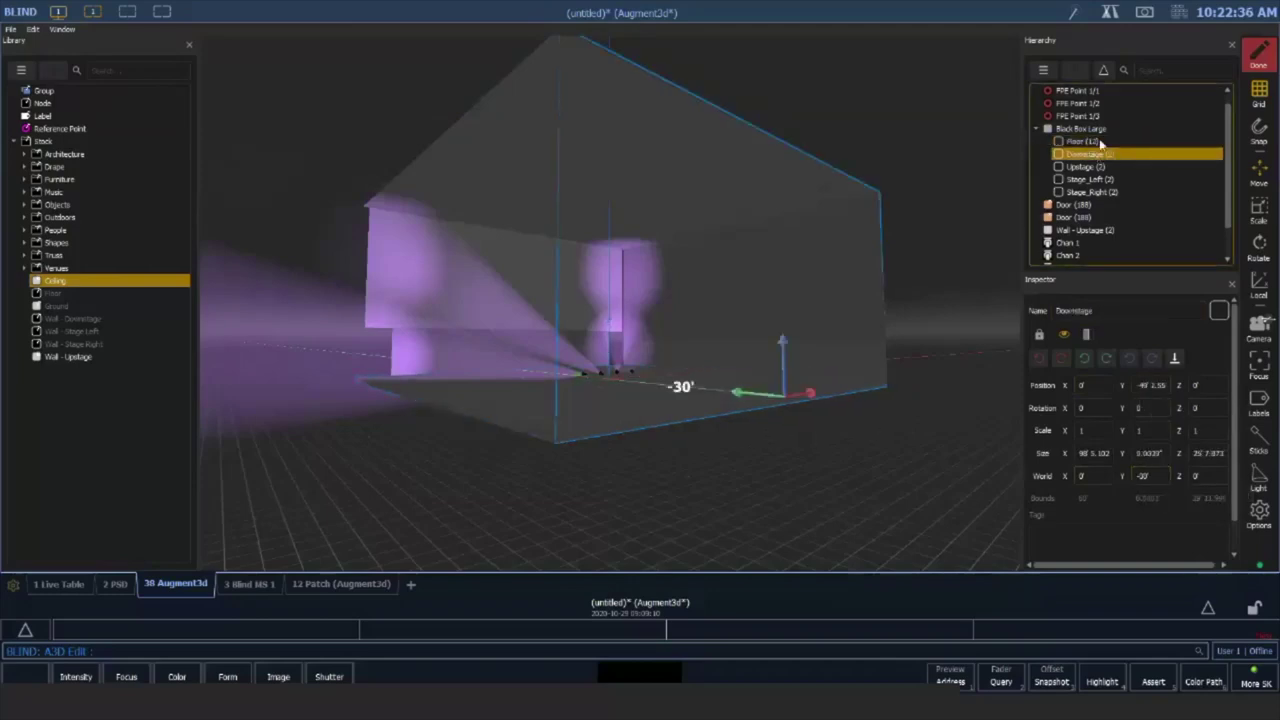
pyautogui.click(1100, 143)
# Make the ceiling a child of the Black Box Large group in the hierarchy
pyautogui.click(696, 121)
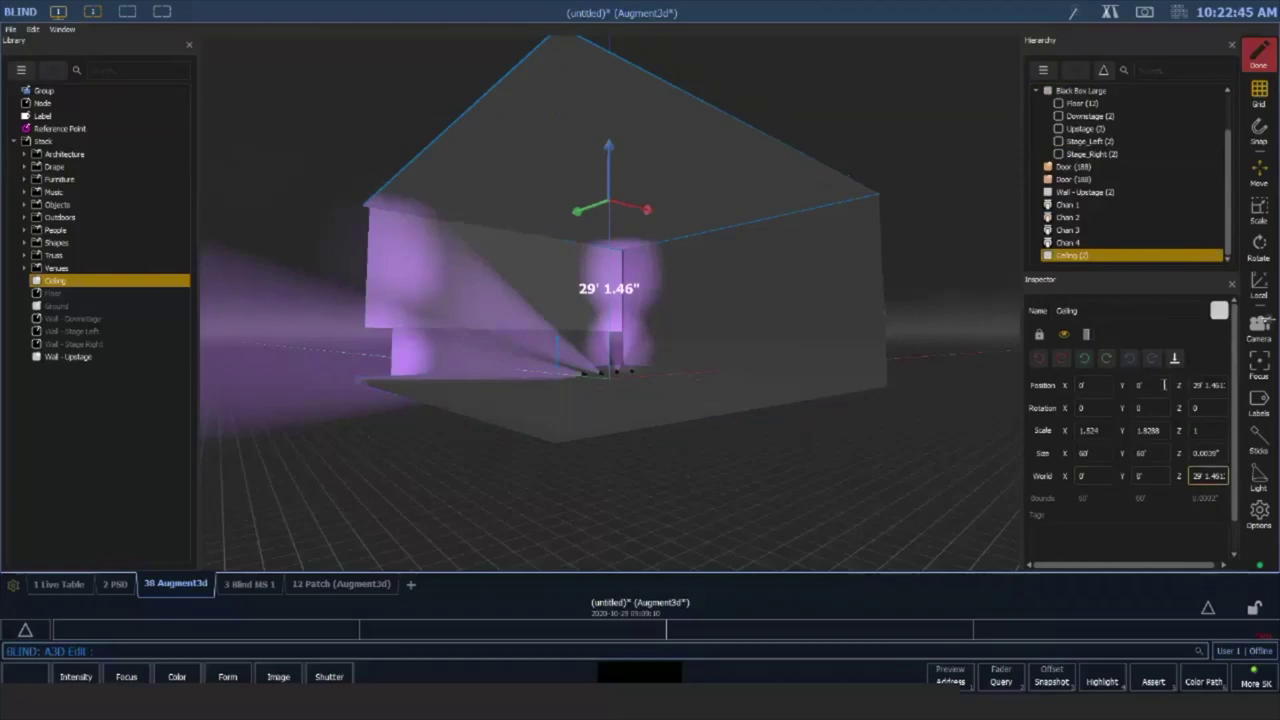
pyautogui.click(1085, 258)
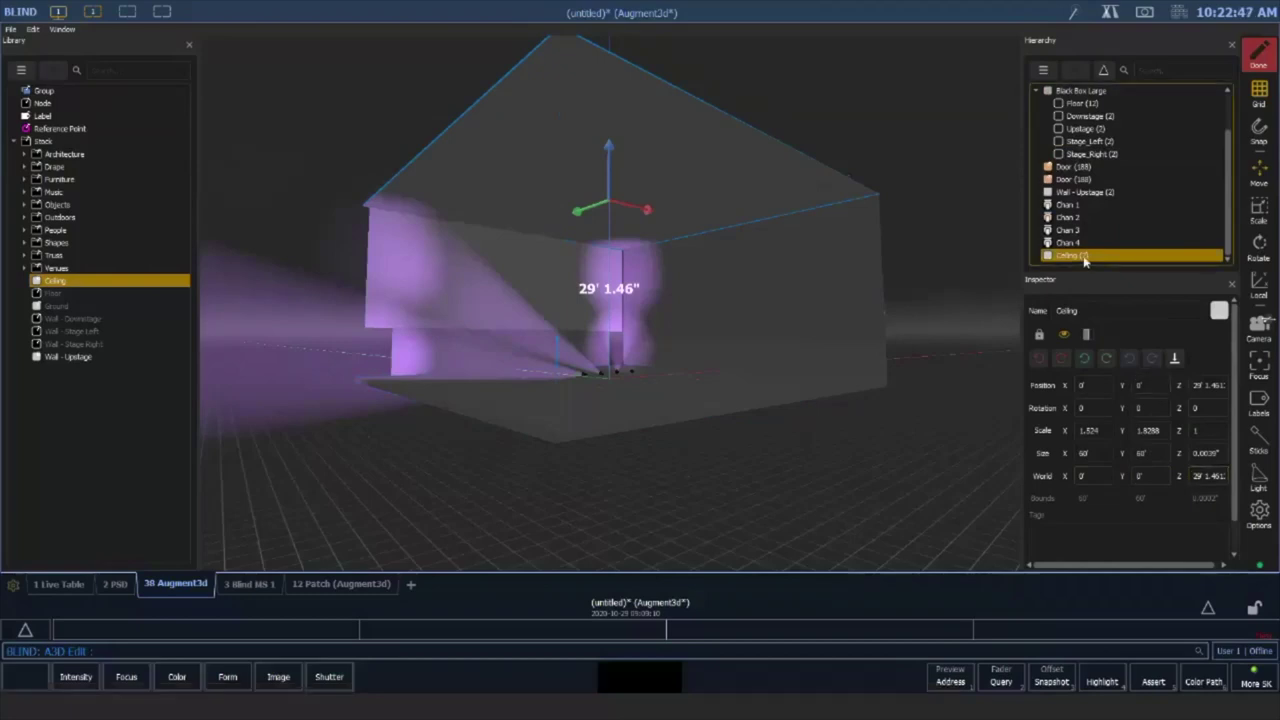
pyautogui.moveTo(1085, 260); pyautogui.dragTo(1070, 141)
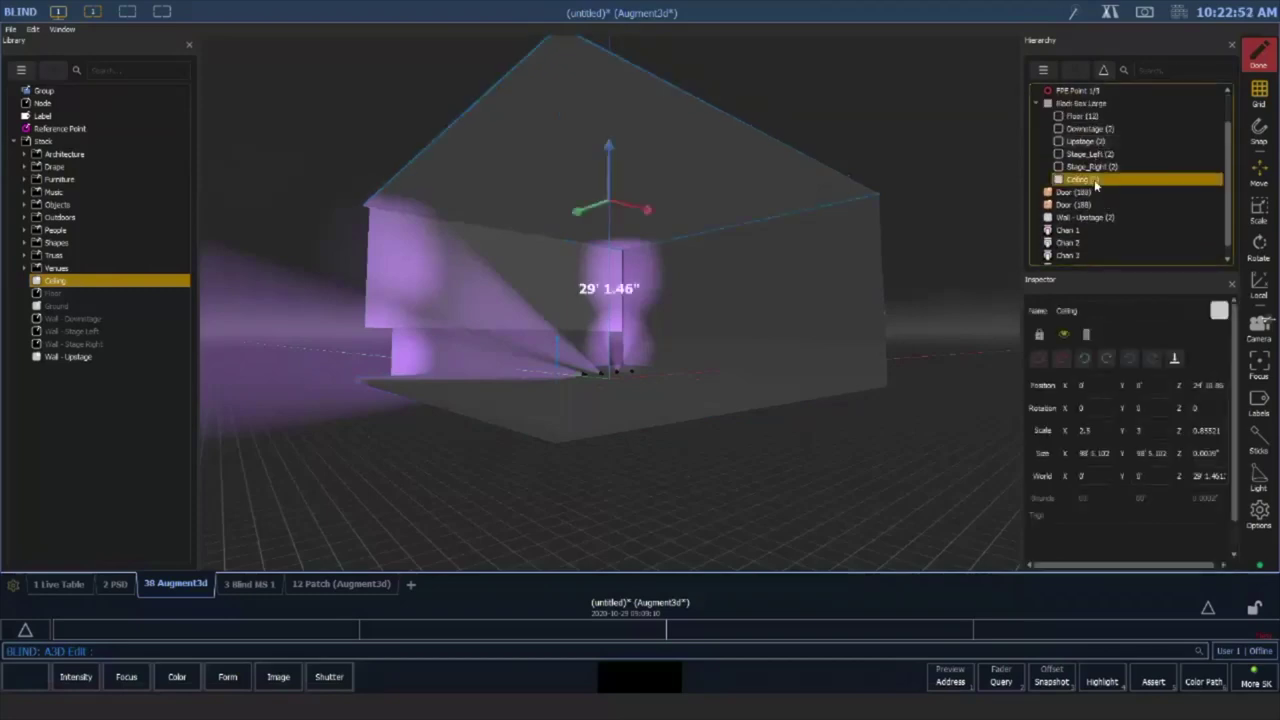
# Examine the nested ceiling's position, scale, size and world values against those of its parent group
pyautogui.click(1190, 386)
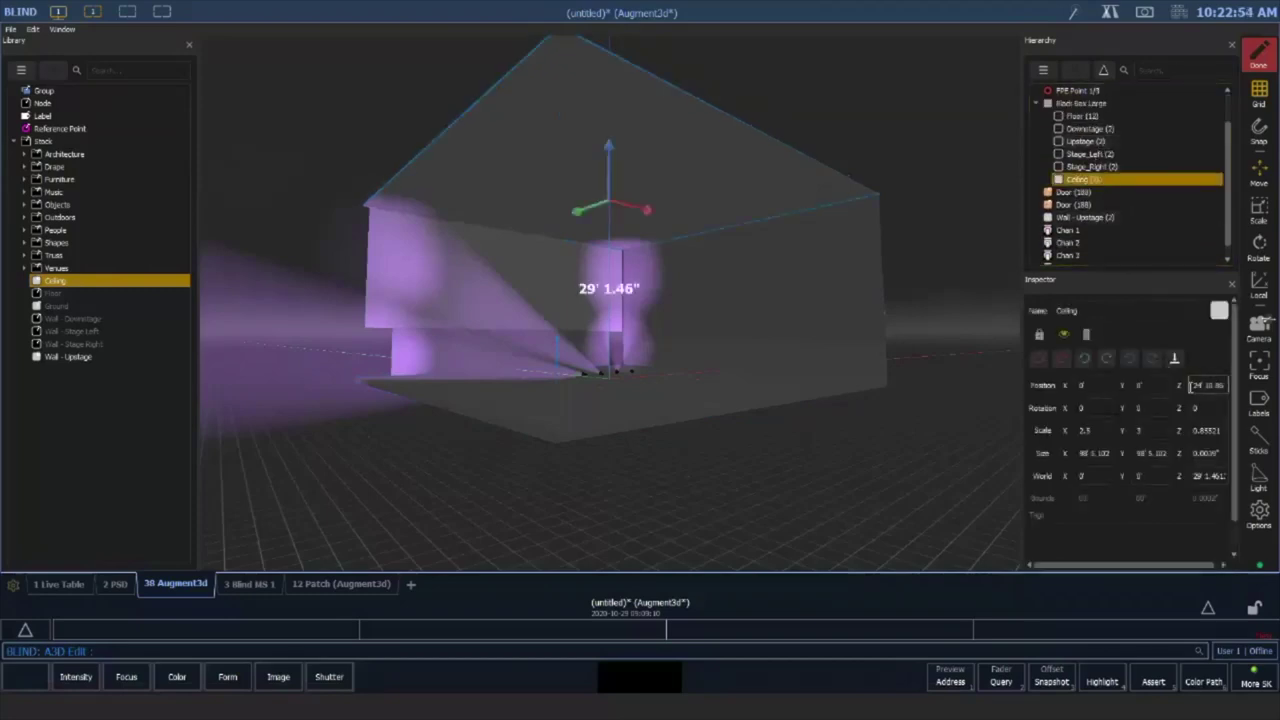
pyautogui.click(1174, 501)
pyautogui.click(1082, 455)
pyautogui.press('Tab')
pyautogui.click(1149, 431)
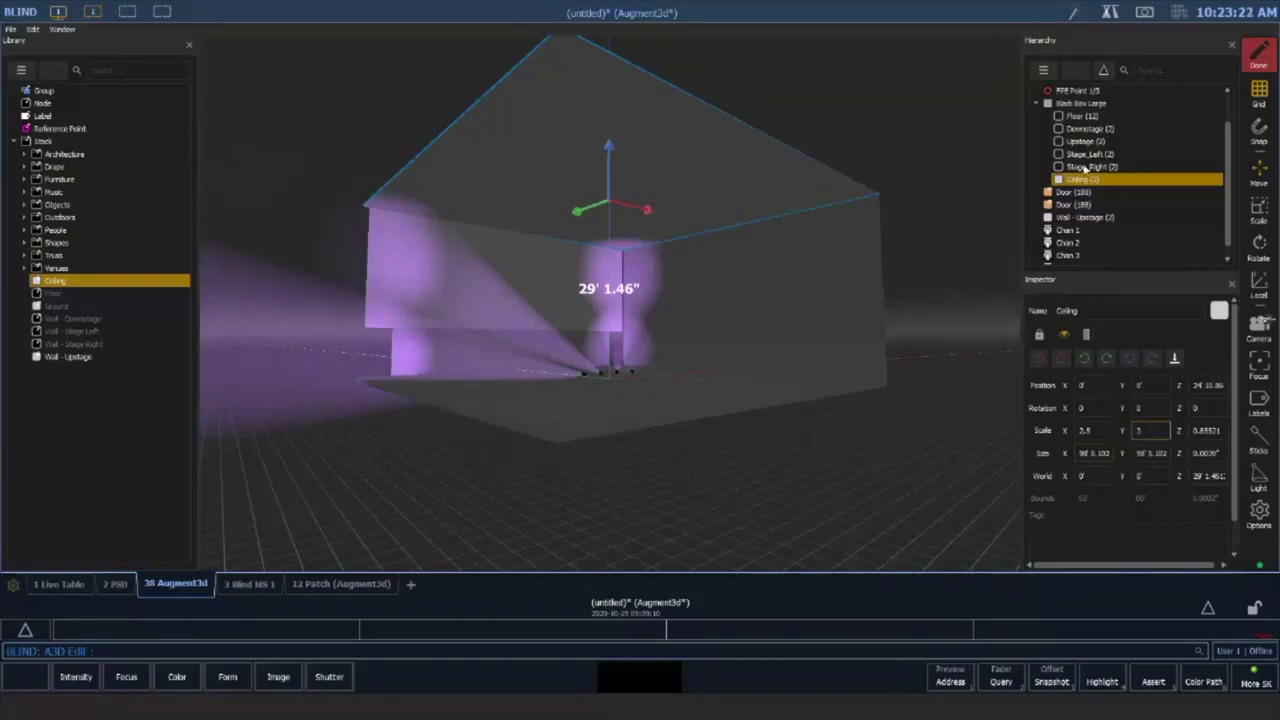
pyautogui.click(1095, 104)
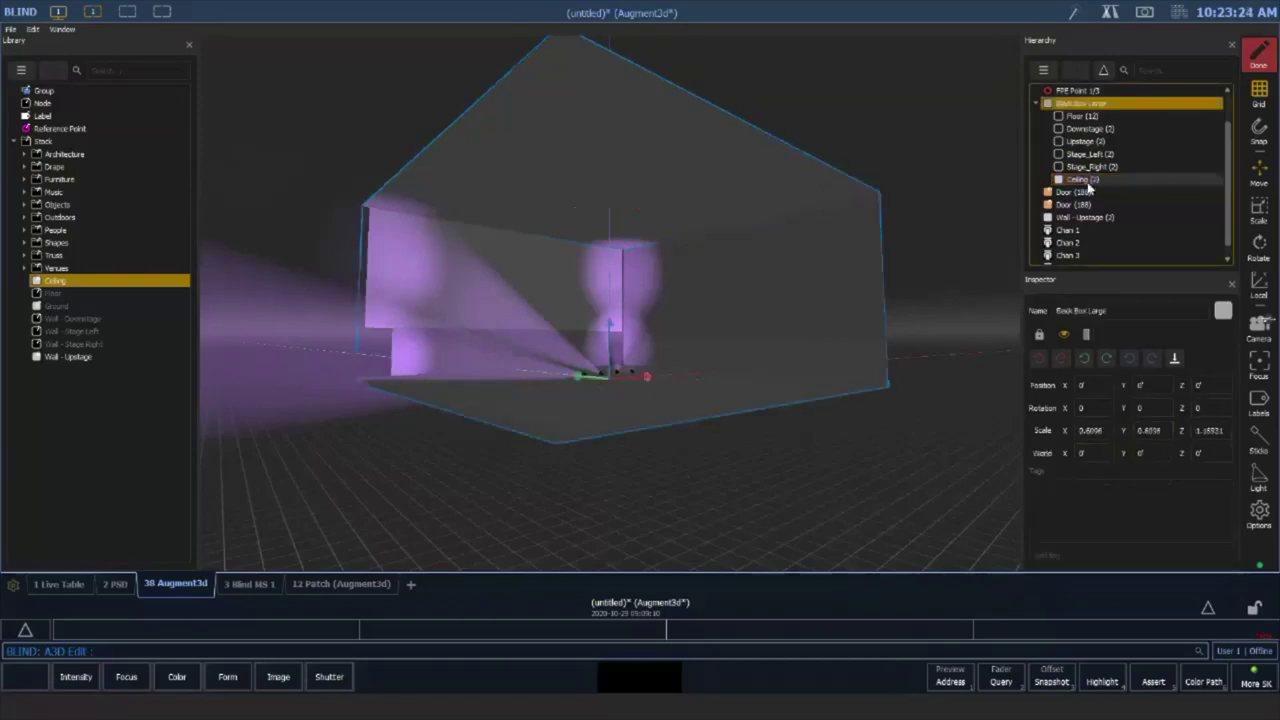
pyautogui.click(1086, 182)
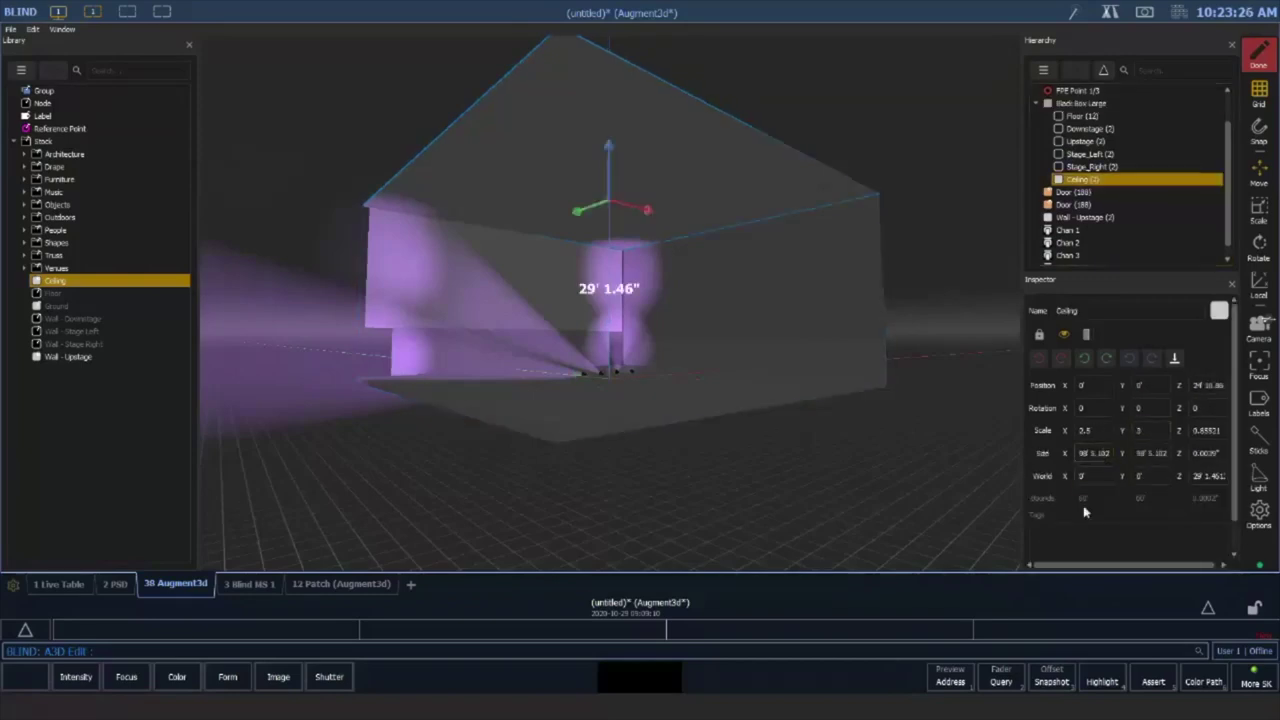
pyautogui.click(1150, 476)
pyautogui.click(1143, 458)
# Set the nested ceiling's X and Y scale to 1
pyautogui.click(1104, 430)
pyautogui.doubleClick(1076, 430)
pyautogui.write('1')
pyautogui.press('Tab')
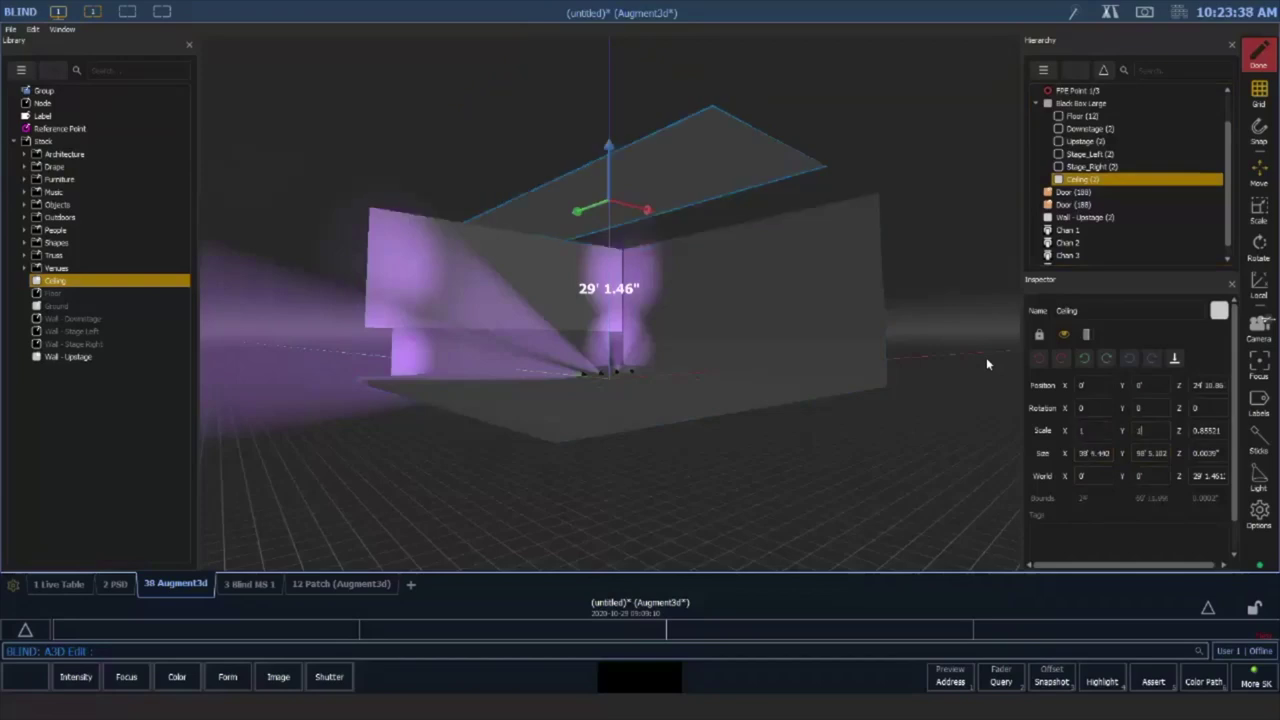
pyautogui.write('1')
pyautogui.press('Tab')
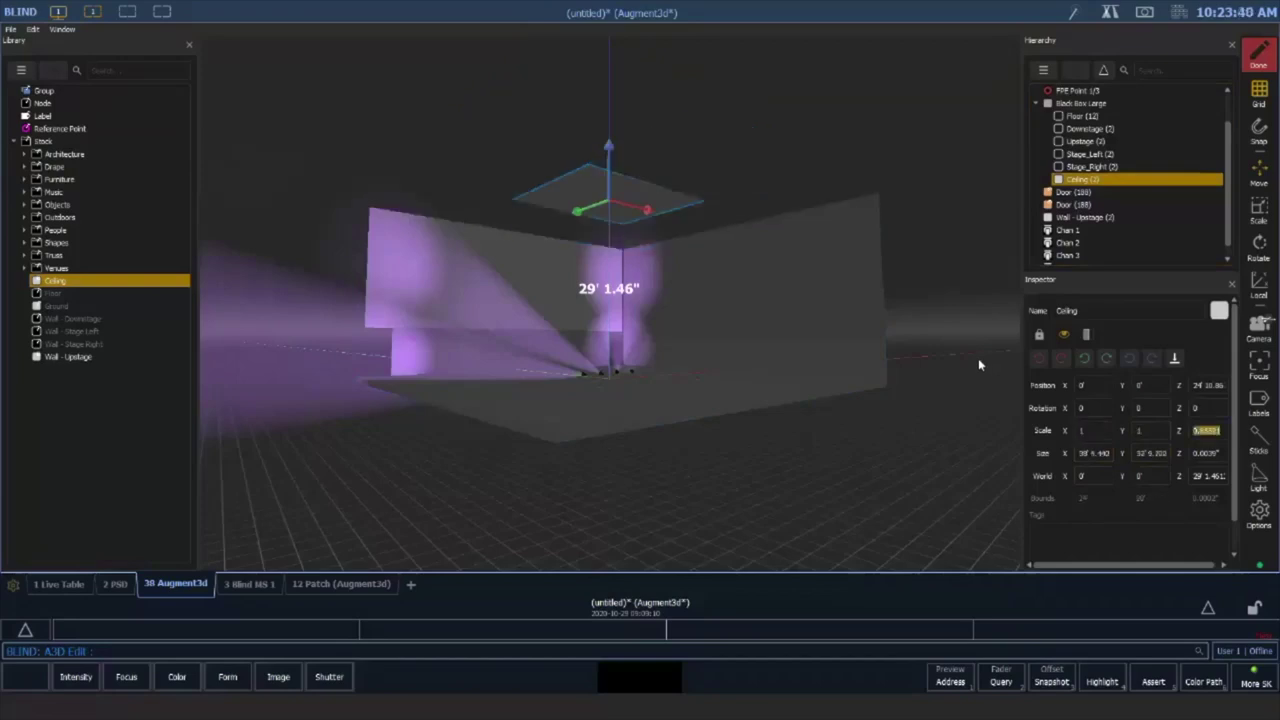
# Set the nested ceiling's X and Y size to 60 feet
pyautogui.click(1088, 410)
pyautogui.click(1082, 453)
pyautogui.moveTo(1076, 453); pyautogui.dragTo(1126, 453)
pyautogui.write('60')
pyautogui.press('Tab')
pyautogui.write('60')
pyautogui.press('Tab')
pyautogui.write('60')
pyautogui.press('Return')
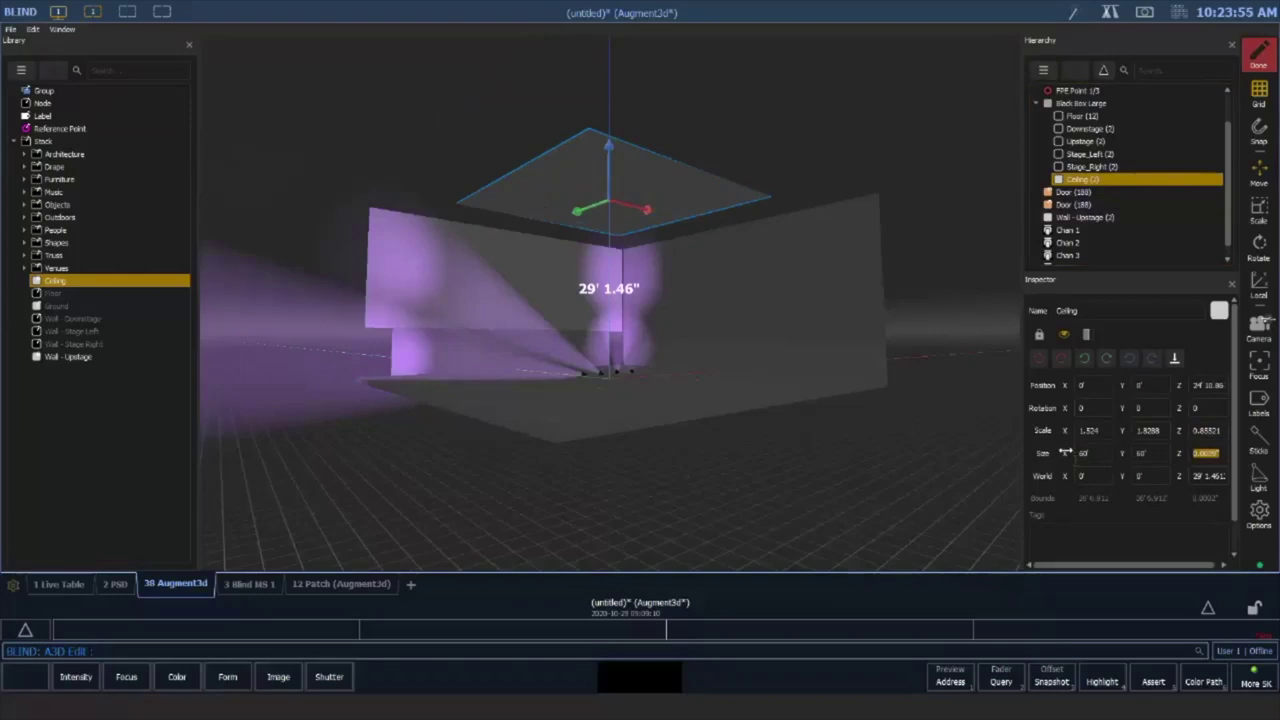
# Stretch the ceiling to cover the whole room, with a size of about 98' 8" in X and 98' 6" in Y
pyautogui.moveTo(1067, 452); pyautogui.dragTo(1233, 454)
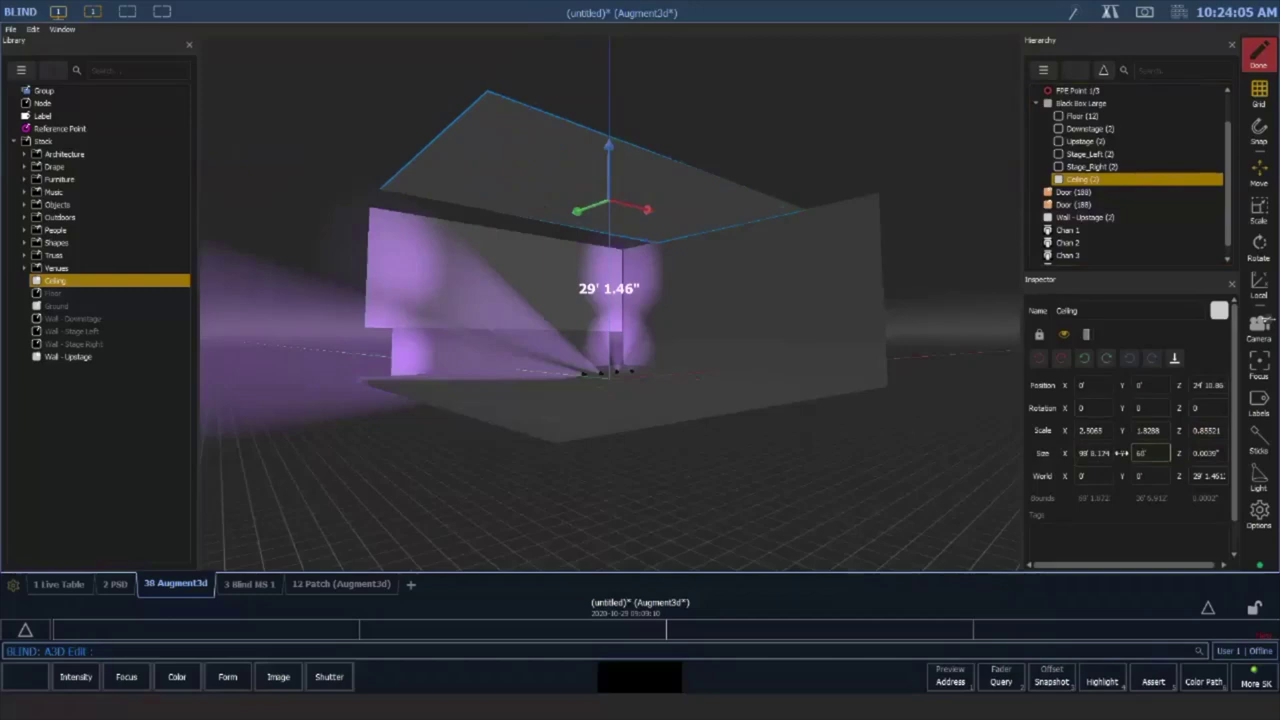
pyautogui.press('Return')
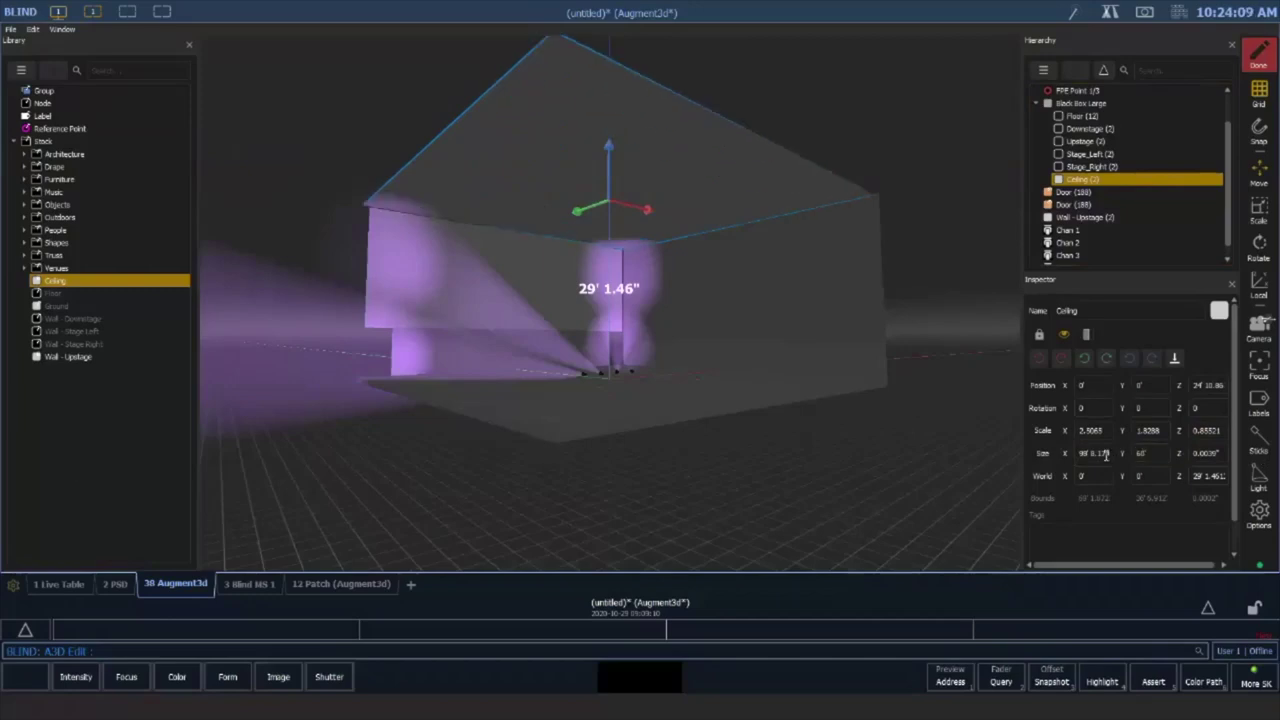
pyautogui.moveTo(1122, 454); pyautogui.dragTo(1144, 454)
pyautogui.click(1137, 453)
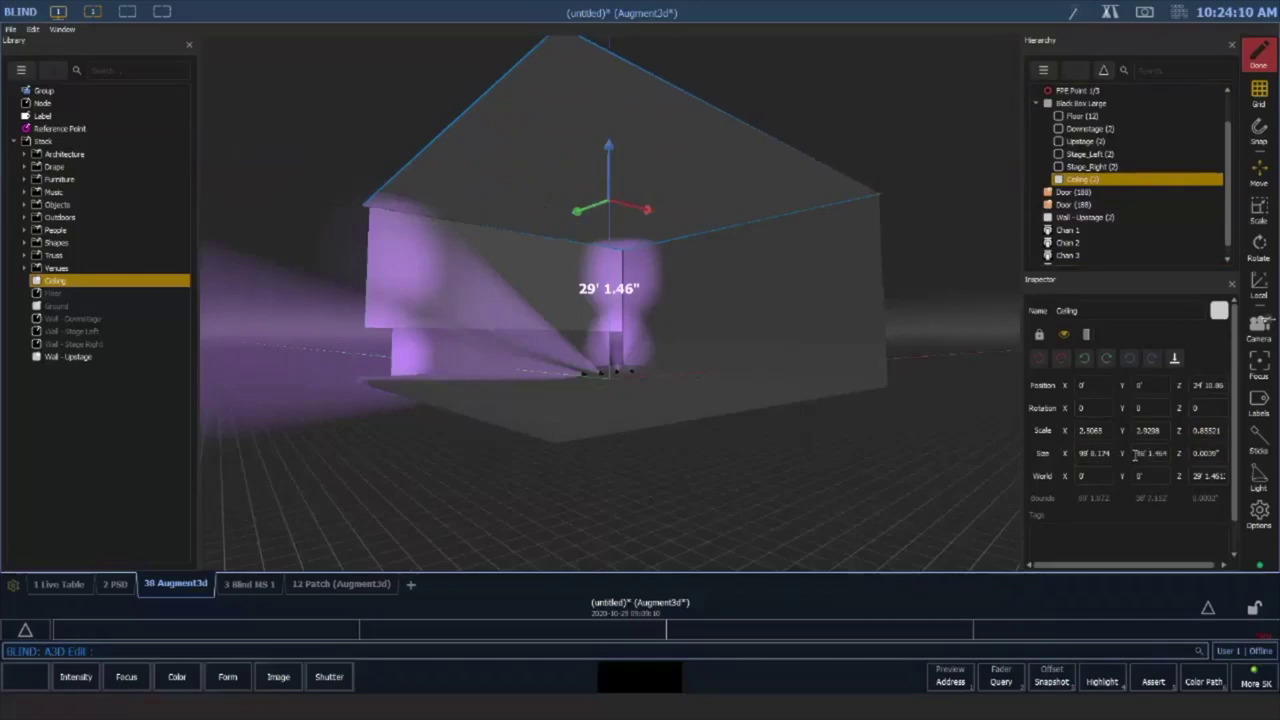
pyautogui.press('Return')
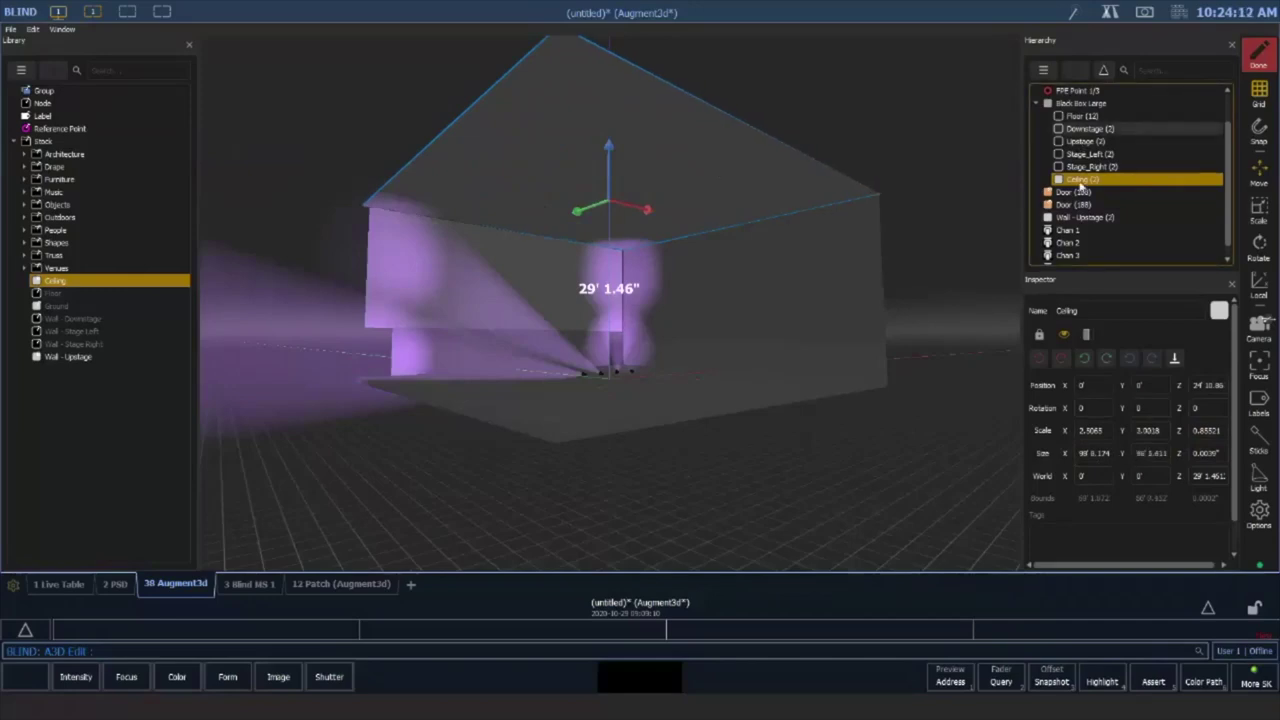
# Move the ceiling out of the Black Box Large group to the top level and set its X and Y size to 60 feet
pyautogui.moveTo(1081, 182); pyautogui.dragTo(1057, 192)
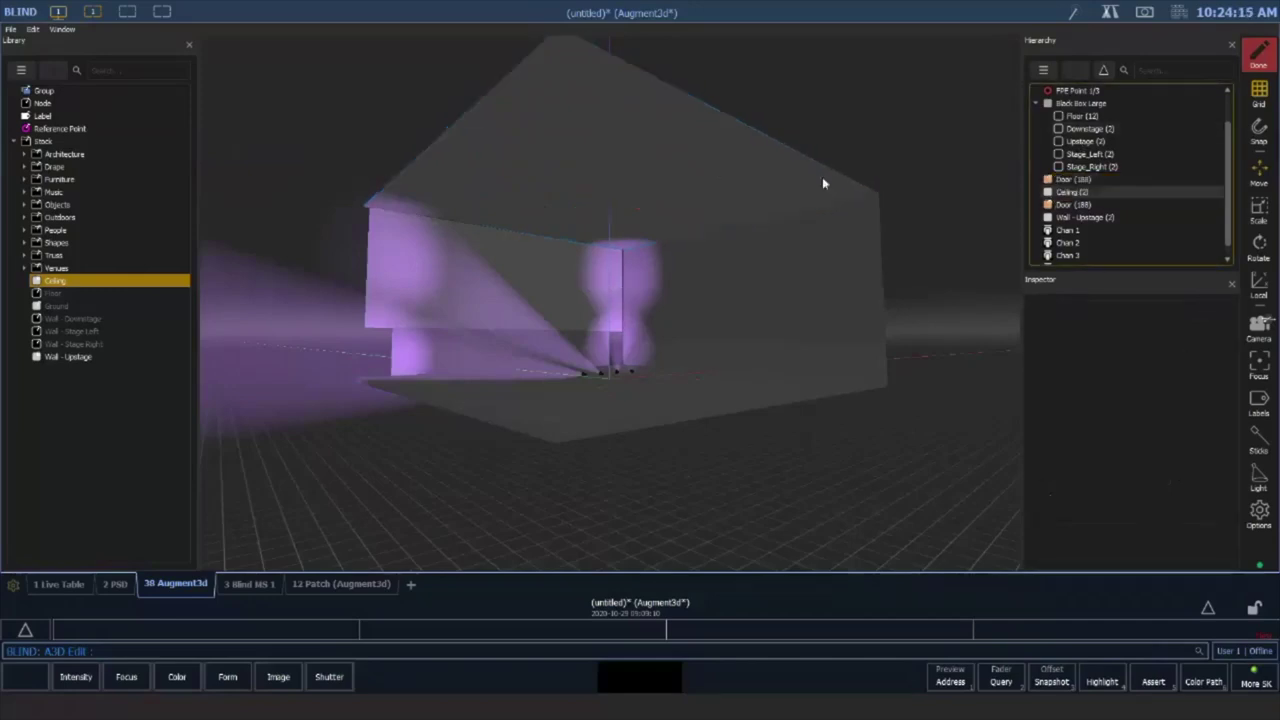
pyautogui.click(1093, 453)
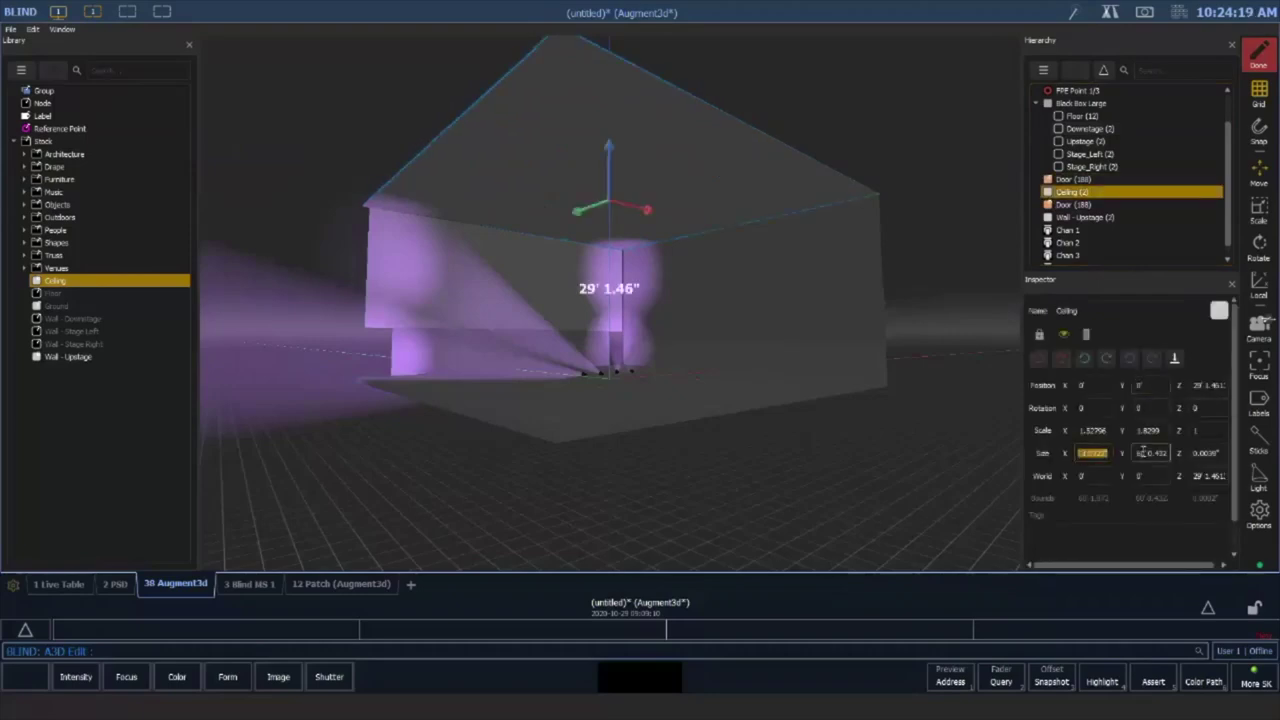
pyautogui.write('60')
pyautogui.press('Tab')
pyautogui.press('Tab')
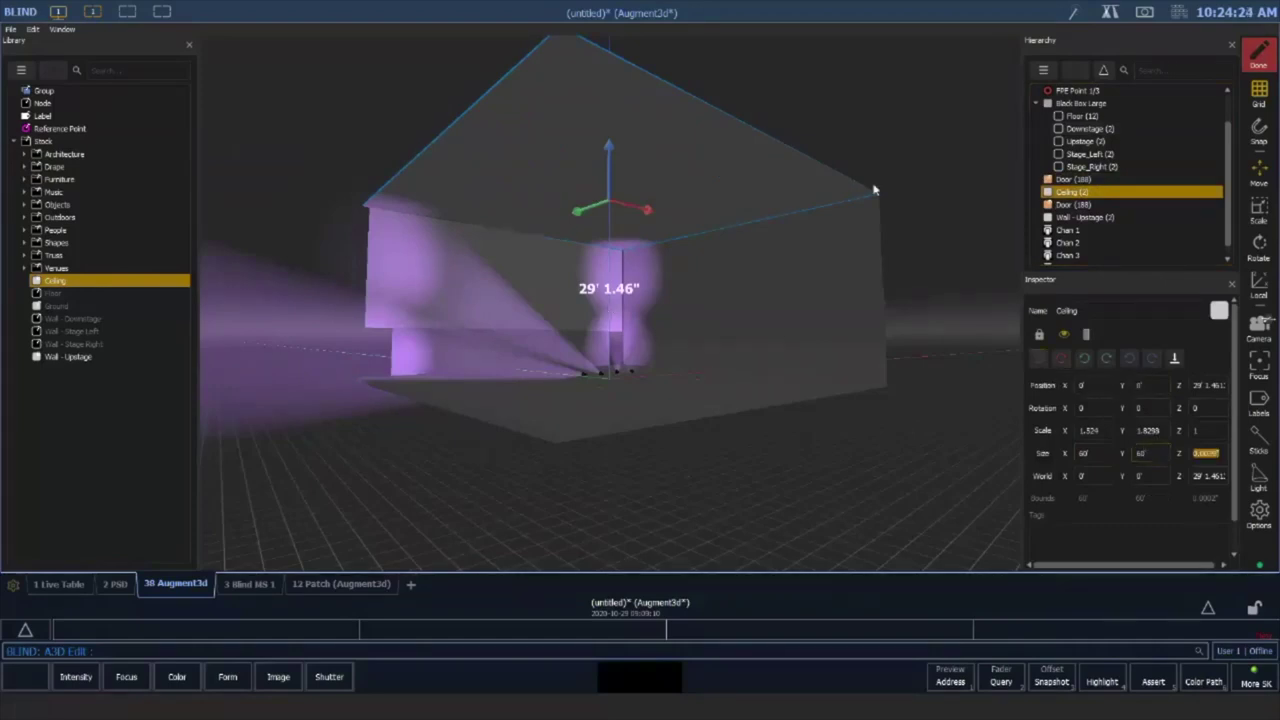
# Nest the ceiling back into Black Box Large below Downstage and compare its scale and size with the group's scale
pyautogui.click(1097, 104)
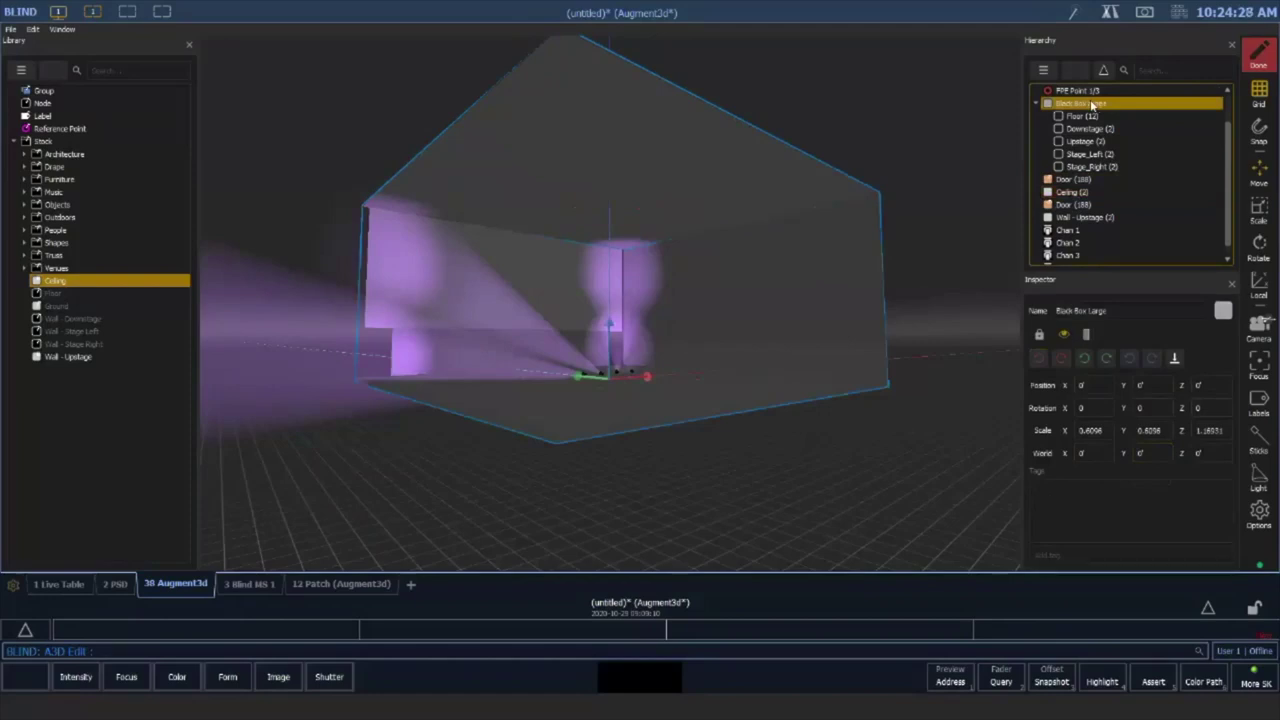
pyautogui.click(1098, 194)
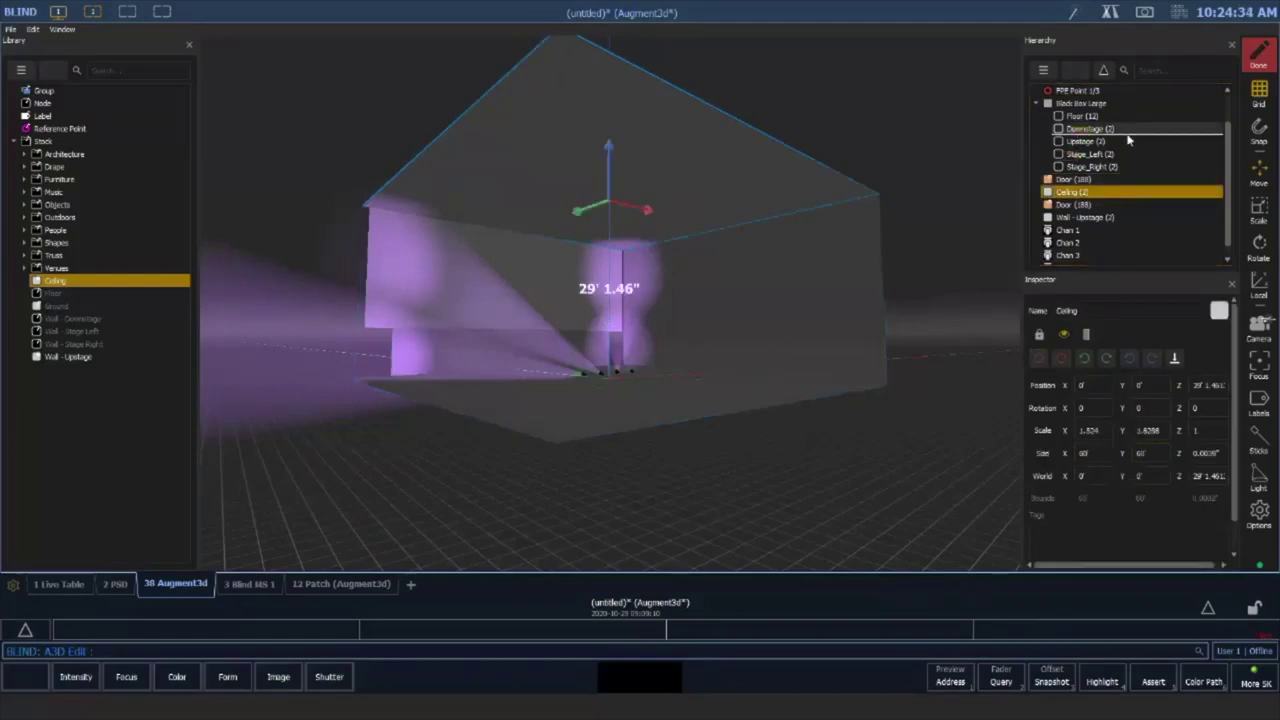
pyautogui.moveTo(1128, 140); pyautogui.dragTo(1126, 138)
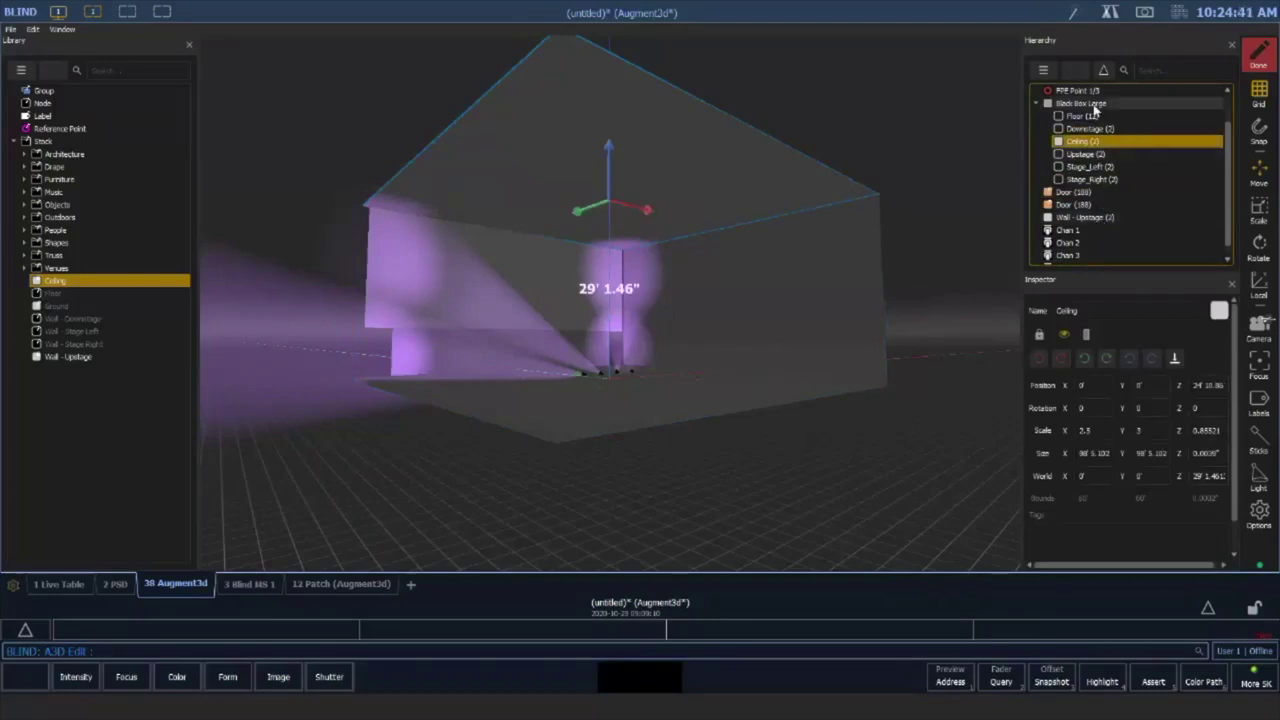
pyautogui.click(1095, 105)
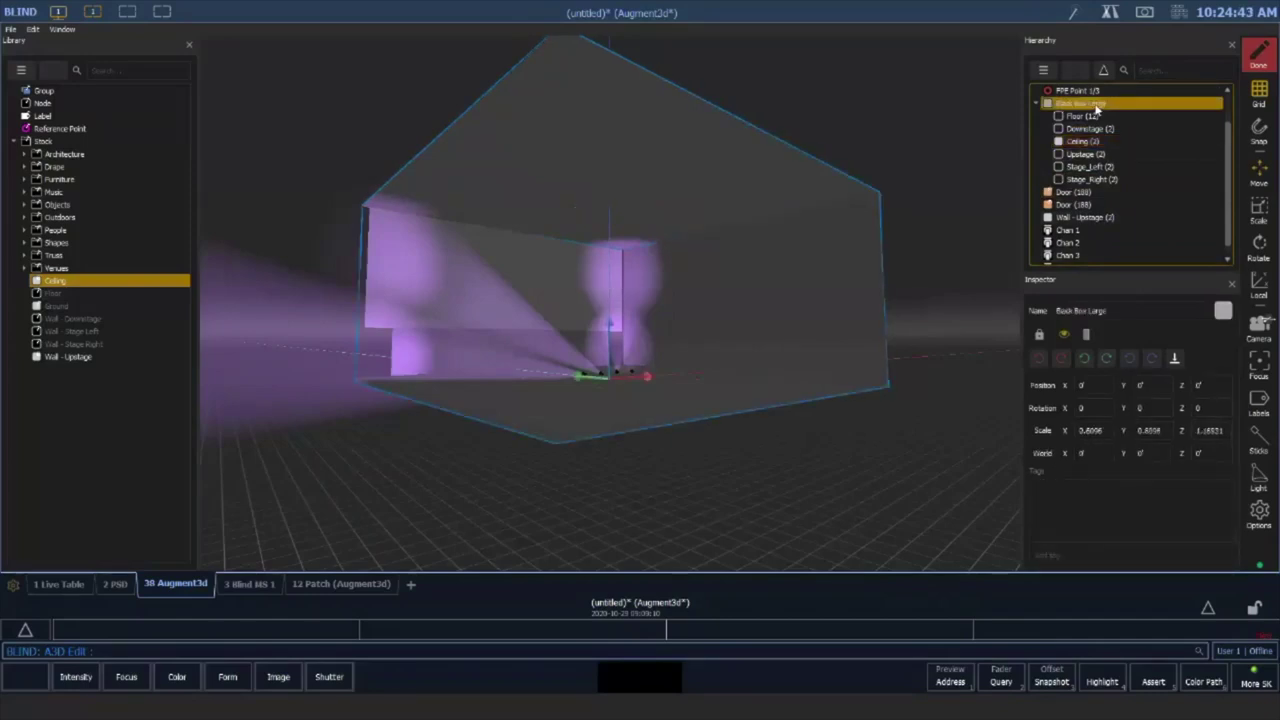
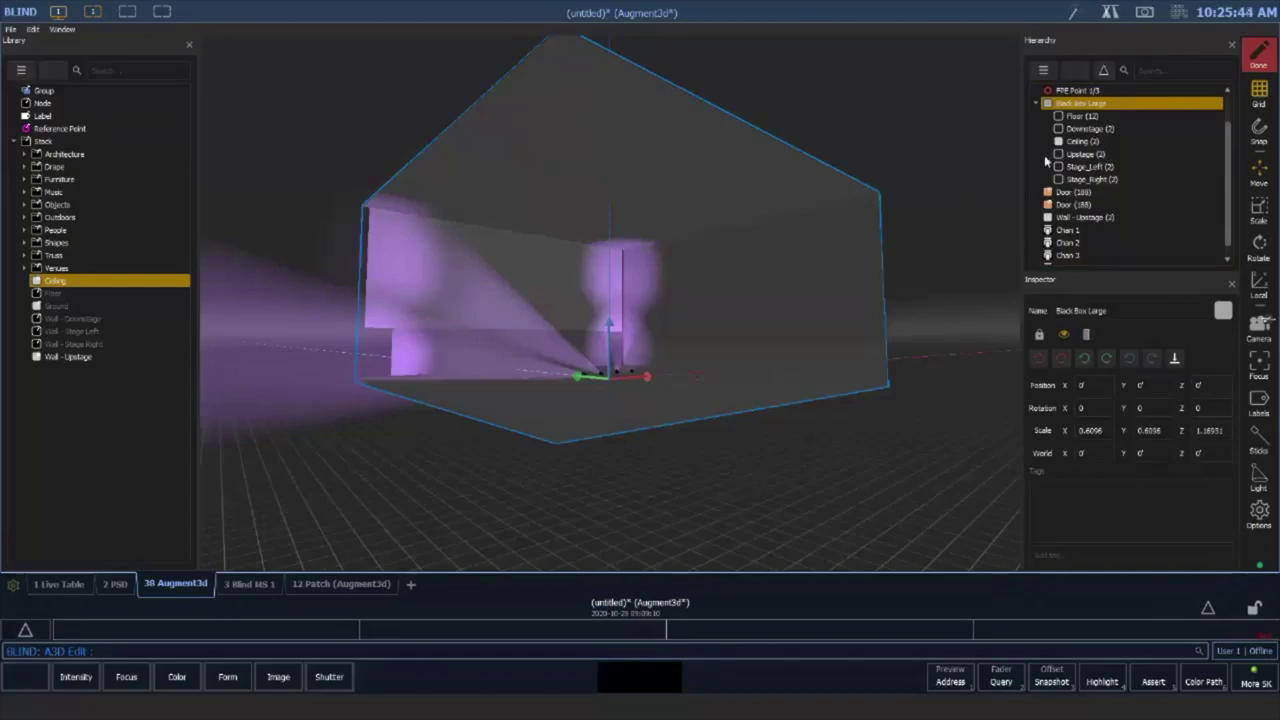
# Move both doors and Wall - Upstage into the Black Box Large group and collapse the group into a single object
pyautogui.click(1098, 142)
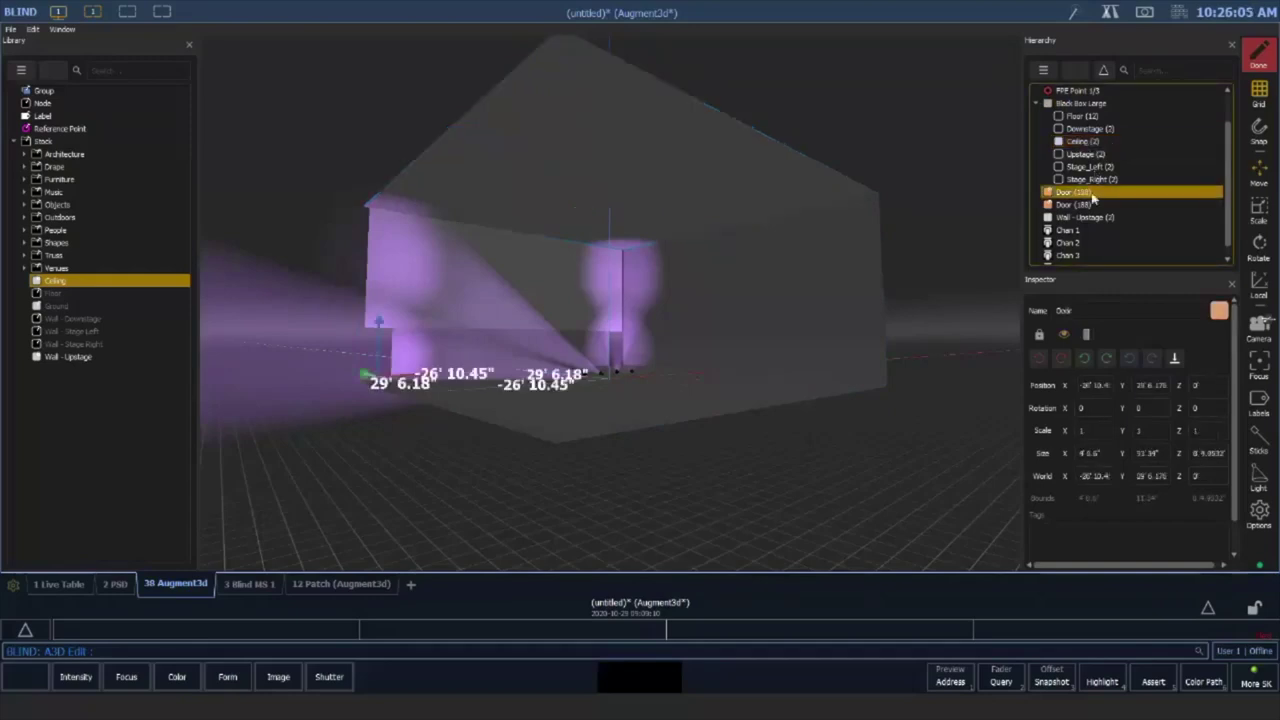
pyautogui.moveTo(1093, 199)
pyautogui.mouseDown()
pyautogui.moveTo(1078, 158)
pyautogui.moveTo(1080, 215)
pyautogui.moveTo(1079, 198)
pyautogui.mouseUp()
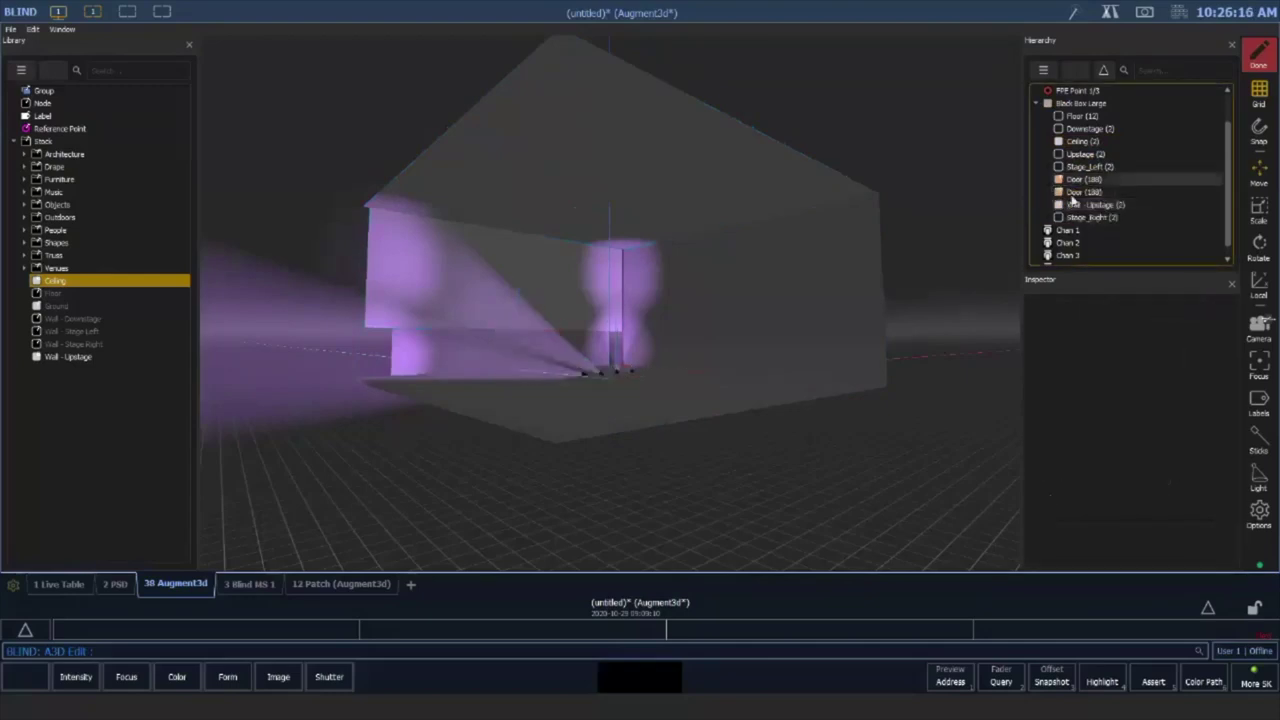
pyautogui.rightClick(1081, 104)
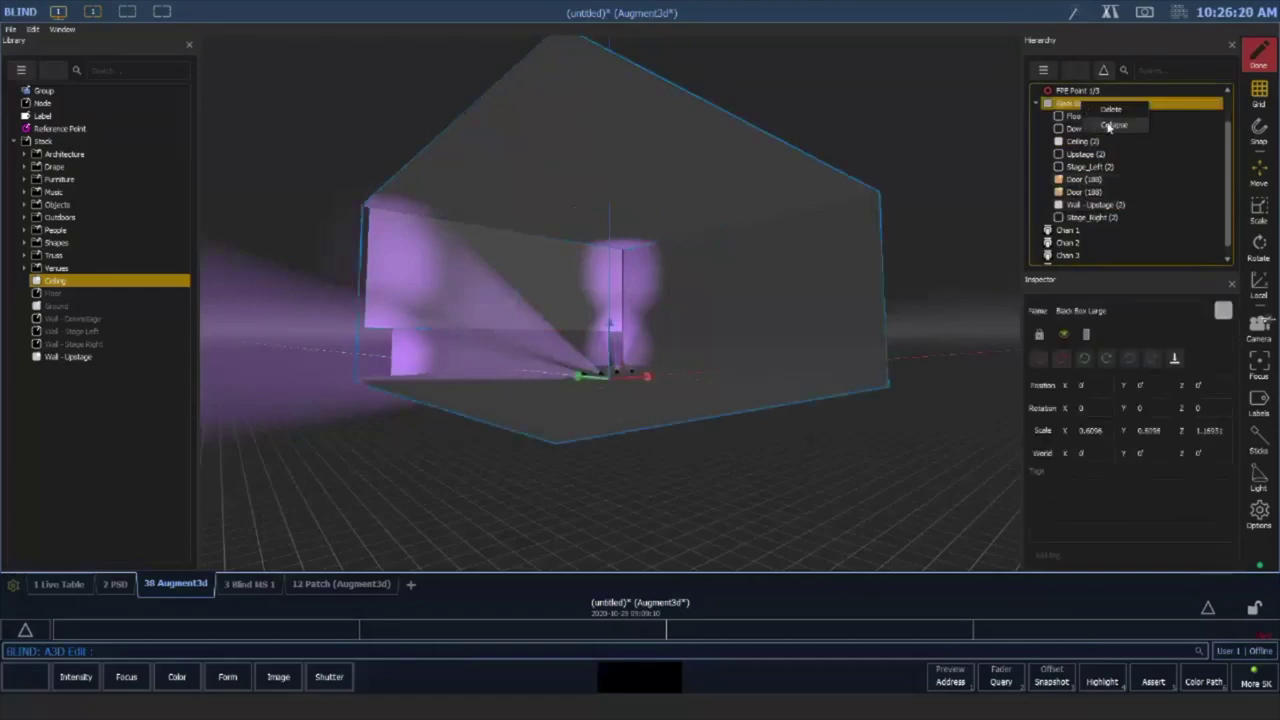
pyautogui.click(1109, 126)
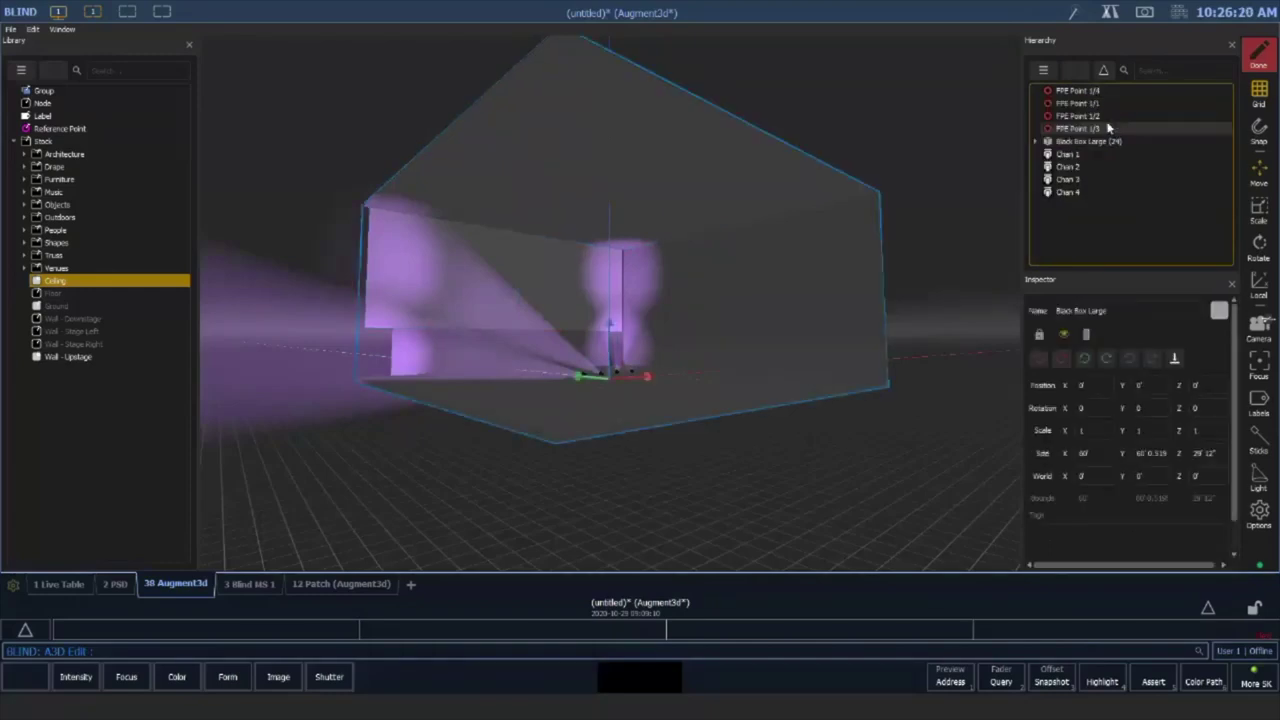
# Move the collapsed Black Box Large room to about 1' 10" in X and scale it uniformly to about 1.21
pyautogui.click(722, 188)
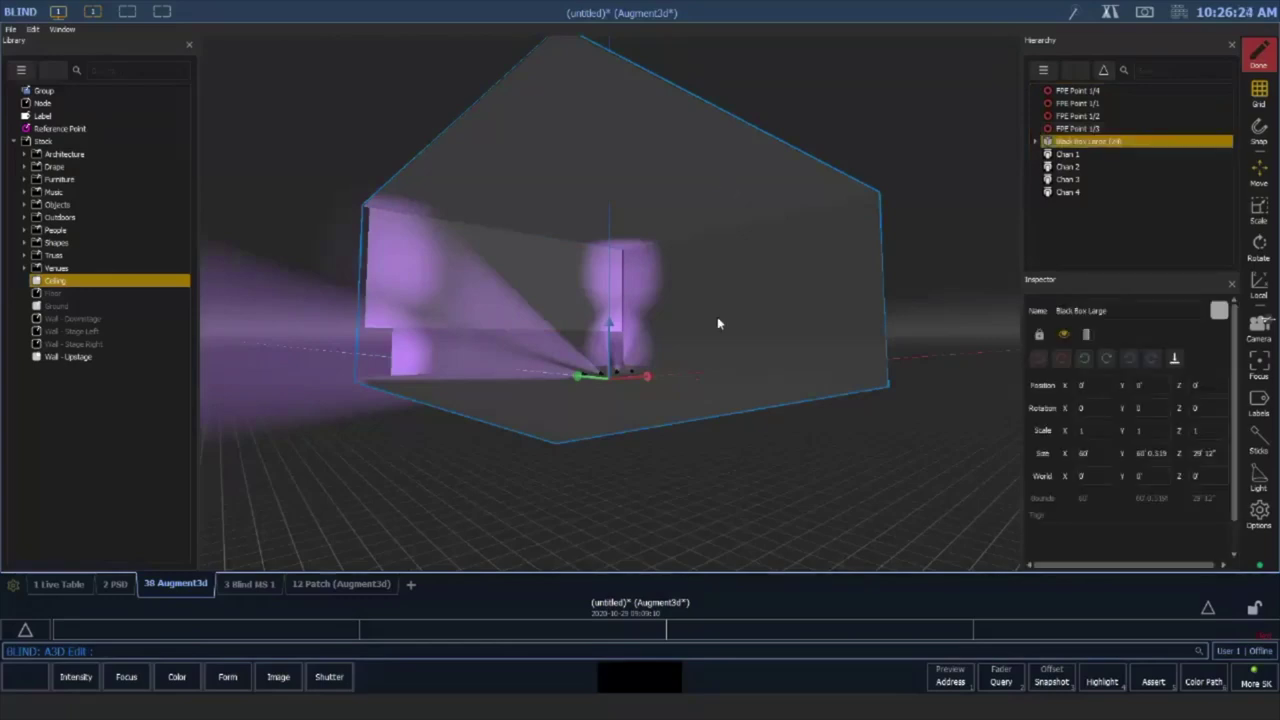
pyautogui.moveTo(668, 370); pyautogui.dragTo(660, 437)
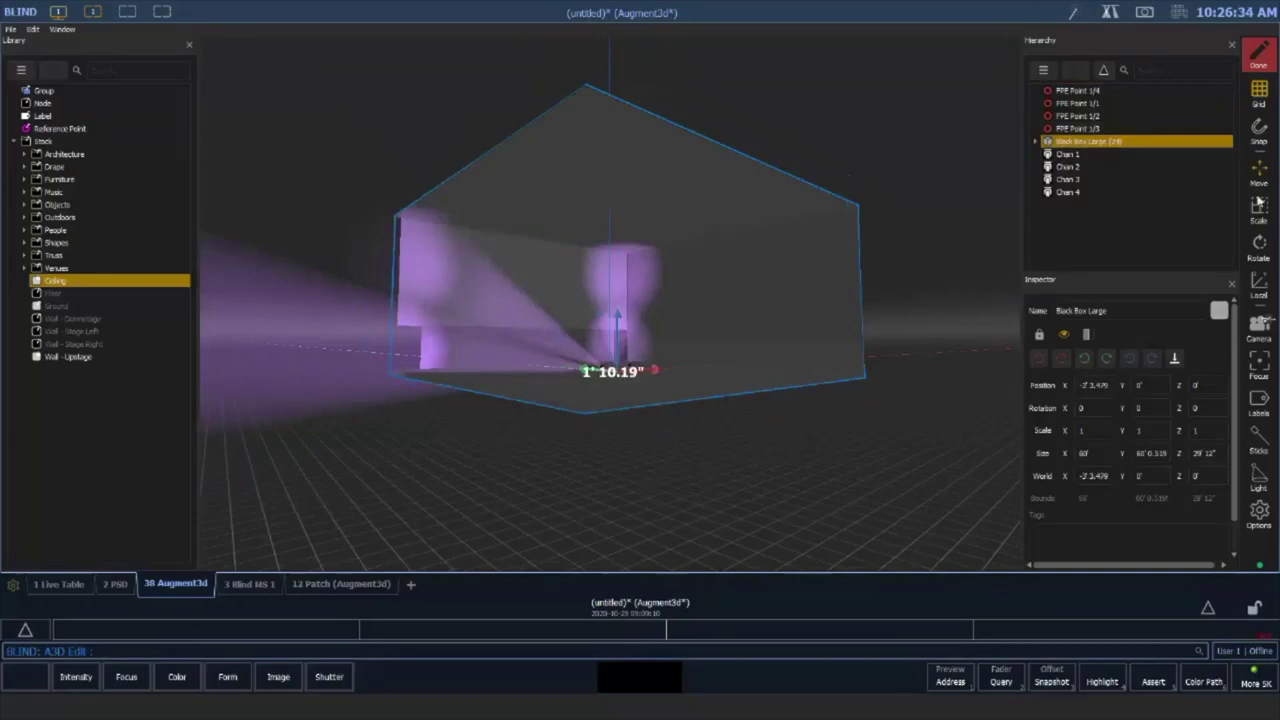
pyautogui.click(1259, 205)
pyautogui.moveTo(620, 373); pyautogui.dragTo(762, 469)
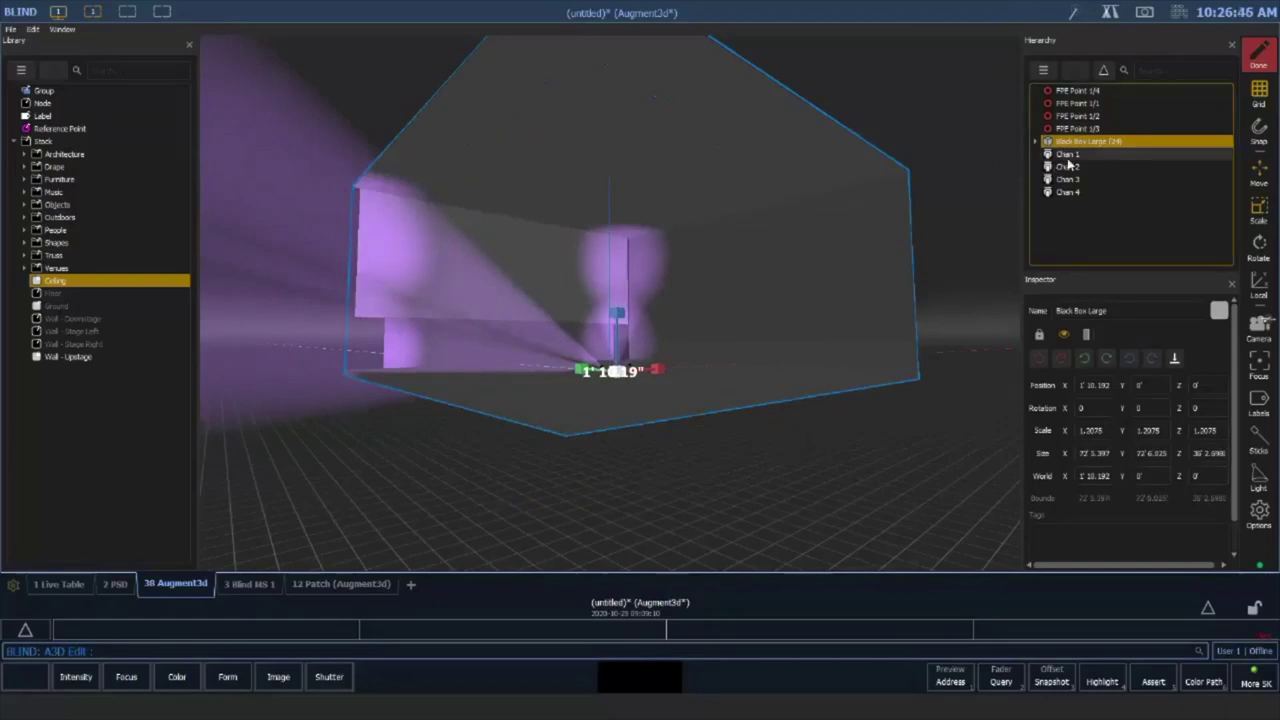
pyautogui.moveTo(733, 431); pyautogui.dragTo(728, 446, button='middle')
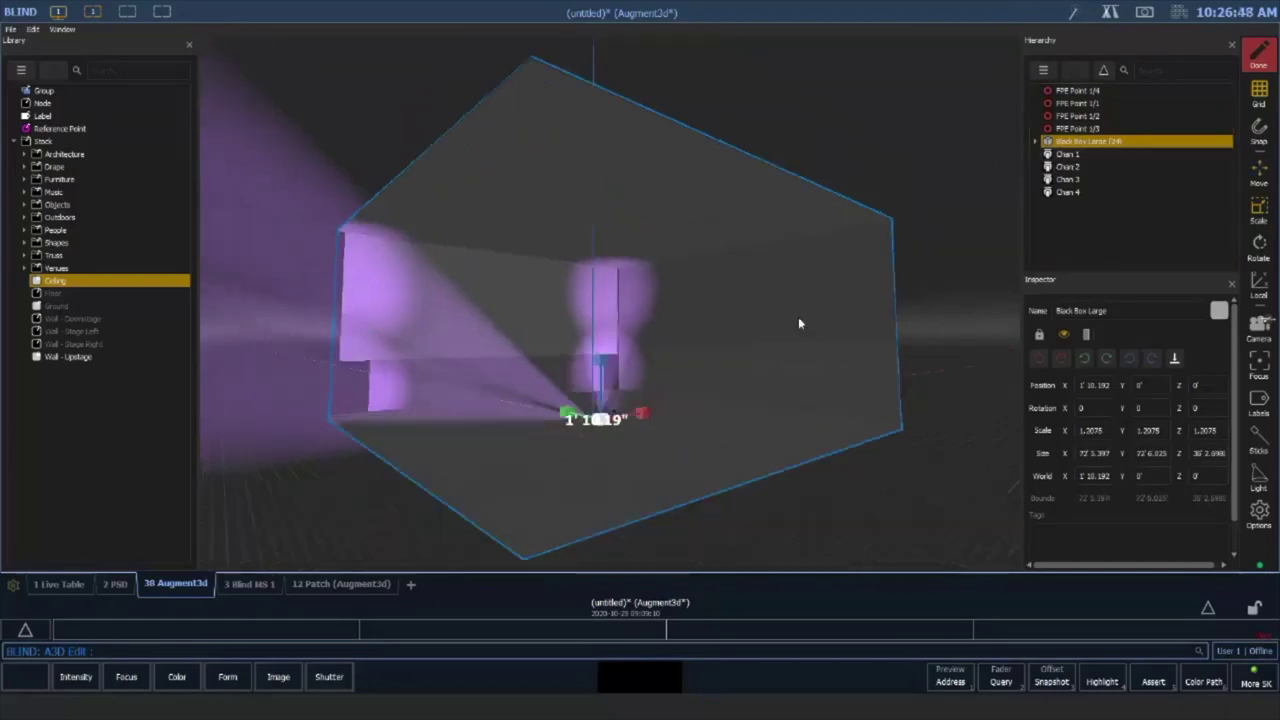
pyautogui.click(760, 471)
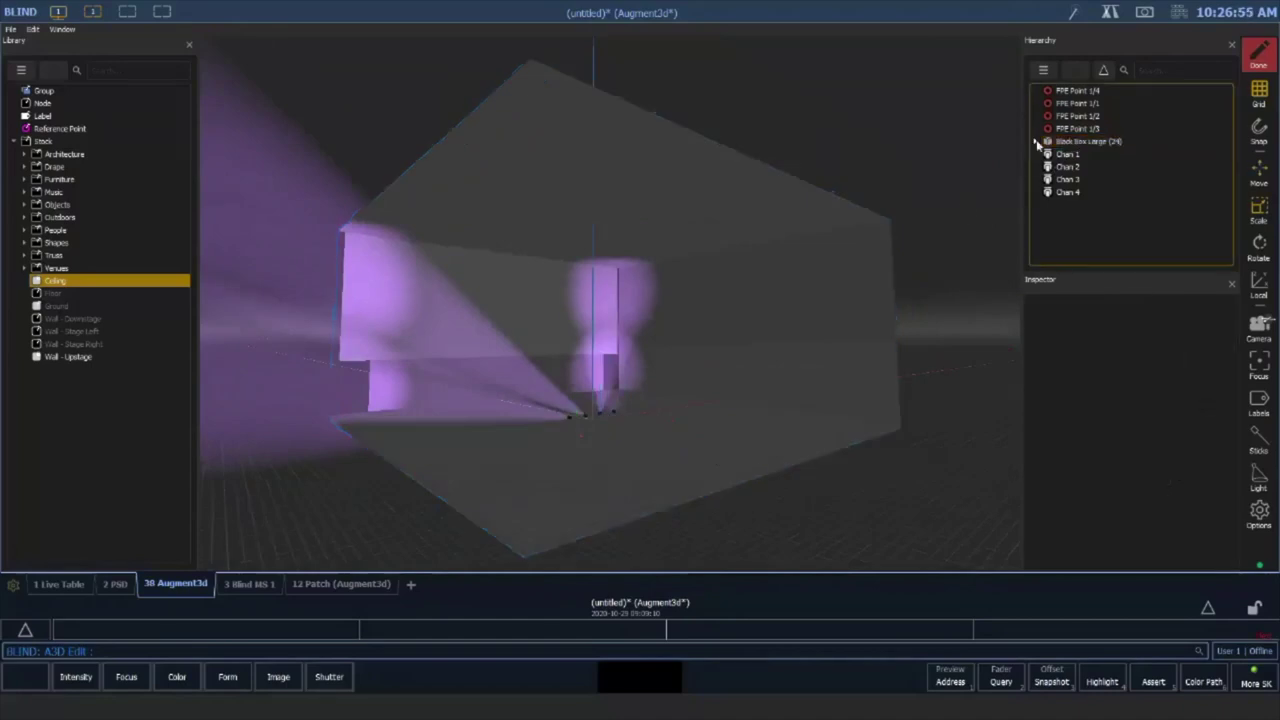
# Lock Black Box Large to test selecting the Chan 4 fixture in the scene, and unlock the room again
pyautogui.click(1066, 144)
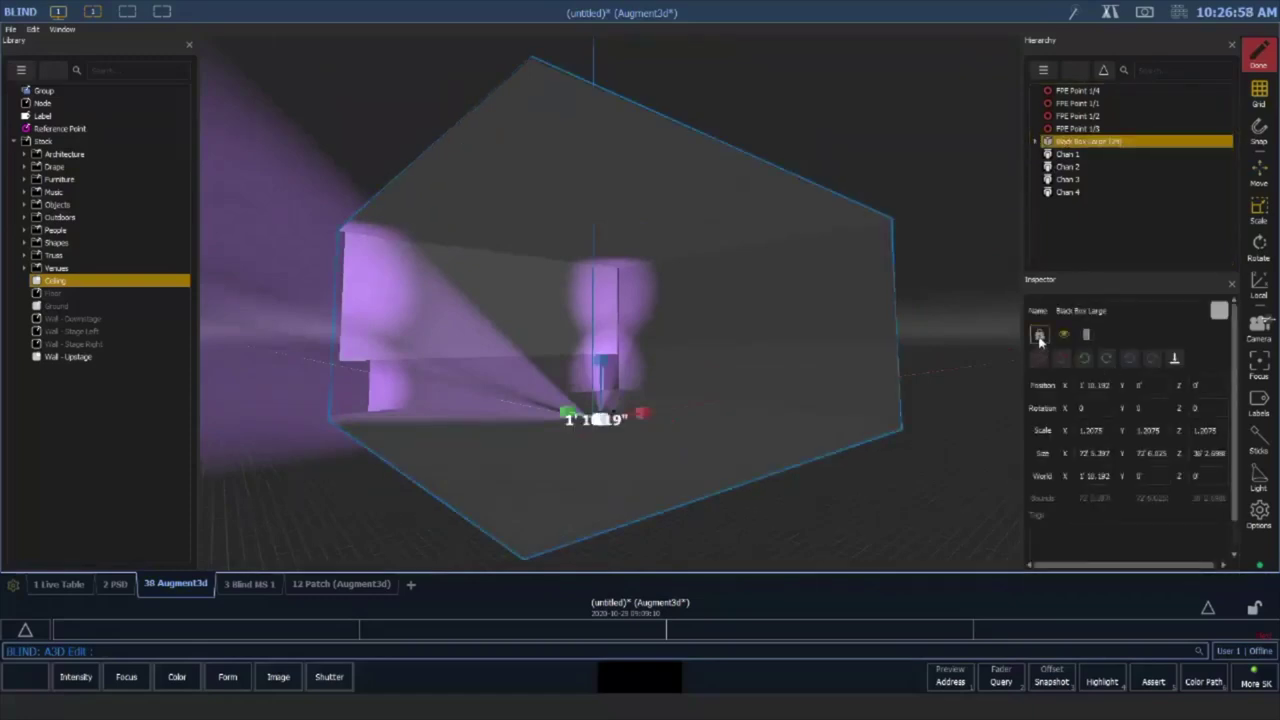
pyautogui.click(1039, 338)
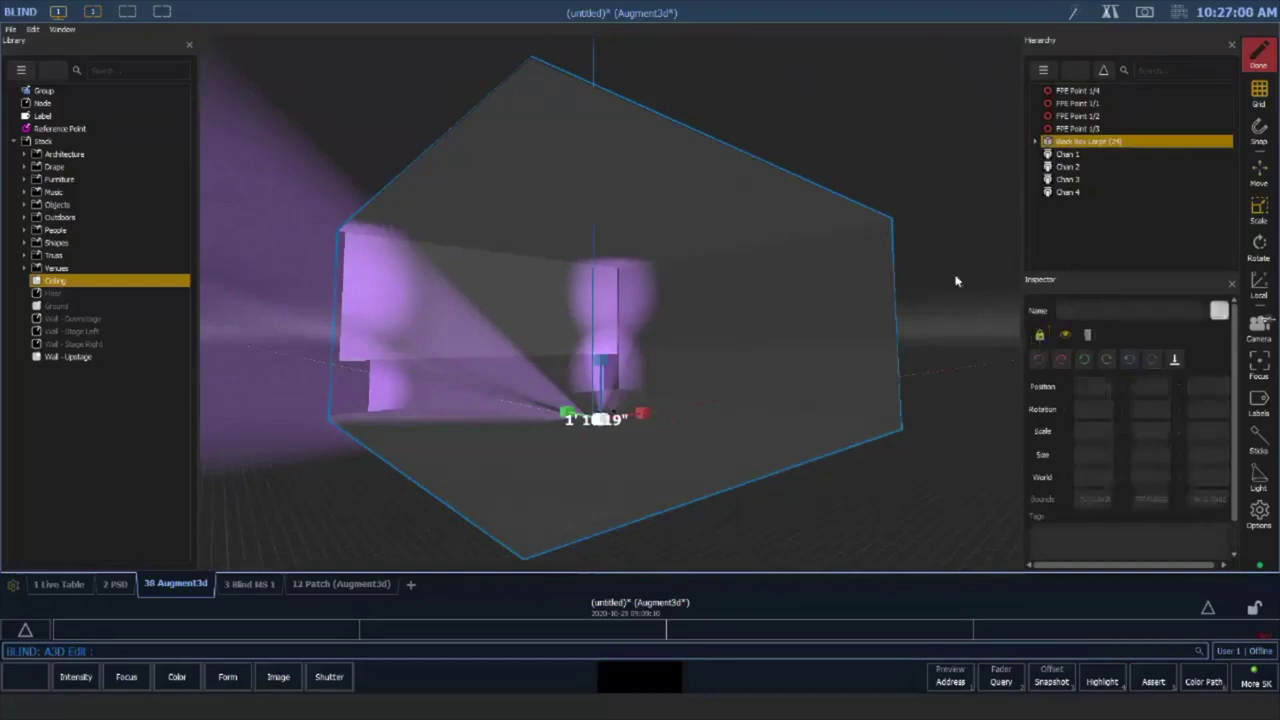
pyautogui.click(874, 176)
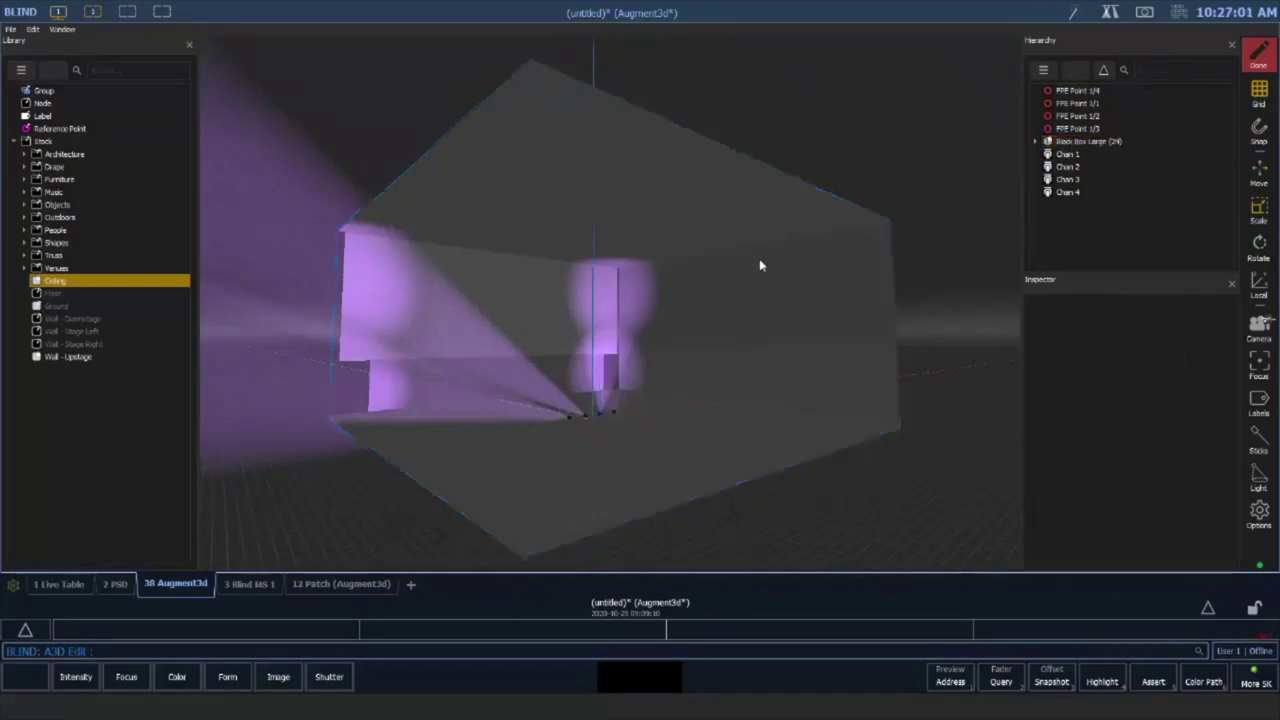
pyautogui.click(620, 416)
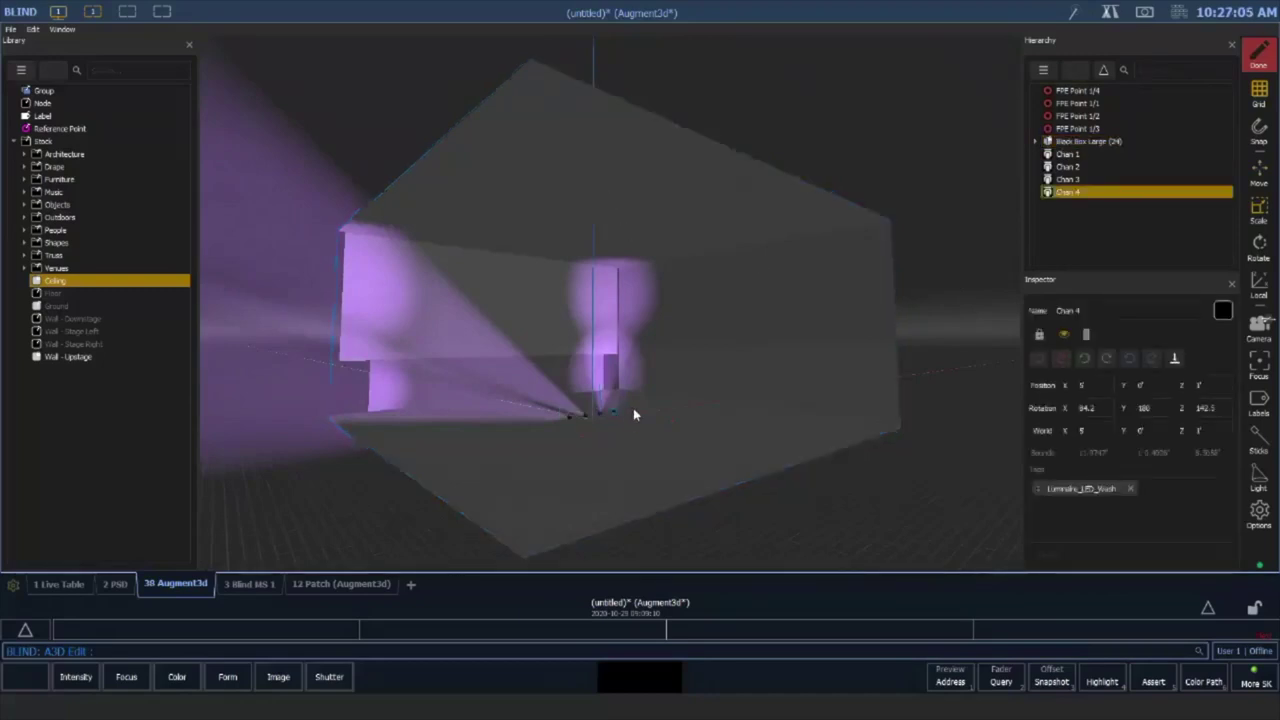
pyautogui.click(617, 419)
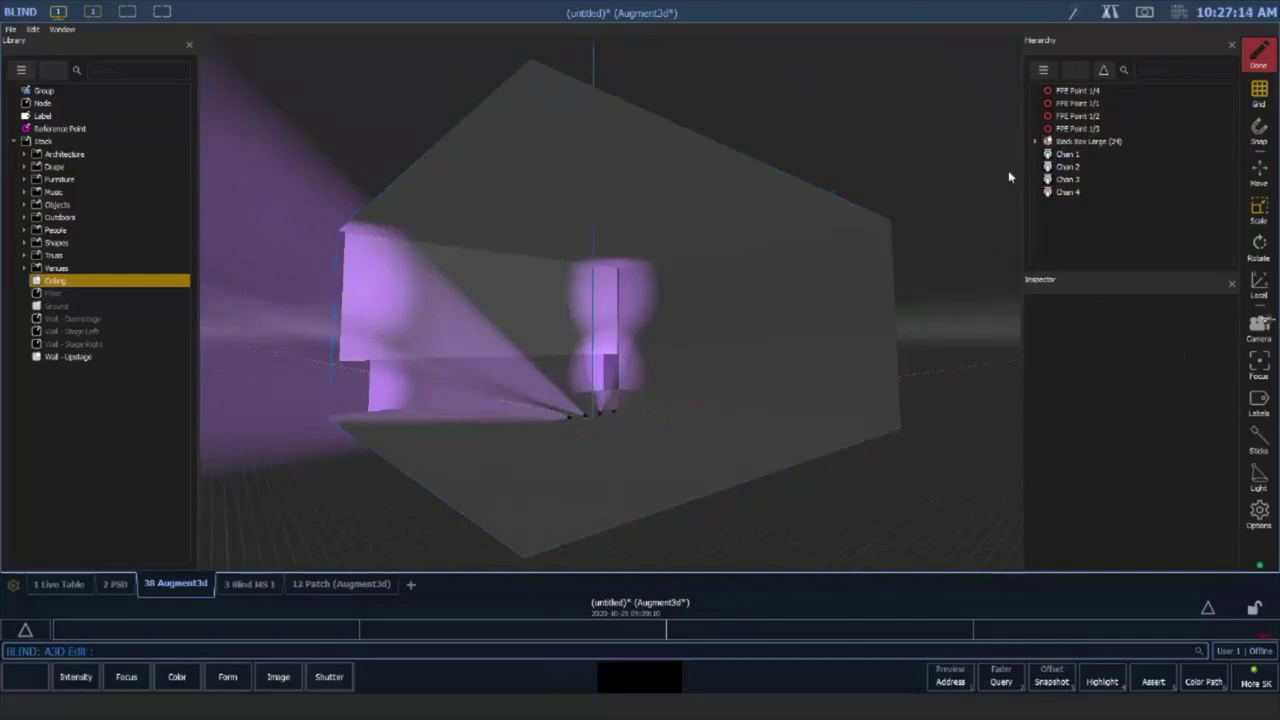
pyautogui.click(1088, 142)
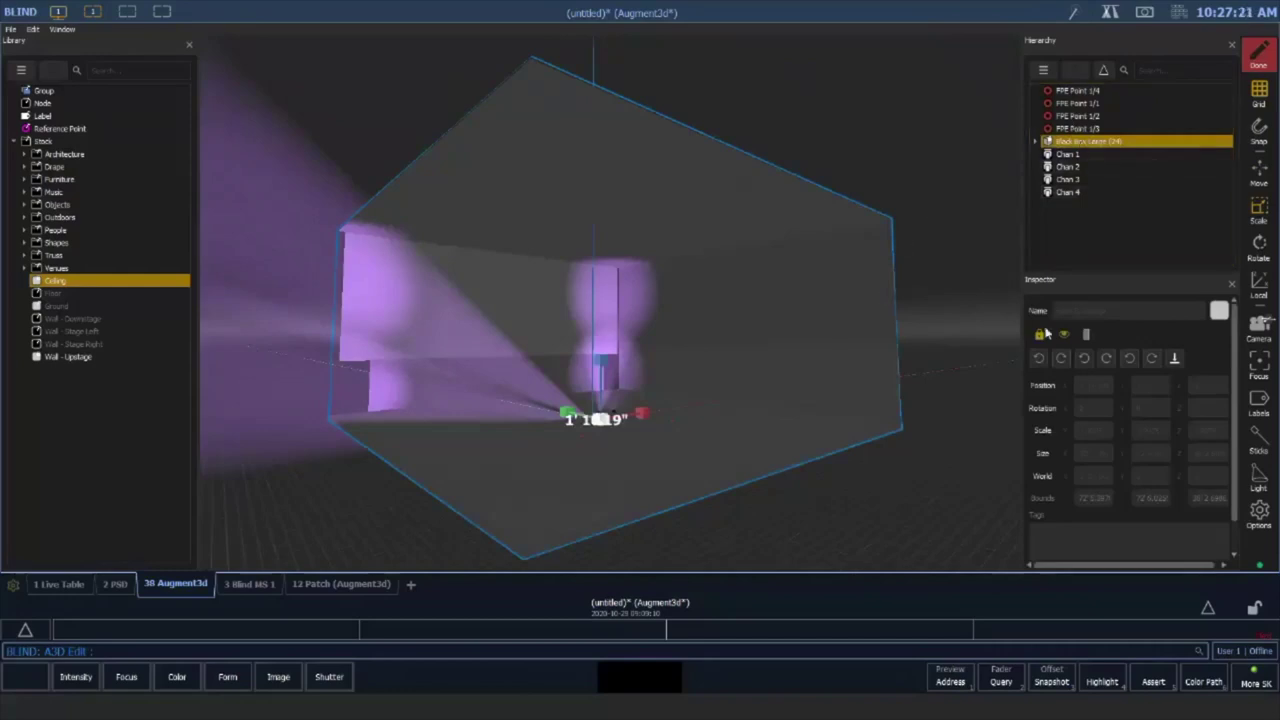
pyautogui.click(1040, 337)
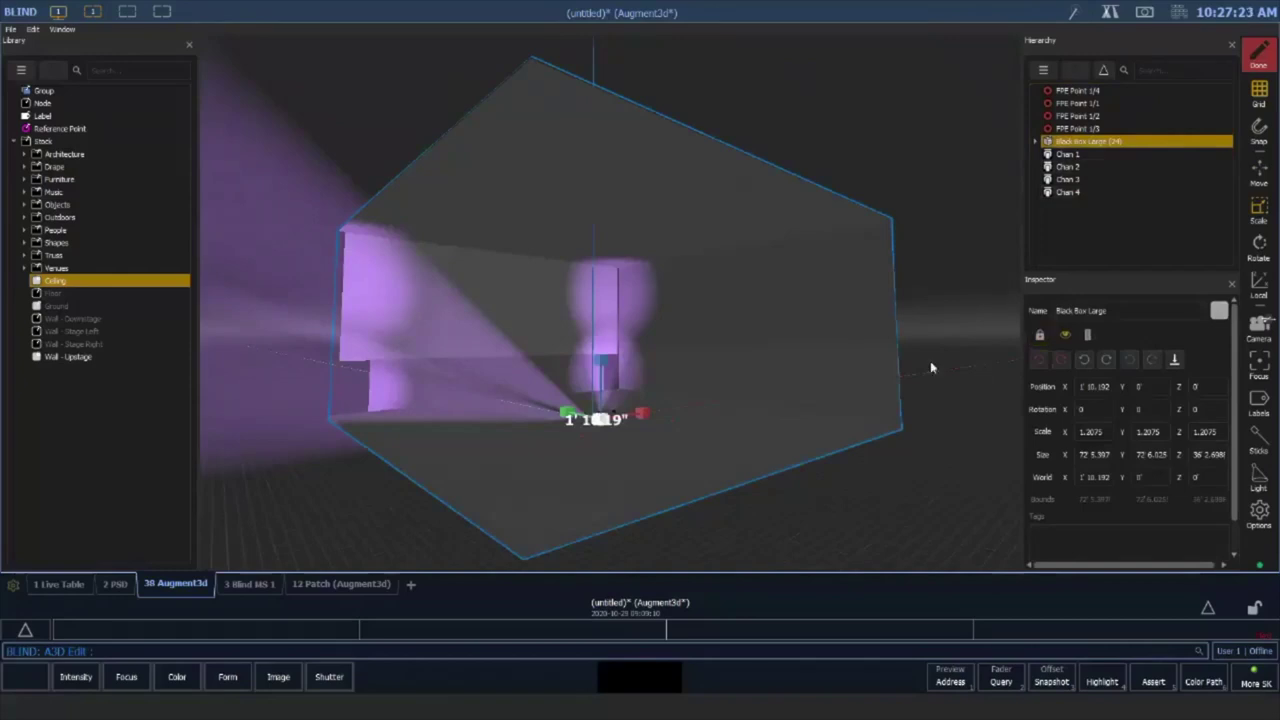
# Make both doors inside the collapsed Black Box Large object show up in the 3D view
pyautogui.click(1036, 141)
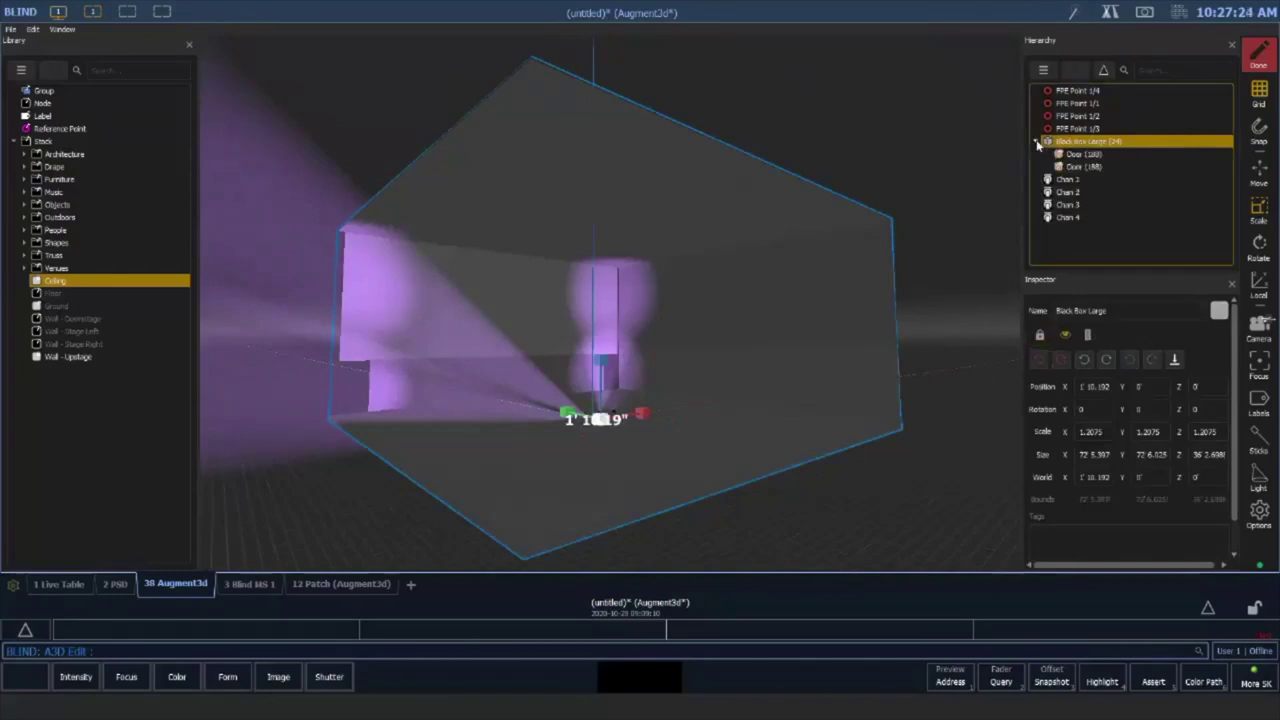
pyautogui.click(1077, 156)
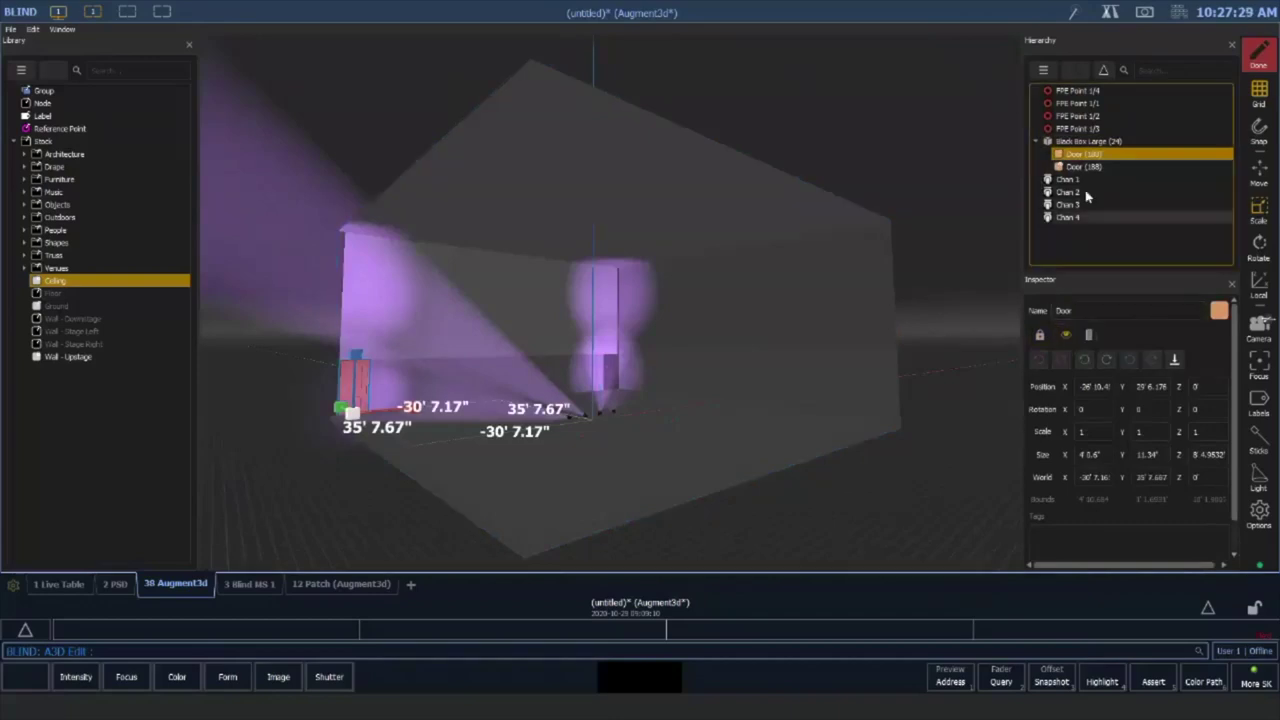
pyautogui.click(1090, 167)
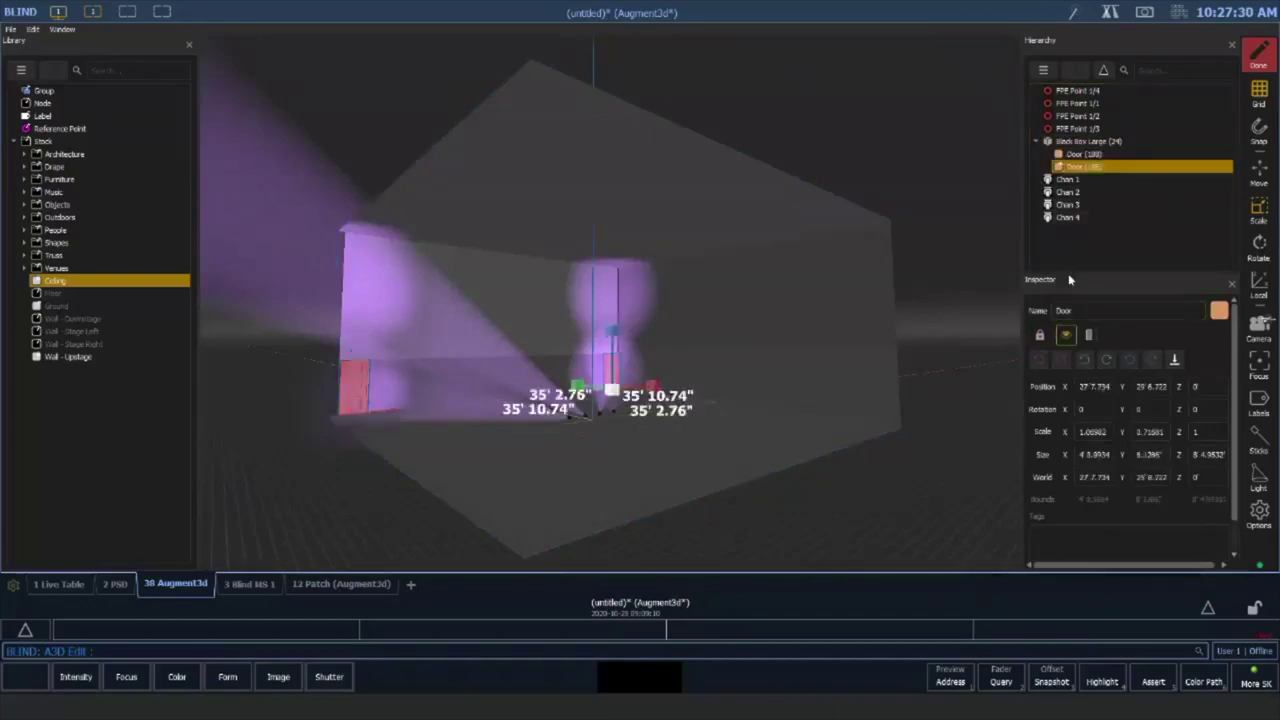
pyautogui.click(1036, 141)
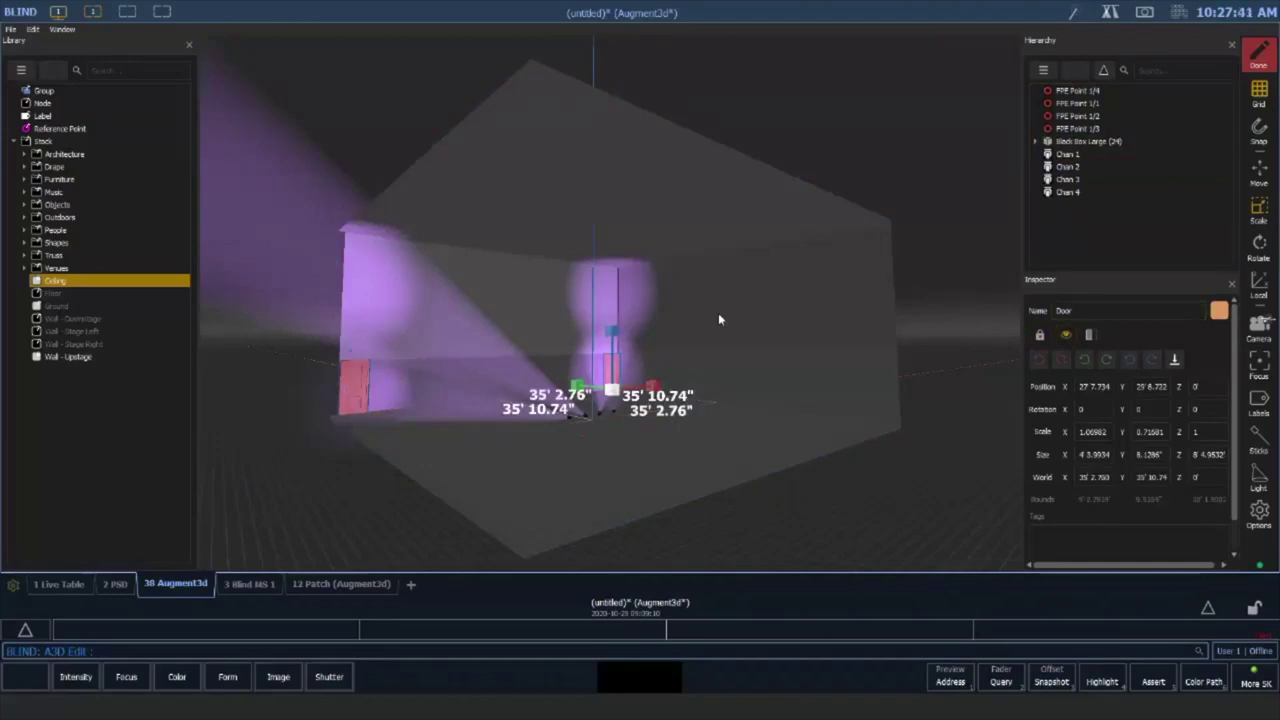
pyautogui.click(814, 311)
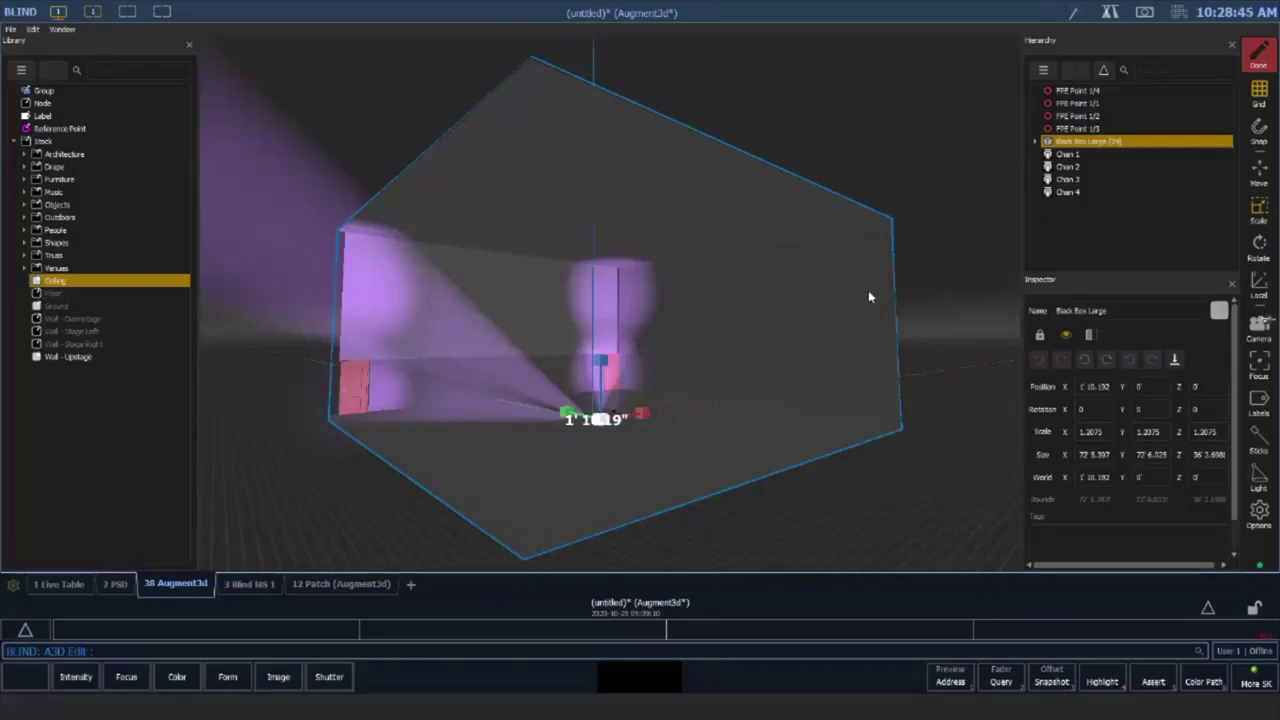
pyautogui.moveTo(684, 425)
pyautogui.mouseDown(button='middle')
pyautogui.moveTo(679, 385)
pyautogui.moveTo(692, 422)
pyautogui.mouseUp(button='middle')
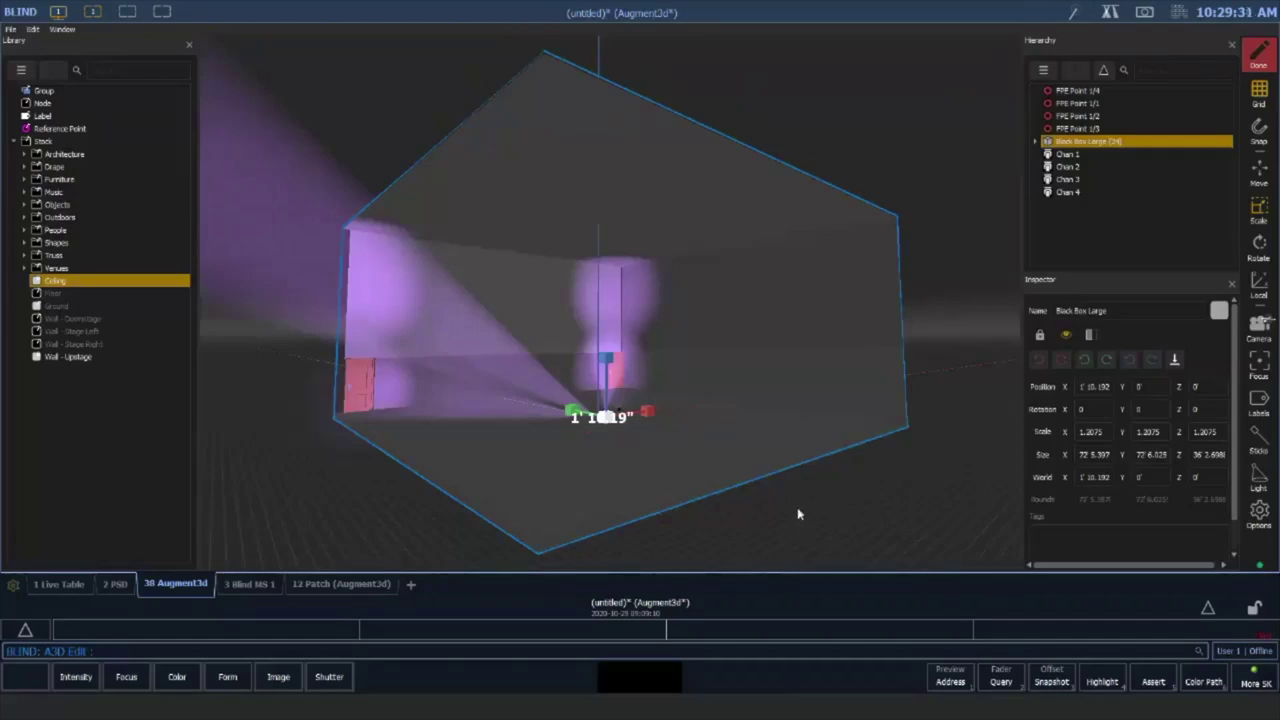
pyautogui.click(771, 514)
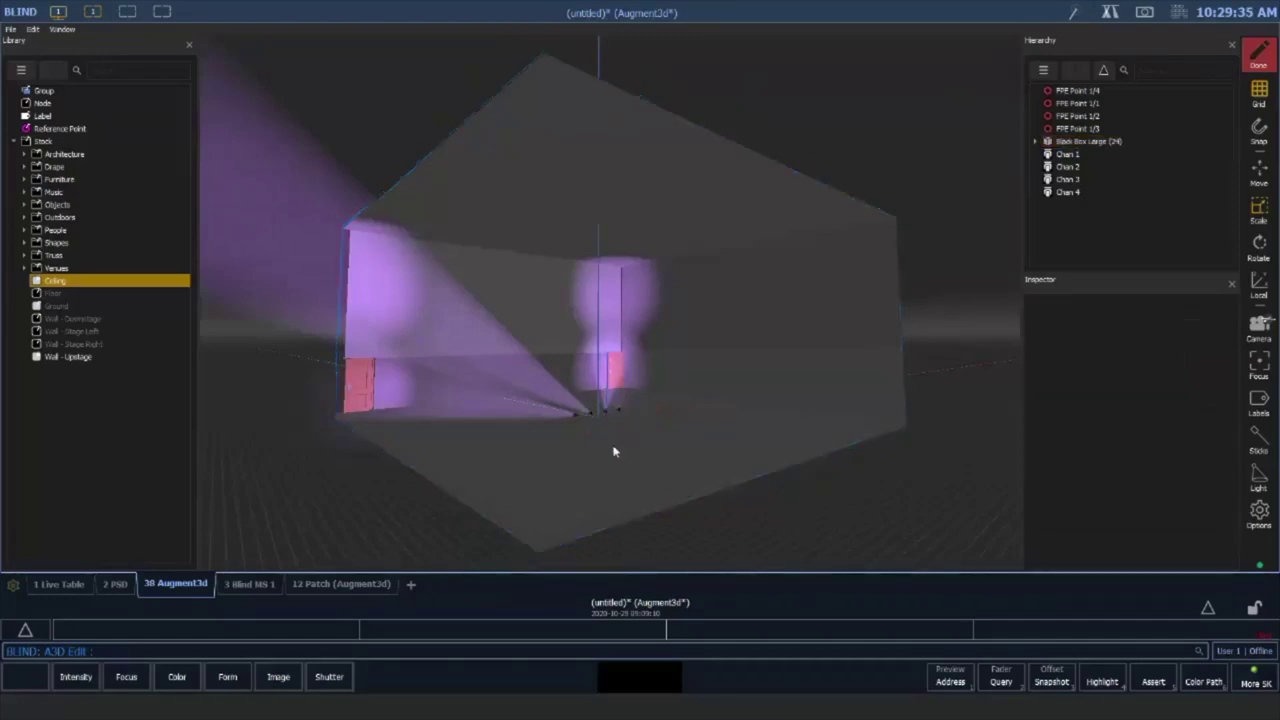
pyautogui.moveTo(602, 441); pyautogui.dragTo(635, 424)
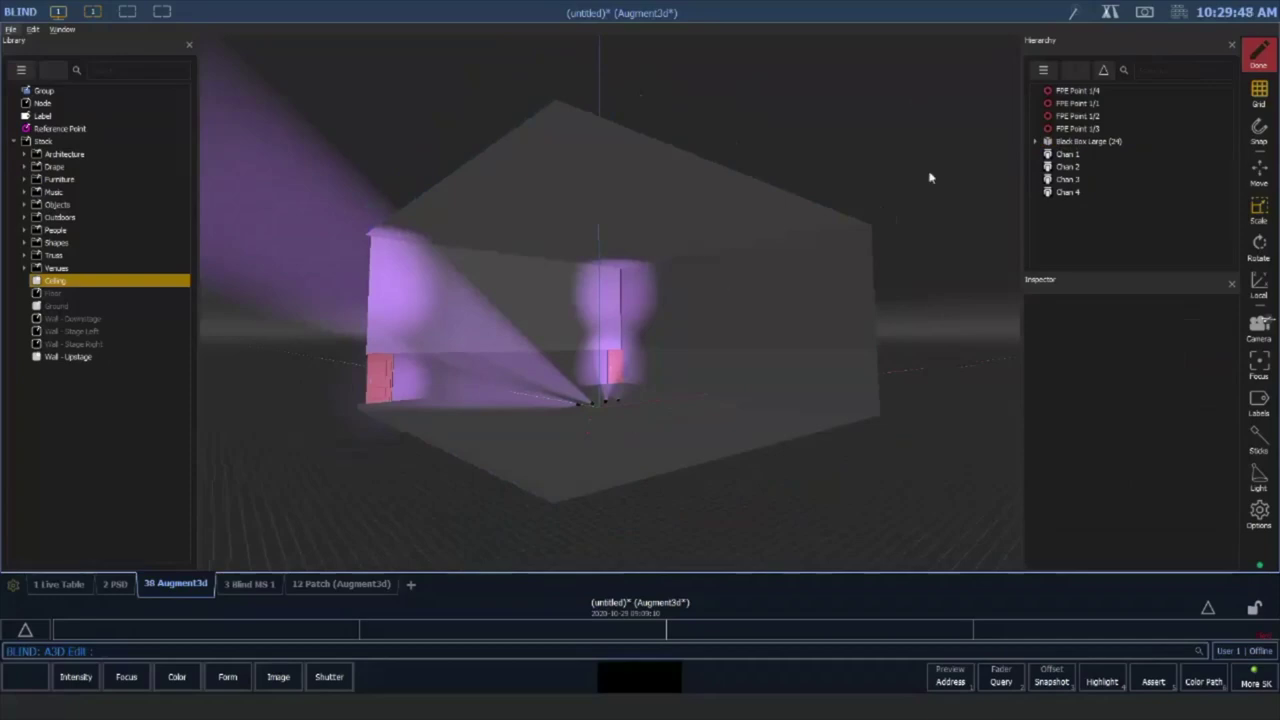
# Lock the Black Box Large room against selection and editing in the scene, and clear the selection
pyautogui.click(1086, 143)
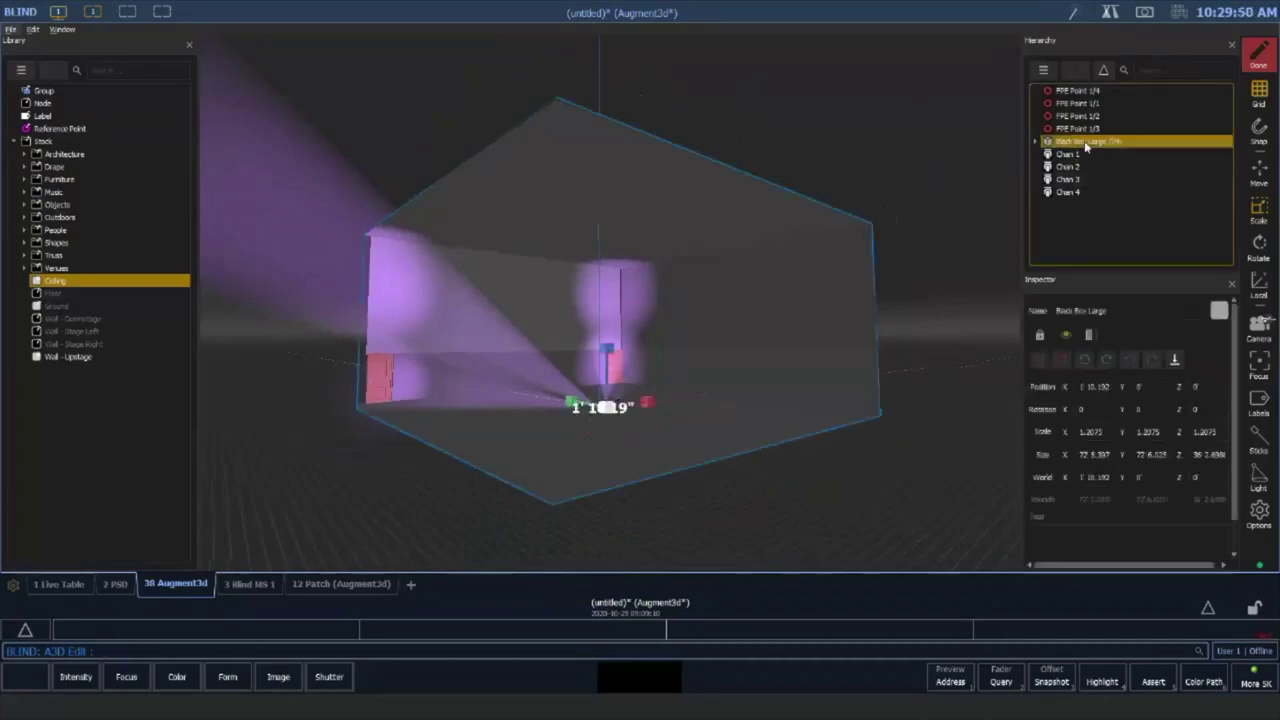
pyautogui.click(1040, 338)
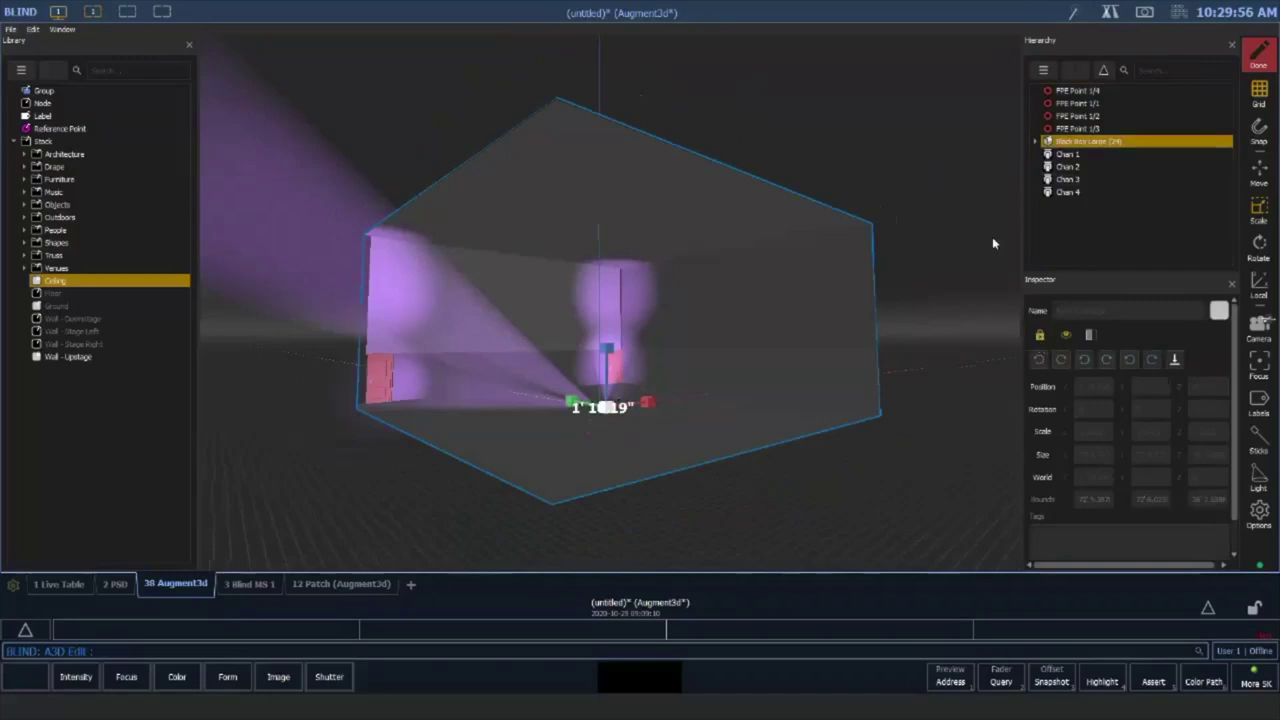
pyautogui.click(897, 129)
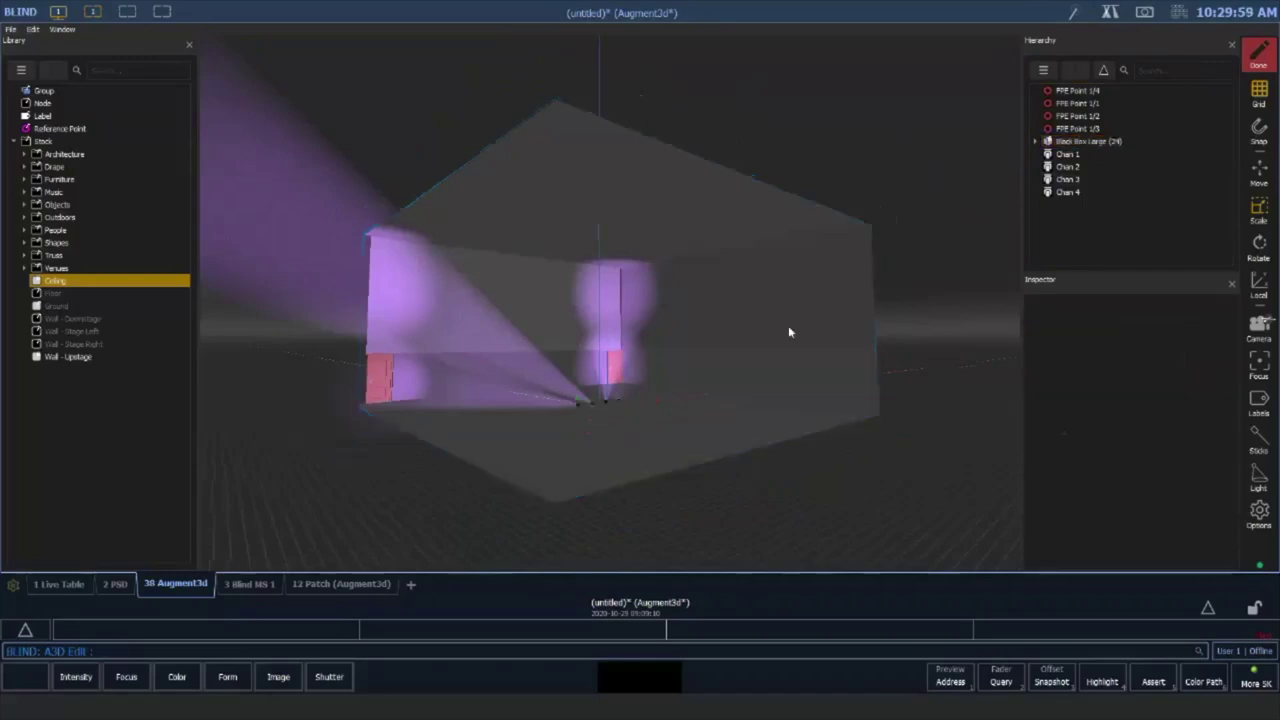
# Move the locked Black Box Large room along X to about -1' 2.28", and unlock it
pyautogui.click(1146, 149)
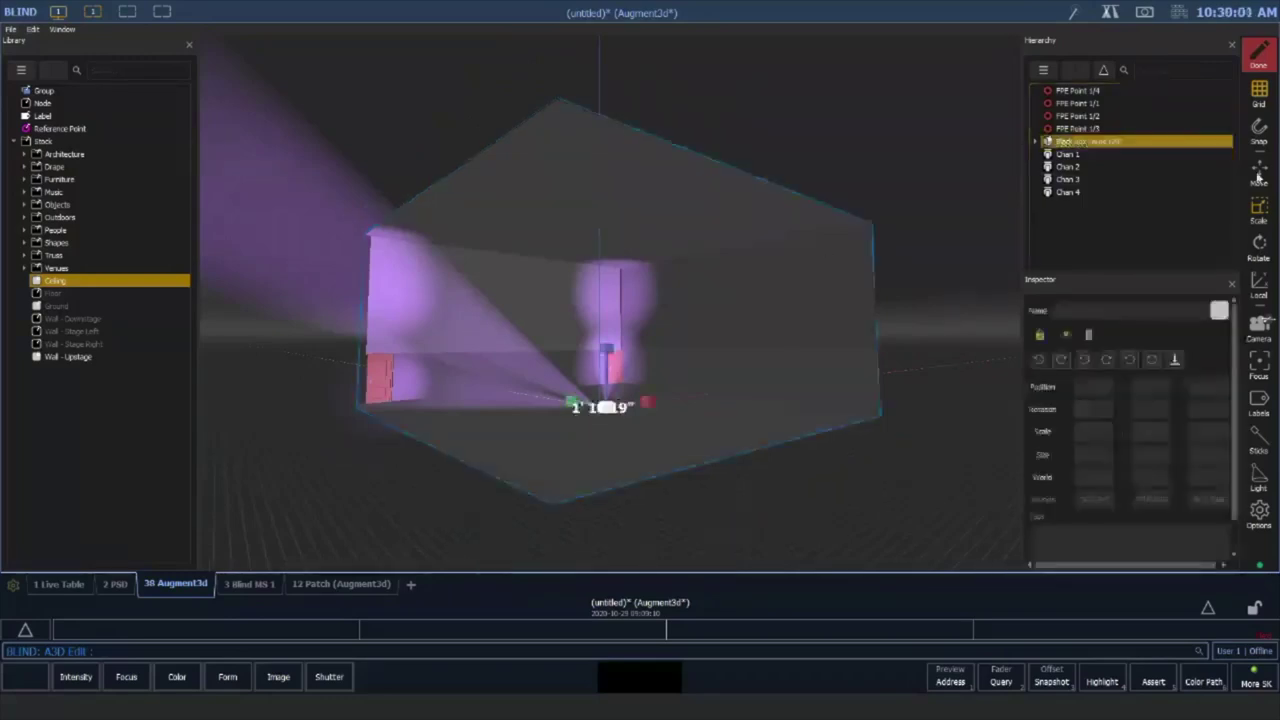
pyautogui.moveTo(647, 407)
pyautogui.mouseDown()
pyautogui.moveTo(715, 396)
pyautogui.moveTo(630, 410)
pyautogui.moveTo(657, 412)
pyautogui.mouseUp()
pyautogui.click(751, 498)
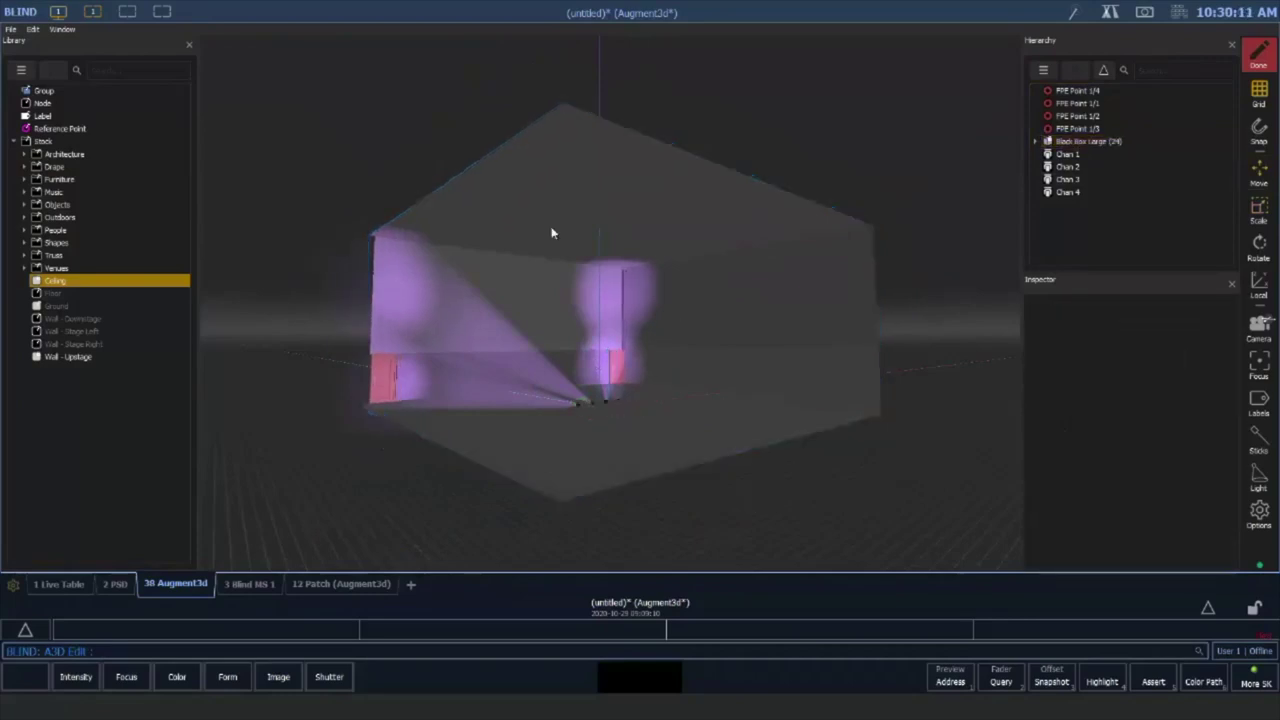
pyautogui.click(1098, 142)
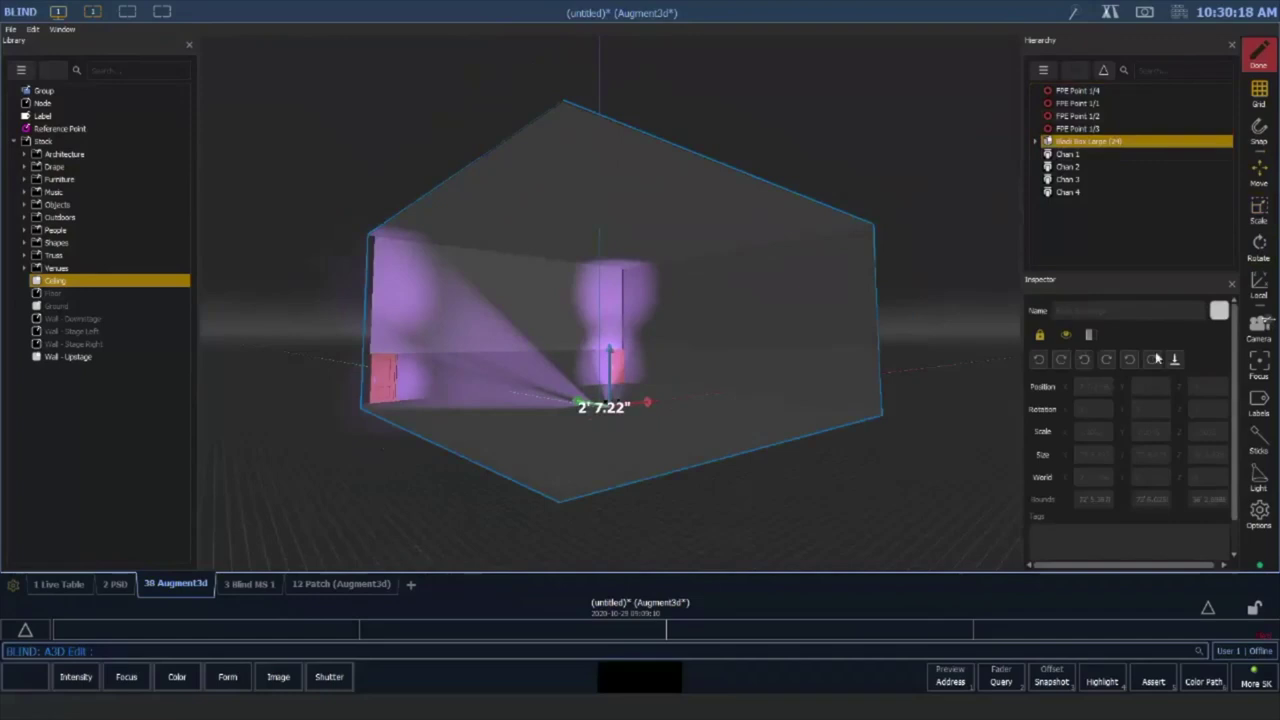
pyautogui.click(1259, 172)
pyautogui.moveTo(650, 407)
pyautogui.mouseDown()
pyautogui.moveTo(682, 400)
pyautogui.moveTo(638, 408)
pyautogui.moveTo(727, 388)
pyautogui.moveTo(611, 414)
pyautogui.moveTo(638, 406)
pyautogui.moveTo(626, 413)
pyautogui.mouseUp()
pyautogui.click(771, 501)
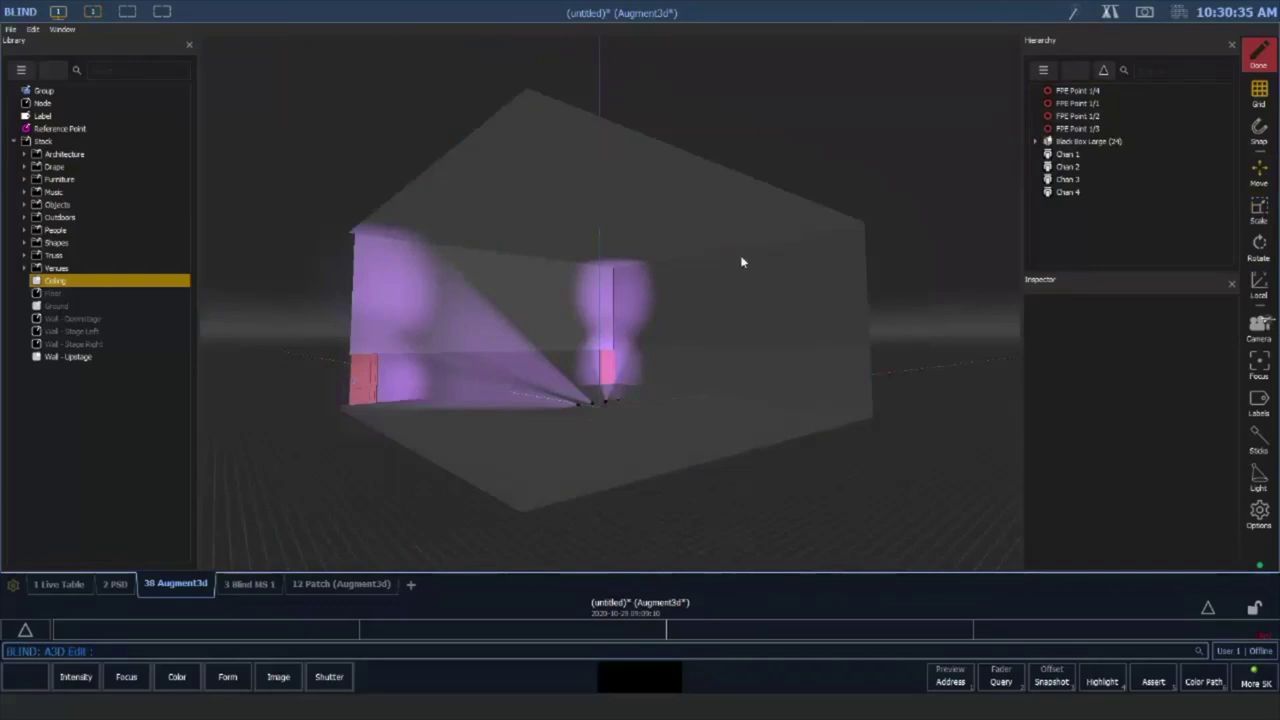
pyautogui.click(1077, 142)
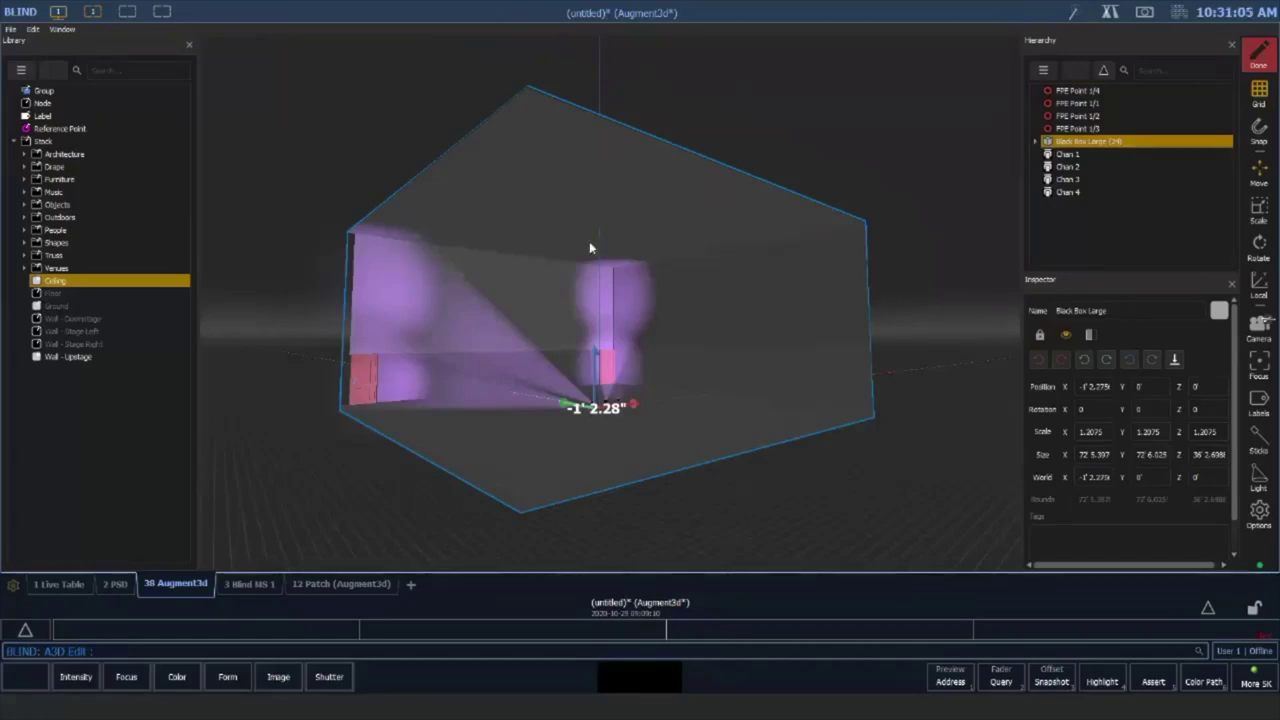
pyautogui.click(640, 363)
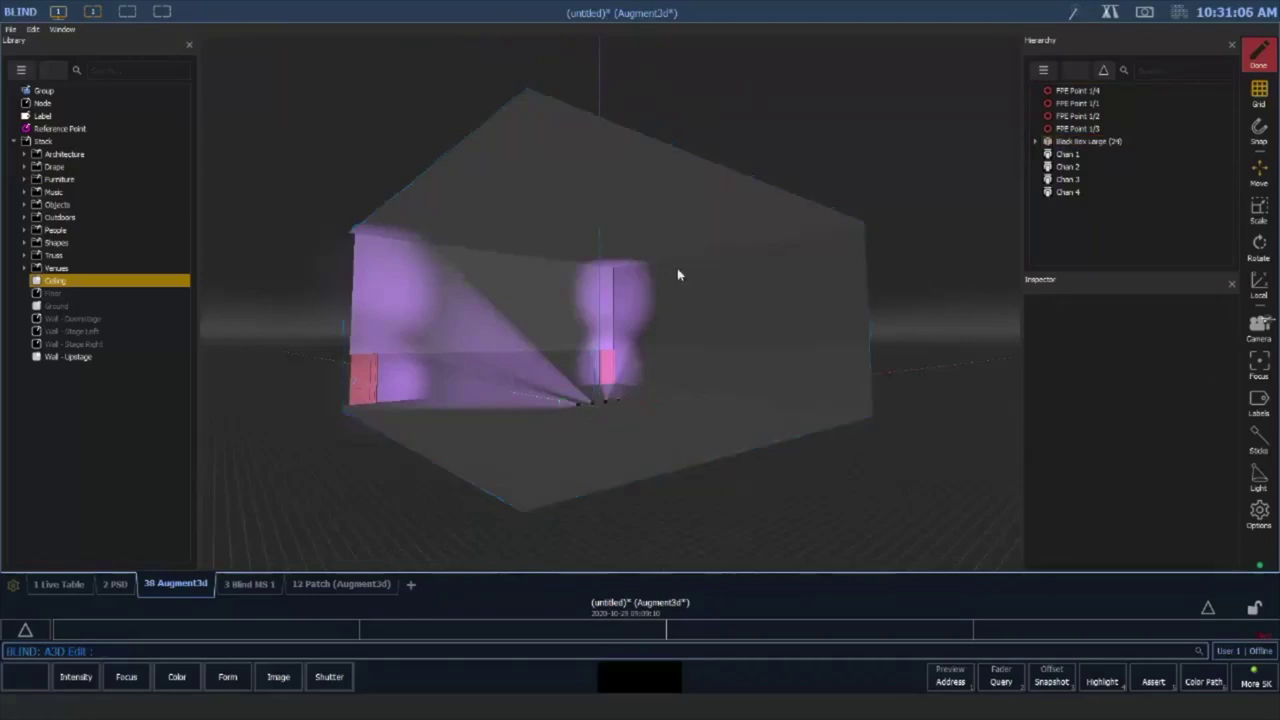
# Move all scene objects together along X, bringing FPE Point 1/4 to about 335' 4.79", and clear the selection
pyautogui.scroll(-3, 672, 312)
pyautogui.moveTo(609, 336); pyautogui.dragTo(594, 397, button='right')
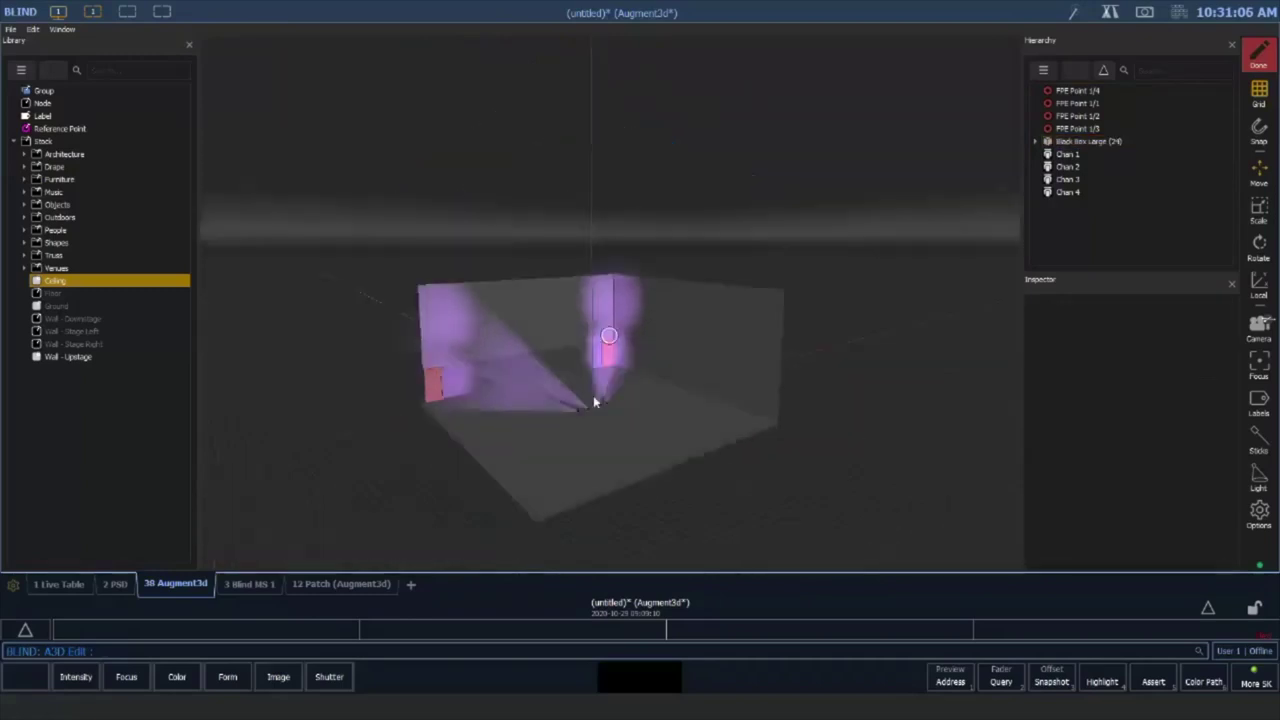
pyautogui.moveTo(593, 403); pyautogui.dragTo(634, 203)
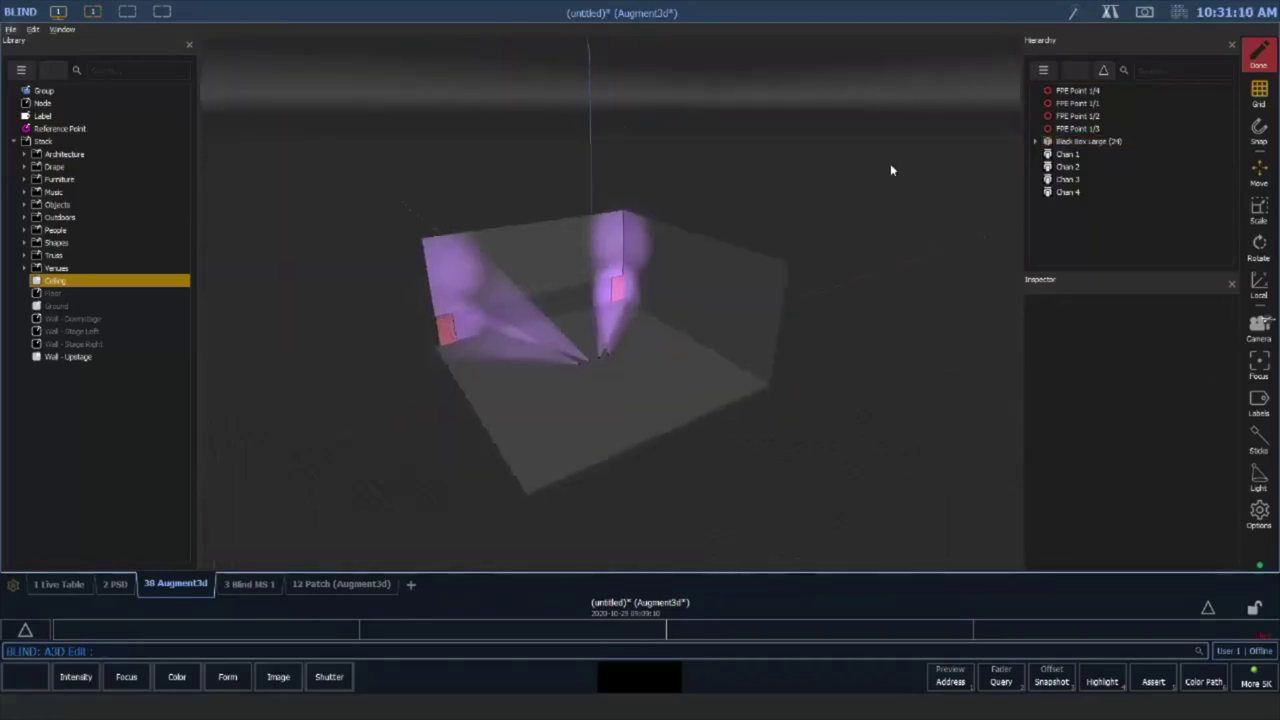
pyautogui.click(1089, 143)
pyautogui.moveTo(310, 101); pyautogui.dragTo(882, 547)
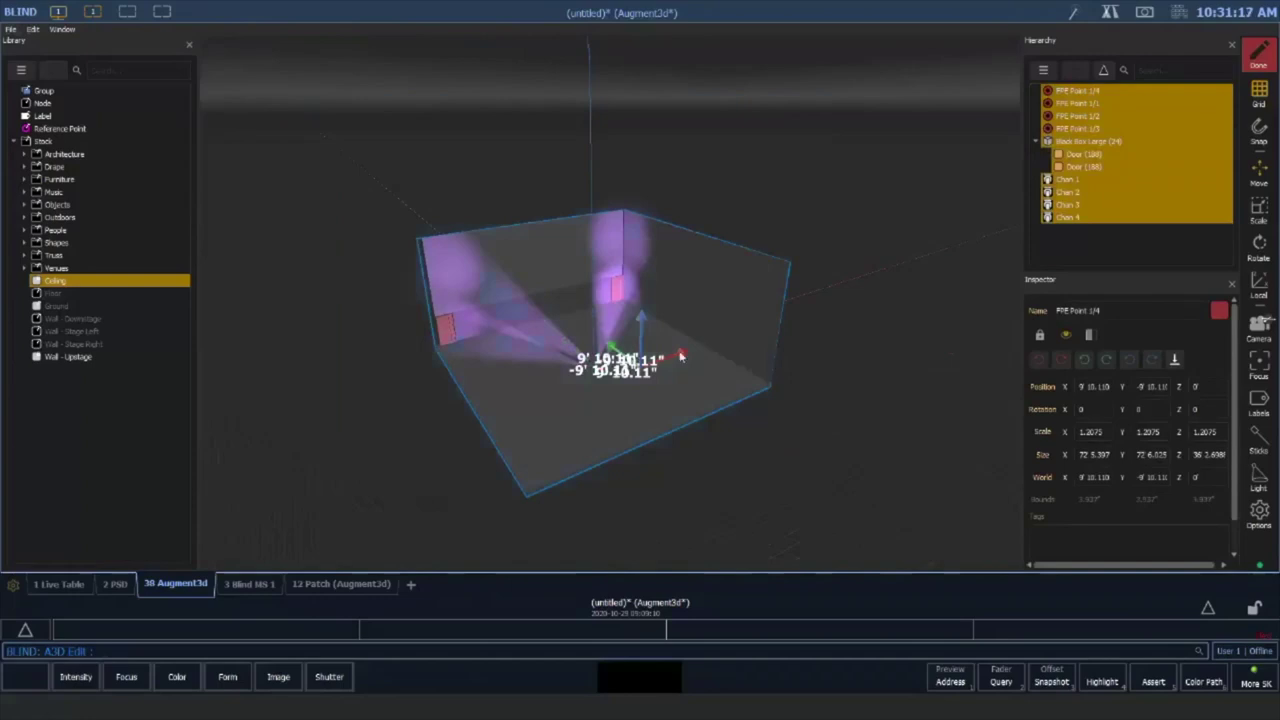
pyautogui.moveTo(683, 356); pyautogui.dragTo(911, 345)
pyautogui.moveTo(911, 345); pyautogui.dragTo(510, 506, button='middle')
pyautogui.moveTo(911, 278); pyautogui.dragTo(1020, 252)
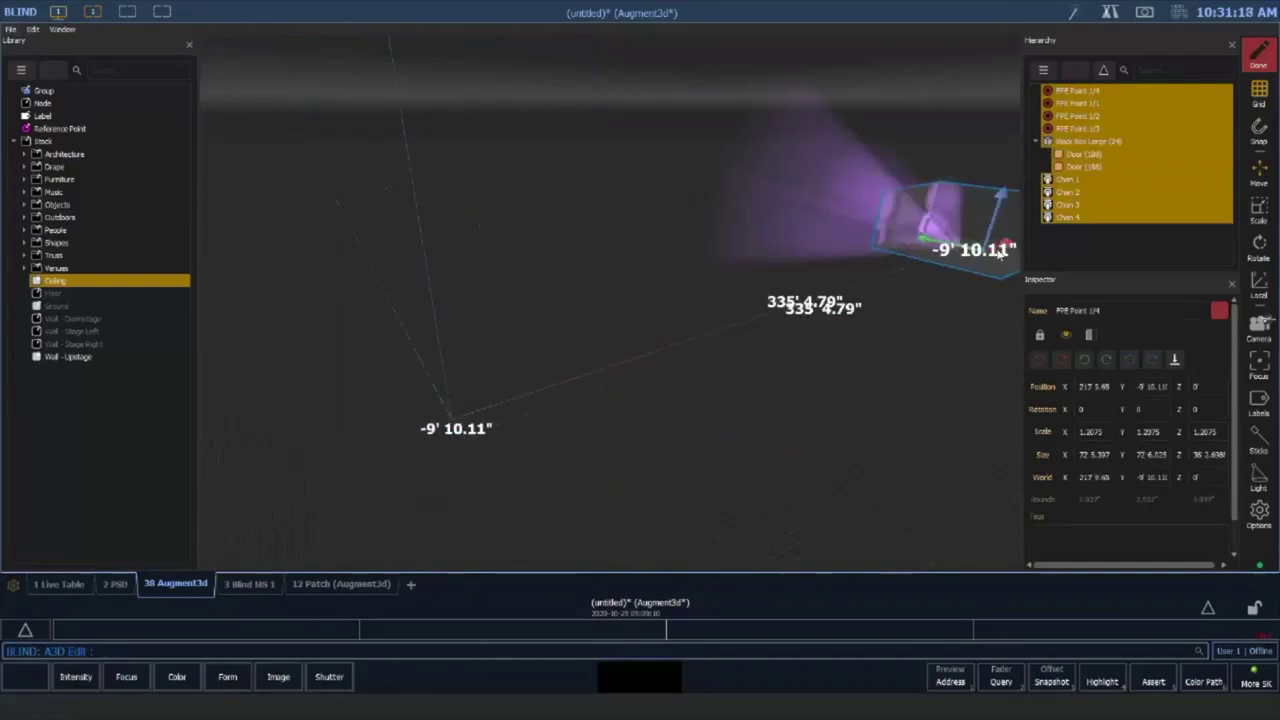
pyautogui.moveTo(687, 427); pyautogui.dragTo(520, 483, button='middle')
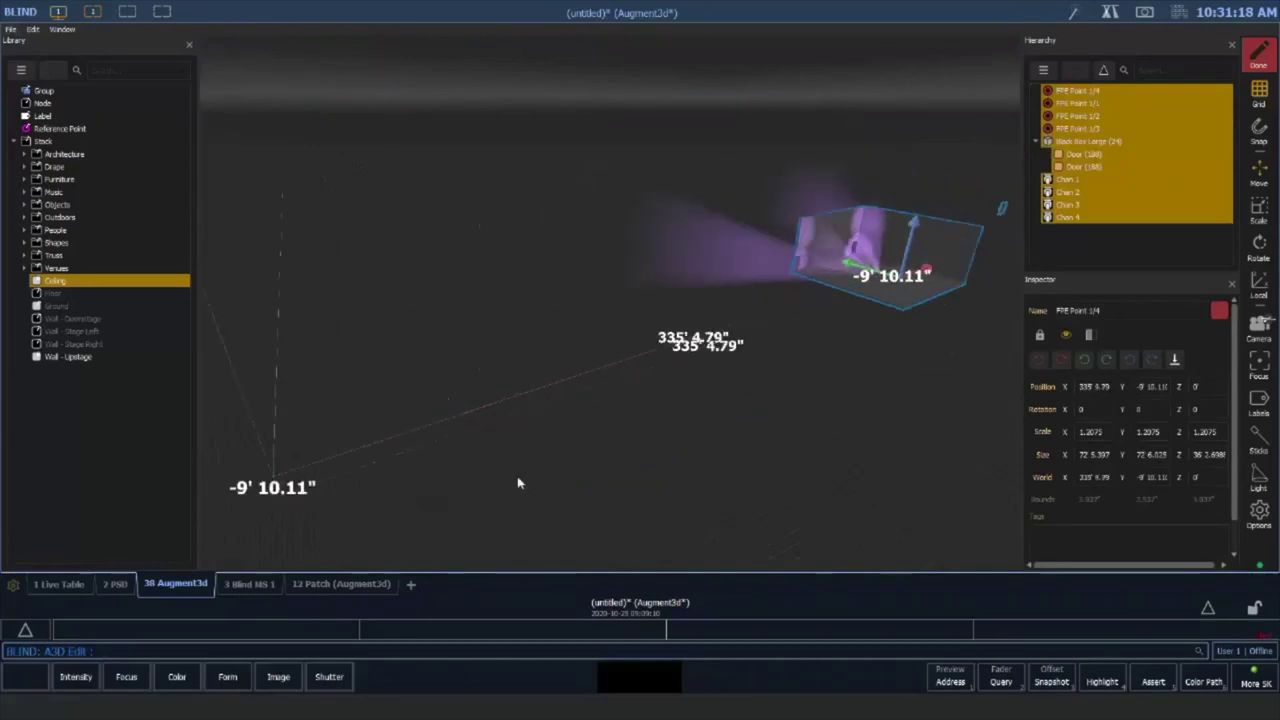
pyautogui.moveTo(732, 422)
pyautogui.mouseDown(button='middle')
pyautogui.moveTo(640, 455)
pyautogui.moveTo(957, 266)
pyautogui.mouseUp(button='middle')
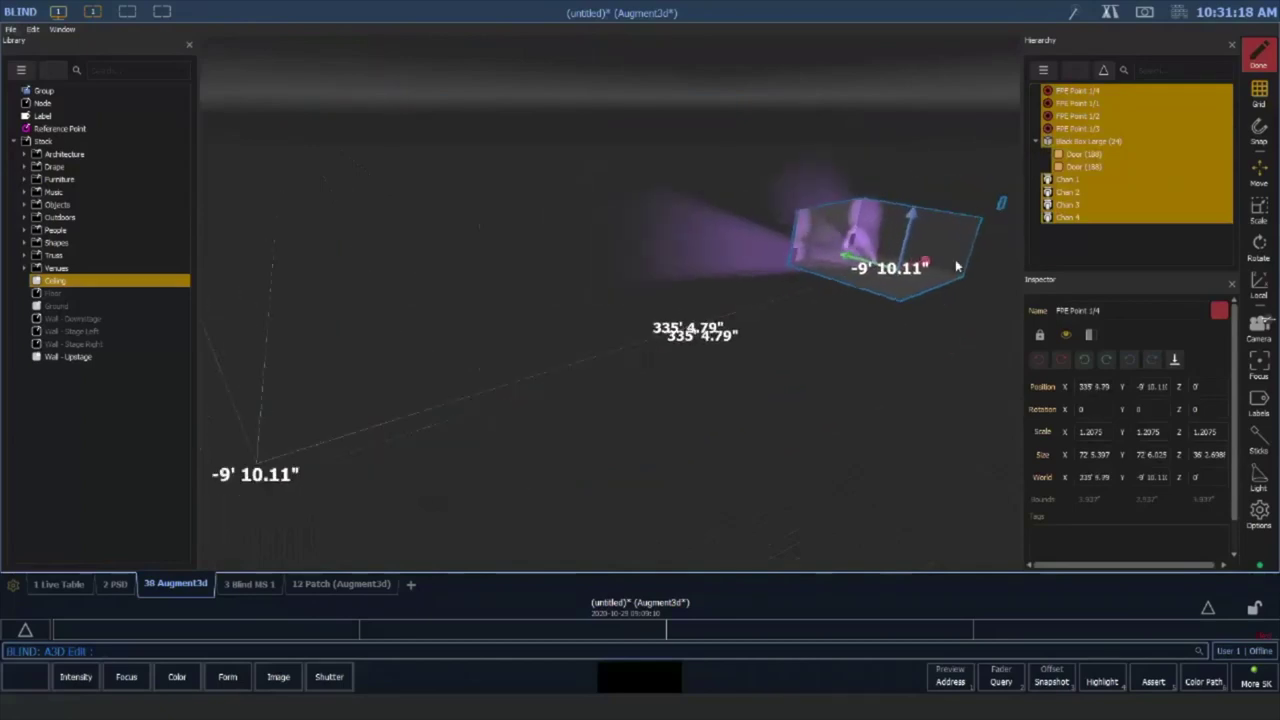
pyautogui.moveTo(652, 441); pyautogui.dragTo(838, 376, button='middle')
pyautogui.moveTo(730, 399)
pyautogui.mouseDown(button='middle')
pyautogui.moveTo(914, 357)
pyautogui.moveTo(760, 383)
pyautogui.moveTo(871, 357)
pyautogui.moveTo(820, 395)
pyautogui.mouseUp(button='middle')
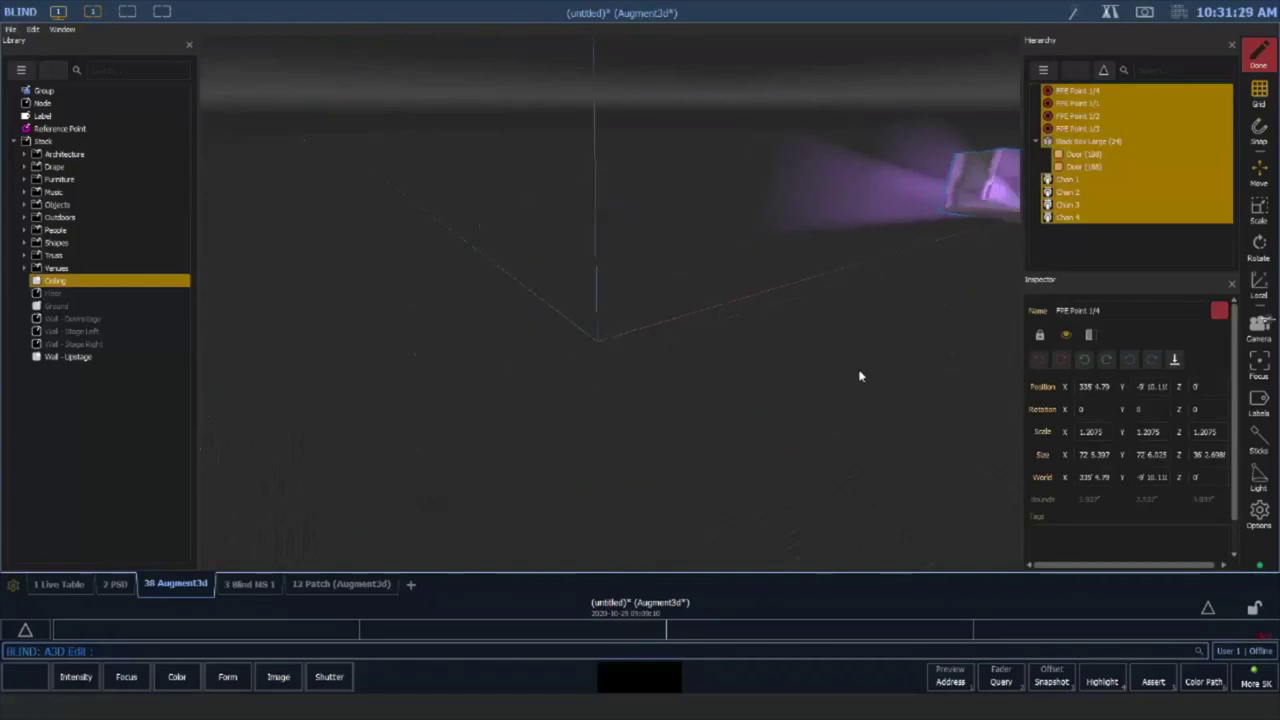
pyautogui.click(858, 372)
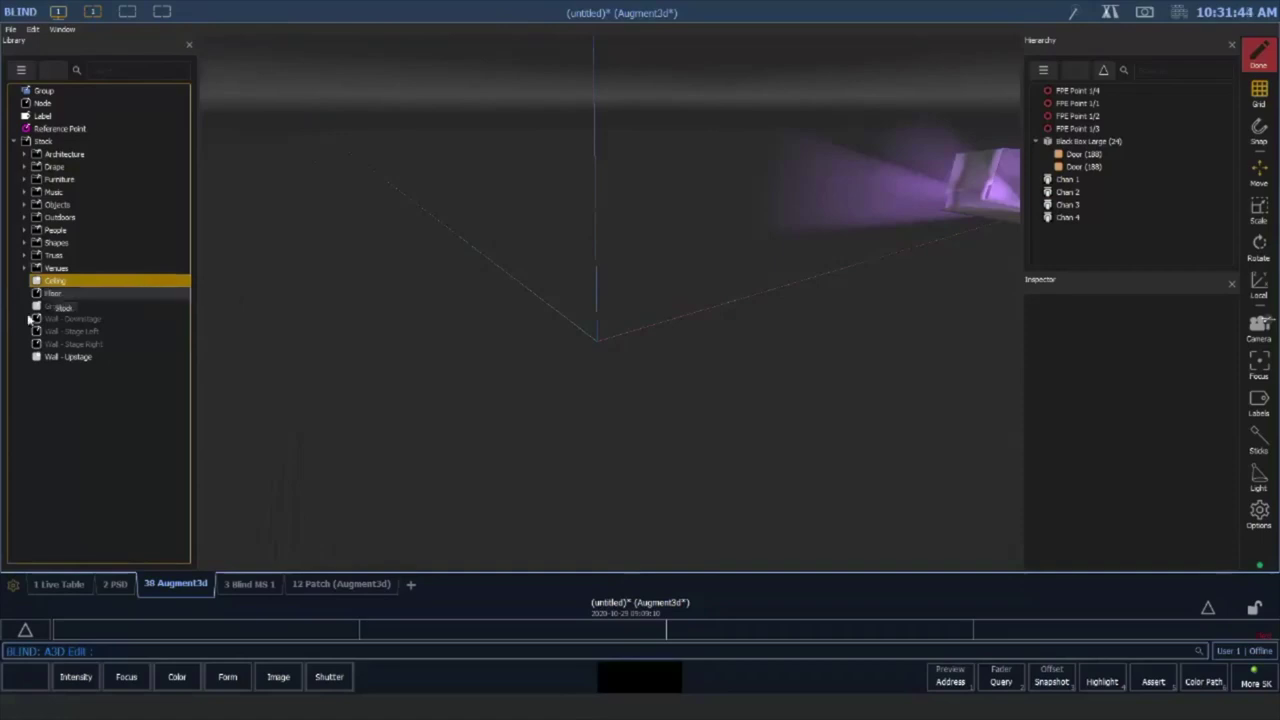
# Add the stock Black Box Small venue at the scene origin to preview it, and delete it again
pyautogui.click(24, 269)
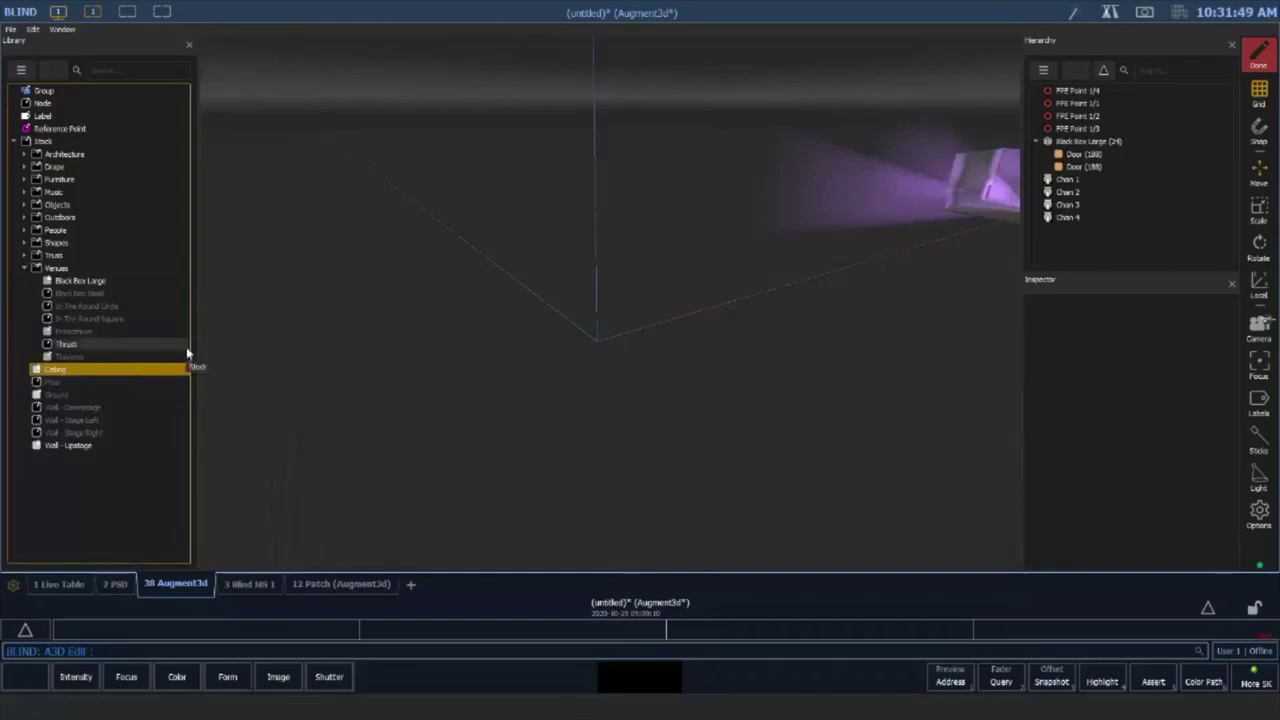
pyautogui.moveTo(80, 293); pyautogui.dragTo(586, 361)
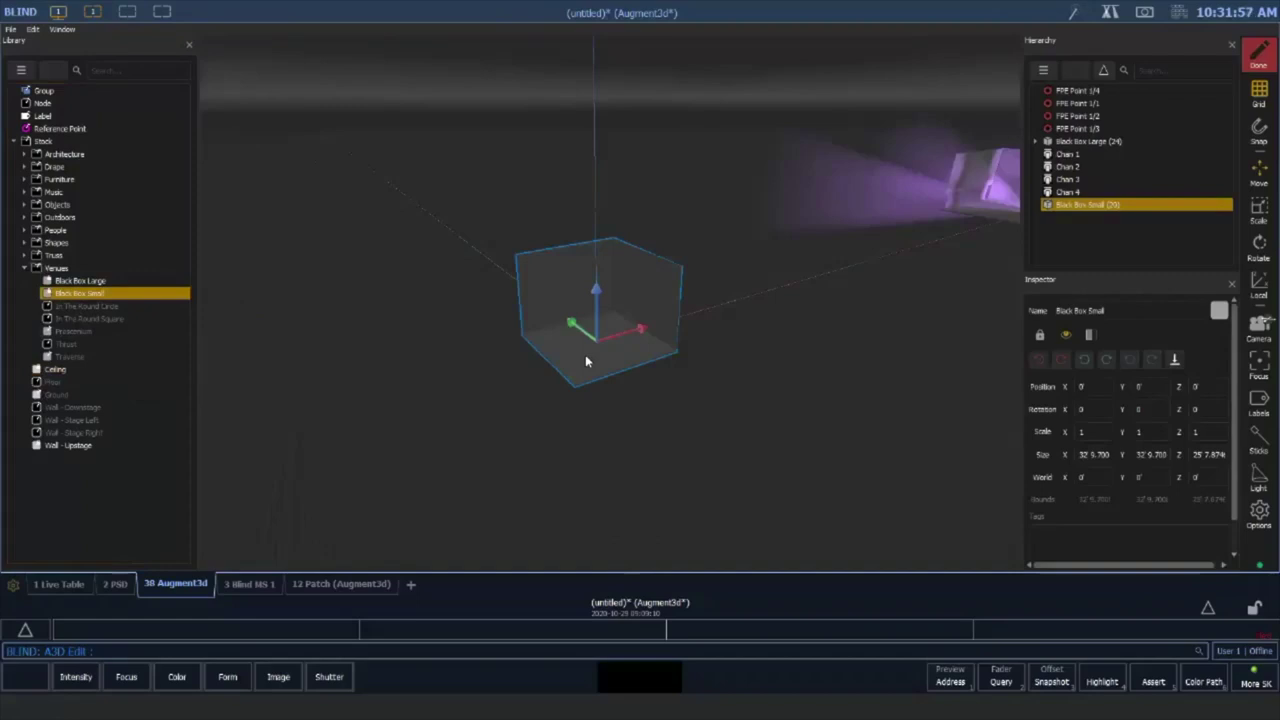
pyautogui.rightClick(1118, 208)
pyautogui.click(1125, 214)
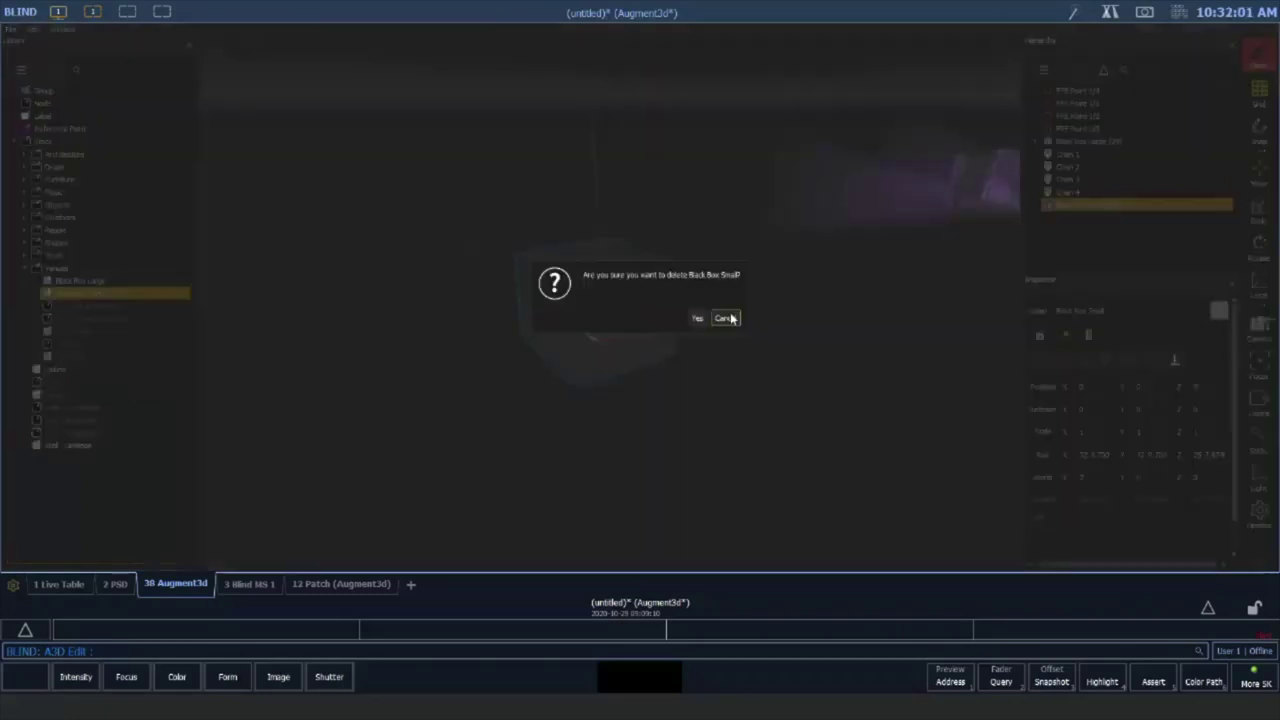
pyautogui.click(711, 318)
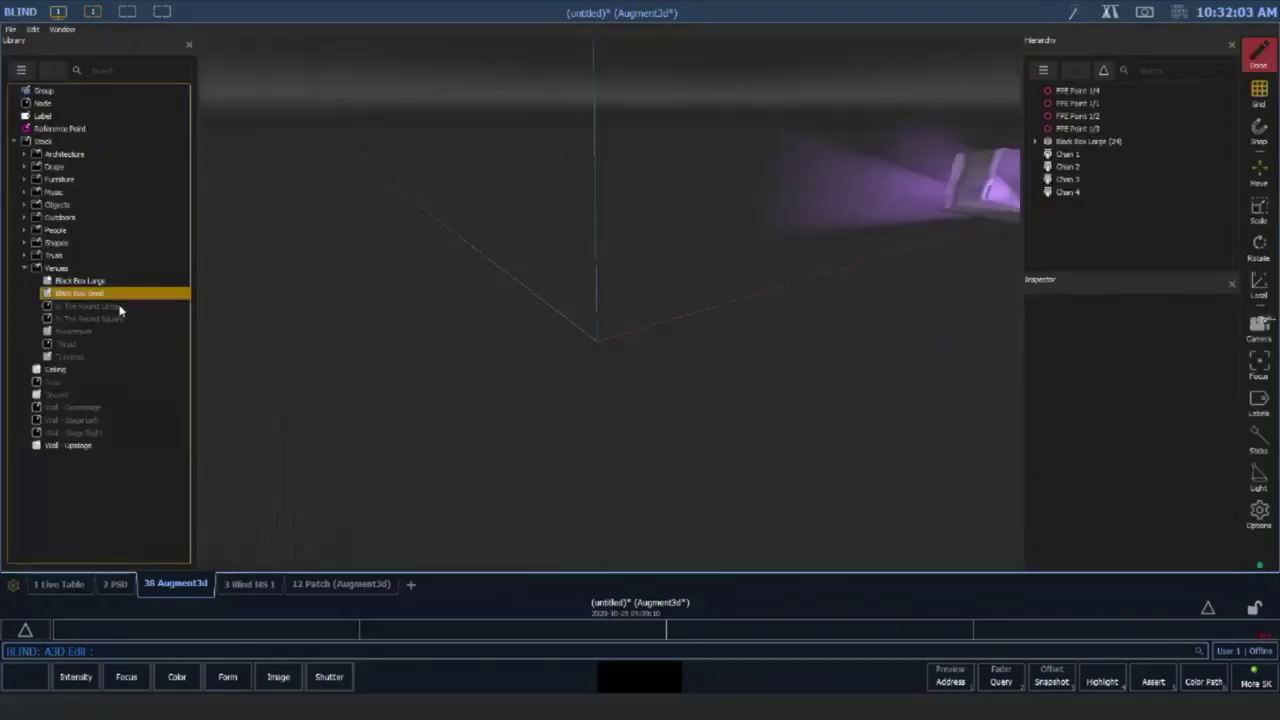
# Add the stock In The Round Circle venue at the scene origin and view it up close
pyautogui.moveTo(117, 307); pyautogui.dragTo(580, 370)
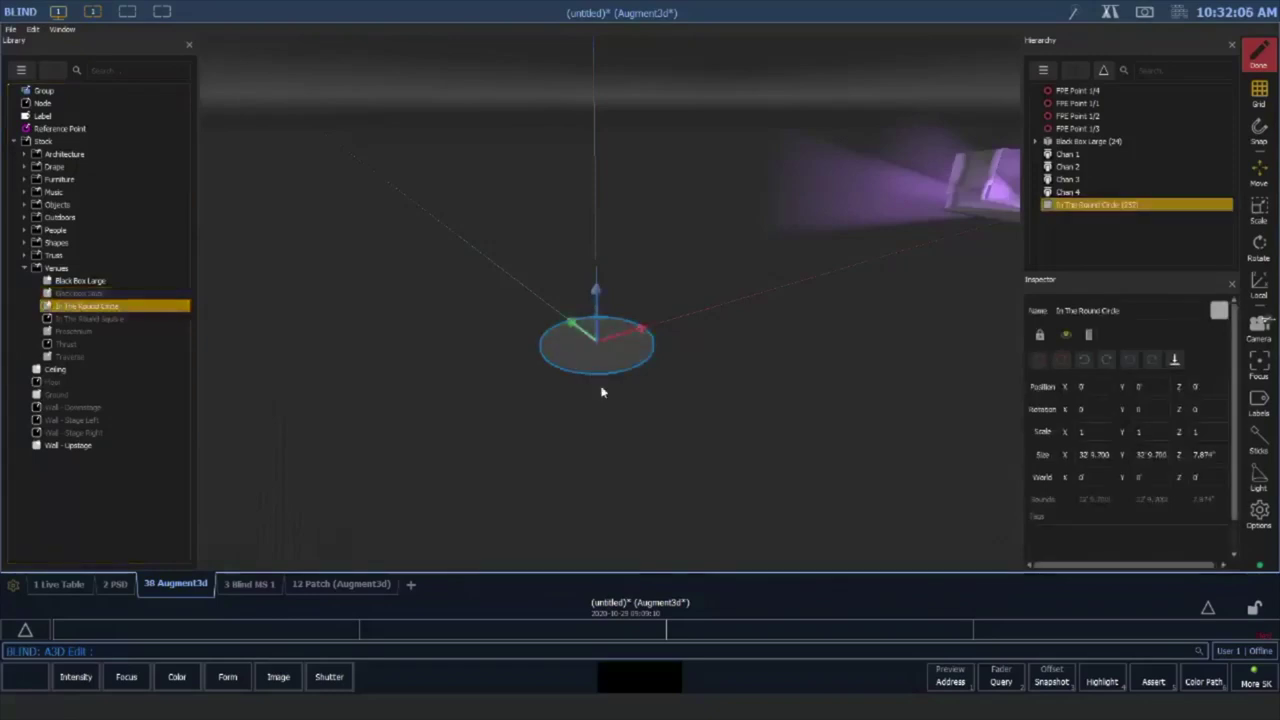
pyautogui.click(603, 391)
pyautogui.scroll(4, 587, 345)
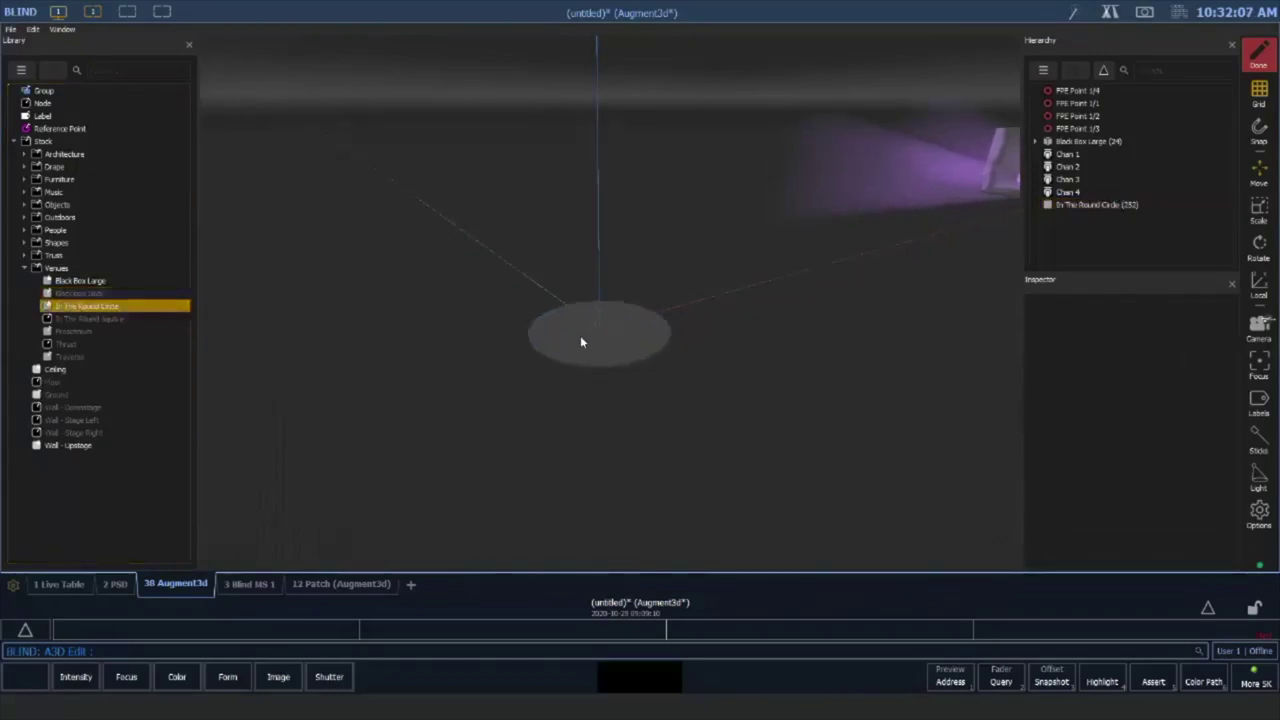
pyautogui.scroll(5, 612, 338)
pyautogui.scroll(-5, 607, 329)
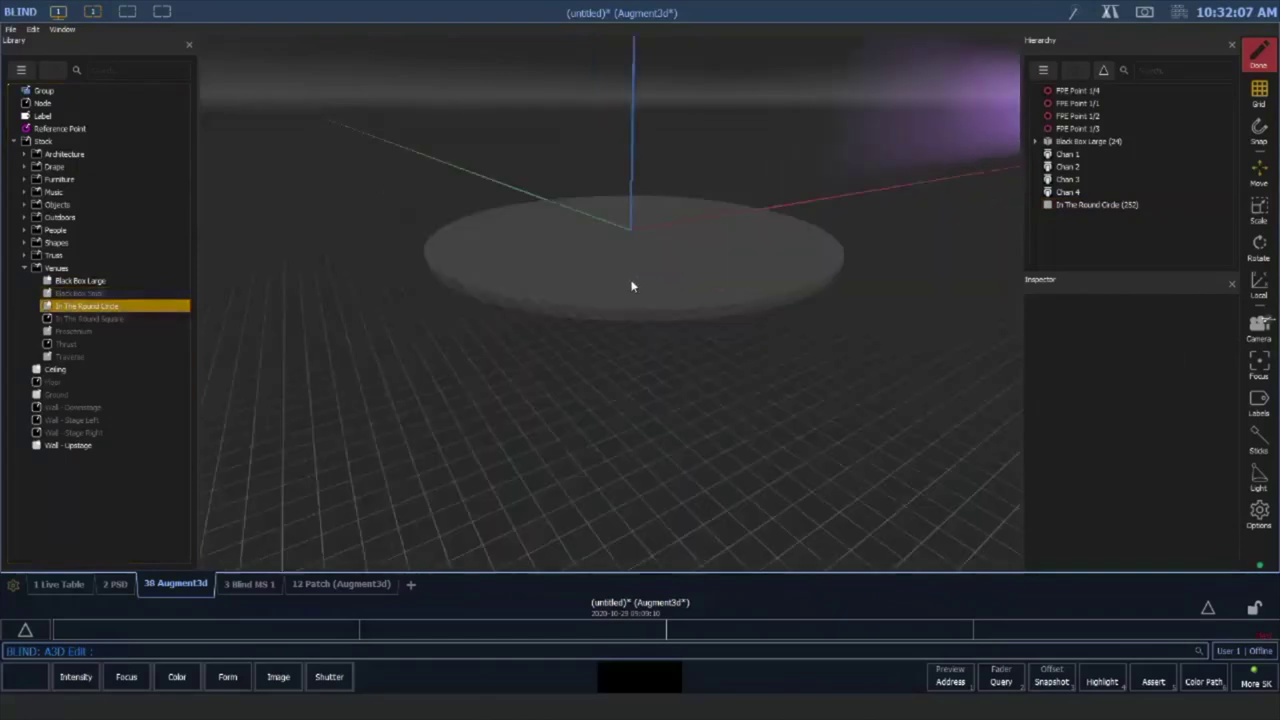
# Resize the In The Round Circle stage to a scale of about 1.45 in X, 2.431 in Y and 3.1 in Z
pyautogui.click(635, 321)
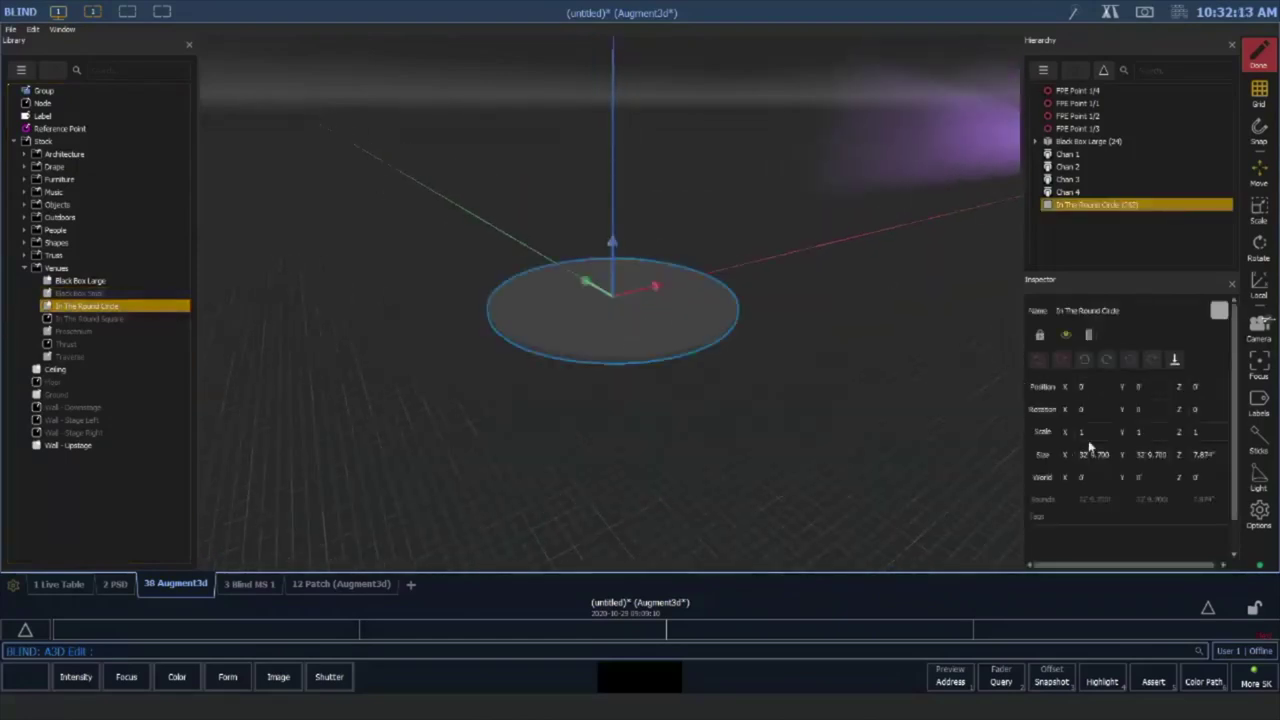
pyautogui.moveTo(1085, 455); pyautogui.dragTo(169, 480)
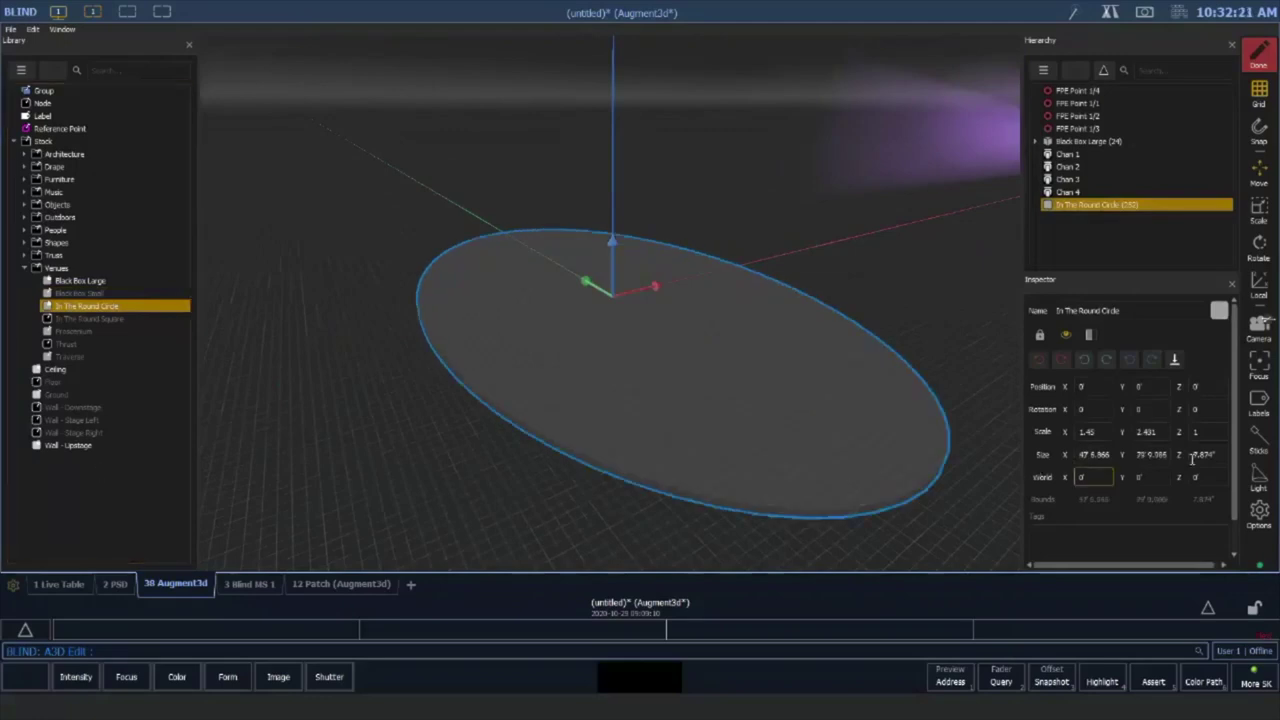
pyautogui.moveTo(1196, 455)
pyautogui.mouseDown()
pyautogui.moveTo(1233, 456)
pyautogui.moveTo(1195, 455)
pyautogui.mouseUp()
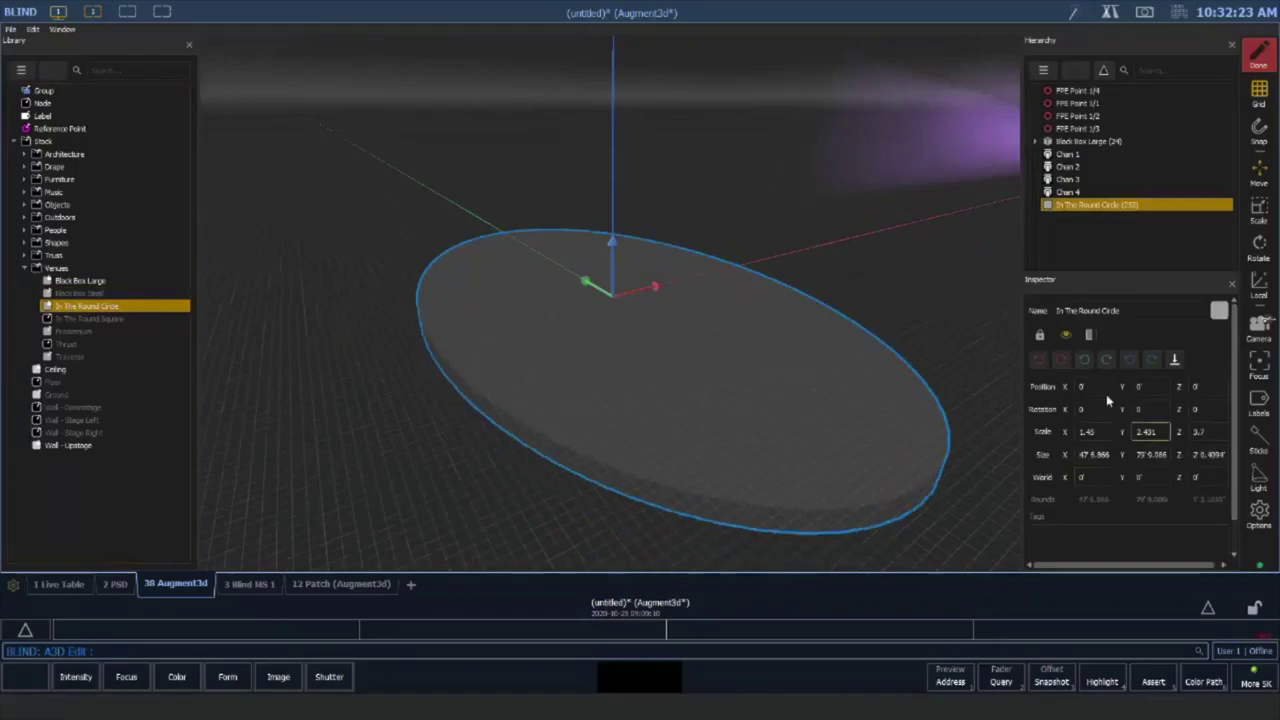
# Rest the In The Round Circle stage on the ground, and set its Z position back to 0
pyautogui.click(1175, 360)
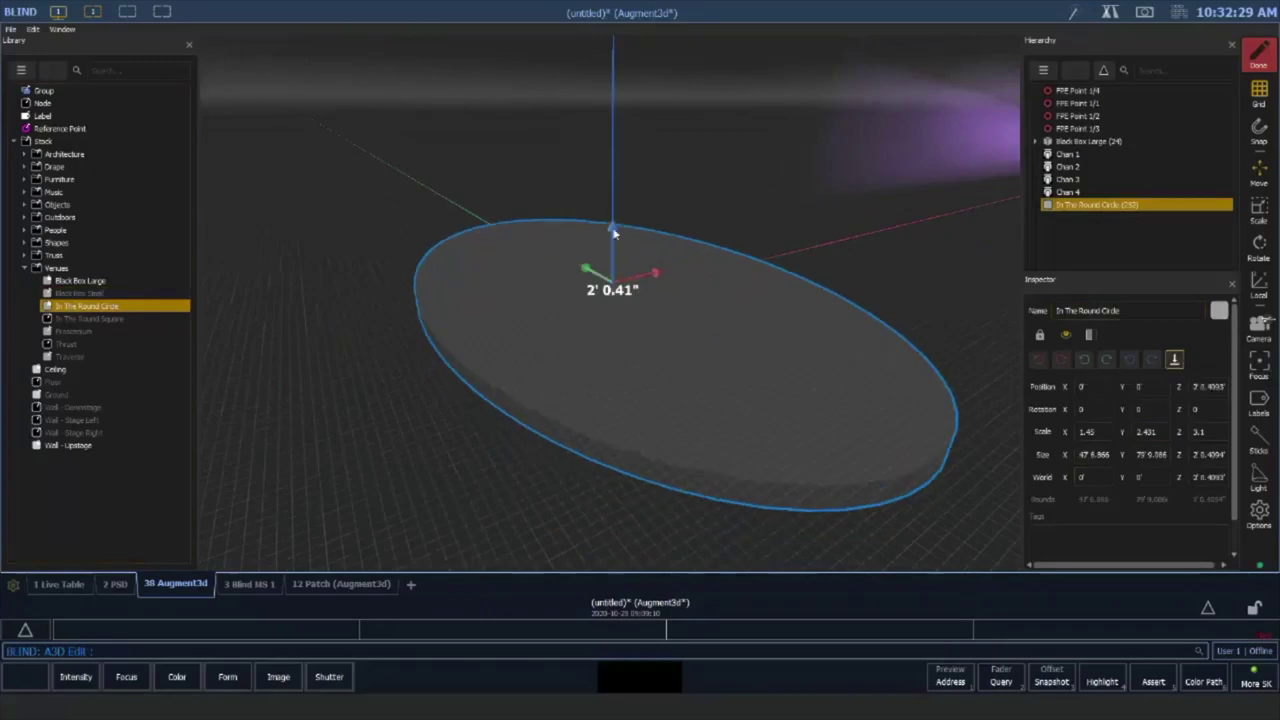
pyautogui.moveTo(612, 229); pyautogui.dragTo(613, 246)
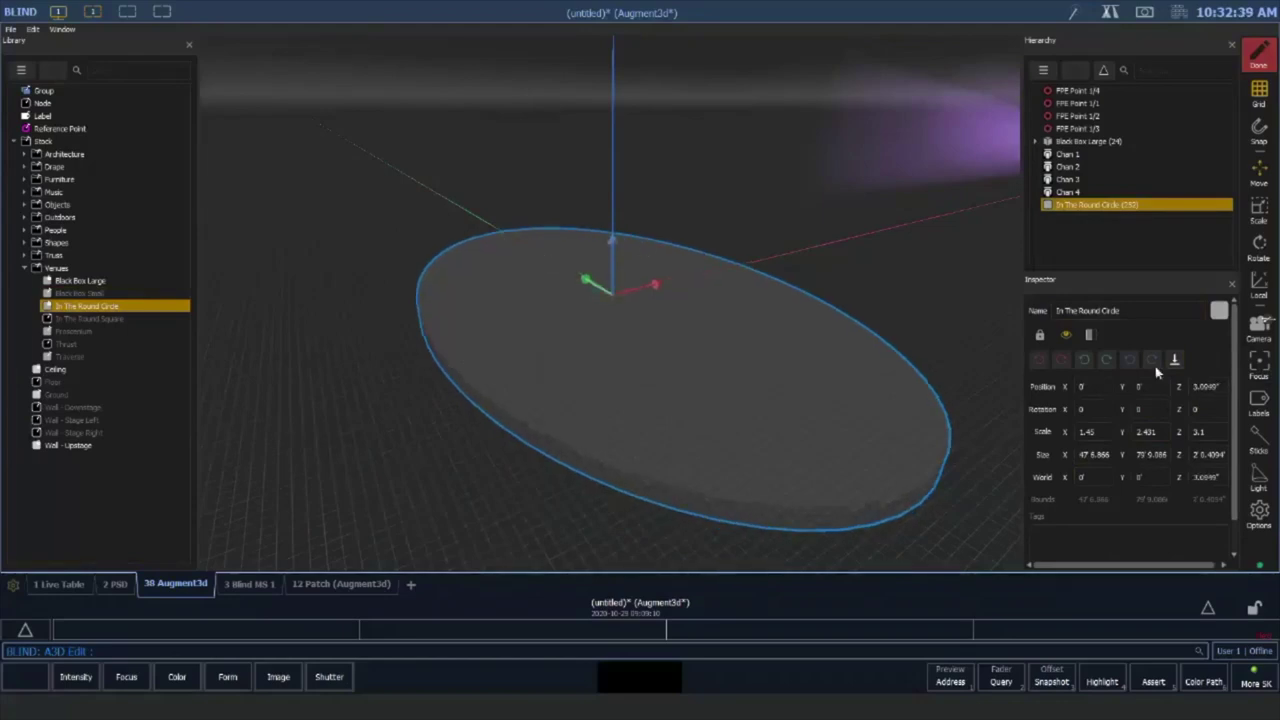
pyautogui.click(1178, 387)
pyautogui.write('0')
pyautogui.press('Tab')
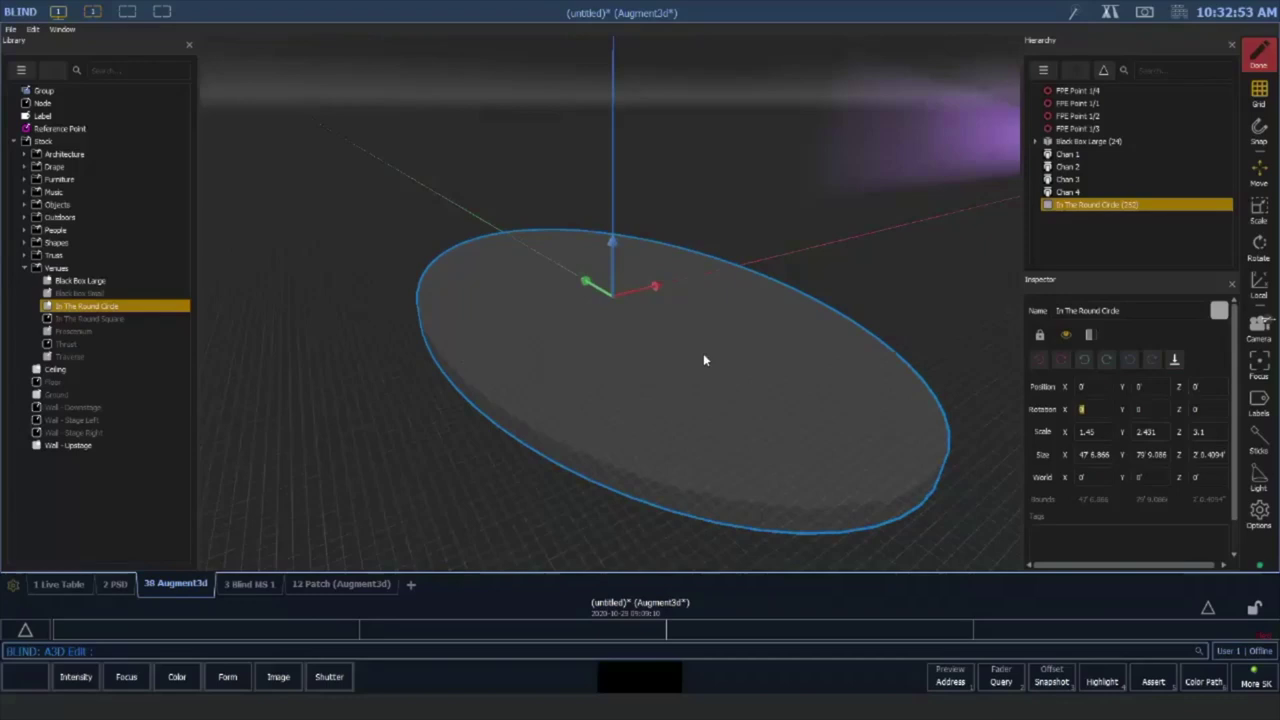
# Delete the In The Round Circle stage from the scene
pyautogui.moveTo(705, 360); pyautogui.dragTo(737, 357, button='middle')
pyautogui.click(1073, 207)
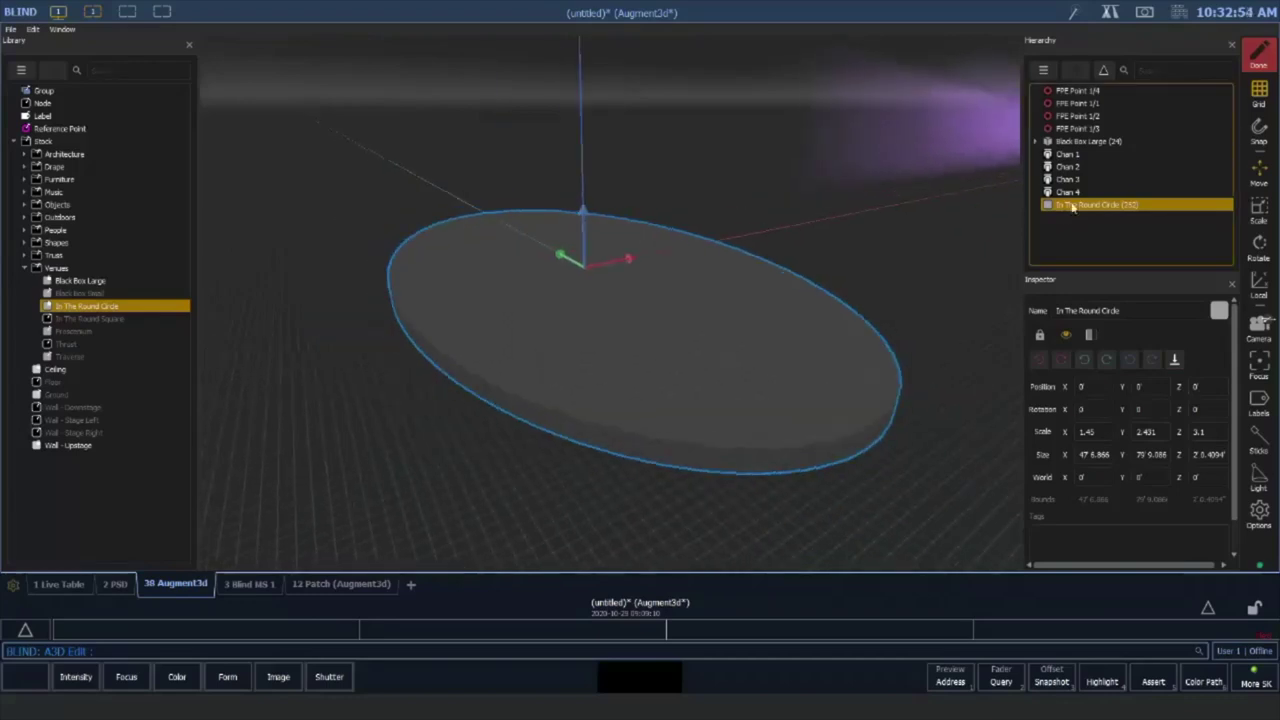
pyautogui.rightClick(1073, 207)
pyautogui.click(1106, 214)
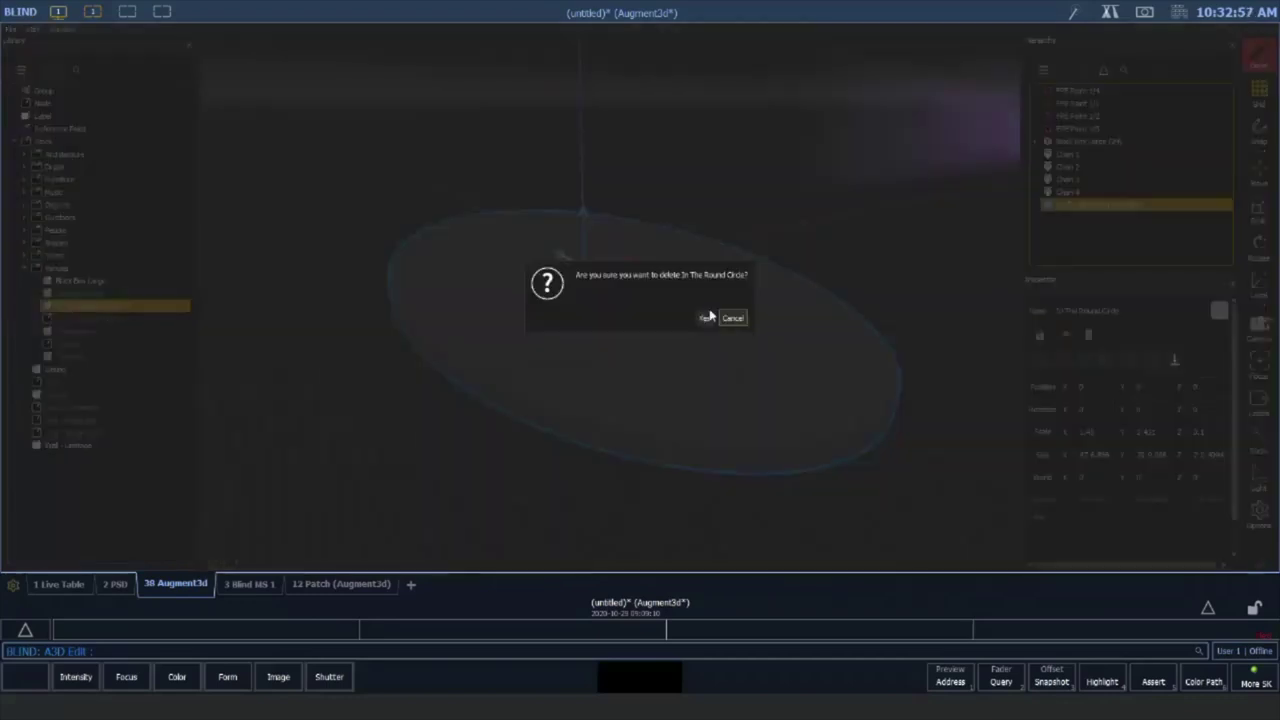
pyautogui.click(705, 317)
# Add the stock In The Round Square venue at the scene origin to preview it, and delete it again
pyautogui.moveTo(90, 318); pyautogui.dragTo(600, 330)
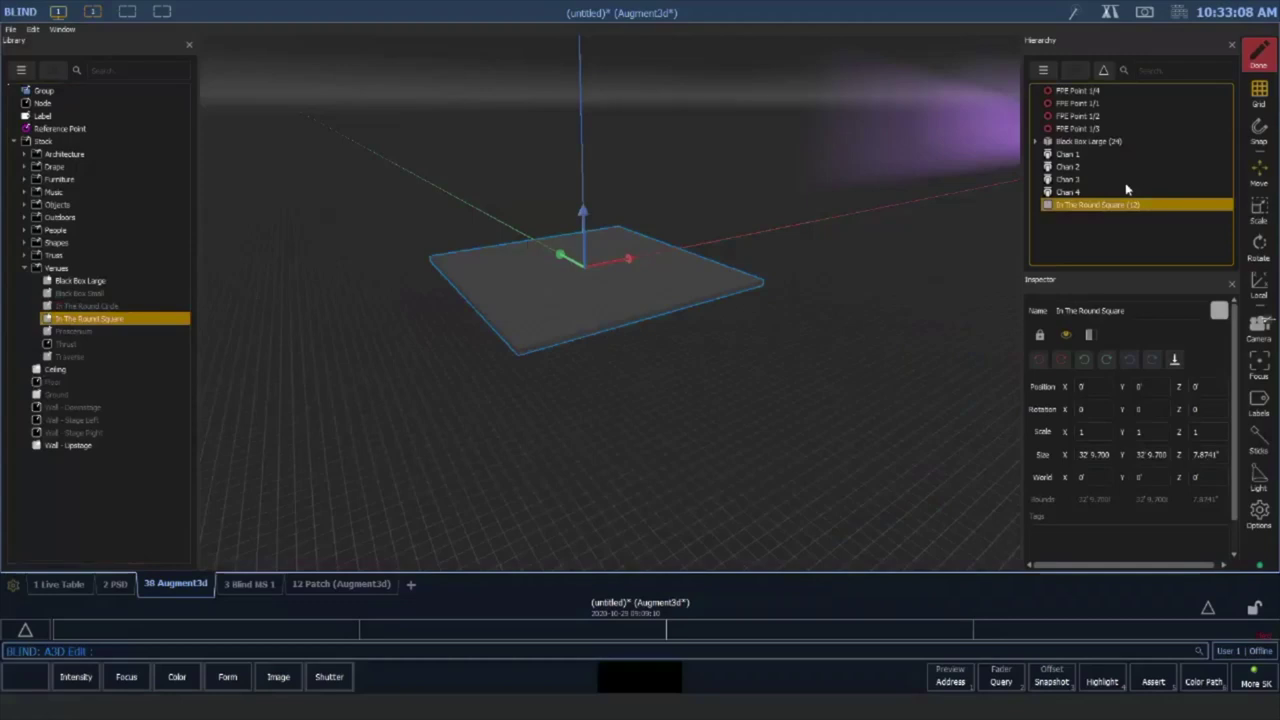
pyautogui.rightClick(1136, 205)
pyautogui.click(1134, 213)
pyautogui.click(707, 318)
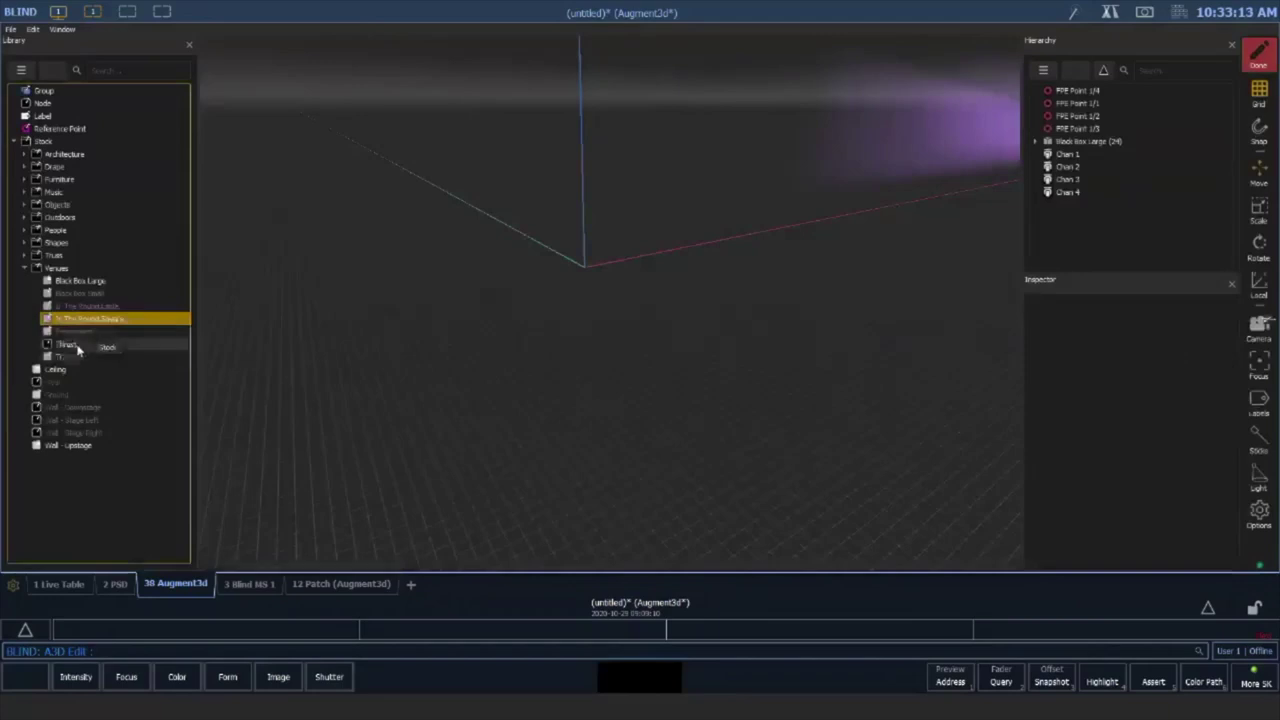
# Add the stock Thrust venue at the scene origin and view its stage and back walls
pyautogui.moveTo(78, 349); pyautogui.dragTo(598, 341)
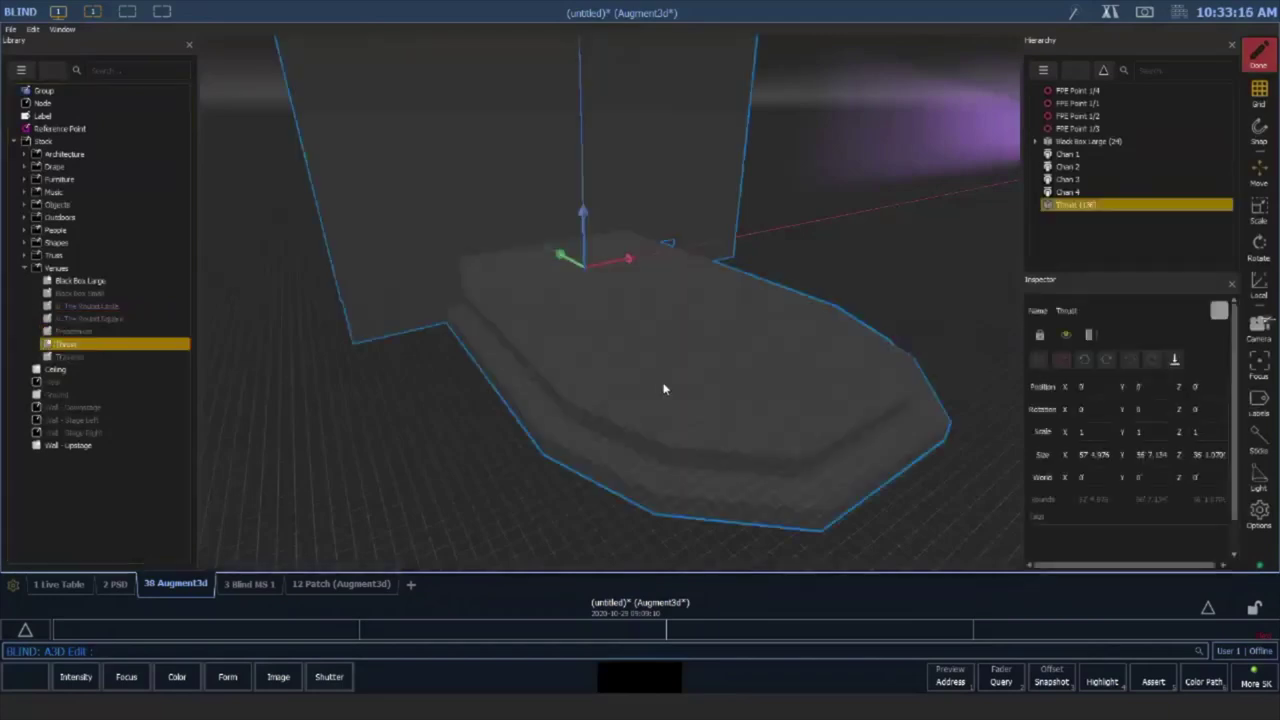
pyautogui.moveTo(665, 389); pyautogui.dragTo(675, 432, button='middle')
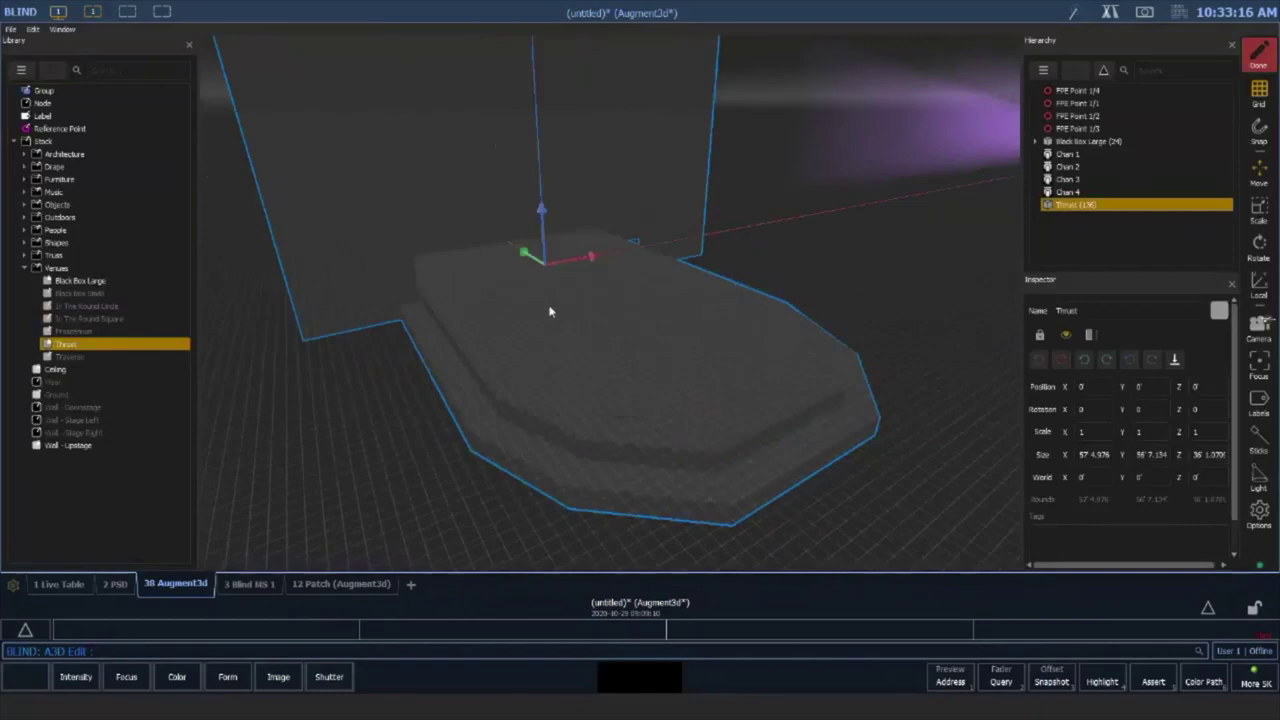
pyautogui.scroll(-2, 558, 285)
pyautogui.moveTo(558, 286); pyautogui.dragTo(649, 322, button='right')
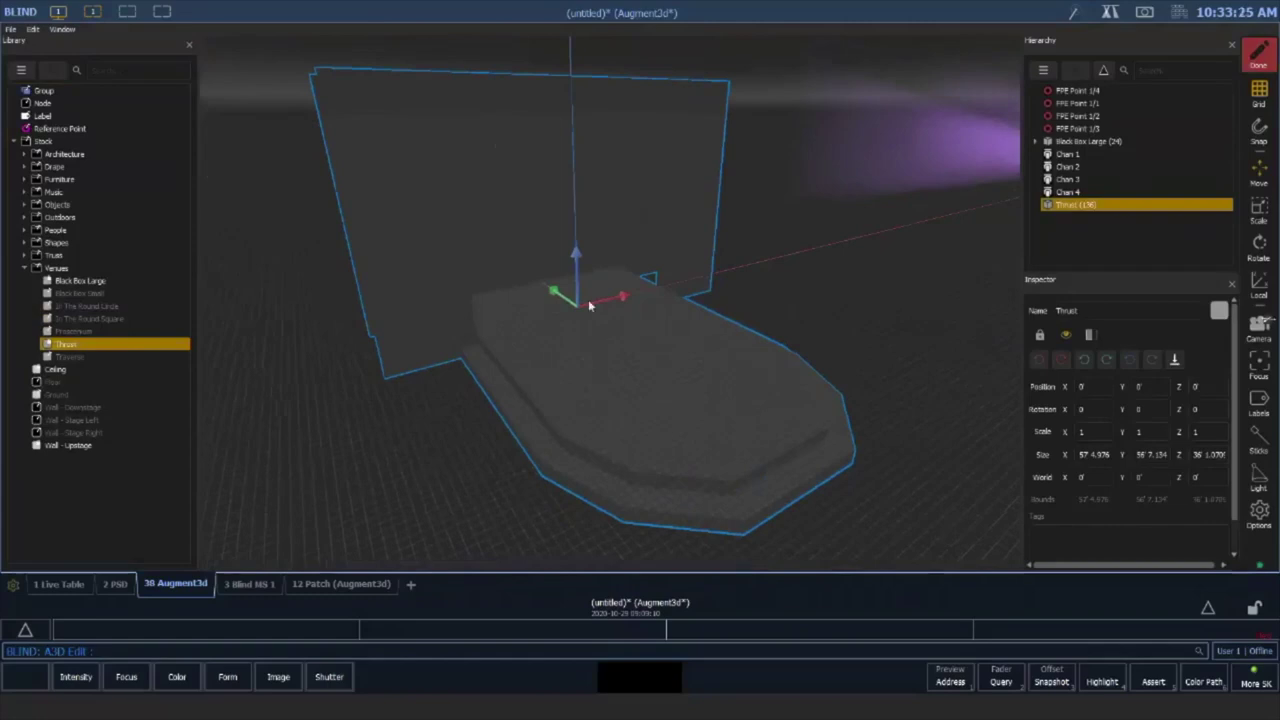
pyautogui.moveTo(590, 305); pyautogui.dragTo(626, 298, button='right')
# Expand the Thrust venue into its separate component objects
pyautogui.click(1092, 205)
pyautogui.rightClick(1093, 205)
pyautogui.click(1106, 222)
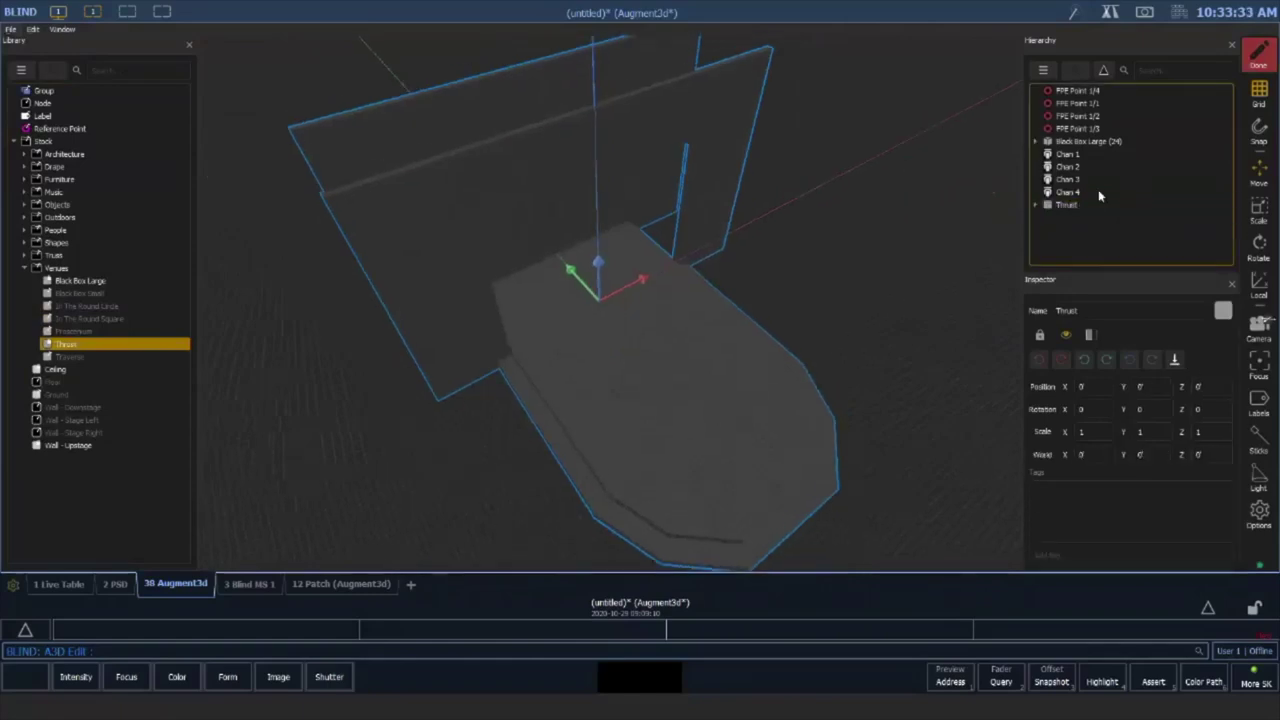
# Select the Thrust_Stage component of the Thrust venue and move it forward along Y to about -19' 11"
pyautogui.click(1036, 205)
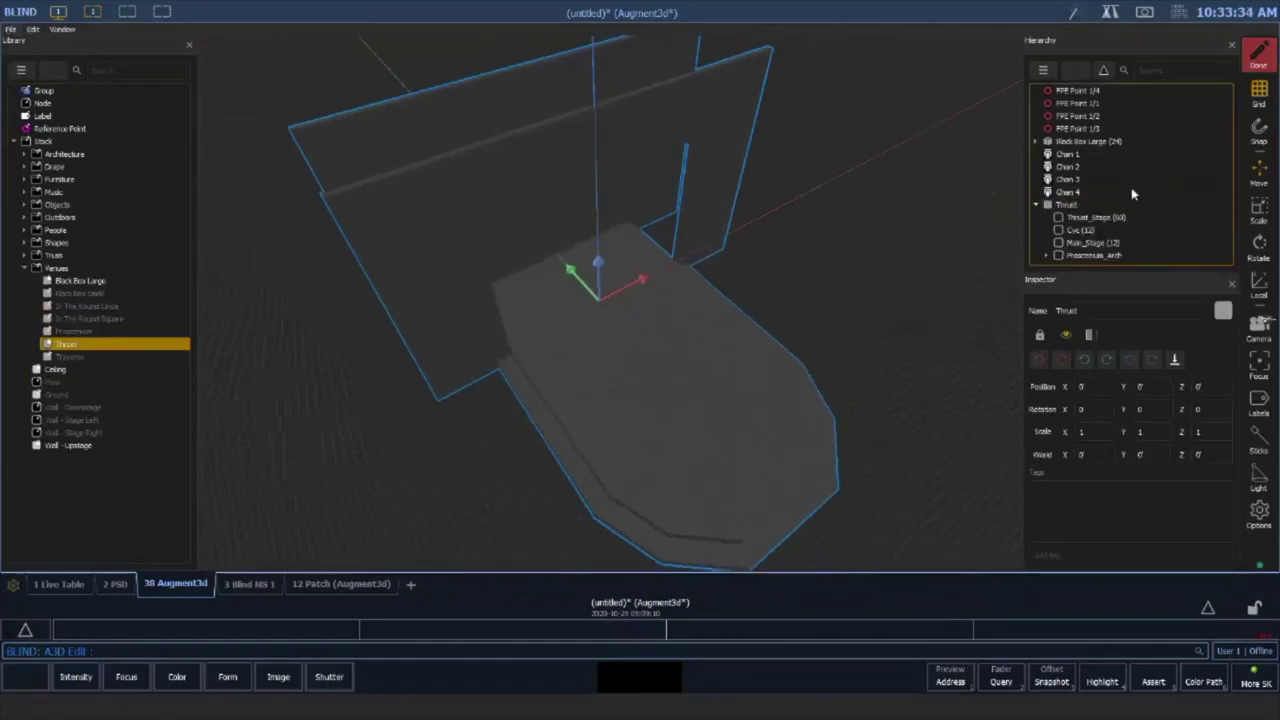
pyautogui.click(1109, 220)
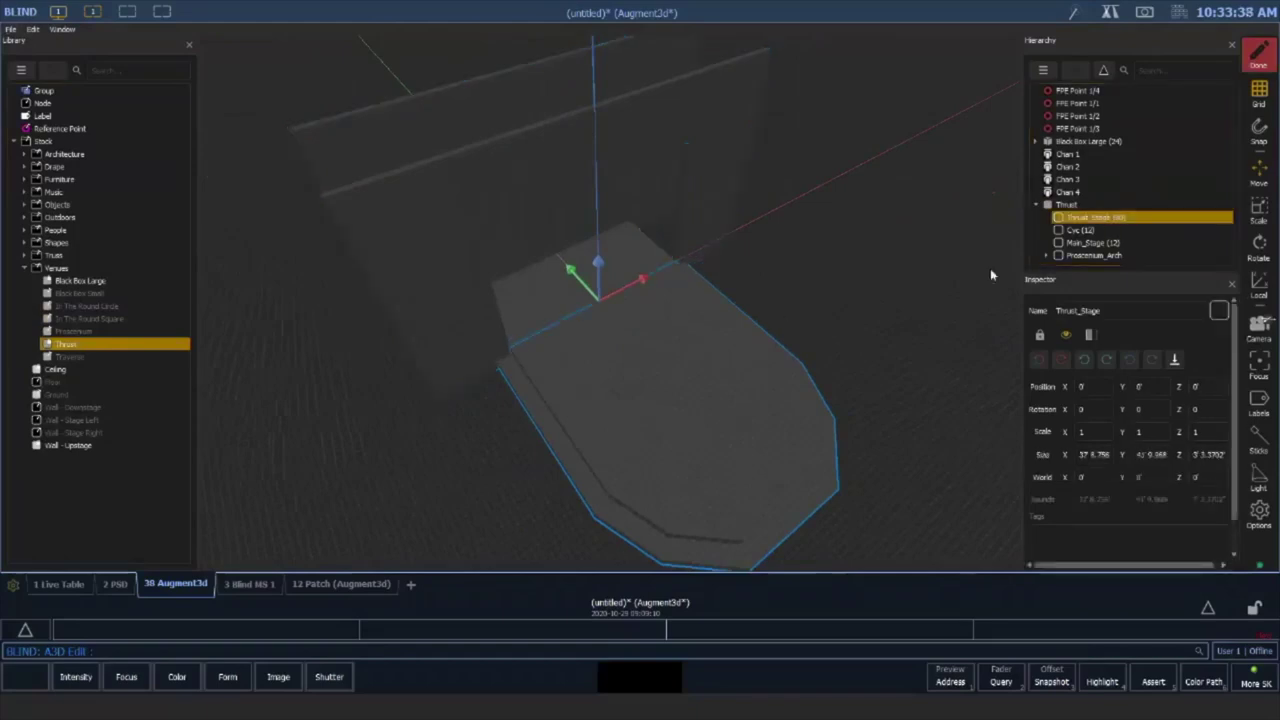
pyautogui.moveTo(570, 272); pyautogui.dragTo(681, 356)
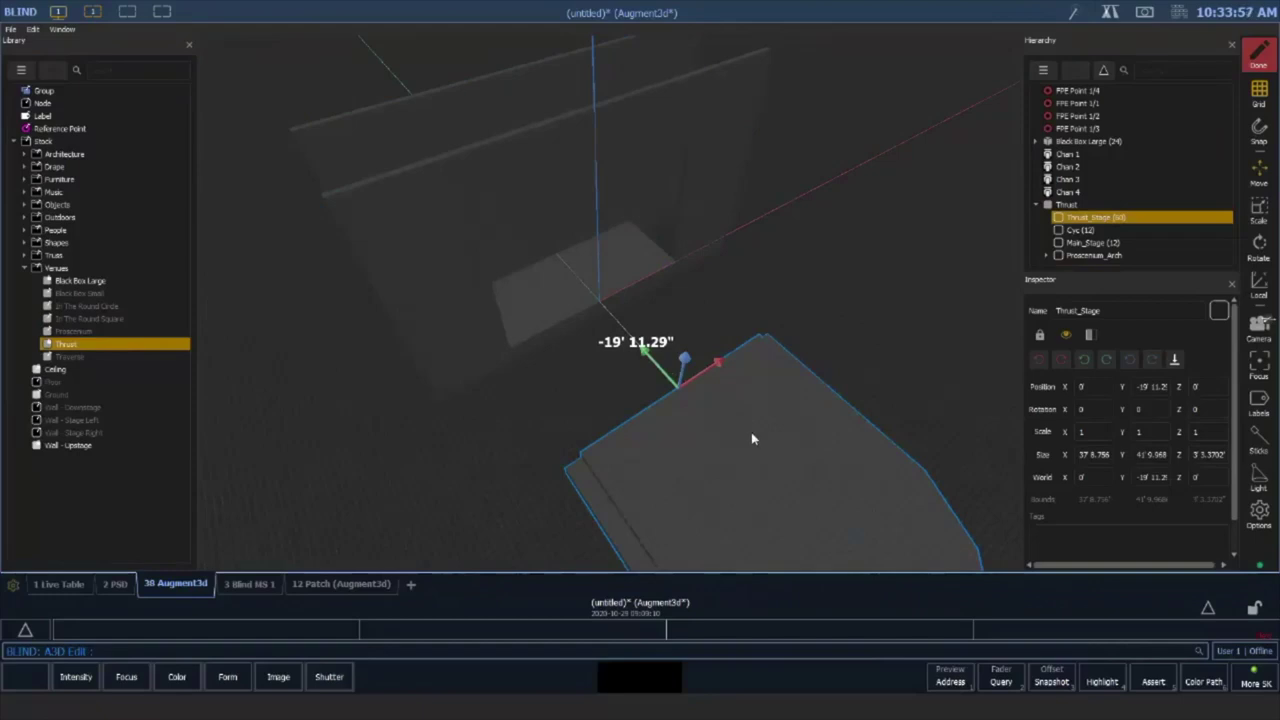
pyautogui.moveTo(745, 427); pyautogui.dragTo(642, 190, button='middle')
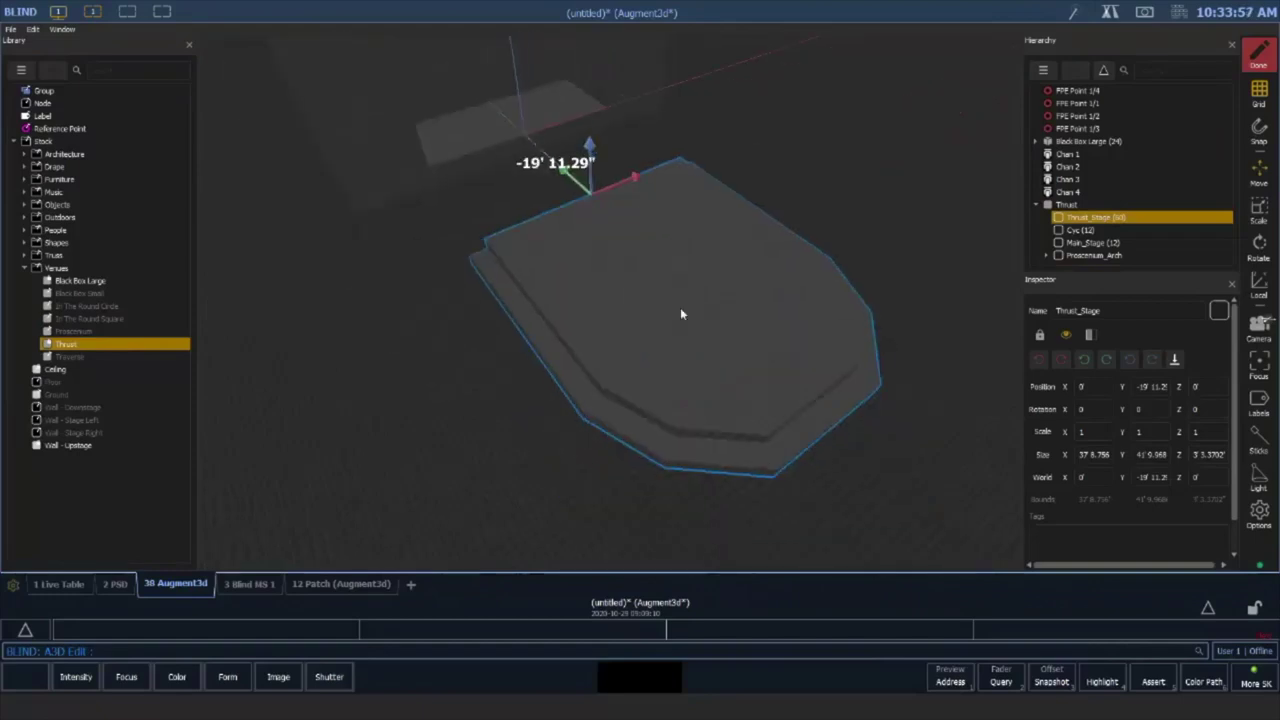
# Resize Thrust_Stage to about 38' on X and about 9' 11" on Y, making it a shallow apron
pyautogui.rightClick(1092, 222)
pyautogui.click(511, 326)
pyautogui.press('F2')
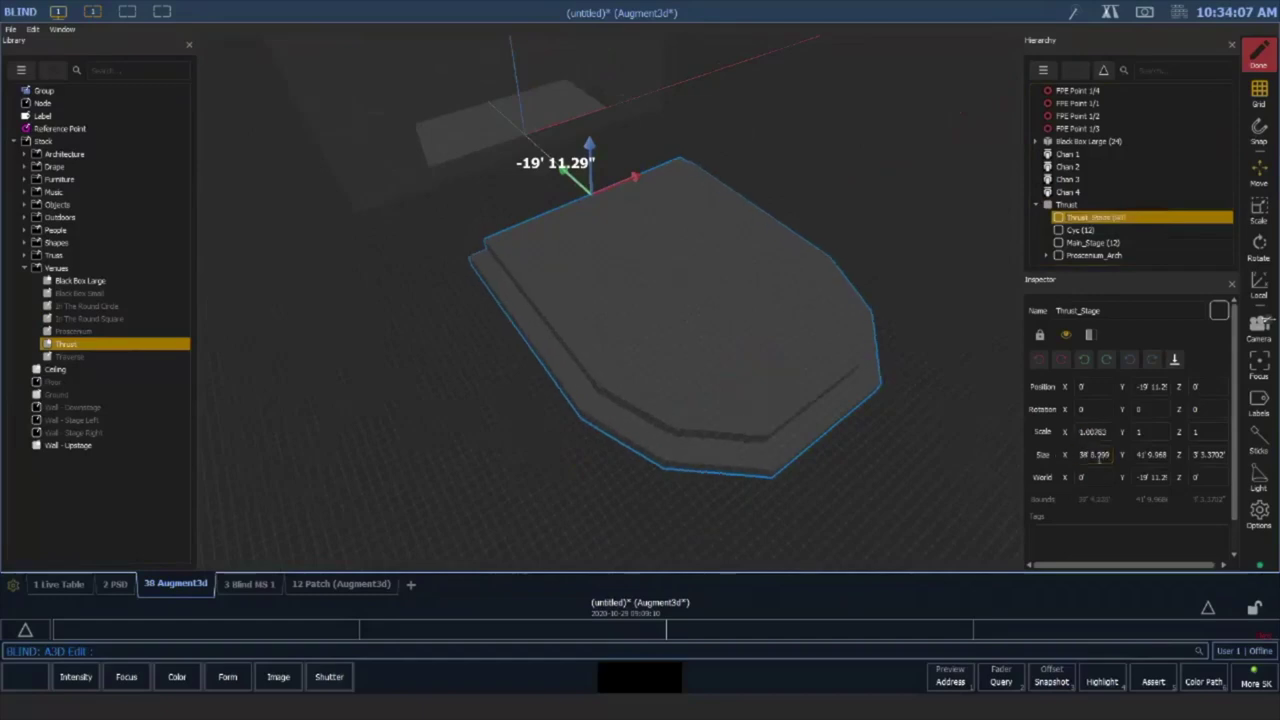
pyautogui.moveTo(1069, 454); pyautogui.dragTo(955, 461)
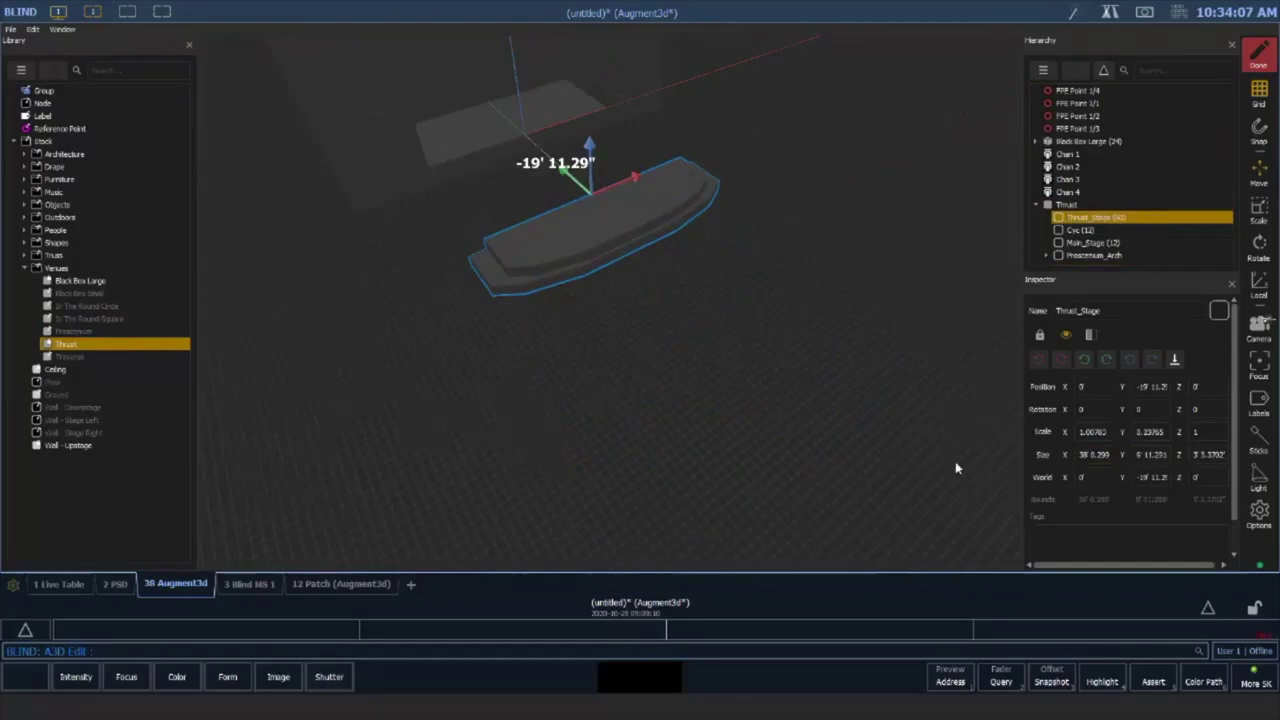
# Try the resized Thrust_Stage against the main stage, and pull it out to about -22' 6" on Y
pyautogui.moveTo(562, 174); pyautogui.dragTo(490, 120)
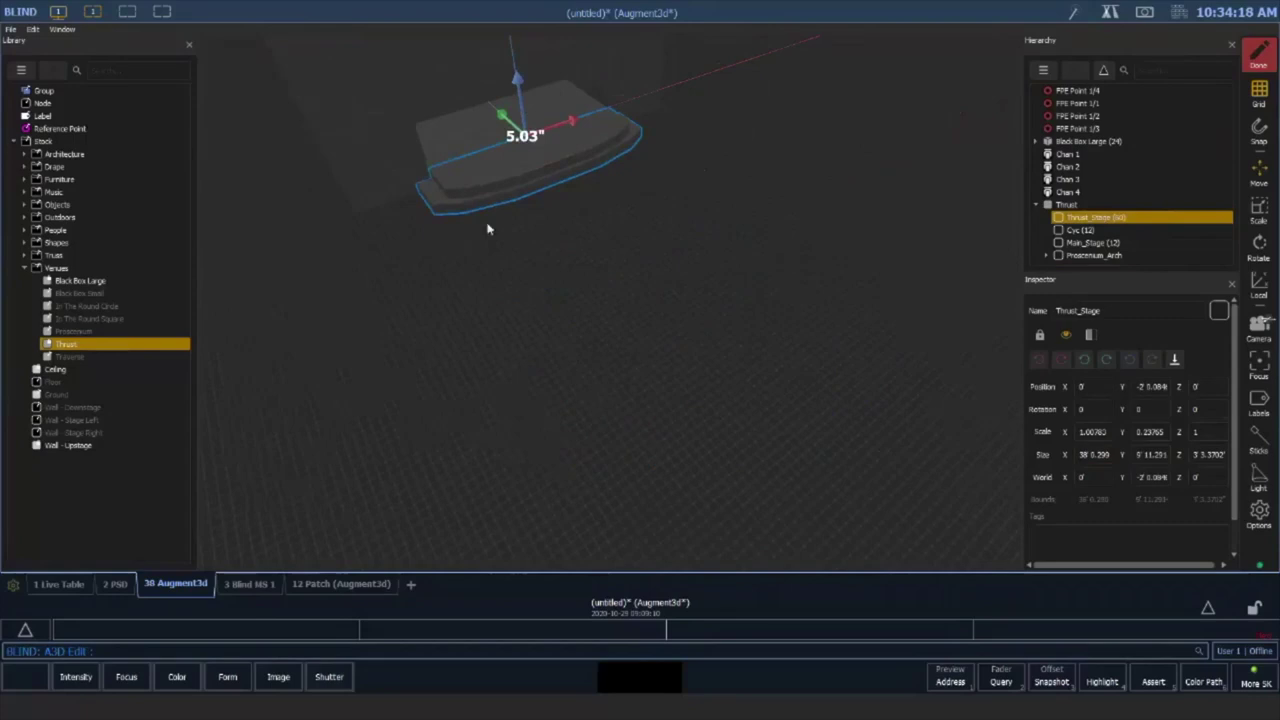
pyautogui.moveTo(519, 133); pyautogui.dragTo(583, 194)
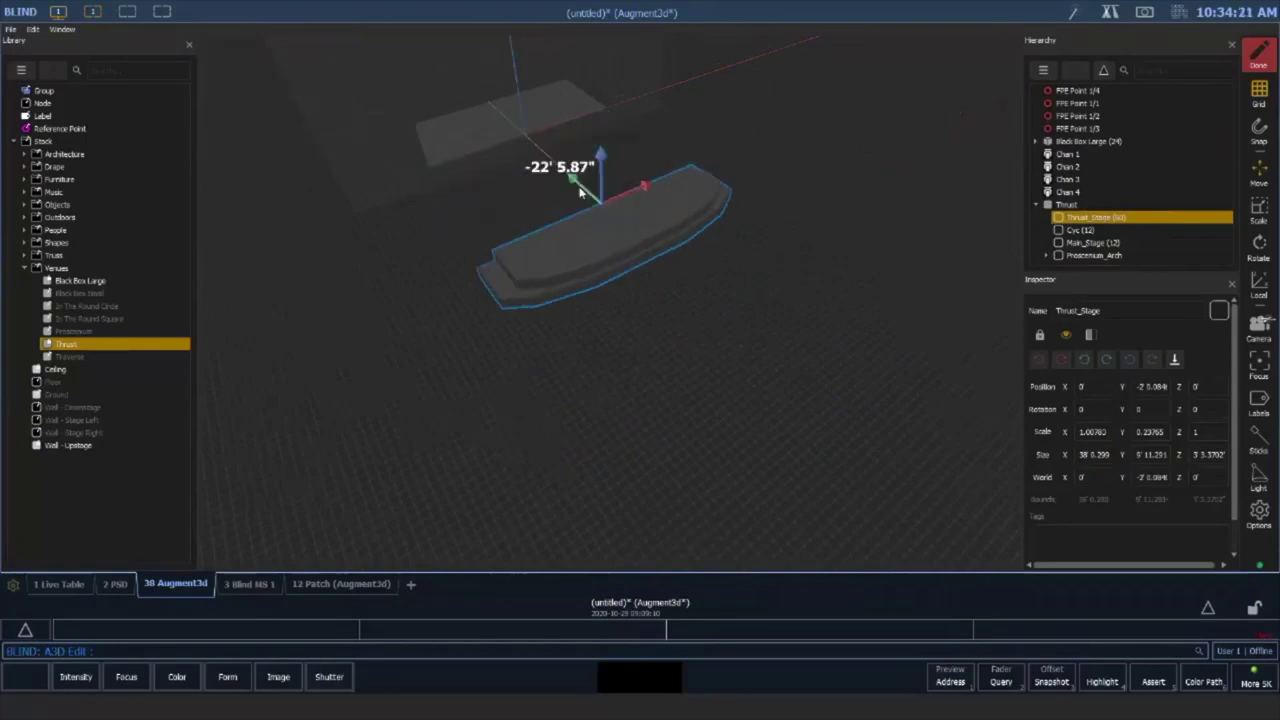
pyautogui.moveTo(668, 345); pyautogui.dragTo(766, 328, button='right')
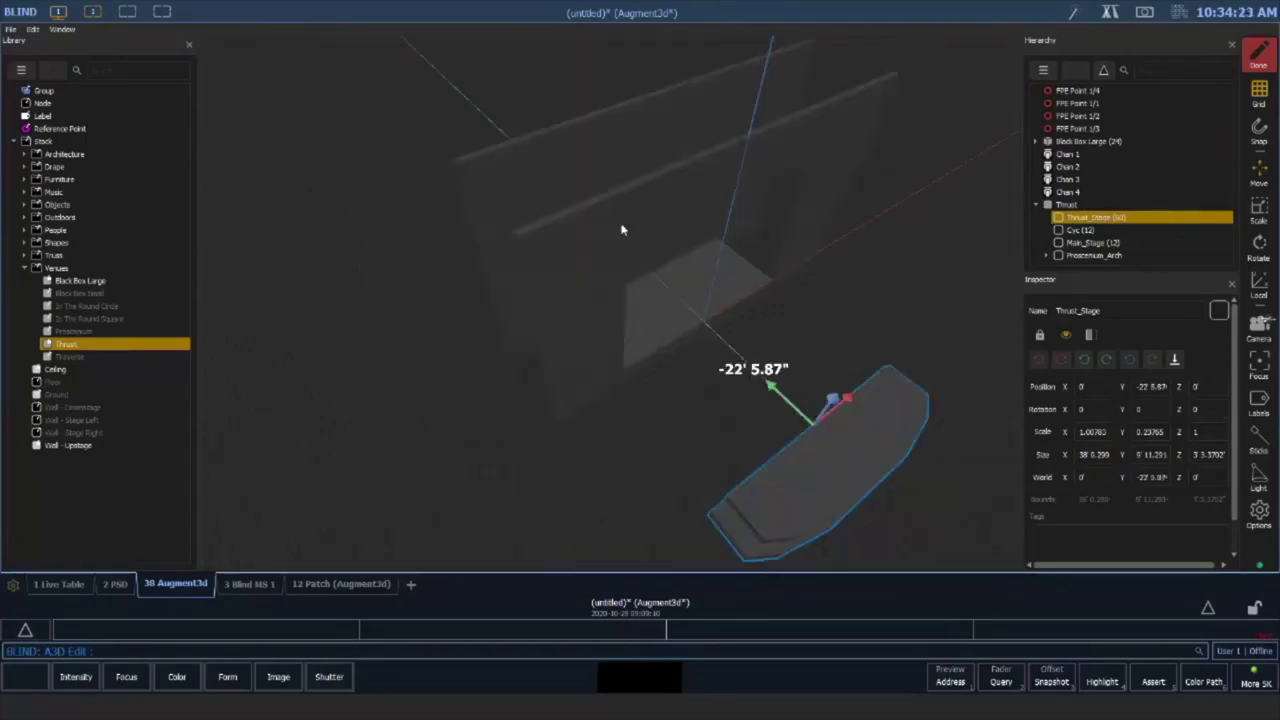
# Select the whole Thrust venue and view it together with its separated apron
pyautogui.click(1084, 205)
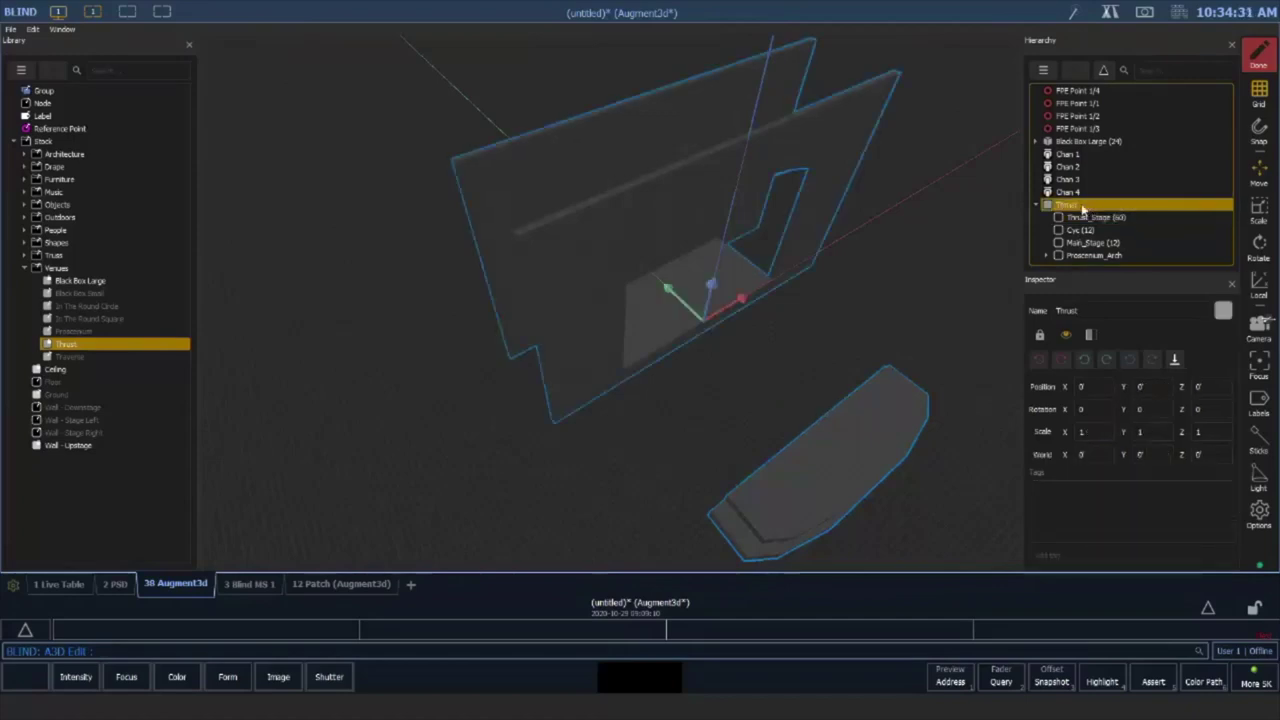
pyautogui.rightClick(1082, 206)
pyautogui.click(918, 247)
pyautogui.moveTo(850, 258); pyautogui.dragTo(846, 243, button='middle')
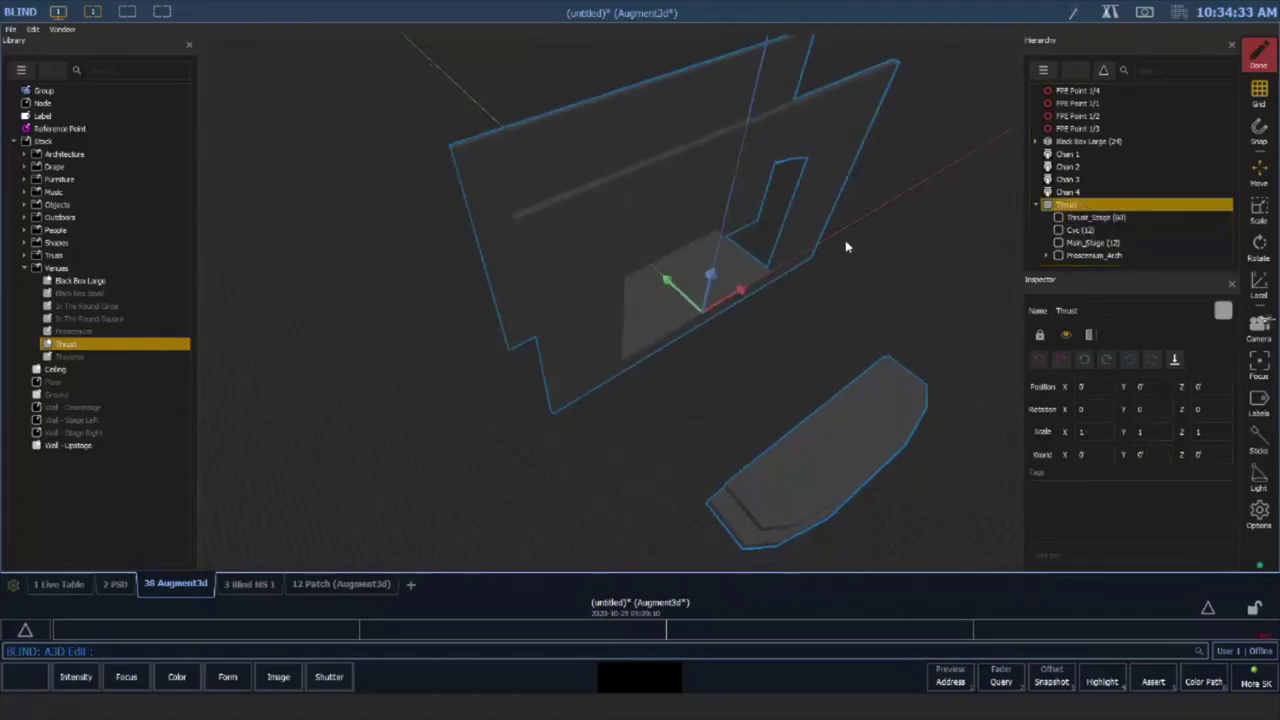
pyautogui.moveTo(846, 247); pyautogui.dragTo(800, 205, button='right')
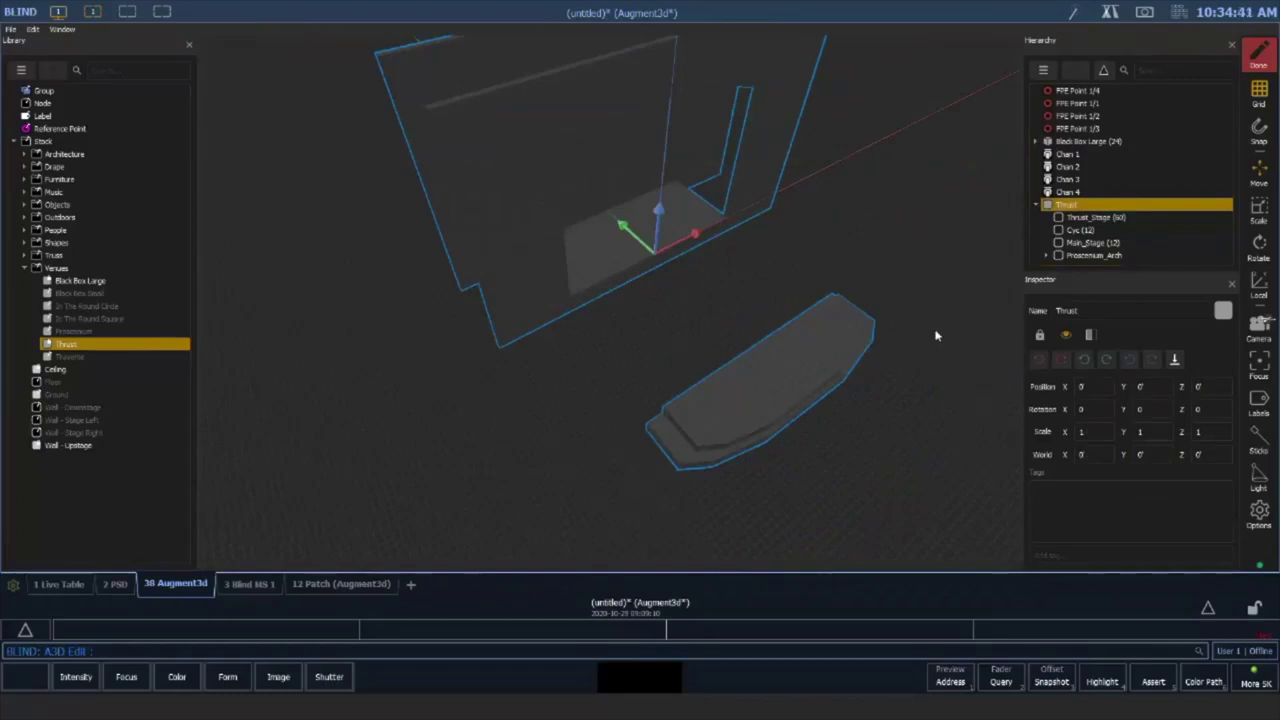
pyautogui.click(1094, 218)
pyautogui.rightClick(1094, 219)
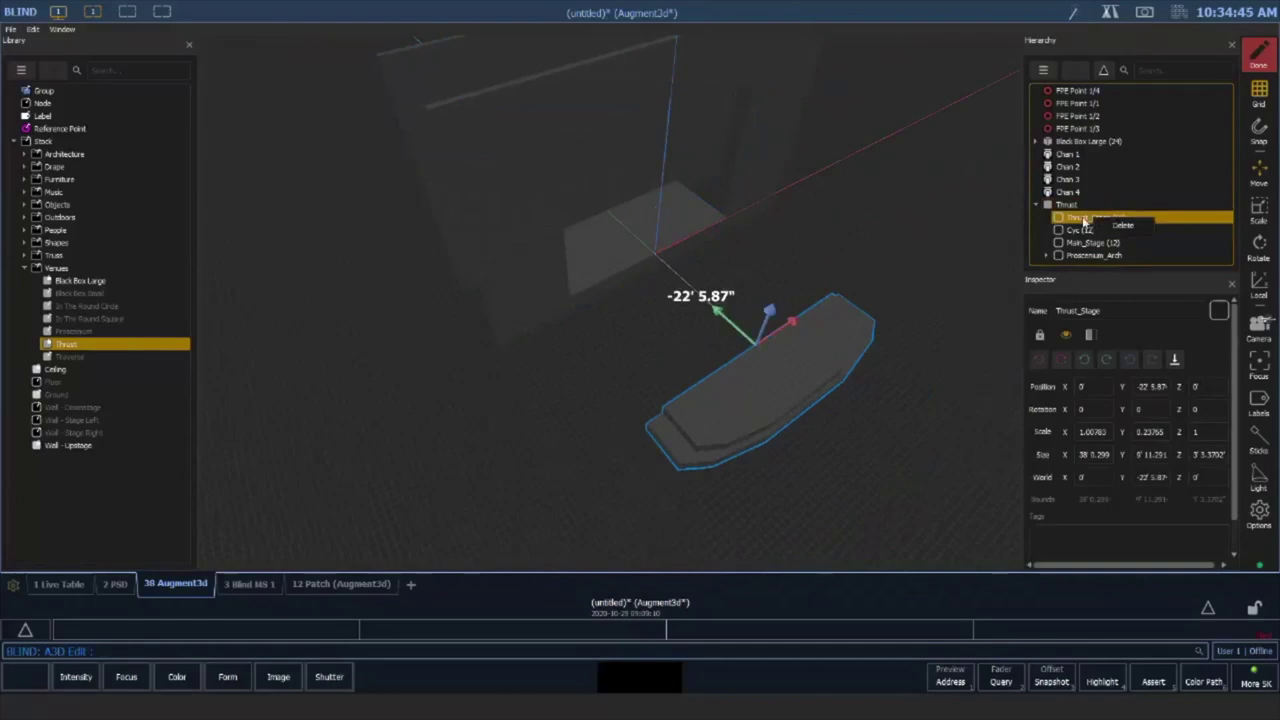
pyautogui.click(1081, 218)
pyautogui.doubleClick(1081, 218)
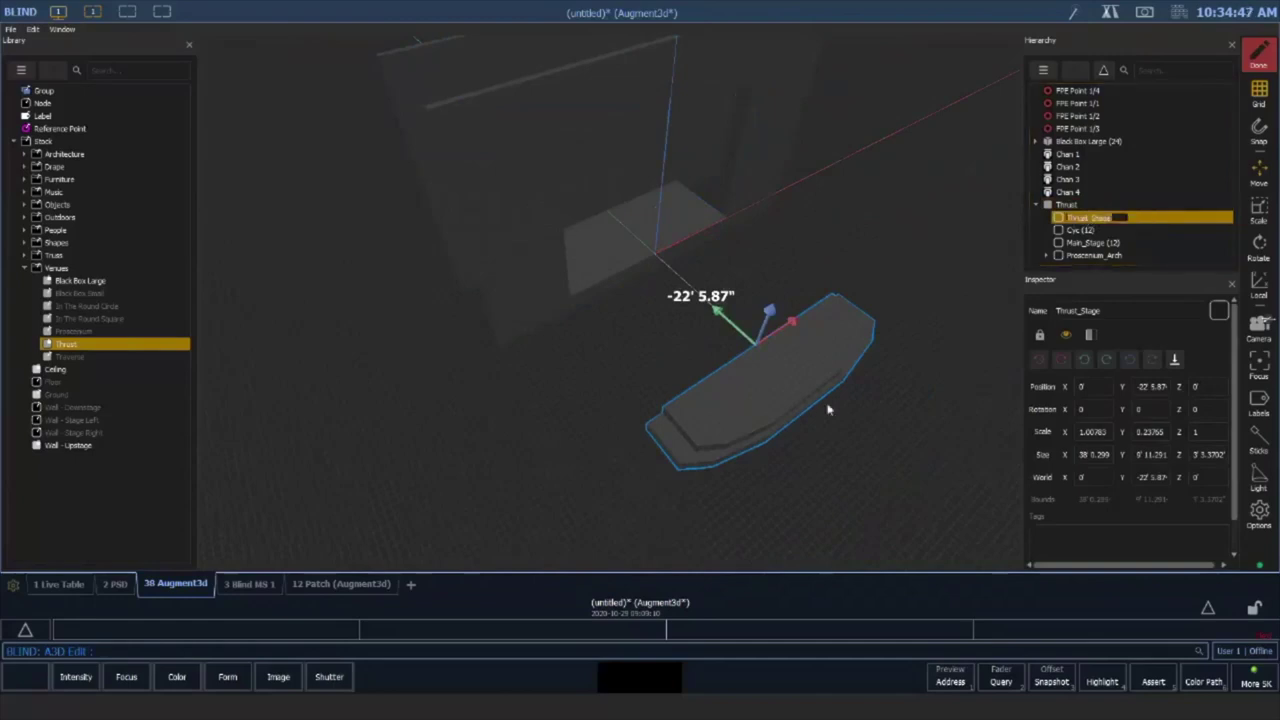
pyautogui.press('Right')
pyautogui.press('Return')
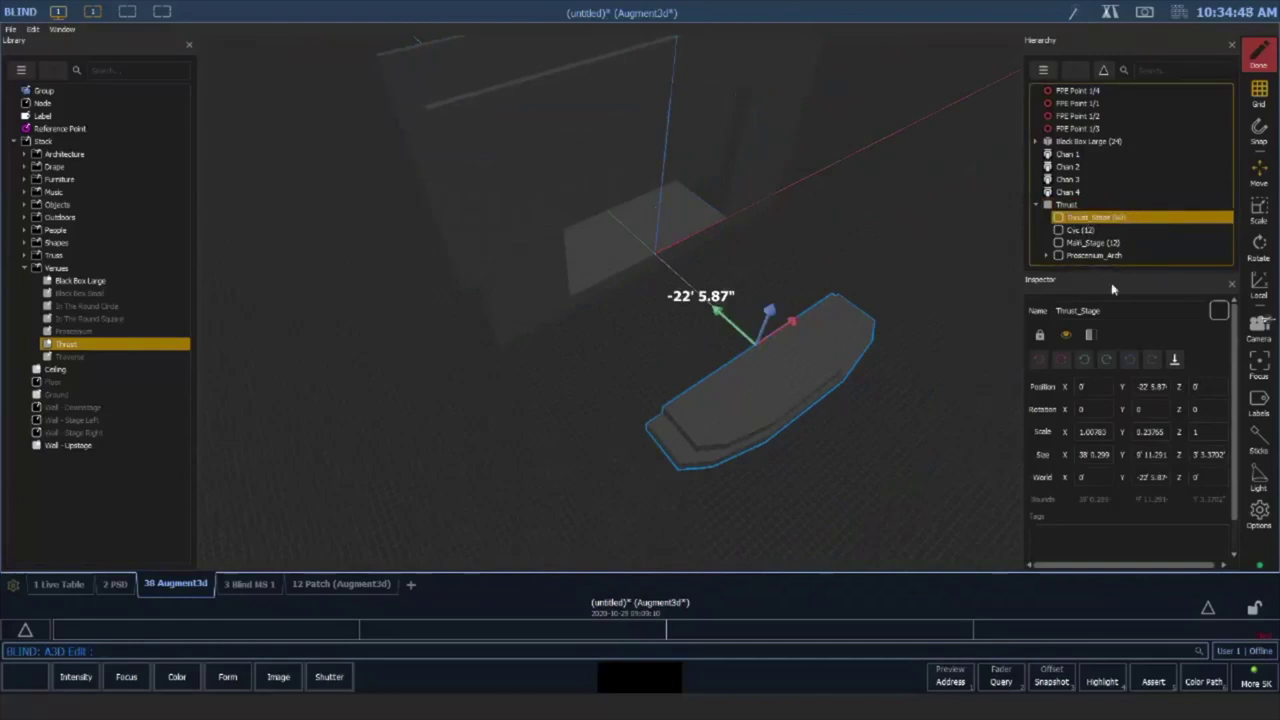
# Save Thrust_Stage as a library object and add a copy of it to the scene at the same position
pyautogui.click(1112, 311)
pyautogui.press('Return')
pyautogui.hotkey('ctrl', 'd')
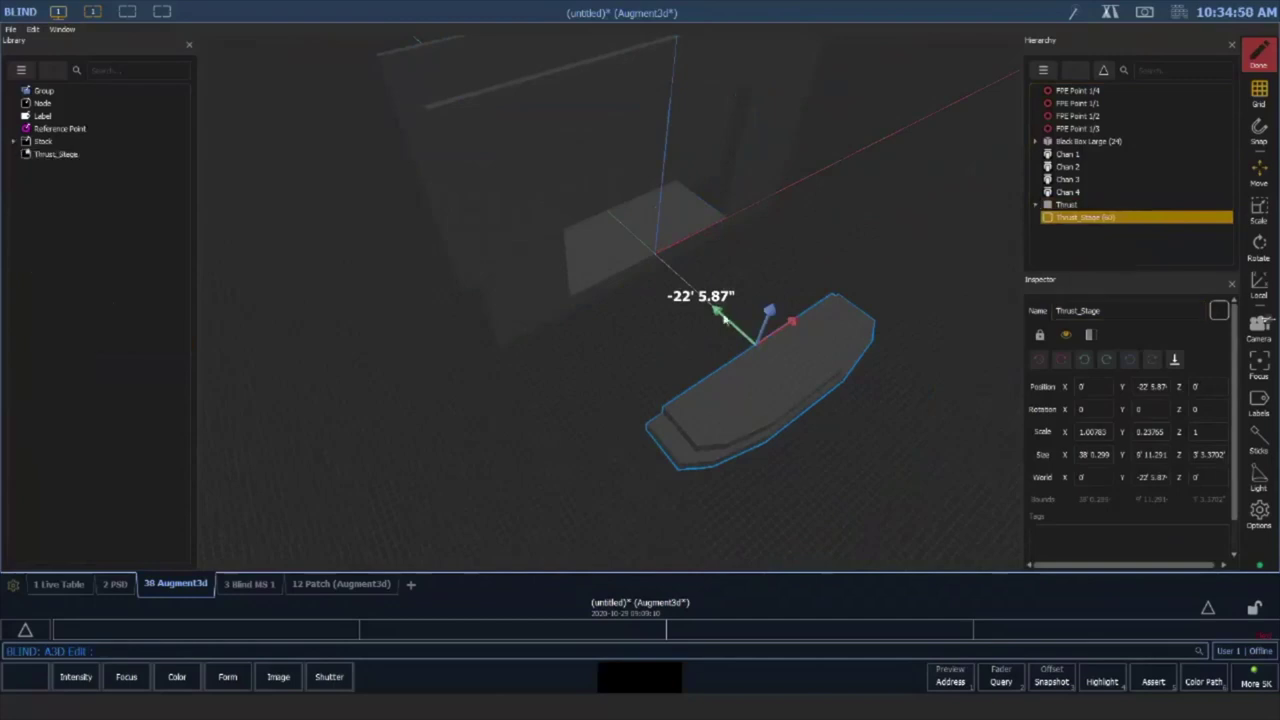
# Move the Thrust_Stage copy to about -16' 5" on Y and shrink it to about 33' on X and 8' 2" on Y
pyautogui.moveTo(765, 348); pyautogui.dragTo(842, 347)
pyautogui.moveTo(842, 347); pyautogui.dragTo(812, 287, button='middle')
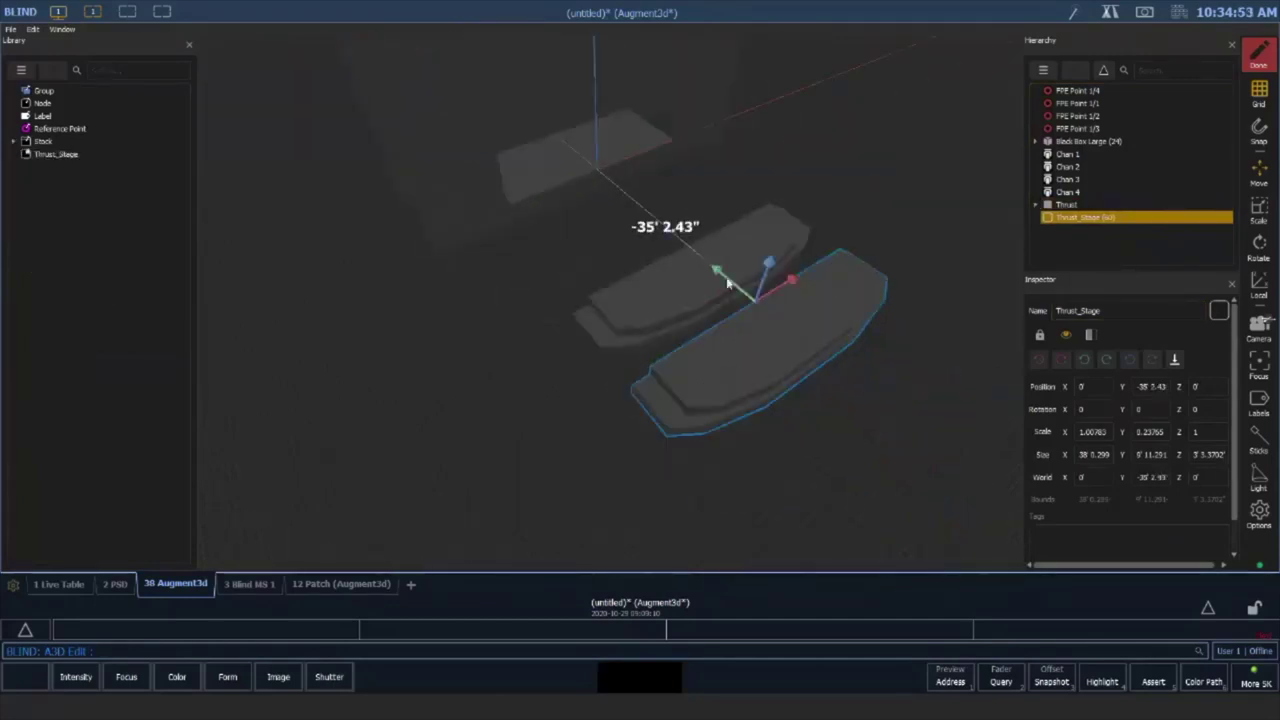
pyautogui.moveTo(728, 283); pyautogui.dragTo(630, 203)
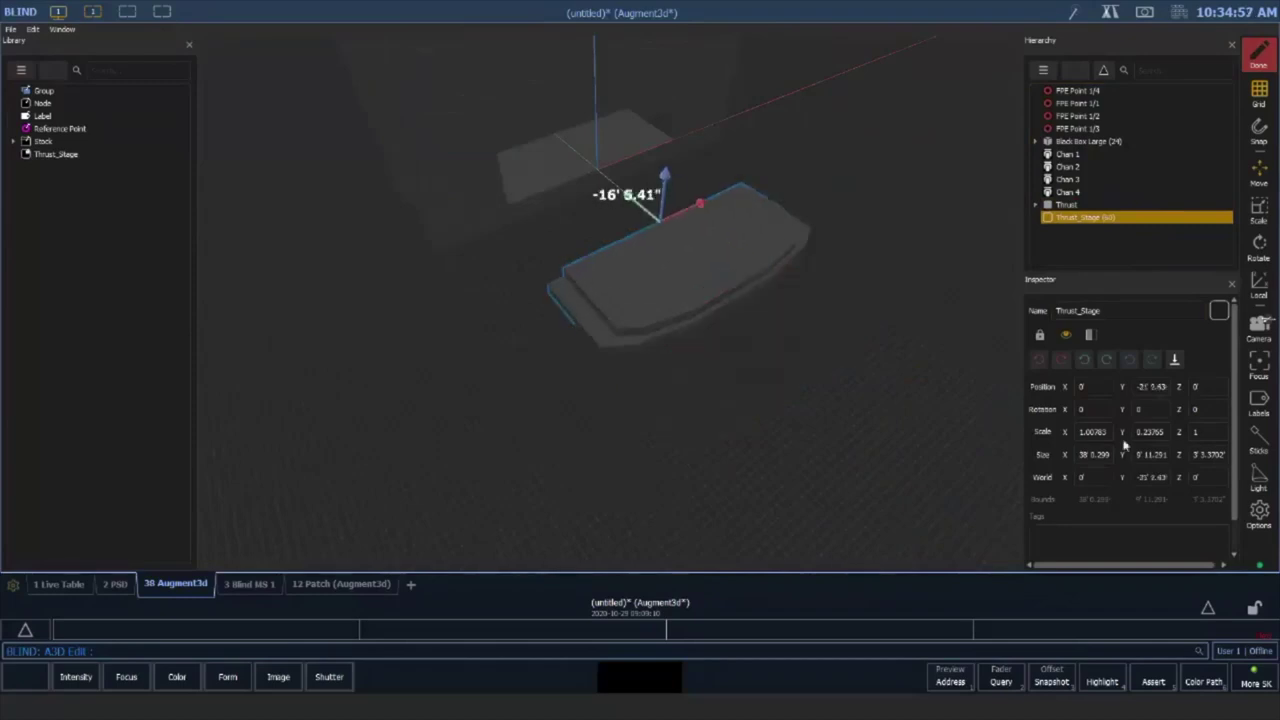
pyautogui.moveTo(1124, 454); pyautogui.dragTo(1024, 454)
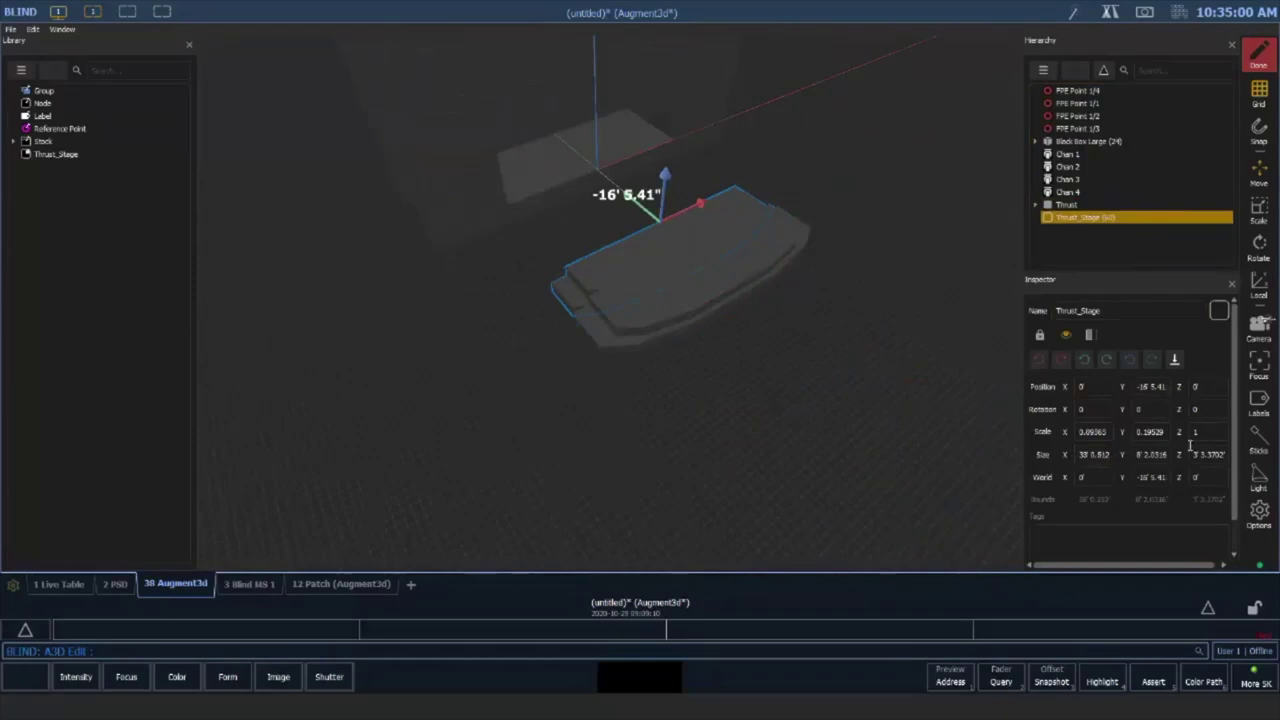
# Raise the separate Thrust_Stage object to about Z 2' 4.35" and move it downstage to about Y -22' 5.32"
pyautogui.moveTo(1189, 386); pyautogui.dragTo(1214, 386)
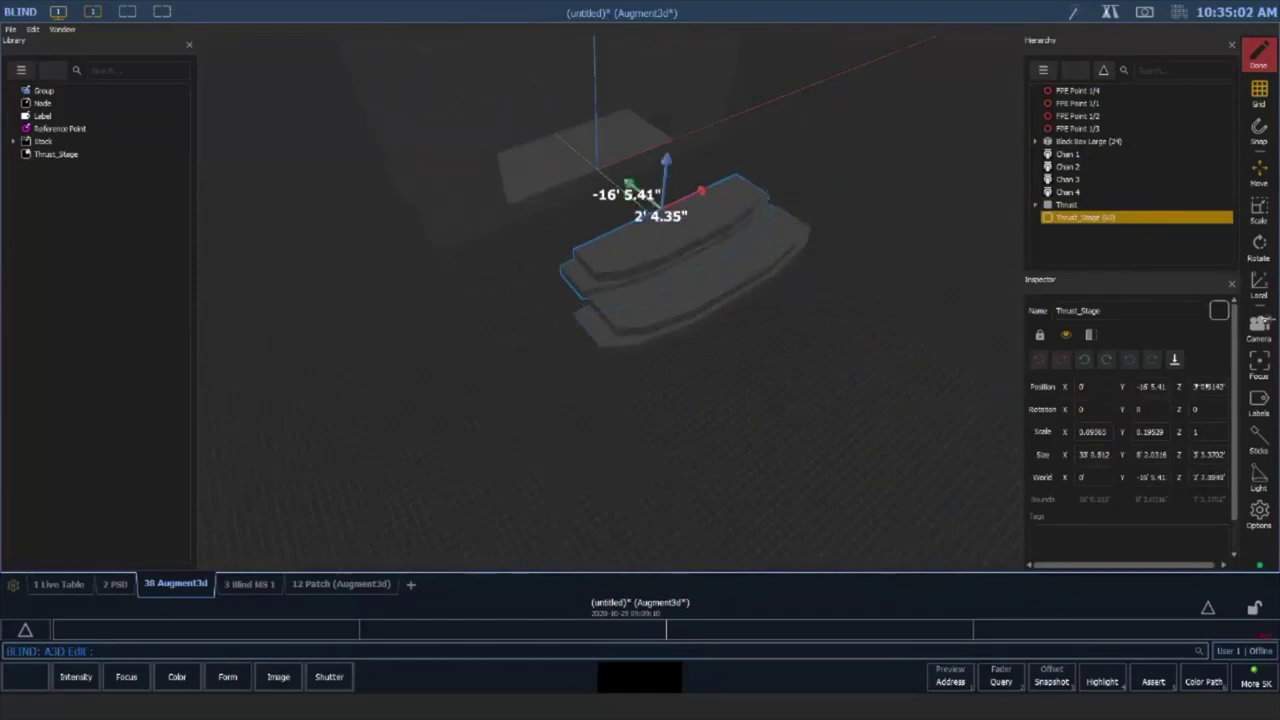
pyautogui.moveTo(633, 185); pyautogui.dragTo(650, 212)
pyautogui.scroll(1, 716, 290)
pyautogui.scroll(3, 708, 294)
pyautogui.moveTo(780, 334); pyautogui.dragTo(750, 290, button='middle')
pyautogui.scroll(1, 830, 208)
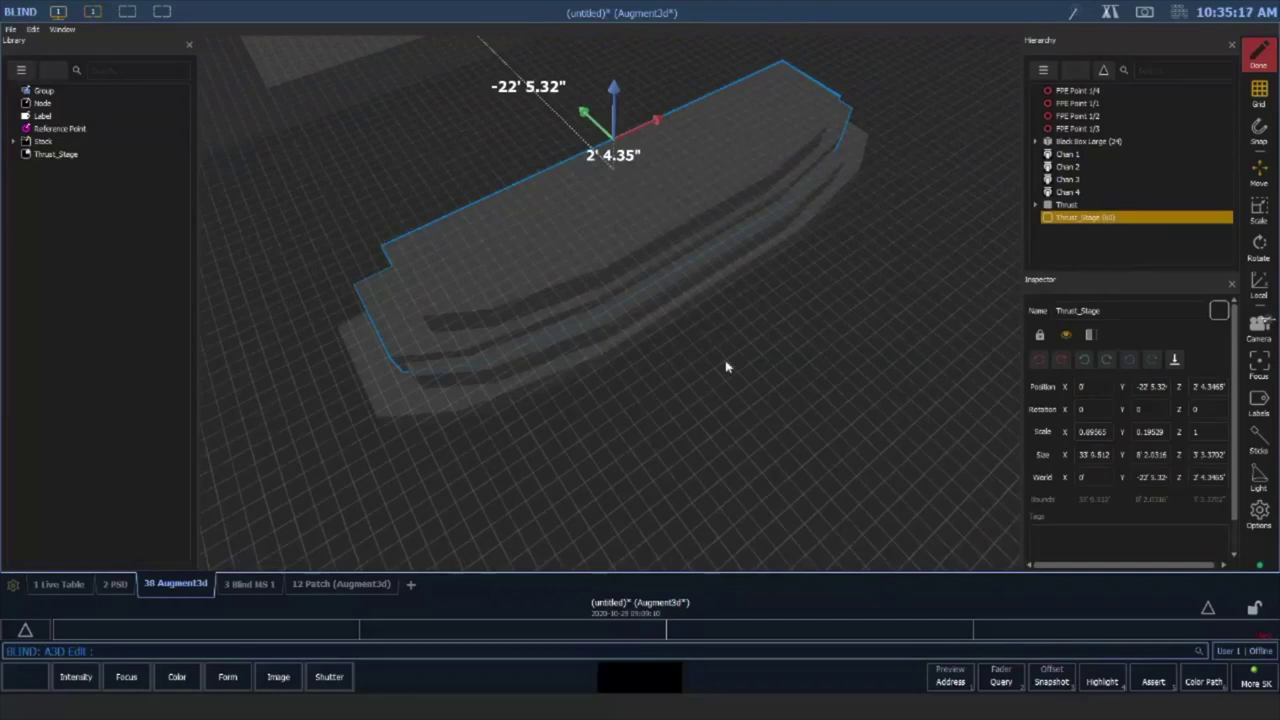
pyautogui.moveTo(726, 364); pyautogui.dragTo(750, 370, button='middle')
pyautogui.moveTo(756, 341); pyautogui.dragTo(716, 268, button='right')
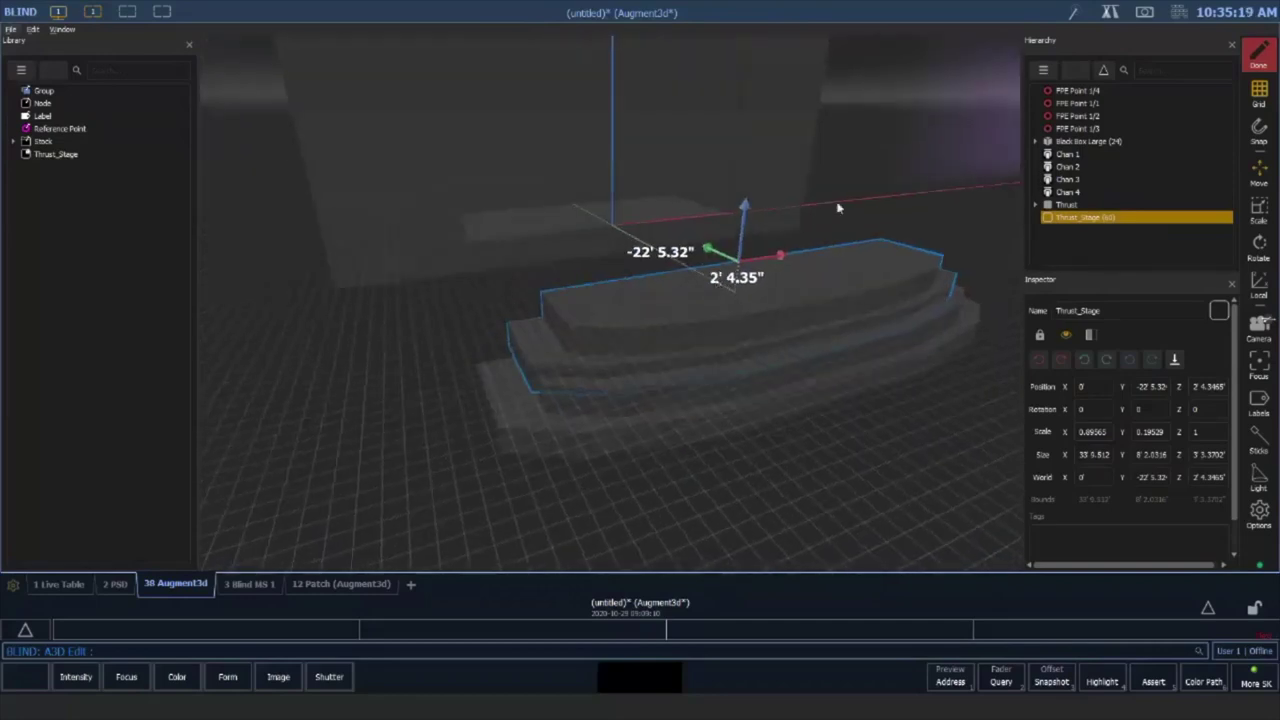
# Delete the Thrust venue model together with all its children
pyautogui.click(1068, 142)
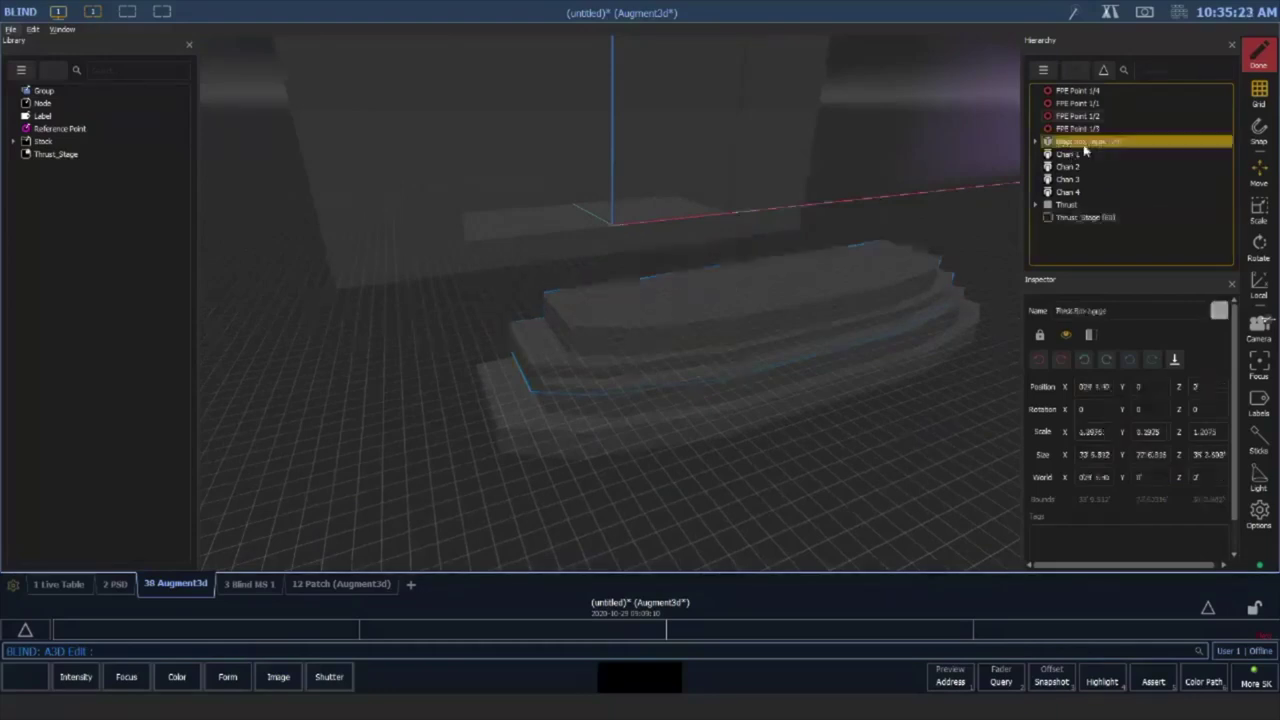
pyautogui.rightClick(1070, 143)
pyautogui.click(1067, 155)
pyautogui.click(1078, 215)
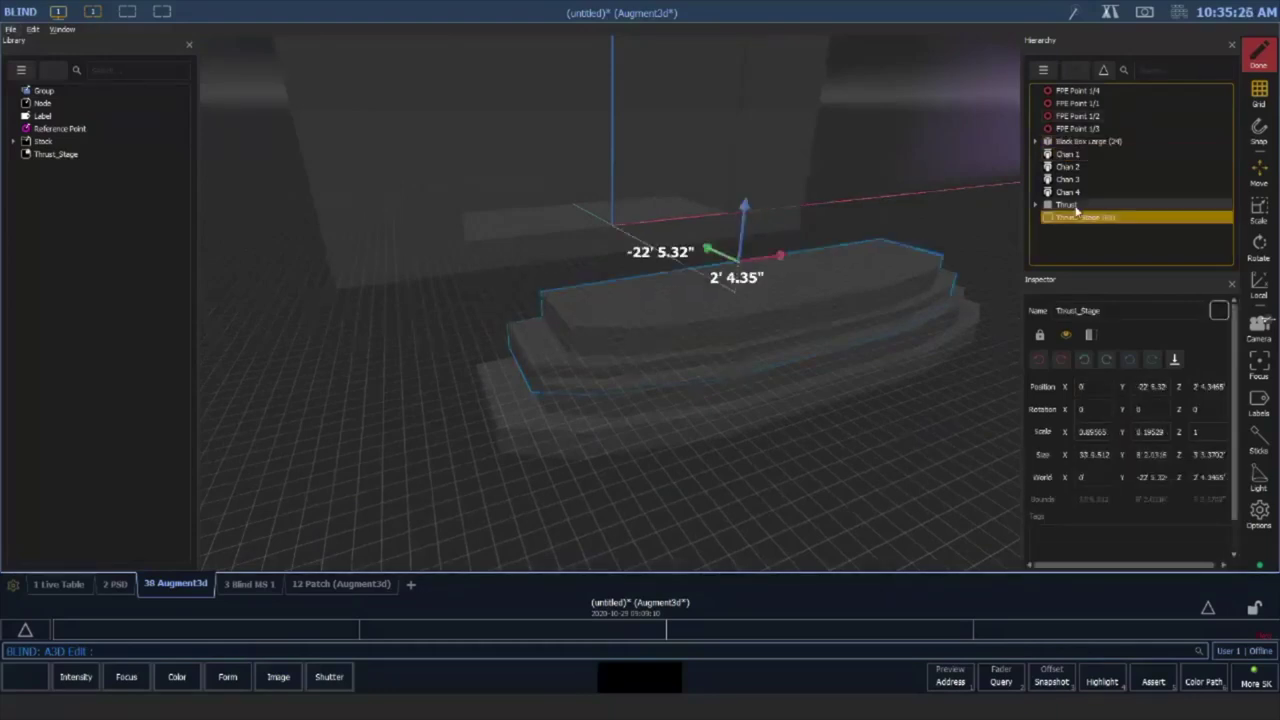
pyautogui.click(1076, 207)
pyautogui.rightClick(1077, 208)
pyautogui.click(1104, 216)
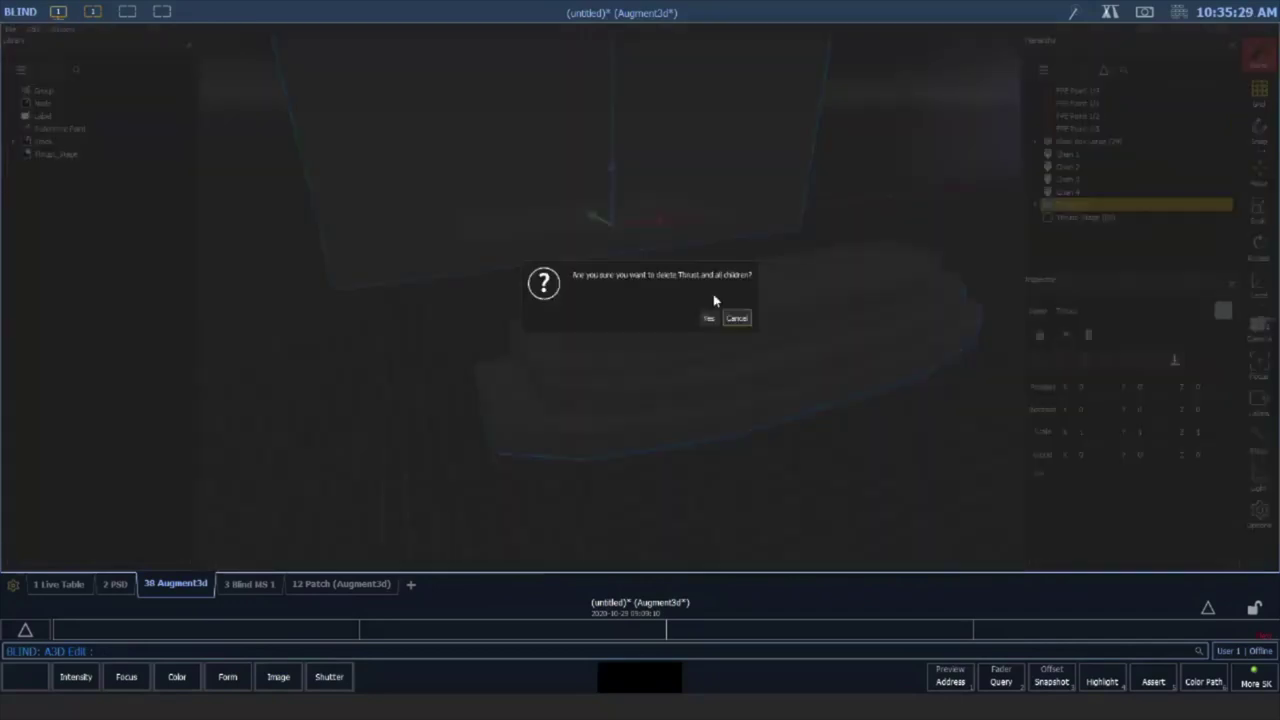
pyautogui.click(709, 318)
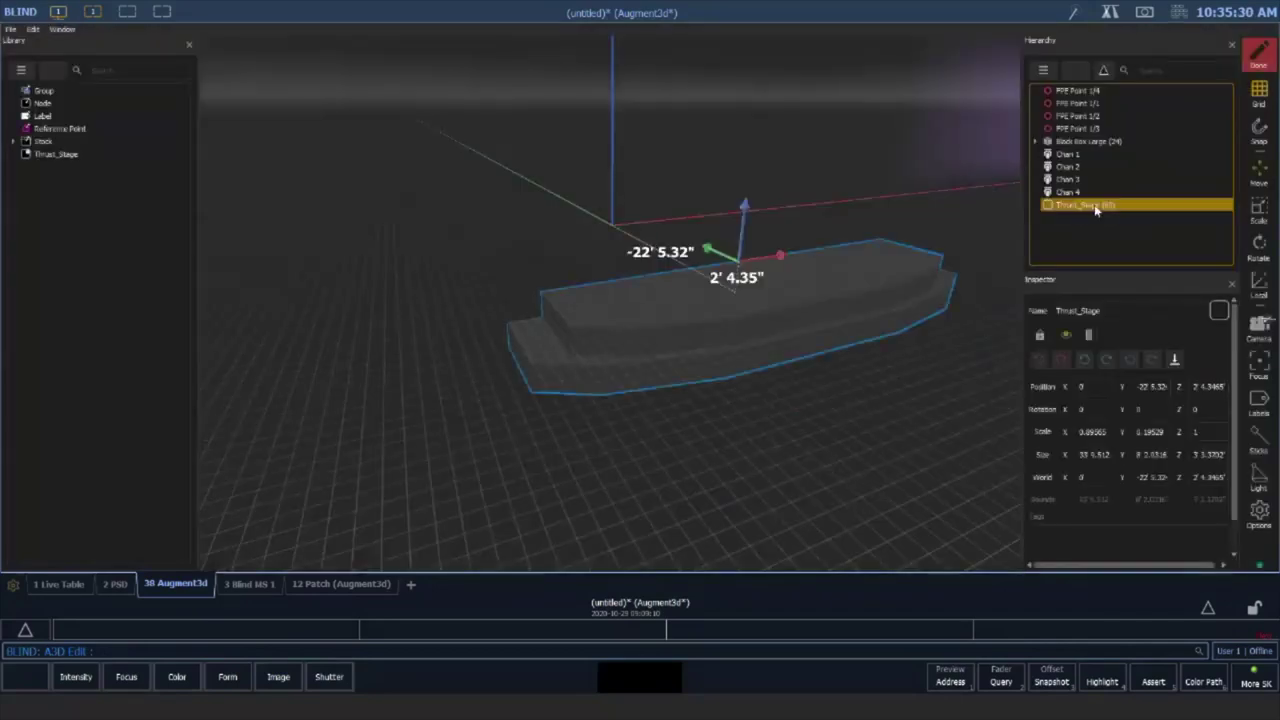
# Delete the remaining Thrust_Stage object from the scene
pyautogui.rightClick(1097, 207)
pyautogui.click(1110, 214)
pyautogui.click(694, 317)
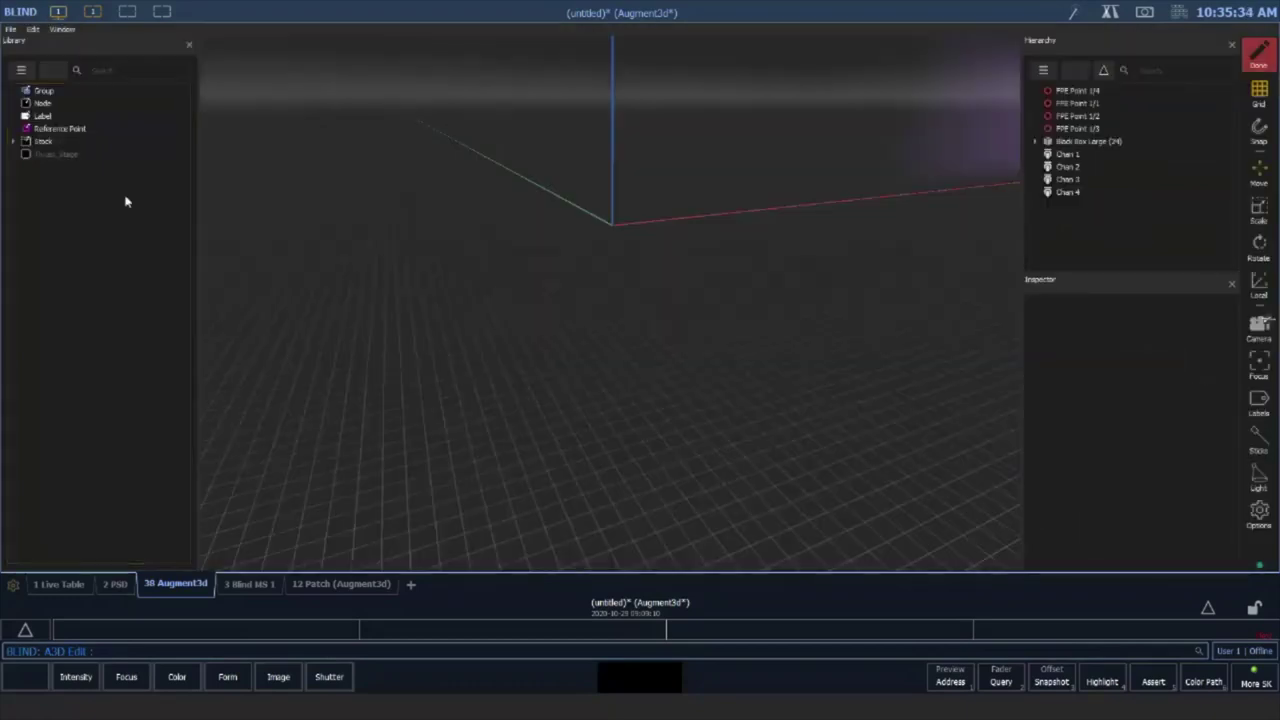
# Add the Traverse venue from the stock Venues library to the scene
pyautogui.click(14, 142)
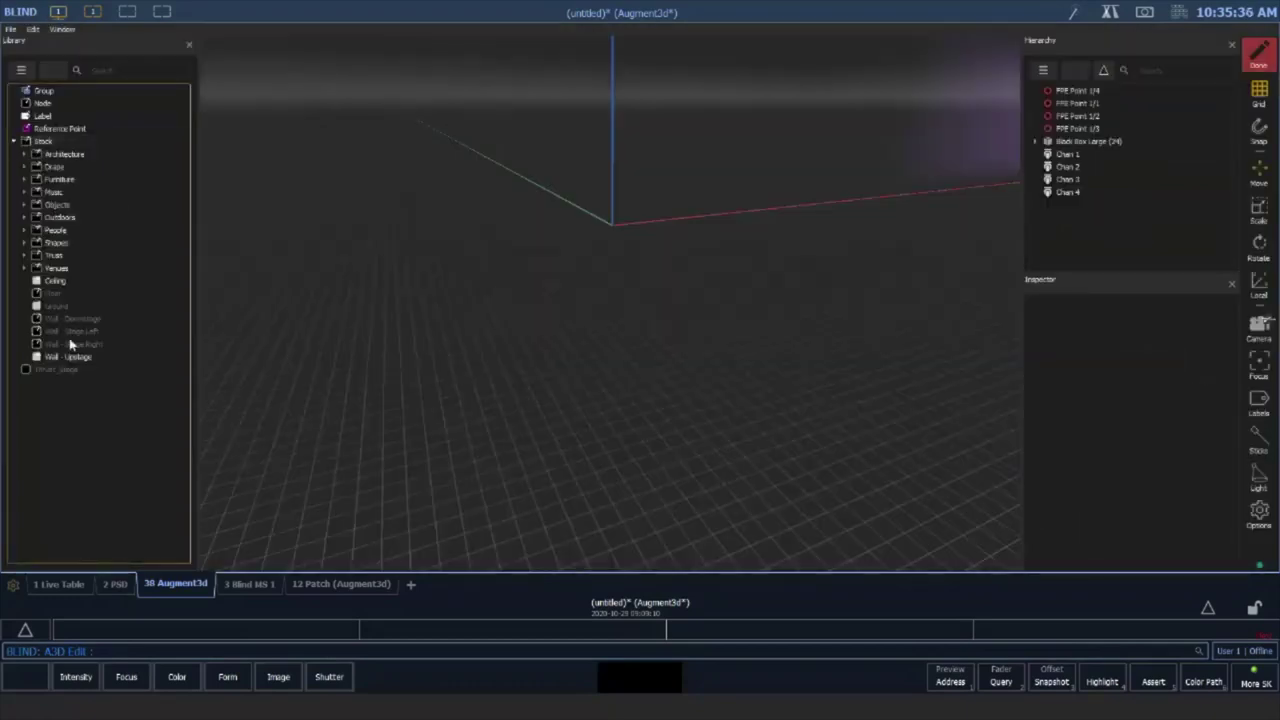
pyautogui.click(24, 270)
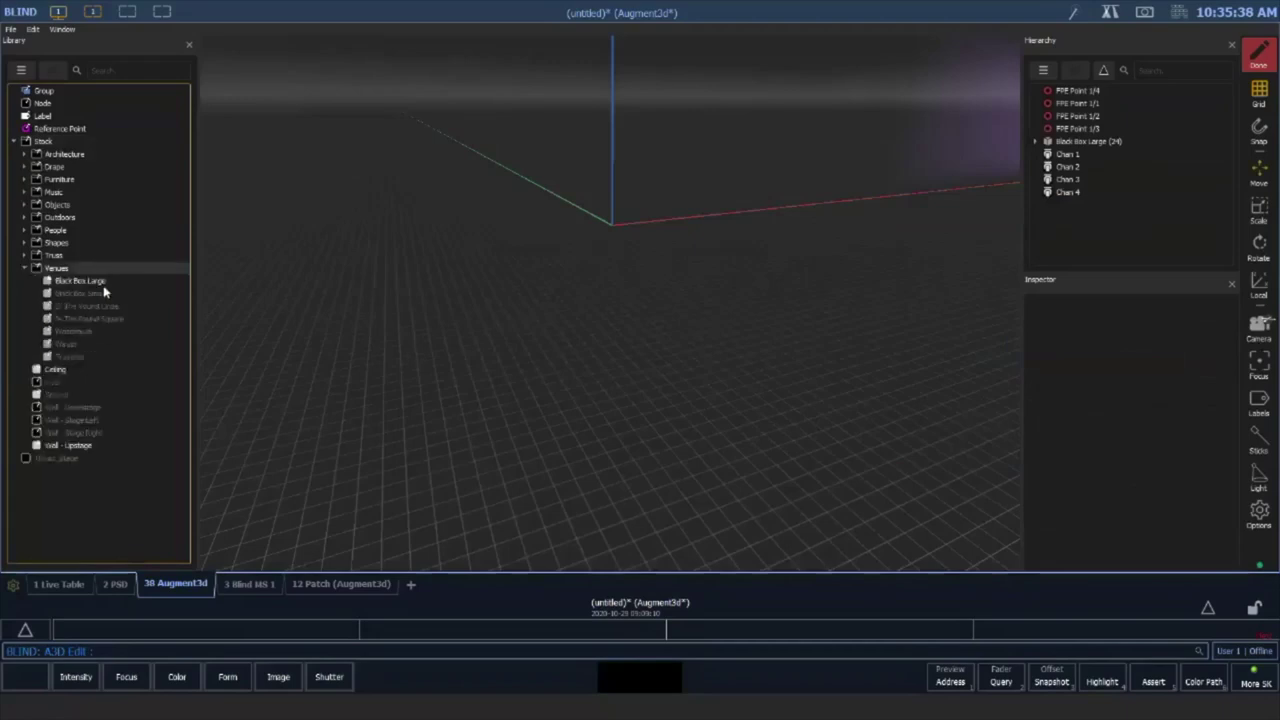
pyautogui.click(68, 358)
pyautogui.moveTo(80, 360); pyautogui.dragTo(603, 379)
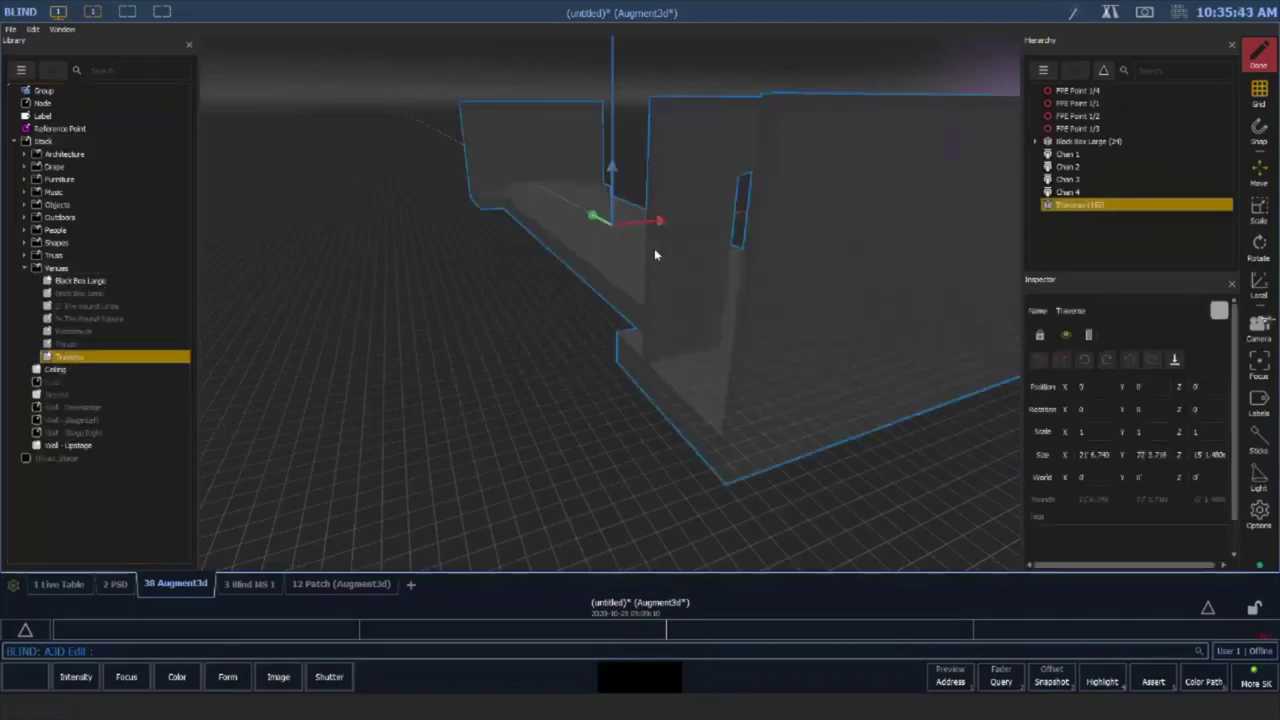
pyautogui.moveTo(671, 263); pyautogui.dragTo(770, 292, button='right')
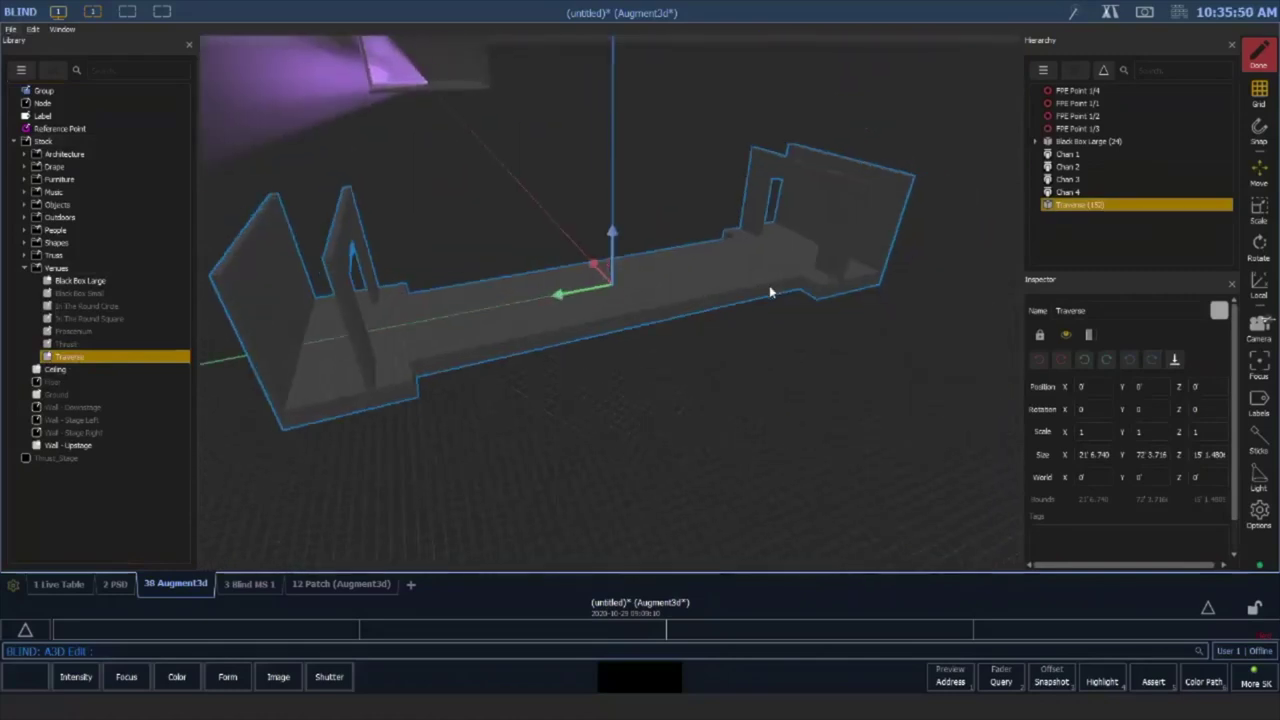
# Expand the Traverse model into its component parts and reveal the pieces inside its Theatre node
pyautogui.rightClick(1080, 205)
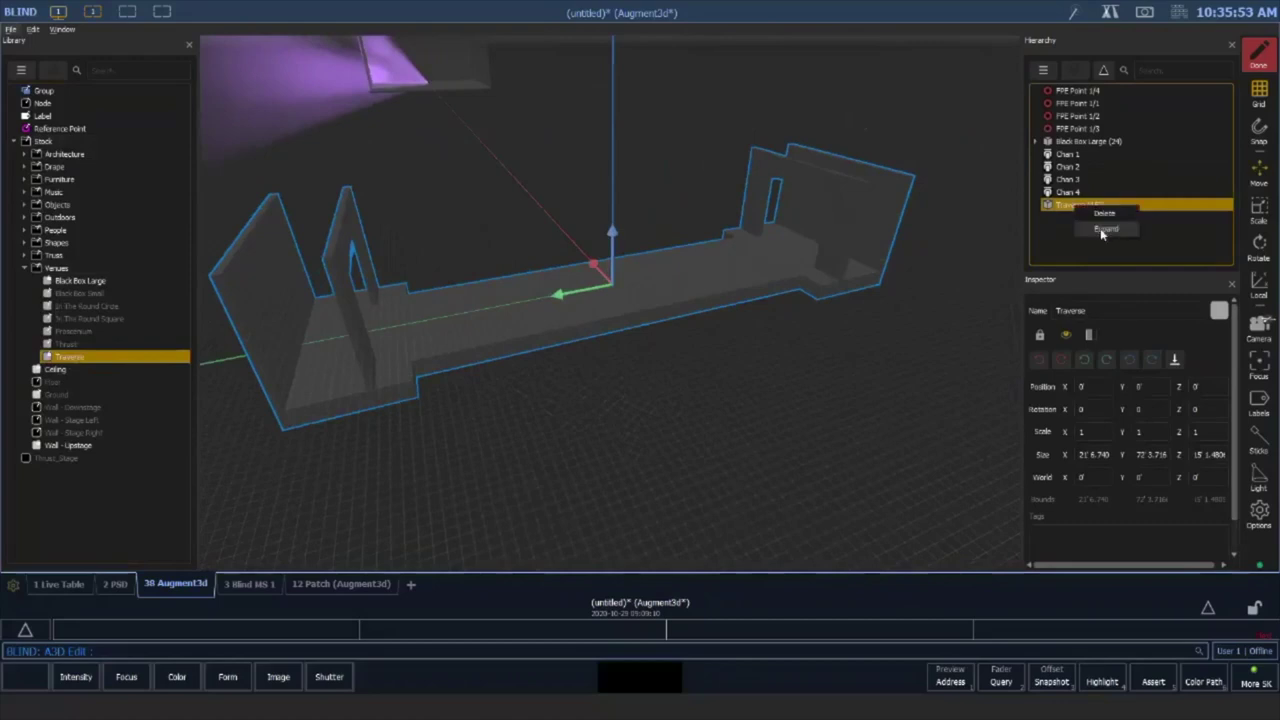
pyautogui.click(1103, 231)
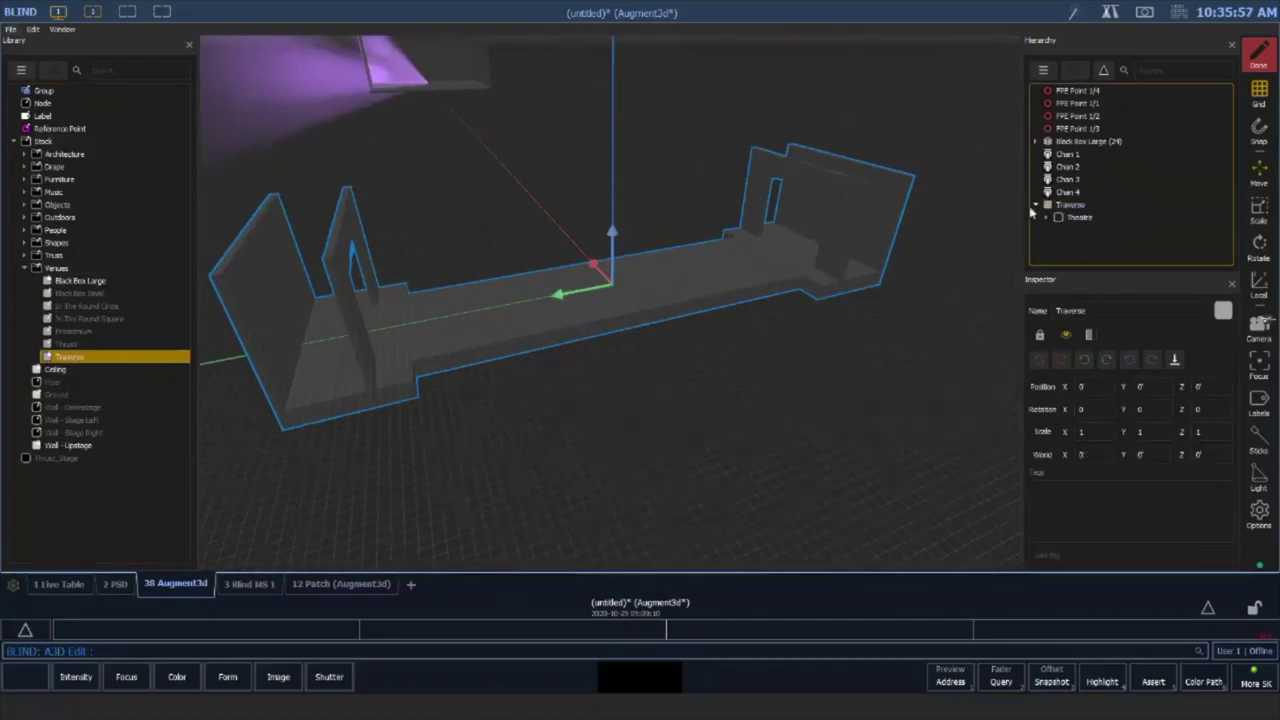
pyautogui.click(1046, 217)
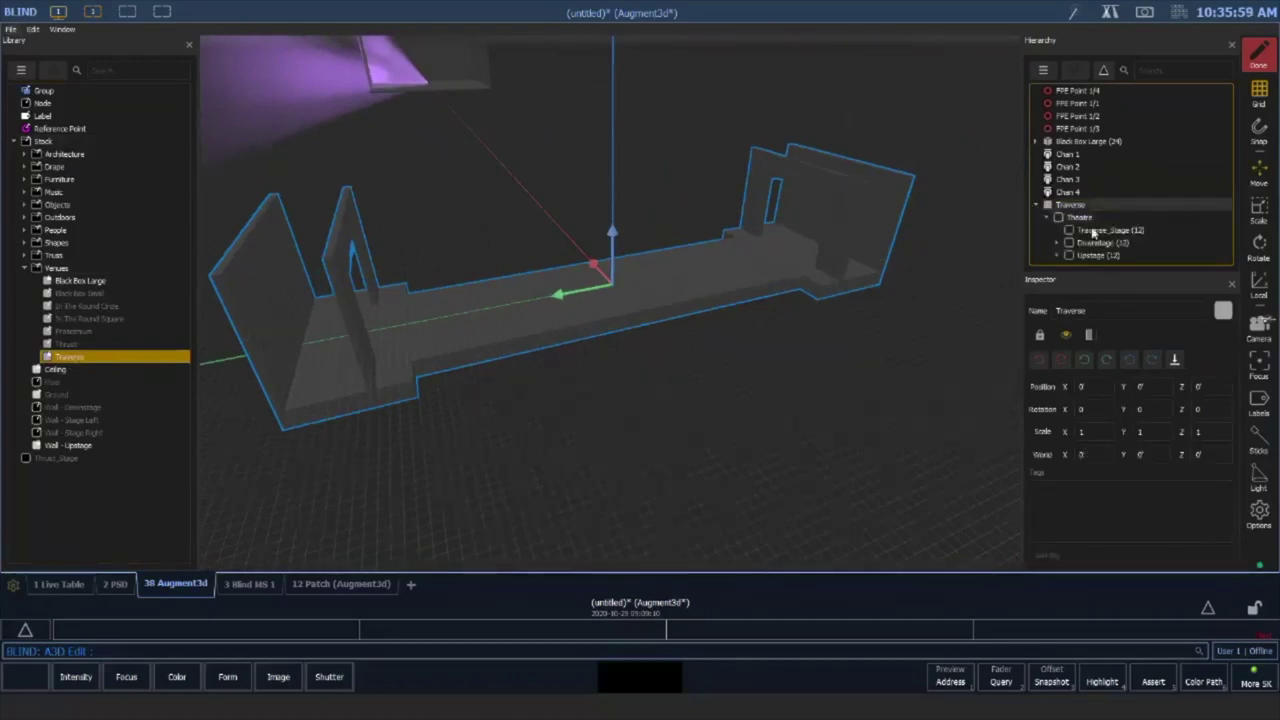
# Examine which geometry belongs to Traverse_Stage, Upstage, Downstage, its cyc, and the header and side pieces of its proscenium arch
pyautogui.click(1093, 232)
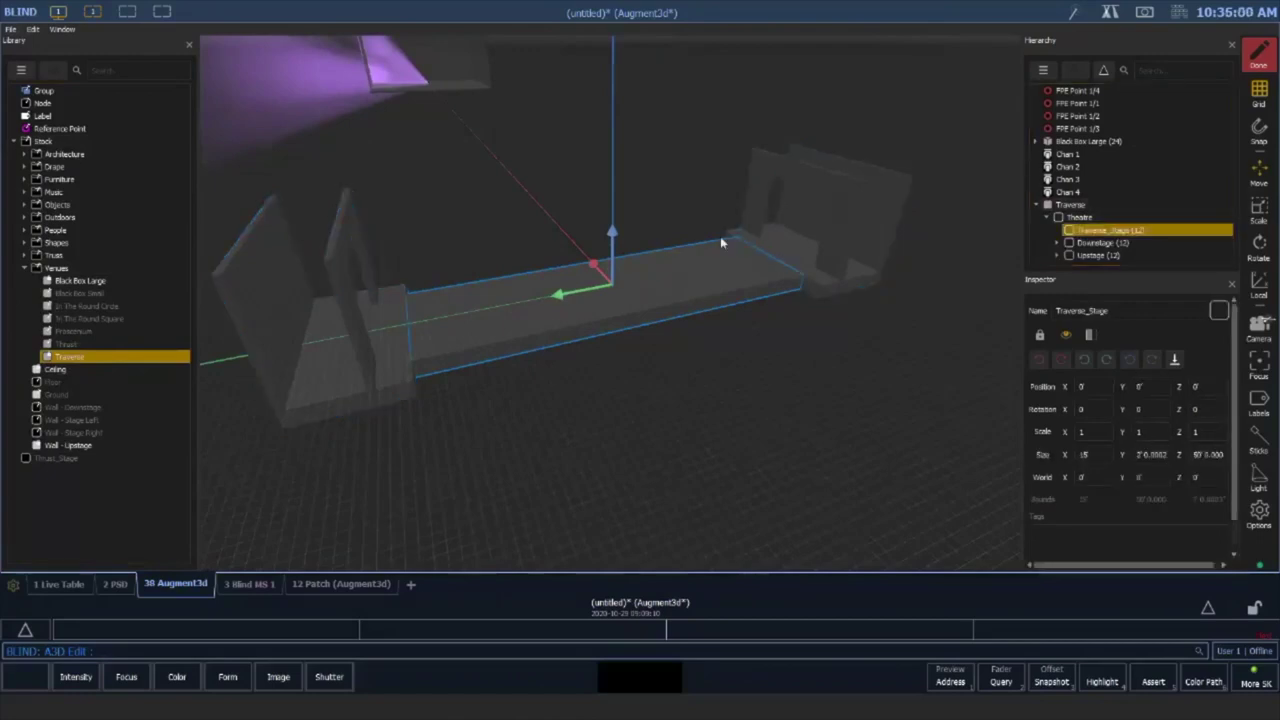
pyautogui.click(1096, 246)
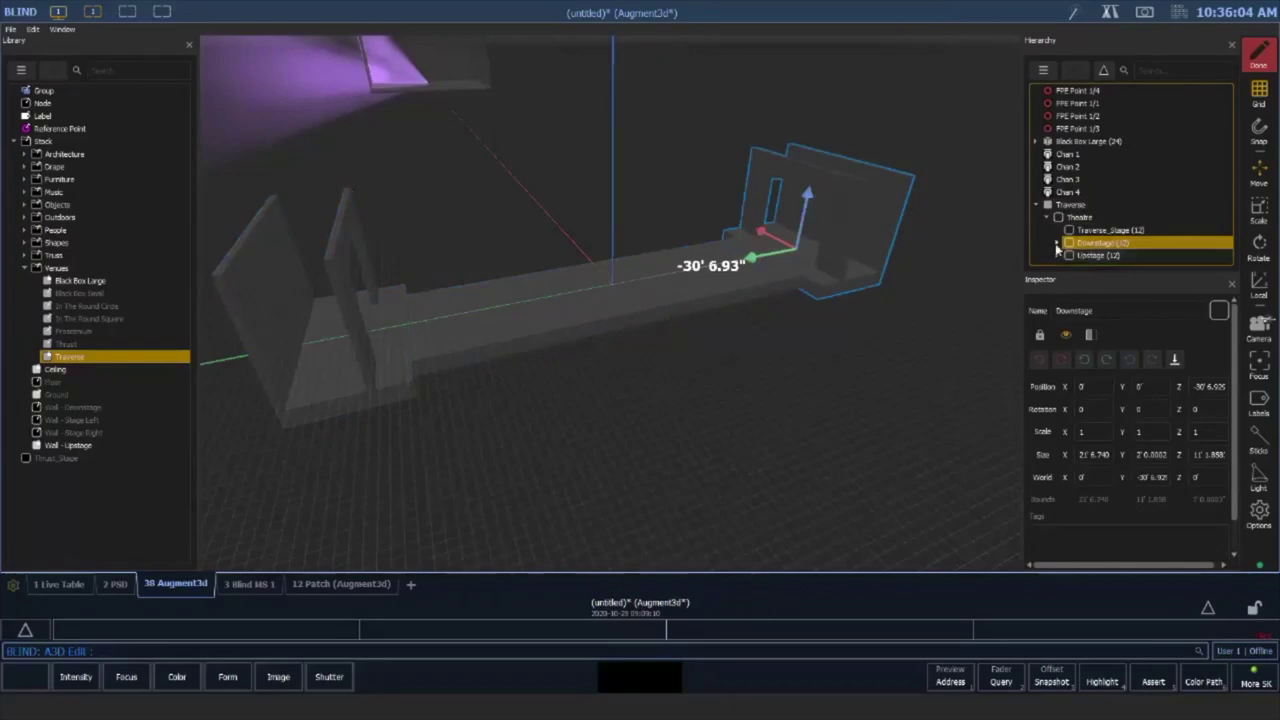
pyautogui.click(1057, 243)
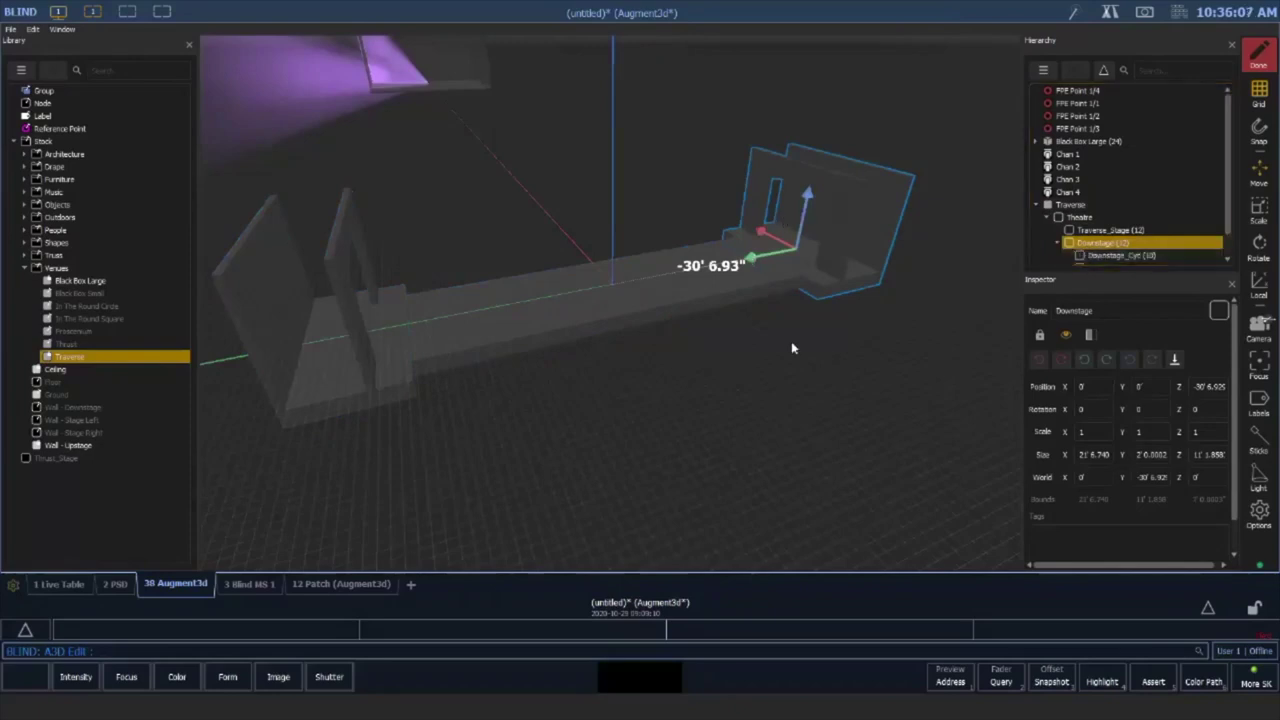
pyautogui.scroll(-1, 1105, 222)
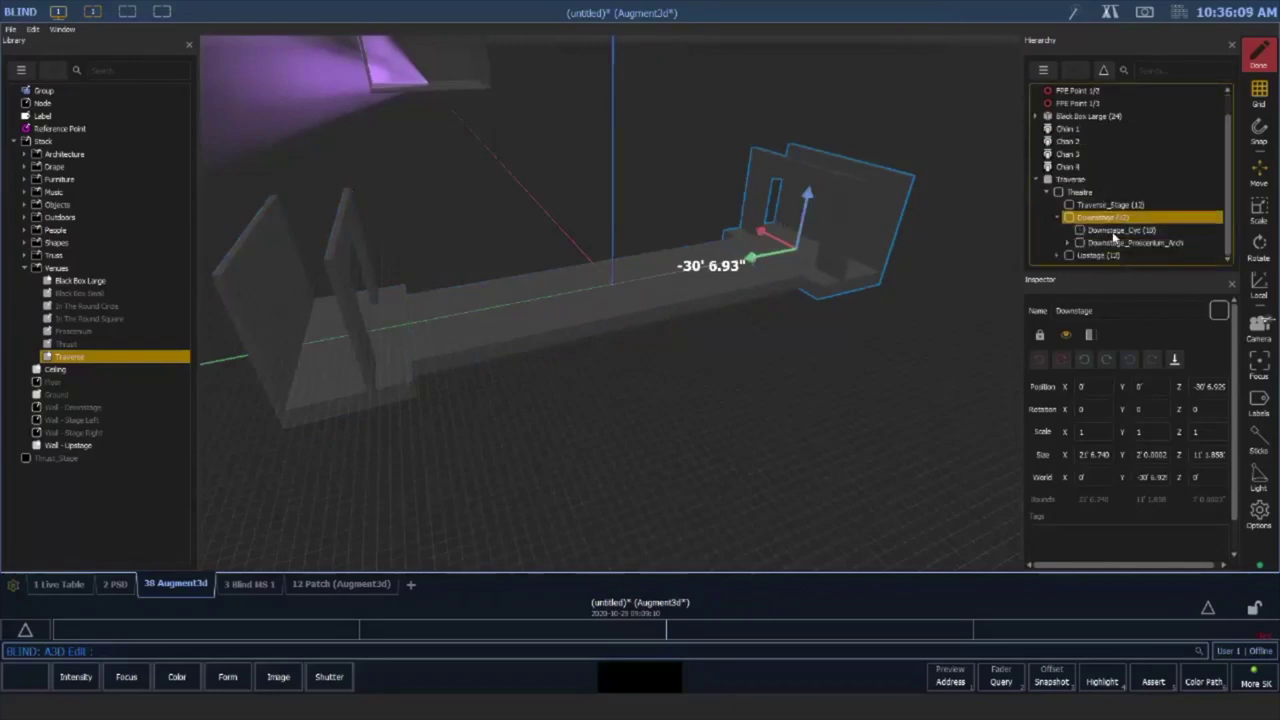
pyautogui.click(1090, 229)
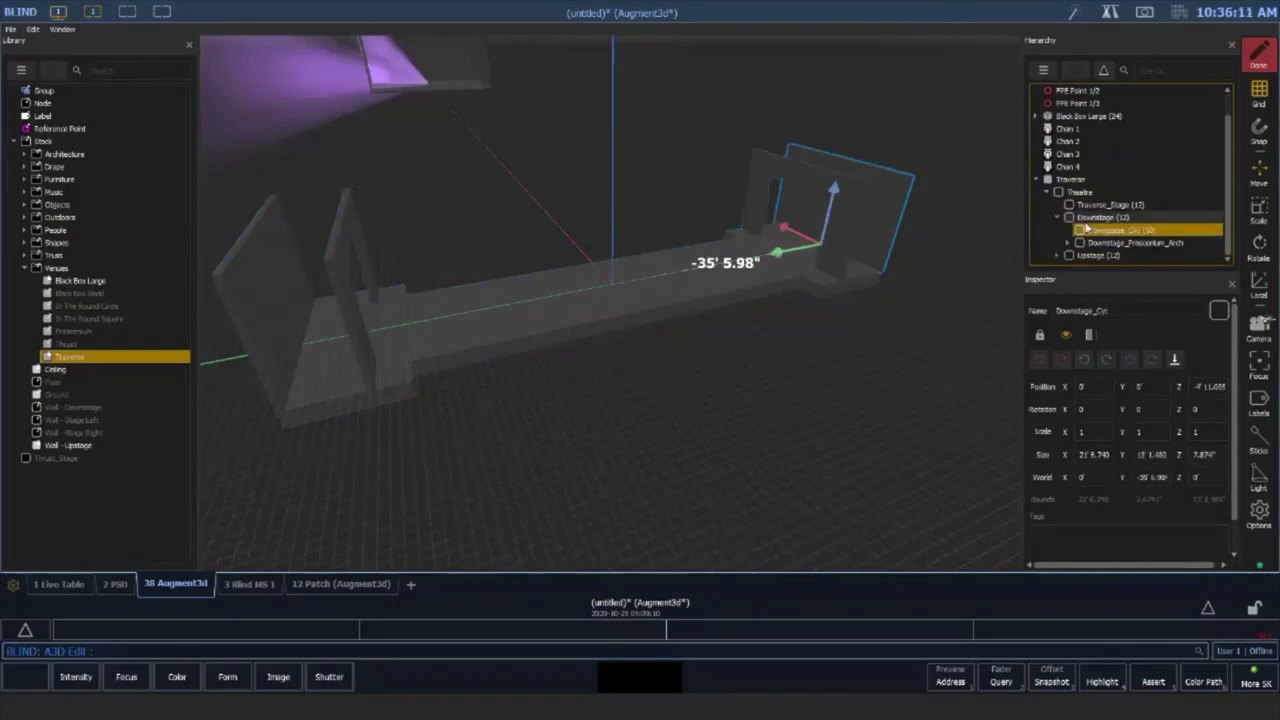
pyautogui.click(1097, 242)
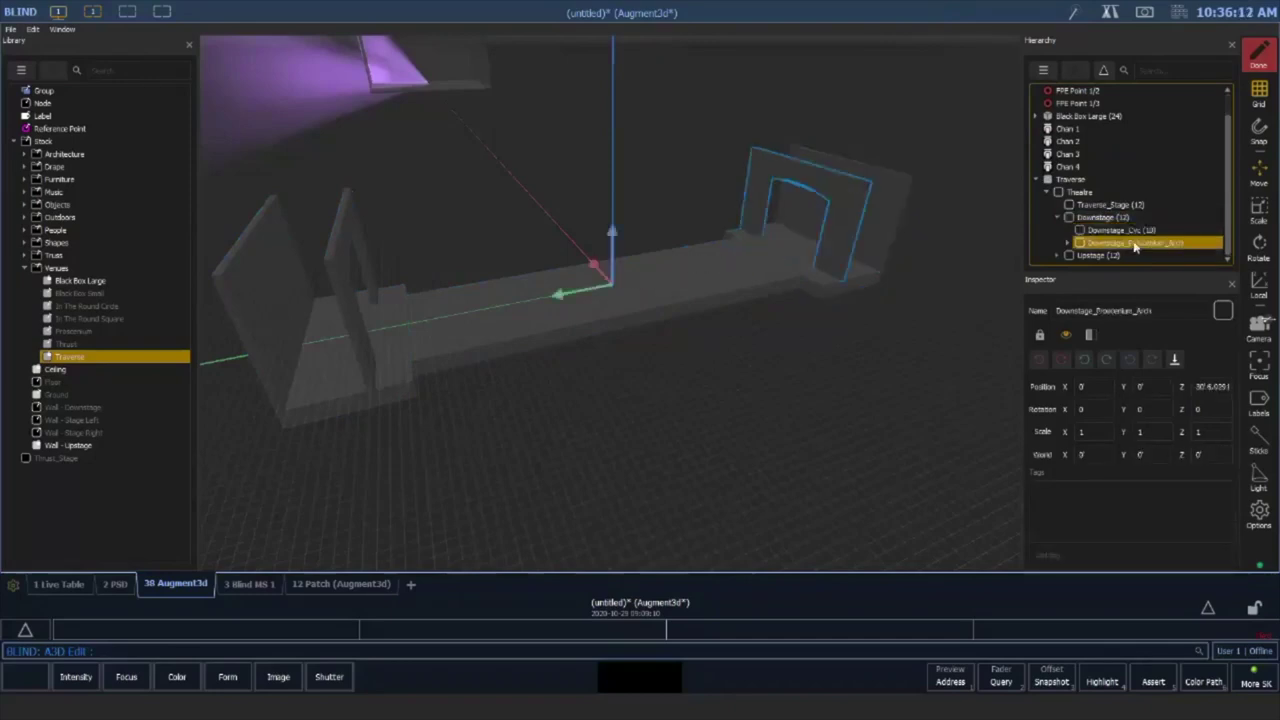
pyautogui.click(1068, 243)
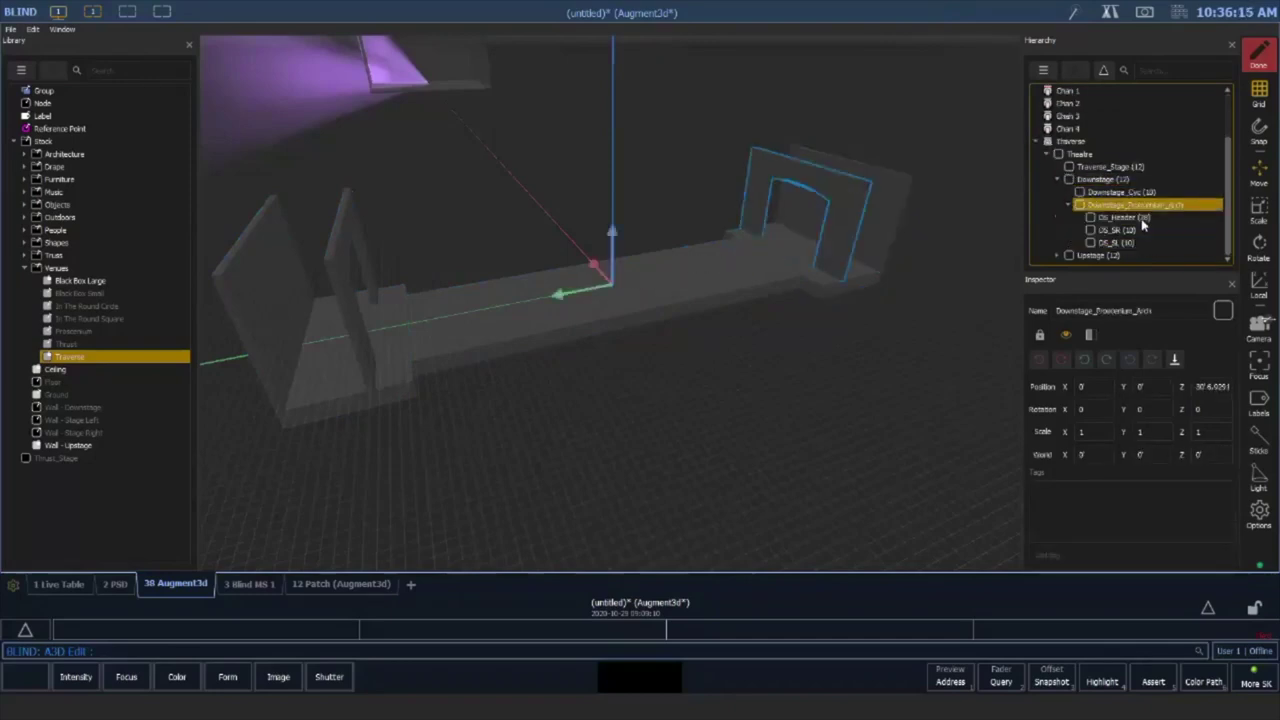
pyautogui.click(1126, 218)
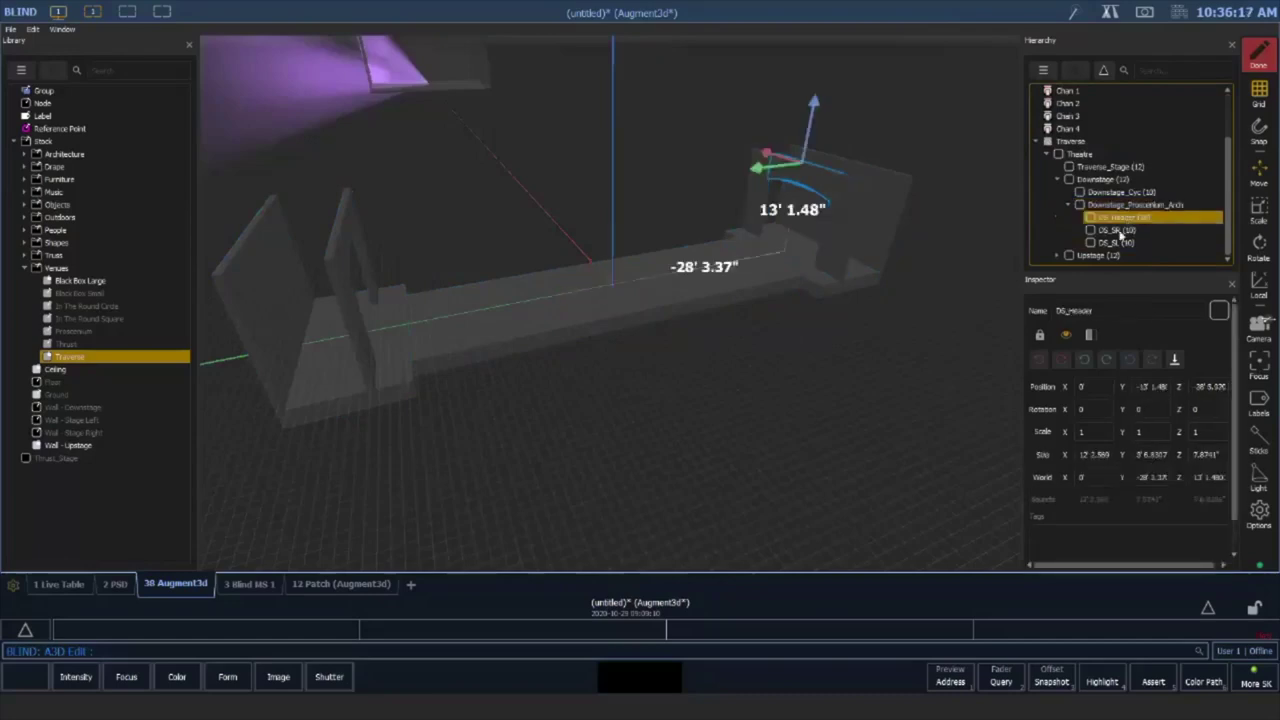
pyautogui.click(1118, 230)
pyautogui.click(1118, 243)
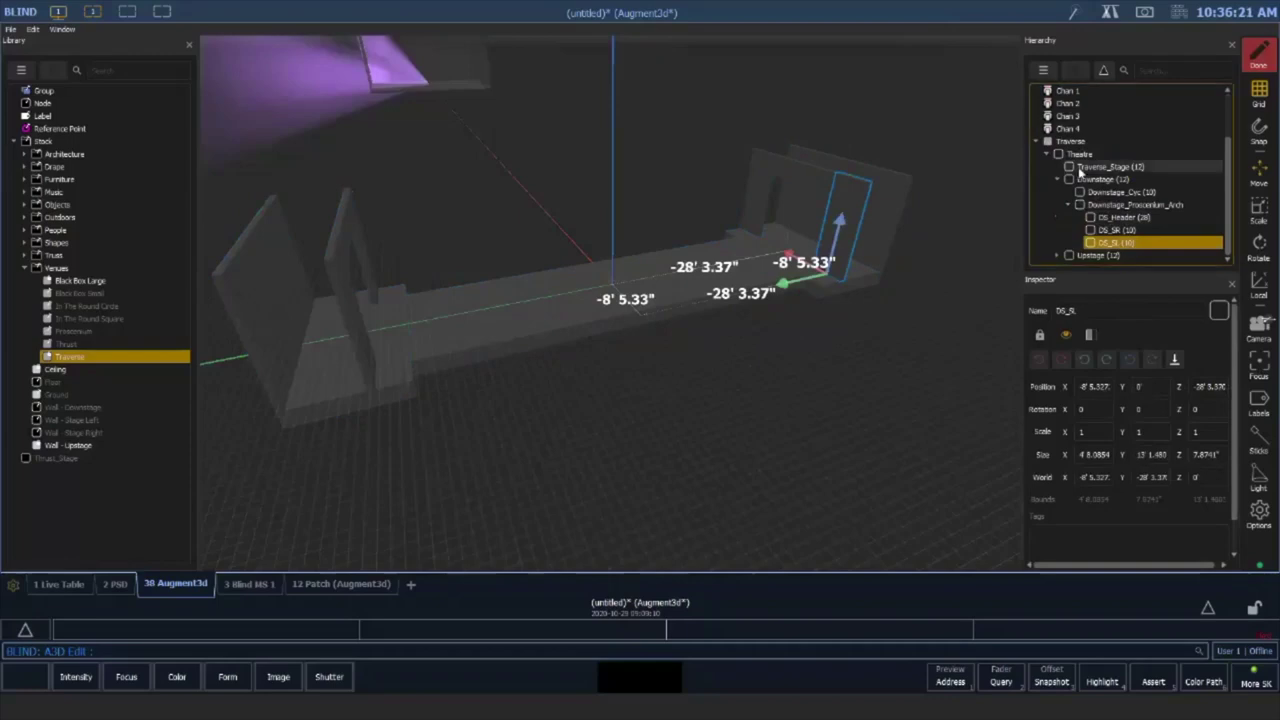
pyautogui.click(1085, 256)
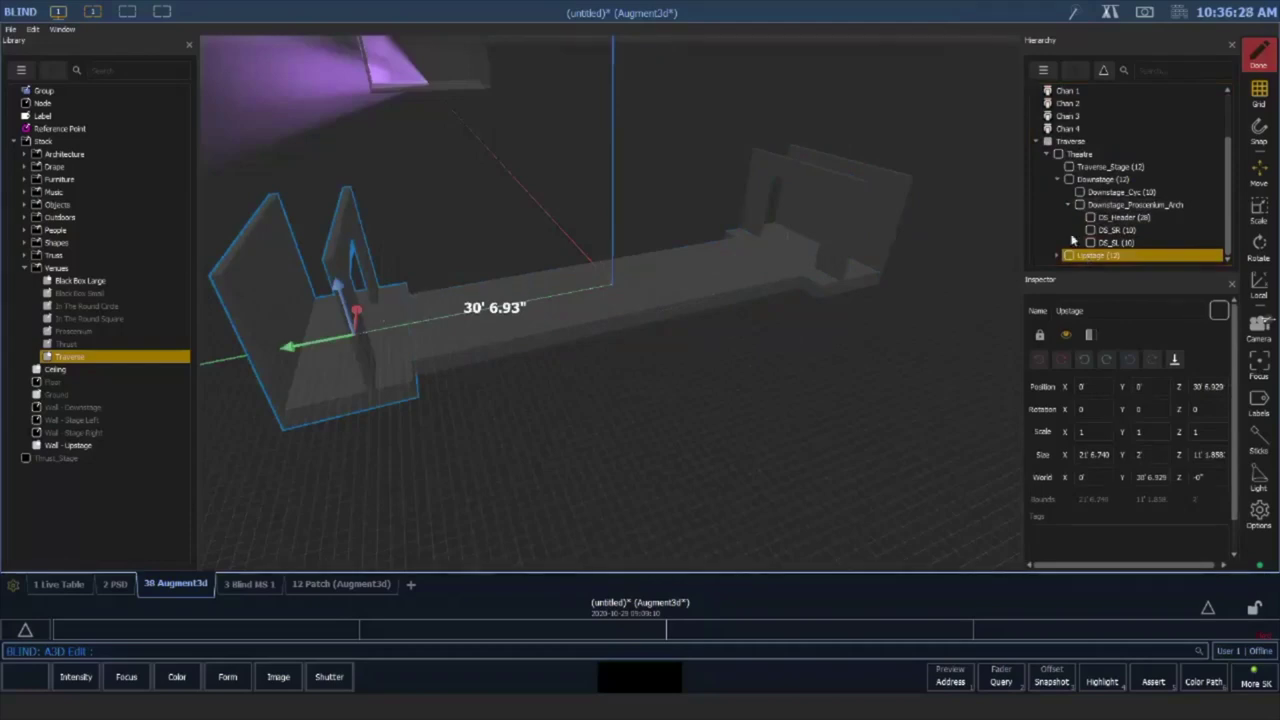
pyautogui.click(1118, 205)
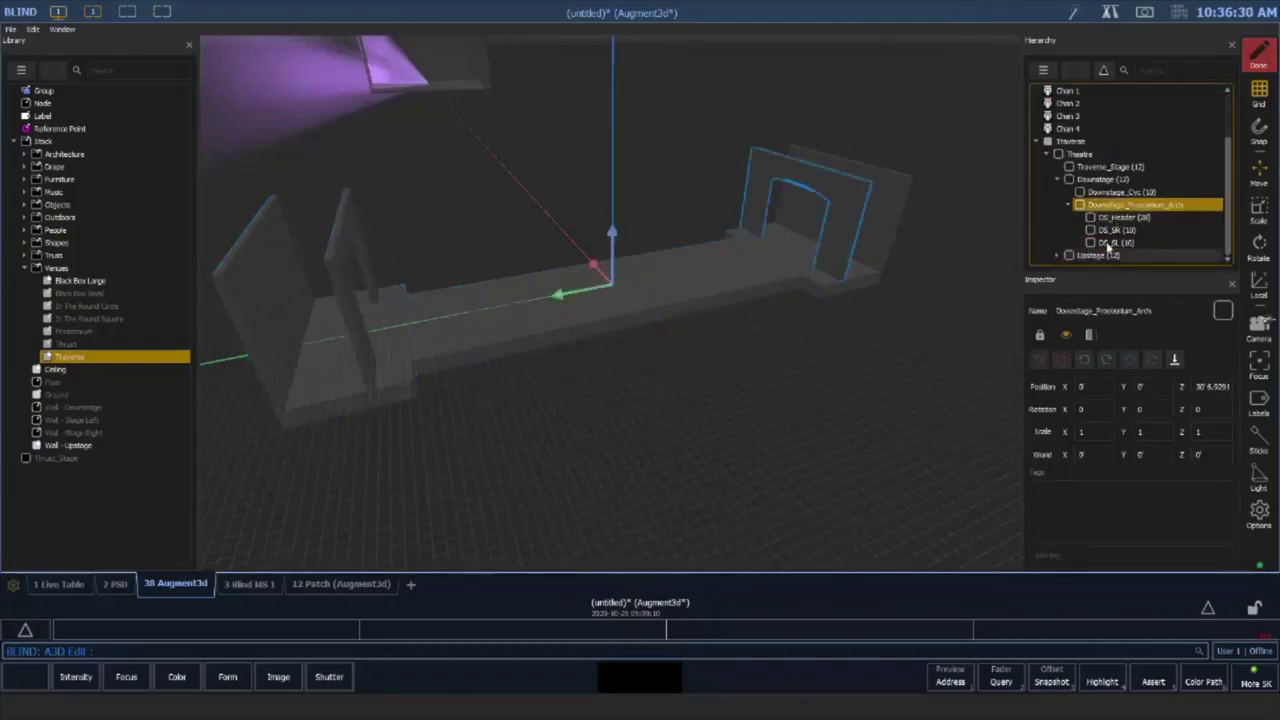
# Move Upstage_Proscenium_Arch to a relative position of about X 7.09" and Z -33' 1.45"
pyautogui.click(1058, 256)
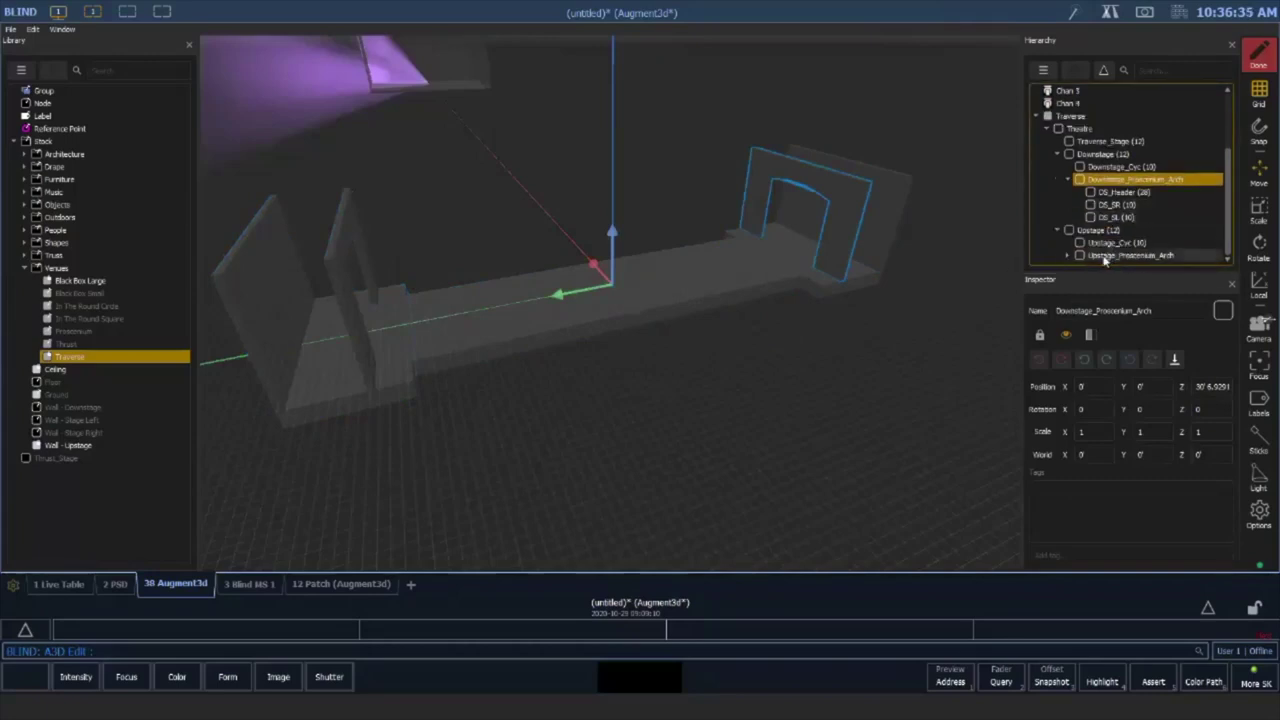
pyautogui.click(1110, 256)
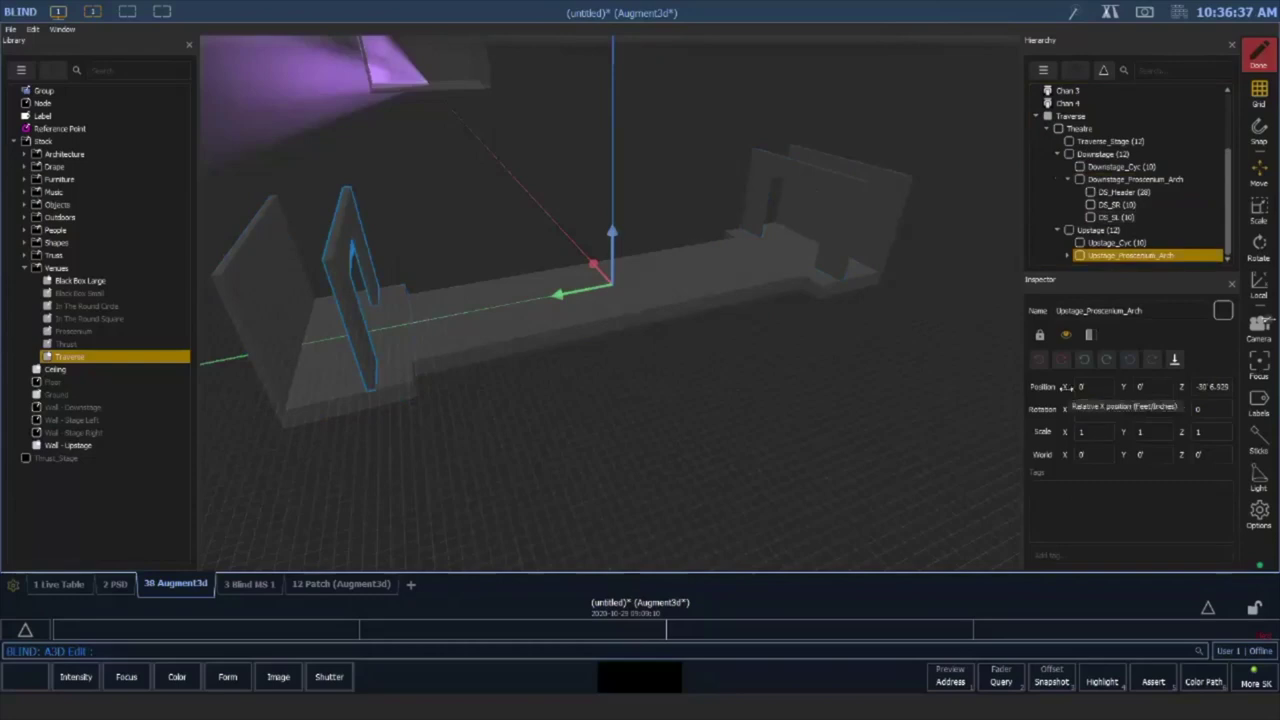
pyautogui.moveTo(1064, 387); pyautogui.dragTo(1131, 390)
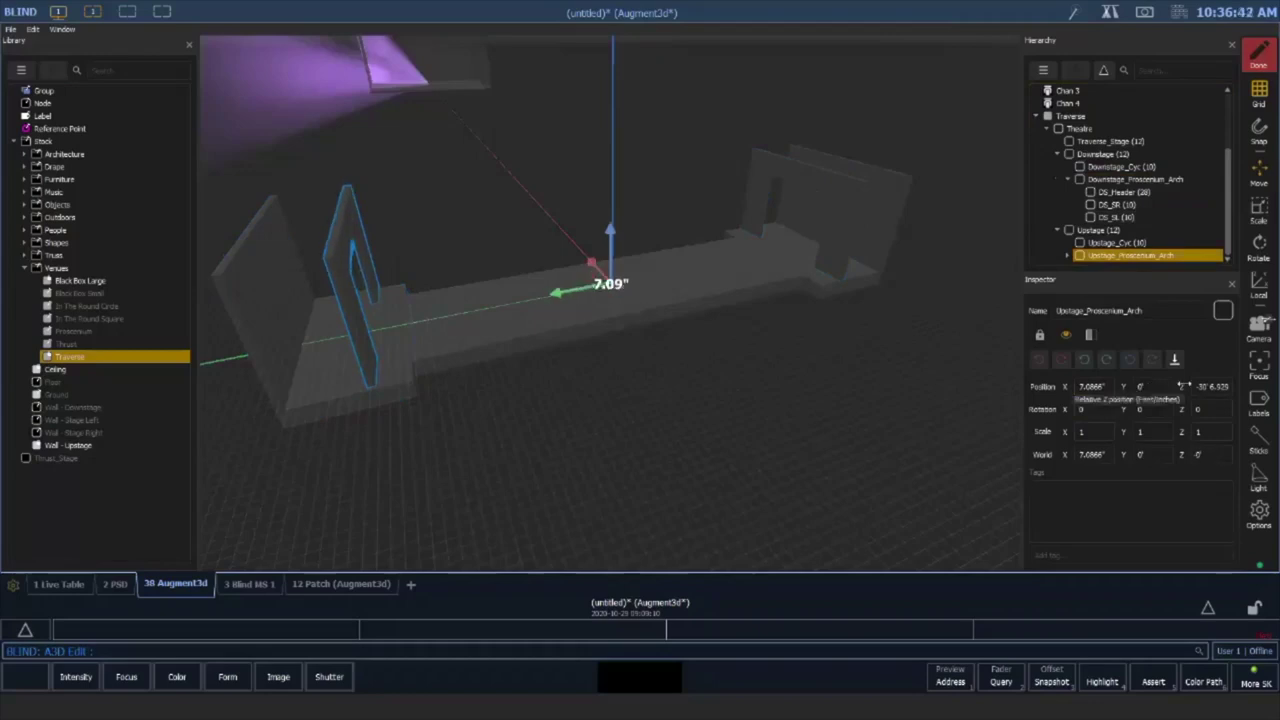
pyautogui.moveTo(1181, 387); pyautogui.dragTo(891, 387)
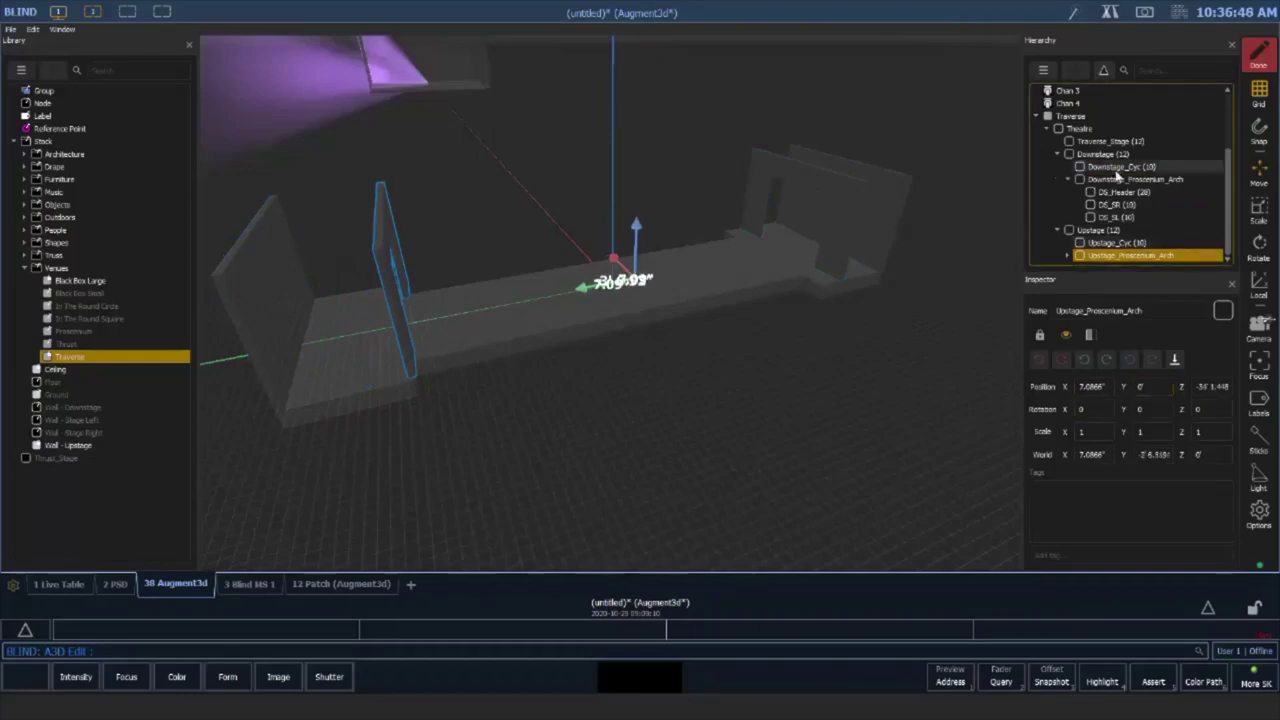
# Delete Traverse_Stage, the central stage platform, from the expanded Traverse venue
pyautogui.click(1108, 142)
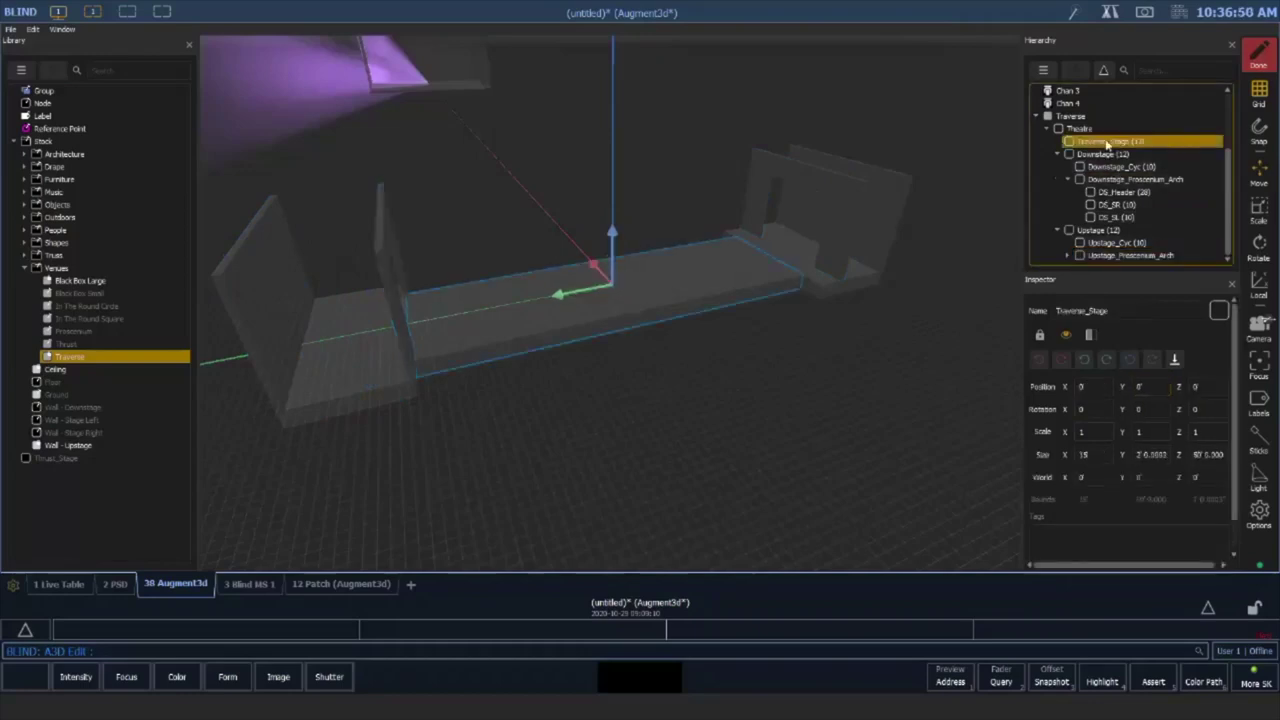
pyautogui.rightClick(1122, 141)
pyautogui.click(1135, 148)
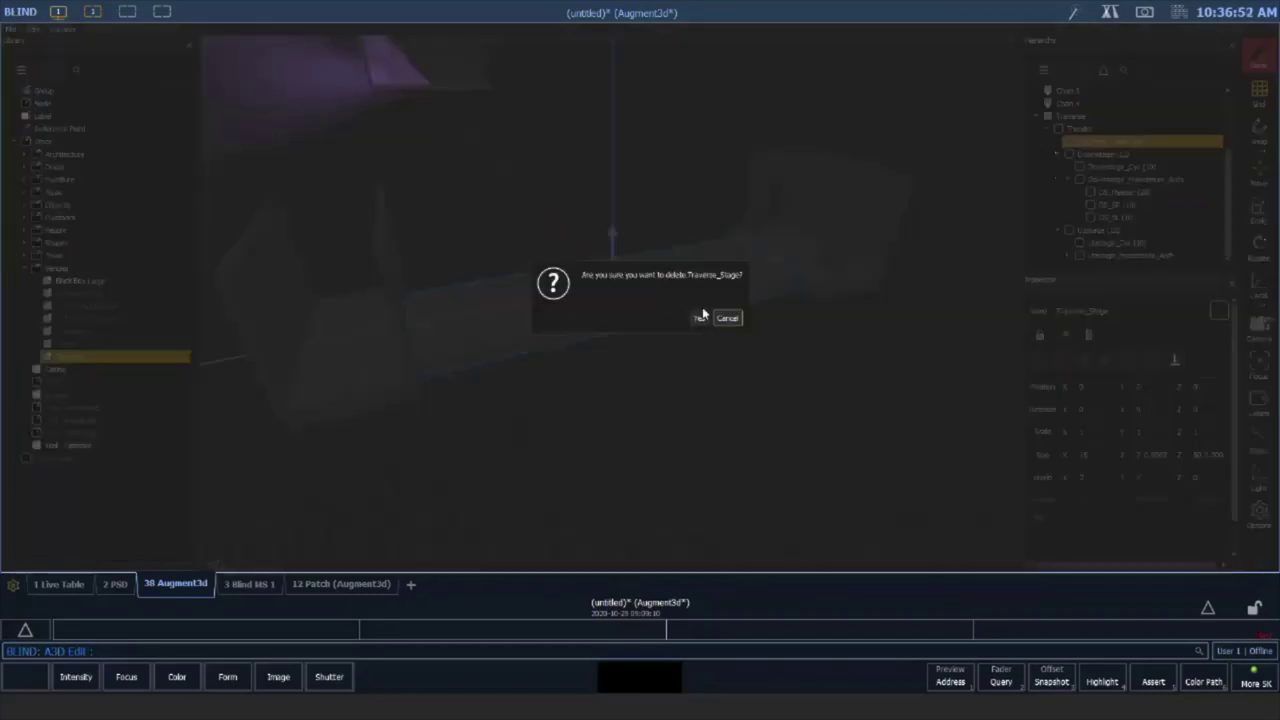
pyautogui.click(712, 314)
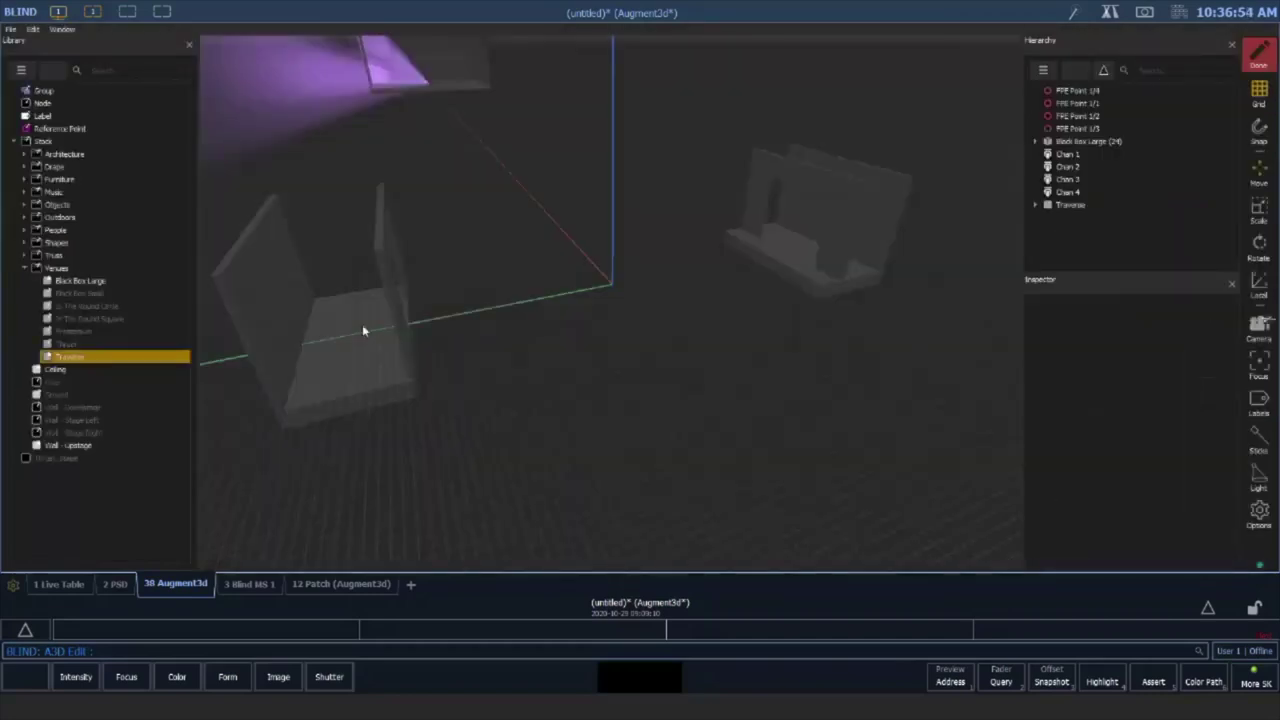
pyautogui.moveTo(334, 324); pyautogui.dragTo(425, 309)
pyautogui.scroll(3, 555, 287)
pyautogui.scroll(2, 553, 287)
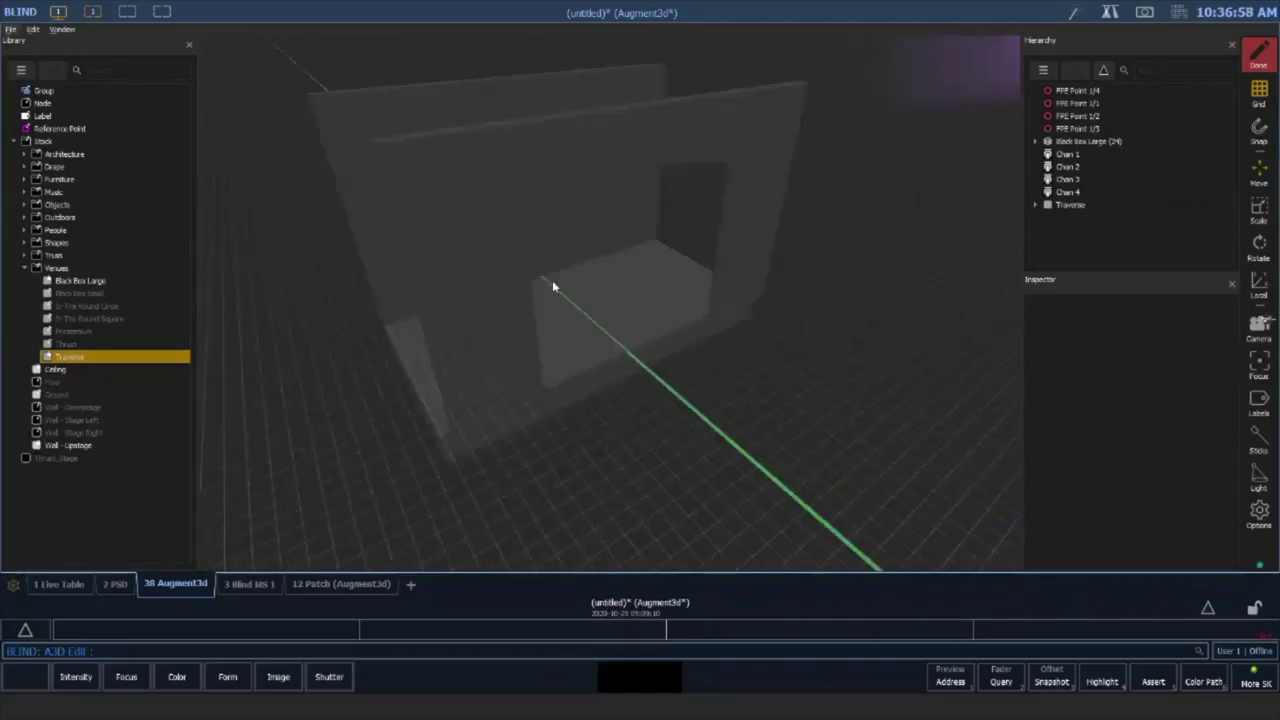
pyautogui.scroll(-4, 609, 285)
pyautogui.scroll(-3, 622, 295)
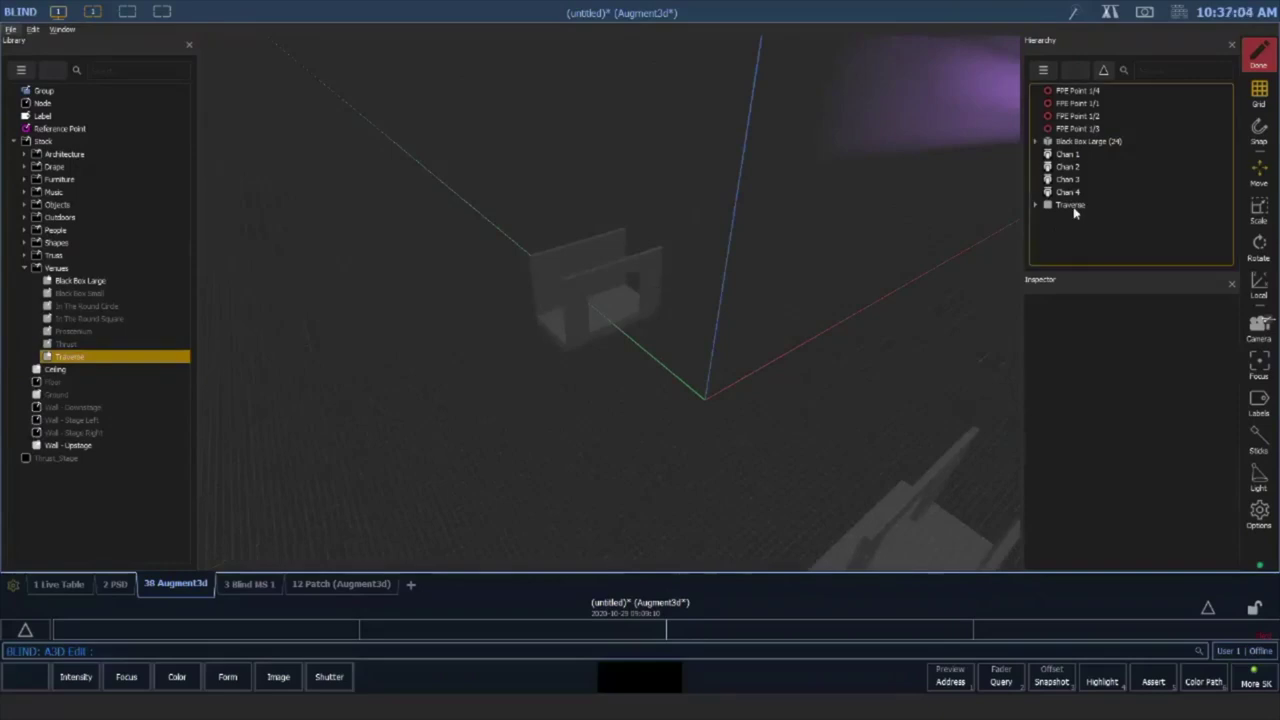
# Delete the expanded Traverse venue and all its children from the model
pyautogui.click(1070, 205)
pyautogui.rightClick(1081, 207)
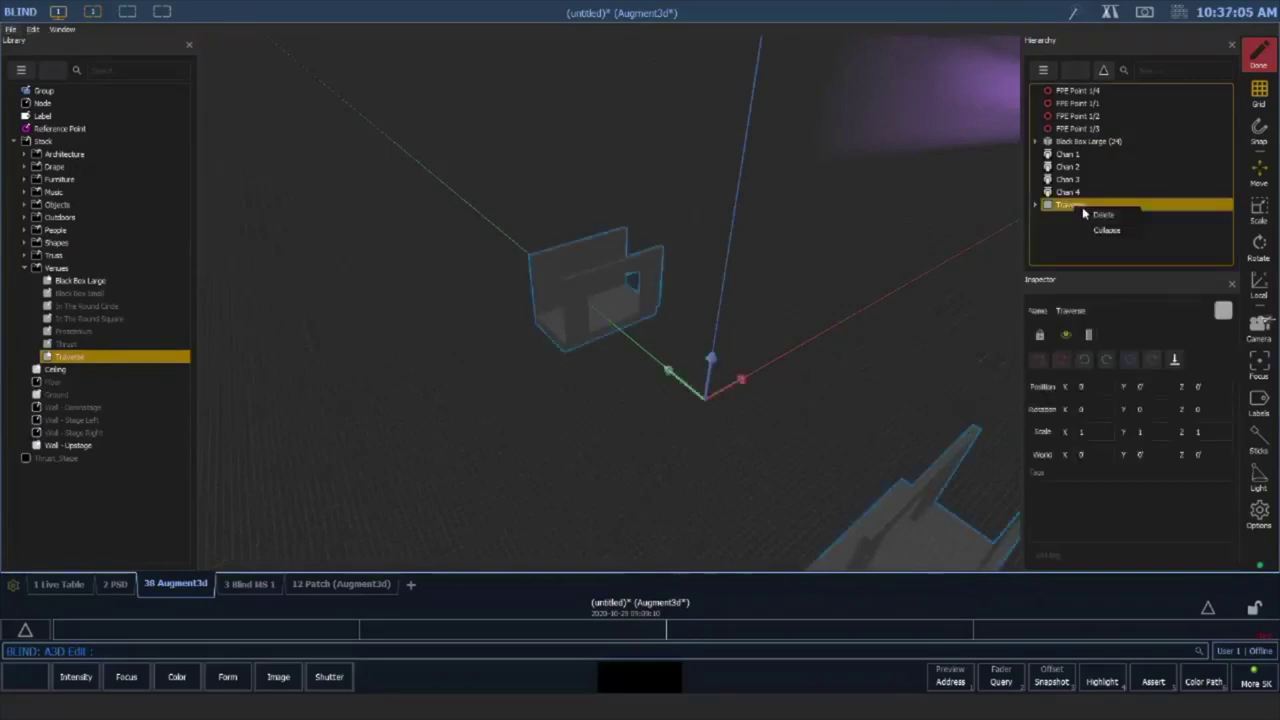
pyautogui.click(1100, 216)
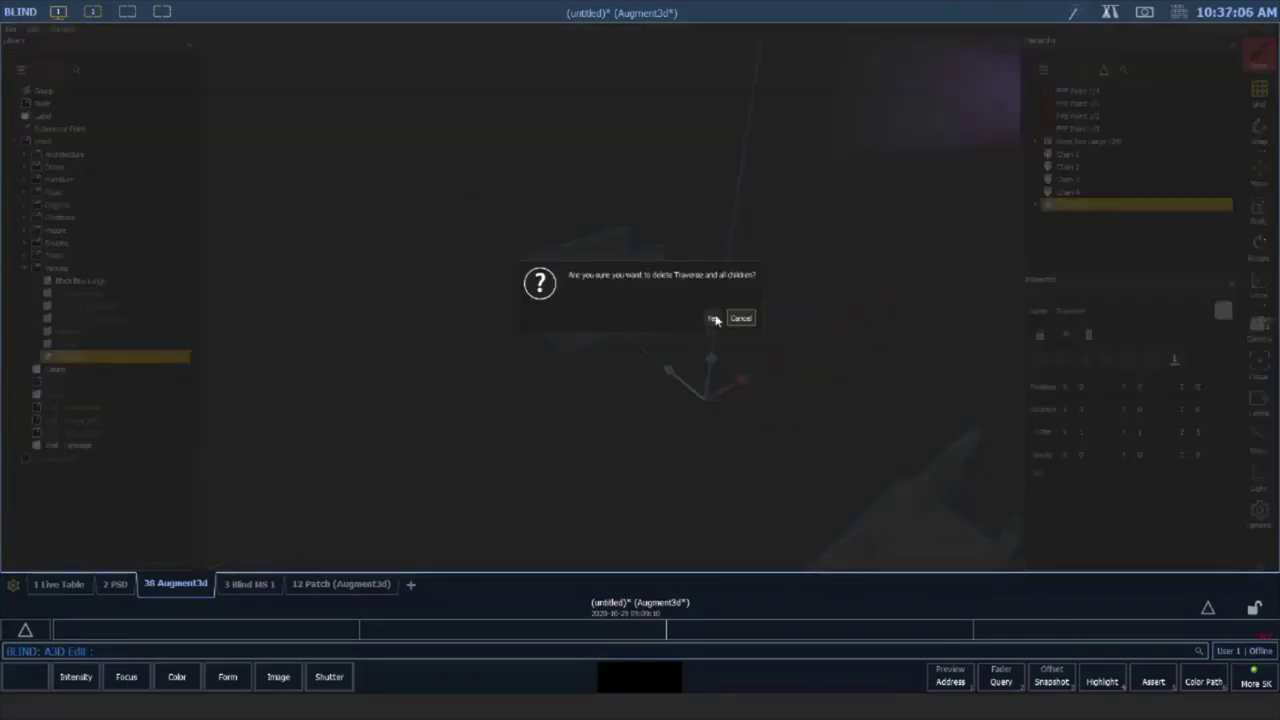
pyautogui.click(713, 318)
# Add the stock Proscenium venue to the scene at the origin
pyautogui.moveTo(80, 331); pyautogui.dragTo(706, 401)
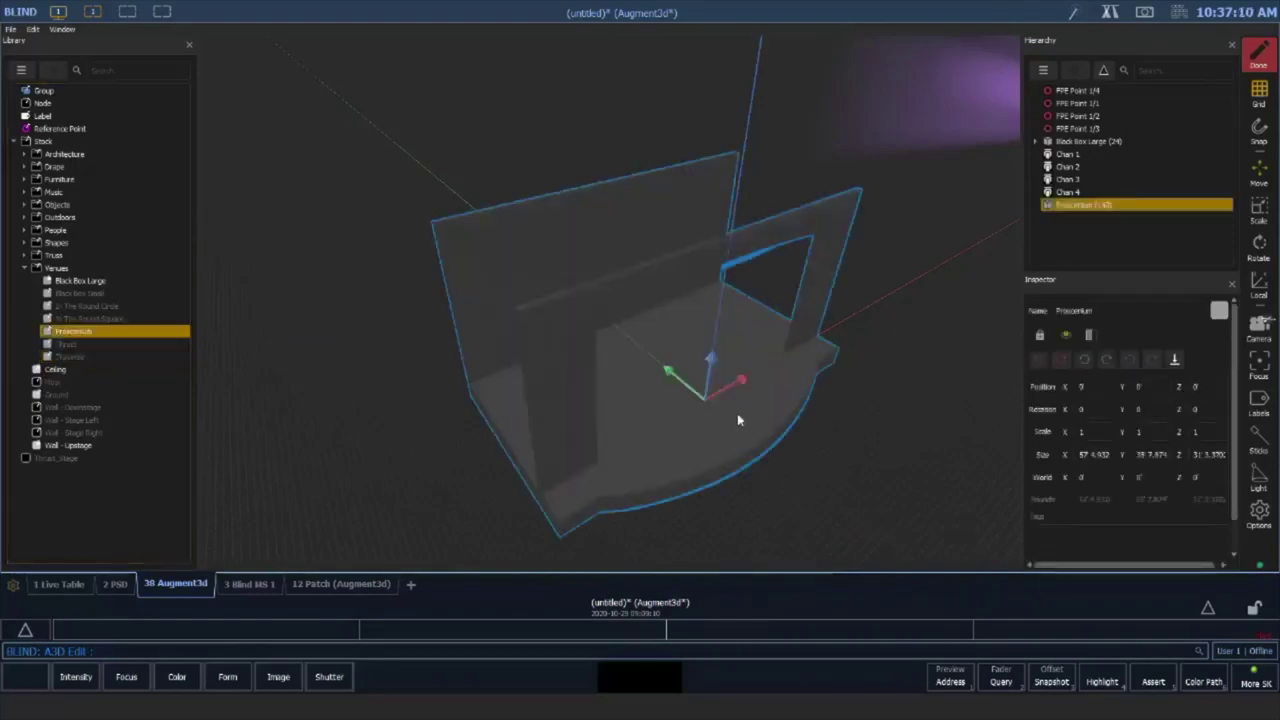
pyautogui.moveTo(723, 409); pyautogui.dragTo(727, 365, button='right')
pyautogui.moveTo(727, 370); pyautogui.dragTo(616, 396)
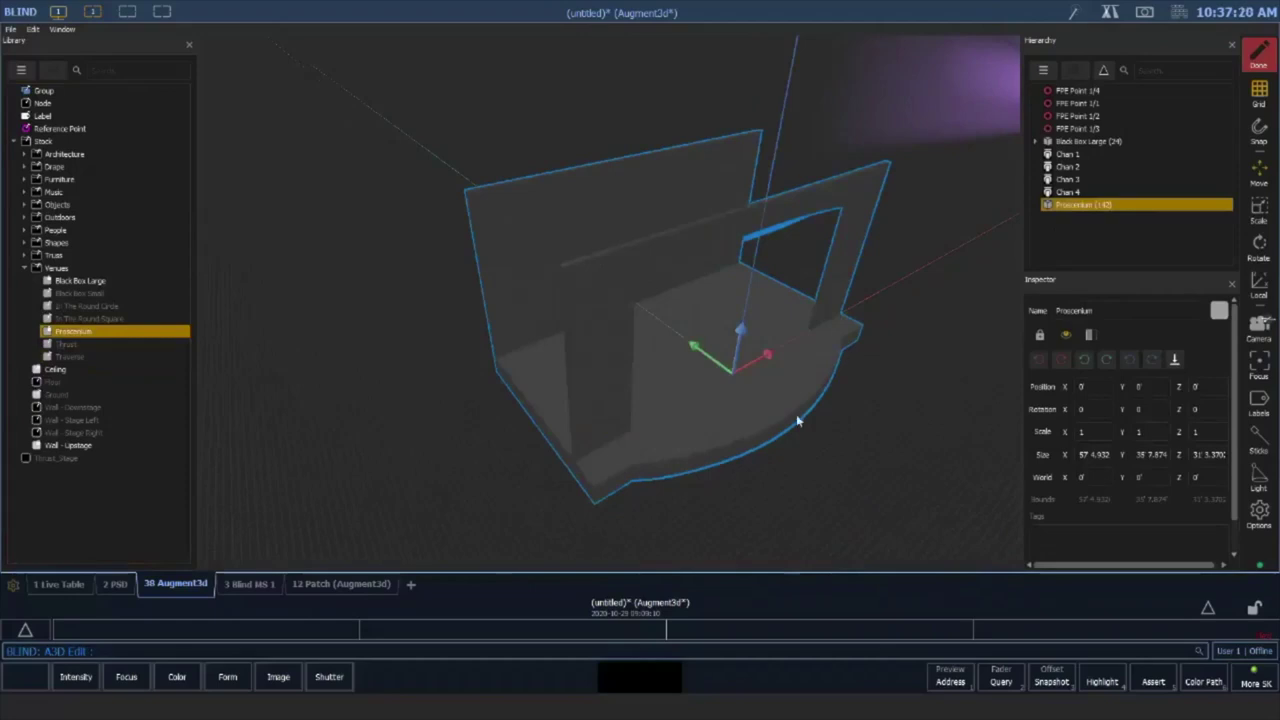
pyautogui.moveTo(665, 456); pyautogui.dragTo(618, 401, button='middle')
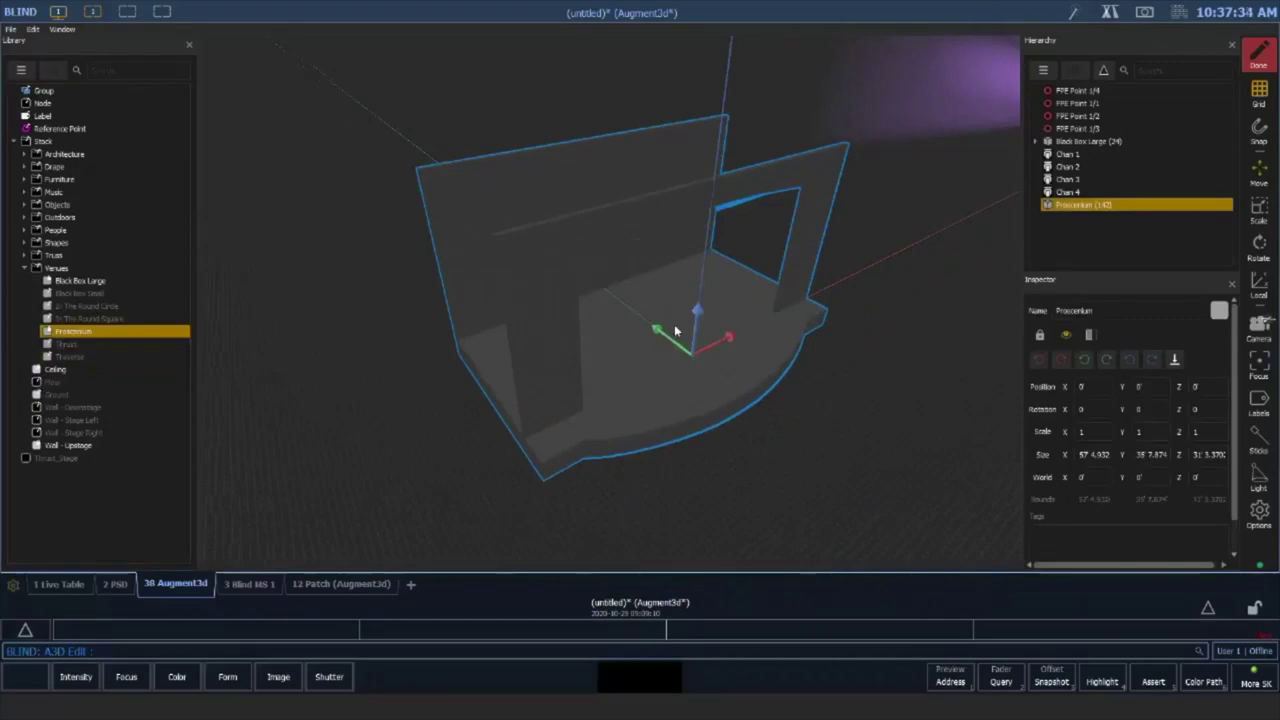
# Check the stage dimensions on the ground plan in Blind MS 1, and expand the Proscenium model into its component parts
pyautogui.click(249, 584)
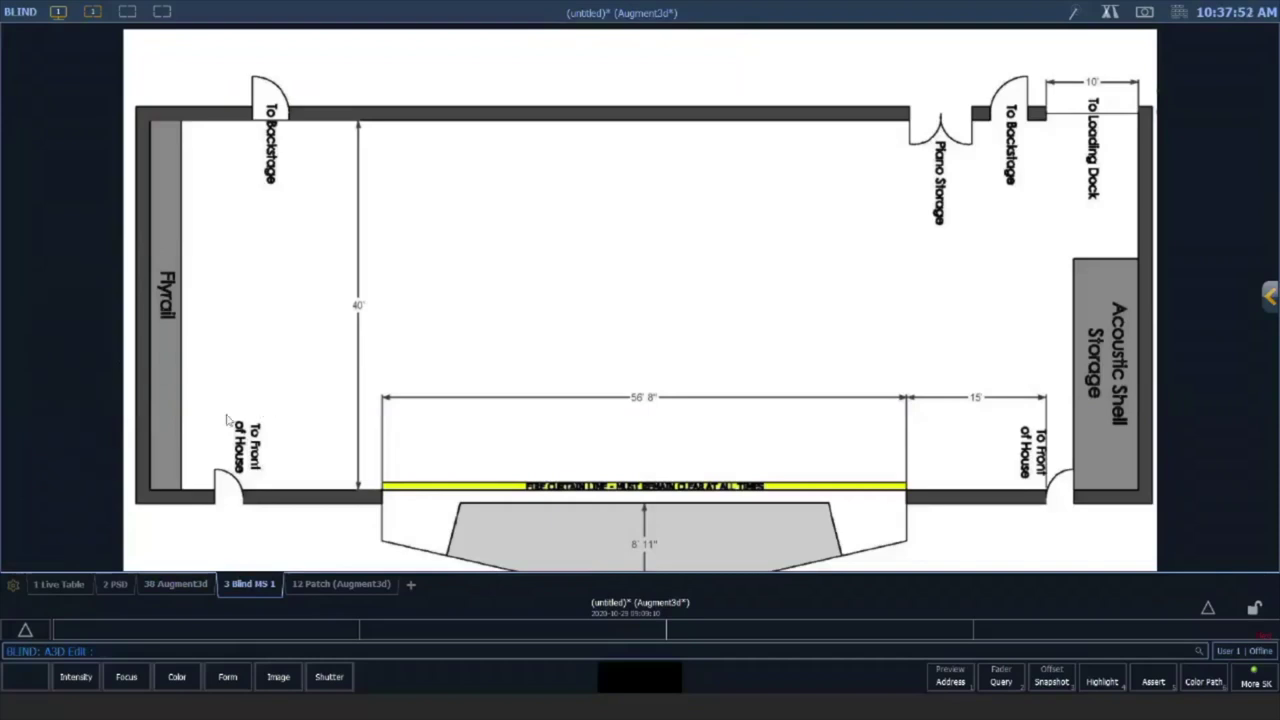
pyautogui.click(183, 586)
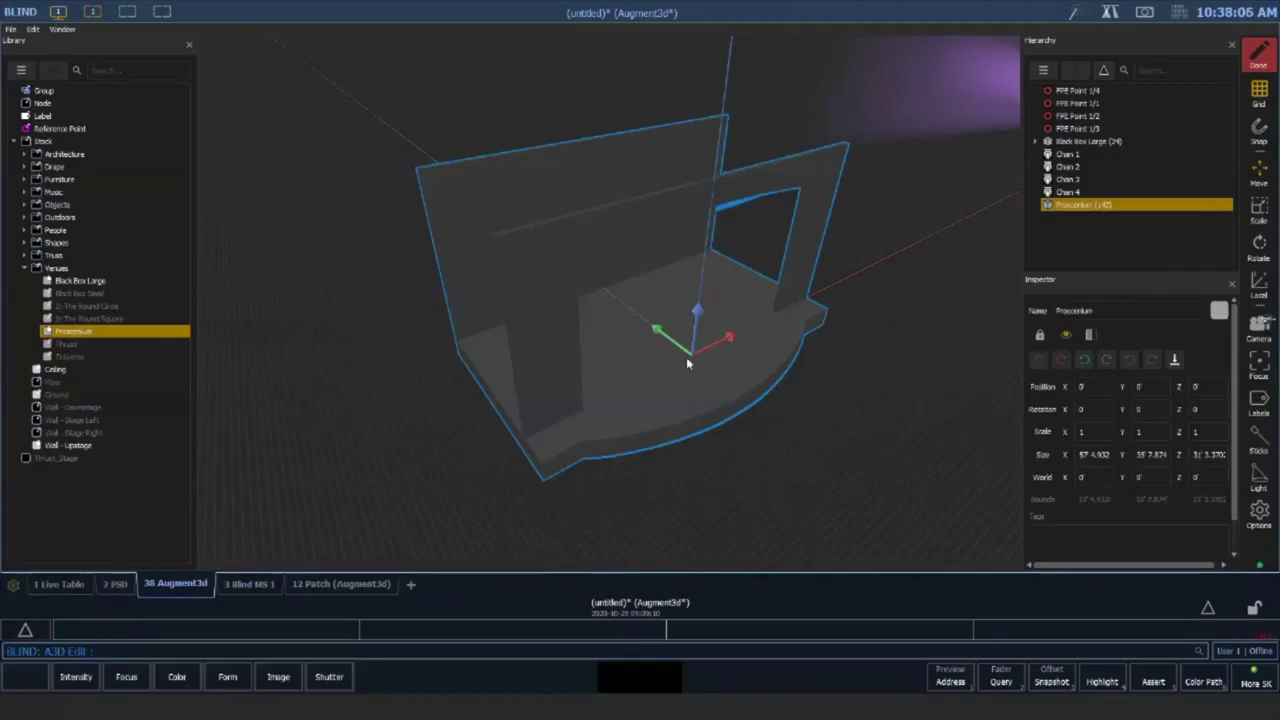
pyautogui.moveTo(687, 360); pyautogui.dragTo(754, 366, button='right')
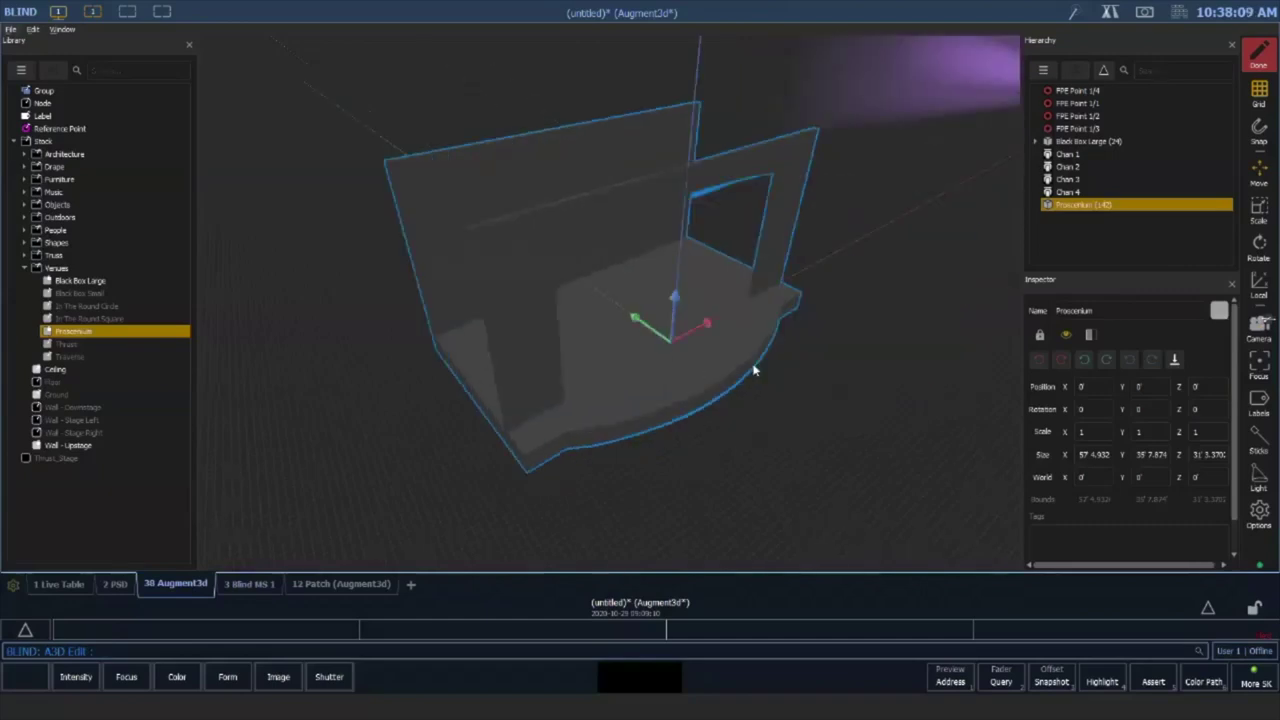
pyautogui.moveTo(754, 371); pyautogui.dragTo(1010, 321)
pyautogui.rightClick(1092, 206)
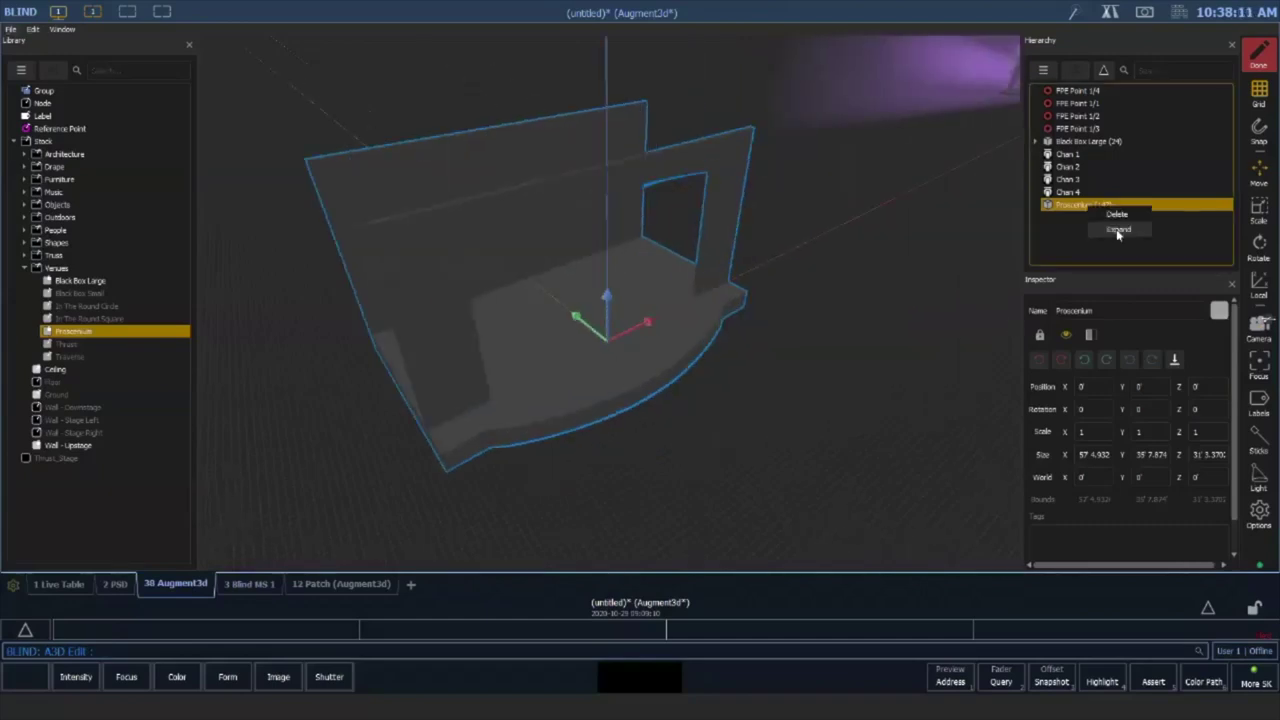
pyautogui.click(1118, 231)
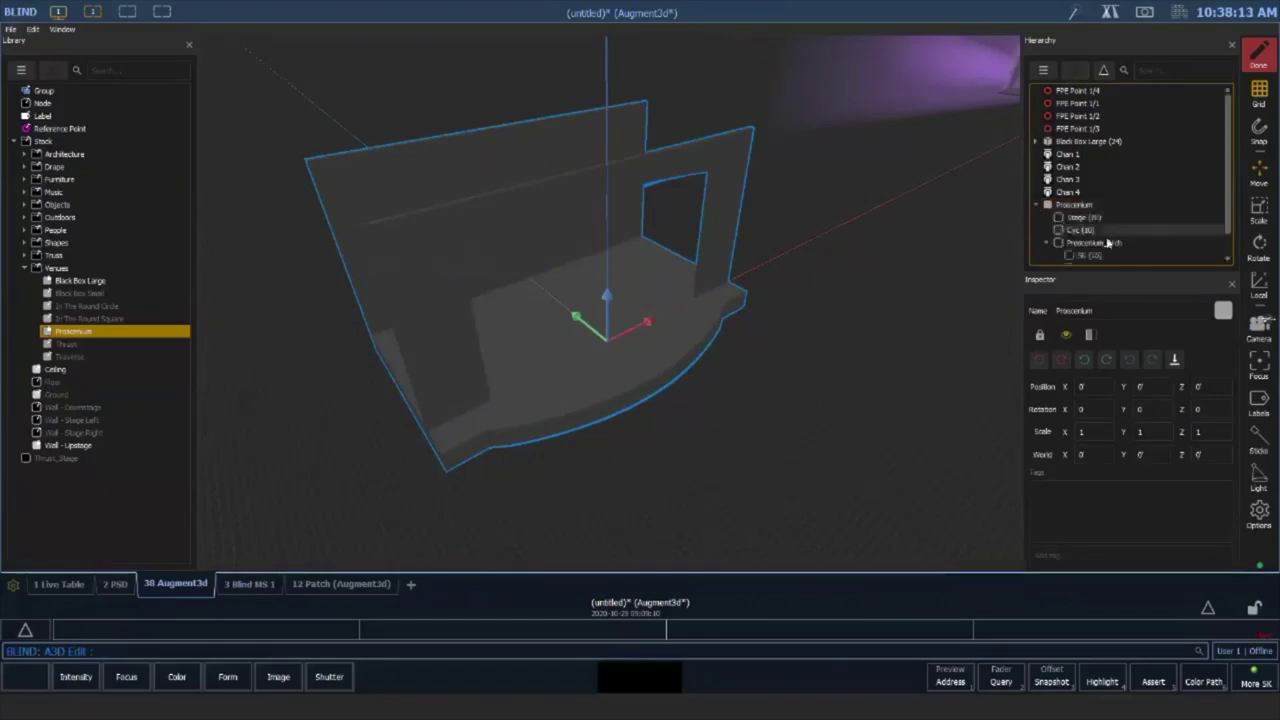
# Examine which geometry belongs to the Proscenium venue's Stage, Cyc and Proscenium_Arch, including the arch's SR, Header and SL pieces
pyautogui.scroll(-1, 1107, 243)
pyautogui.click(1093, 193)
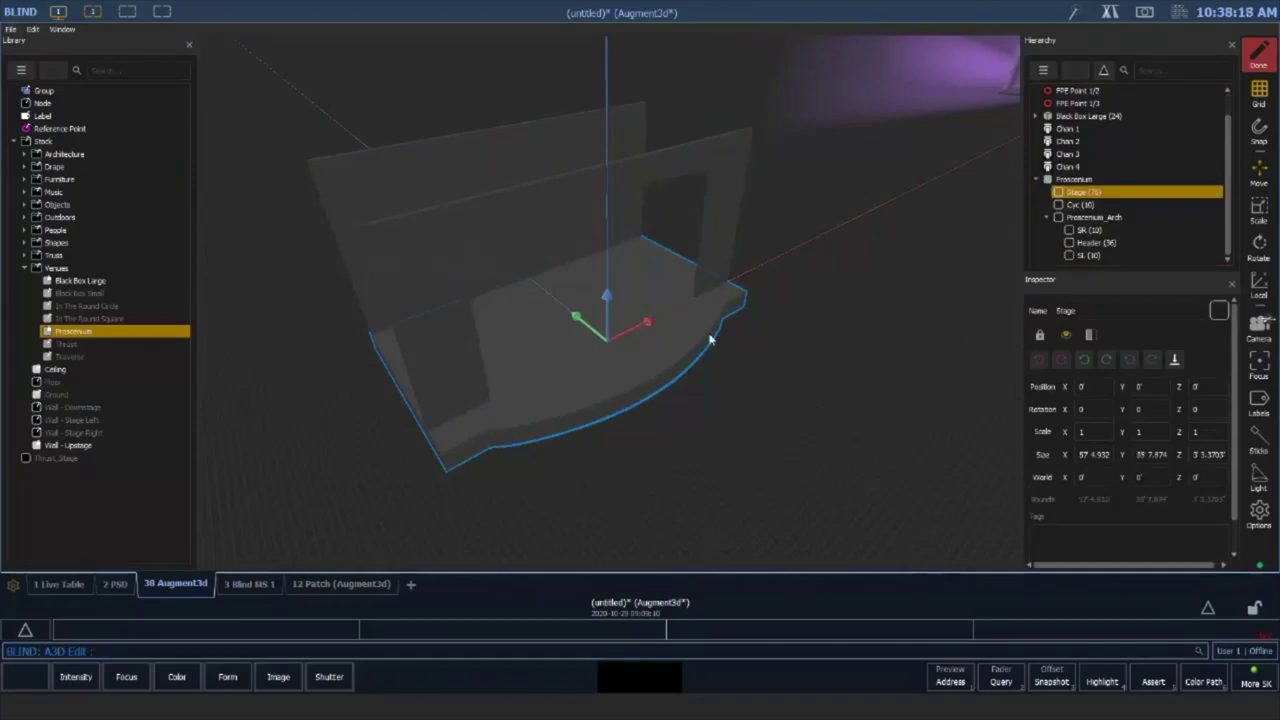
pyautogui.click(1082, 204)
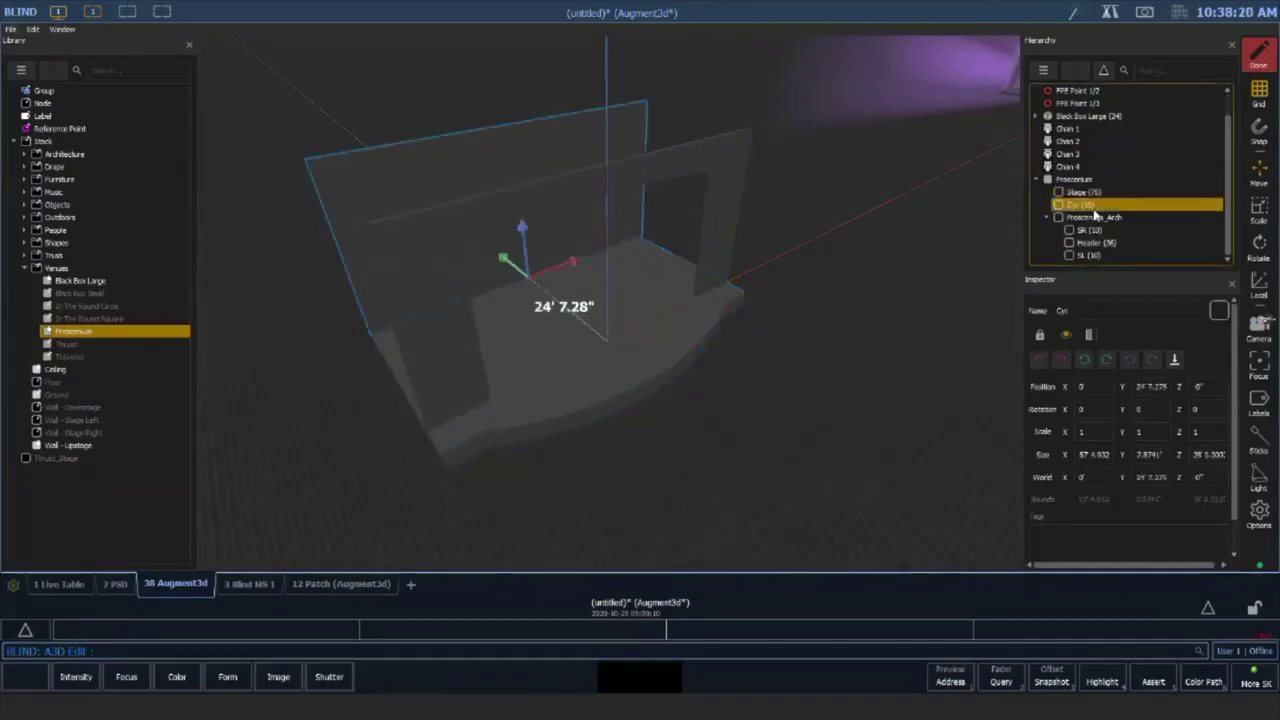
pyautogui.click(1093, 218)
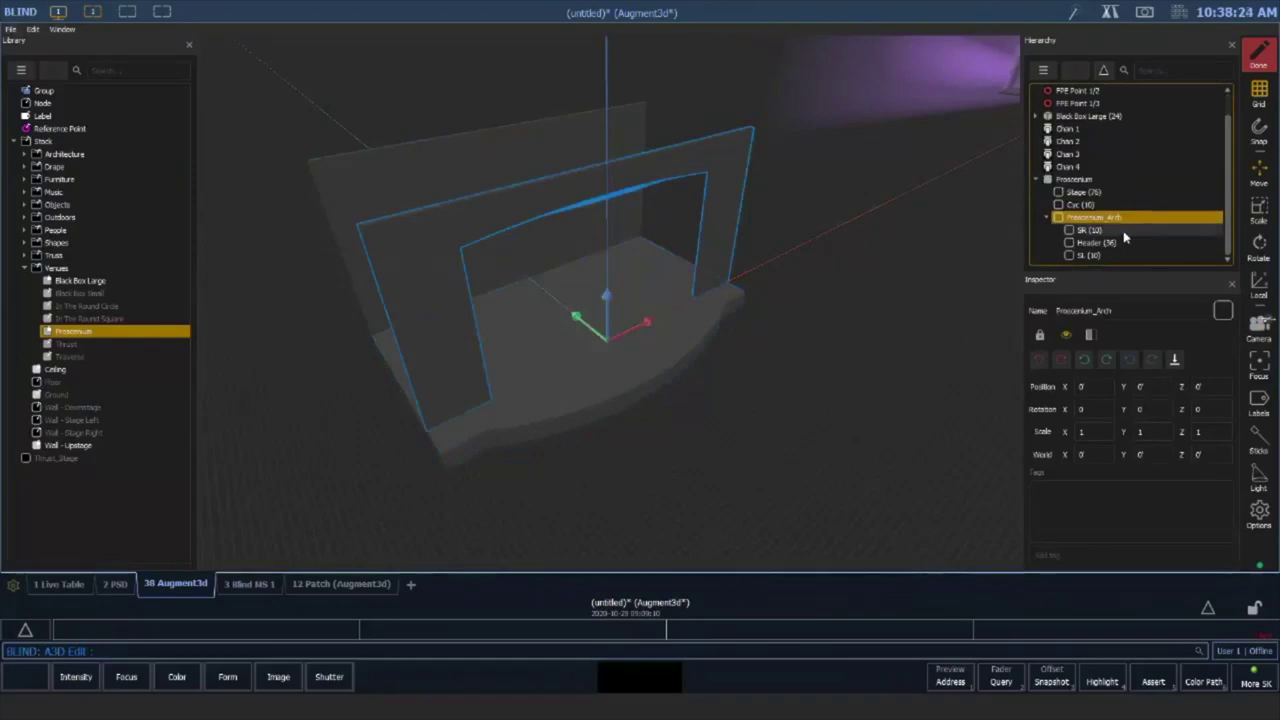
pyautogui.click(1122, 231)
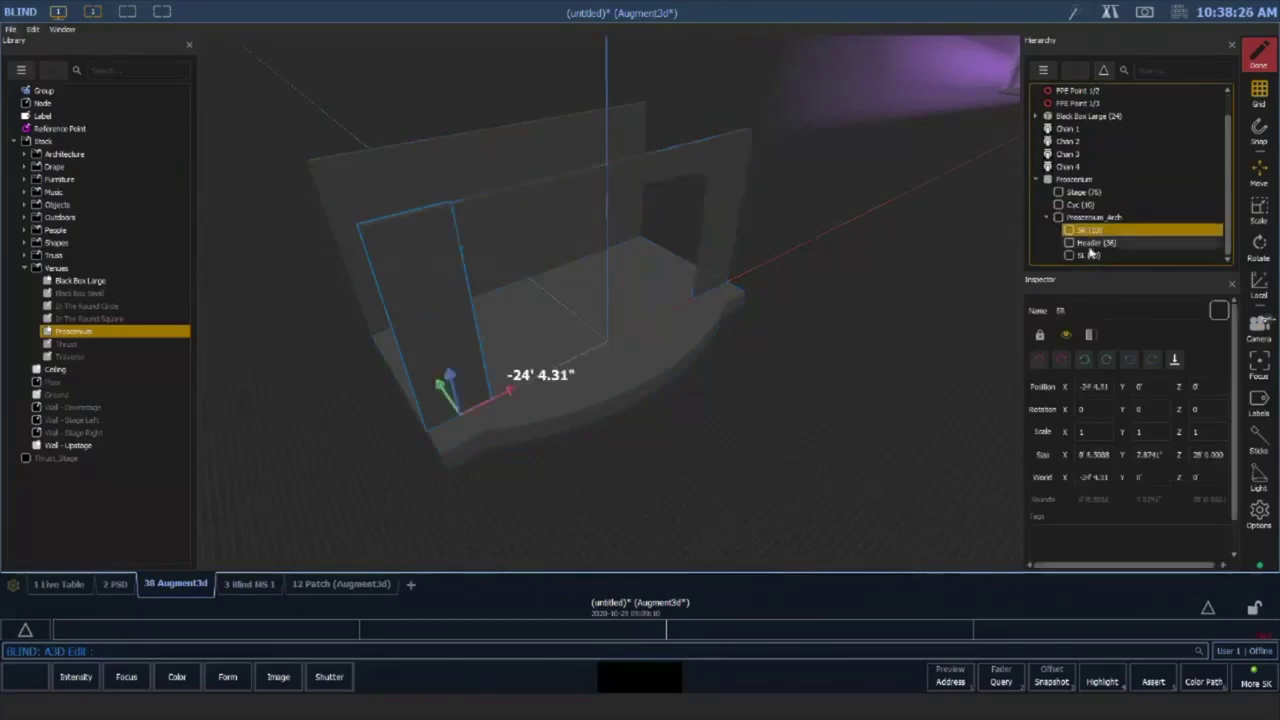
pyautogui.click(1090, 243)
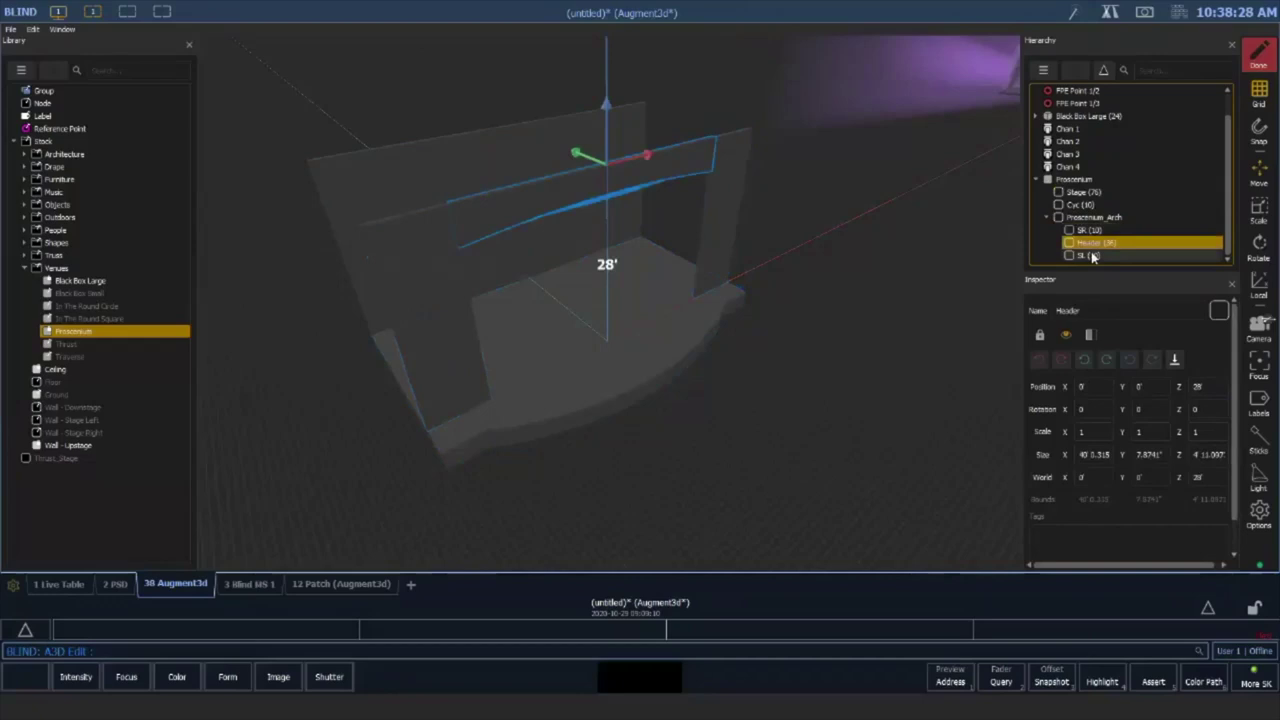
pyautogui.click(1093, 256)
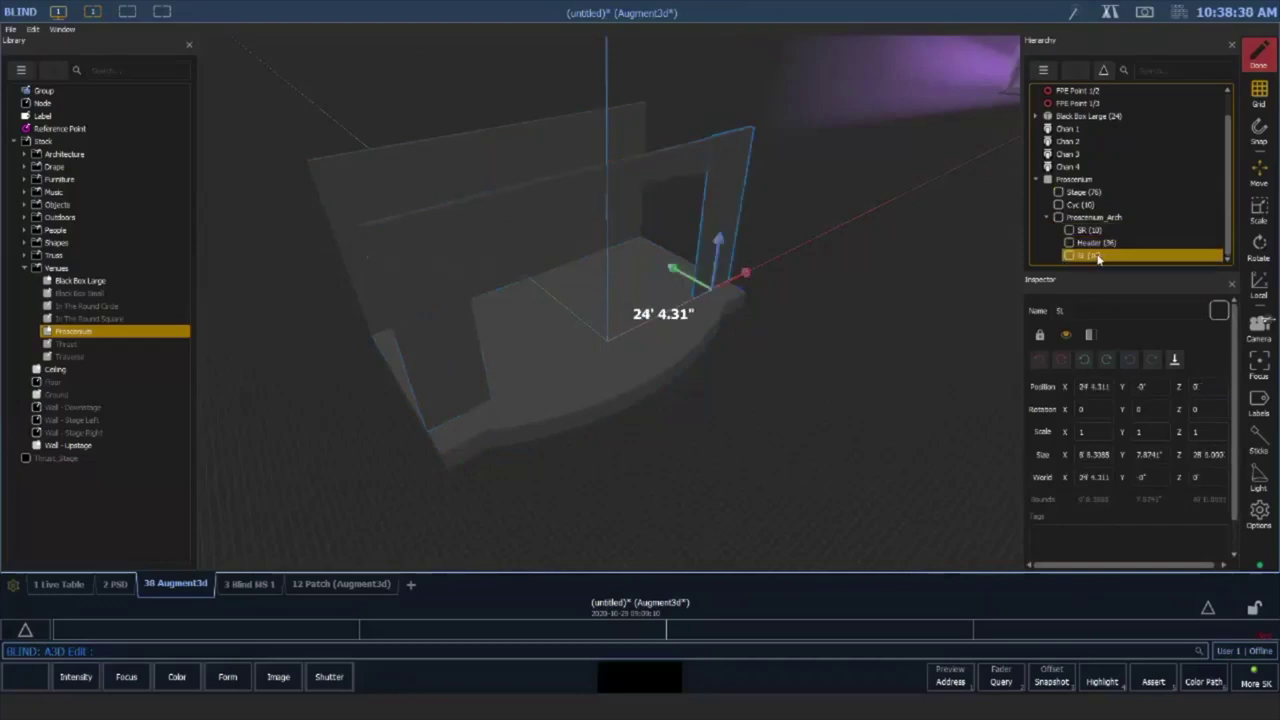
# Set the size of the Proscenium venue's Stage piece to X 107' and Y 50'
pyautogui.click(551, 341)
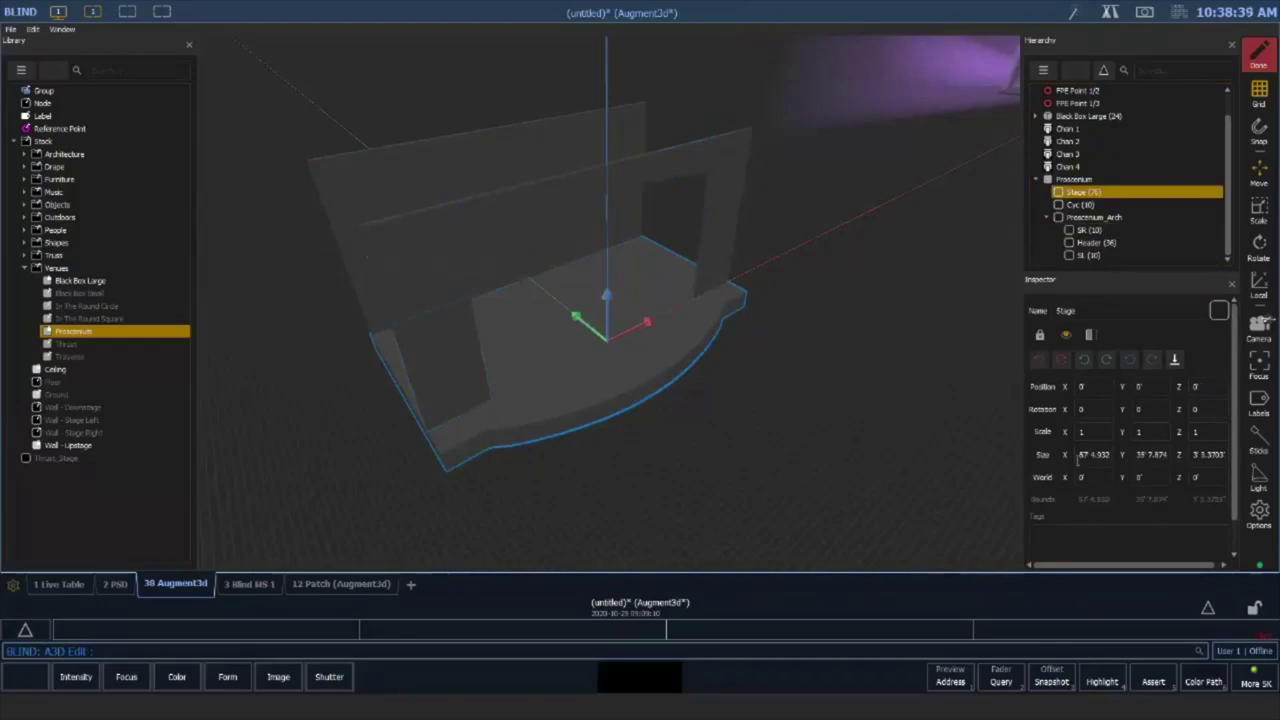
pyautogui.click(1110, 455)
pyautogui.write('10')
pyautogui.press('Tab')
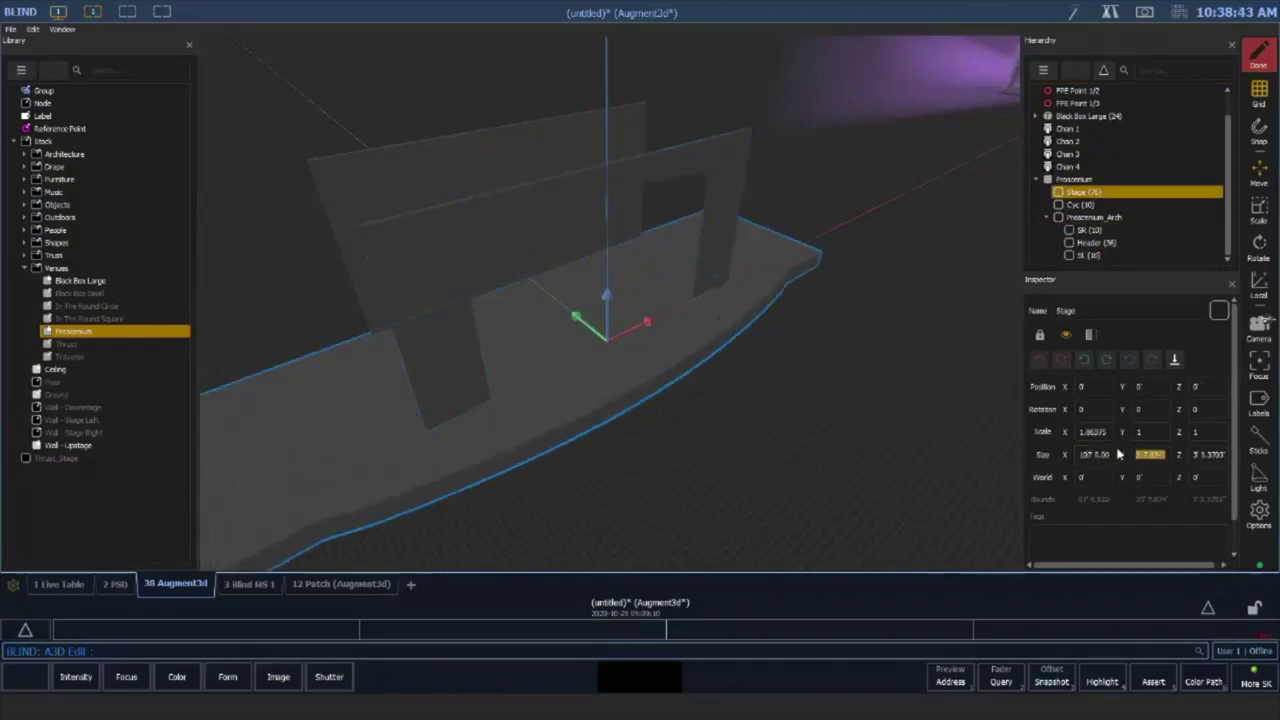
pyautogui.write('50')
pyautogui.press('Tab')
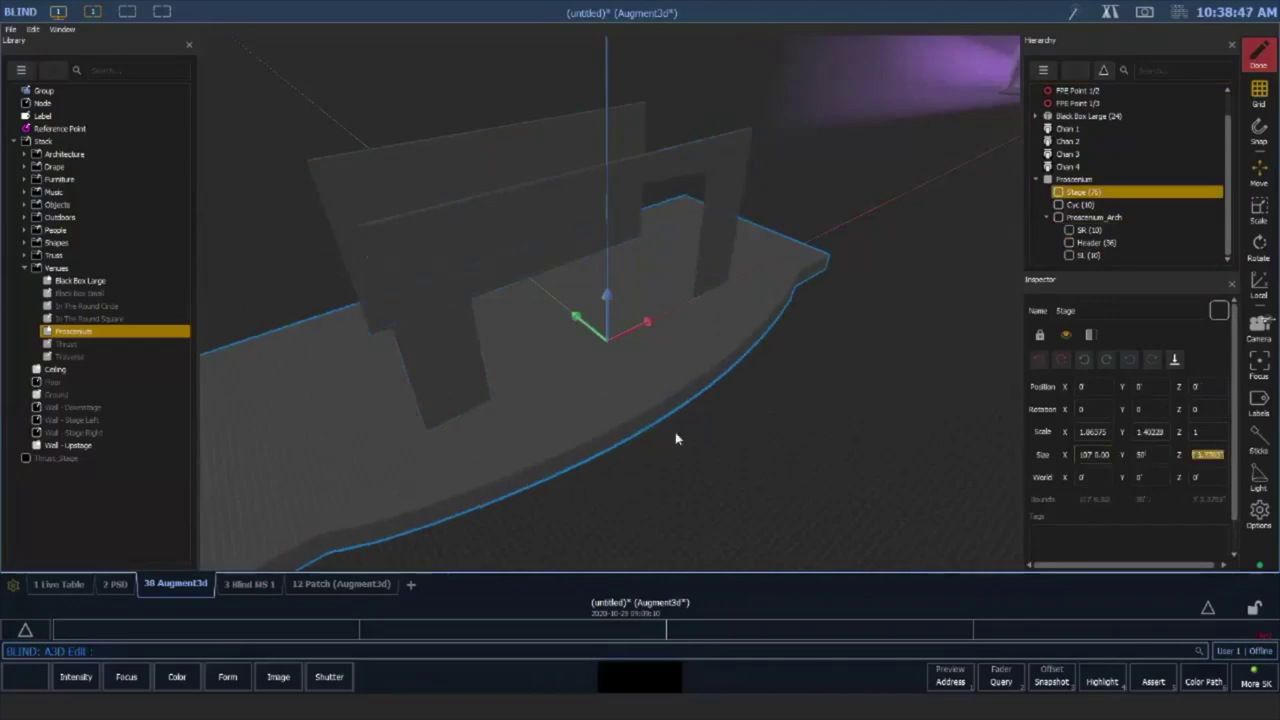
pyautogui.moveTo(675, 438); pyautogui.dragTo(823, 343)
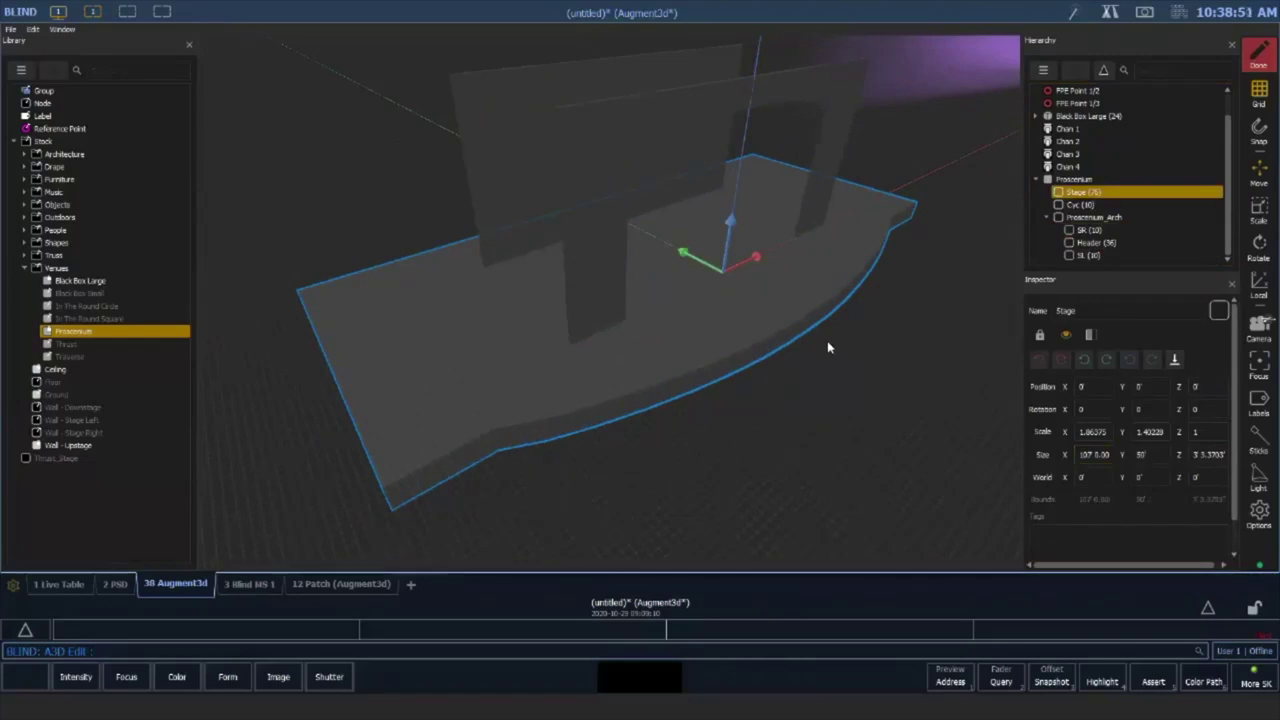
# Set the Z size of the Cyc and the arch's SR, Header and SL pieces together to 35'
pyautogui.click(523, 120)
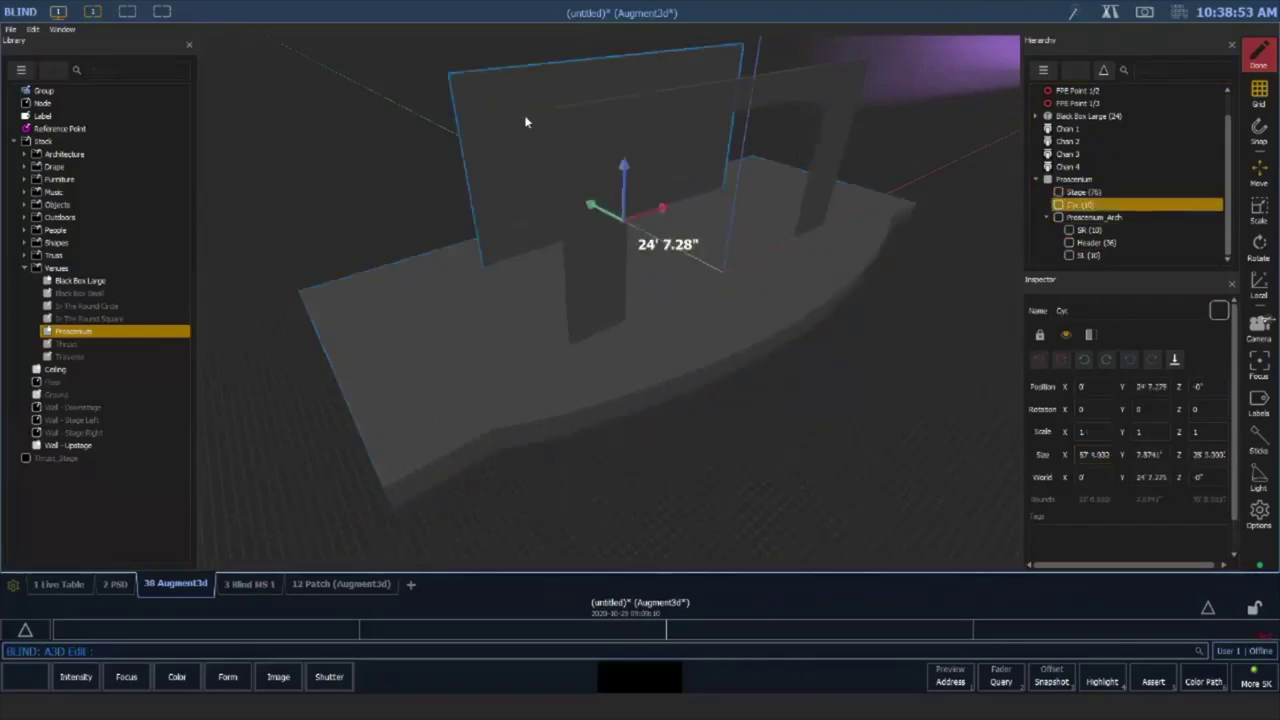
pyautogui.keyDown('shift'); pyautogui.click(610, 271); pyautogui.keyUp('shift')
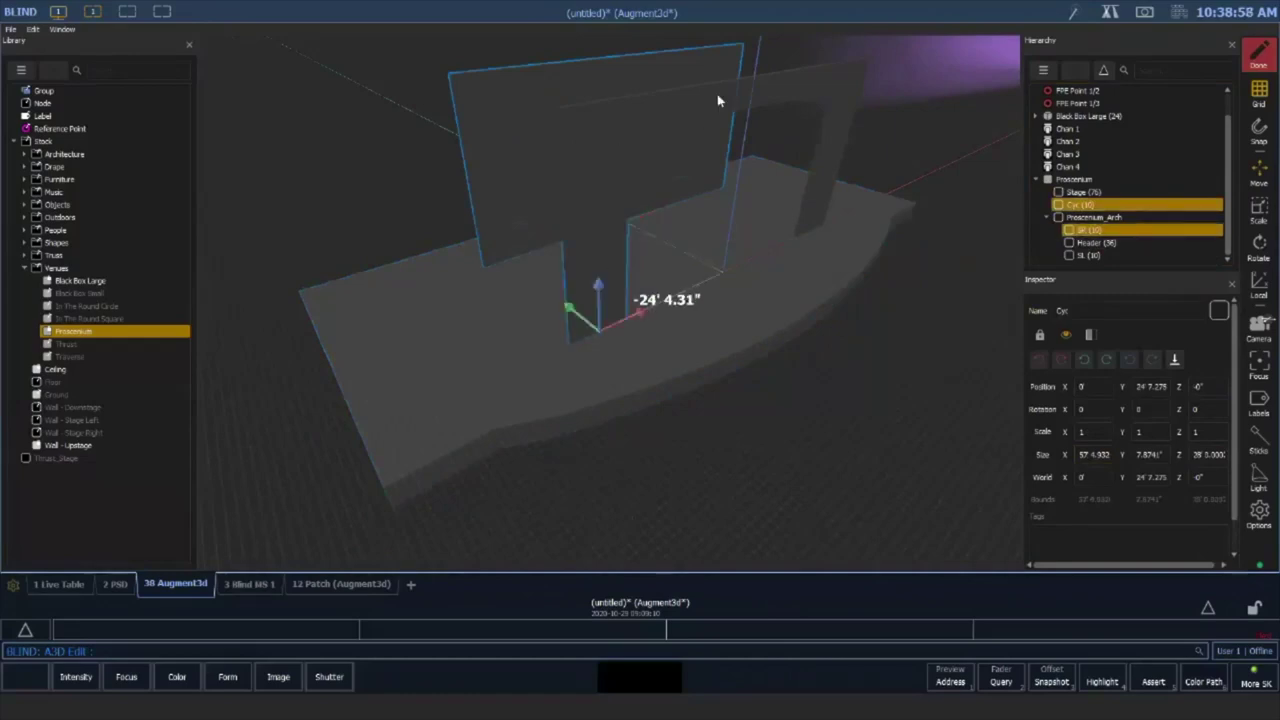
pyautogui.keyDown('shift'); pyautogui.click(834, 129); pyautogui.keyUp('shift')
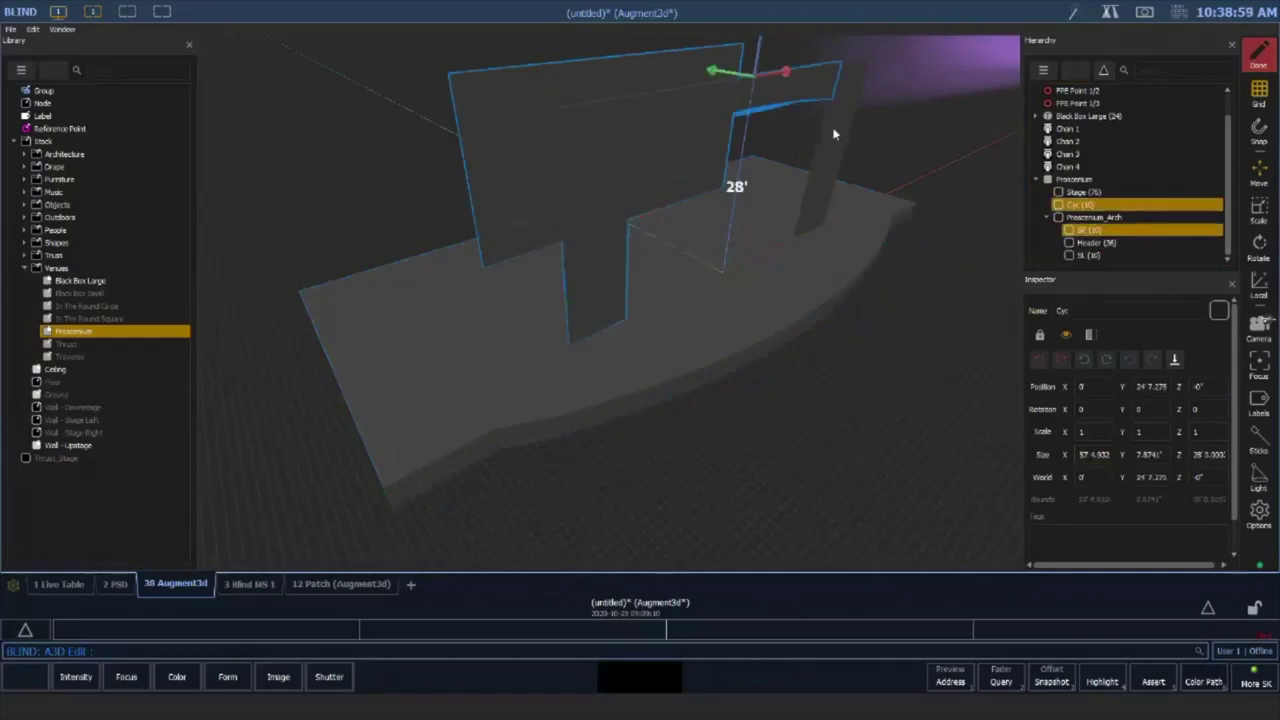
pyautogui.keyDown('shift'); pyautogui.click(800, 286); pyautogui.keyUp('shift')
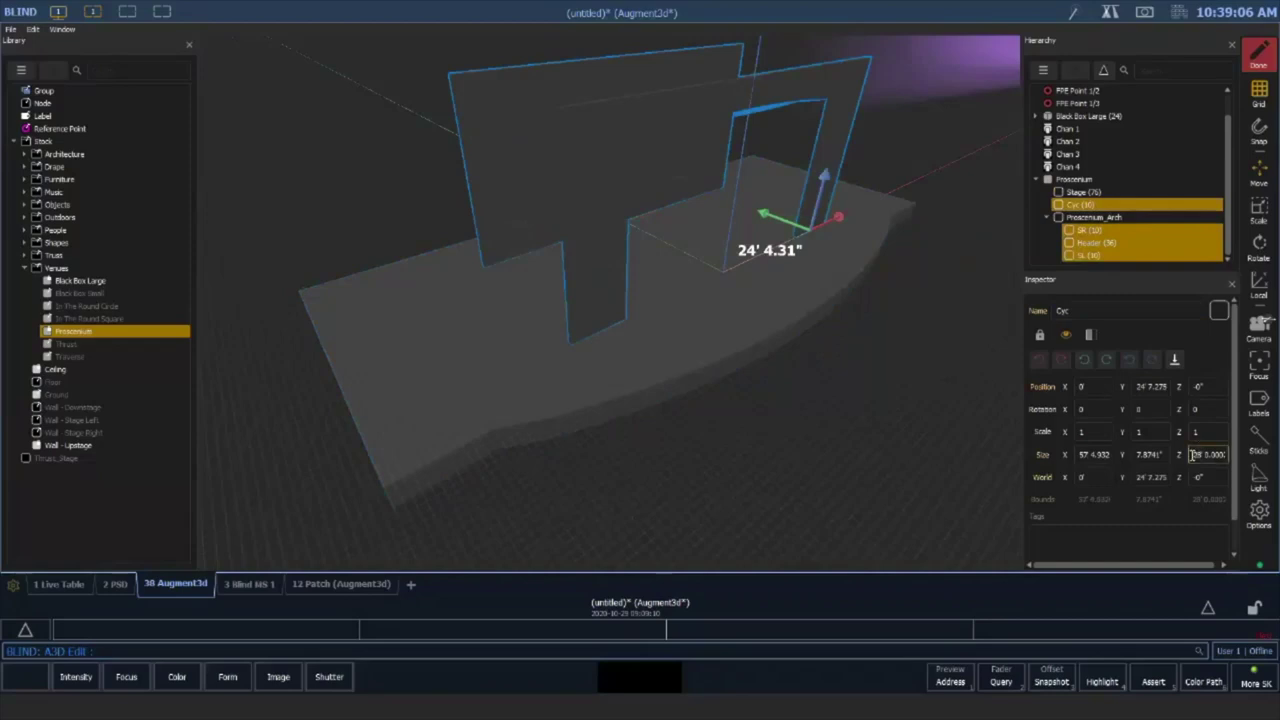
pyautogui.moveTo(1192, 455); pyautogui.dragTo(1241, 461)
pyautogui.write("35'")
pyautogui.click(1182, 455)
pyautogui.write('35')
pyautogui.press('Tab')
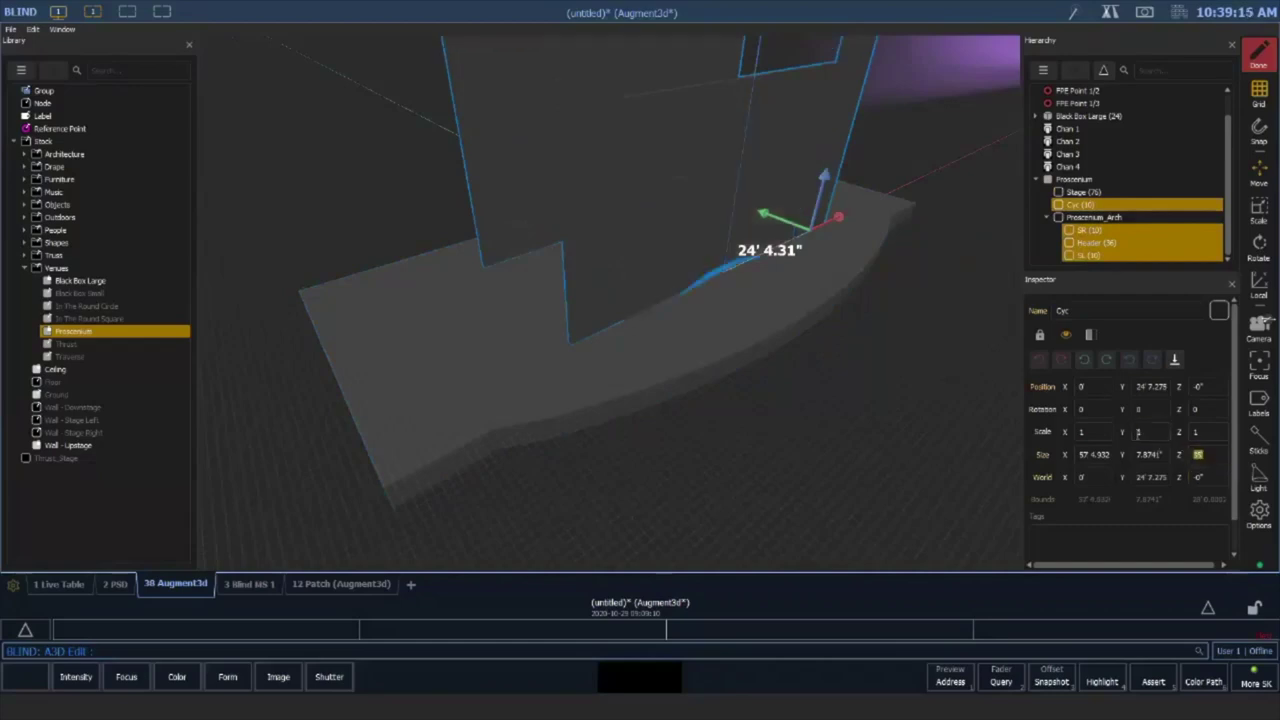
# Set the Z size of the proscenium arch's Header alone to 5'
pyautogui.click(1094, 243)
pyautogui.click(1210, 455)
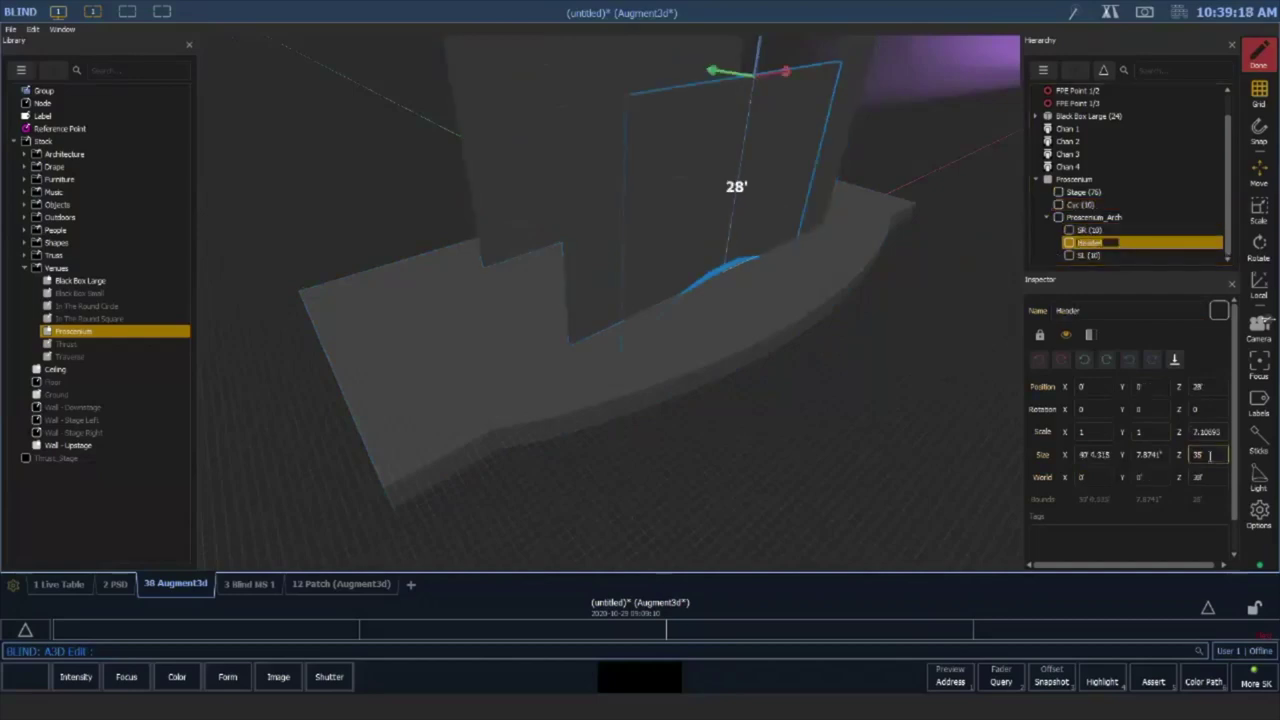
pyautogui.moveTo(1210, 455); pyautogui.dragTo(1180, 455)
pyautogui.write('5')
pyautogui.press('Return')
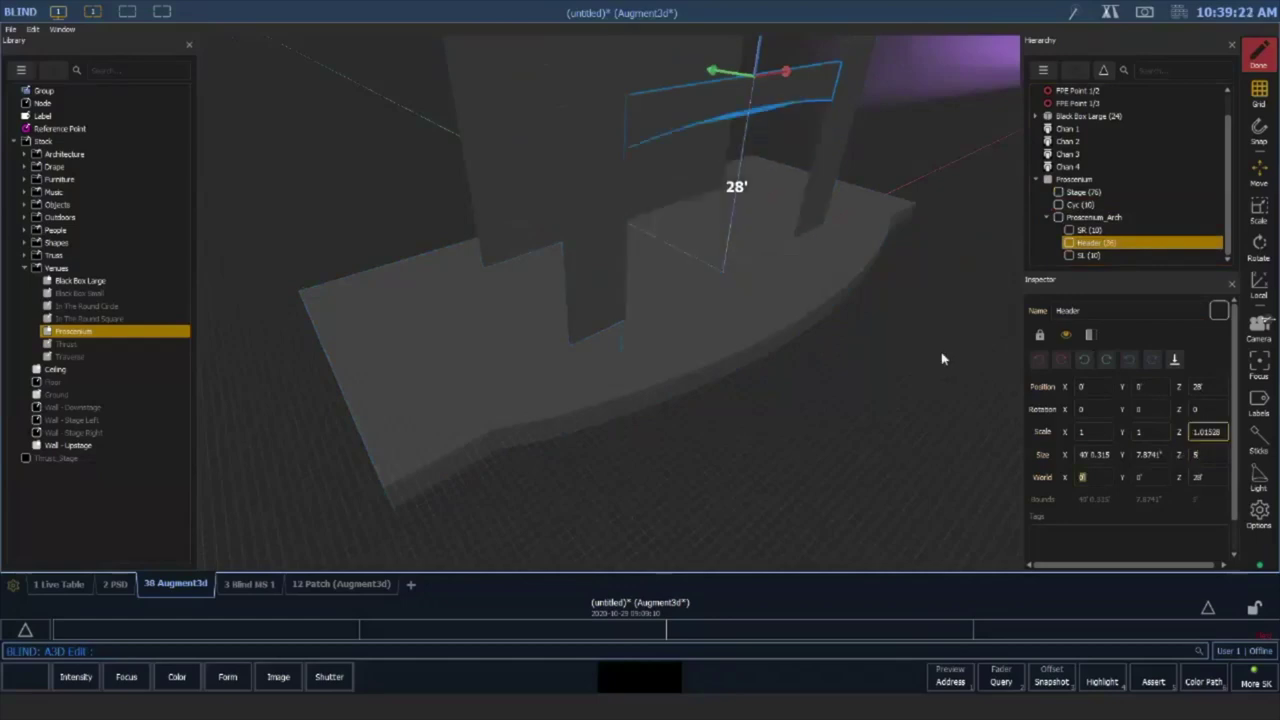
pyautogui.moveTo(837, 303); pyautogui.dragTo(825, 380, button='middle')
pyautogui.moveTo(816, 401); pyautogui.dragTo(828, 366, button='middle')
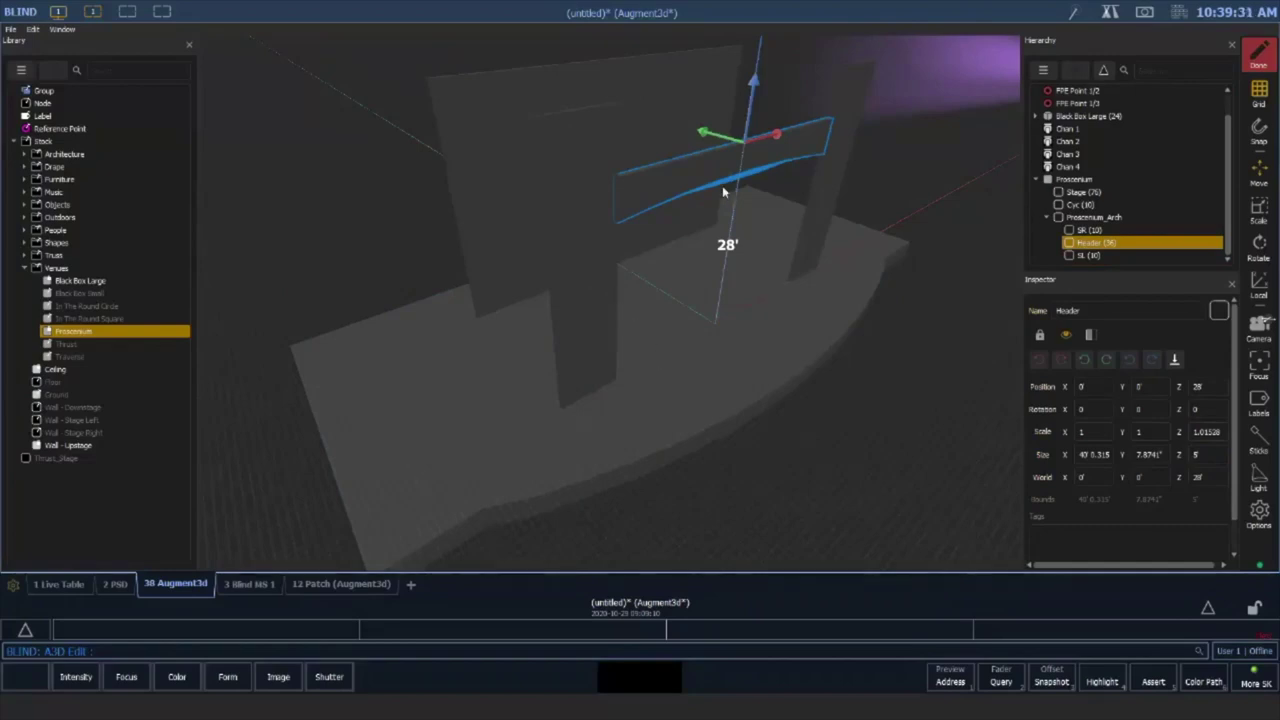
# Set the X size of the proscenium arch's Header to 56' 8"
pyautogui.click(834, 157)
pyautogui.click(788, 144)
pyautogui.click(1081, 455)
pyautogui.moveTo(1078, 456); pyautogui.dragTo(1124, 457)
pyautogui.write('56 ft')
pyautogui.press('Tab')
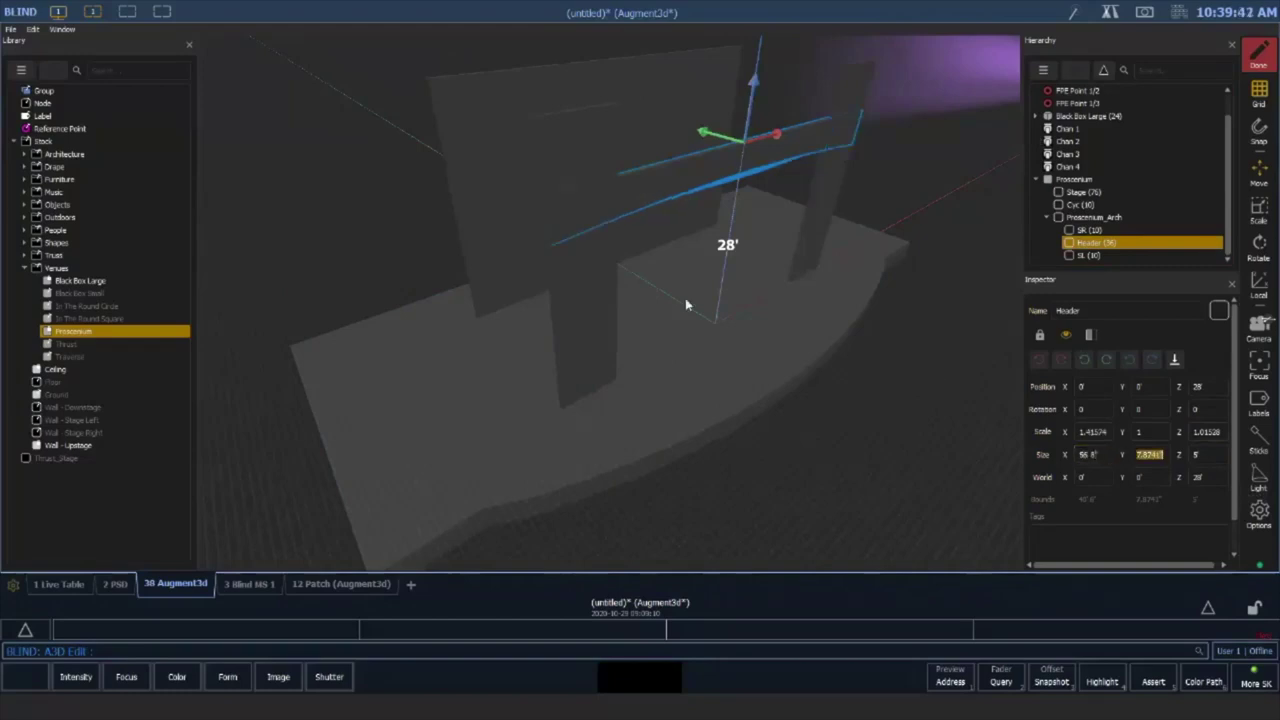
# Move the arch's SR piece outward to about X -40' 8.85" and widen it to about 24' 10.45"
pyautogui.click(591, 283)
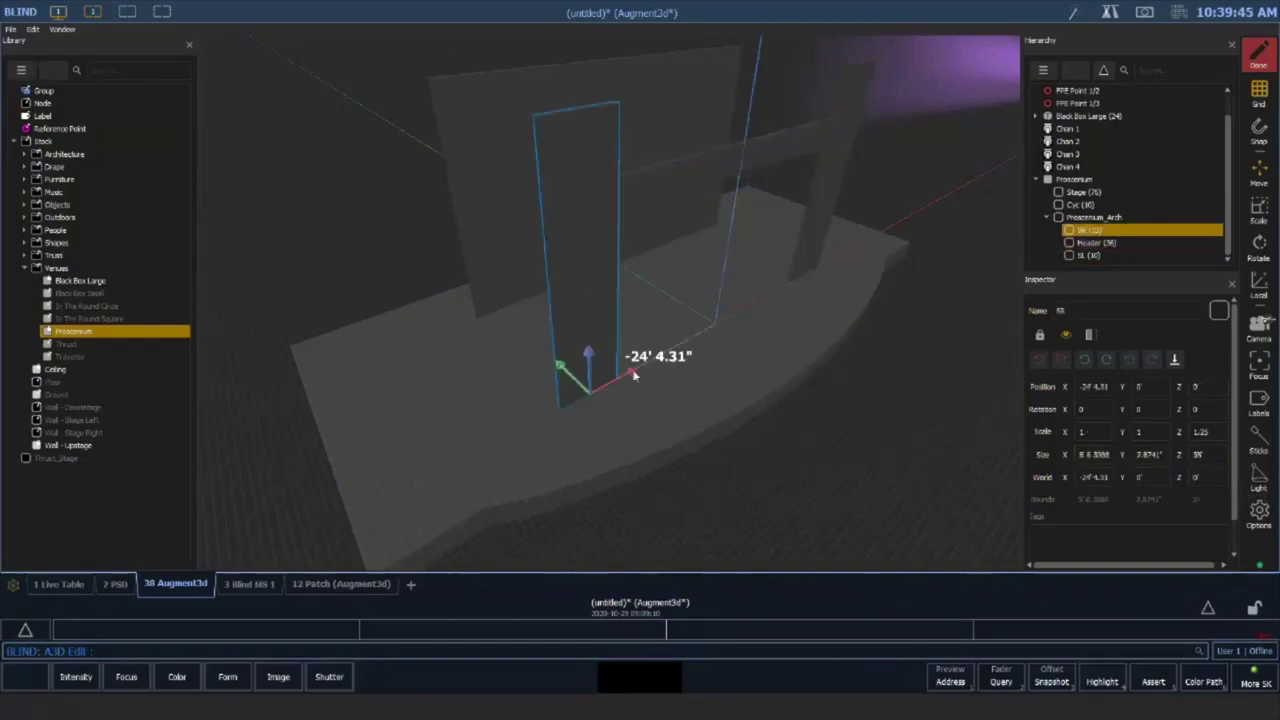
pyautogui.moveTo(622, 378); pyautogui.dragTo(449, 438)
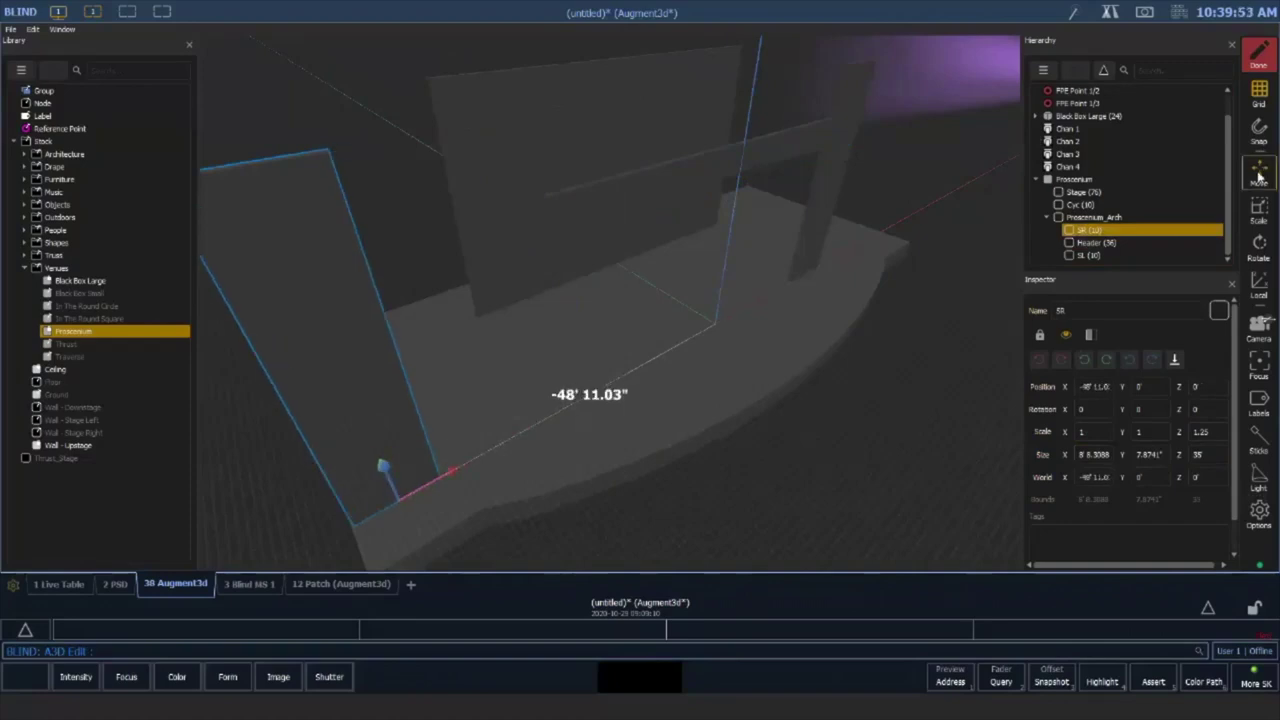
pyautogui.click(1259, 213)
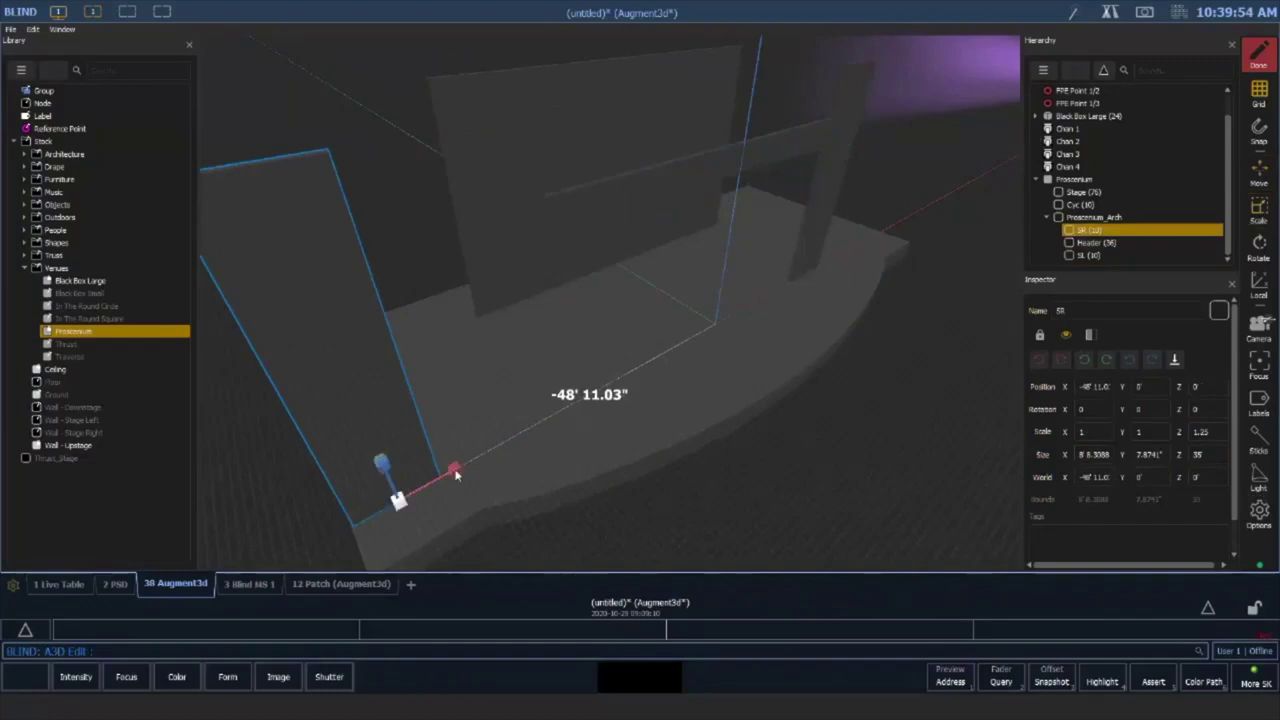
pyautogui.moveTo(452, 468); pyautogui.dragTo(634, 445)
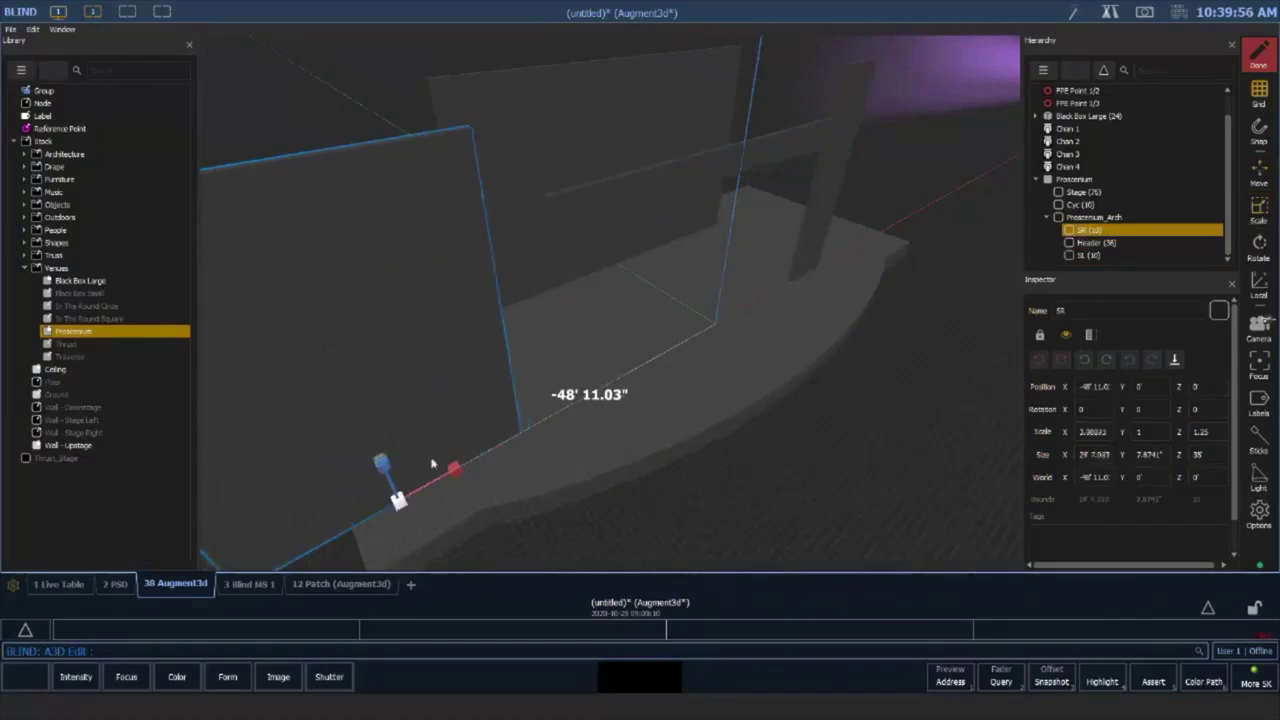
pyautogui.click(1264, 169)
pyautogui.moveTo(454, 468); pyautogui.dragTo(539, 449)
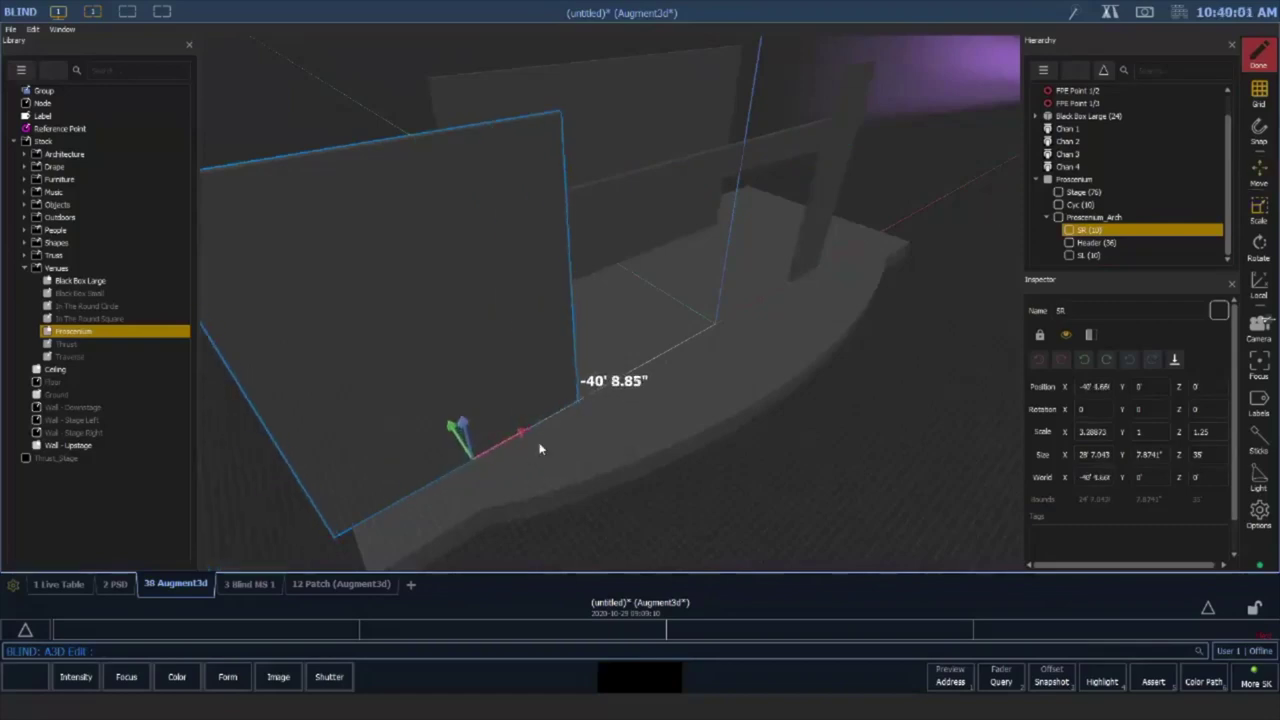
pyautogui.click(1259, 208)
pyautogui.moveTo(521, 435); pyautogui.dragTo(509, 437)
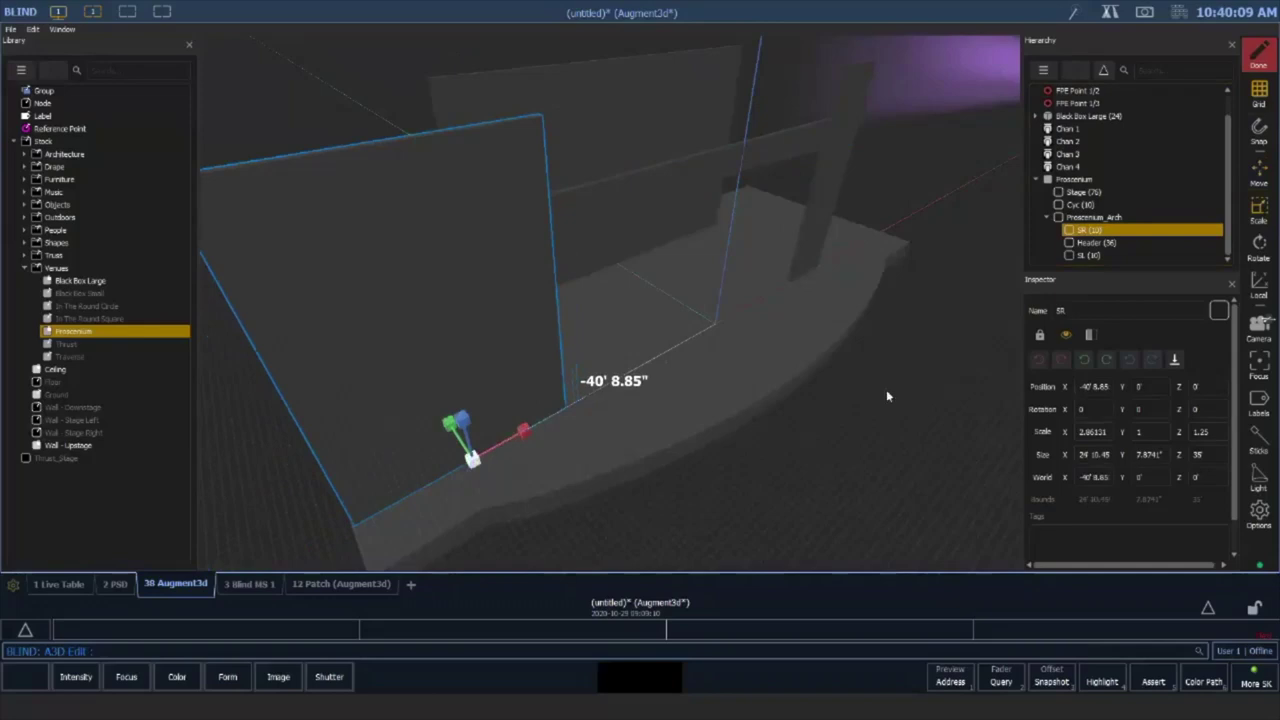
# Set the X size of the proscenium arch's SR piece to 25' 2"
pyautogui.doubleClick(1080, 455)
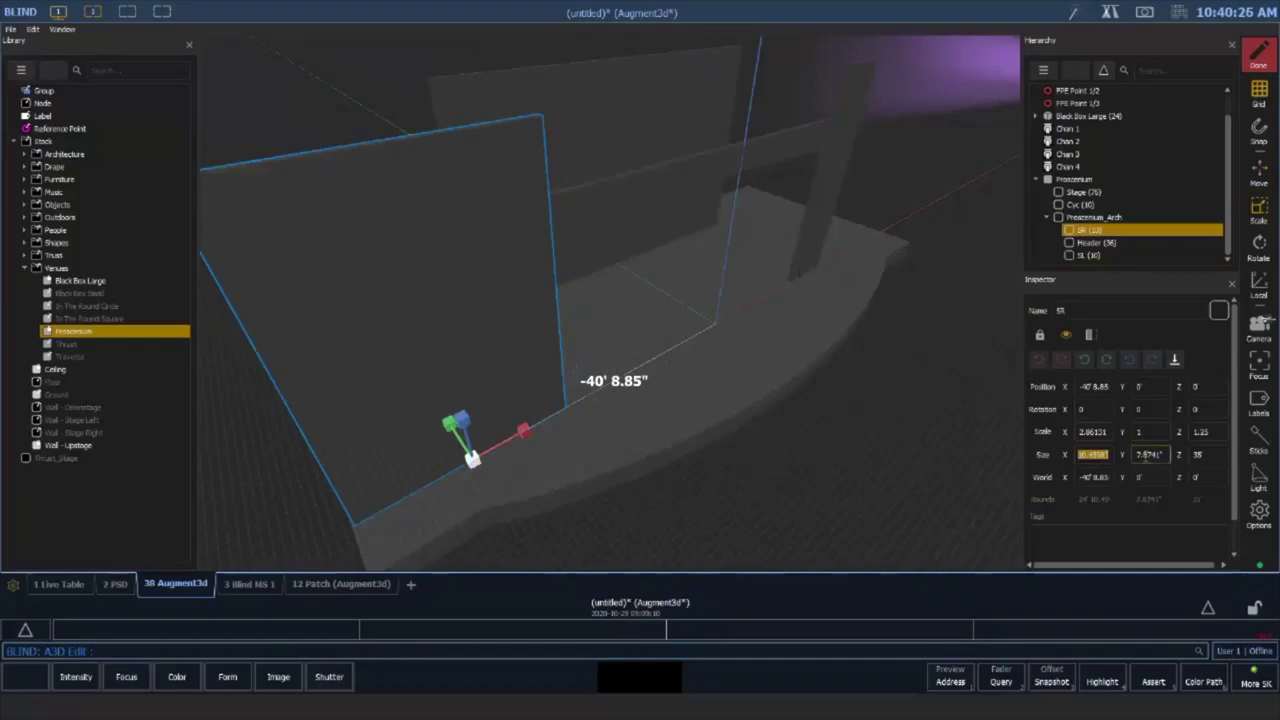
pyautogui.click(1079, 455)
pyautogui.moveTo(1078, 456); pyautogui.dragTo(1134, 457)
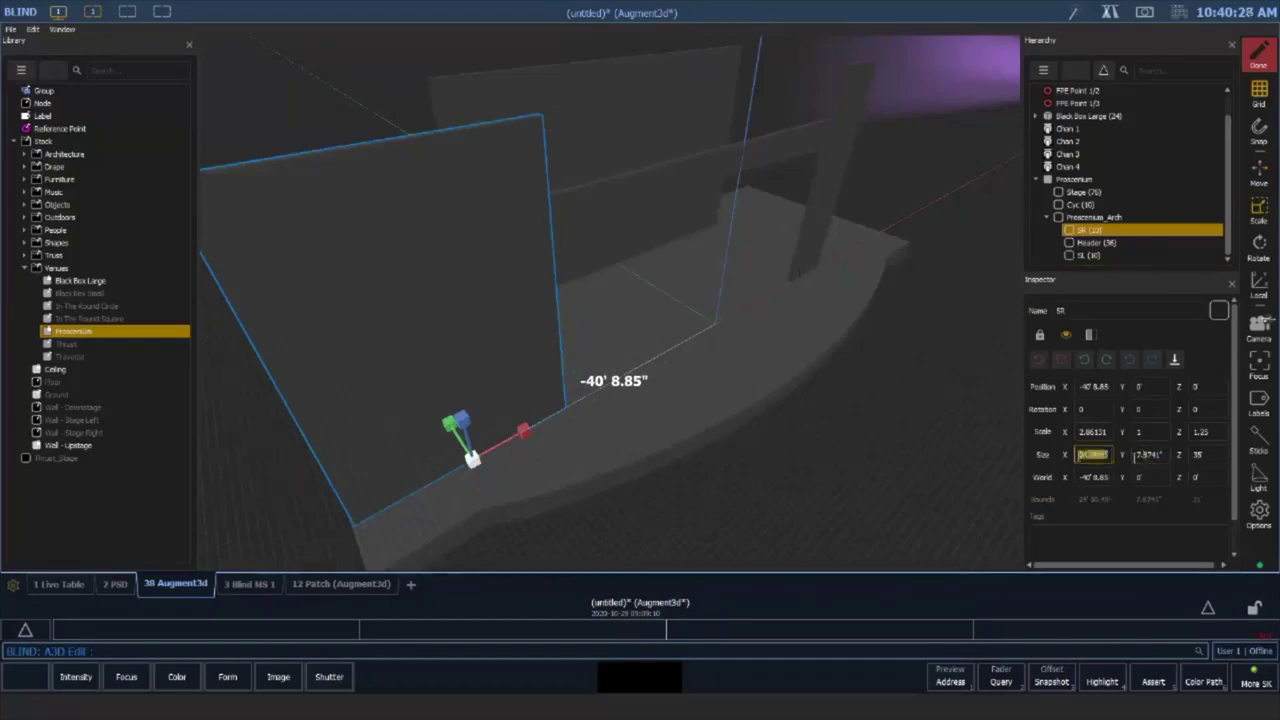
pyautogui.write("25'")
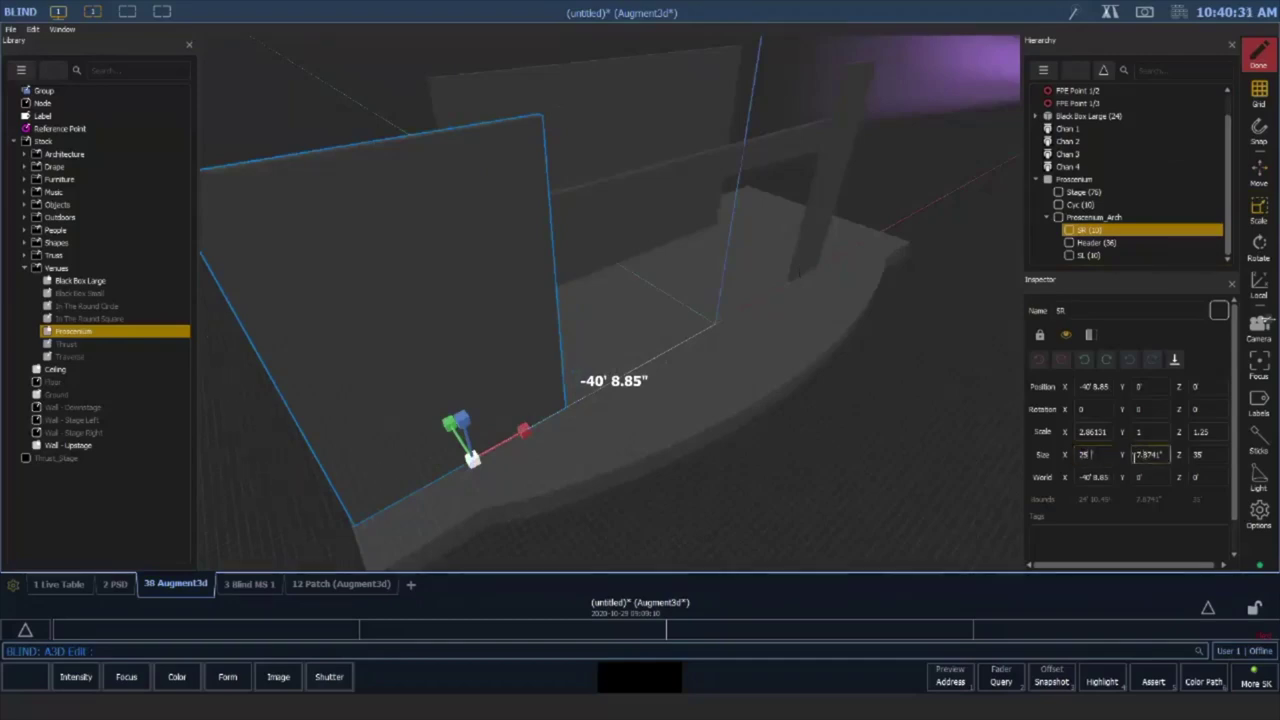
pyautogui.write(' 2"')
pyautogui.press('Tab')
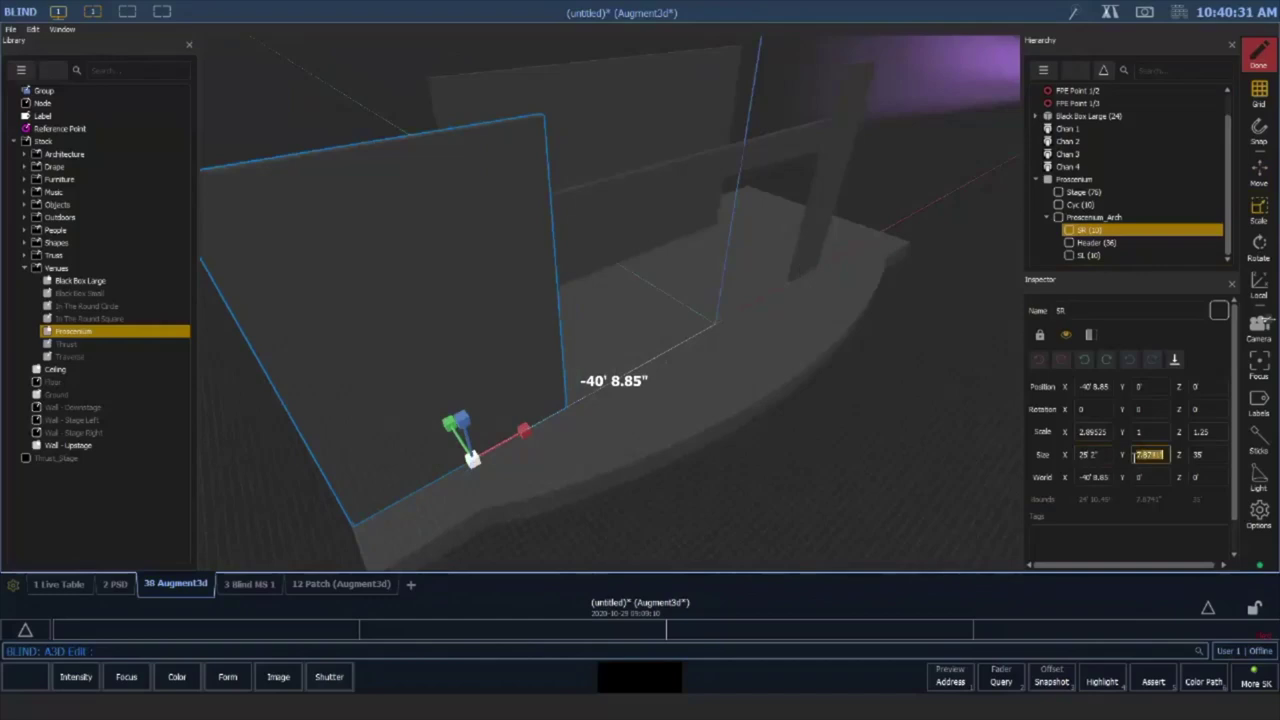
# Set the X size of the arch's SL piece to 25' 8" and move it outward to about X 40' 9"
pyautogui.click(828, 216)
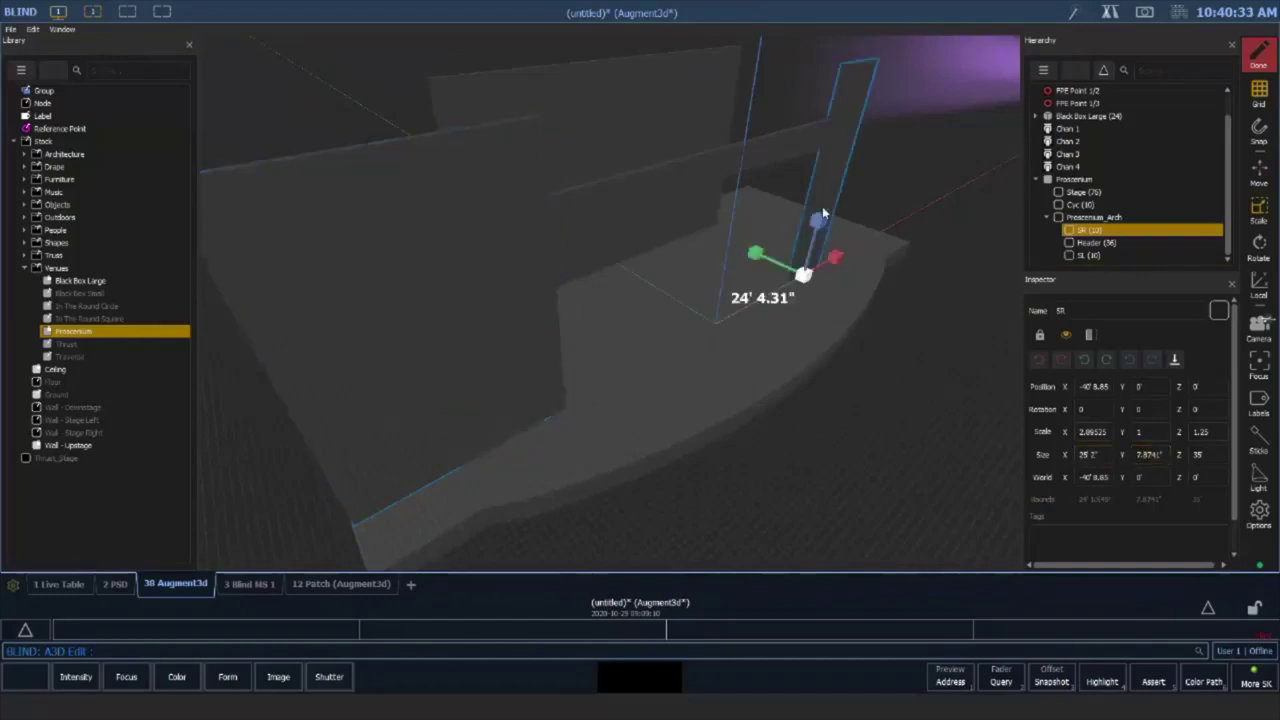
pyautogui.doubleClick(1093, 454)
pyautogui.write('25')
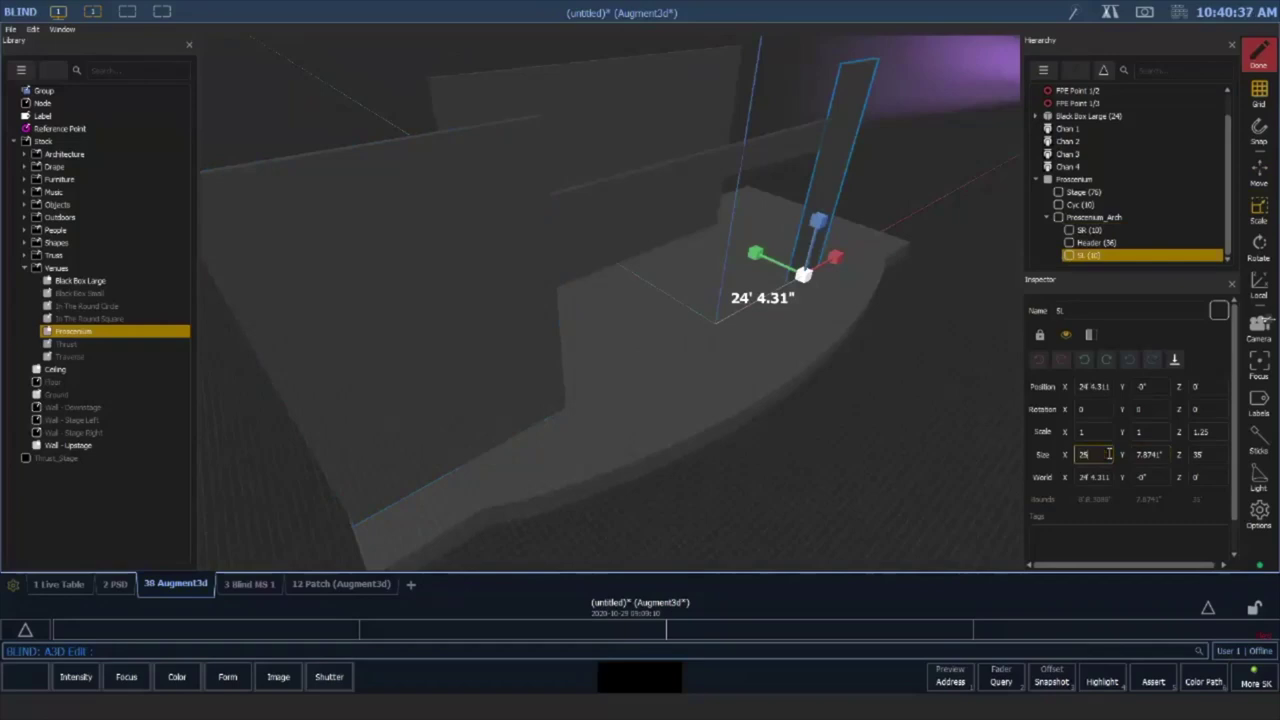
pyautogui.write(' ft')
pyautogui.press('Tab')
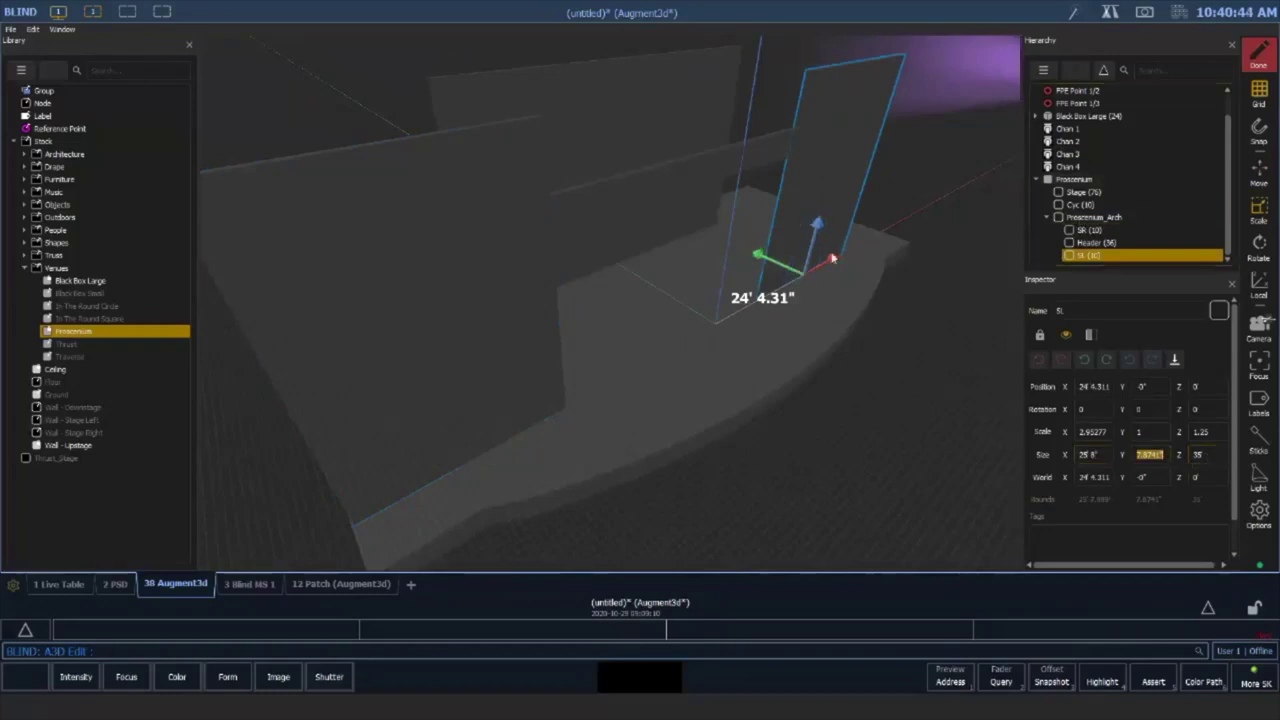
pyautogui.moveTo(834, 262); pyautogui.dragTo(875, 240)
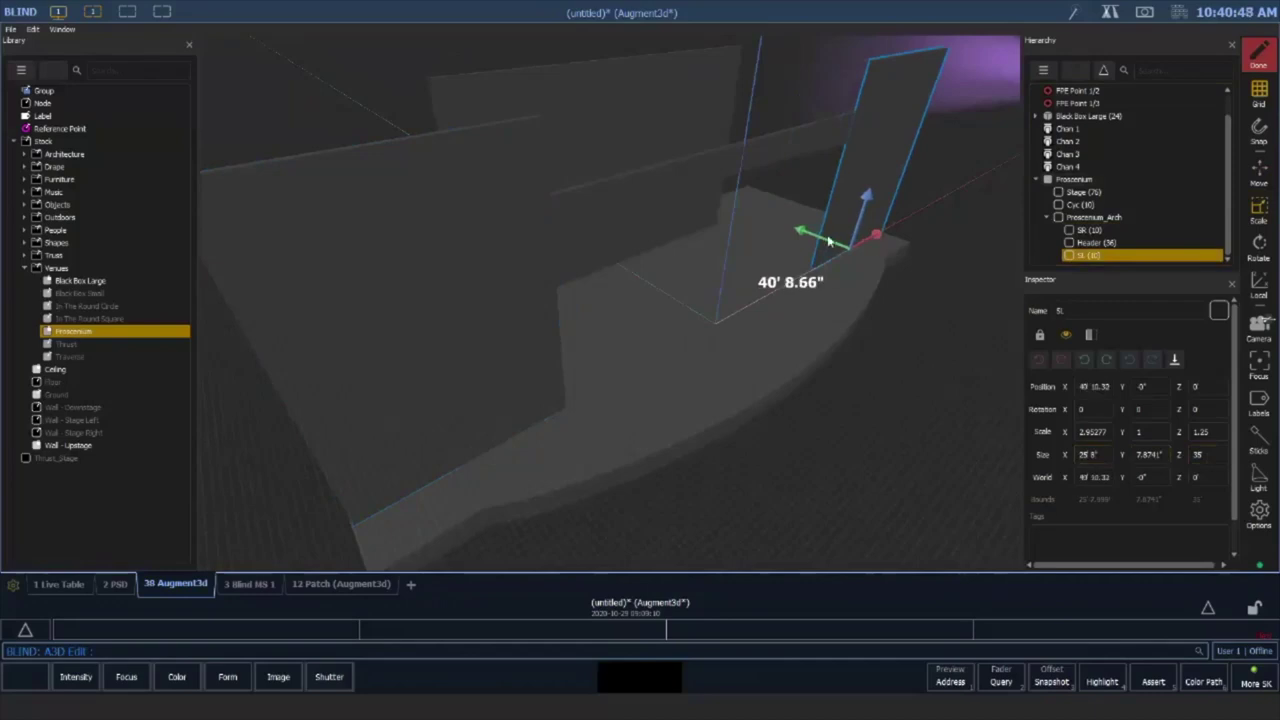
# Raise the arch's Header between the side pieces and set its Z position to 35'
pyautogui.click(812, 147)
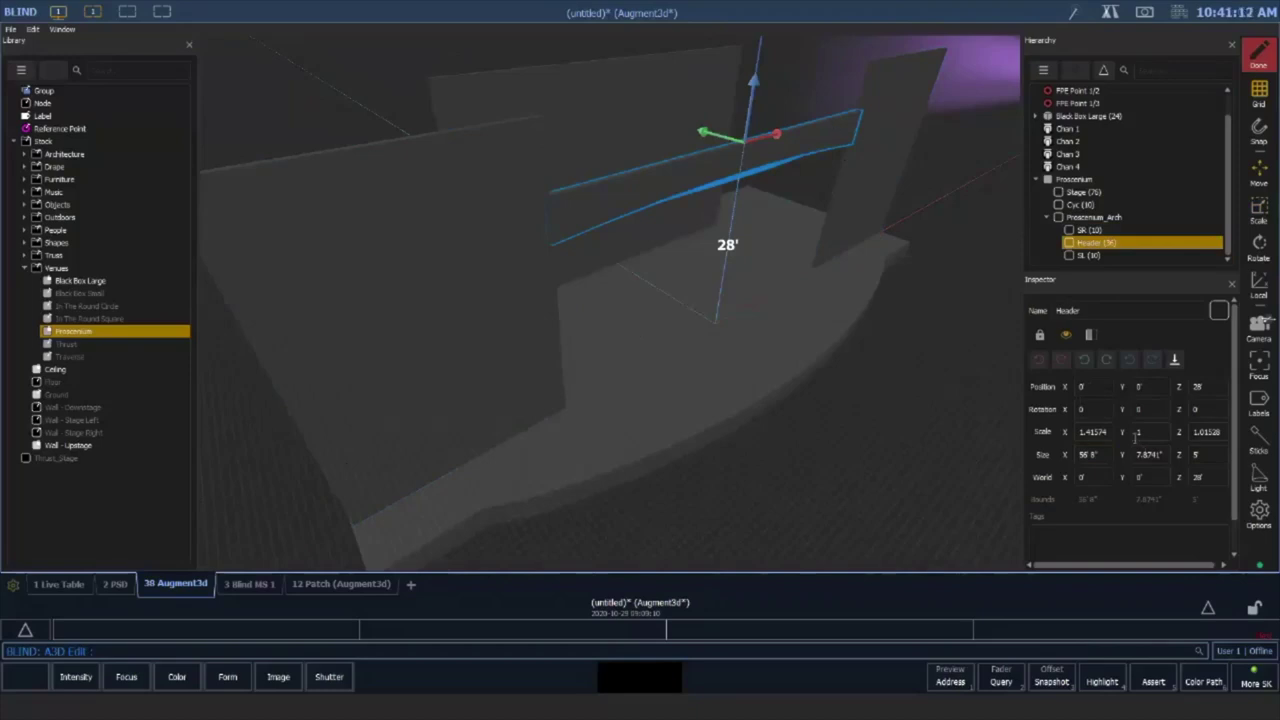
pyautogui.moveTo(753, 84); pyautogui.dragTo(773, 15)
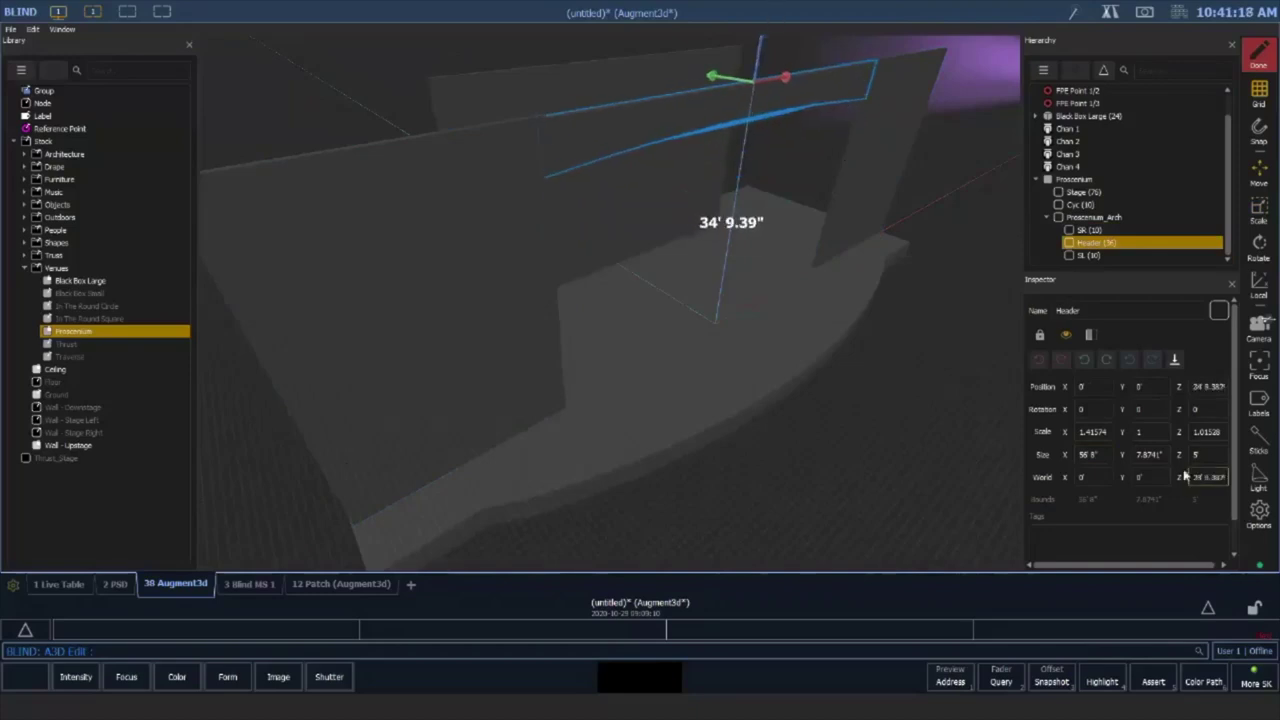
pyautogui.click(1150, 454)
pyautogui.moveTo(838, 352); pyautogui.dragTo(573, 302)
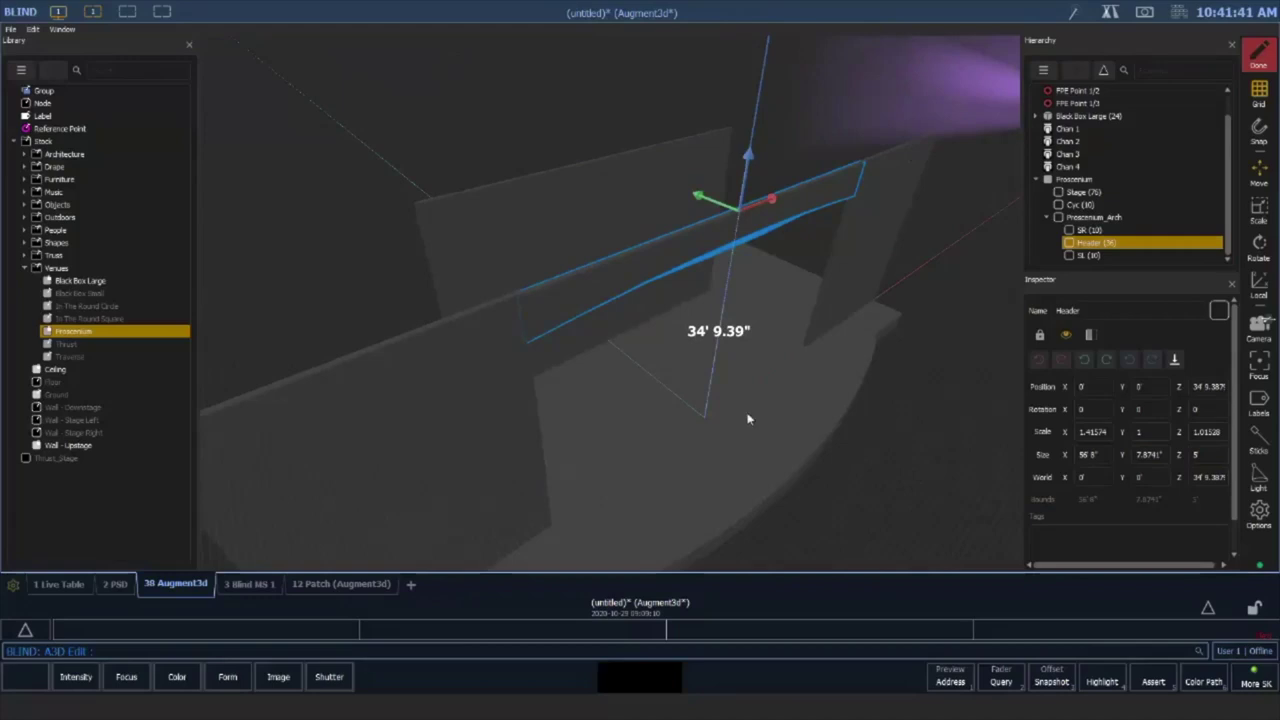
pyautogui.moveTo(748, 368); pyautogui.dragTo(745, 310, button='middle')
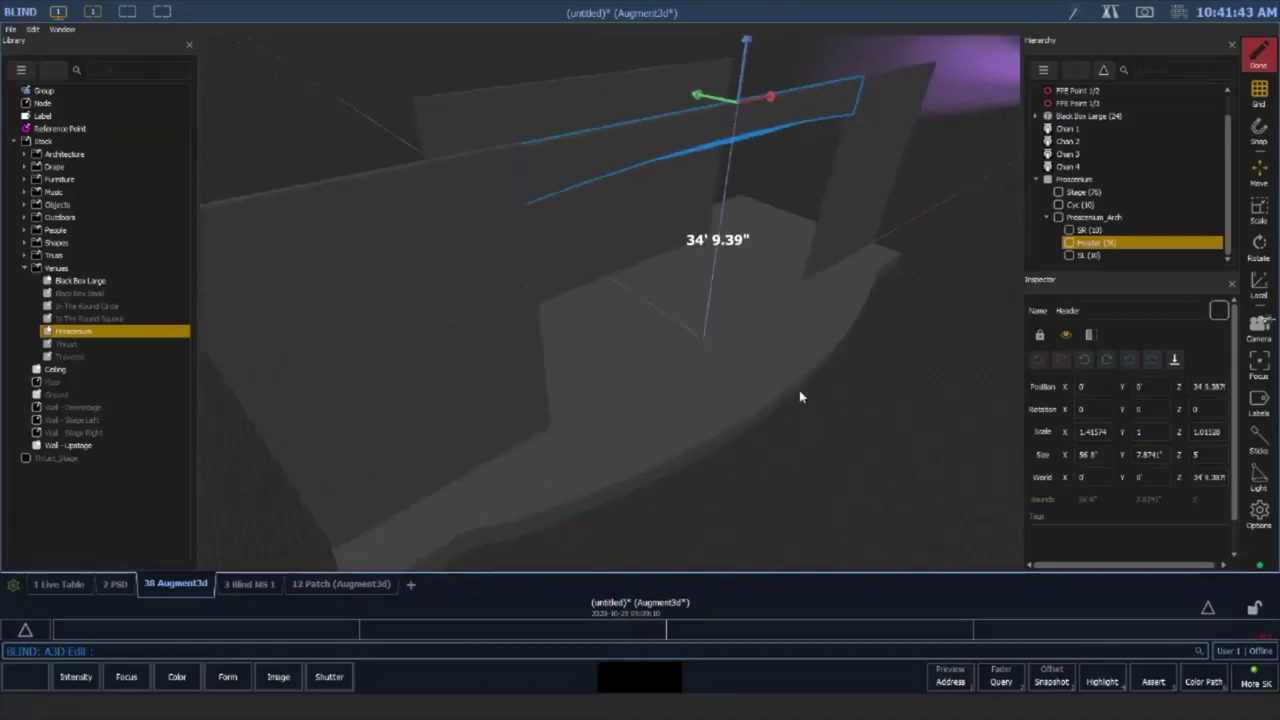
pyautogui.click(1208, 386)
pyautogui.moveTo(1242, 388); pyautogui.dragTo(1245, 392)
pyautogui.write('5')
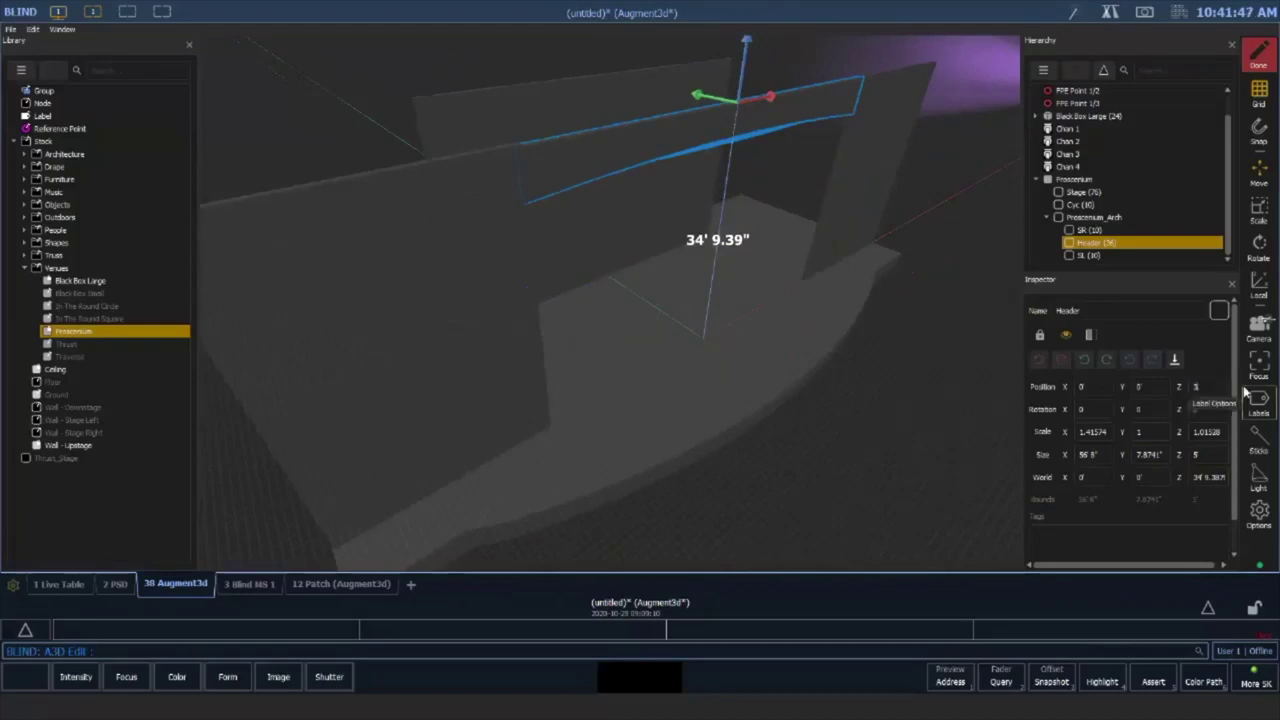
pyautogui.write("5'")
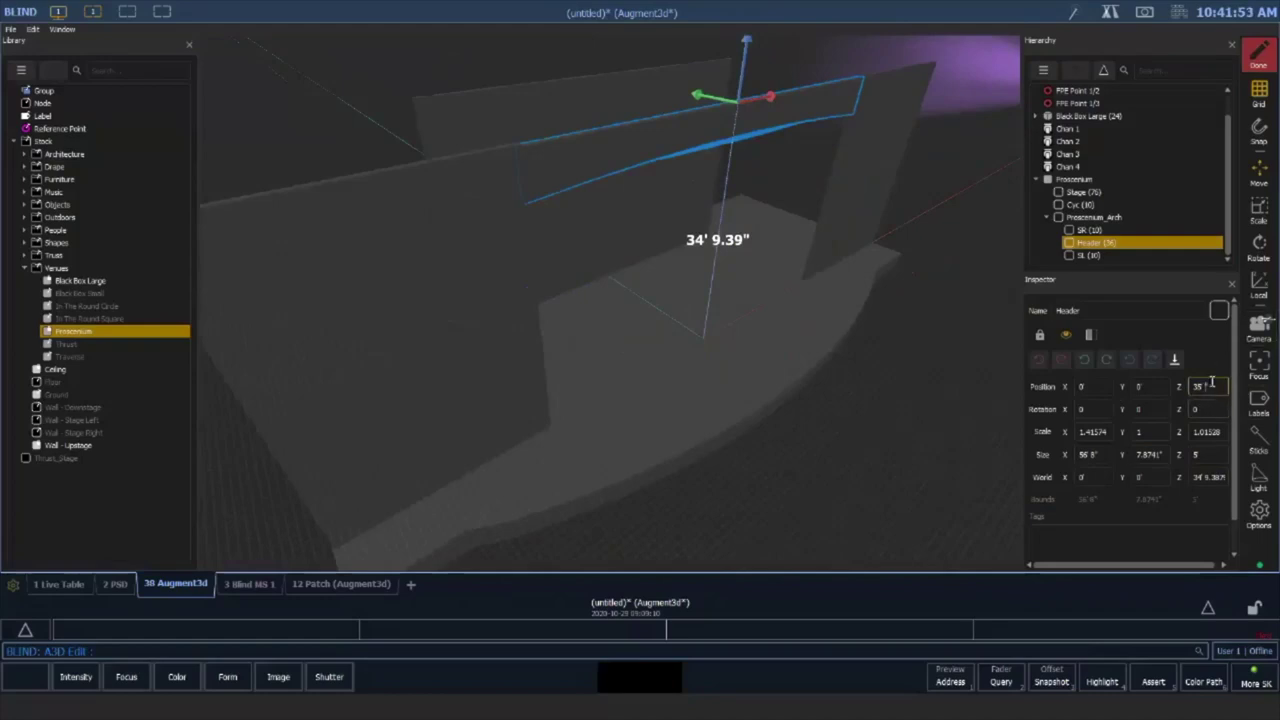
pyautogui.press('Tab')
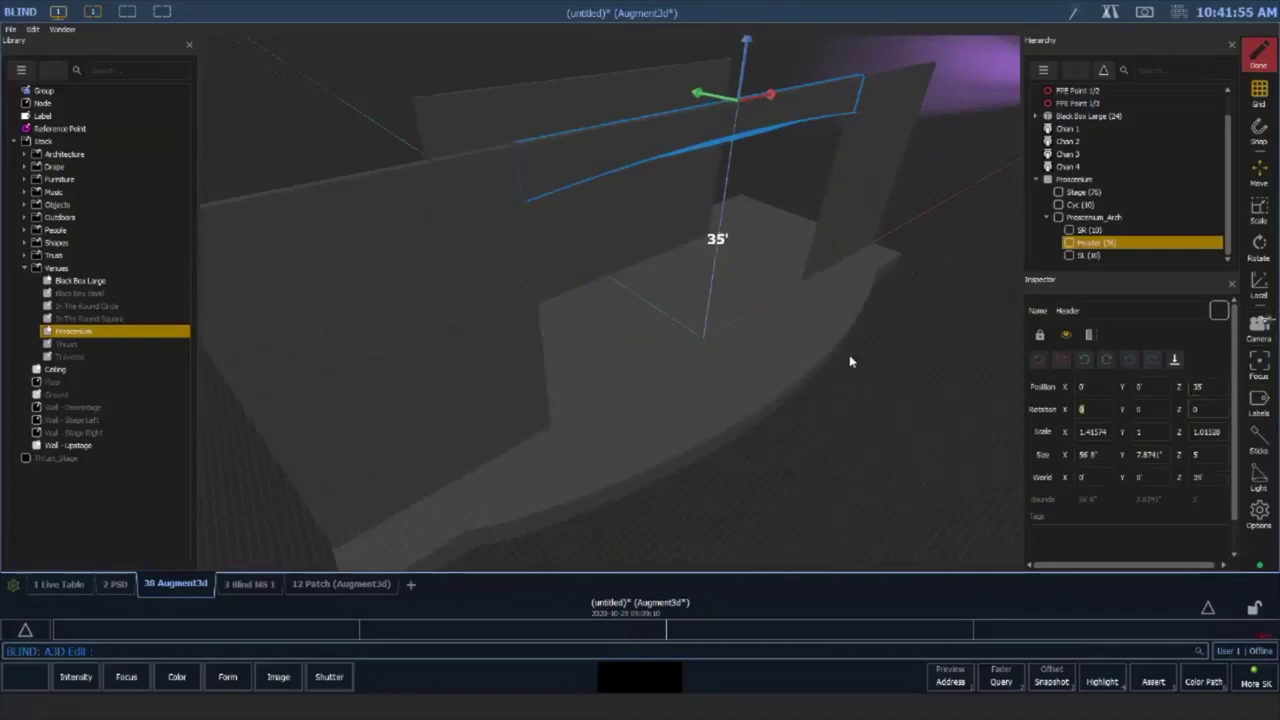
# Switch the camera to an orthographic front view and zoom it to the selected Header
pyautogui.click(481, 332)
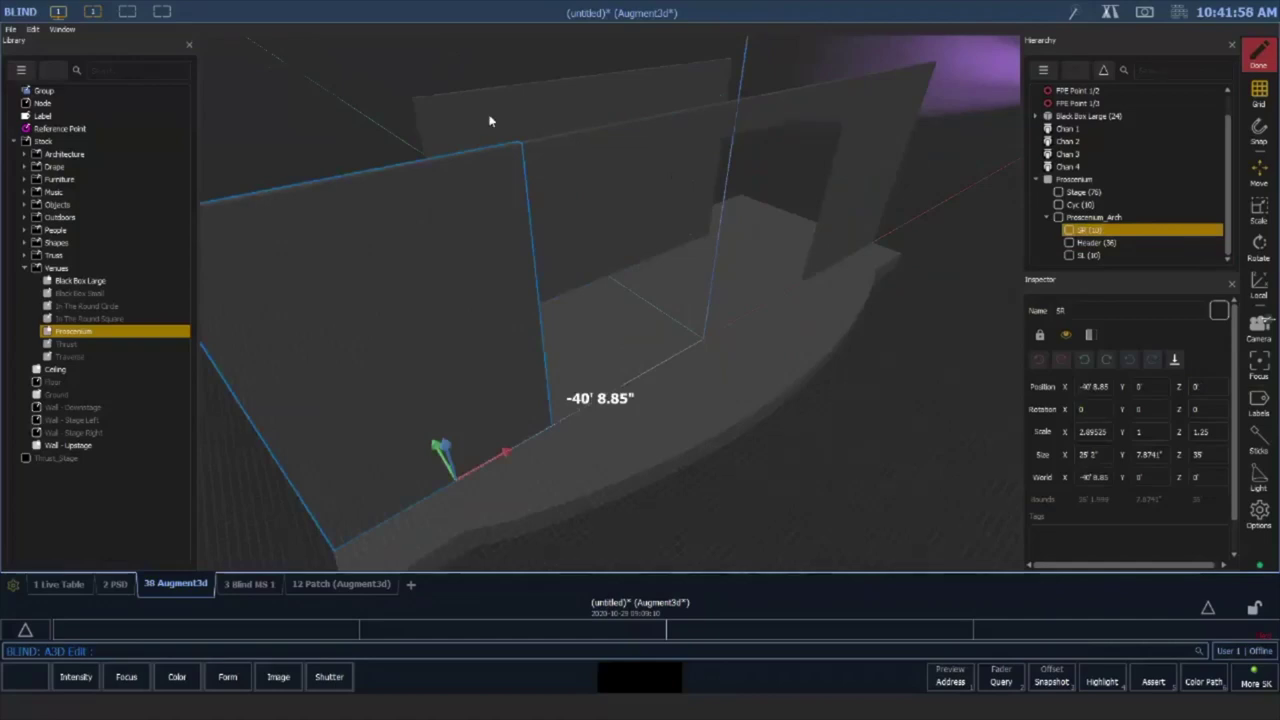
pyautogui.click(774, 99)
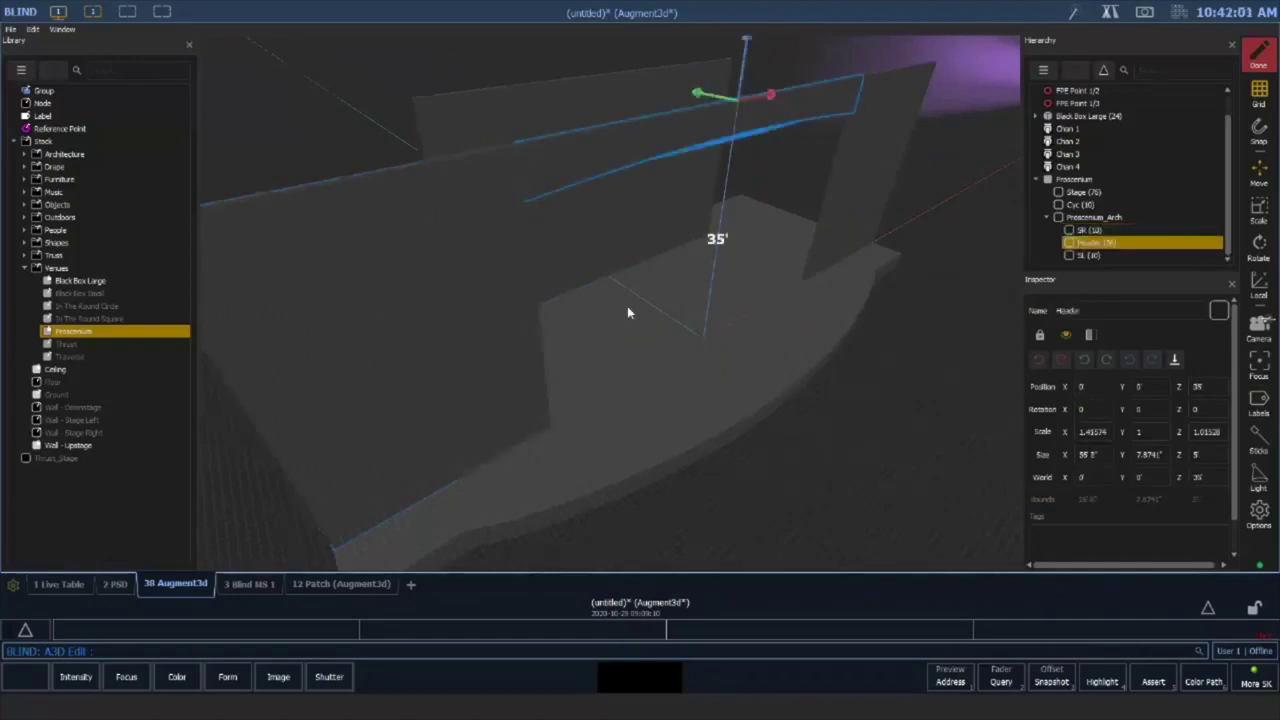
pyautogui.moveTo(689, 380)
pyautogui.mouseDown()
pyautogui.moveTo(569, 369)
pyautogui.moveTo(694, 364)
pyautogui.moveTo(600, 371)
pyautogui.moveTo(667, 360)
pyautogui.moveTo(649, 363)
pyautogui.moveTo(723, 203)
pyautogui.moveTo(697, 233)
pyautogui.moveTo(843, 234)
pyautogui.mouseUp()
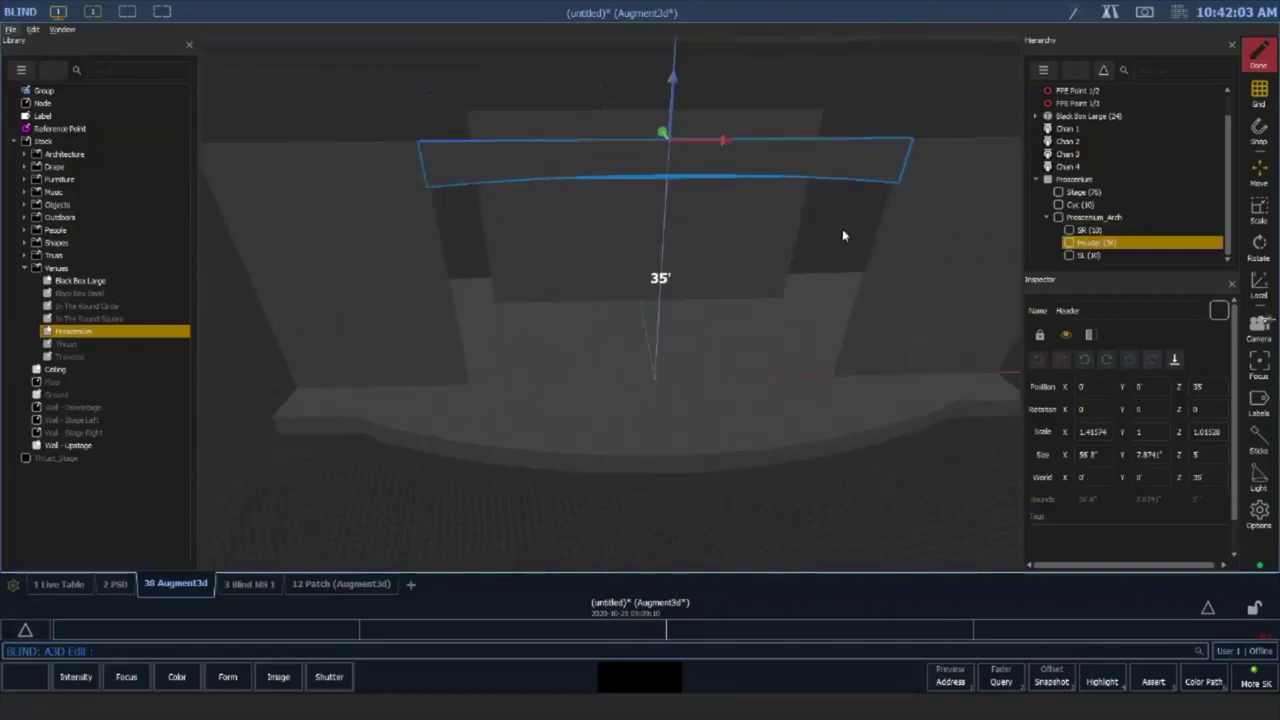
pyautogui.click(1264, 326)
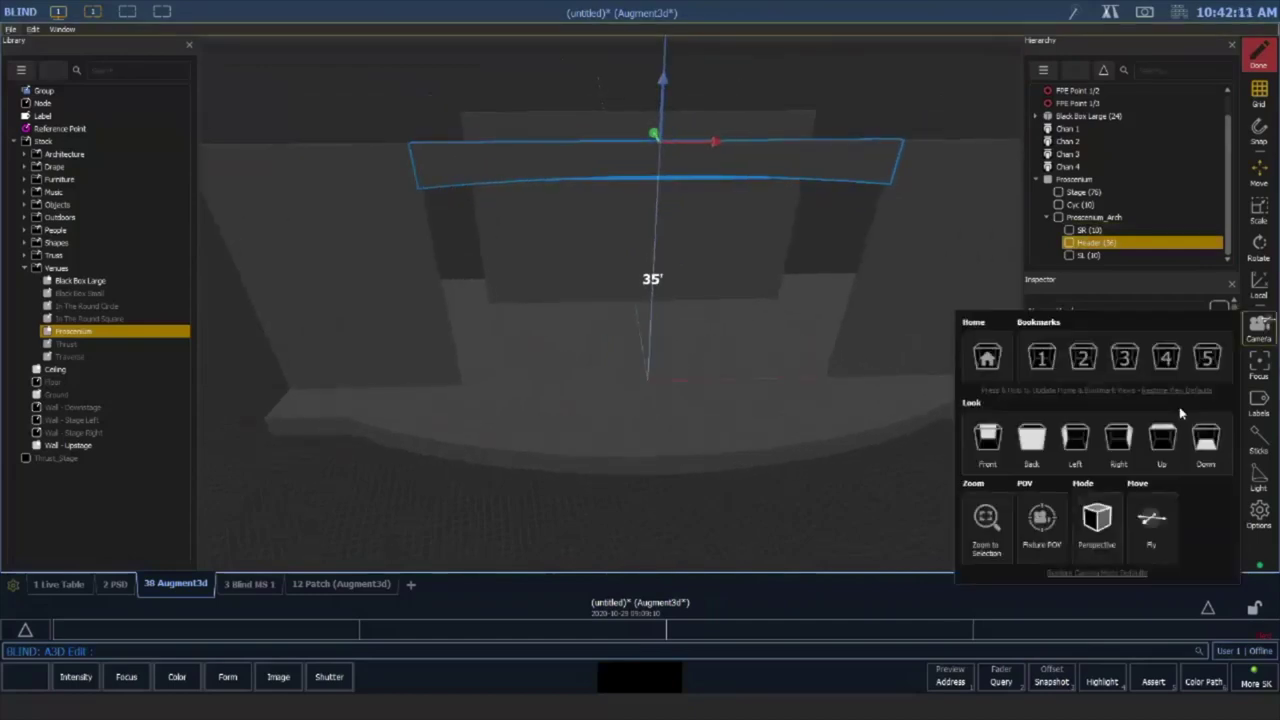
pyautogui.click(1099, 517)
pyautogui.click(1046, 455)
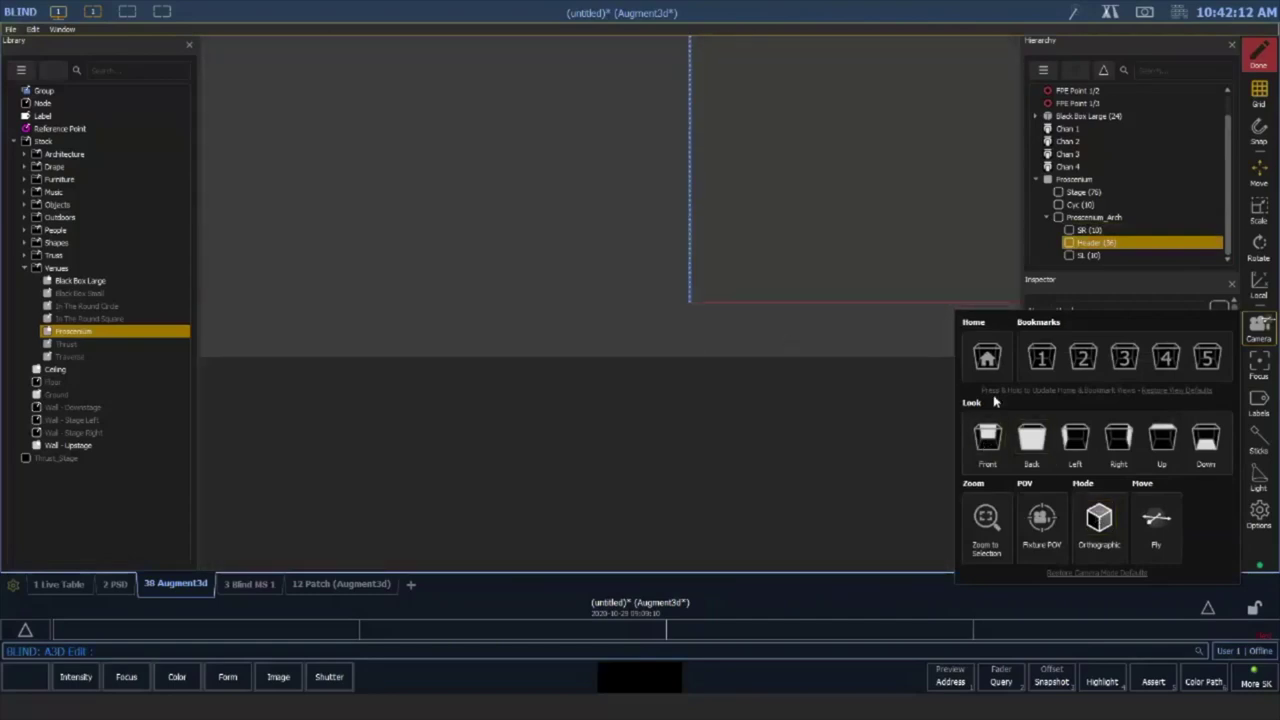
pyautogui.click(986, 517)
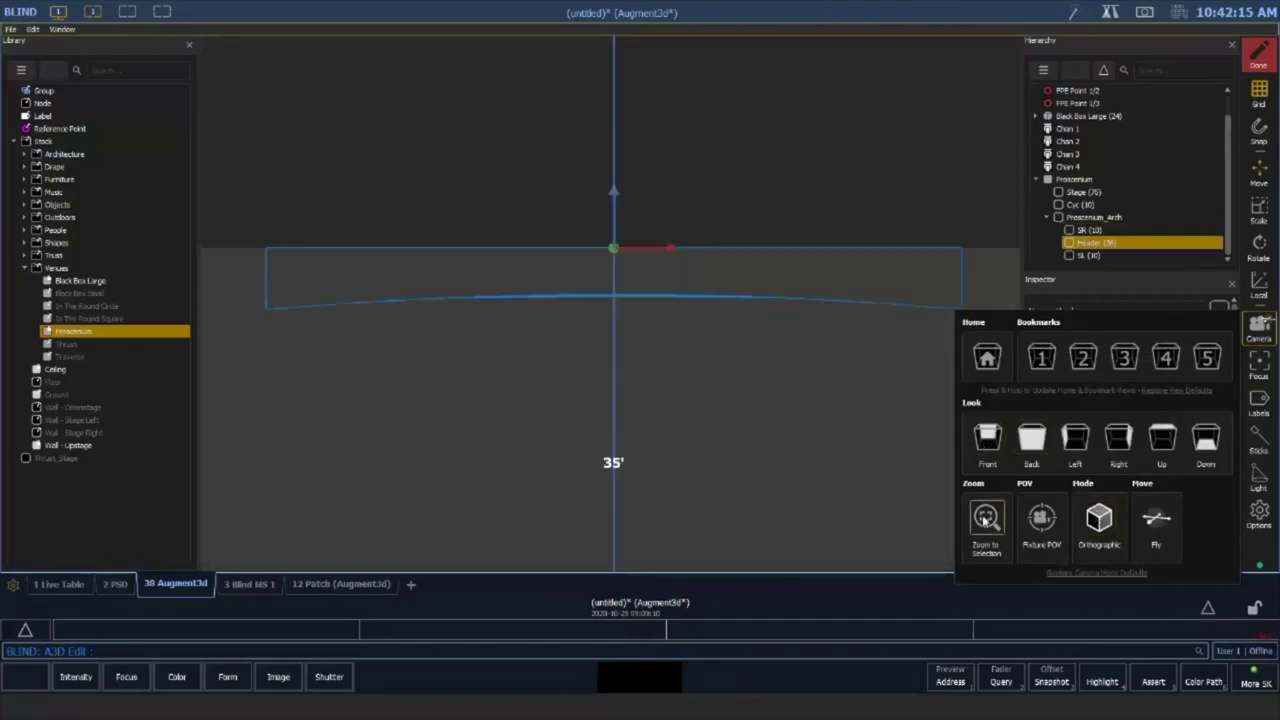
# Hide the Cyc so the joint between the arch's SR piece and Header can be inspected
pyautogui.click(464, 402)
pyautogui.click(527, 405)
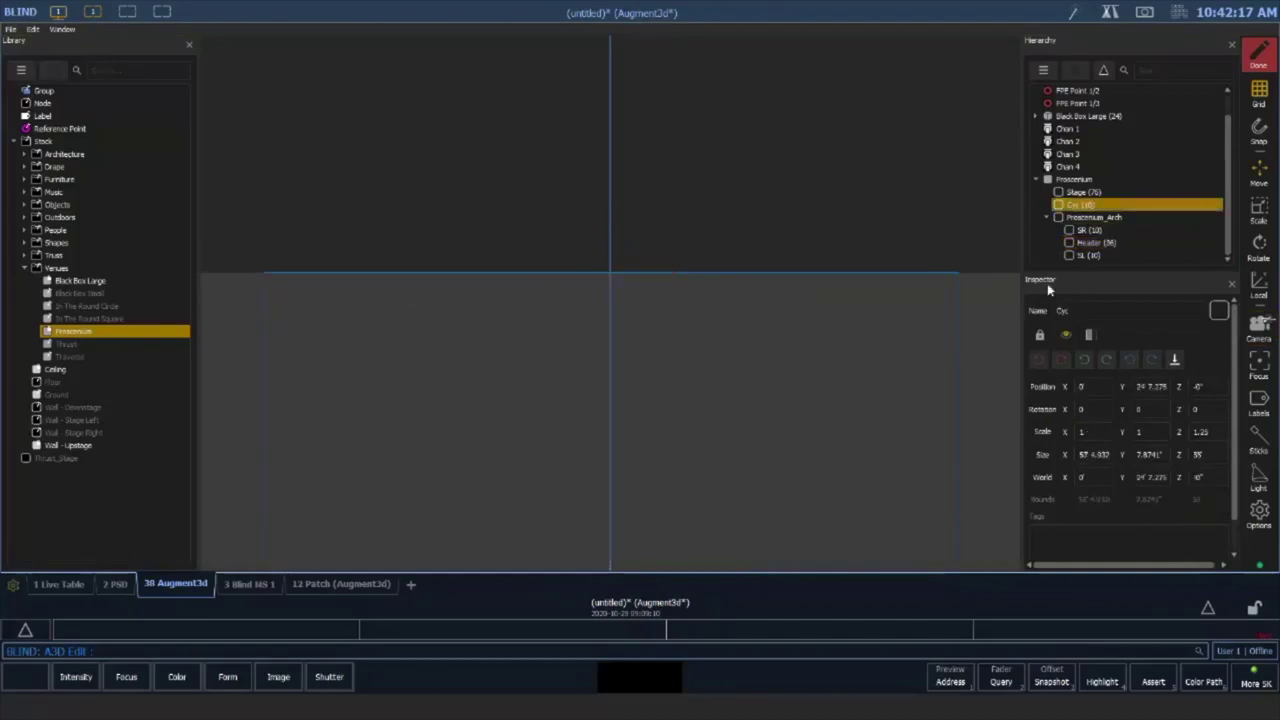
pyautogui.click(1065, 335)
pyautogui.moveTo(431, 431); pyautogui.dragTo(537, 331)
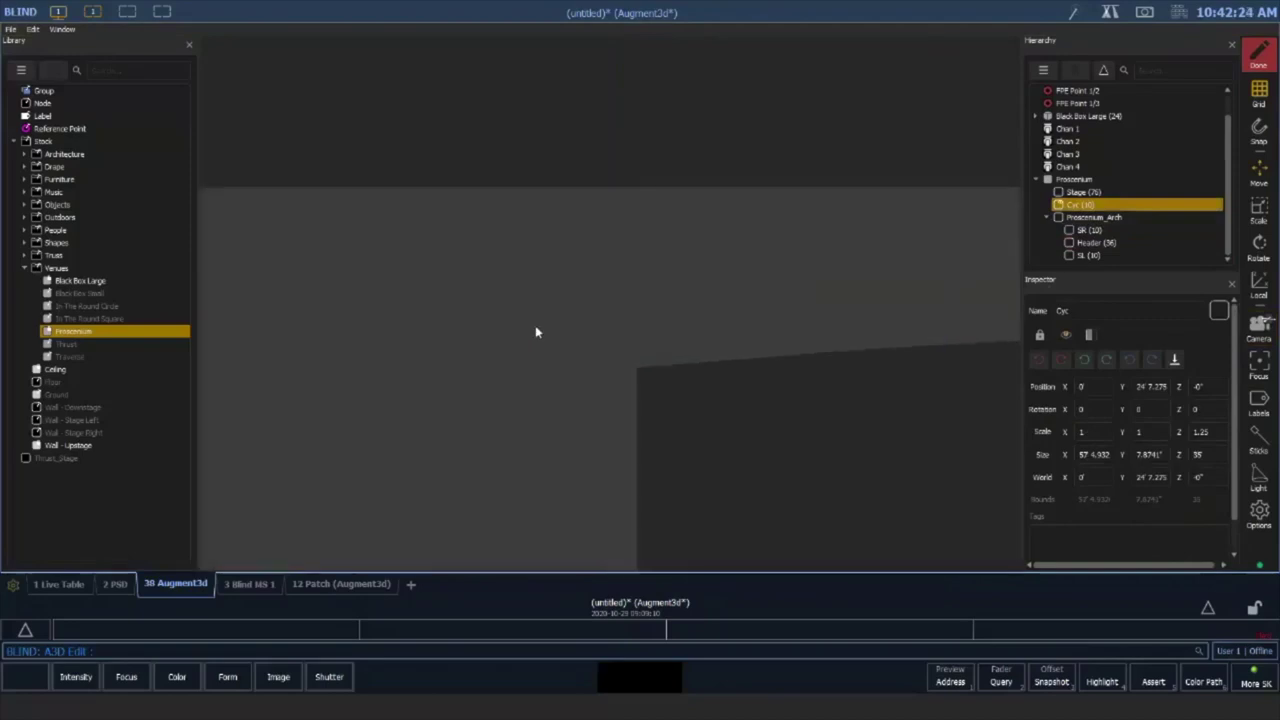
# Nudge the arch's SR piece along X to about -40' 10.55" to line it up with the Header's end
pyautogui.click(540, 327)
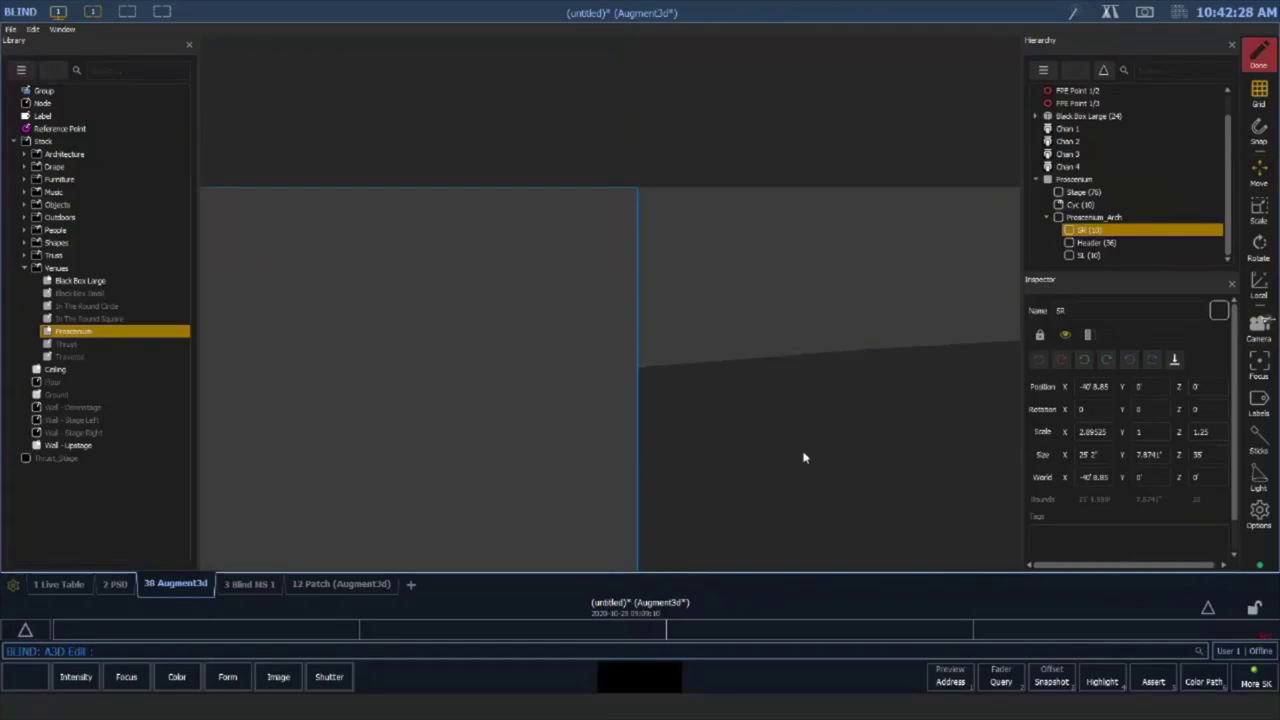
pyautogui.moveTo(723, 457); pyautogui.dragTo(755, 392)
pyautogui.moveTo(755, 392); pyautogui.dragTo(765, 371, button='middle')
pyautogui.scroll(-3, 761, 368)
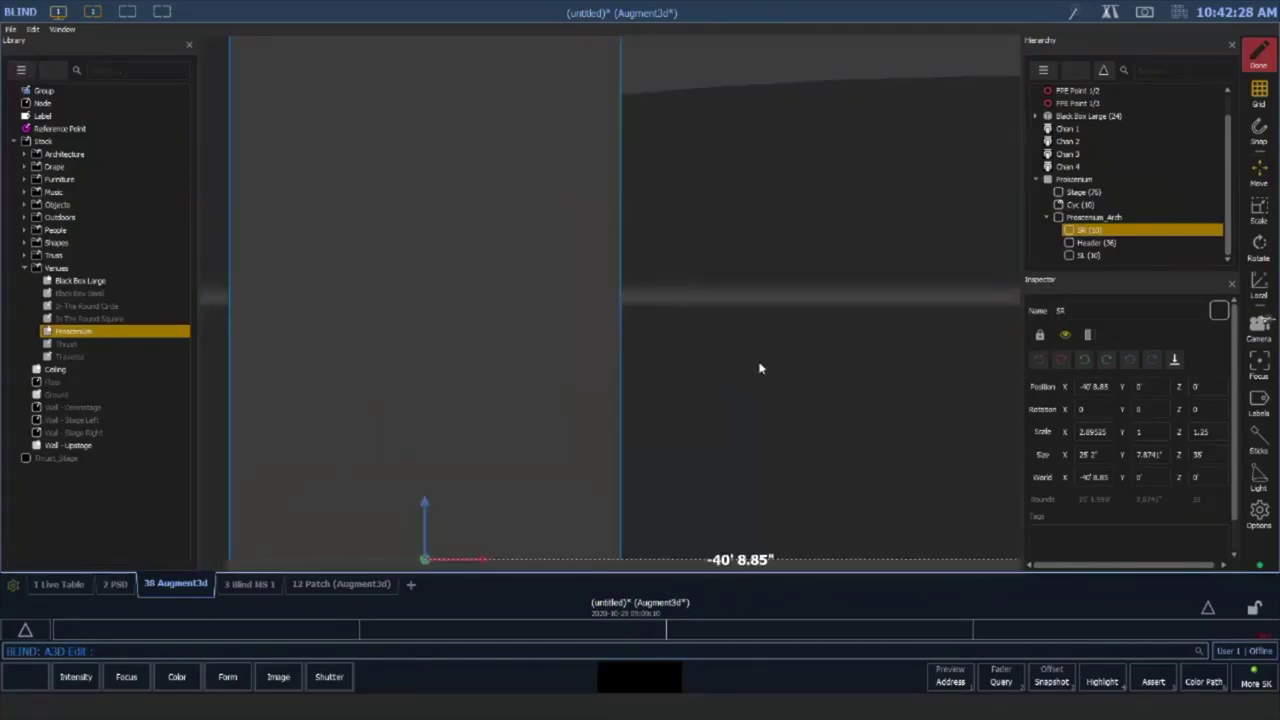
pyautogui.moveTo(505, 540); pyautogui.dragTo(507, 540)
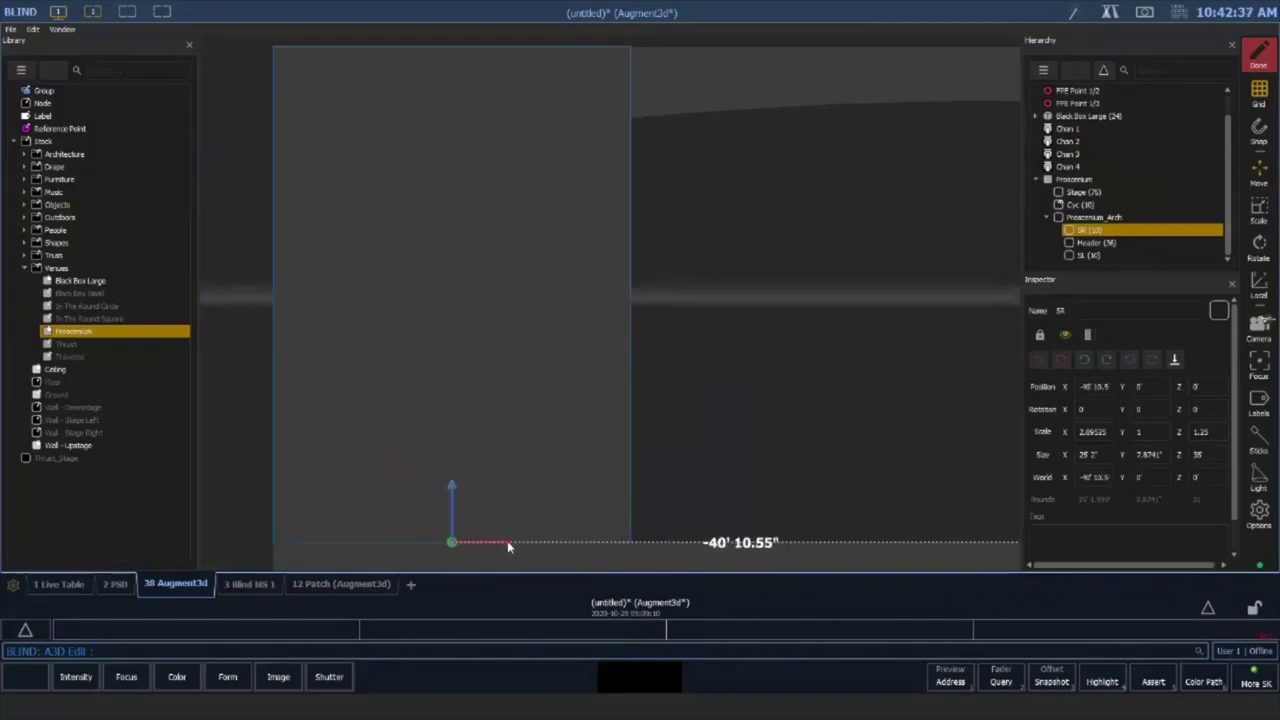
pyautogui.moveTo(508, 541); pyautogui.dragTo(507, 541)
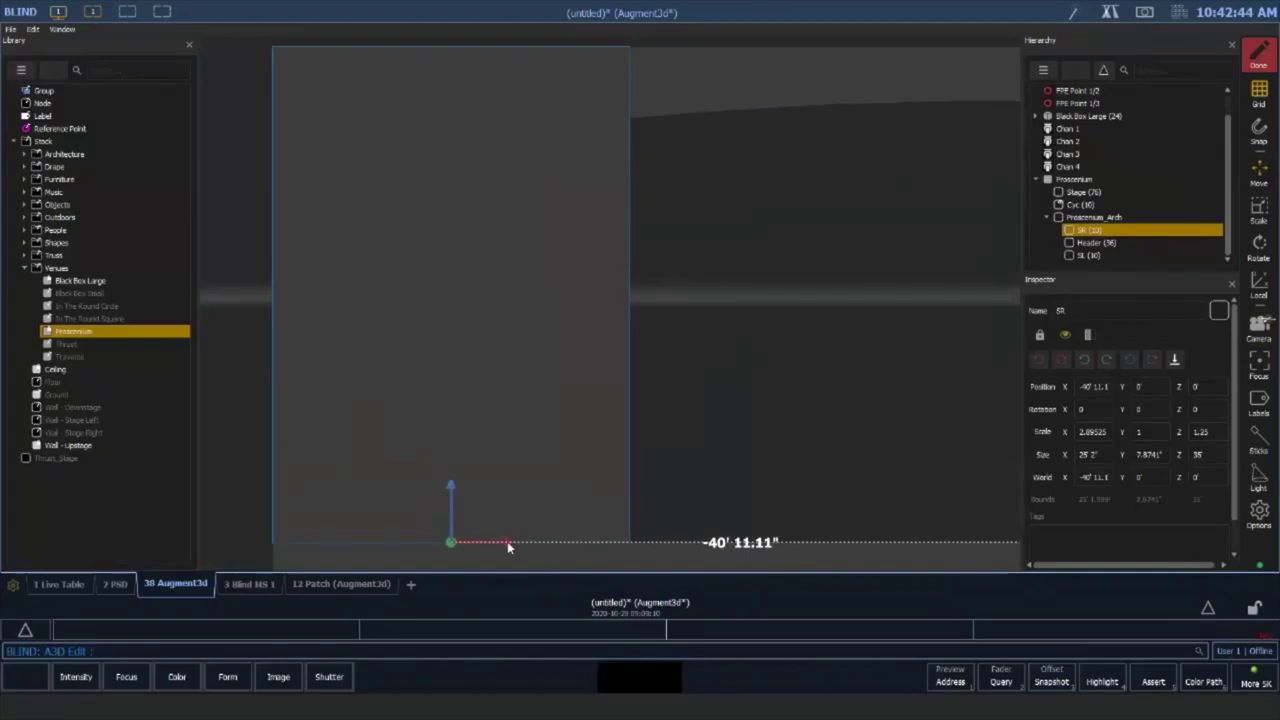
pyautogui.moveTo(507, 541); pyautogui.dragTo(508, 542)
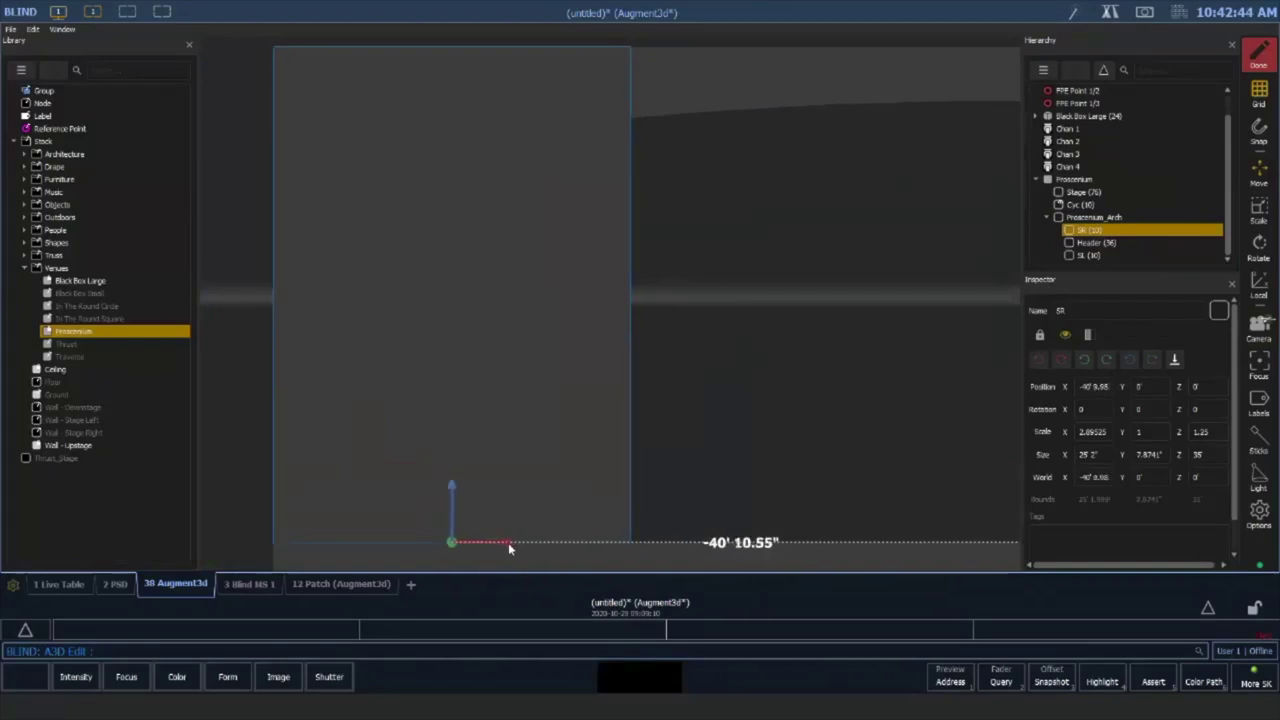
# Set the SR piece's world X position to -41' 1" and inspect its joint with the Header
pyautogui.click(1140, 477)
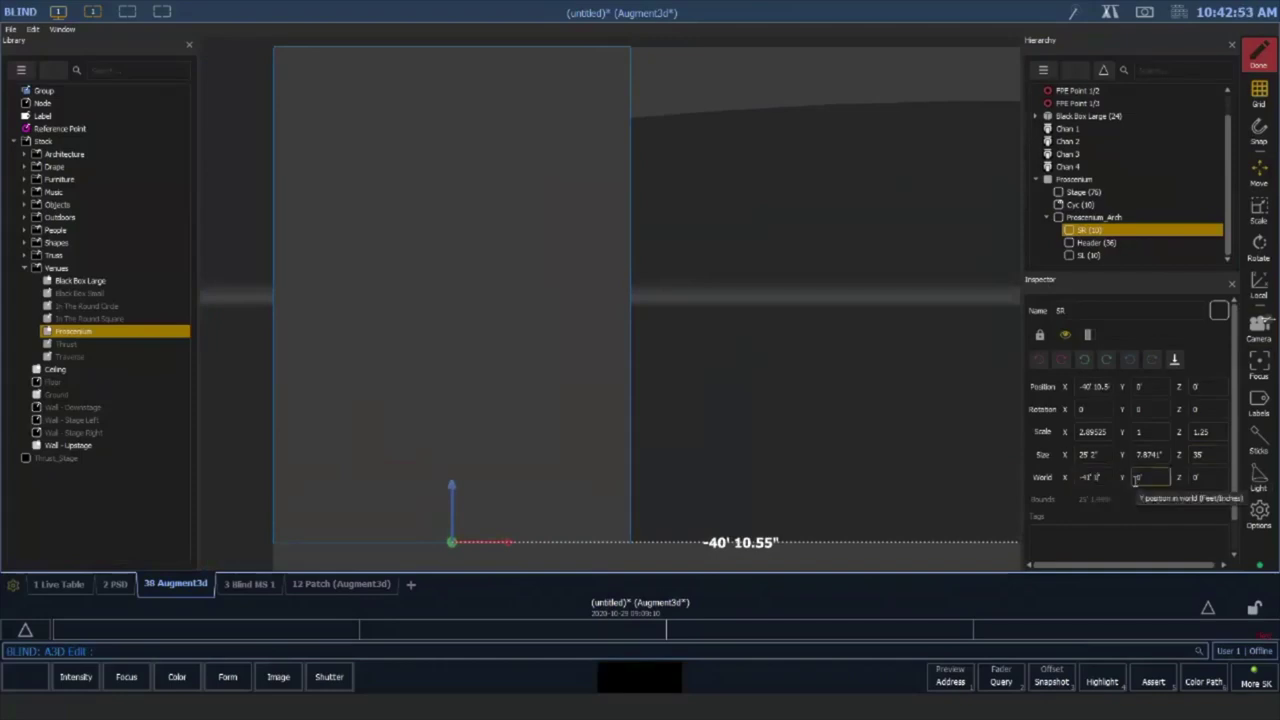
pyautogui.press('Tab')
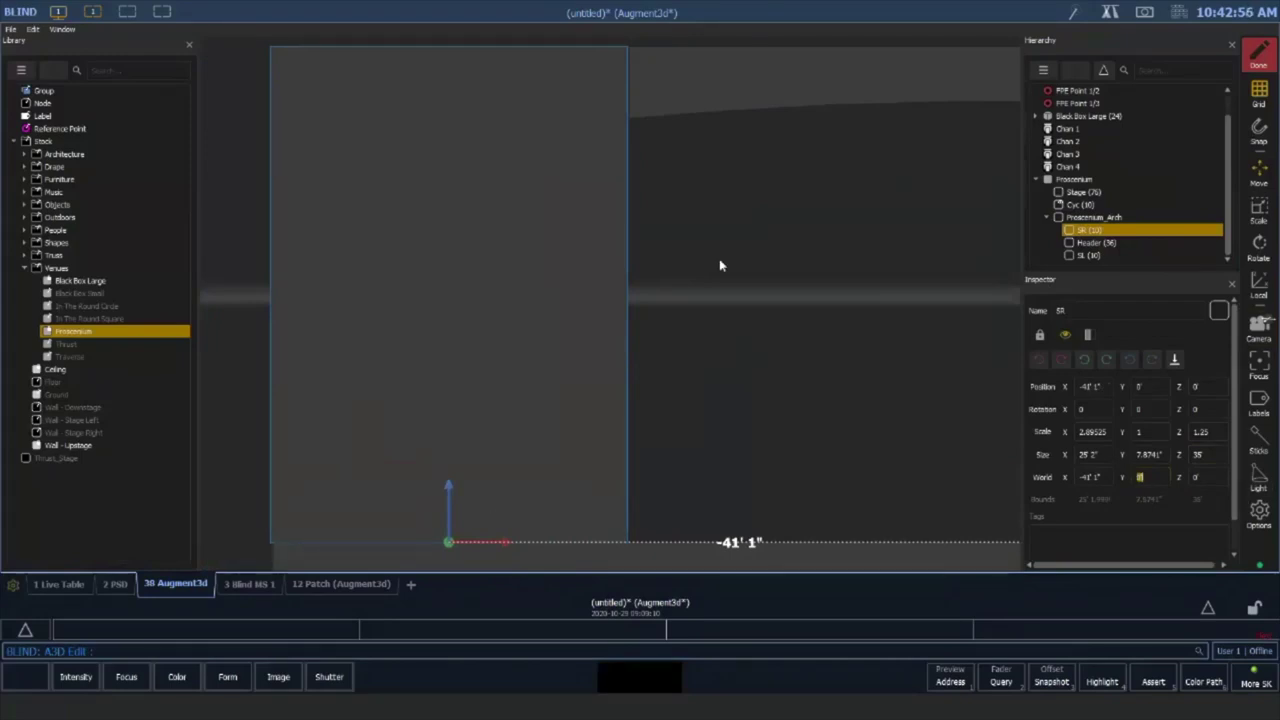
pyautogui.moveTo(688, 216); pyautogui.dragTo(688, 368, button='middle')
pyautogui.scroll(6, 631, 231)
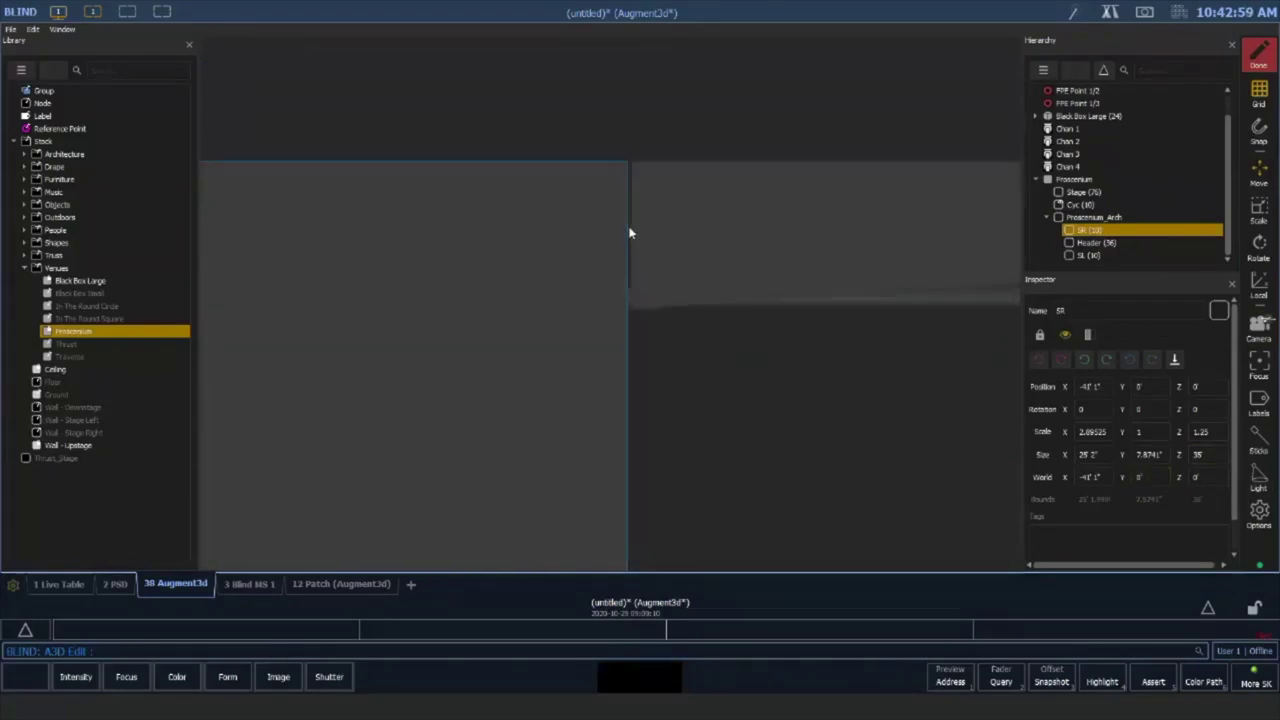
pyautogui.moveTo(656, 293); pyautogui.dragTo(749, 299, button='middle')
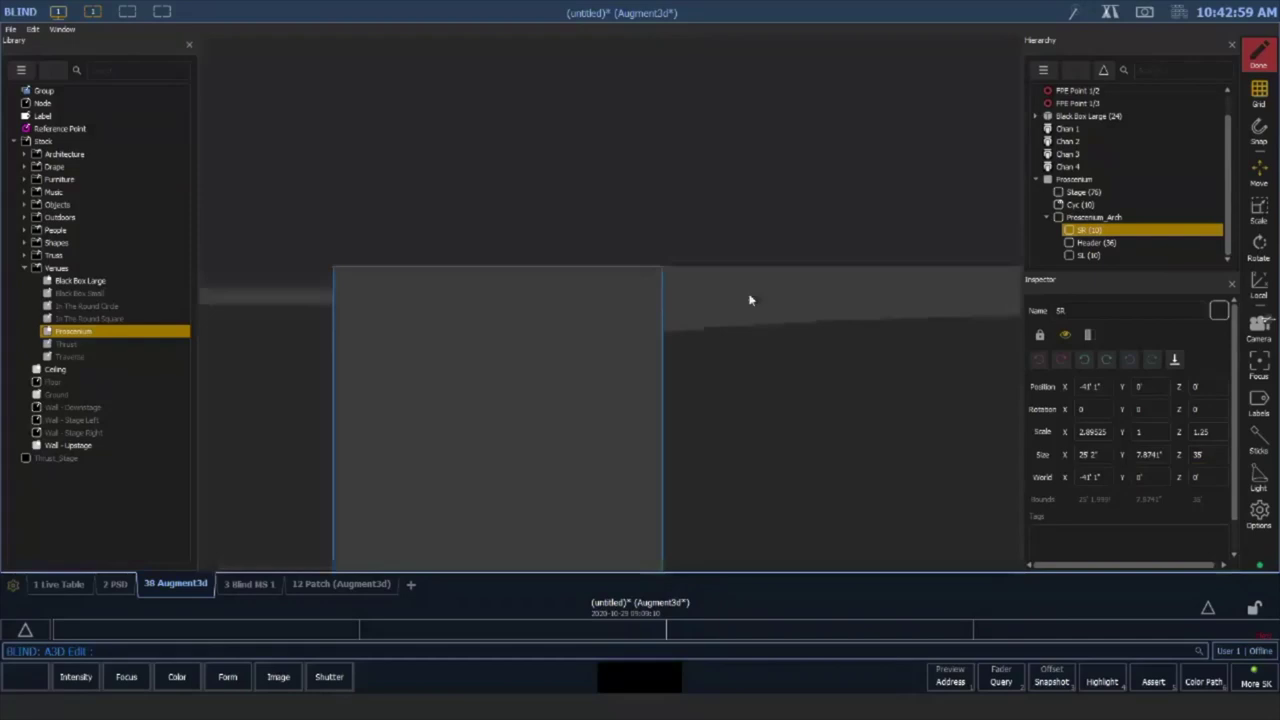
# Set the SR piece's world X position to -41' and inspect its upper joint with the Header
pyautogui.moveTo(790, 535); pyautogui.dragTo(723, 302, button='middle')
pyautogui.moveTo(1107, 482); pyautogui.dragTo(1020, 468)
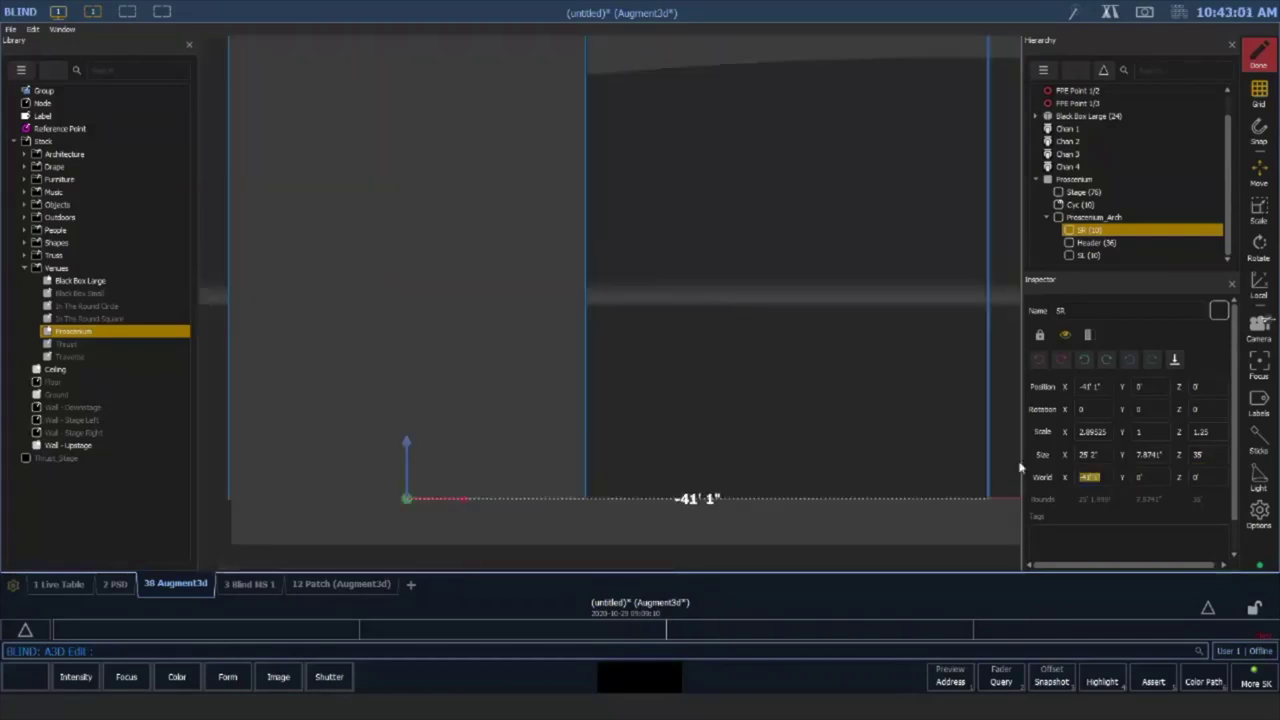
pyautogui.write('-41')
pyautogui.press('Tab')
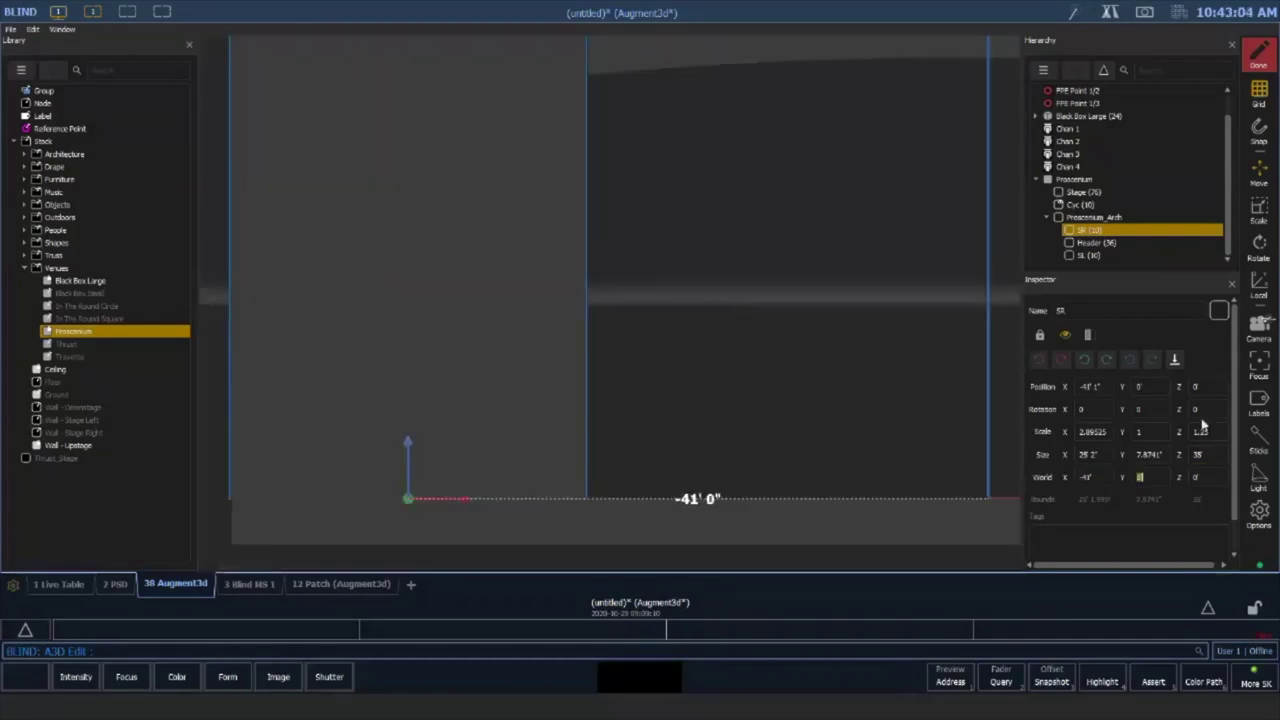
pyautogui.moveTo(637, 160); pyautogui.dragTo(654, 377, button='middle')
pyautogui.click(606, 217)
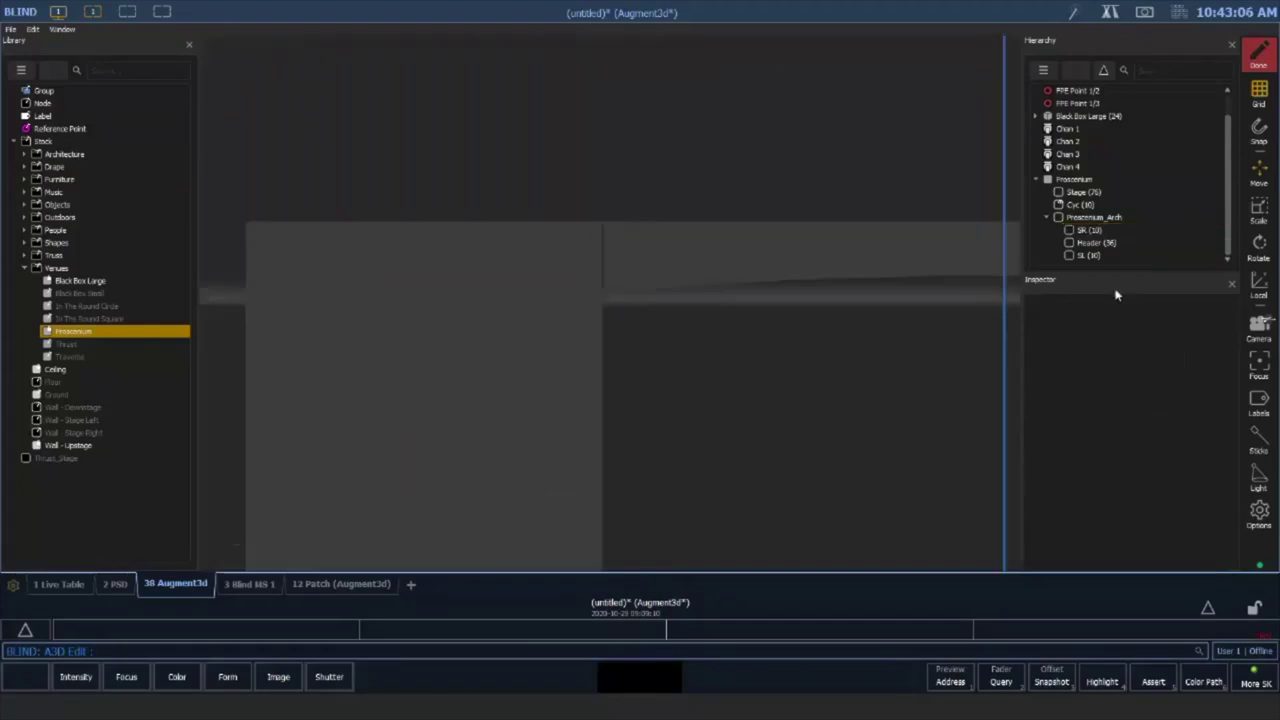
# Set the SR piece's world X position to -40' 11" and inspect its joint with the Header
pyautogui.click(383, 306)
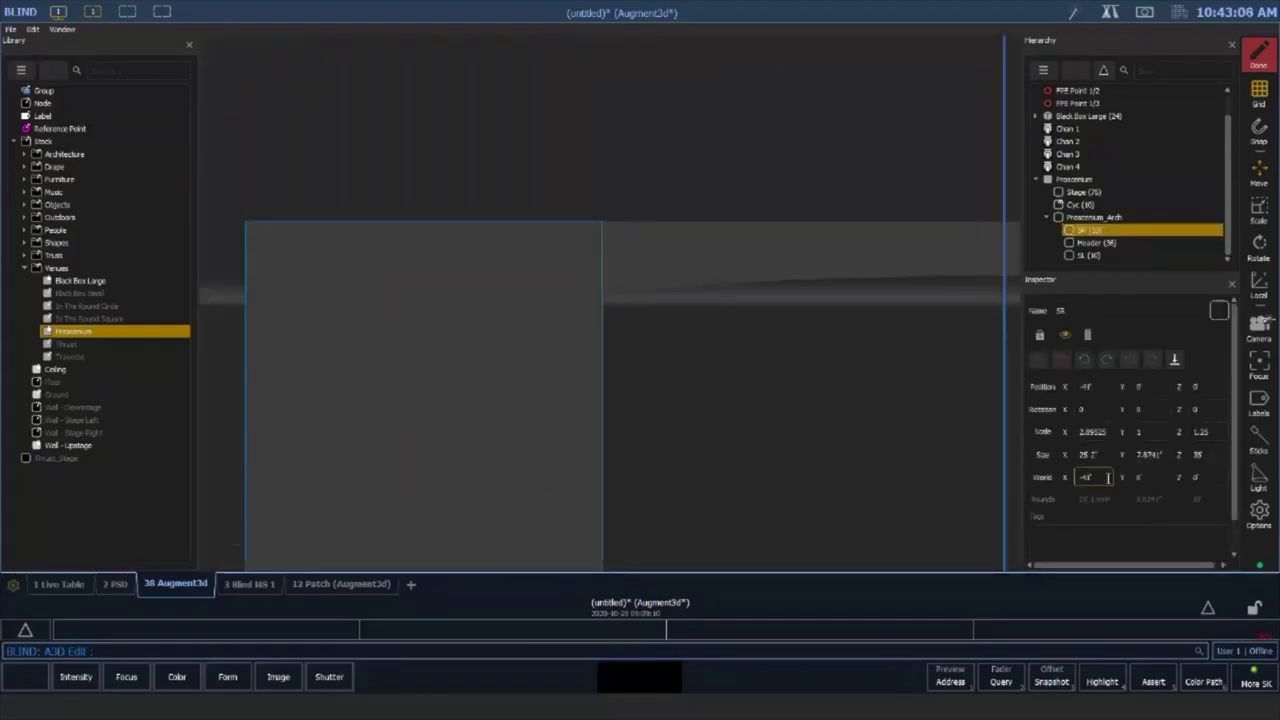
pyautogui.click(1100, 477)
pyautogui.write('-40')
pyautogui.press('Tab')
pyautogui.click(688, 388)
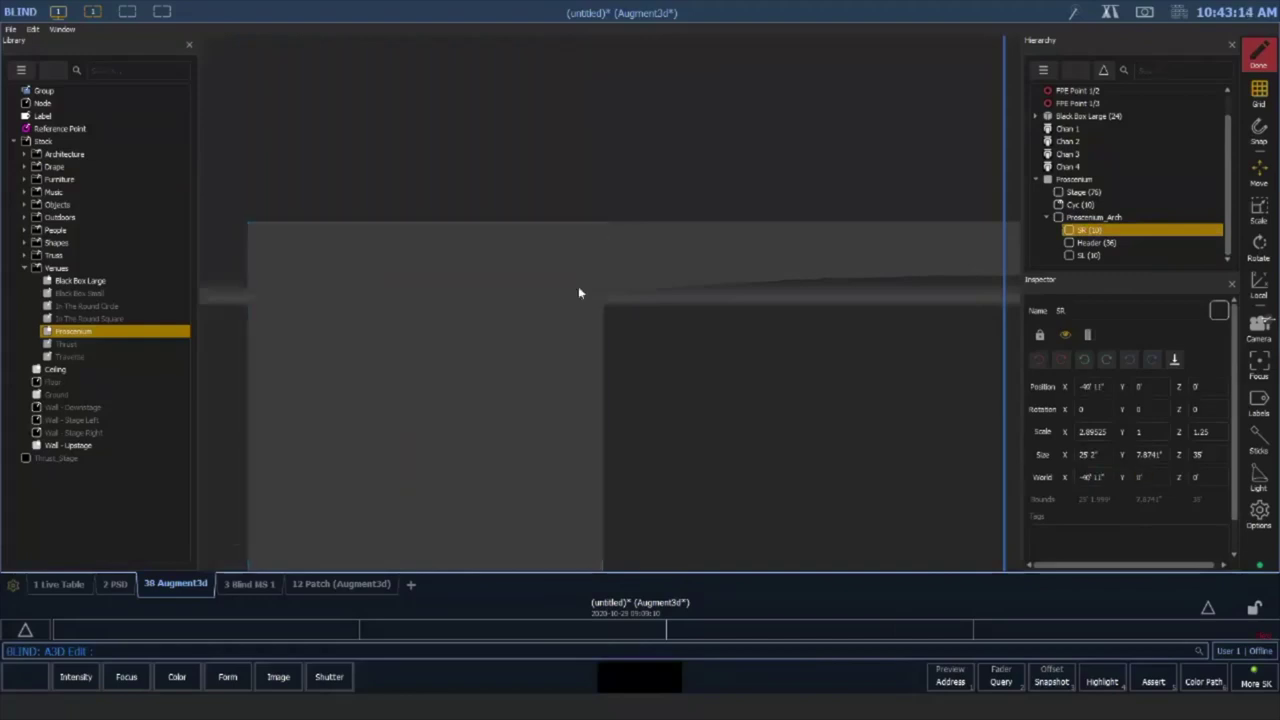
pyautogui.scroll(3, 590, 268)
pyautogui.scroll(-4, 591, 296)
pyautogui.scroll(-1, 768, 408)
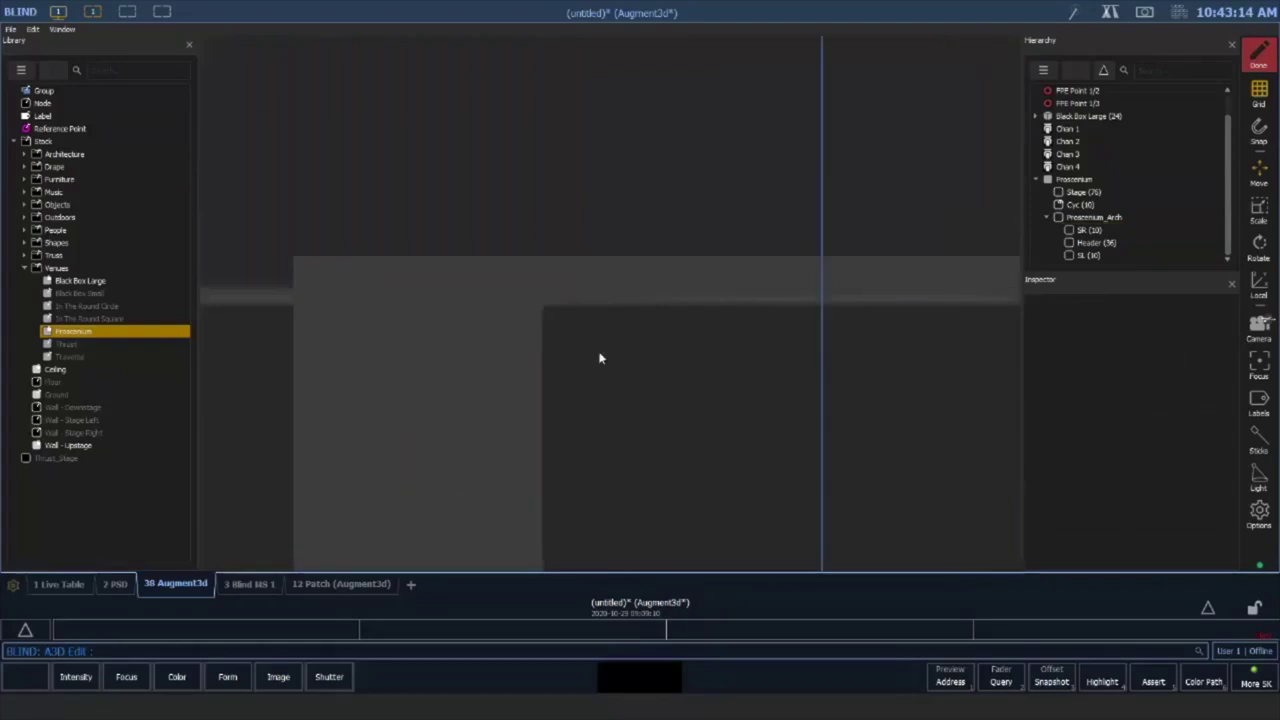
# Set the world X position of the arch's SL piece to 40' 11"
pyautogui.moveTo(600, 357); pyautogui.dragTo(240, 280, button='middle')
pyautogui.click(729, 297)
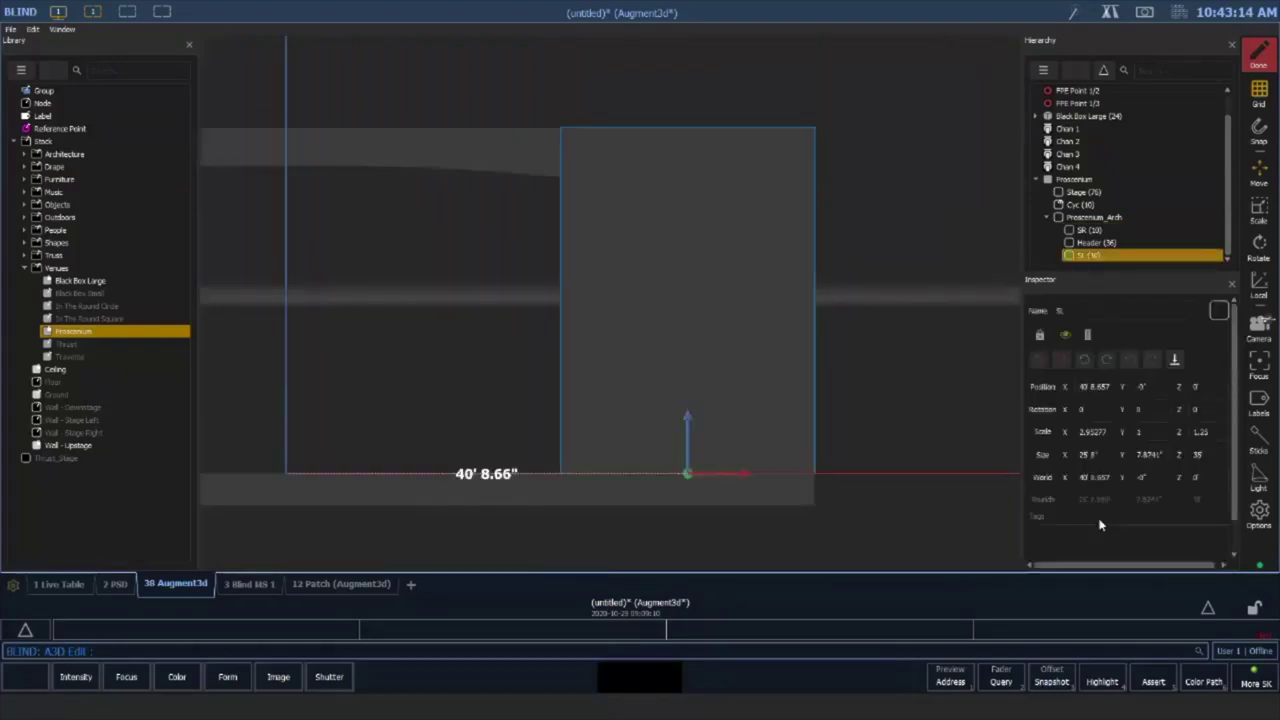
pyautogui.click(1093, 477)
pyautogui.write("40' 11")
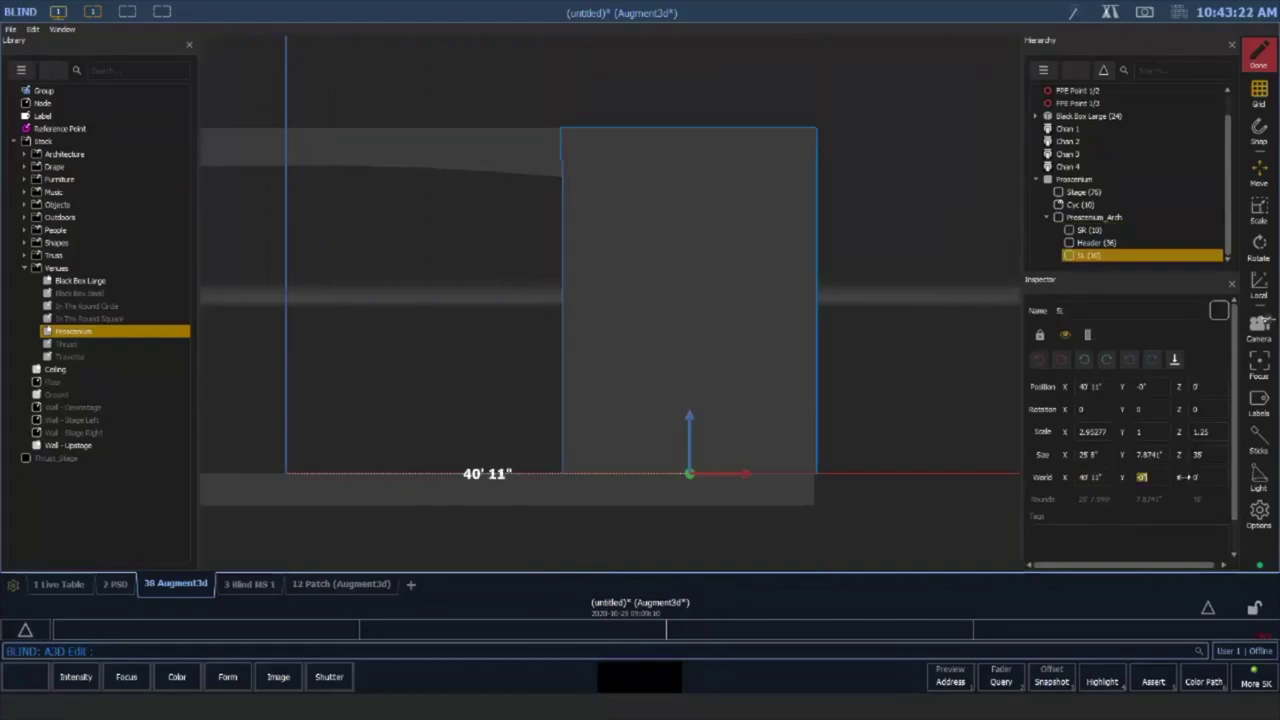
pyautogui.click(470, 298)
# Make the hidden Cyc visible again
pyautogui.moveTo(470, 298); pyautogui.dragTo(604, 296, button='middle')
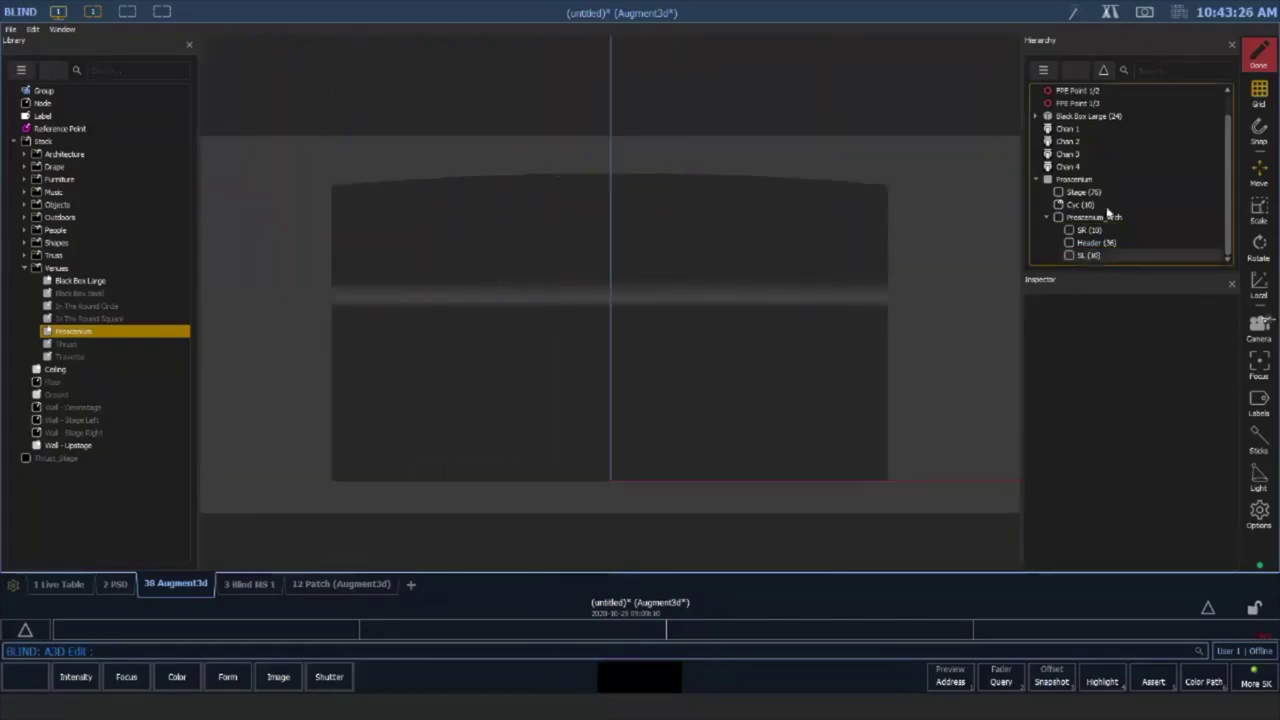
pyautogui.click(1080, 204)
pyautogui.click(1065, 336)
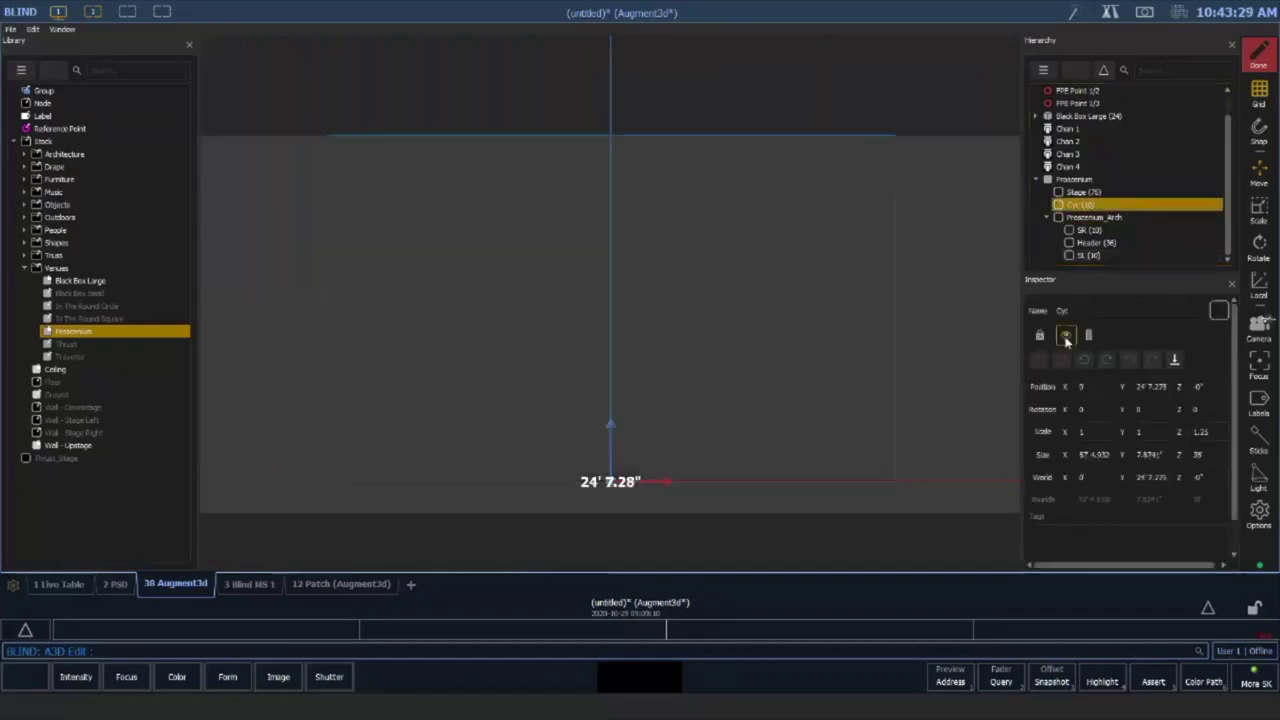
pyautogui.click(984, 119)
# Switch the camera to perspective mode, zoom to the Cyc and frame the whole Proscenium venue
pyautogui.click(1262, 324)
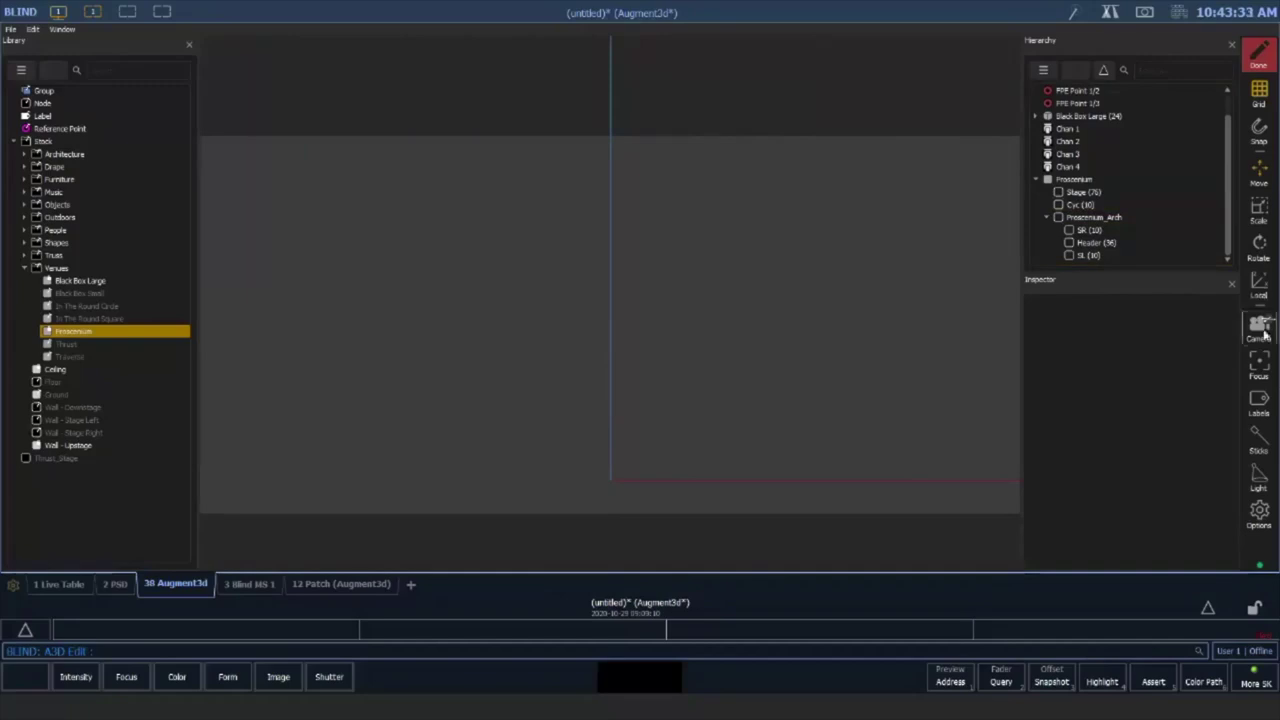
pyautogui.click(1097, 517)
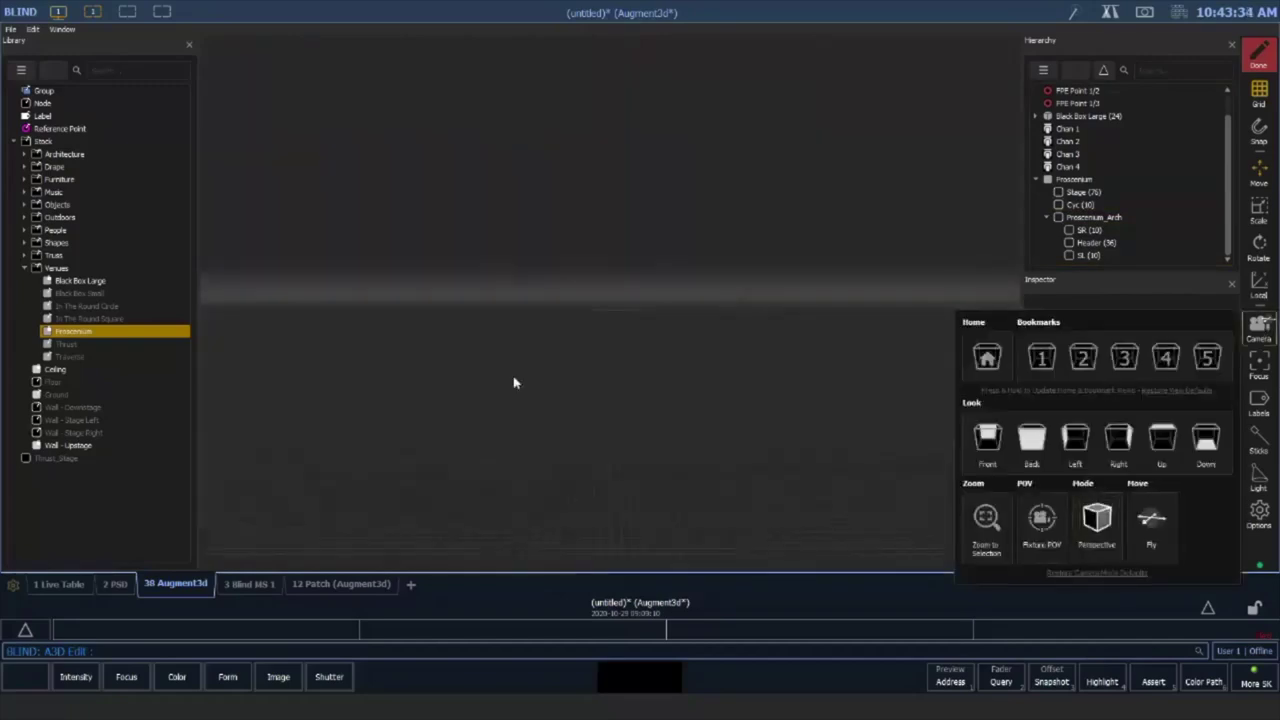
pyautogui.click(984, 517)
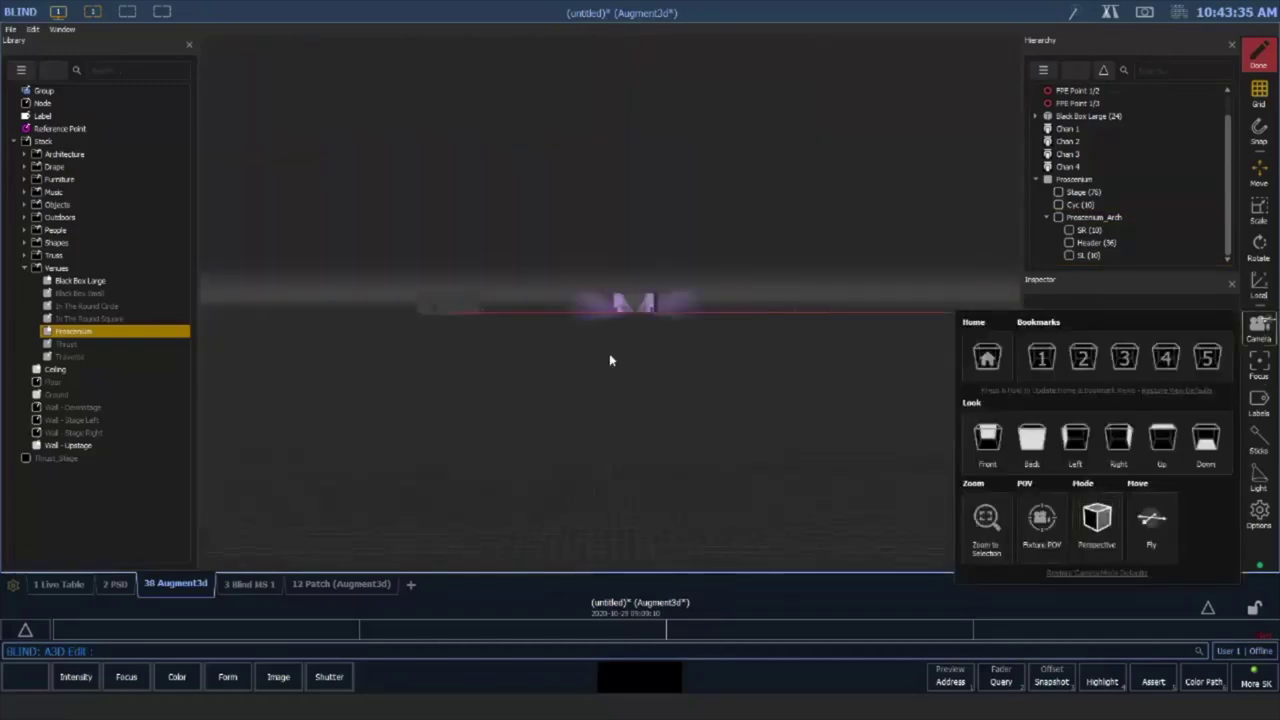
pyautogui.click(566, 410)
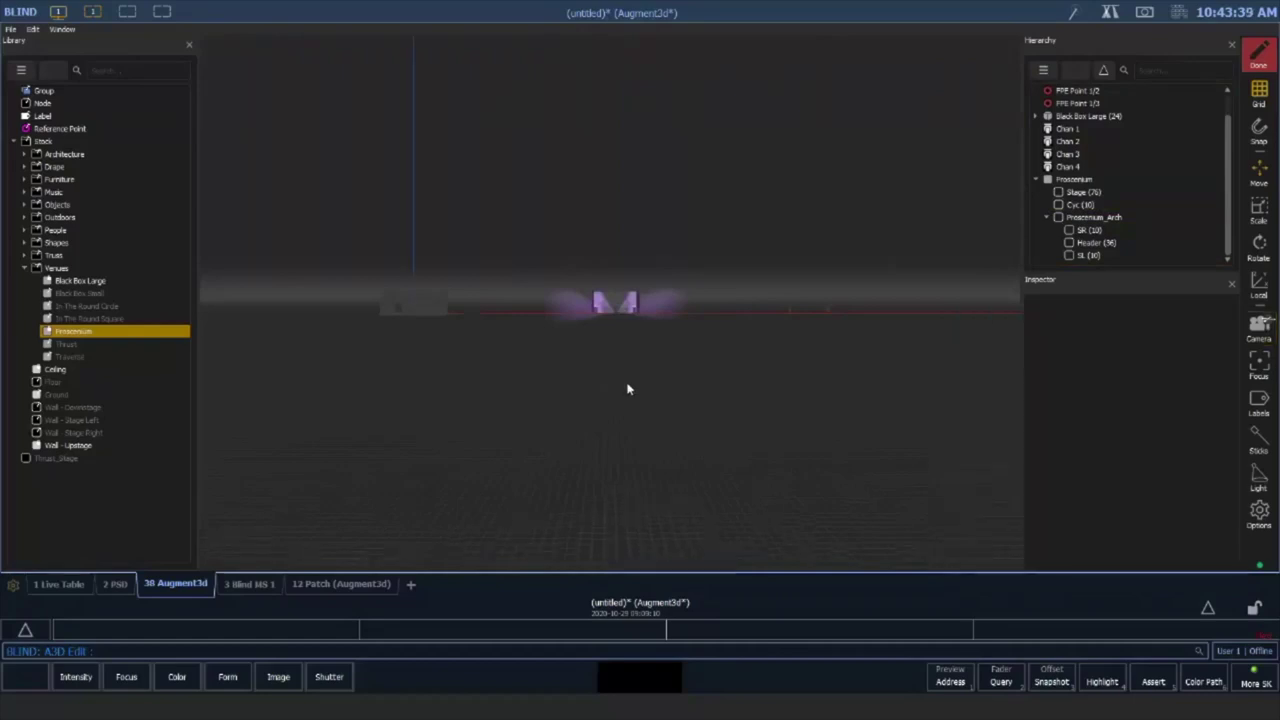
pyautogui.click(1075, 205)
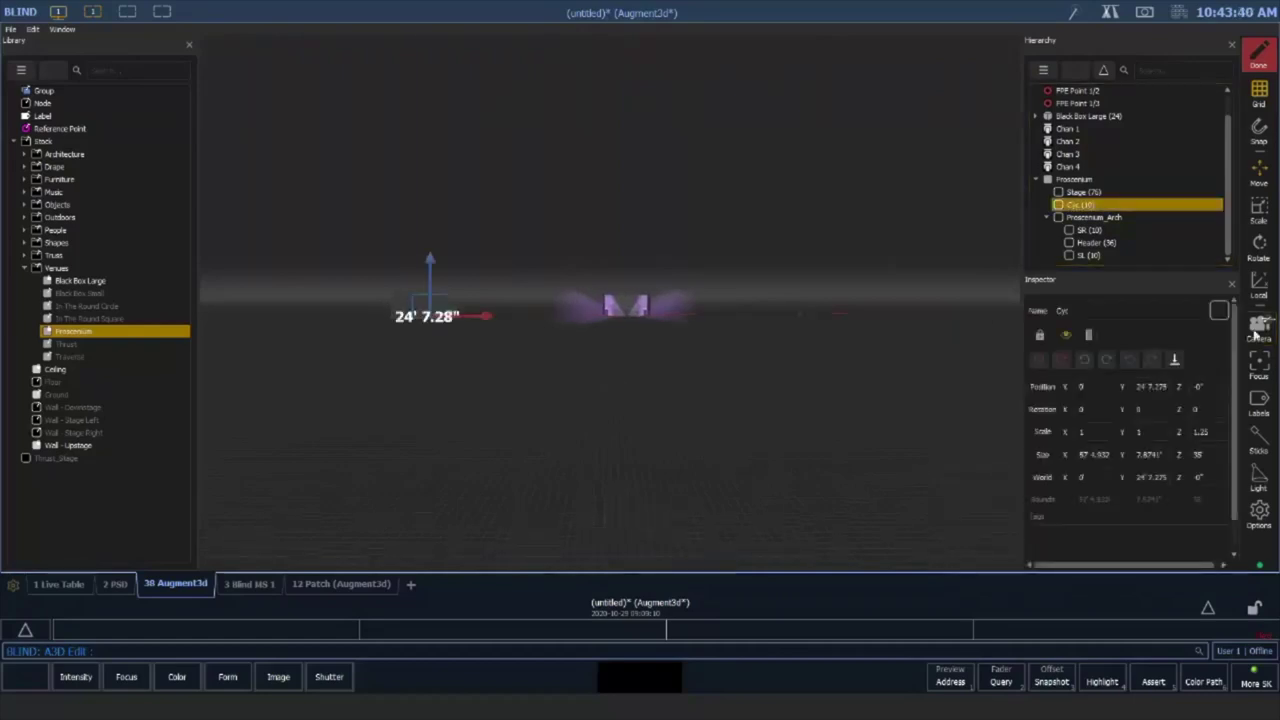
pyautogui.click(1257, 331)
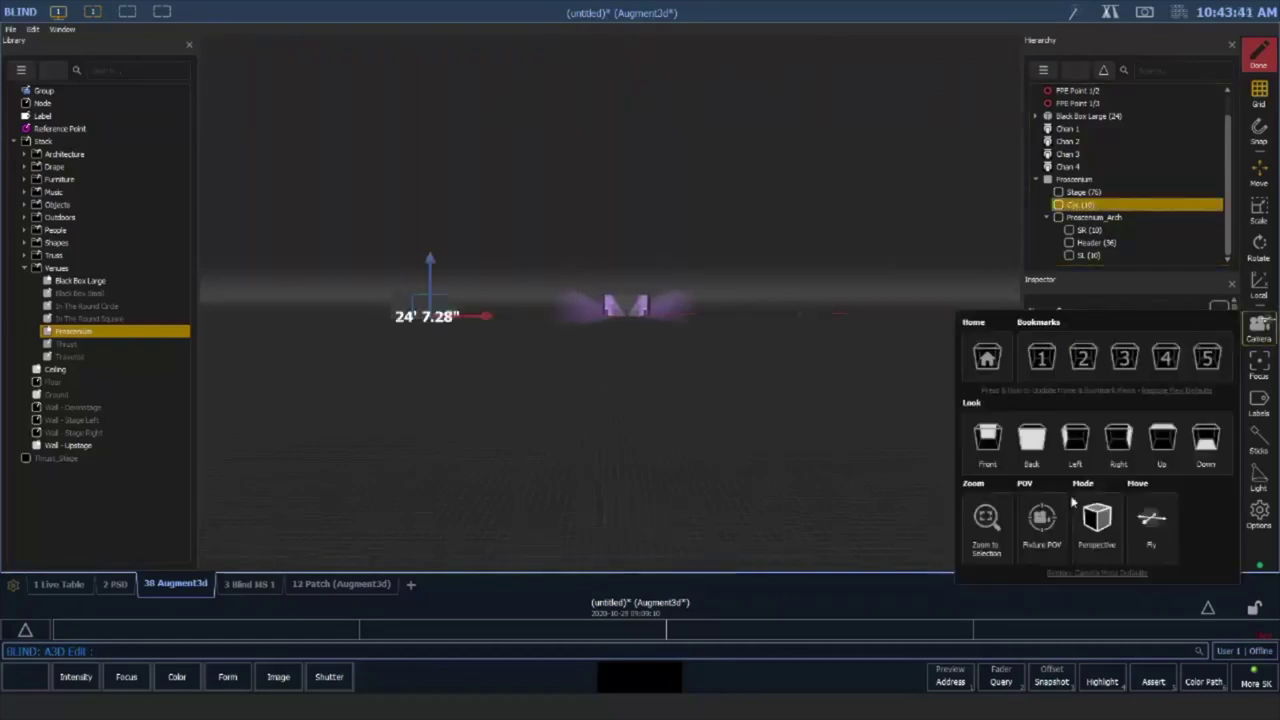
pyautogui.click(986, 517)
pyautogui.click(322, 262)
pyautogui.scroll(-3, 581, 420)
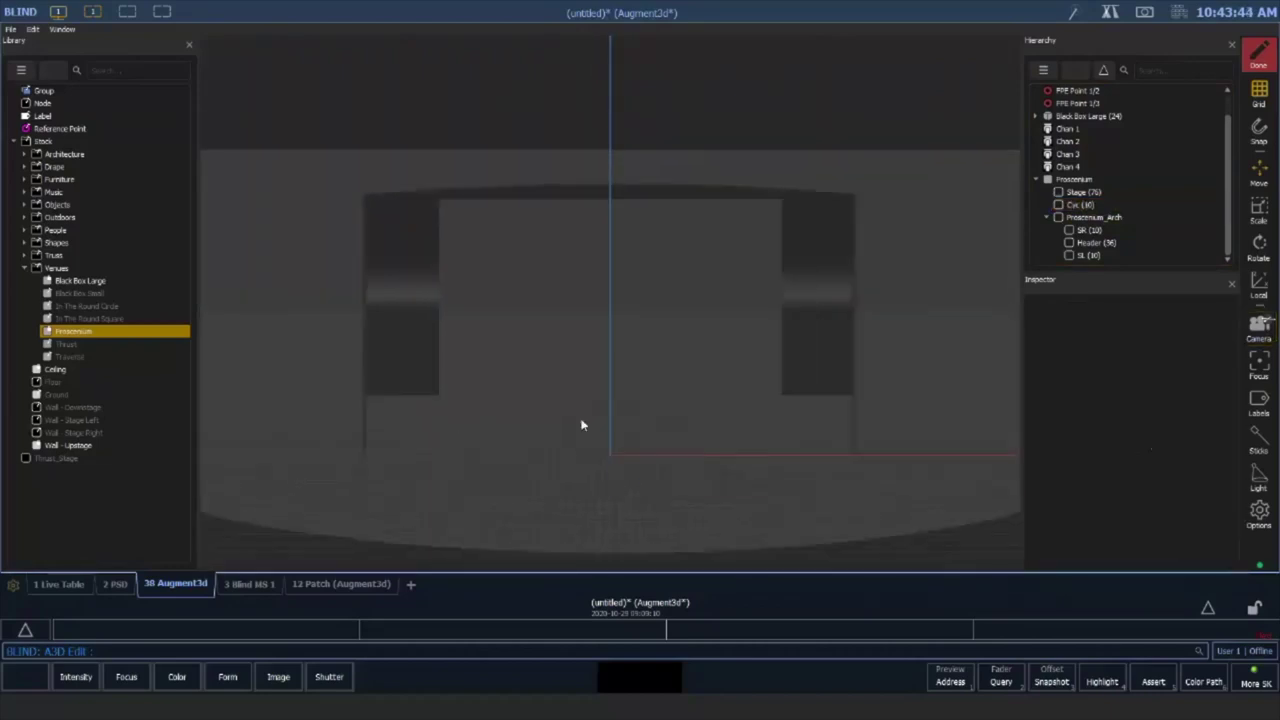
pyautogui.moveTo(646, 358); pyautogui.dragTo(614, 335, button='right')
# Set the Cyc's X size to 107'
pyautogui.click(569, 287)
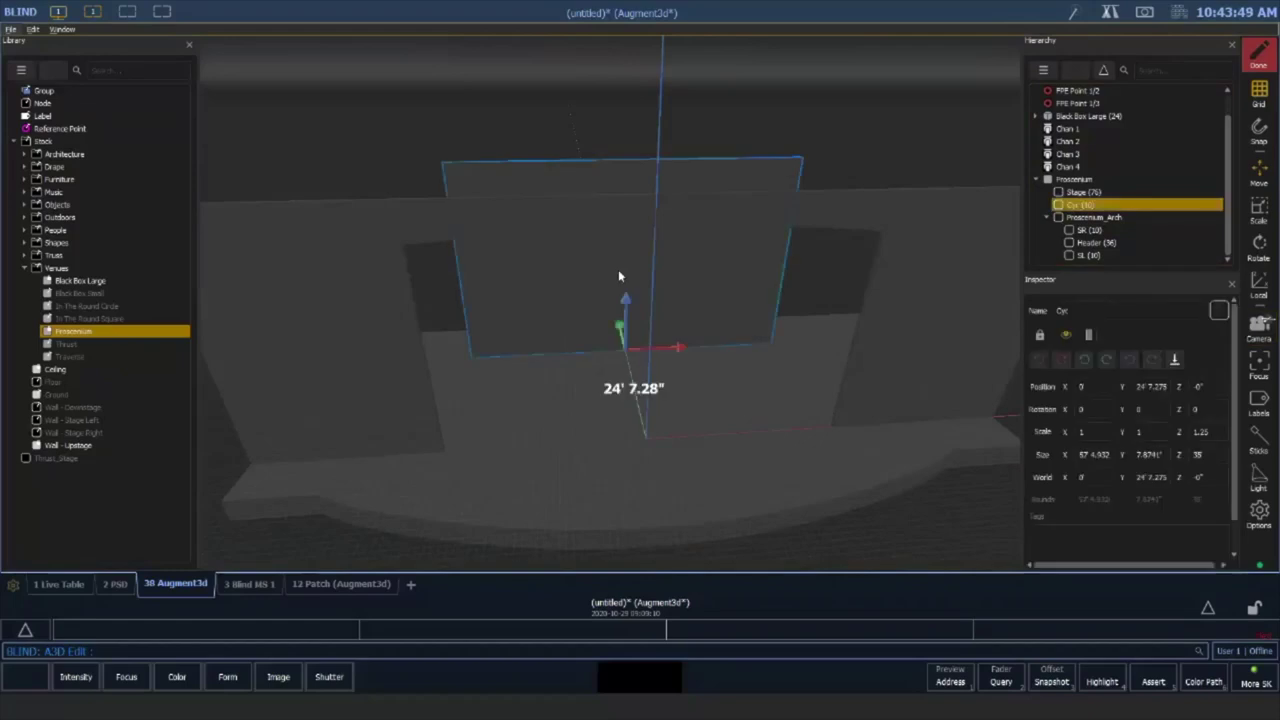
pyautogui.click(1098, 454)
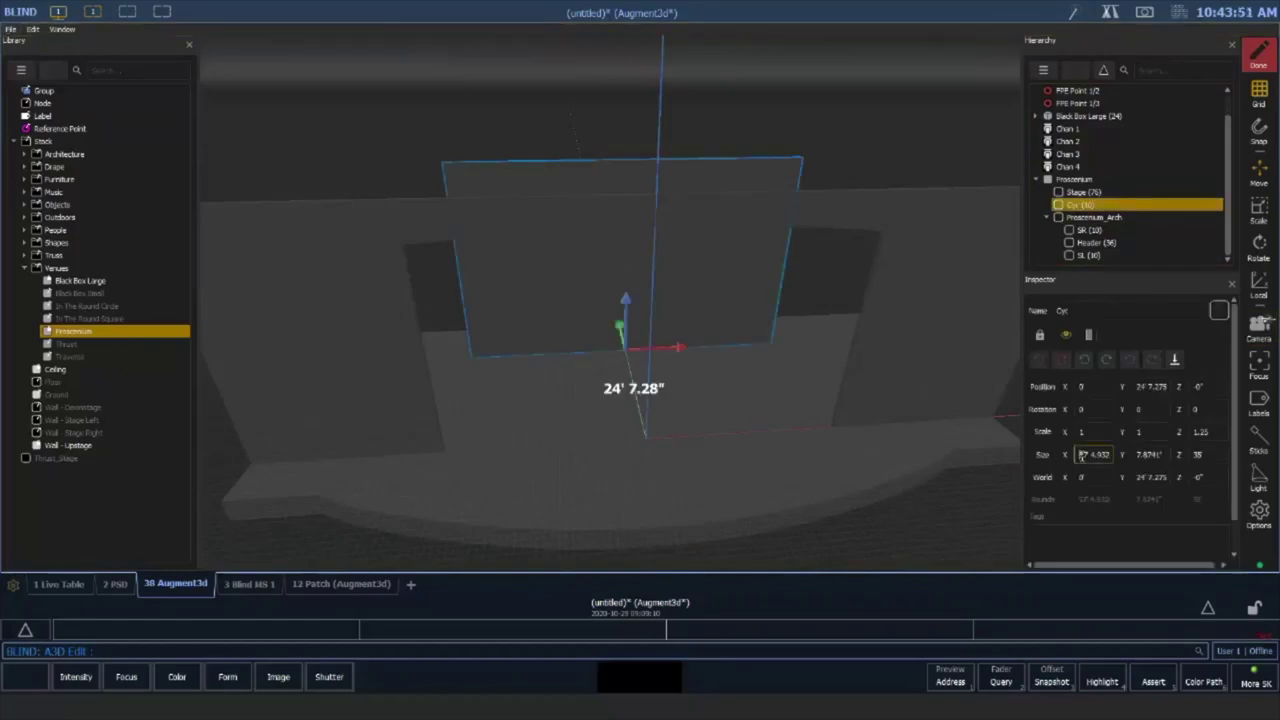
pyautogui.hotkey('ctrl', 'a')
pyautogui.write('107')
pyautogui.press('Tab')
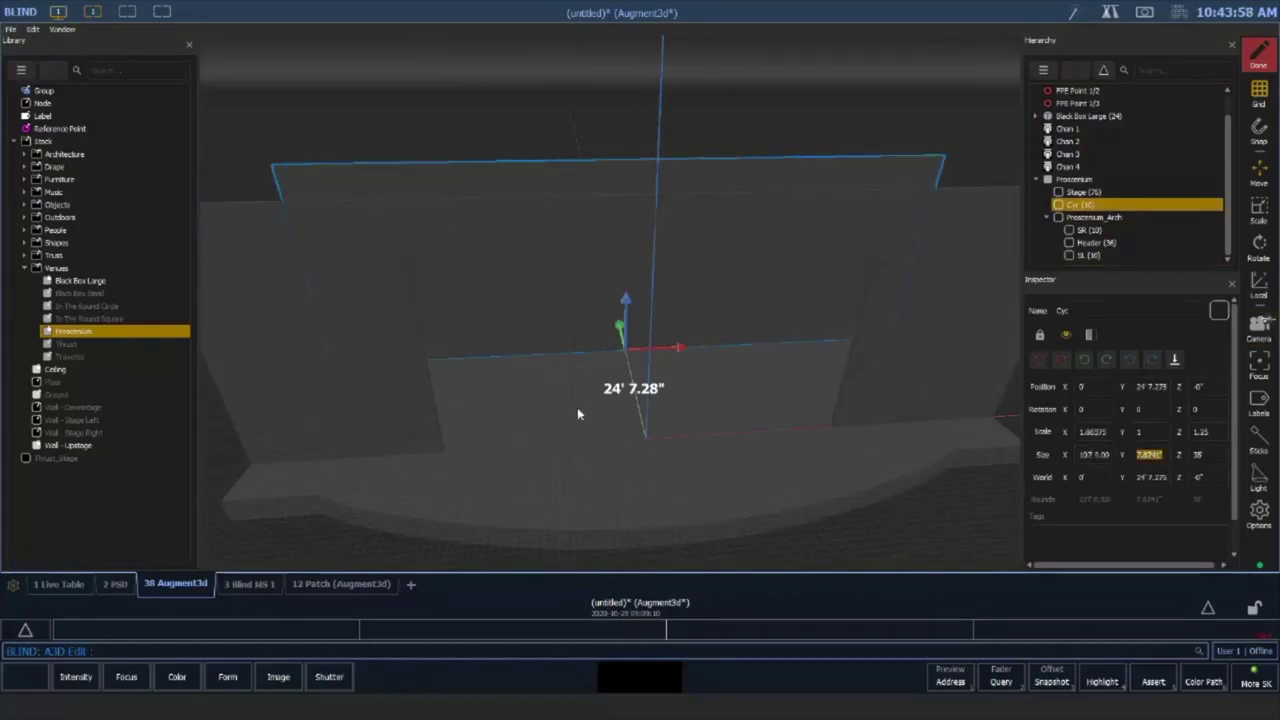
# Move the Cyc upstage along Y to about 34' 9.32"
pyautogui.moveTo(745, 386); pyautogui.dragTo(903, 417, button='middle')
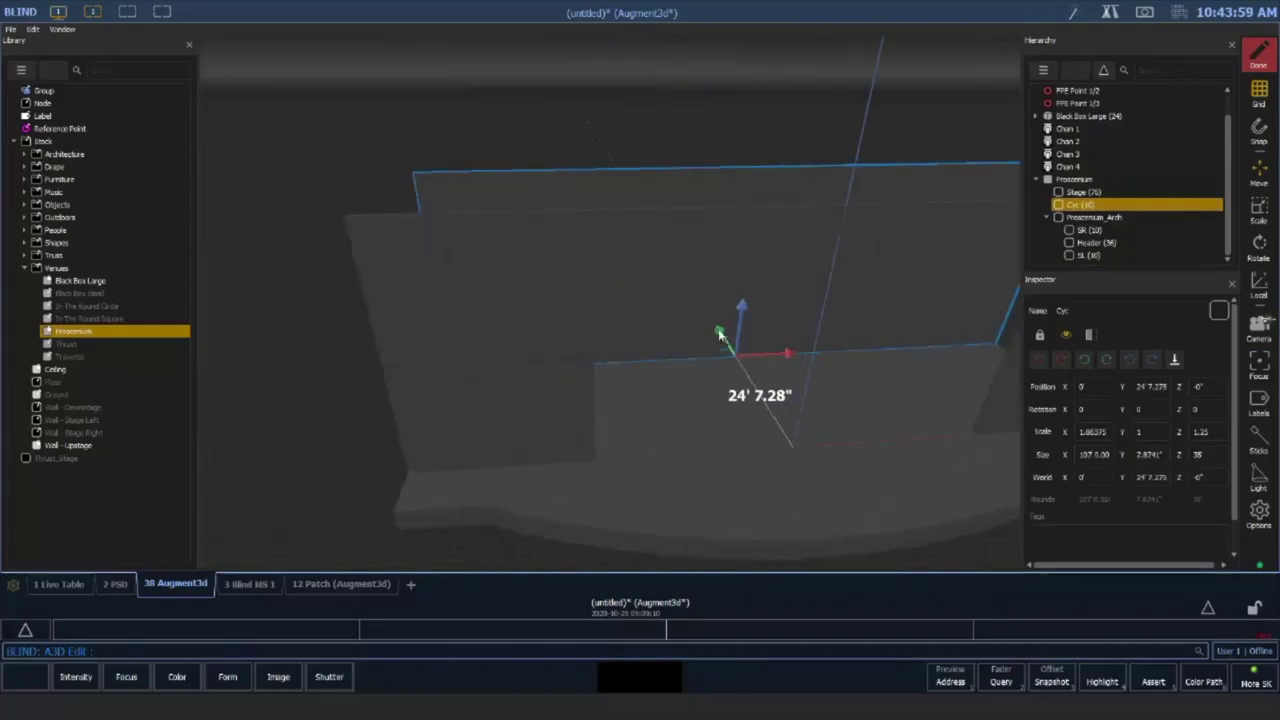
pyautogui.moveTo(719, 330)
pyautogui.mouseDown()
pyautogui.moveTo(704, 295)
pyautogui.moveTo(710, 330)
pyautogui.mouseUp()
pyautogui.moveTo(736, 455); pyautogui.dragTo(402, 426)
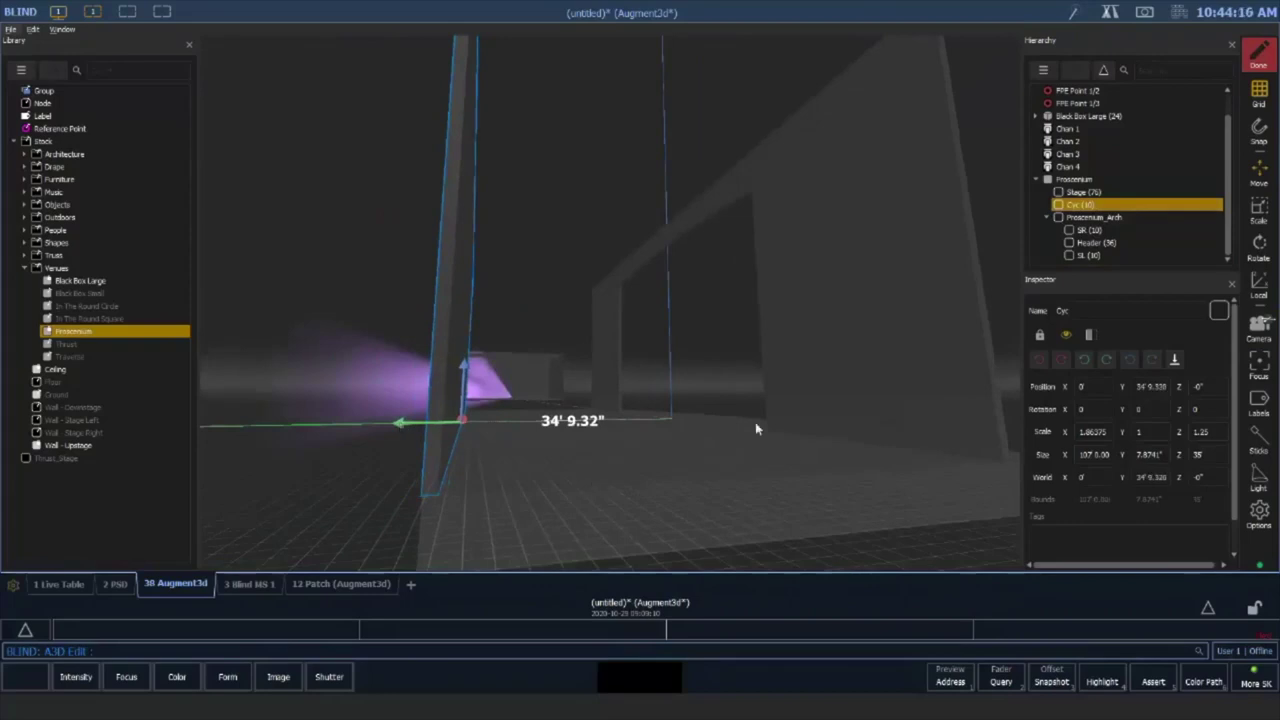
# Examine the resized Proscenium venue from several angles and compare its stage and arch with the ground plan
pyautogui.moveTo(696, 424); pyautogui.dragTo(730, 385, button='right')
pyautogui.scroll(-5, 730, 384)
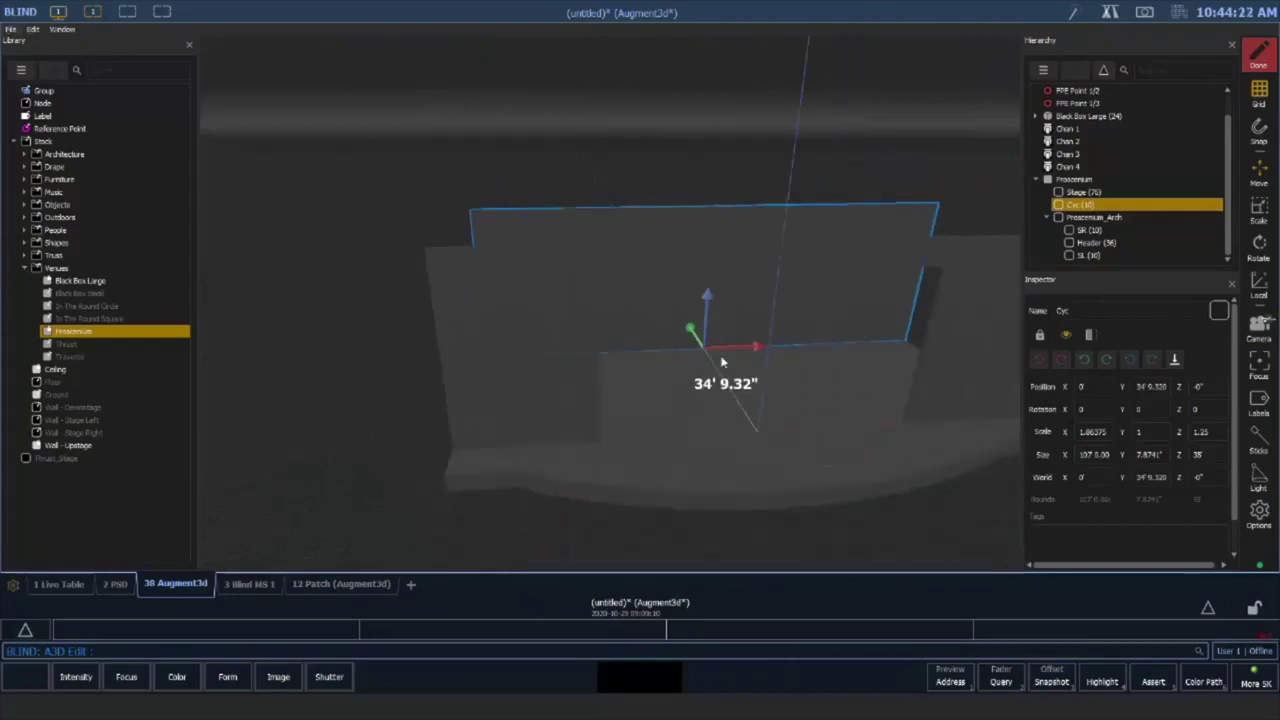
pyautogui.moveTo(722, 362); pyautogui.dragTo(740, 444, button='right')
pyautogui.click(740, 444)
pyautogui.moveTo(796, 318); pyautogui.dragTo(635, 373, button='middle')
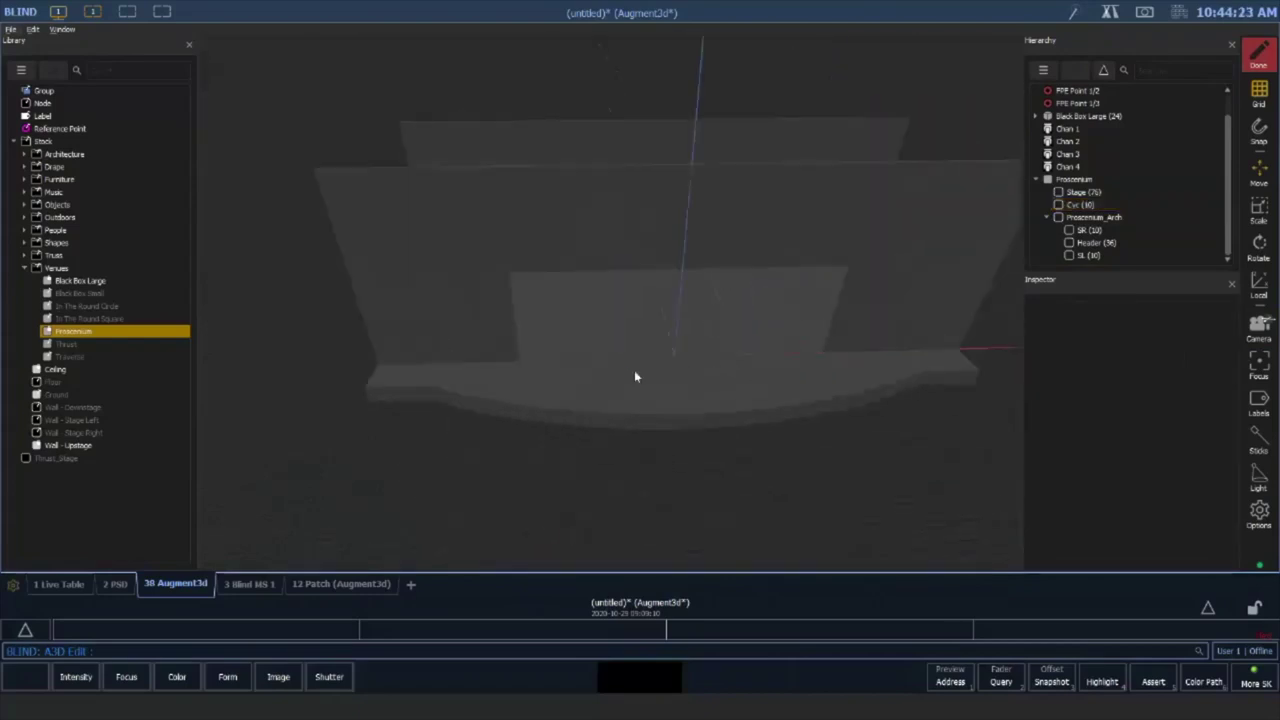
pyautogui.moveTo(634, 377); pyautogui.dragTo(551, 416, button='right')
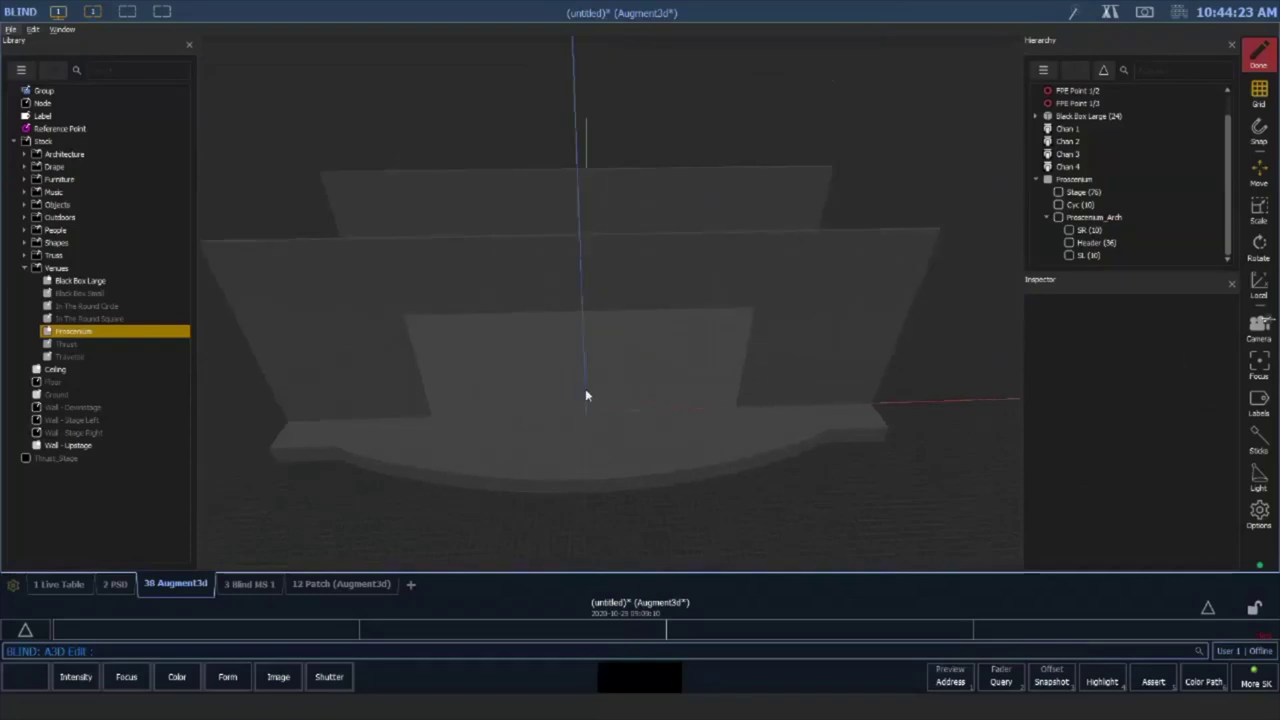
pyautogui.scroll(2, 603, 329)
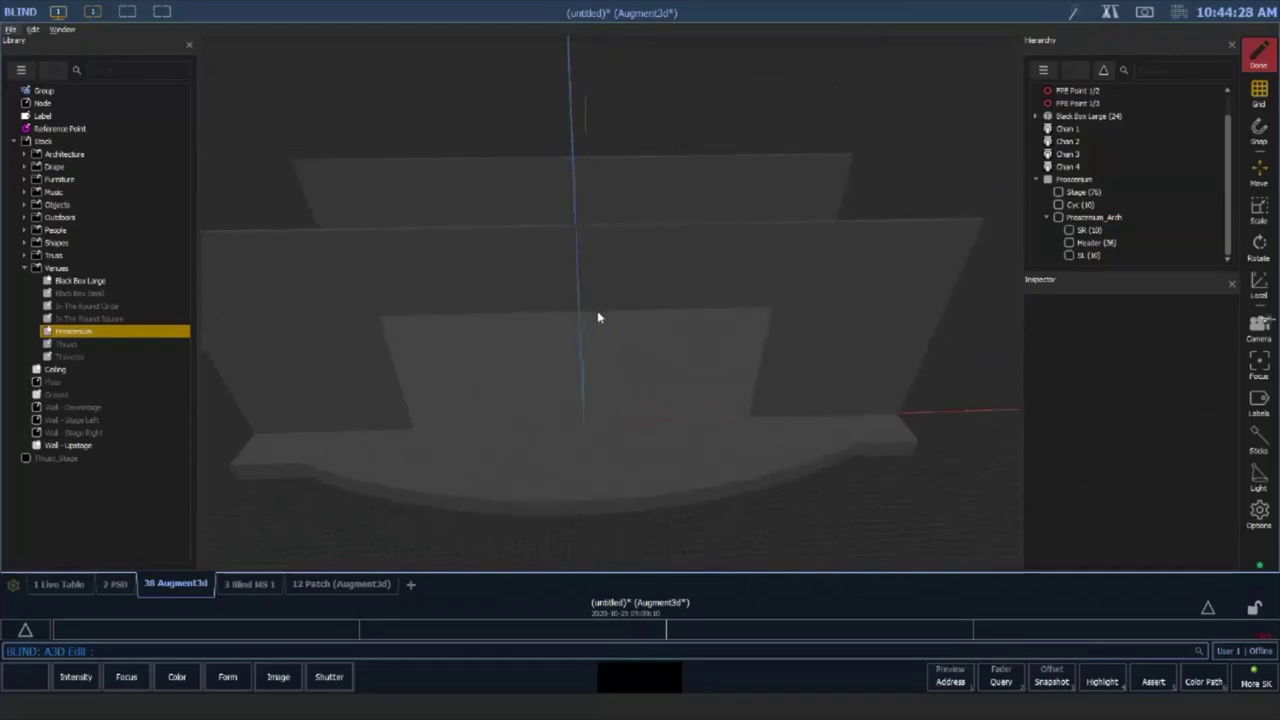
pyautogui.moveTo(622, 313); pyautogui.dragTo(702, 308, button='middle')
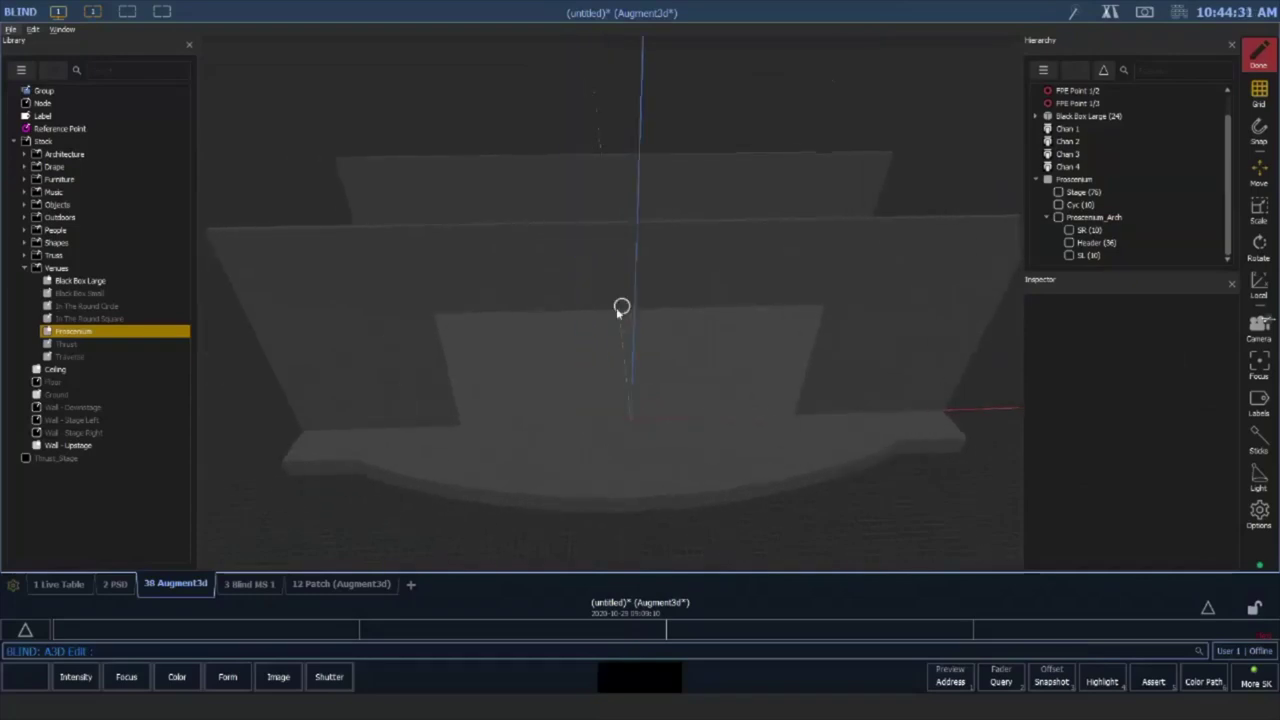
pyautogui.moveTo(618, 312); pyautogui.dragTo(634, 426, button='right')
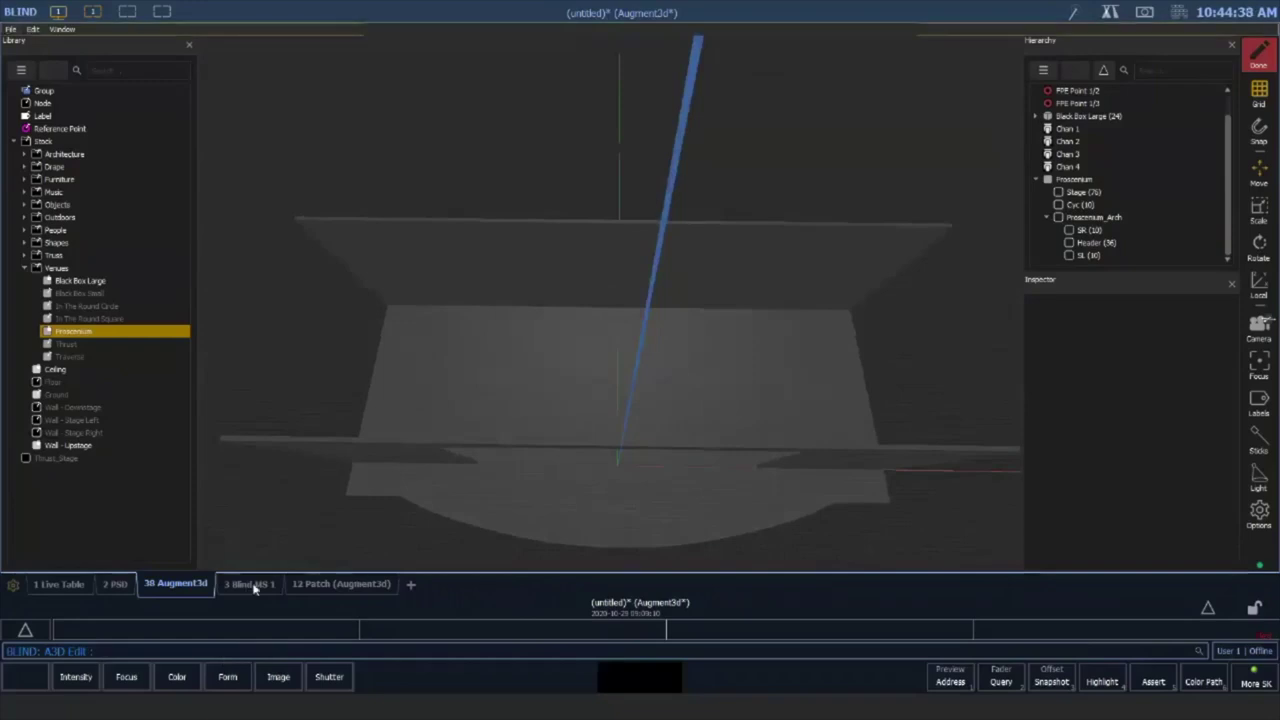
pyautogui.click(254, 586)
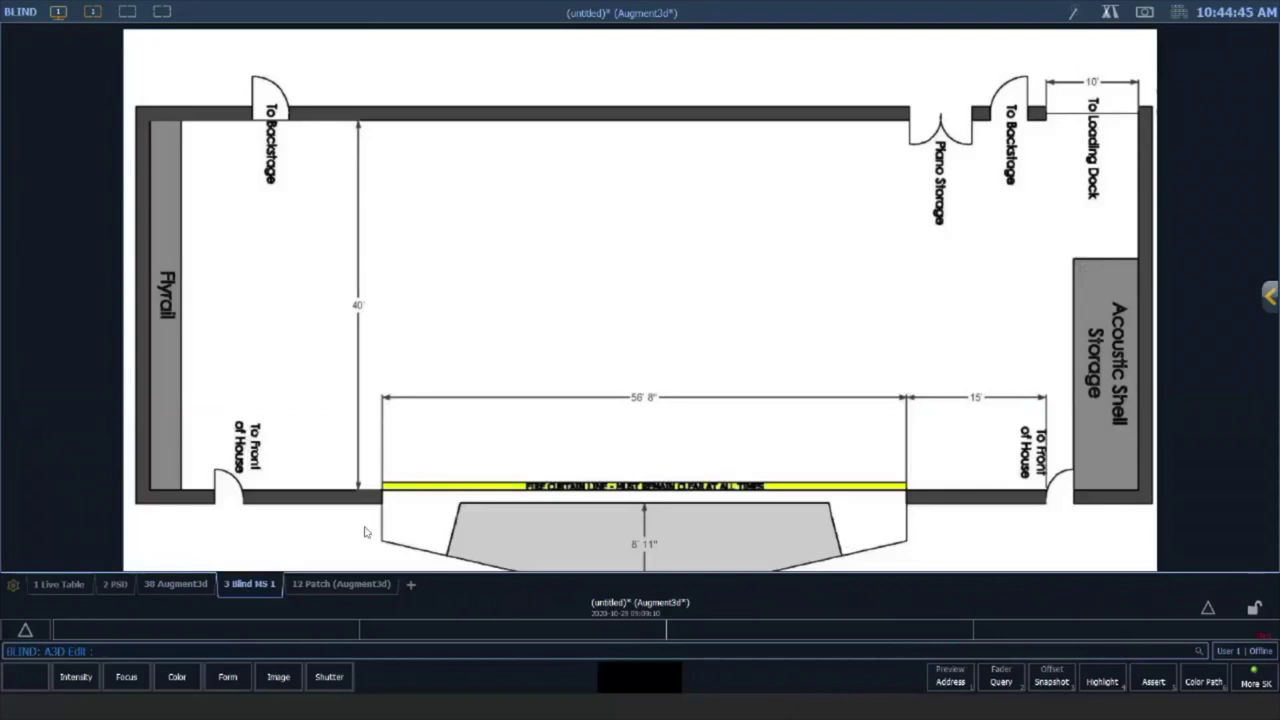
pyautogui.click(170, 585)
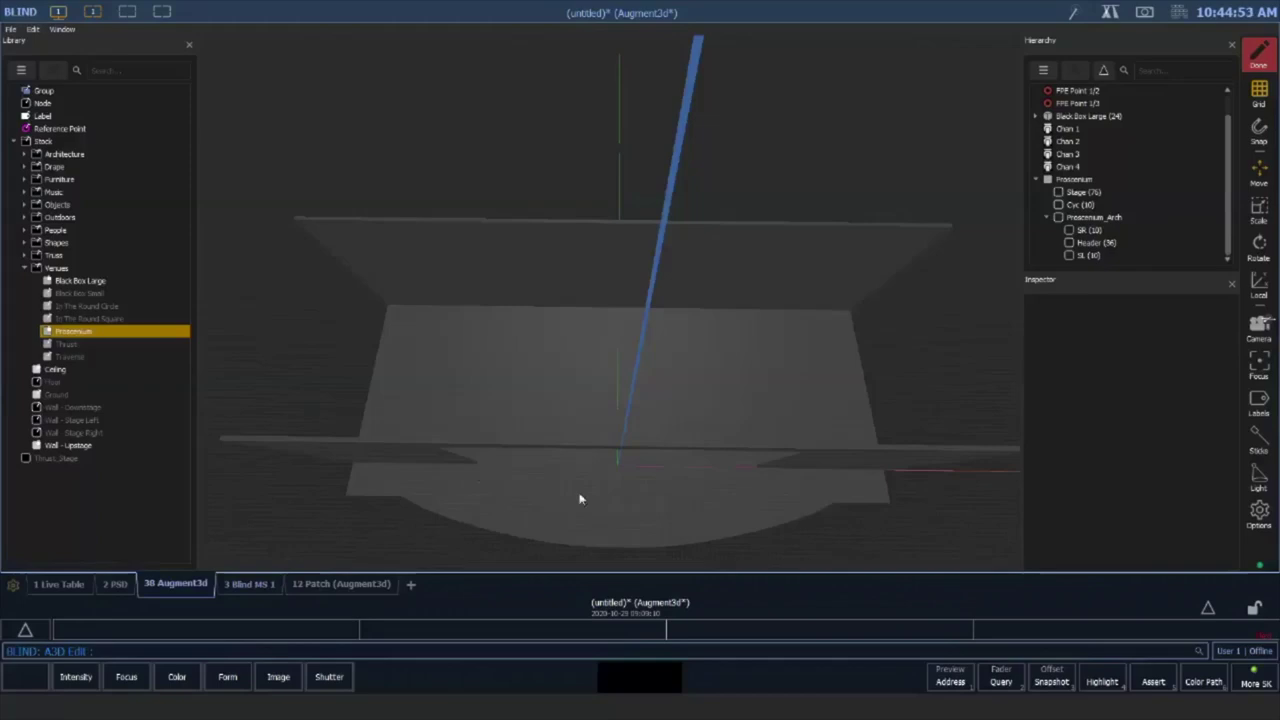
pyautogui.moveTo(740, 407); pyautogui.dragTo(611, 334)
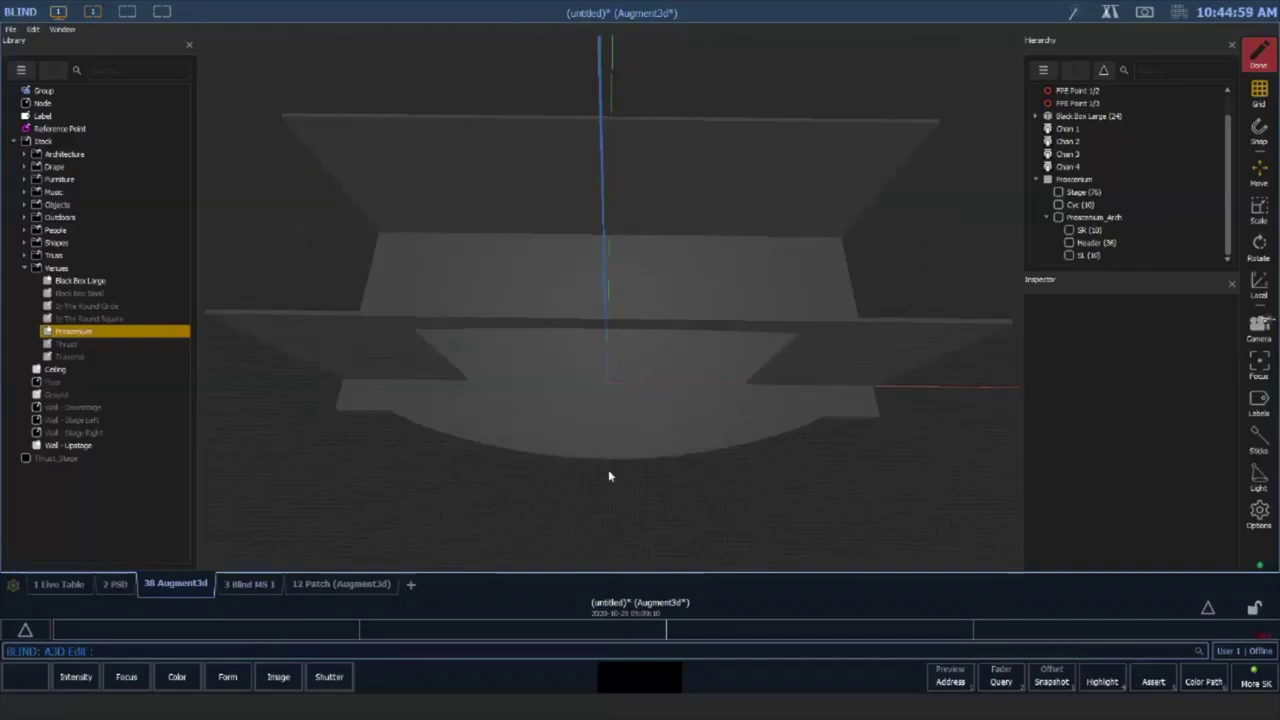
pyautogui.moveTo(643, 357); pyautogui.dragTo(457, 397)
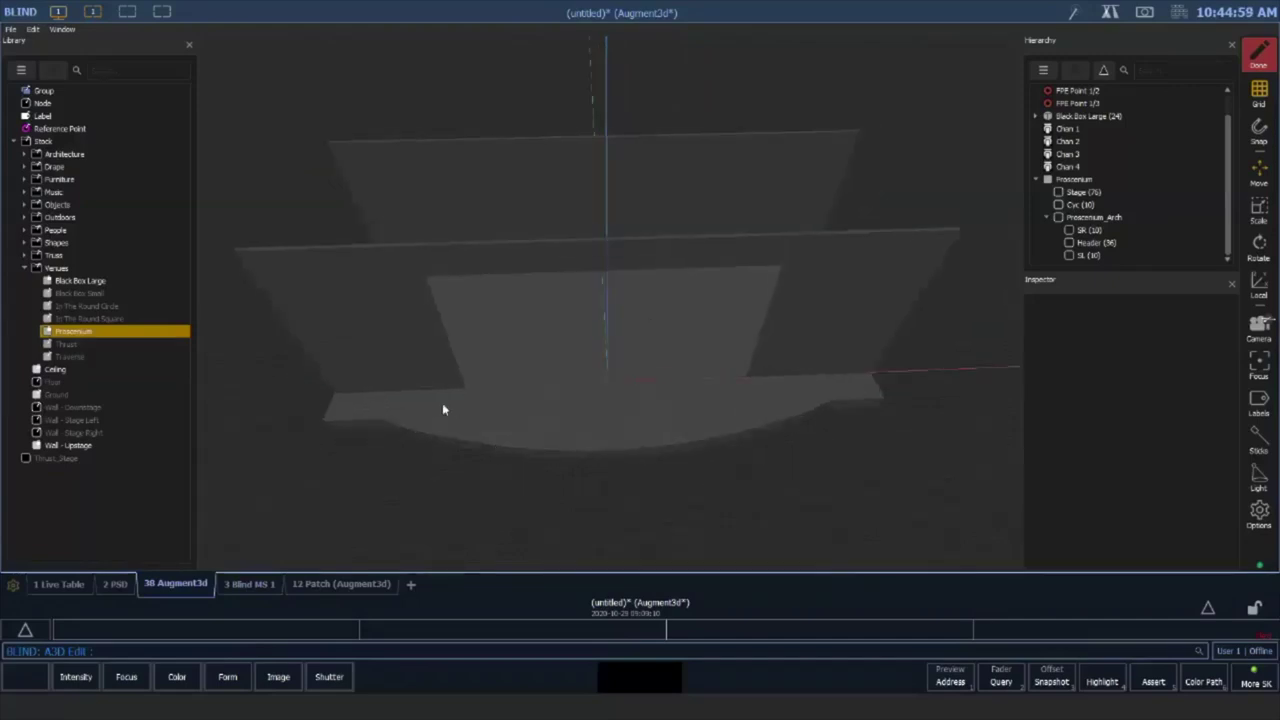
# Move the arch's SR, Header and SL pieces together downstage along Y to about -6' 0.13"
pyautogui.click(380, 280)
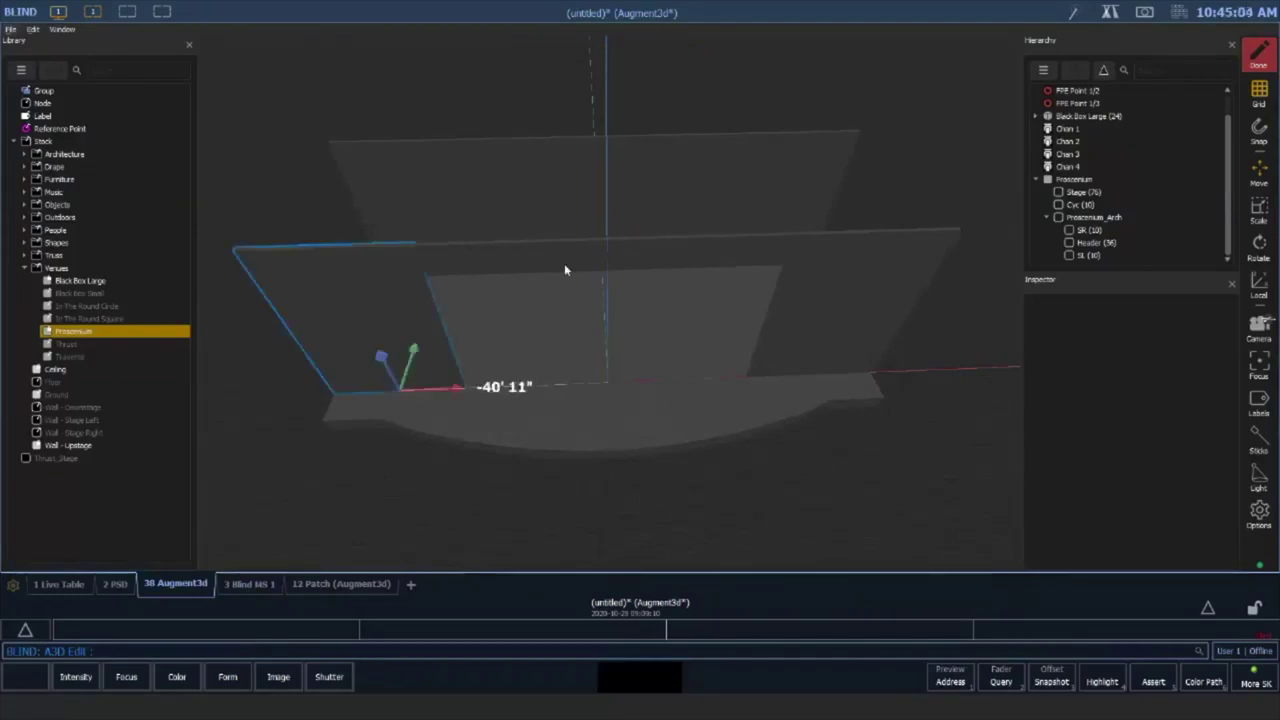
pyautogui.keyDown('shift'); pyautogui.click(564, 263); pyautogui.keyUp('shift')
pyautogui.keyDown('shift'); pyautogui.click(872, 279); pyautogui.keyUp('shift')
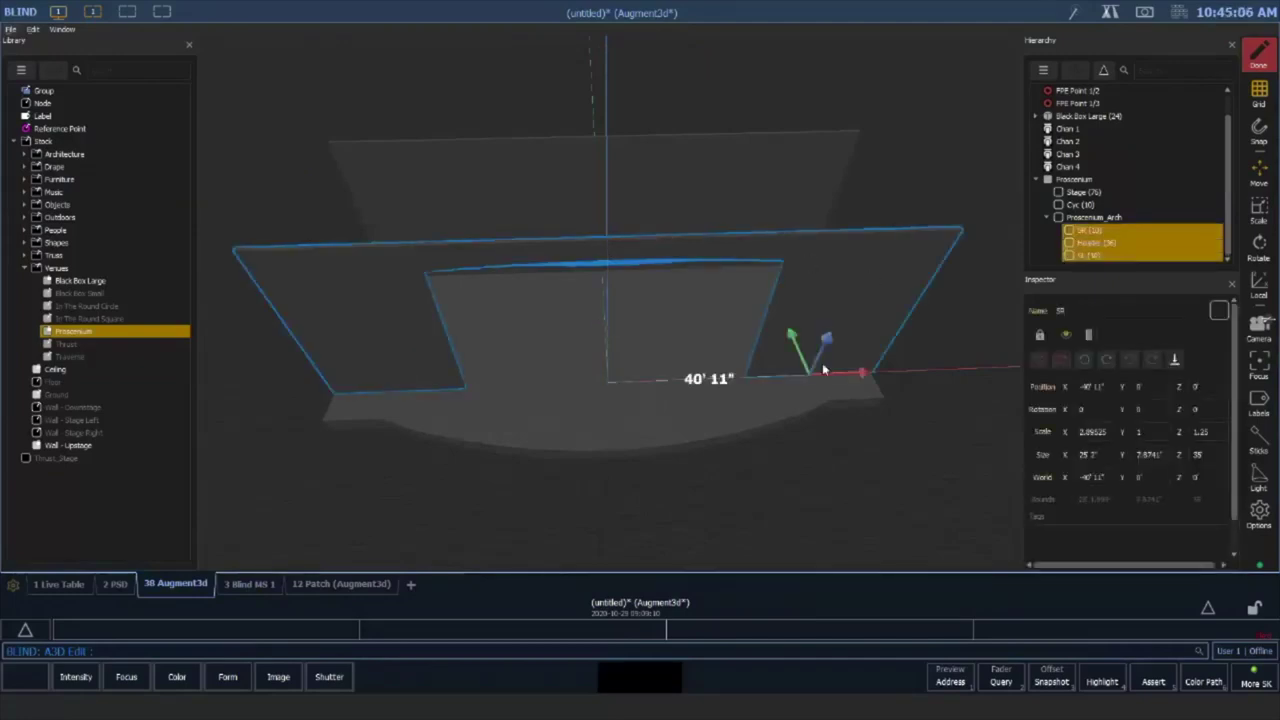
pyautogui.moveTo(790, 334); pyautogui.dragTo(795, 369)
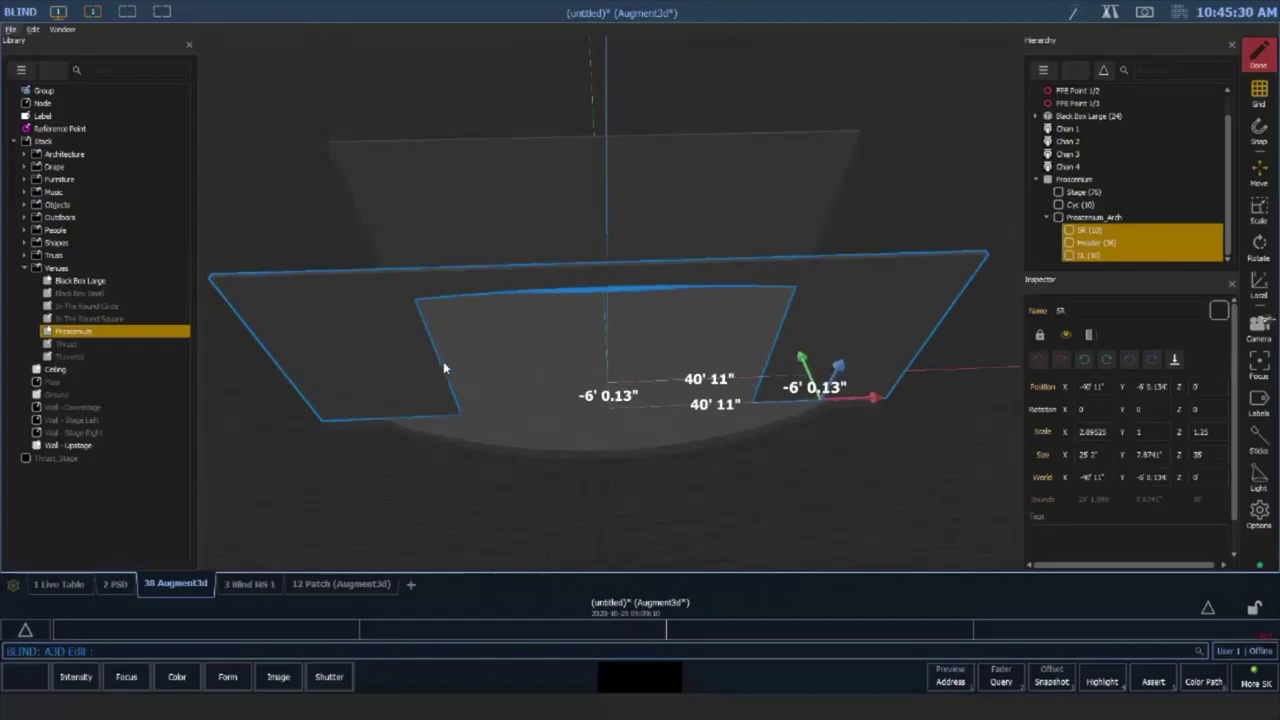
# Return the three arch pieces to Y position 0' and deselect them
pyautogui.moveTo(583, 363); pyautogui.dragTo(601, 341, button='middle')
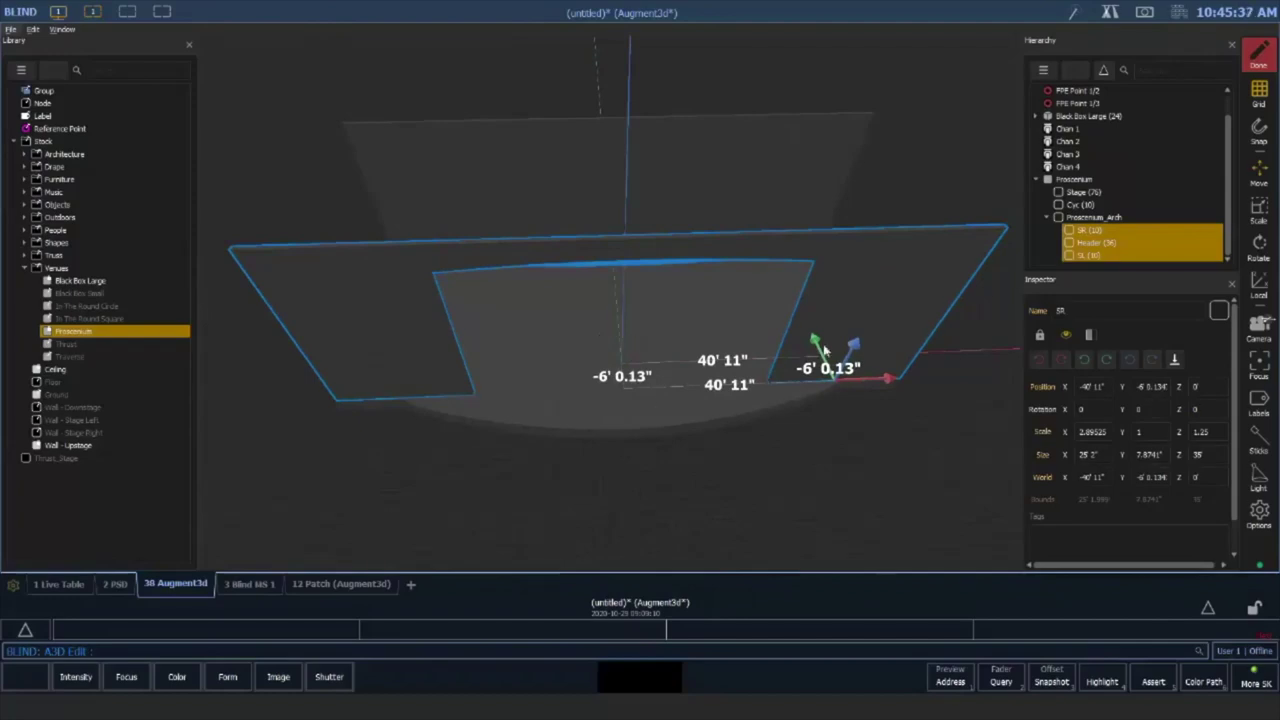
pyautogui.moveTo(820, 346)
pyautogui.mouseDown()
pyautogui.moveTo(813, 313)
pyautogui.moveTo(816, 323)
pyautogui.mouseUp()
pyautogui.click(1166, 388)
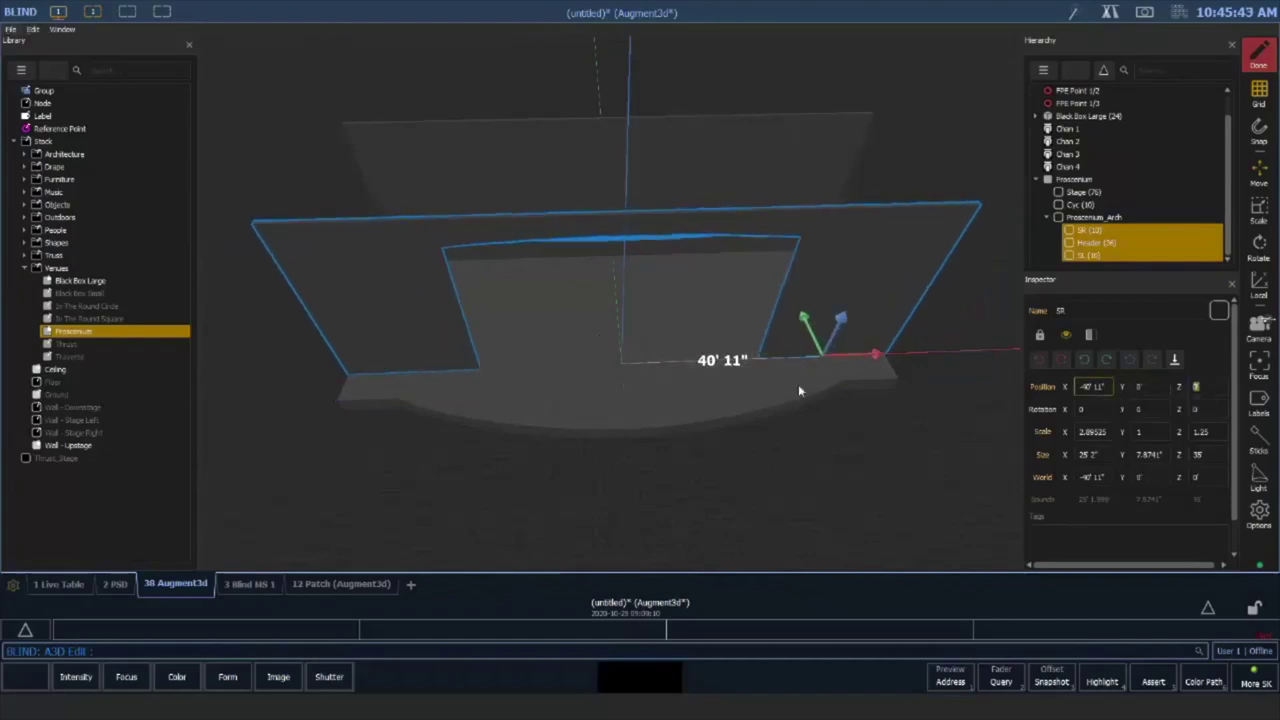
pyautogui.click(466, 506)
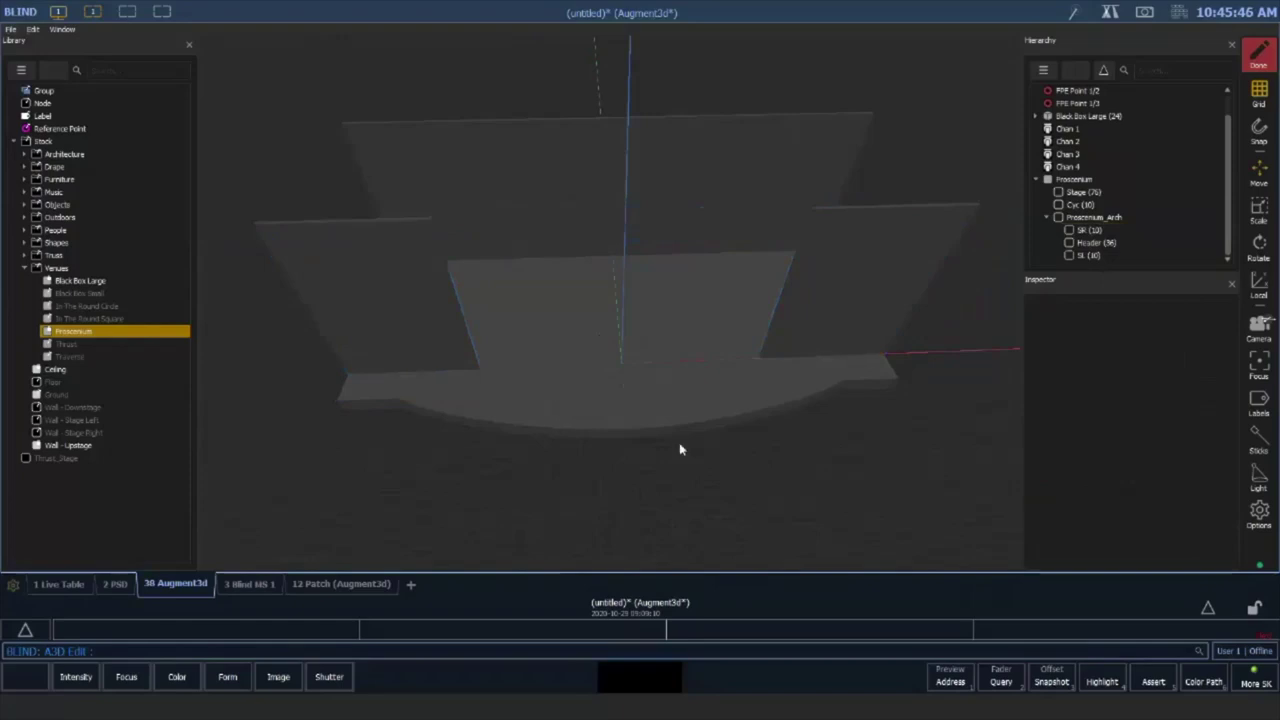
# Raise the arch's Header to Z position 35' so it spans the top of the SR and SL pieces, and deselect it
pyautogui.moveTo(655, 385); pyautogui.dragTo(1007, 317)
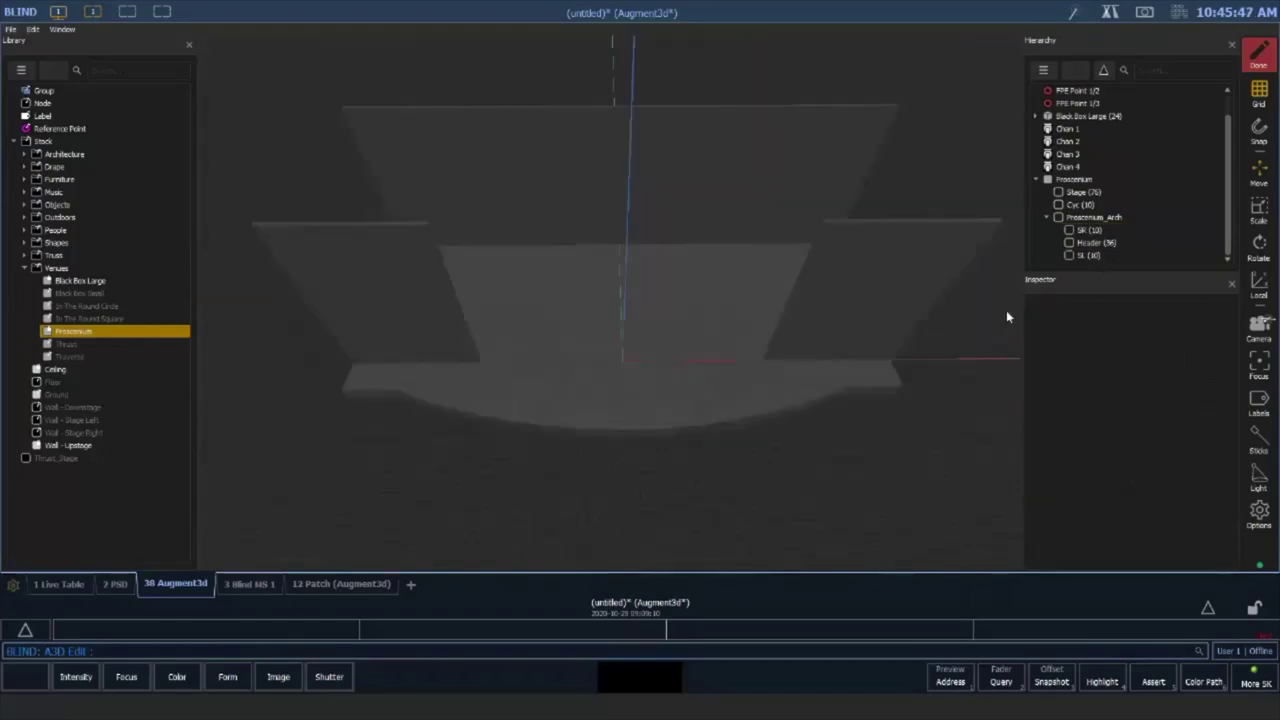
pyautogui.click(1090, 242)
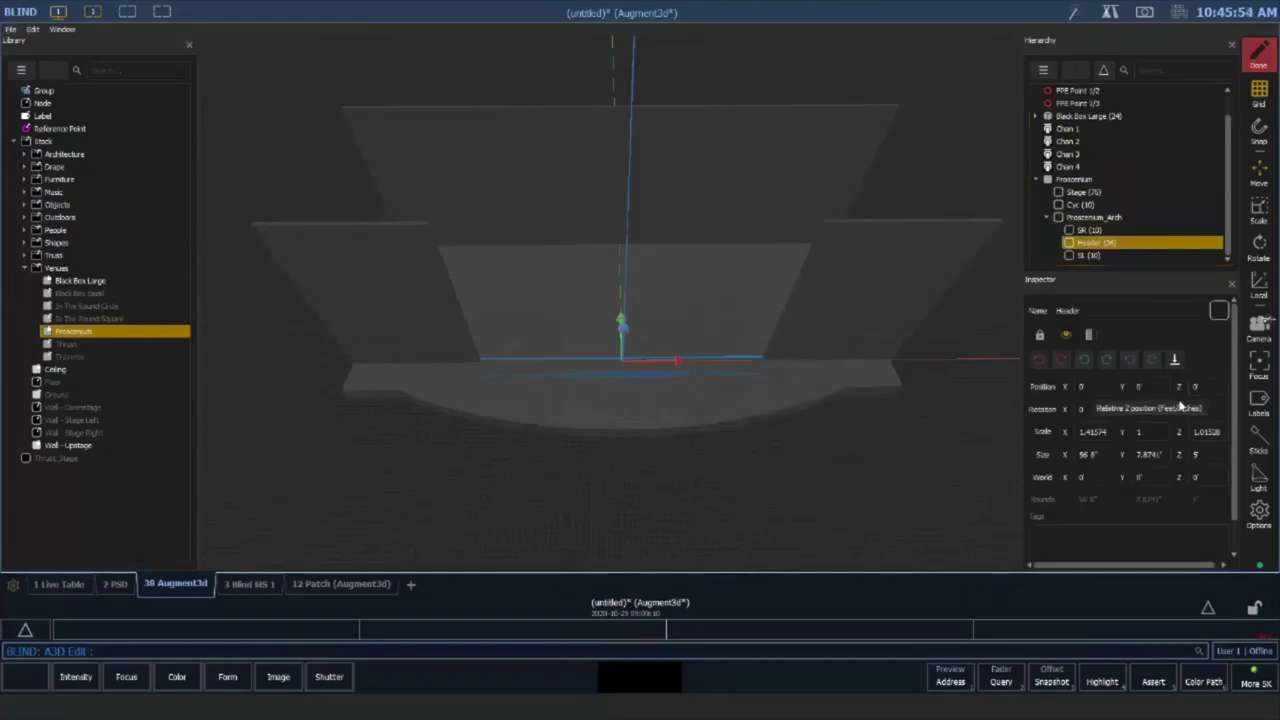
pyautogui.click(1210, 390)
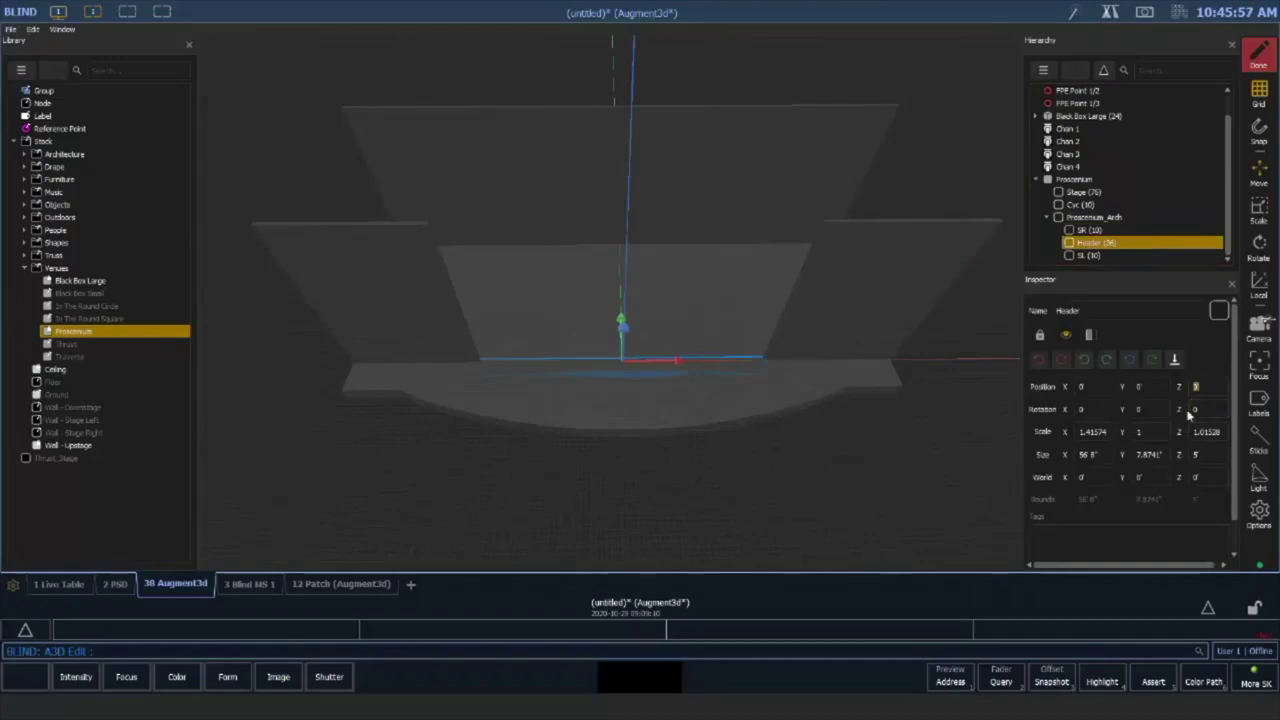
pyautogui.write('35')
pyautogui.press('Tab')
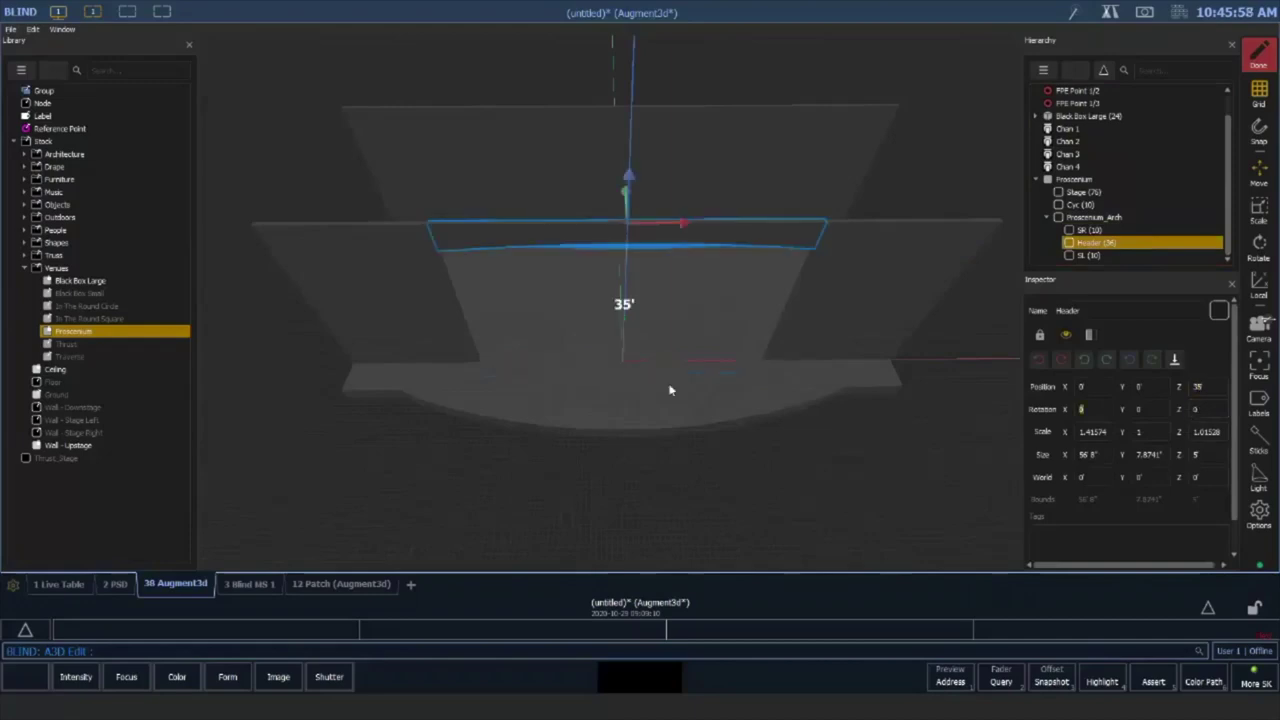
pyautogui.click(842, 492)
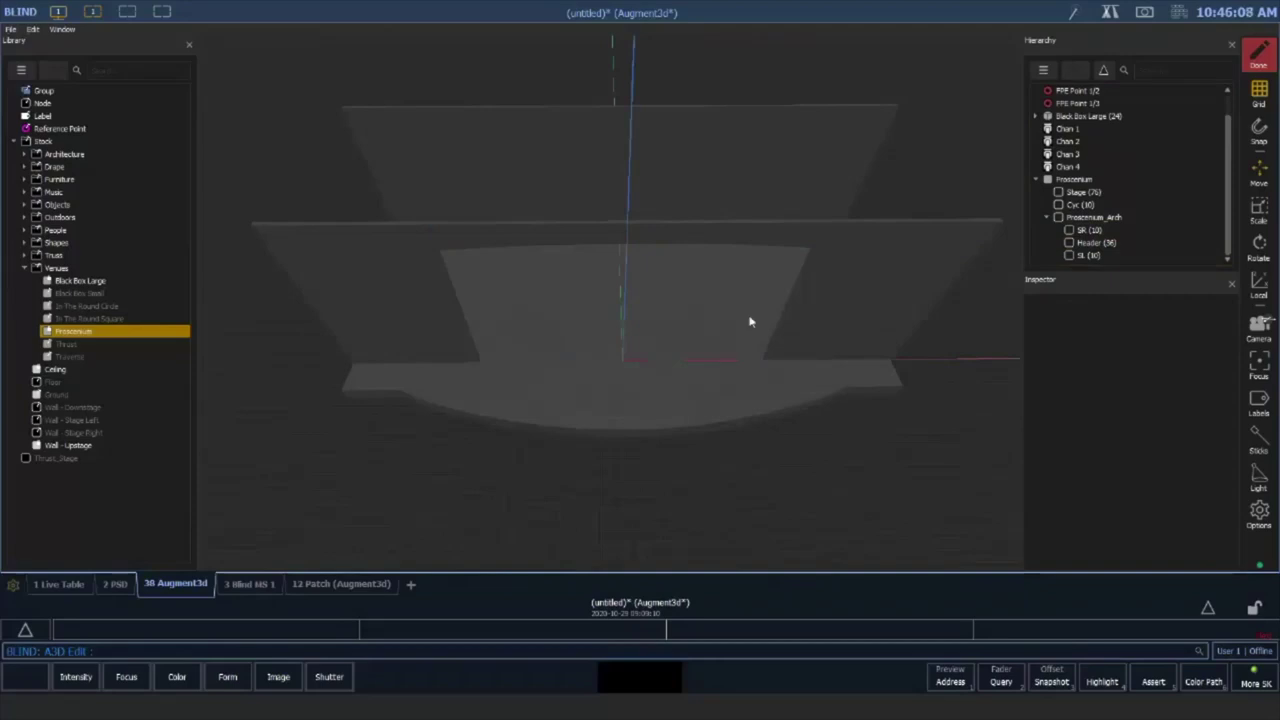
# Add the stock Wall - Stage Left and move it to about X 49' 1.69", Y 16' 8.52" beside the stage
pyautogui.moveTo(683, 331); pyautogui.dragTo(677, 486, button='middle')
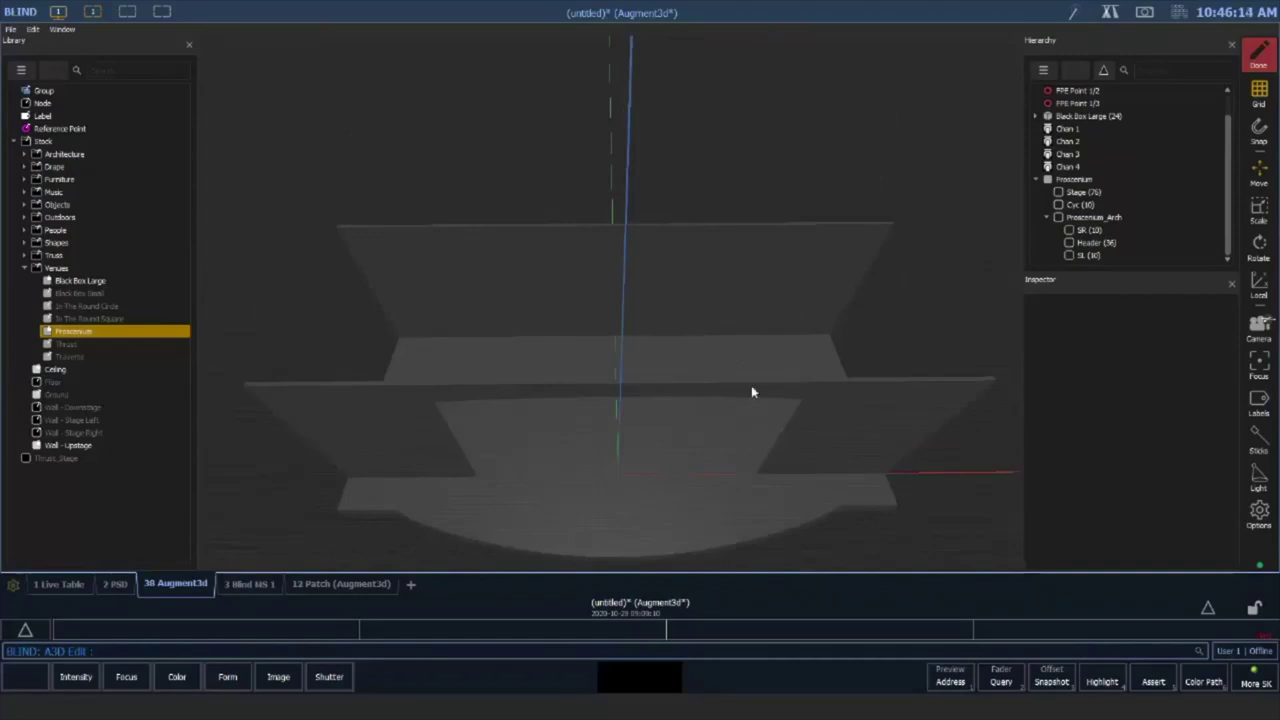
pyautogui.moveTo(754, 391); pyautogui.dragTo(751, 329, button='right')
pyautogui.moveTo(614, 408); pyautogui.dragTo(792, 358, button='right')
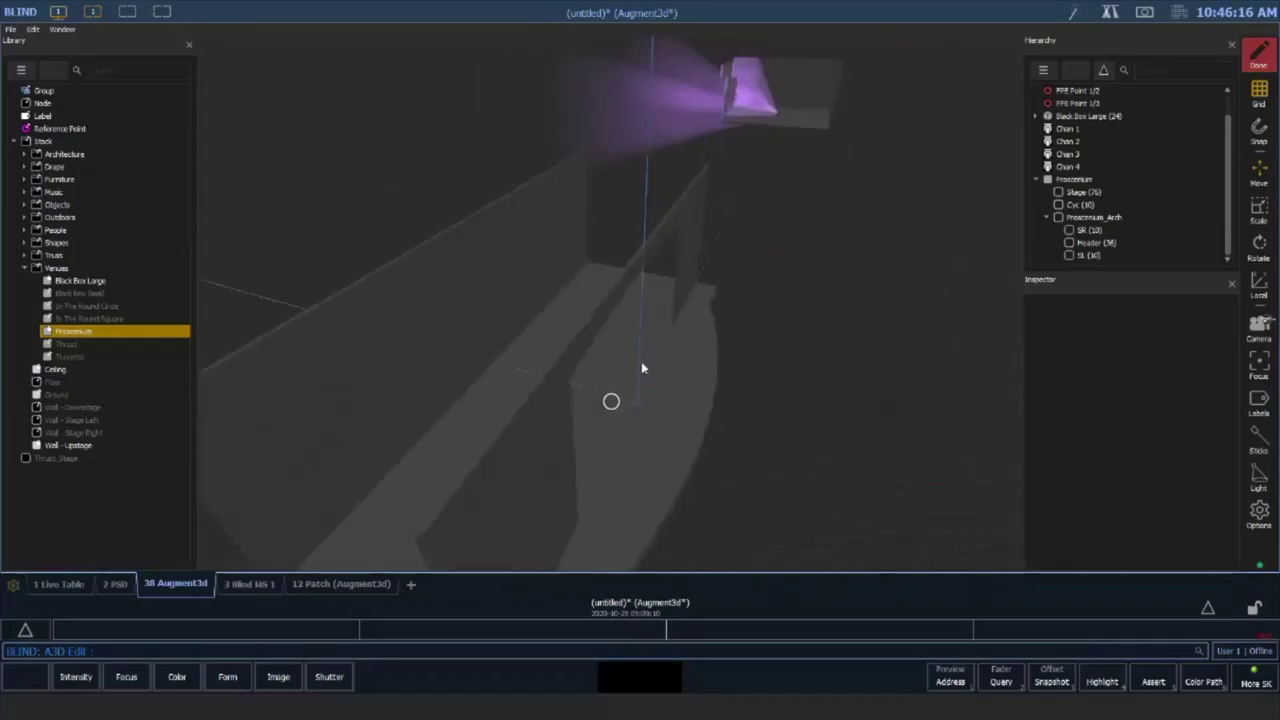
pyautogui.moveTo(641, 361); pyautogui.dragTo(661, 304, button='middle')
pyautogui.moveTo(661, 309); pyautogui.dragTo(621, 237, button='right')
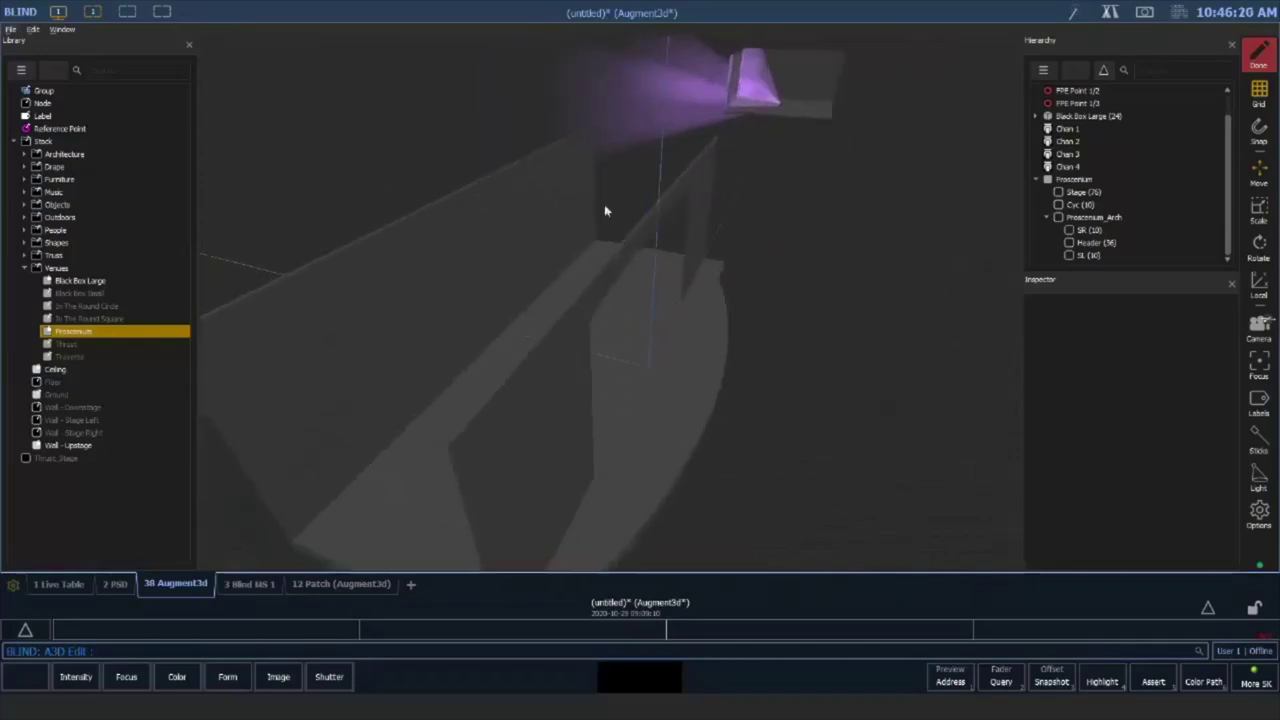
pyautogui.click(87, 425)
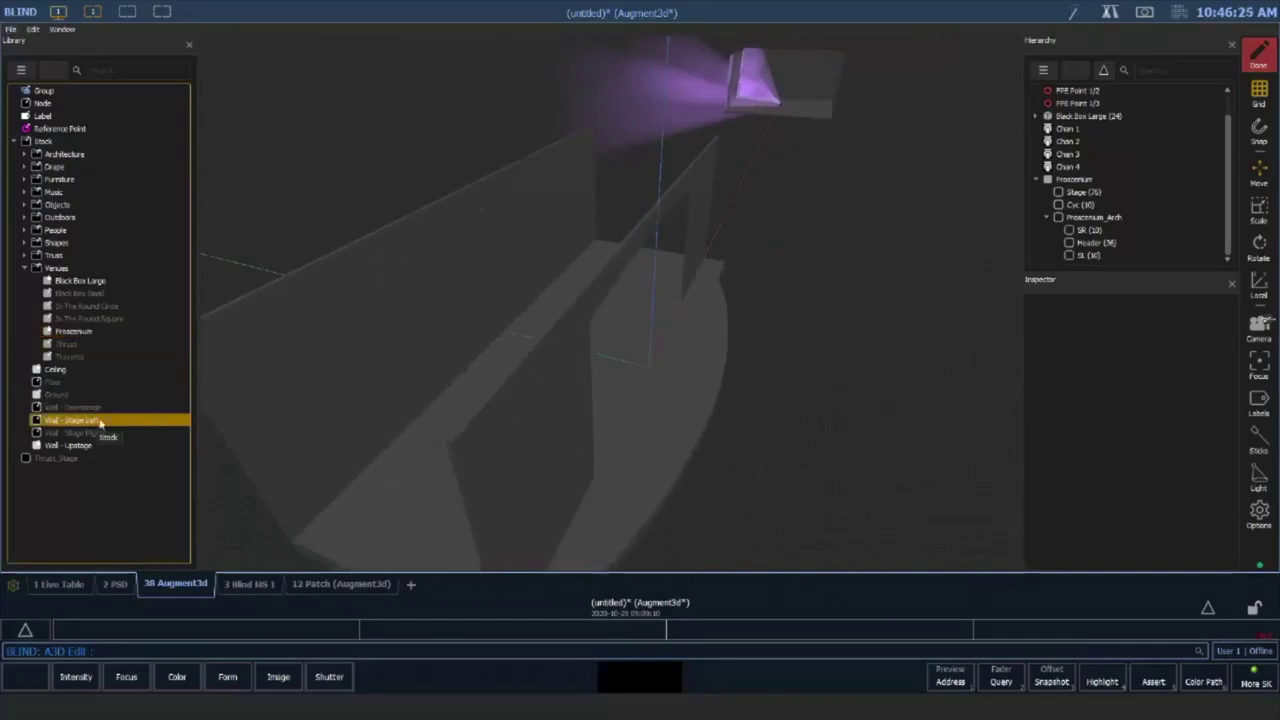
pyautogui.moveTo(100, 425); pyautogui.dragTo(651, 365)
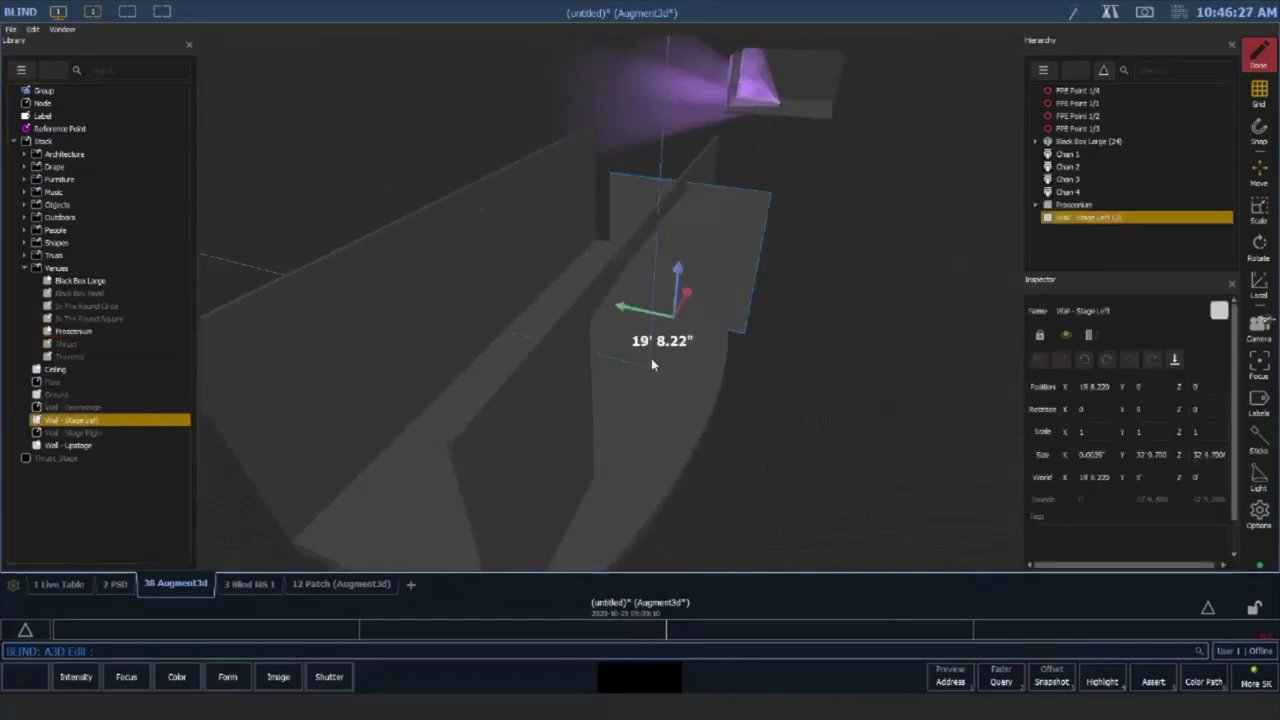
pyautogui.moveTo(687, 290); pyautogui.dragTo(594, 248)
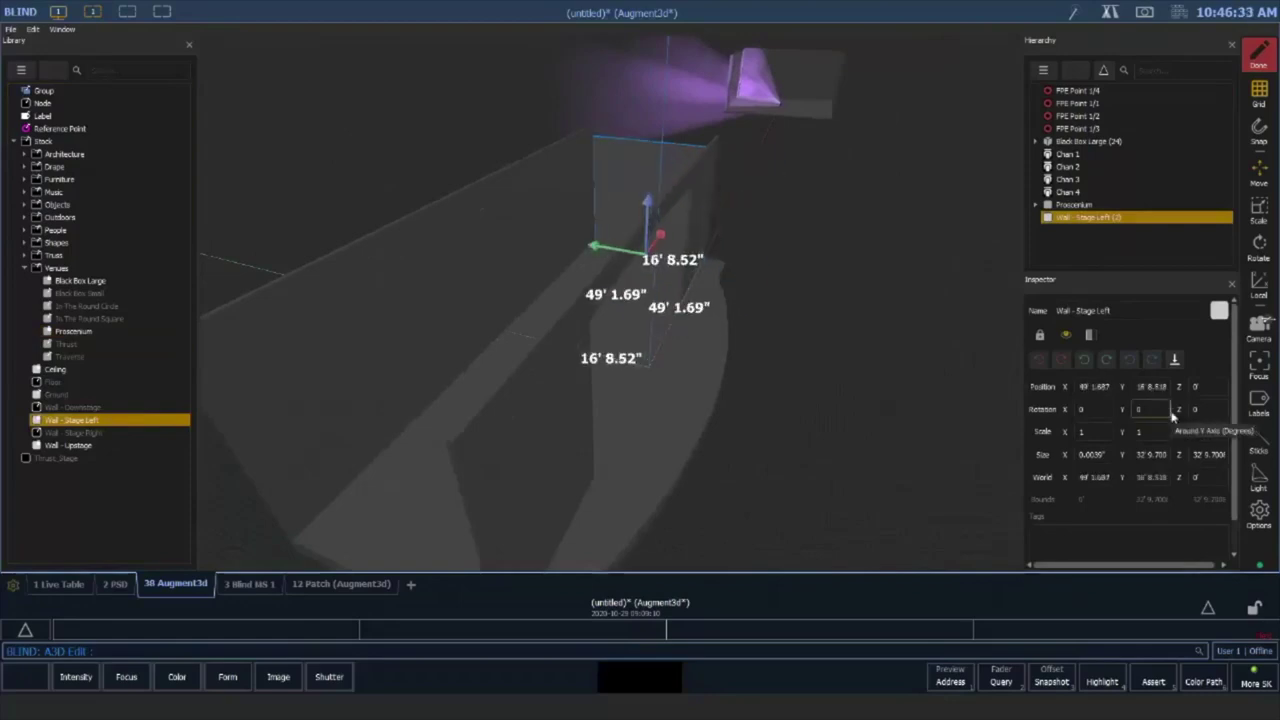
# Set the stage-left wall's size to 35' in Z and 40' in Y
pyautogui.click(1136, 433)
pyautogui.click(1208, 454)
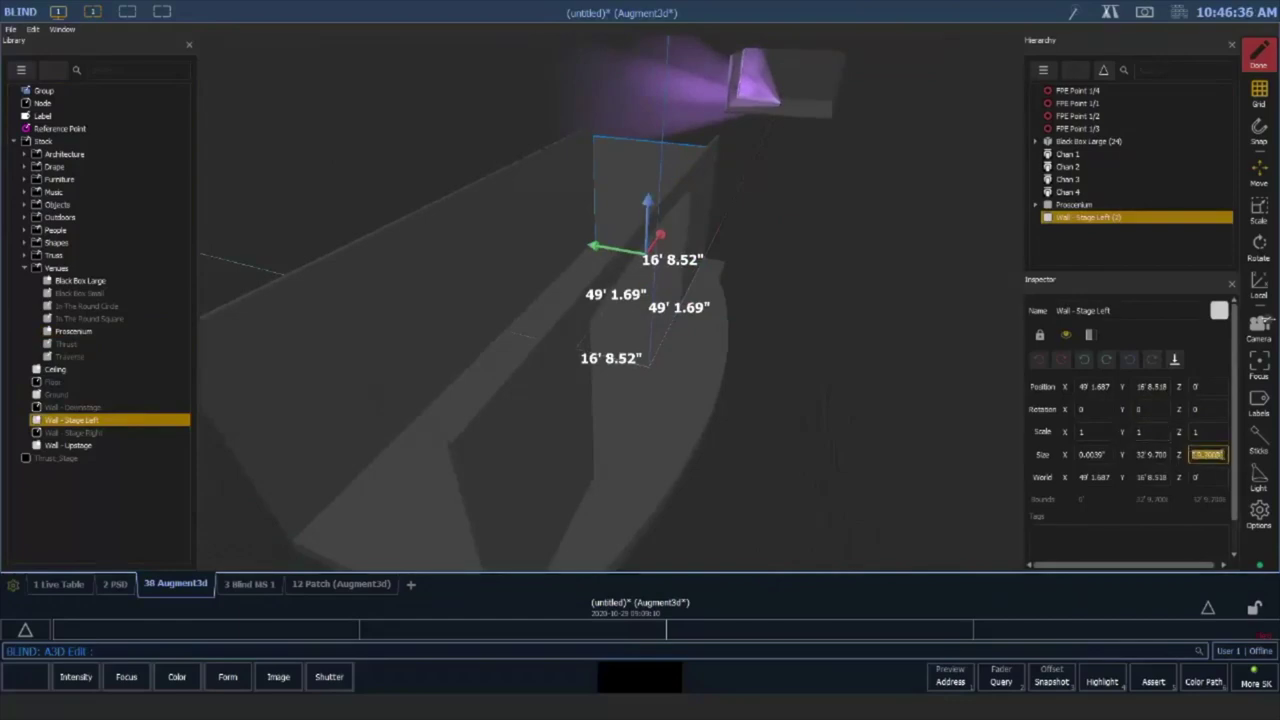
pyautogui.write('35')
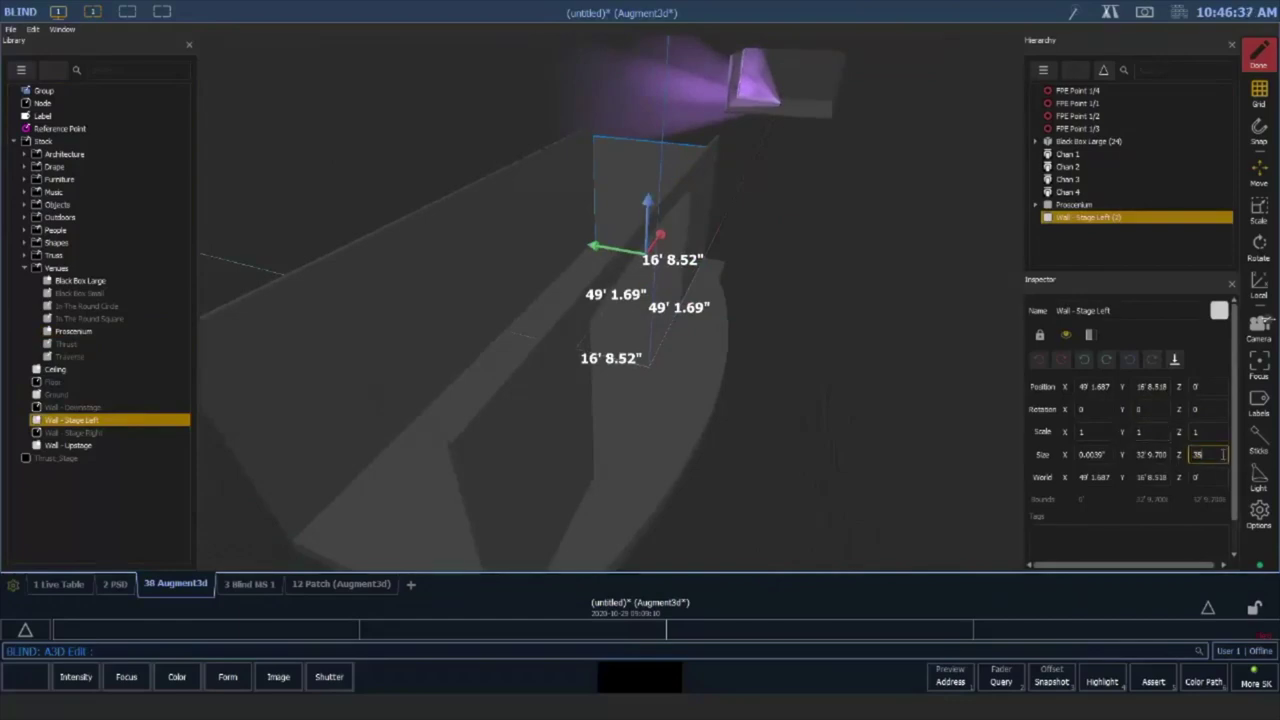
pyautogui.click(1154, 454)
pyautogui.moveTo(1136, 455); pyautogui.dragTo(1197, 455)
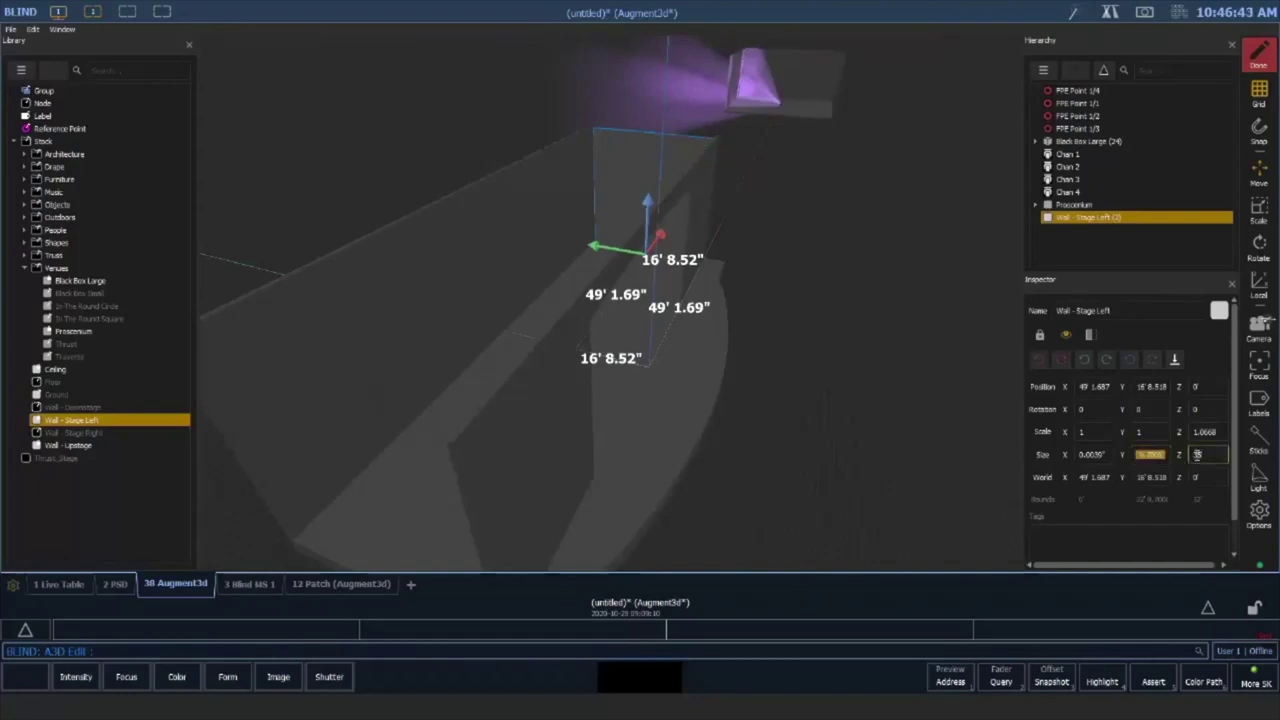
pyautogui.write('40')
pyautogui.press('Tab')
# Move the stage-left wall outward along X to about 53' 3.28", at the edge of the stage
pyautogui.moveTo(637, 311); pyautogui.dragTo(842, 376, button='right')
pyautogui.scroll(5, 776, 246)
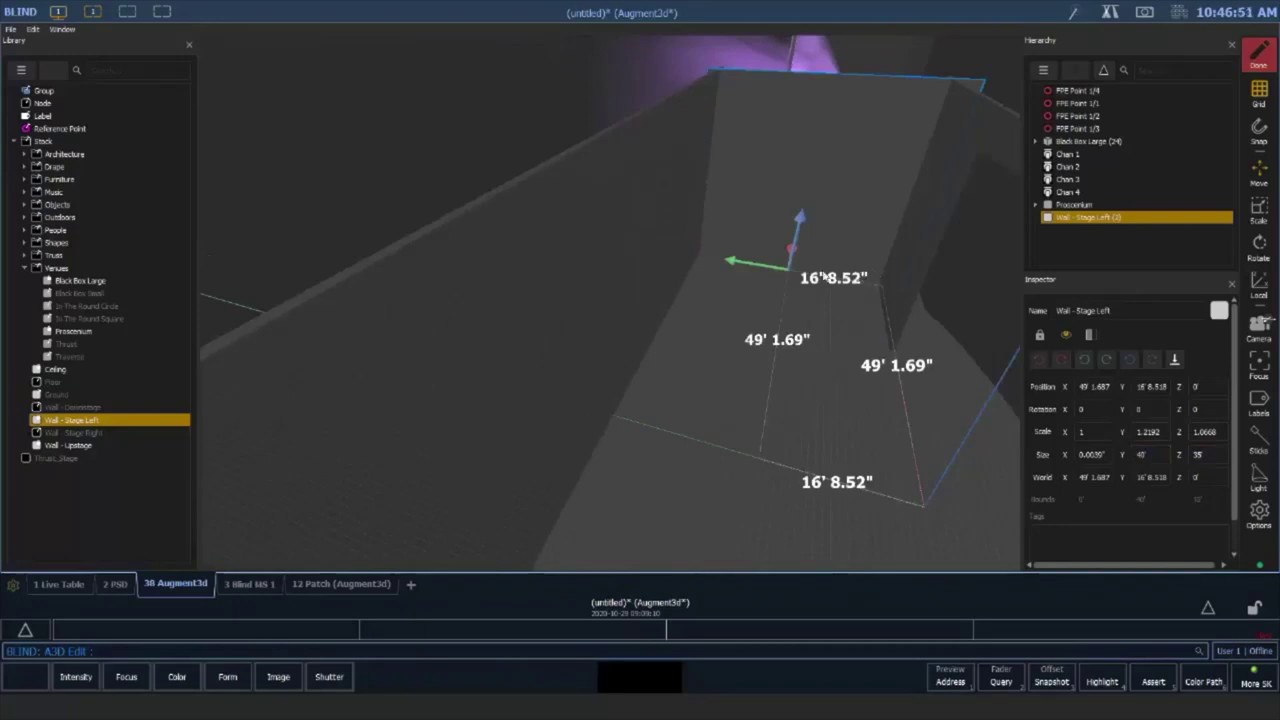
pyautogui.moveTo(874, 278); pyautogui.dragTo(920, 289)
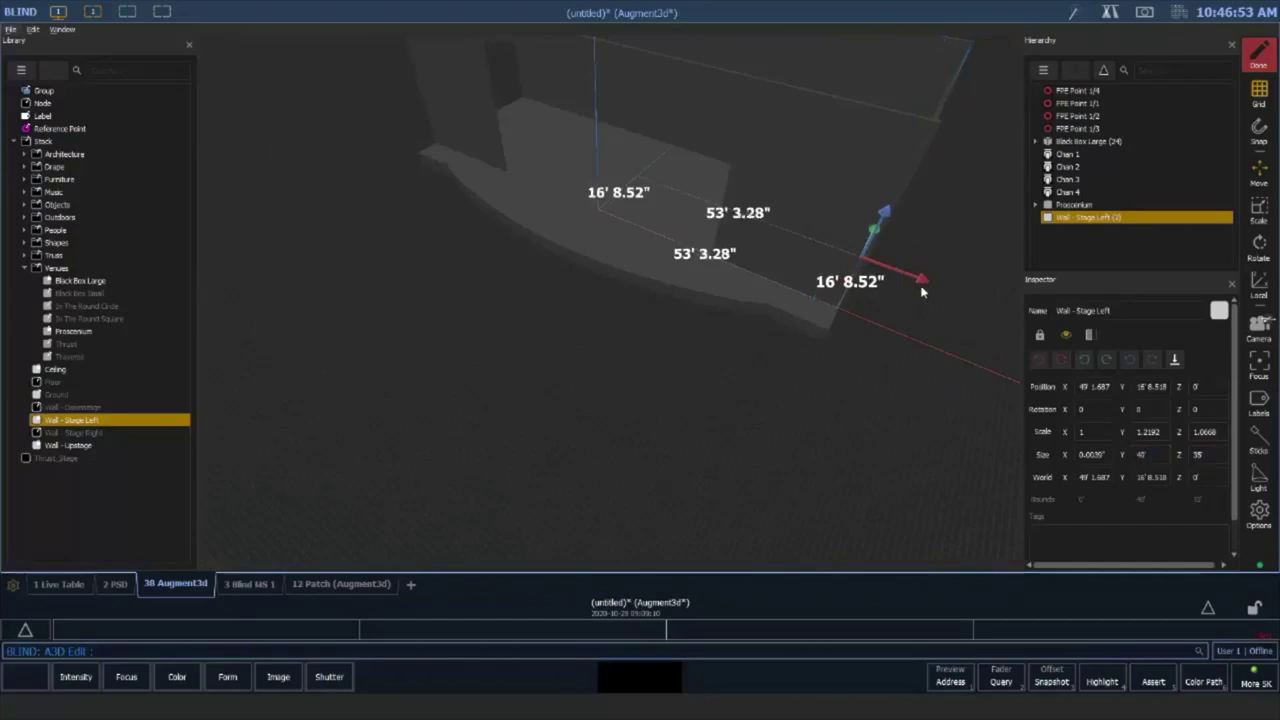
# Scale the stage-left wall down along Y to about 35' 10.9" to fit the stage depth
pyautogui.moveTo(841, 186); pyautogui.dragTo(620, 195, button='right')
pyautogui.moveTo(935, 295); pyautogui.dragTo(803, 338, button='middle')
pyautogui.click(1259, 208)
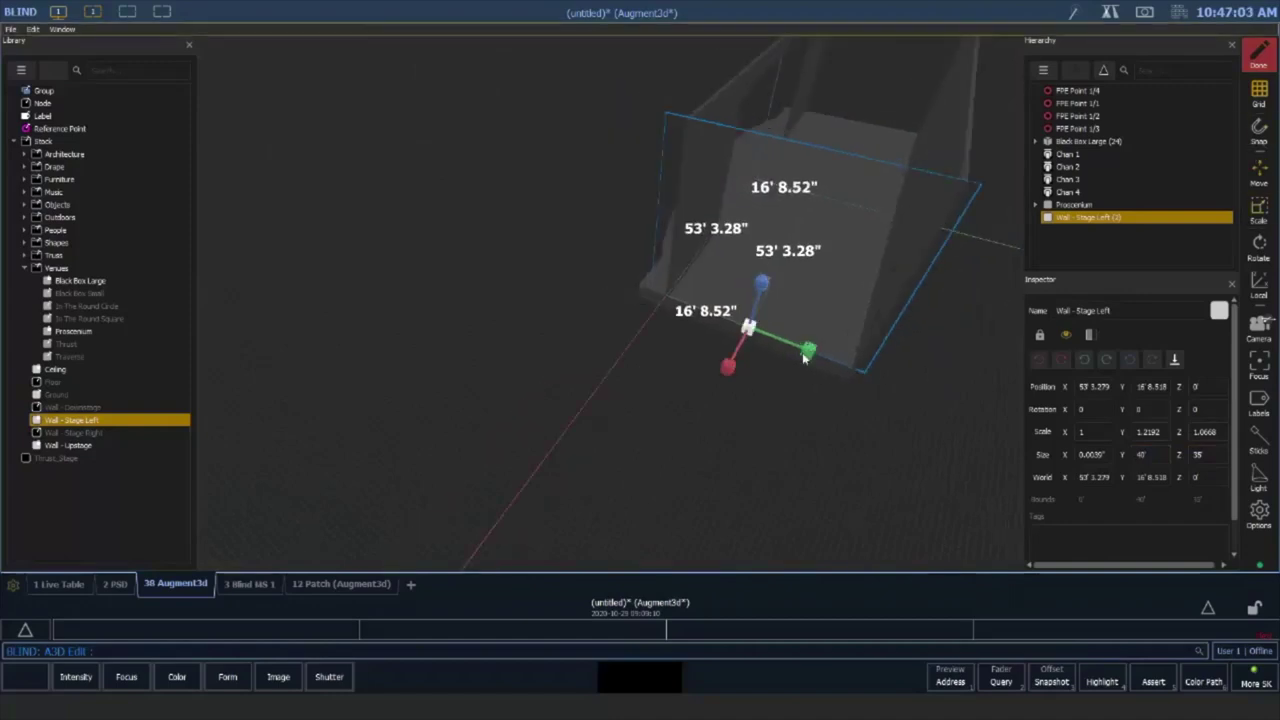
pyautogui.moveTo(812, 348); pyautogui.dragTo(800, 355)
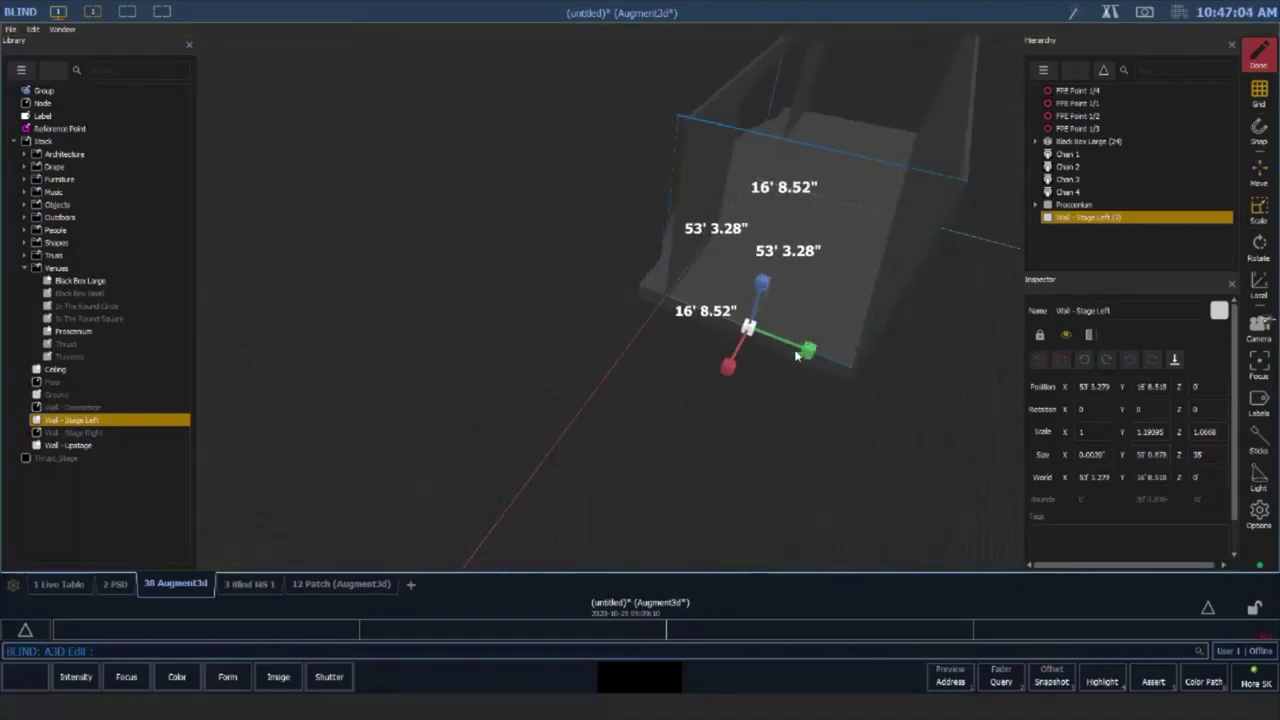
# Move the stage-left wall upstage along Y to about 17' 7.5" and deselect it
pyautogui.click(1259, 178)
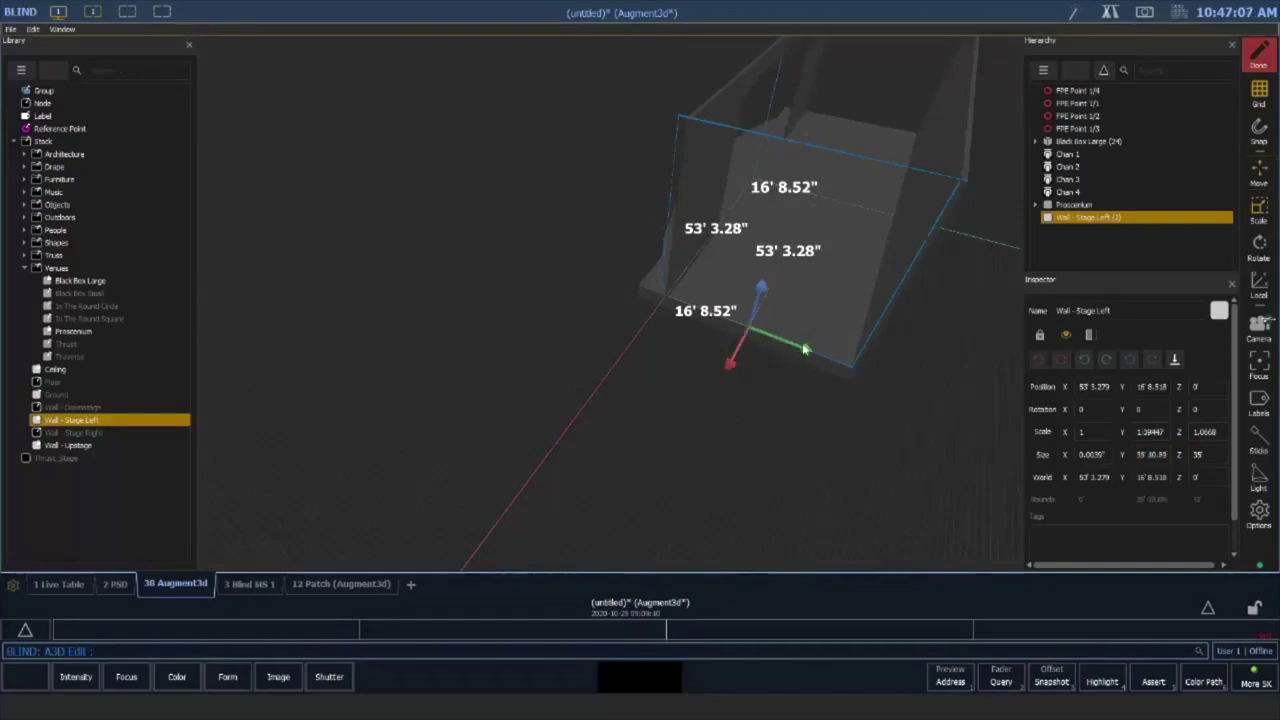
pyautogui.moveTo(809, 347); pyautogui.dragTo(809, 350)
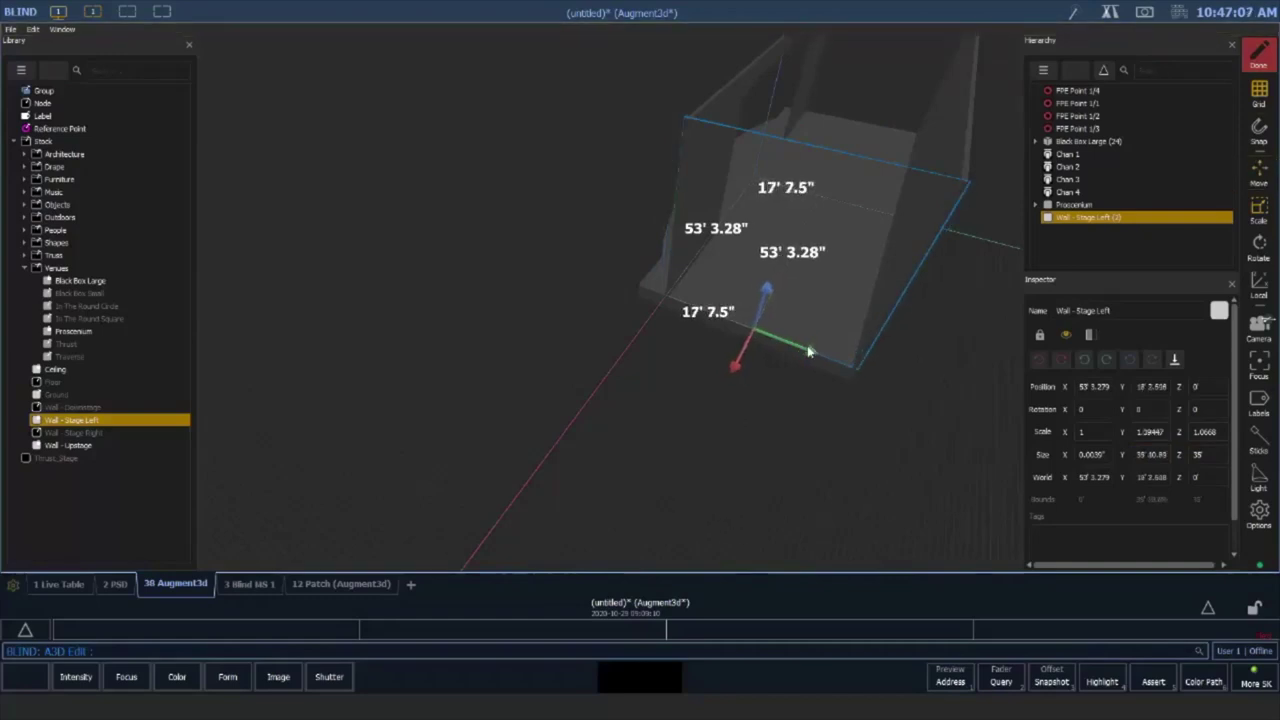
pyautogui.moveTo(859, 244); pyautogui.dragTo(841, 253, button='right')
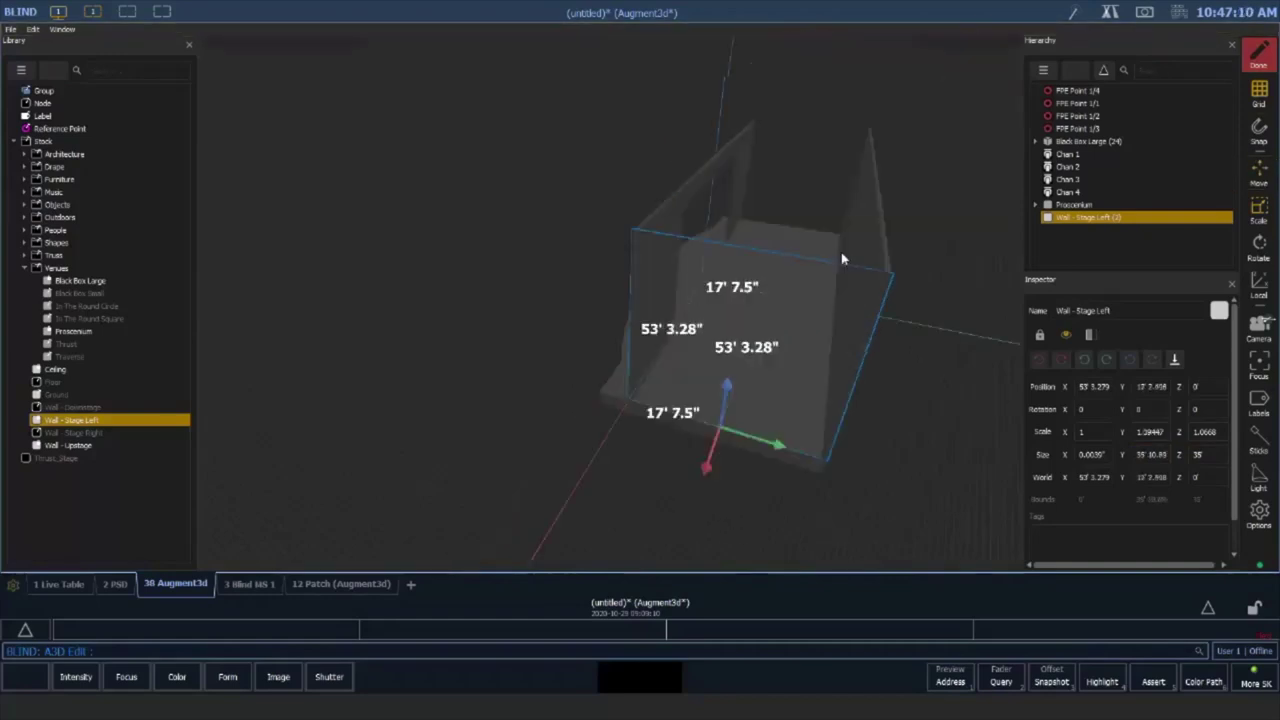
pyautogui.moveTo(829, 317); pyautogui.dragTo(851, 368)
pyautogui.click(982, 468)
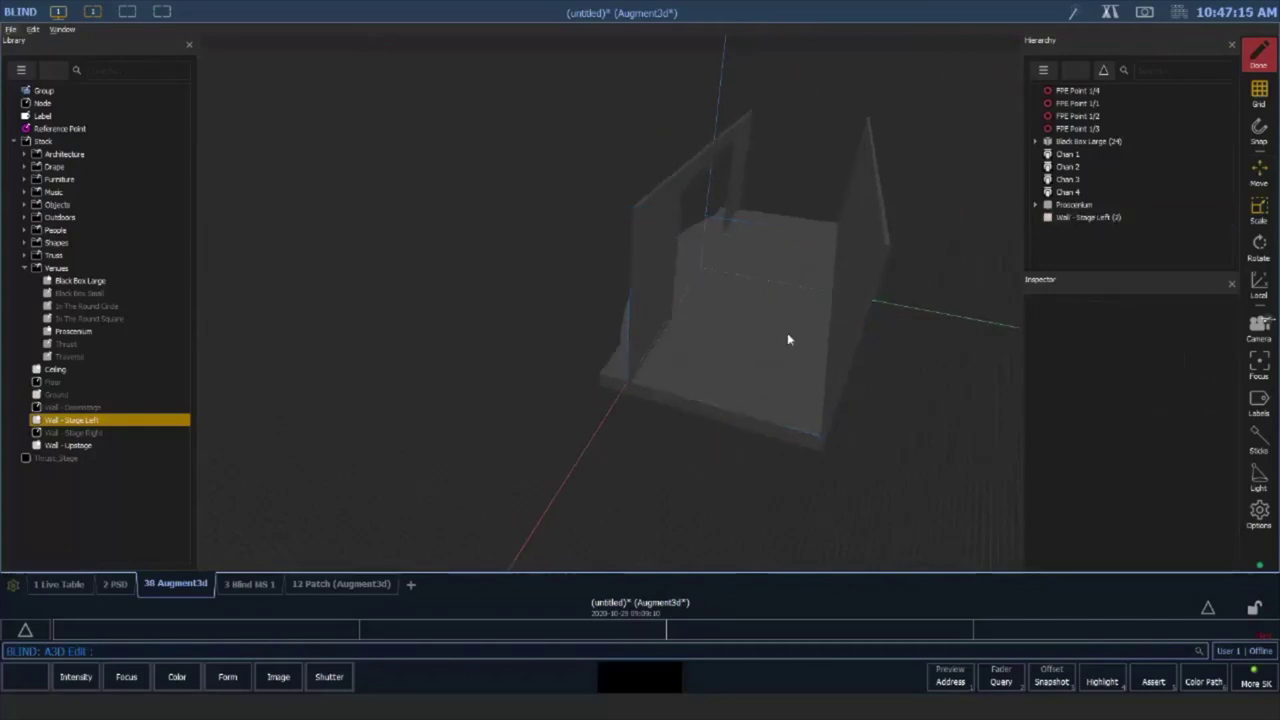
# Add a plain stock Cube from the 3D shapes and lower it below the stage to about Z -46' 4.69"
pyautogui.moveTo(788, 336); pyautogui.dragTo(743, 195)
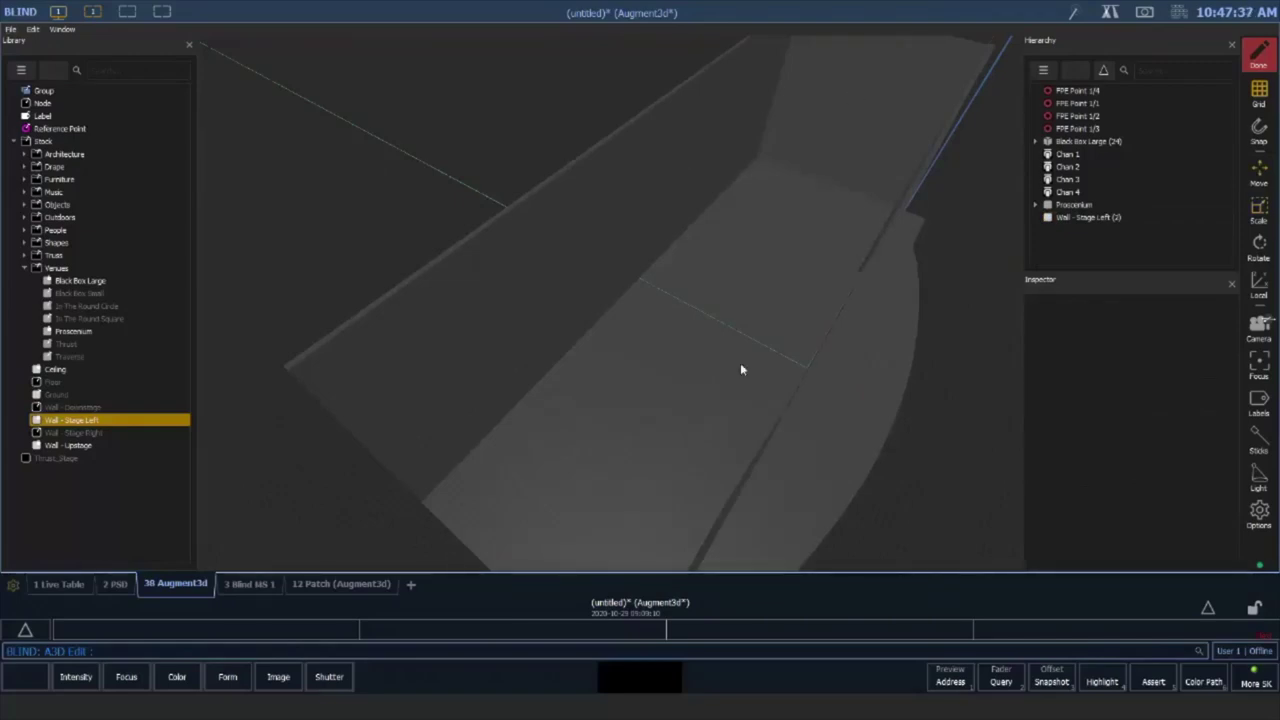
pyautogui.moveTo(762, 340)
pyautogui.mouseDown(button='right')
pyautogui.moveTo(688, 273)
pyautogui.moveTo(661, 307)
pyautogui.moveTo(770, 340)
pyautogui.moveTo(814, 331)
pyautogui.moveTo(745, 190)
pyautogui.moveTo(723, 317)
pyautogui.moveTo(768, 229)
pyautogui.moveTo(709, 290)
pyautogui.moveTo(749, 334)
pyautogui.moveTo(691, 223)
pyautogui.moveTo(700, 281)
pyautogui.mouseUp(button='right')
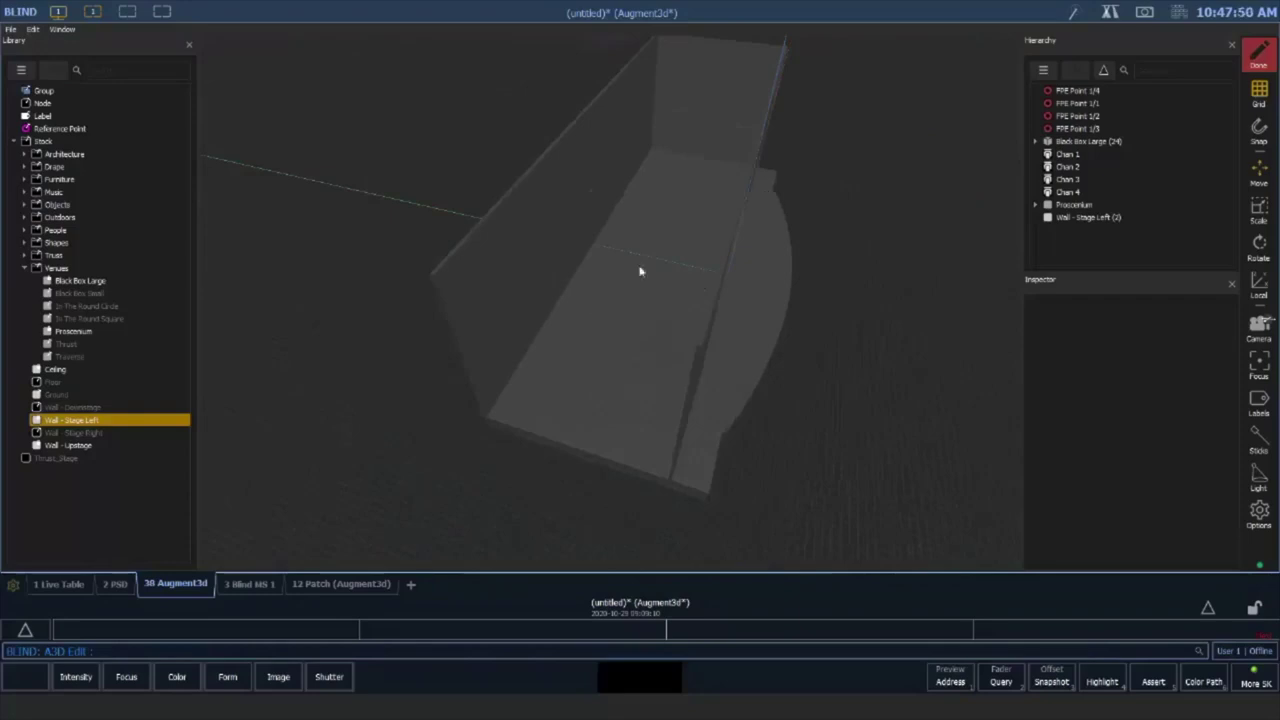
pyautogui.moveTo(641, 271); pyautogui.dragTo(638, 246, button='right')
pyautogui.click(156, 417)
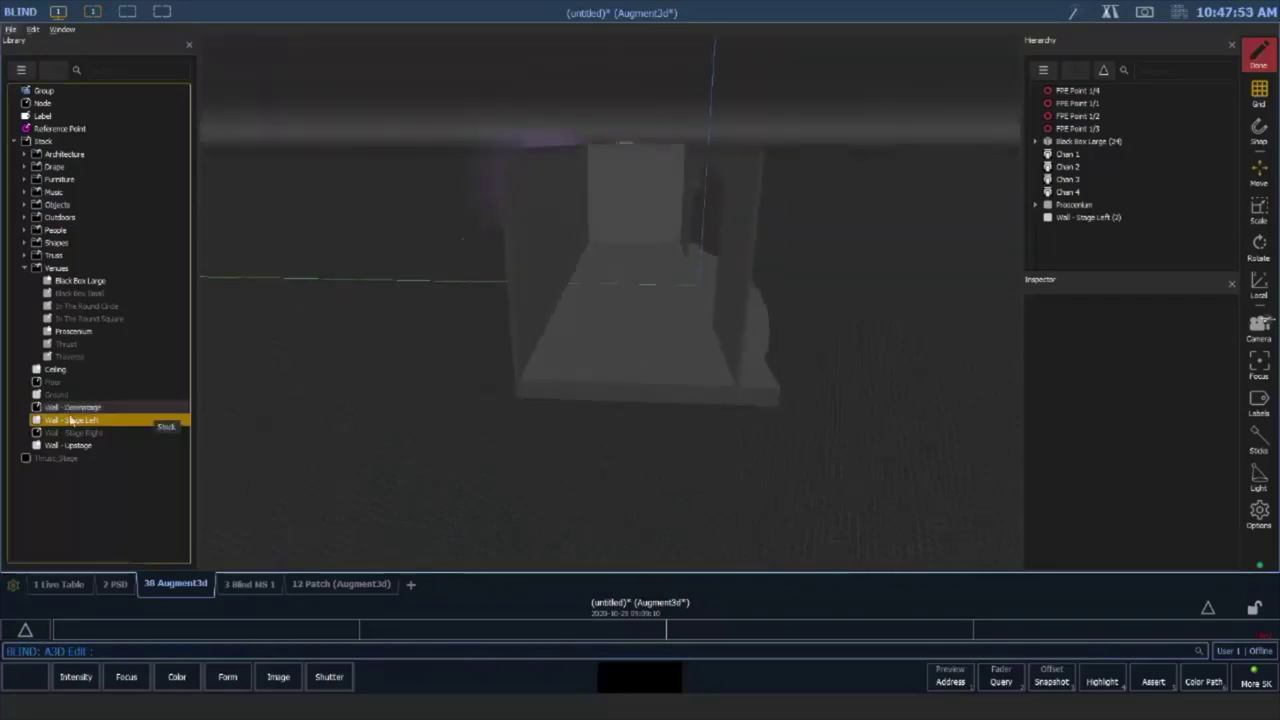
pyautogui.click(25, 205)
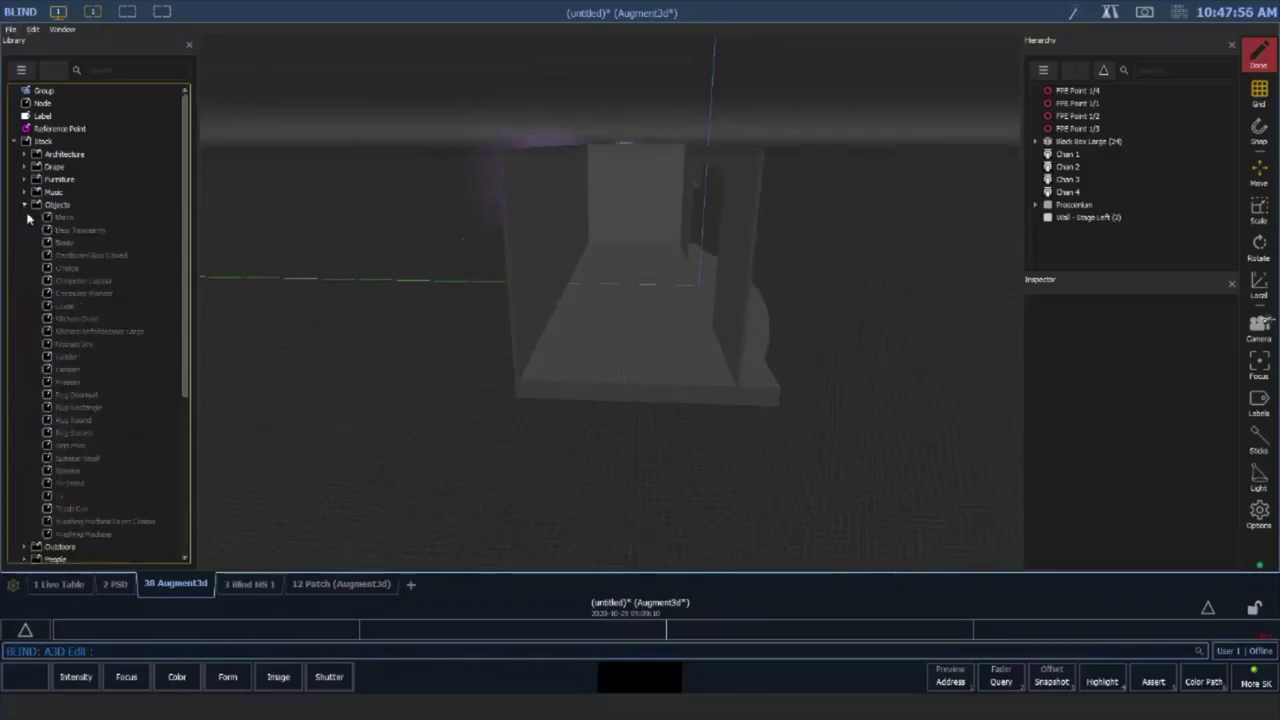
pyautogui.click(26, 205)
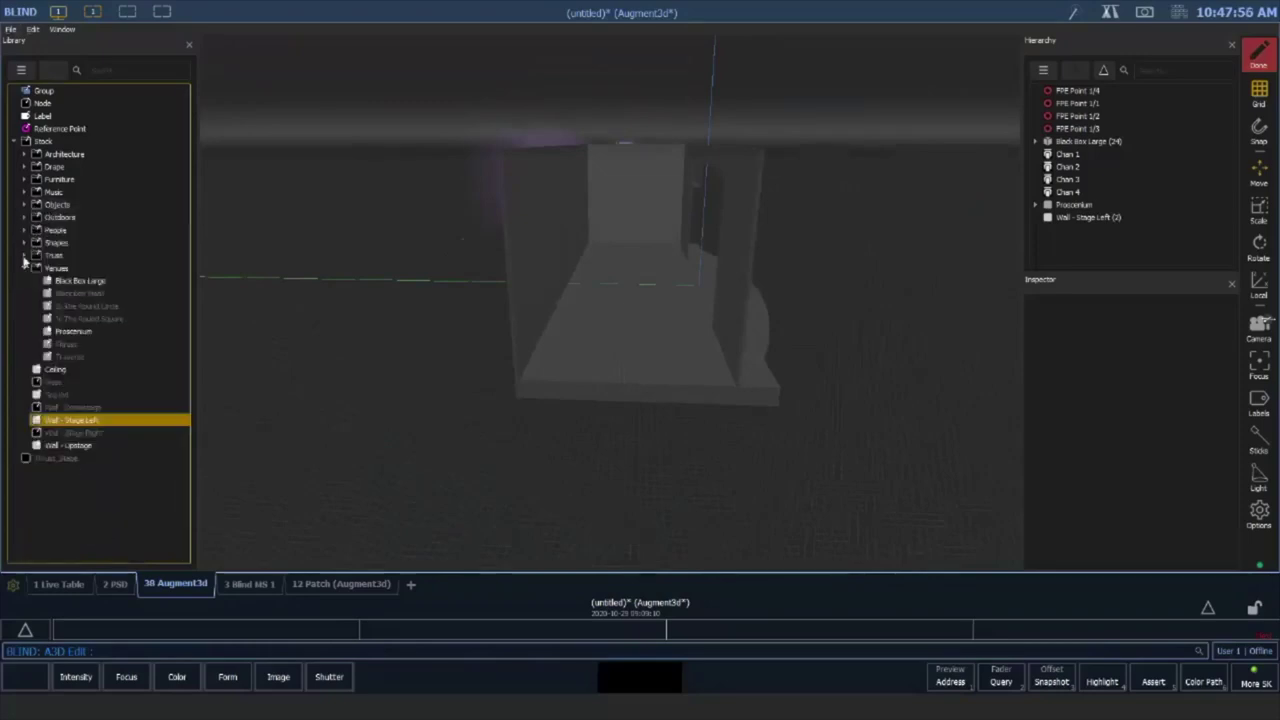
pyautogui.click(23, 243)
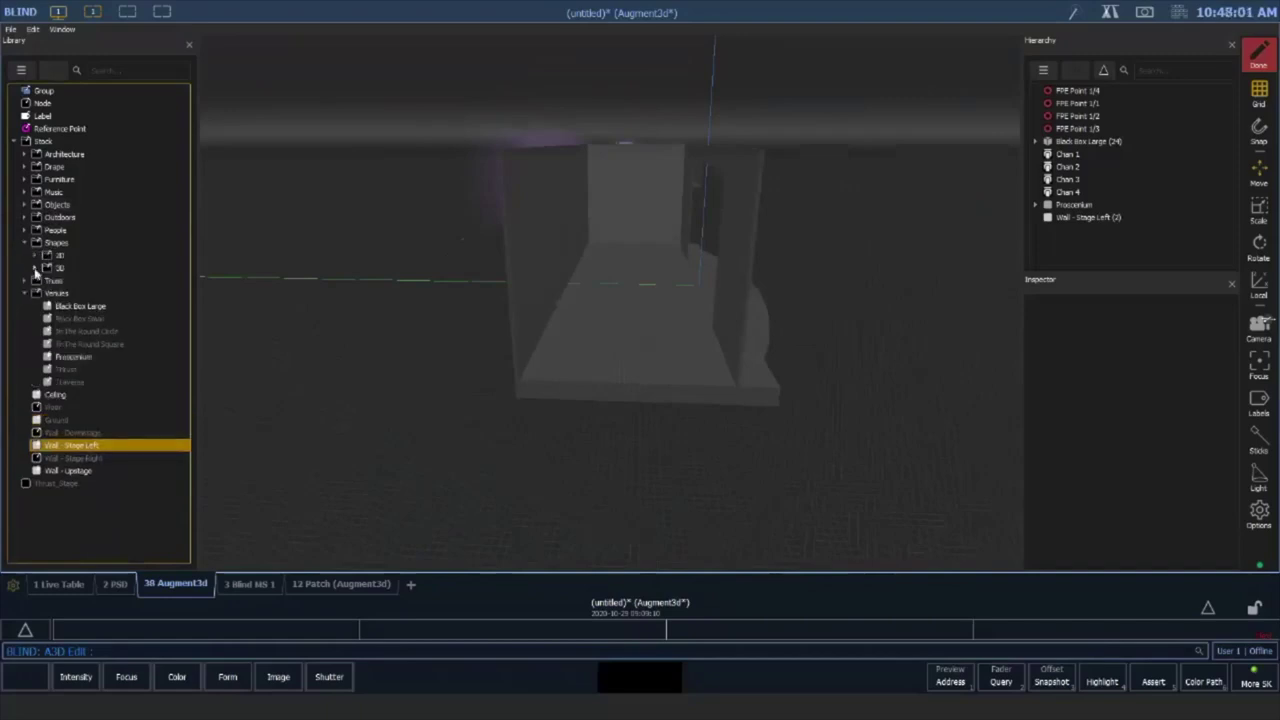
pyautogui.click(35, 268)
pyautogui.click(45, 293)
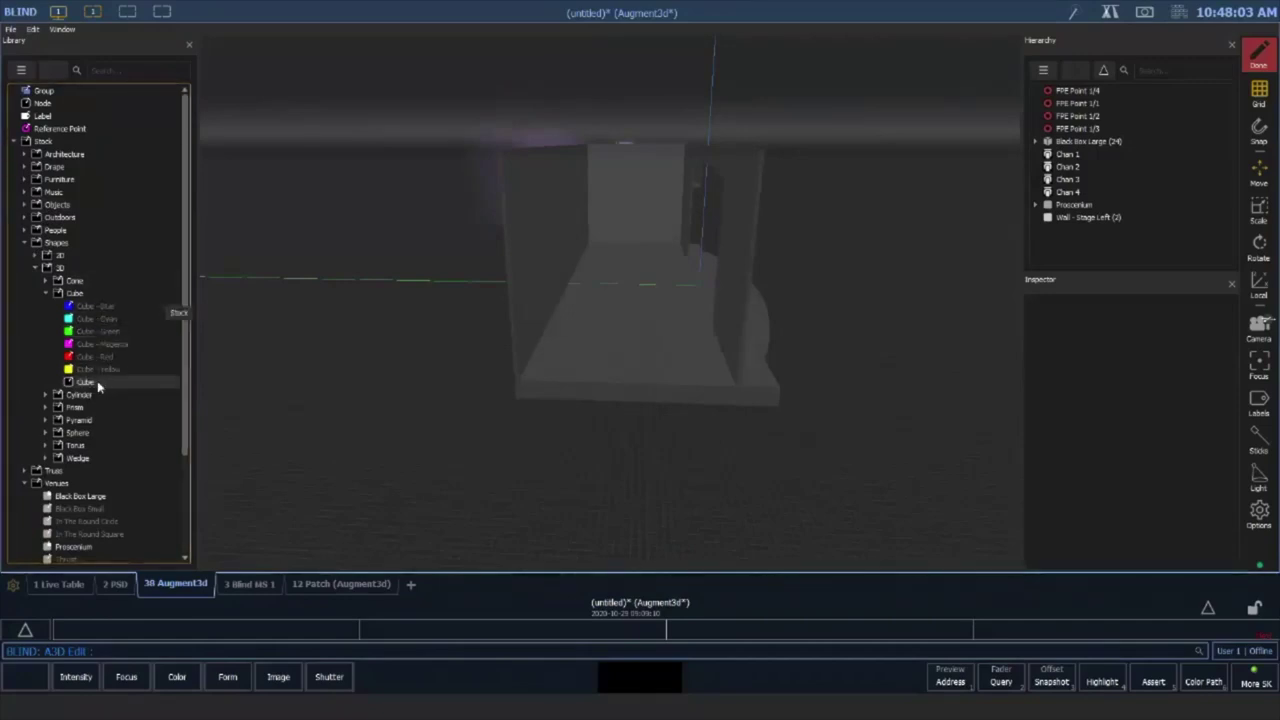
pyautogui.moveTo(94, 382); pyautogui.dragTo(626, 357)
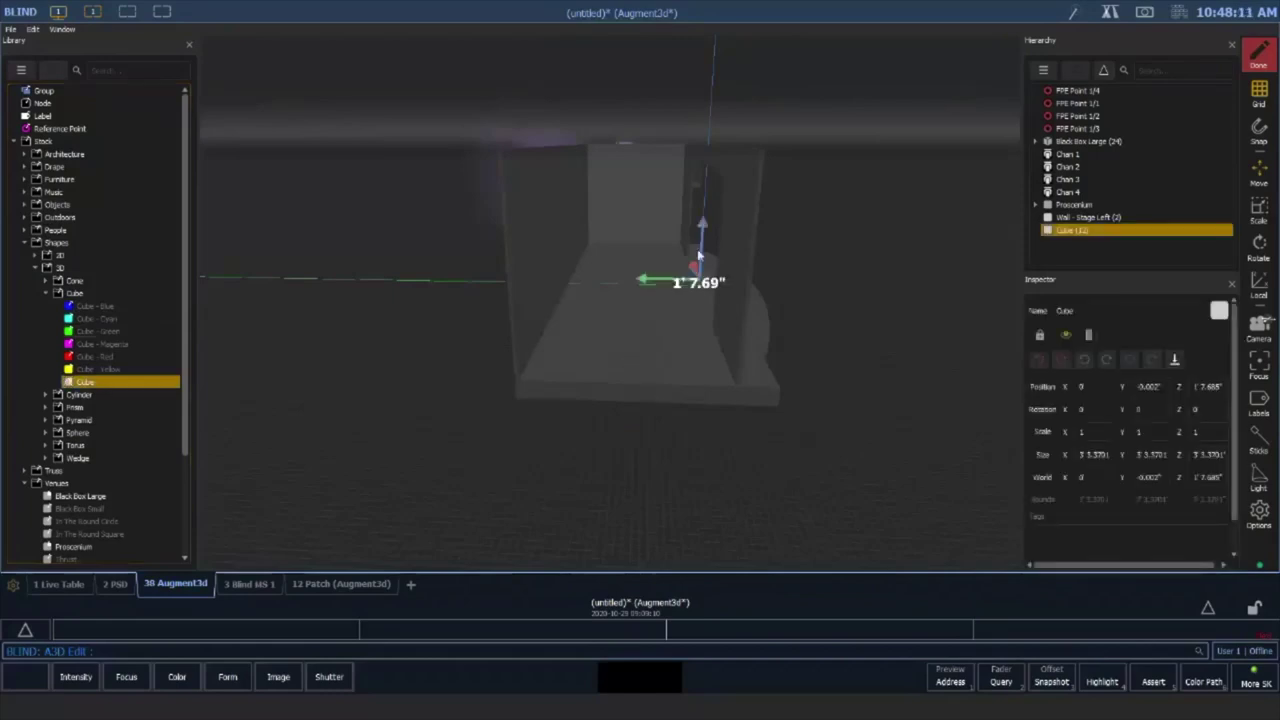
pyautogui.moveTo(718, 324); pyautogui.dragTo(689, 385)
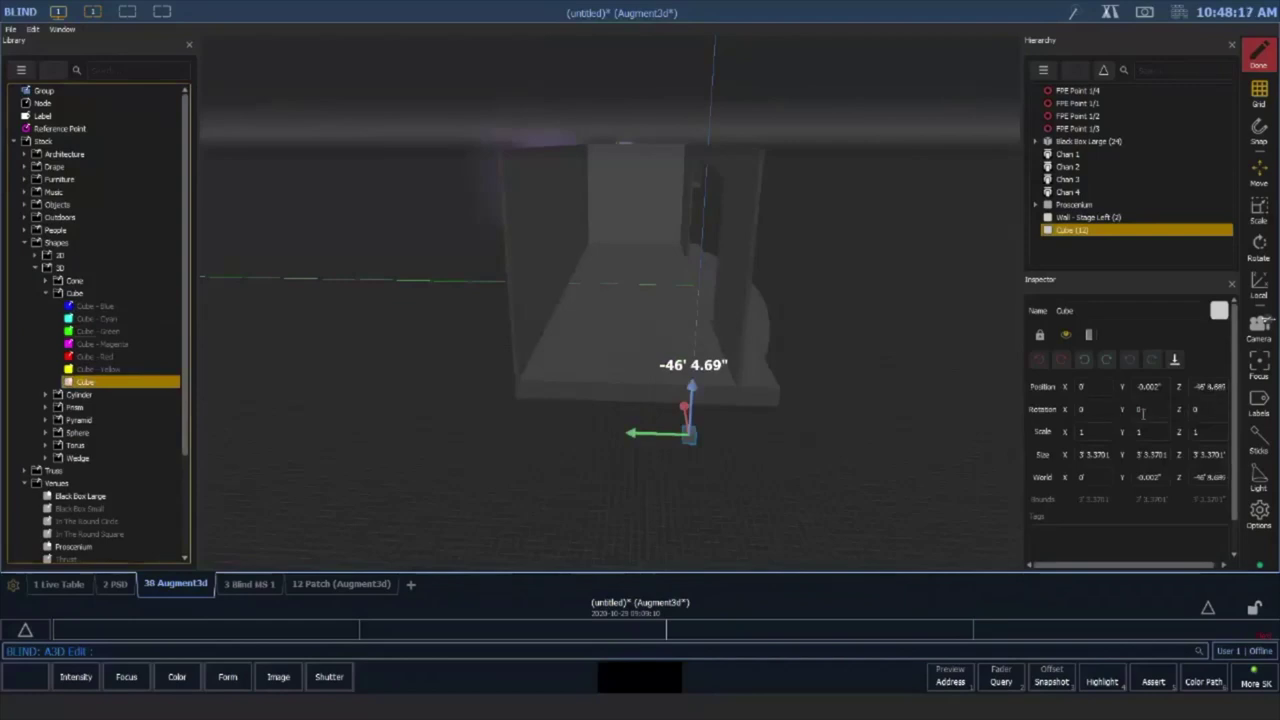
# Set the cube's Z size to 35'
pyautogui.click(1205, 455)
pyautogui.moveTo(1236, 455); pyautogui.dragTo(1237, 461)
pyautogui.write('35')
pyautogui.press('Return')
# Check the stage-left wall's Y size, then set the cube's size to 35' 10" in Y and 6" in X
pyautogui.click(636, 186)
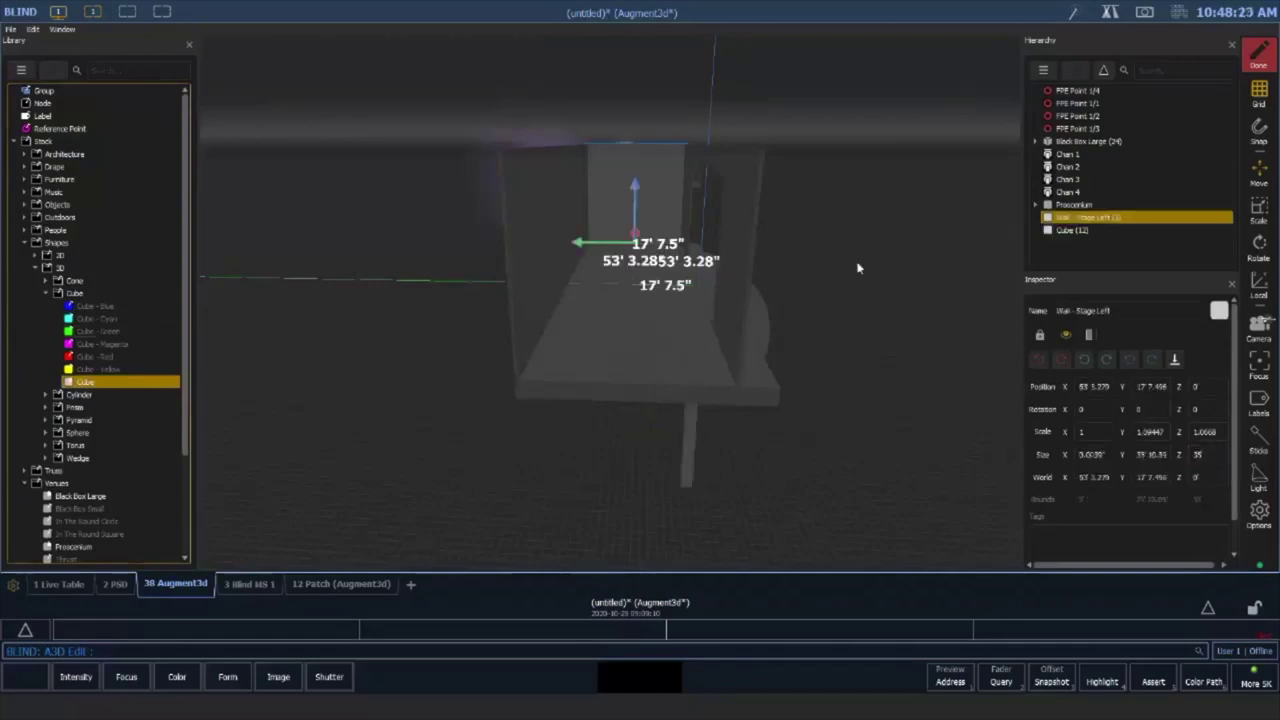
pyautogui.click(1146, 458)
pyautogui.click(686, 445)
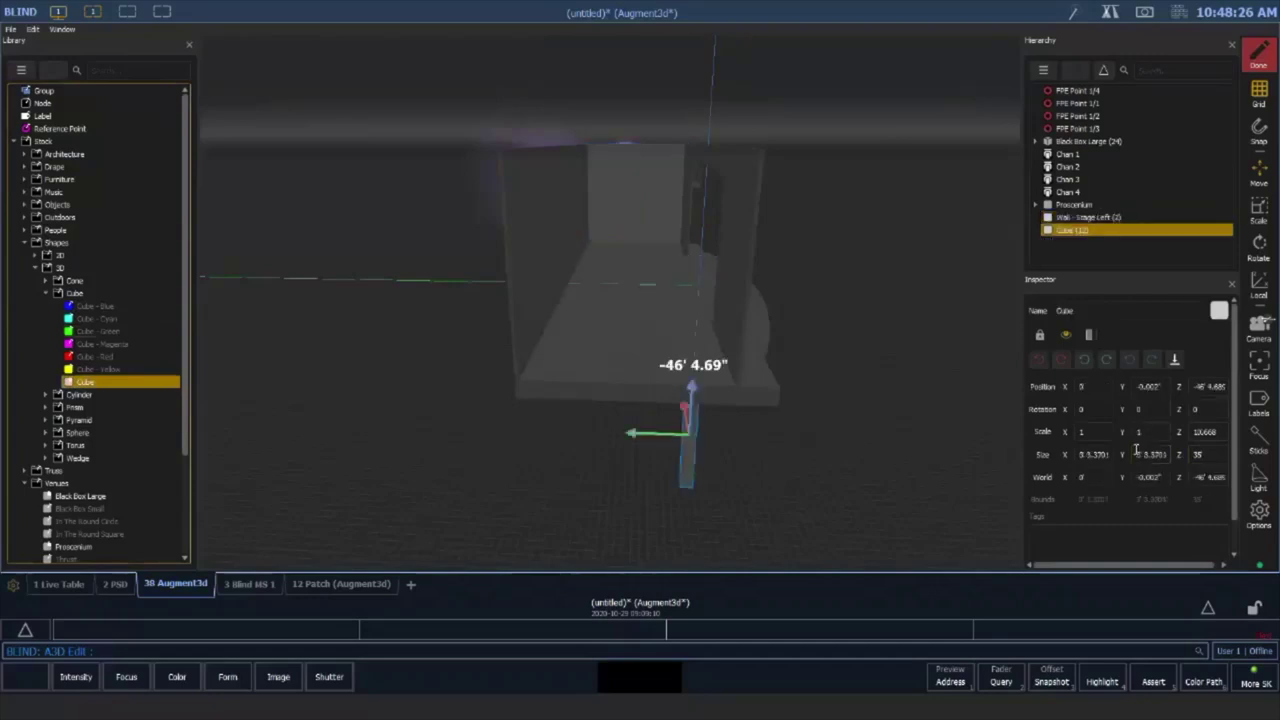
pyautogui.click(1136, 452)
pyautogui.write('35\' 10"')
pyautogui.press('Tab')
pyautogui.moveTo(1079, 455); pyautogui.dragTo(1110, 457)
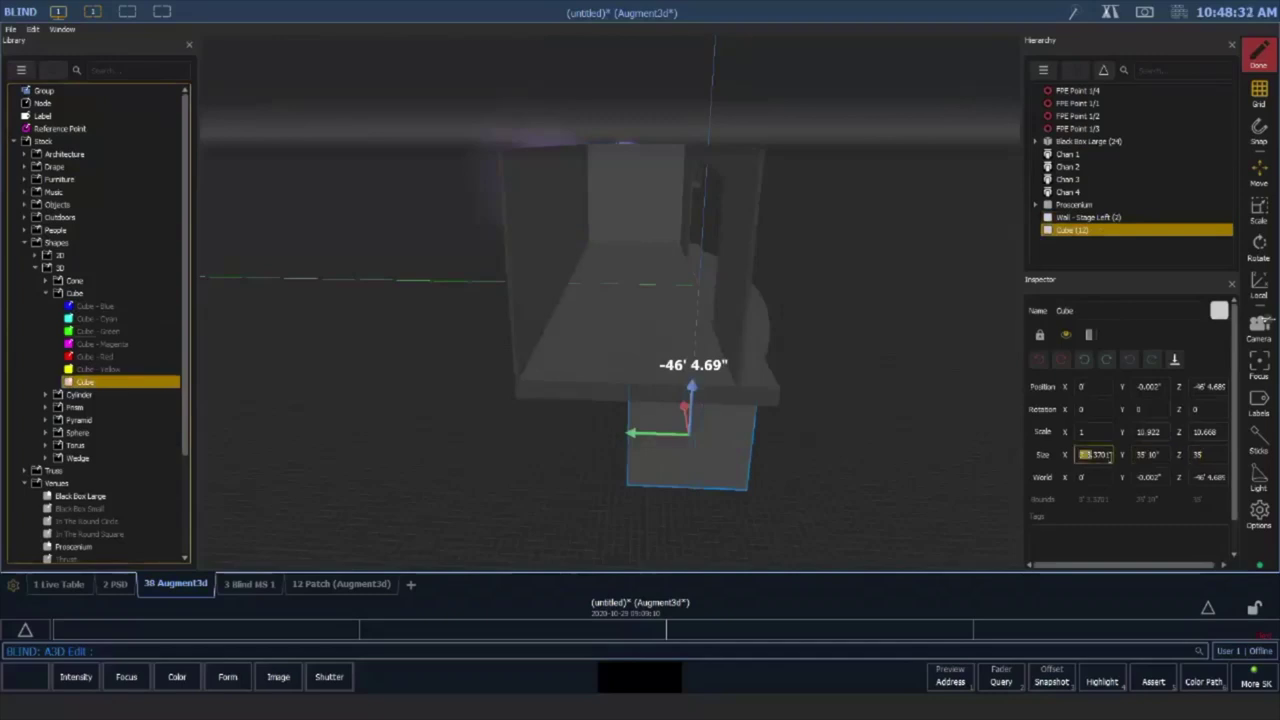
pyautogui.write('0\' 6"')
pyautogui.press('Tab')
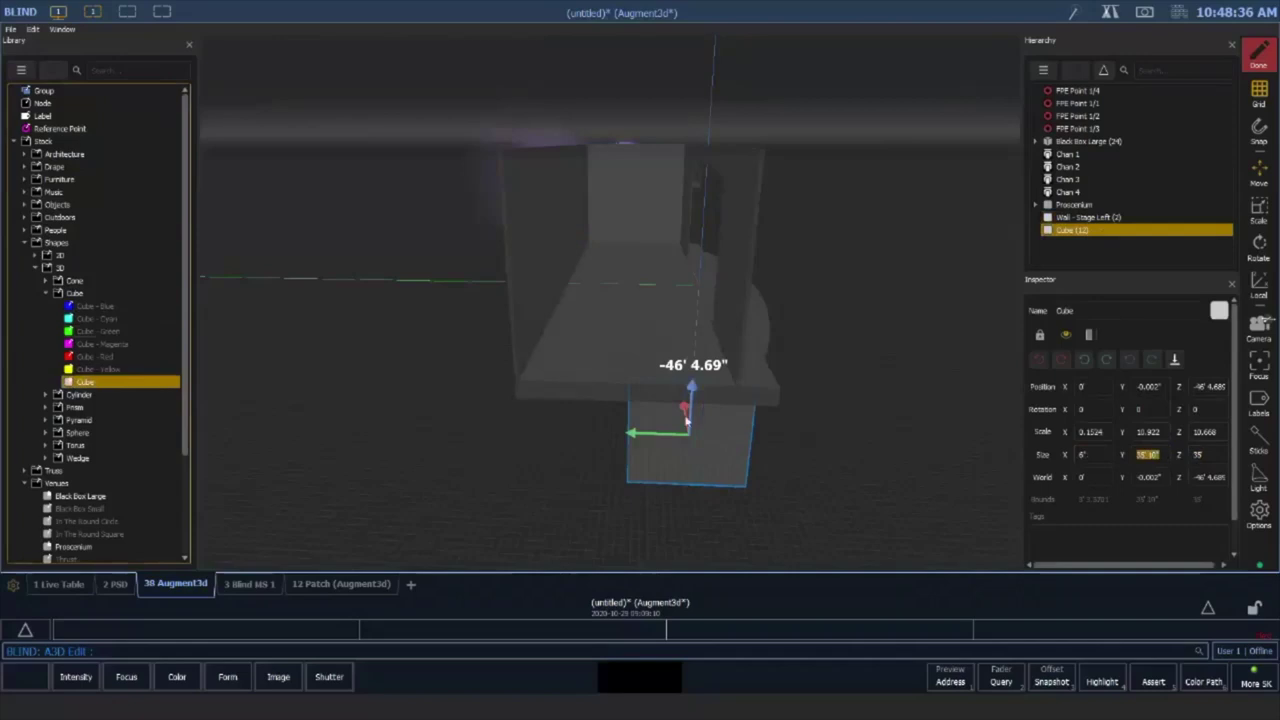
# Raise the cube and shift it upstage to about Y 23' 9.86" and Z -11' 2.12"
pyautogui.moveTo(693, 370); pyautogui.dragTo(695, 264)
pyautogui.moveTo(645, 323); pyautogui.dragTo(548, 320)
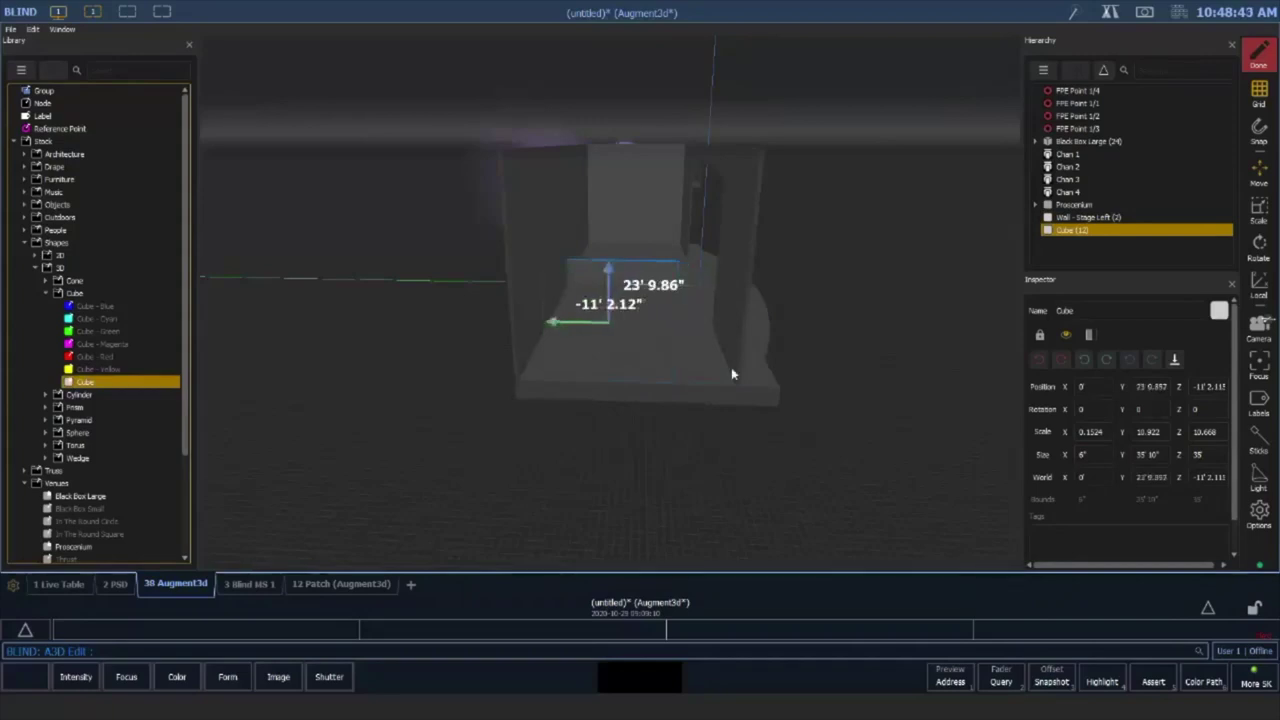
pyautogui.click(652, 186)
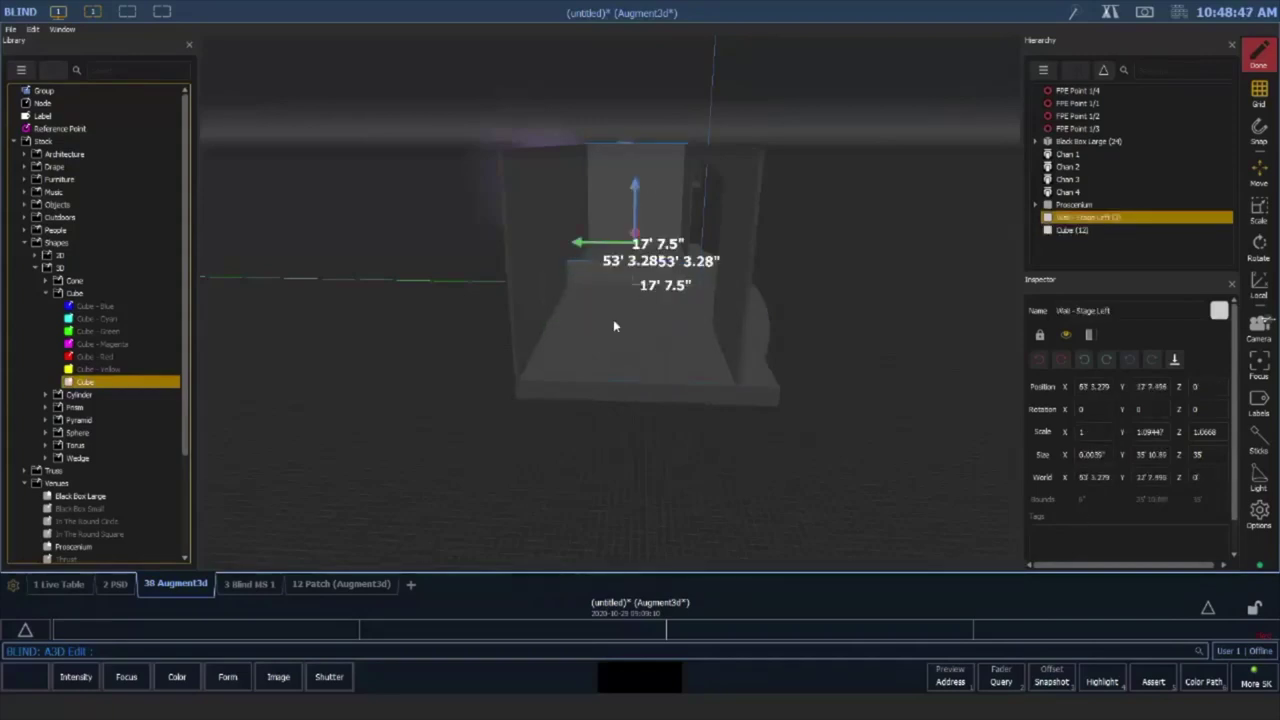
# Nest the cube and the stage-left wall inside the Proscenium group in the object hierarchy
pyautogui.click(645, 352)
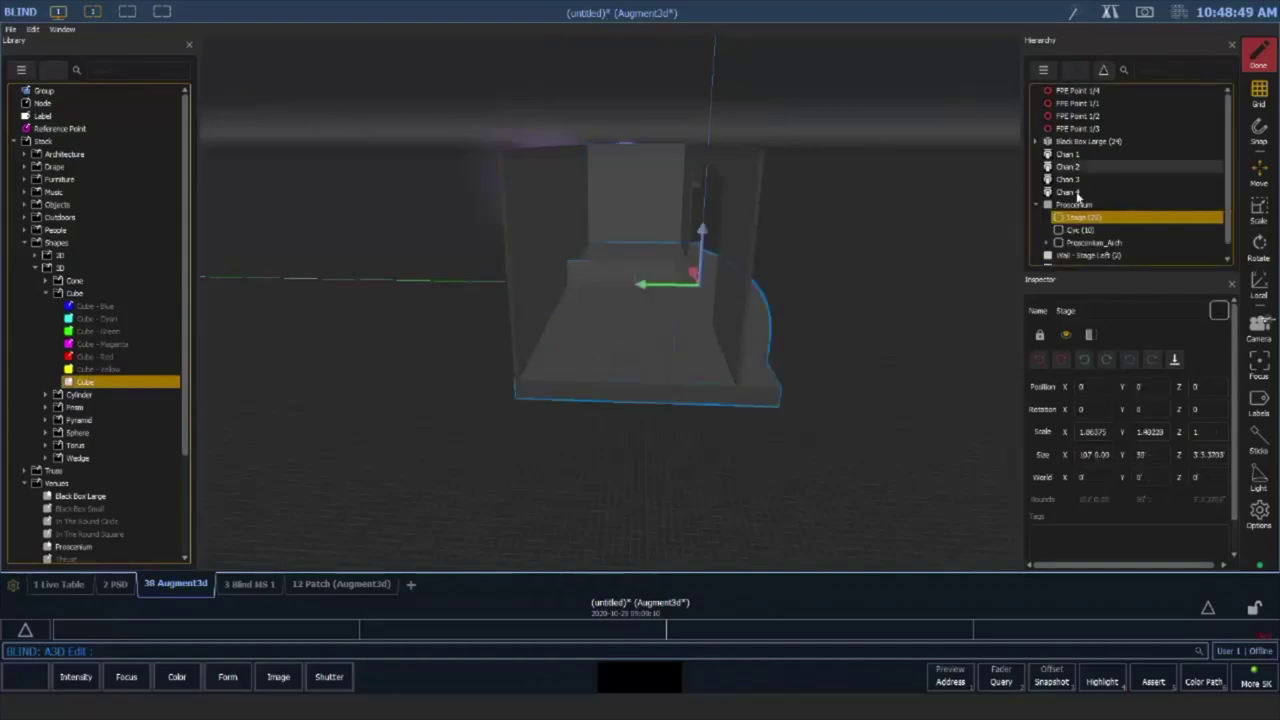
pyautogui.scroll(-1, 1075, 210)
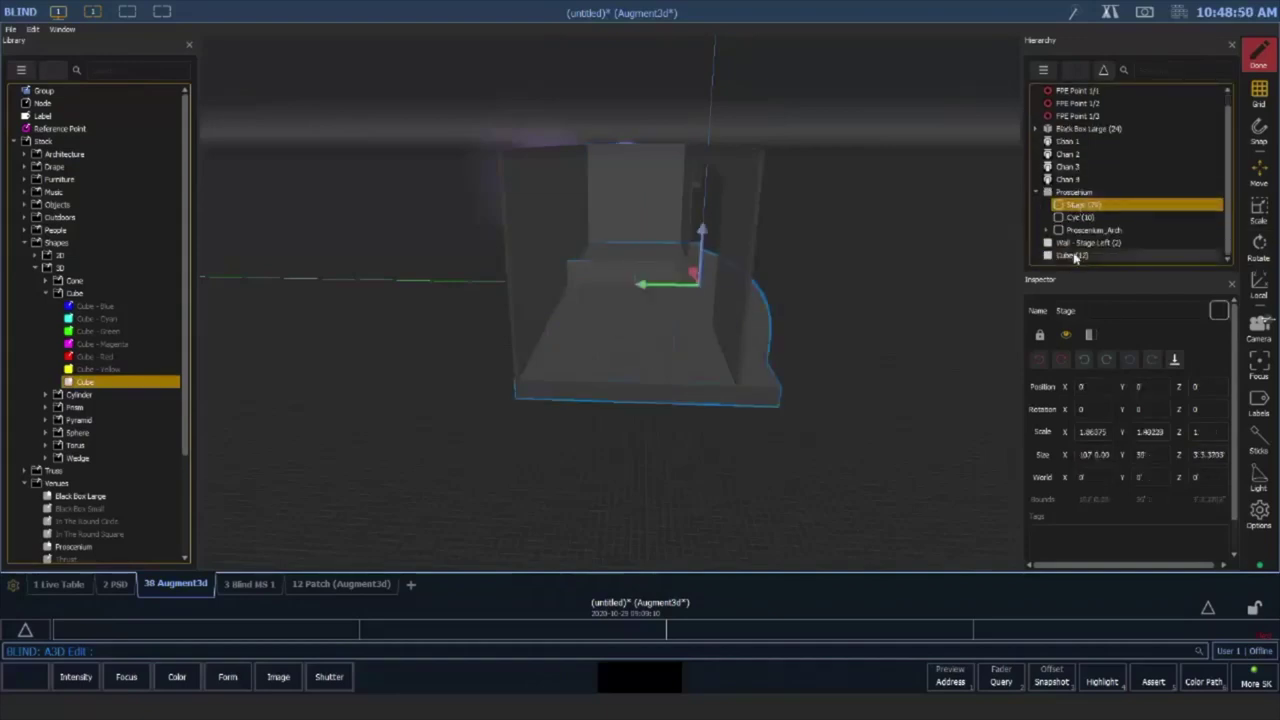
pyautogui.click(1074, 256)
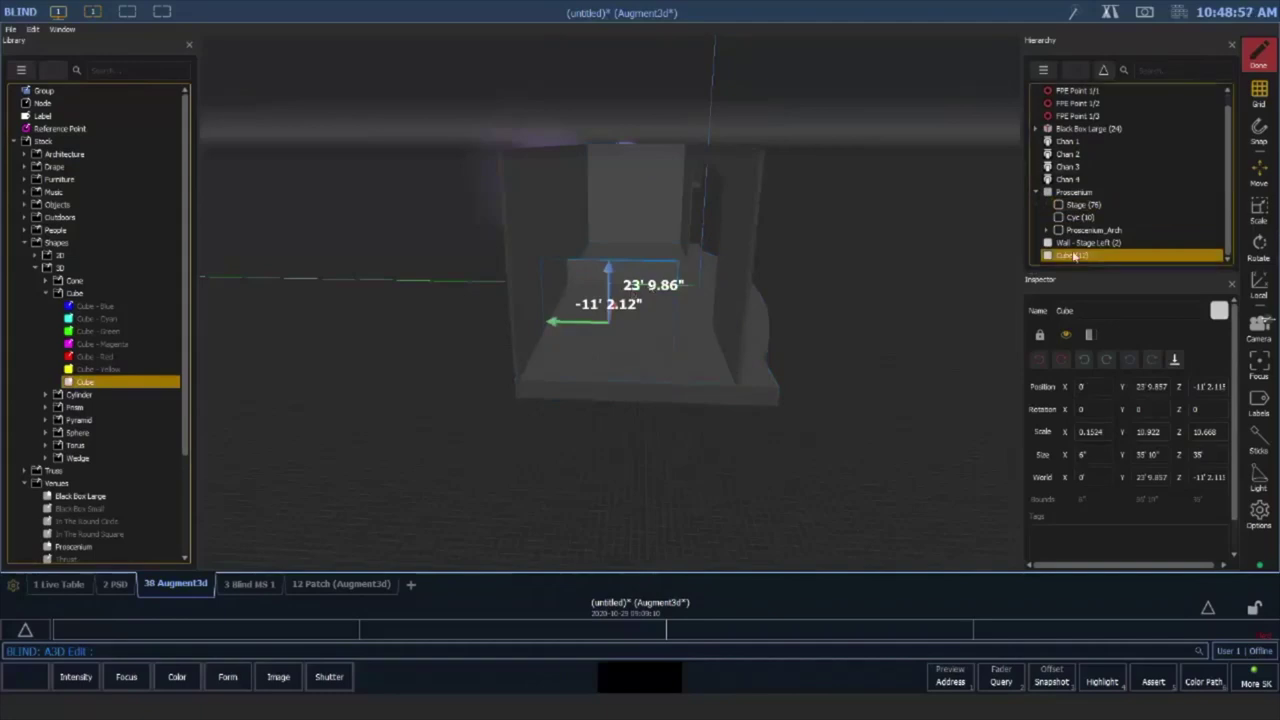
pyautogui.moveTo(1073, 259); pyautogui.dragTo(1089, 210)
pyautogui.moveTo(1073, 258); pyautogui.dragTo(1080, 222)
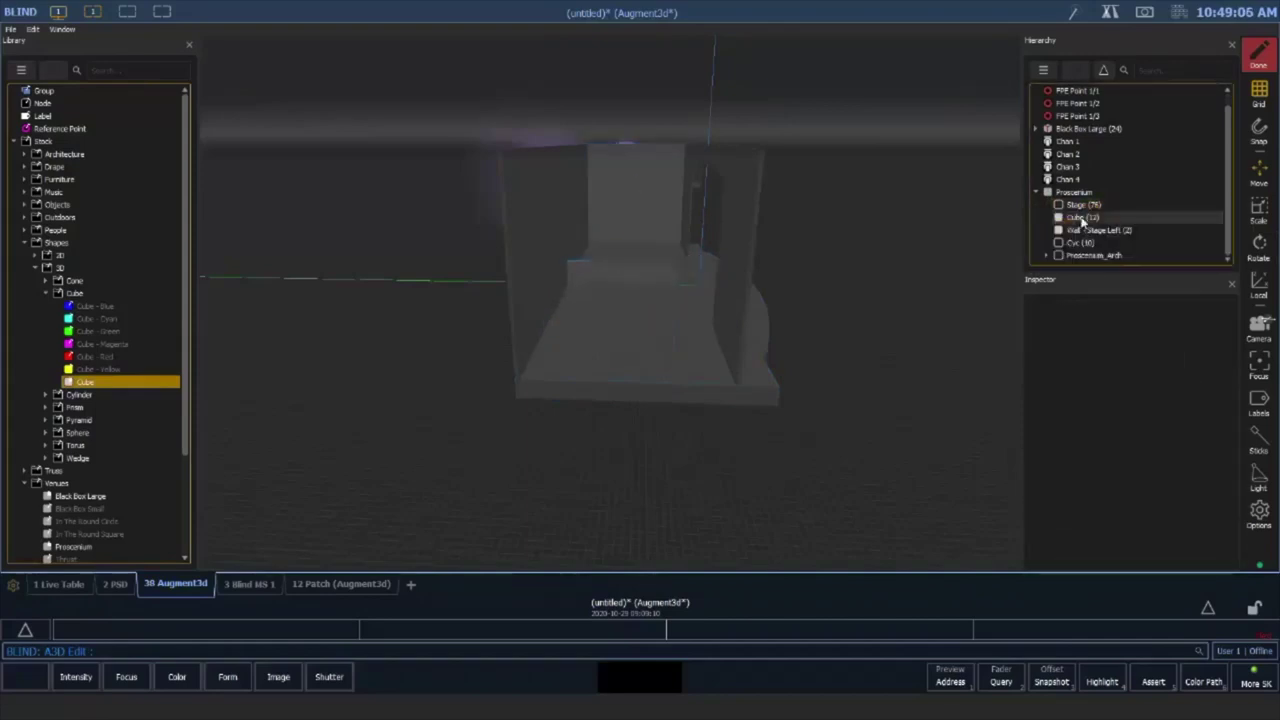
# Set the cube's world position to 35' in both Y and Z
pyautogui.click(1084, 229)
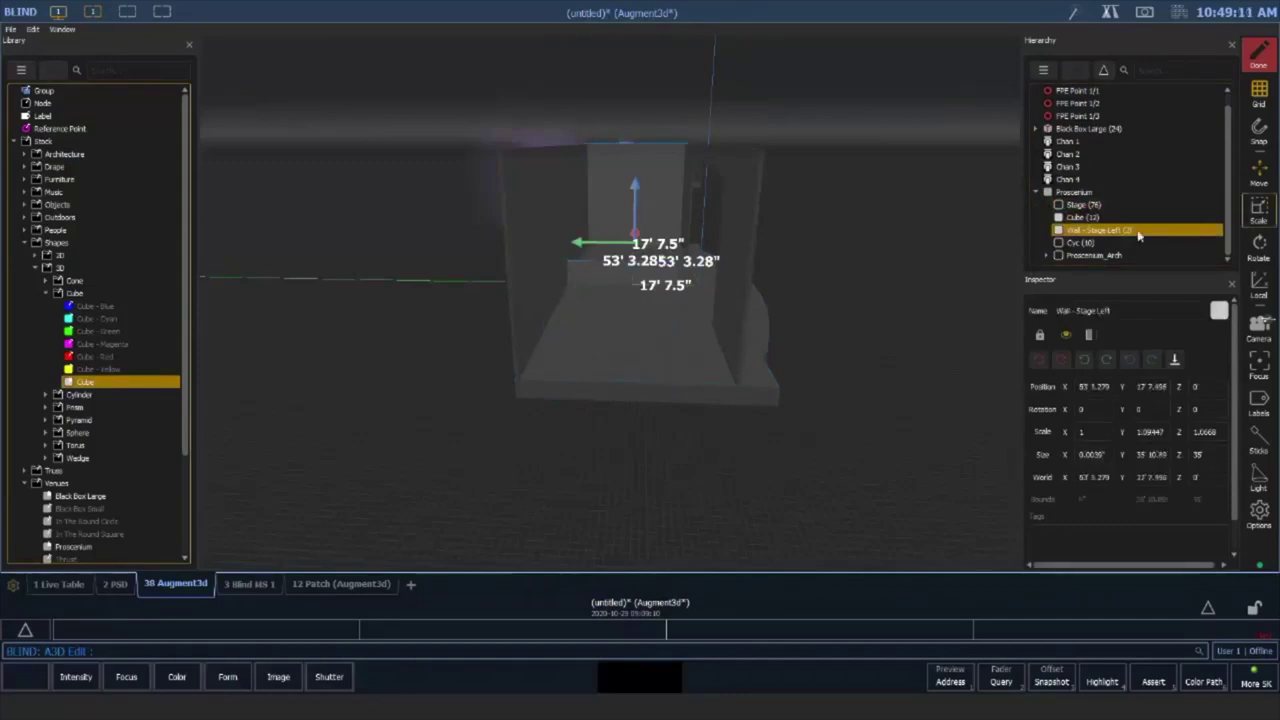
pyautogui.click(1072, 217)
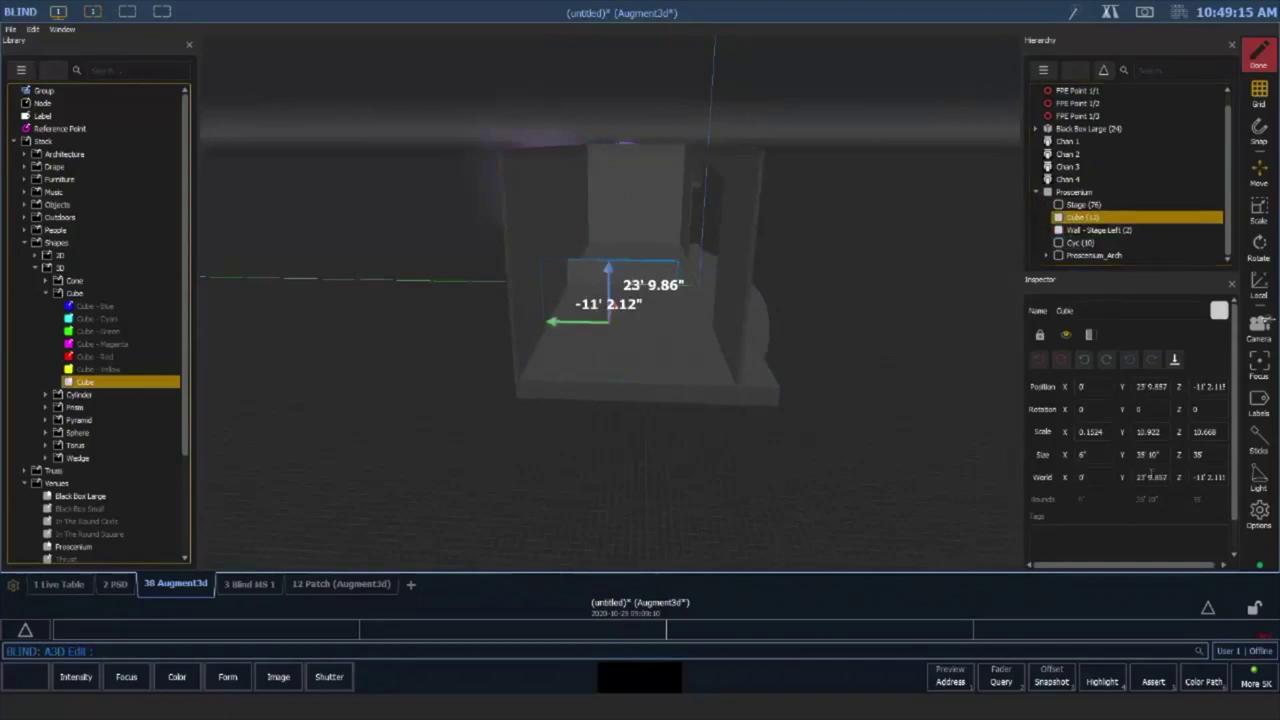
pyautogui.click(1150, 477)
pyautogui.write('38')
pyautogui.click(1196, 473)
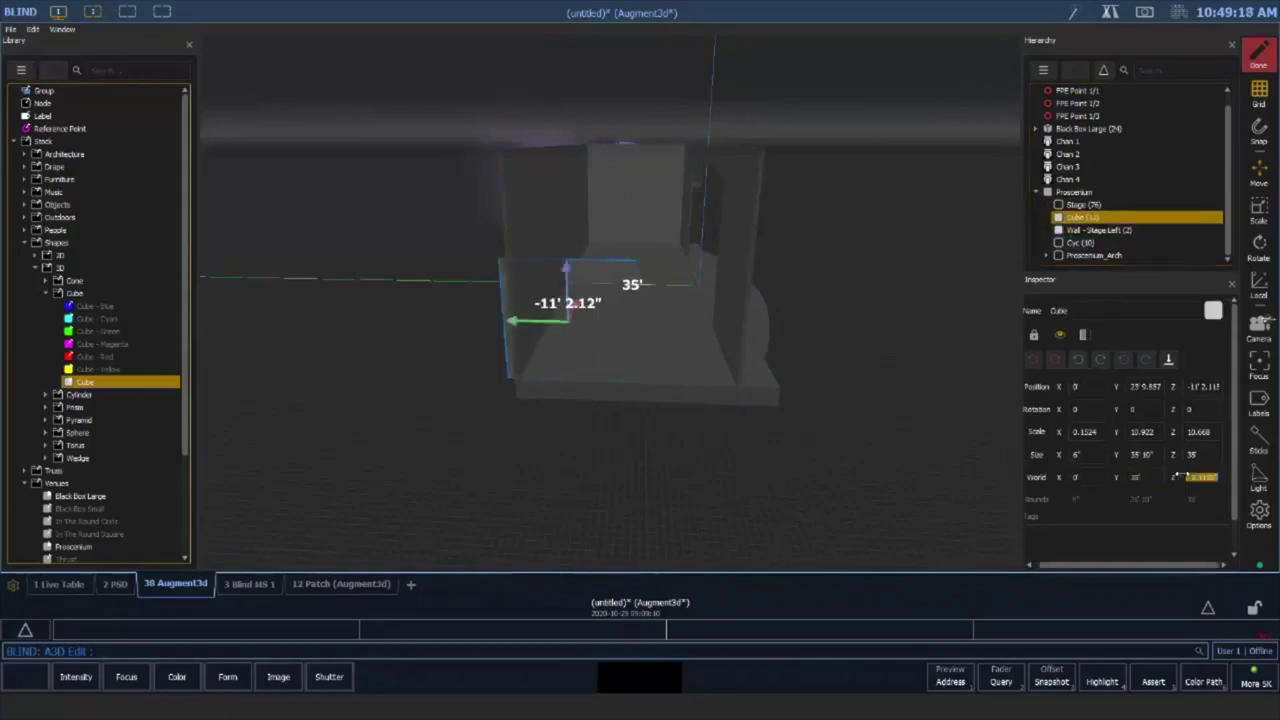
pyautogui.write('335')
pyautogui.press('Return')
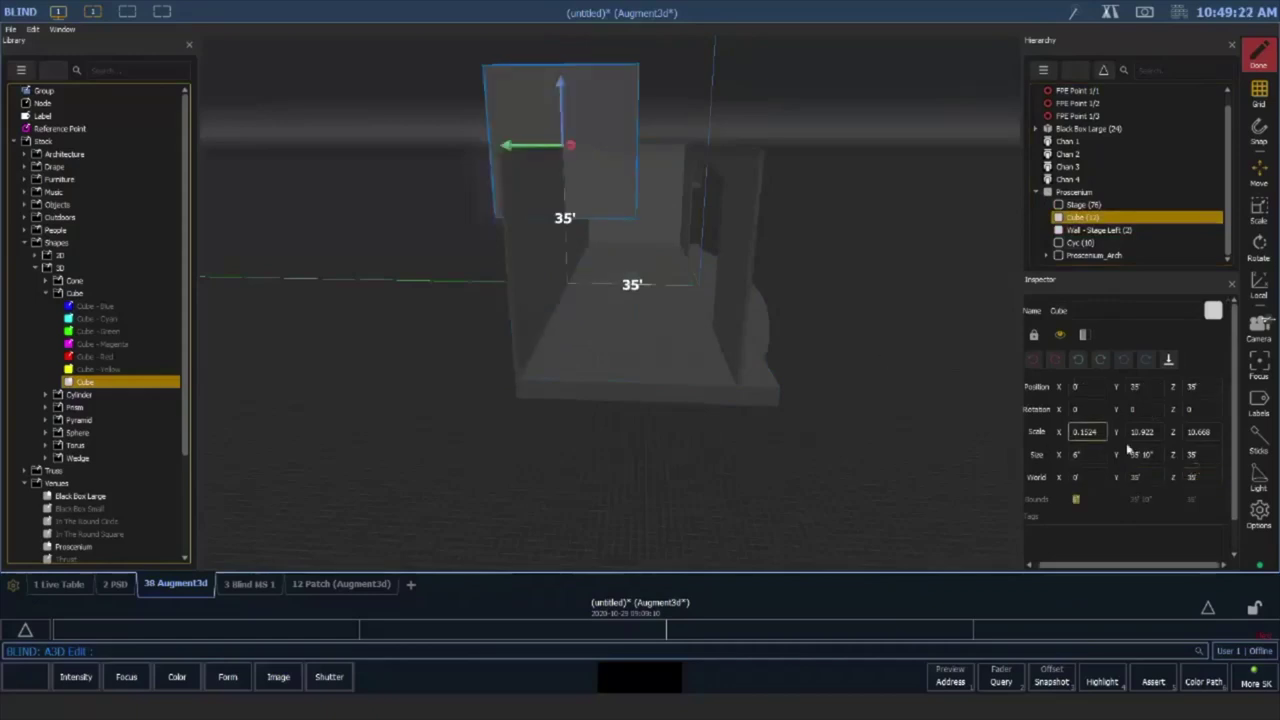
# Stretch the cube to about 69' 8.4" in Y and move it to about Y 19' 2.61", Z -11' 9.68"
pyautogui.click(1259, 210)
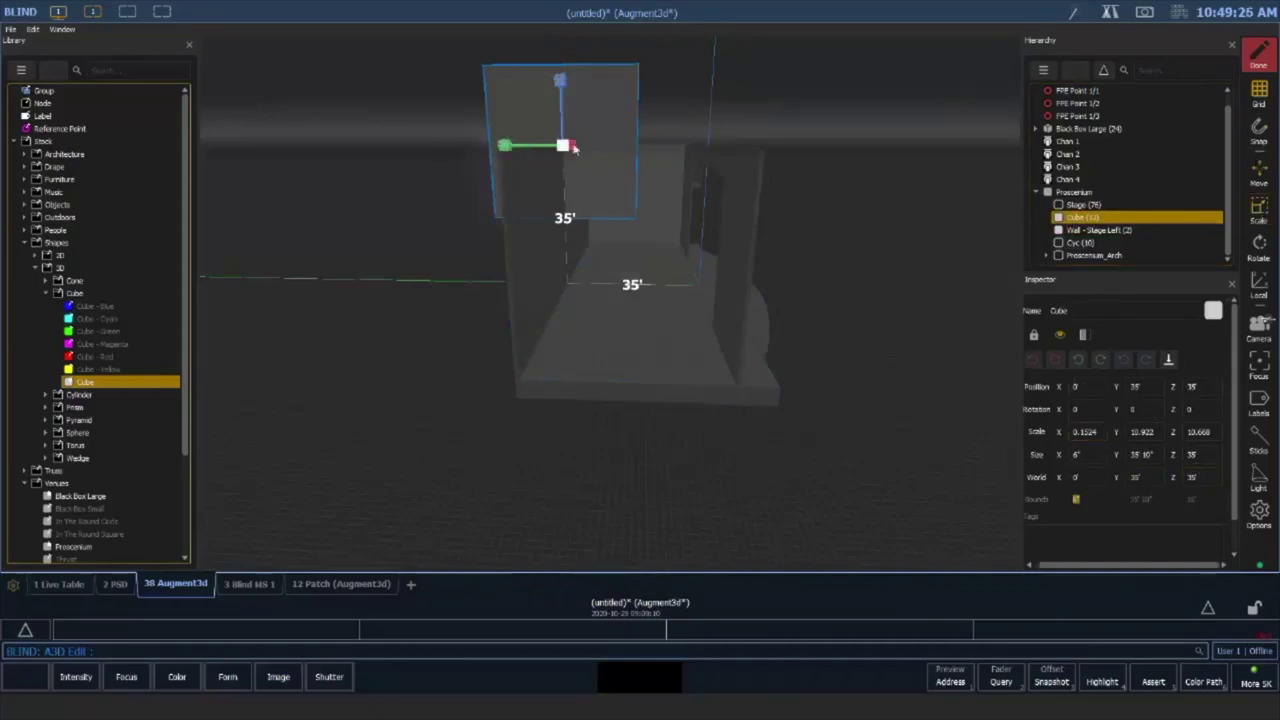
pyautogui.moveTo(506, 146); pyautogui.dragTo(464, 150)
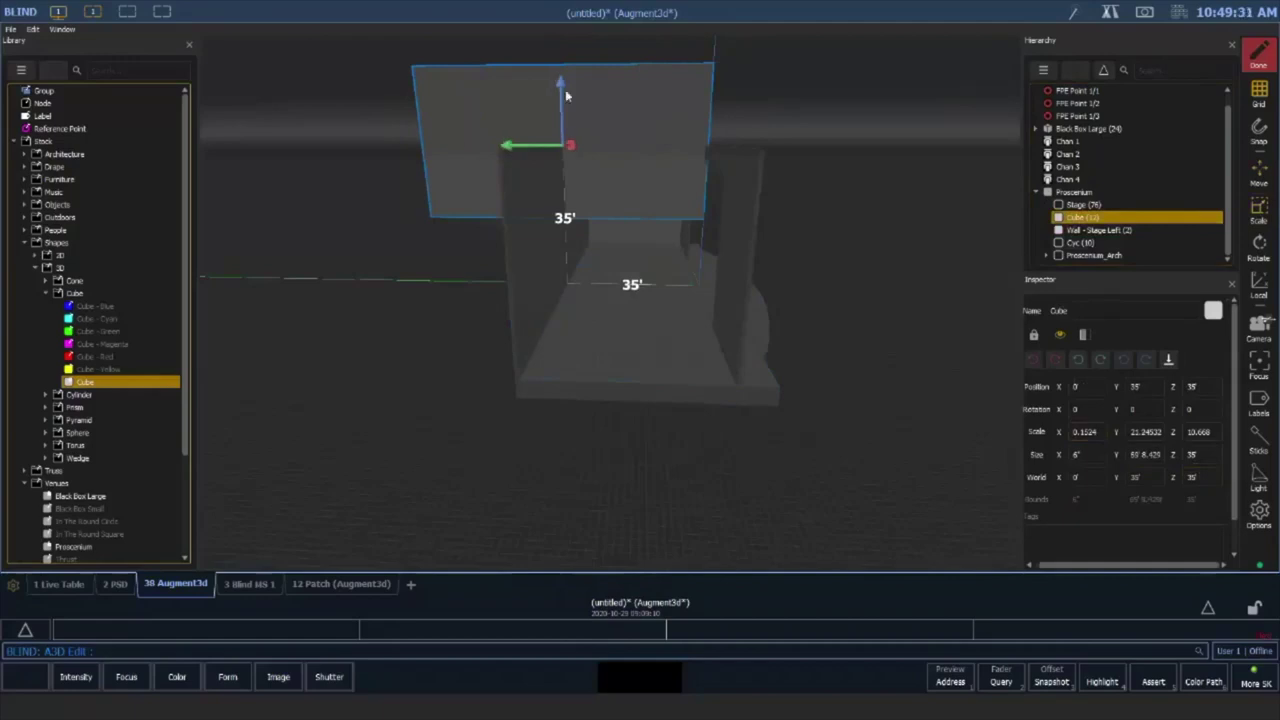
pyautogui.moveTo(563, 88); pyautogui.dragTo(614, 282)
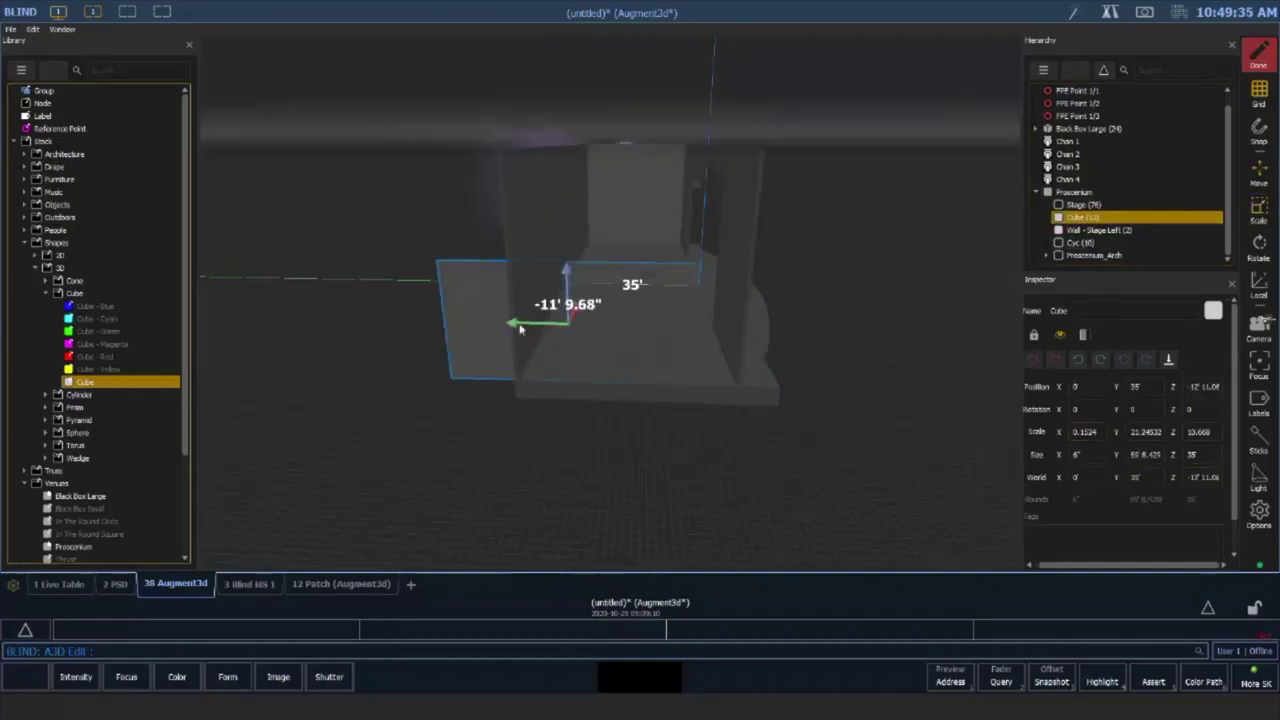
pyautogui.moveTo(522, 326); pyautogui.dragTo(583, 328)
# Scale the cube to about 62' 4.4" in Y and 66' 4.1" in Z, and raise it to about Z 1' 2.62"
pyautogui.click(1257, 211)
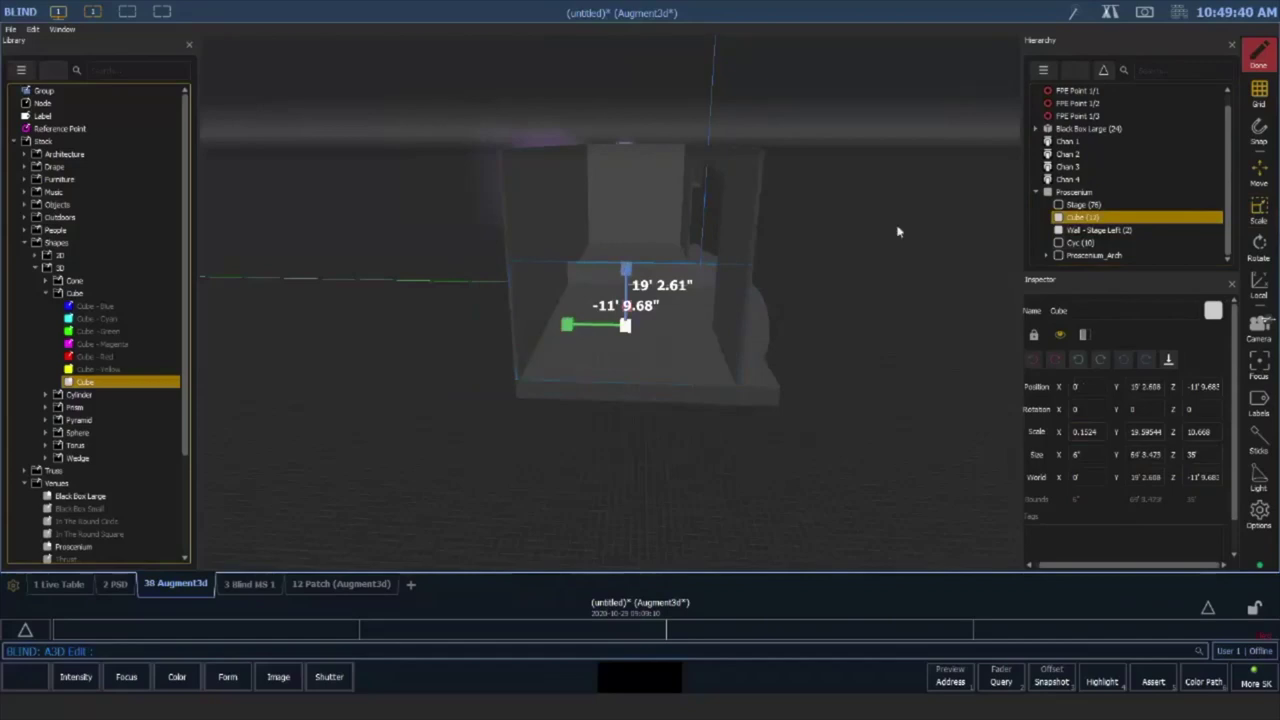
pyautogui.moveTo(628, 266); pyautogui.dragTo(643, 165)
pyautogui.click(1259, 173)
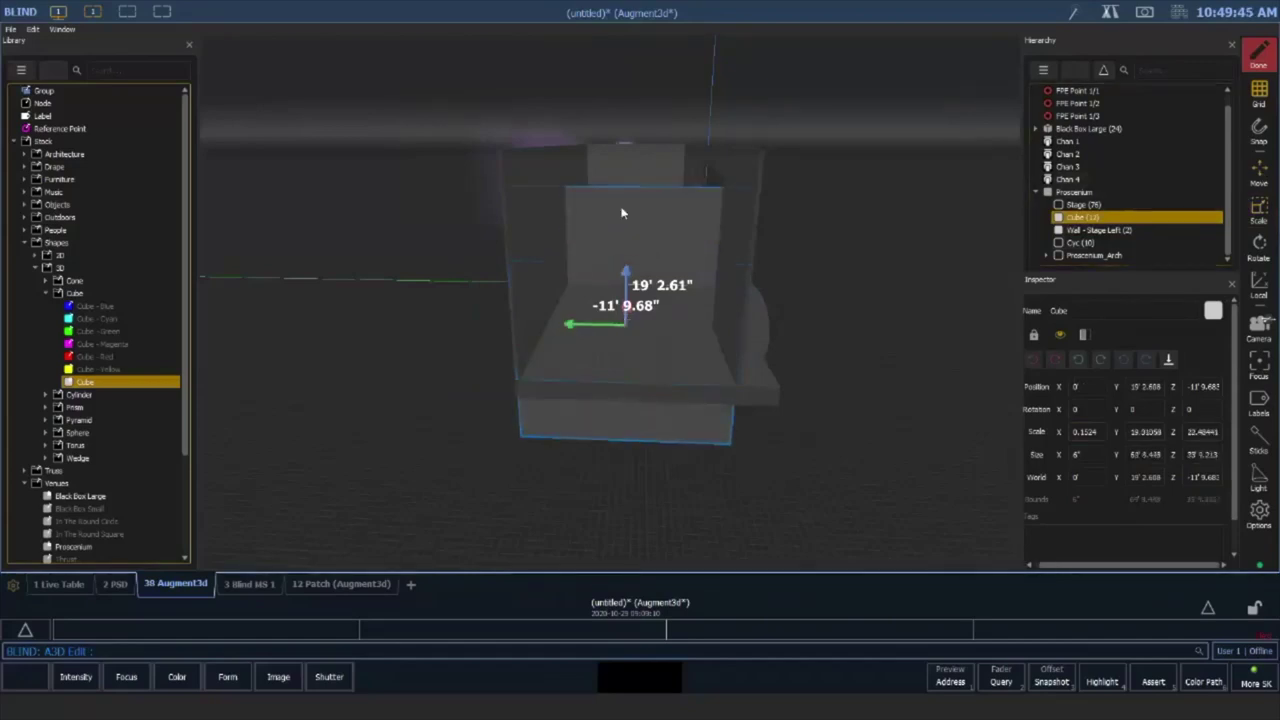
pyautogui.moveTo(628, 279); pyautogui.dragTo(651, 220)
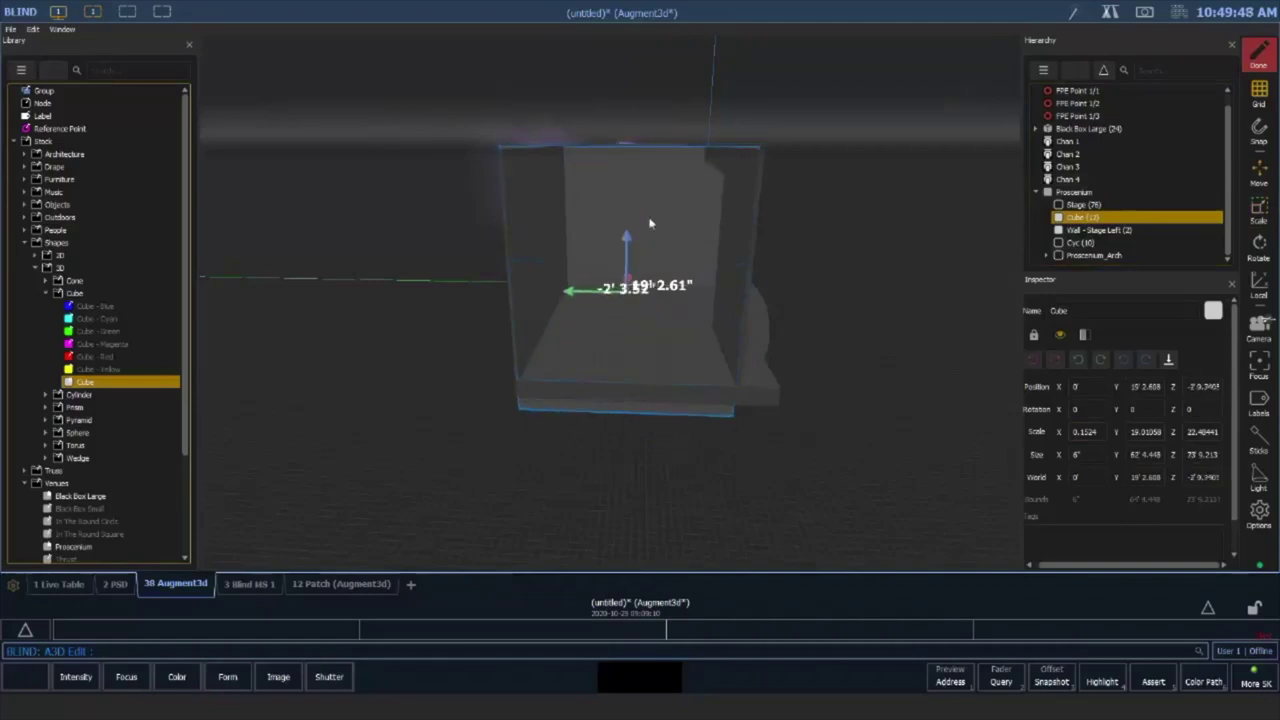
pyautogui.click(1266, 205)
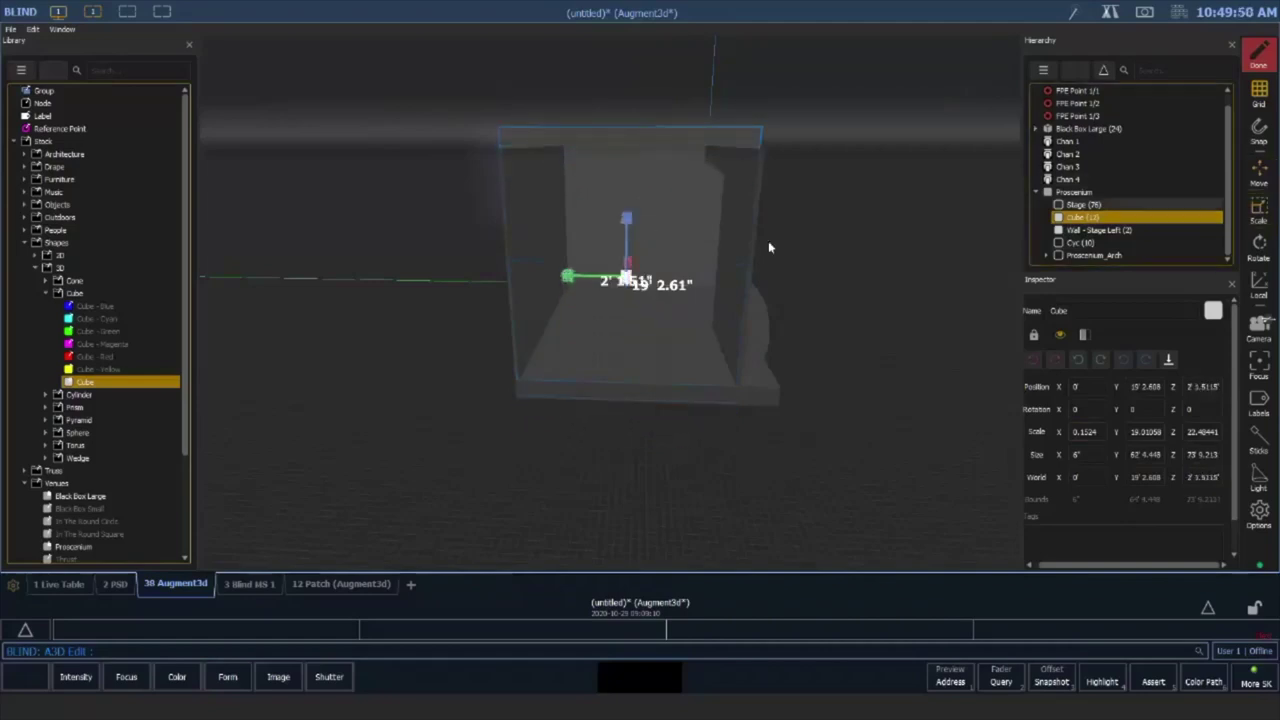
pyautogui.moveTo(626, 226); pyautogui.dragTo(630, 222)
pyautogui.click(1266, 172)
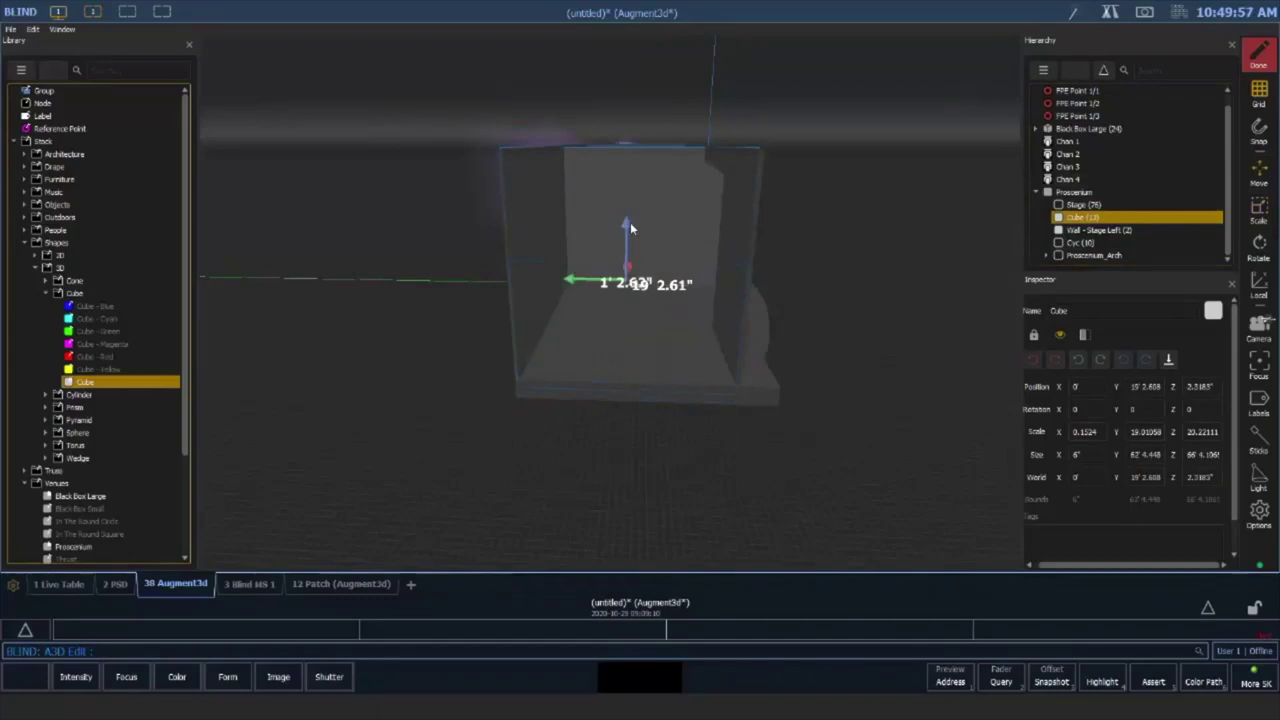
# Reselect the cube and move it along X to about -44' 2.16", toward the open side of the stage
pyautogui.click(723, 312)
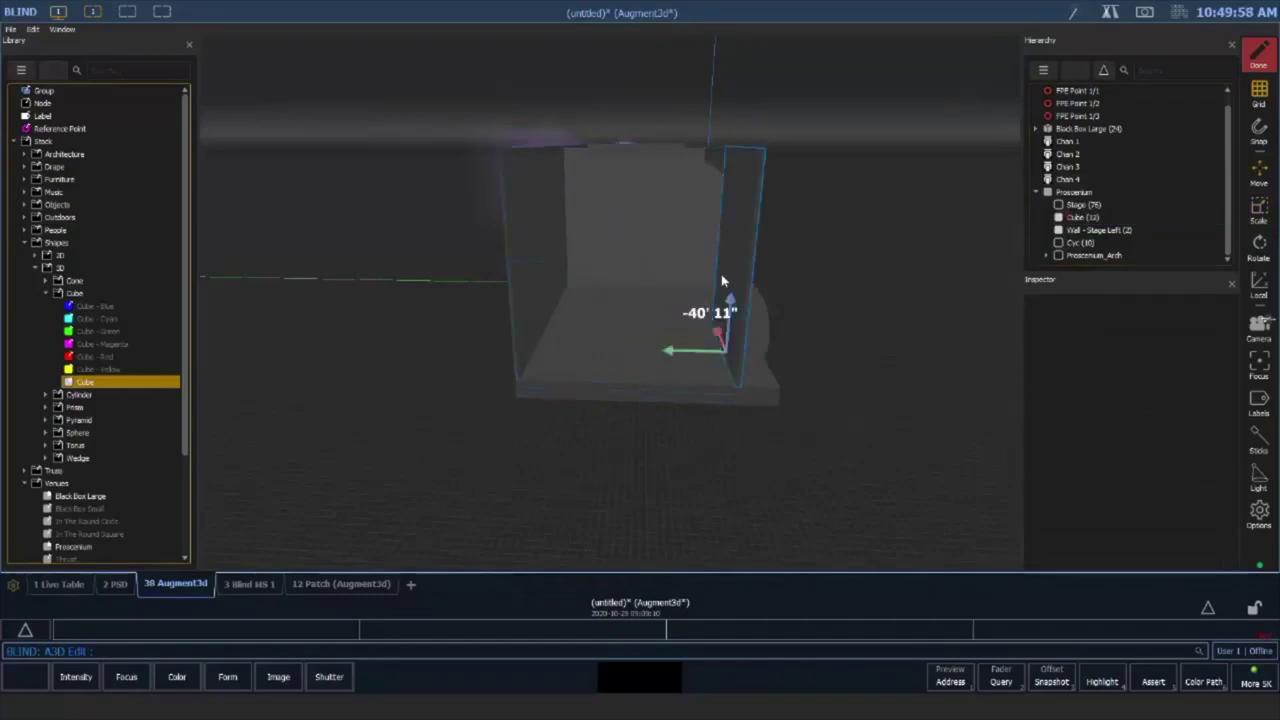
pyautogui.click(1083, 204)
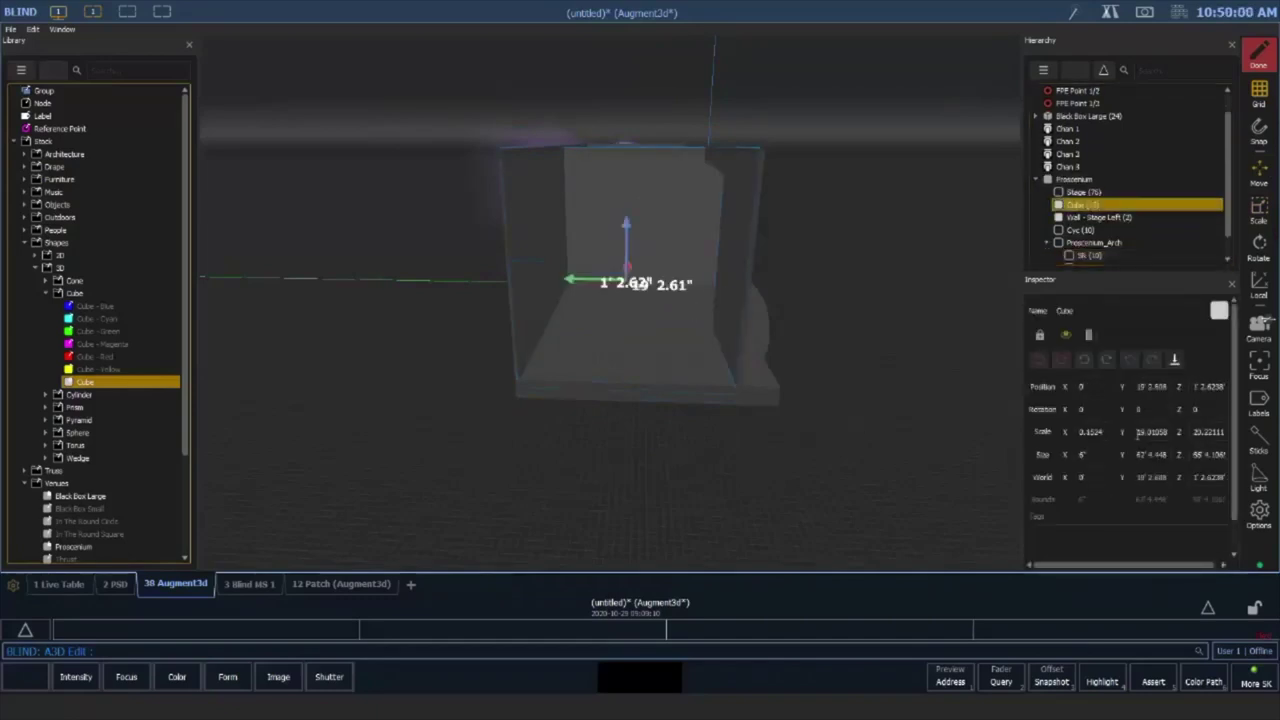
pyautogui.moveTo(760, 314); pyautogui.dragTo(643, 325, button='right')
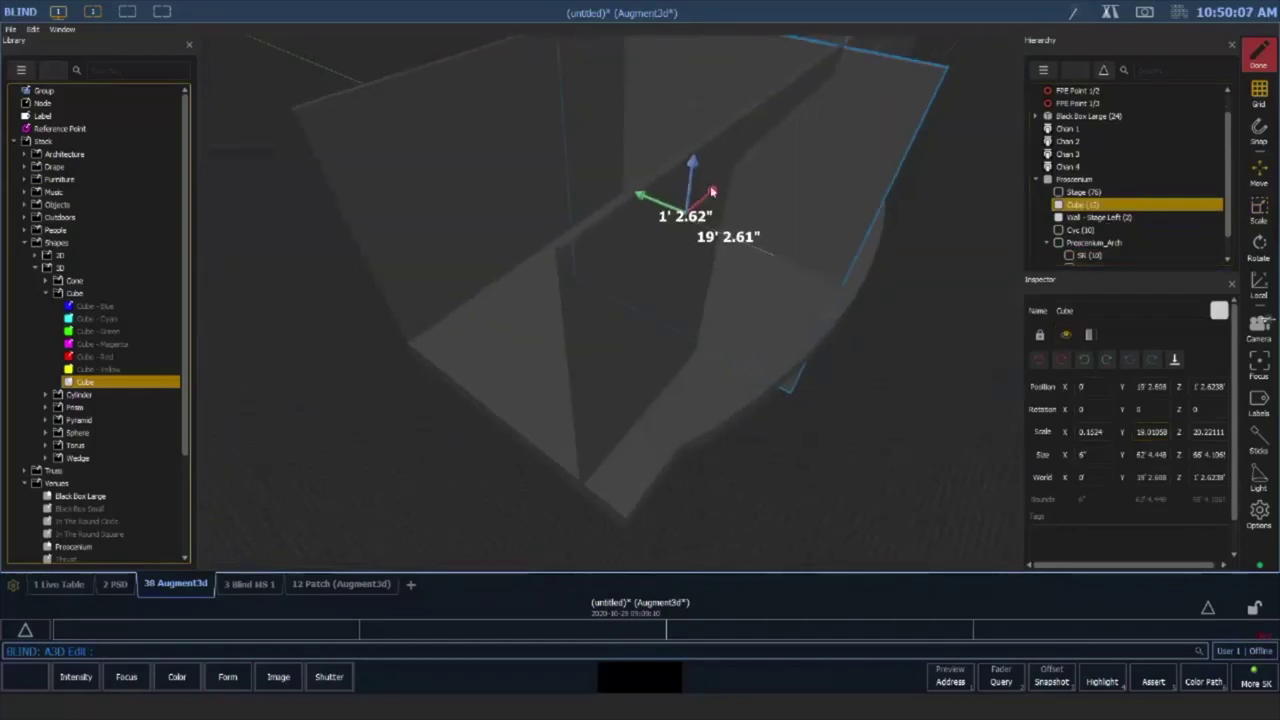
pyautogui.moveTo(711, 191); pyautogui.dragTo(540, 278)
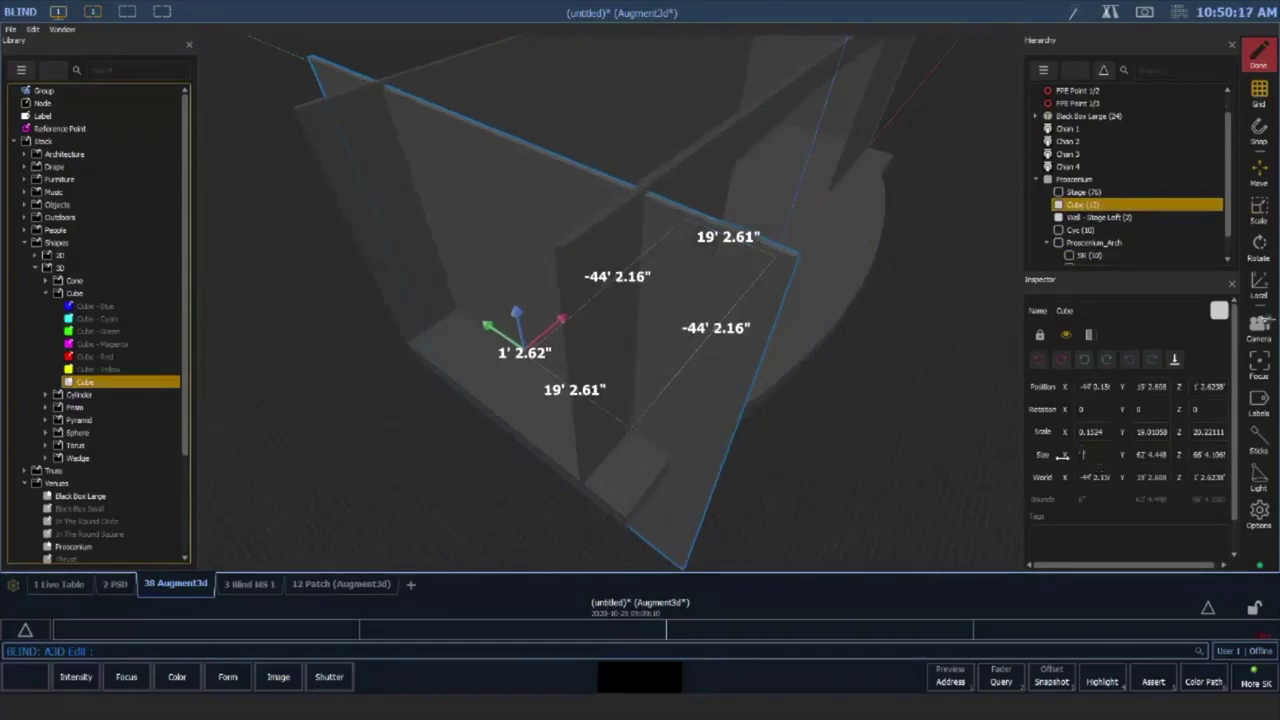
# Set the cube's X size to 1' and move it farther offstage to about X -48' 8.4"
pyautogui.write('1')
pyautogui.press('Tab')
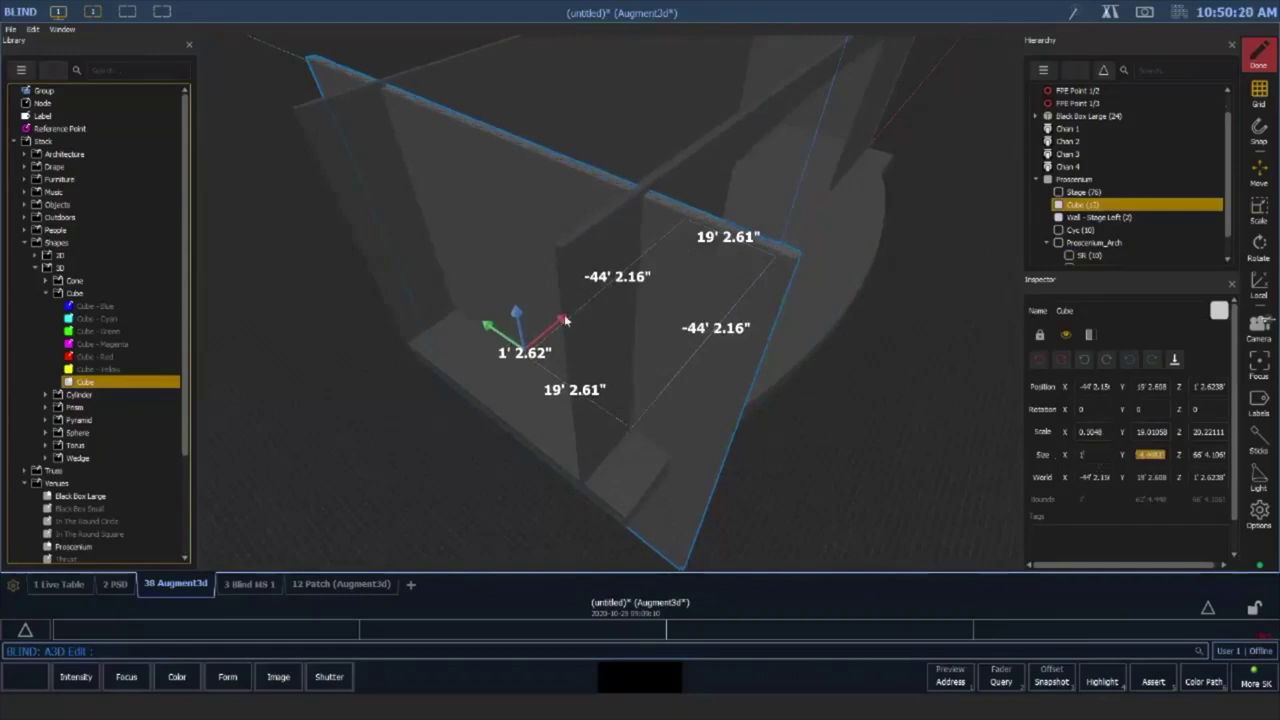
pyautogui.moveTo(565, 320); pyautogui.dragTo(540, 338)
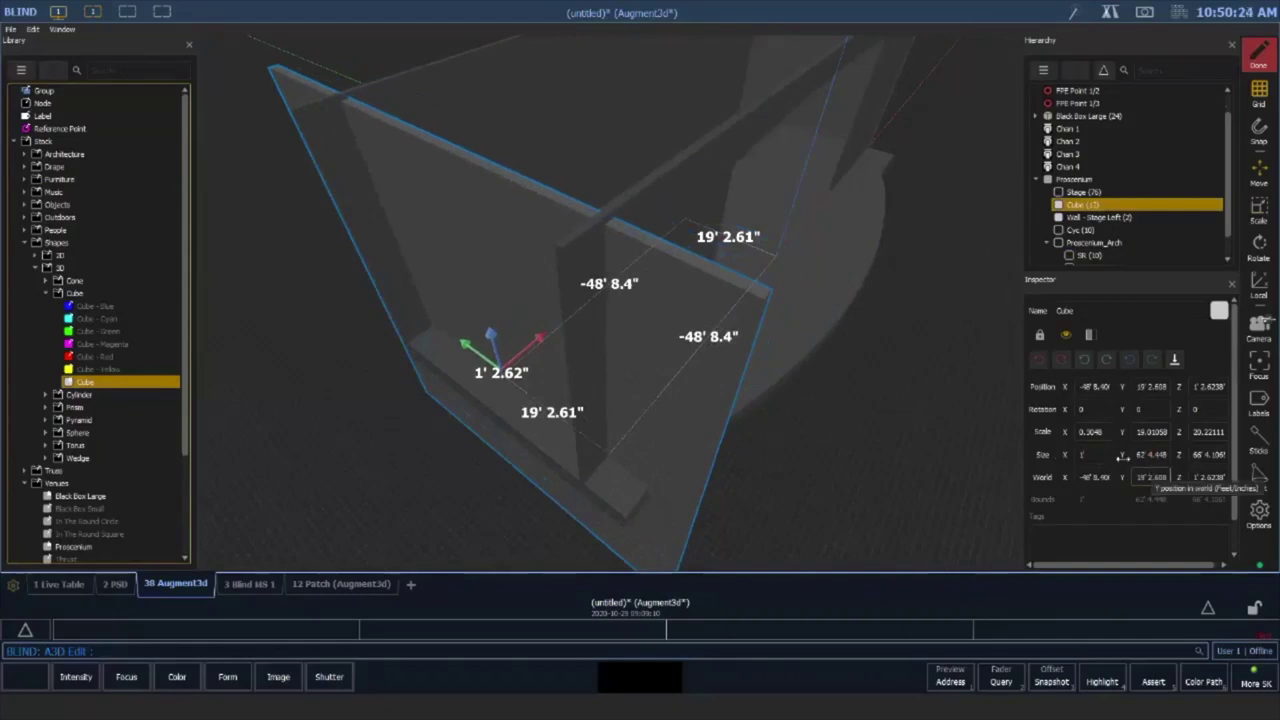
# Scale the cube to about 35' 9.94" in Y and move it to the stage edge at about X -52' 9.06"
pyautogui.click(1259, 207)
pyautogui.moveTo(509, 366)
pyautogui.mouseDown()
pyautogui.moveTo(498, 367)
pyautogui.moveTo(528, 379)
pyautogui.moveTo(500, 367)
pyautogui.moveTo(511, 358)
pyautogui.mouseUp()
pyautogui.click(1258, 174)
pyautogui.moveTo(604, 444); pyautogui.dragTo(774, 390, button='right')
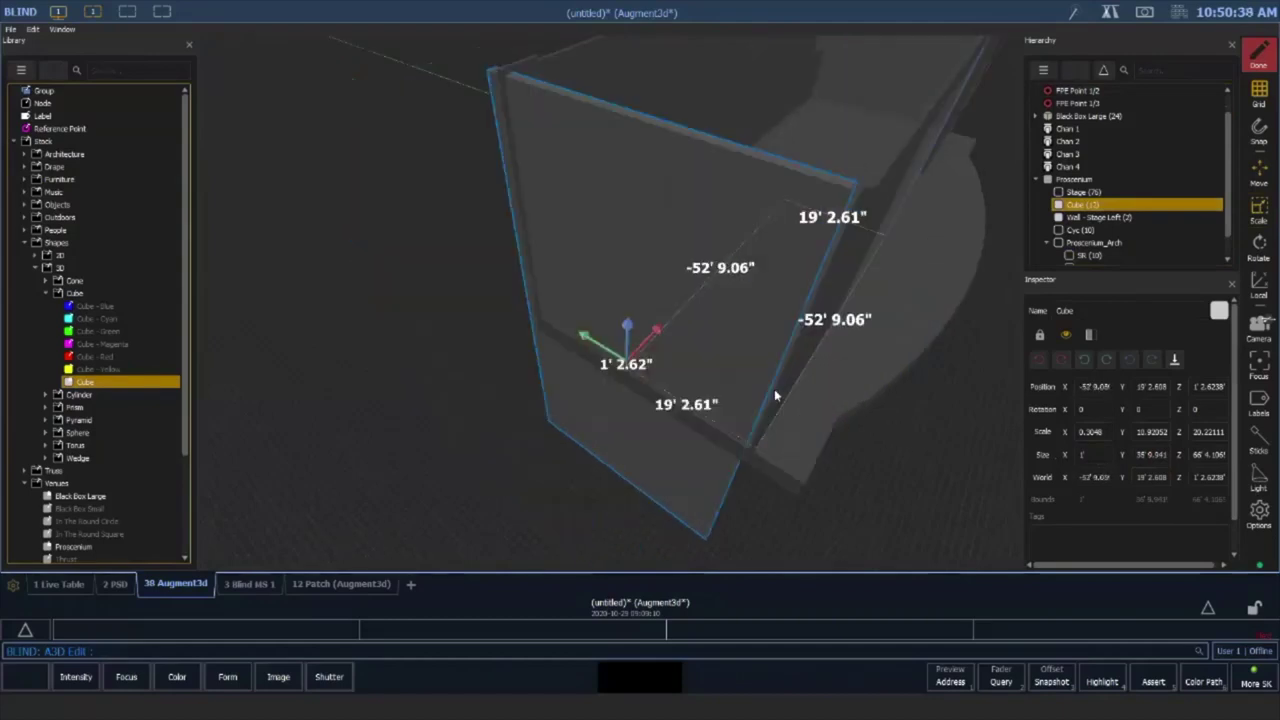
# Raise the cube to about Z 10' 4.17" and set its Z size to 35'
pyautogui.moveTo(774, 396); pyautogui.dragTo(541, 362)
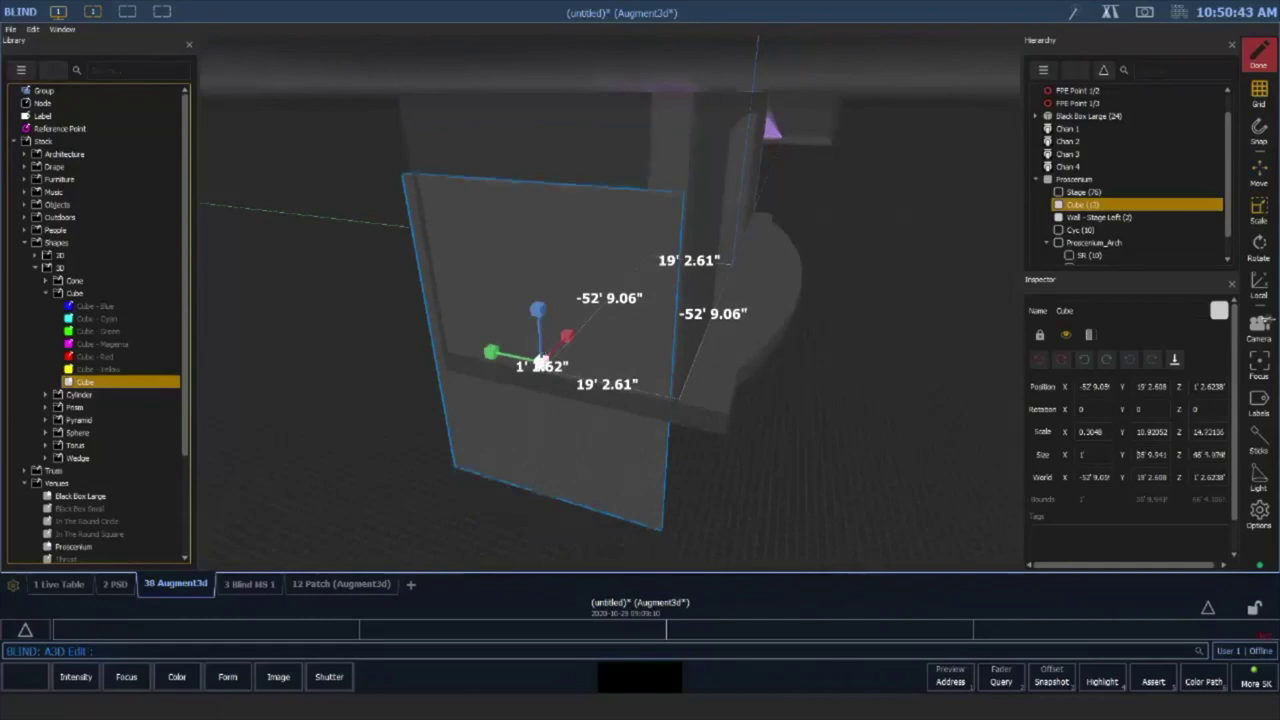
pyautogui.moveTo(538, 311); pyautogui.dragTo(526, 287)
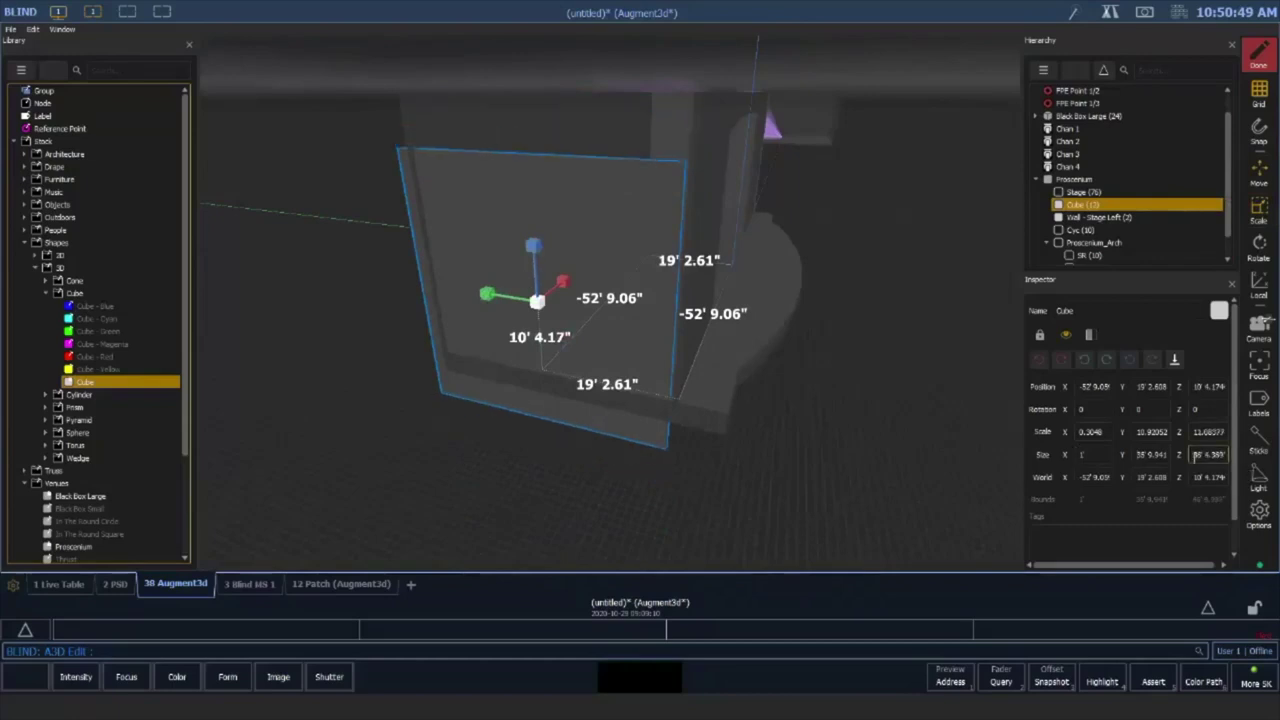
pyautogui.moveTo(1194, 457); pyautogui.dragTo(1245, 456)
pyautogui.write('3')
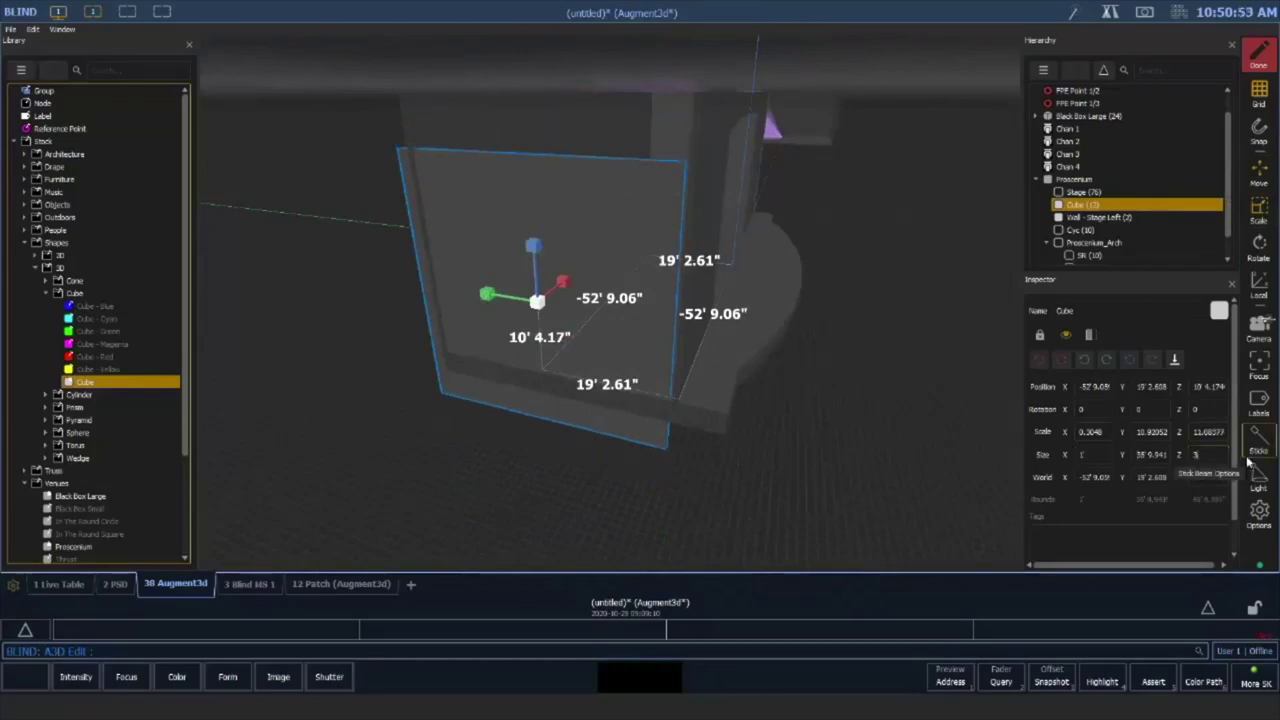
pyautogui.write('5')
pyautogui.press('Tab')
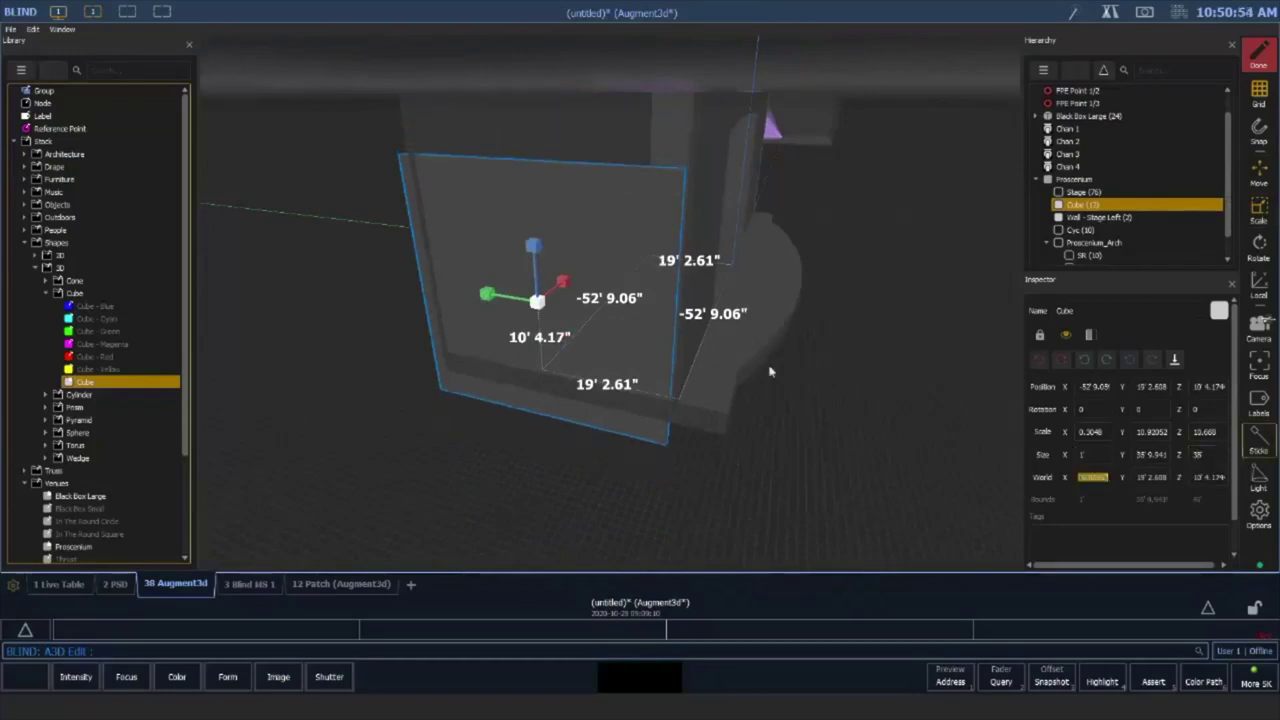
# Align the cube with the stage at about Z 17' 4.16" and Y 18' 9.89", and deselect it
pyautogui.click(1265, 160)
pyautogui.moveTo(540, 256); pyautogui.dragTo(553, 191)
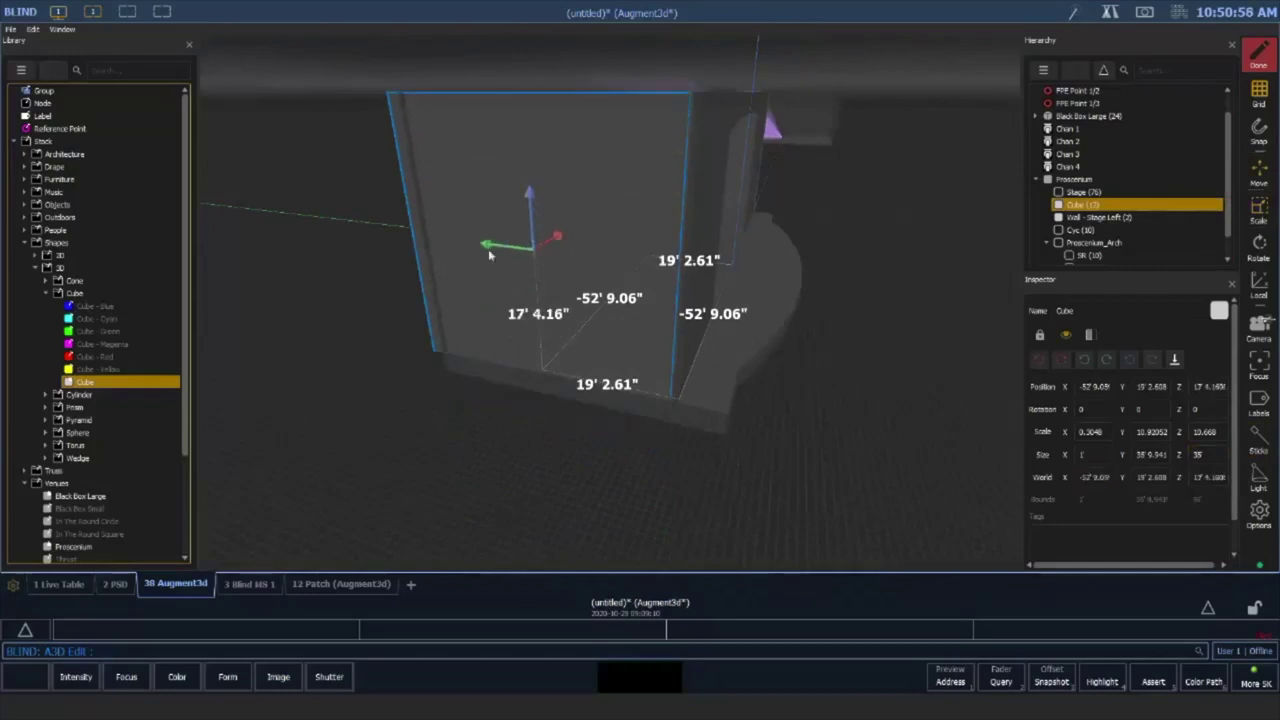
pyautogui.moveTo(491, 252)
pyautogui.mouseDown()
pyautogui.moveTo(514, 245)
pyautogui.moveTo(498, 243)
pyautogui.mouseUp()
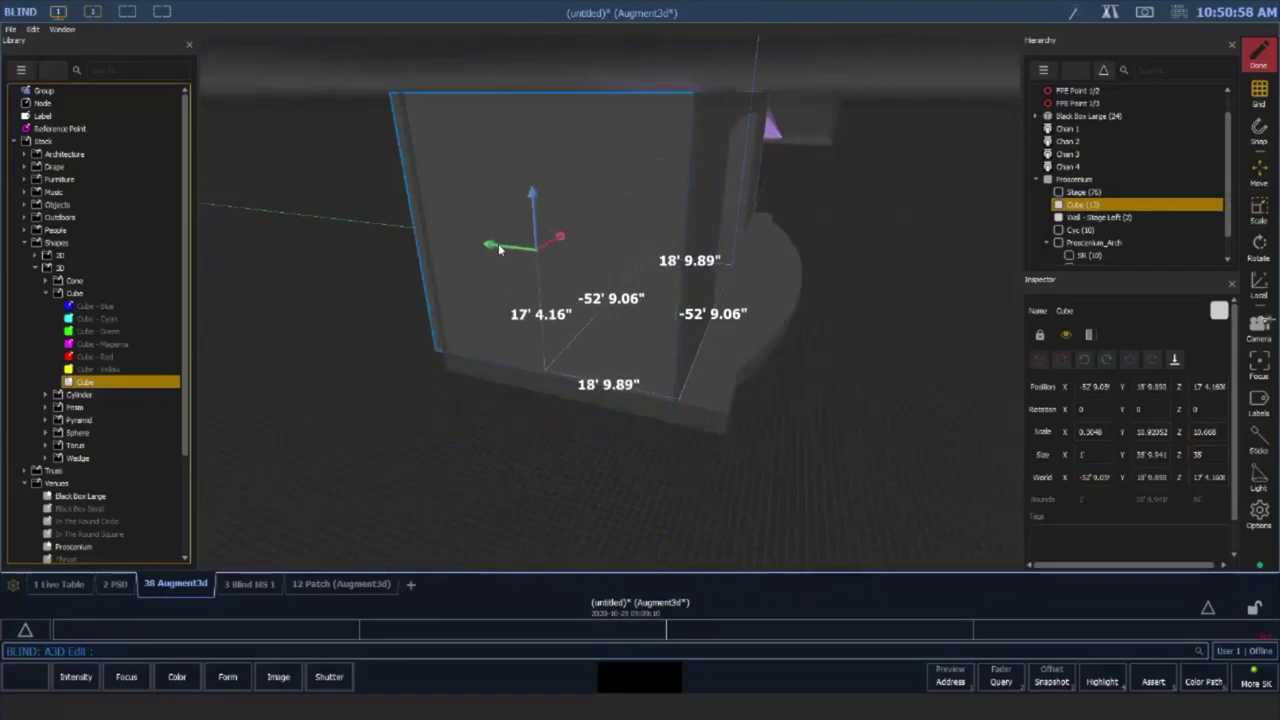
pyautogui.click(537, 443)
# Examine the stage and its cube side wall from several angles
pyautogui.moveTo(767, 278); pyautogui.dragTo(614, 360, button='right')
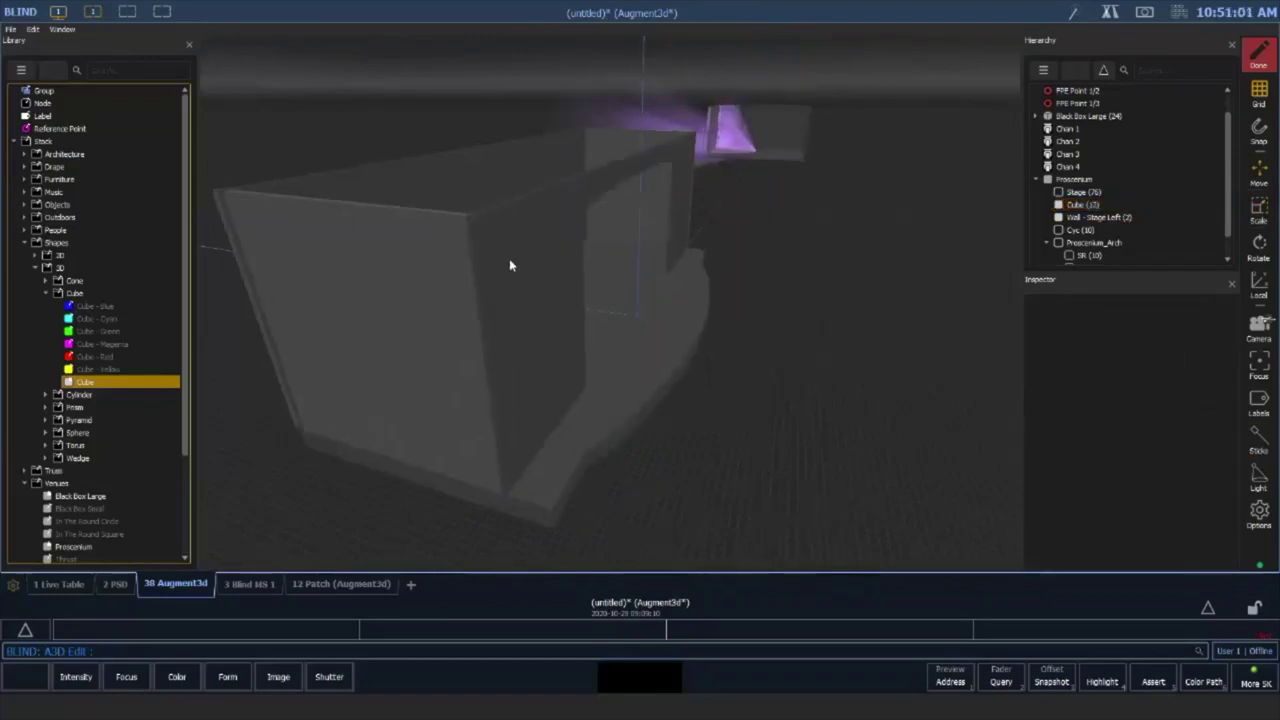
pyautogui.moveTo(578, 266); pyautogui.dragTo(657, 271)
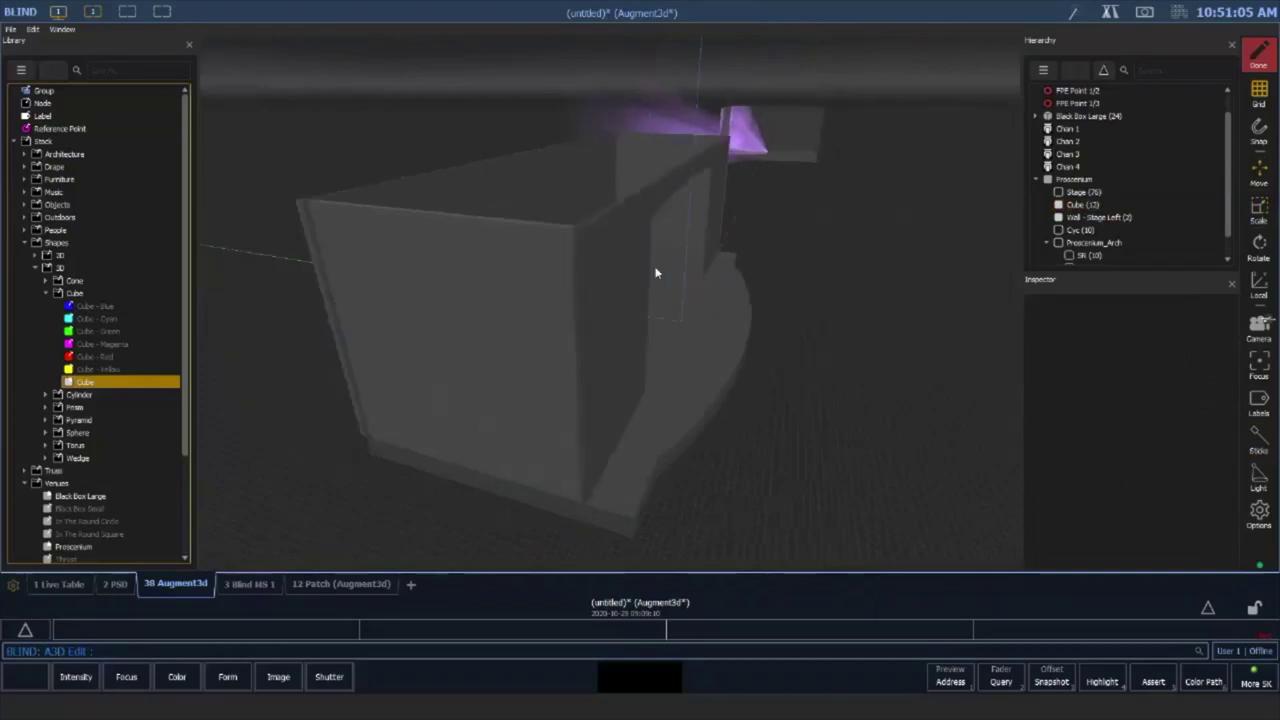
pyautogui.moveTo(594, 299); pyautogui.dragTo(558, 230)
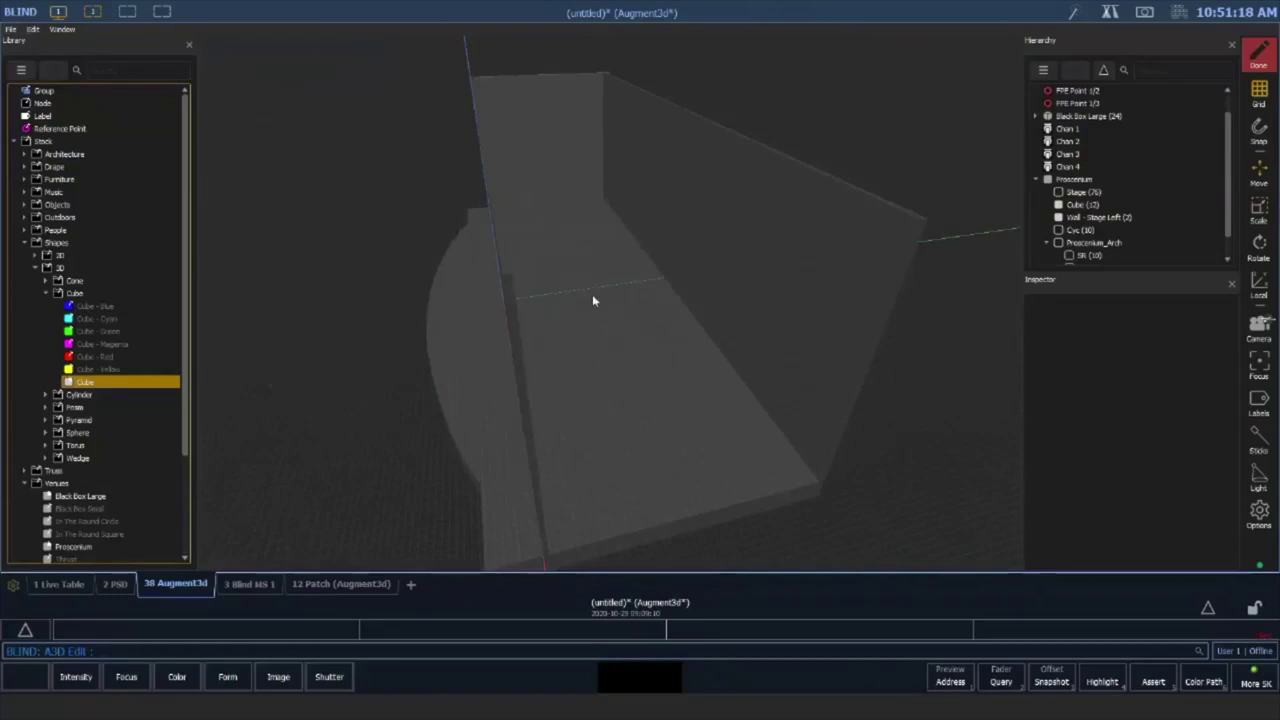
pyautogui.moveTo(583, 303)
pyautogui.mouseDown()
pyautogui.moveTo(640, 303)
pyautogui.moveTo(557, 303)
pyautogui.moveTo(516, 340)
pyautogui.moveTo(660, 331)
pyautogui.moveTo(623, 337)
pyautogui.moveTo(601, 371)
pyautogui.moveTo(551, 397)
pyautogui.moveTo(463, 412)
pyautogui.moveTo(514, 354)
pyautogui.moveTo(683, 343)
pyautogui.moveTo(371, 346)
pyautogui.mouseUp()
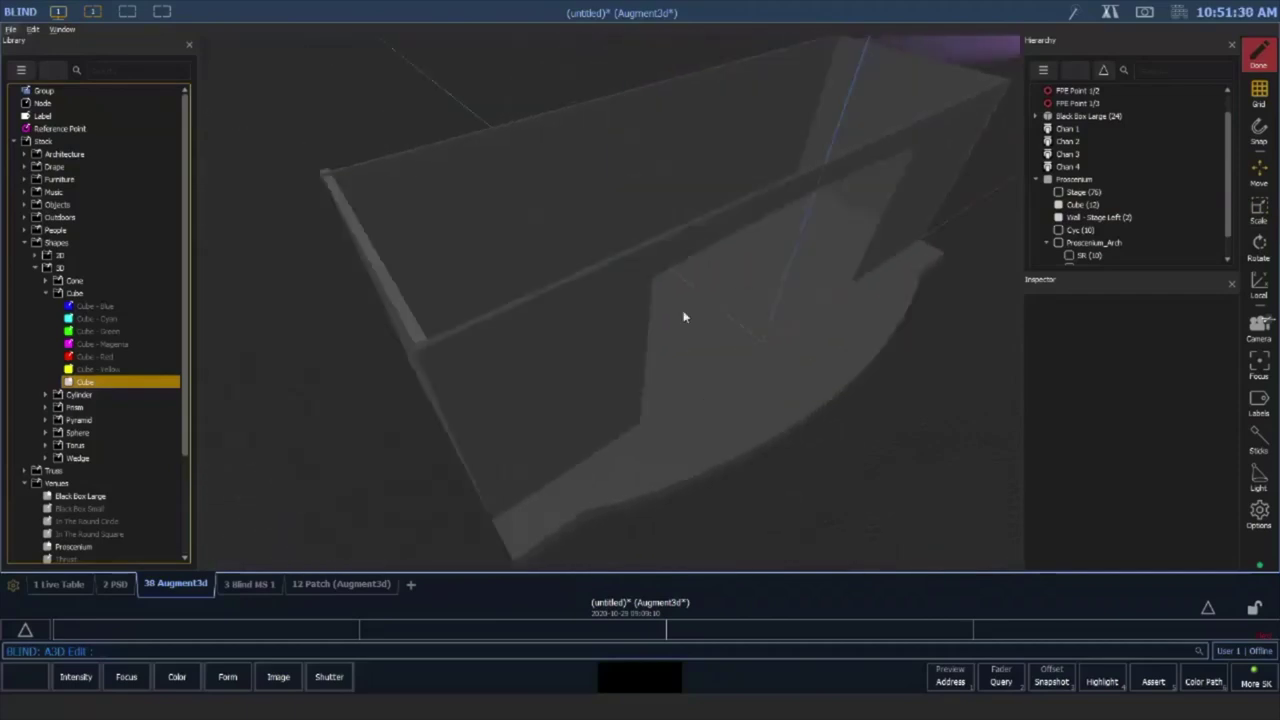
# Collapse the Proscenium group with its cube and stage left wall into a single object, and deselect it
pyautogui.moveTo(846, 237)
pyautogui.mouseDown()
pyautogui.moveTo(809, 271)
pyautogui.moveTo(614, 357)
pyautogui.moveTo(749, 243)
pyautogui.moveTo(757, 191)
pyautogui.moveTo(750, 217)
pyautogui.moveTo(443, 509)
pyautogui.moveTo(671, 185)
pyautogui.moveTo(250, 245)
pyautogui.moveTo(380, 289)
pyautogui.moveTo(431, 431)
pyautogui.moveTo(296, 305)
pyautogui.moveTo(385, 445)
pyautogui.moveTo(306, 431)
pyautogui.moveTo(379, 431)
pyautogui.moveTo(294, 420)
pyautogui.moveTo(371, 423)
pyautogui.moveTo(326, 423)
pyautogui.moveTo(371, 394)
pyautogui.moveTo(666, 357)
pyautogui.moveTo(809, 277)
pyautogui.moveTo(741, 378)
pyautogui.moveTo(703, 309)
pyautogui.moveTo(551, 360)
pyautogui.moveTo(549, 457)
pyautogui.moveTo(340, 266)
pyautogui.mouseUp()
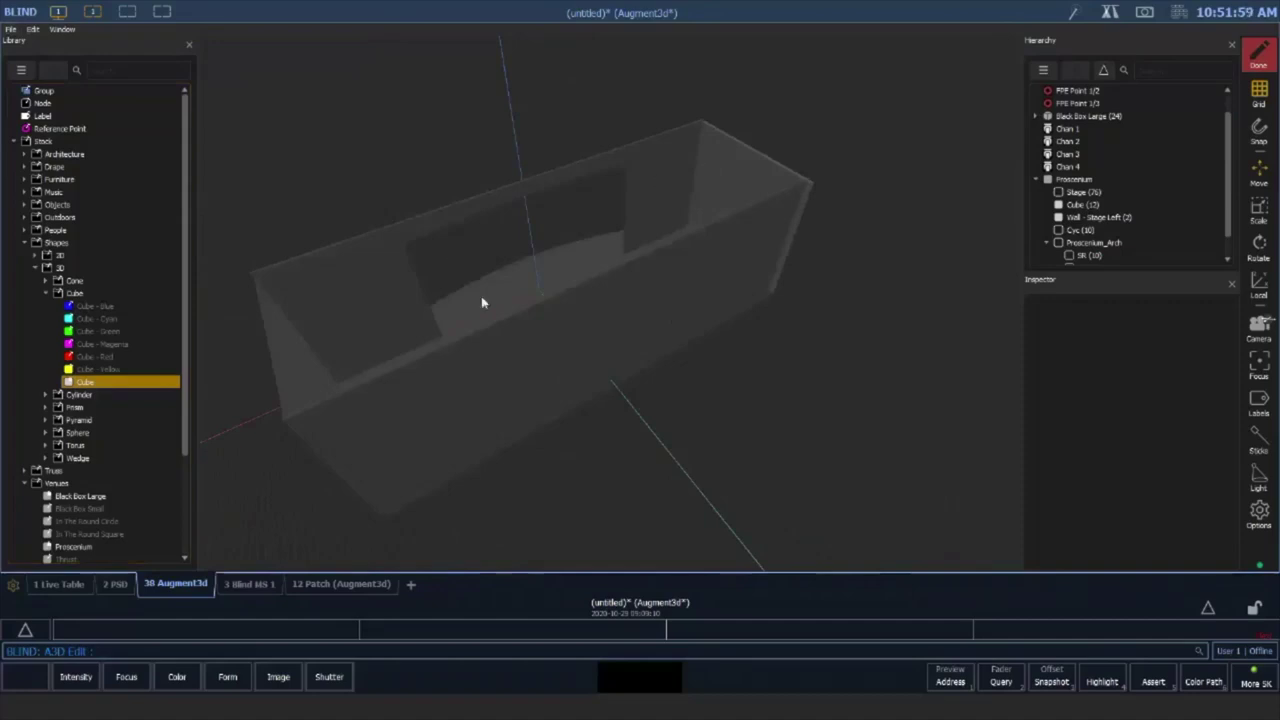
pyautogui.moveTo(540, 292); pyautogui.dragTo(520, 395)
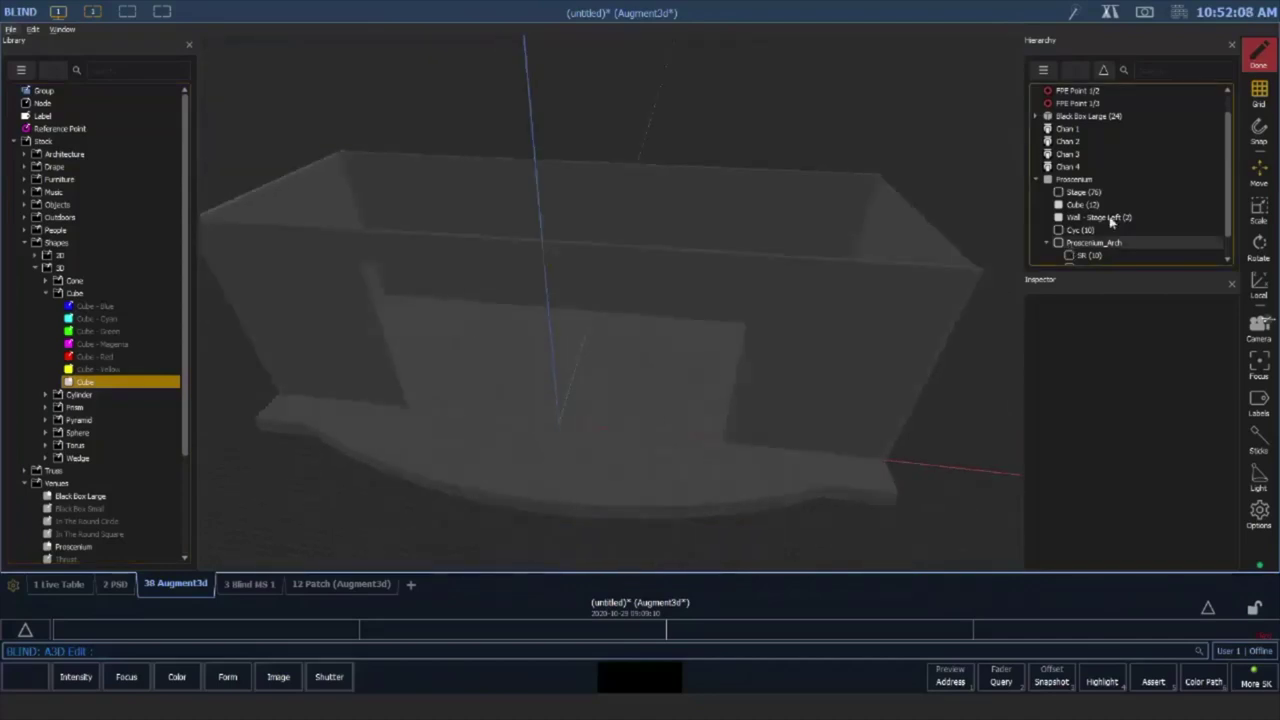
pyautogui.click(1048, 217)
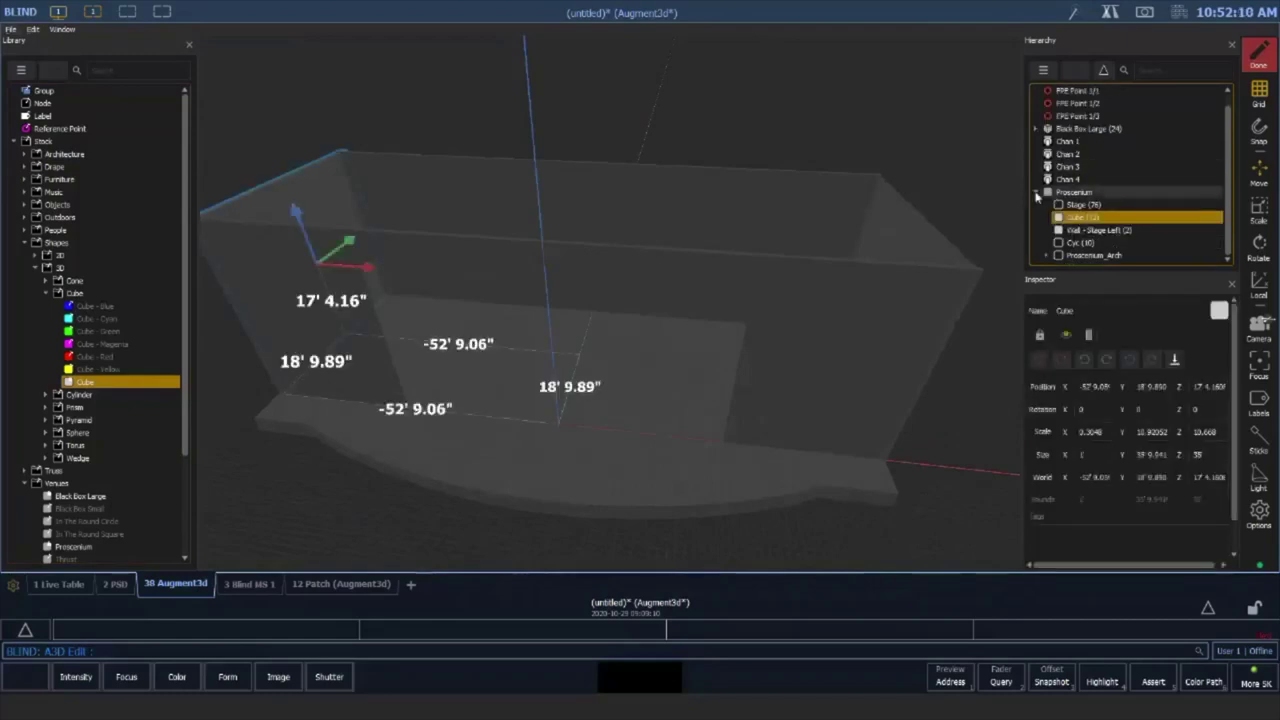
pyautogui.click(1036, 192)
pyautogui.rightClick(1066, 204)
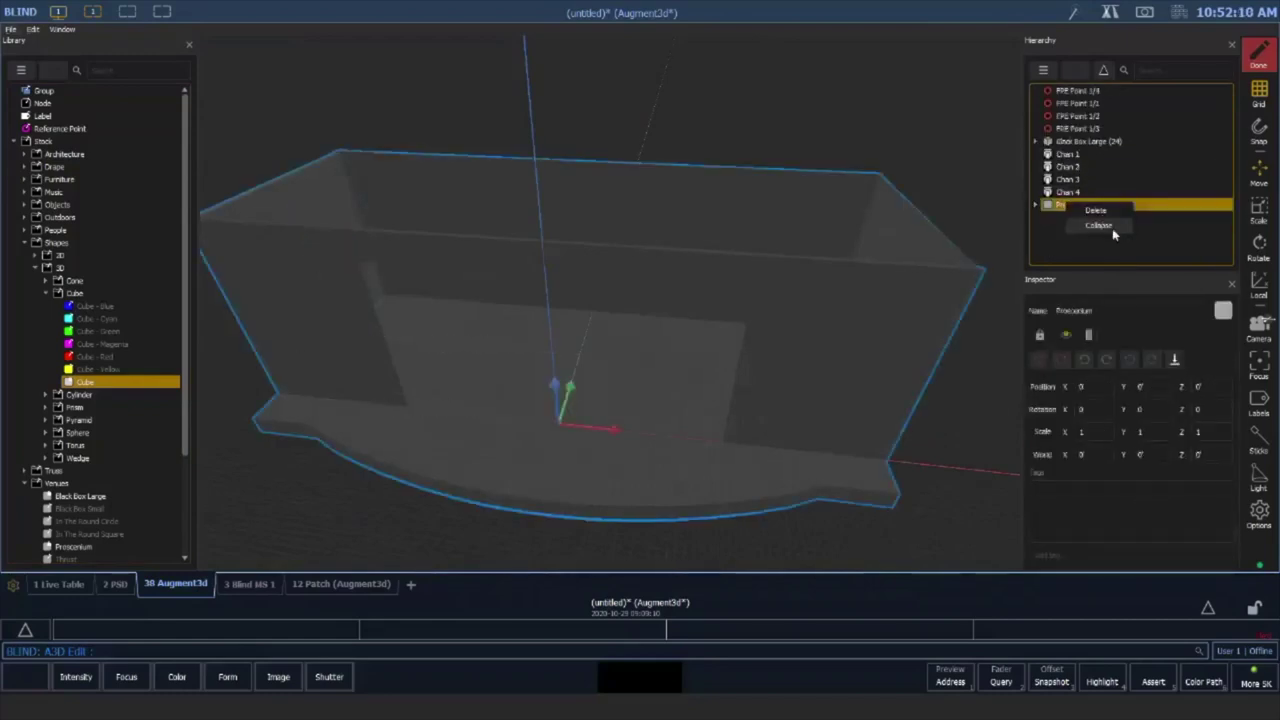
pyautogui.click(1112, 226)
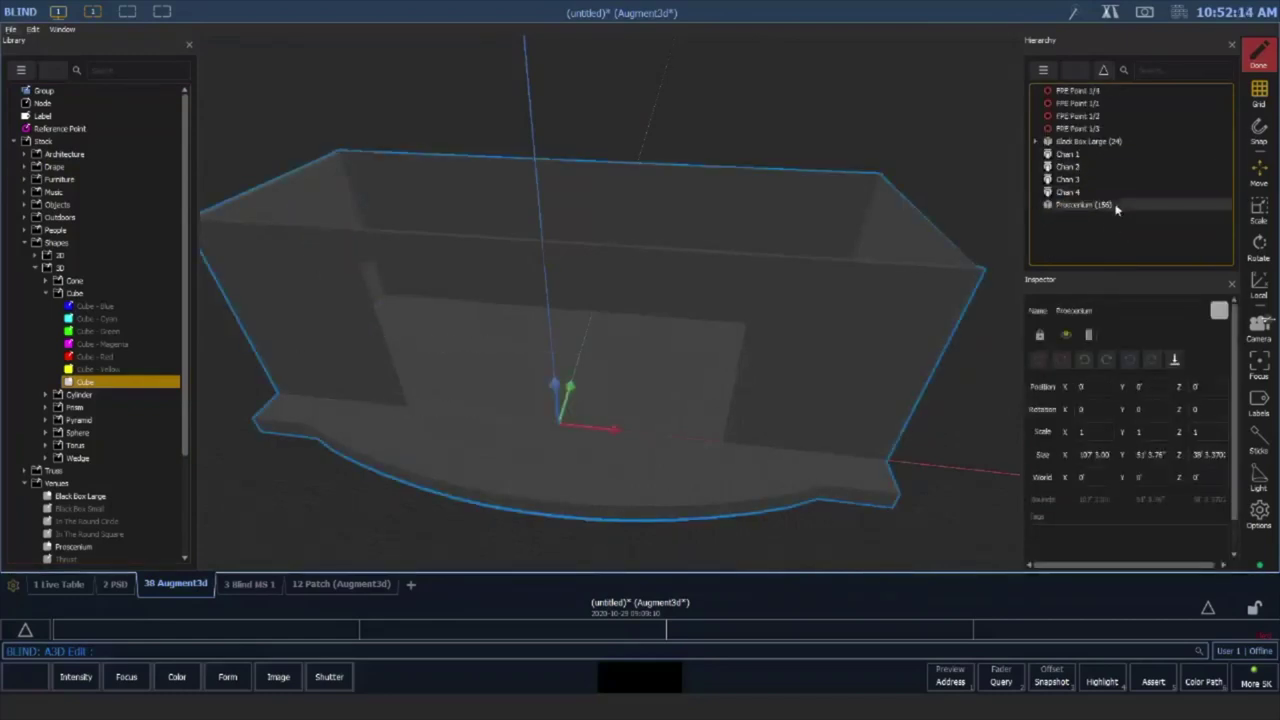
pyautogui.click(1115, 206)
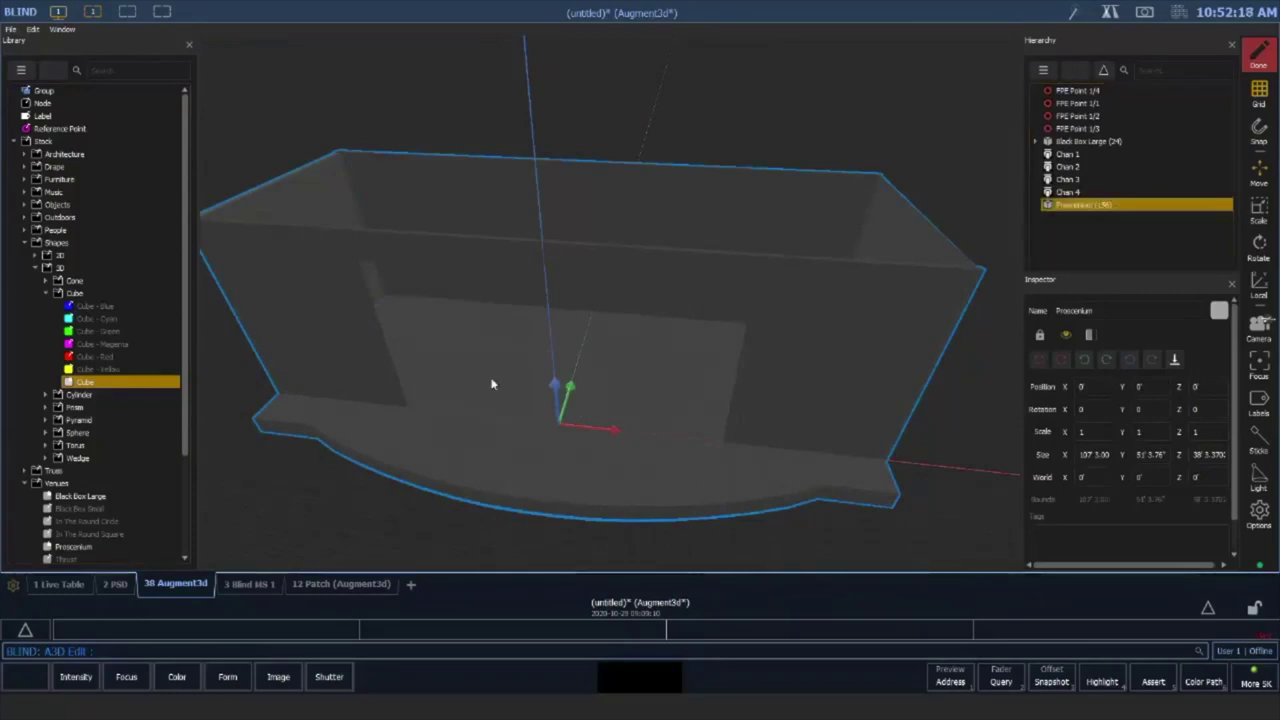
pyautogui.scroll(2, 720, 265)
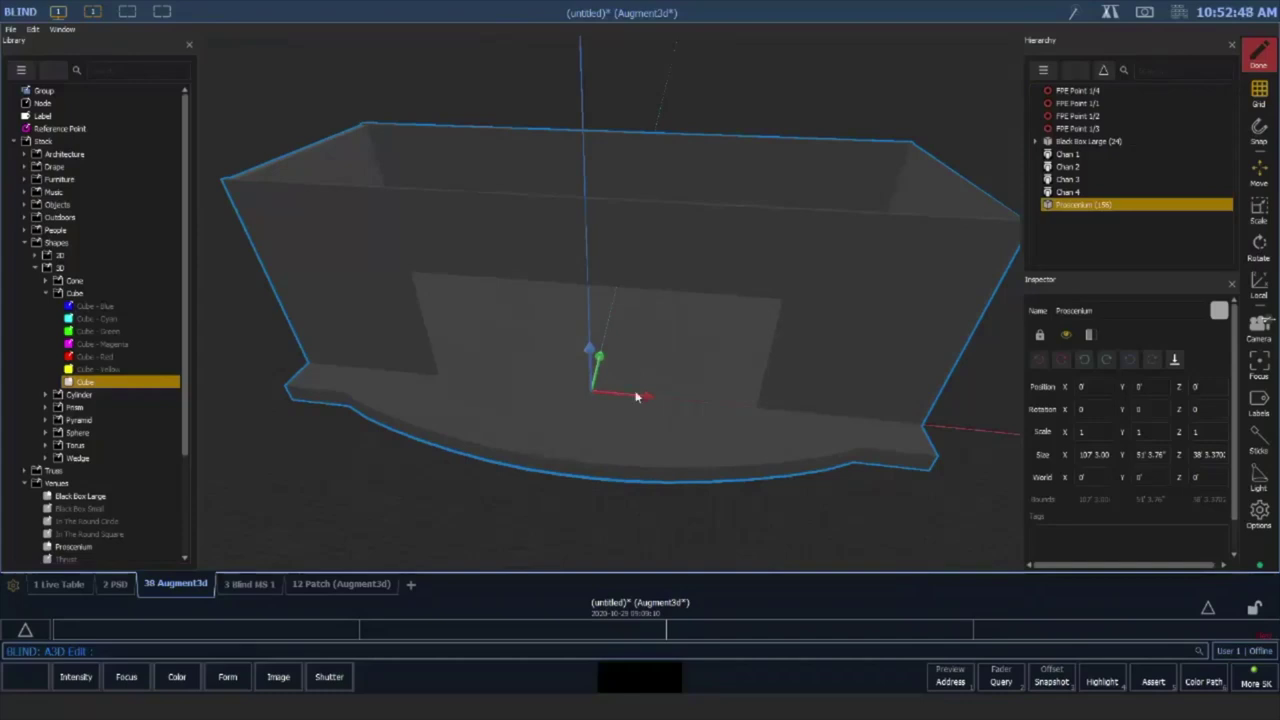
pyautogui.click(226, 475)
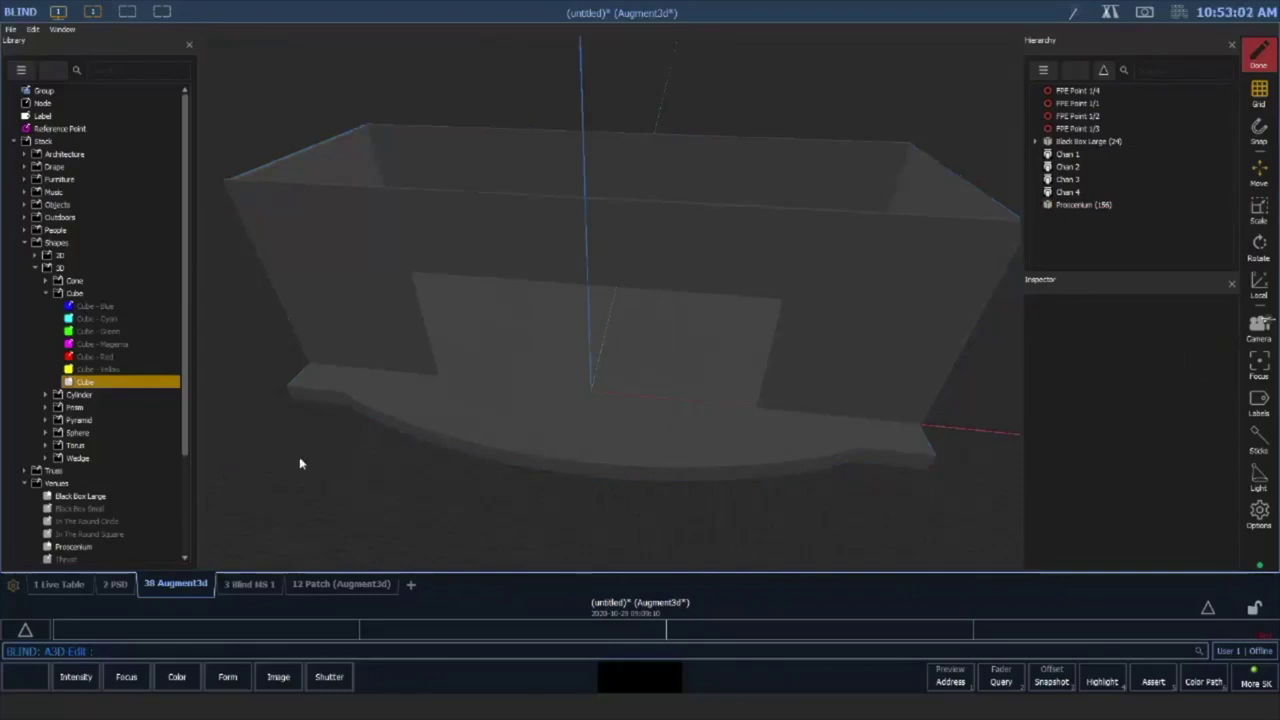
pyautogui.click(500, 352)
pyautogui.click(1068, 193)
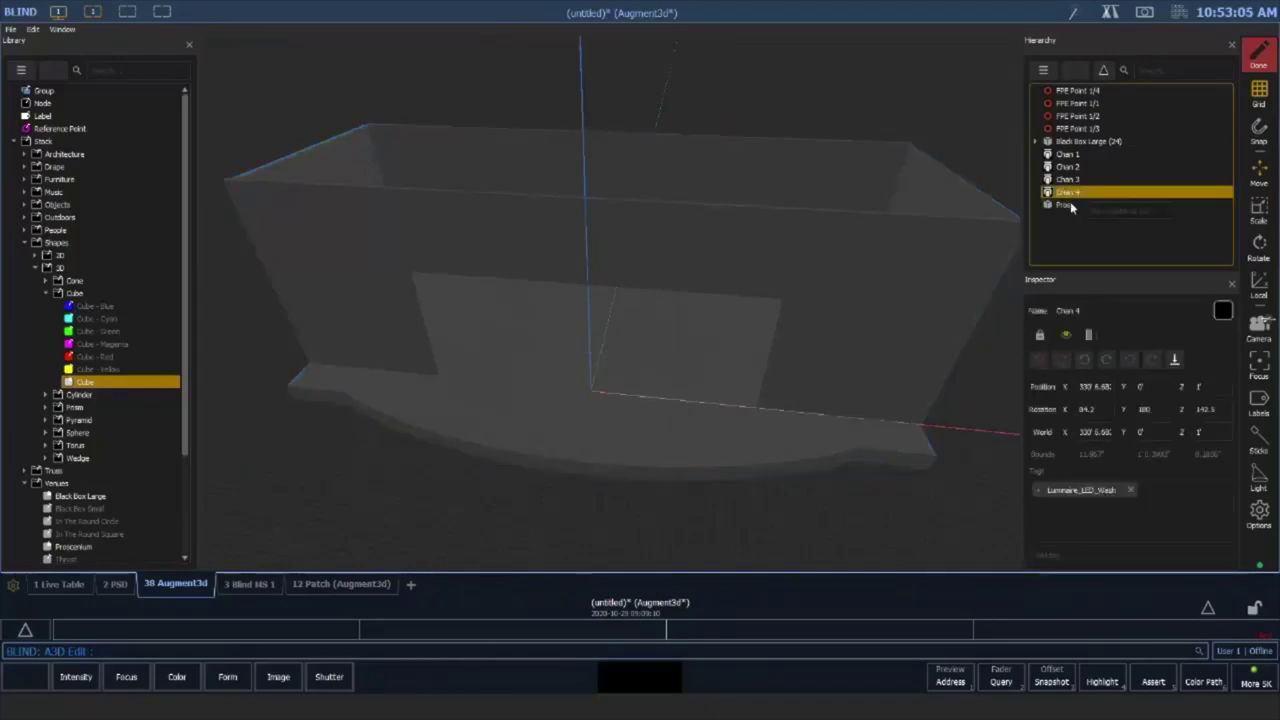
pyautogui.click(1068, 205)
pyautogui.rightClick(1068, 207)
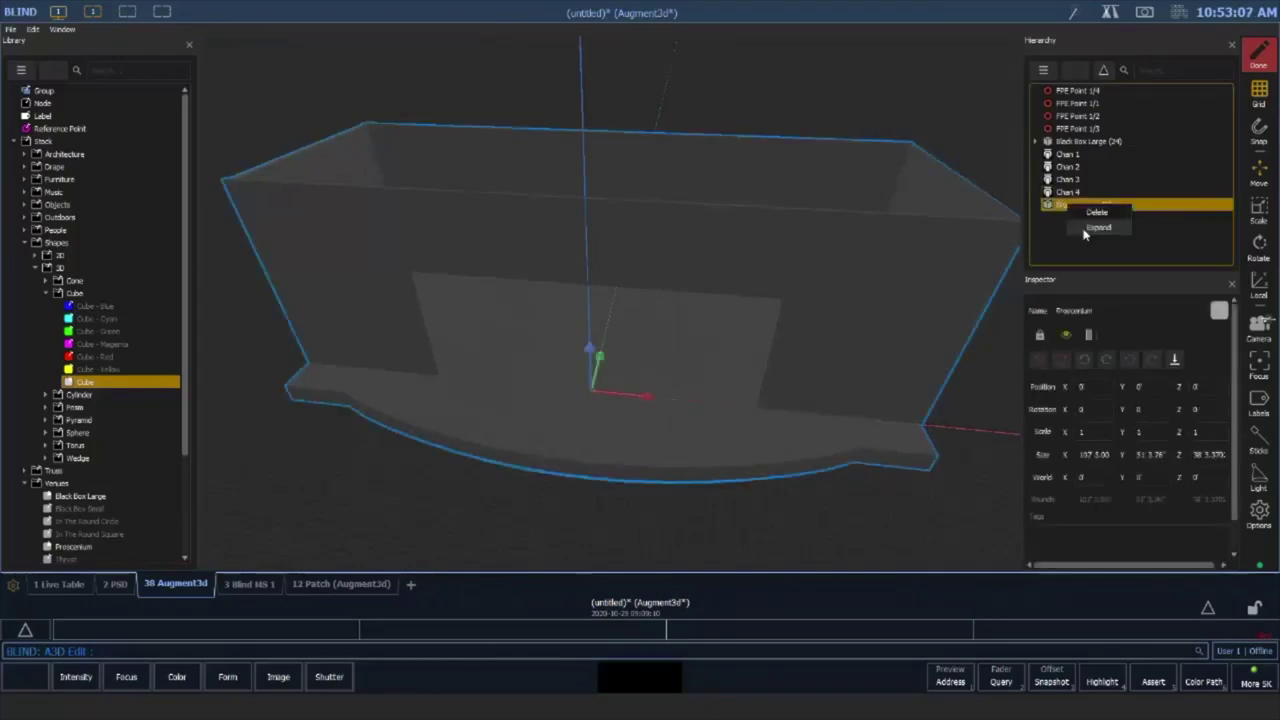
pyautogui.click(674, 513)
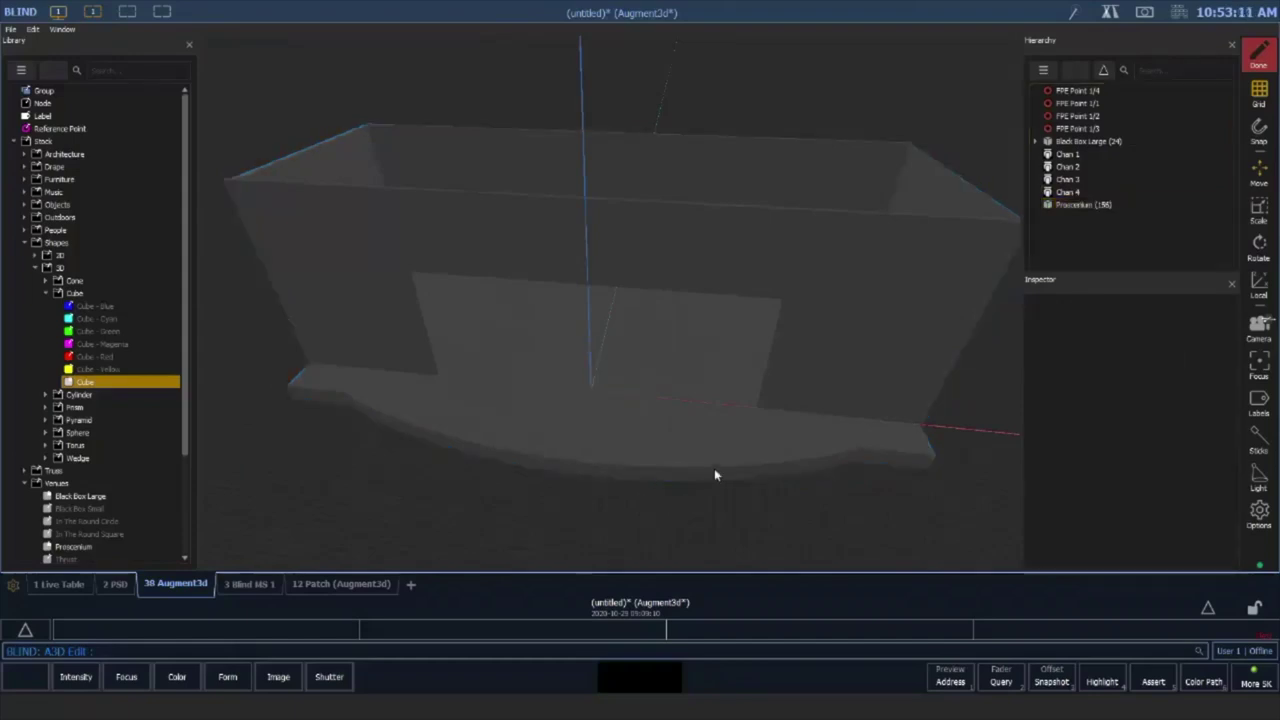
# Add a blue cube from the stock 3D shapes to the scene and select it
pyautogui.moveTo(714, 468); pyautogui.dragTo(712, 350, button='middle')
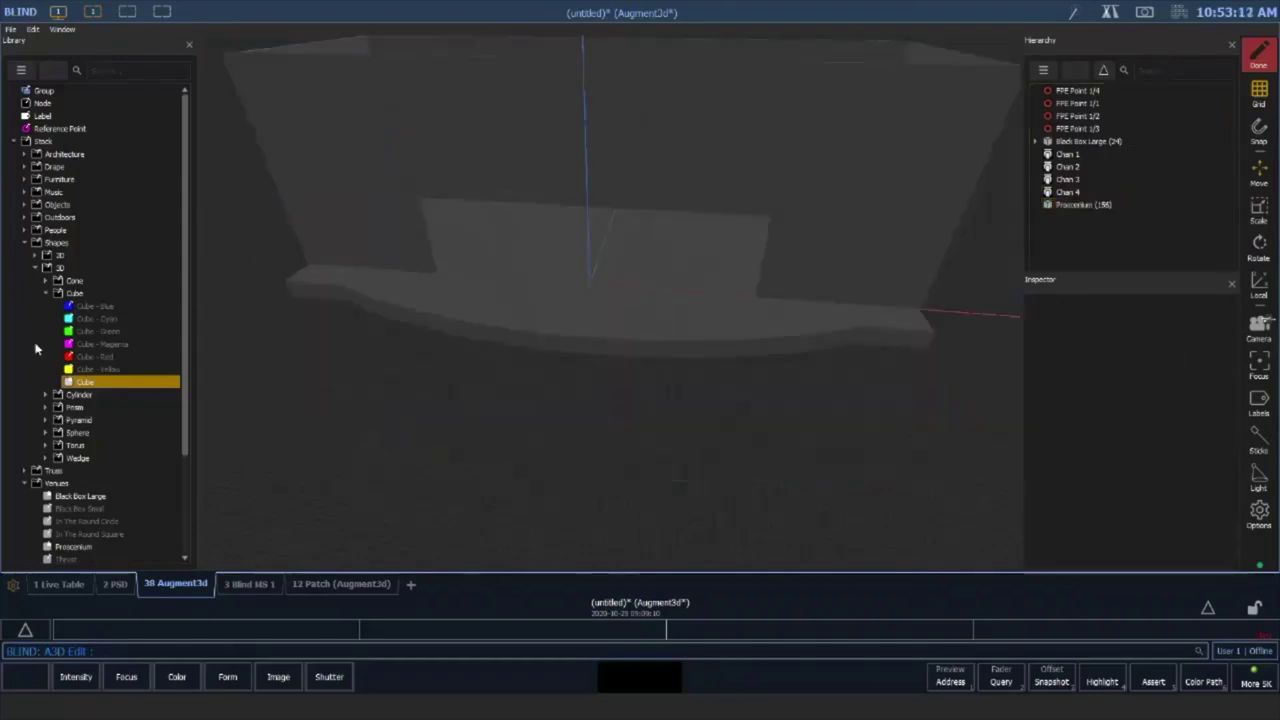
pyautogui.click(113, 306)
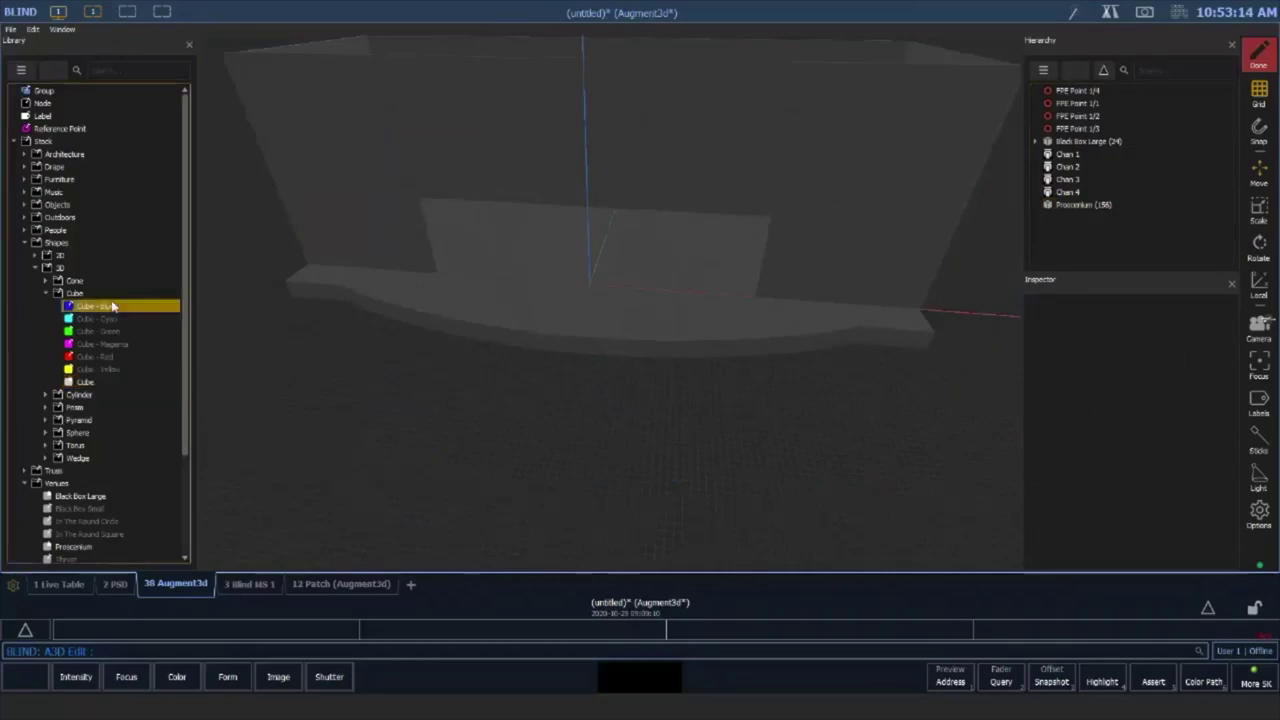
pyautogui.moveTo(113, 306); pyautogui.dragTo(705, 454)
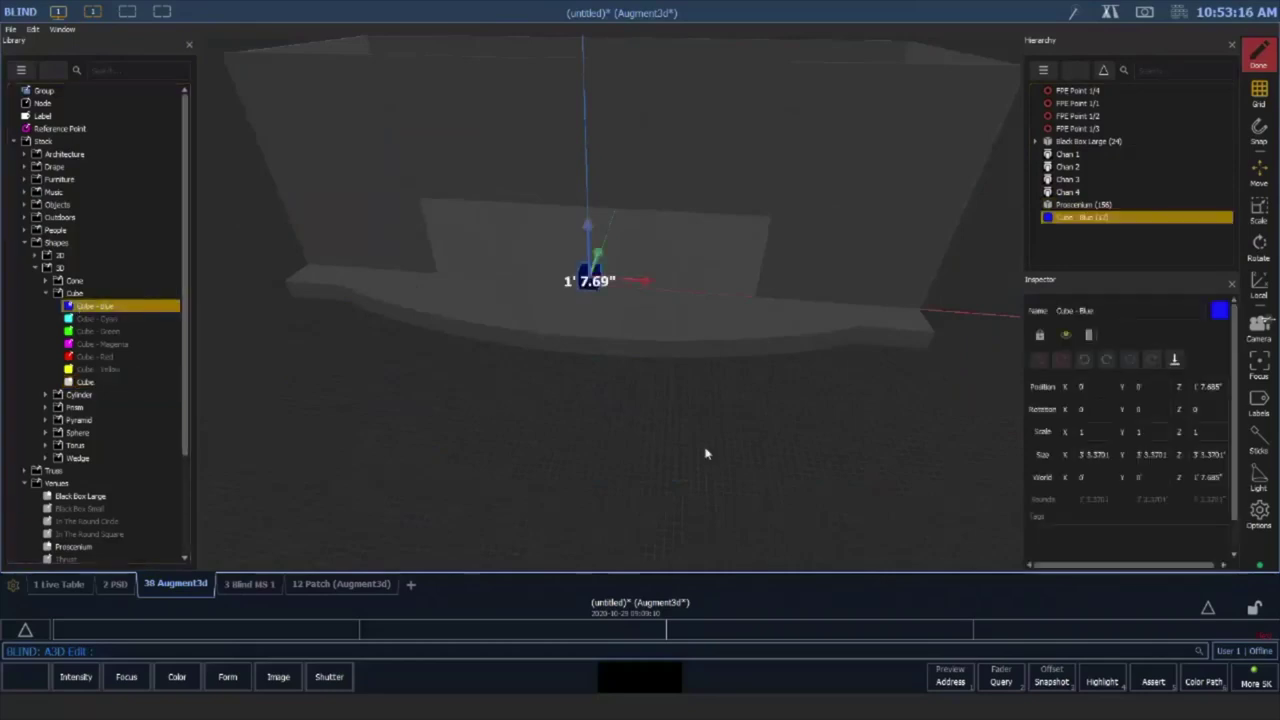
pyautogui.click(558, 282)
pyautogui.scroll(3, 571, 280)
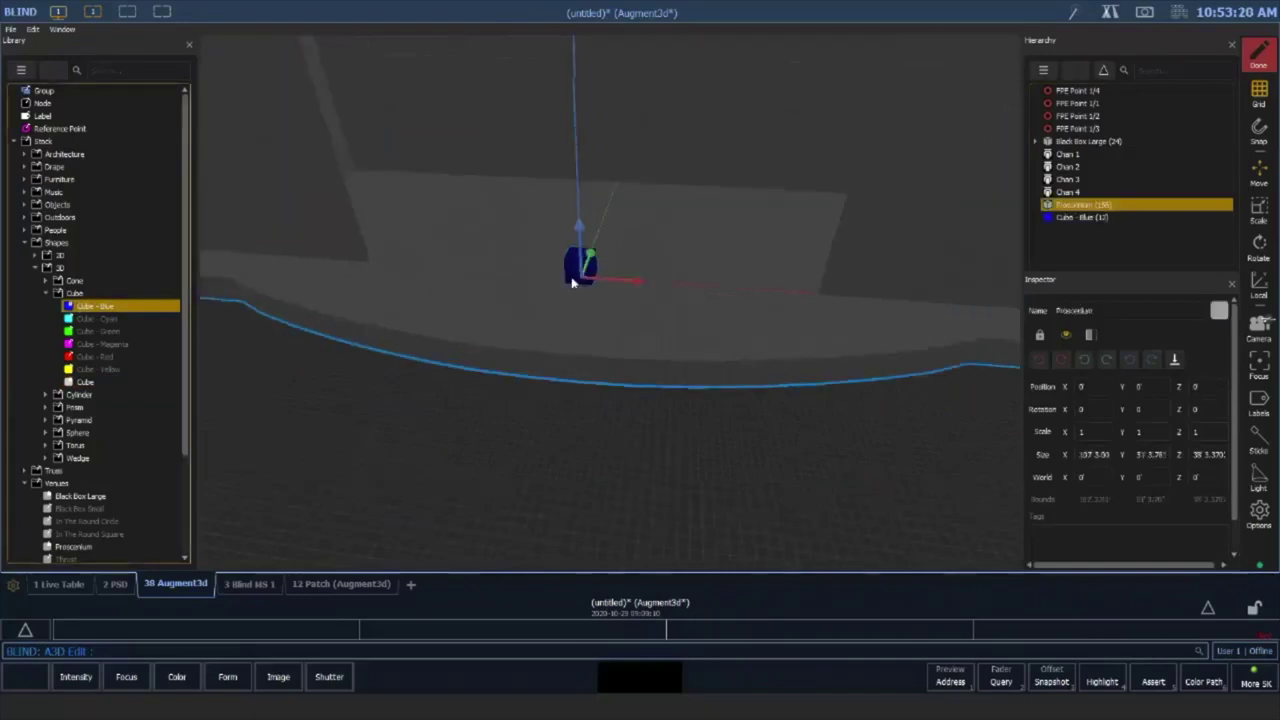
pyautogui.scroll(3, 558, 217)
pyautogui.click(530, 228)
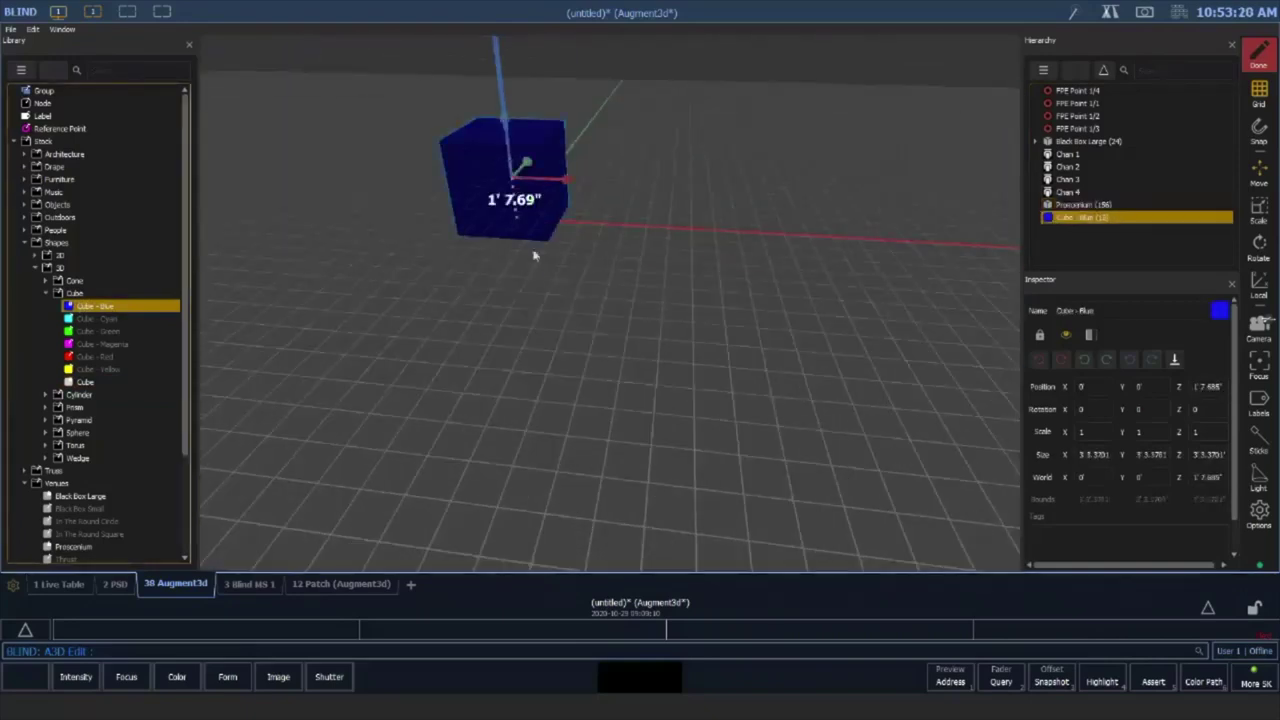
# Move the blue cube off the stage to about X -83' 4.06" and Y -36' 3.77"
pyautogui.moveTo(534, 256); pyautogui.dragTo(588, 243, button='middle')
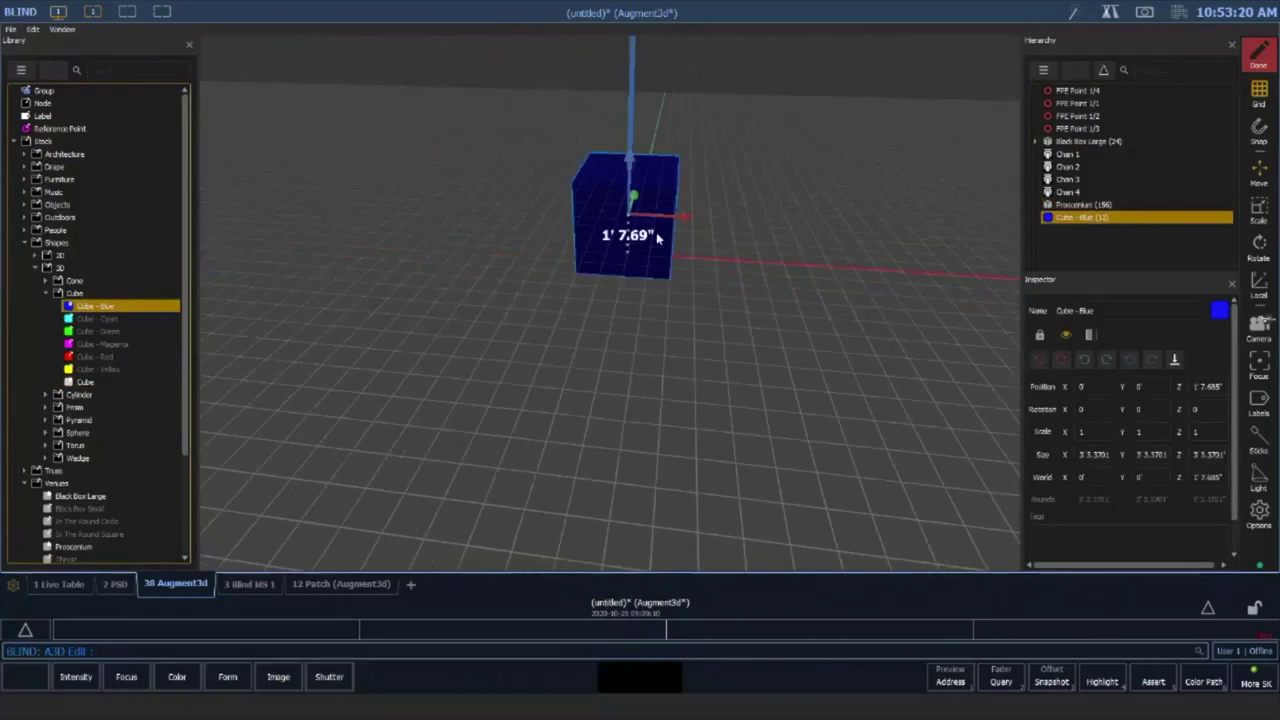
pyautogui.moveTo(656, 232); pyautogui.dragTo(714, 185, button='right')
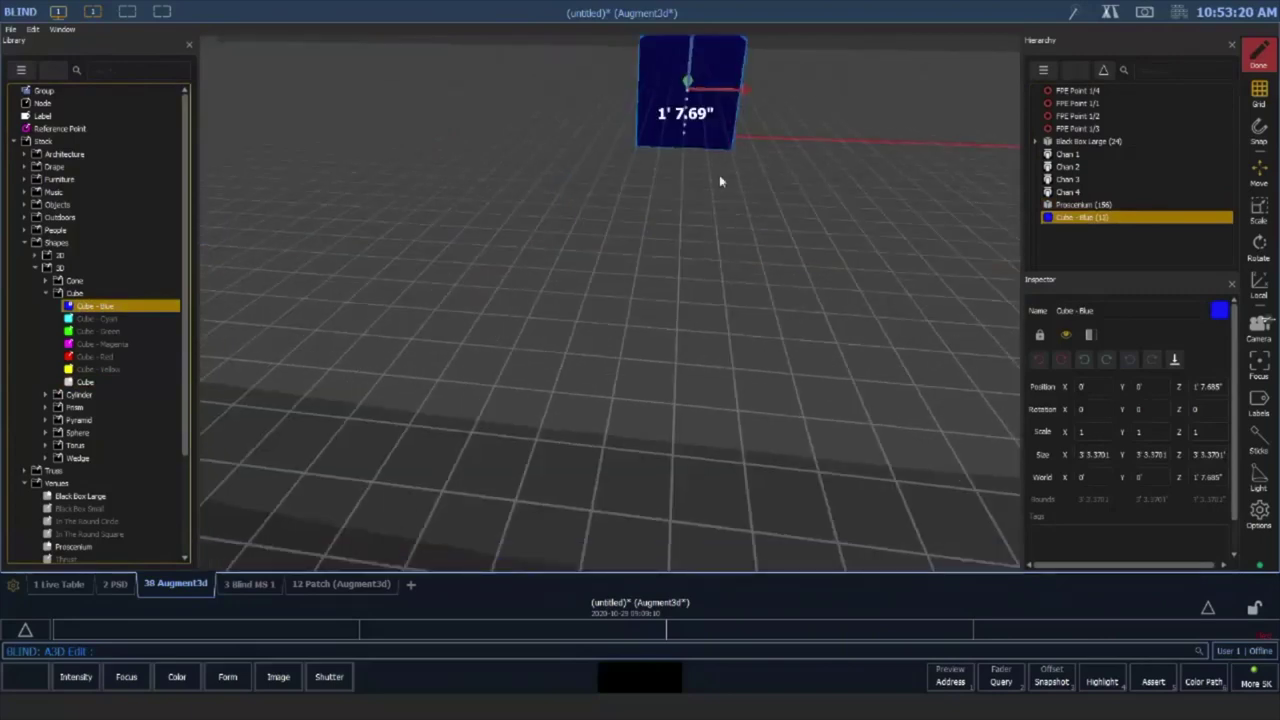
pyautogui.scroll(-5, 709, 232)
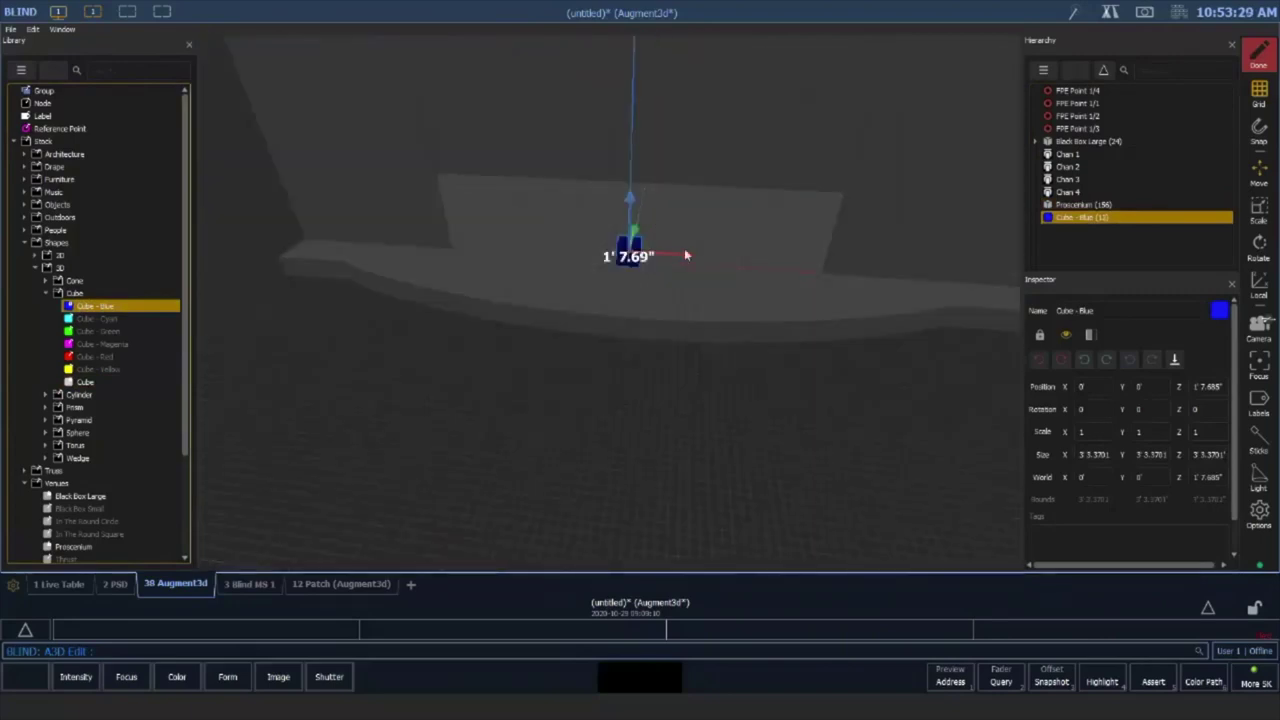
pyautogui.moveTo(686, 257); pyautogui.dragTo(245, 453)
pyautogui.moveTo(822, 485); pyautogui.dragTo(841, 393, button='middle')
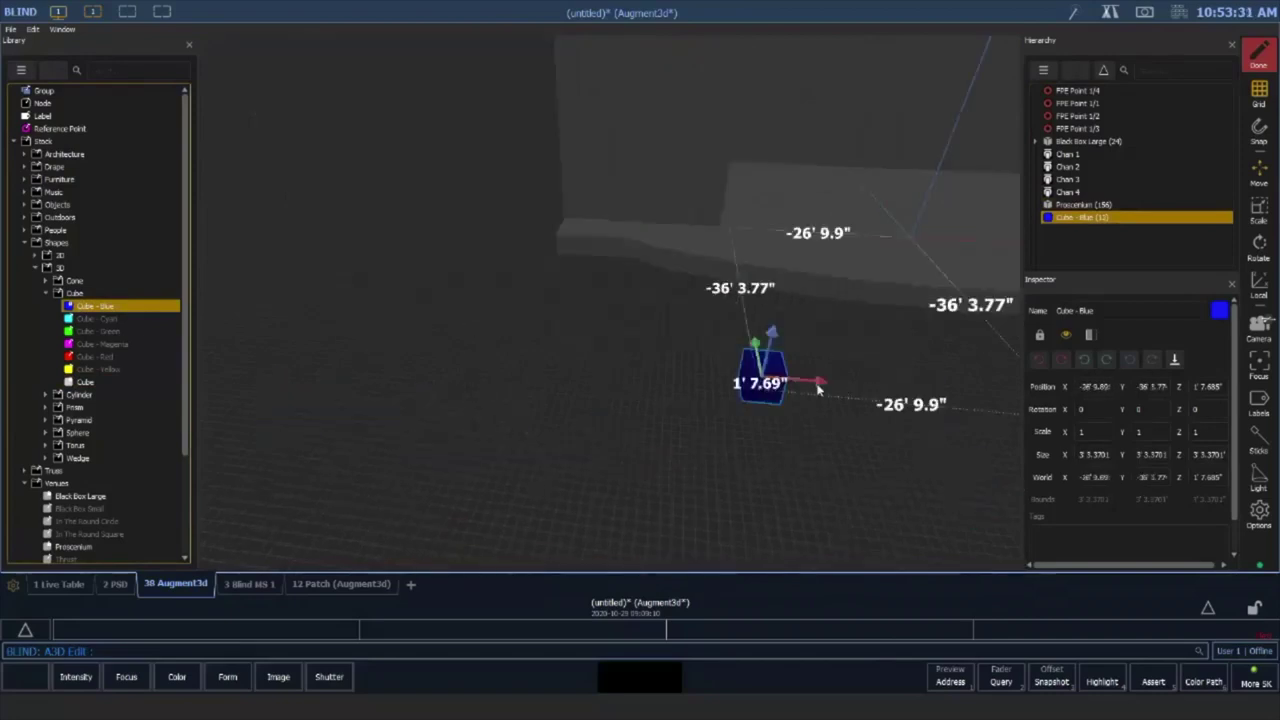
pyautogui.moveTo(818, 381); pyautogui.dragTo(252, 313)
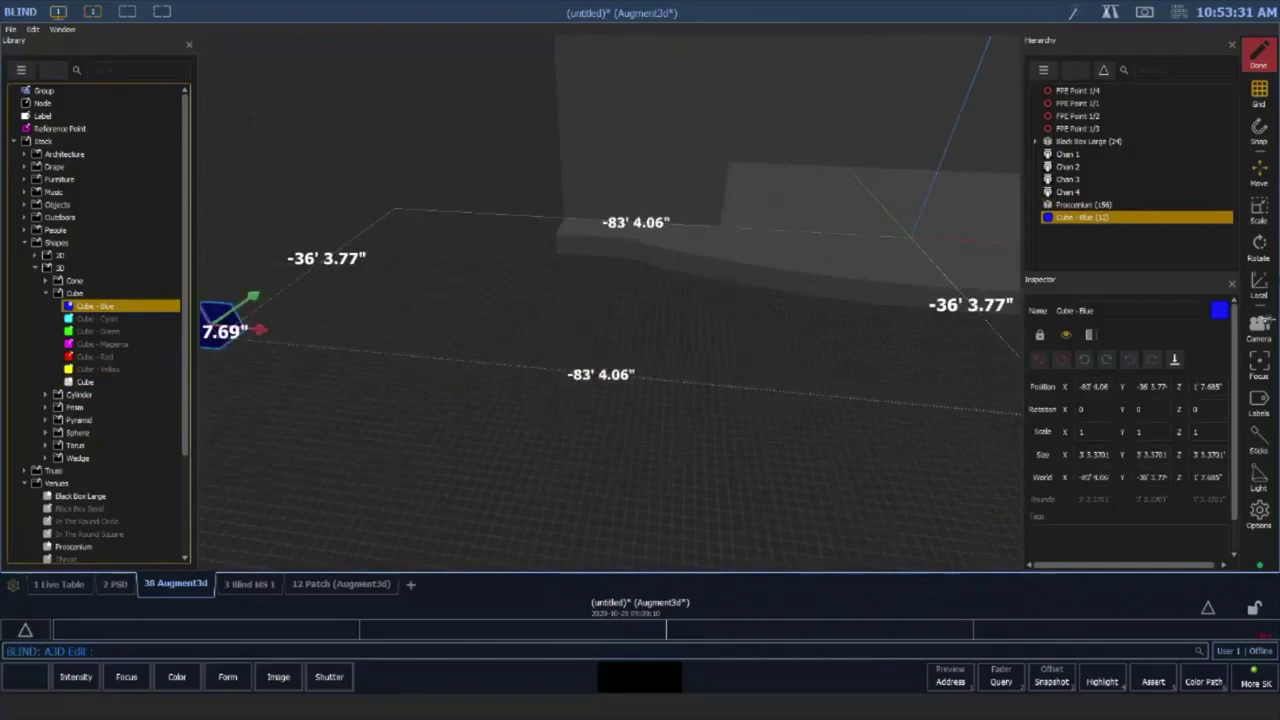
# Zoom to the blue cube, look at it from the left, and move it to about Y -39' 1.9"
pyautogui.click(1258, 325)
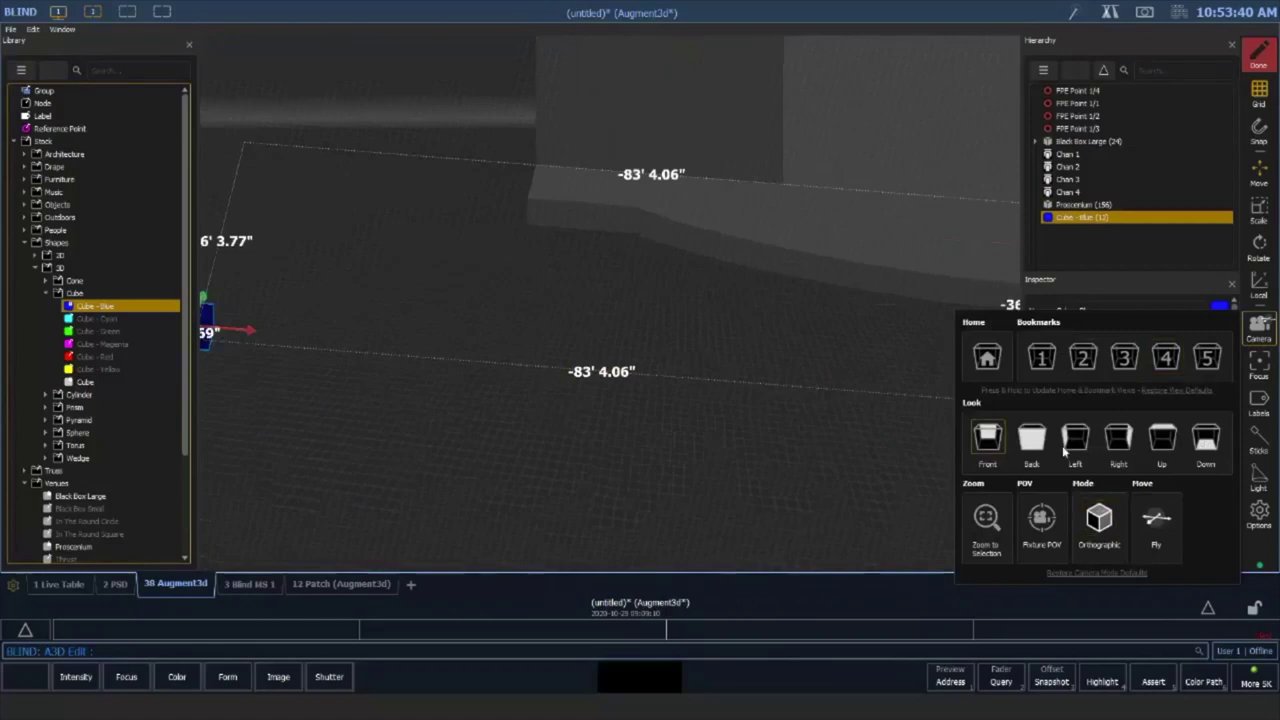
pyautogui.click(1200, 434)
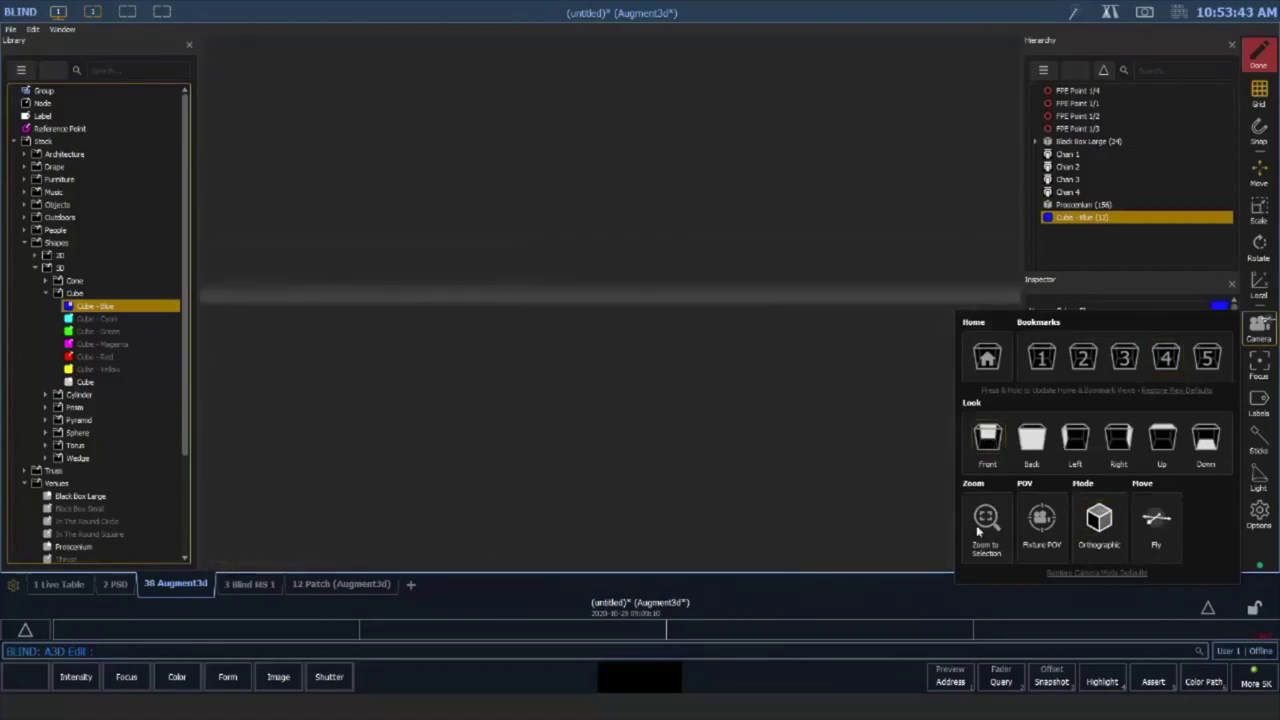
pyautogui.click(982, 528)
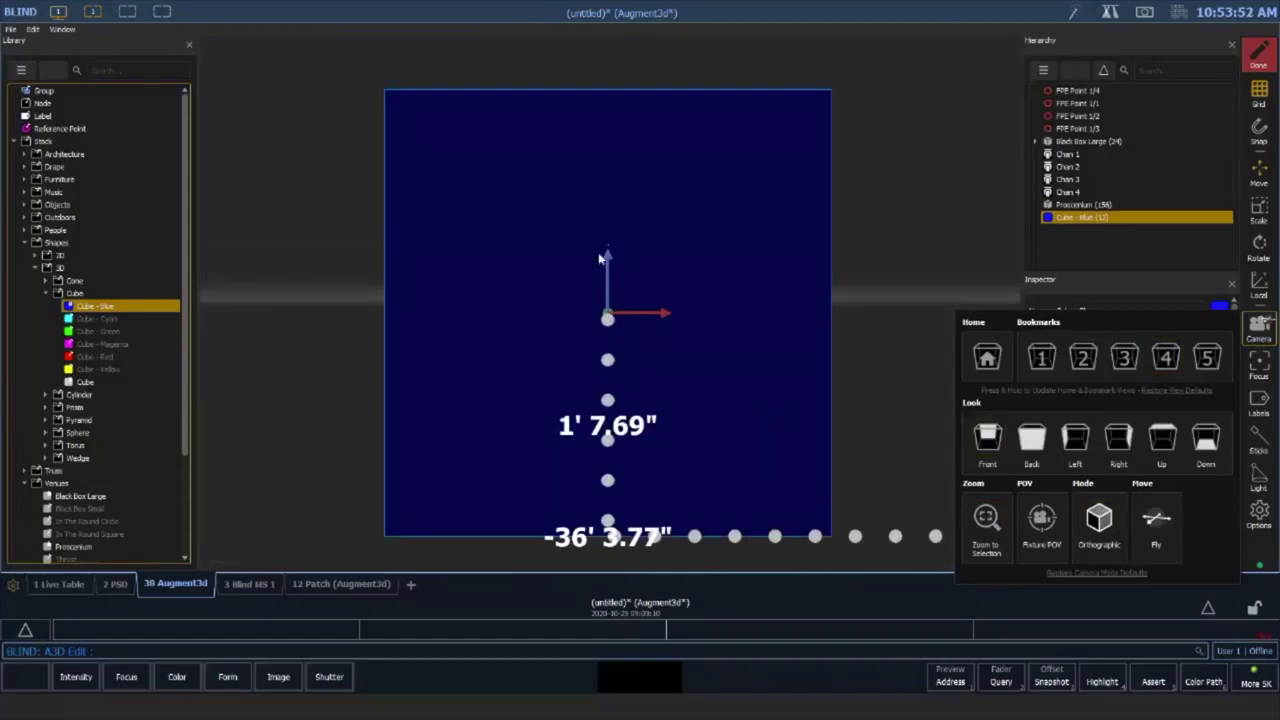
pyautogui.click(1089, 447)
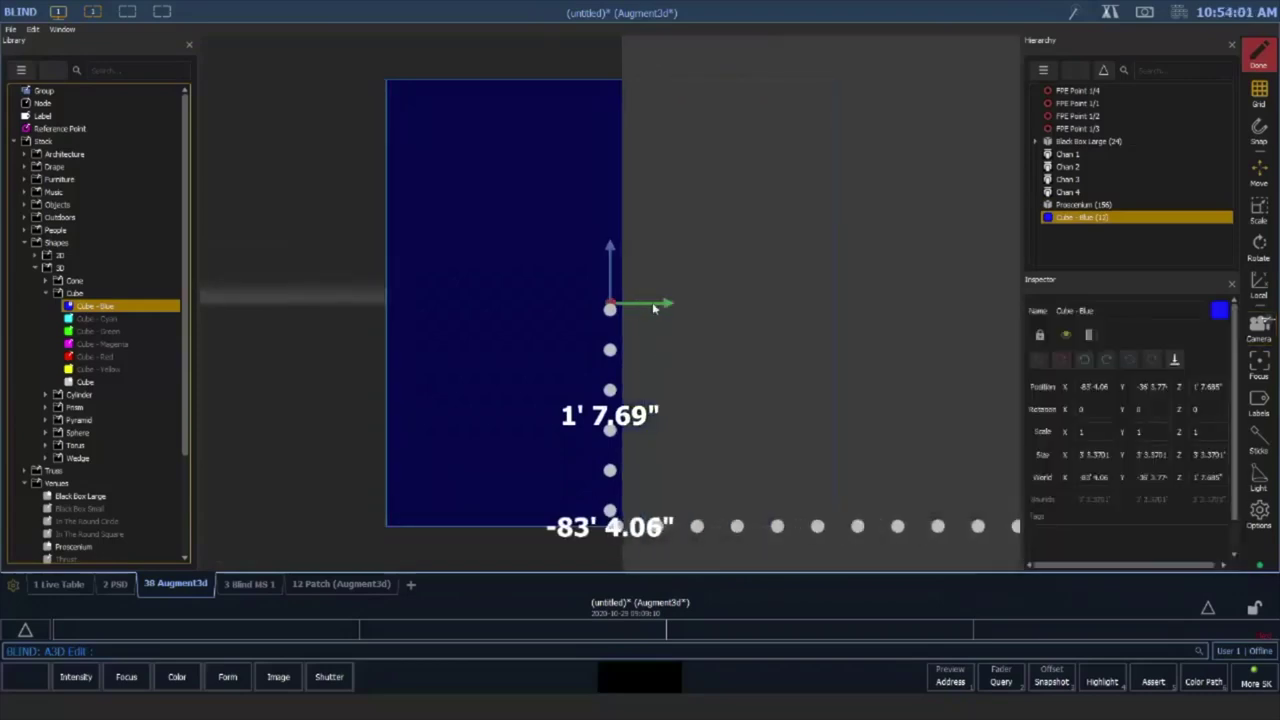
pyautogui.moveTo(653, 308); pyautogui.dragTo(660, 373)
pyautogui.moveTo(659, 370); pyautogui.dragTo(774, 366, button='middle')
pyautogui.moveTo(704, 305); pyautogui.dragTo(573, 304)
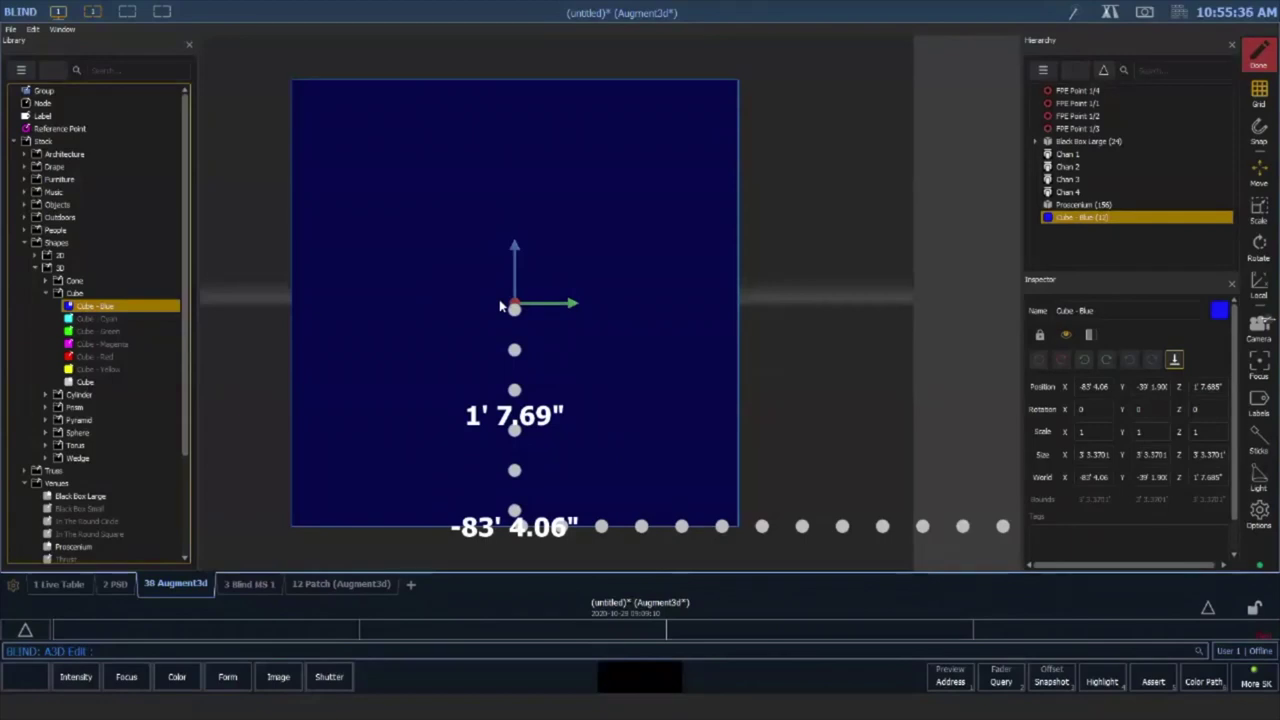
# Set the camera to perspective mode, zoom to the blue cube, and deselect it
pyautogui.click(1259, 328)
pyautogui.click(1099, 517)
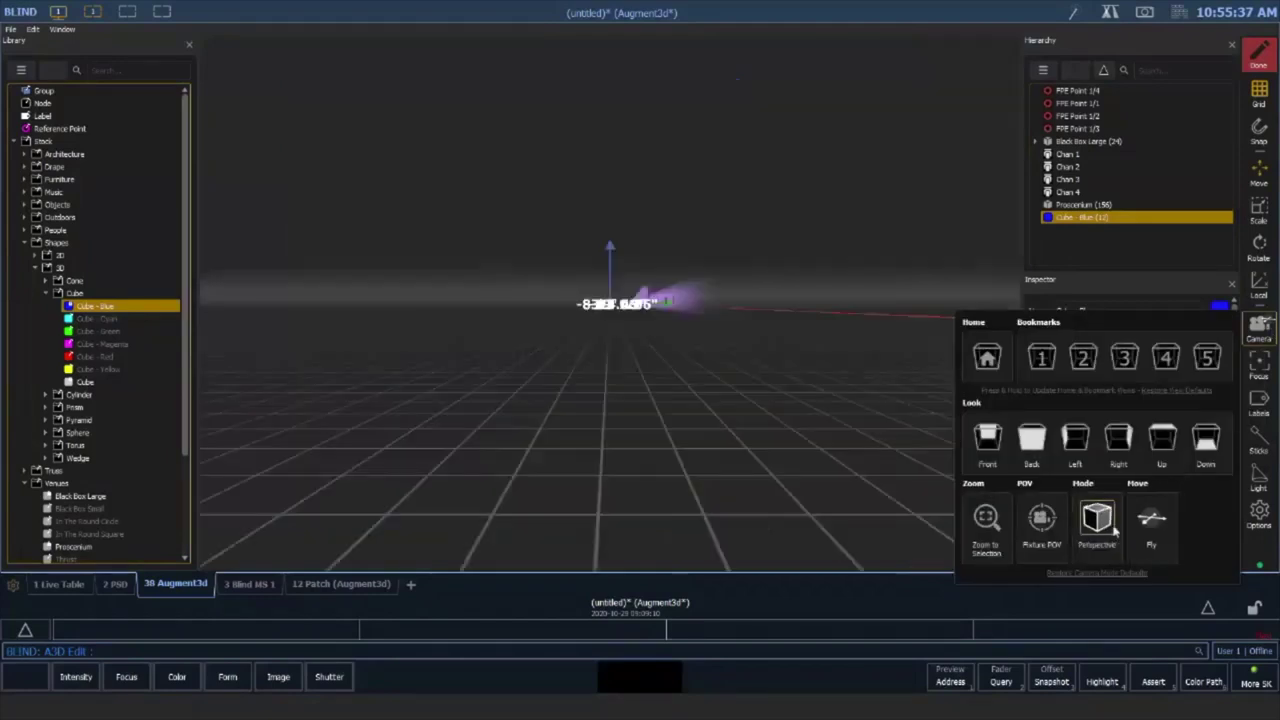
pyautogui.click(985, 518)
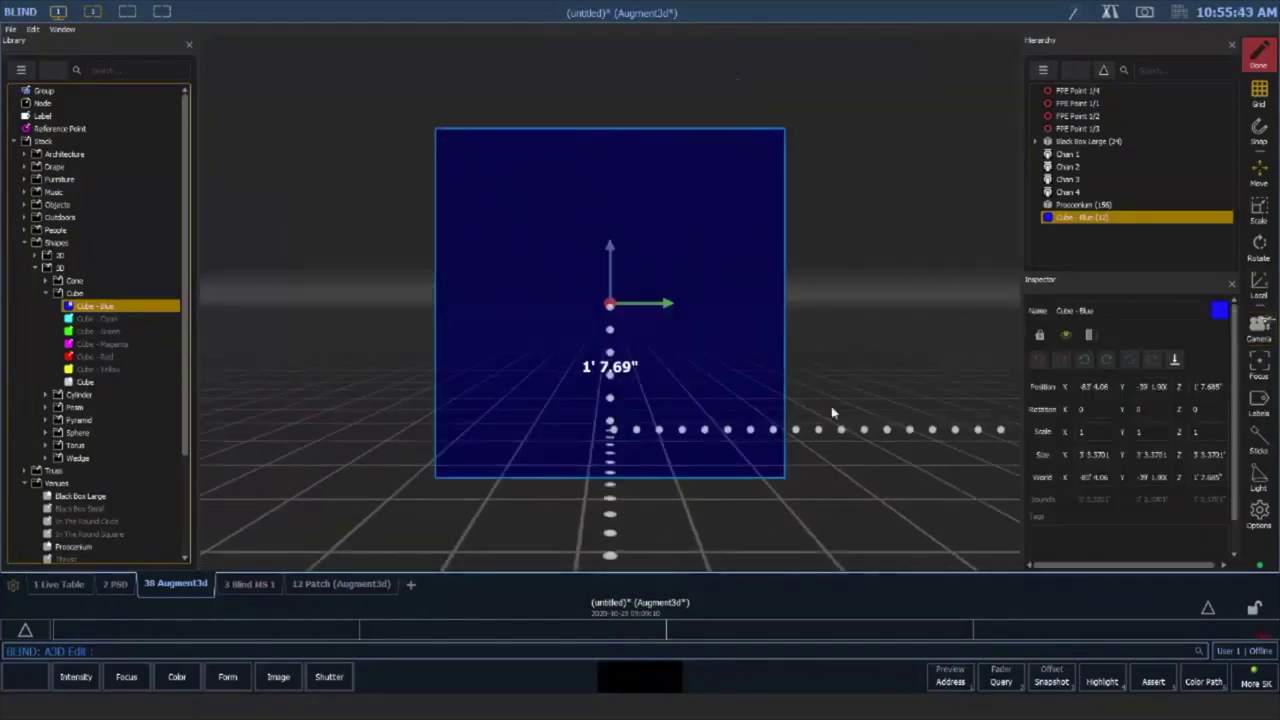
pyautogui.click(876, 361)
# Zoom out from the blue cube and examine the Proscenium stage and its side walls from several angles
pyautogui.scroll(-5, 860, 355)
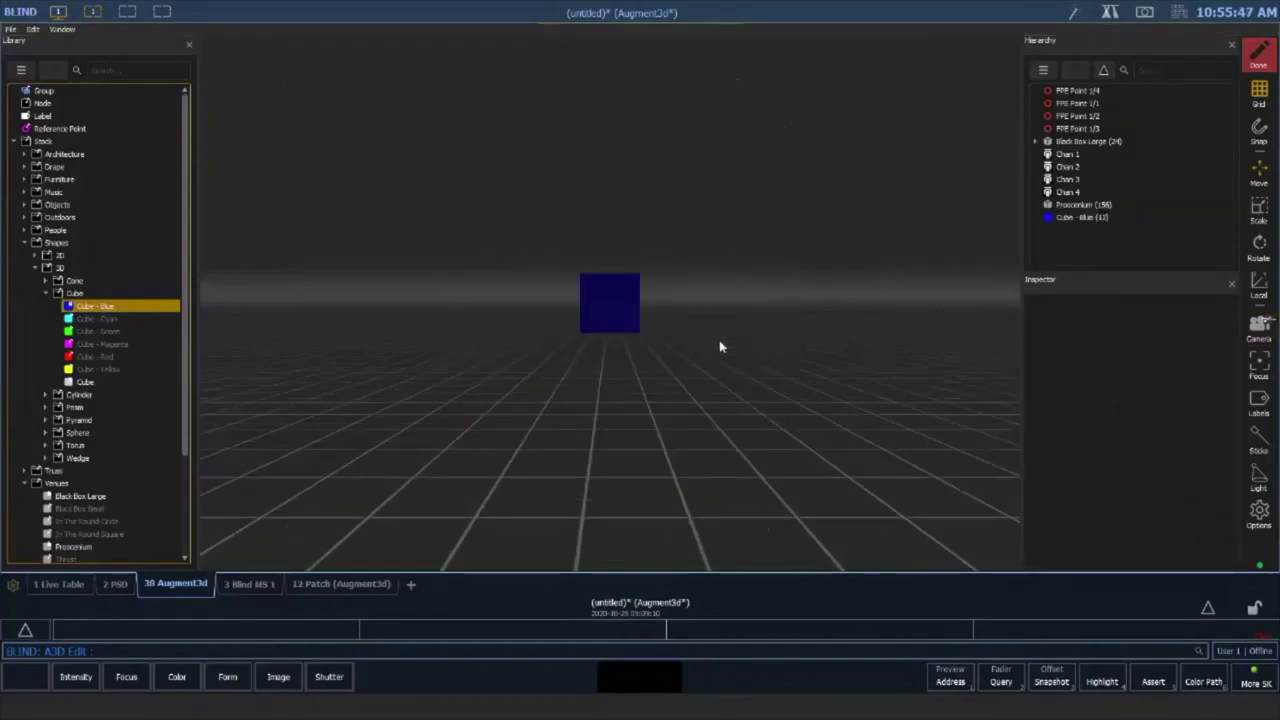
pyautogui.moveTo(600, 350); pyautogui.dragTo(686, 338, button='right')
pyautogui.scroll(-8, 711, 303)
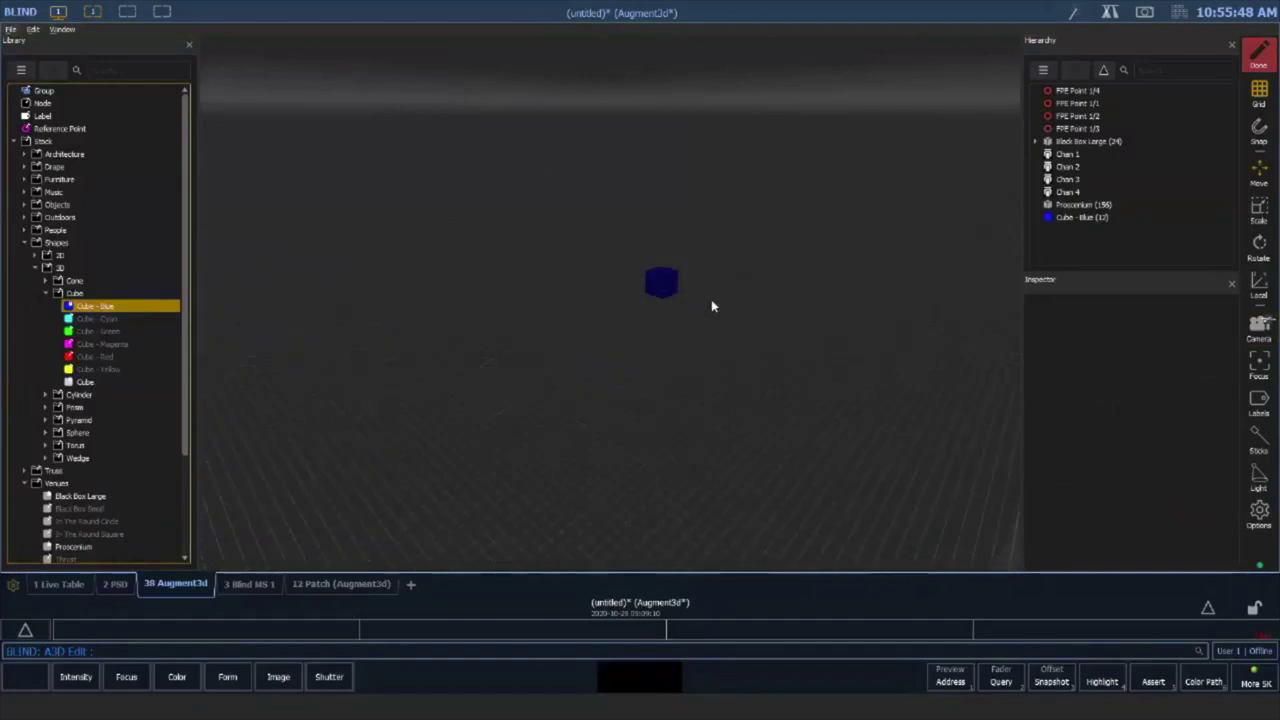
pyautogui.moveTo(703, 326); pyautogui.dragTo(677, 411)
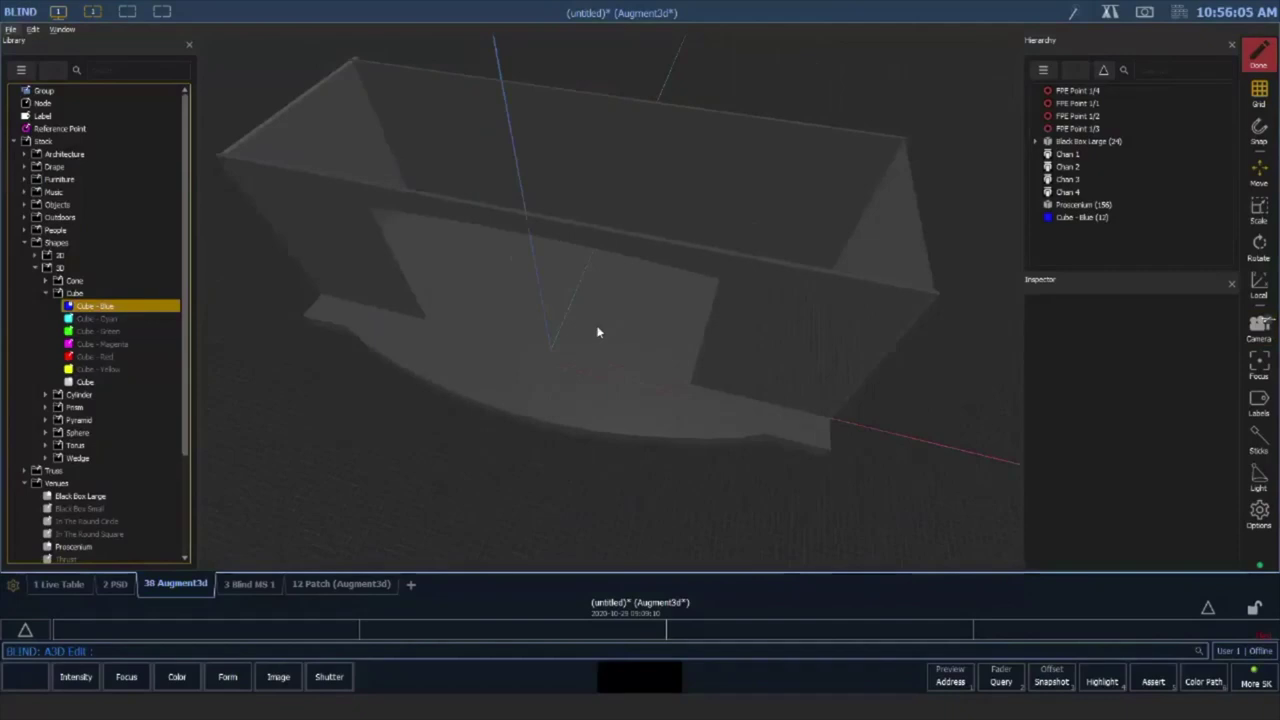
pyautogui.moveTo(596, 326)
pyautogui.mouseDown(button='right')
pyautogui.moveTo(614, 280)
pyautogui.moveTo(662, 300)
pyautogui.mouseUp(button='right')
pyautogui.moveTo(662, 305); pyautogui.dragTo(651, 333)
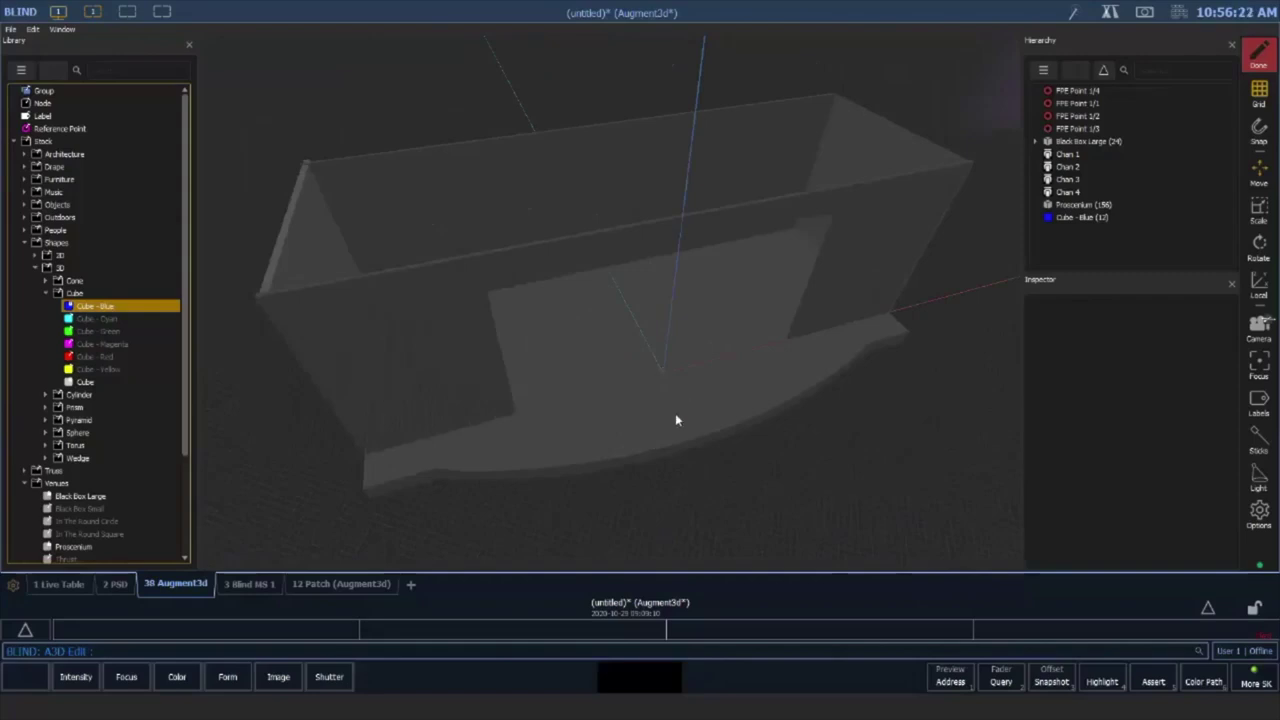
pyautogui.moveTo(675, 413); pyautogui.dragTo(661, 427, button='middle')
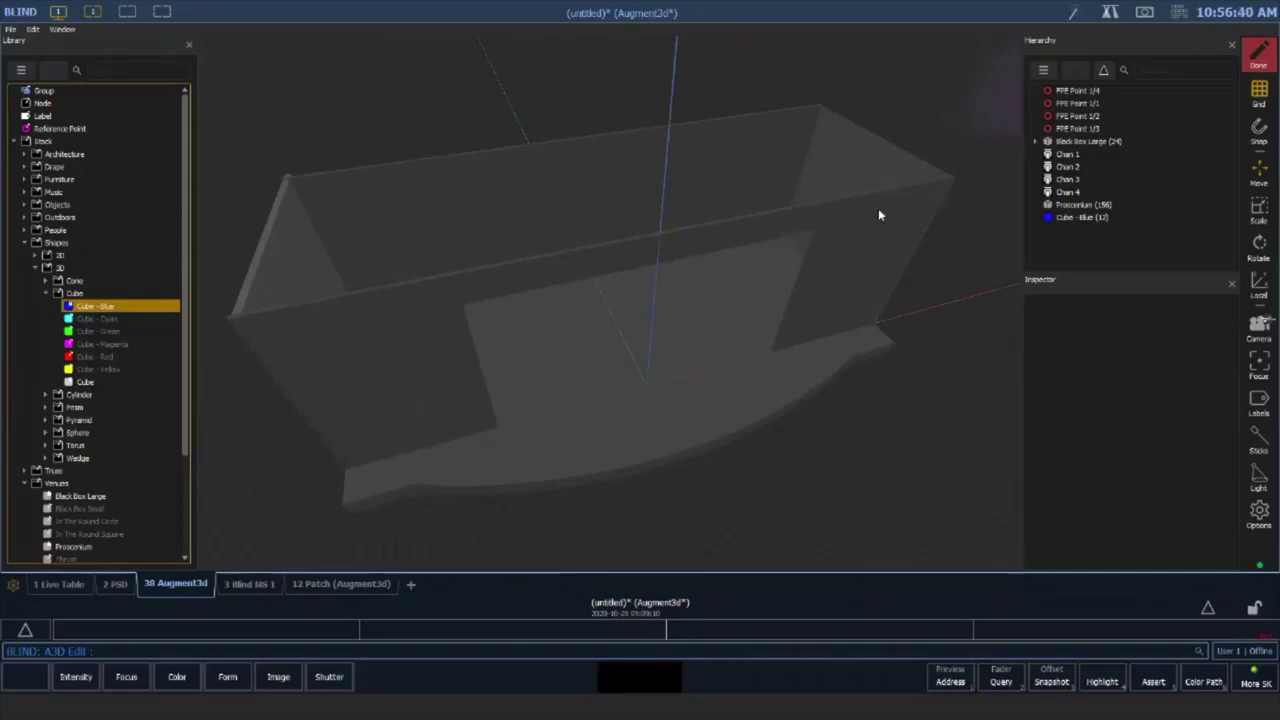
# Expand the collapsed Proscenium object in the hierarchy back into its separate parts
pyautogui.click(870, 162)
pyautogui.click(1045, 205)
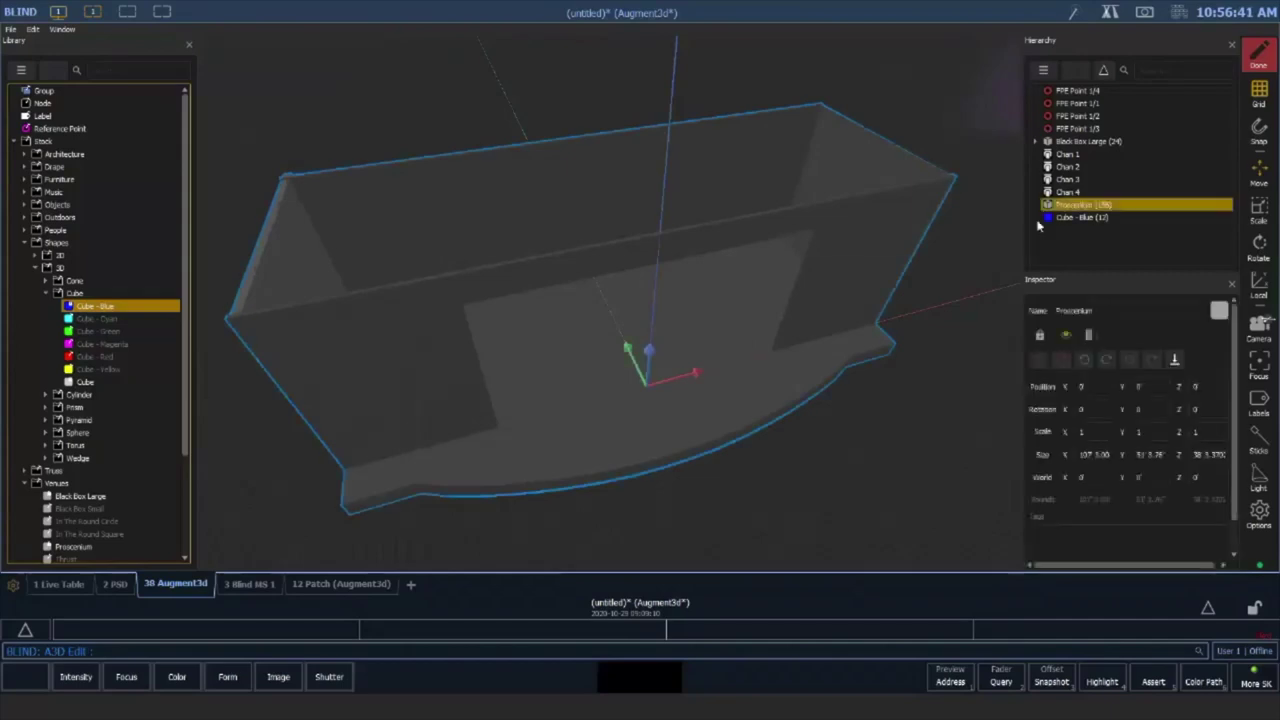
pyautogui.rightClick(1097, 206)
pyautogui.click(1124, 227)
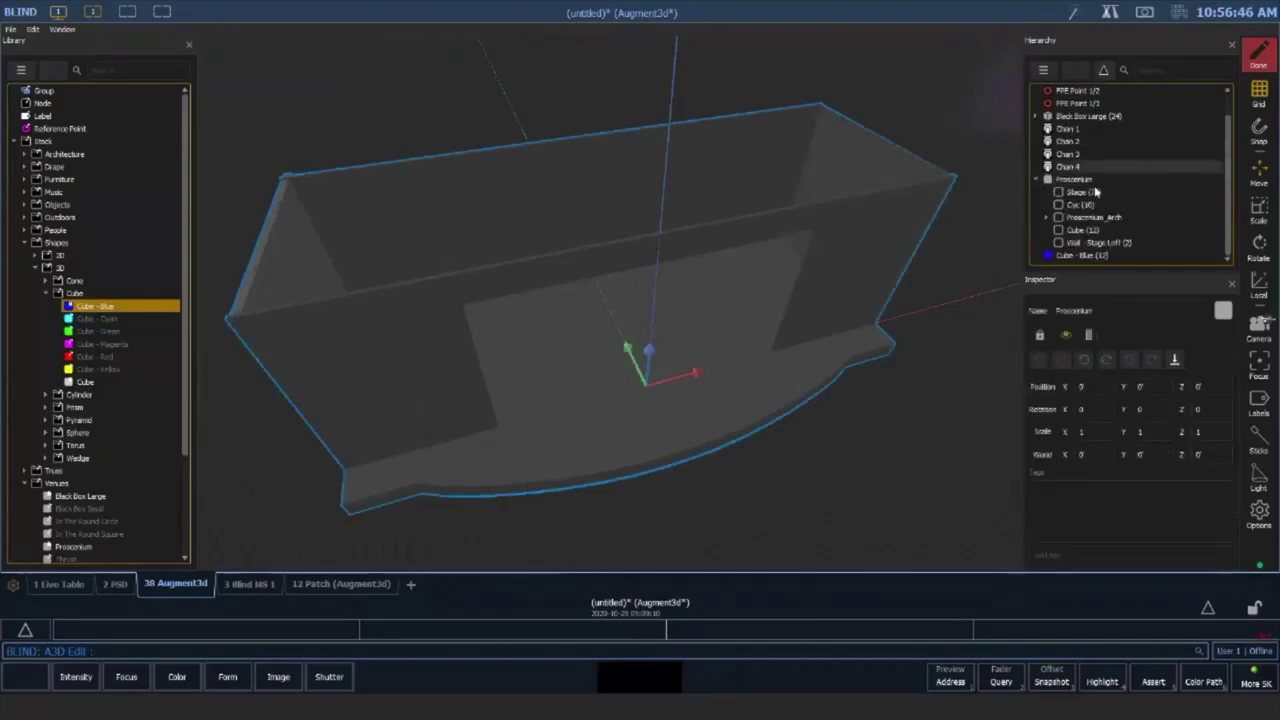
# Save the Proscenium's Cyc as a library model, add a copy to the scene, and move it to about Y 86' 10.5"
pyautogui.click(1078, 205)
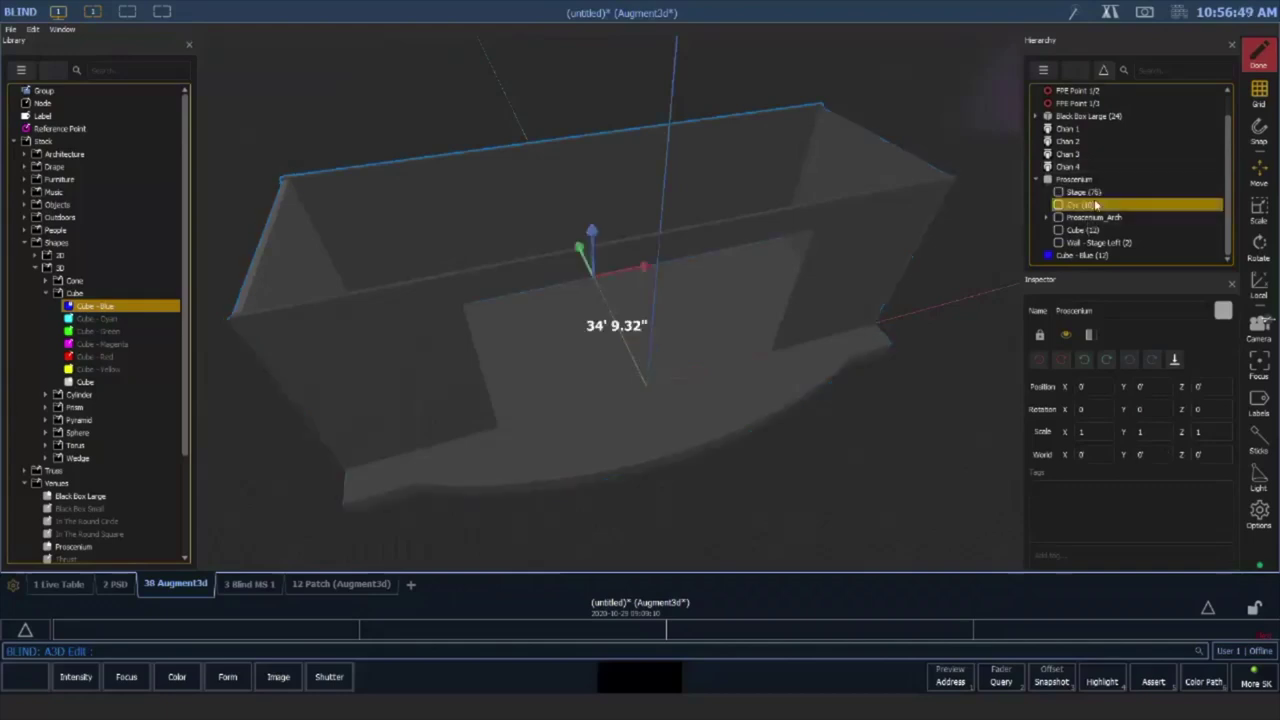
pyautogui.moveTo(1067, 220); pyautogui.dragTo(130, 248)
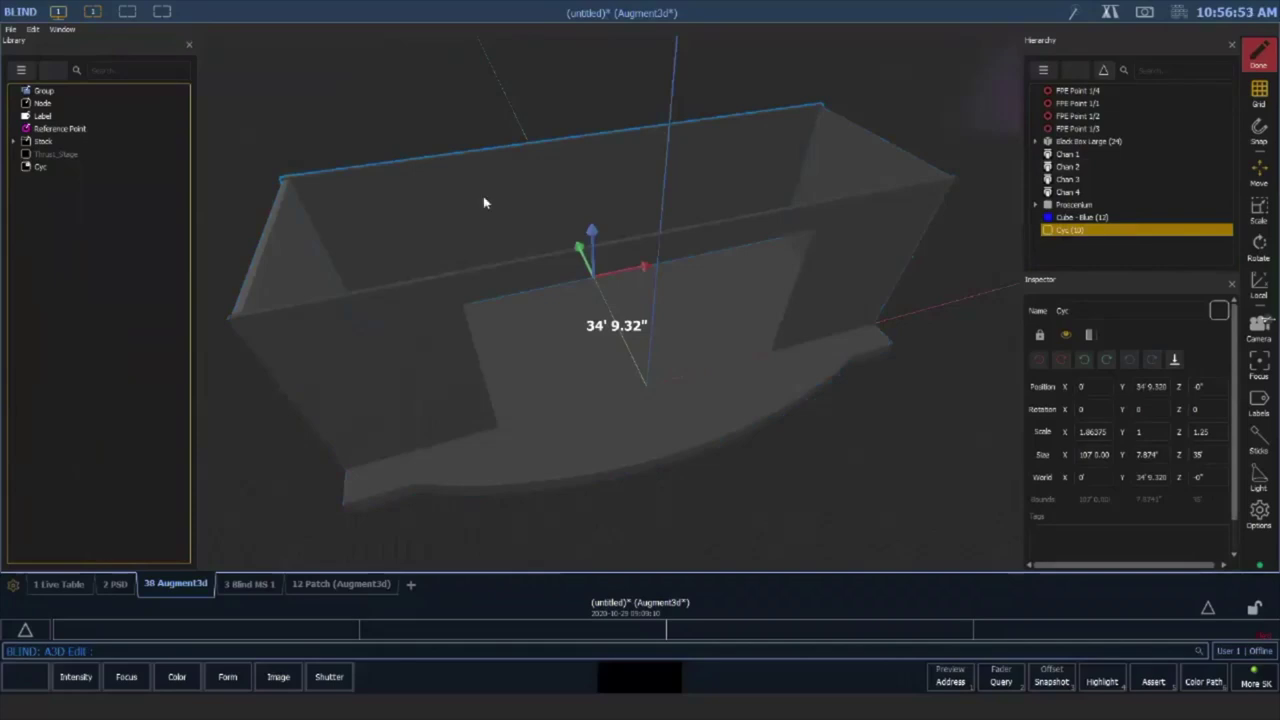
pyautogui.moveTo(579, 247); pyautogui.dragTo(537, 268)
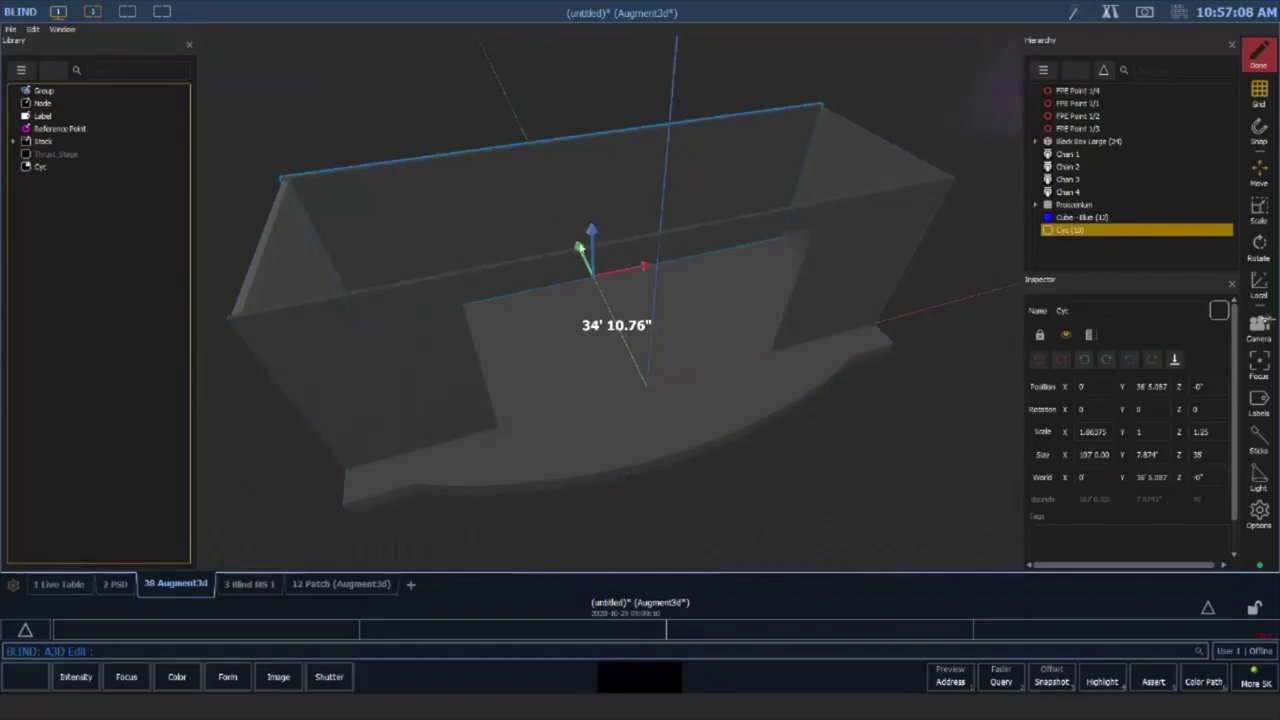
pyautogui.moveTo(580, 246); pyautogui.dragTo(543, 160)
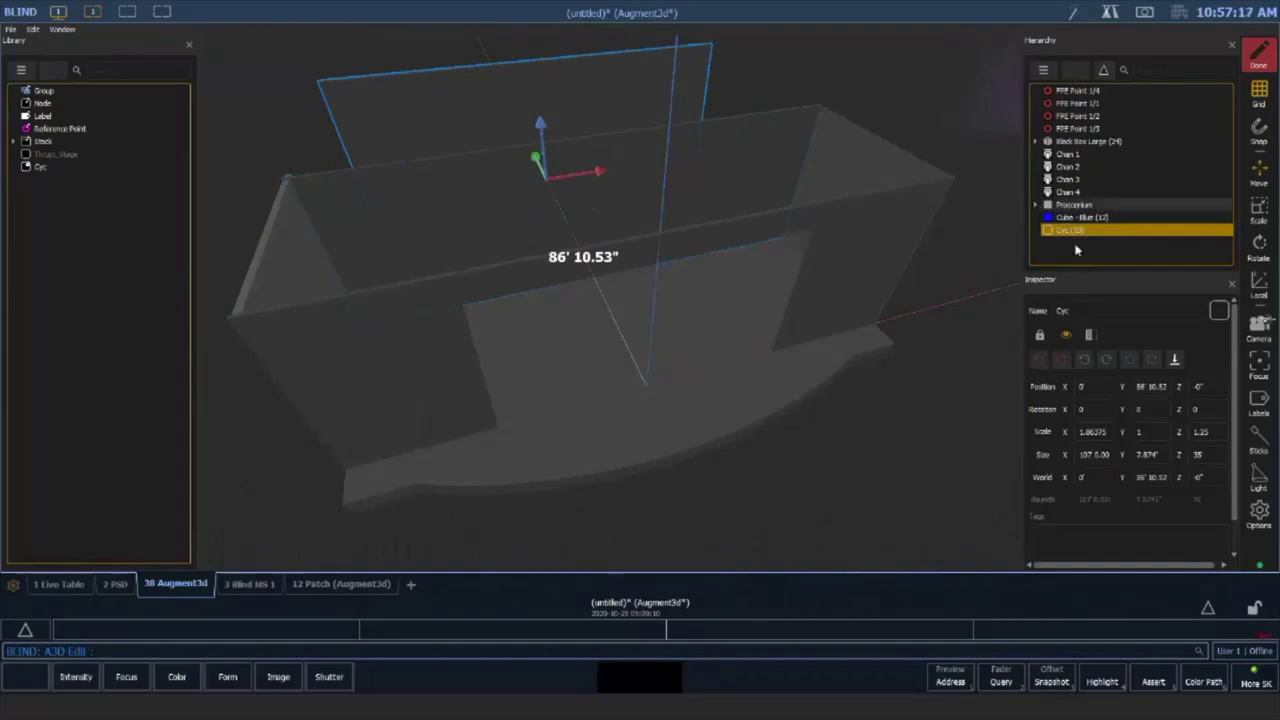
# Expand the Proscenium in the hierarchy and compare its original Cyc with the separate Cyc copy
pyautogui.click(1036, 205)
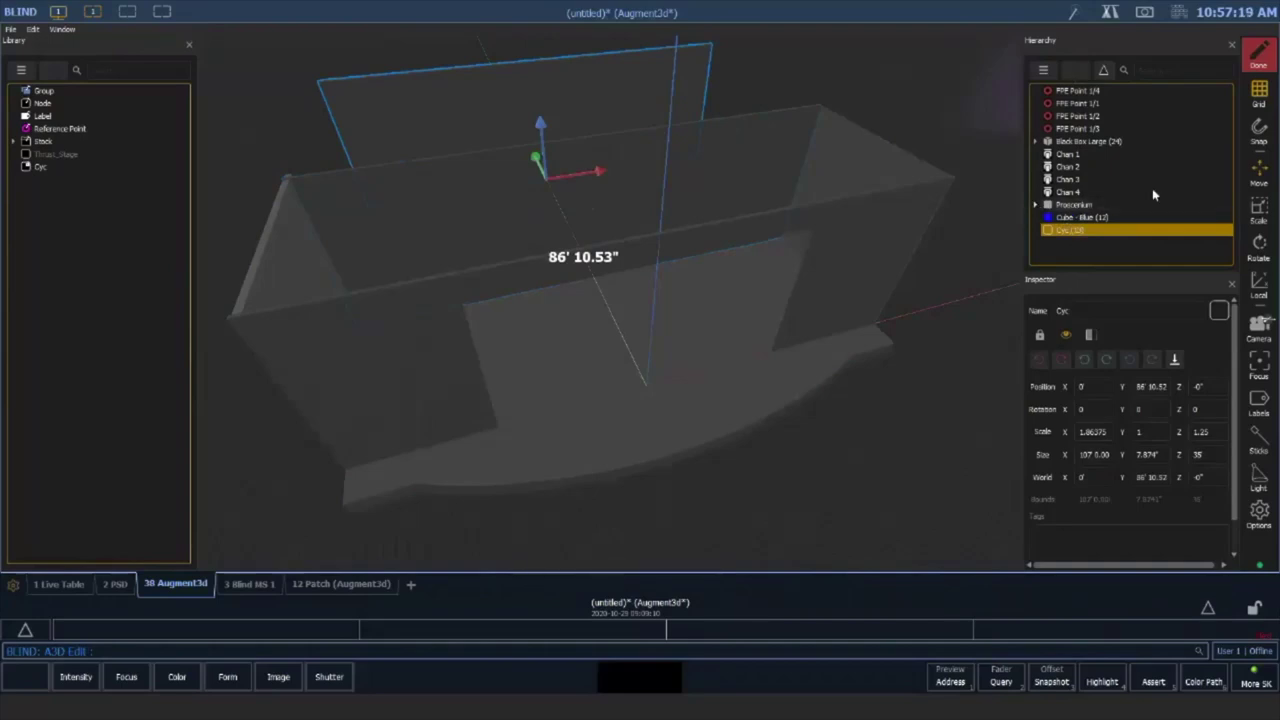
pyautogui.scroll(-1, 1151, 196)
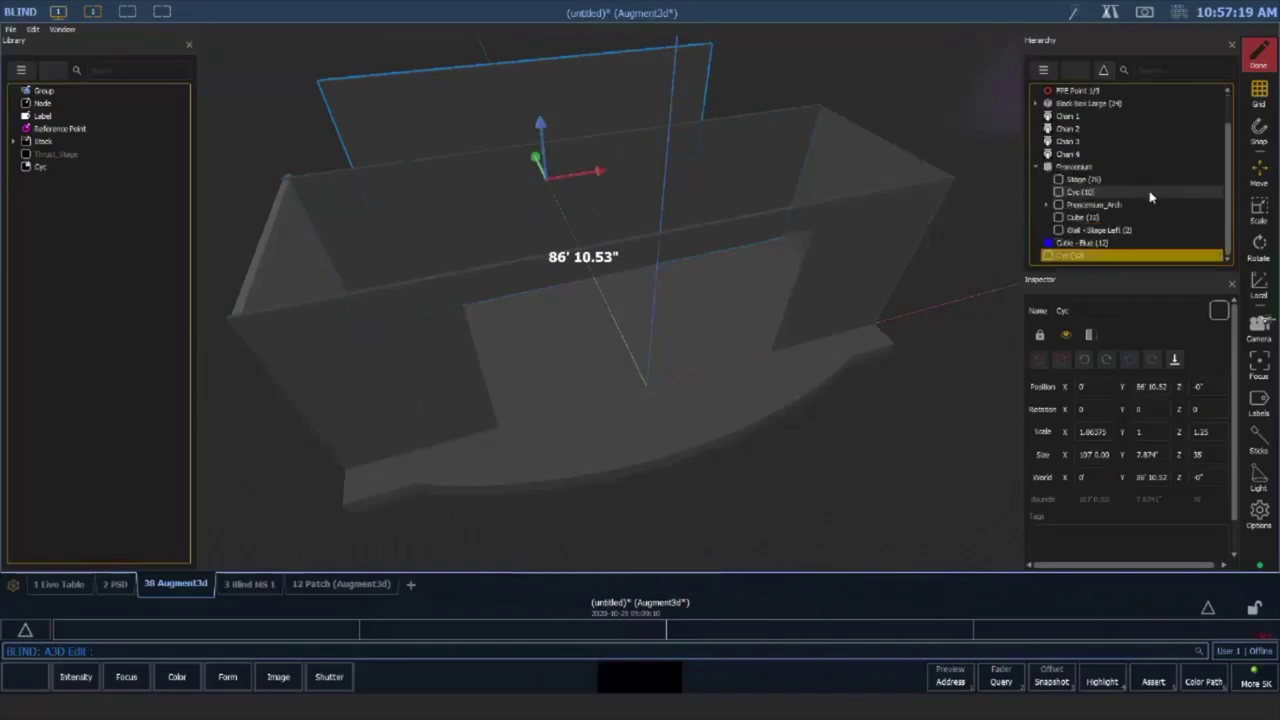
pyautogui.click(1077, 193)
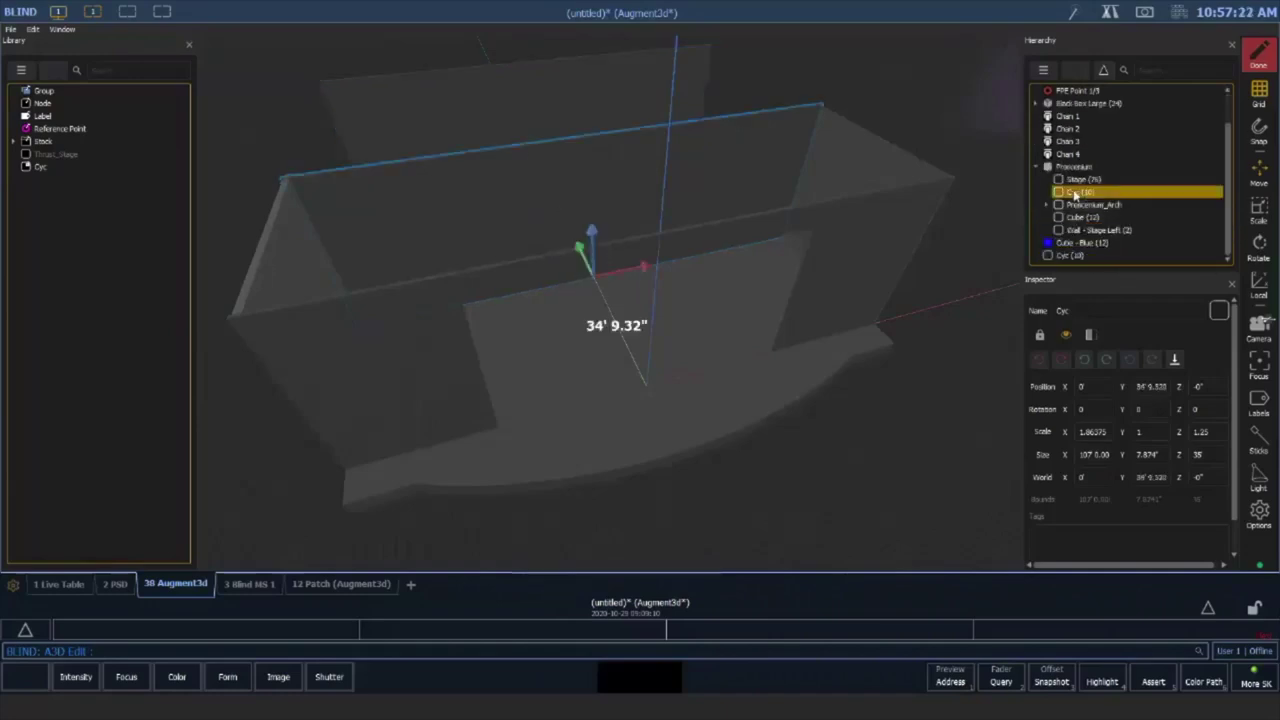
pyautogui.click(1076, 257)
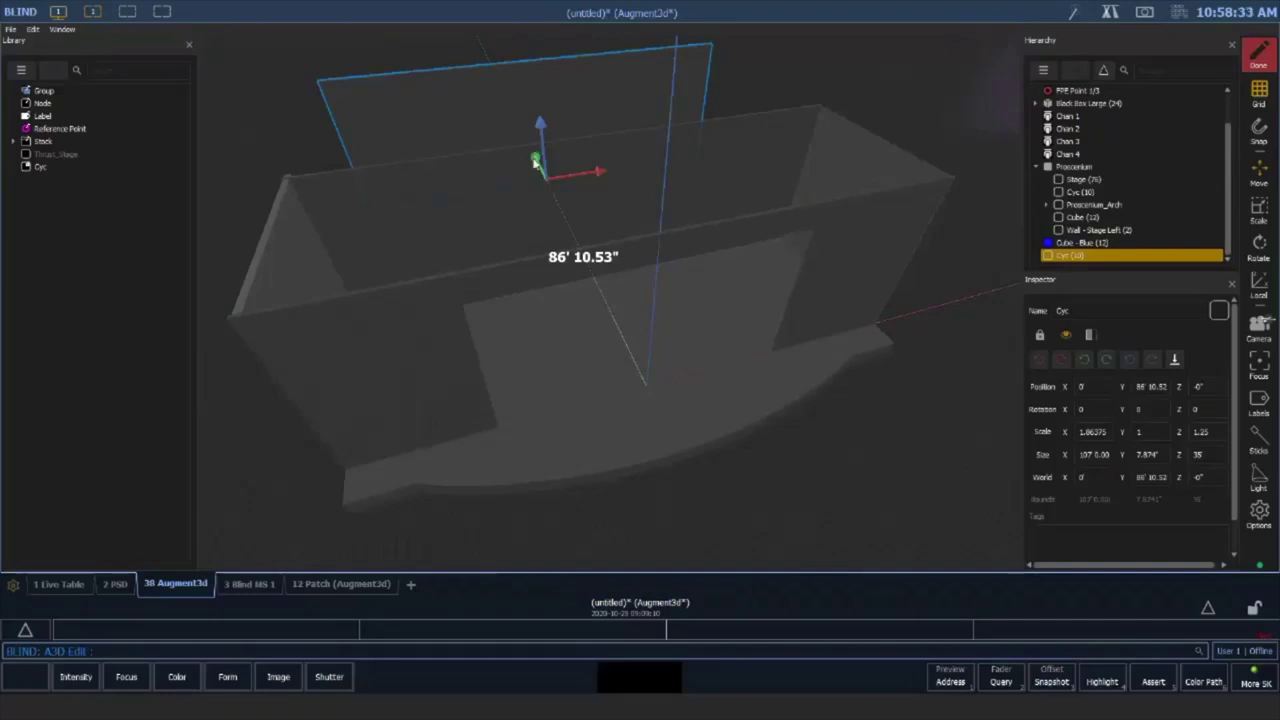
# Move the Cyc copy to about Y 75' 5" and place a duplicate of it at about Y 115' 4.7"
pyautogui.moveTo(537, 158); pyautogui.dragTo(725, 249)
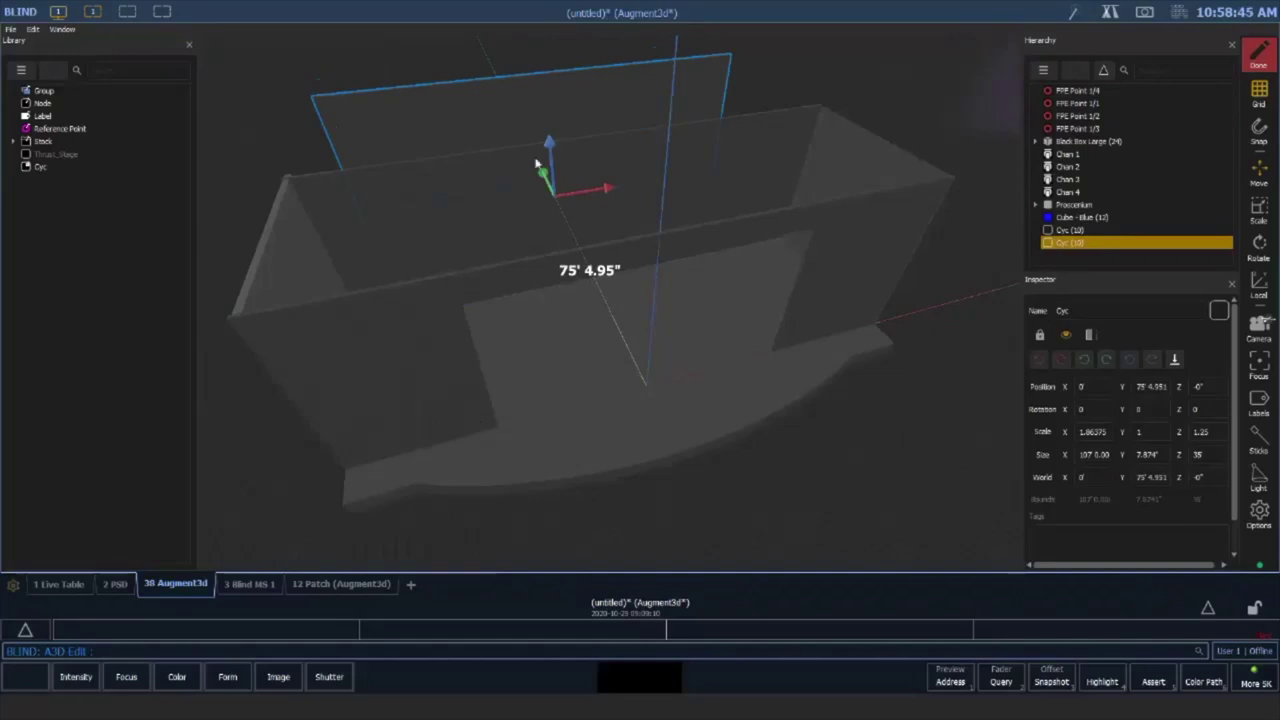
pyautogui.moveTo(547, 173); pyautogui.dragTo(586, 286)
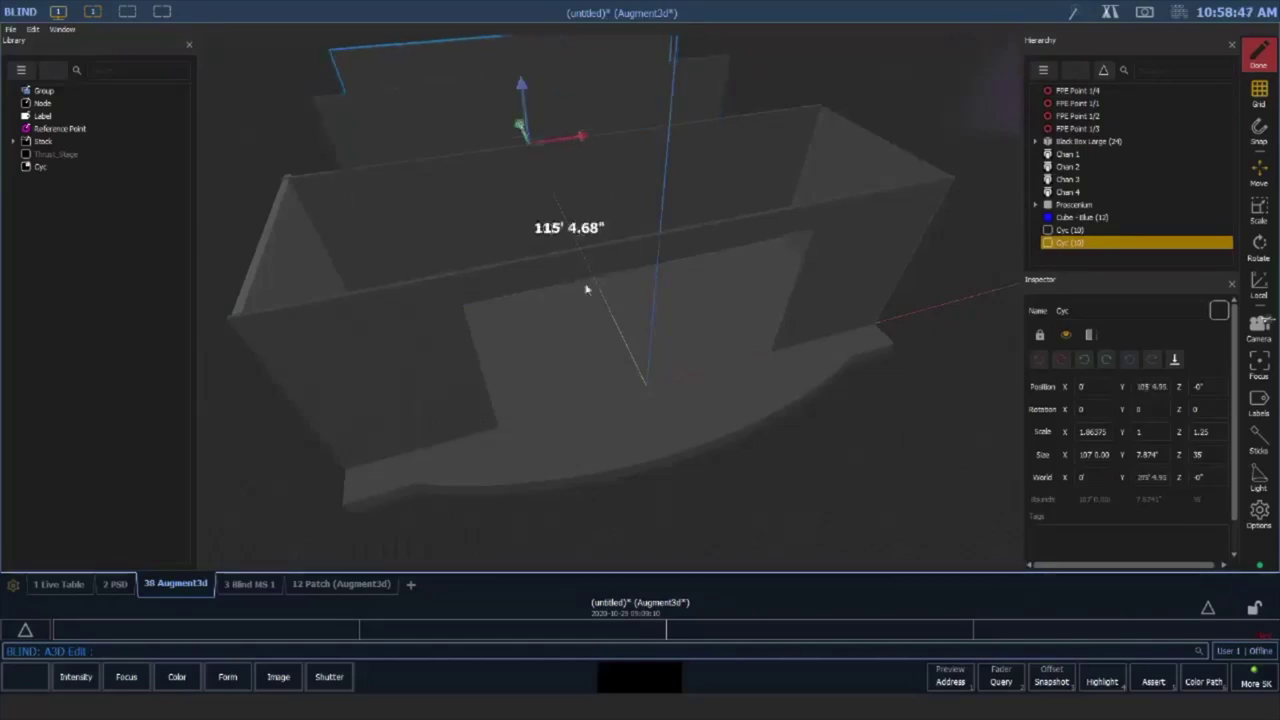
pyautogui.moveTo(587, 290); pyautogui.dragTo(751, 438, button='middle')
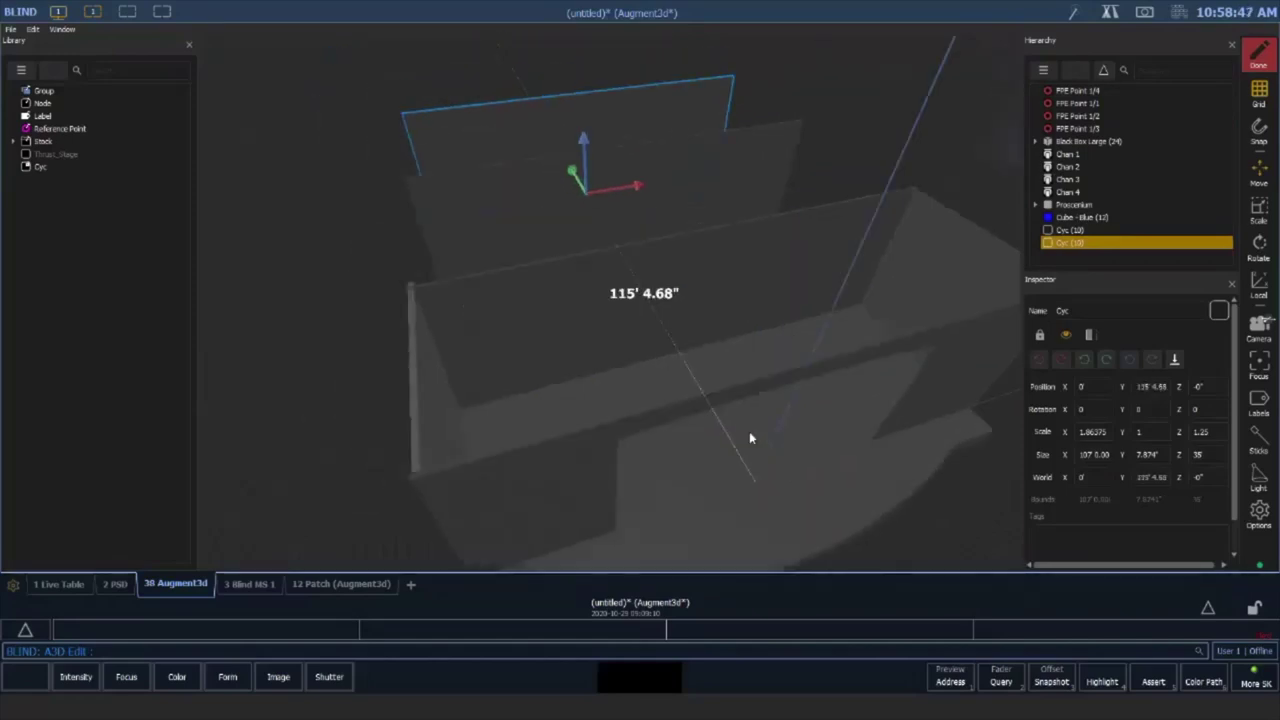
pyautogui.moveTo(789, 334); pyautogui.dragTo(767, 287, button='middle')
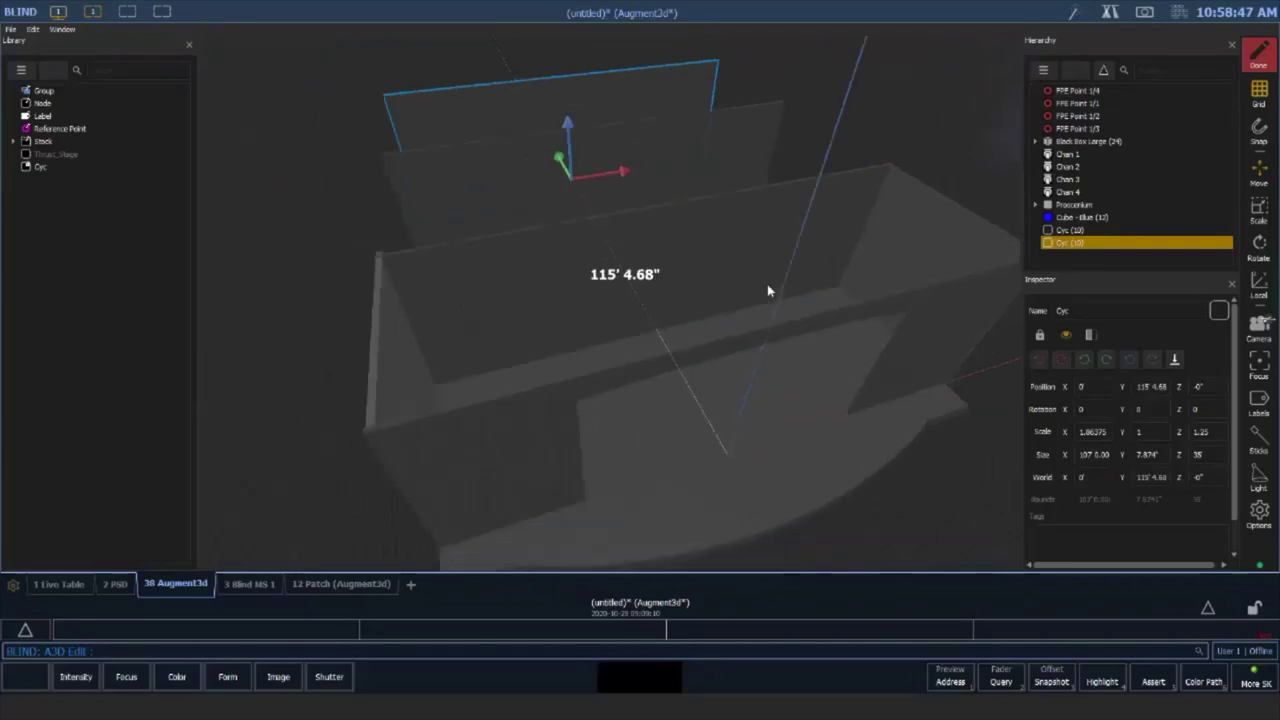
# Delete both separate Cyc copies behind the Proscenium from the scene
pyautogui.click(1076, 232)
pyautogui.rightClick(1076, 232)
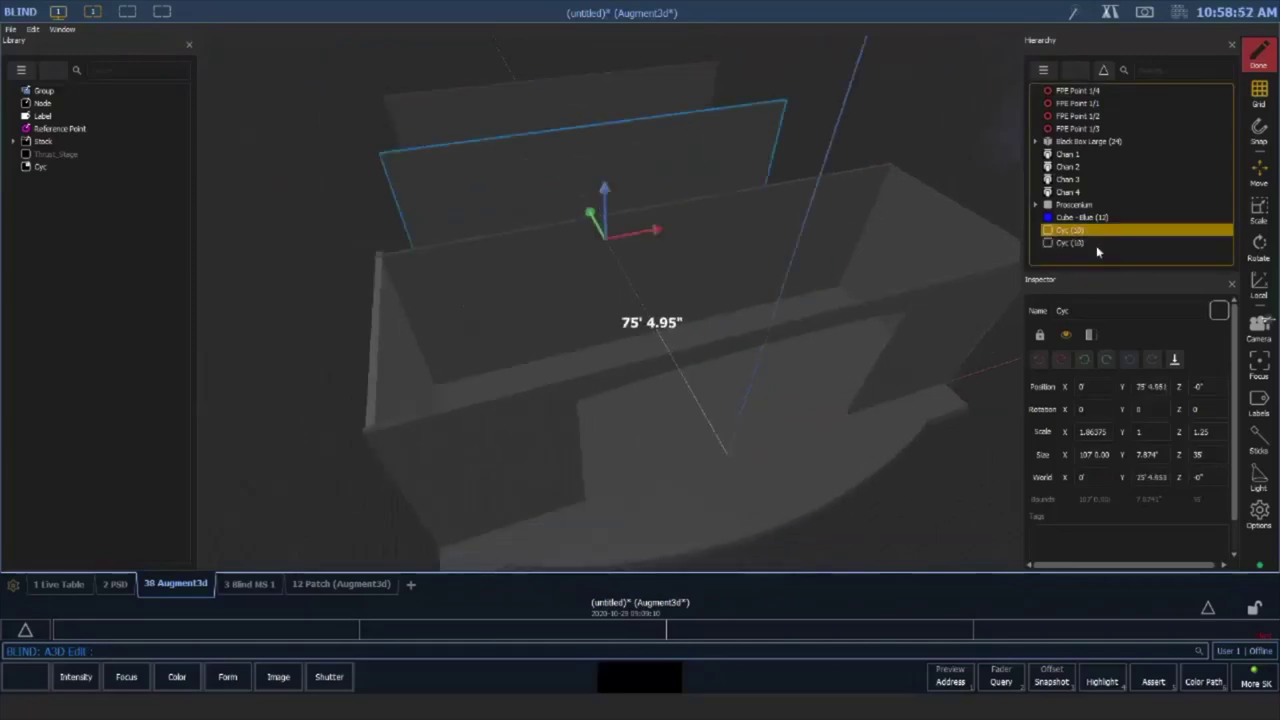
pyautogui.click(1097, 246)
pyautogui.rightClick(1113, 251)
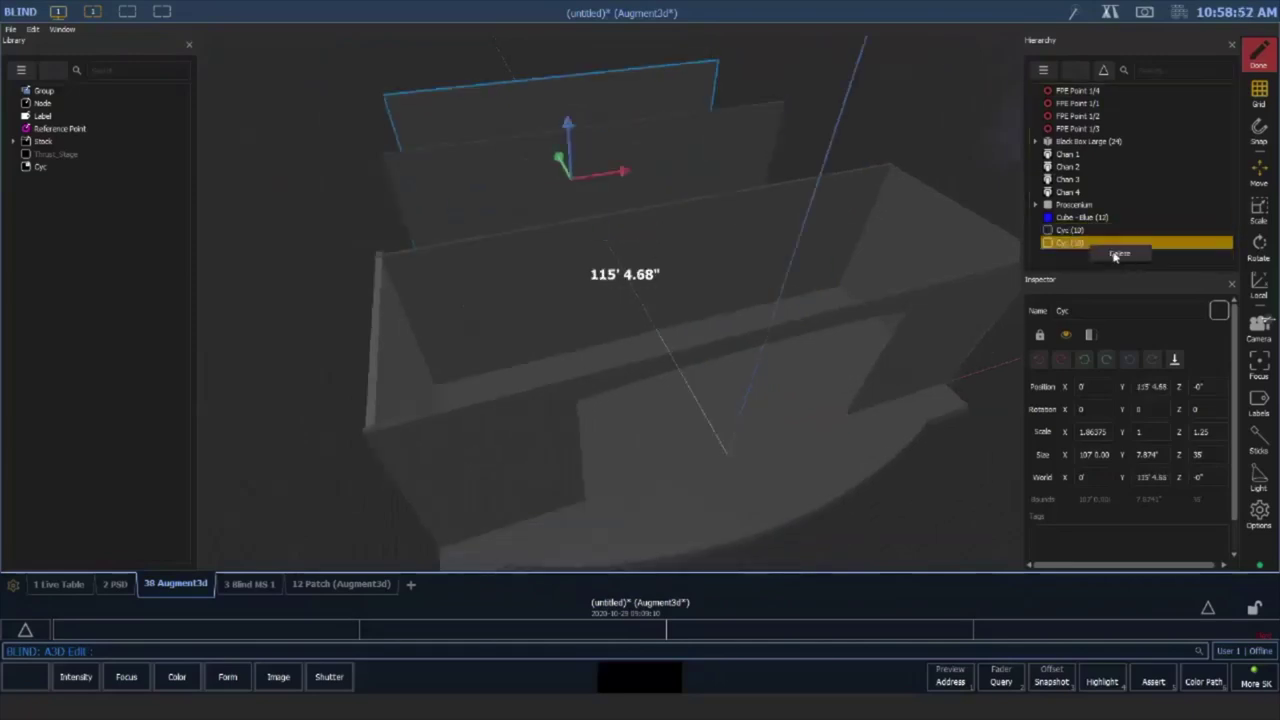
pyautogui.click(1119, 254)
pyautogui.click(679, 318)
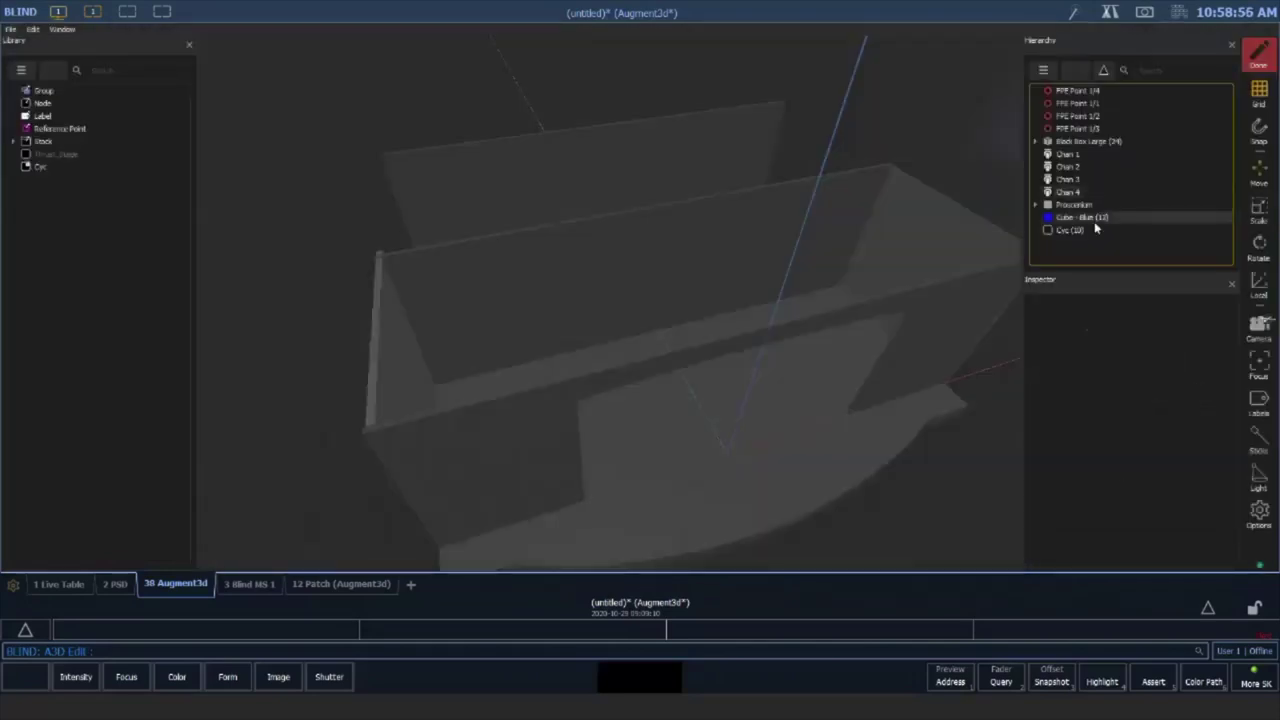
pyautogui.click(1084, 231)
pyautogui.rightClick(1084, 231)
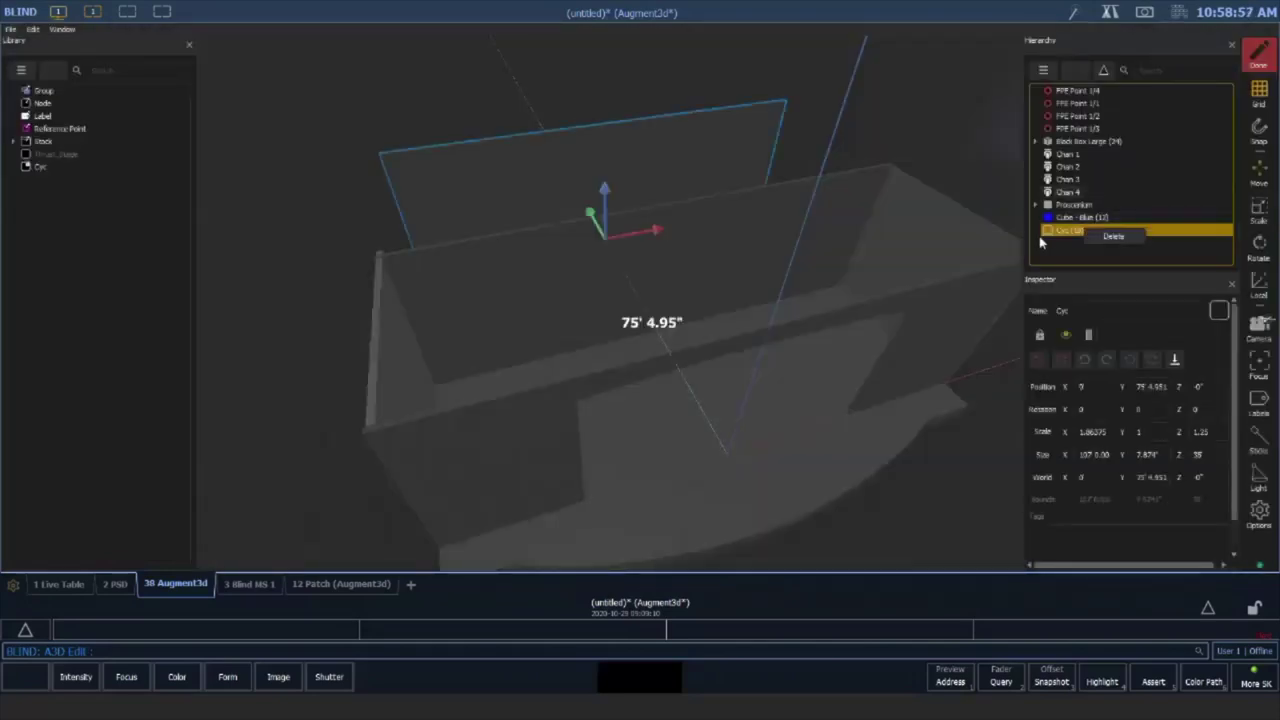
pyautogui.click(1113, 236)
pyautogui.click(679, 318)
pyautogui.moveTo(677, 323); pyautogui.dragTo(626, 234)
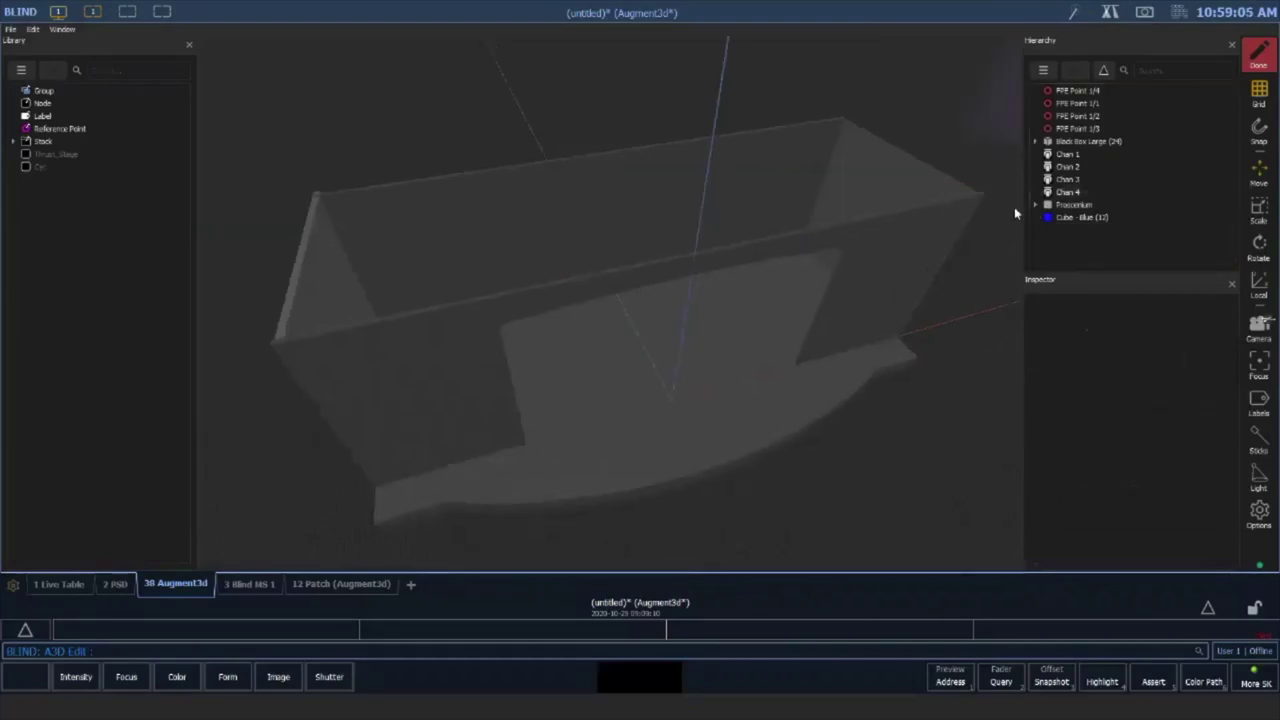
# Collapse the Proscenium into a single object again and select it
pyautogui.rightClick(1075, 205)
pyautogui.click(1091, 227)
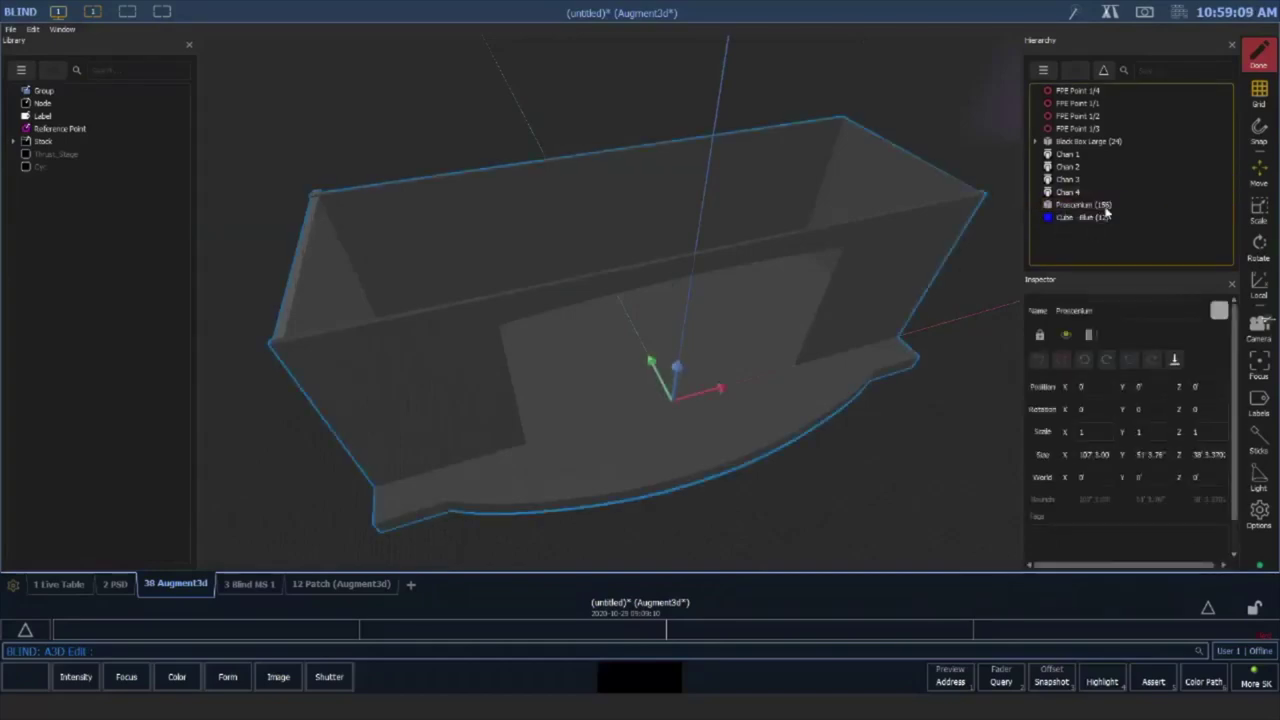
pyautogui.click(1107, 208)
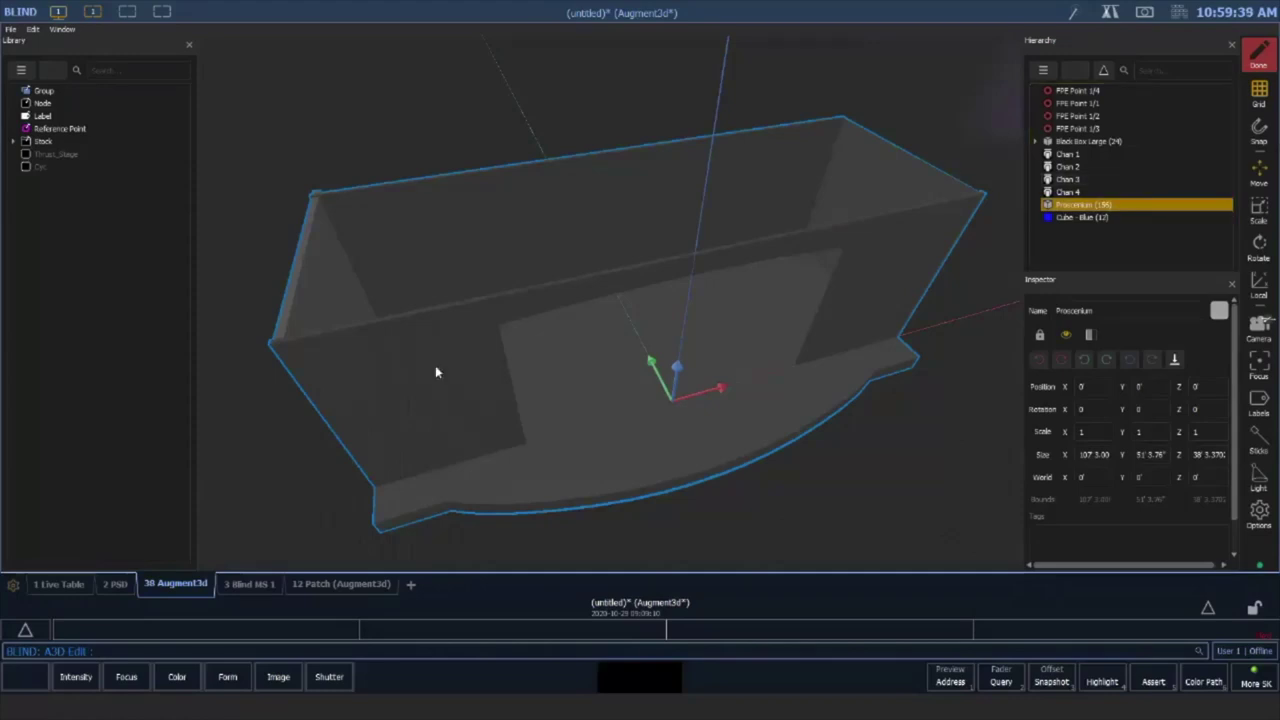
# Set the camera to orthographic mode looking down, zoom to the Proscenium, and deselect it
pyautogui.moveTo(966, 343); pyautogui.dragTo(922, 341, button='middle')
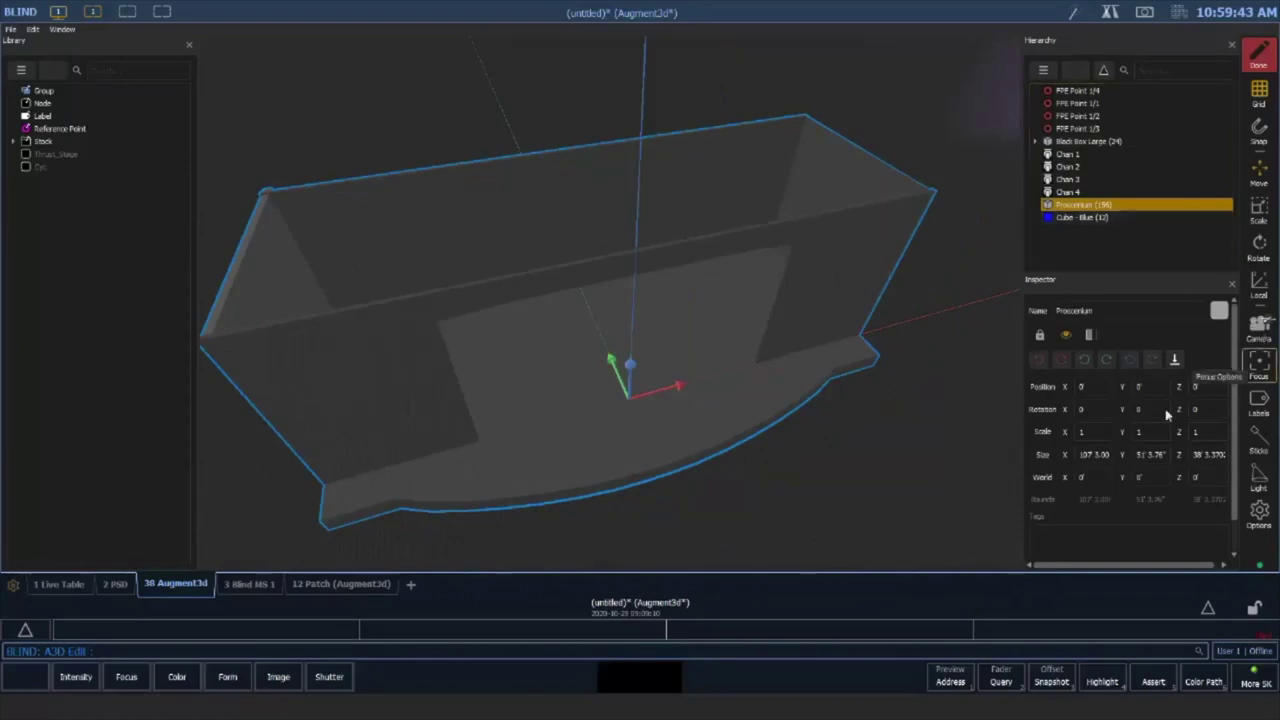
pyautogui.click(1259, 328)
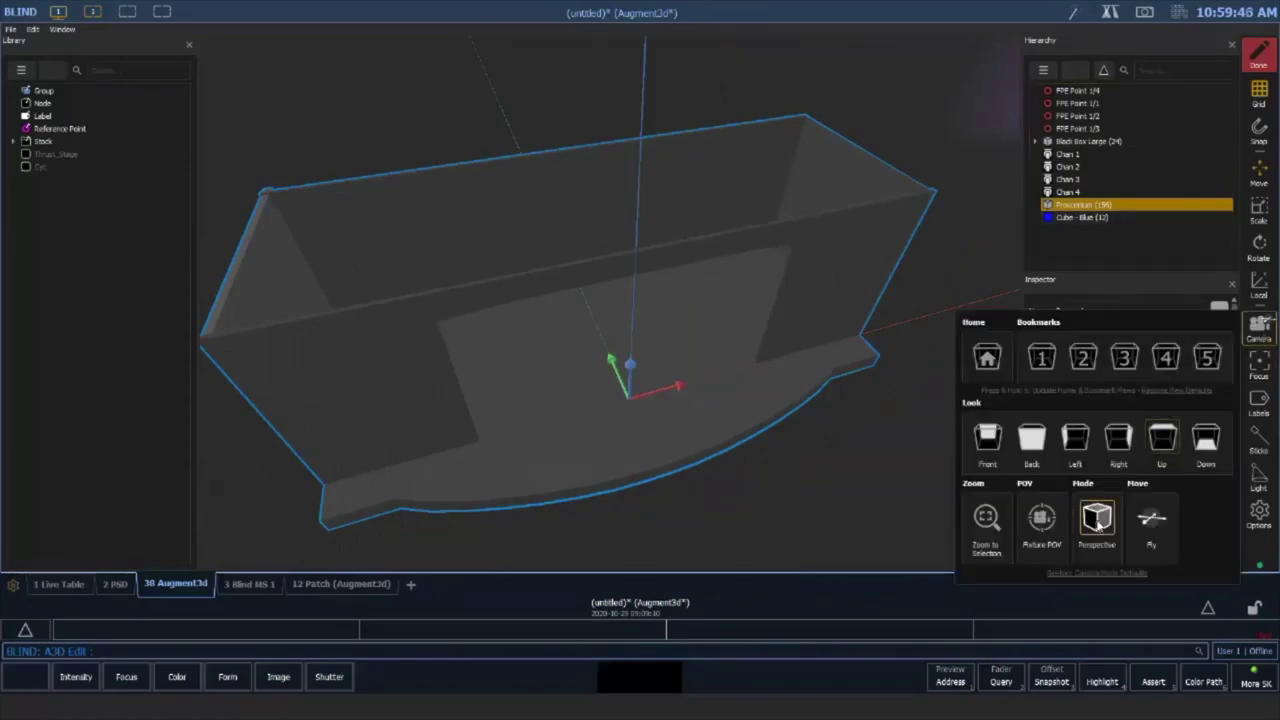
pyautogui.click(1097, 517)
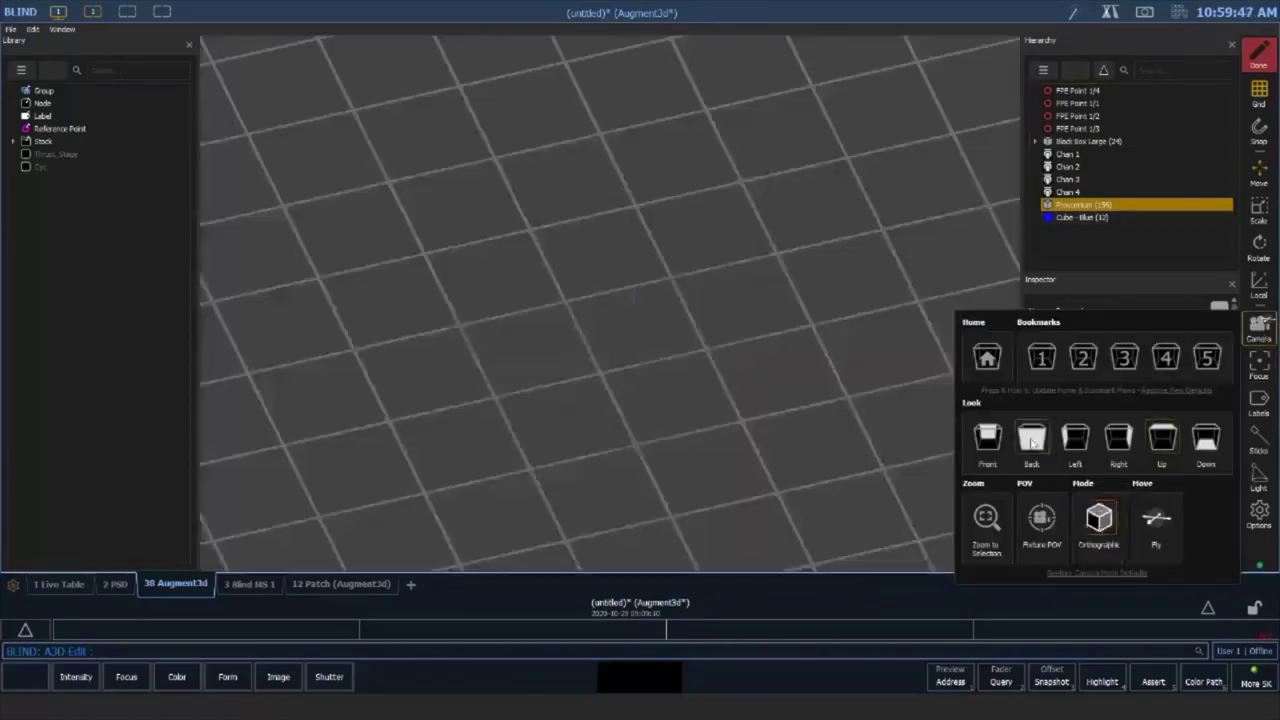
pyautogui.click(1205, 440)
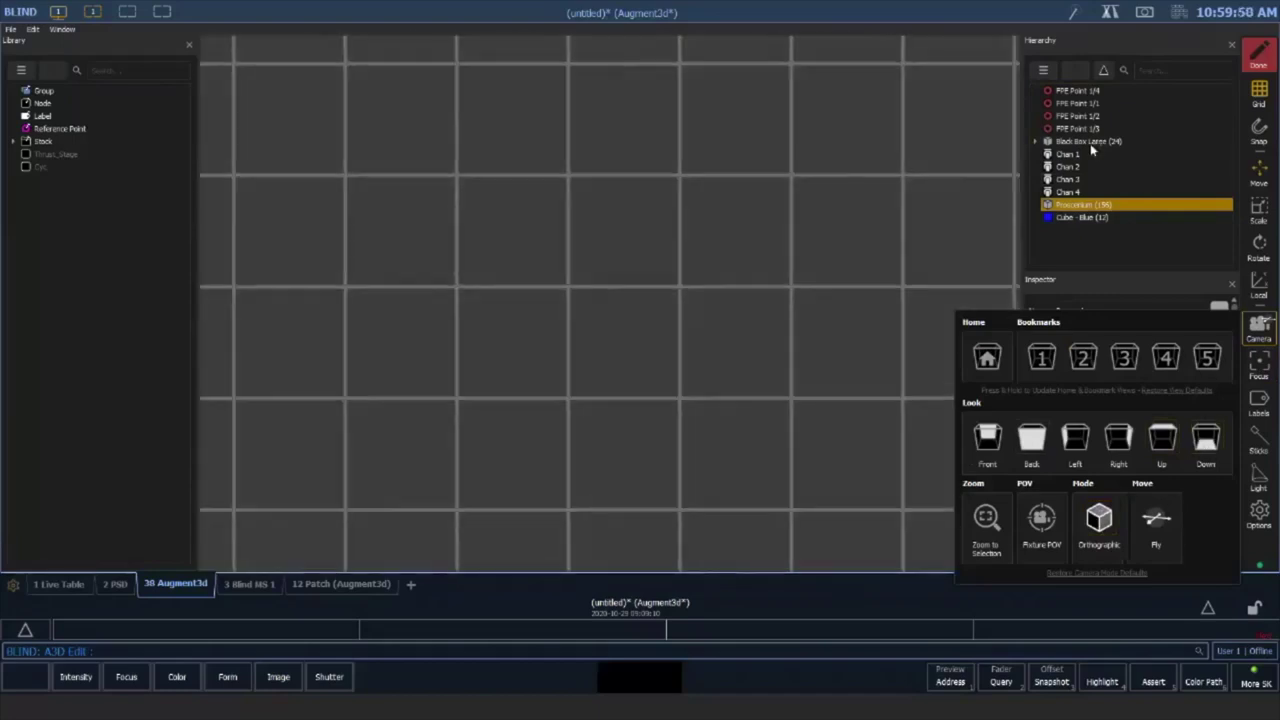
pyautogui.click(986, 517)
pyautogui.click(757, 112)
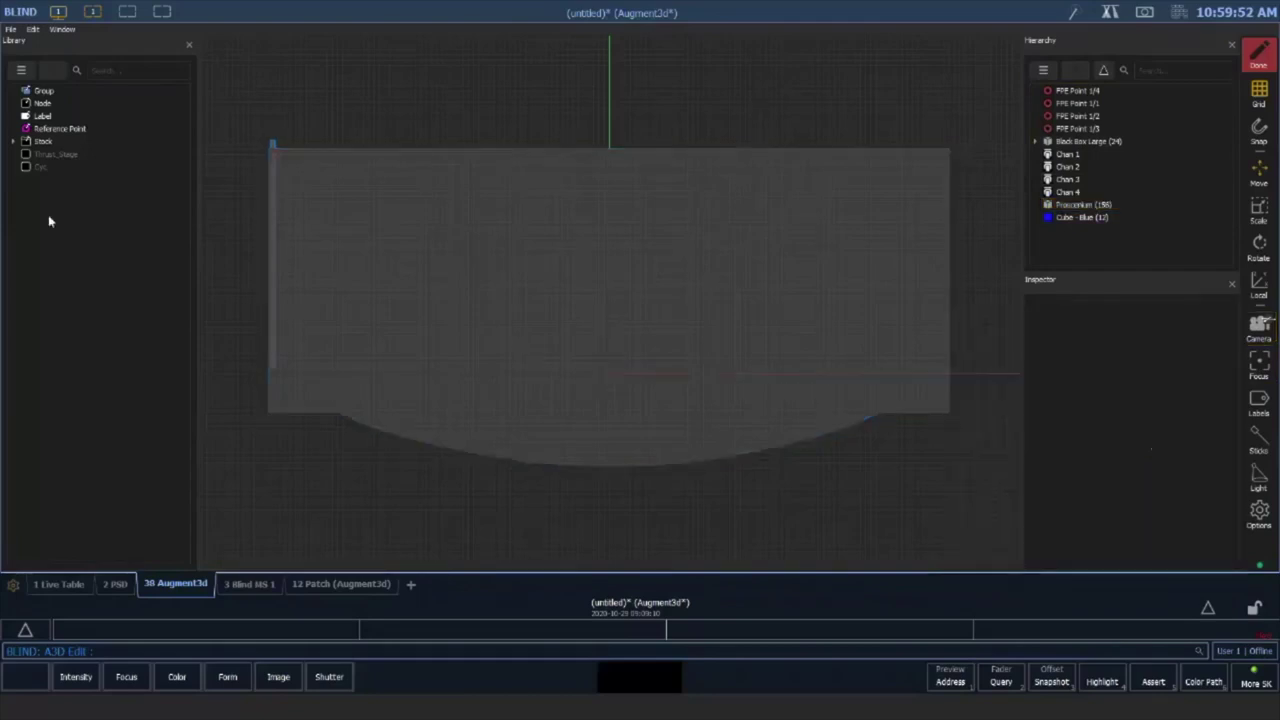
# Add a Pipe from the stock Truss models to the scene and zoom to it
pyautogui.click(14, 142)
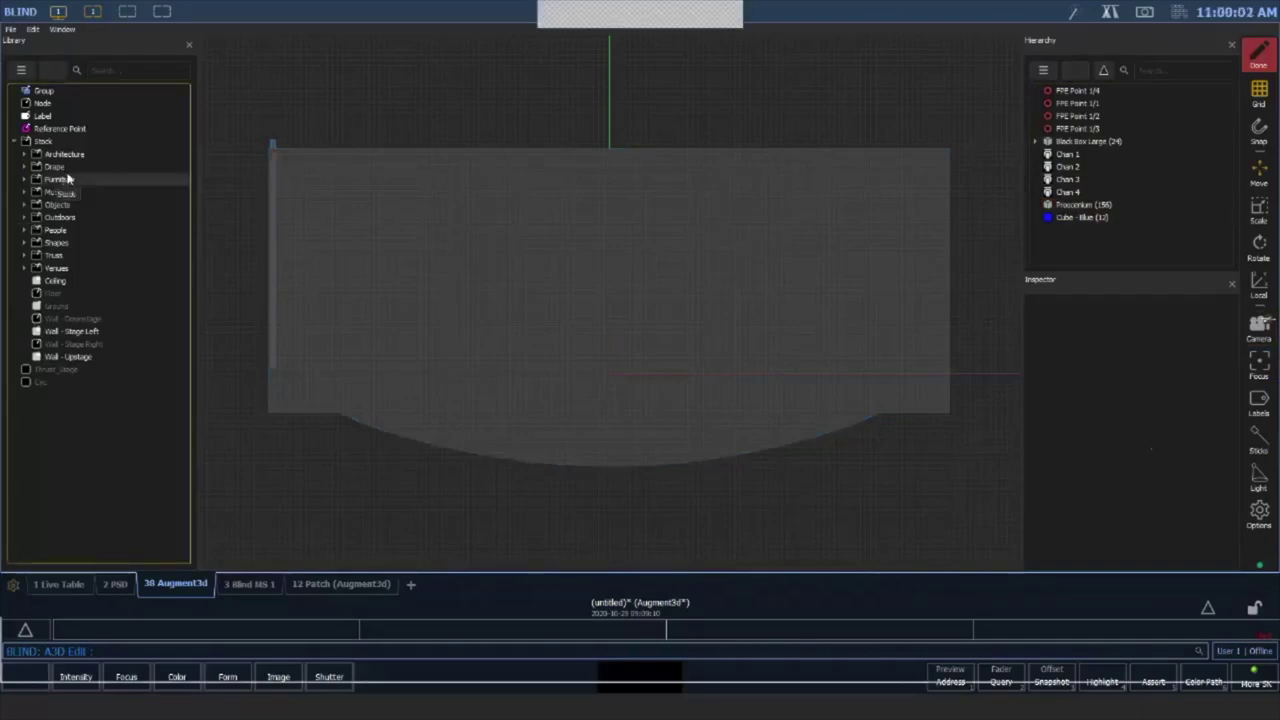
pyautogui.click(25, 257)
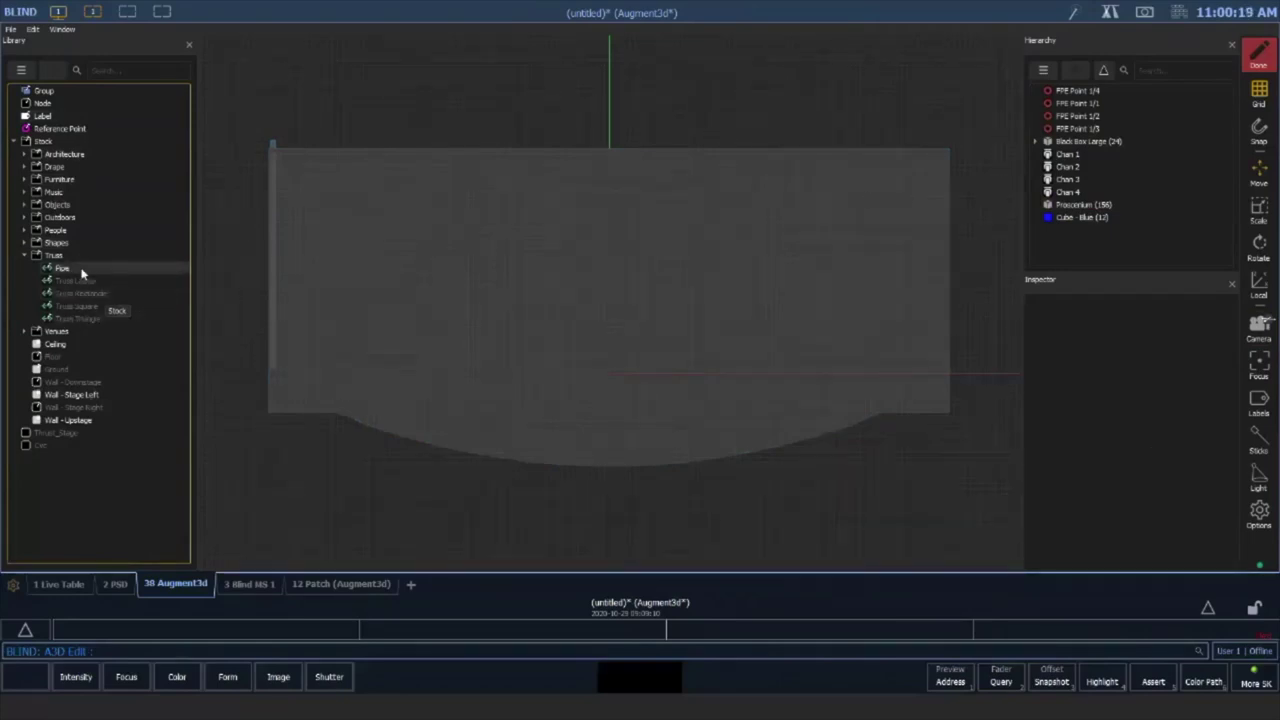
pyautogui.moveTo(85, 270); pyautogui.dragTo(597, 330)
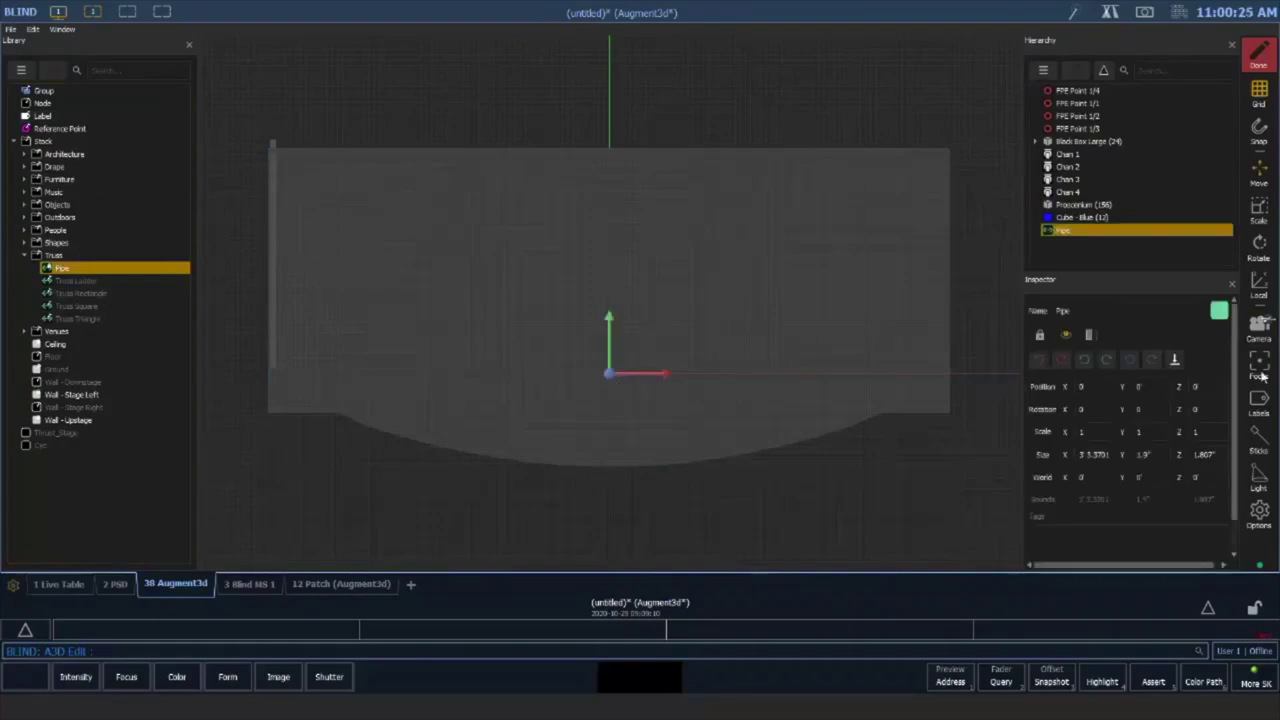
pyautogui.click(1259, 327)
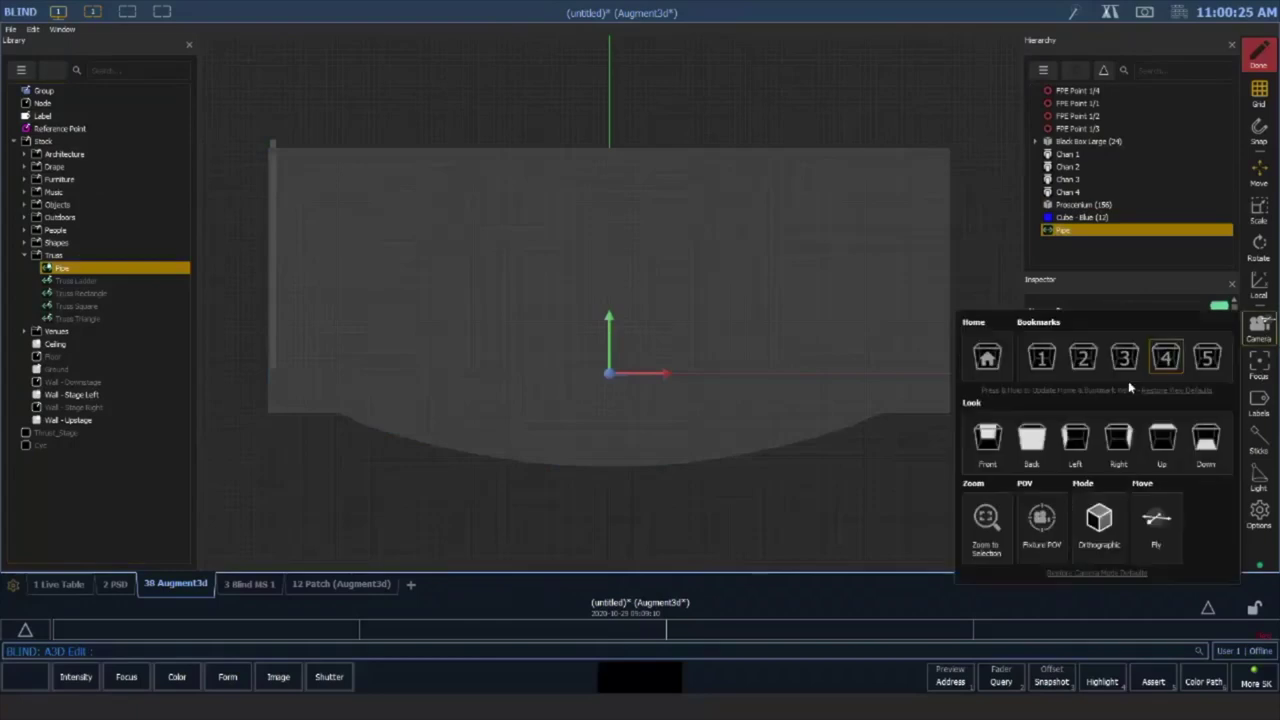
pyautogui.click(985, 517)
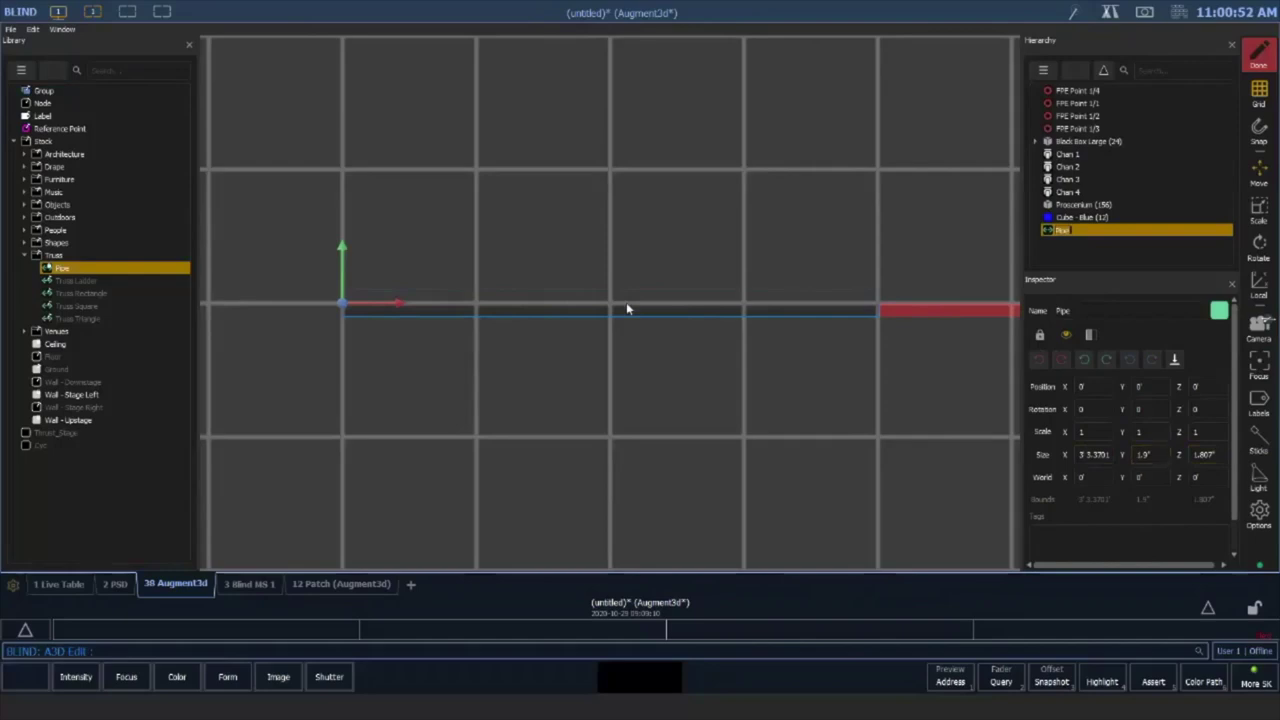
# Set the pipe's X size to 75'
pyautogui.click(1077, 455)
pyautogui.moveTo(1079, 456); pyautogui.dragTo(1161, 458)
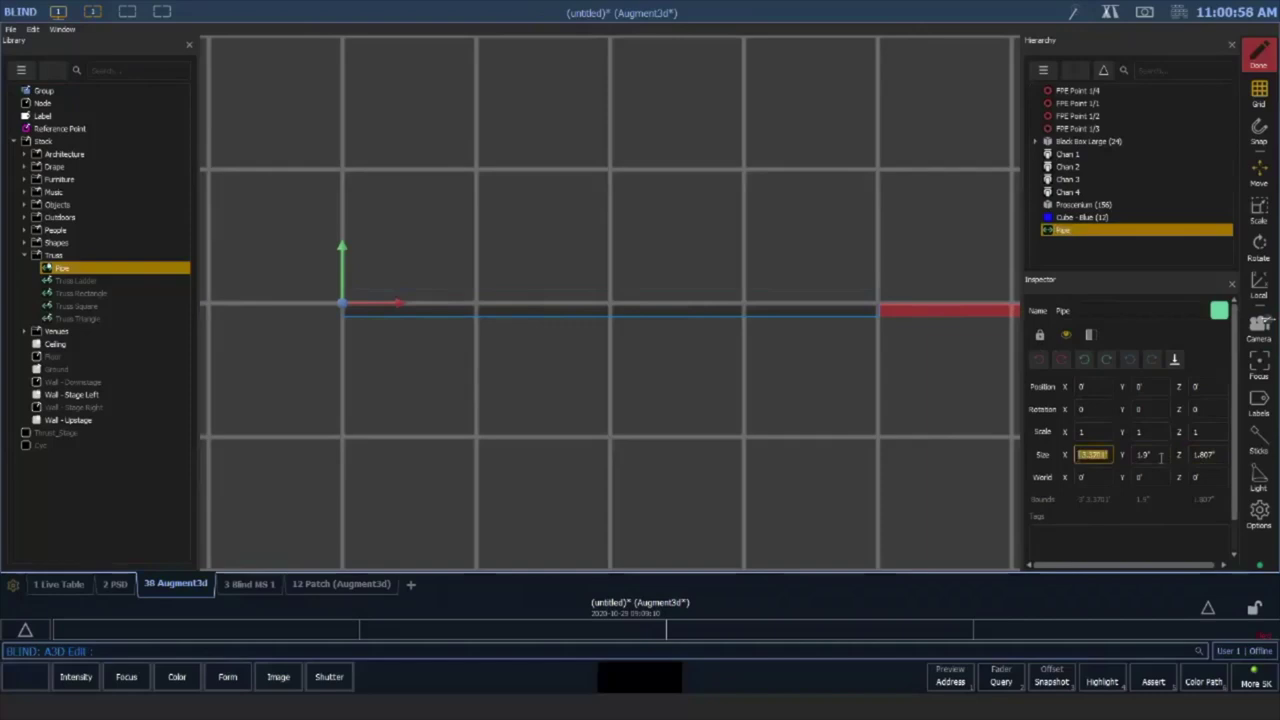
pyautogui.click(660, 289)
pyautogui.write('75')
pyautogui.press('Tab')
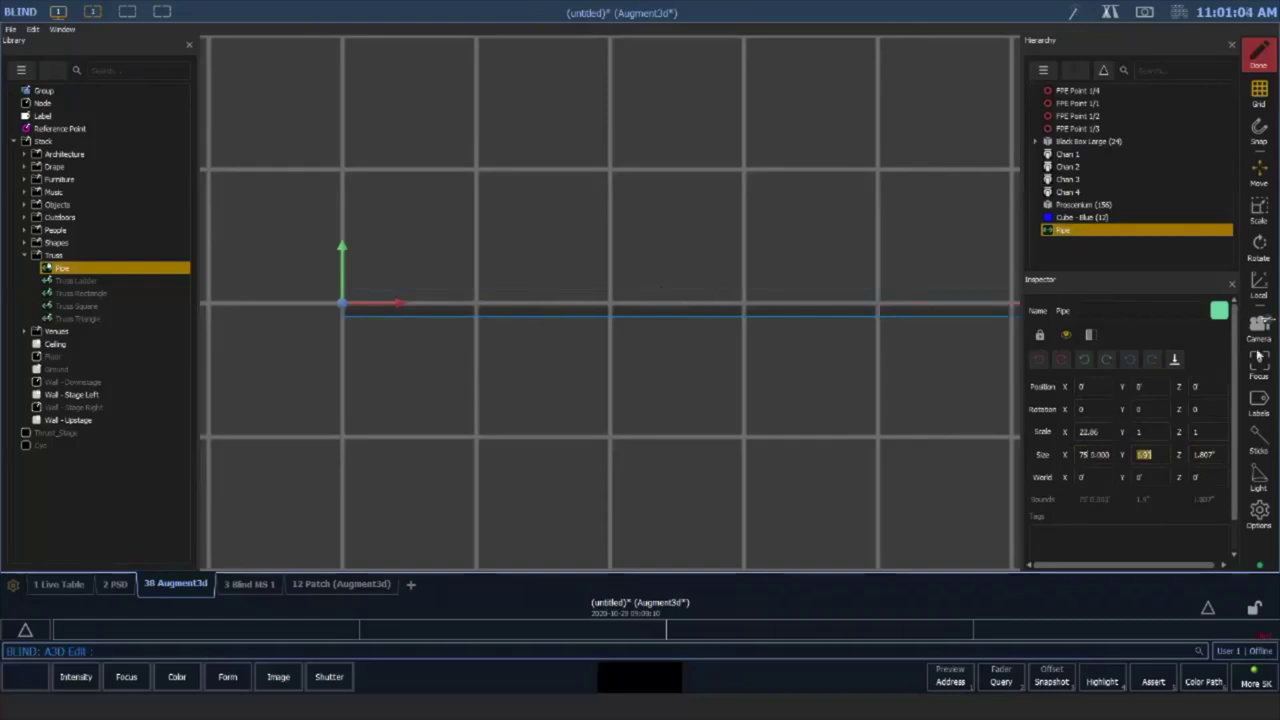
# Zoom to the lengthened pipe and frame it together with the whole Proscenium in the plan view
pyautogui.click(1259, 328)
pyautogui.click(986, 516)
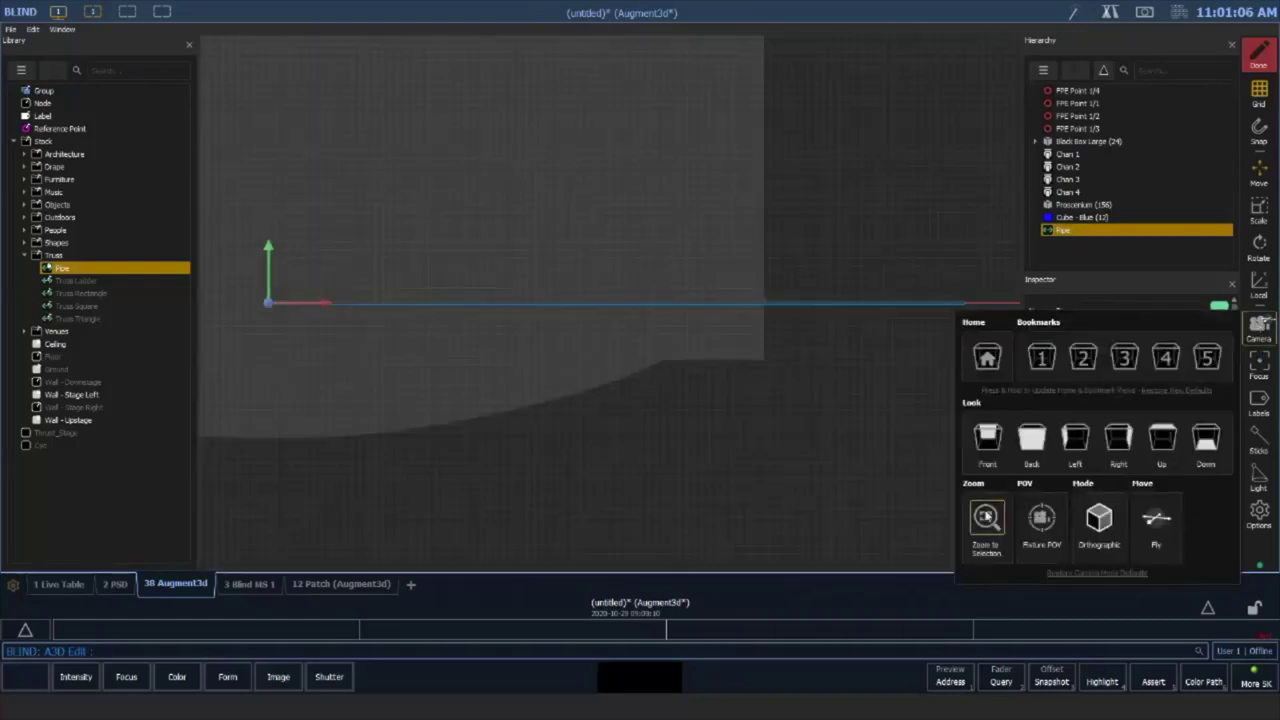
pyautogui.moveTo(643, 497); pyautogui.dragTo(751, 498, button='middle')
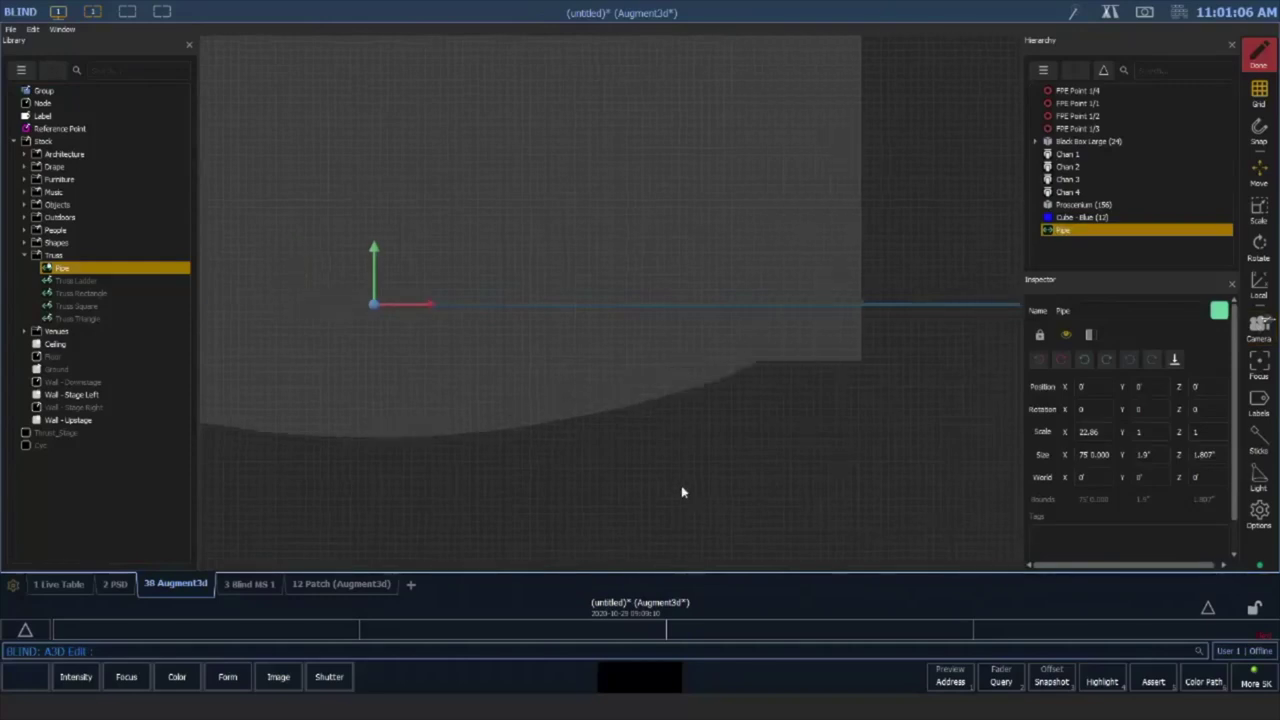
pyautogui.scroll(-3, 596, 432)
pyautogui.scroll(-1, 591, 437)
pyautogui.moveTo(589, 438); pyautogui.dragTo(546, 414, button='middle')
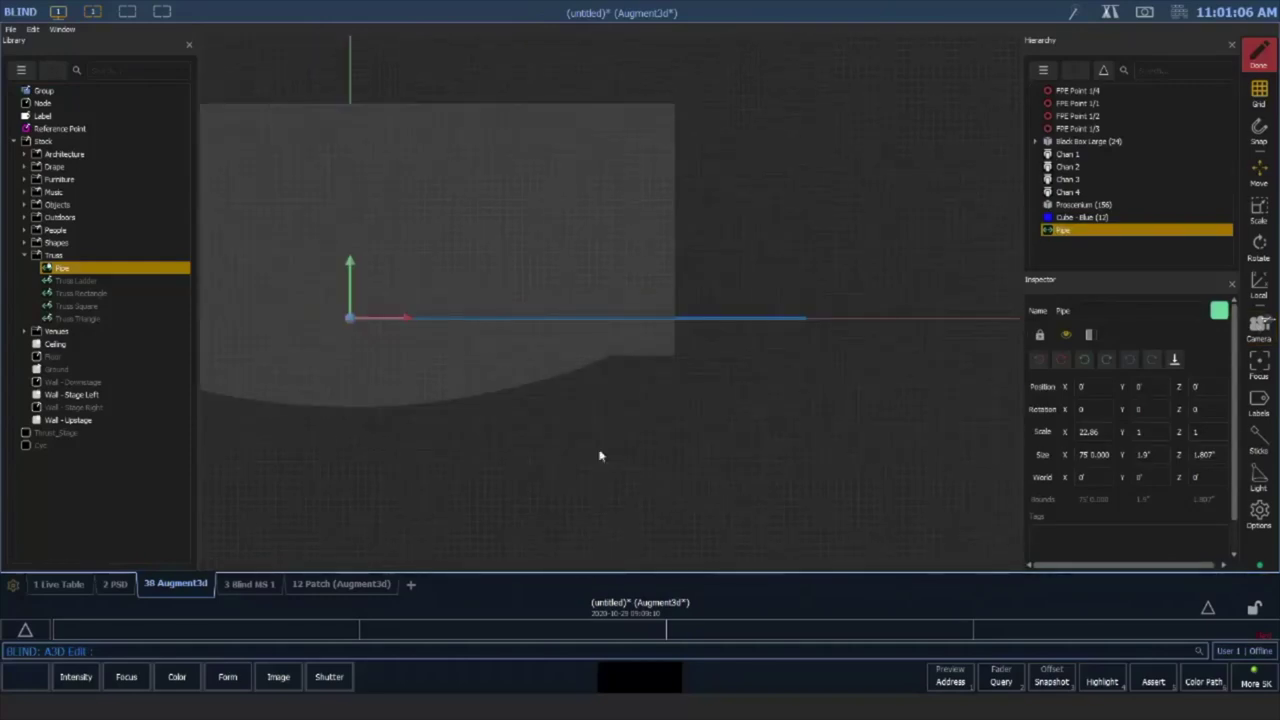
pyautogui.moveTo(497, 466); pyautogui.dragTo(582, 473, button='middle')
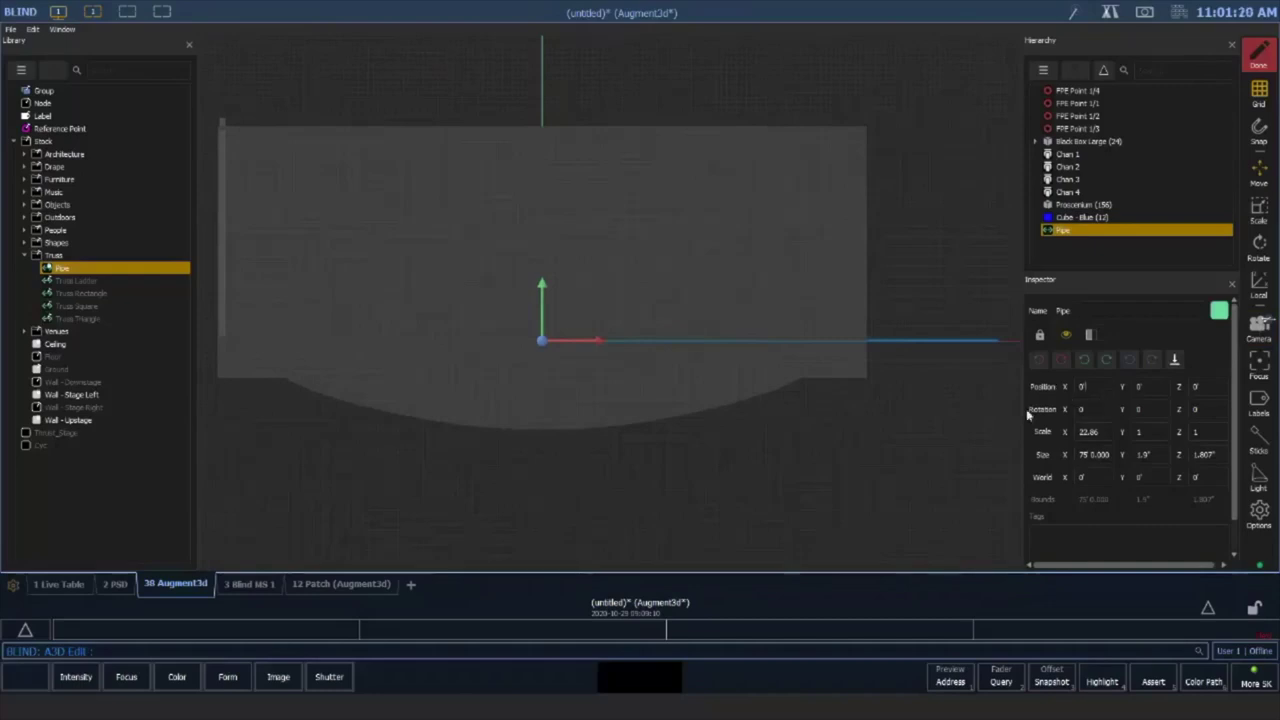
# Position the 75' pipe at X -37' 6" and Y 5'
pyautogui.moveTo(1090, 387); pyautogui.dragTo(1027, 415)
pyautogui.write('-')
pyautogui.write('-37.6')
pyautogui.press('Tab')
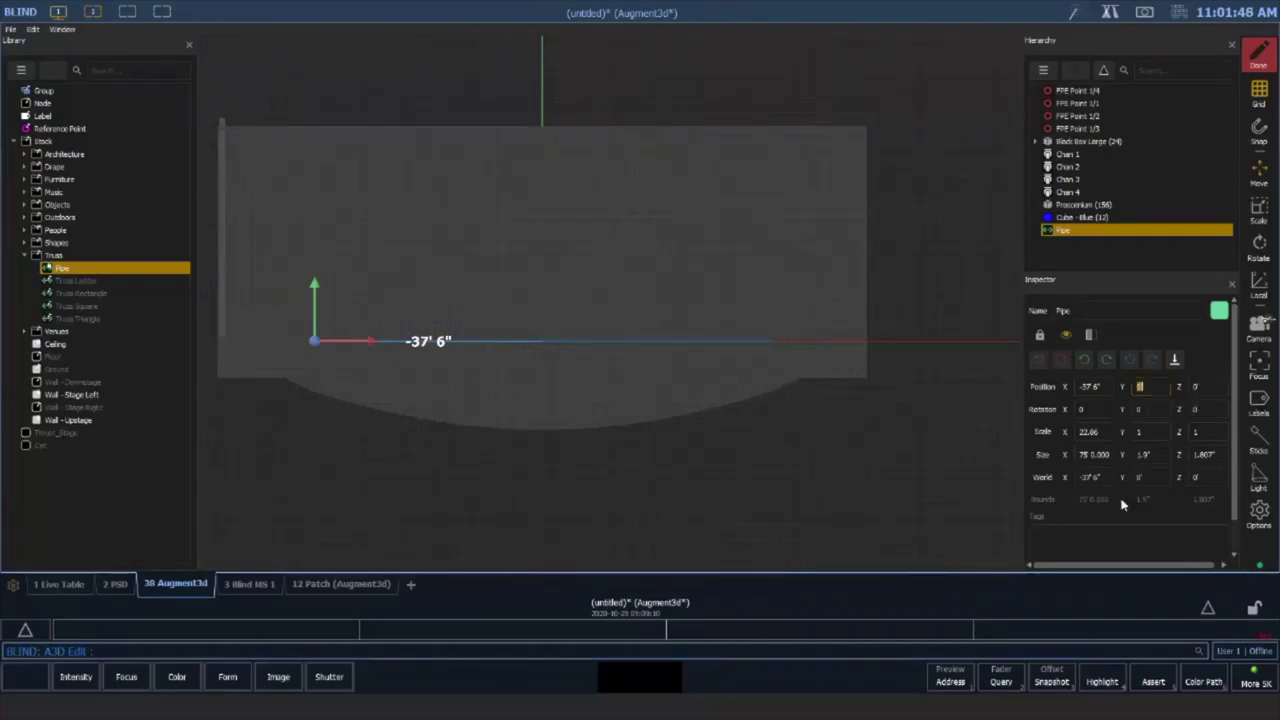
pyautogui.click(1097, 386)
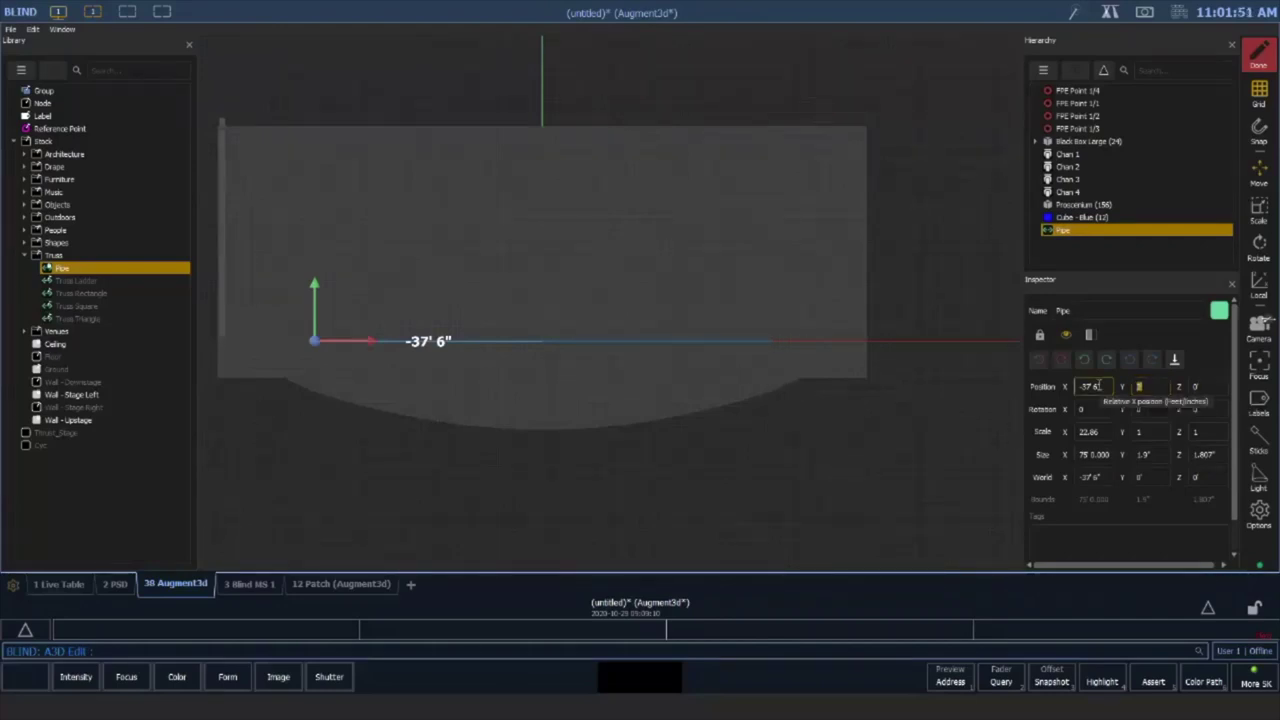
pyautogui.write('5')
pyautogui.press('Tab')
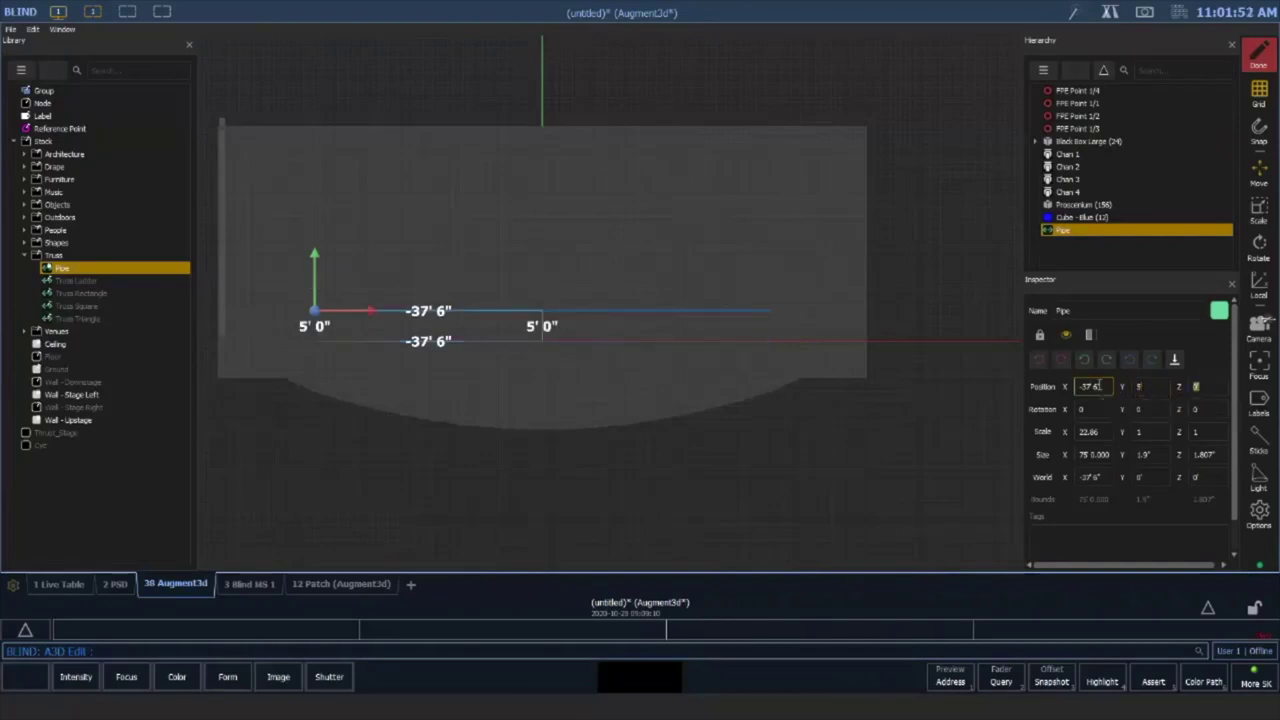
pyautogui.press('Return')
# Rename the pipe in the hierarchy as 1st LX
pyautogui.click(1071, 230)
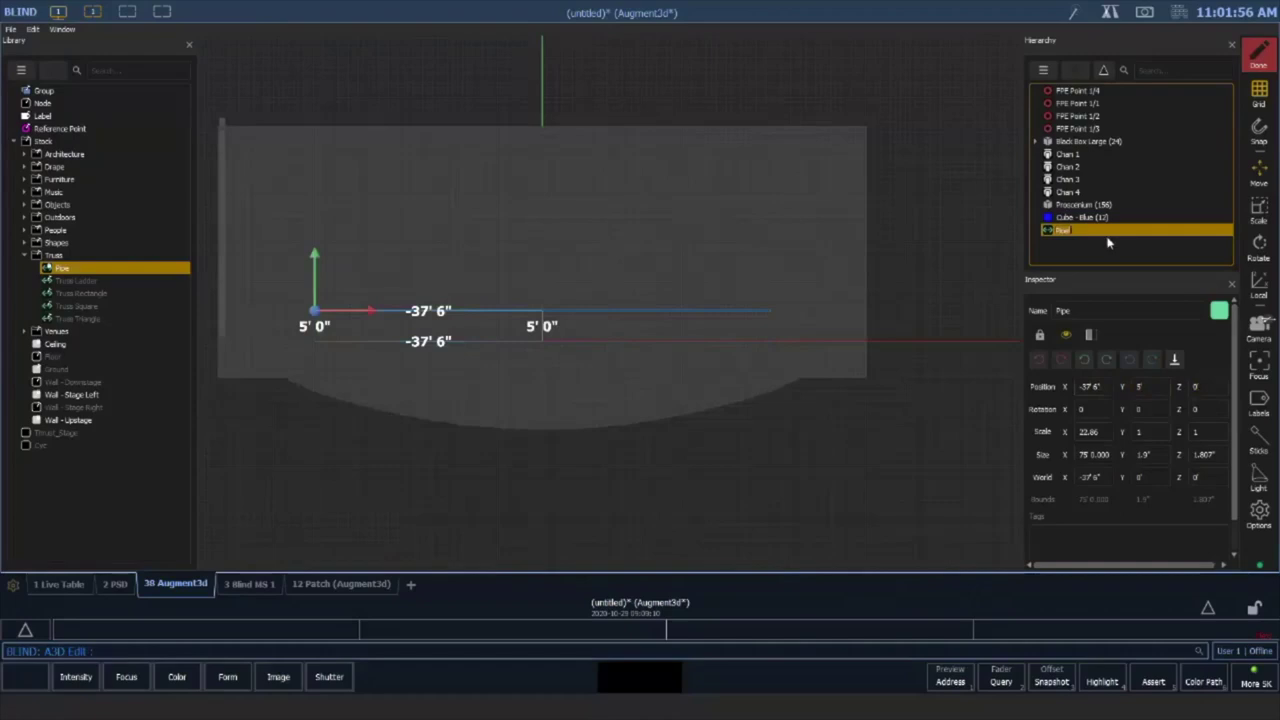
pyautogui.hotkey('ctrl', 'a')
pyautogui.write('1st E')
pyautogui.press('Return')
# Duplicate the 1st LX pipe and rename the copy as 2nd LX
pyautogui.hotkey('ctrl', 'd')
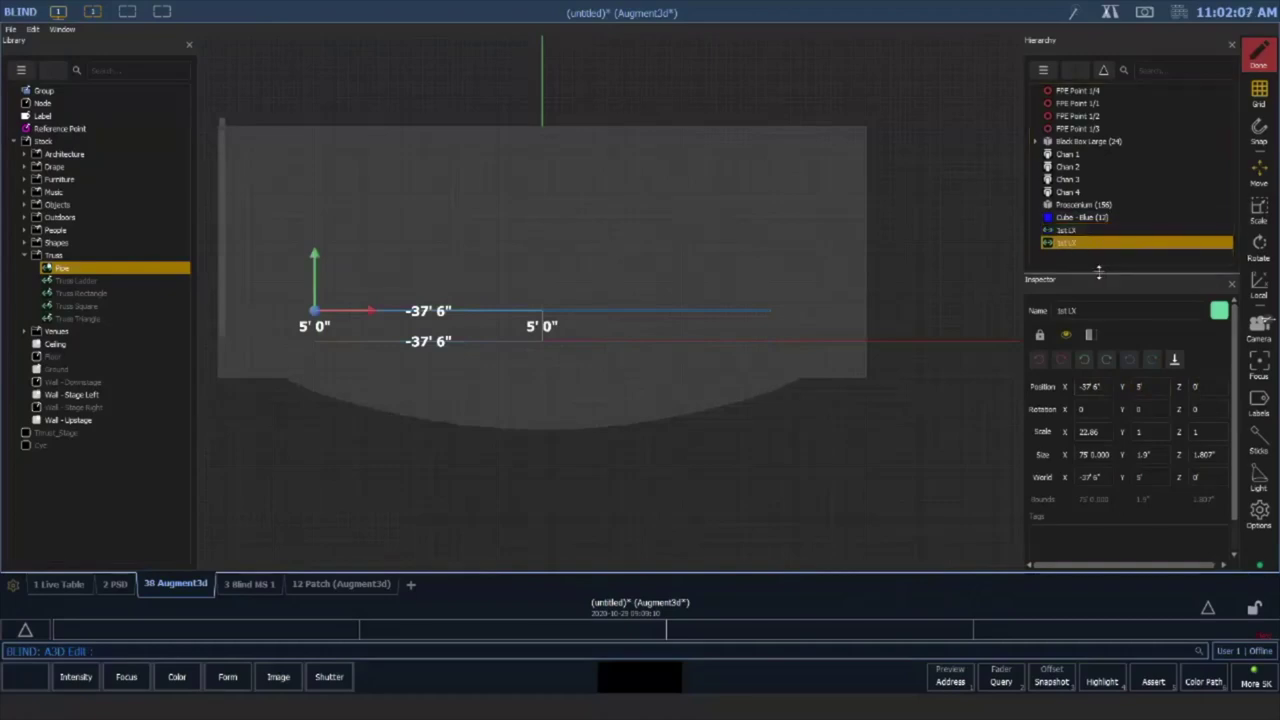
pyautogui.doubleClick(1078, 248)
pyautogui.write('2')
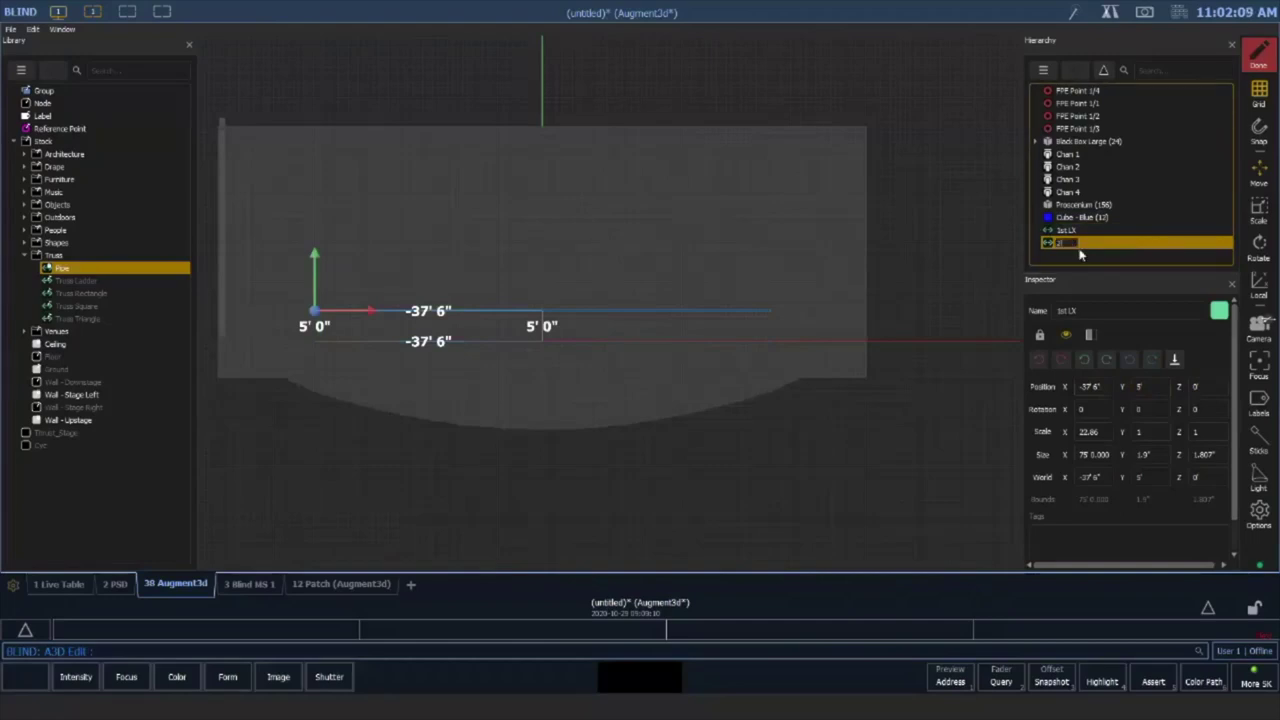
pyautogui.write('nd LX')
pyautogui.press('Return')
# Duplicate the 2nd LX pipe twice and rename the first copy as 3rd LX
pyautogui.hotkey('ctrl', 'd')
pyautogui.hotkey('ctrl', 'd')
pyautogui.click(1075, 246)
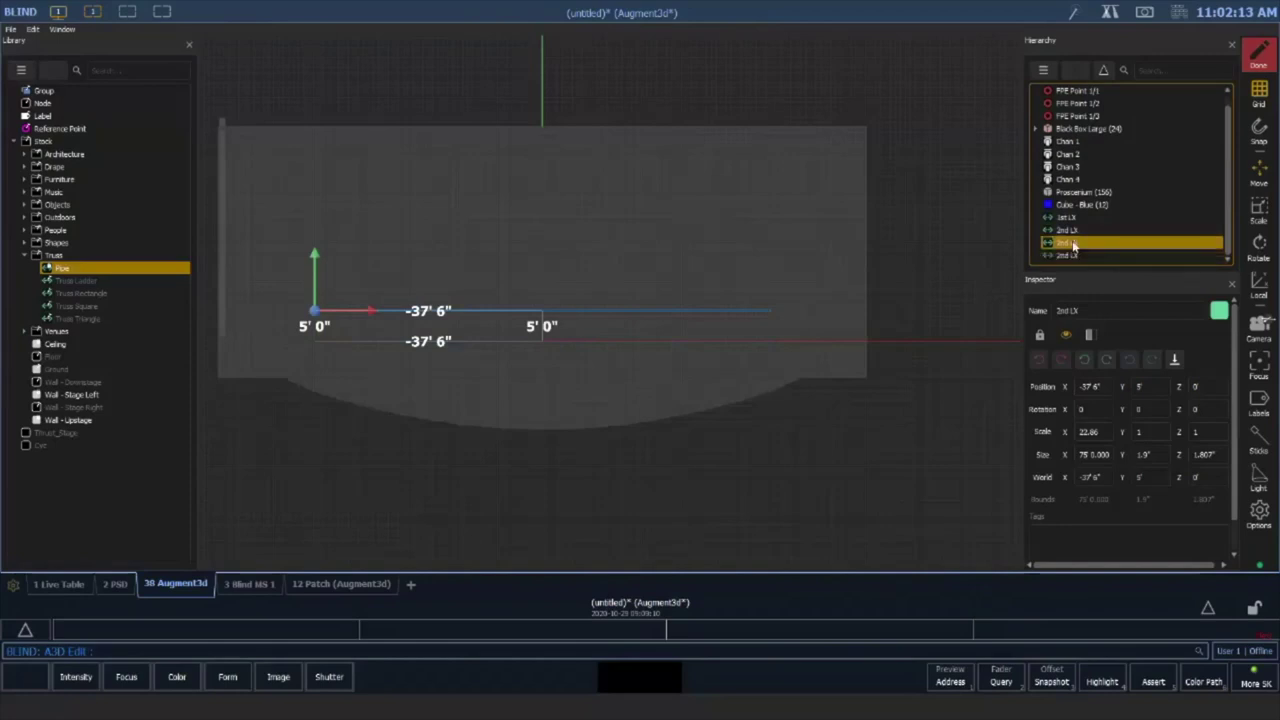
pyautogui.doubleClick(1099, 248)
pyautogui.write('3rd')
pyautogui.write('3rd LX')
pyautogui.press('Return')
# Rename the last pipe copy in the hierarchy as 4th LX
pyautogui.hotkey('ctrl', 'd')
pyautogui.click(1072, 257)
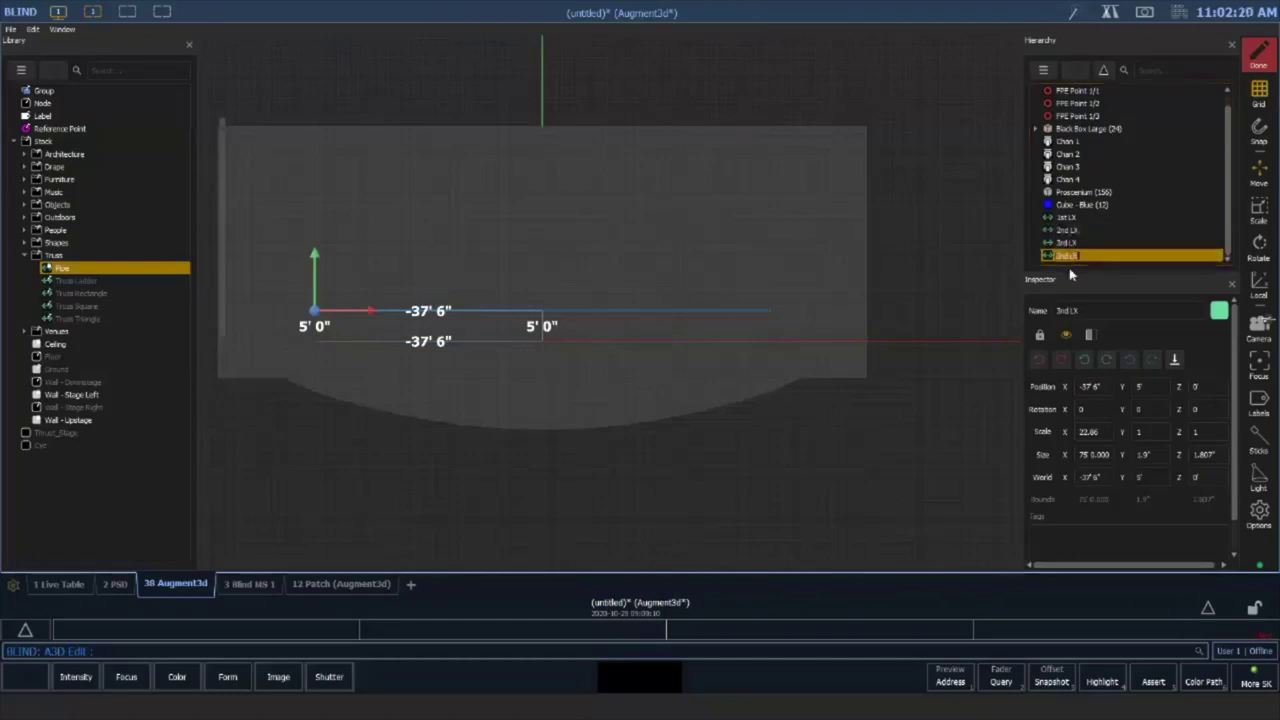
pyautogui.write('4th LX')
pyautogui.press('Return')
# Set the Y position of the 2nd LX pipe to 13'
pyautogui.click(1069, 232)
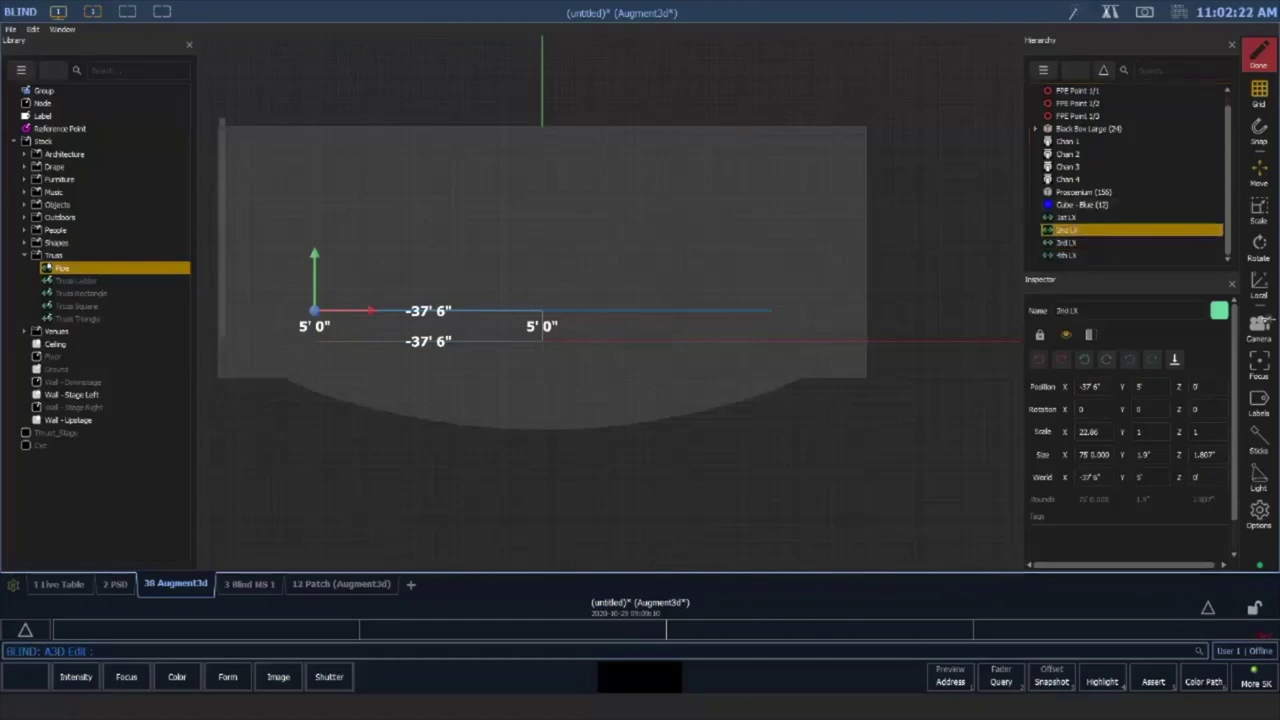
pyautogui.click(1138, 432)
pyautogui.click(1133, 389)
pyautogui.write('15')
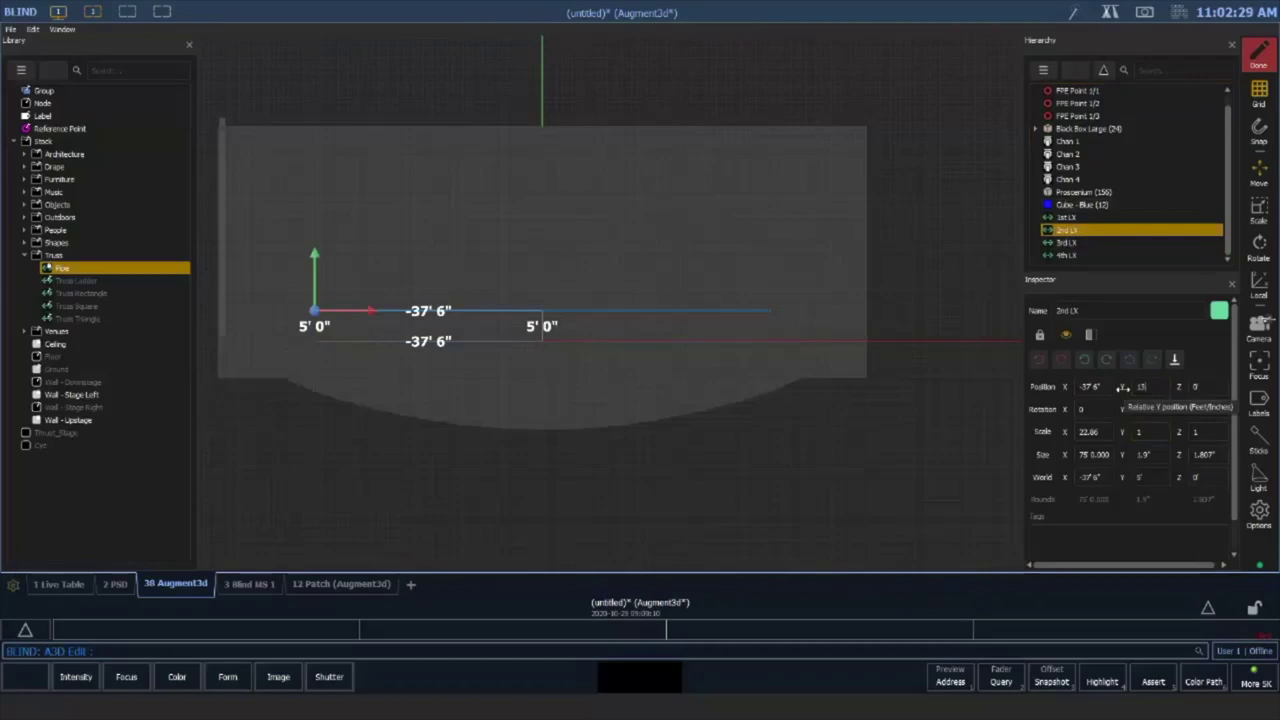
# Set the Y position of the 3rd LX pipe to 21'
pyautogui.click(1074, 244)
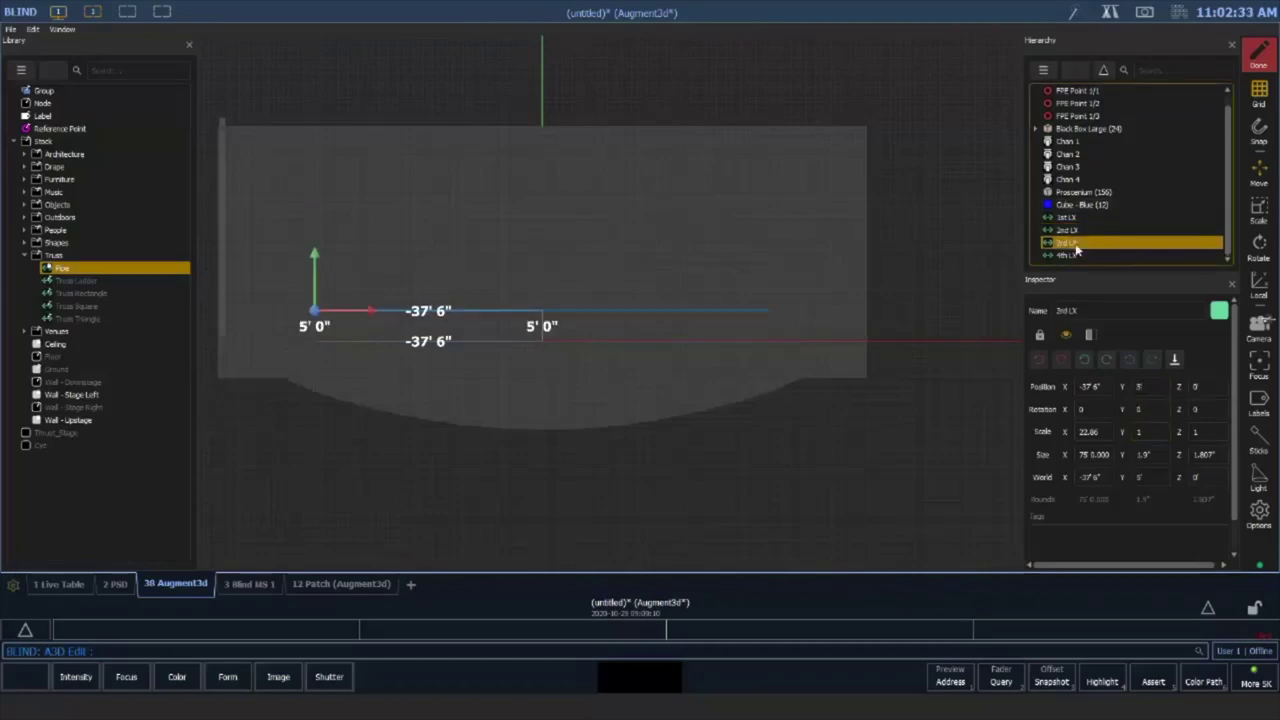
pyautogui.click(1160, 387)
pyautogui.write('21')
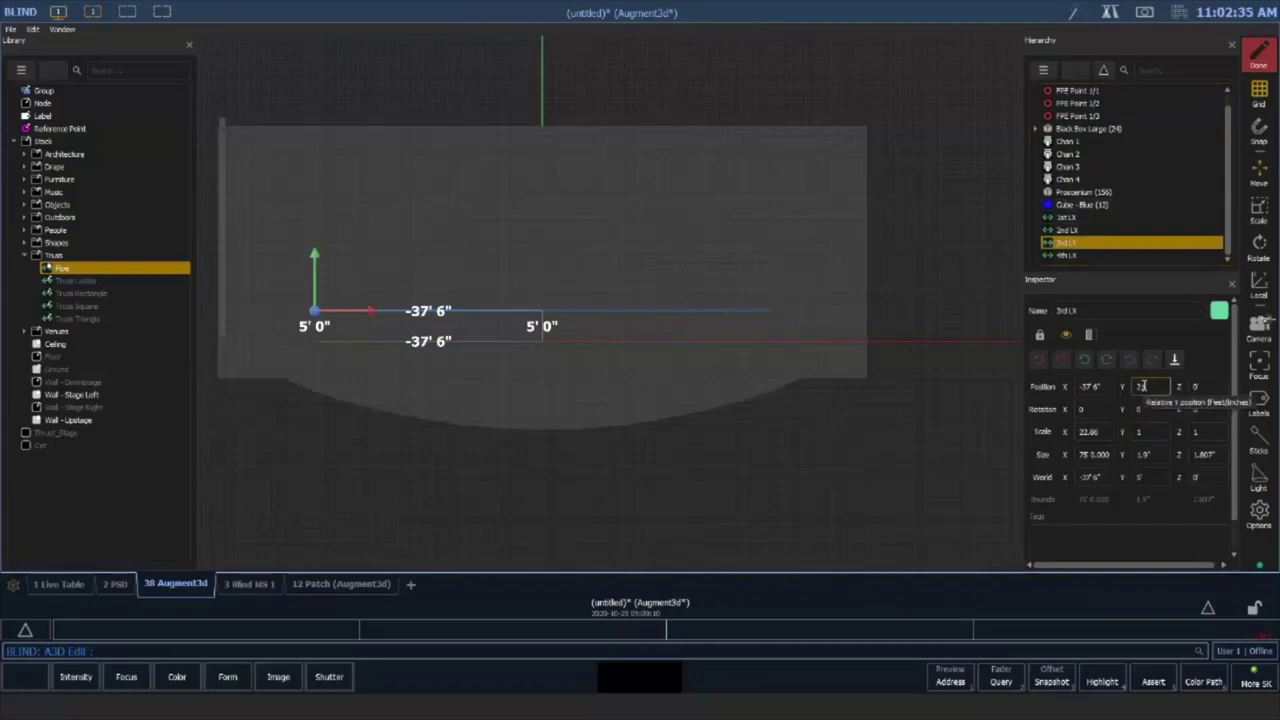
pyautogui.press('Return')
# Set the Y position of the 4th LX pipe to 29'
pyautogui.click(1081, 257)
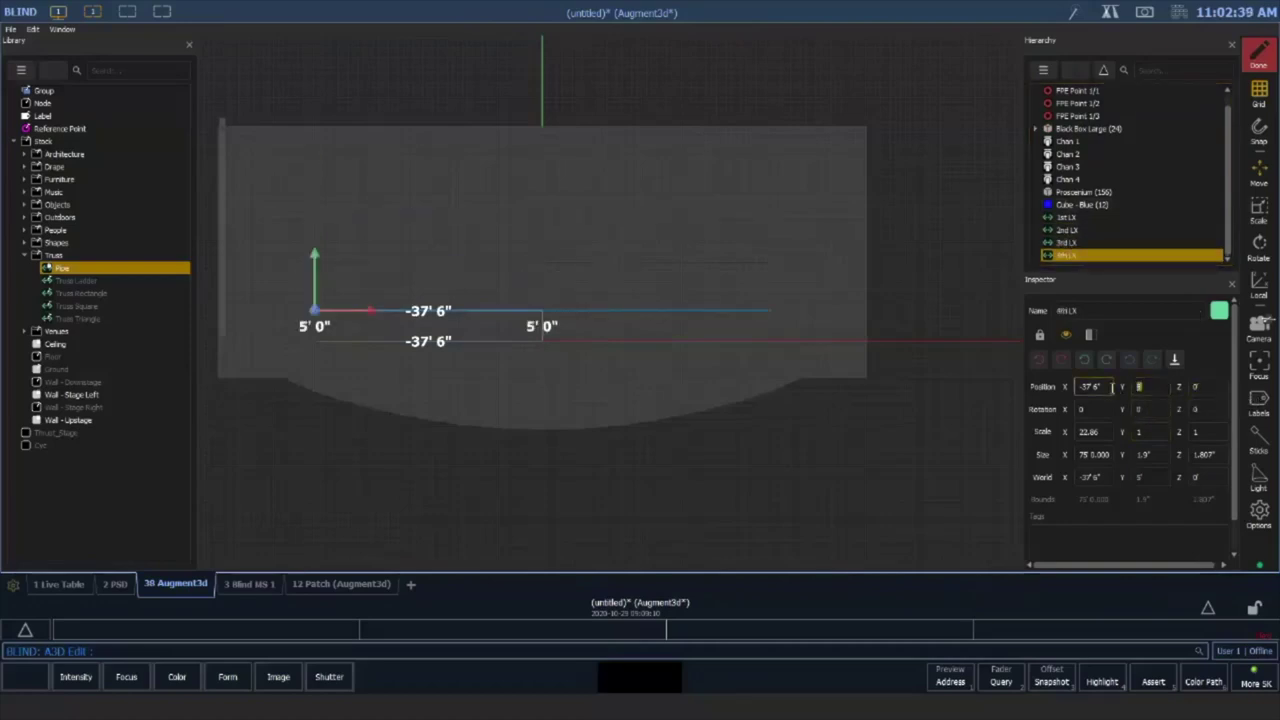
pyautogui.write('25')
pyautogui.press('Return')
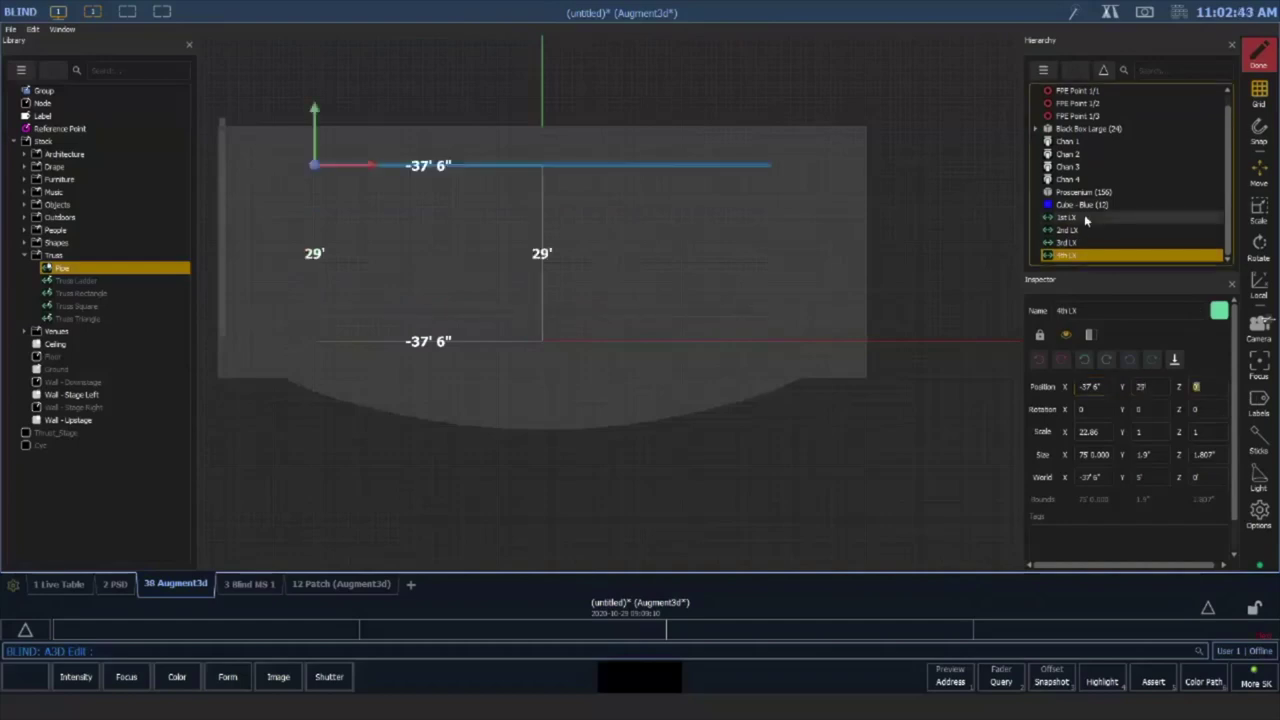
# Select all four pipes from 1st LX to 4th LX and set their Z position to 25'
pyautogui.keyDown('shift'); pyautogui.click(1084, 216); pyautogui.keyUp('shift')
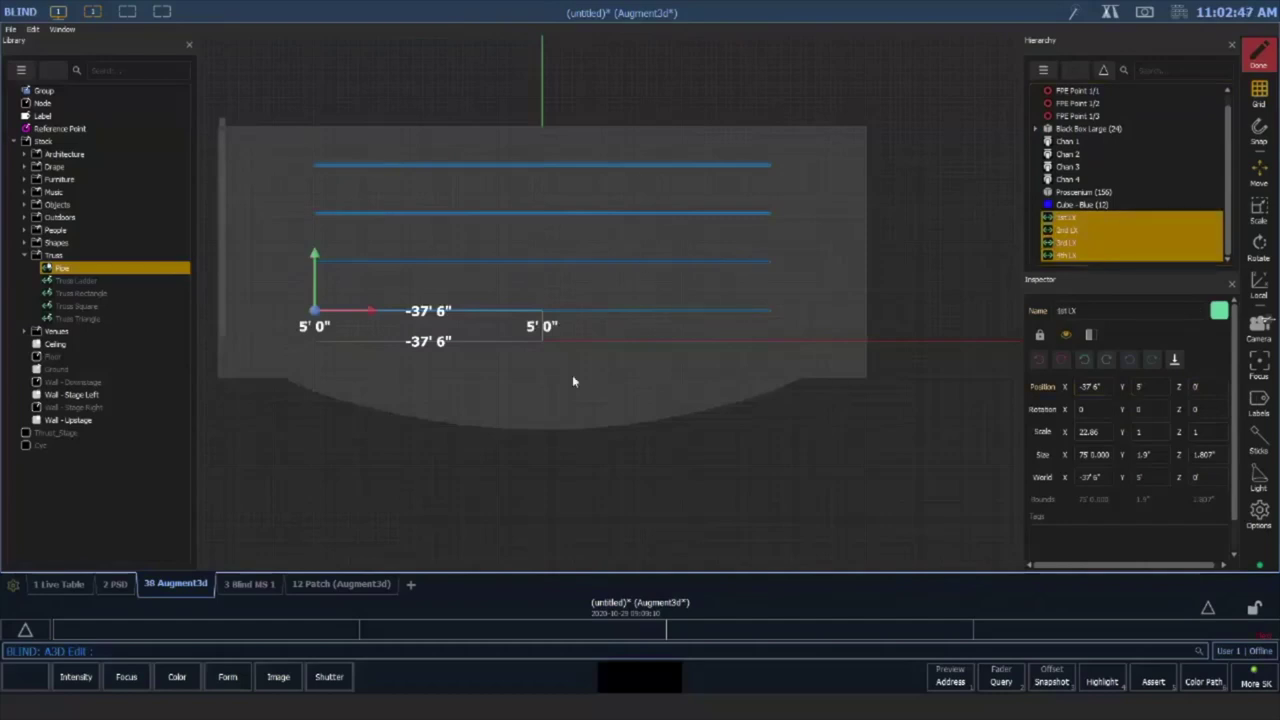
pyautogui.click(1205, 386)
pyautogui.moveTo(1204, 387); pyautogui.dragTo(1178, 393)
pyautogui.write('25')
pyautogui.press('Return')
pyautogui.press('Tab')
# Switch the camera to perspective mode and zoom to the four selected pipes
pyautogui.click(1259, 328)
pyautogui.click(1099, 520)
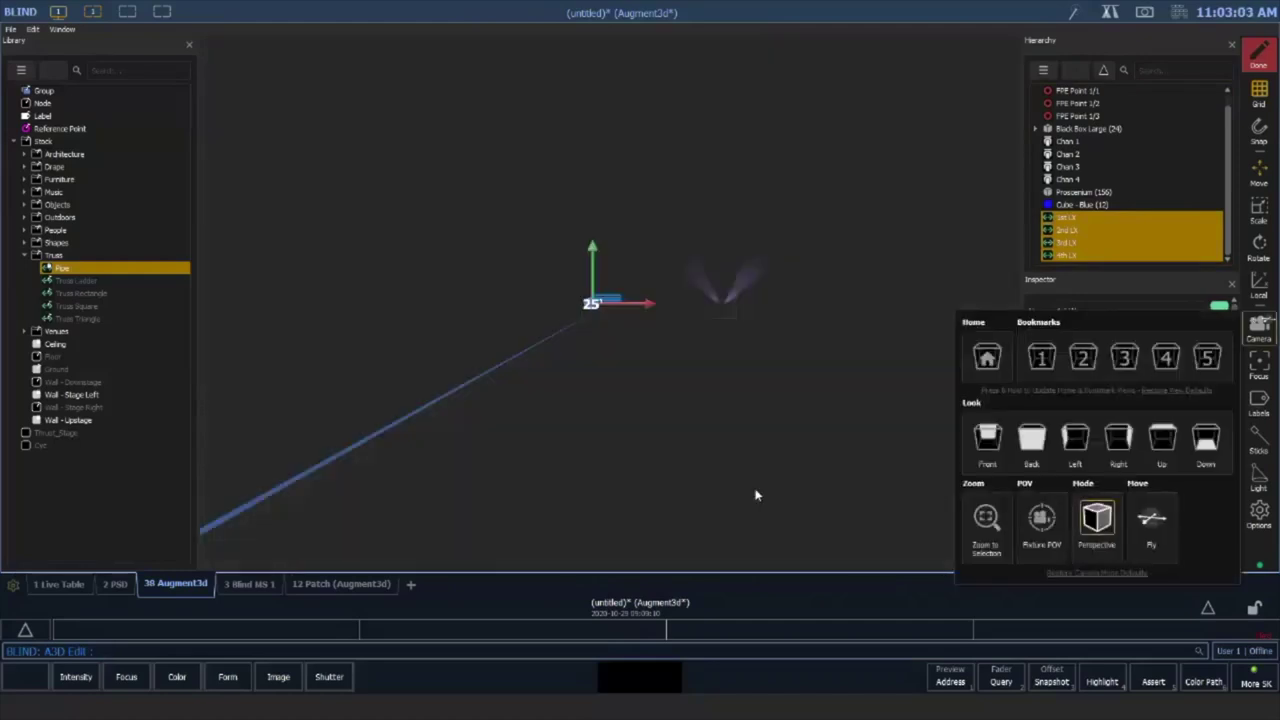
pyautogui.click(986, 515)
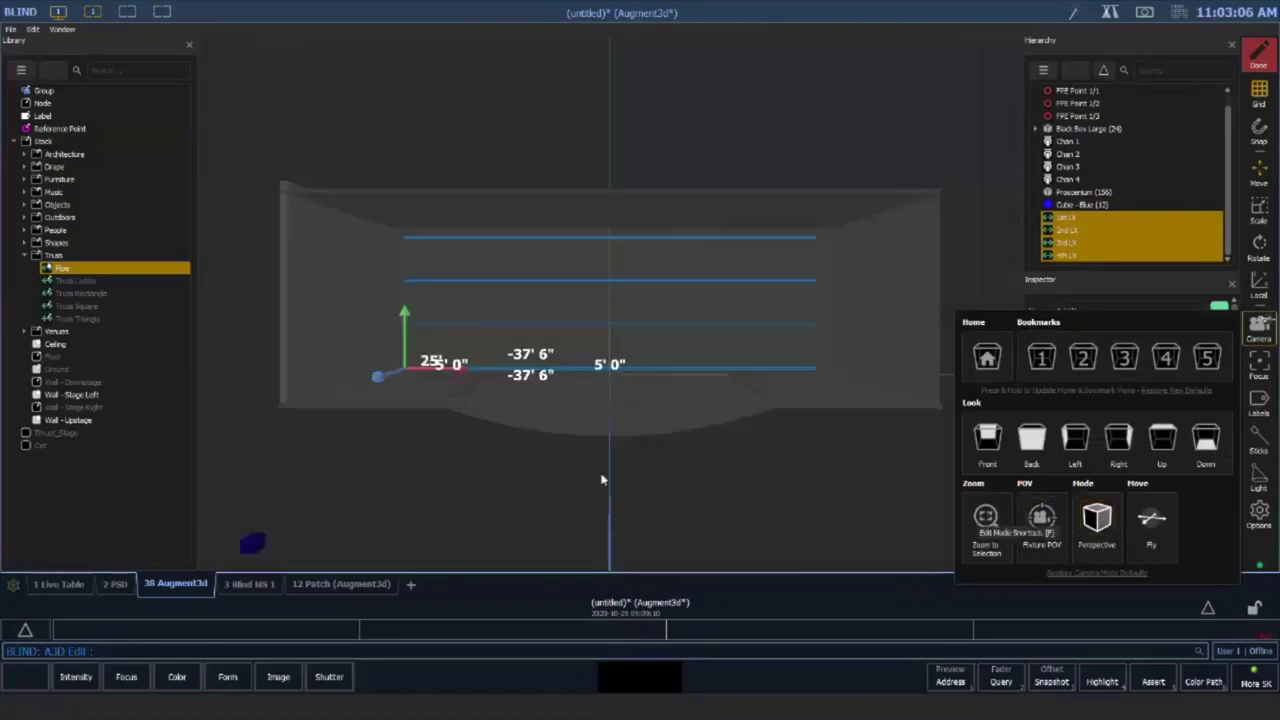
pyautogui.scroll(1, 604, 397)
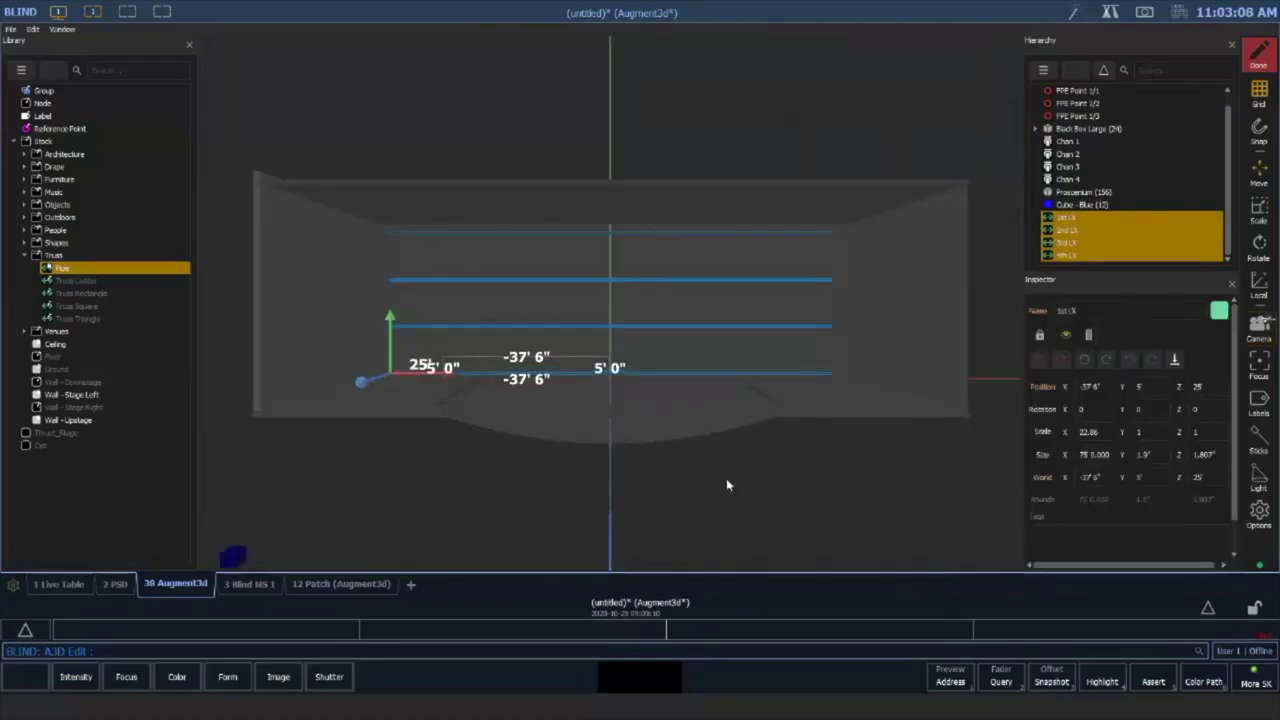
# Reselect the four LX pipes, examine their placement above the stage from several angles, and deselect them
pyautogui.moveTo(726, 485)
pyautogui.mouseDown()
pyautogui.moveTo(673, 401)
pyautogui.moveTo(651, 165)
pyautogui.moveTo(631, 297)
pyautogui.moveTo(554, 344)
pyautogui.moveTo(497, 406)
pyautogui.mouseUp()
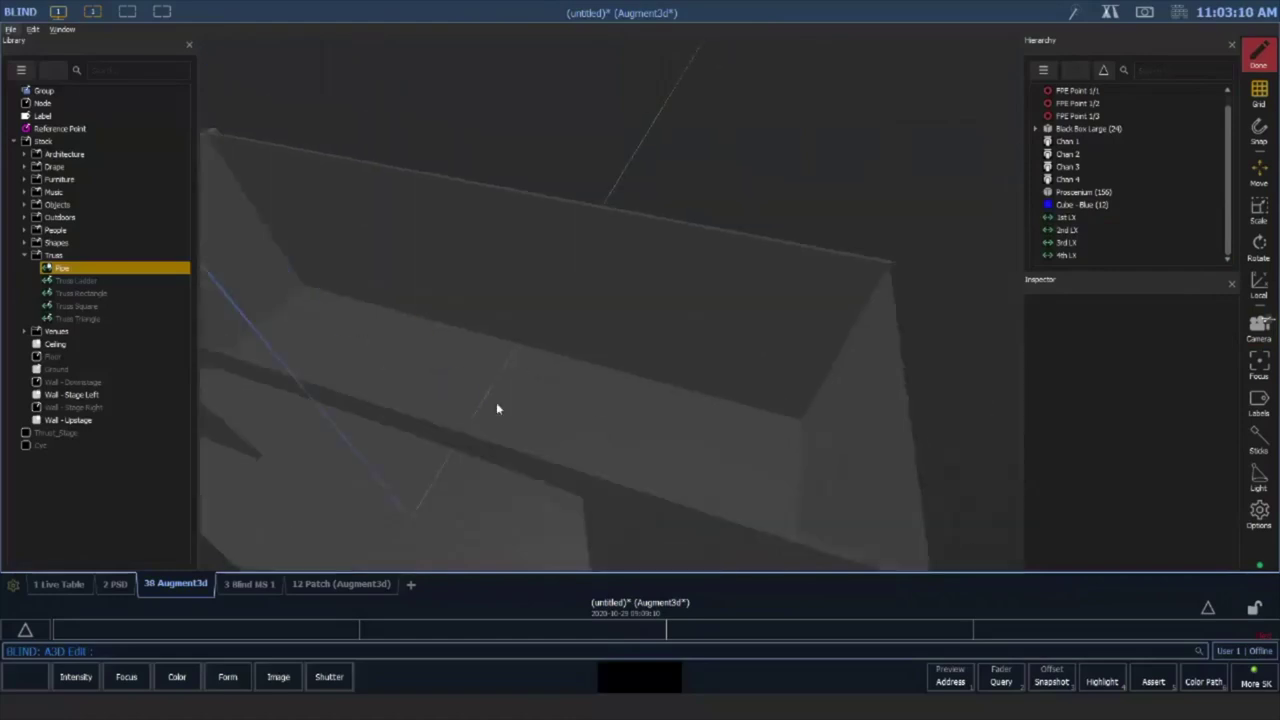
pyautogui.click(1122, 218)
pyautogui.keyDown('shift'); pyautogui.click(1122, 255); pyautogui.keyUp('shift')
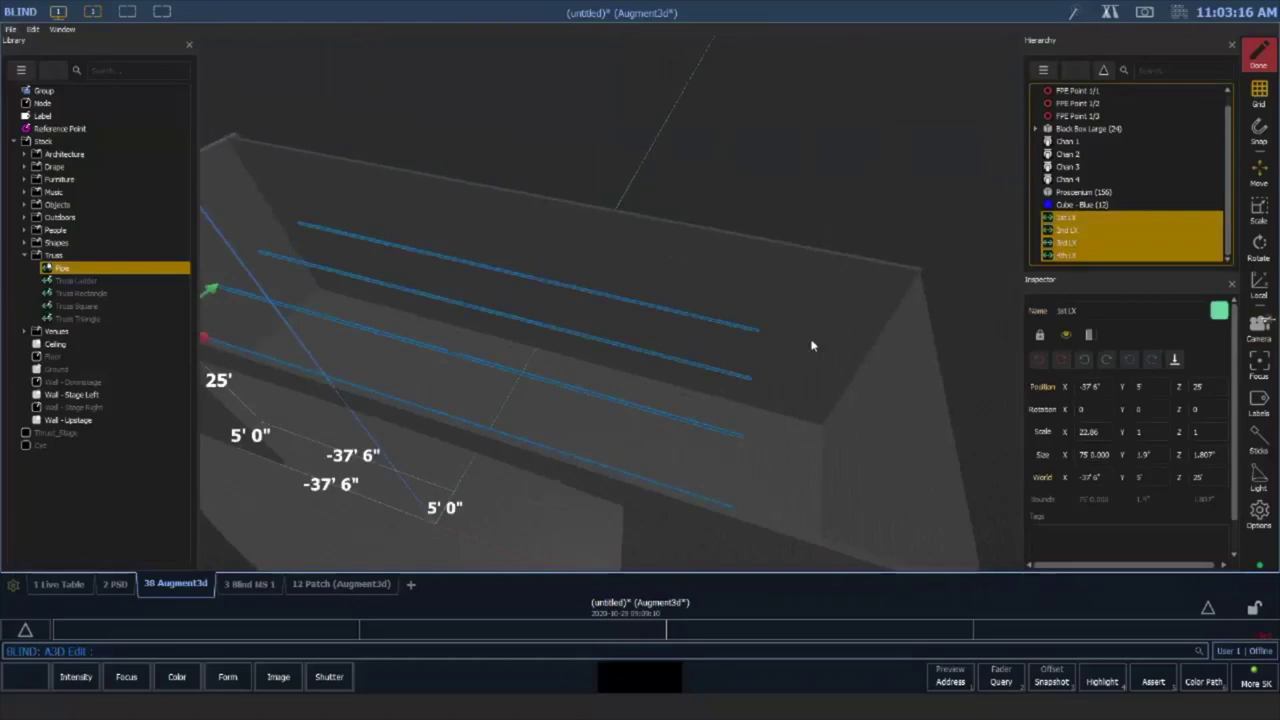
pyautogui.moveTo(811, 346); pyautogui.dragTo(629, 401)
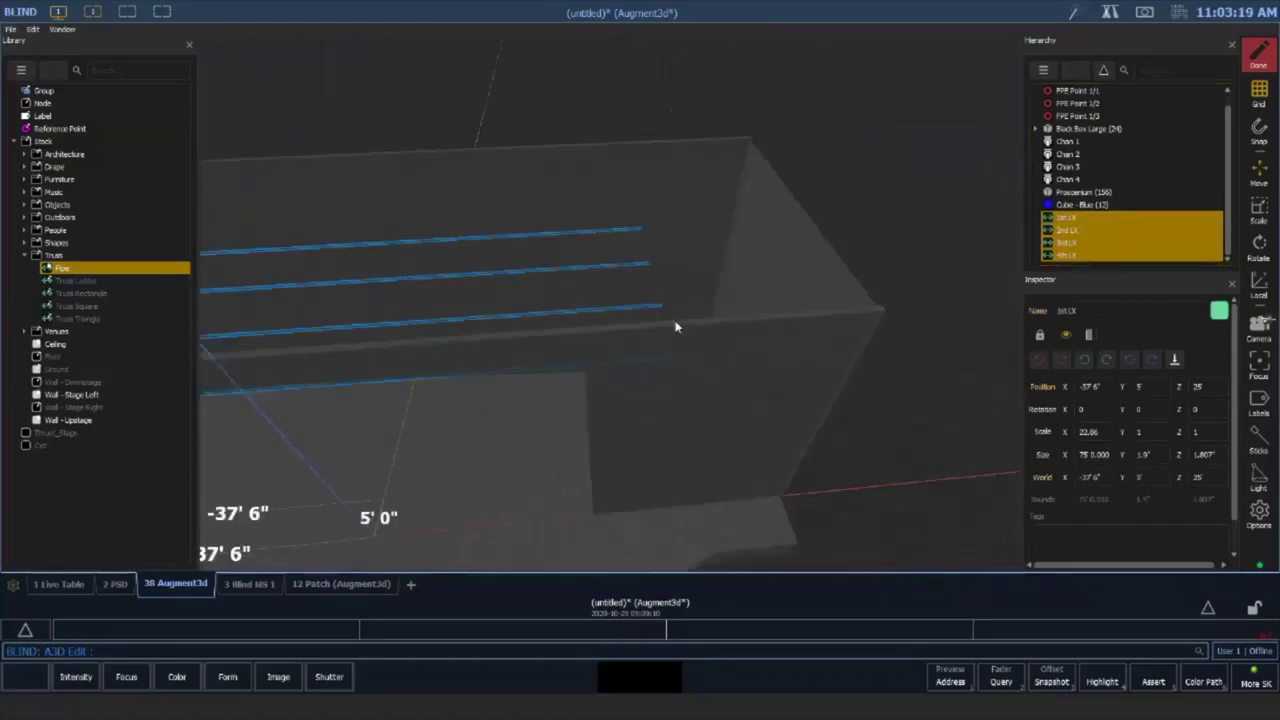
pyautogui.moveTo(676, 326); pyautogui.dragTo(637, 341)
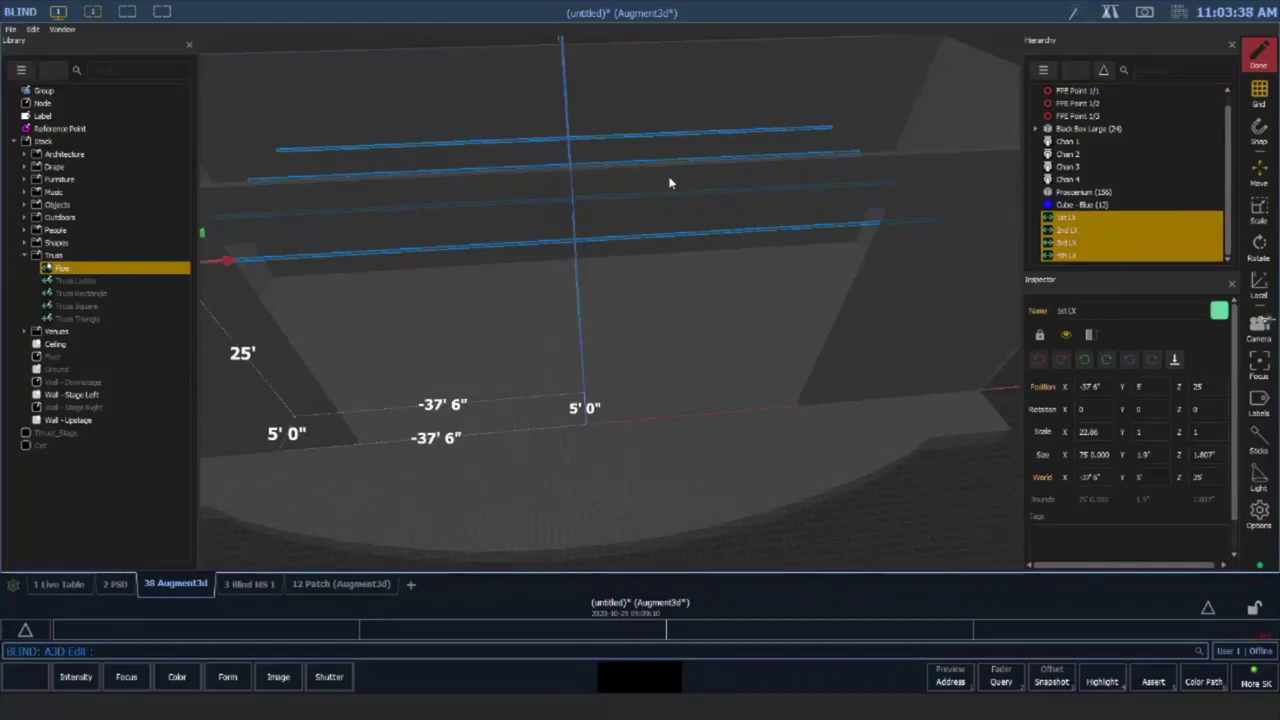
pyautogui.moveTo(622, 387); pyautogui.dragTo(619, 357, button='right')
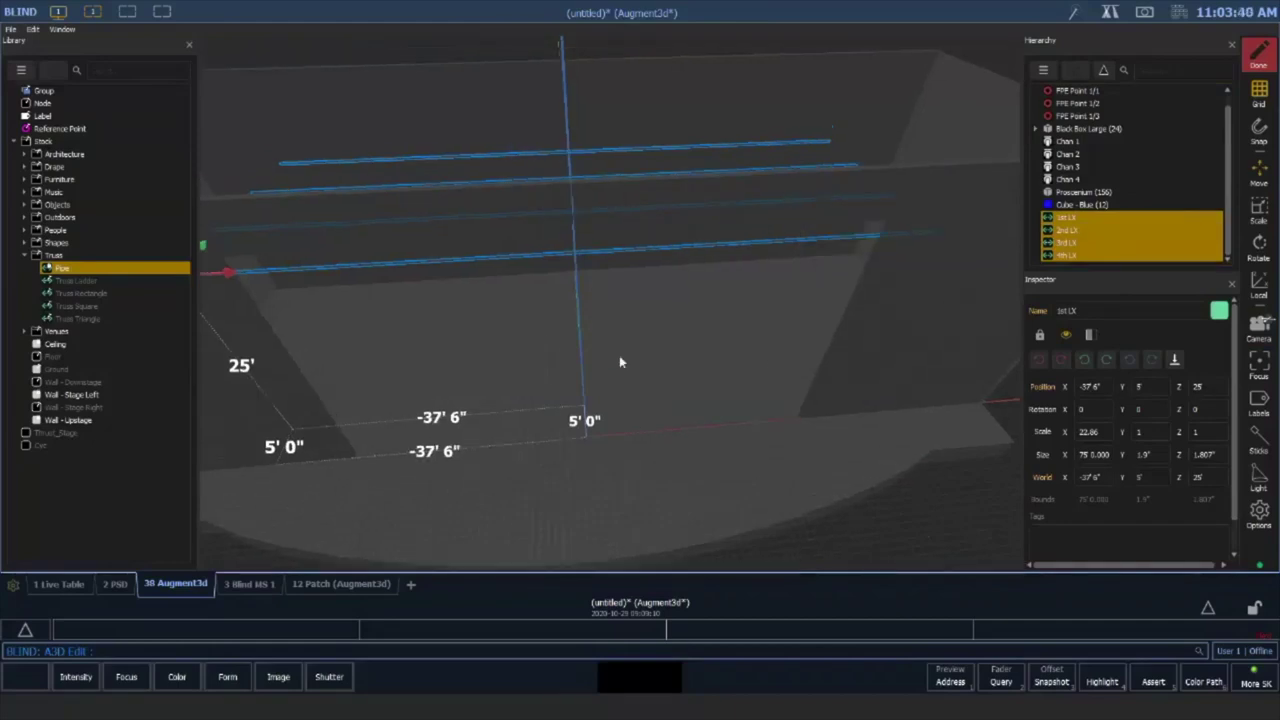
pyautogui.moveTo(619, 362); pyautogui.dragTo(698, 261)
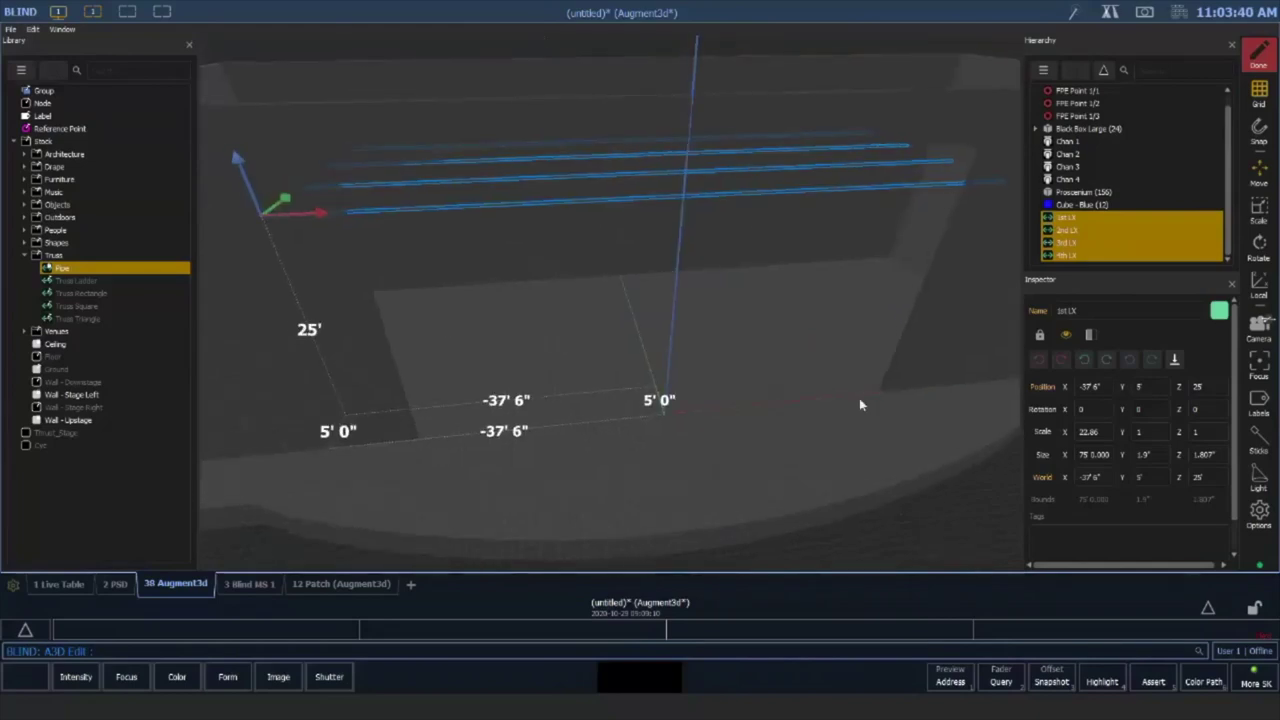
pyautogui.click(983, 518)
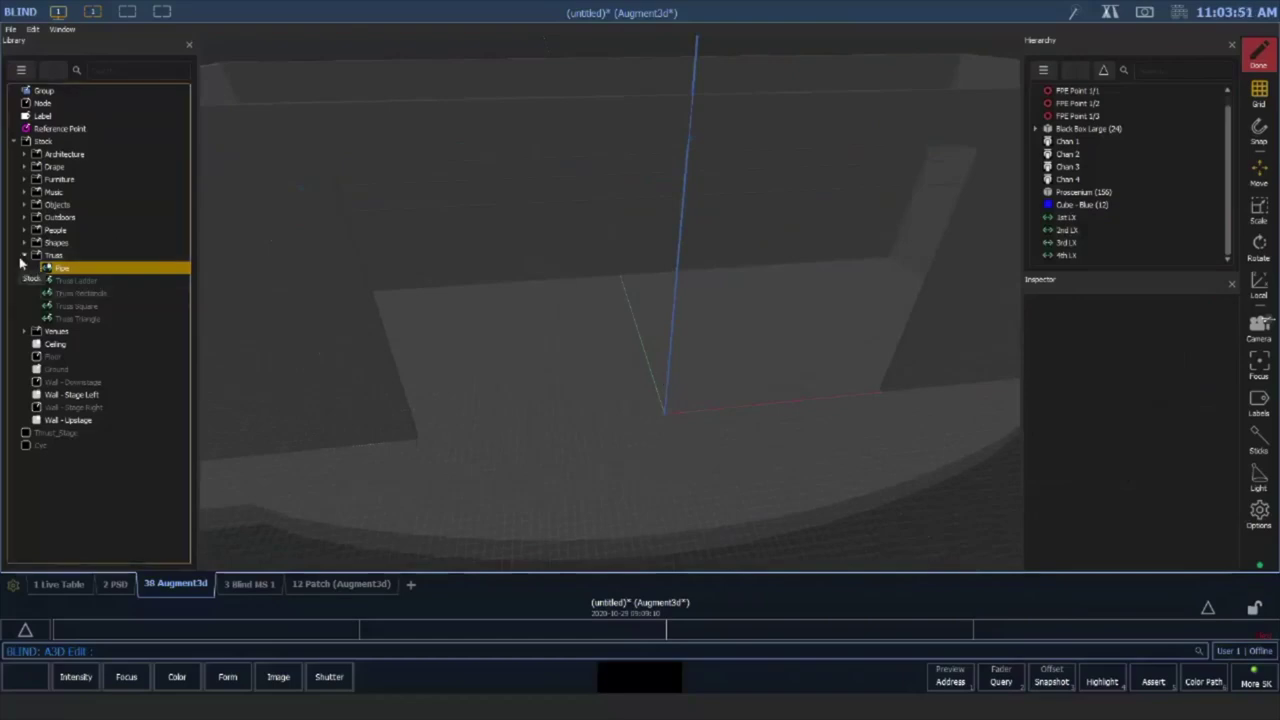
# Add a Curtain - Black from the stock Drape models to the scene and zoom to it
pyautogui.click(25, 167)
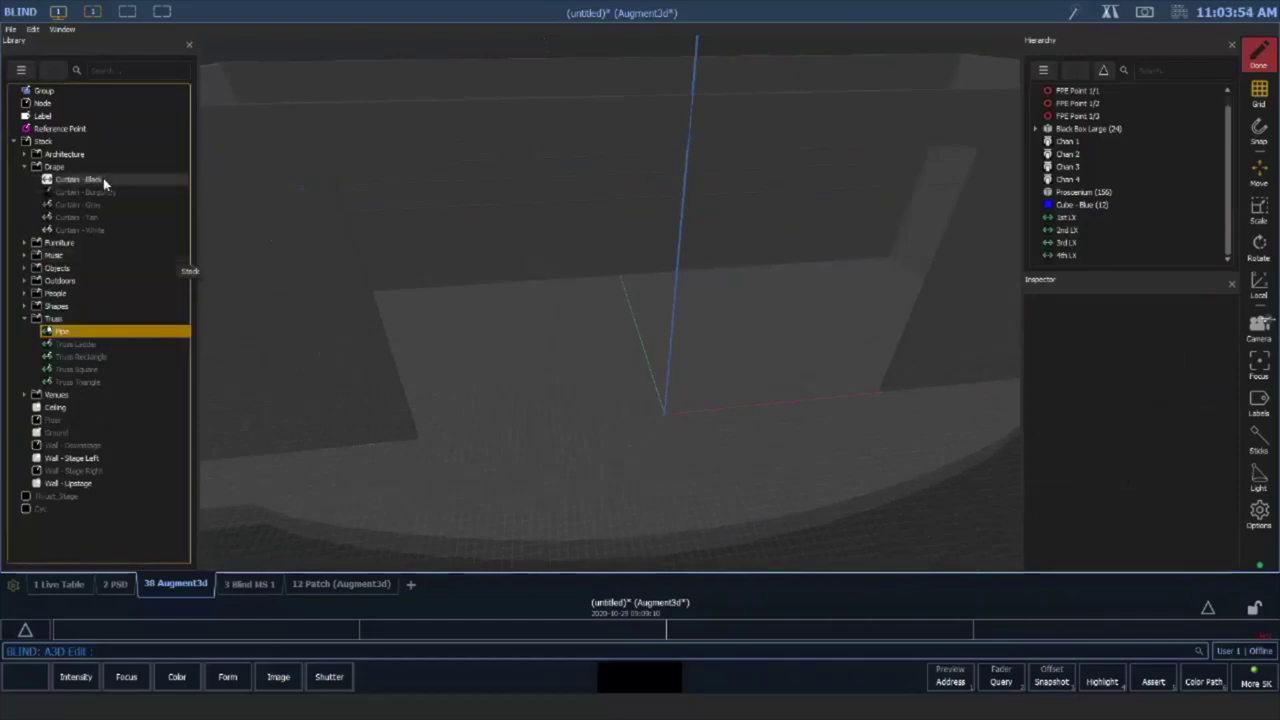
pyautogui.moveTo(103, 178); pyautogui.dragTo(634, 400)
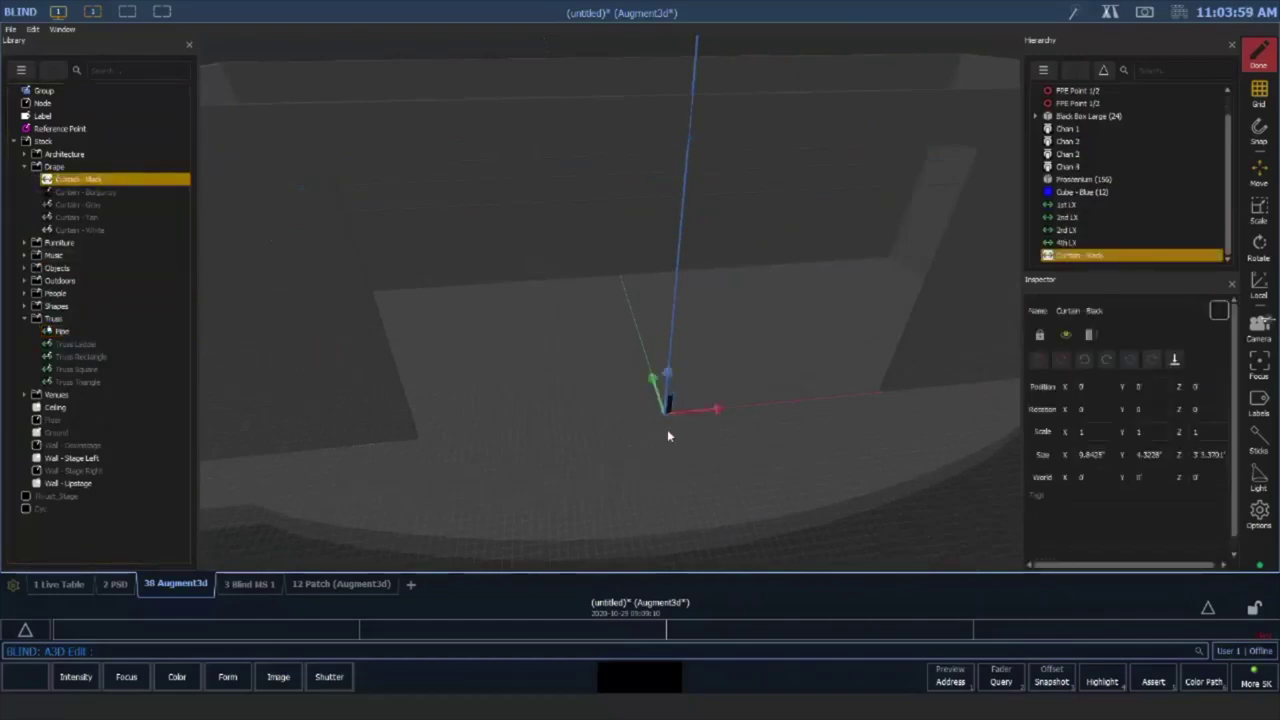
pyautogui.click(668, 433)
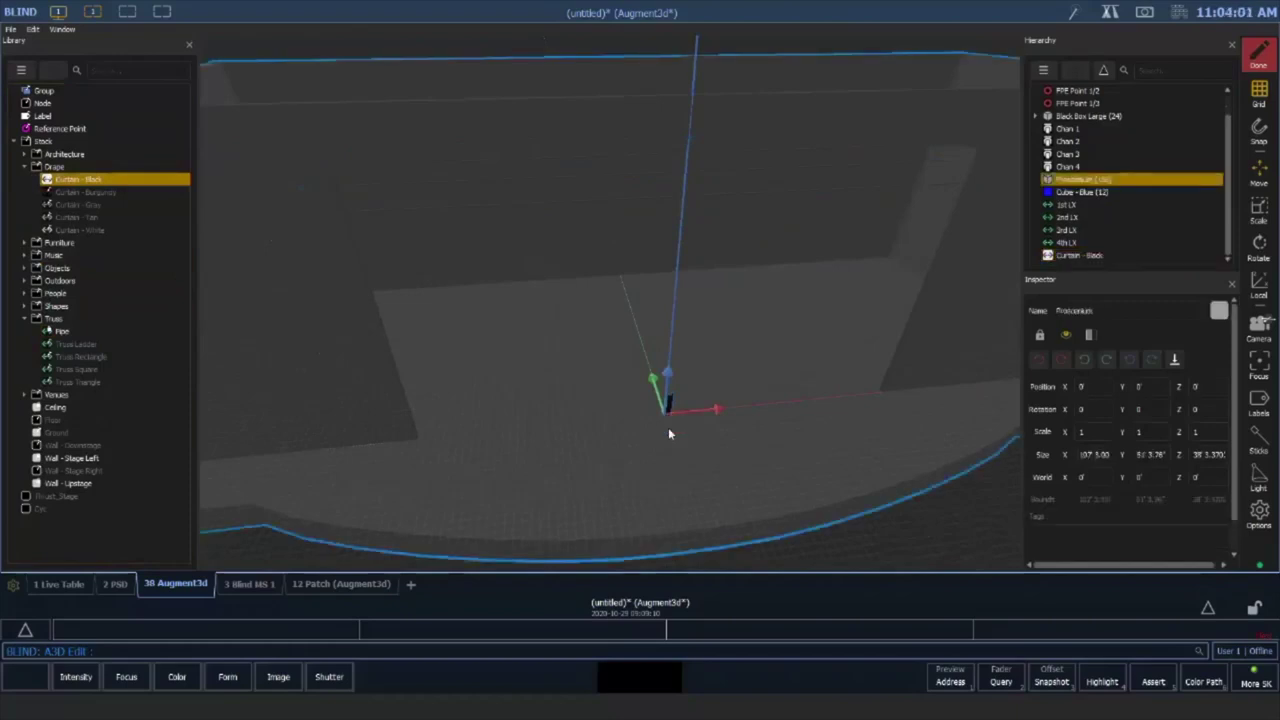
pyautogui.scroll(3, 669, 433)
pyautogui.scroll(2, 686, 450)
pyautogui.moveTo(763, 420); pyautogui.dragTo(730, 320, button='middle')
pyautogui.moveTo(730, 320); pyautogui.dragTo(884, 227)
pyautogui.click(884, 227)
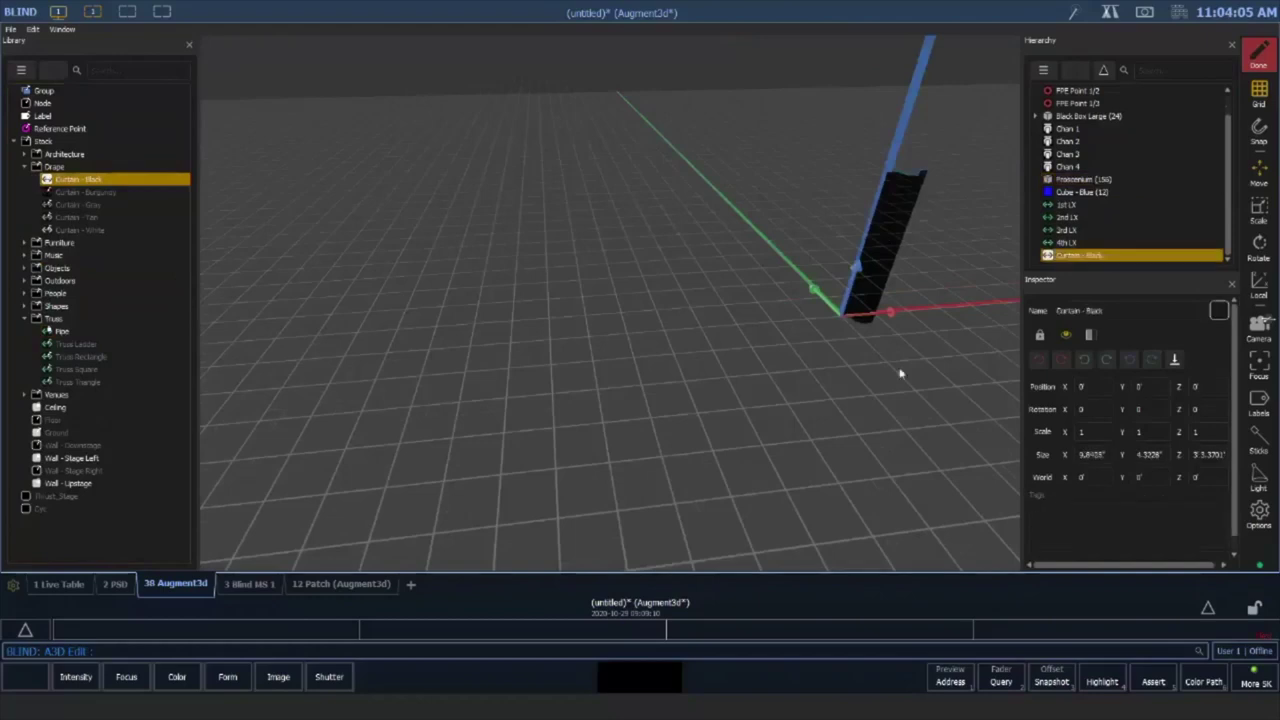
pyautogui.moveTo(893, 375); pyautogui.dragTo(822, 374)
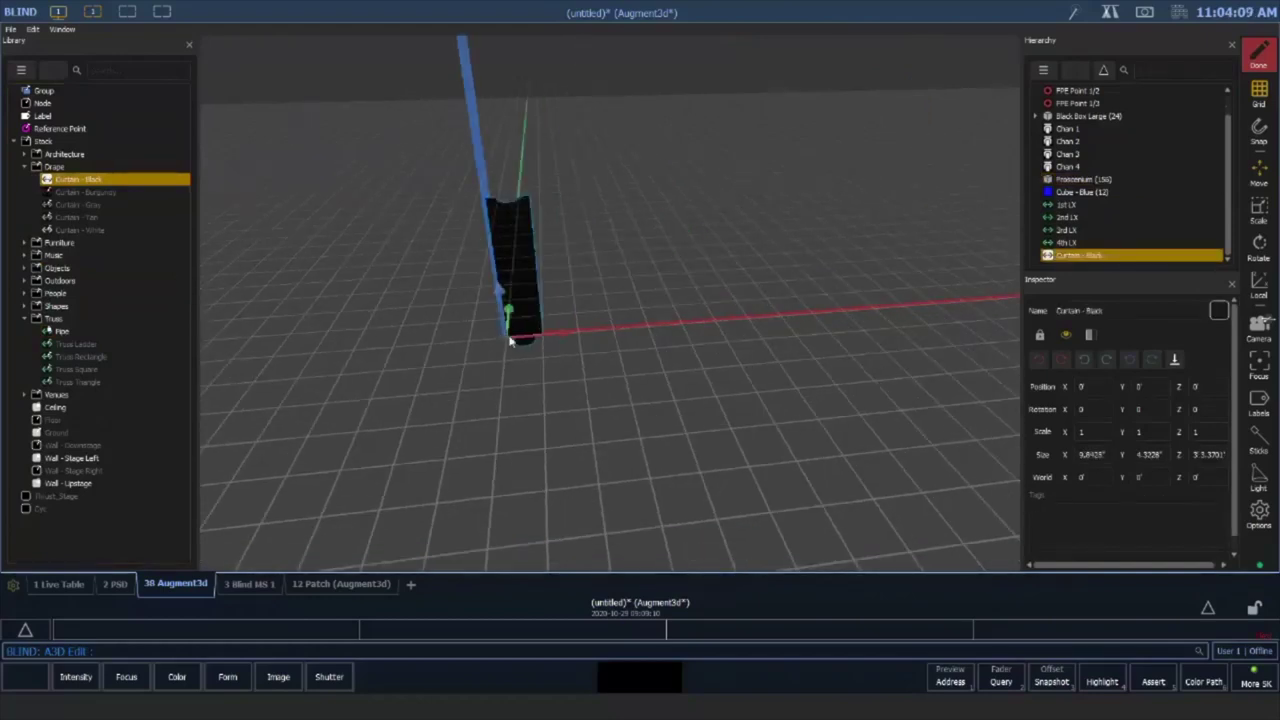
pyautogui.click(1081, 386)
pyautogui.write('18')
pyautogui.press('Return')
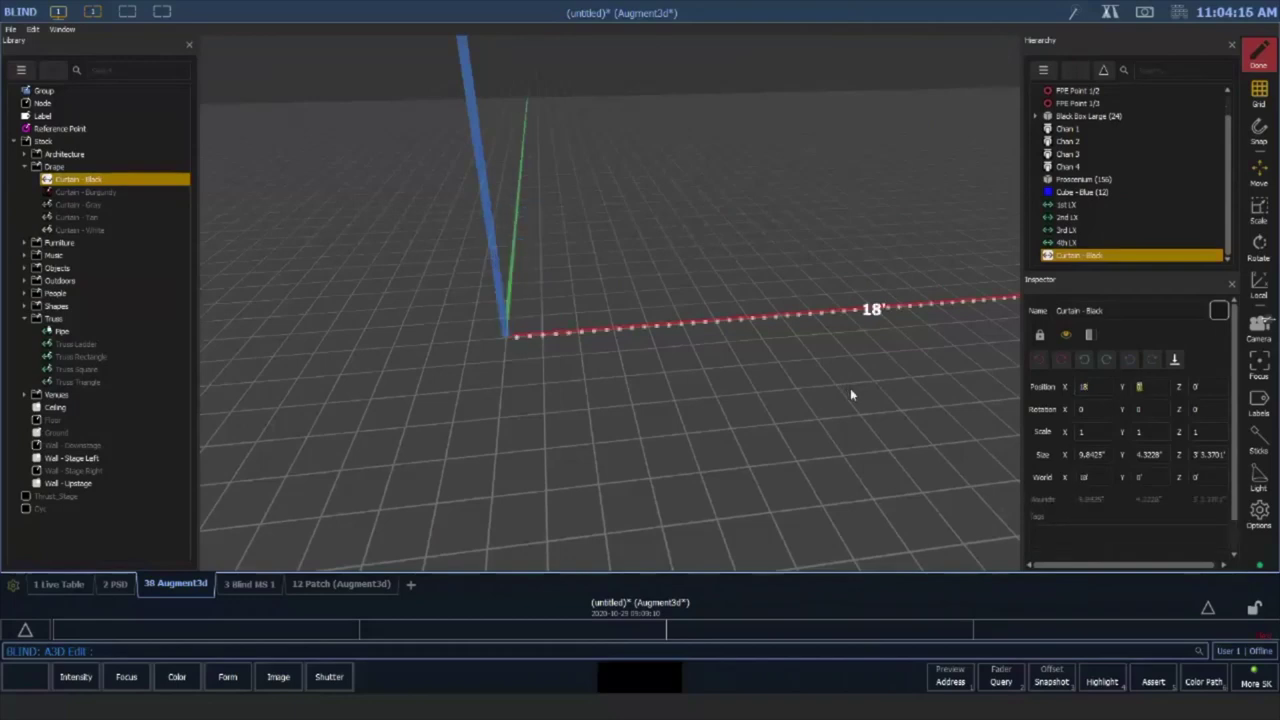
pyautogui.moveTo(1097, 387); pyautogui.dragTo(1067, 387)
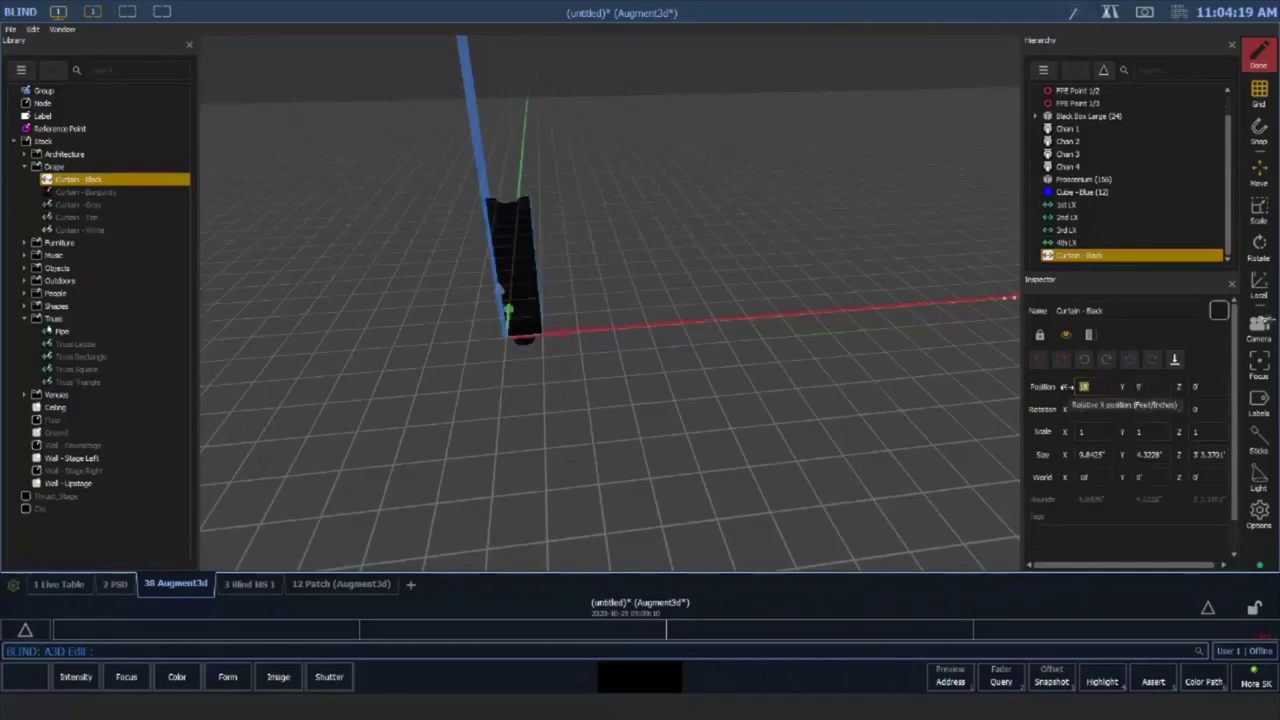
# Set the black curtain's X size to 18' and its Y size to 30'
pyautogui.click(1093, 454)
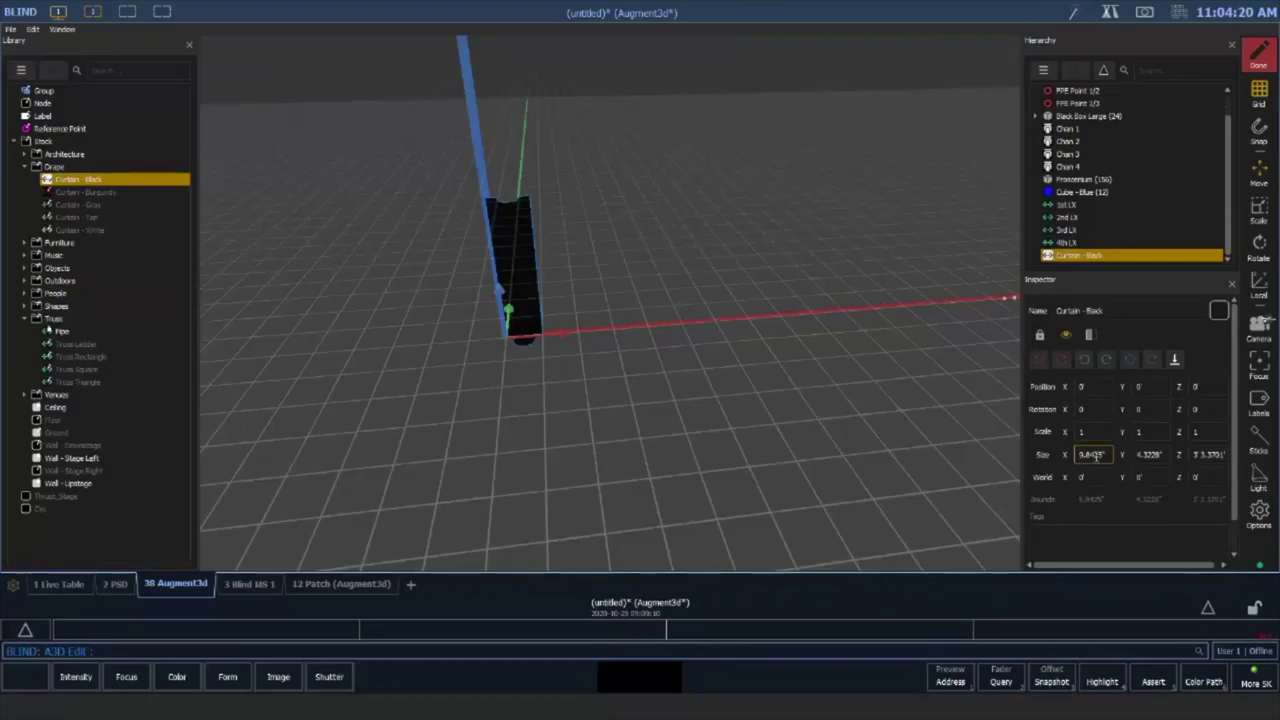
pyautogui.write('18')
pyautogui.press('Tab')
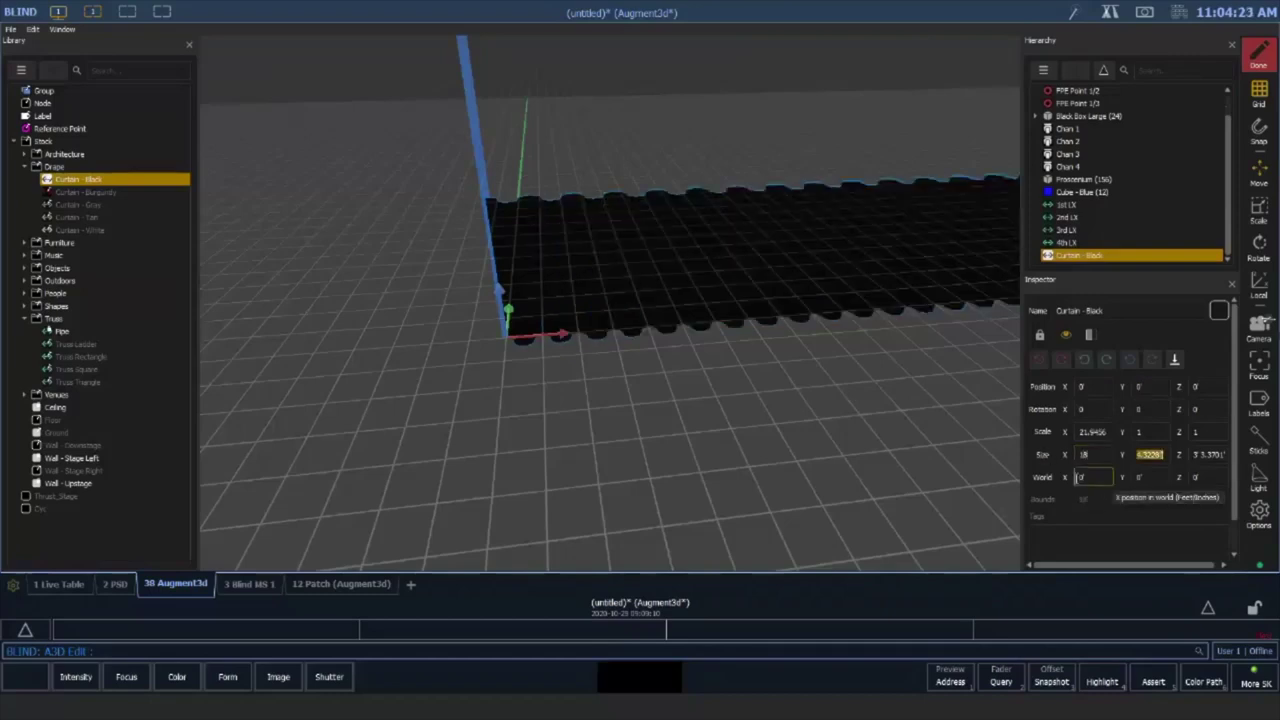
pyautogui.write('50')
pyautogui.press('Tab')
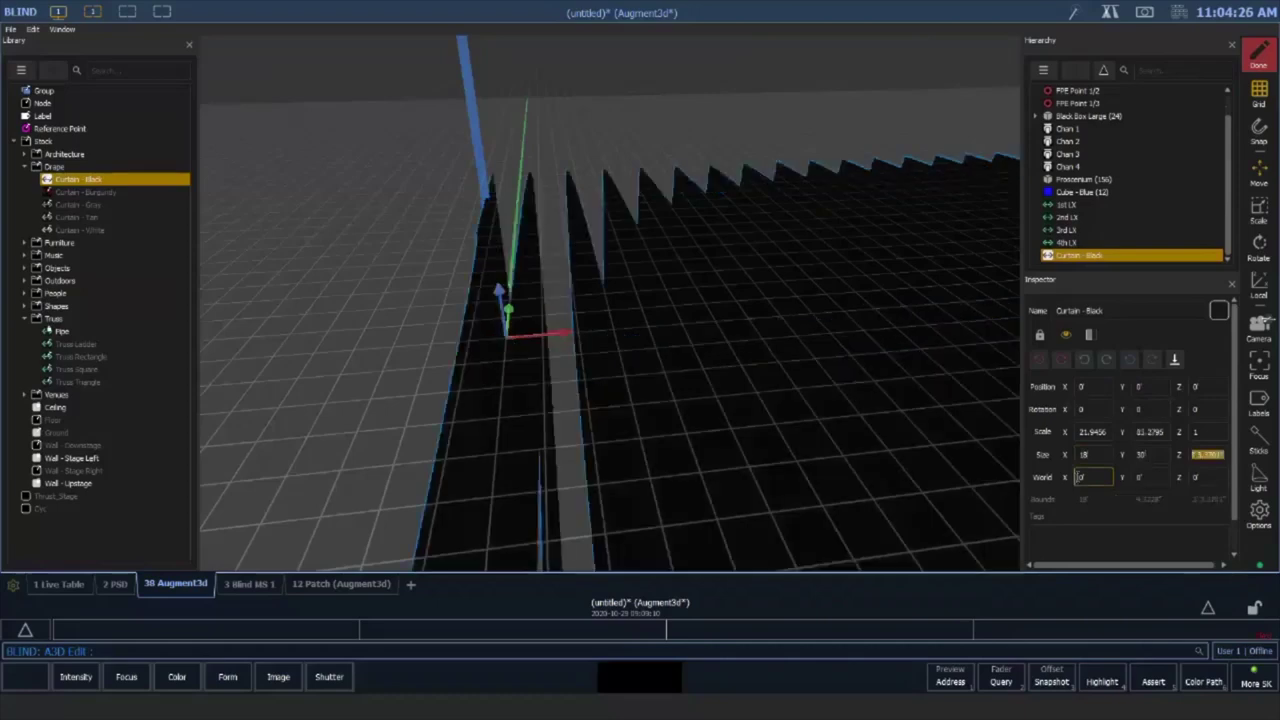
# Set the black curtain's Y size to 1' and its Z size to 30'
pyautogui.click(1142, 455)
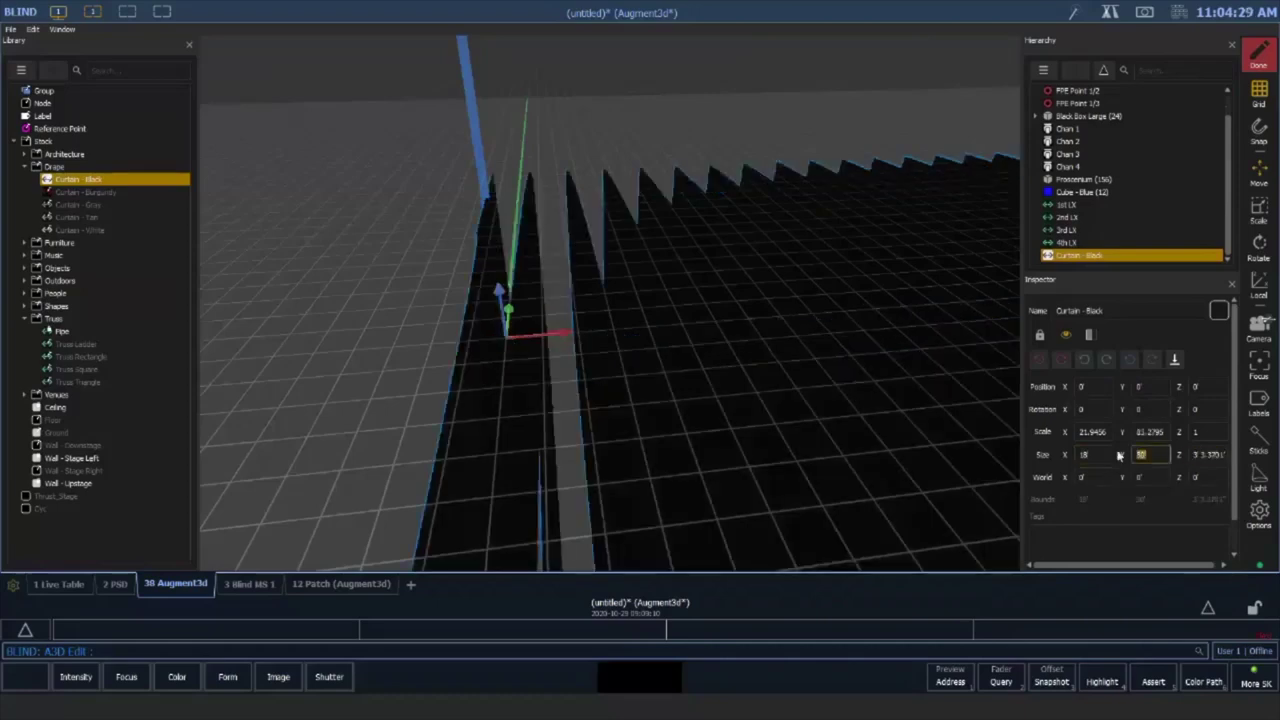
pyautogui.write('1')
pyautogui.press('Tab')
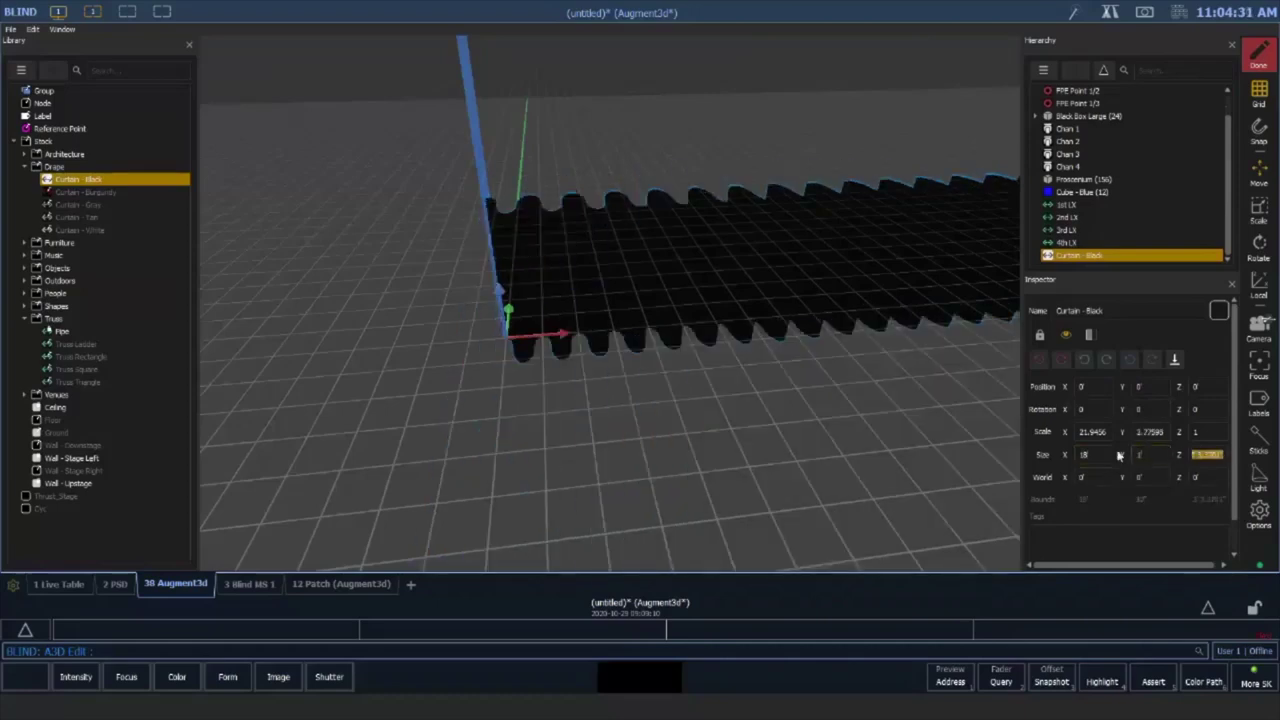
pyautogui.write('30')
pyautogui.press('Tab')
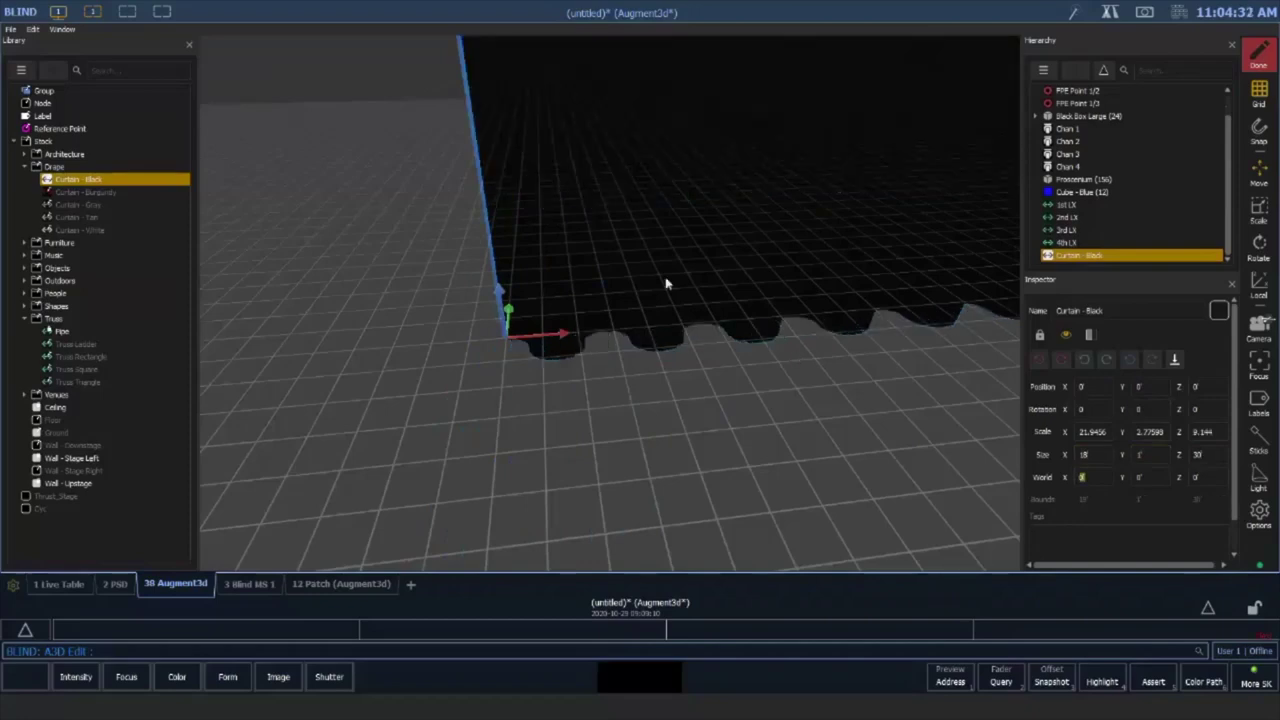
# Reduce the black curtain's thickness by setting its Y size to 6"
pyautogui.moveTo(897, 376); pyautogui.dragTo(841, 419, button='middle')
pyautogui.moveTo(841, 425); pyautogui.dragTo(1120, 430, button='right')
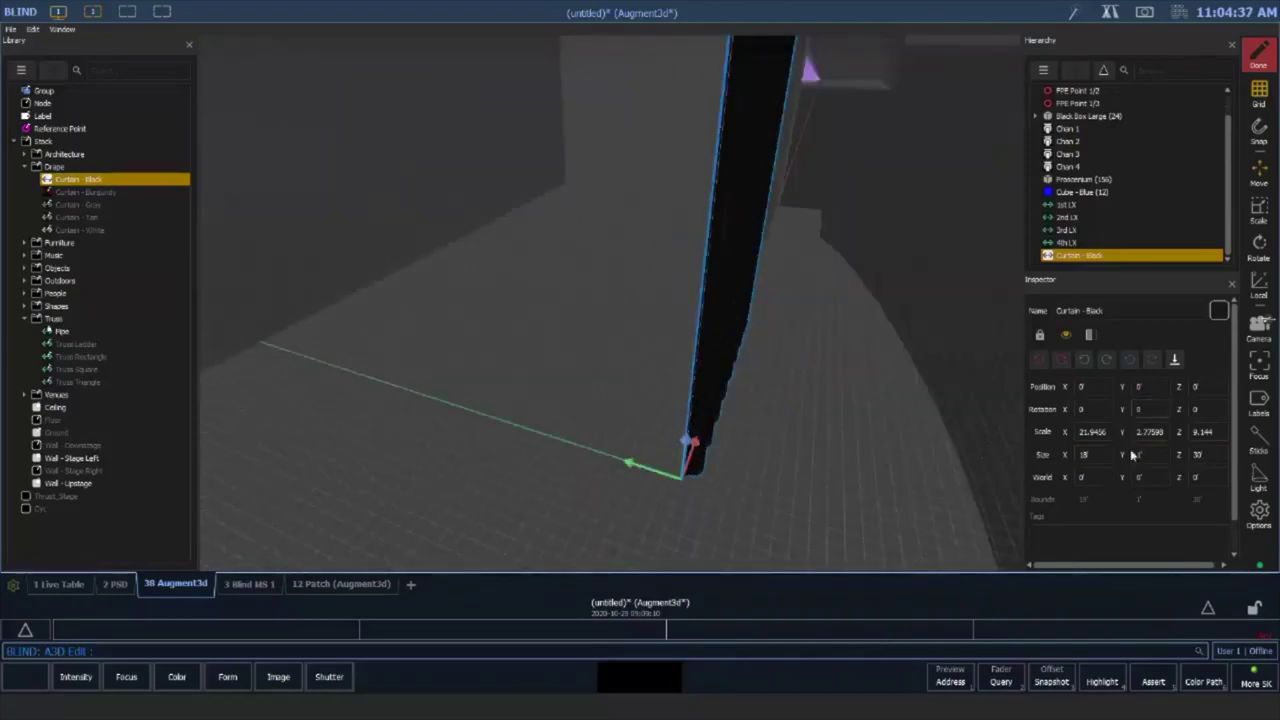
pyautogui.moveTo(1122, 454)
pyautogui.mouseDown()
pyautogui.moveTo(1140, 454)
pyautogui.moveTo(1101, 455)
pyautogui.mouseUp()
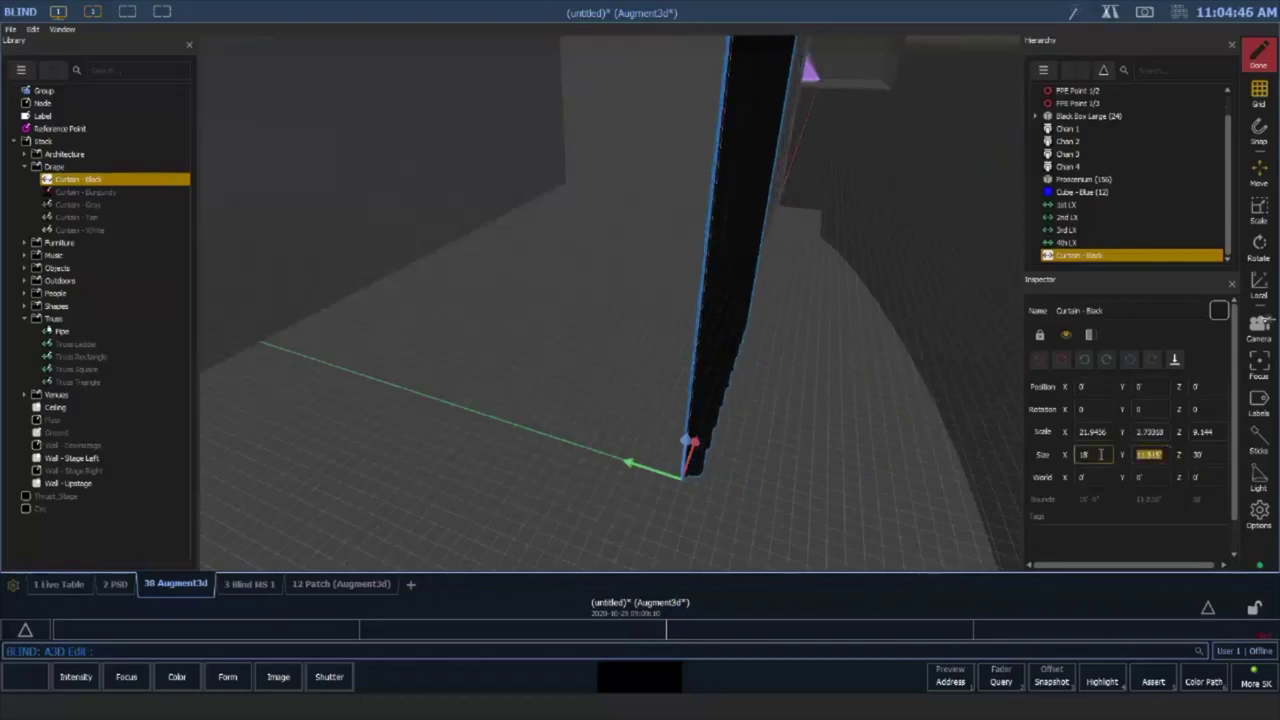
pyautogui.write('6')
pyautogui.press('Tab')
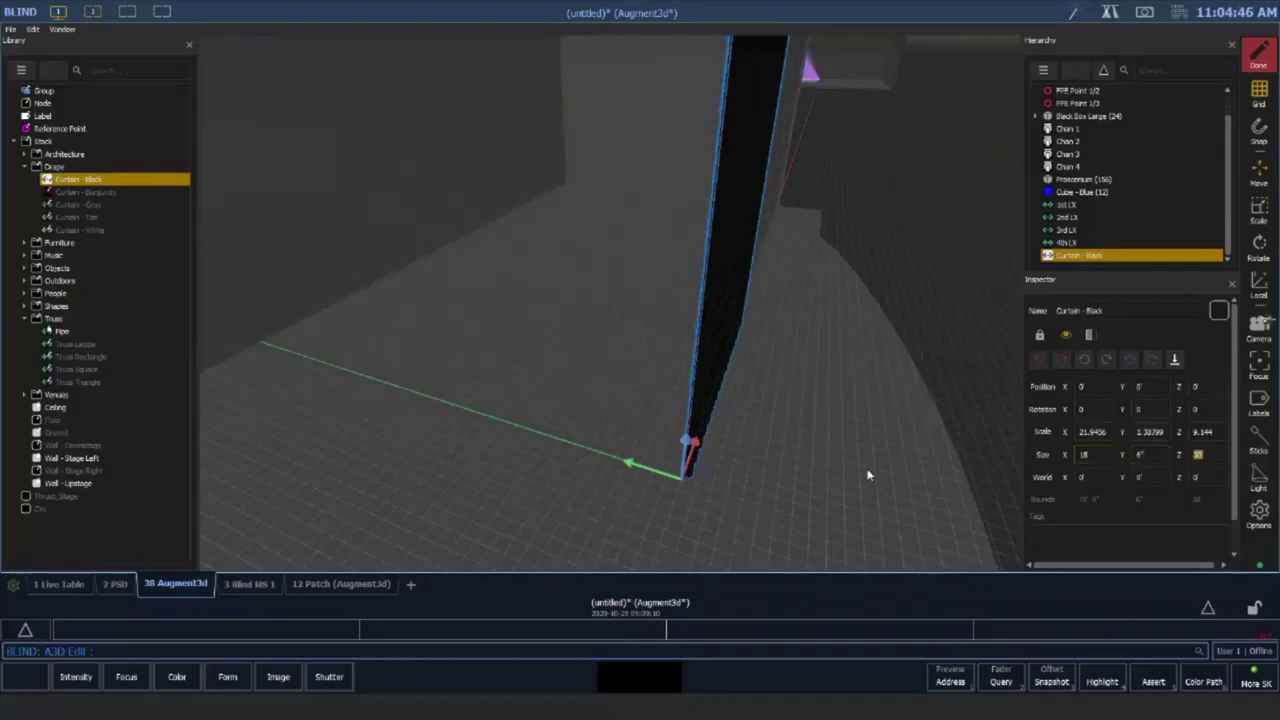
# Switch the camera to orthographic mode and look down on the stage and curtain from above
pyautogui.moveTo(663, 453); pyautogui.dragTo(600, 380)
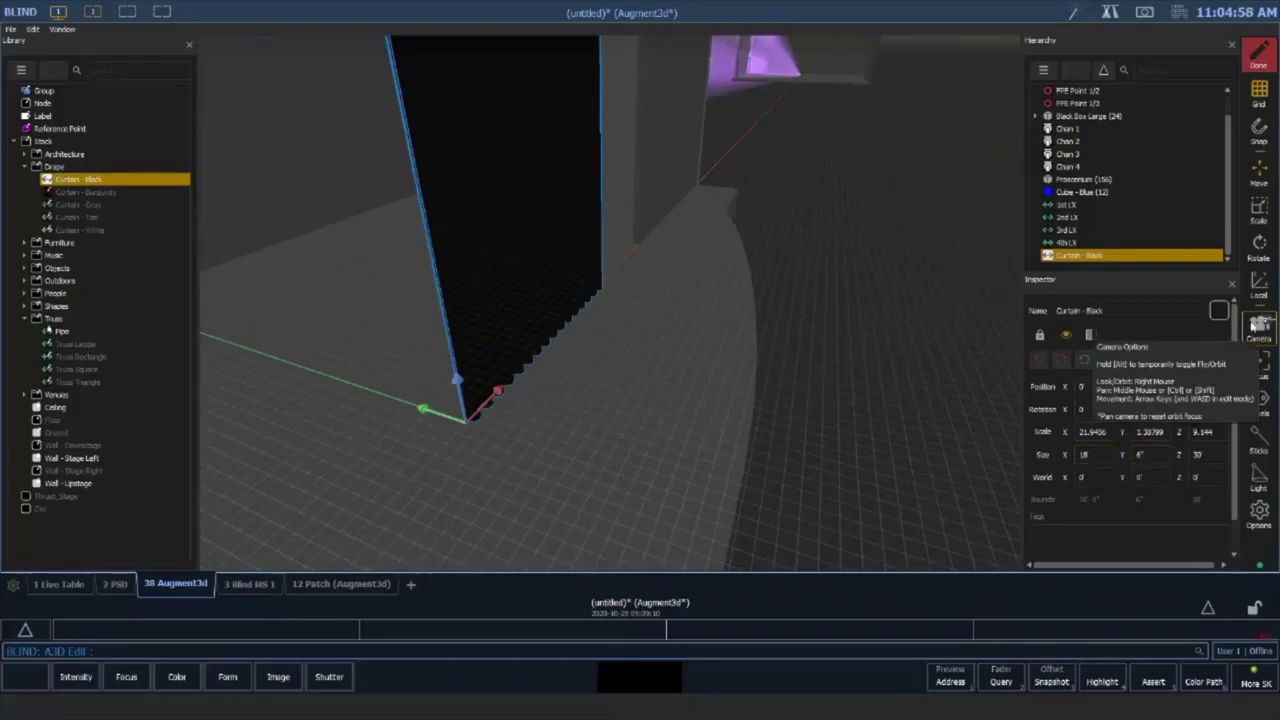
pyautogui.click(1258, 322)
pyautogui.click(1098, 520)
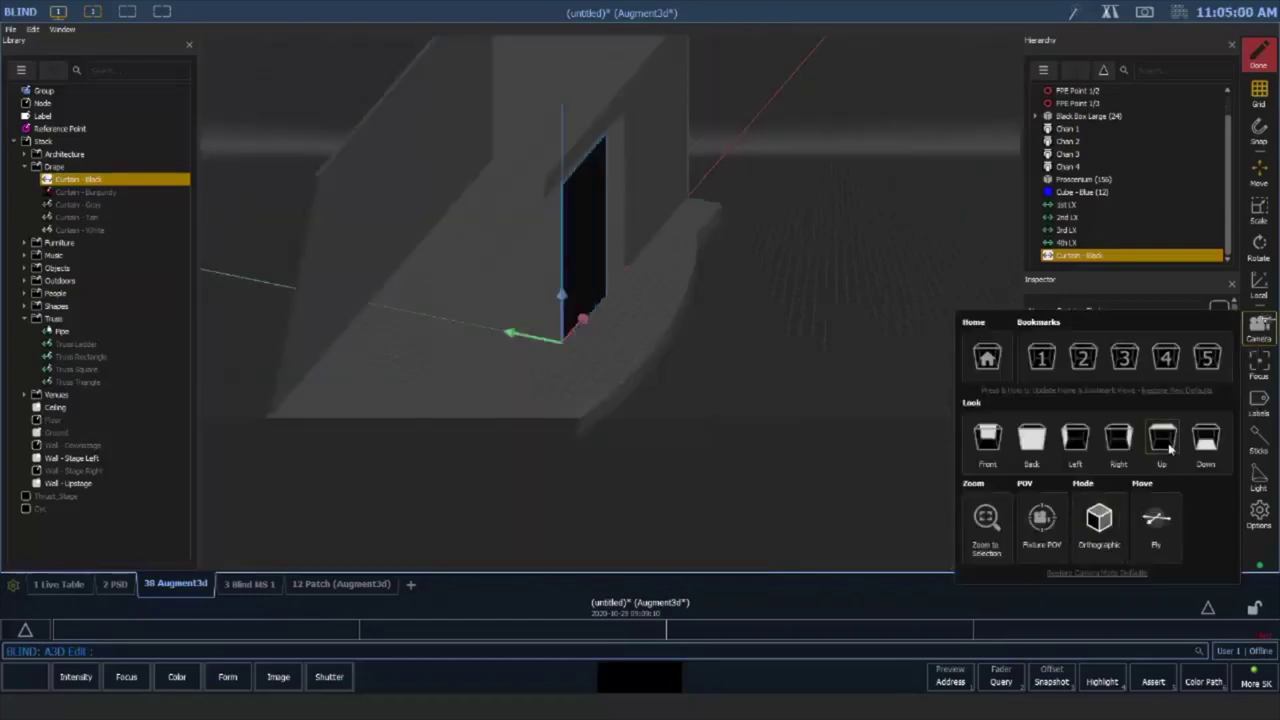
pyautogui.click(1208, 445)
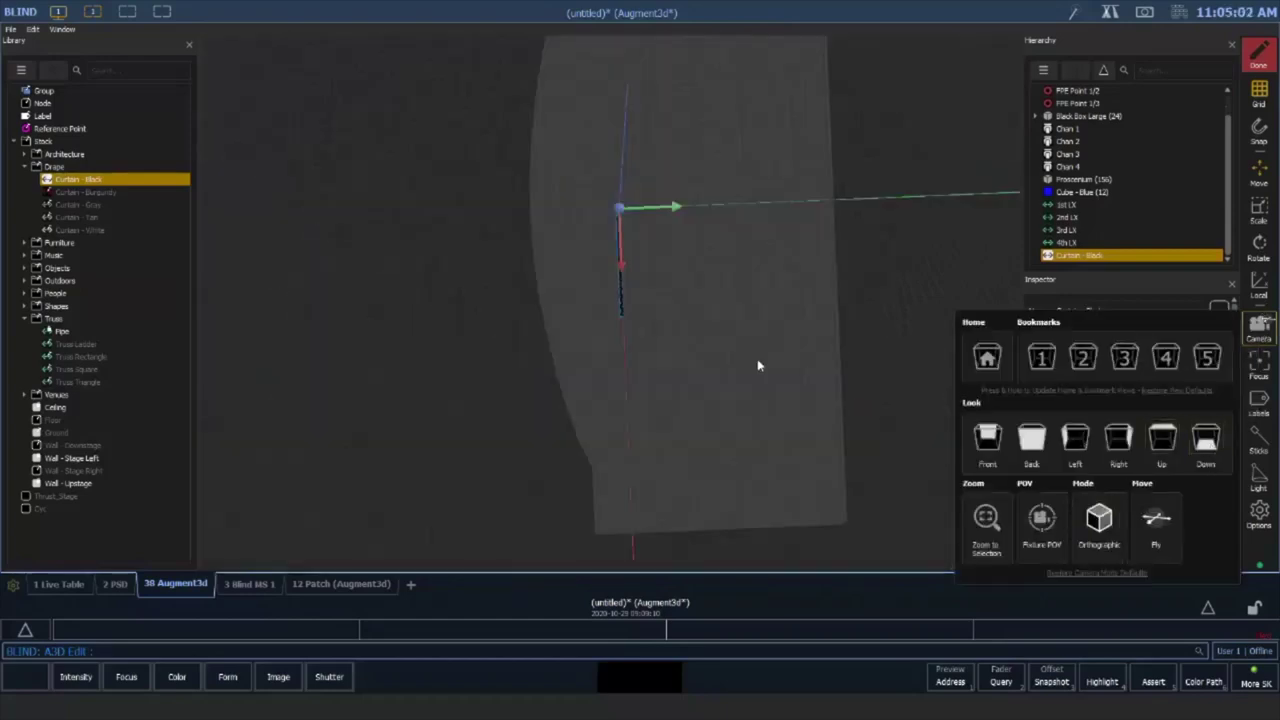
pyautogui.click(1030, 440)
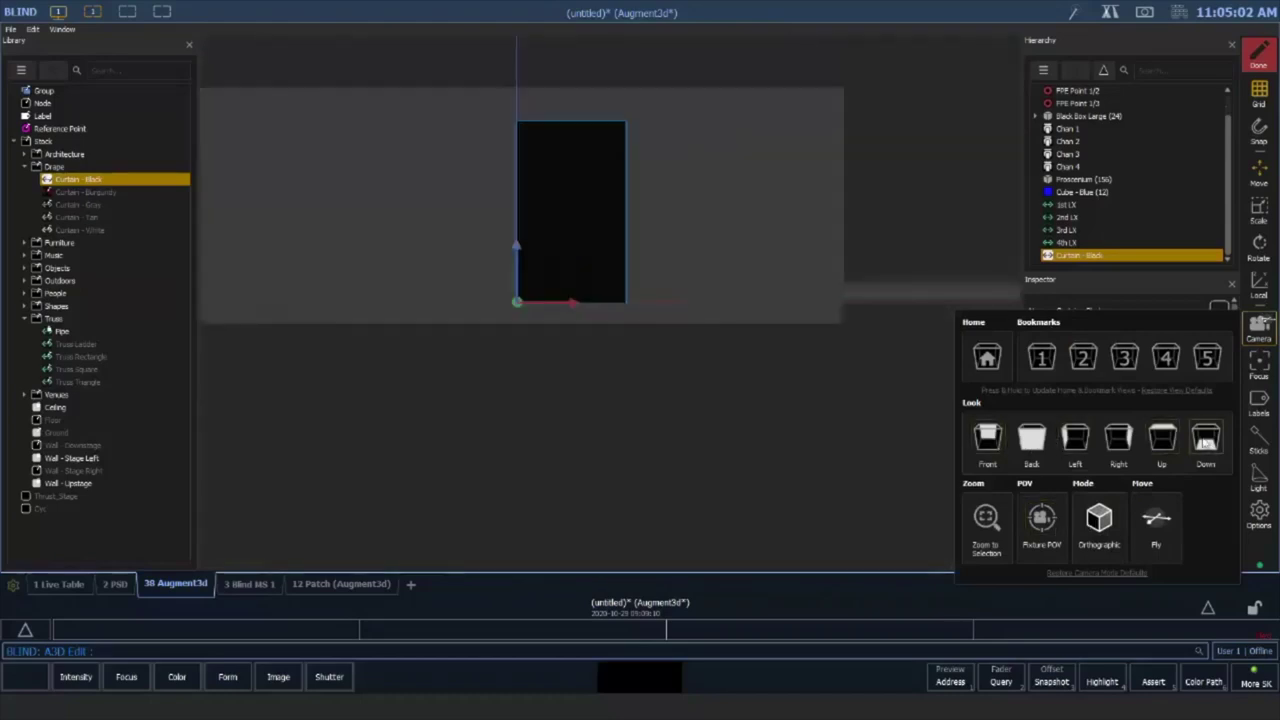
pyautogui.click(555, 343)
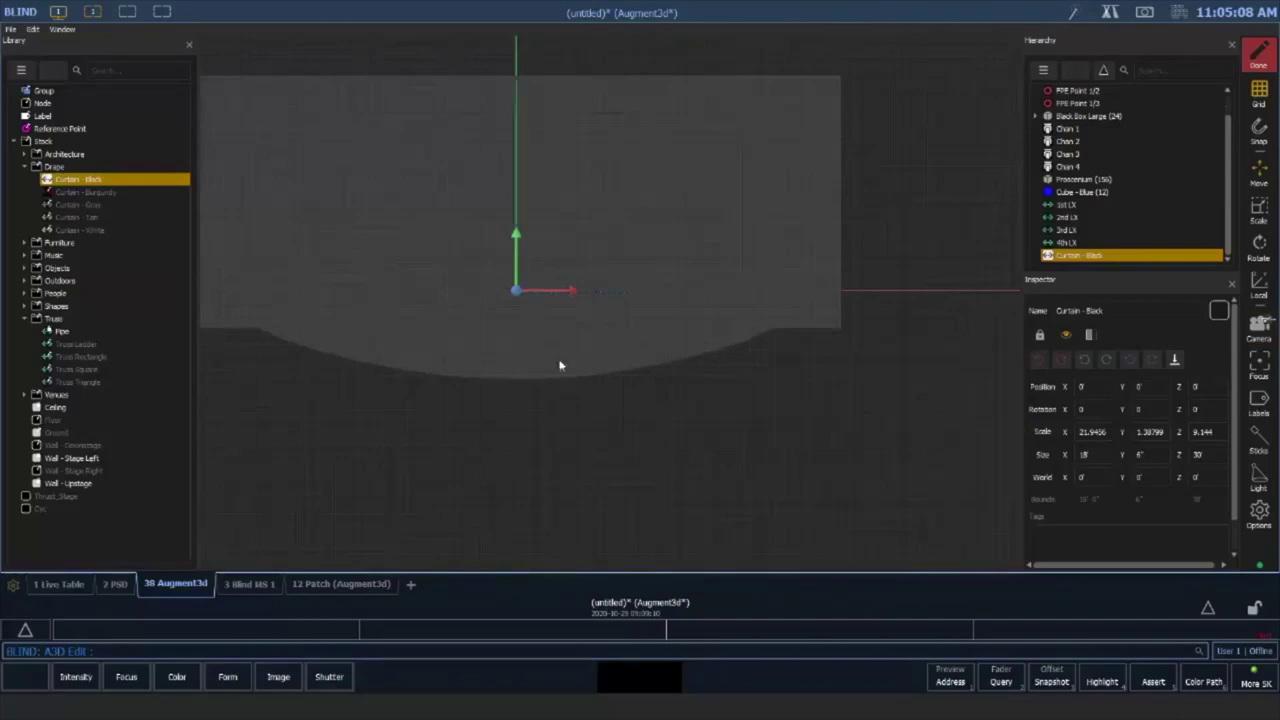
# Move the black curtain along the positive X axis to about 27' 10" from stage centre and duplicate it
pyautogui.moveTo(560, 363); pyautogui.dragTo(626, 408, button='middle')
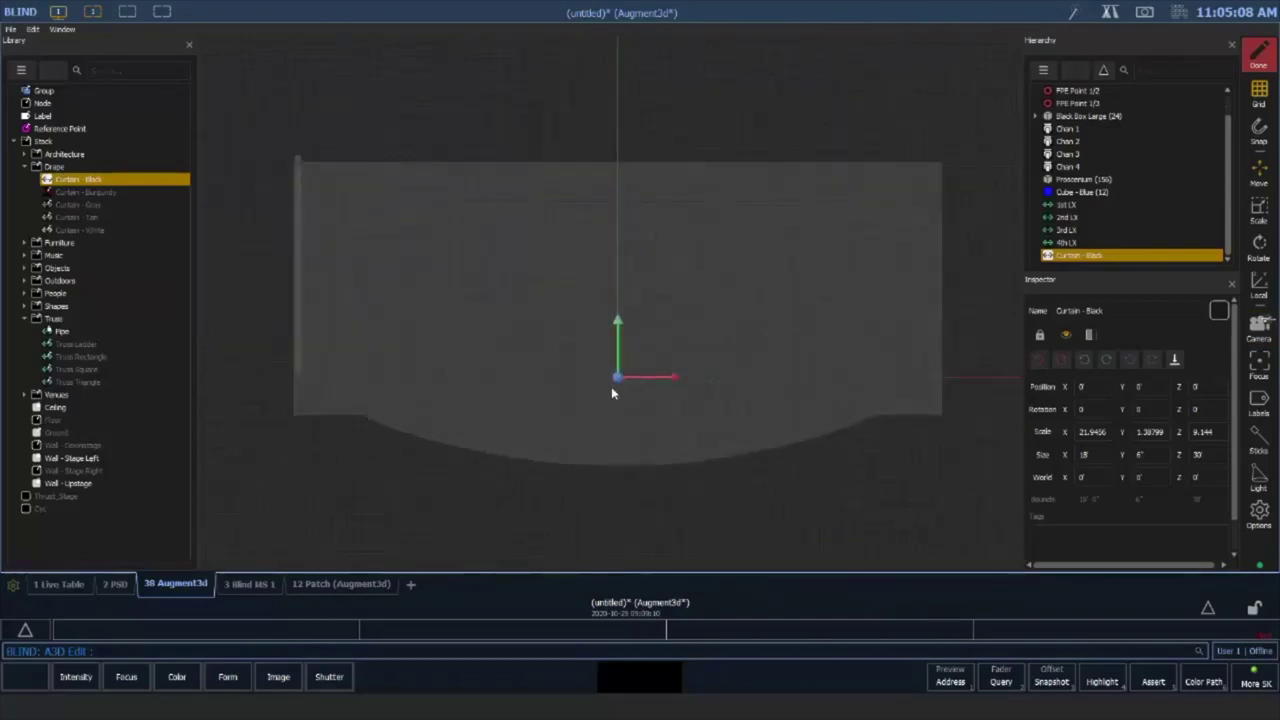
pyautogui.moveTo(655, 377); pyautogui.dragTo(792, 380)
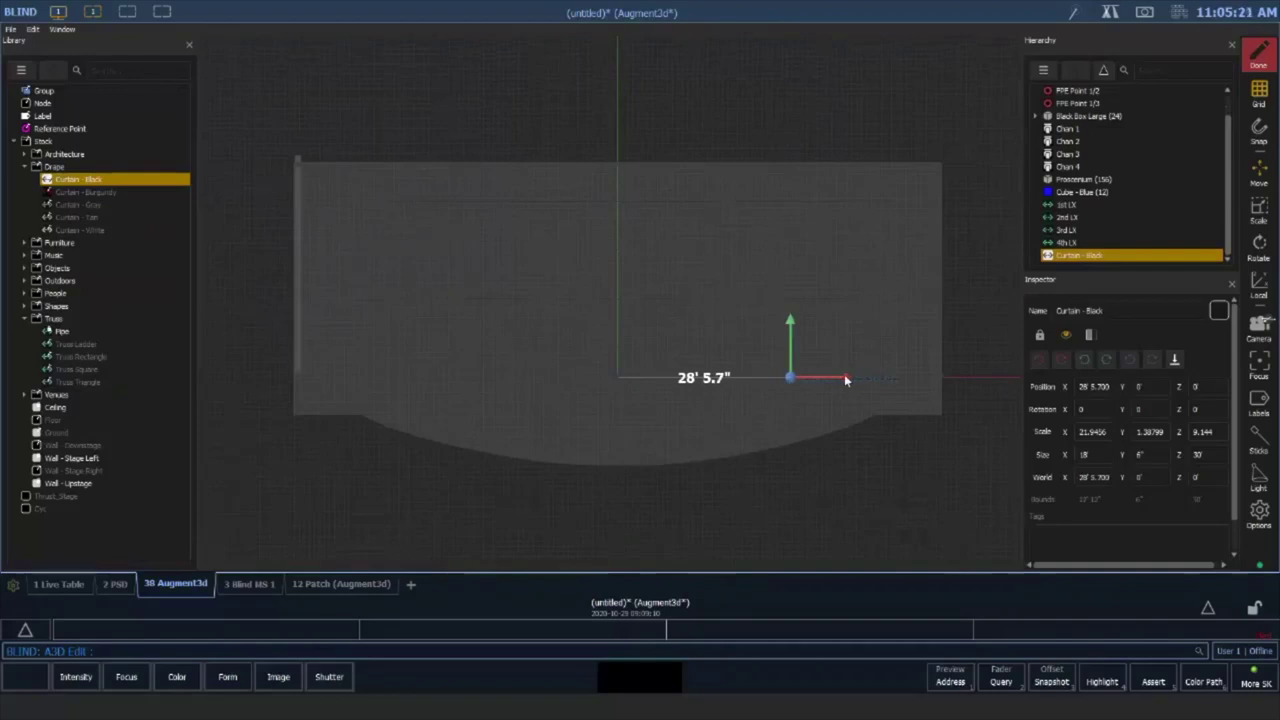
pyautogui.moveTo(844, 378); pyautogui.dragTo(845, 381)
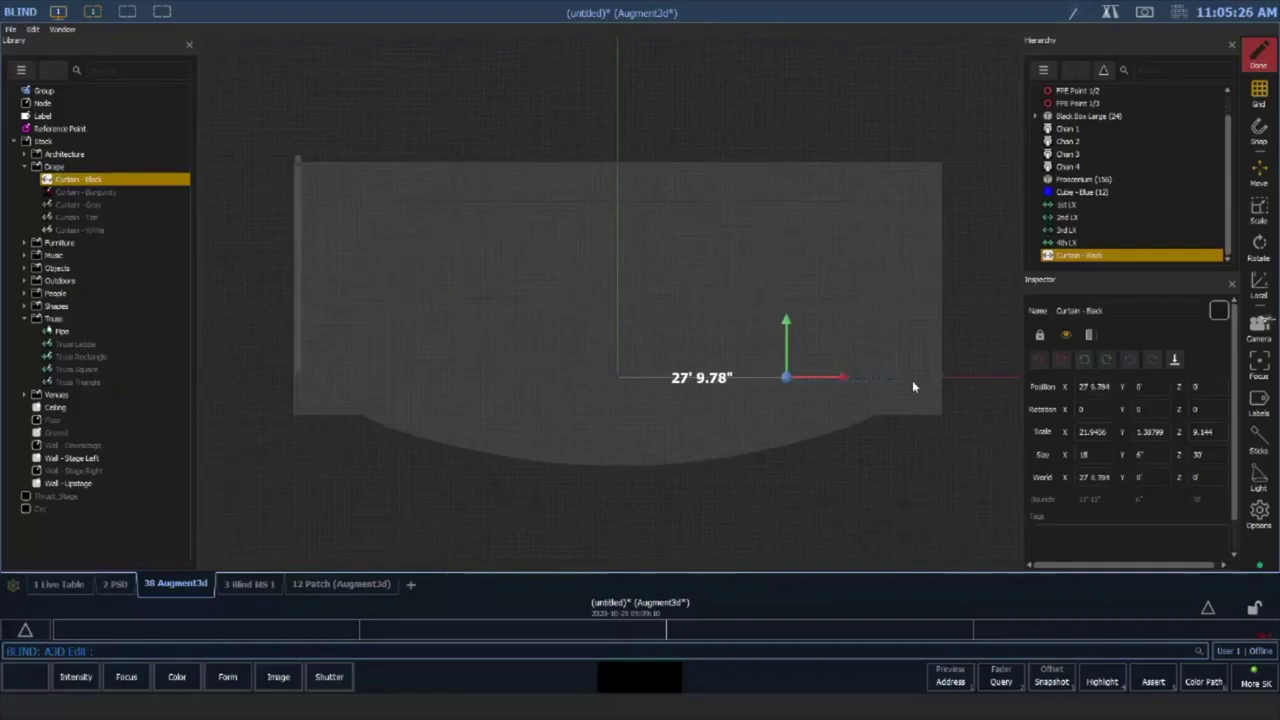
pyautogui.hotkey('ctrl', 'd')
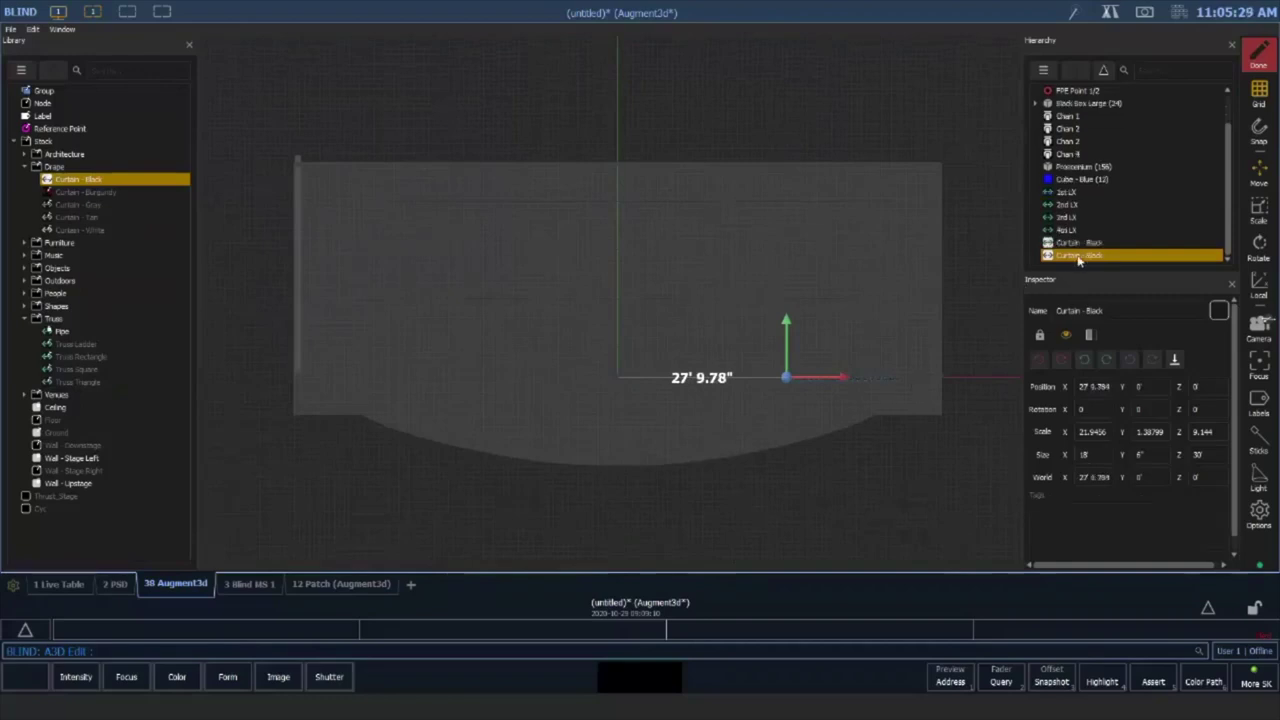
# Move the selected black curtain across to the stage-right side, at about X -41' 3"
pyautogui.moveTo(841, 378); pyautogui.dragTo(395, 388)
pyautogui.click(662, 494)
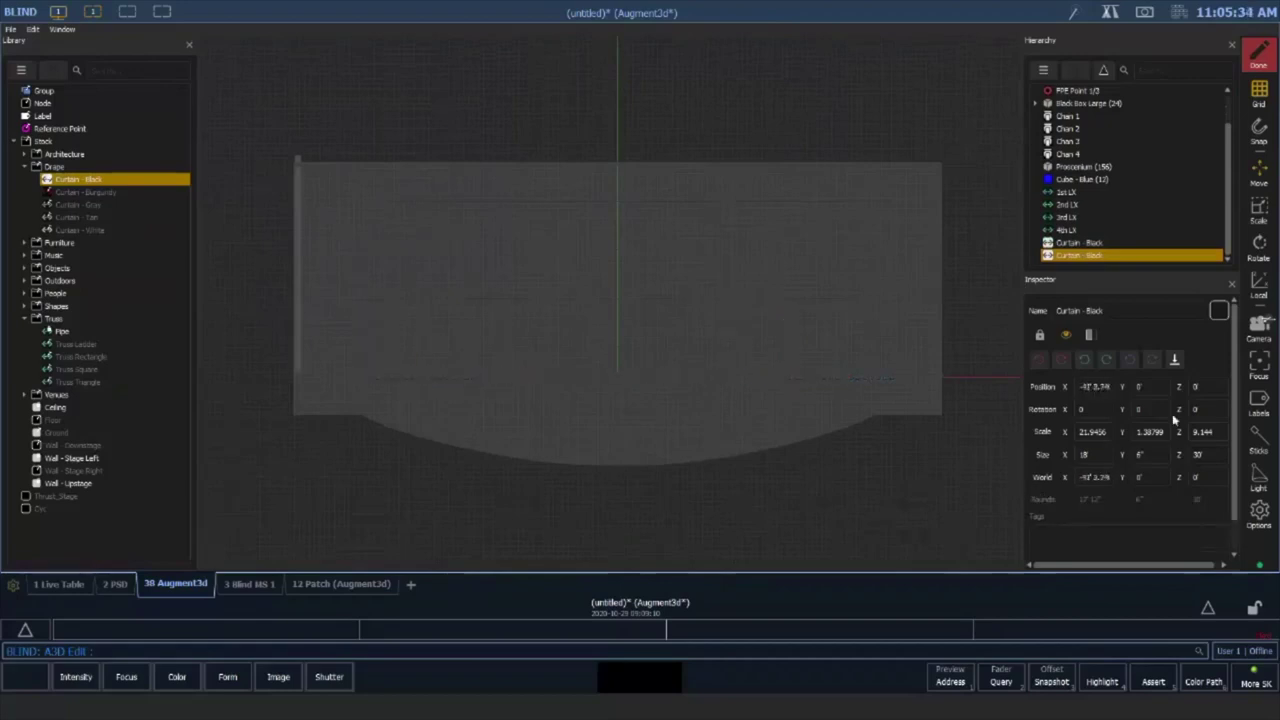
# Switch the camera to perspective, zoom to the stage-left black curtain and shift it to about X 23', Y 2' 4"
pyautogui.click(1259, 328)
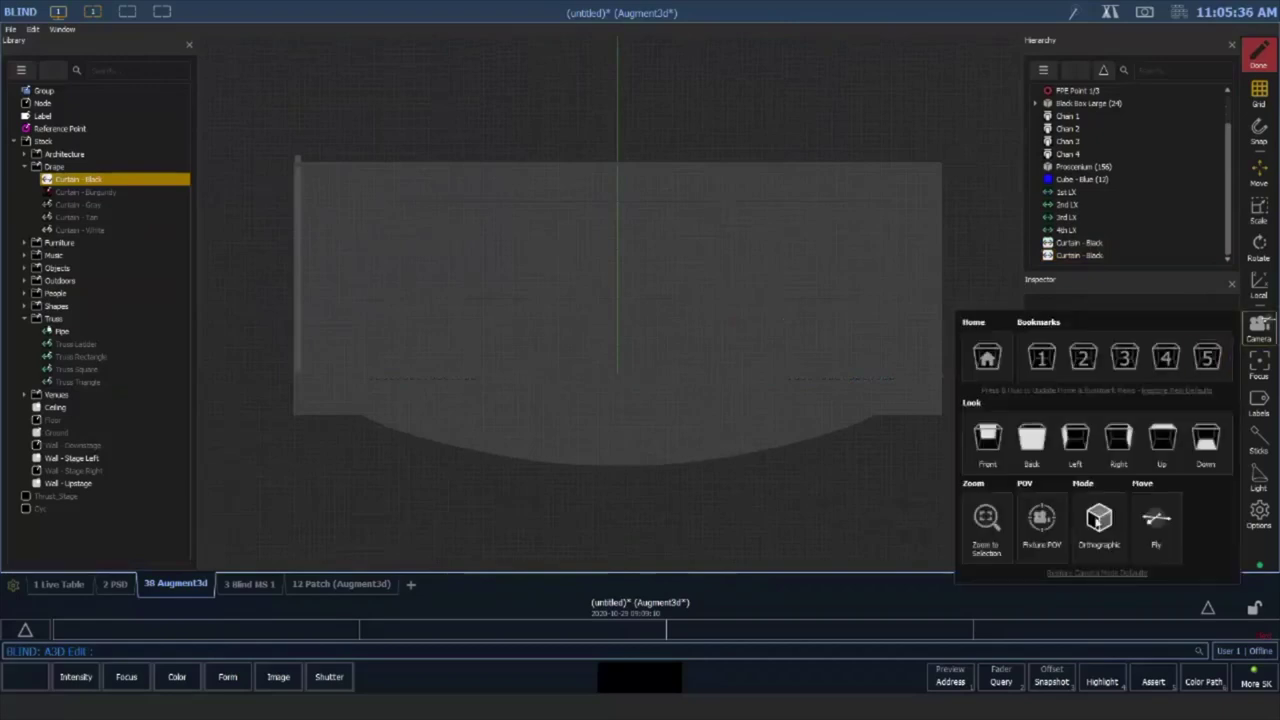
pyautogui.click(1090, 522)
pyautogui.click(986, 517)
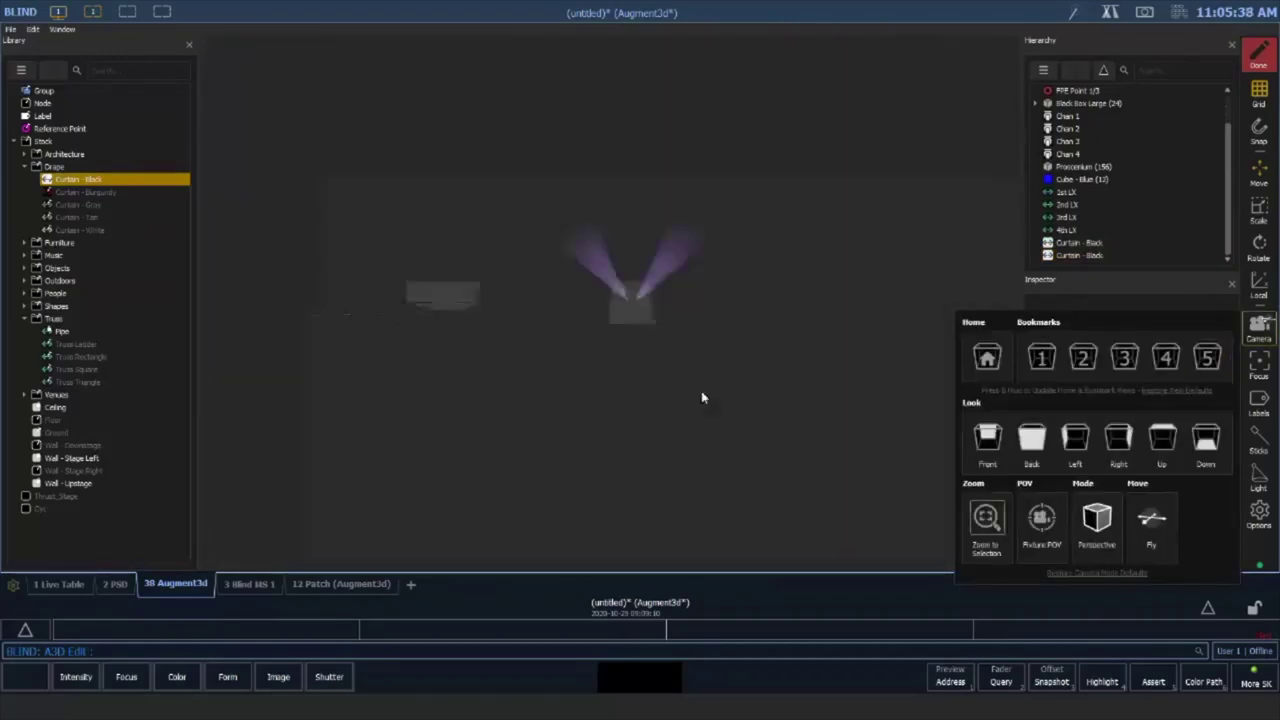
pyautogui.click(1100, 244)
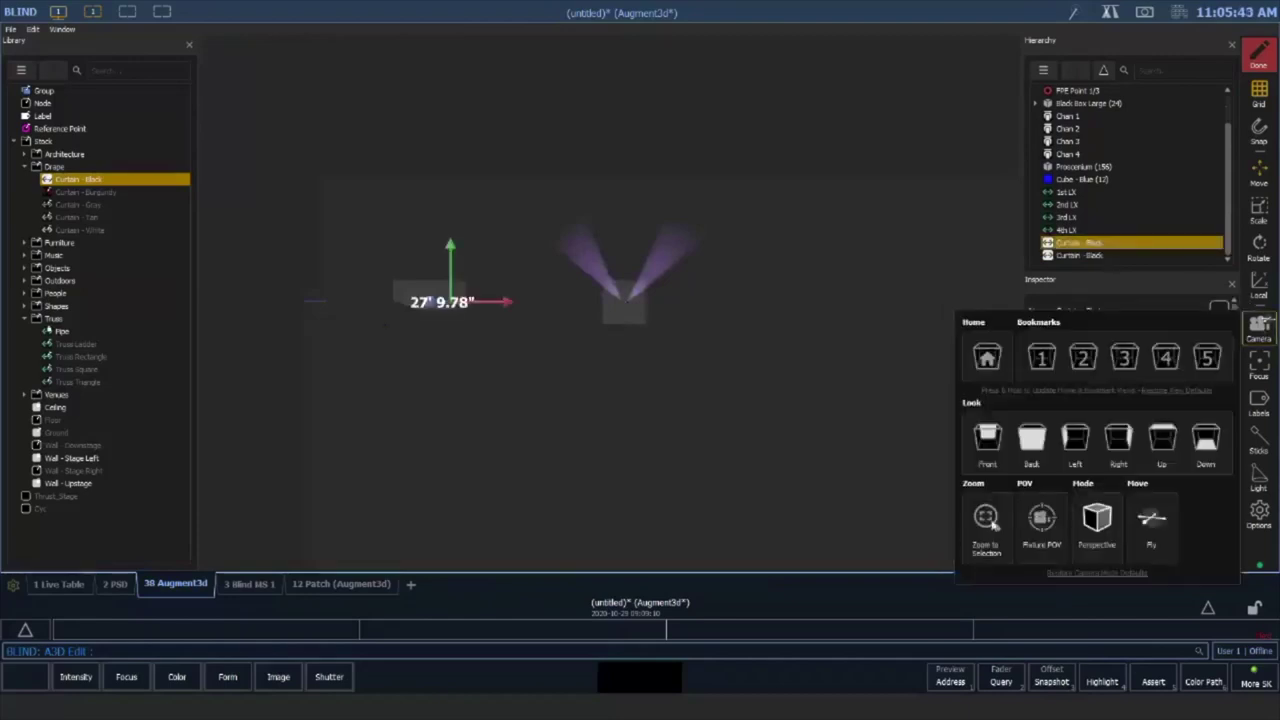
pyautogui.click(986, 520)
pyautogui.moveTo(510, 436); pyautogui.dragTo(826, 428)
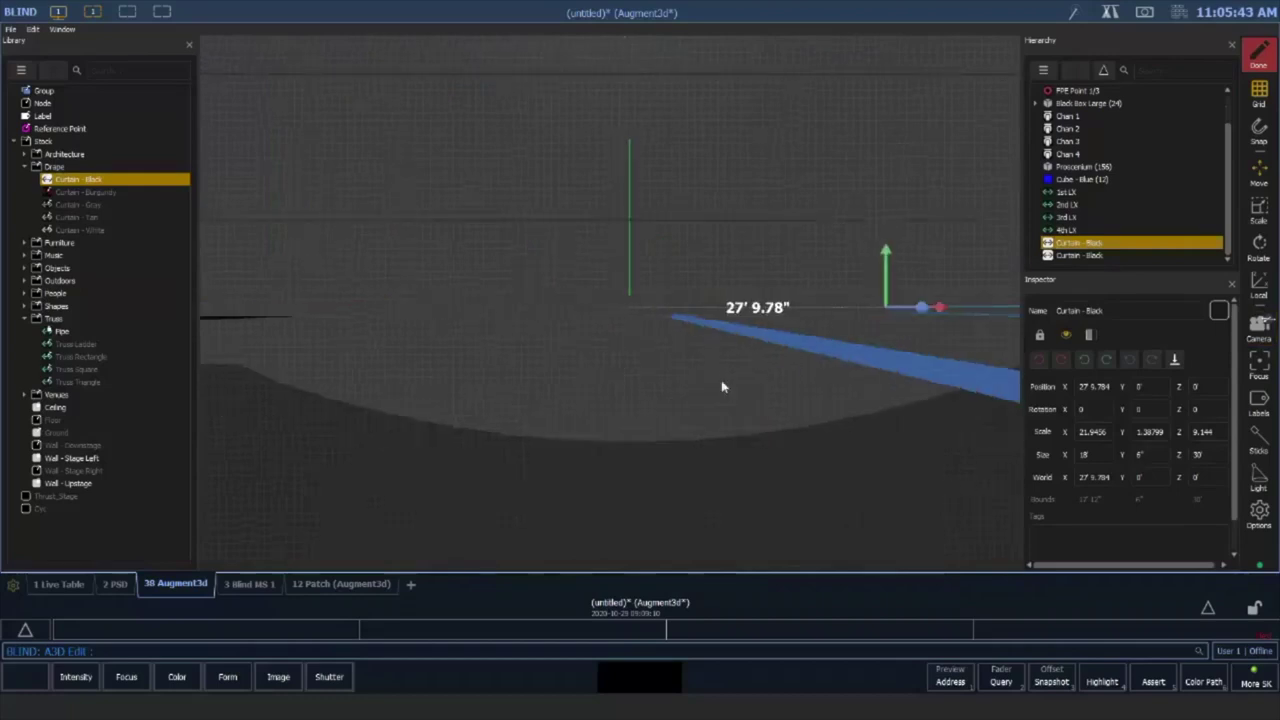
pyautogui.moveTo(723, 380)
pyautogui.mouseDown()
pyautogui.moveTo(734, 349)
pyautogui.moveTo(703, 203)
pyautogui.moveTo(734, 191)
pyautogui.moveTo(733, 247)
pyautogui.moveTo(710, 258)
pyautogui.moveTo(700, 300)
pyautogui.moveTo(857, 366)
pyautogui.moveTo(990, 396)
pyautogui.moveTo(847, 390)
pyautogui.moveTo(785, 368)
pyautogui.mouseUp()
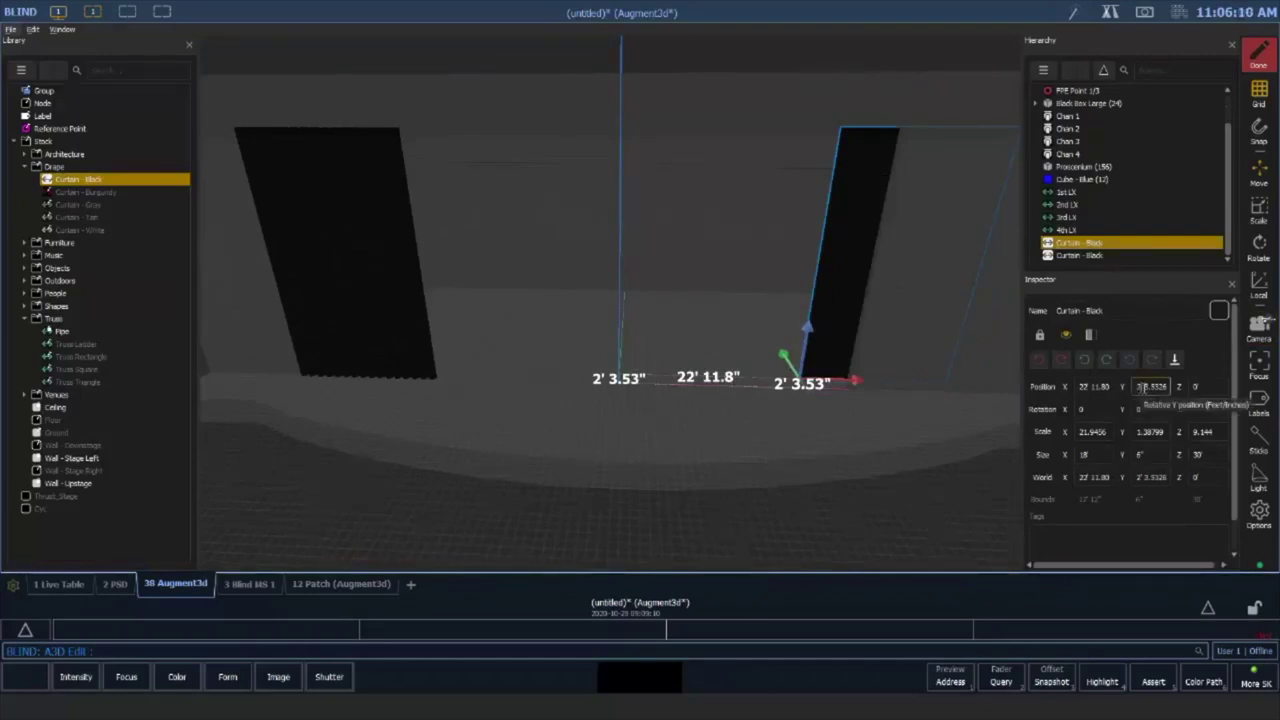
# Try setting the stage-left curtain's Y position to 3.1"
pyautogui.click(1160, 388)
pyautogui.click(1162, 388)
pyautogui.moveTo(1097, 387); pyautogui.dragTo(1050, 389)
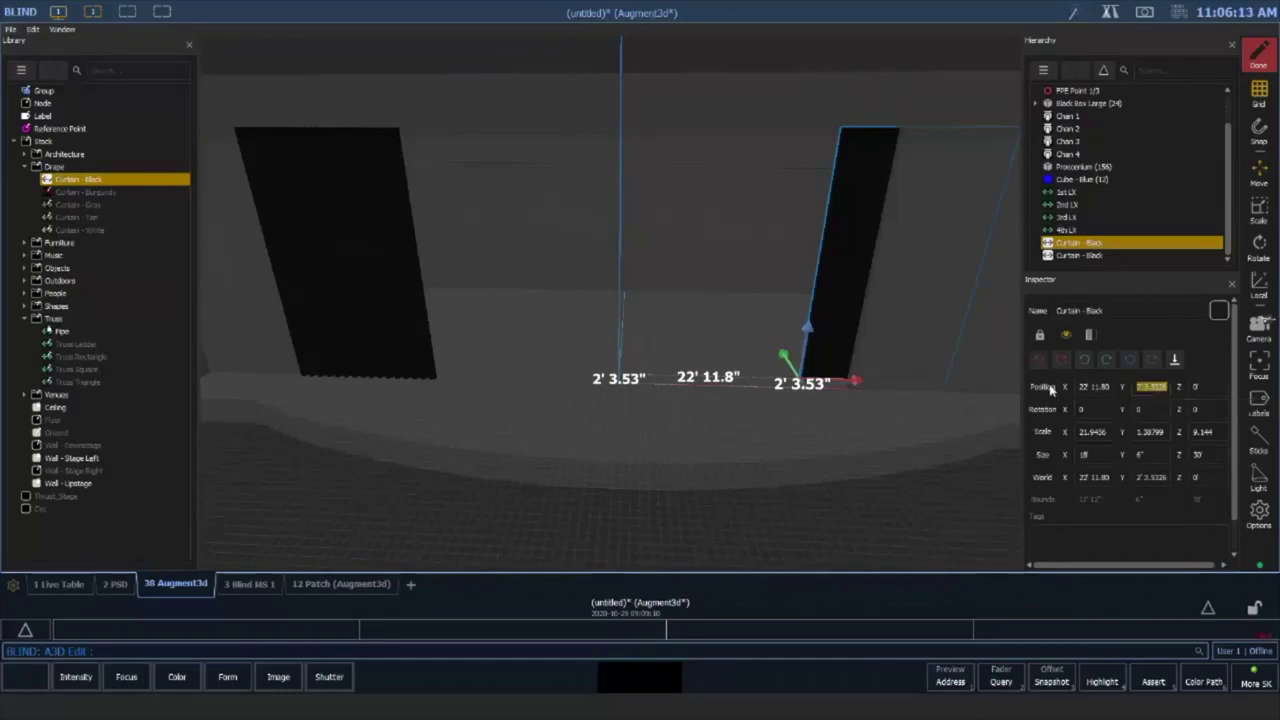
pyautogui.write("3.10'")
pyautogui.press('Tab')
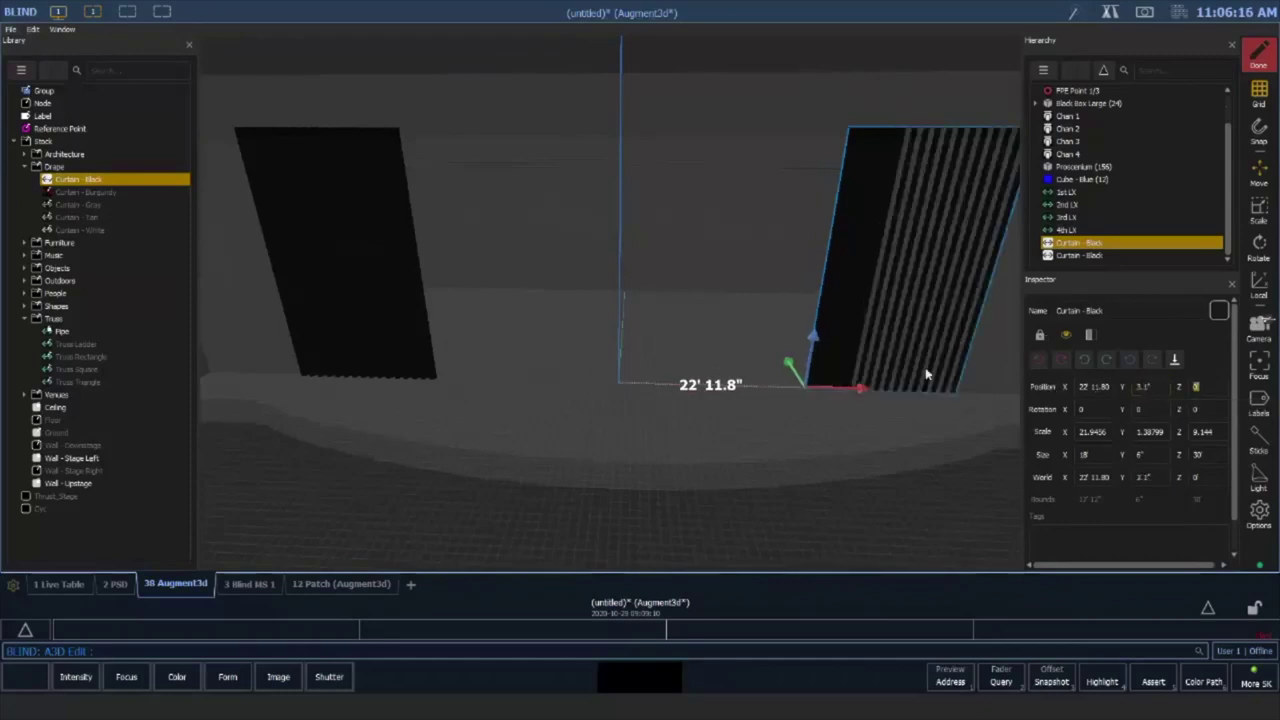
# Move the stage-left curtain upstage along its Y axis to about 1' 6"
pyautogui.moveTo(925, 370); pyautogui.dragTo(933, 403, button='middle')
pyautogui.moveTo(932, 395); pyautogui.dragTo(862, 390, button='right')
pyautogui.scroll(3, 862, 390)
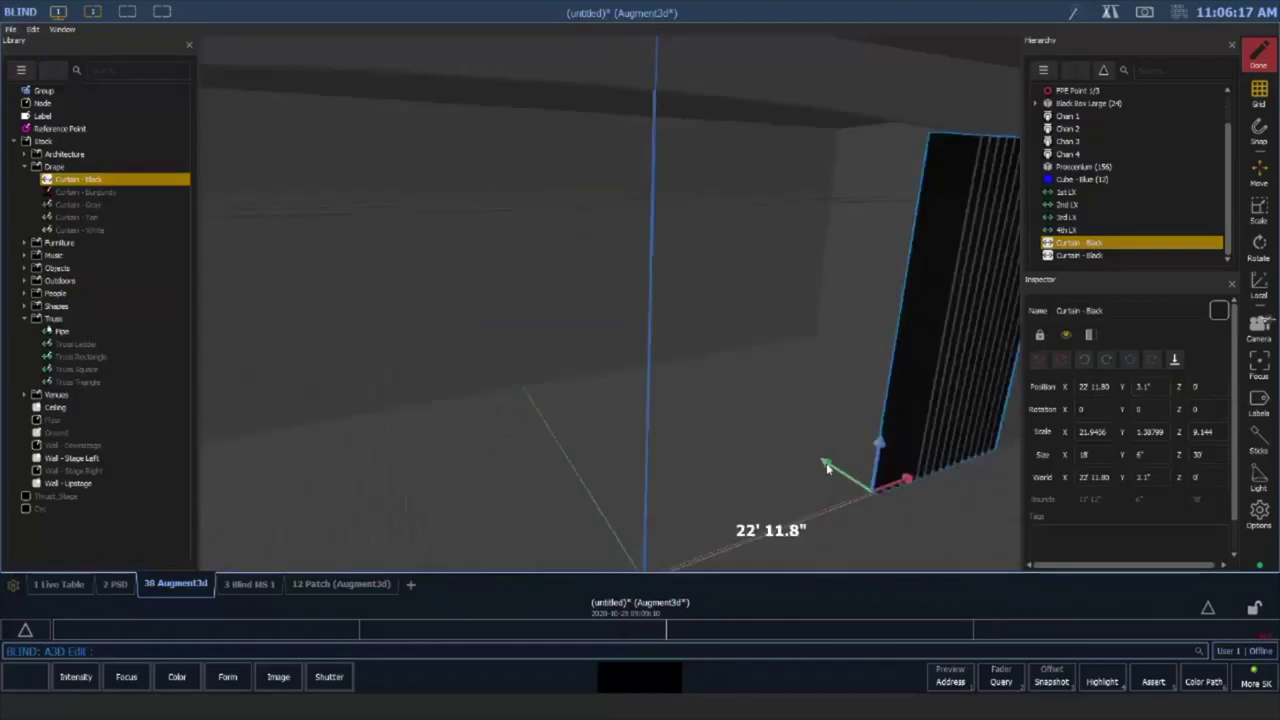
pyautogui.moveTo(832, 467); pyautogui.dragTo(815, 457)
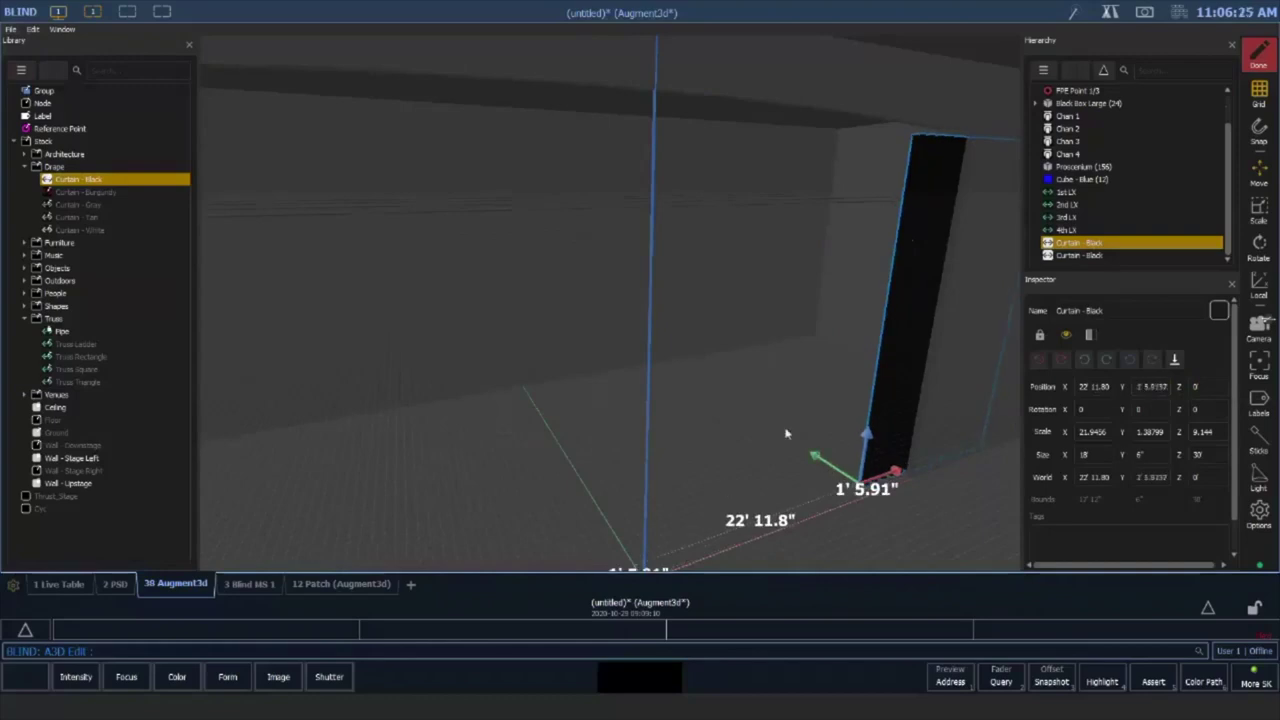
# Set the stage-left curtain's Y position to 3' 10"
pyautogui.moveTo(778, 404); pyautogui.dragTo(868, 326, button='middle')
pyautogui.click(1150, 387)
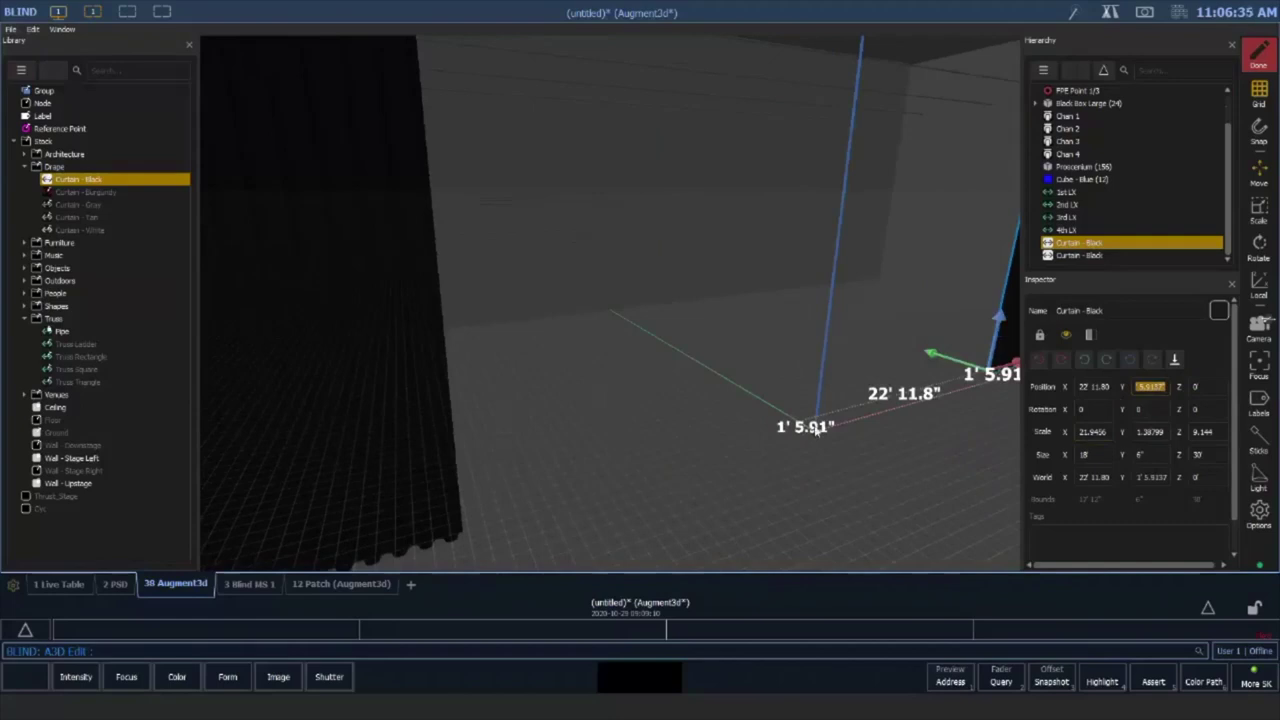
pyautogui.write('3\' 10"')
pyautogui.press('Tab')
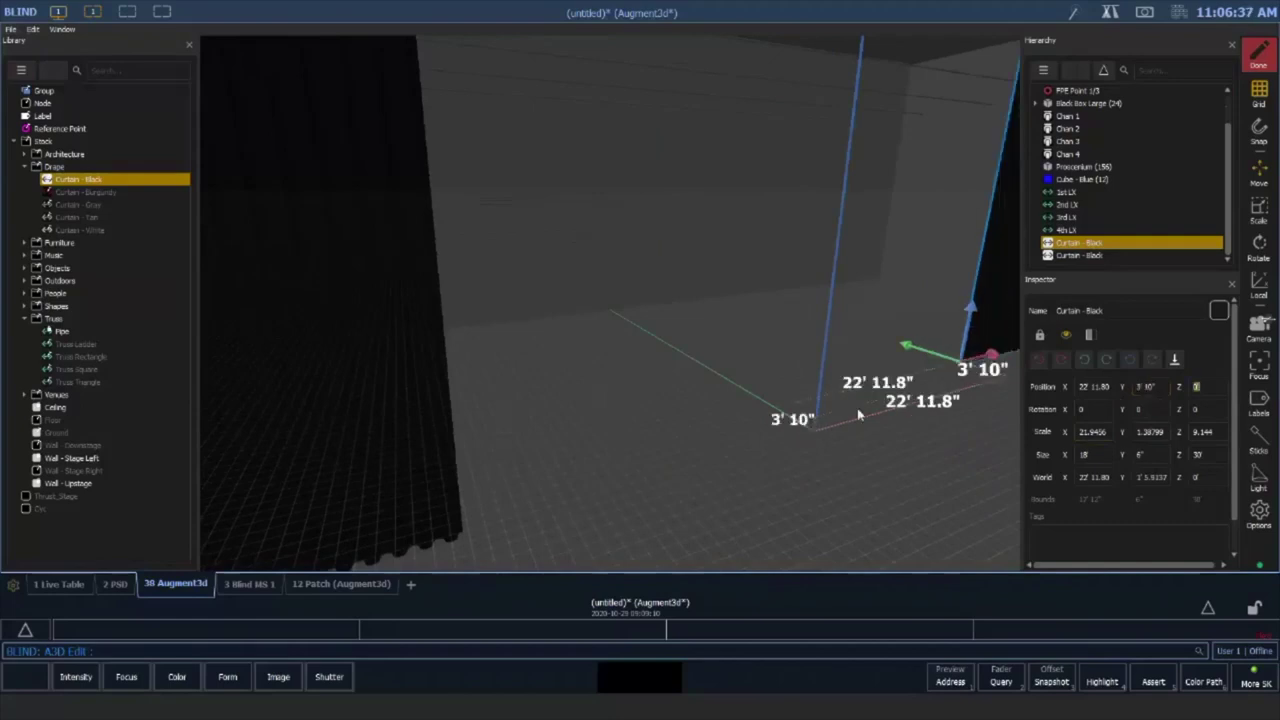
# Select the stage-right curtain and set its Y position to 3' 10" as well
pyautogui.moveTo(857, 410)
pyautogui.mouseDown(button='middle')
pyautogui.moveTo(735, 411)
pyautogui.moveTo(863, 390)
pyautogui.mouseUp(button='middle')
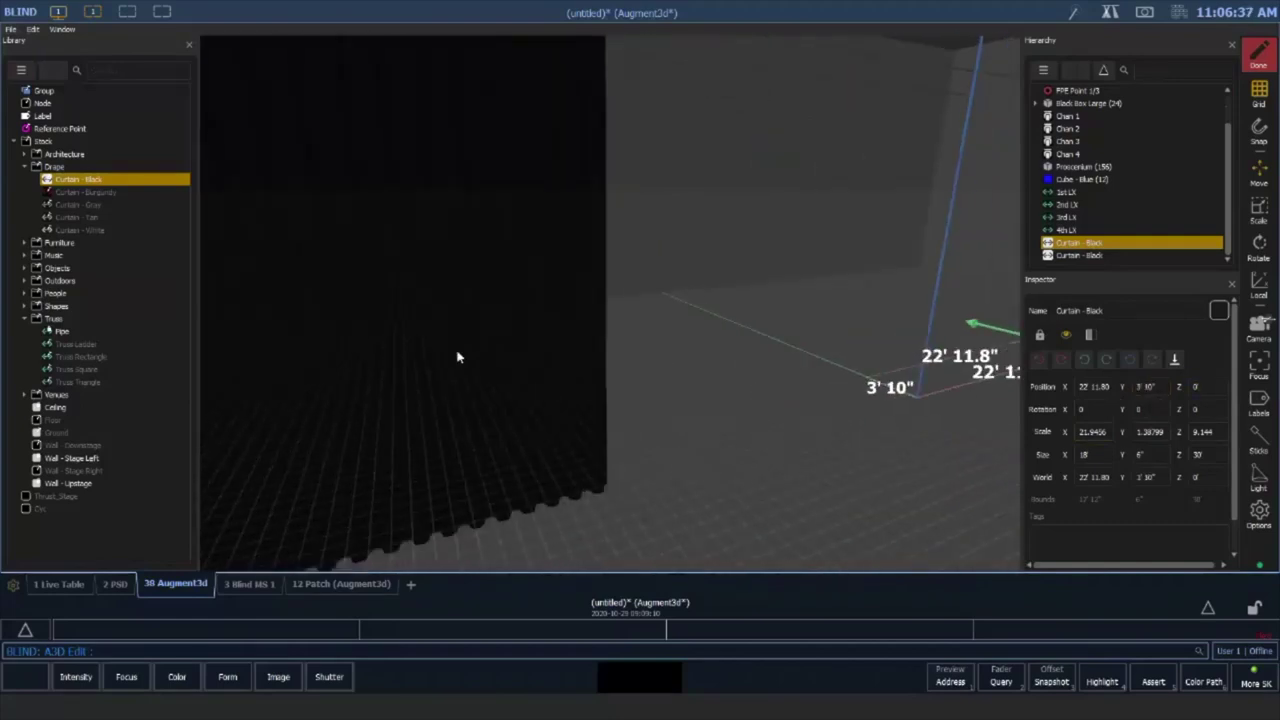
pyautogui.click(457, 357)
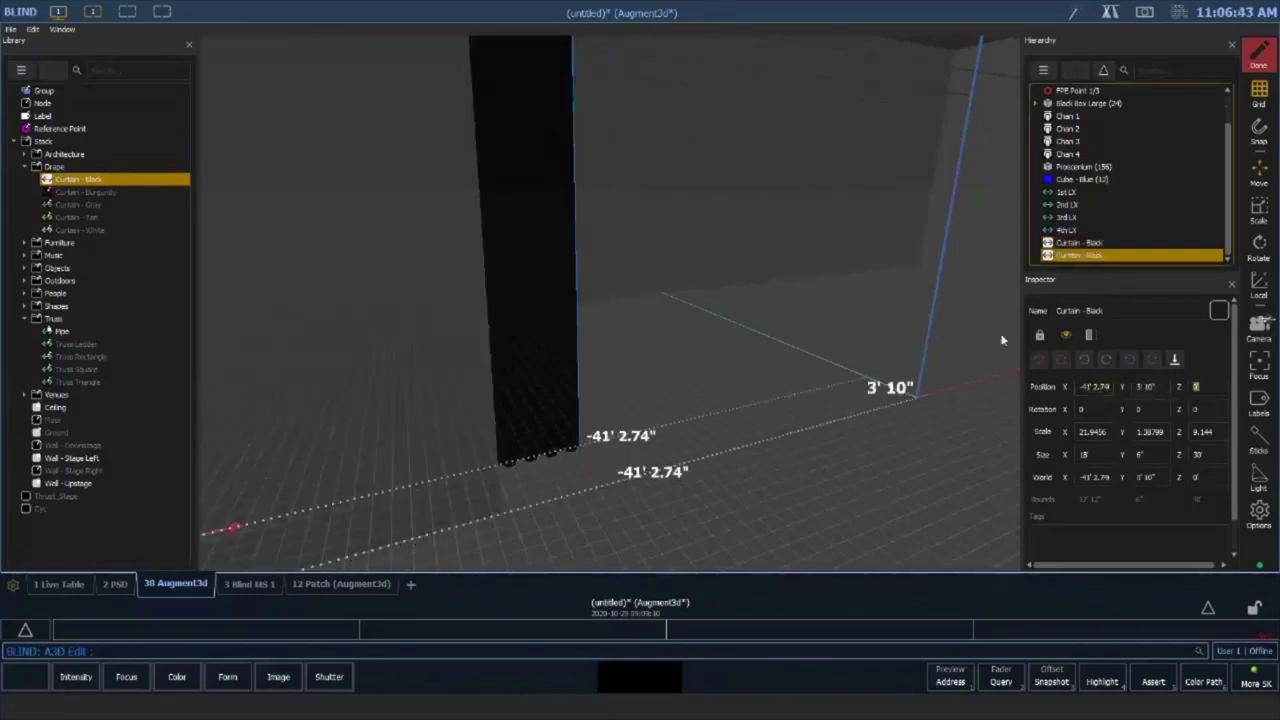
pyautogui.moveTo(828, 379); pyautogui.dragTo(1266, 322, button='right')
# Move both curtains outward, the stage-left one to about X 26' 10" and the stage-right one to about X -44' 11"
pyautogui.click(1262, 324)
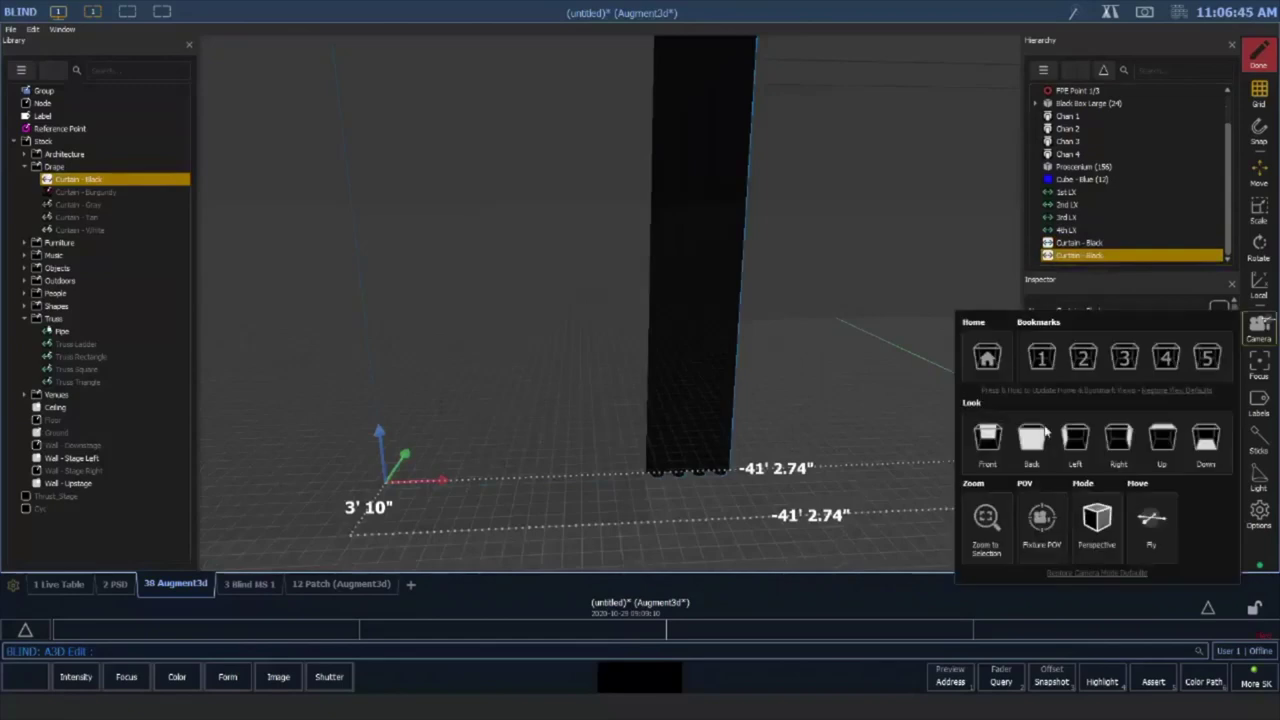
pyautogui.click(1073, 445)
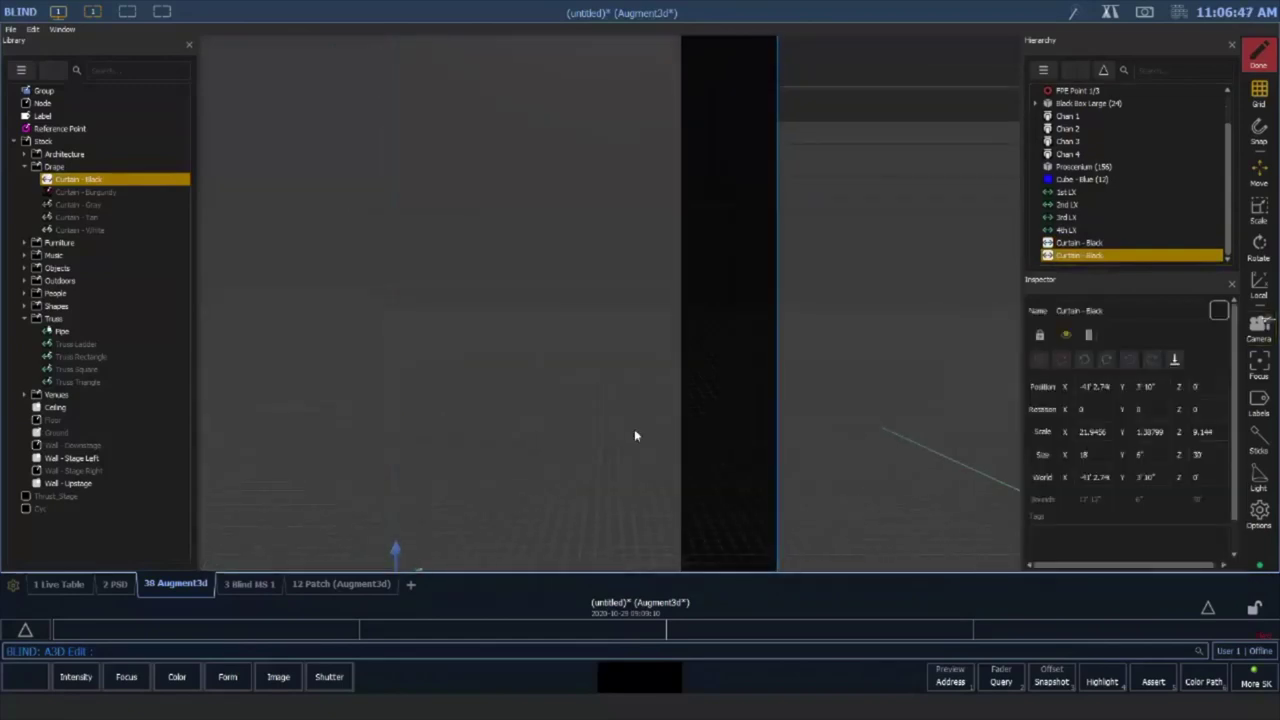
pyautogui.moveTo(634, 429); pyautogui.dragTo(528, 429, button='middle')
pyautogui.scroll(-5, 680, 422)
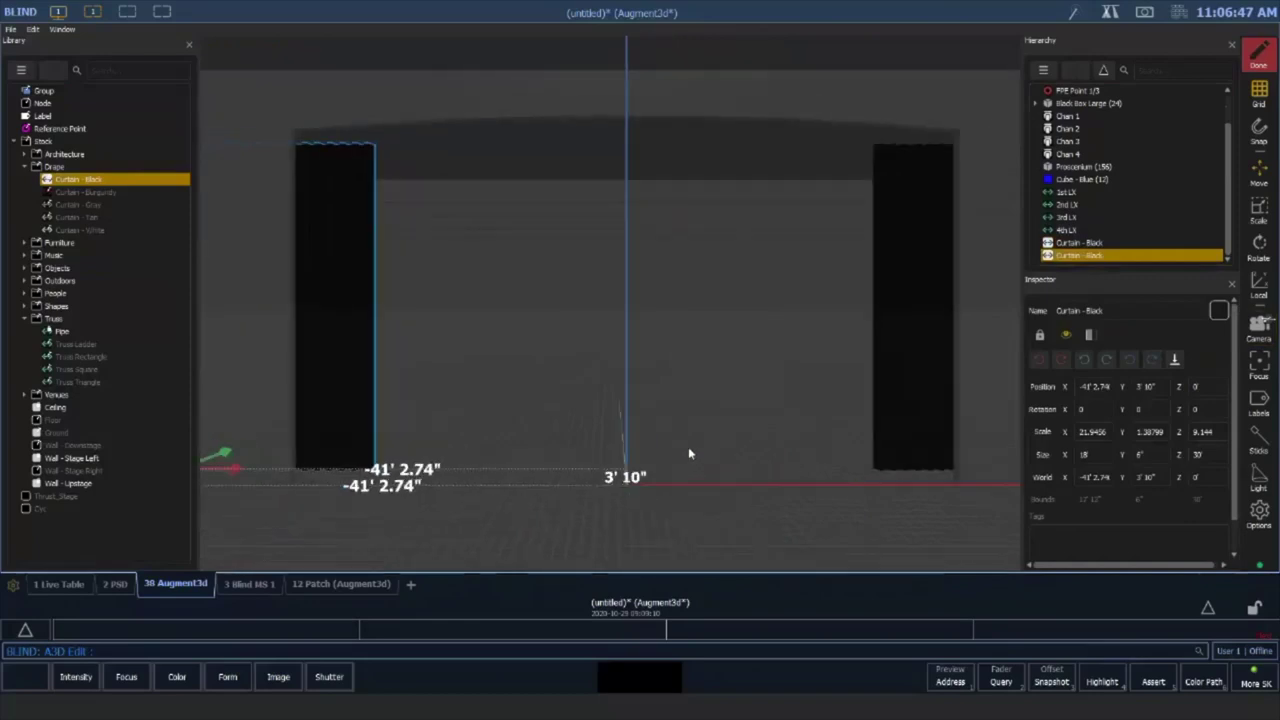
pyautogui.click(888, 455)
pyautogui.moveTo(888, 455); pyautogui.dragTo(934, 456)
pyautogui.click(325, 410)
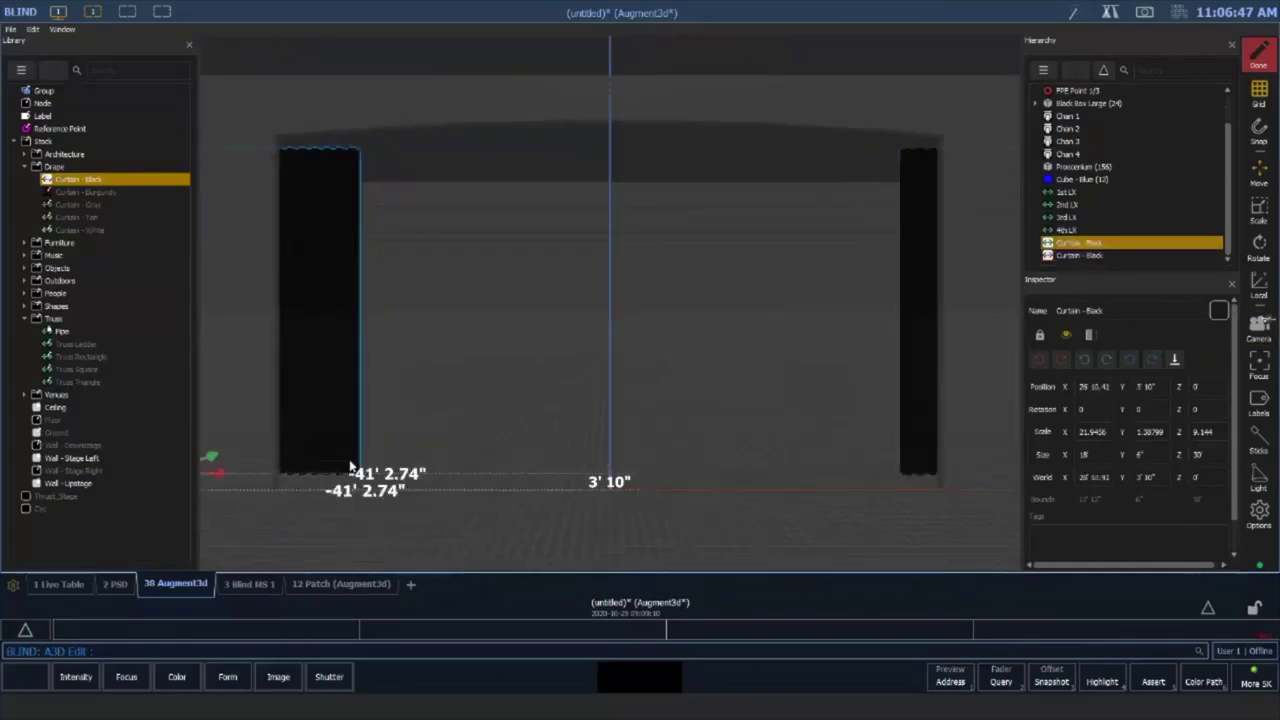
pyautogui.moveTo(218, 480); pyautogui.dragTo(187, 479)
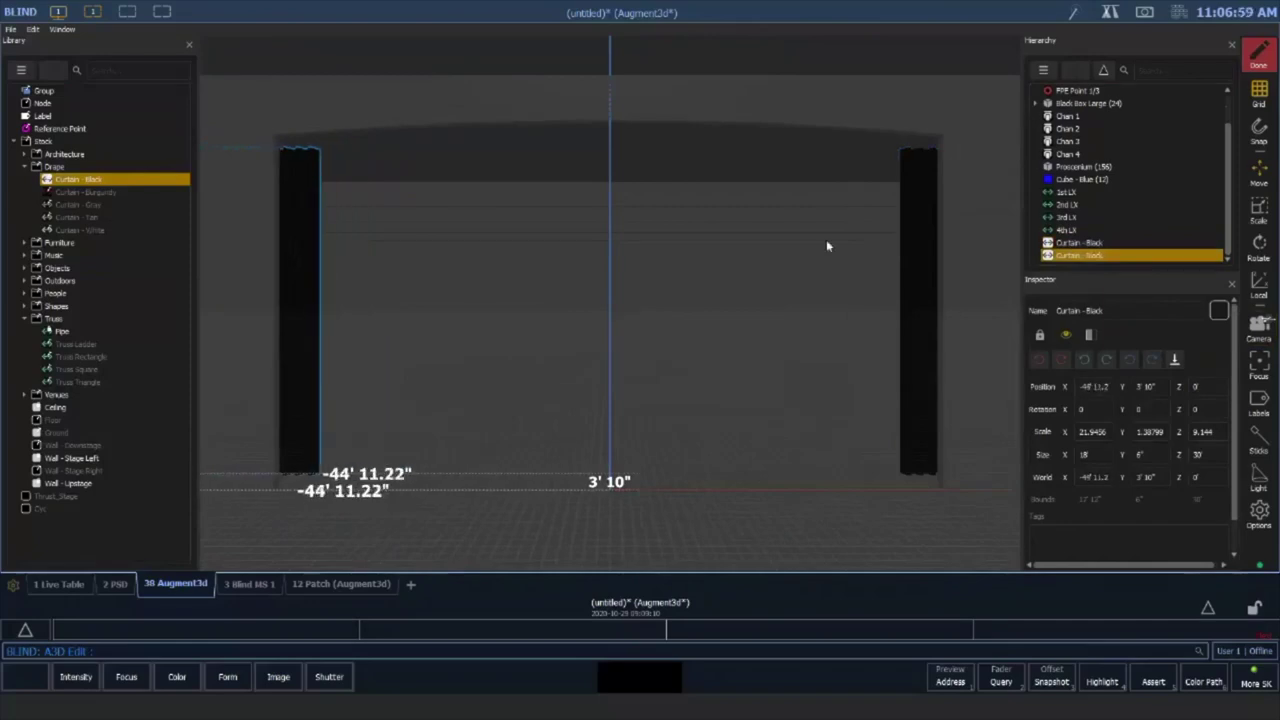
# Select both black curtains together and set their Z size to 35'
pyautogui.click(932, 304)
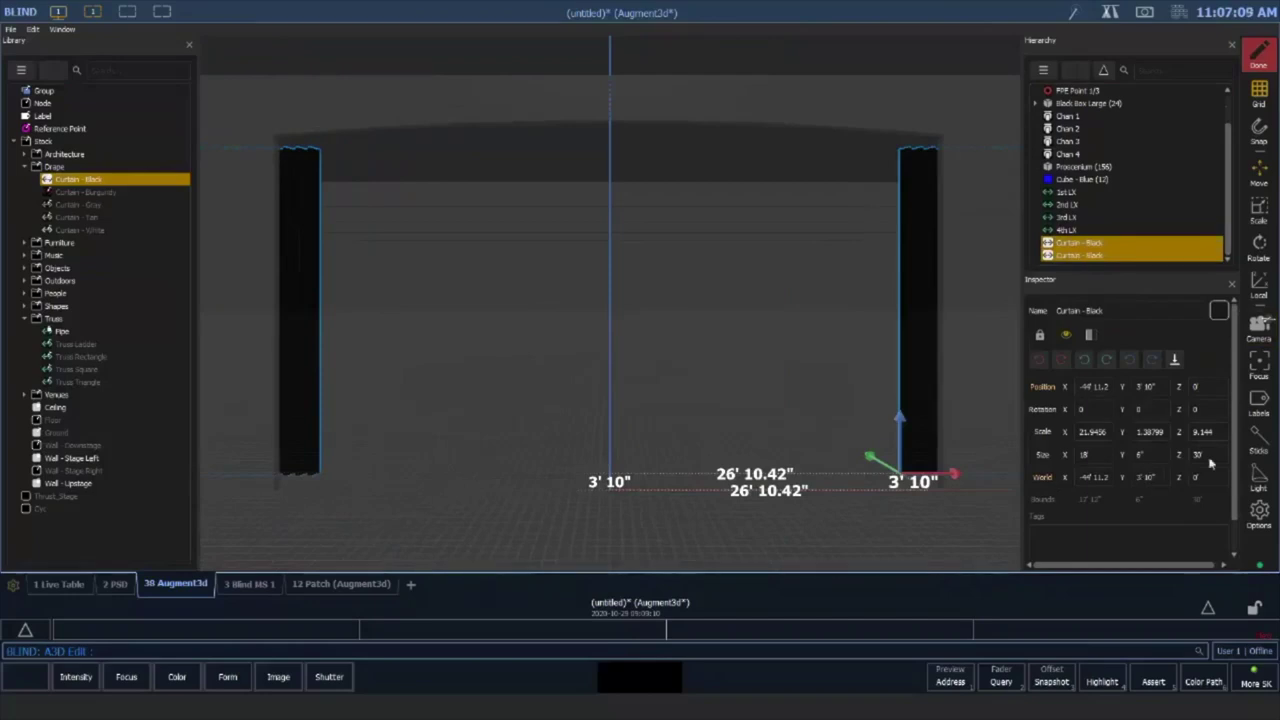
pyautogui.click(1176, 455)
pyautogui.write('40')
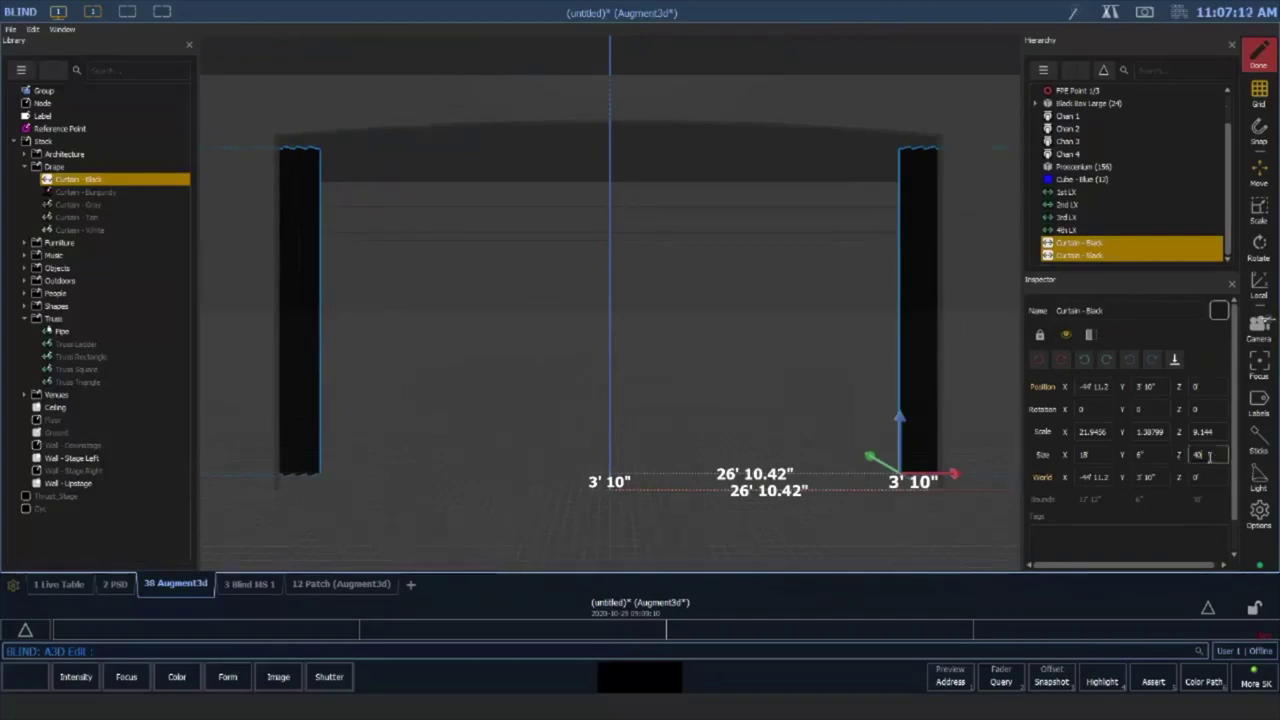
pyautogui.moveTo(1212, 454); pyautogui.dragTo(1154, 454)
pyautogui.write('35')
pyautogui.press('Tab')
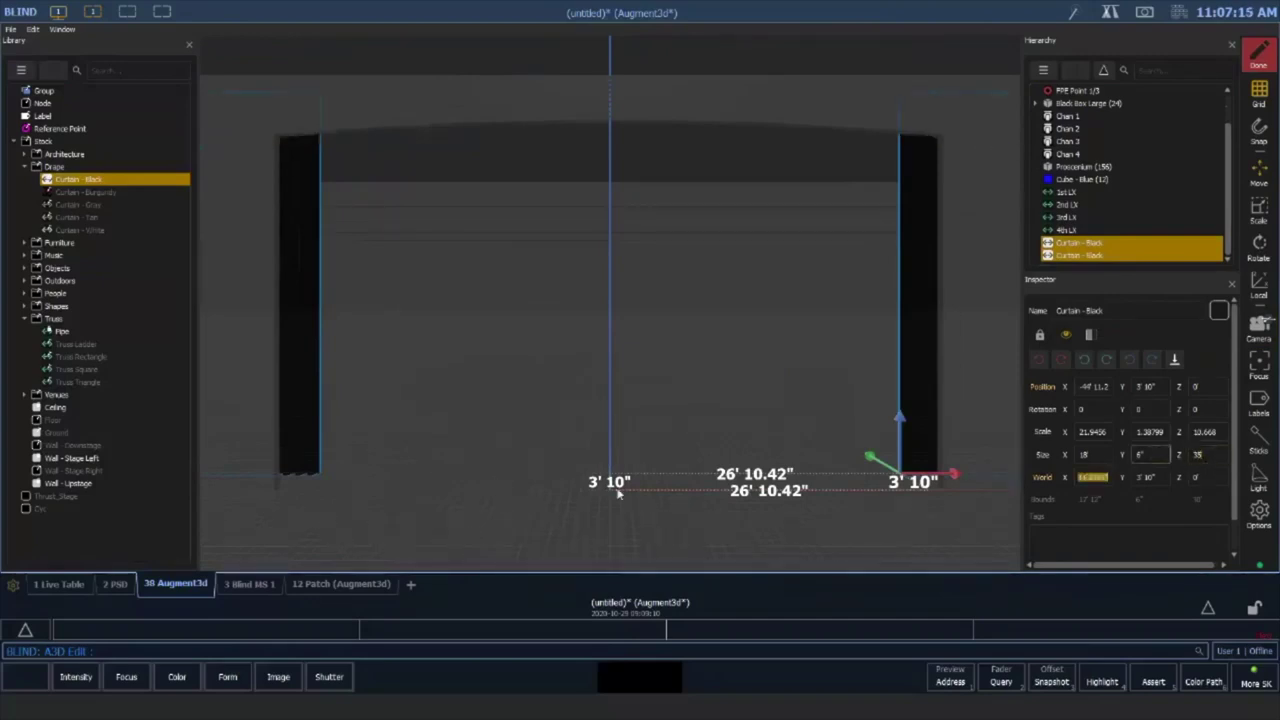
# Select only the stage-left curtain and move it outward to about X 27' 8"
pyautogui.click(627, 363)
pyautogui.moveTo(626, 362); pyautogui.dragTo(618, 344, button='right')
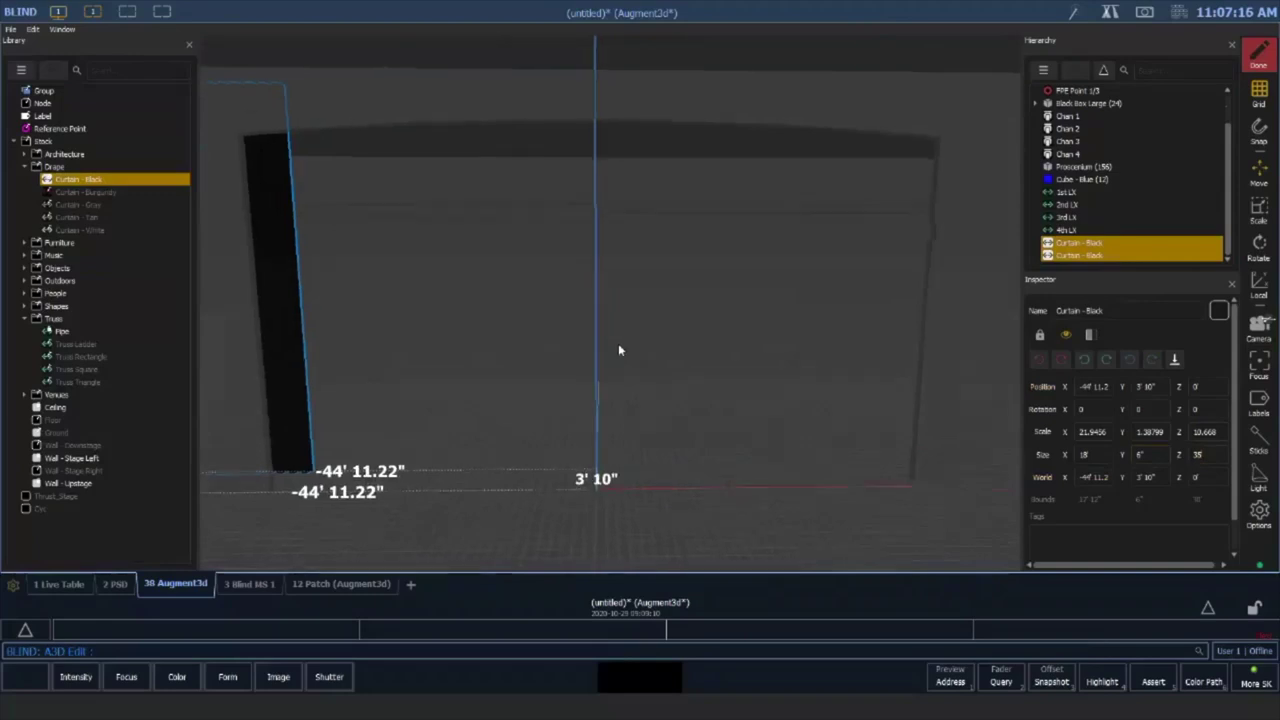
pyautogui.moveTo(618, 350)
pyautogui.mouseDown()
pyautogui.moveTo(620, 469)
pyautogui.moveTo(631, 371)
pyautogui.moveTo(616, 354)
pyautogui.mouseUp()
pyautogui.moveTo(596, 401); pyautogui.dragTo(582, 378)
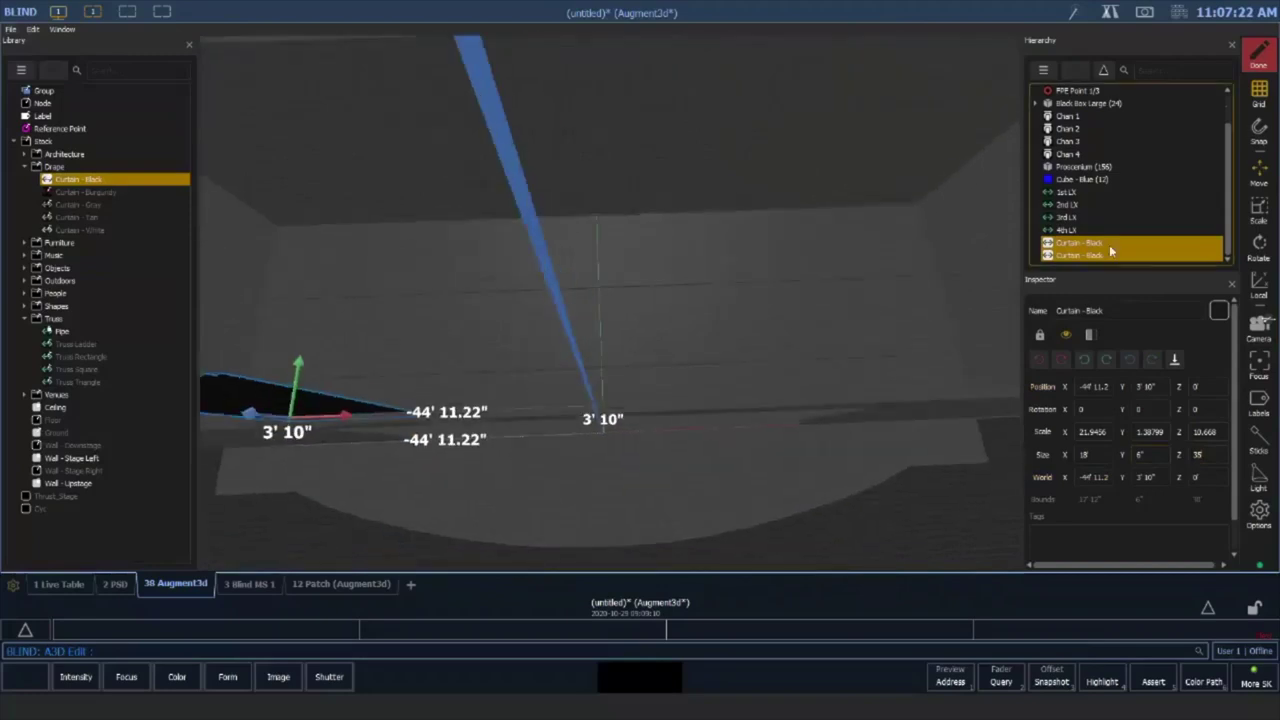
pyautogui.click(1097, 257)
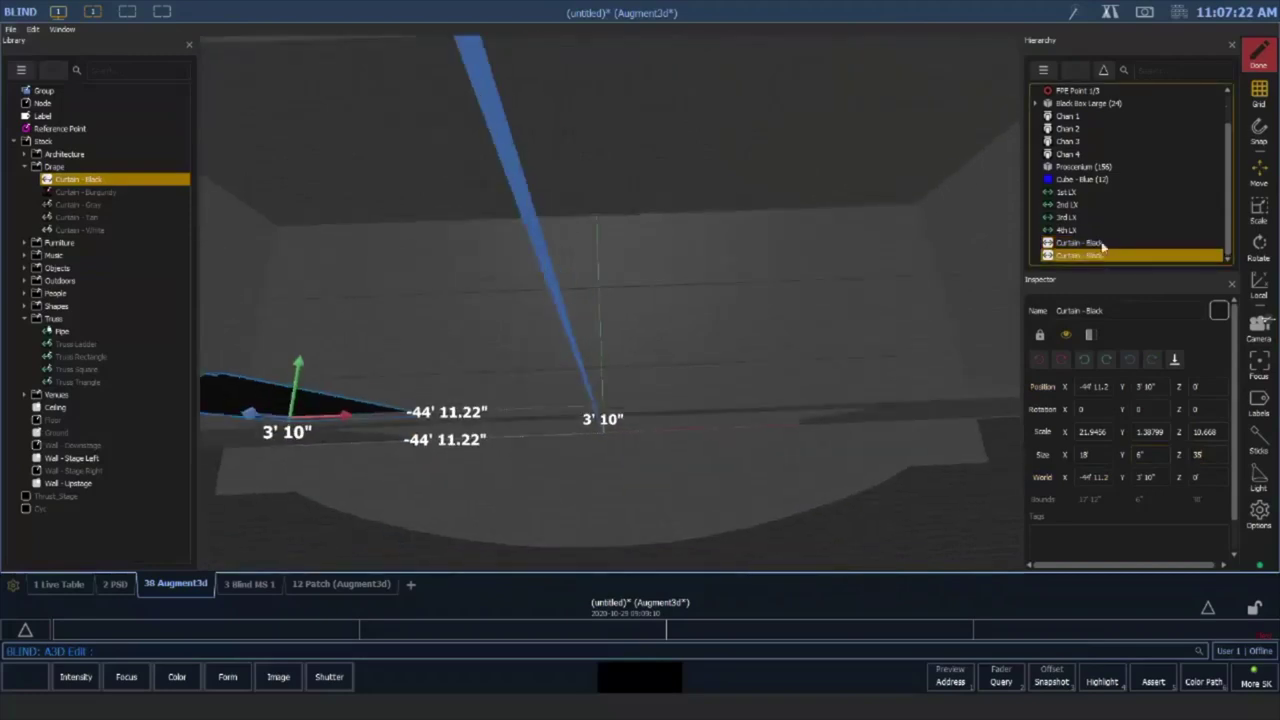
pyautogui.click(1100, 244)
pyautogui.moveTo(288, 444); pyautogui.dragTo(859, 421)
pyautogui.moveTo(683, 455); pyautogui.dragTo(640, 436)
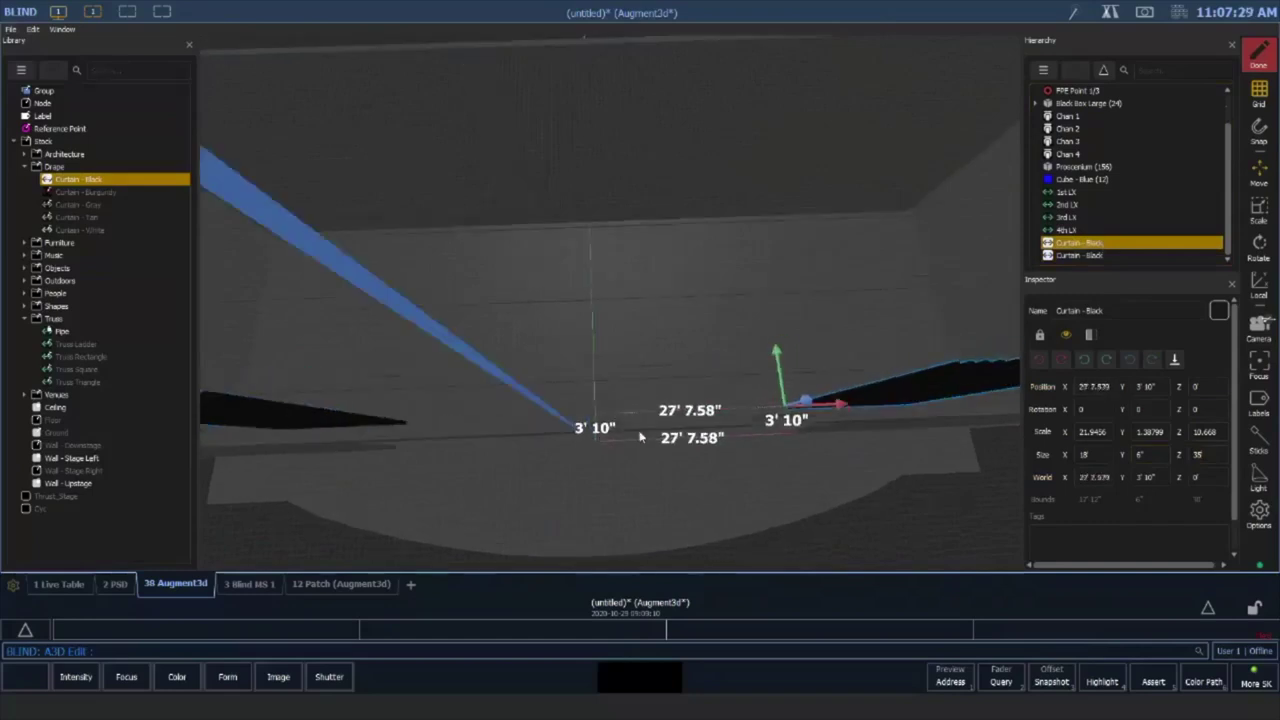
# Duplicate the pair of black curtains and set the copies' Y position to 9'
pyautogui.keyDown('shift'); pyautogui.click(1126, 256); pyautogui.keyUp('shift')
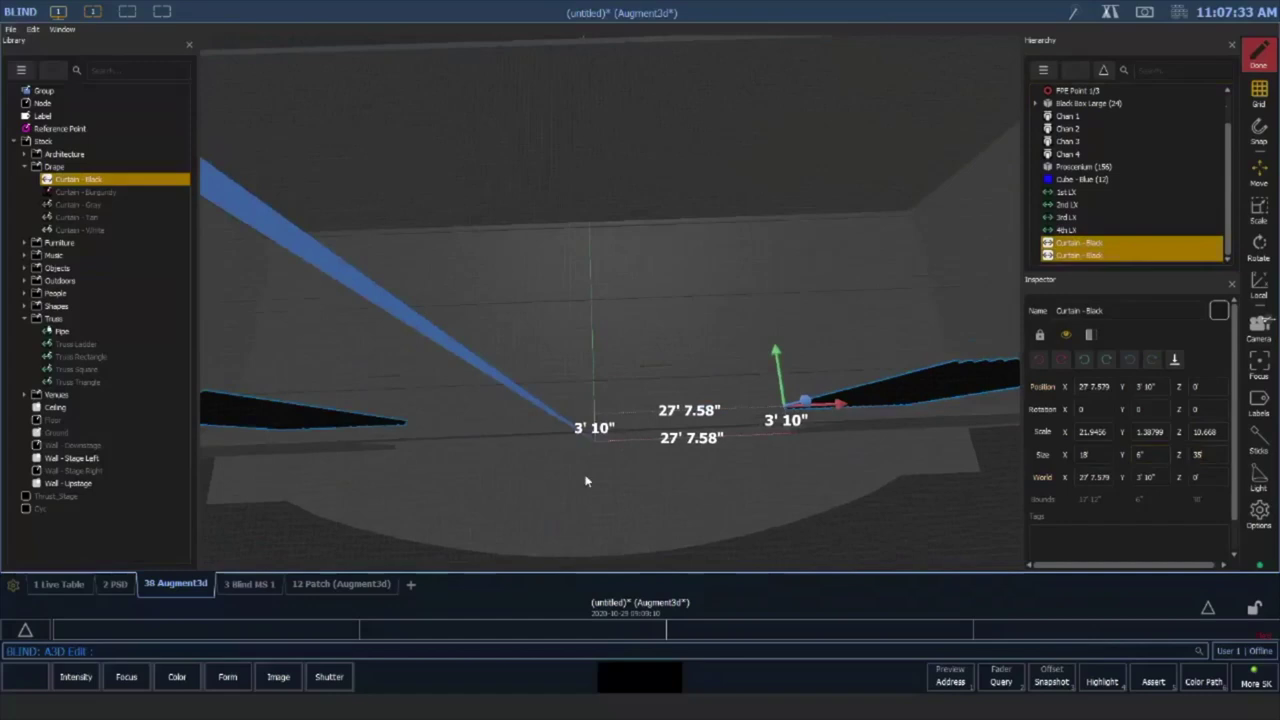
pyautogui.hotkey('ctrl', 'd')
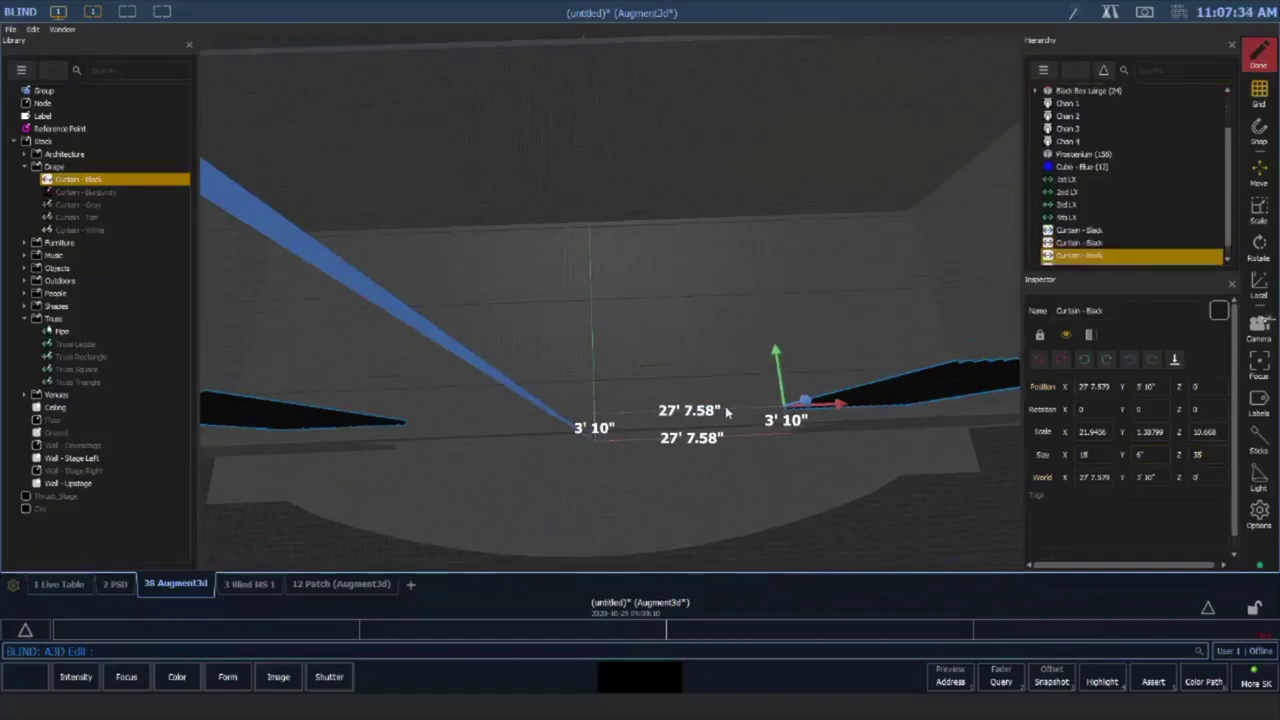
pyautogui.moveTo(778, 352); pyautogui.dragTo(783, 298)
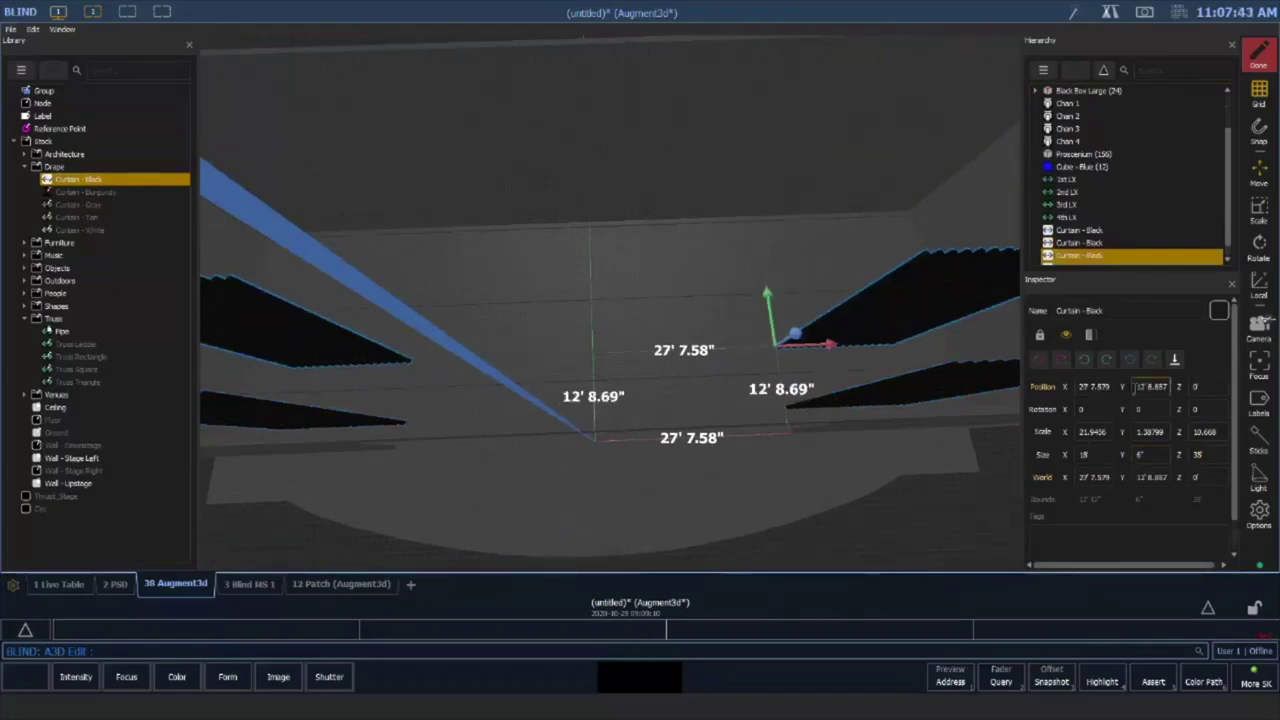
pyautogui.click(1150, 387)
pyautogui.write('9')
pyautogui.press('Return')
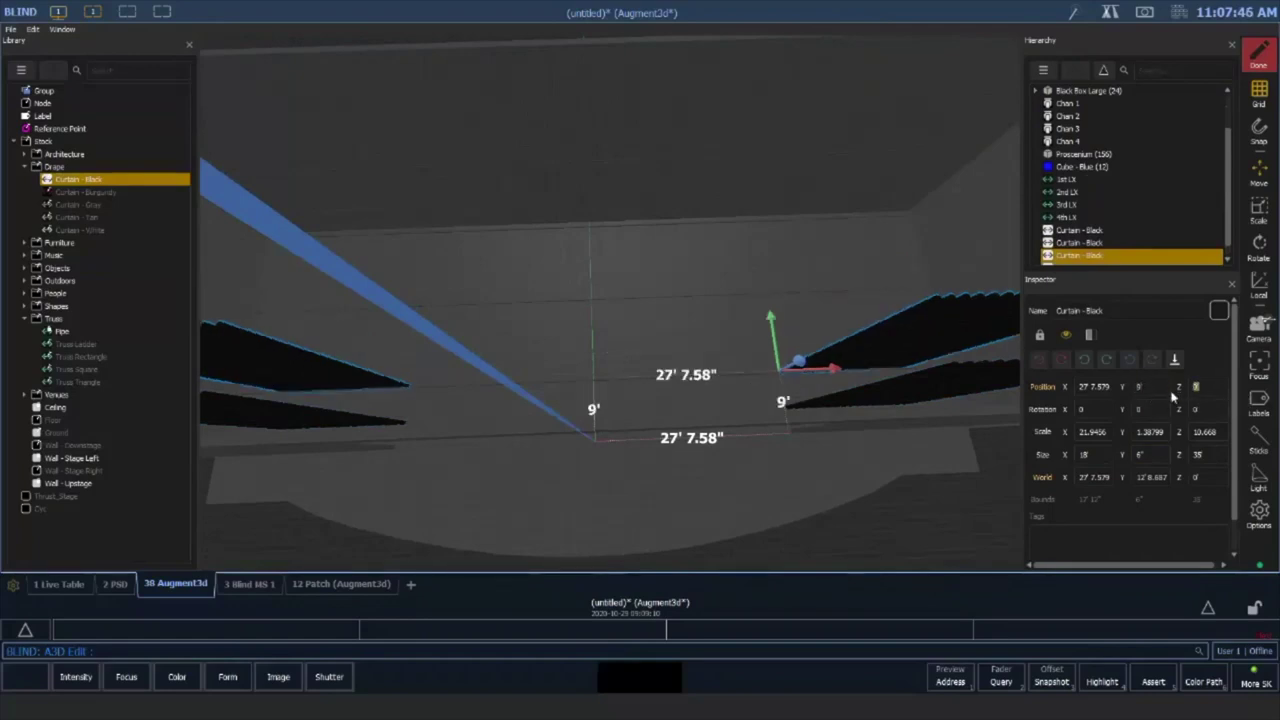
# Duplicate the curtain pair at 9' and set the new pair's Y position to 15' 8"
pyautogui.hotkey('ctrl', 'd')
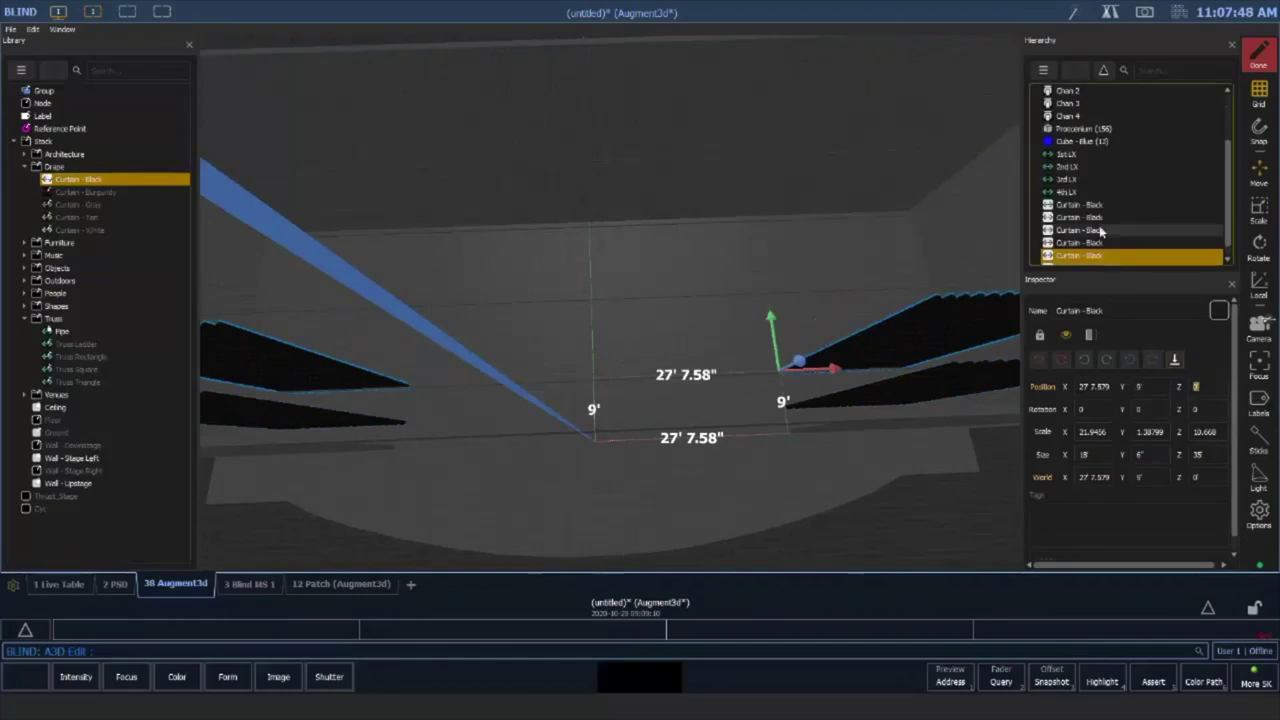
pyautogui.scroll(-1, 1100, 228)
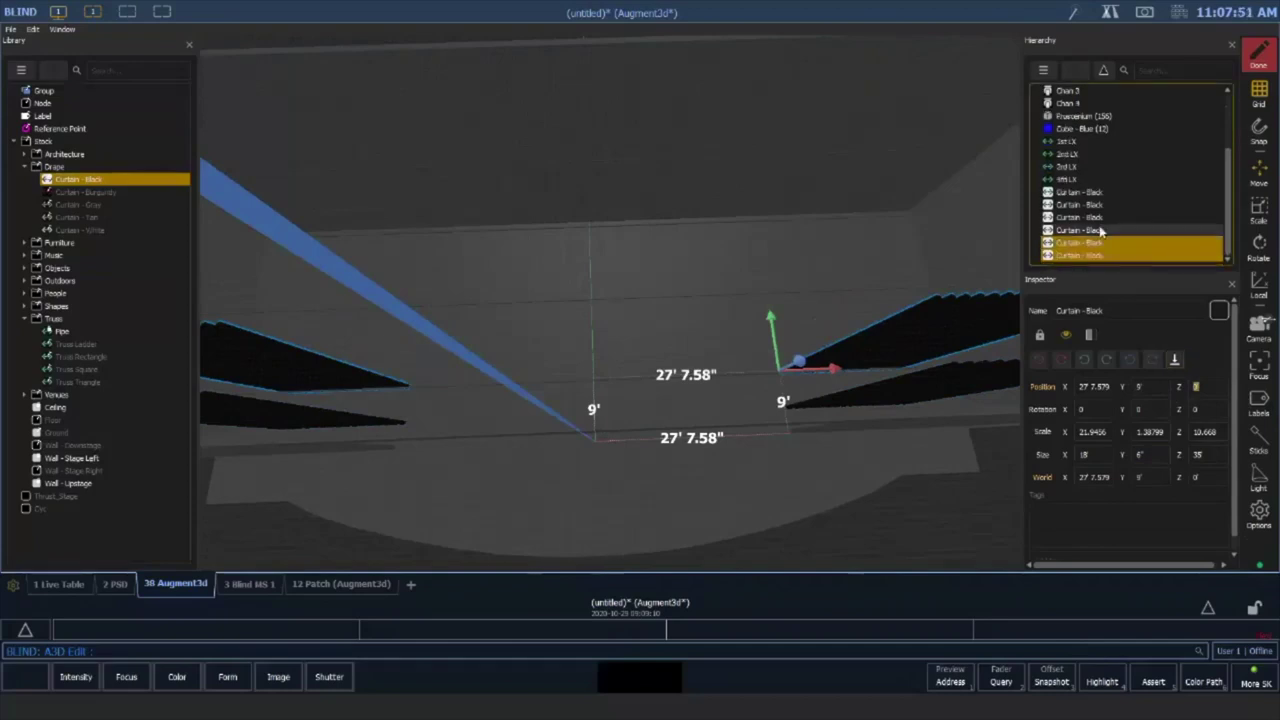
pyautogui.click(1130, 388)
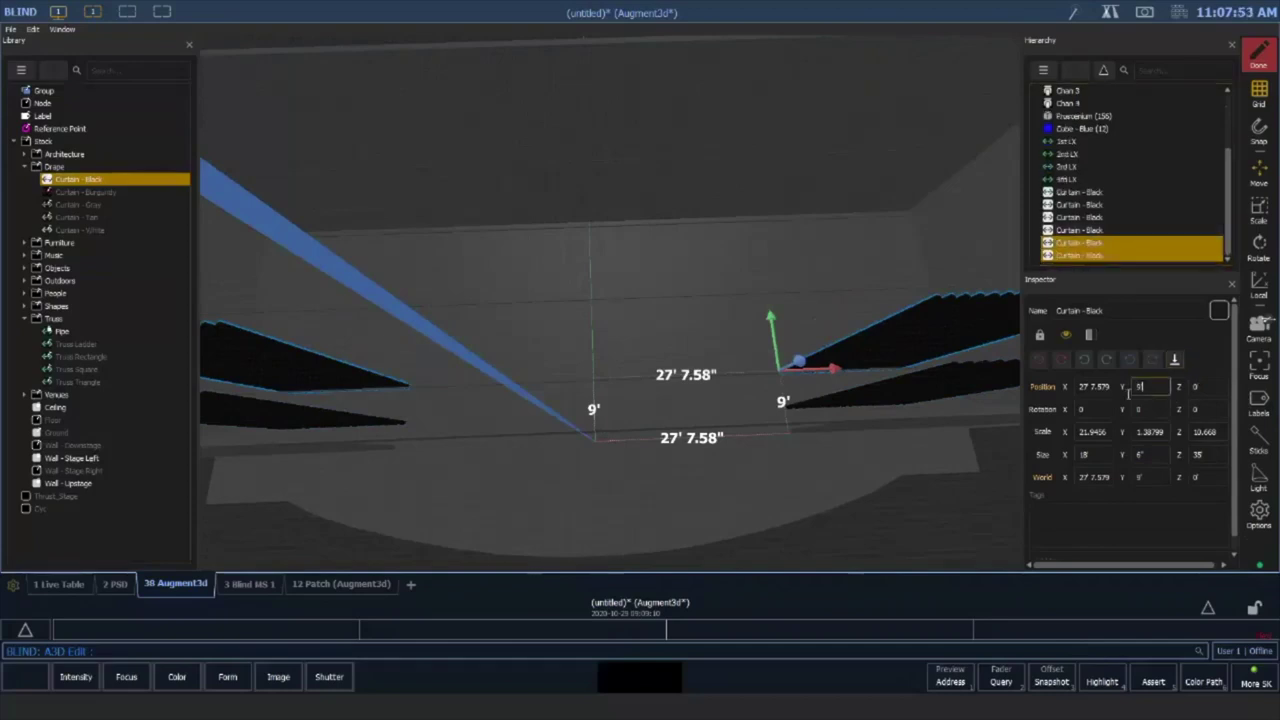
pyautogui.moveTo(1129, 394); pyautogui.dragTo(1125, 397)
pyautogui.write("15' 8")
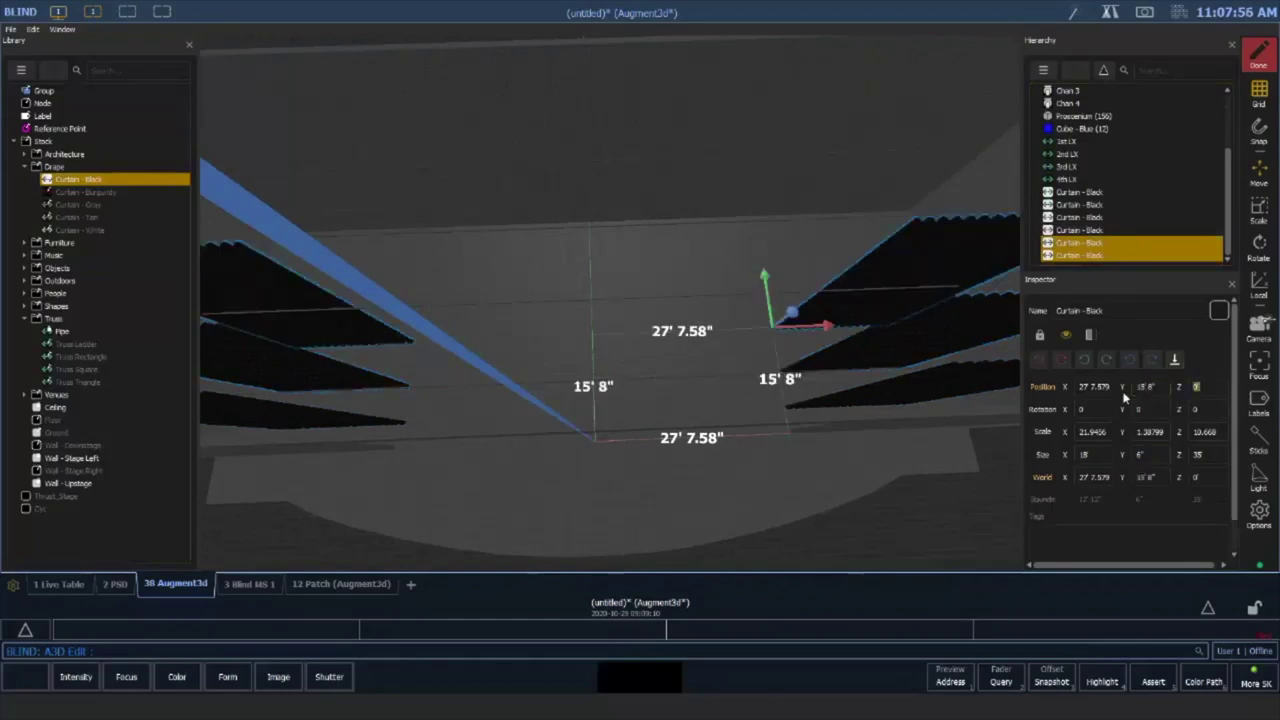
# Duplicate the curtain pair at 15' 8", set the copies' Y position to 23' 8", and clear the selection
pyautogui.hotkey('ctrl', 'd')
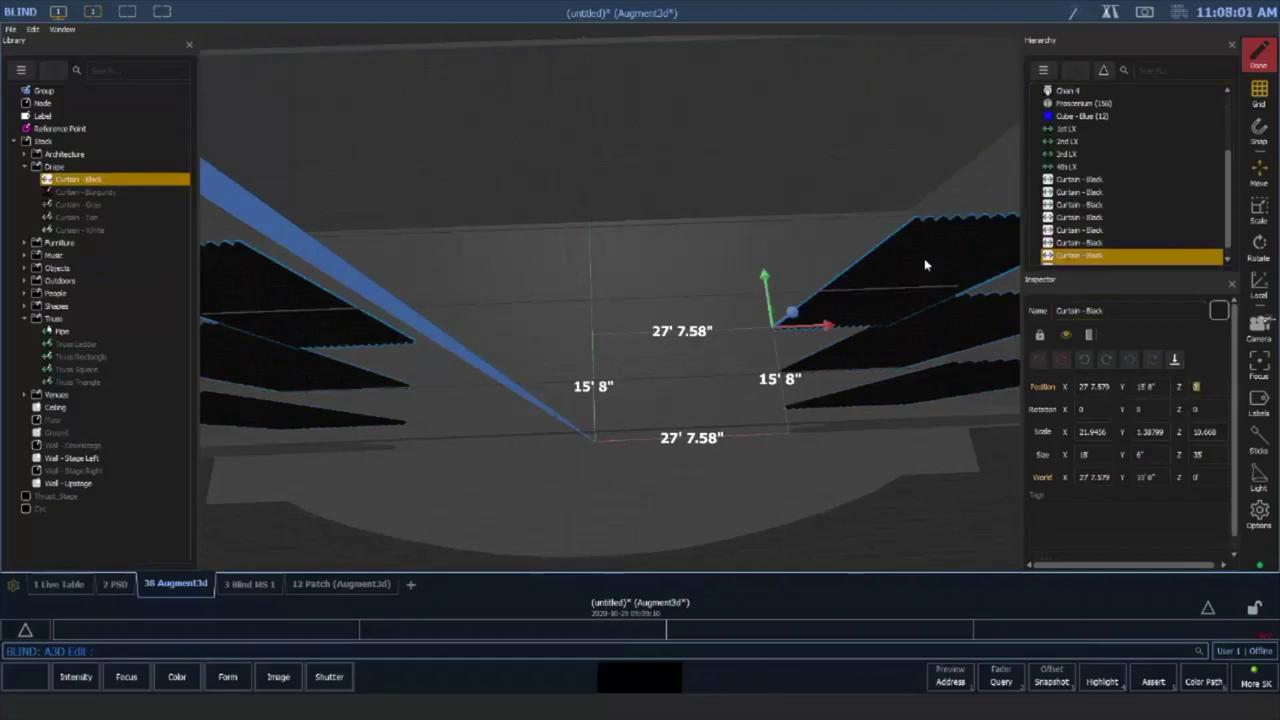
pyautogui.click(1098, 387)
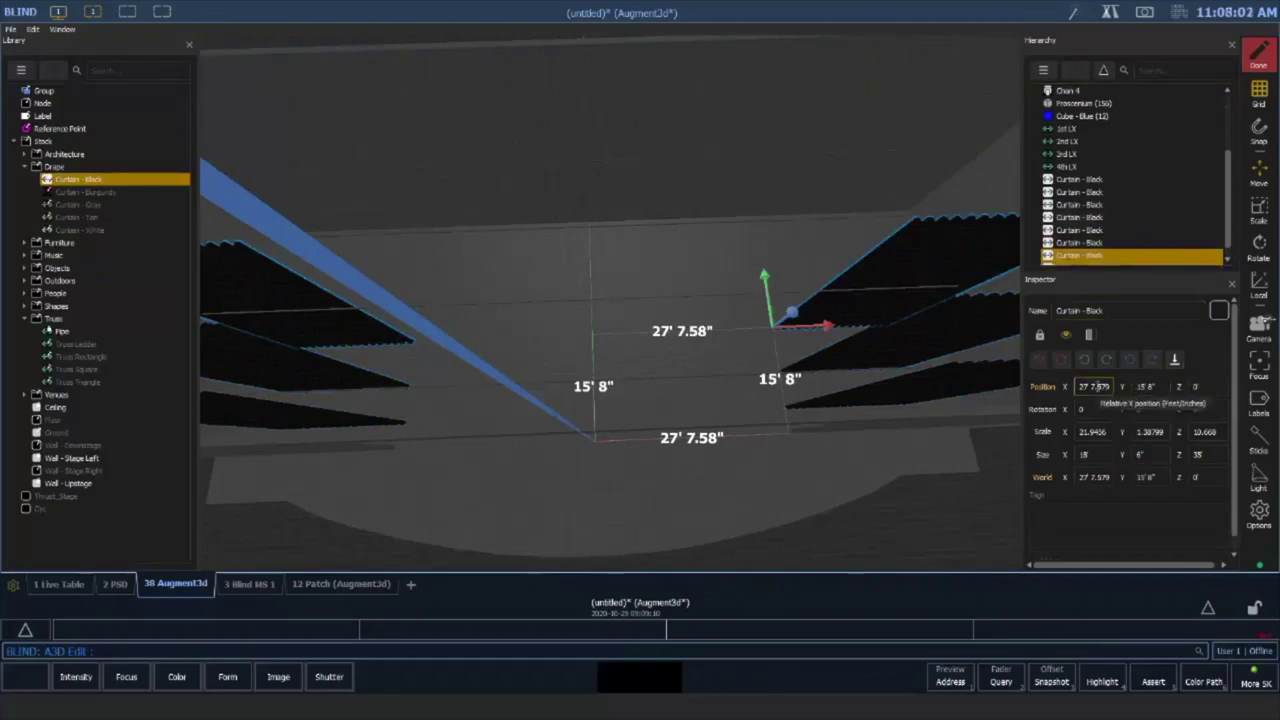
pyautogui.click(1140, 386)
pyautogui.moveTo(1136, 386); pyautogui.dragTo(1120, 386)
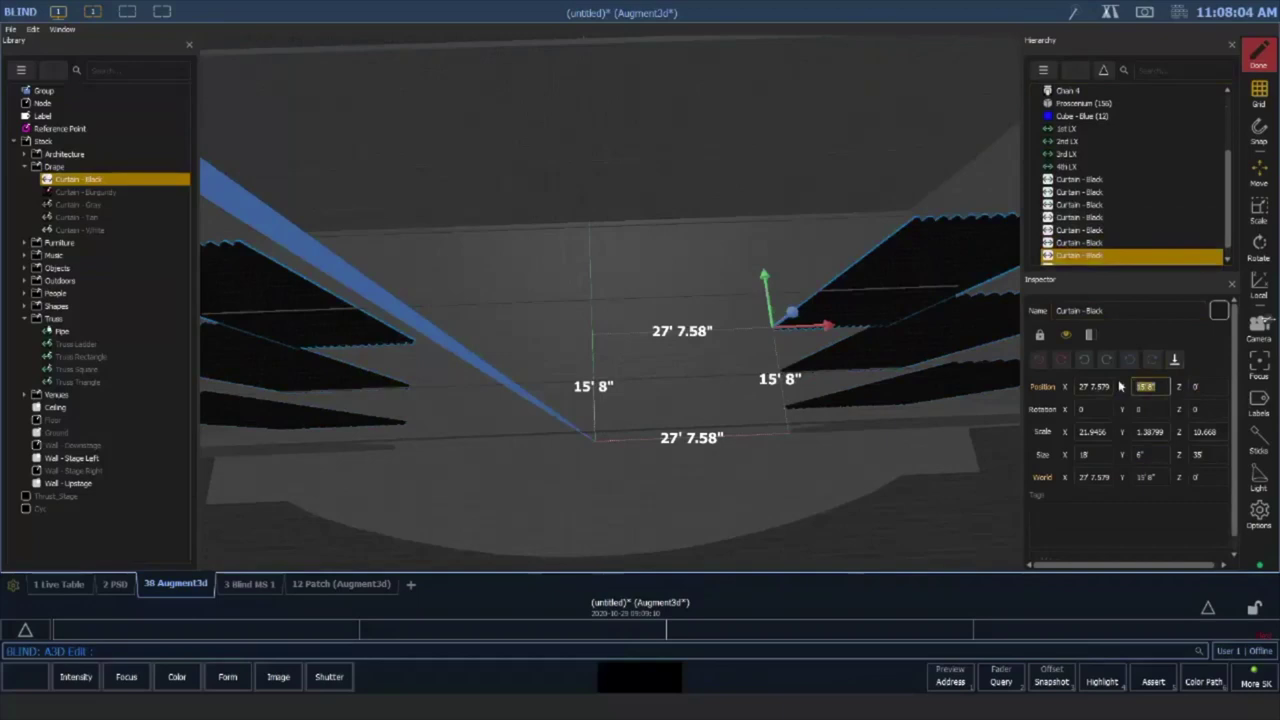
pyautogui.write("23'8")
pyautogui.press('Tab')
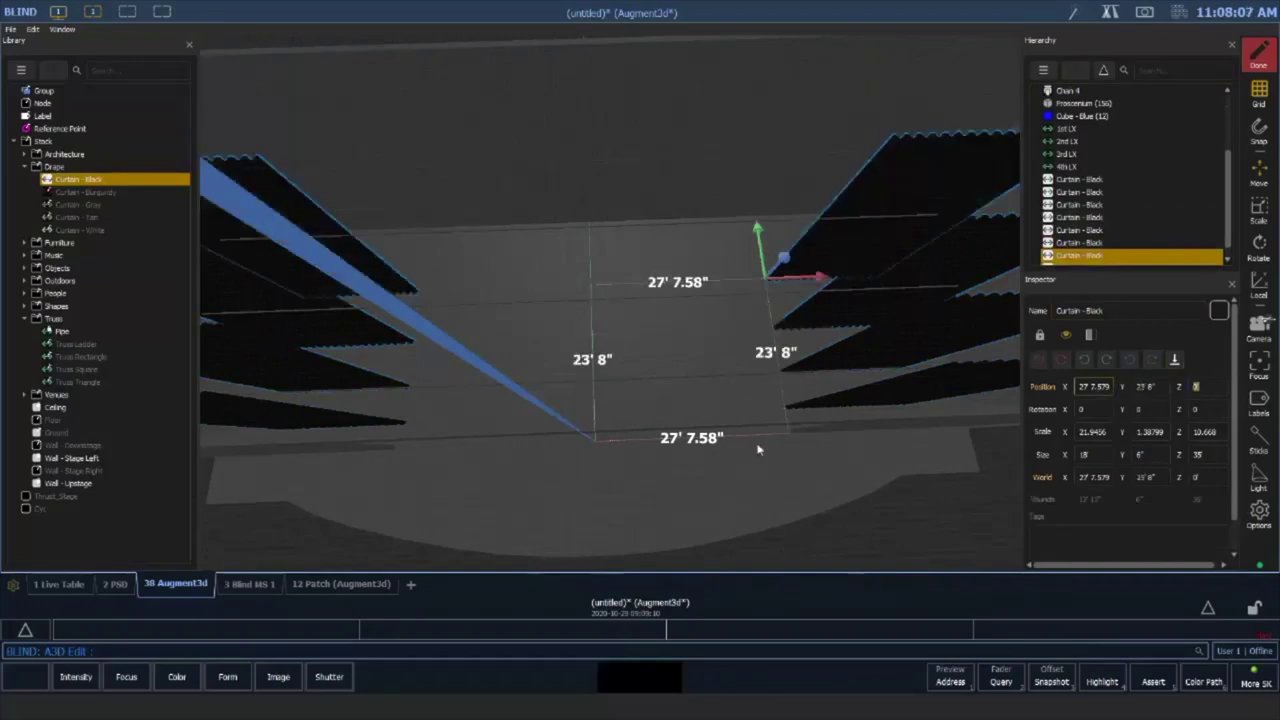
pyautogui.click(748, 476)
pyautogui.moveTo(748, 476); pyautogui.dragTo(628, 311)
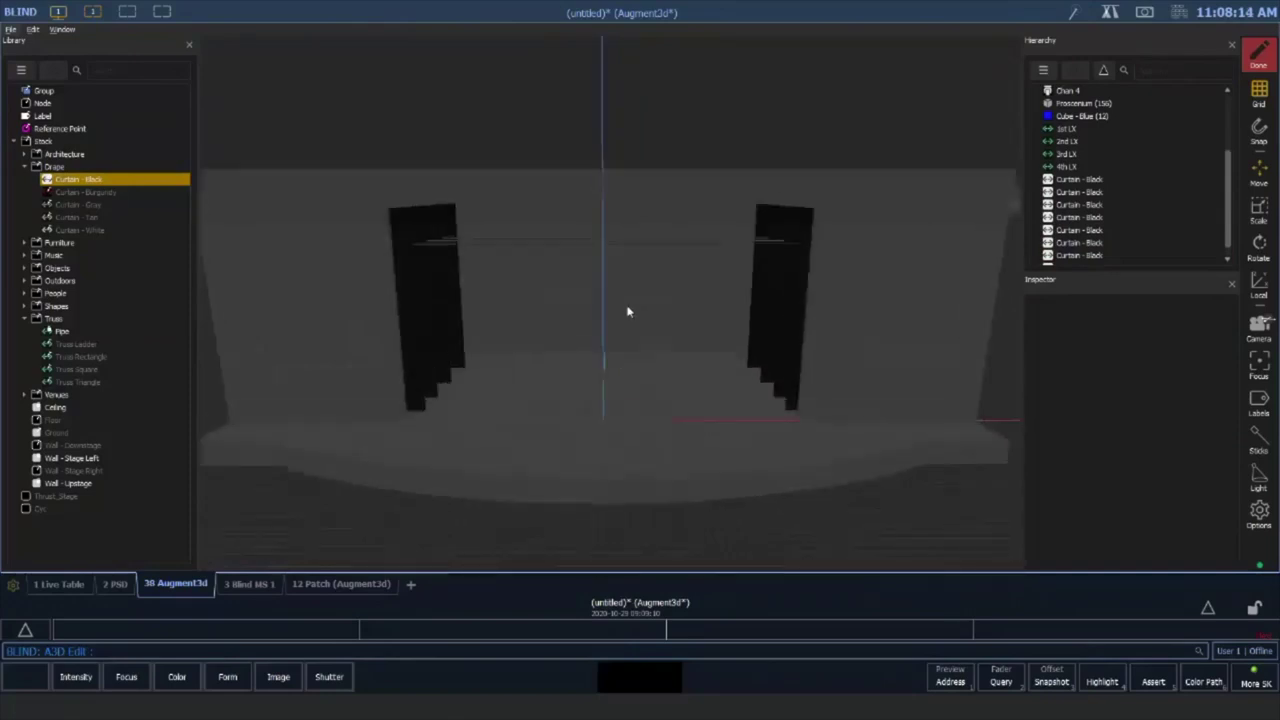
pyautogui.scroll(5, 617, 391)
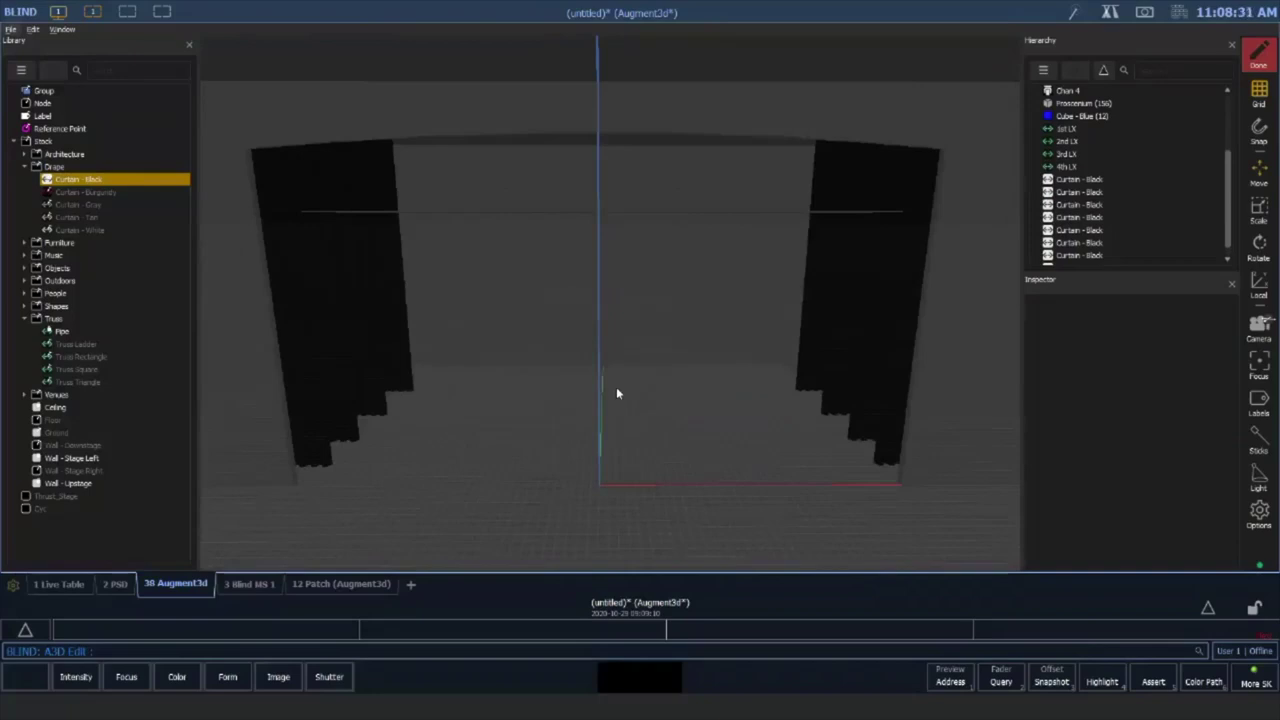
pyautogui.scroll(-4, 560, 377)
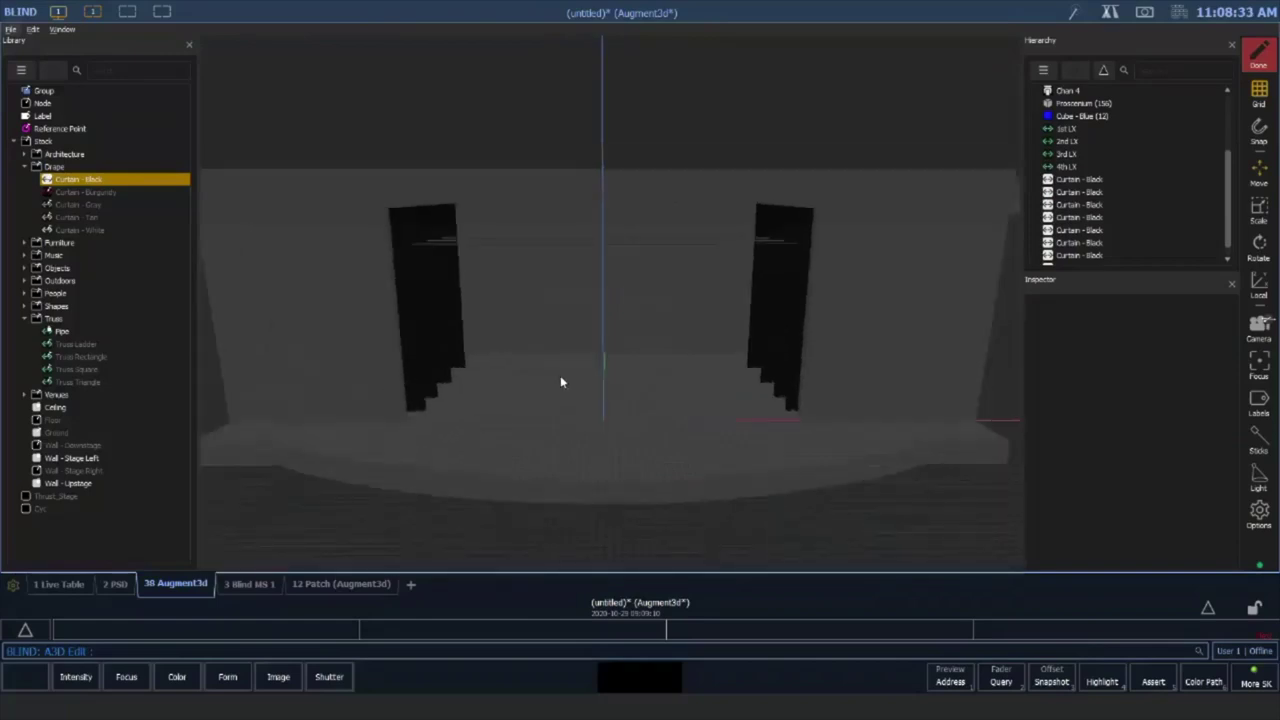
pyautogui.moveTo(654, 354); pyautogui.dragTo(691, 374)
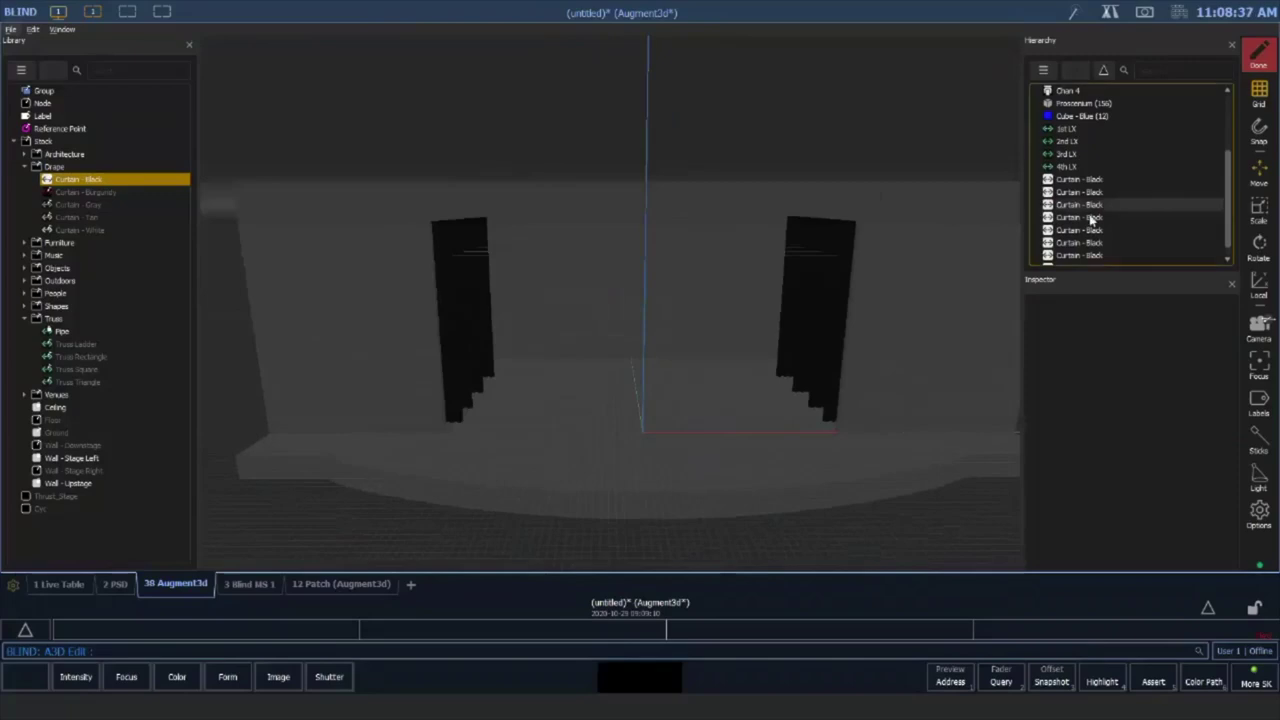
pyautogui.scroll(-1, 1094, 210)
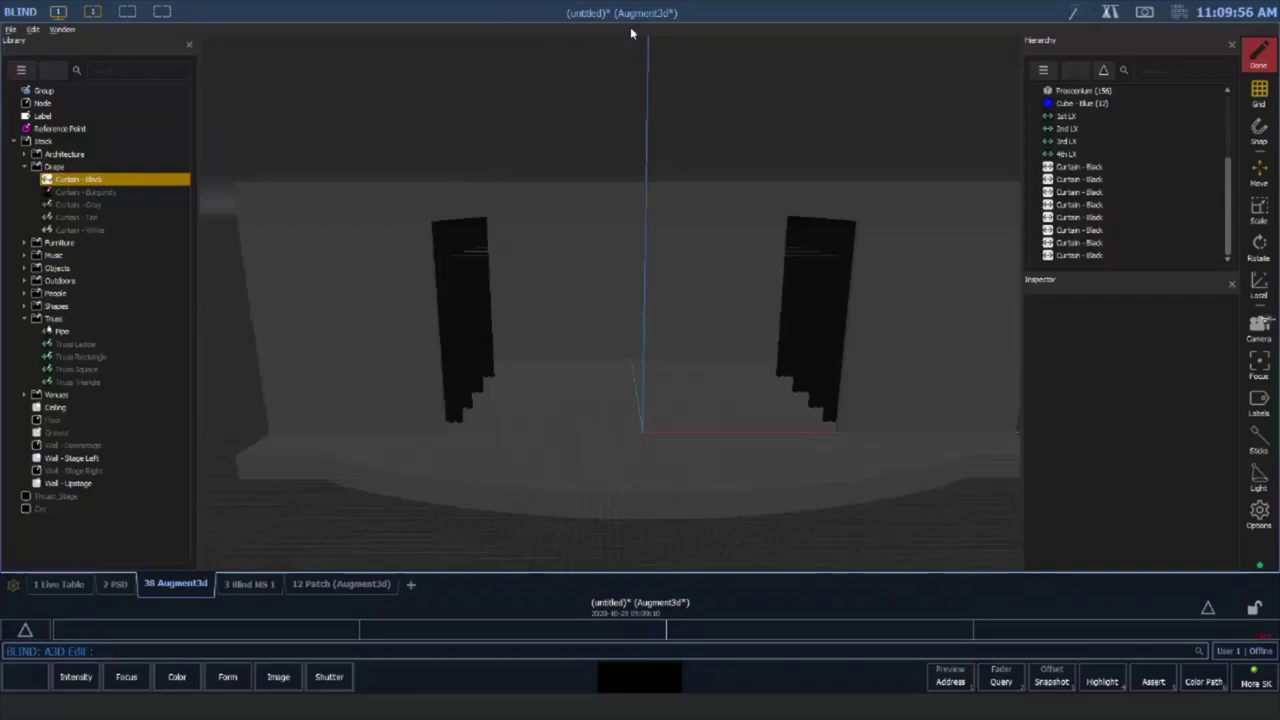
pyautogui.click(1076, 257)
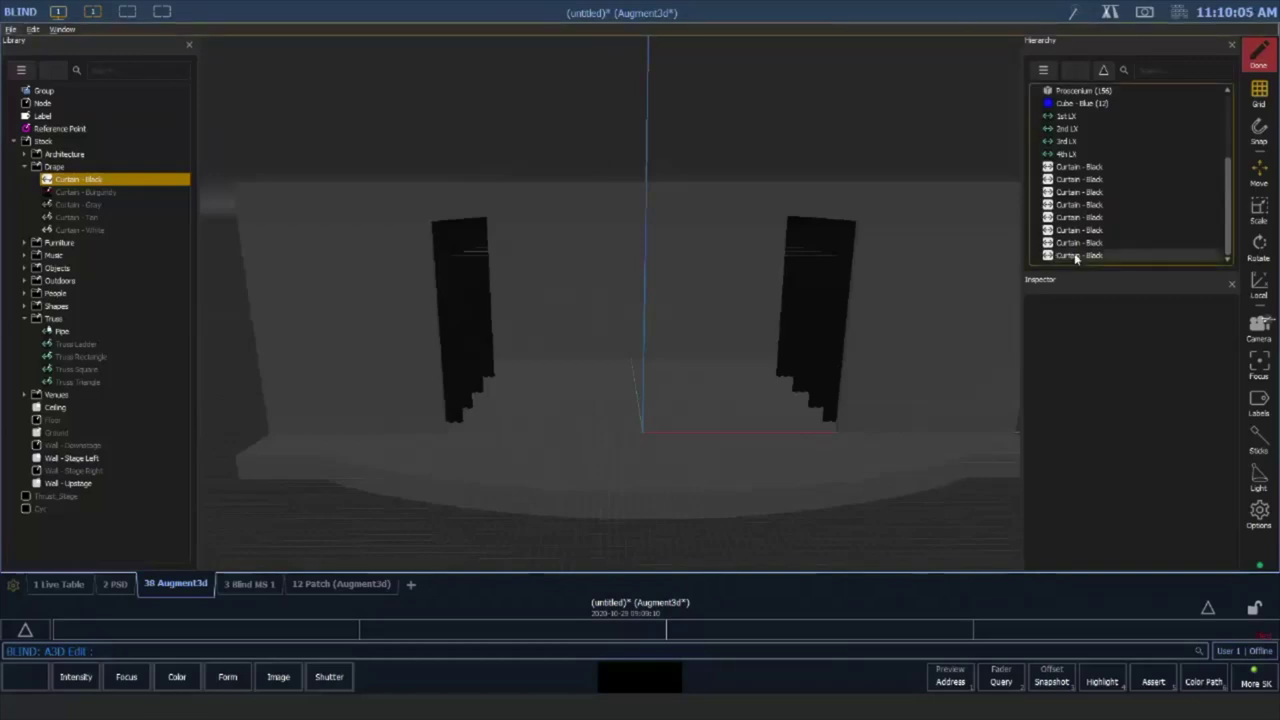
pyautogui.click(1087, 257)
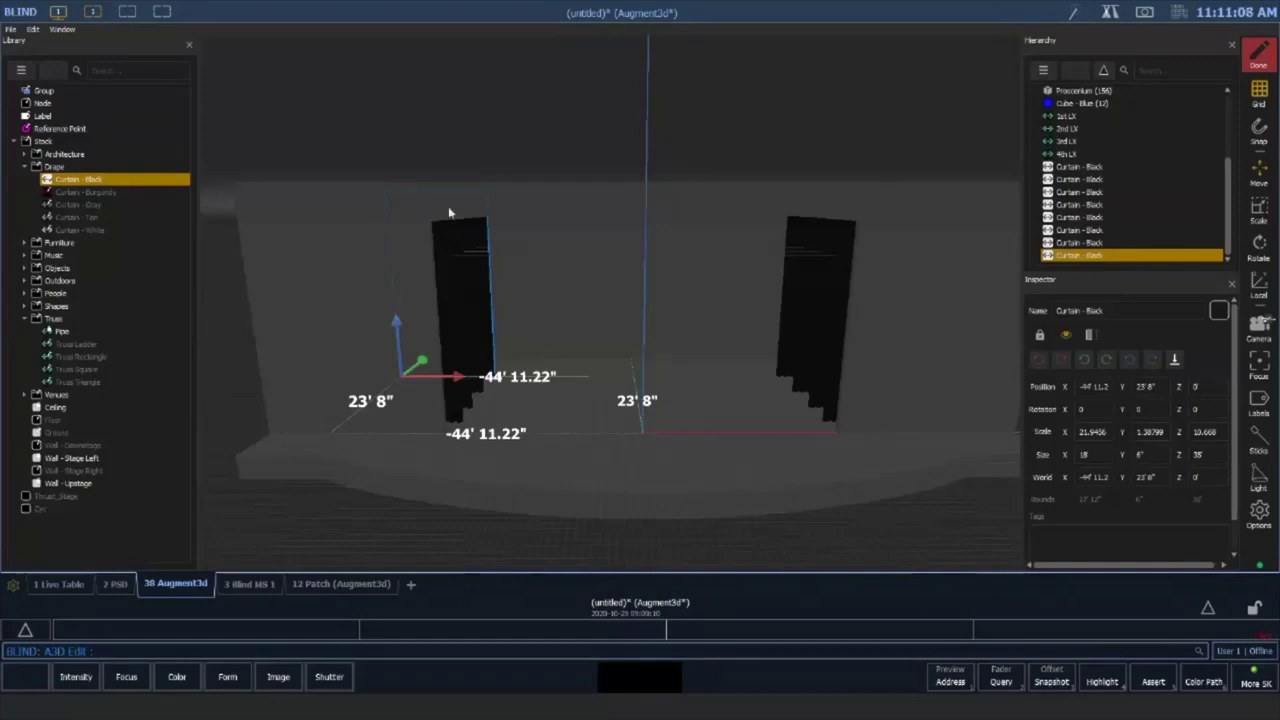
pyautogui.click(726, 261)
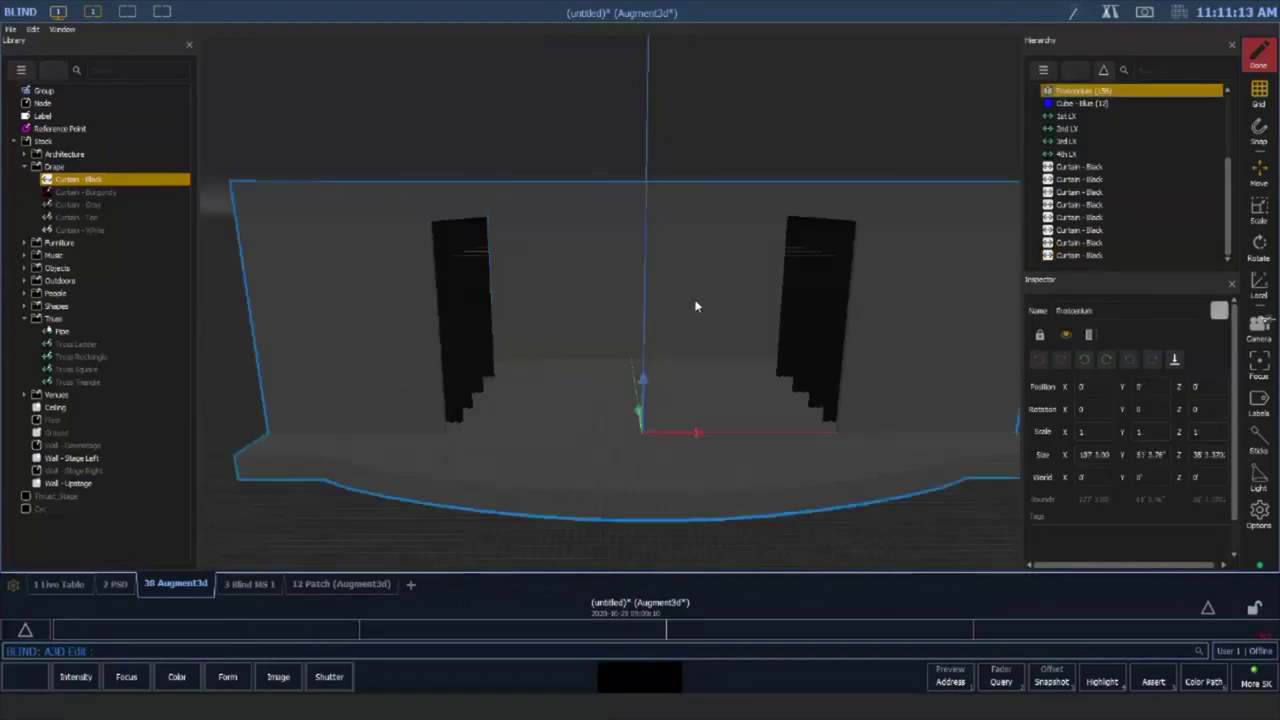
# Select the 1st LX pipe and rotate it freehand about its Y axis to about -9 degrees
pyautogui.click(1093, 118)
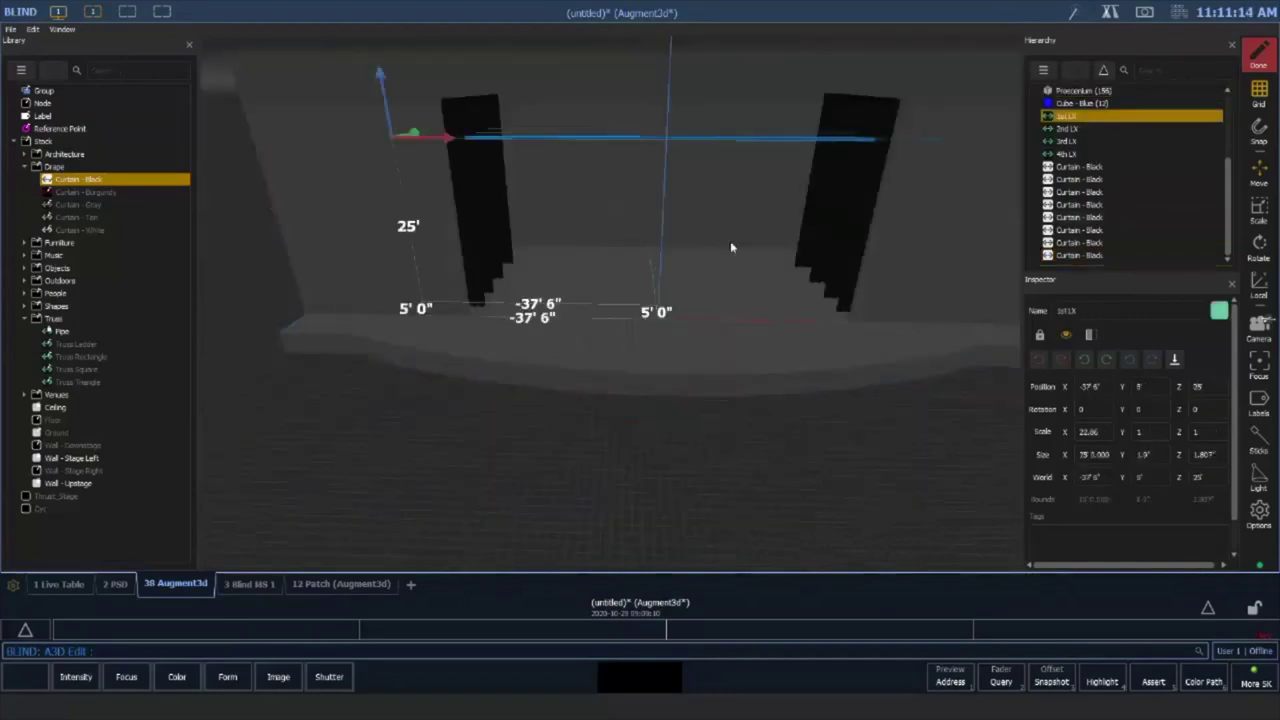
pyautogui.moveTo(716, 261); pyautogui.dragTo(699, 353, button='middle')
pyautogui.moveTo(699, 353); pyautogui.dragTo(686, 292, button='right')
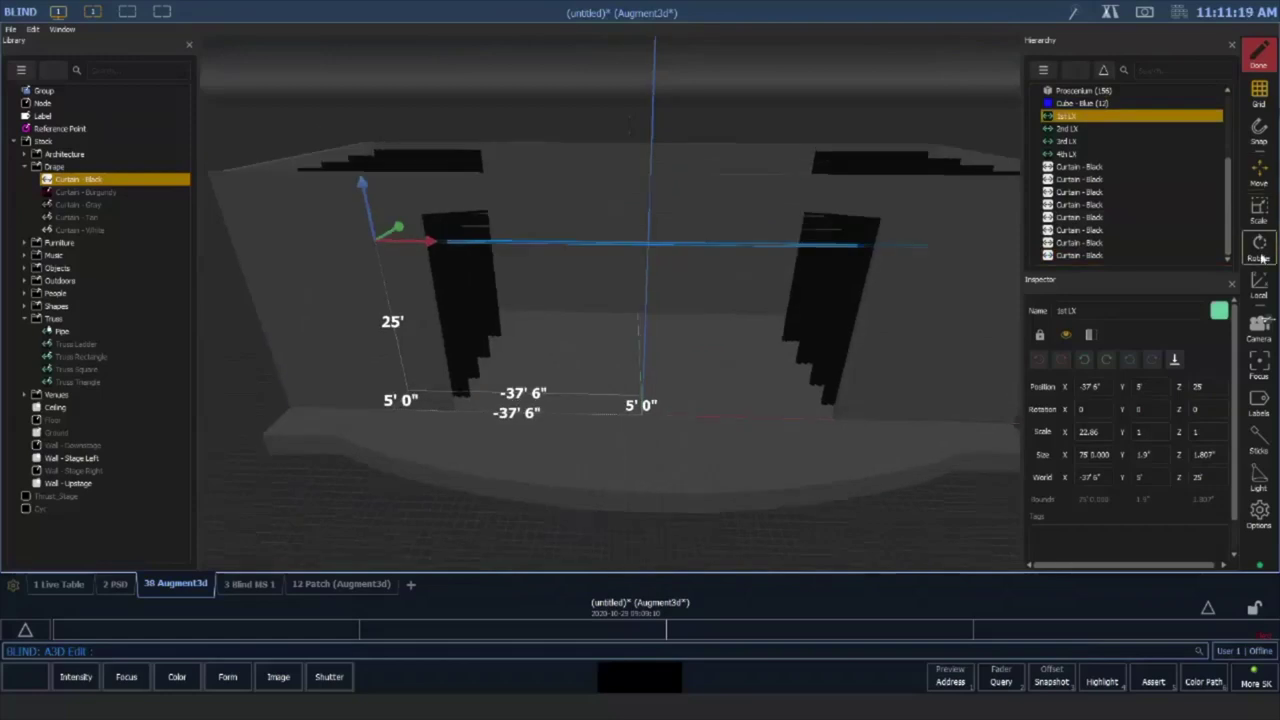
pyautogui.click(1261, 250)
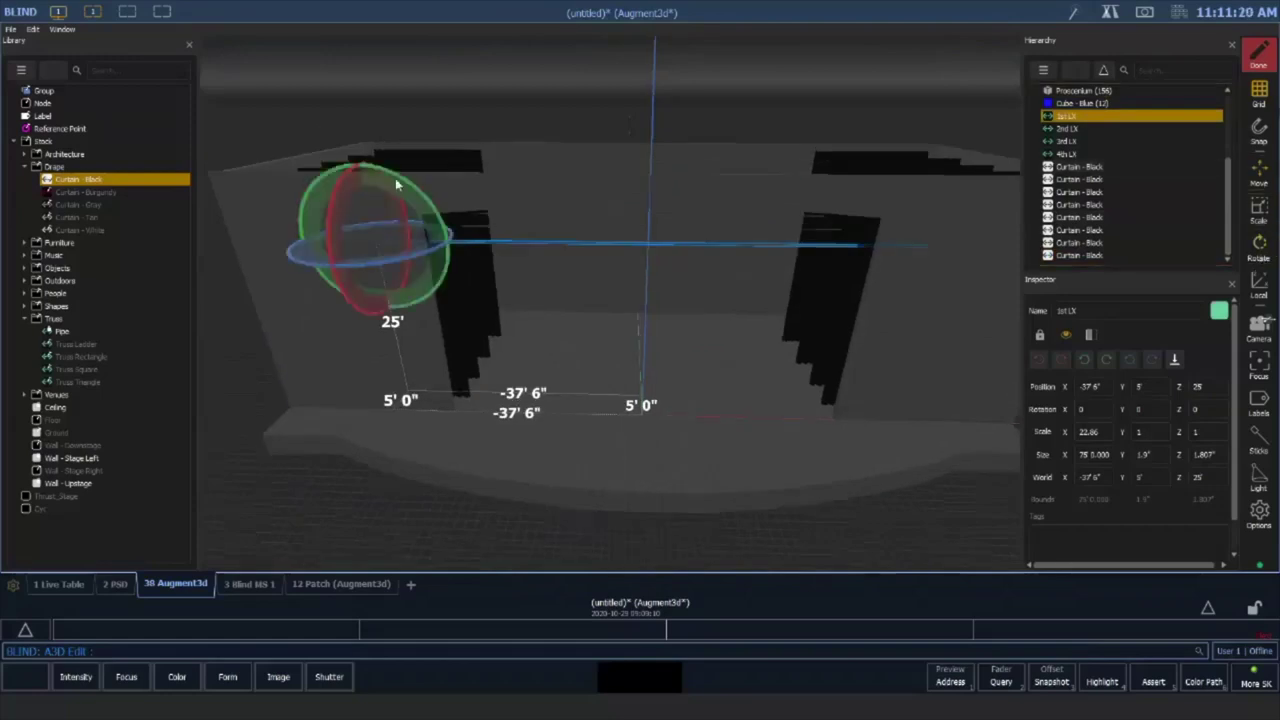
pyautogui.moveTo(404, 183)
pyautogui.mouseDown()
pyautogui.moveTo(368, 160)
pyautogui.moveTo(391, 128)
pyautogui.moveTo(410, 136)
pyautogui.moveTo(420, 190)
pyautogui.mouseUp()
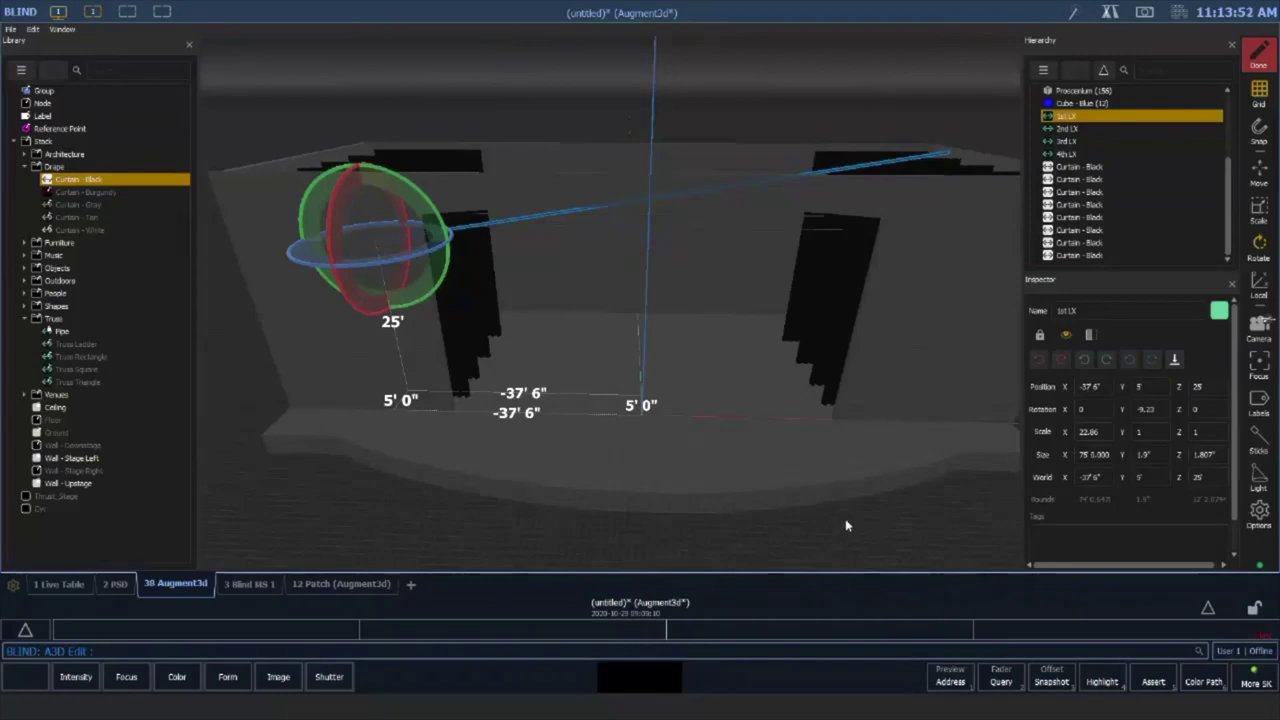
# Set the 1st LX pipe's Y rotation to 0, switch to the Move tool and deselect the pipe
pyautogui.click(1143, 409)
pyautogui.write('0')
pyautogui.press('Tab')
pyautogui.click(1257, 169)
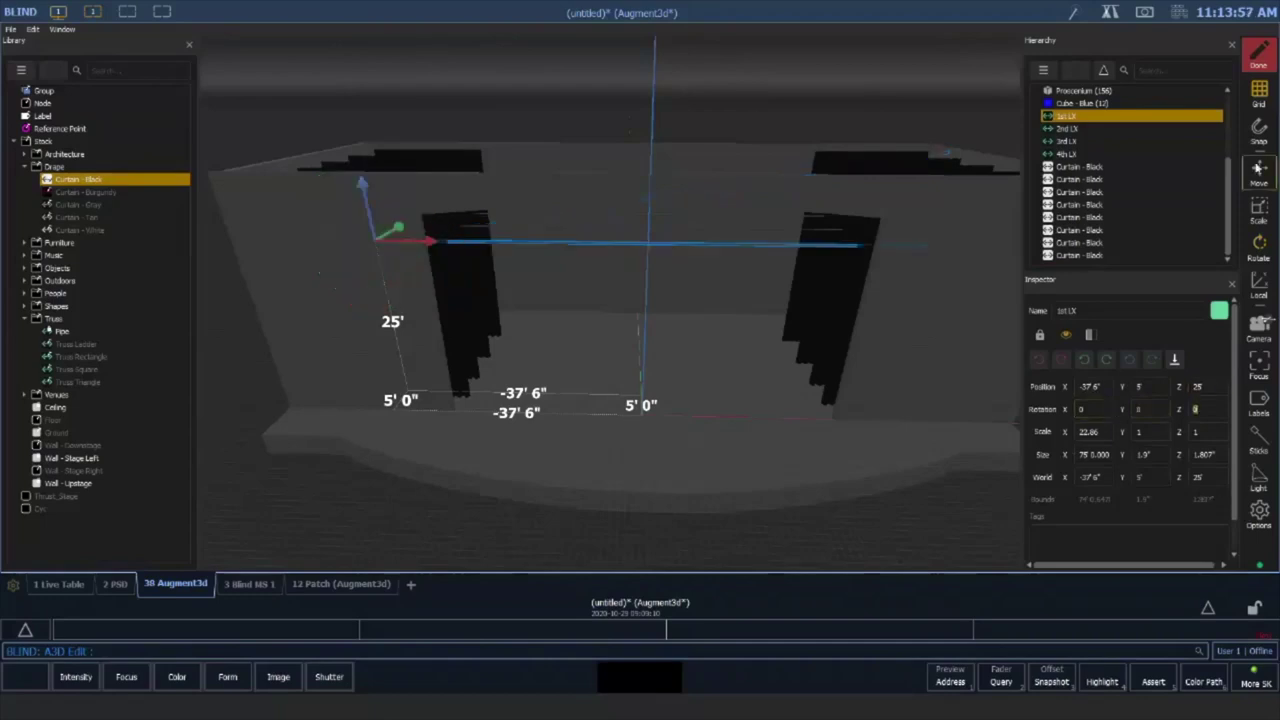
pyautogui.click(817, 103)
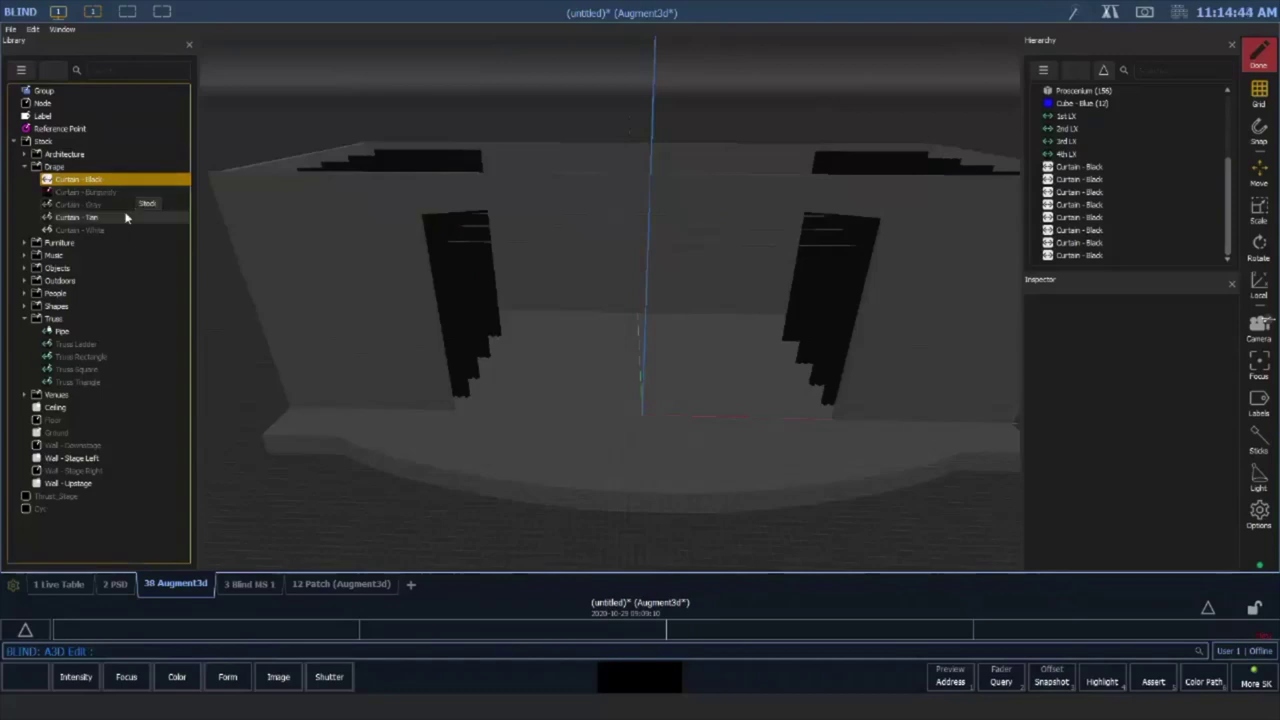
# Add a tan curtain from the Drape library and scale it to about 39' wide and 25' tall
pyautogui.moveTo(88, 217); pyautogui.dragTo(707, 424)
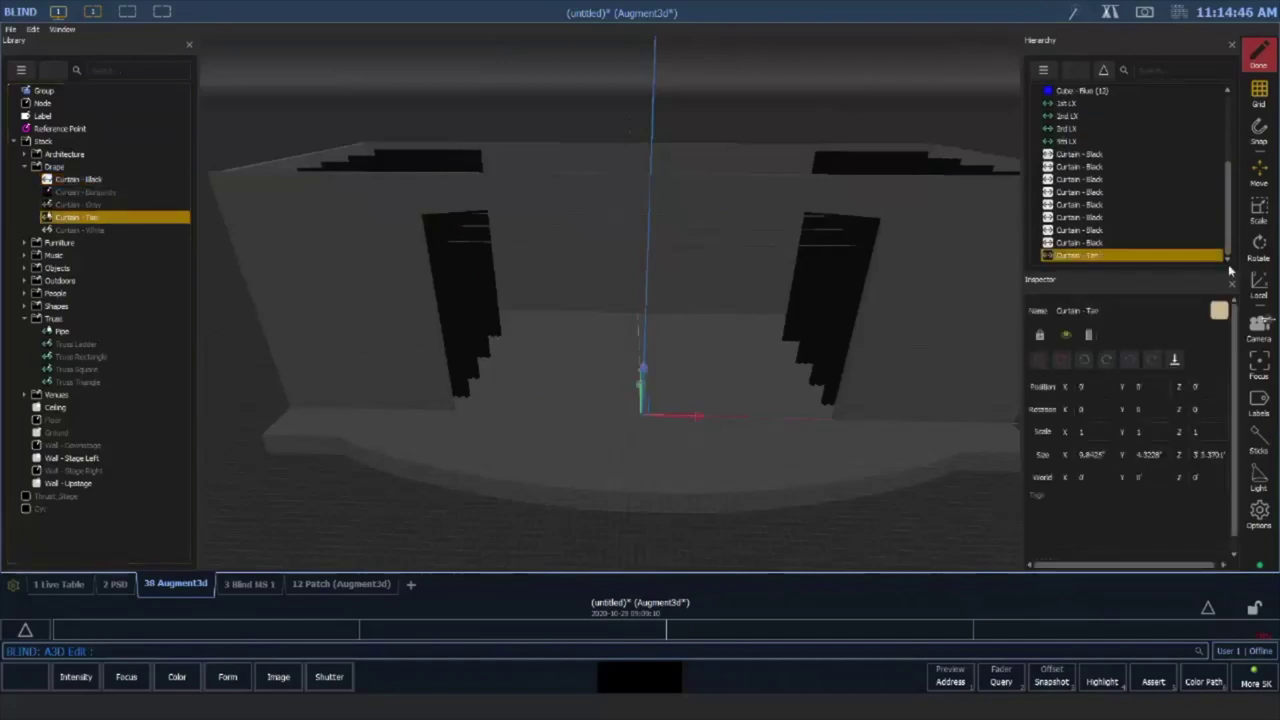
pyautogui.click(1259, 198)
pyautogui.moveTo(700, 419); pyautogui.dragTo(834, 415)
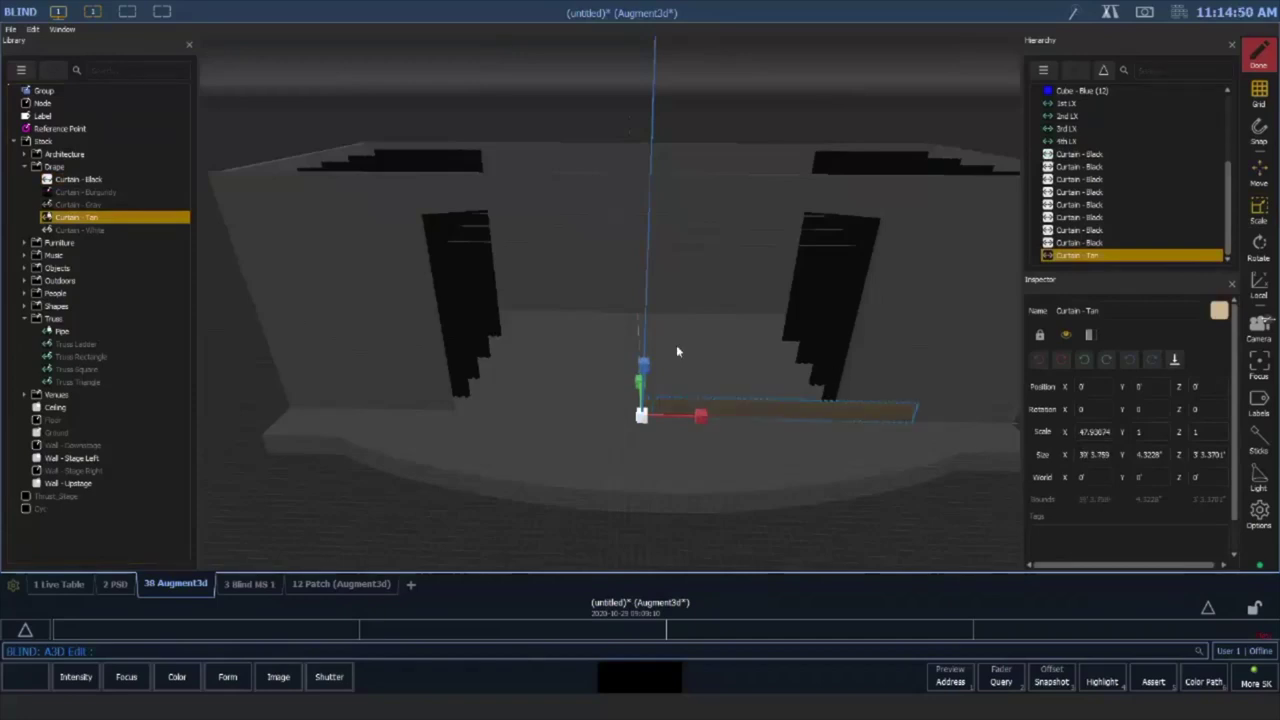
pyautogui.moveTo(645, 371); pyautogui.dragTo(686, 85)
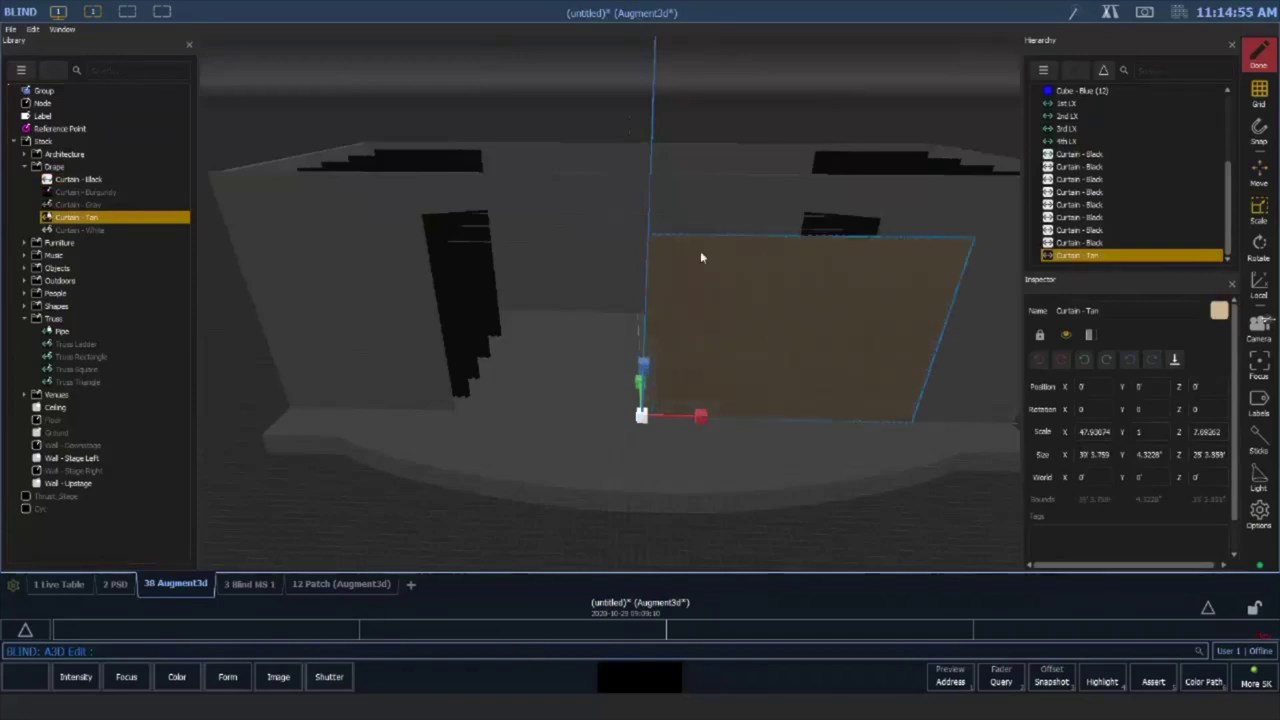
pyautogui.click(894, 516)
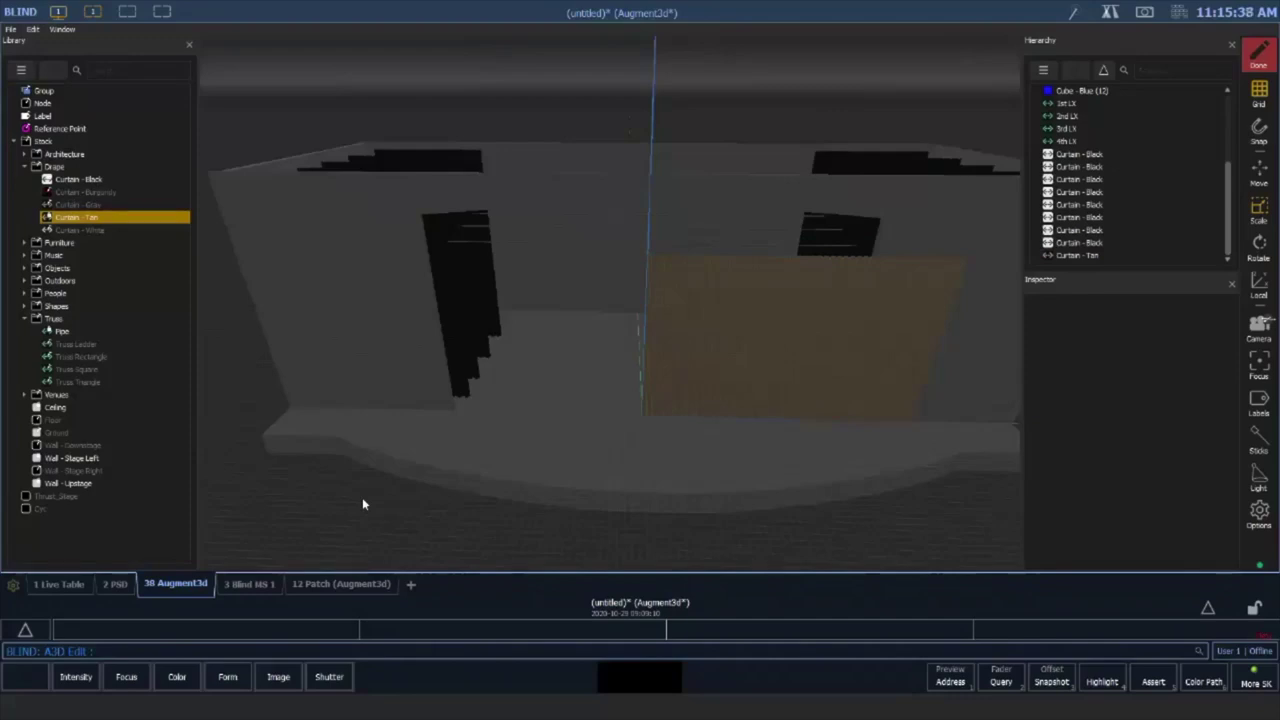
# Delete the tan curtain from the model and confirm the deletion
pyautogui.click(788, 325)
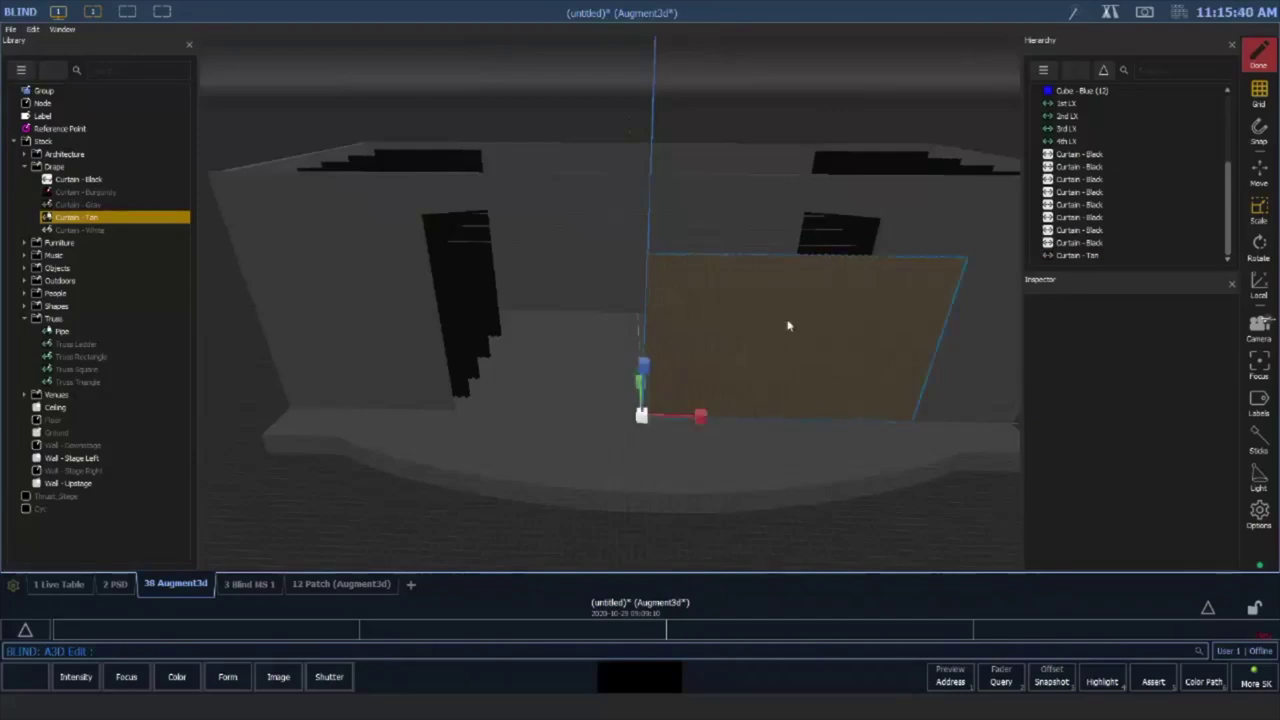
pyautogui.click(1096, 257)
pyautogui.rightClick(1096, 257)
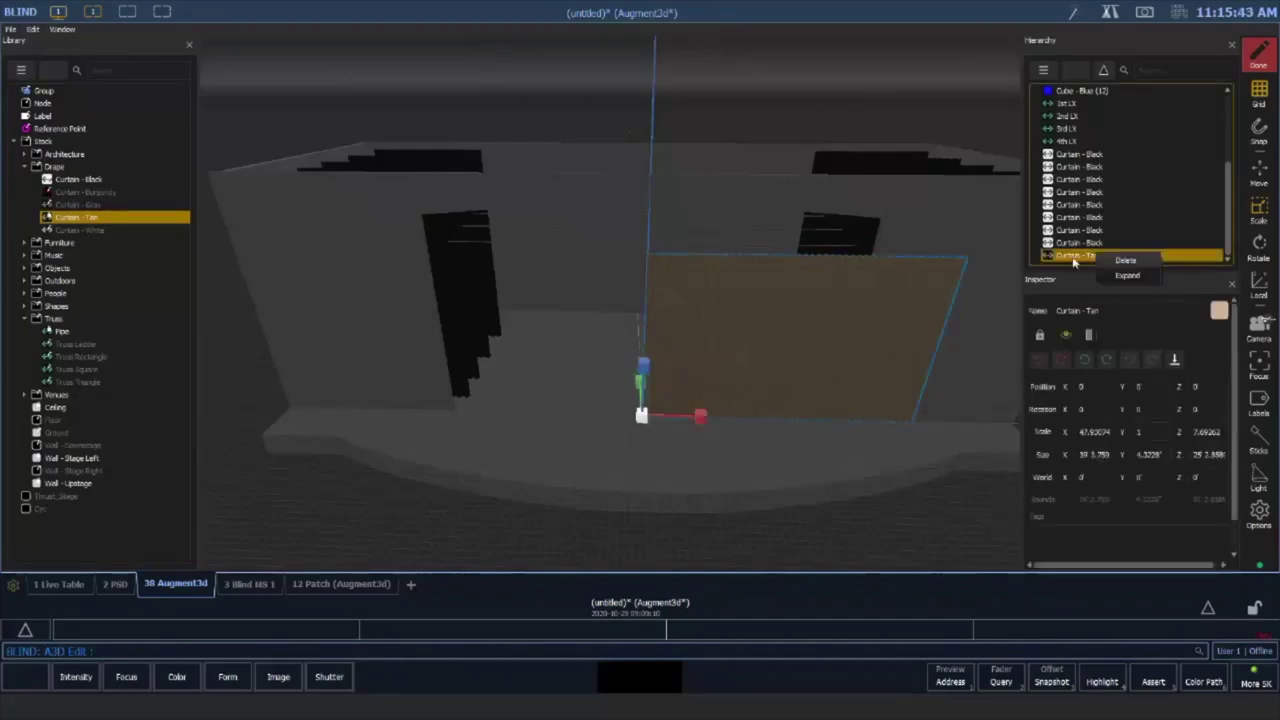
pyautogui.click(1125, 260)
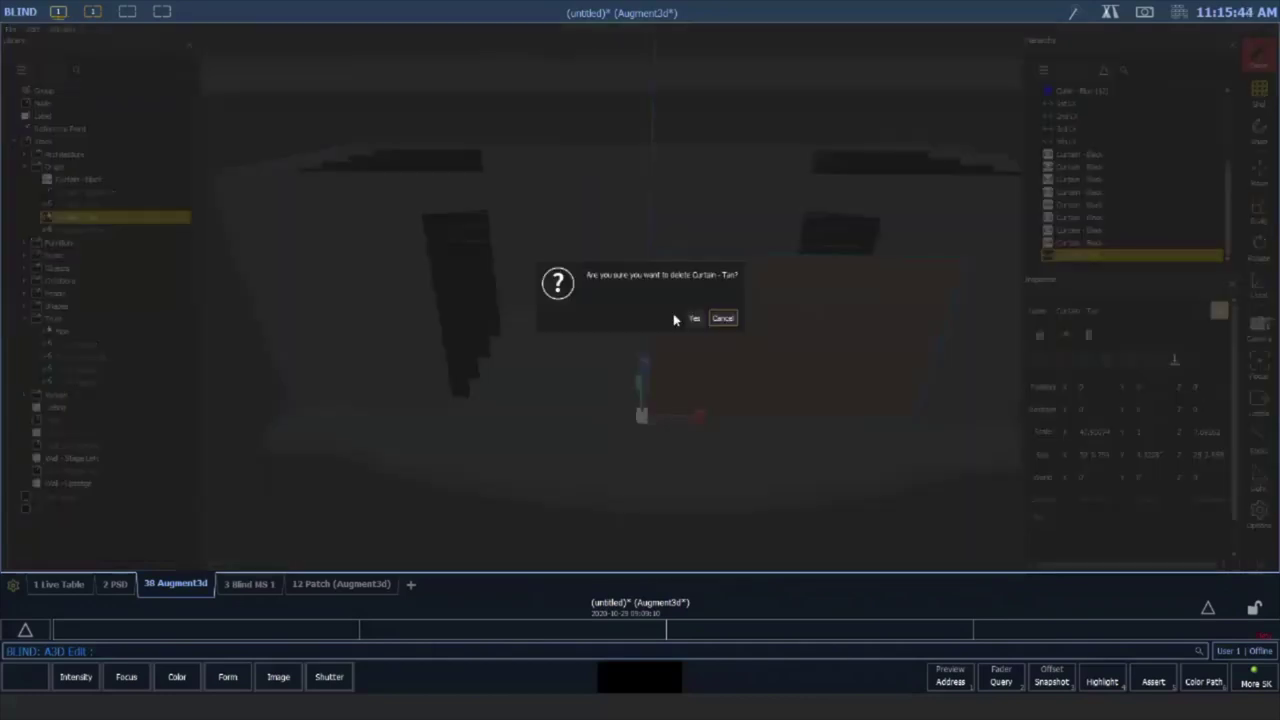
pyautogui.click(692, 318)
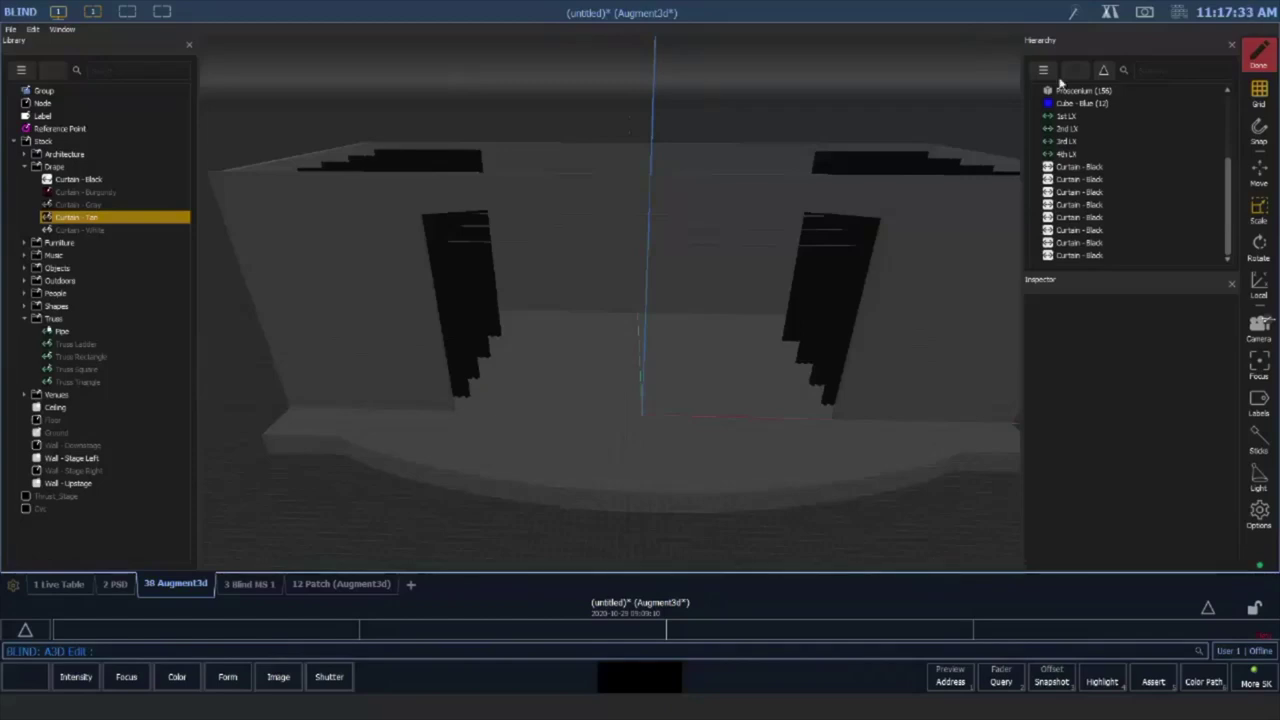
# Examine the triangle count list for the models in the scene, and close it
pyautogui.click(1105, 77)
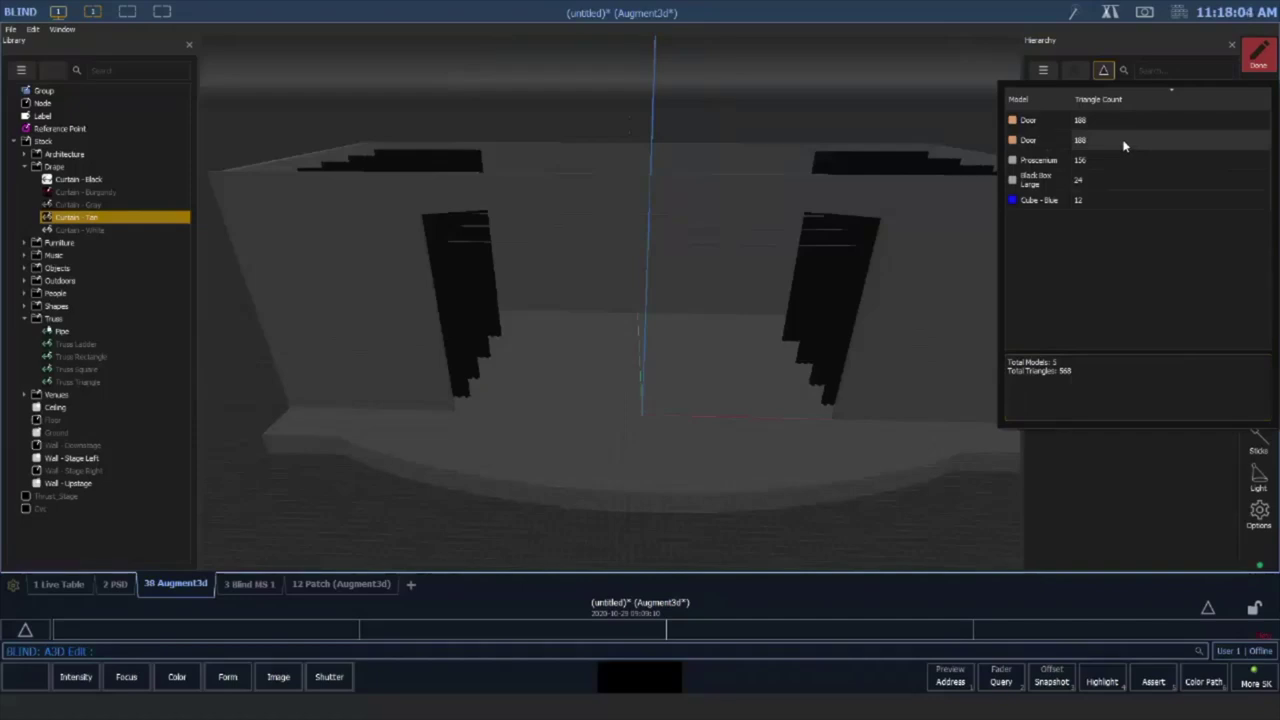
pyautogui.click(843, 101)
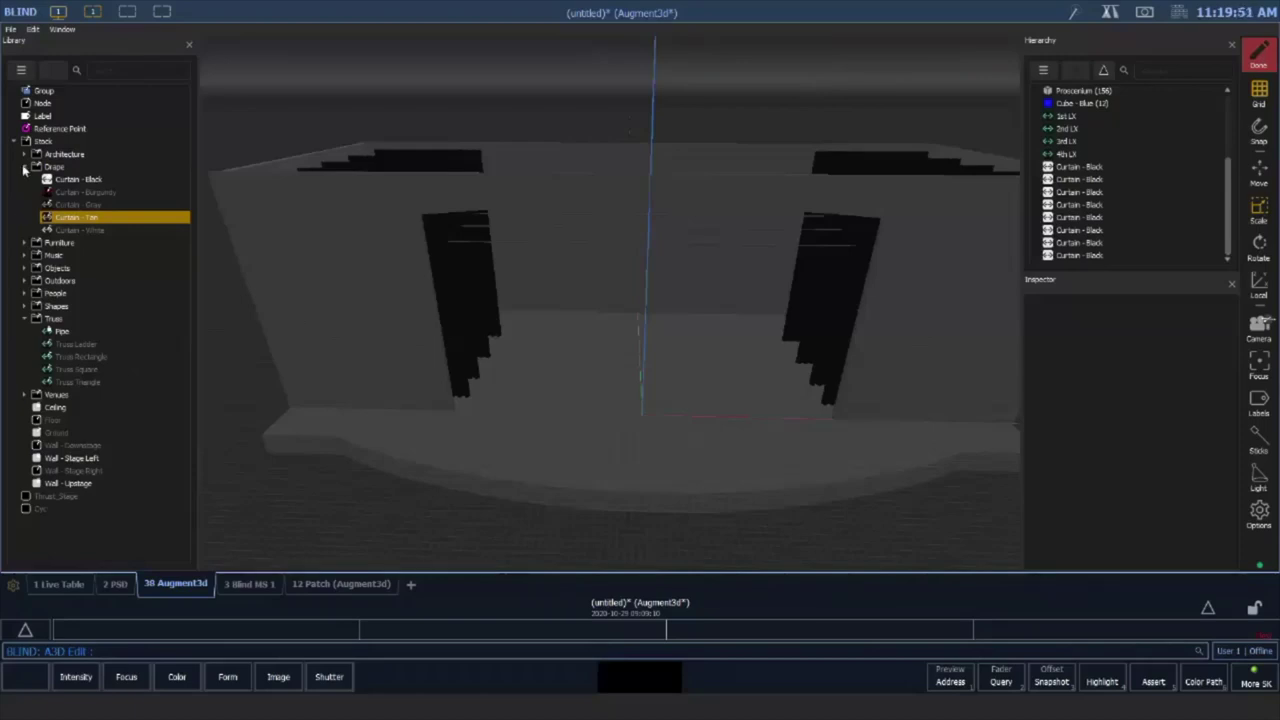
# Collapse the Drape and Truss library categories and look through the stock models under Venues
pyautogui.click(47, 212)
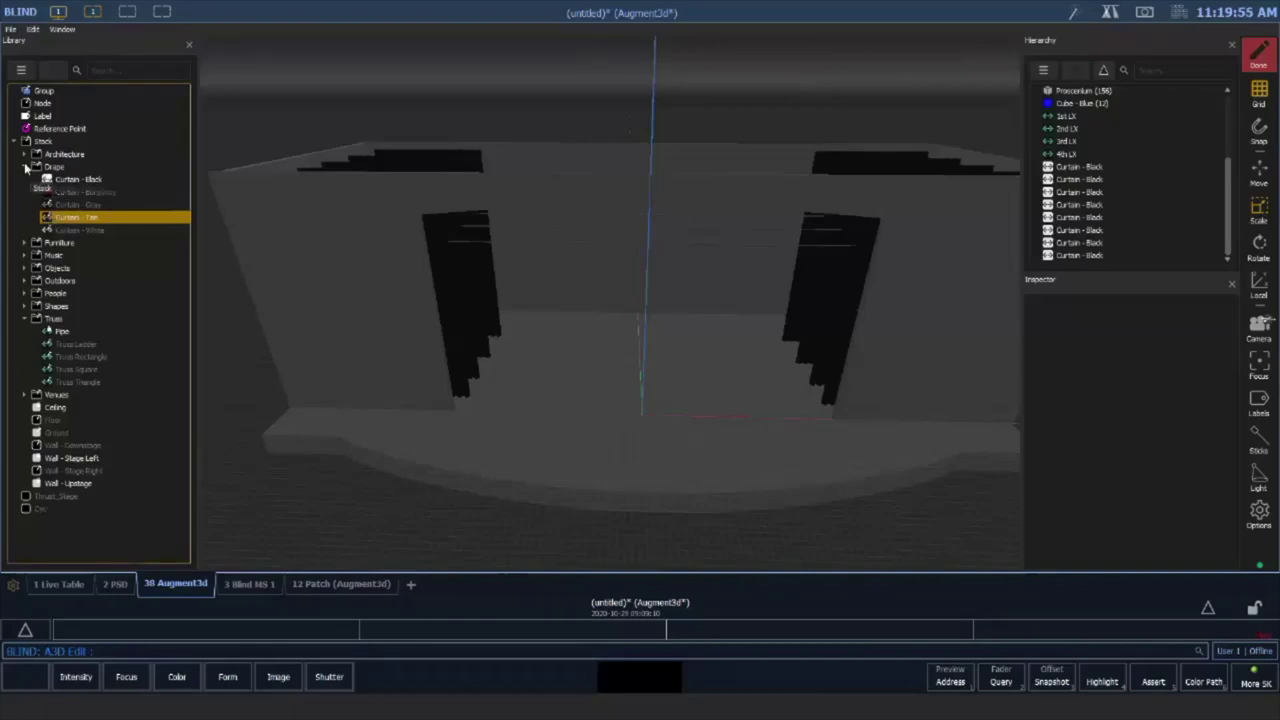
pyautogui.click(25, 168)
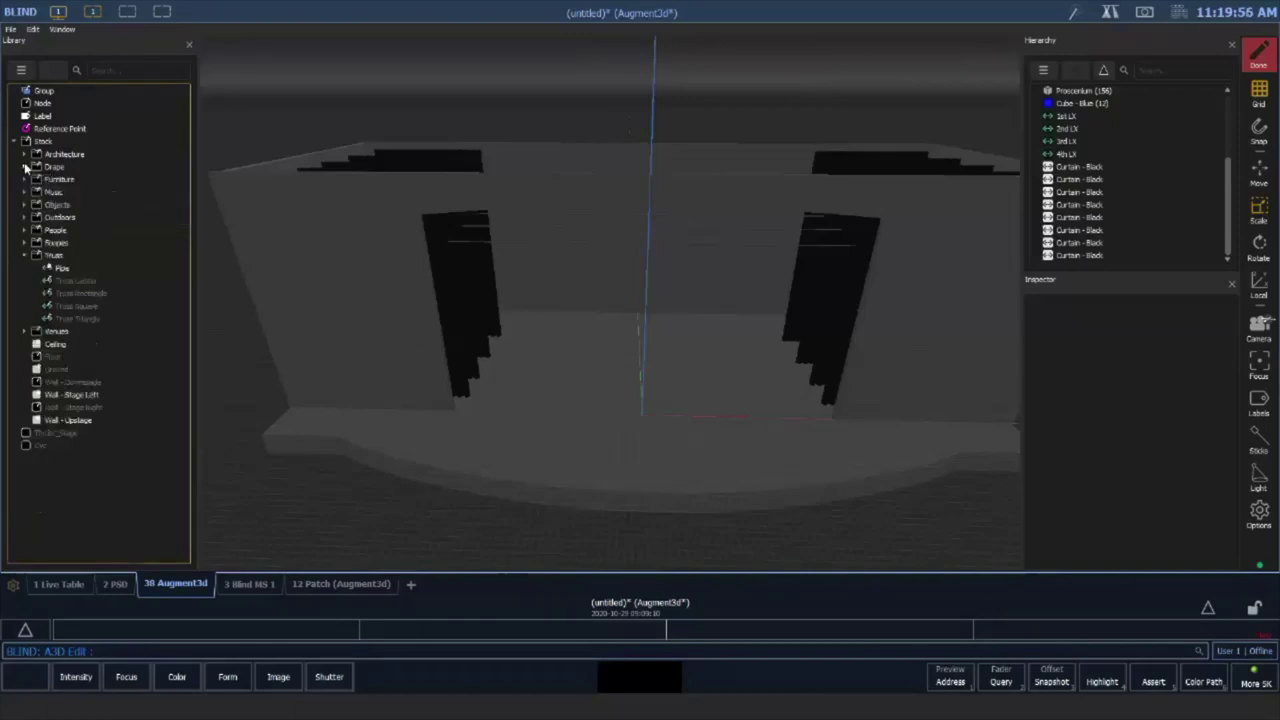
pyautogui.click(25, 257)
pyautogui.click(25, 269)
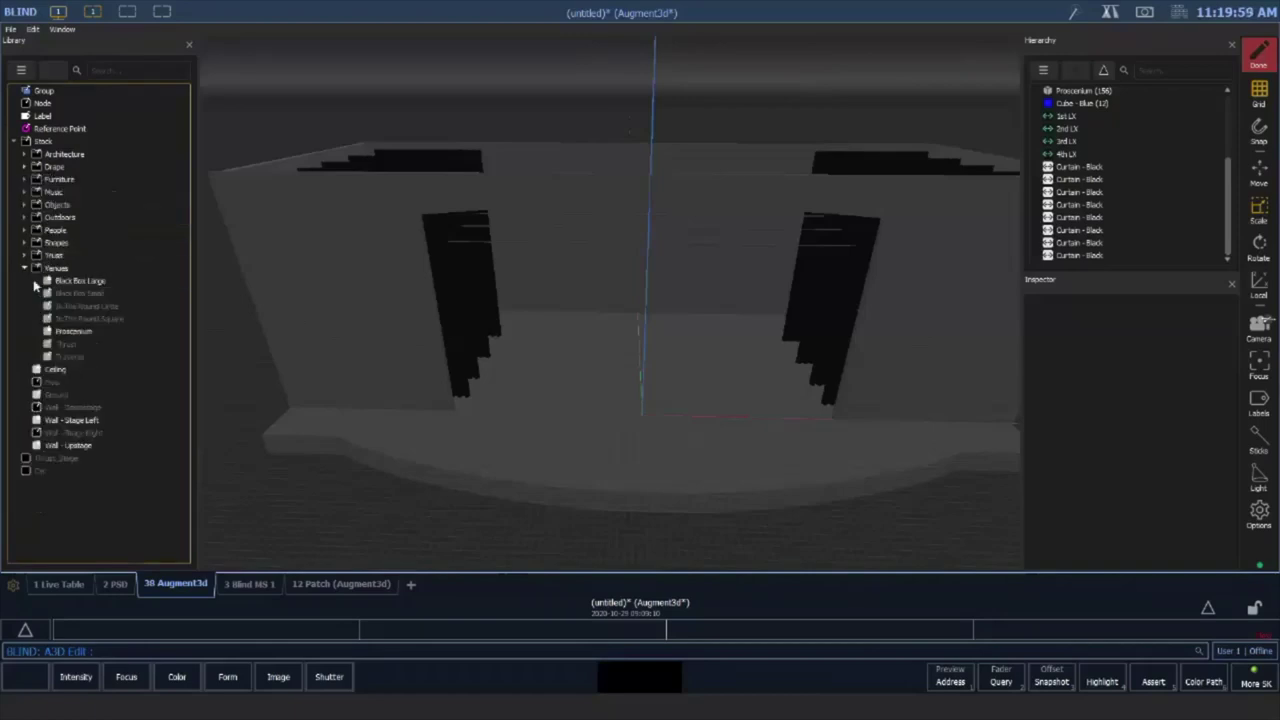
pyautogui.click(25, 270)
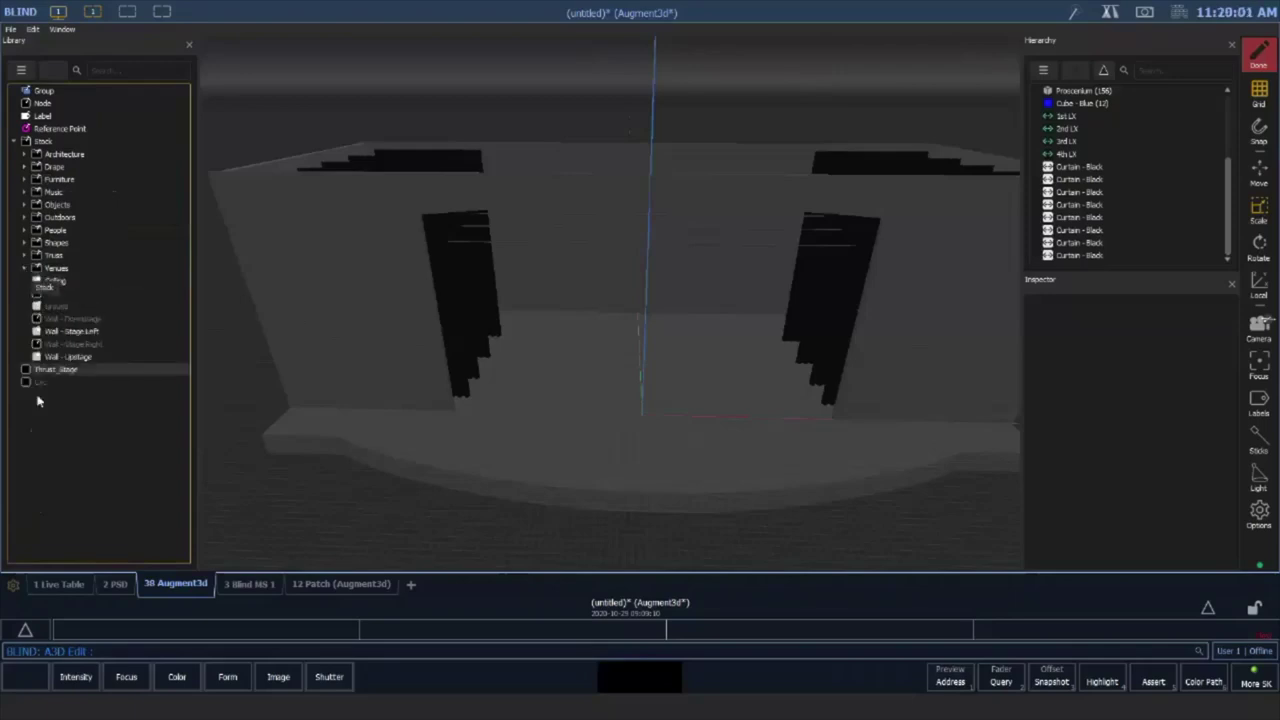
# Expand the Architecture library category, widen the library panel, and look through its stock models
pyautogui.click(33, 156)
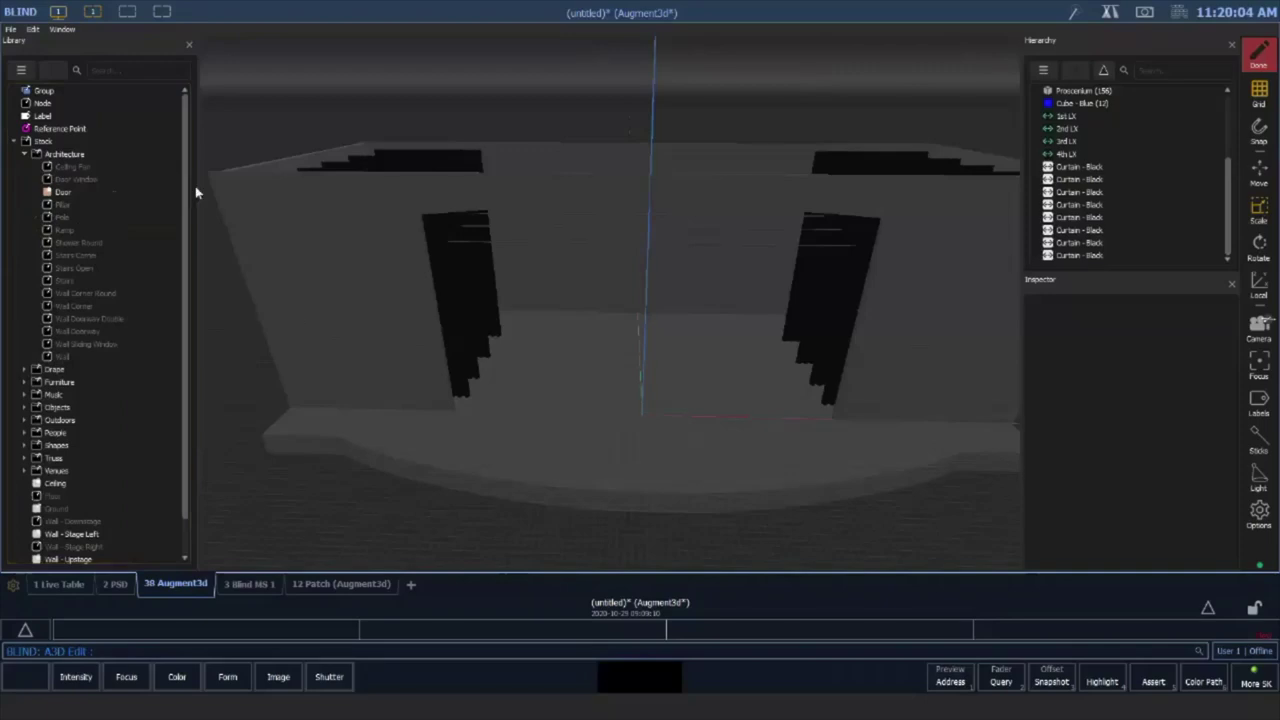
pyautogui.moveTo(194, 189); pyautogui.dragTo(258, 192)
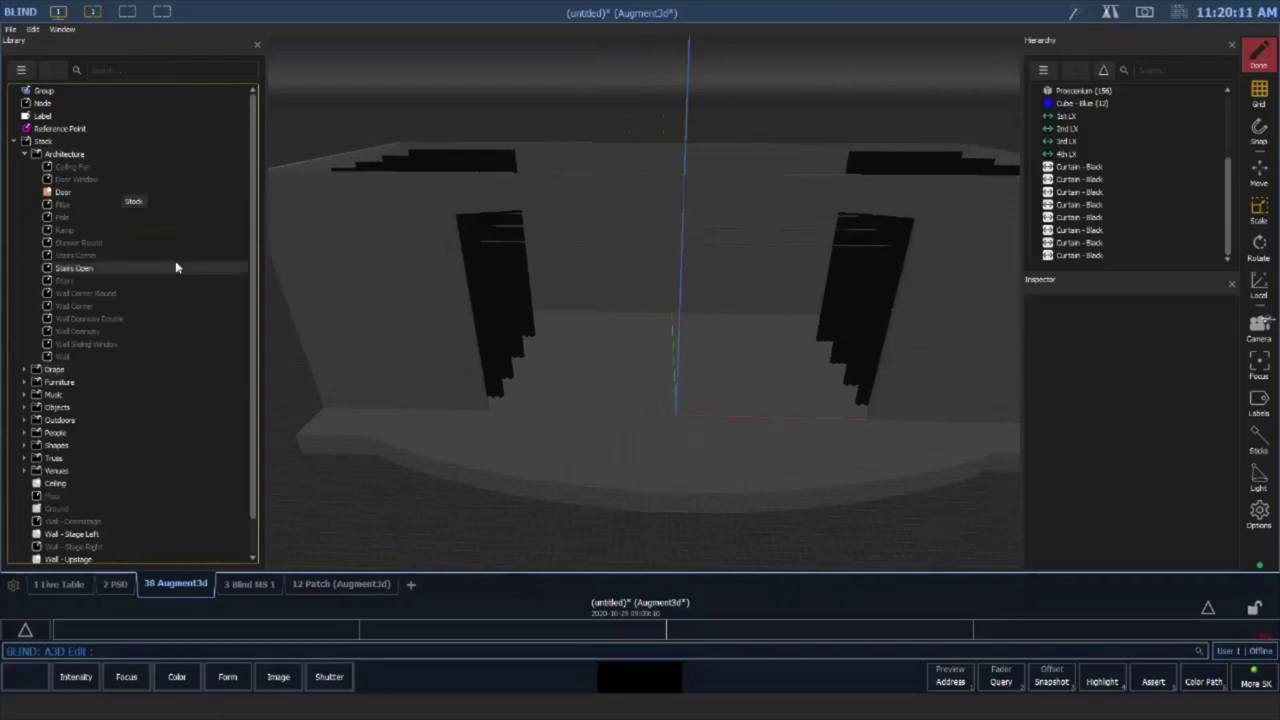
pyautogui.scroll(-1, 155, 228)
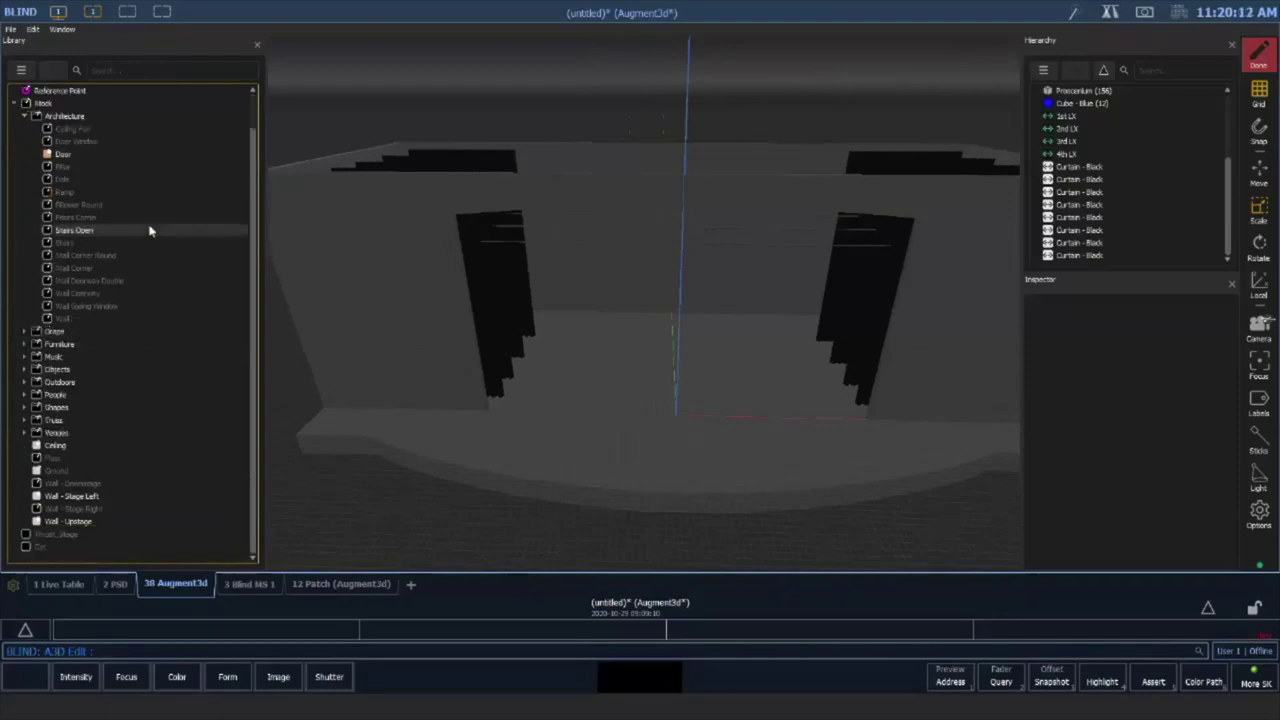
# Expand the Drape and Furniture library categories and look through their stock models
pyautogui.click(25, 332)
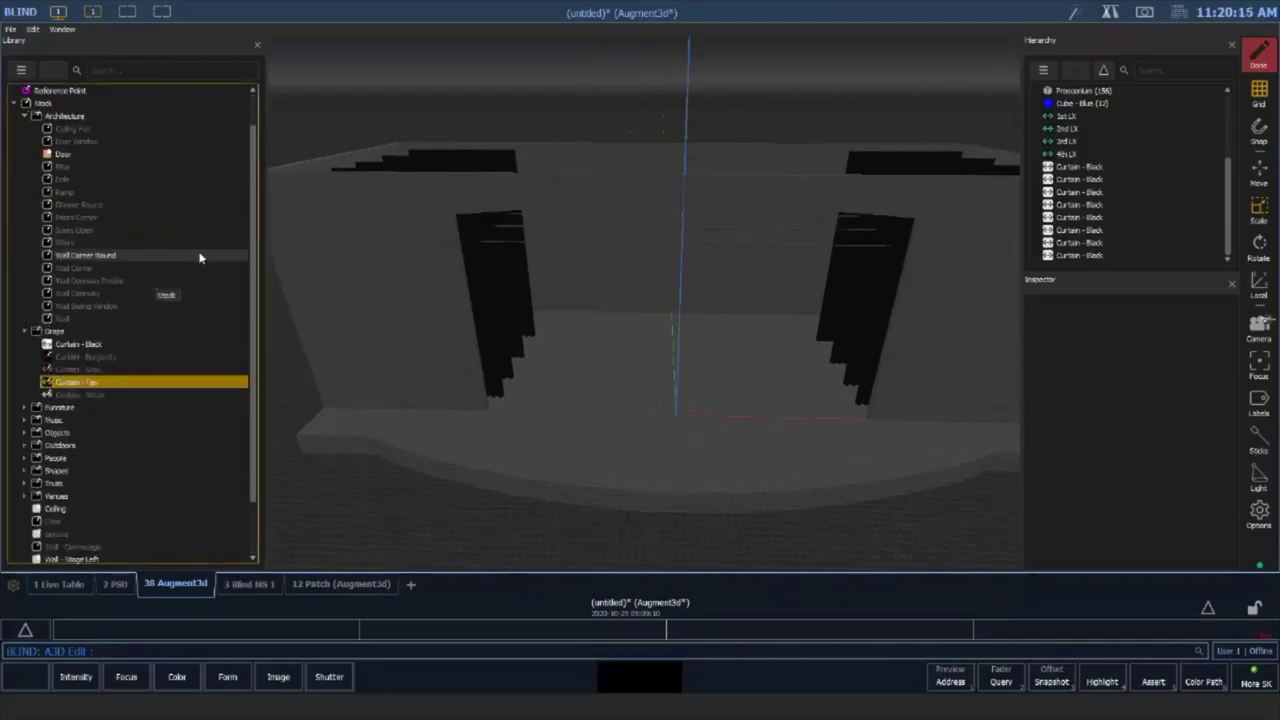
pyautogui.scroll(-2, 188, 265)
pyautogui.click(24, 345)
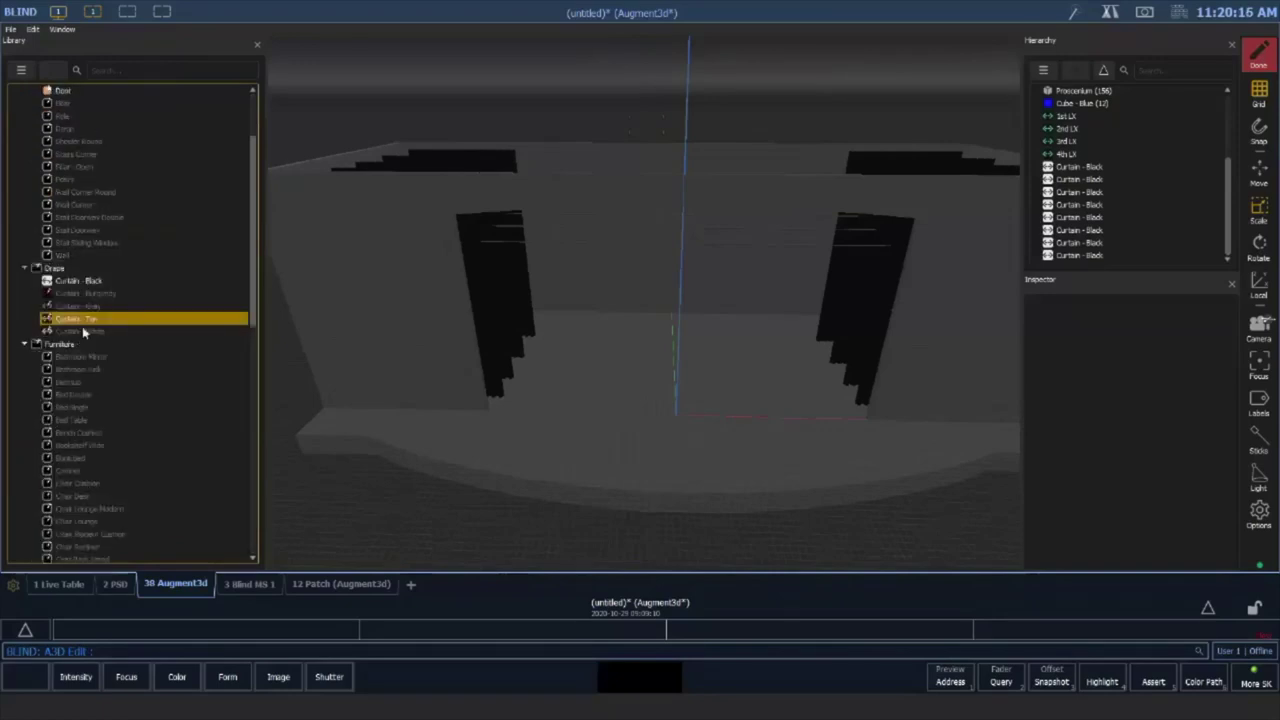
pyautogui.scroll(-7, 127, 310)
pyautogui.scroll(-2, 151, 258)
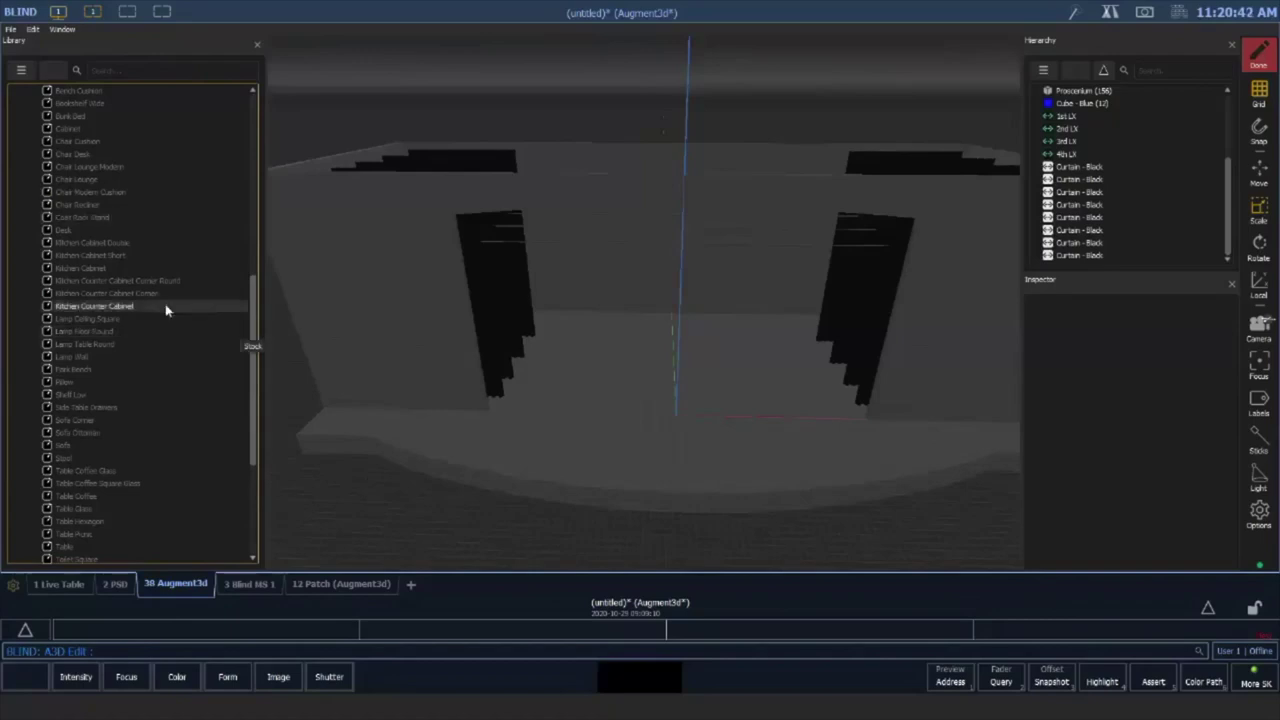
pyautogui.scroll(-2, 164, 305)
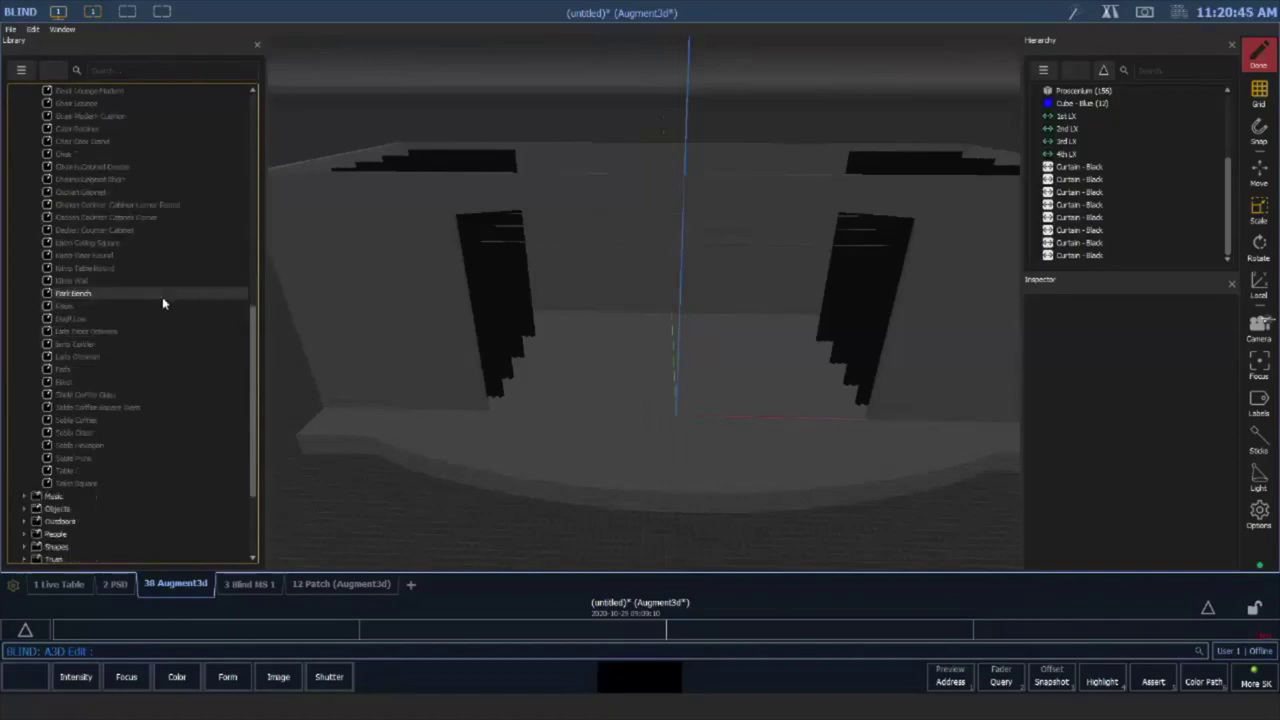
pyautogui.scroll(-4, 171, 292)
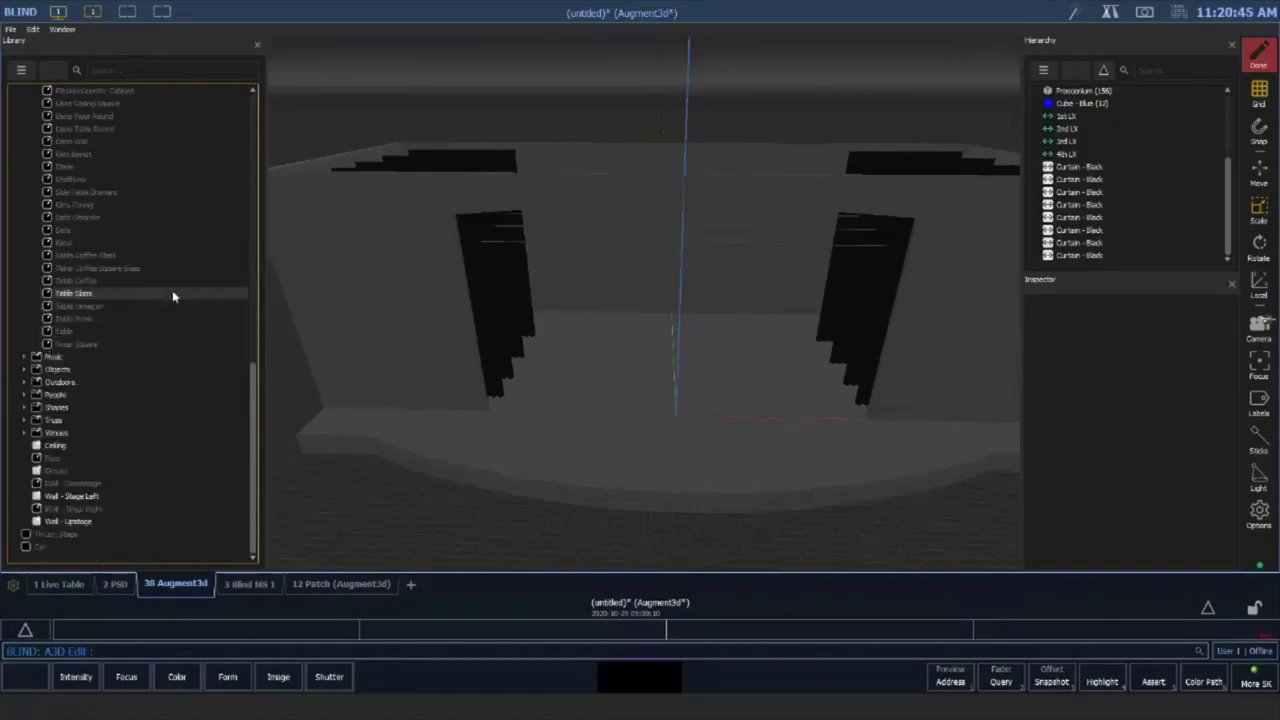
# Expand the Music and Objects library categories and look through their stock models
pyautogui.click(24, 357)
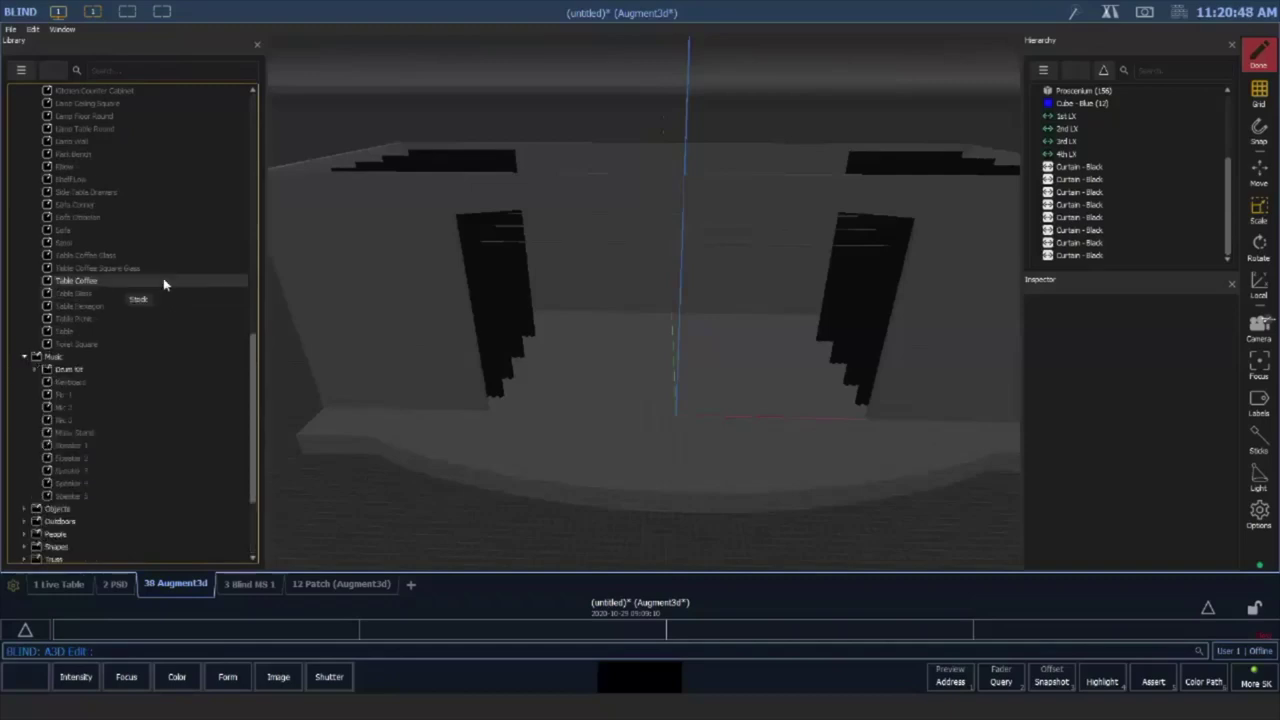
pyautogui.scroll(-3, 166, 280)
pyautogui.scroll(-1, 170, 280)
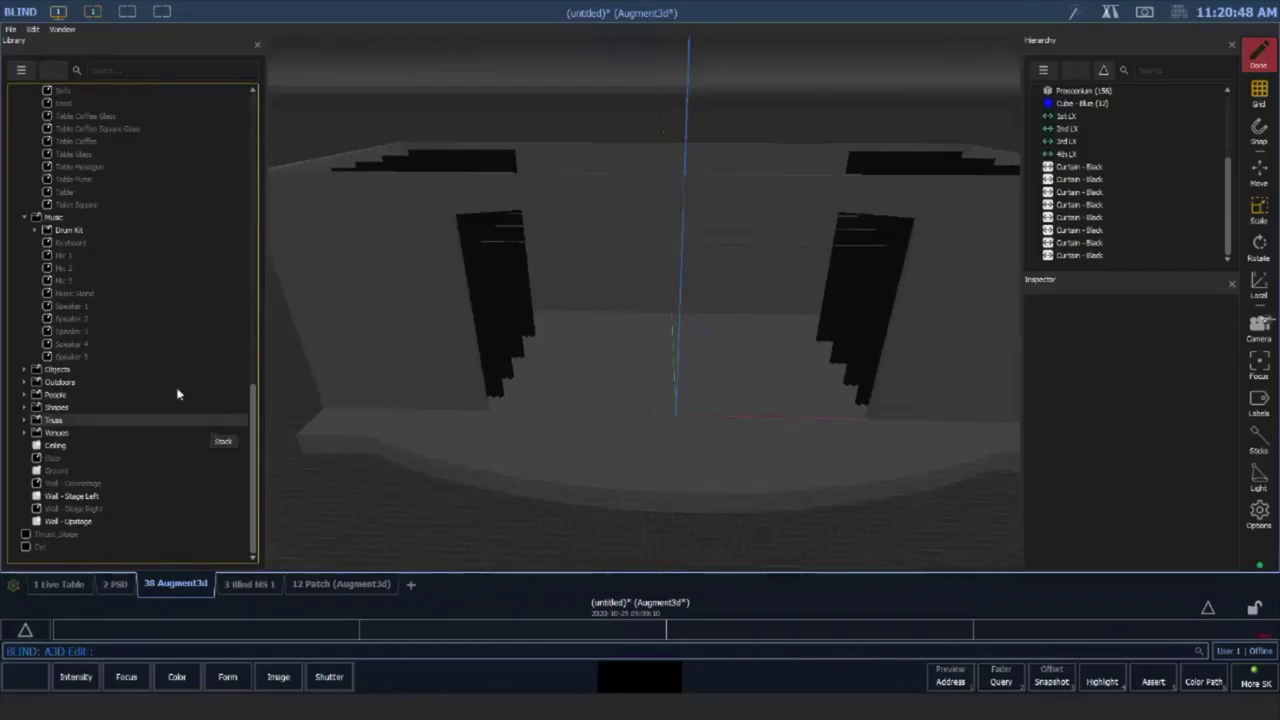
pyautogui.click(25, 370)
pyautogui.scroll(-5, 120, 337)
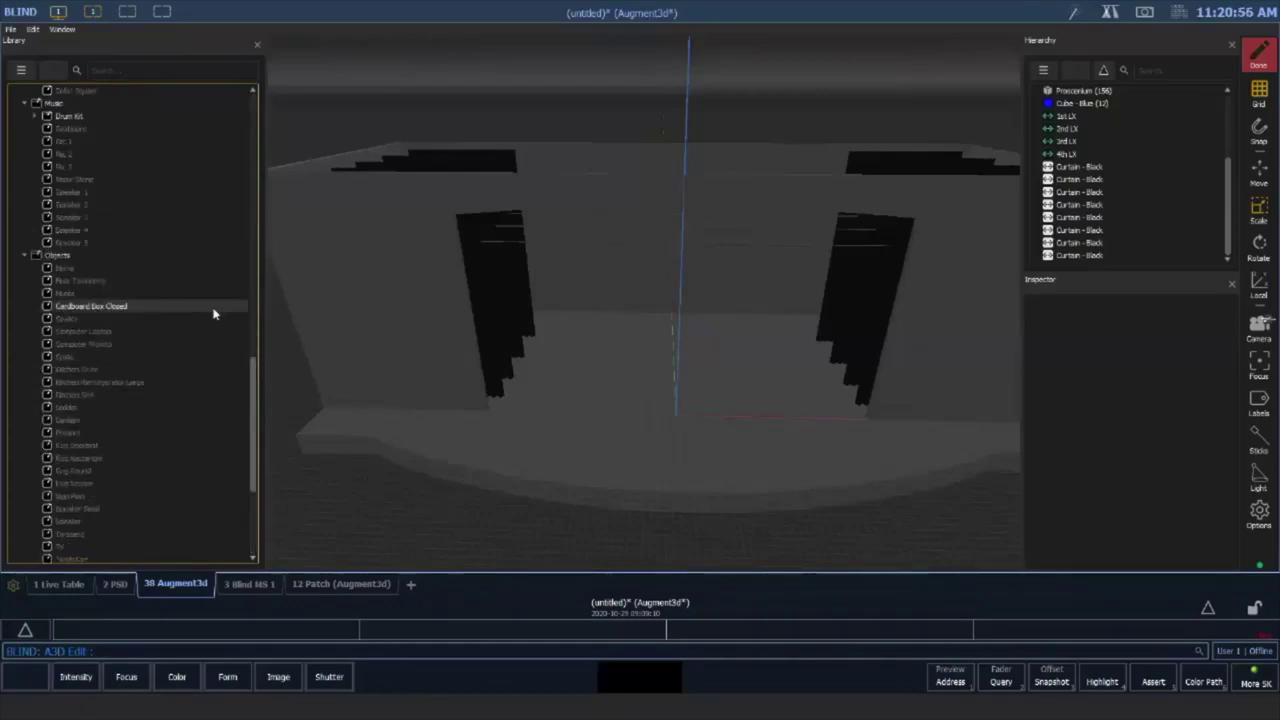
pyautogui.scroll(-1, 181, 312)
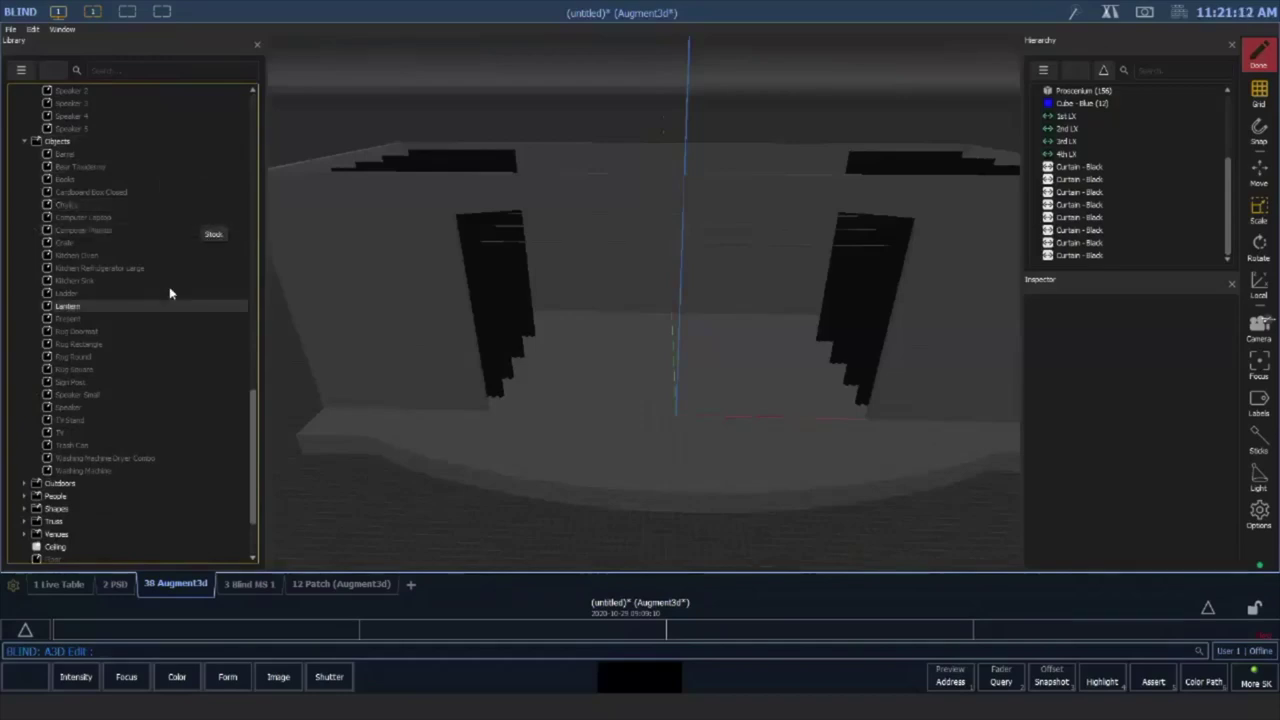
pyautogui.scroll(-1, 168, 290)
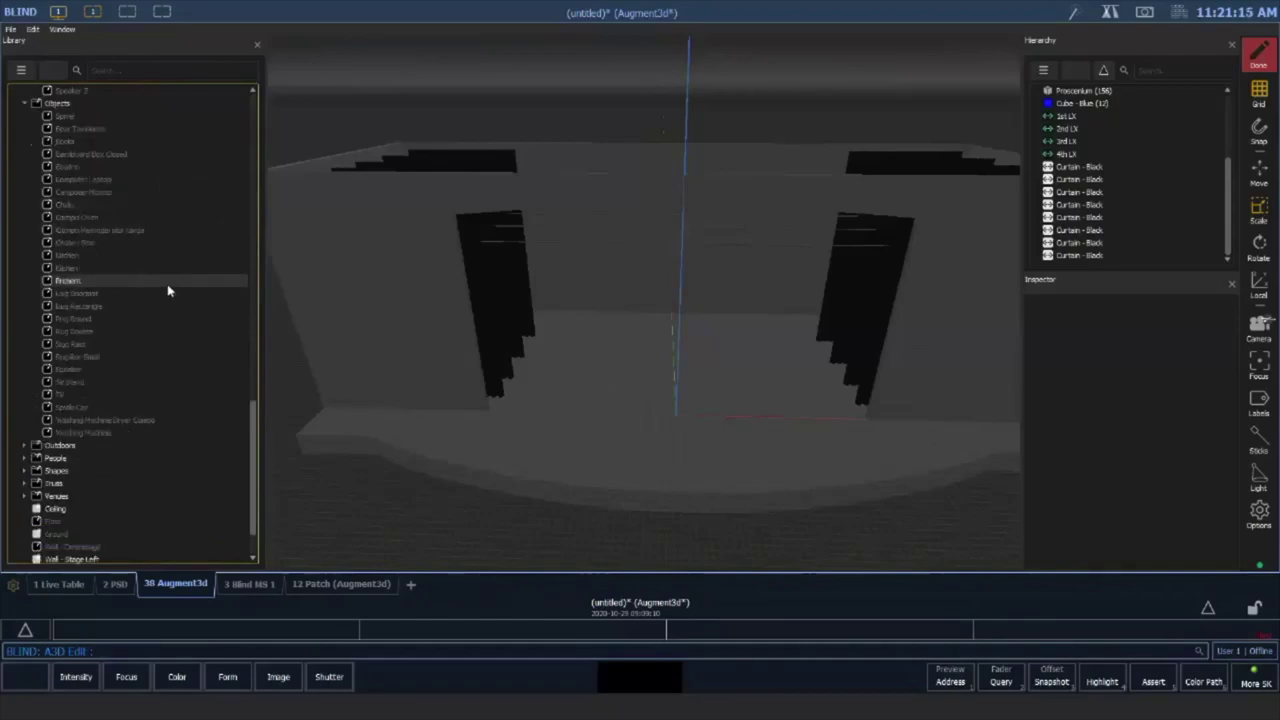
pyautogui.scroll(-2, 167, 287)
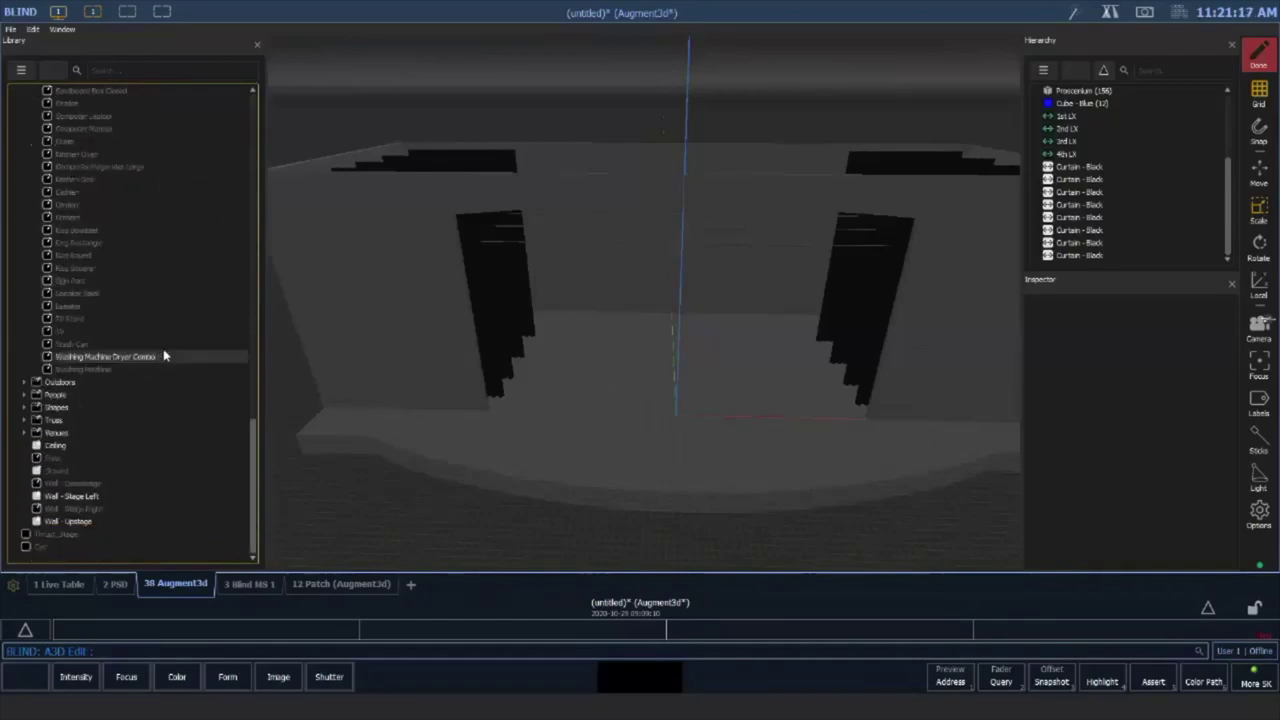
# Expand the Outdoors, People and Truss library categories and look through their stock models
pyautogui.click(24, 382)
pyautogui.scroll(-5, 149, 380)
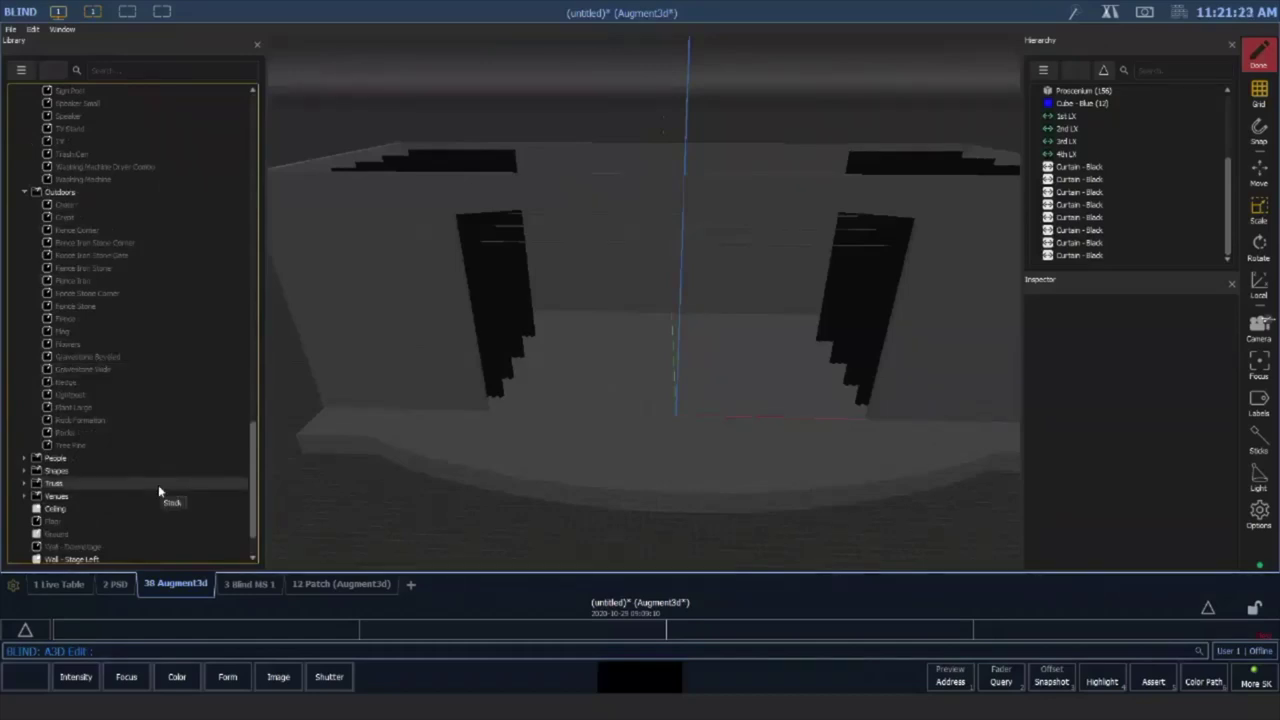
pyautogui.scroll(-2, 158, 470)
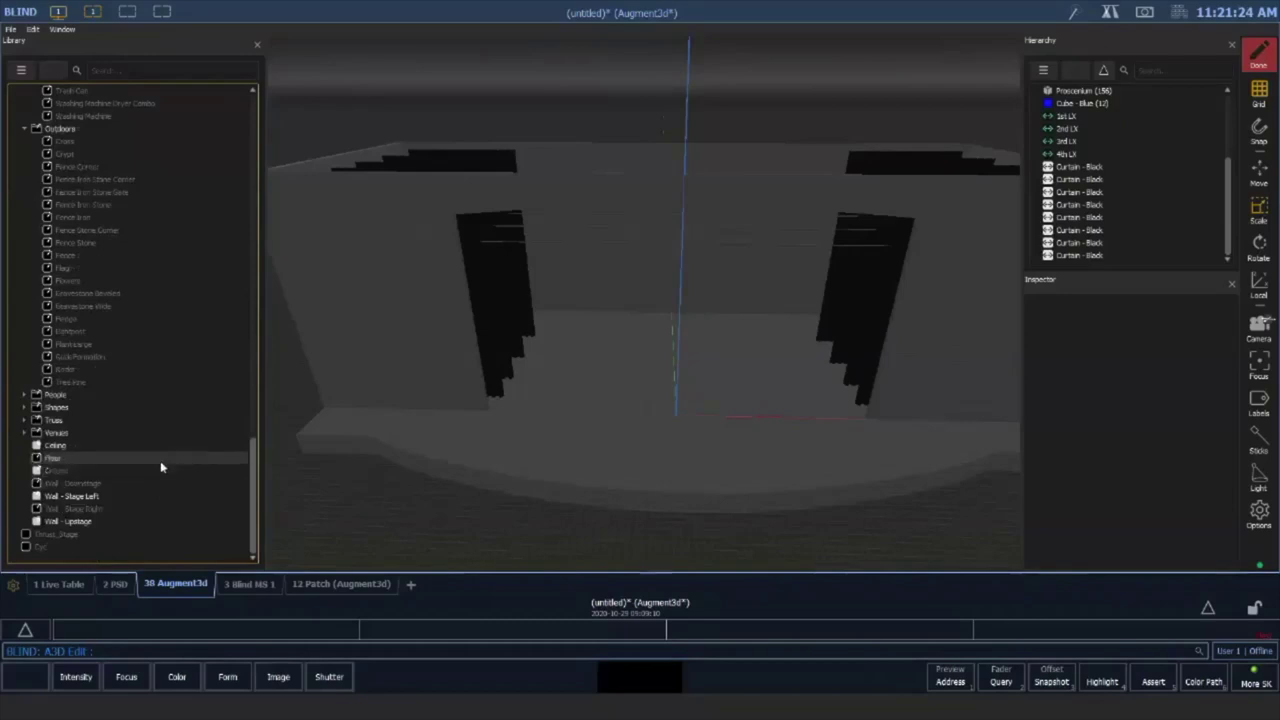
pyautogui.doubleClick(107, 395)
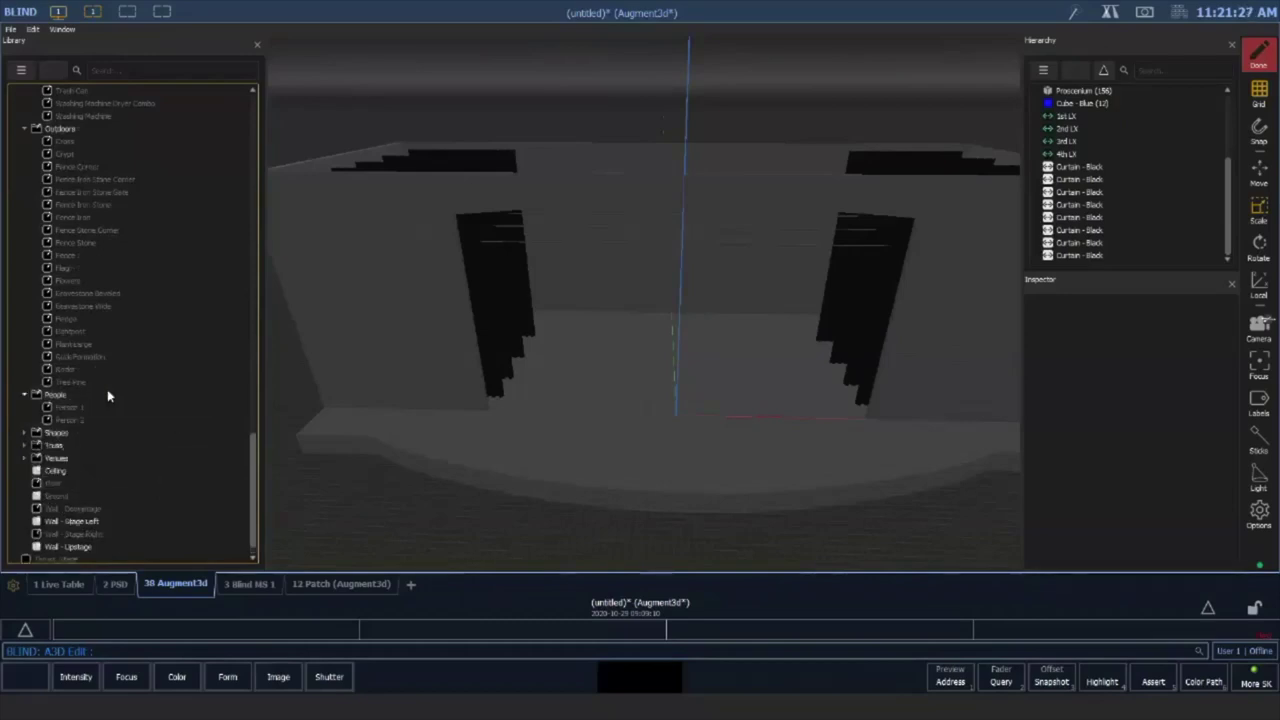
pyautogui.scroll(-1, 110, 392)
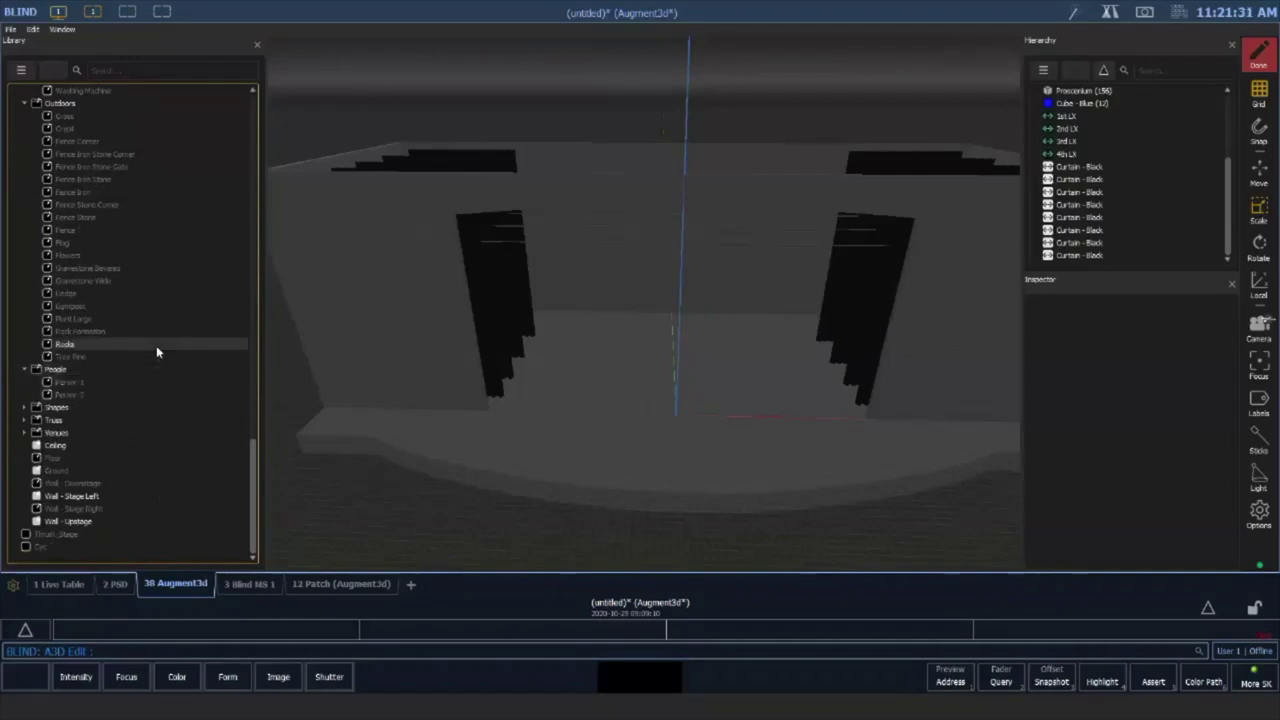
pyautogui.click(24, 421)
pyautogui.scroll(-2, 151, 400)
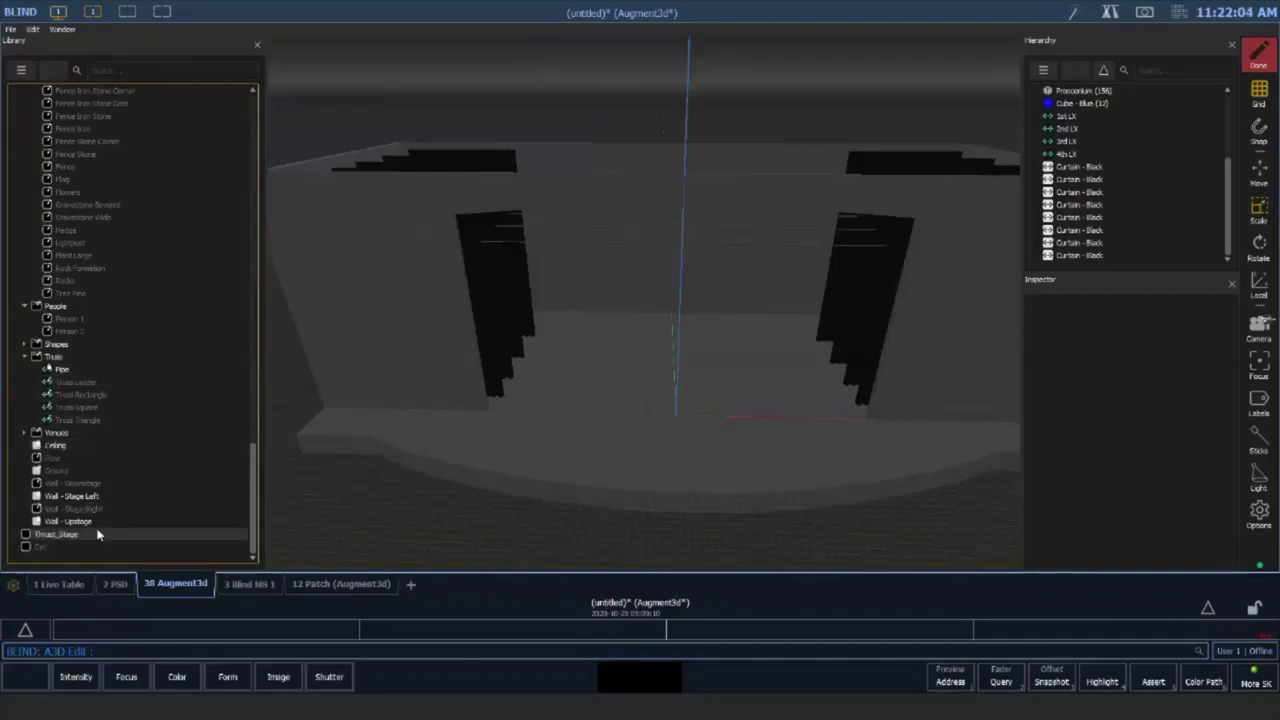
# Expand the Shapes library category down to its 2D Plane models
pyautogui.click(25, 343)
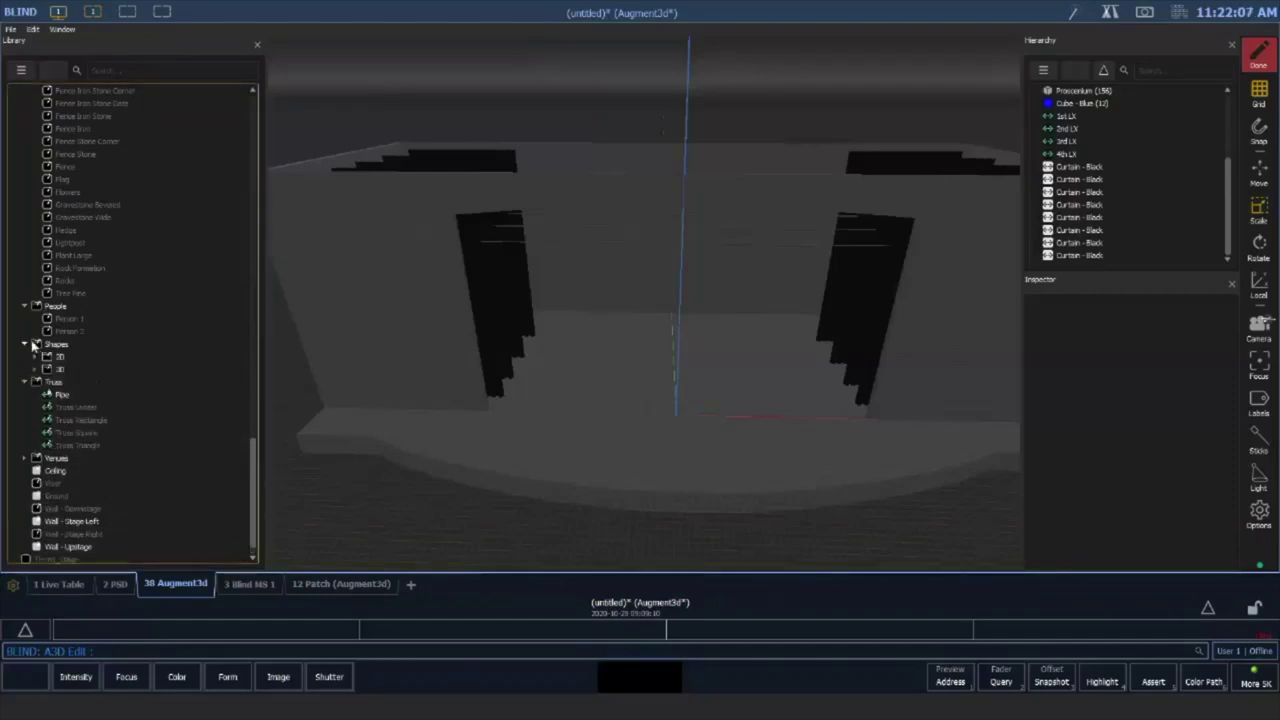
pyautogui.click(33, 331)
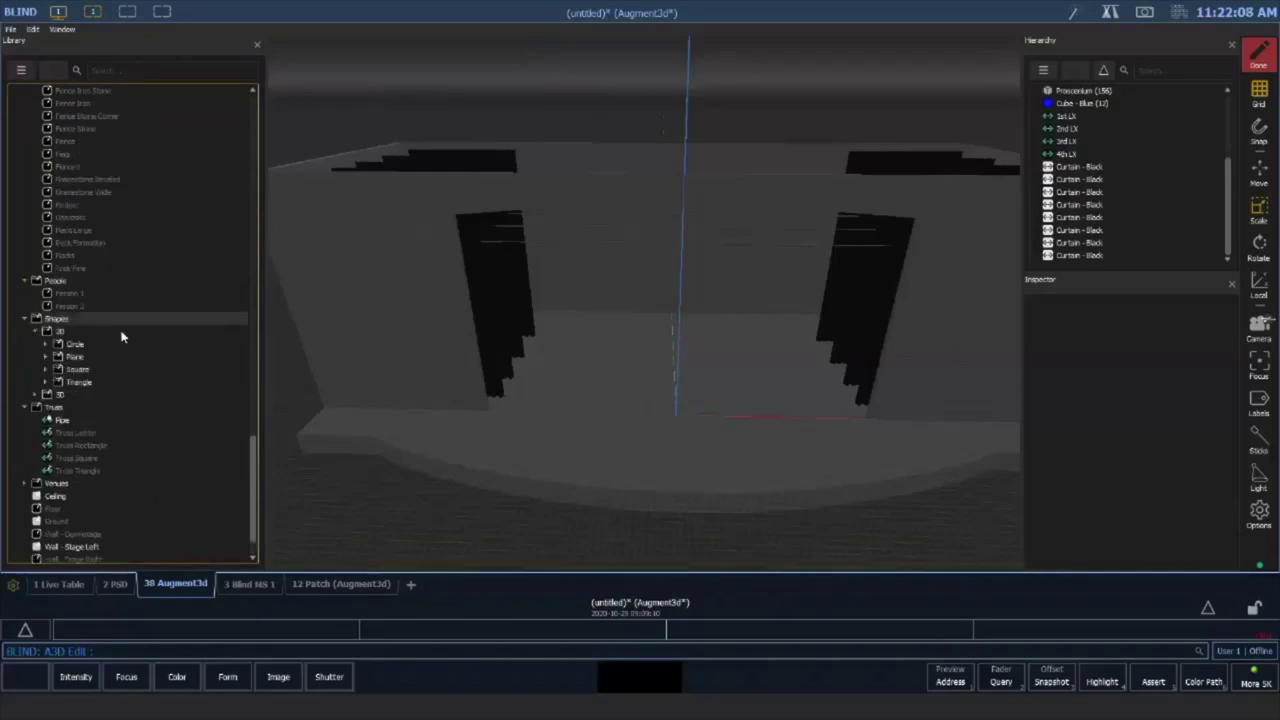
pyautogui.scroll(-1, 134, 280)
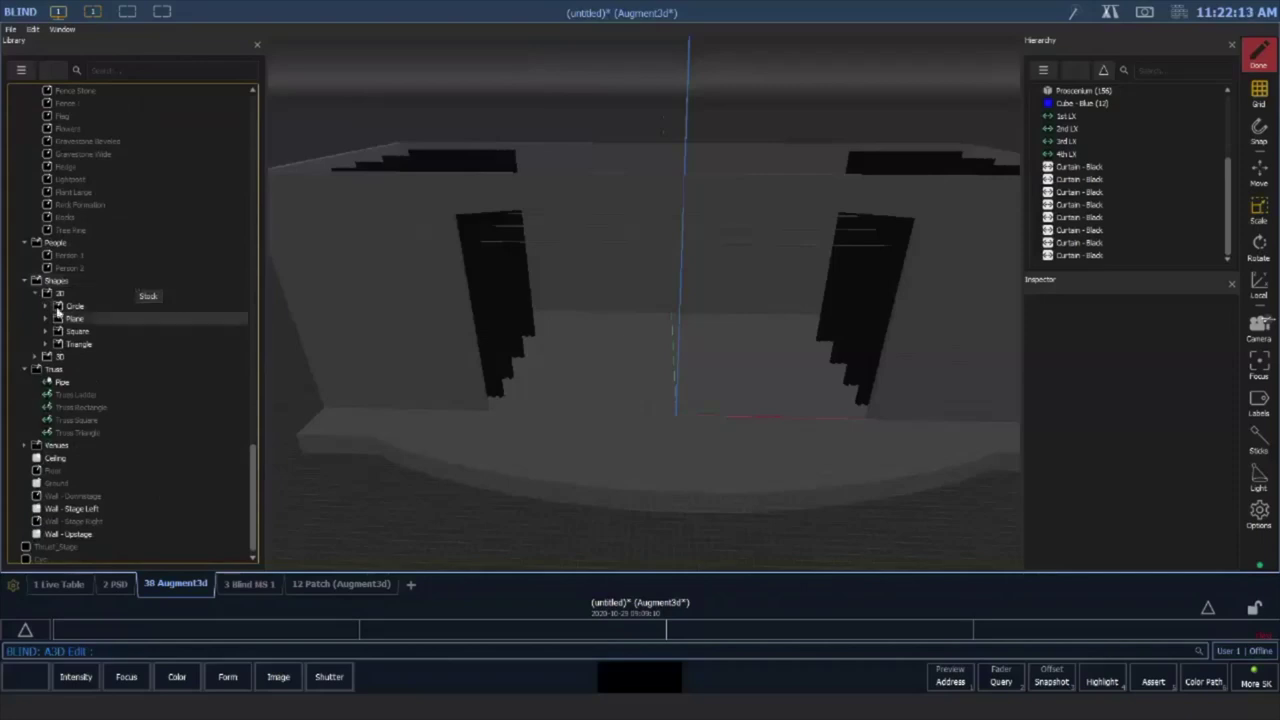
pyautogui.click(46, 318)
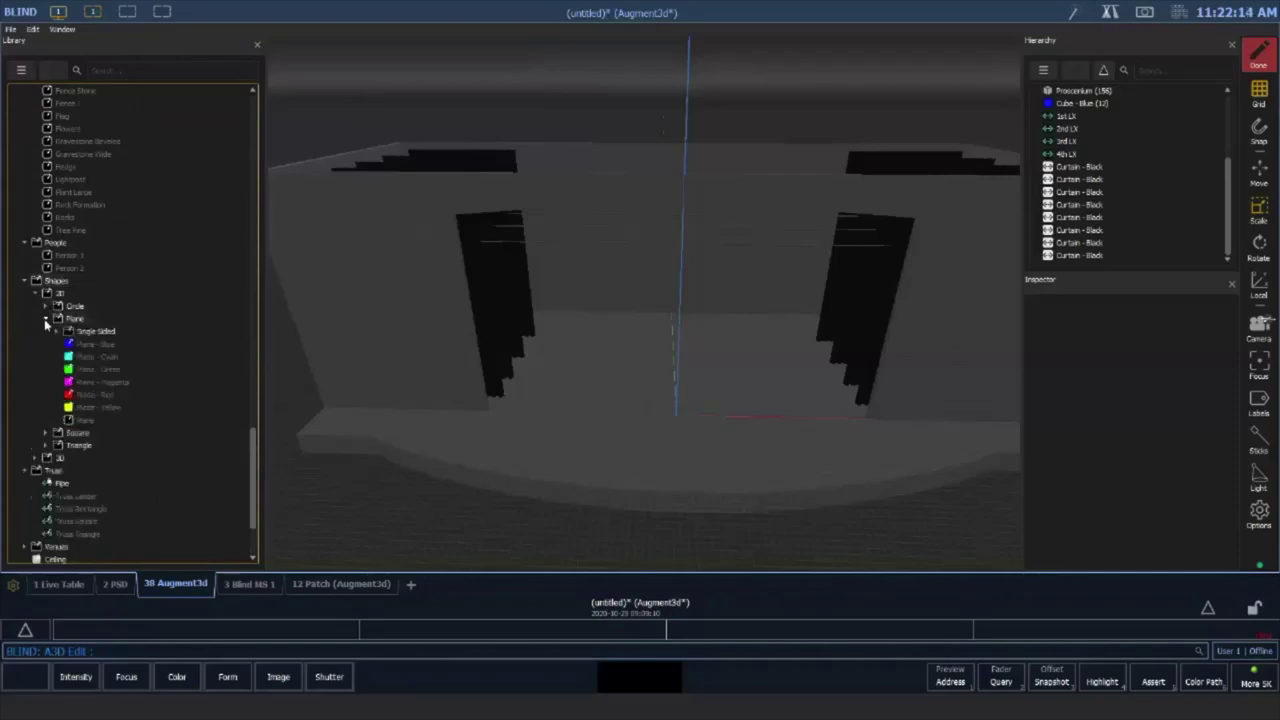
# Add a Plane - Blue from the library to the model and move it along Y to about -36' 4.84"
pyautogui.click(125, 344)
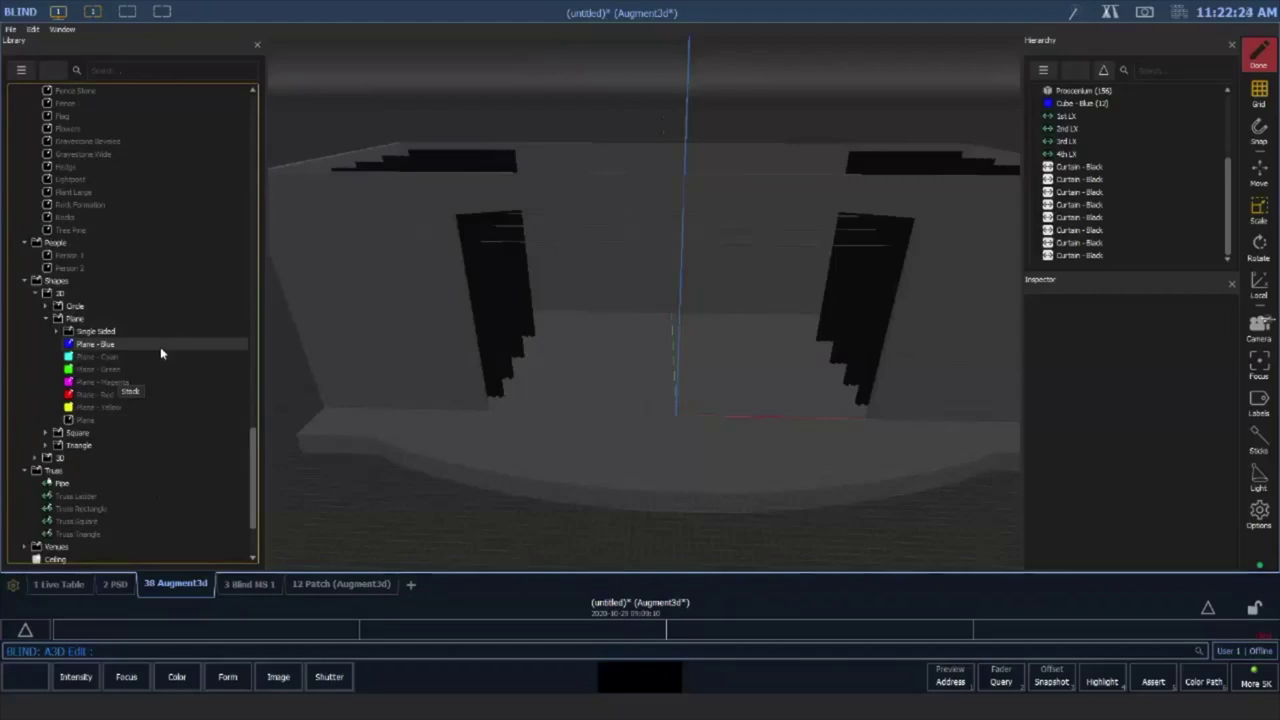
pyautogui.moveTo(131, 345); pyautogui.dragTo(750, 417)
pyautogui.moveTo(707, 424); pyautogui.dragTo(702, 330, button='middle')
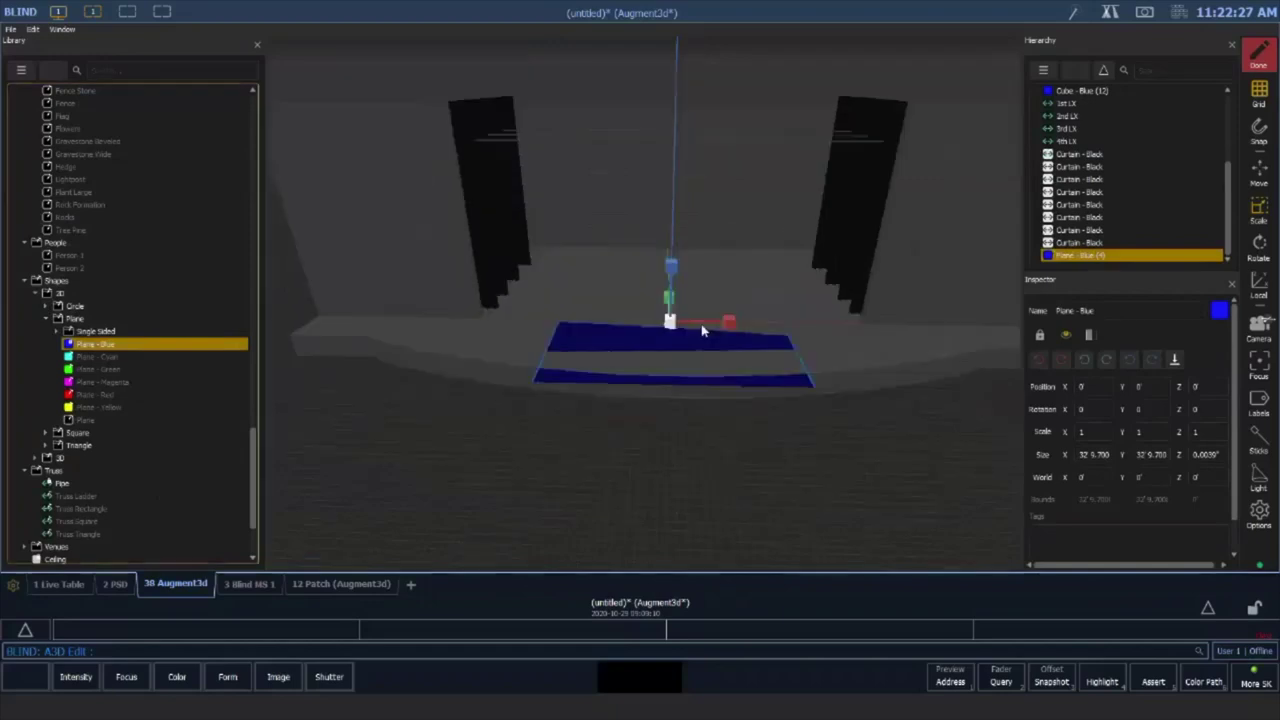
pyautogui.moveTo(703, 331); pyautogui.dragTo(688, 246)
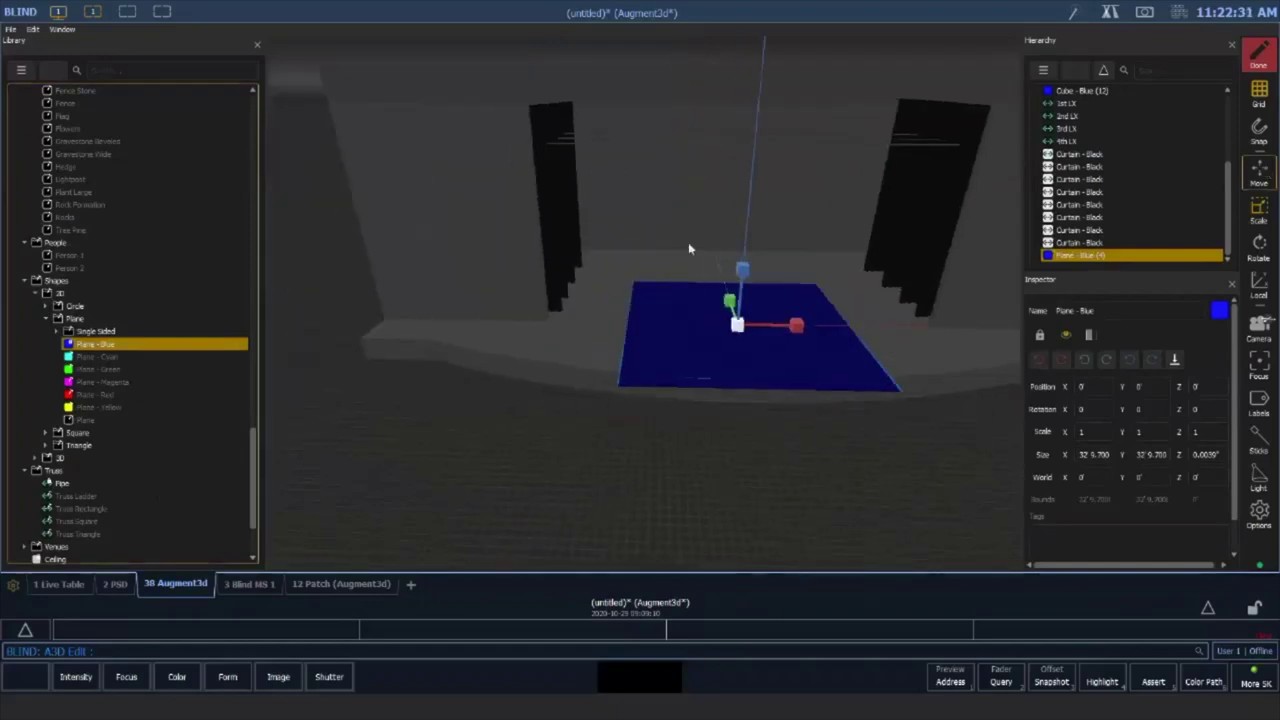
pyautogui.moveTo(730, 301); pyautogui.dragTo(808, 368)
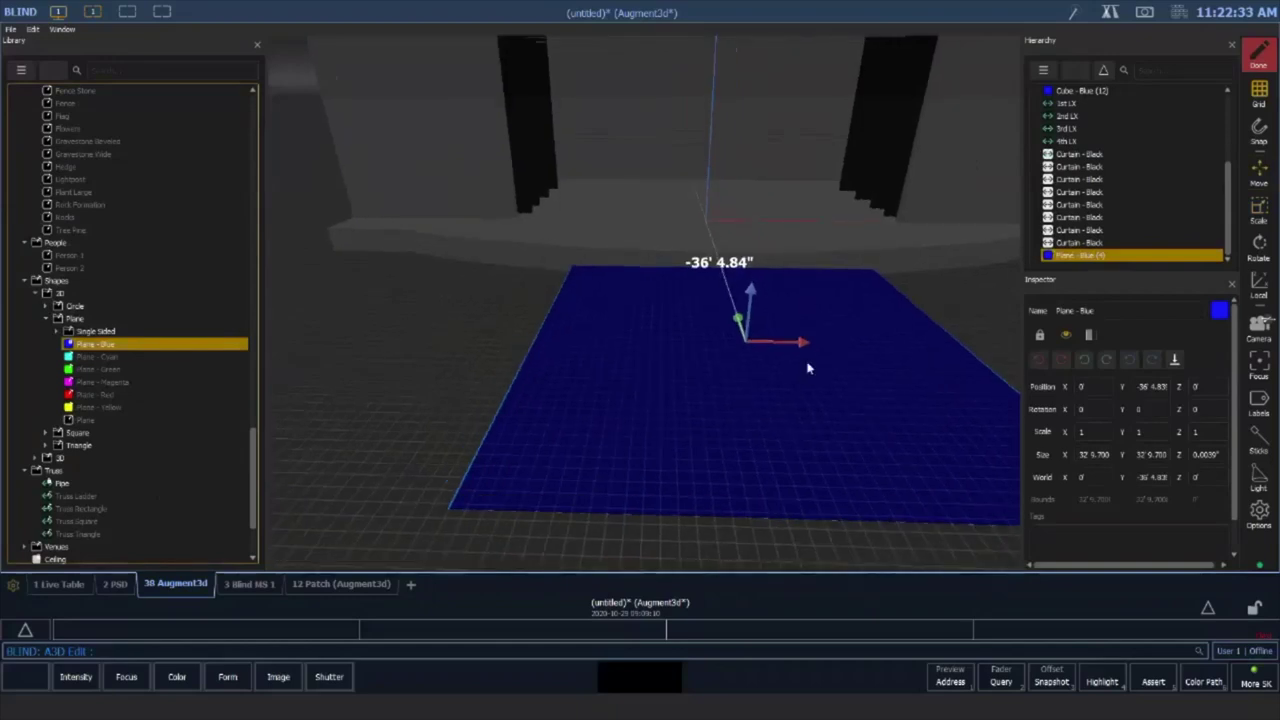
# Stand the blue plane upright with a -90° rotation about X and stretch its Y size to about 34' 1"
pyautogui.click(1060, 358)
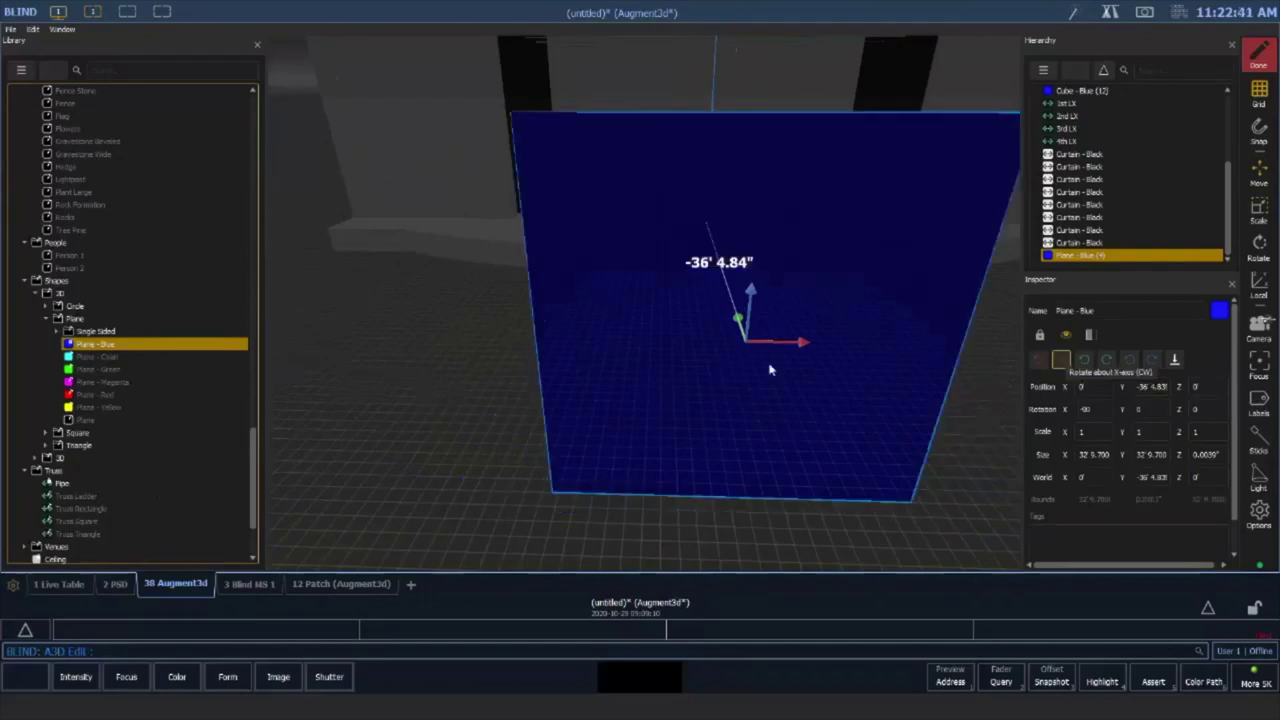
pyautogui.moveTo(769, 367); pyautogui.dragTo(647, 327, button='middle')
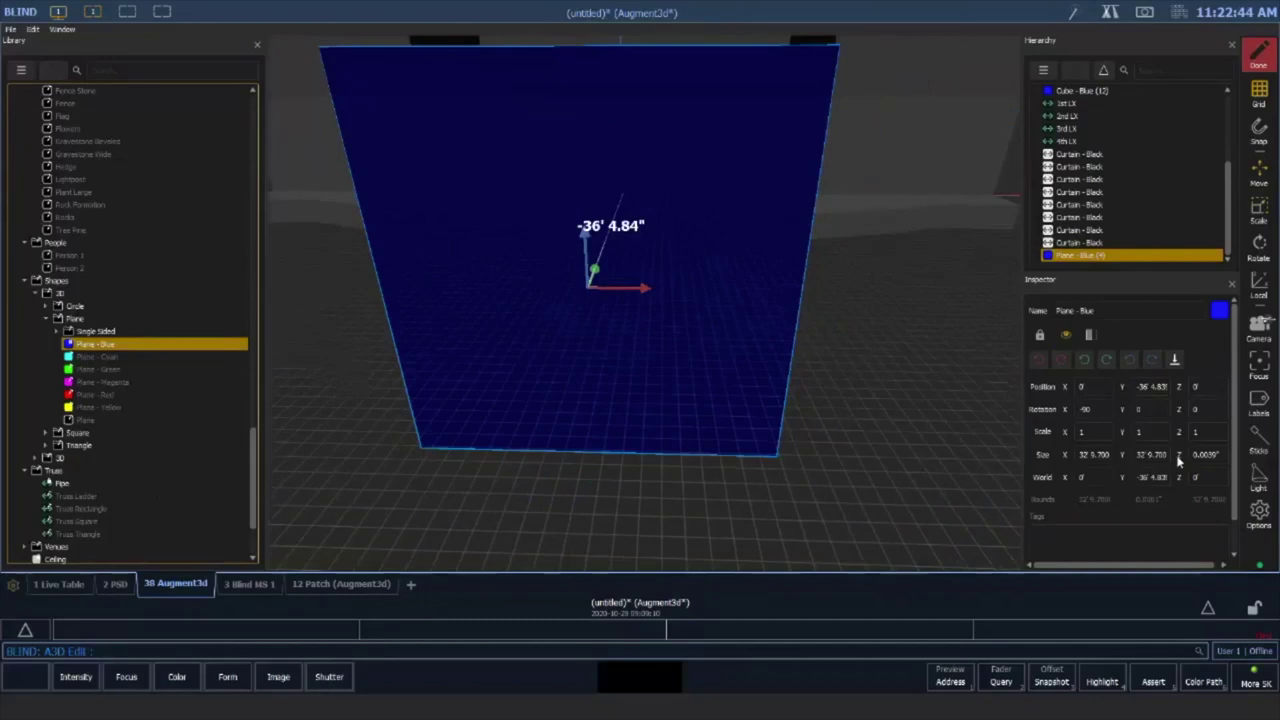
pyautogui.click(1090, 258)
pyautogui.moveTo(1122, 455)
pyautogui.mouseDown()
pyautogui.moveTo(1215, 453)
pyautogui.moveTo(11, 449)
pyautogui.moveTo(1211, 449)
pyautogui.moveTo(31, 455)
pyautogui.moveTo(1150, 455)
pyautogui.moveTo(1119, 454)
pyautogui.mouseUp()
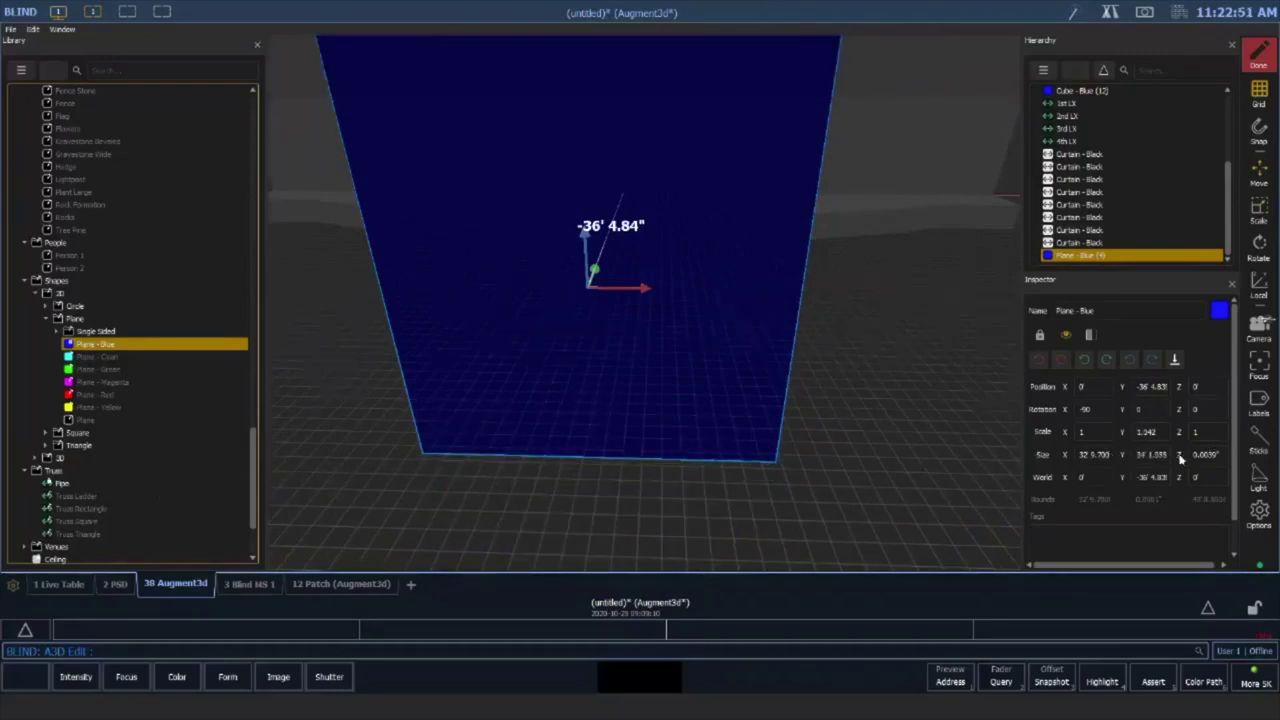
pyautogui.click(1160, 434)
# Lay the blue plane flat again by rotating it back to 0° about X
pyautogui.click(1040, 358)
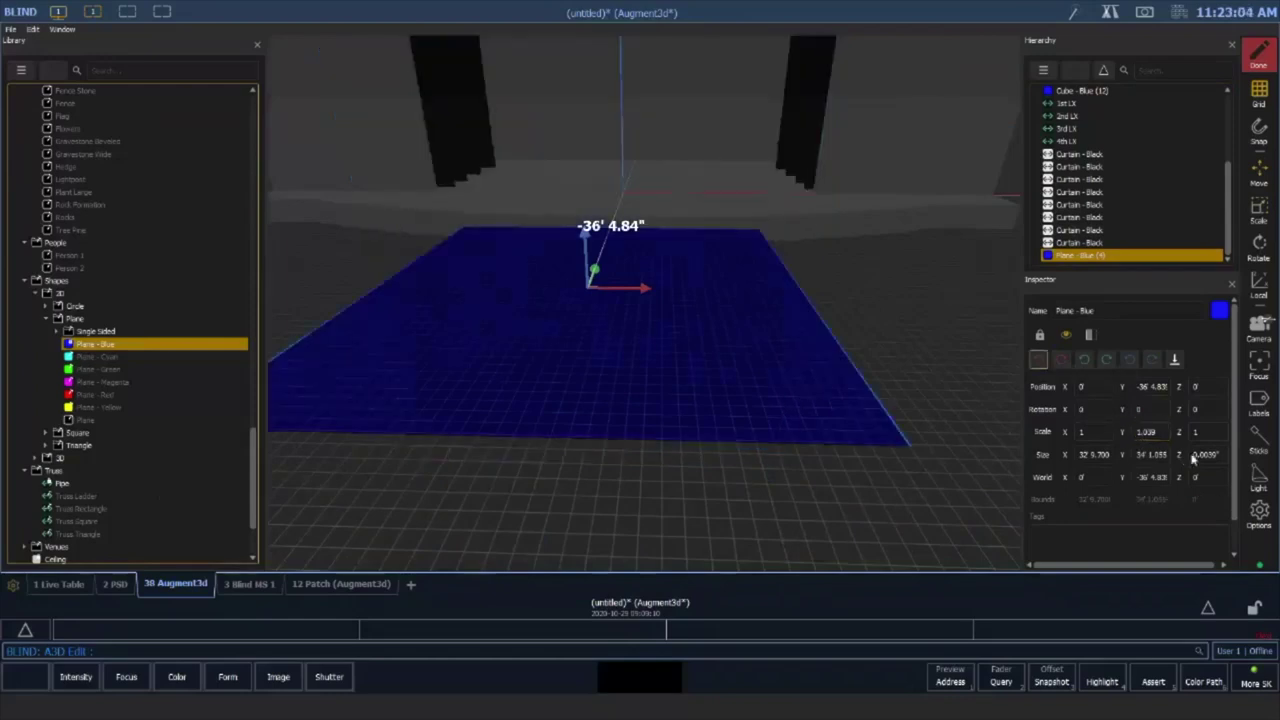
pyautogui.click(1190, 458)
pyautogui.click(1178, 459)
pyautogui.click(1200, 410)
pyautogui.click(1008, 407)
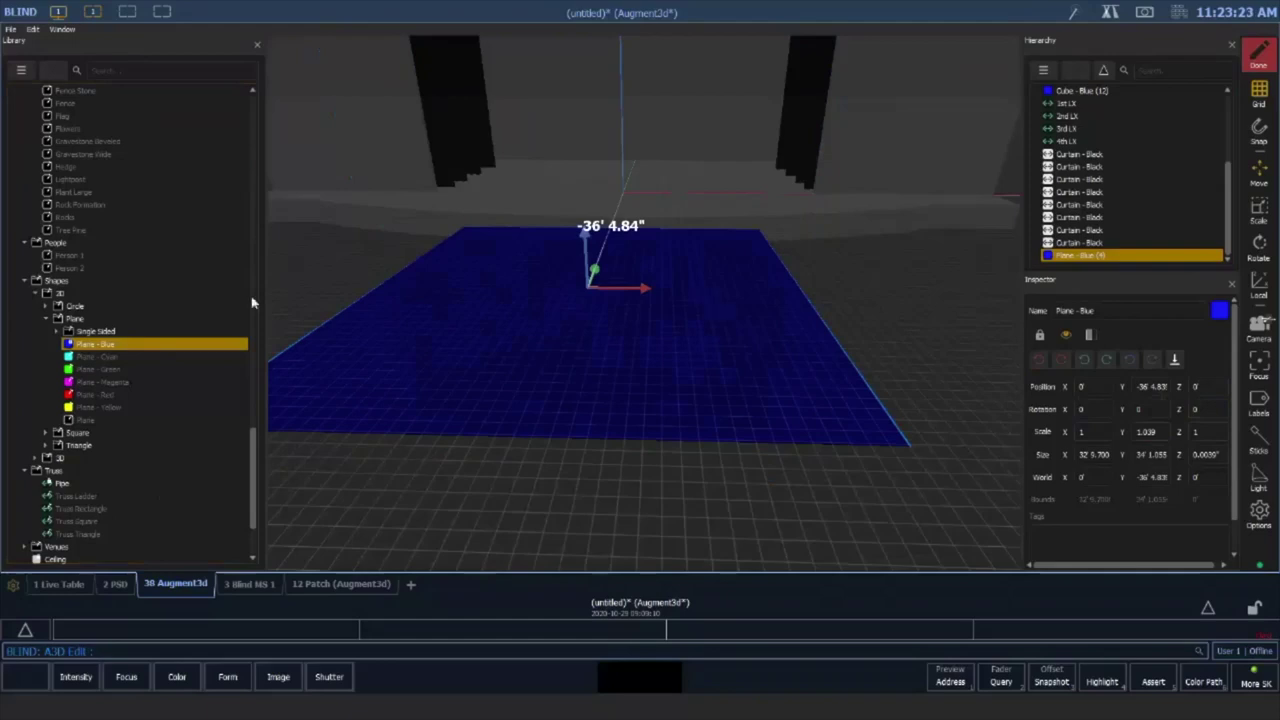
# Delete the blue plane from the model and confirm the deletion
pyautogui.rightClick(1102, 260)
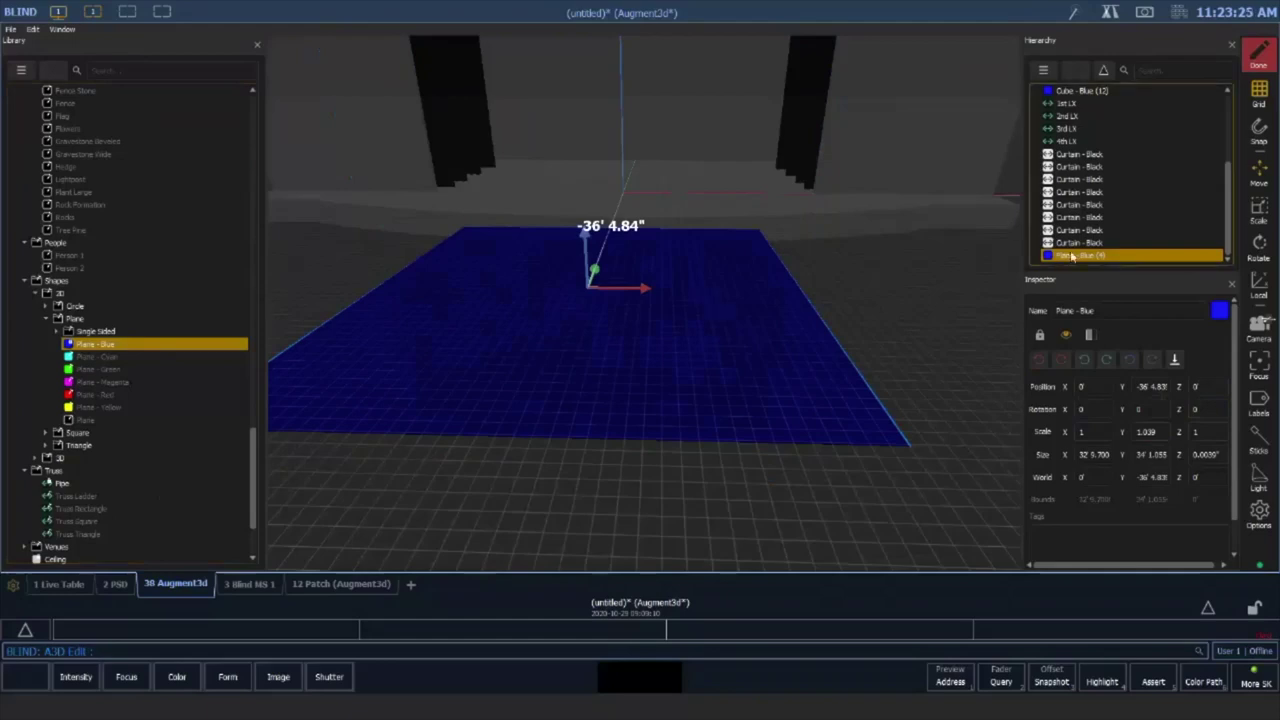
pyautogui.click(1101, 259)
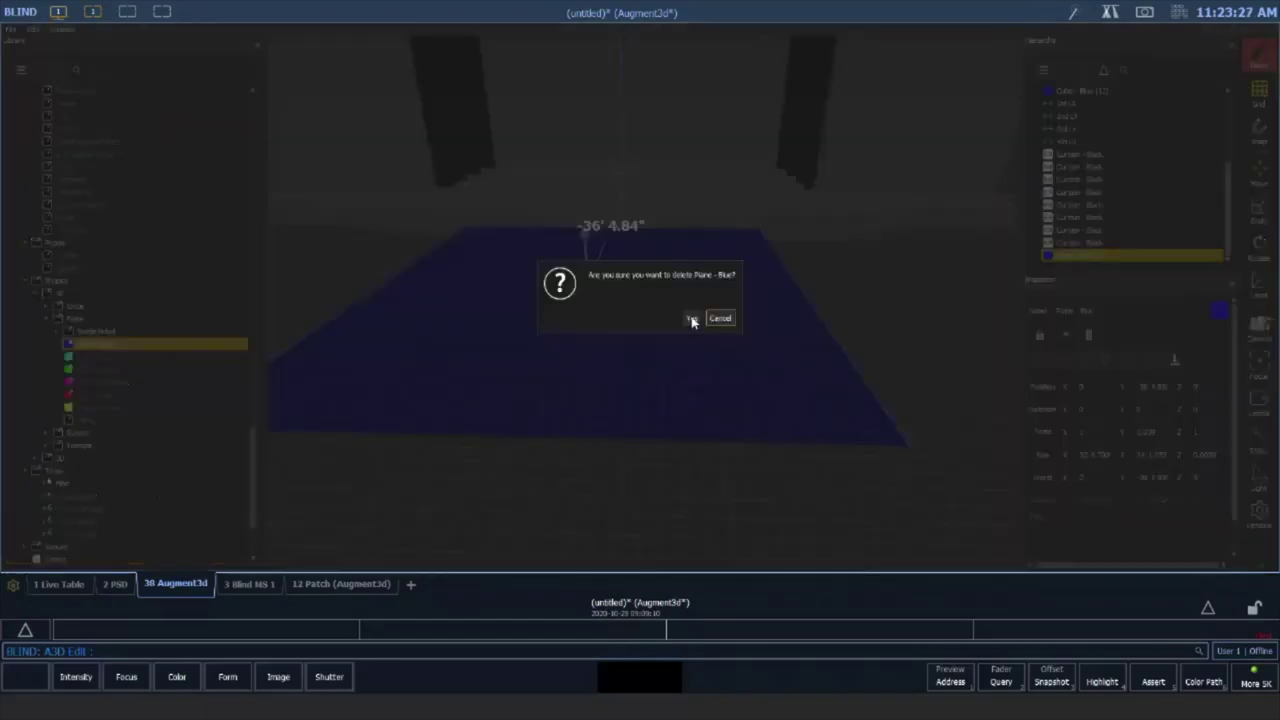
pyautogui.click(691, 319)
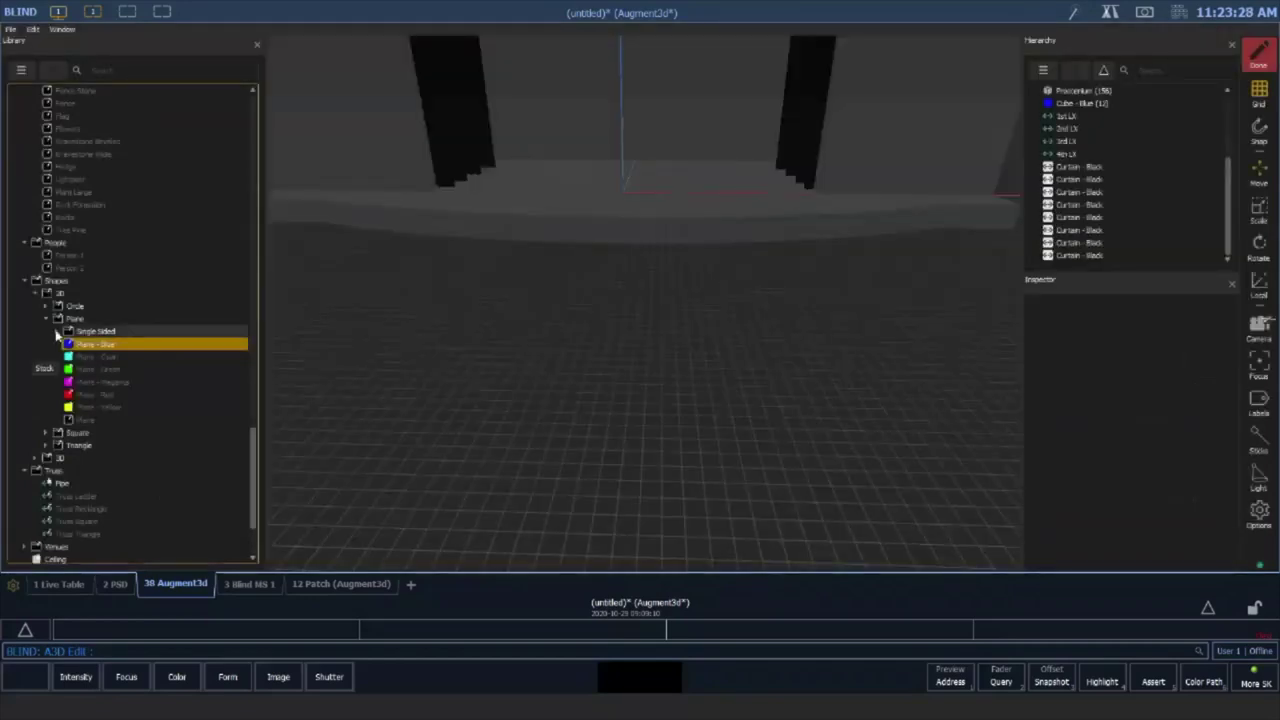
# Look through the single-sided plane models and the Circle shapes in the library, and collapse the Plane category
pyautogui.click(56, 330)
pyautogui.click(46, 307)
pyautogui.scroll(-3, 84, 310)
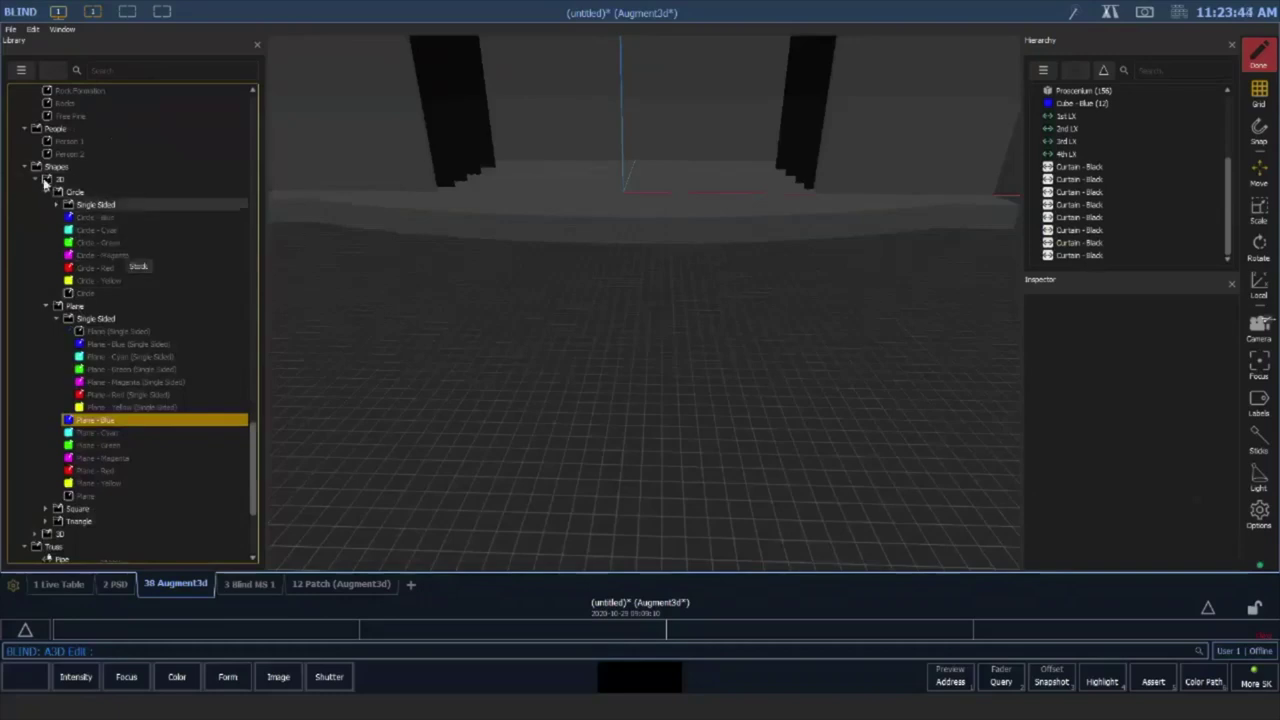
pyautogui.click(58, 318)
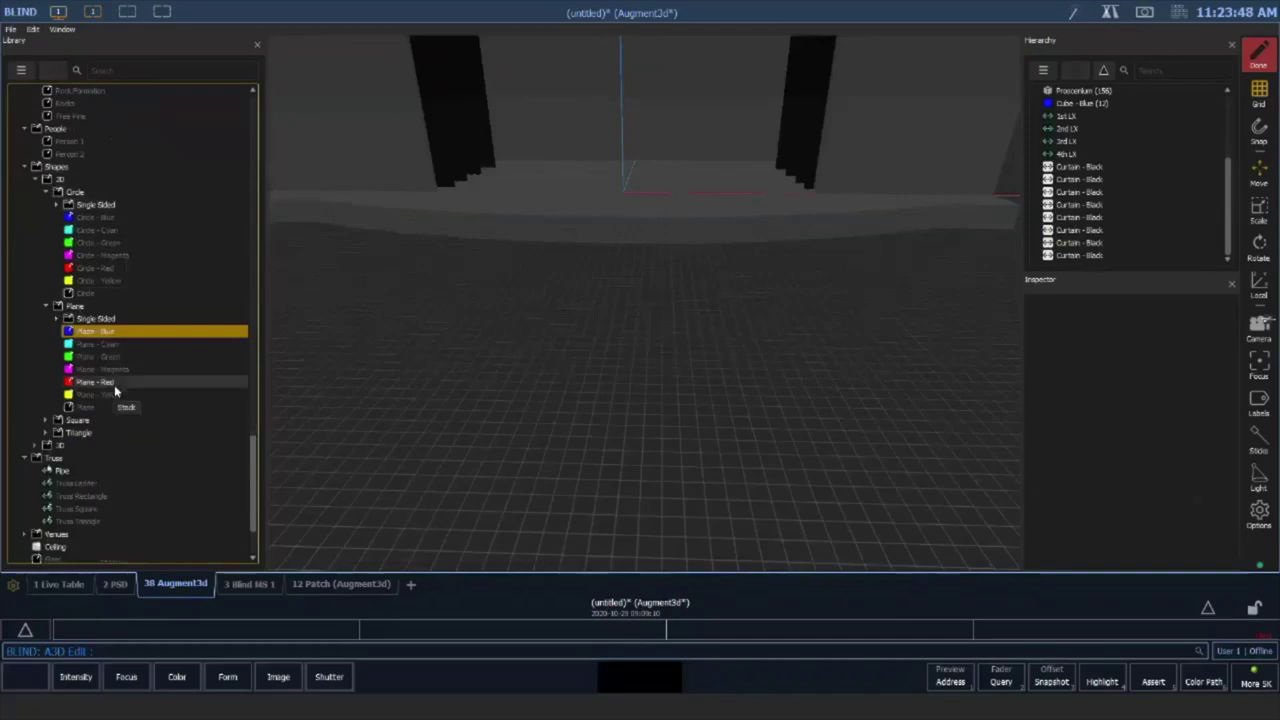
pyautogui.click(46, 306)
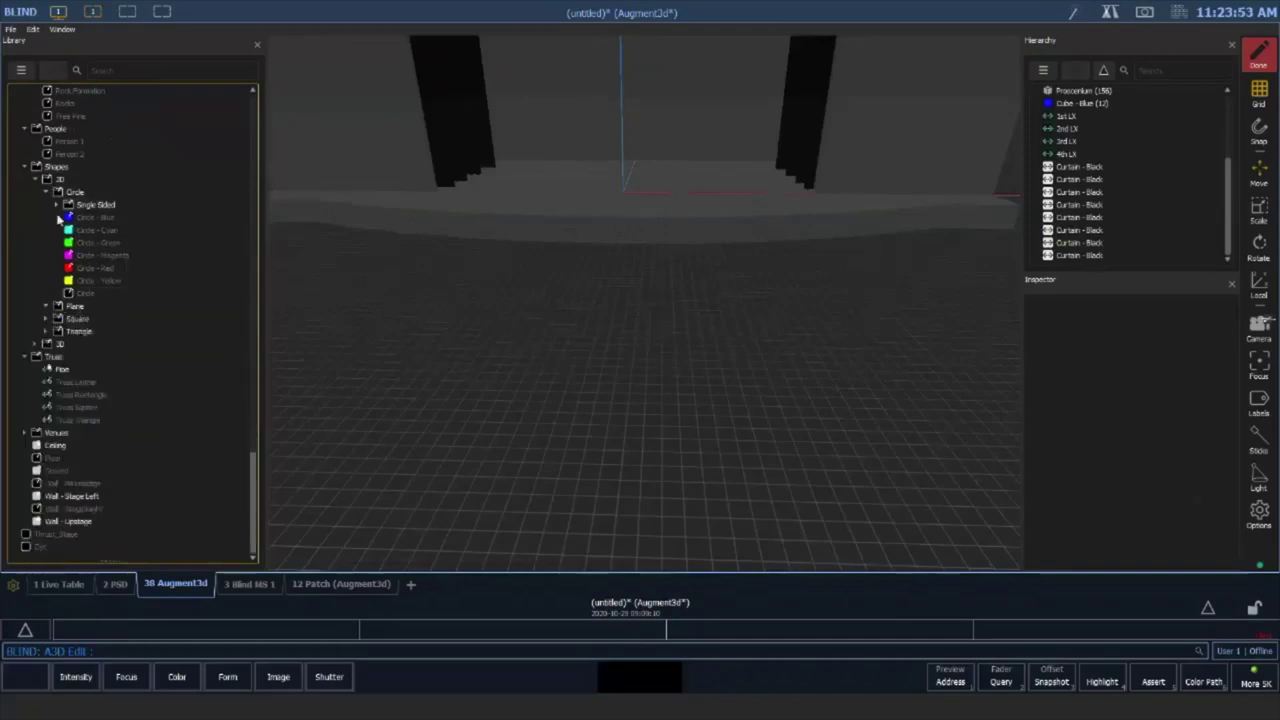
# Look through the stock library, collapsing the 2D shapes and opening the 3D Cone category down to the blue cone
pyautogui.click(36, 181)
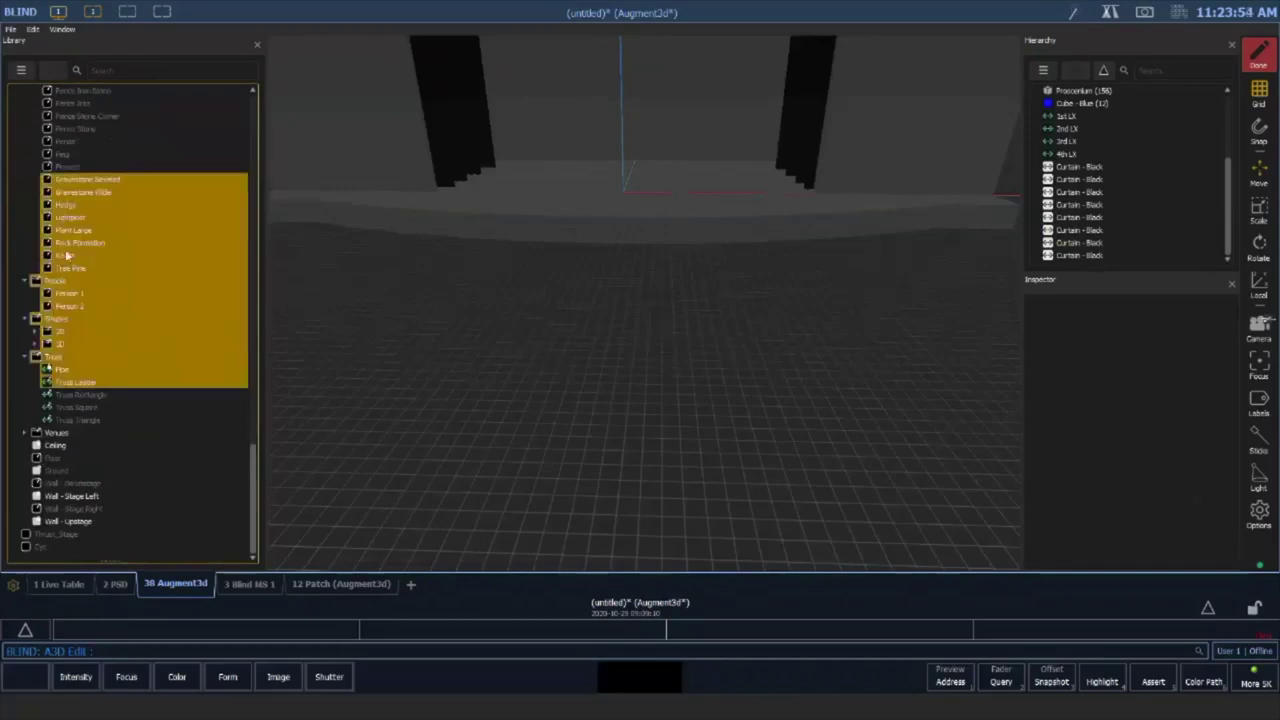
pyautogui.click(130, 441)
pyautogui.scroll(10, 130, 420)
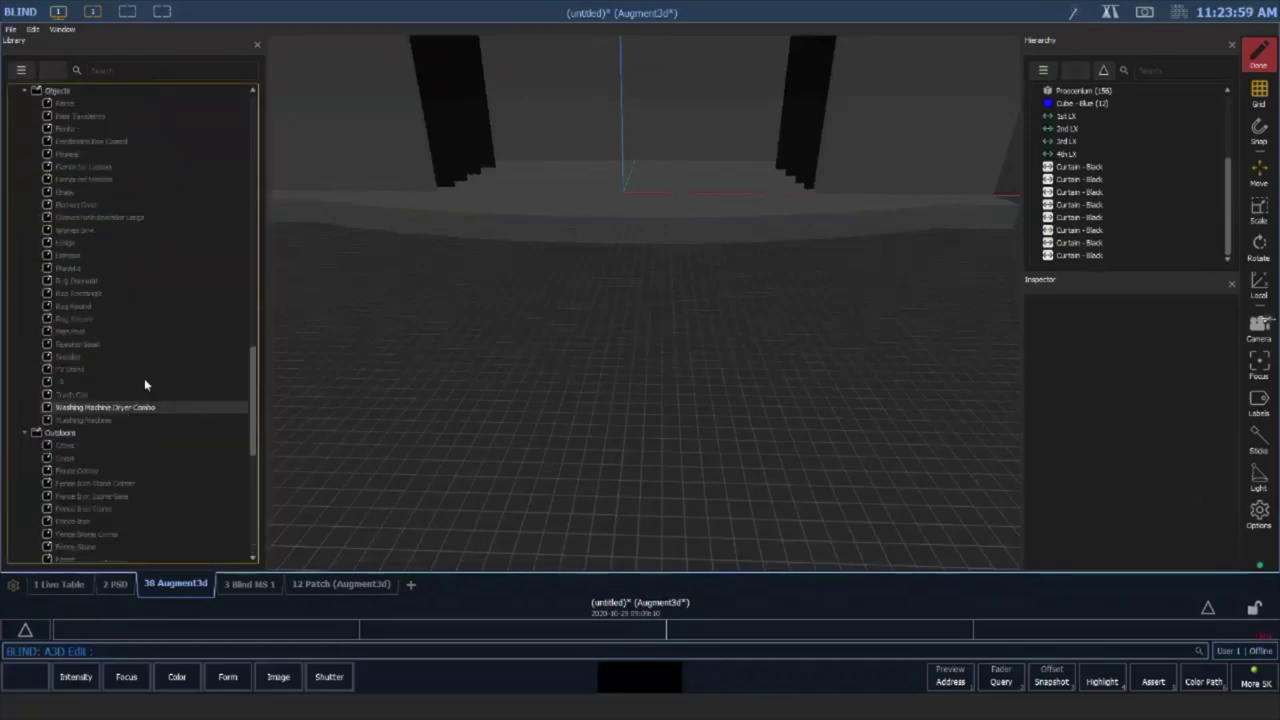
pyautogui.scroll(-11, 152, 374)
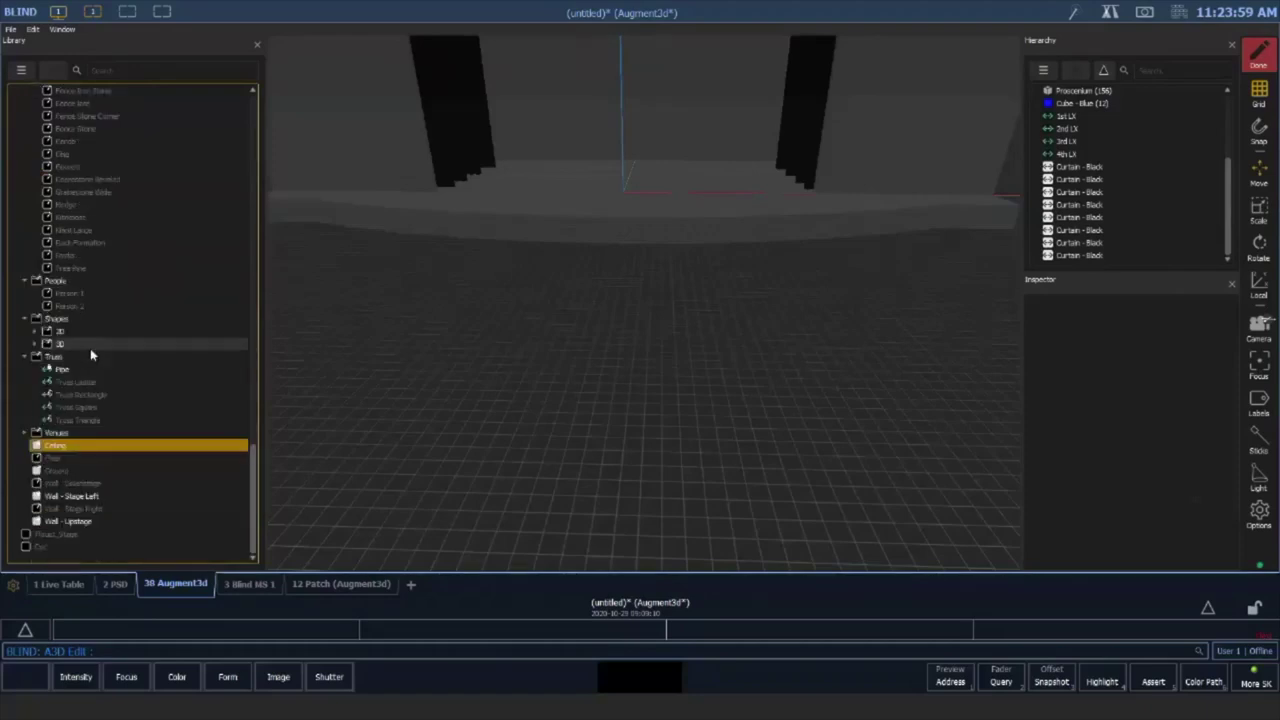
pyautogui.click(35, 343)
pyautogui.scroll(-2, 191, 391)
pyautogui.scroll(-1, 166, 338)
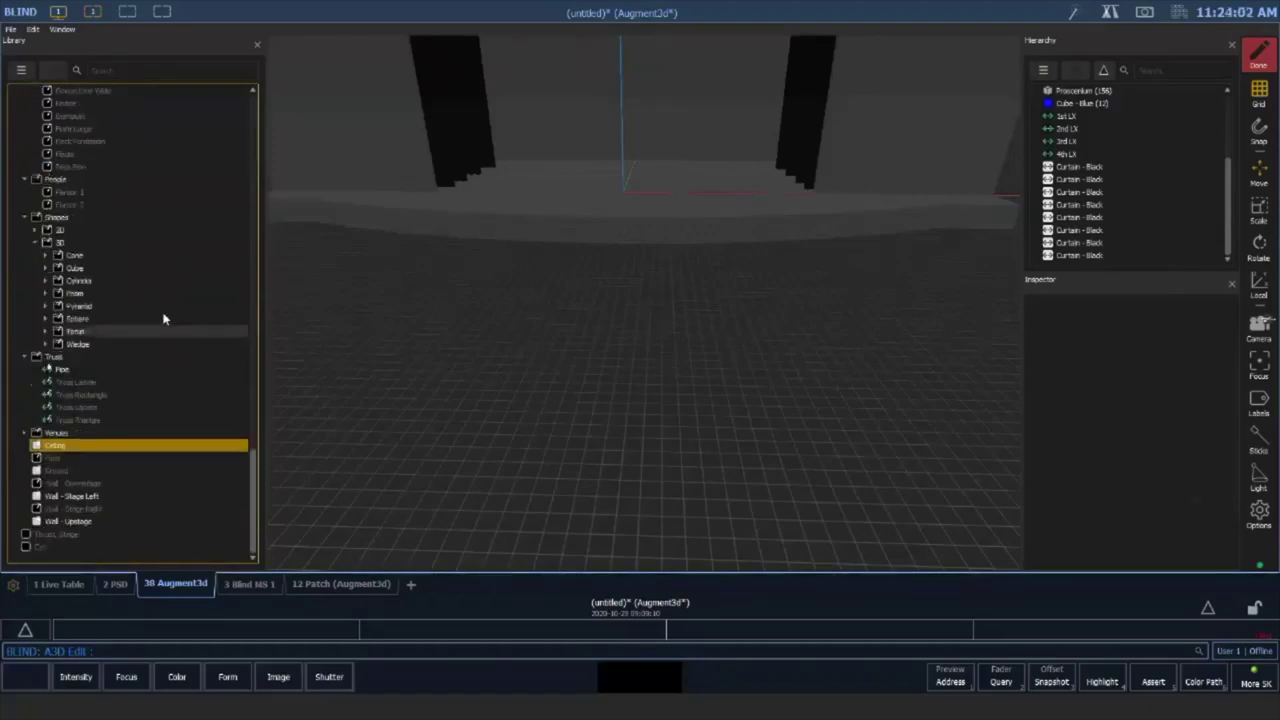
pyautogui.click(45, 255)
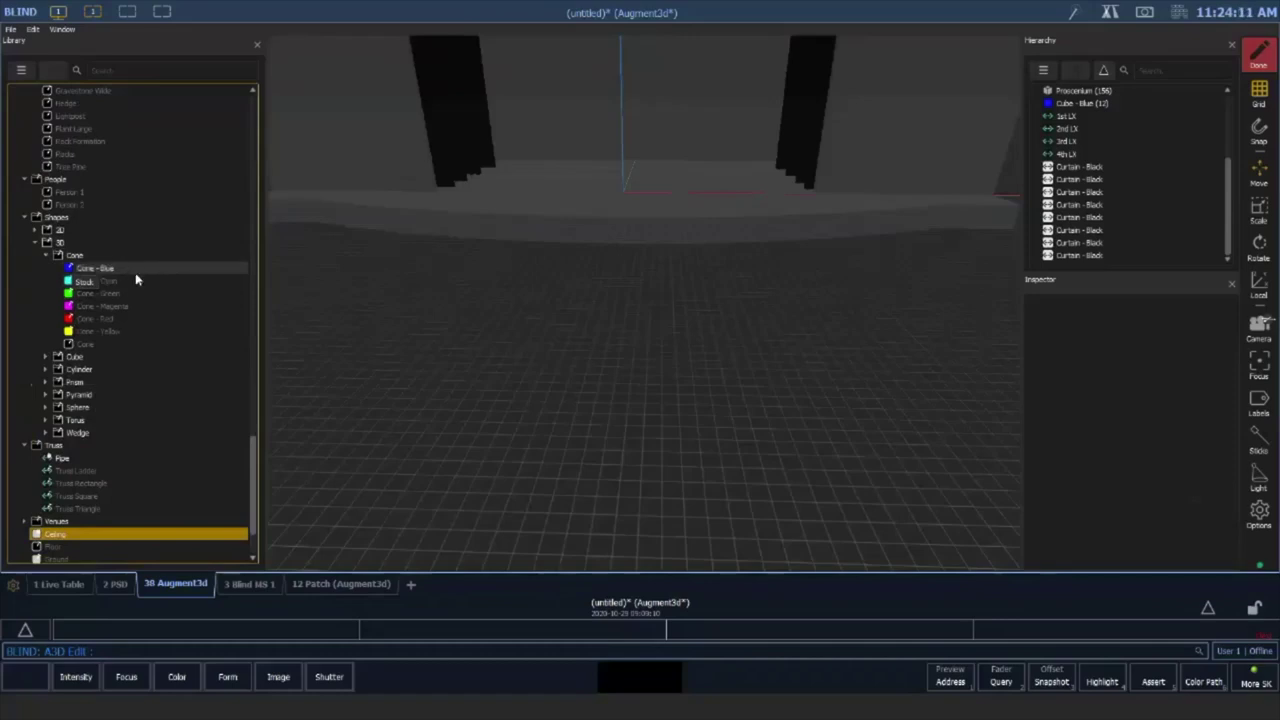
pyautogui.moveTo(84, 268); pyautogui.dragTo(49, 305)
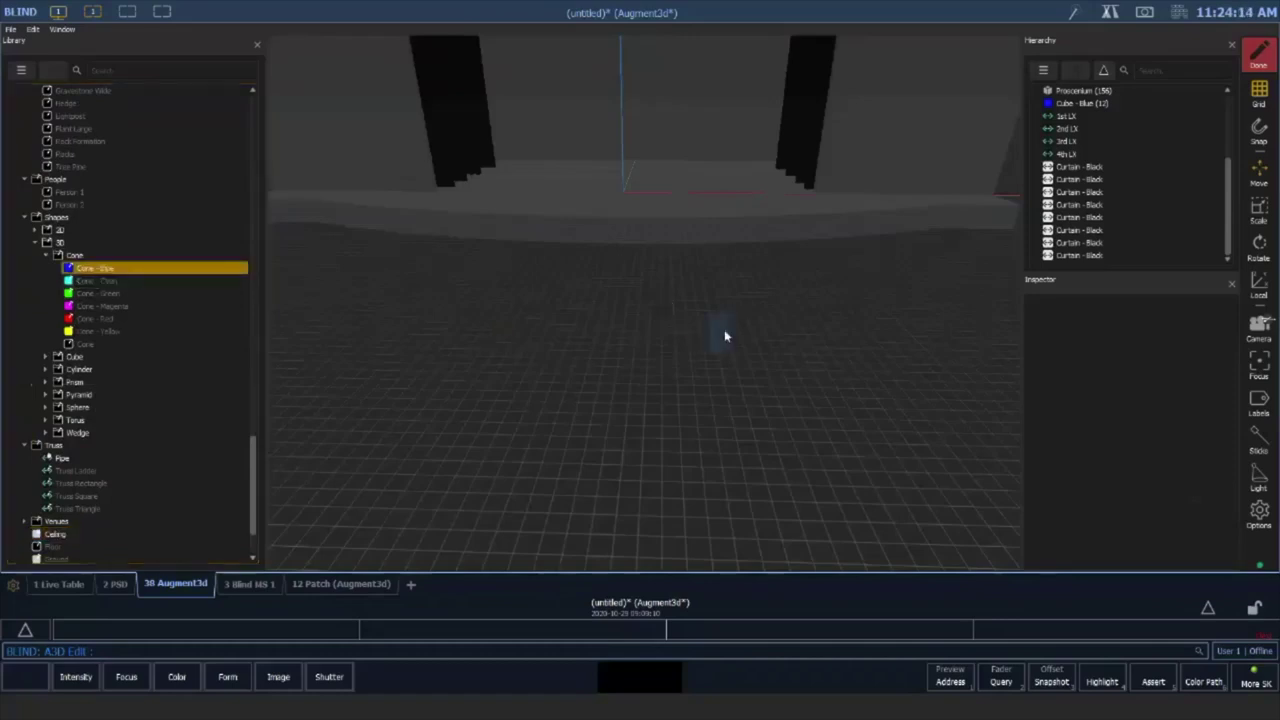
# Select the whole stage with its LX pipes and curtains and move it back along Y to about 354' 11"
pyautogui.moveTo(689, 403); pyautogui.dragTo(734, 360, button='right')
pyautogui.scroll(-5, 755, 329)
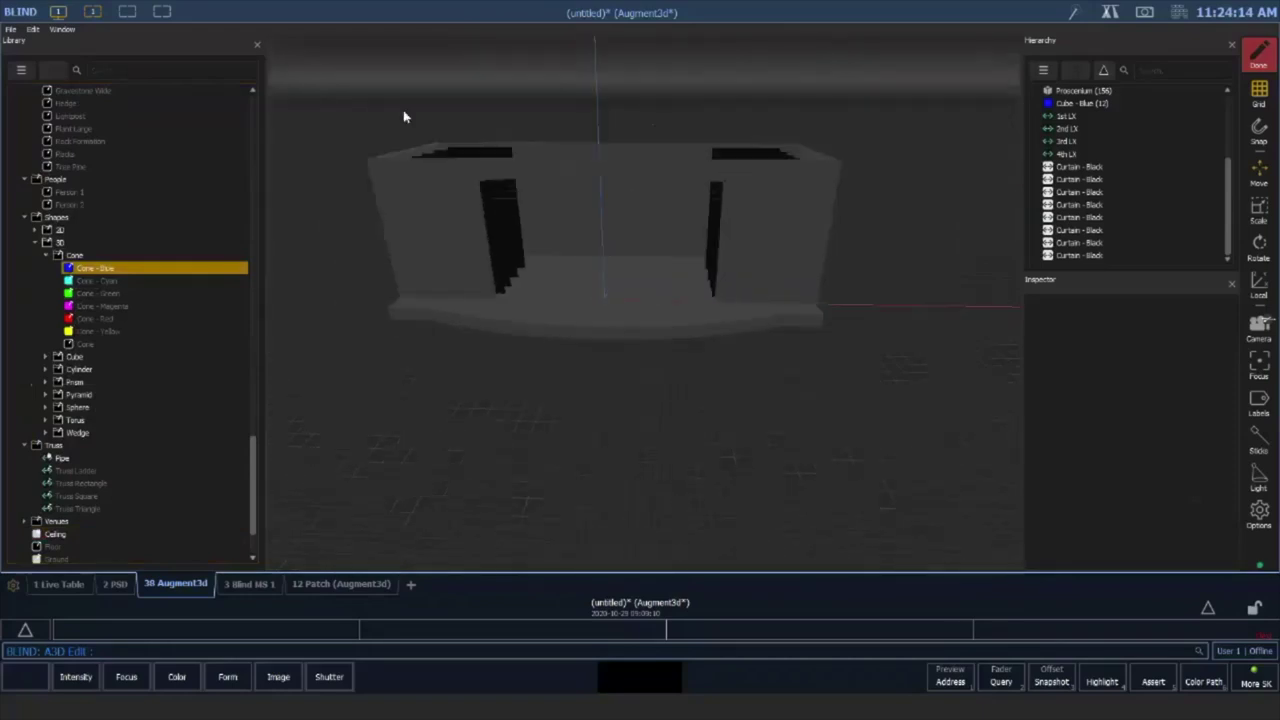
pyautogui.moveTo(306, 96); pyautogui.dragTo(908, 427)
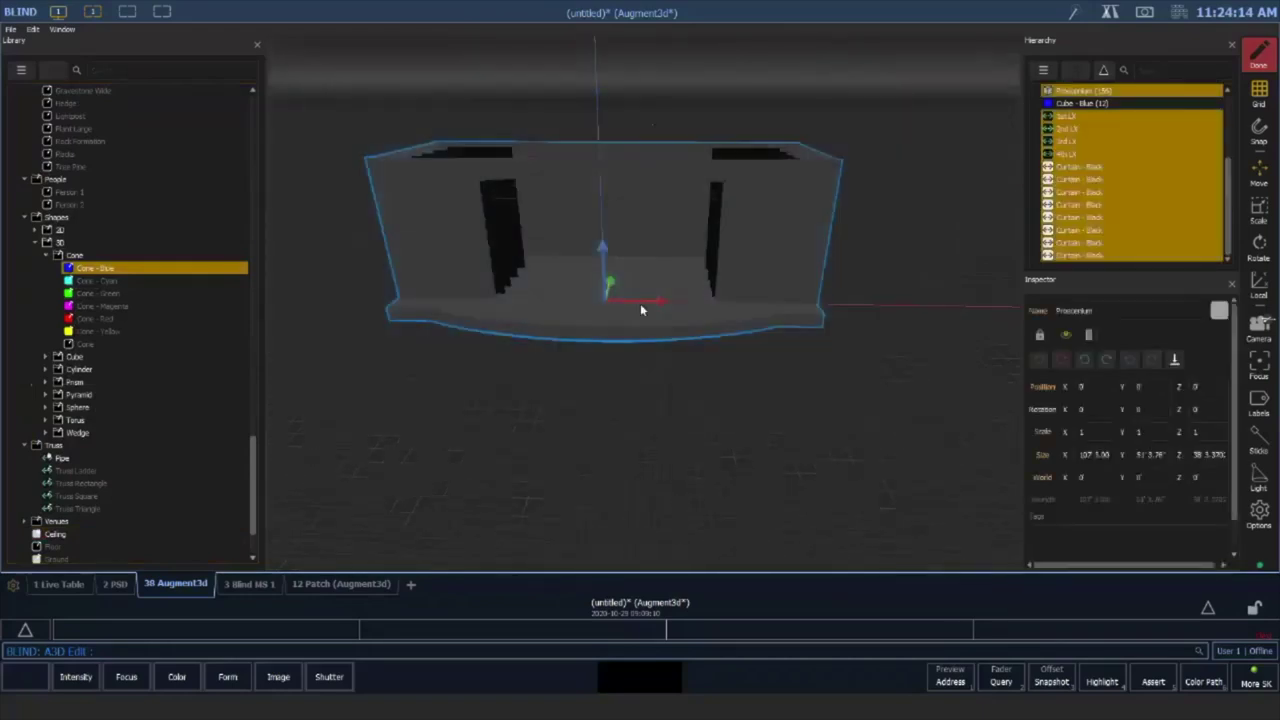
pyautogui.moveTo(614, 286); pyautogui.dragTo(682, 160)
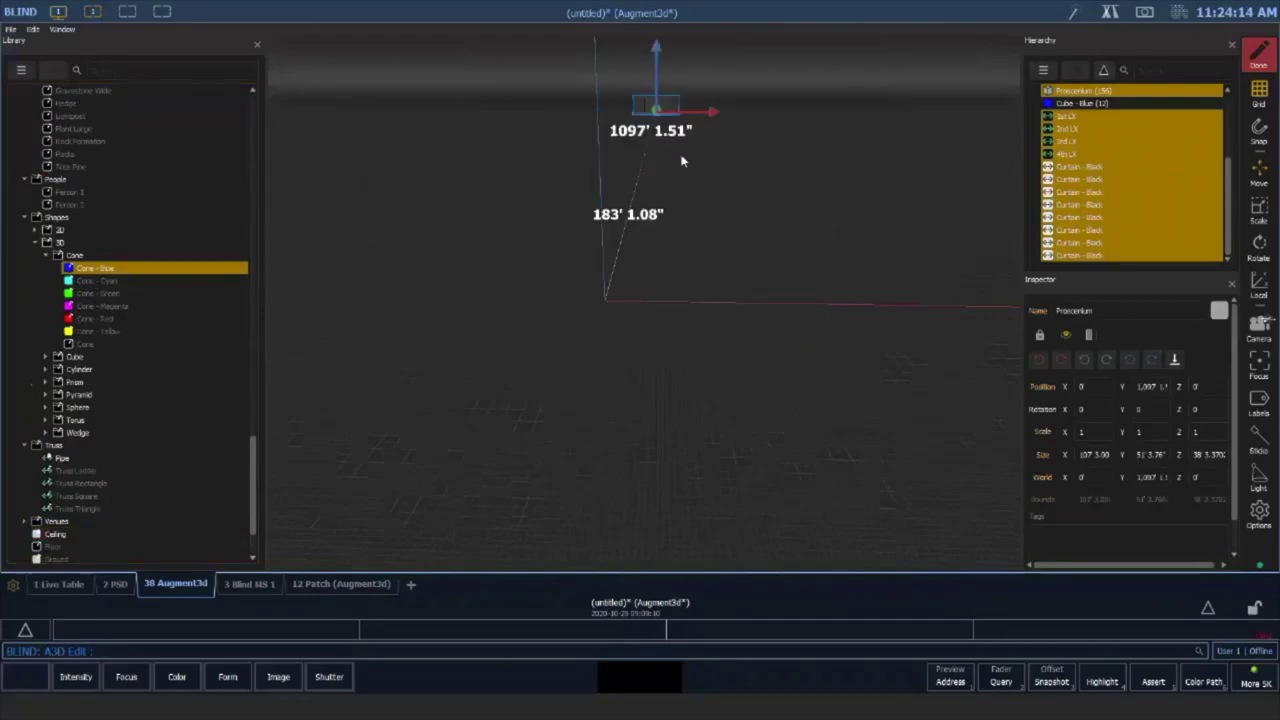
# Add a blue cone from the library at the origin, zoom the camera to it and clear the selection
pyautogui.moveTo(107, 268); pyautogui.dragTo(617, 314)
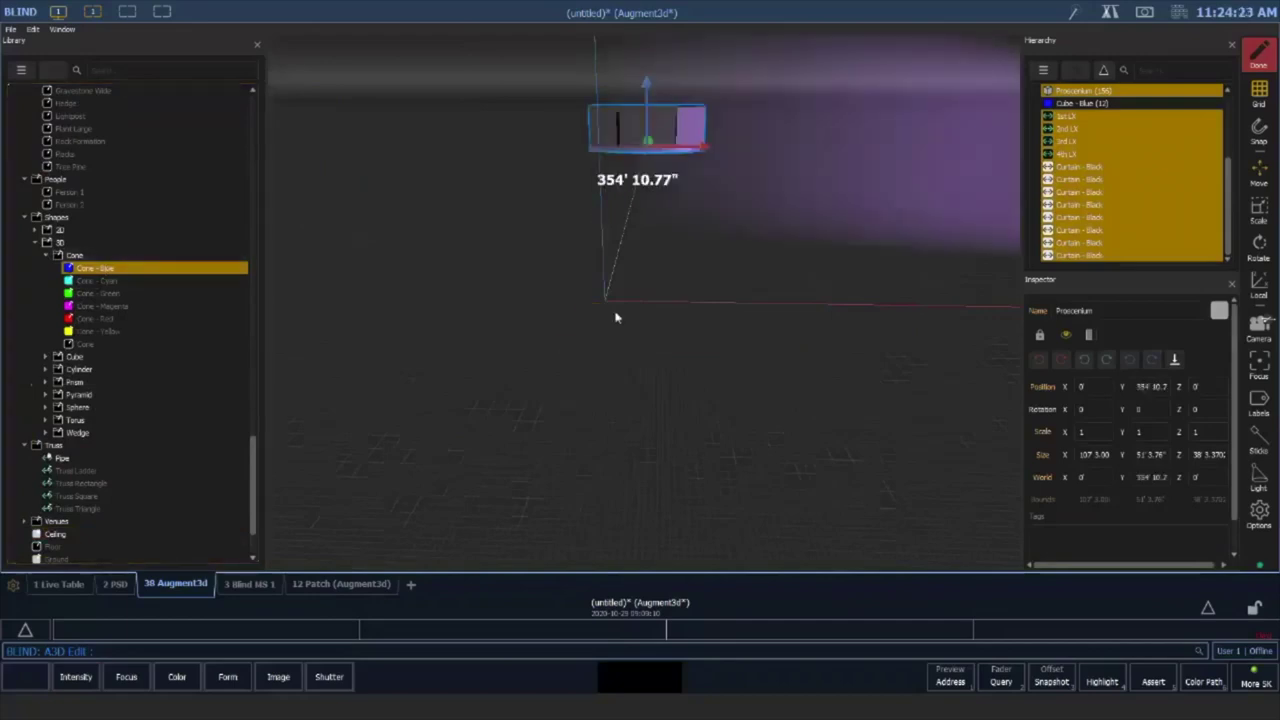
pyautogui.click(1258, 330)
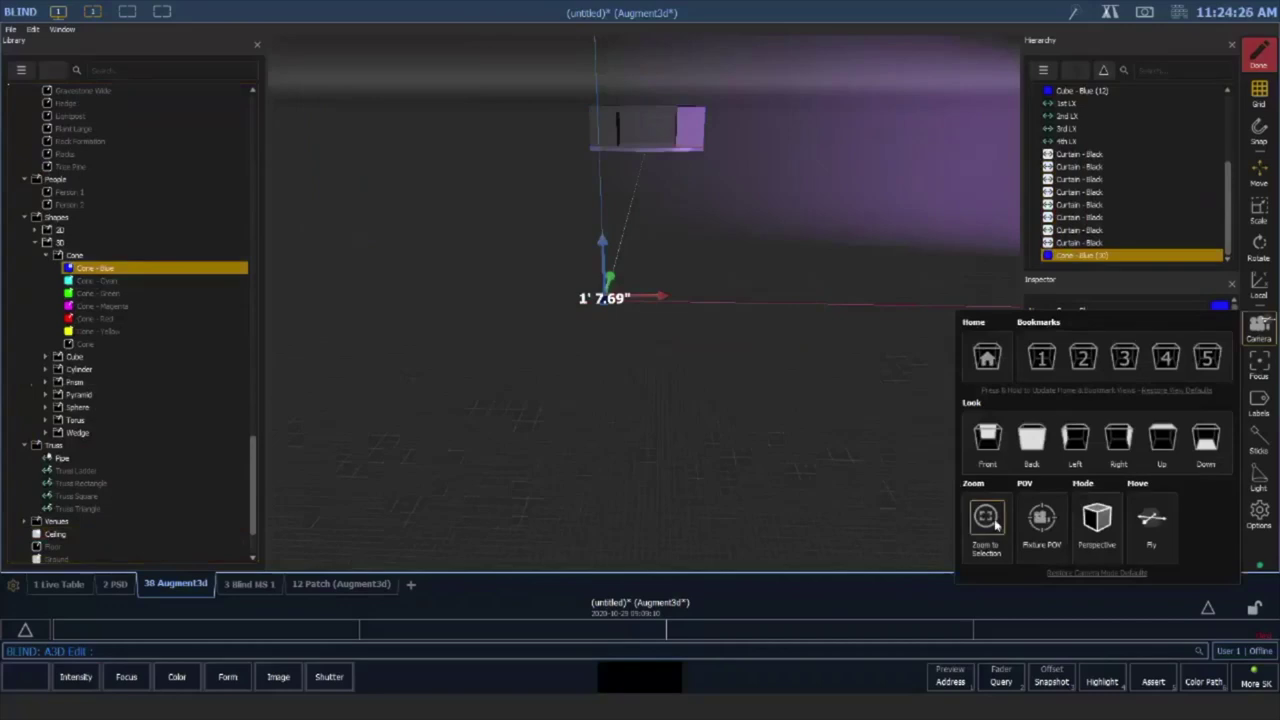
pyautogui.click(987, 518)
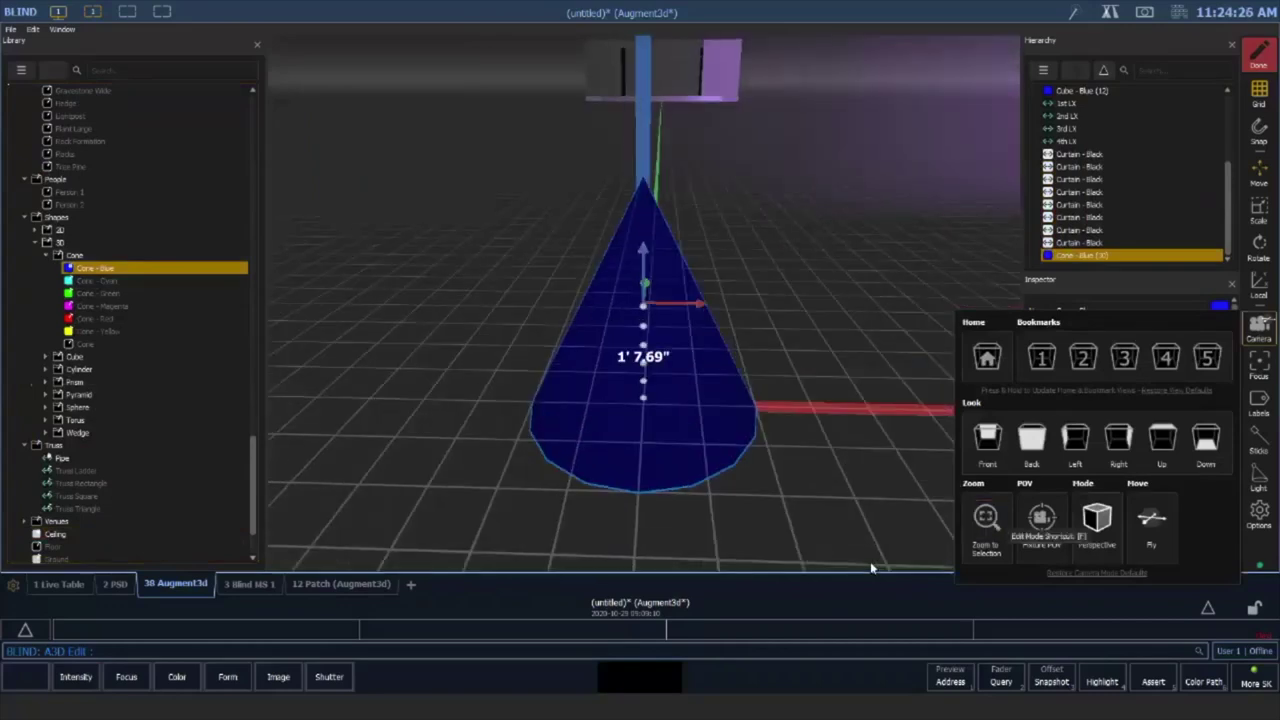
pyautogui.click(870, 561)
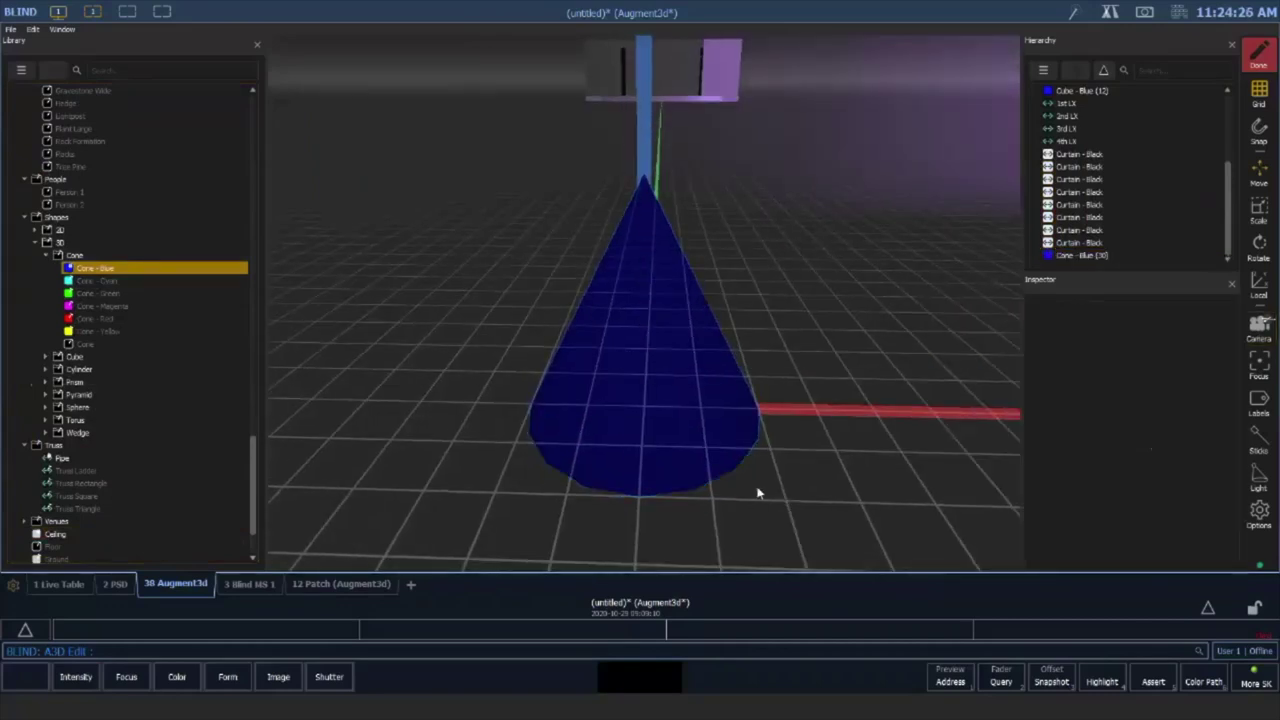
# Scale the blue cone up on all axes to about 12' x 13' 1" x 12' 4"
pyautogui.moveTo(758, 493); pyautogui.dragTo(792, 480, button='middle')
pyautogui.moveTo(791, 480); pyautogui.dragTo(660, 313)
pyautogui.scroll(-7, 657, 312)
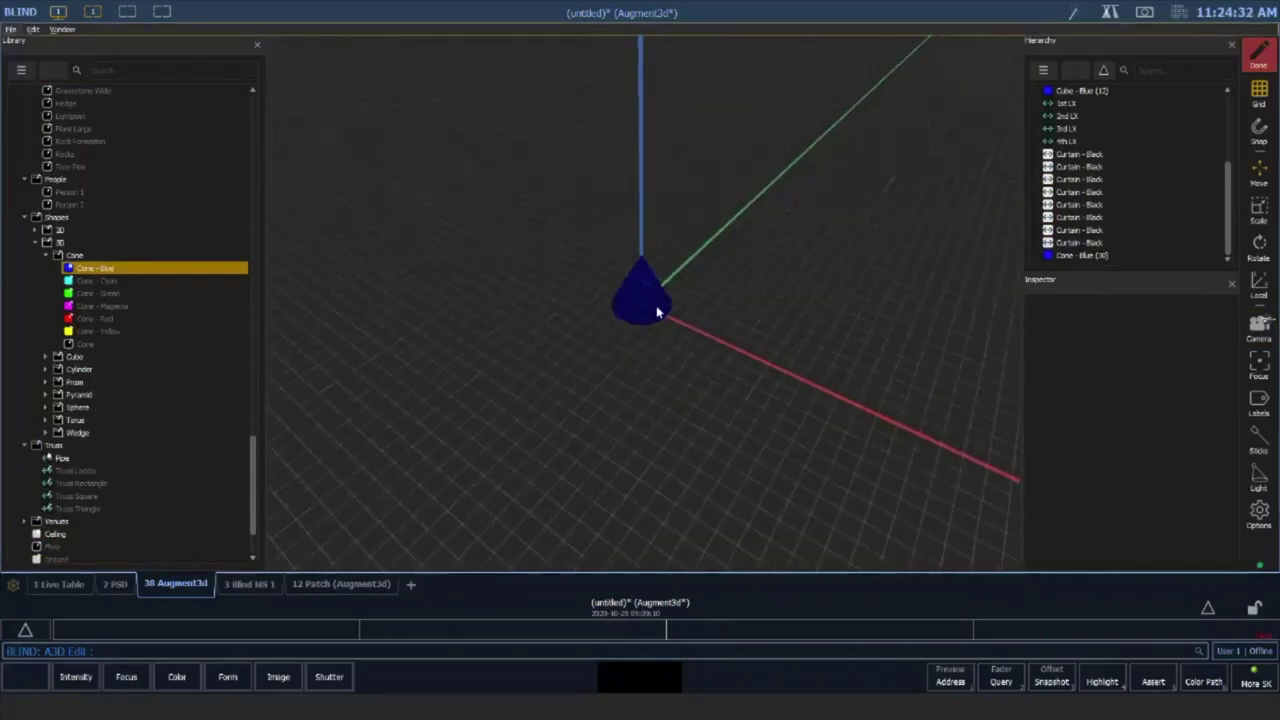
pyautogui.click(652, 305)
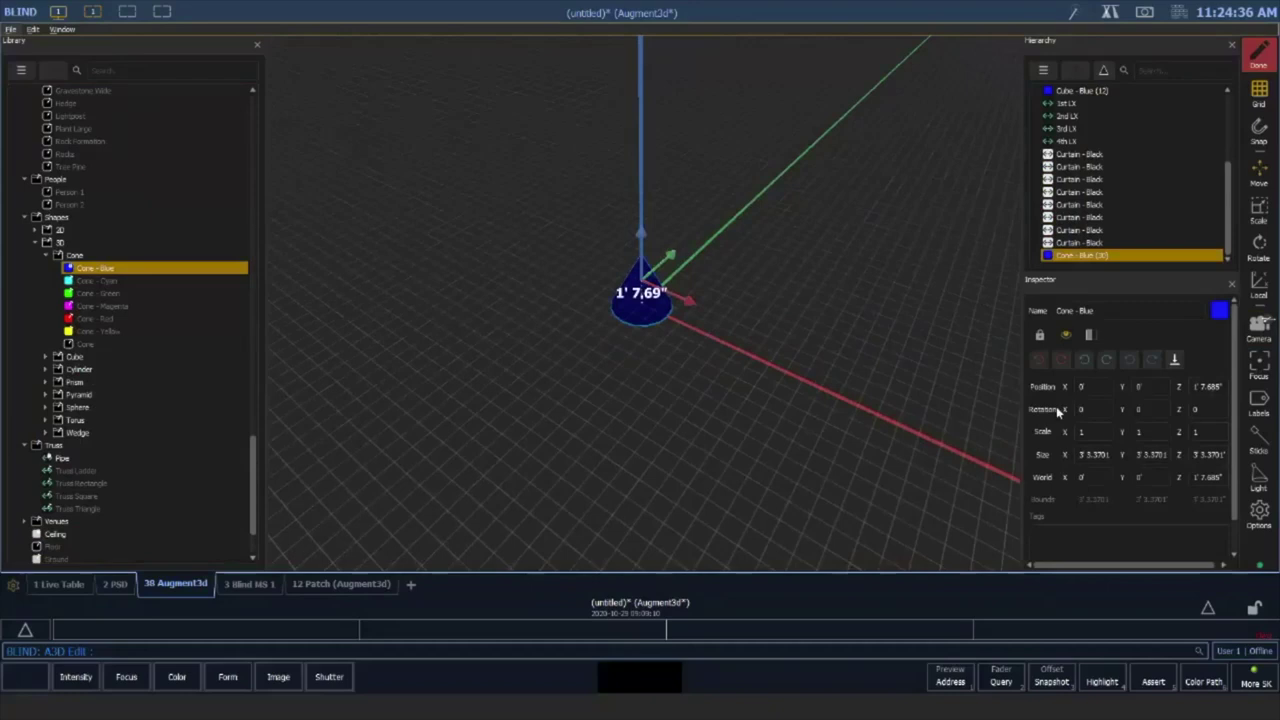
pyautogui.click(1257, 215)
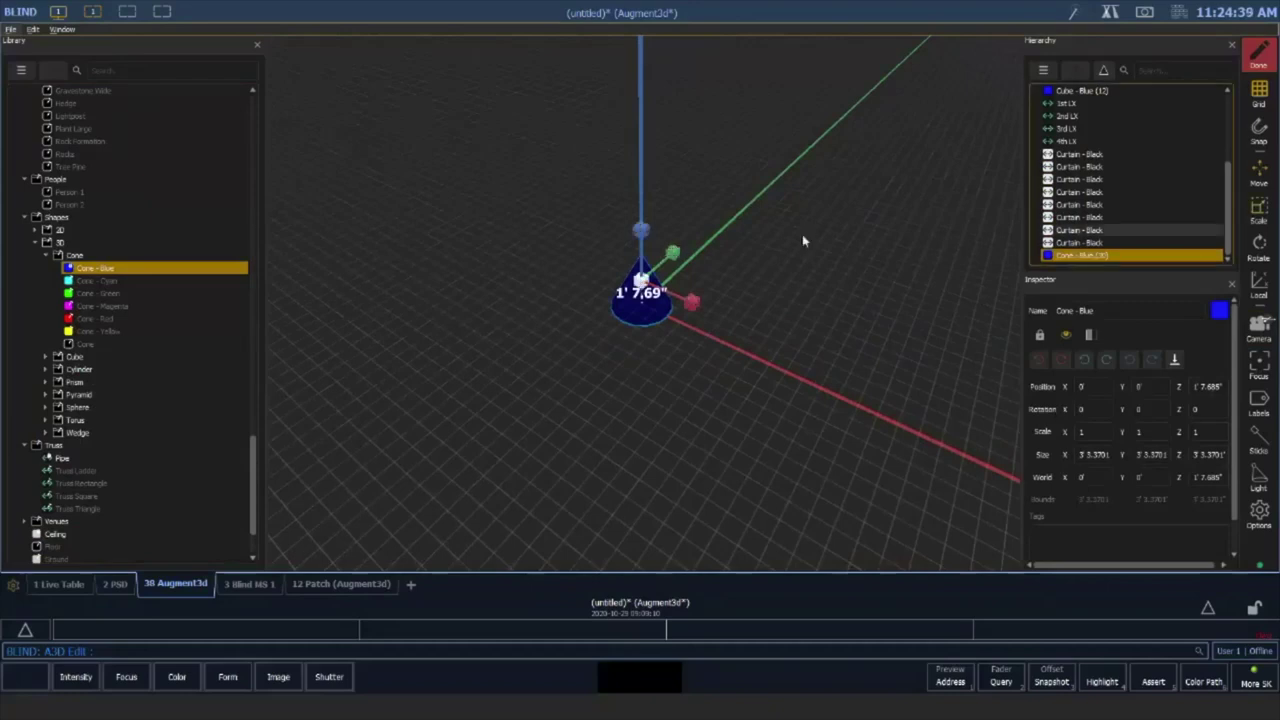
pyautogui.moveTo(673, 257); pyautogui.dragTo(695, 426)
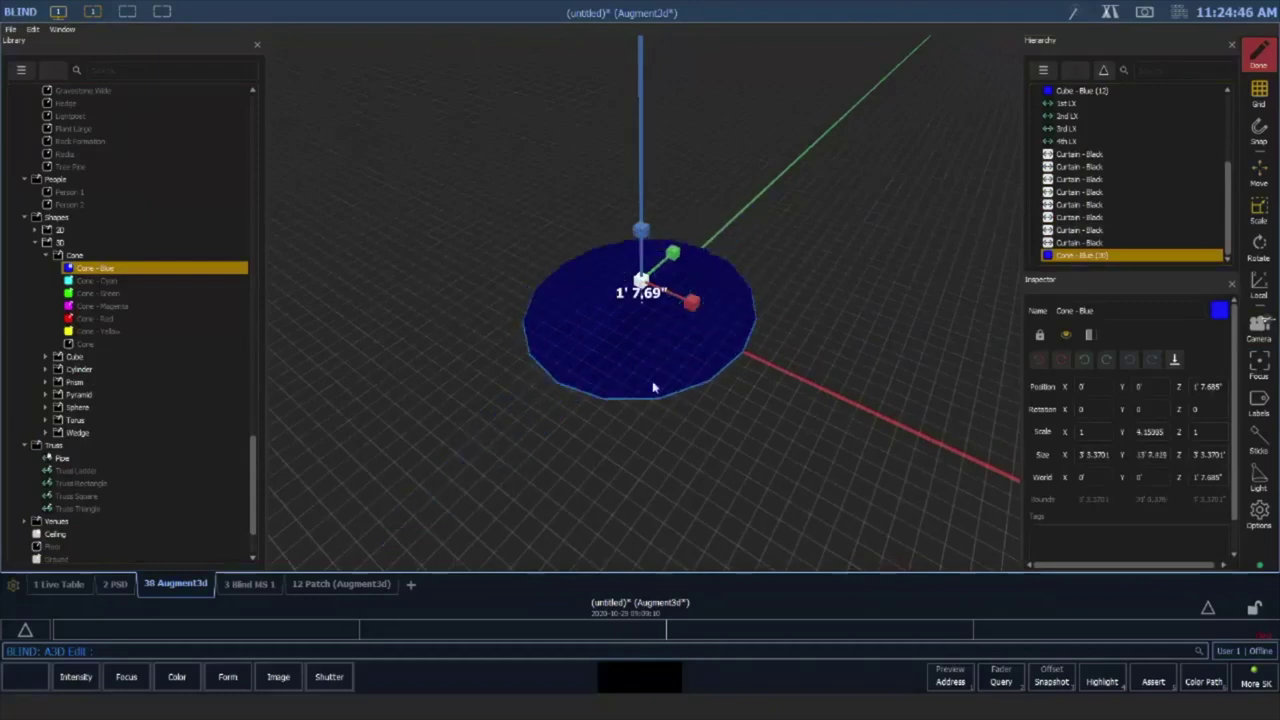
pyautogui.moveTo(653, 387); pyautogui.dragTo(655, 300, button='right')
pyautogui.moveTo(645, 234); pyautogui.dragTo(640, 95)
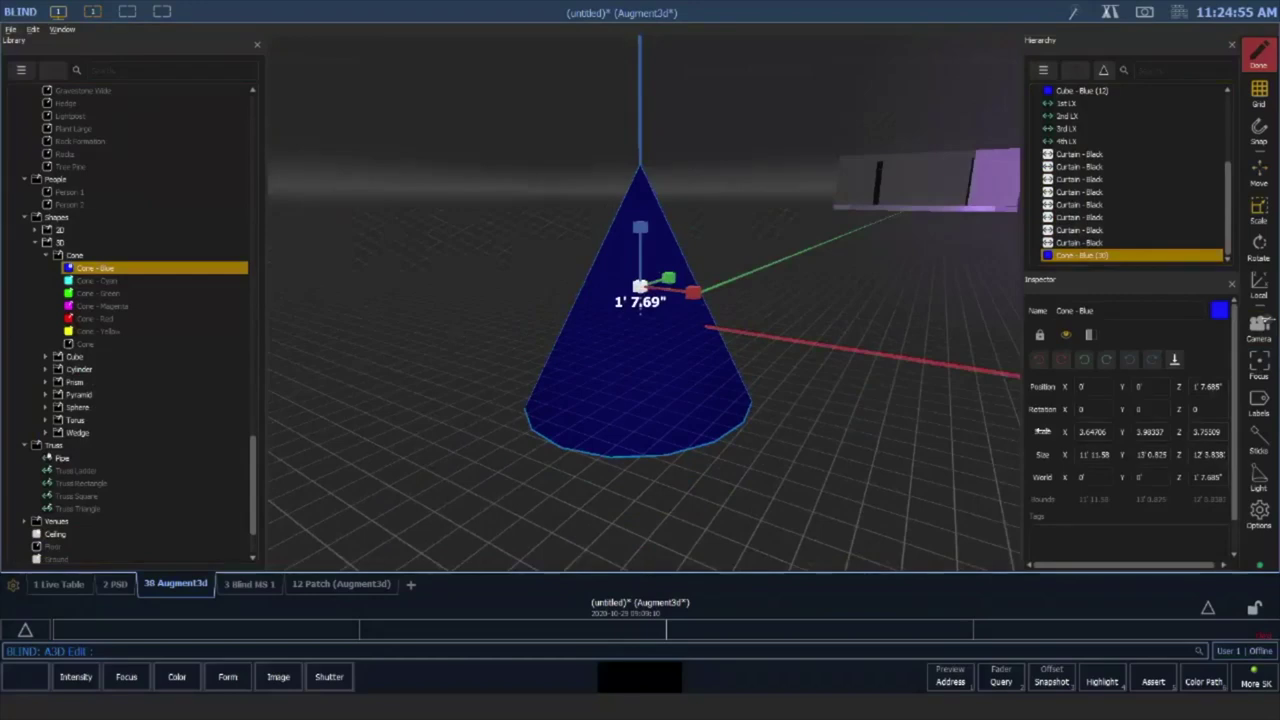
# Turn the blue cone upside down with a -180° rotation about Y
pyautogui.click(1105, 361)
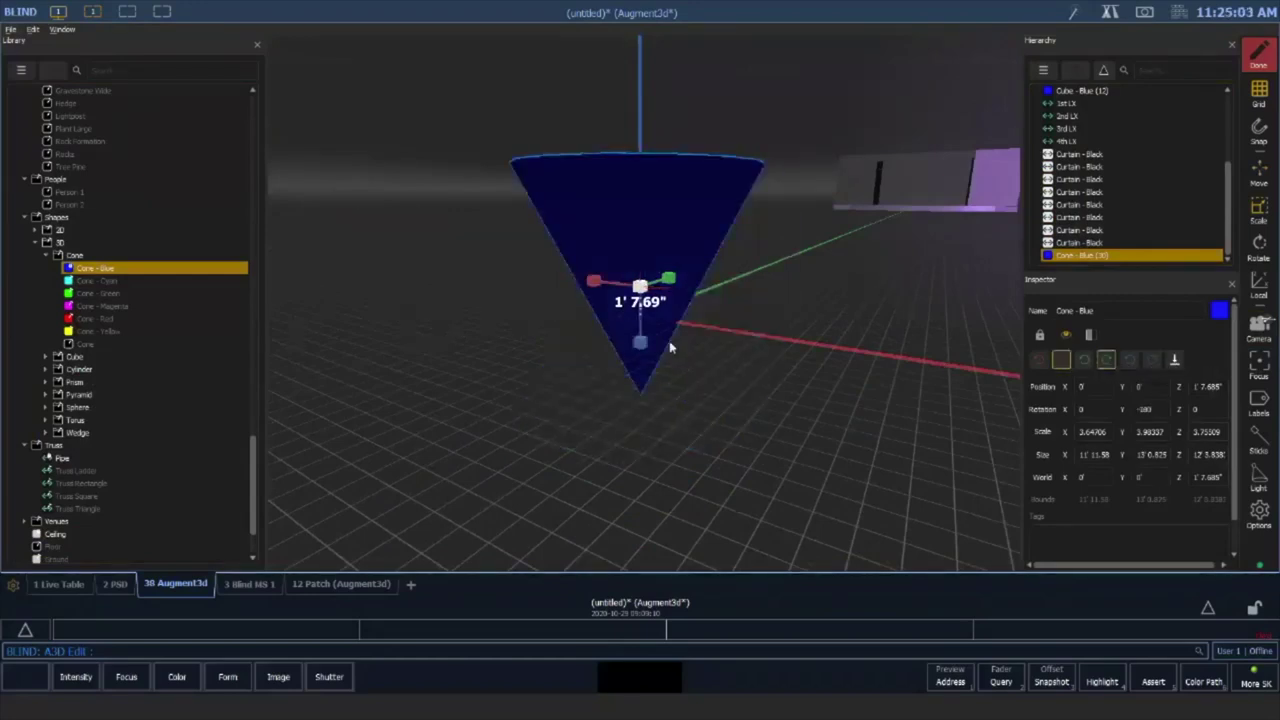
pyautogui.moveTo(652, 368); pyautogui.dragTo(743, 449, button='middle')
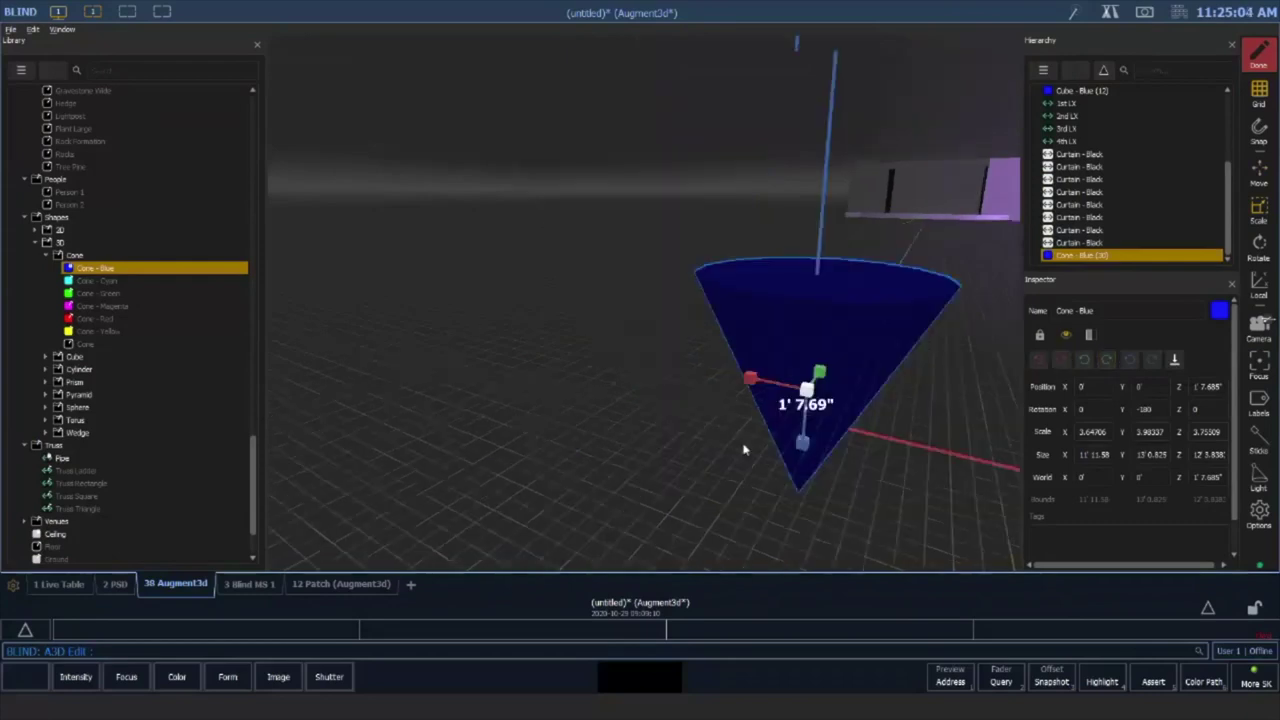
pyautogui.moveTo(744, 450); pyautogui.dragTo(706, 374)
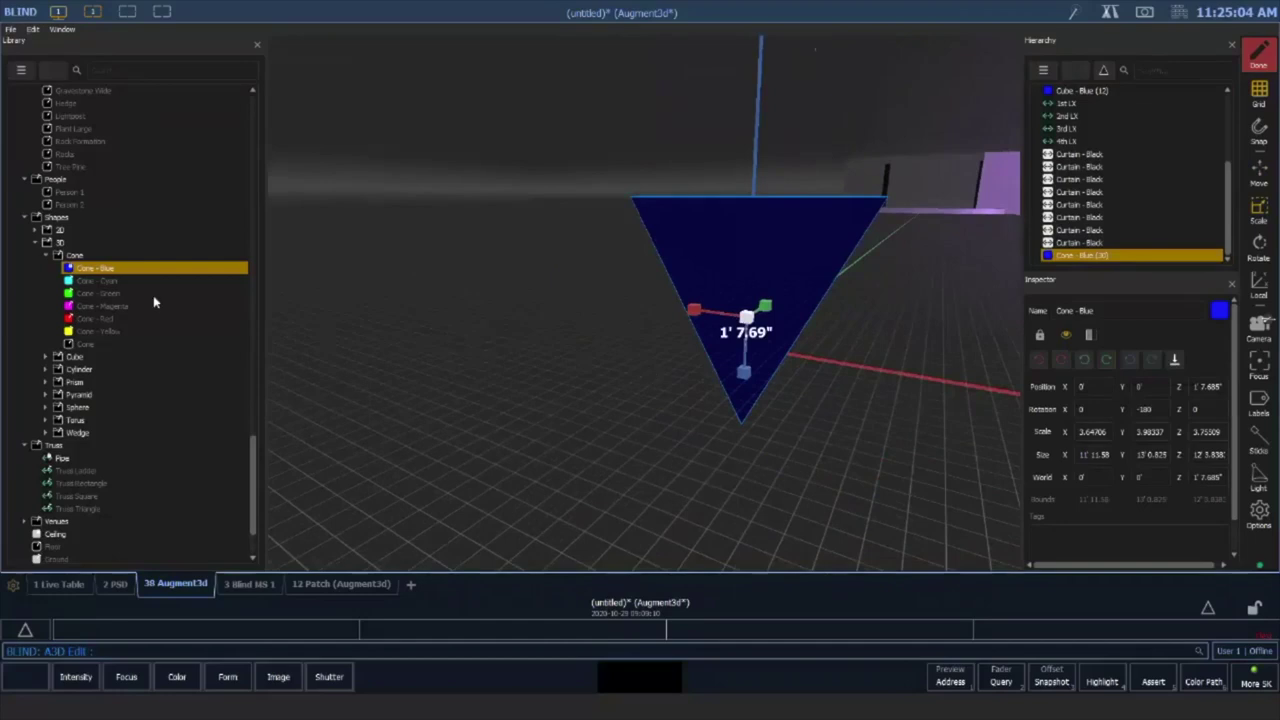
# Add a cyan cube from the library and move it forward of the cone to about -15' 5" on Y
pyautogui.click(45, 357)
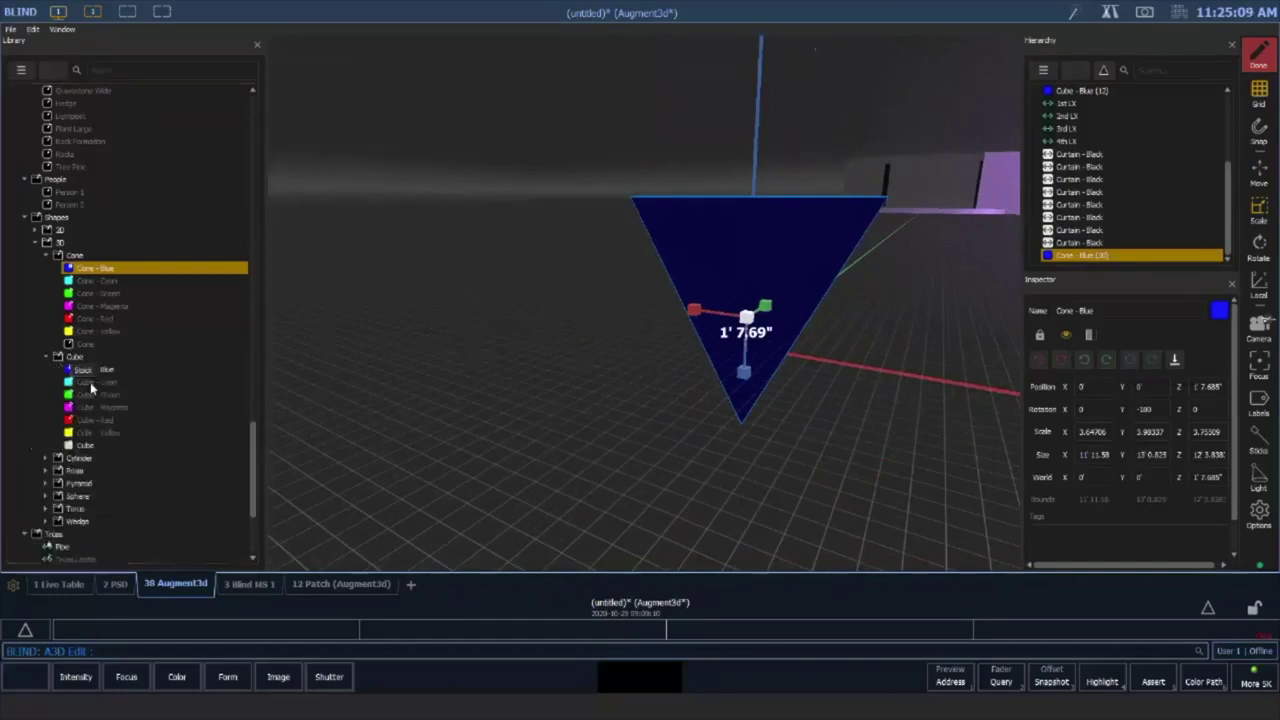
pyautogui.click(96, 382)
pyautogui.moveTo(96, 382); pyautogui.dragTo(777, 478)
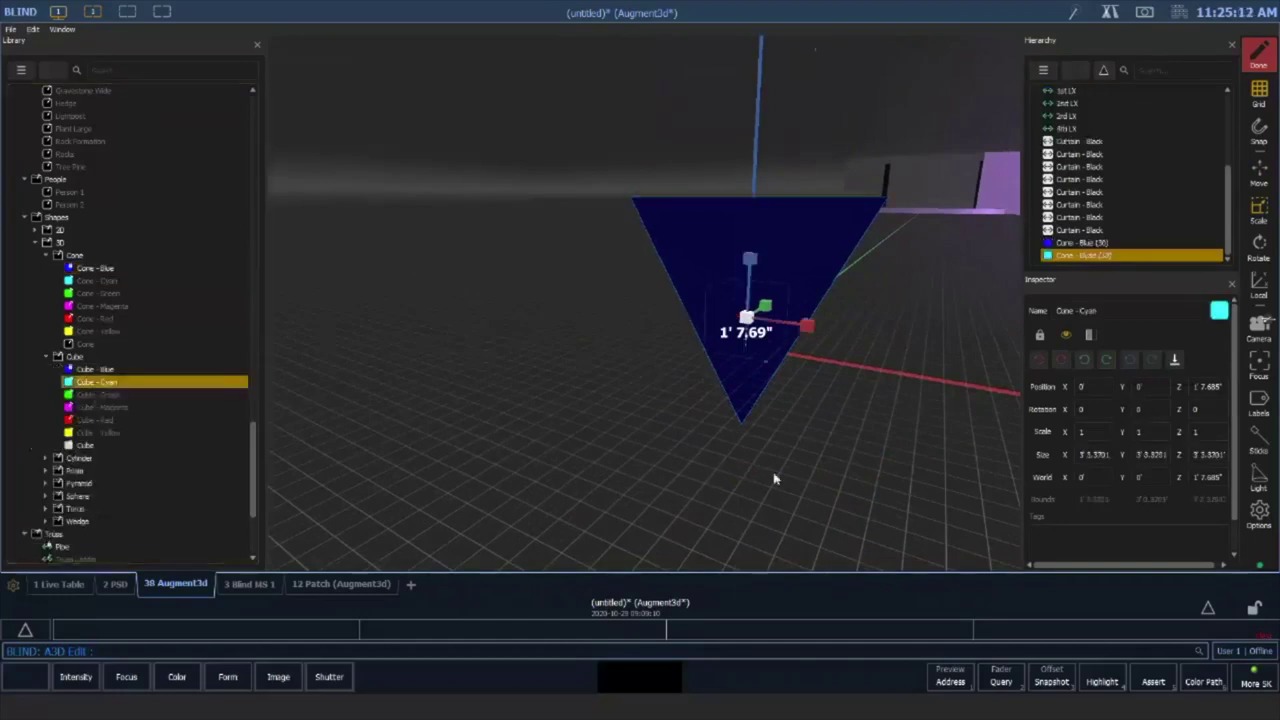
pyautogui.click(1259, 172)
pyautogui.moveTo(764, 307); pyautogui.dragTo(556, 392)
pyautogui.moveTo(728, 362); pyautogui.dragTo(754, 381, button='right')
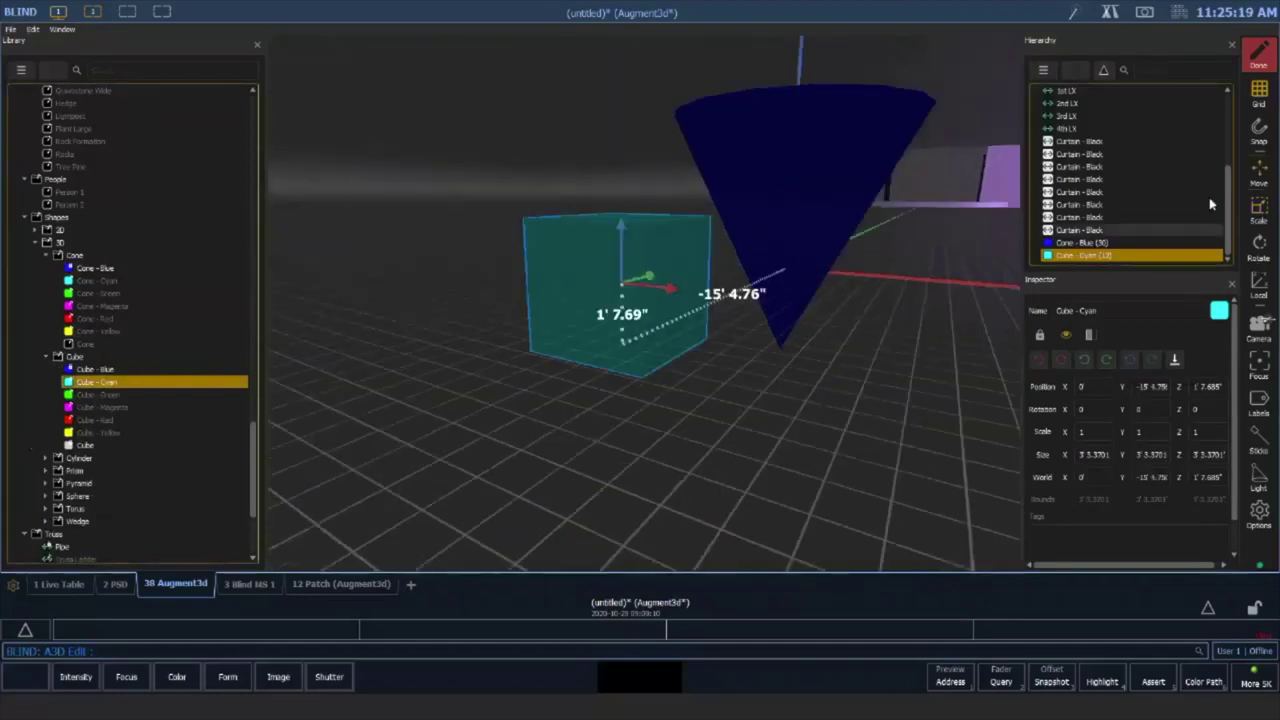
# Scale the cyan cube into a long flat slab about 18' 2" x 6' 1" x 1' 6"
pyautogui.click(1260, 209)
pyautogui.moveTo(785, 355); pyautogui.dragTo(754, 385, button='right')
pyautogui.moveTo(754, 380); pyautogui.dragTo(736, 402, button='middle')
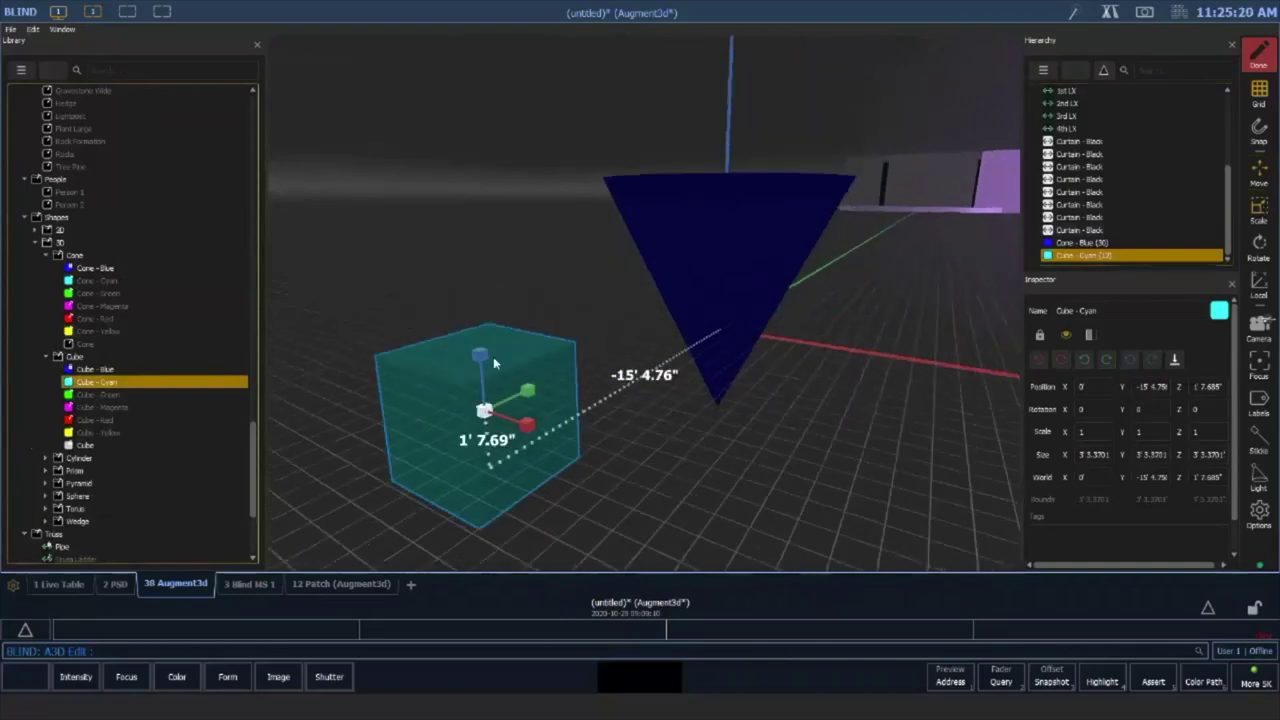
pyautogui.moveTo(479, 361); pyautogui.dragTo(477, 471)
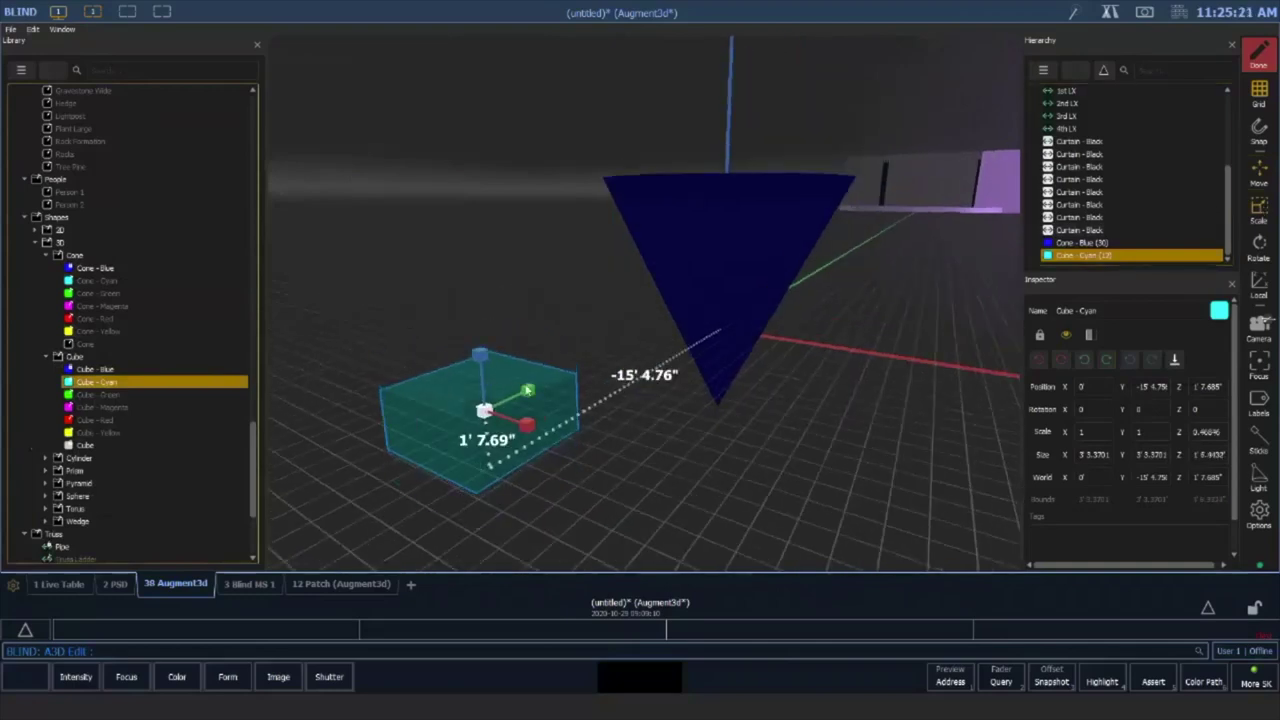
pyautogui.moveTo(528, 390); pyautogui.dragTo(613, 374)
pyautogui.moveTo(530, 427); pyautogui.dragTo(831, 497)
pyautogui.moveTo(551, 391)
pyautogui.mouseDown()
pyautogui.moveTo(571, 384)
pyautogui.moveTo(561, 388)
pyautogui.mouseUp()
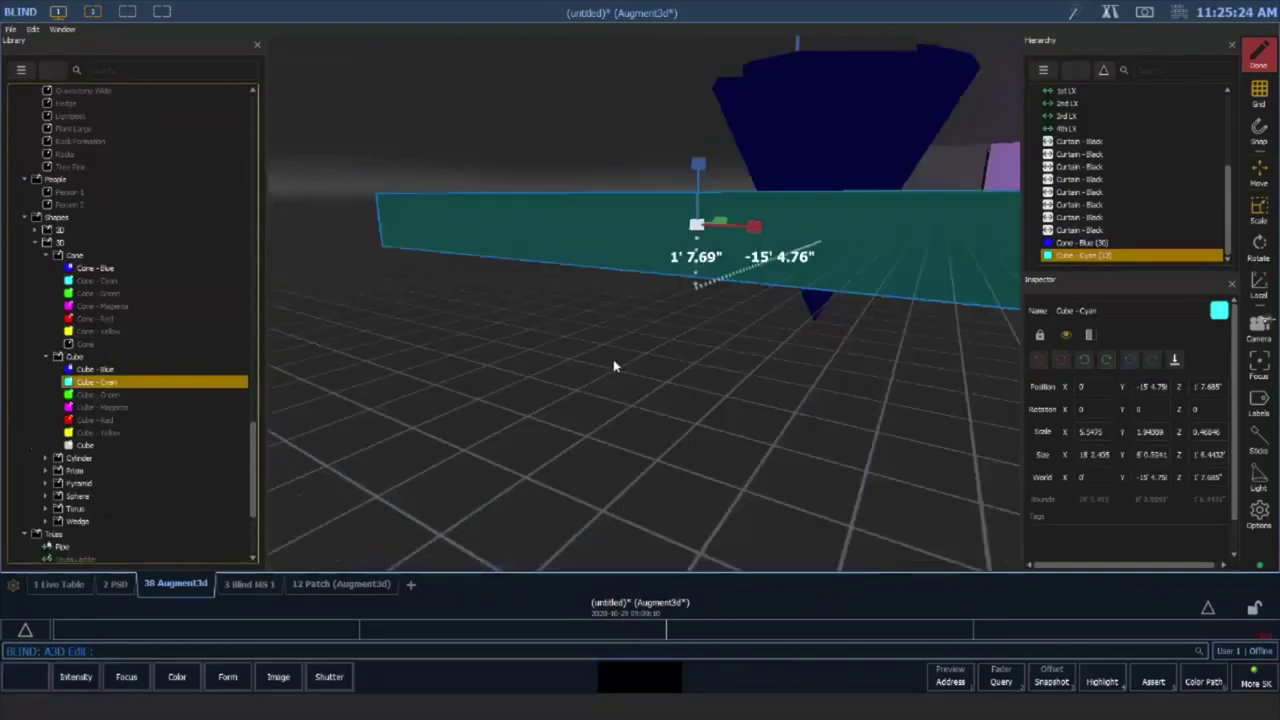
pyautogui.moveTo(614, 366); pyautogui.dragTo(600, 377, button='middle')
pyautogui.scroll(-3, 600, 377)
pyautogui.scroll(-2, 655, 334)
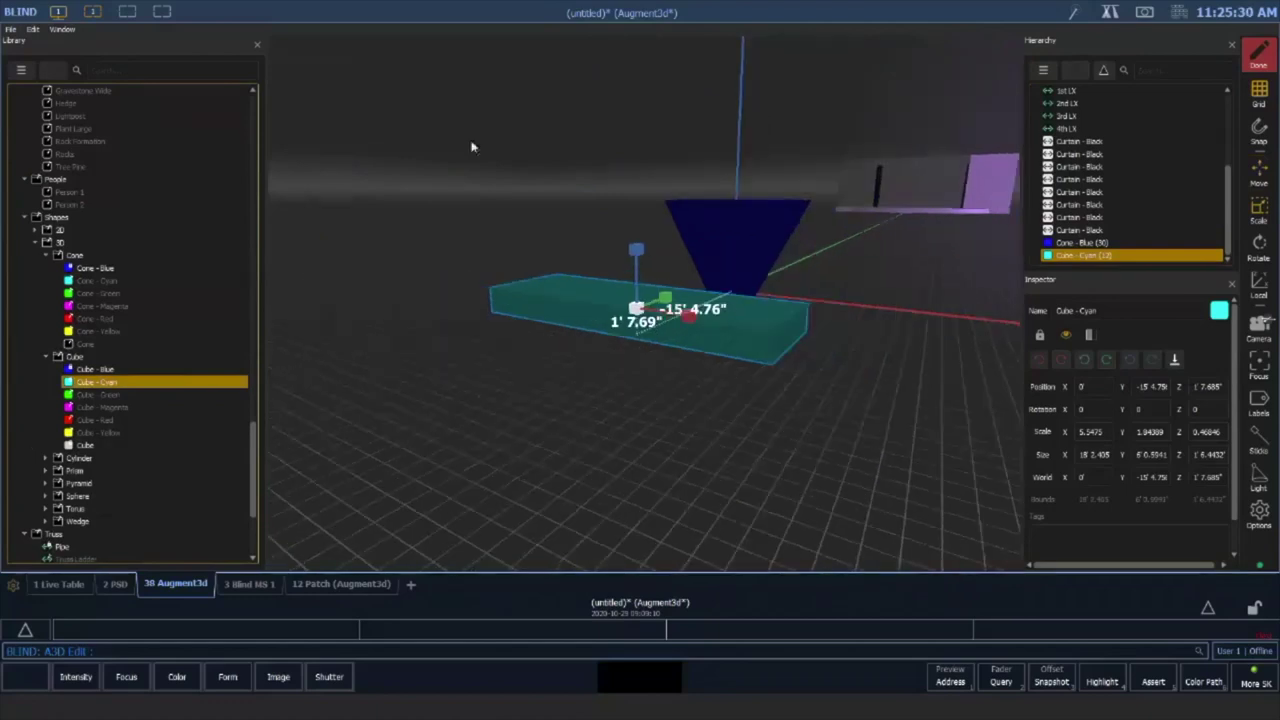
# Select the stage, cone and slab together and move them back along Y, bringing the slab to about 43' 2"
pyautogui.moveTo(472, 146); pyautogui.dragTo(846, 434)
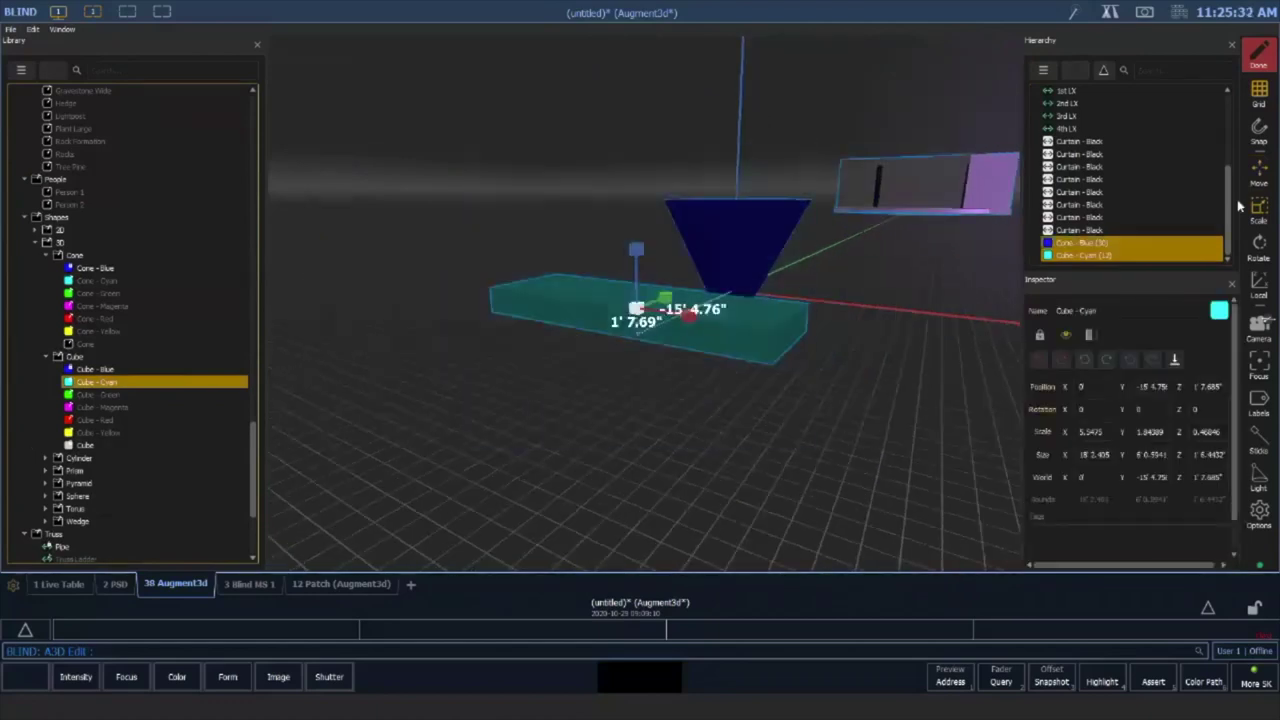
pyautogui.click(1263, 184)
pyautogui.moveTo(720, 283); pyautogui.dragTo(837, 259)
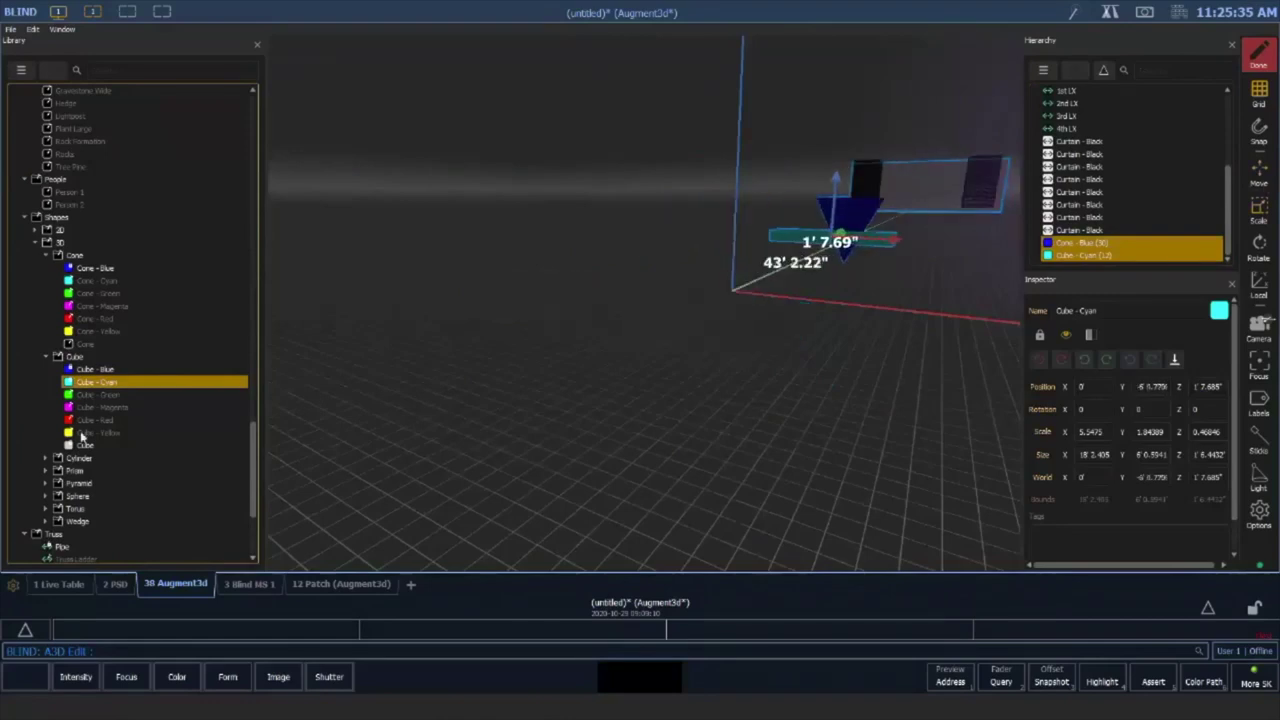
# Open the Cylinder category in the library and add a green cylinder at the origin
pyautogui.click(46, 458)
pyautogui.scroll(-3, 110, 355)
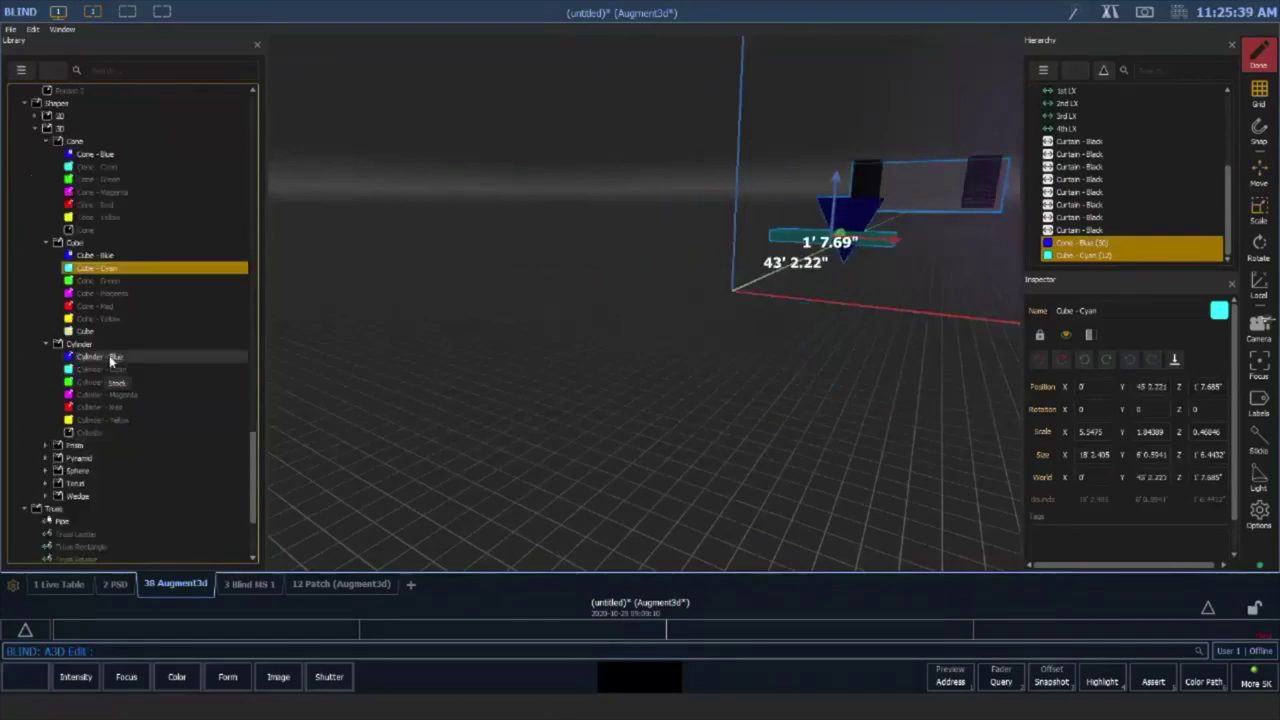
pyautogui.click(100, 382)
pyautogui.moveTo(100, 382); pyautogui.dragTo(766, 400)
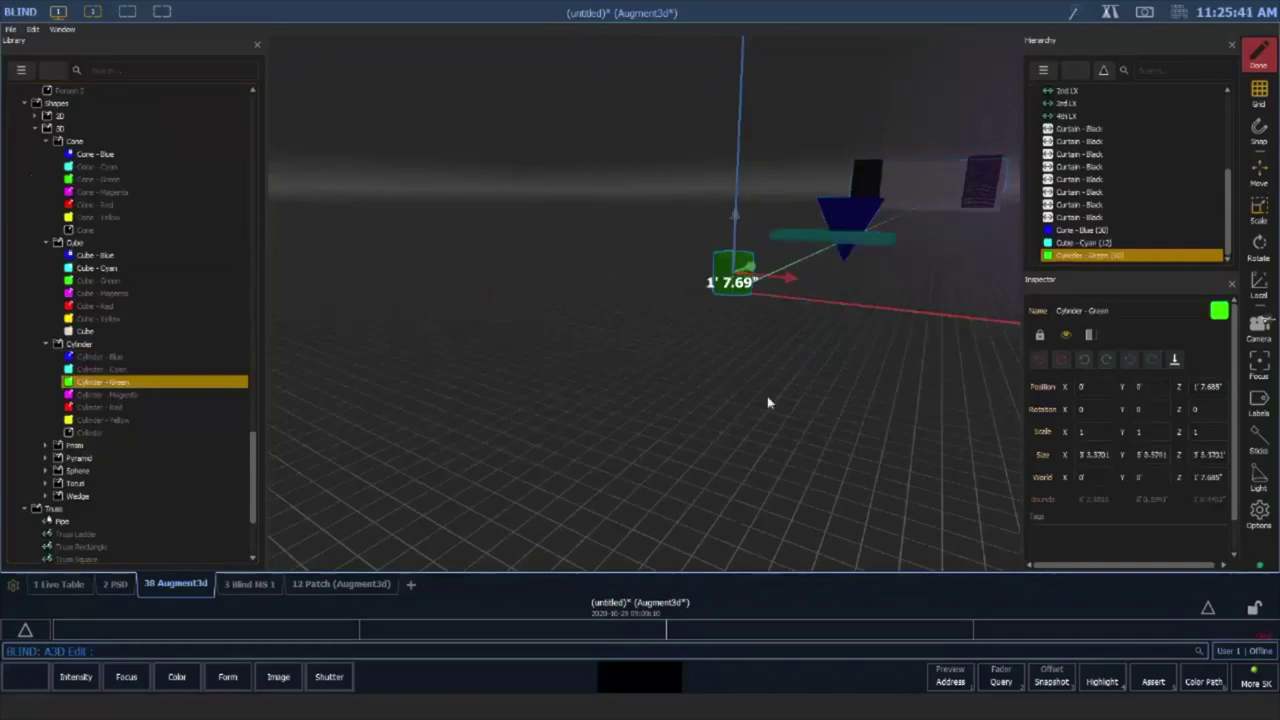
# Lay the green cylinder on its side with a -90° rotation about X
pyautogui.click(758, 318)
pyautogui.scroll(4, 757, 290)
pyautogui.moveTo(775, 262); pyautogui.dragTo(710, 341, button='middle')
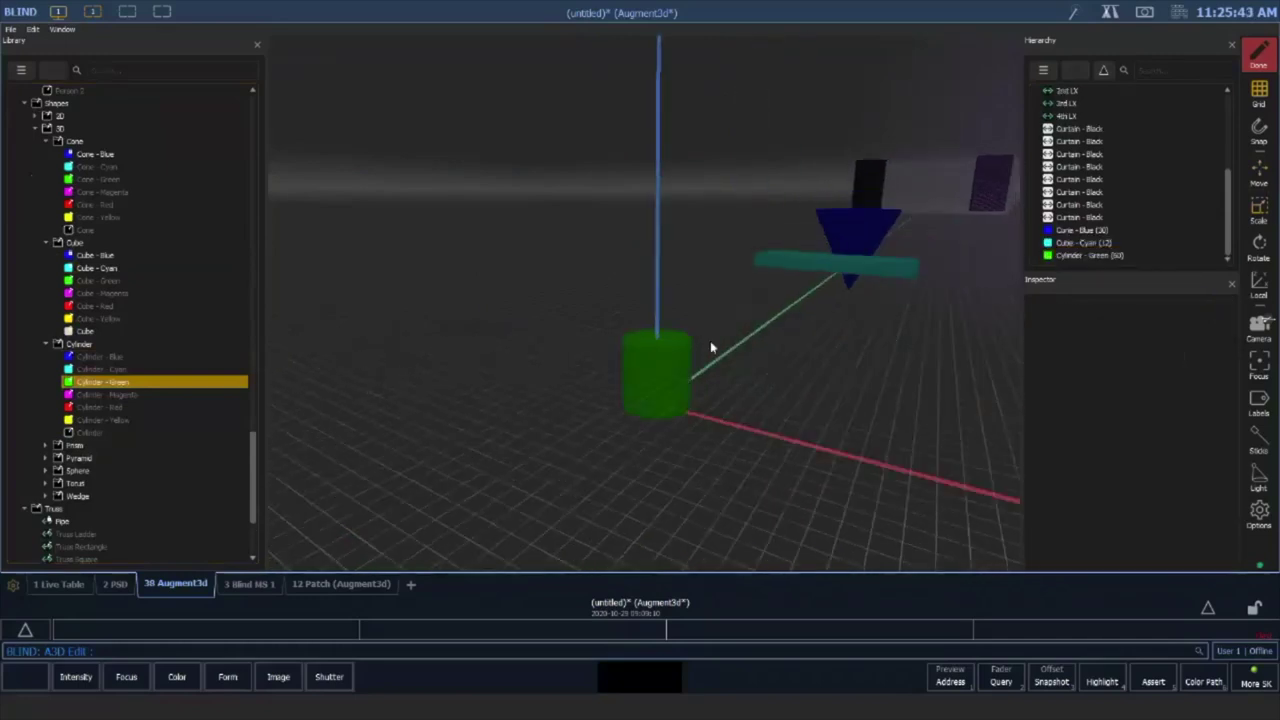
pyautogui.click(670, 369)
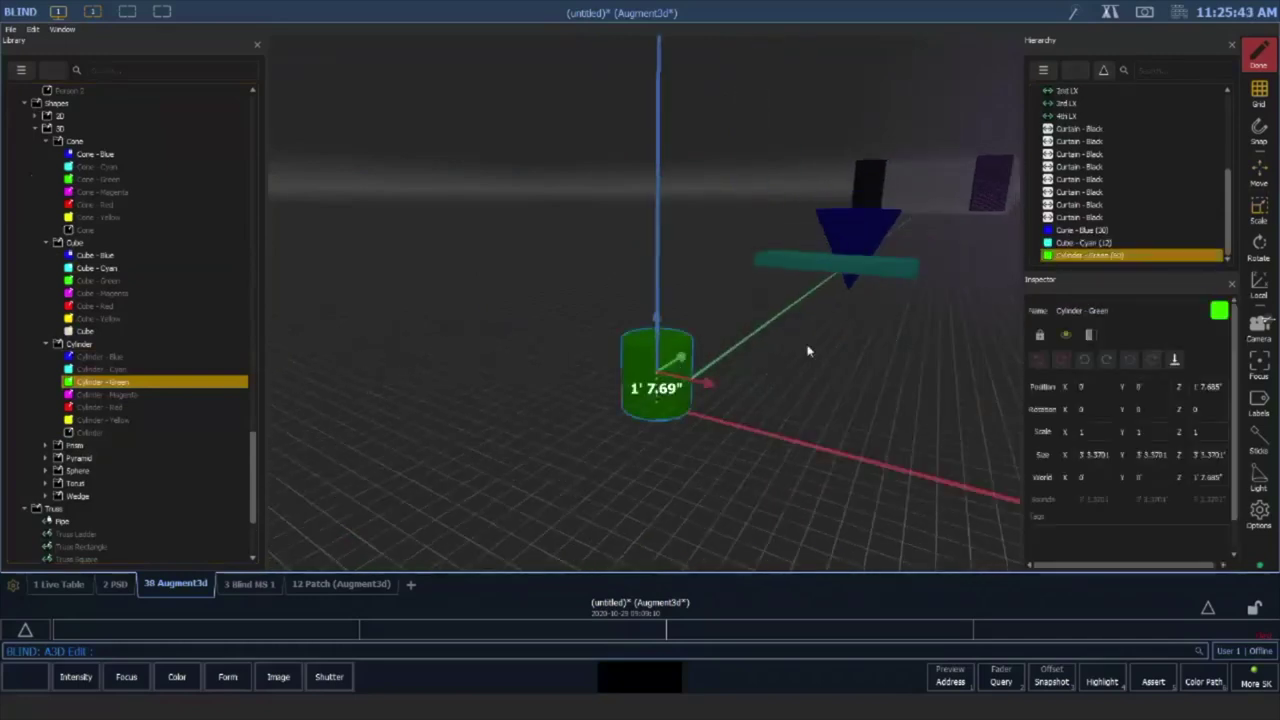
pyautogui.click(1059, 358)
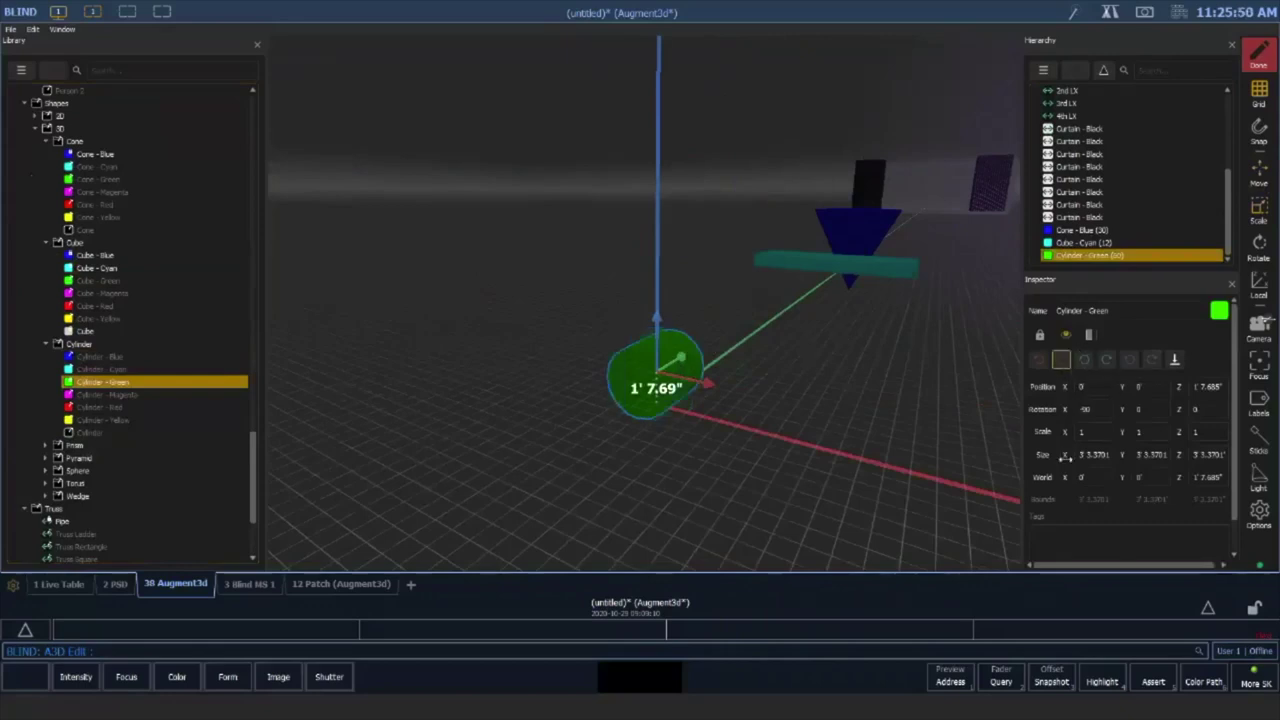
# Stretch the green cylinder to about 4' x 3' 8" x 27' 5" and move it to about X 16', Z 5' 3"
pyautogui.moveTo(1068, 454); pyautogui.dragTo(74, 430)
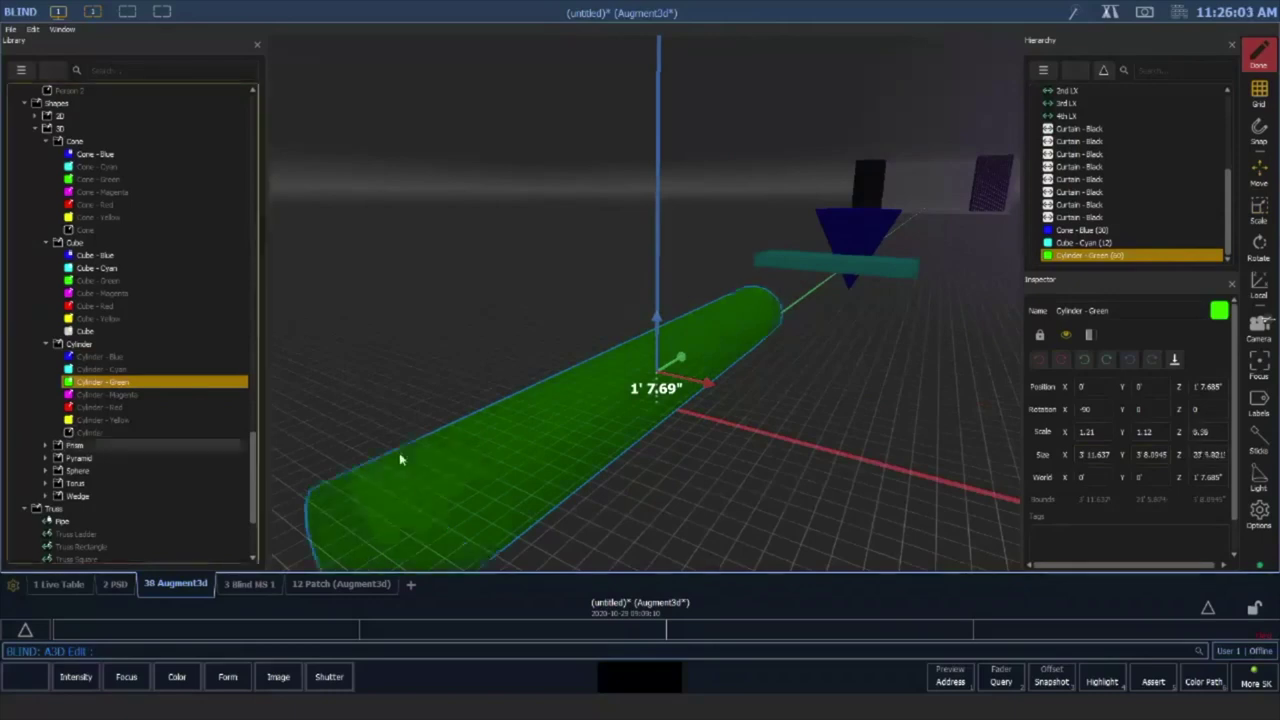
pyautogui.moveTo(400, 459); pyautogui.dragTo(579, 448)
pyautogui.moveTo(580, 448); pyautogui.dragTo(553, 451, button='middle')
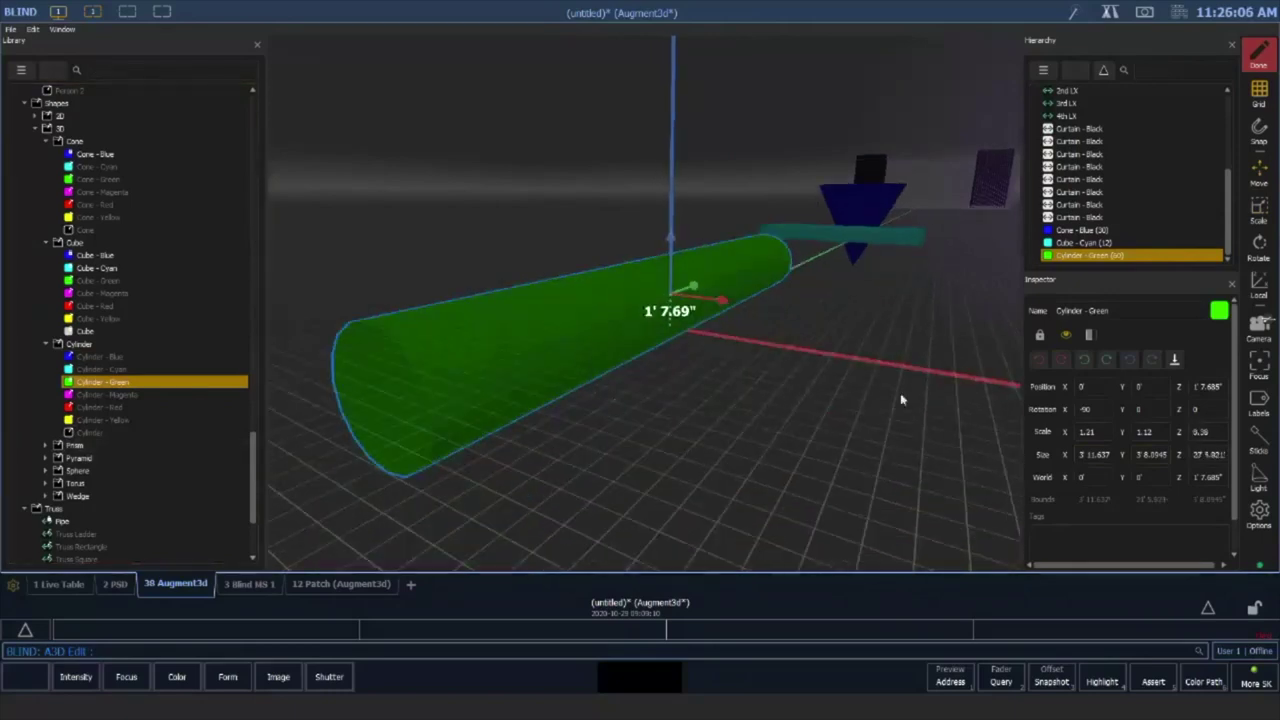
pyautogui.moveTo(672, 243); pyautogui.dragTo(672, 180)
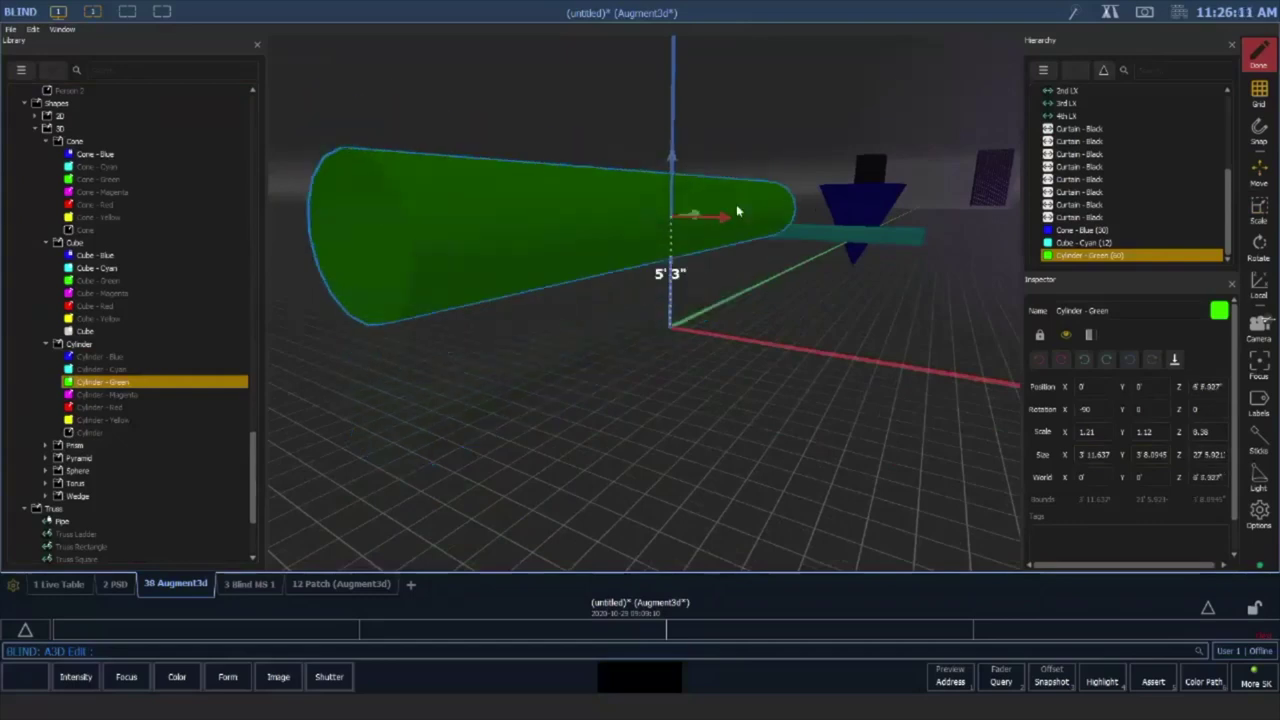
pyautogui.moveTo(720, 217); pyautogui.dragTo(1278, 372)
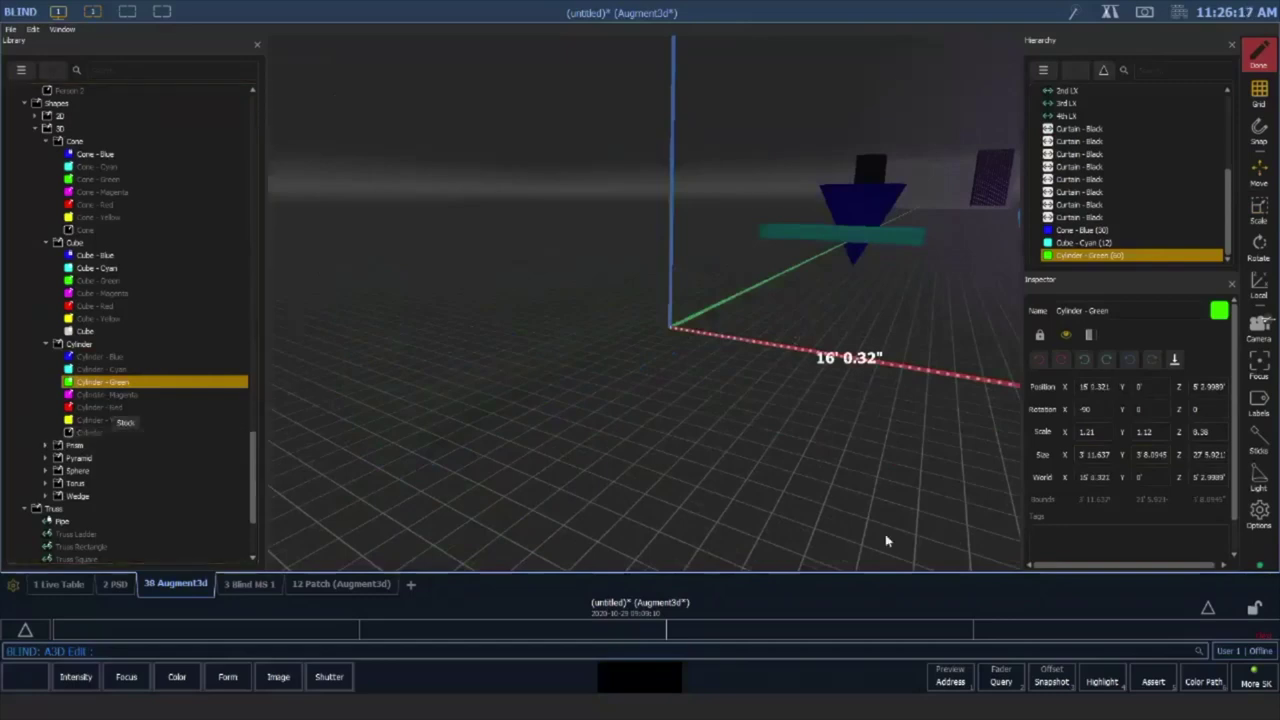
# Open the Pyramid and Wedge categories in the library and add a yellow wedge at the origin
pyautogui.scroll(-3, 50, 340)
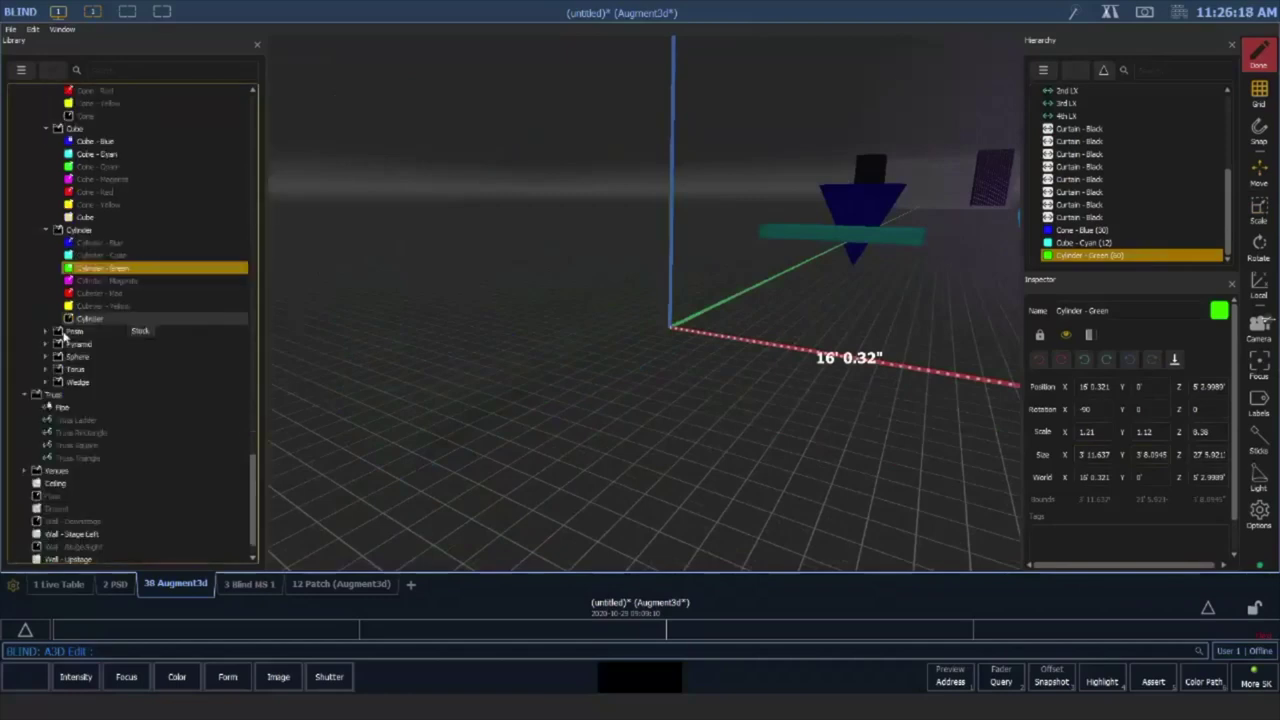
pyautogui.click(45, 344)
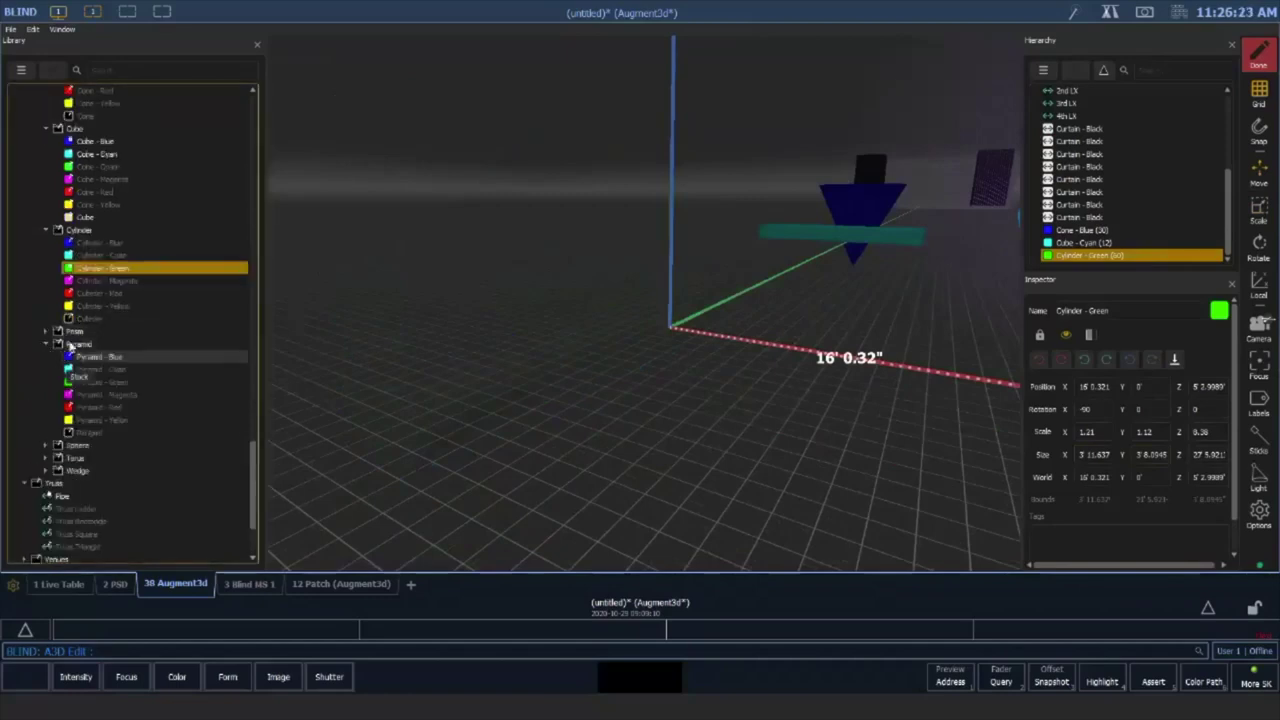
pyautogui.click(46, 471)
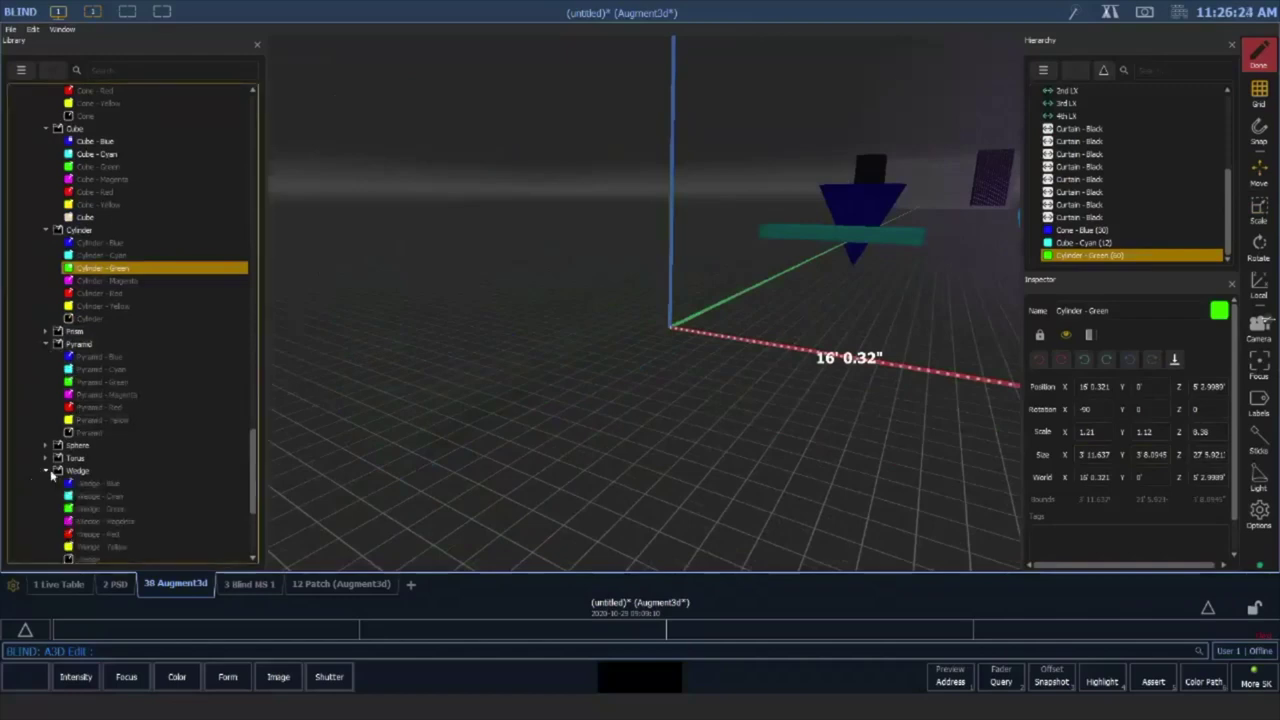
pyautogui.scroll(-3, 150, 407)
pyautogui.moveTo(113, 441); pyautogui.dragTo(606, 434)
pyautogui.moveTo(689, 408); pyautogui.dragTo(748, 336, button='middle')
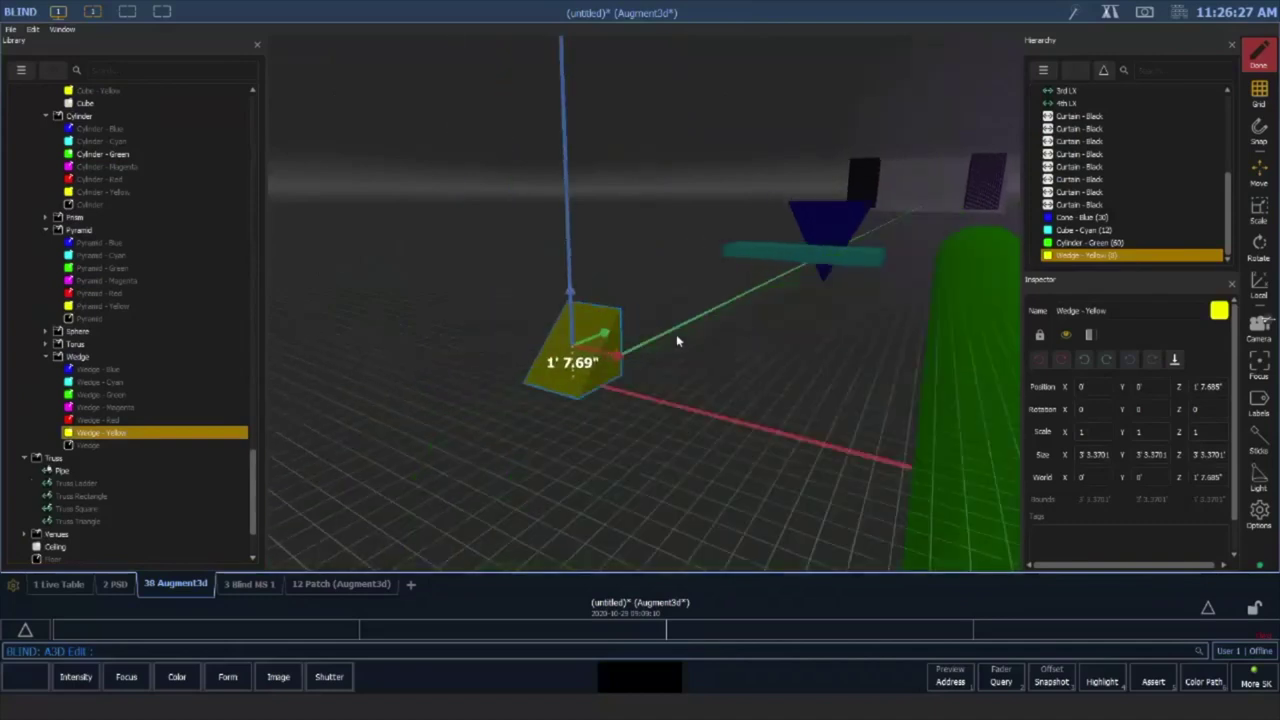
# Scale the yellow wedge to about 6' 8" x 24' 5" x 2' 9.5" and move it along X to about -37' 3"
pyautogui.click(1258, 205)
pyautogui.moveTo(607, 332); pyautogui.dragTo(800, 332)
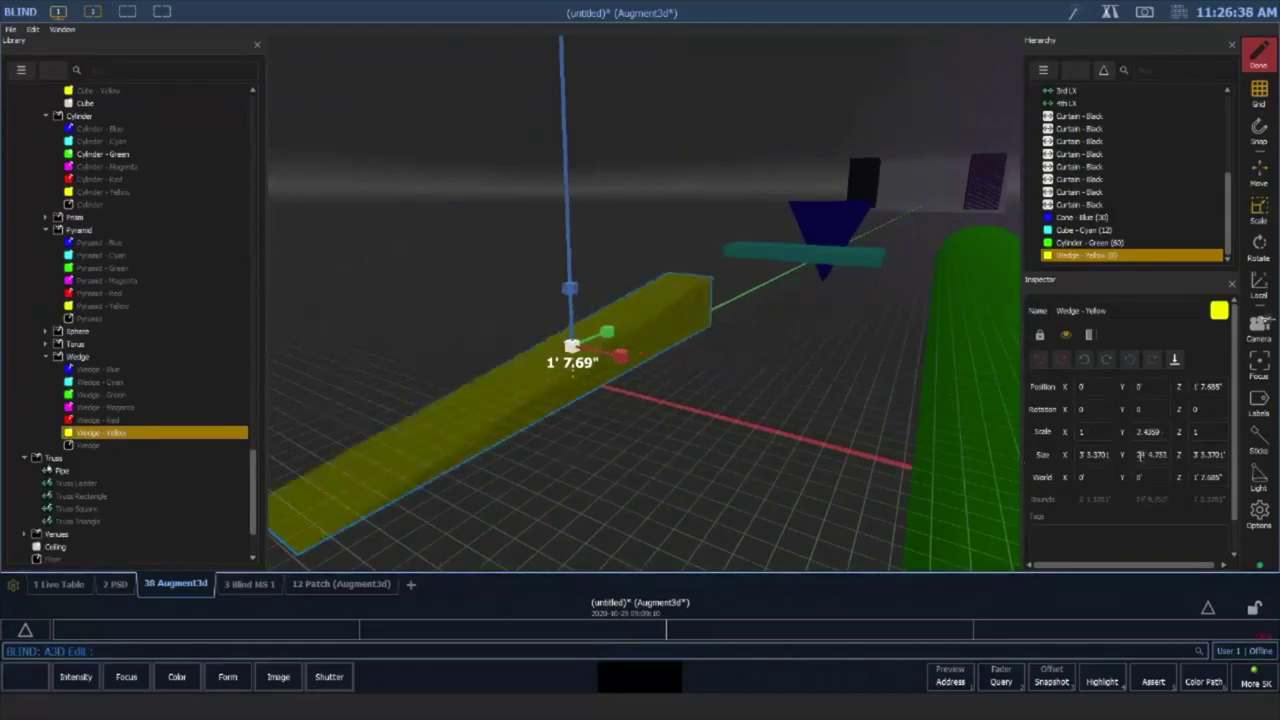
pyautogui.moveTo(621, 356); pyautogui.dragTo(735, 408)
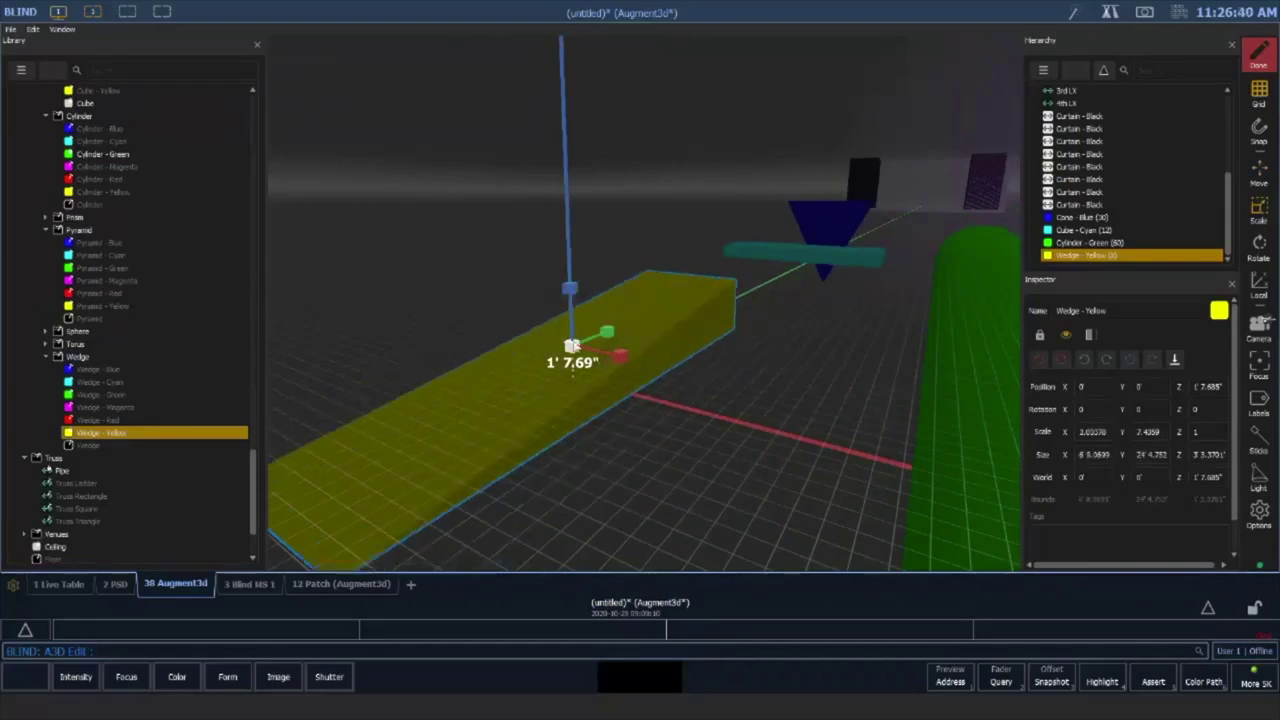
pyautogui.moveTo(572, 299)
pyautogui.mouseDown()
pyautogui.moveTo(556, 143)
pyautogui.moveTo(524, 69)
pyautogui.moveTo(570, 281)
pyautogui.mouseUp()
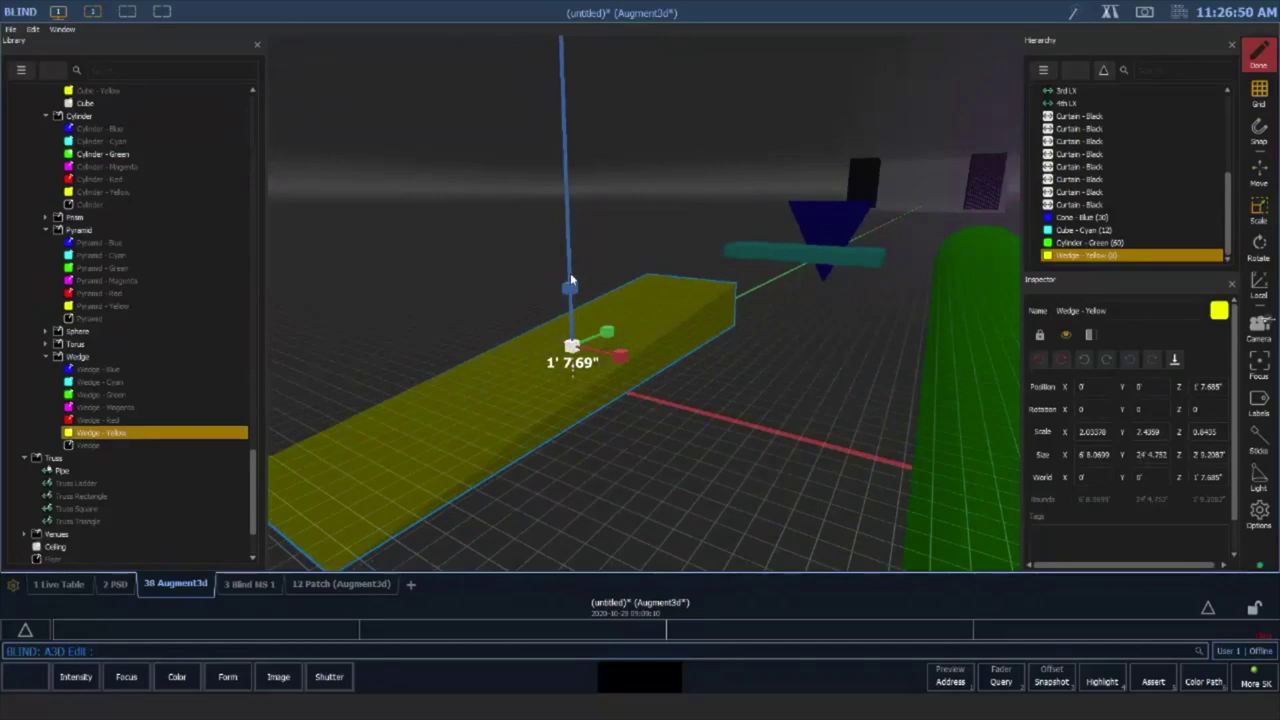
pyautogui.moveTo(571, 275); pyautogui.dragTo(571, 274)
pyautogui.click(1267, 183)
pyautogui.moveTo(619, 357); pyautogui.dragTo(85, 448)
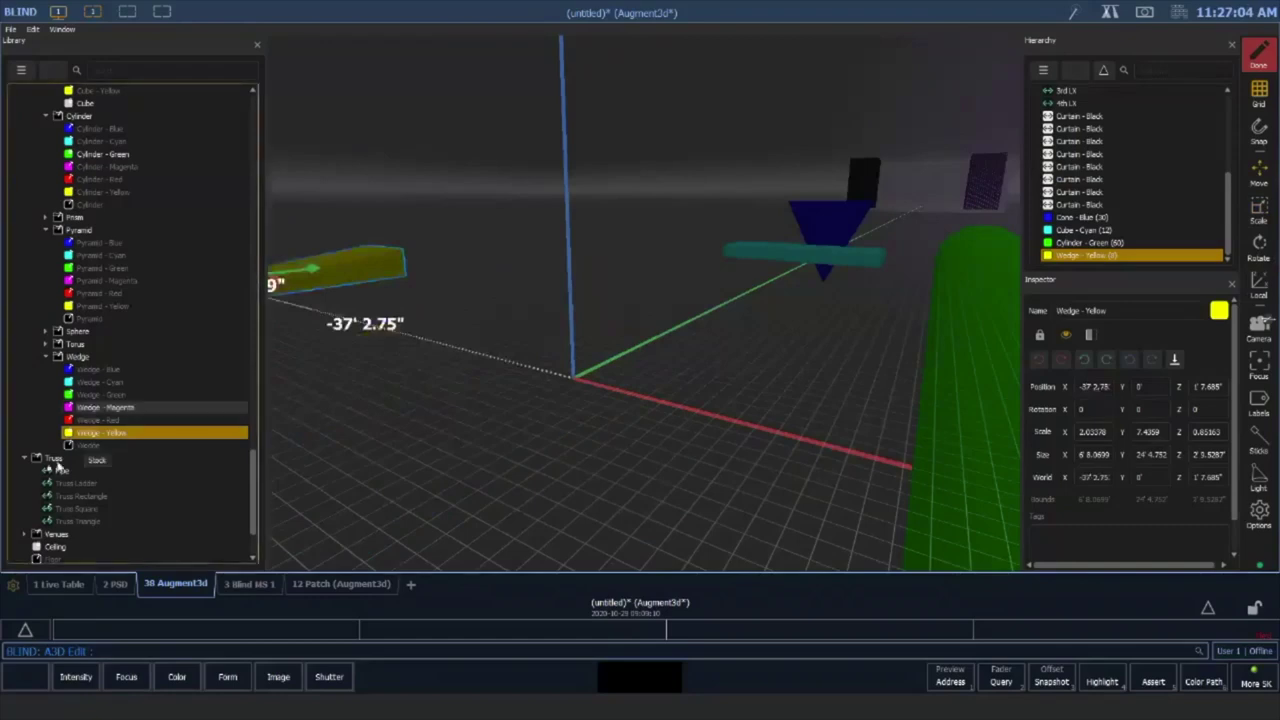
# Add a yellow prism from the library's Prism category and scale it to about 25' 3" in X and 11' 10" in Y
pyautogui.click(45, 217)
pyautogui.moveTo(92, 296); pyautogui.dragTo(521, 411)
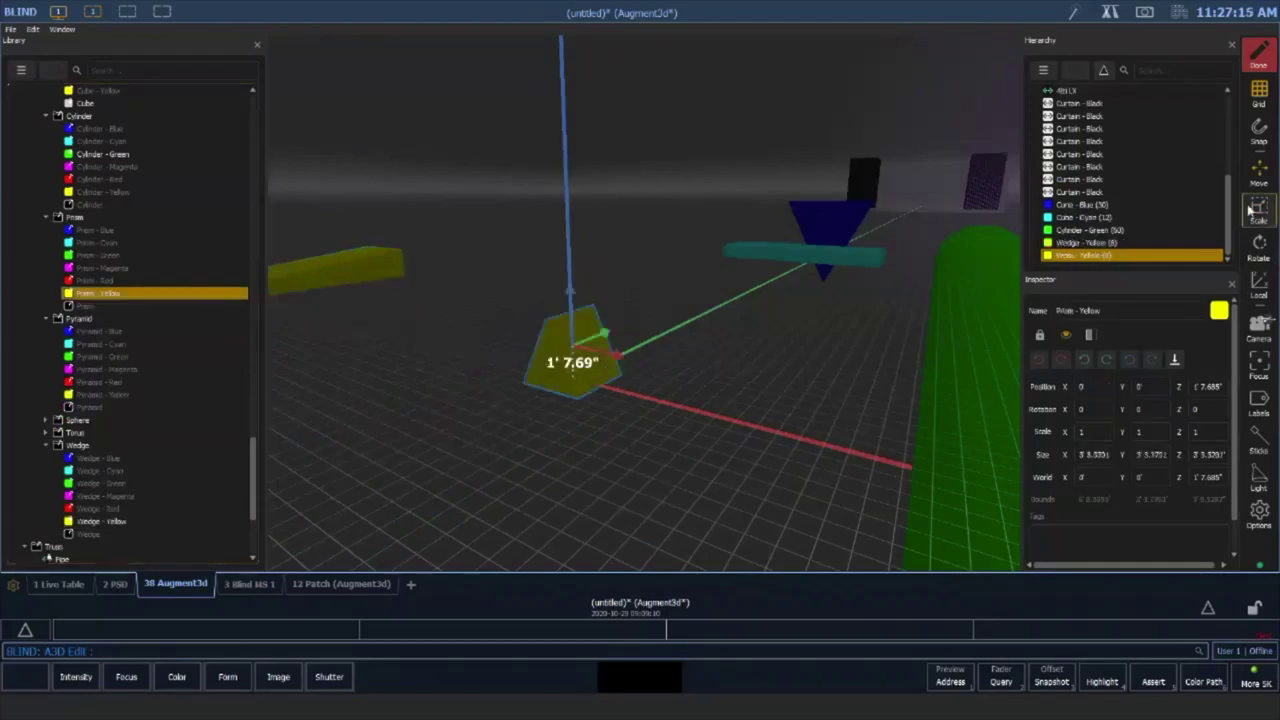
pyautogui.moveTo(654, 322); pyautogui.dragTo(783, 477)
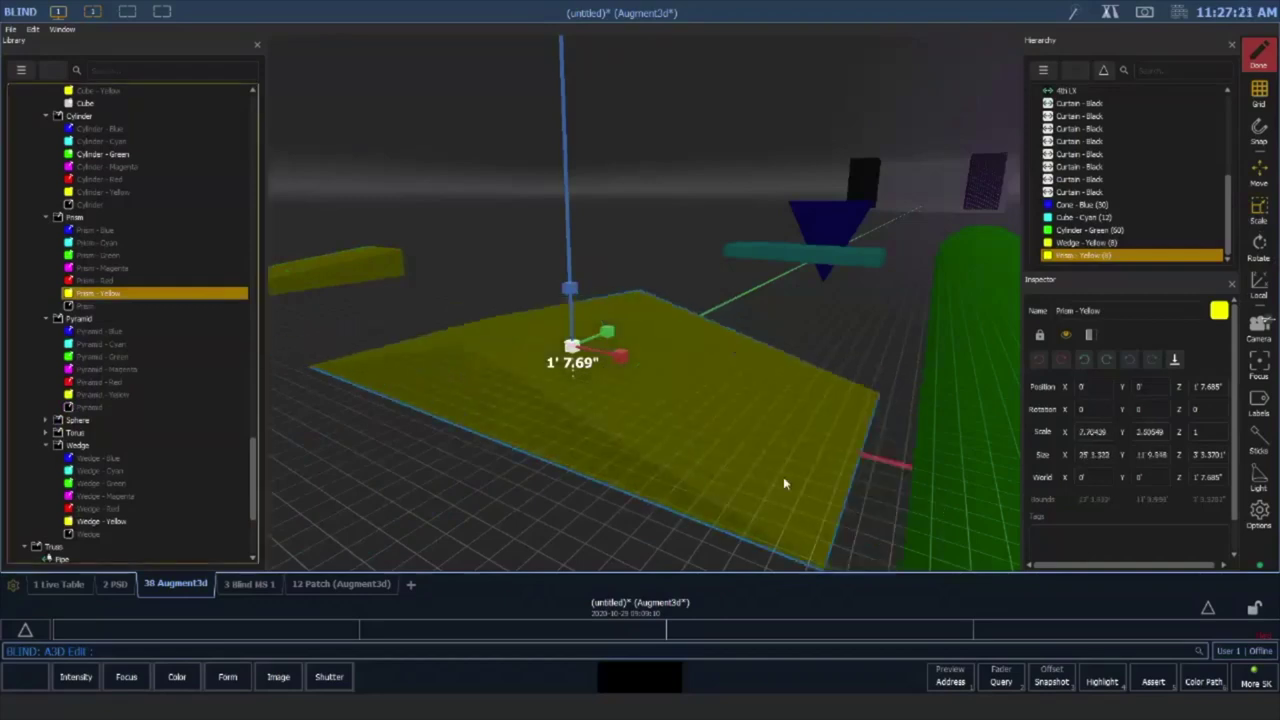
pyautogui.moveTo(783, 477)
pyautogui.mouseDown(button='middle')
pyautogui.moveTo(768, 440)
pyautogui.moveTo(801, 460)
pyautogui.mouseUp(button='middle')
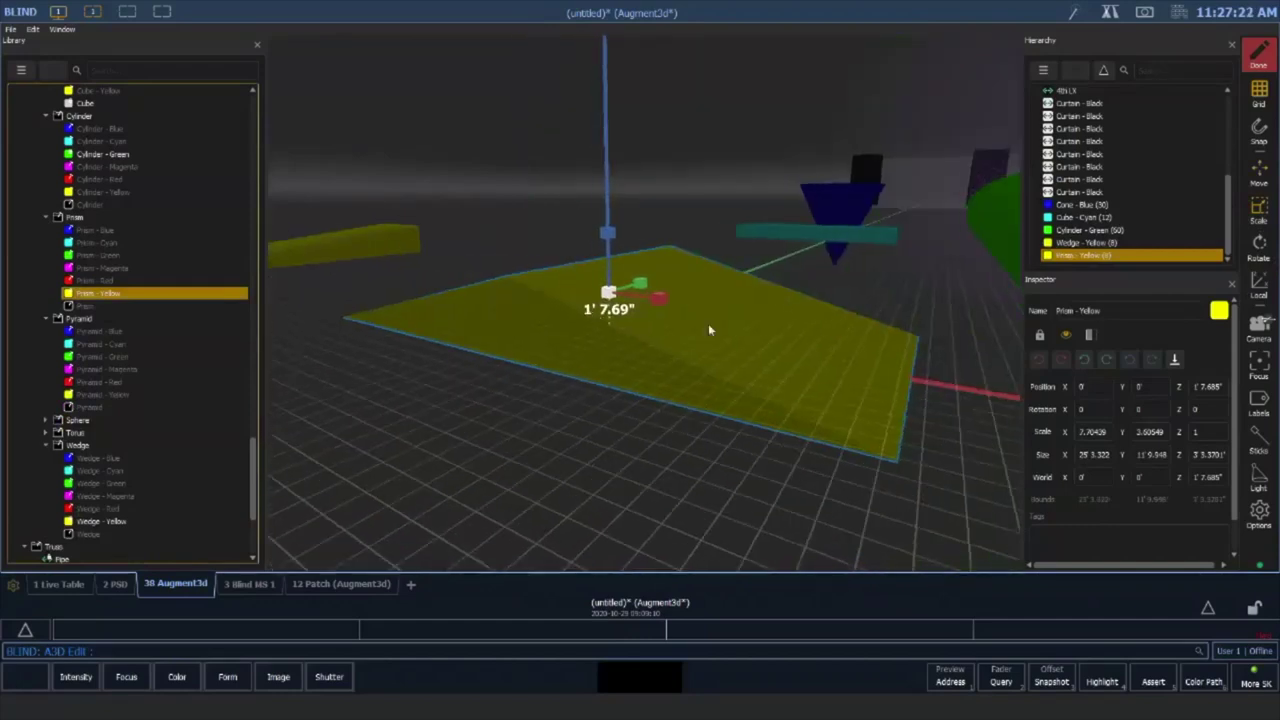
pyautogui.moveTo(709, 326); pyautogui.dragTo(722, 408, button='middle')
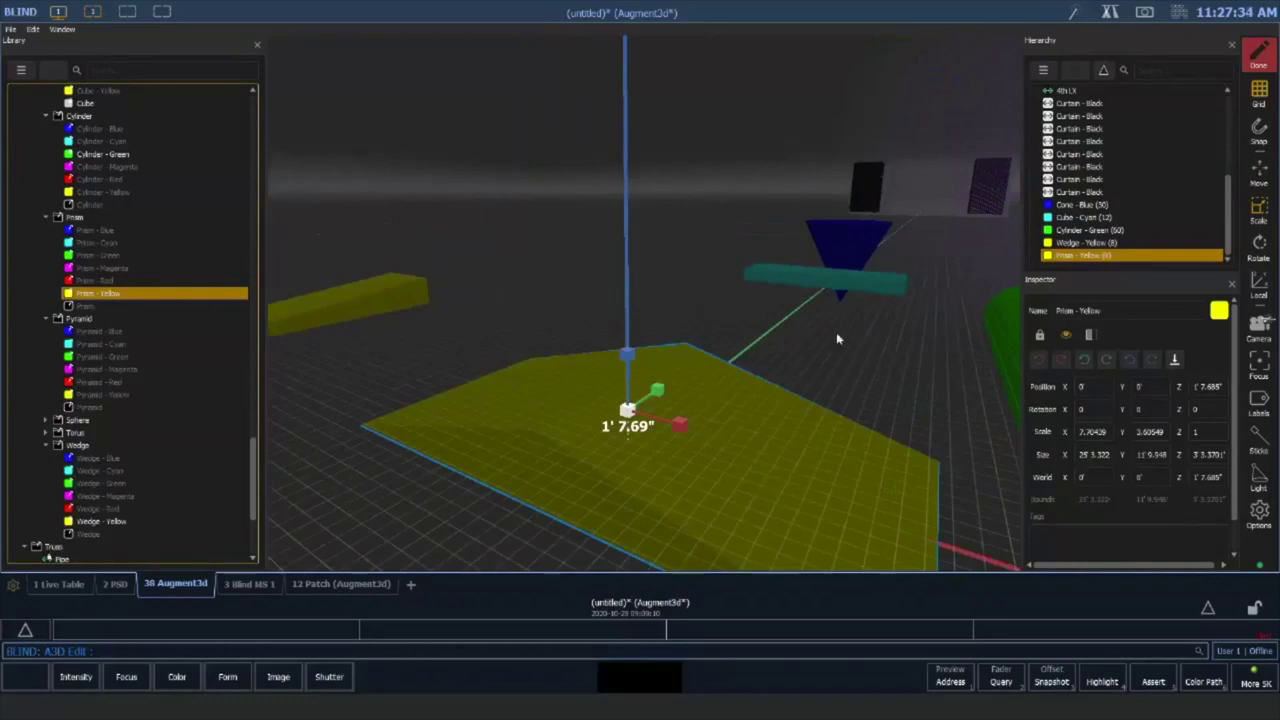
pyautogui.moveTo(866, 323); pyautogui.dragTo(893, 245, button='middle')
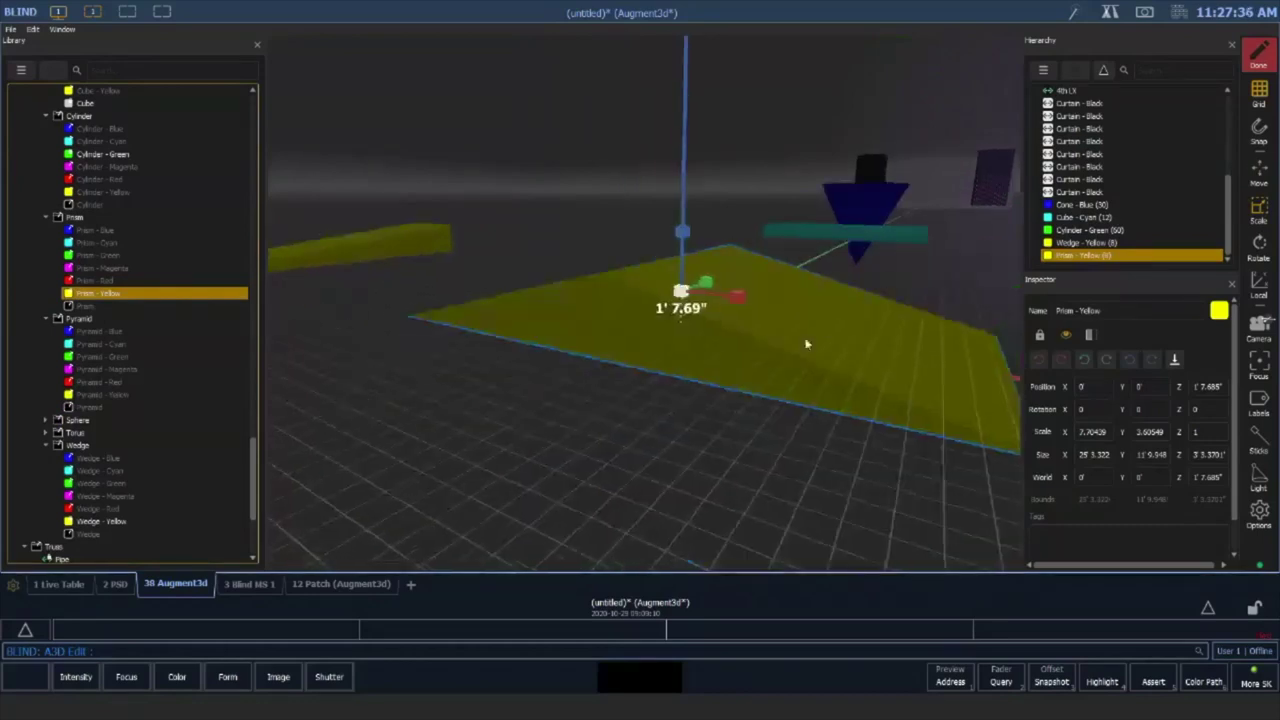
pyautogui.moveTo(722, 362); pyautogui.dragTo(749, 398, button='right')
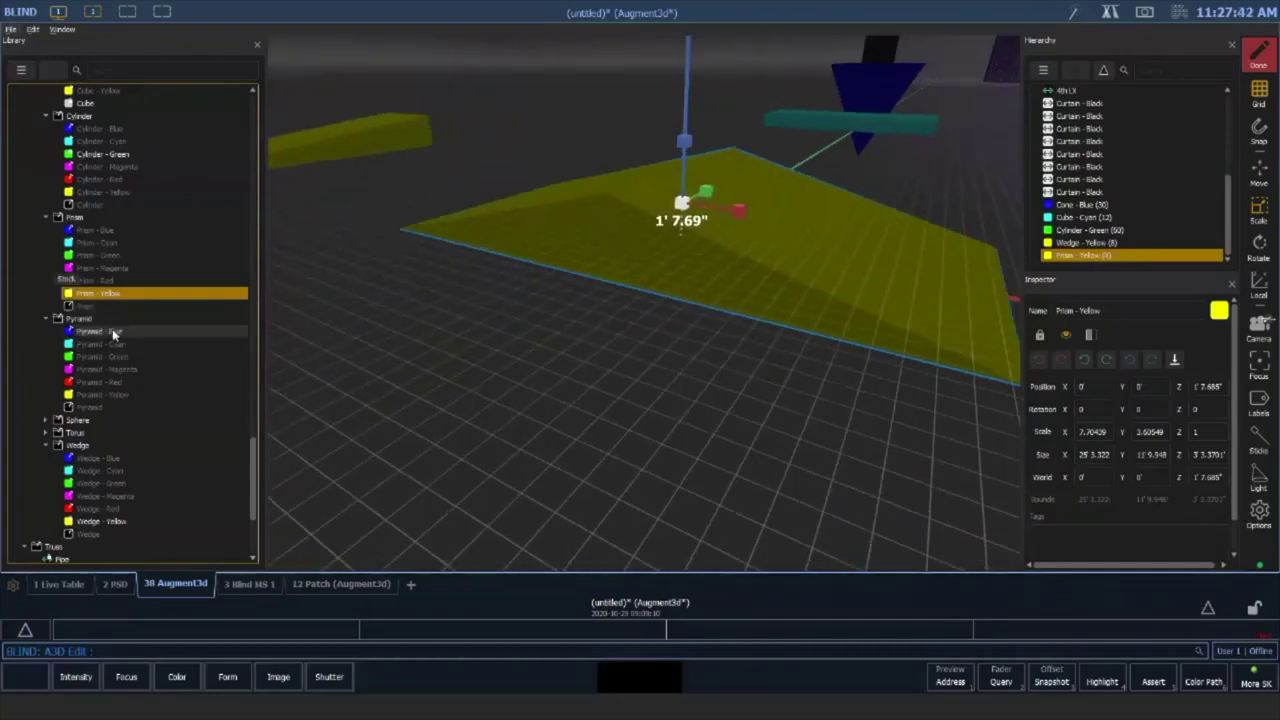
# Add a blue pyramid from the library and move it along Y to about -12' 6"
pyautogui.moveTo(113, 334); pyautogui.dragTo(1080, 247)
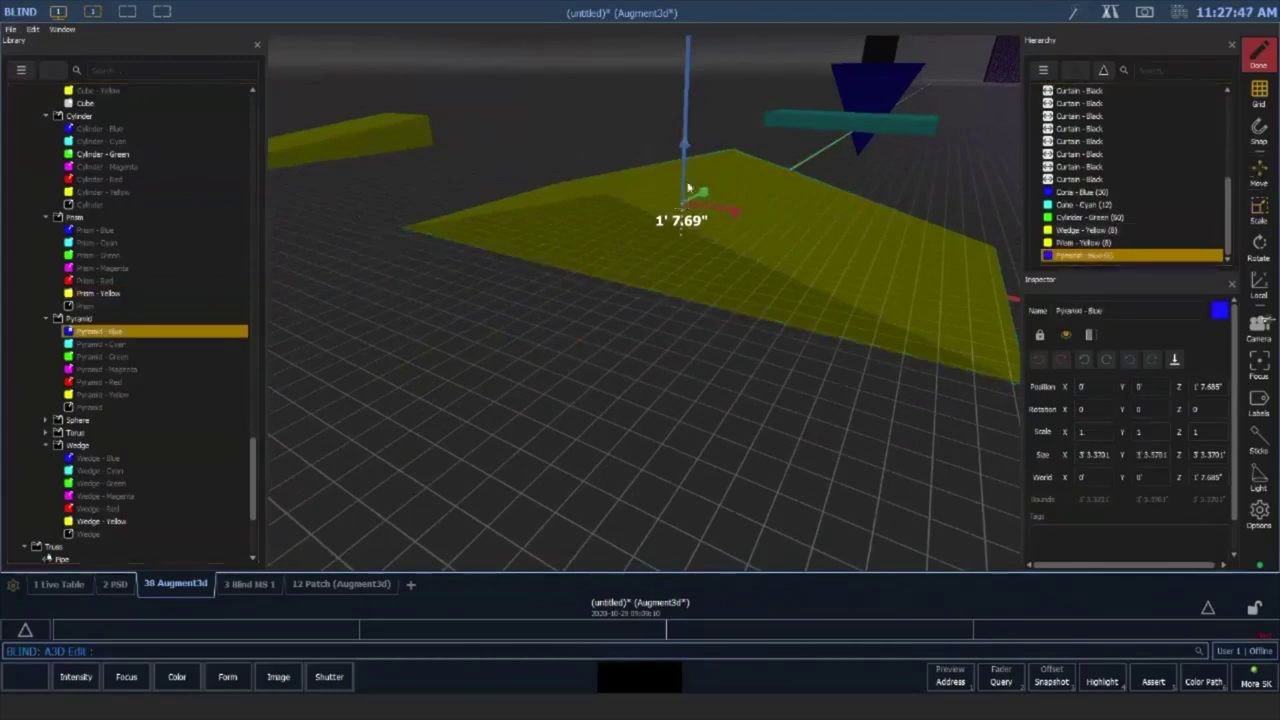
pyautogui.moveTo(706, 194); pyautogui.dragTo(527, 313)
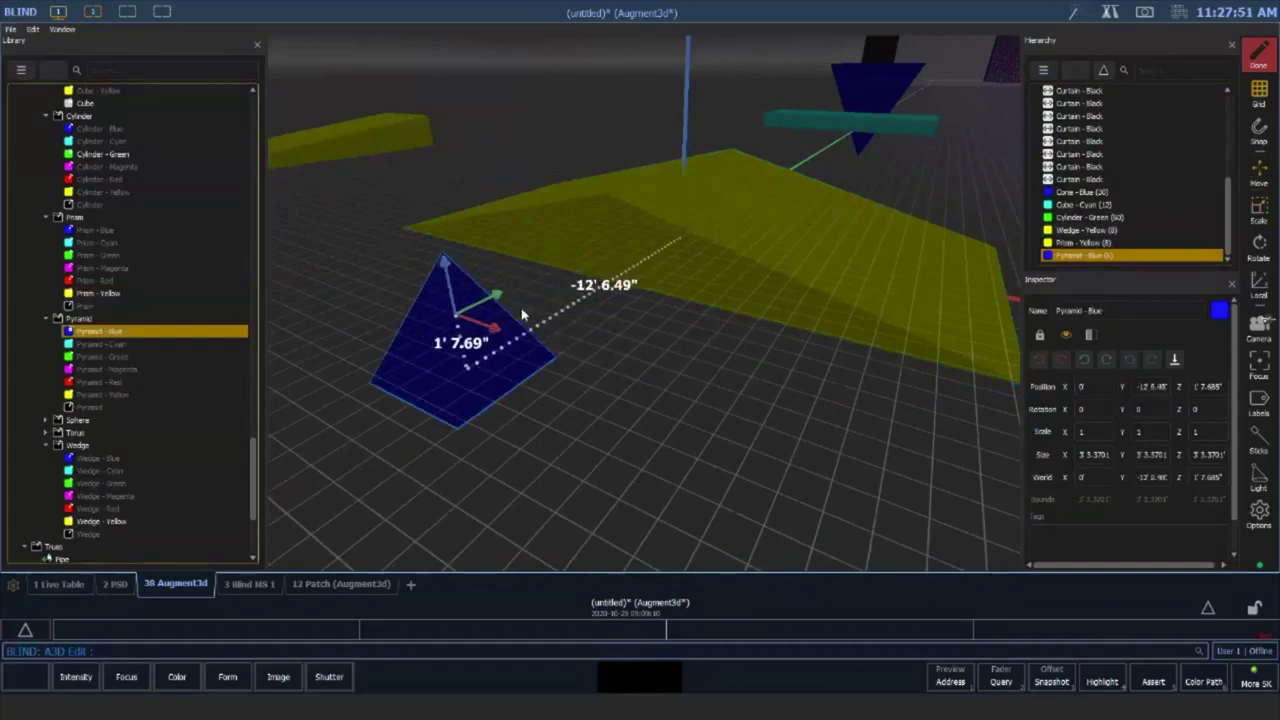
pyautogui.moveTo(677, 331); pyautogui.dragTo(681, 327, button='middle')
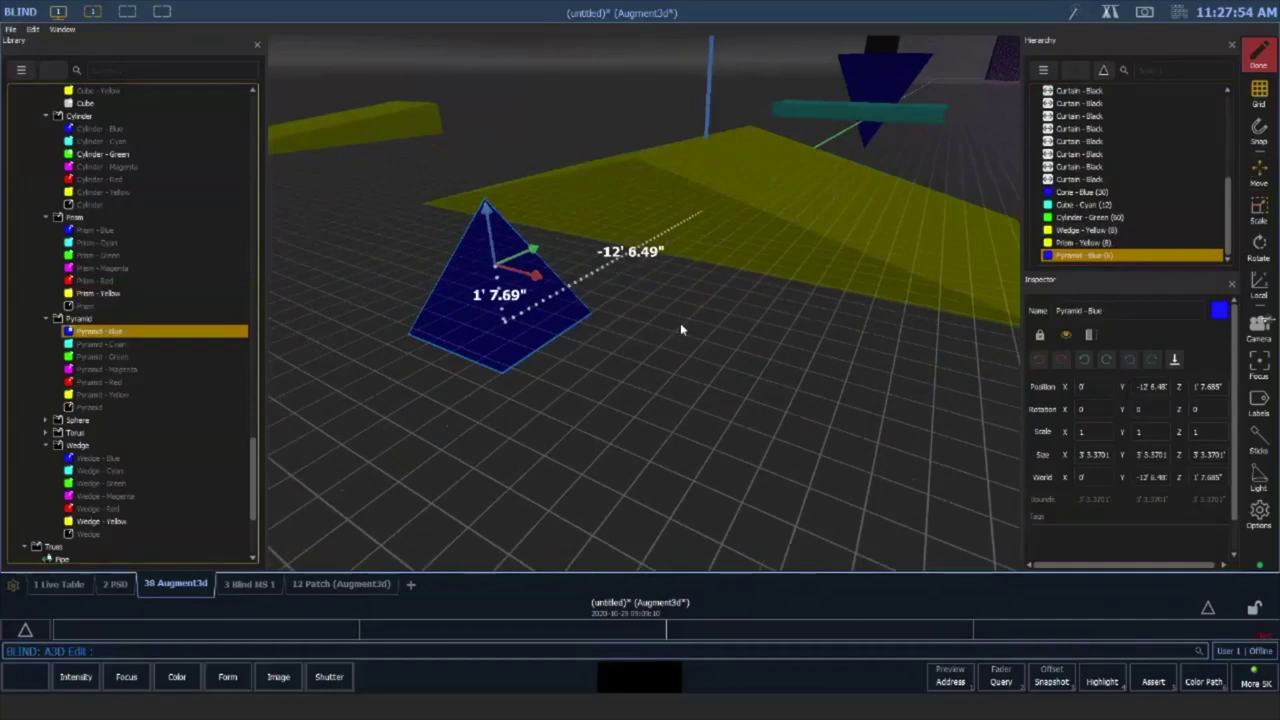
# Scale the blue pyramid to about 22' 5" in X and 5' in Y
pyautogui.click(1258, 209)
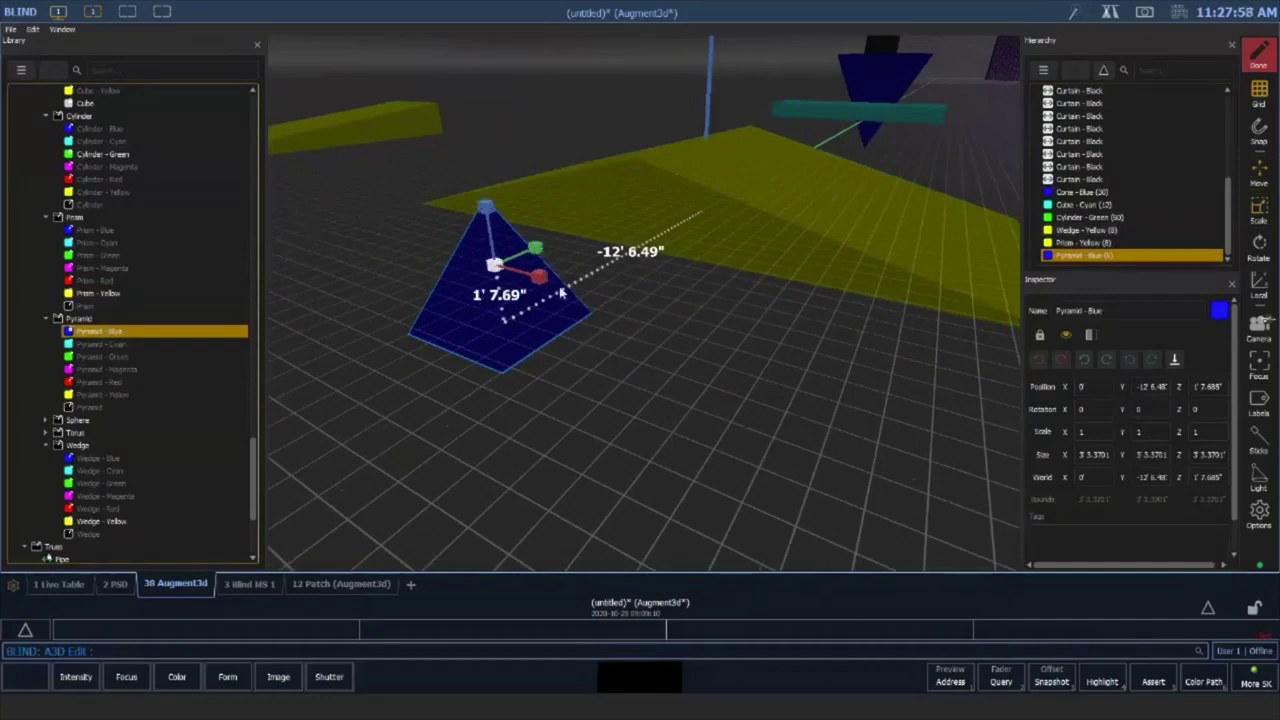
pyautogui.moveTo(562, 291); pyautogui.dragTo(557, 252)
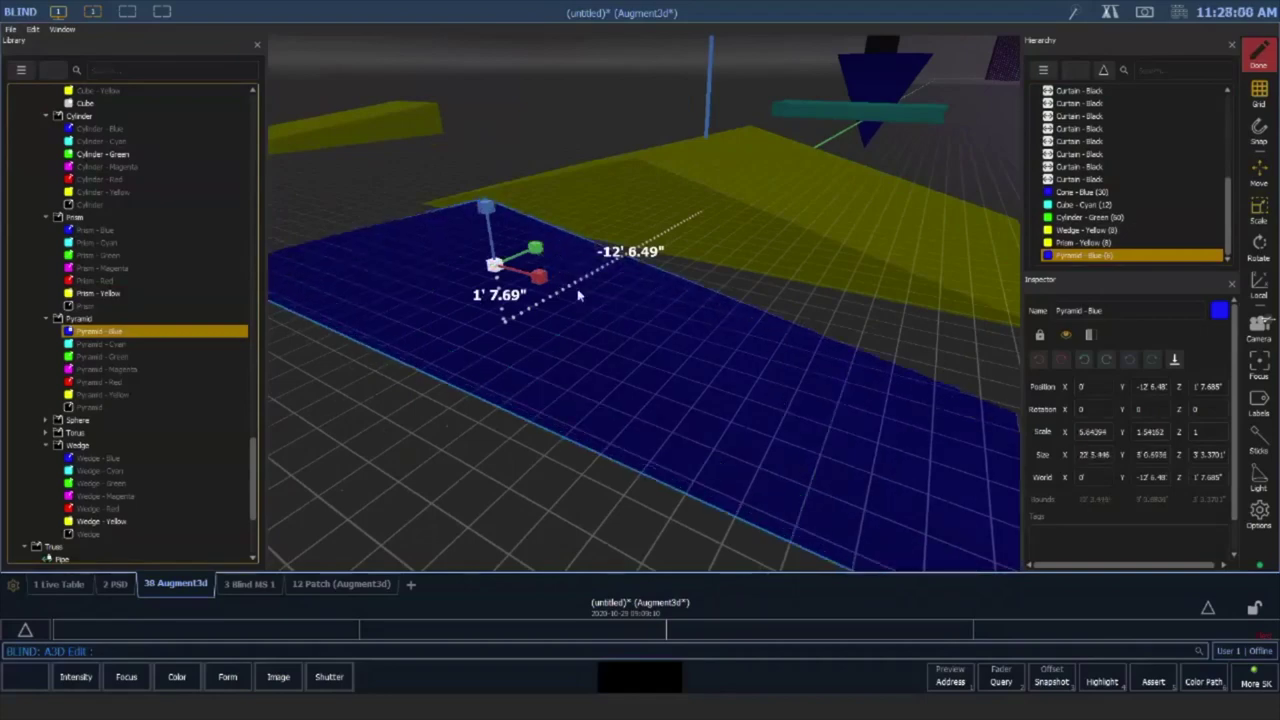
pyautogui.moveTo(576, 292); pyautogui.dragTo(534, 324, button='right')
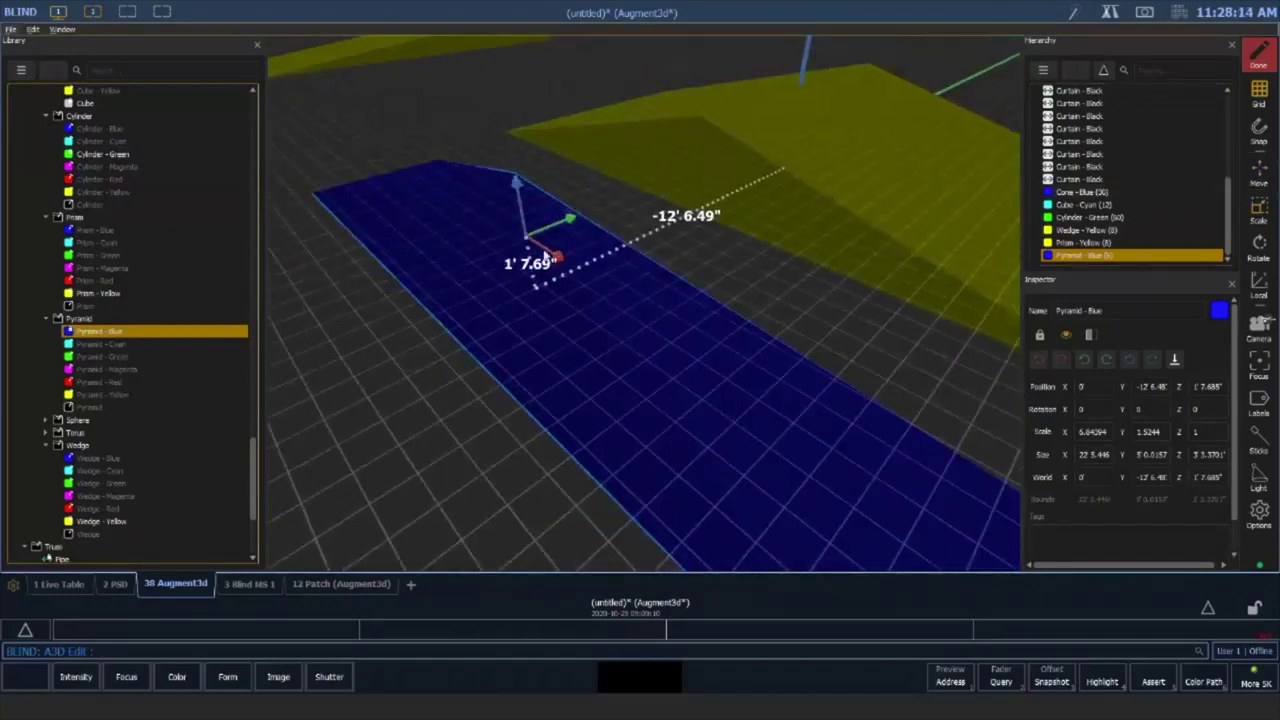
# Move the blue pyramid along X to about -2' 1" and scale its X size to about 11'
pyautogui.moveTo(545, 253)
pyautogui.mouseDown()
pyautogui.moveTo(505, 227)
pyautogui.moveTo(521, 250)
pyautogui.mouseUp()
pyautogui.press('r')
pyautogui.press('s')
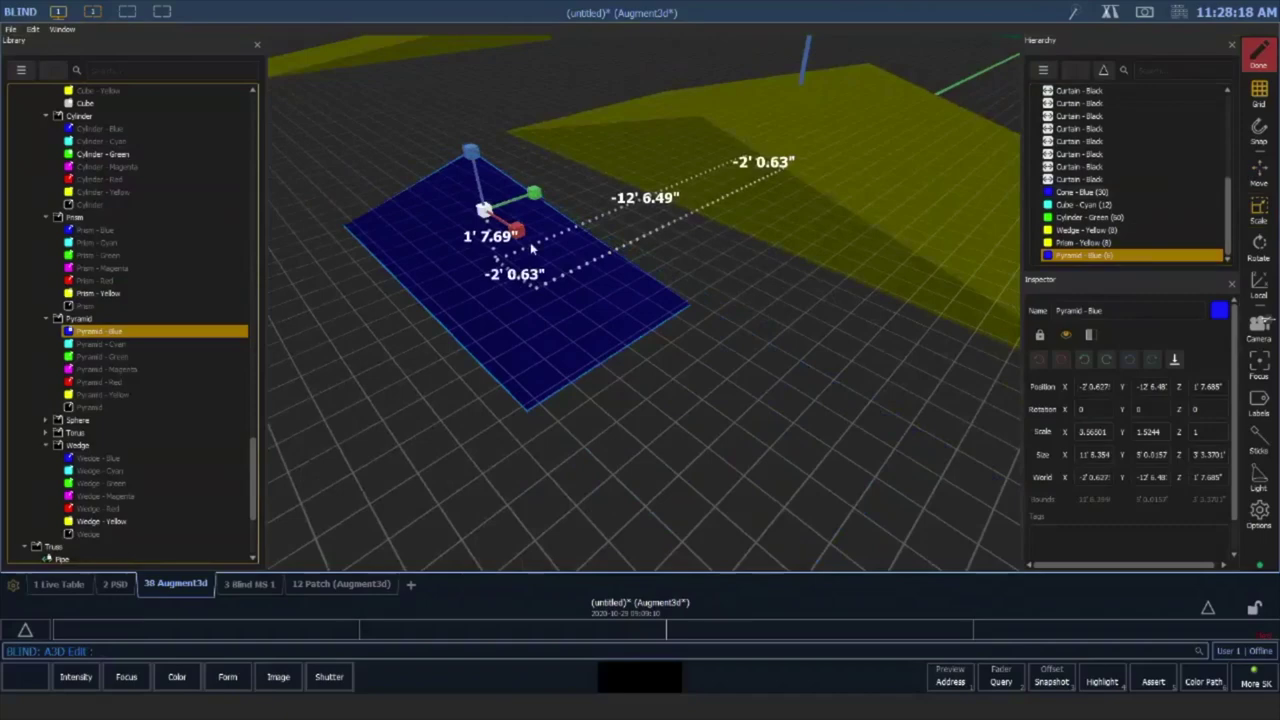
pyautogui.moveTo(532, 248); pyautogui.dragTo(730, 262, button='right')
pyautogui.moveTo(739, 268); pyautogui.dragTo(597, 242)
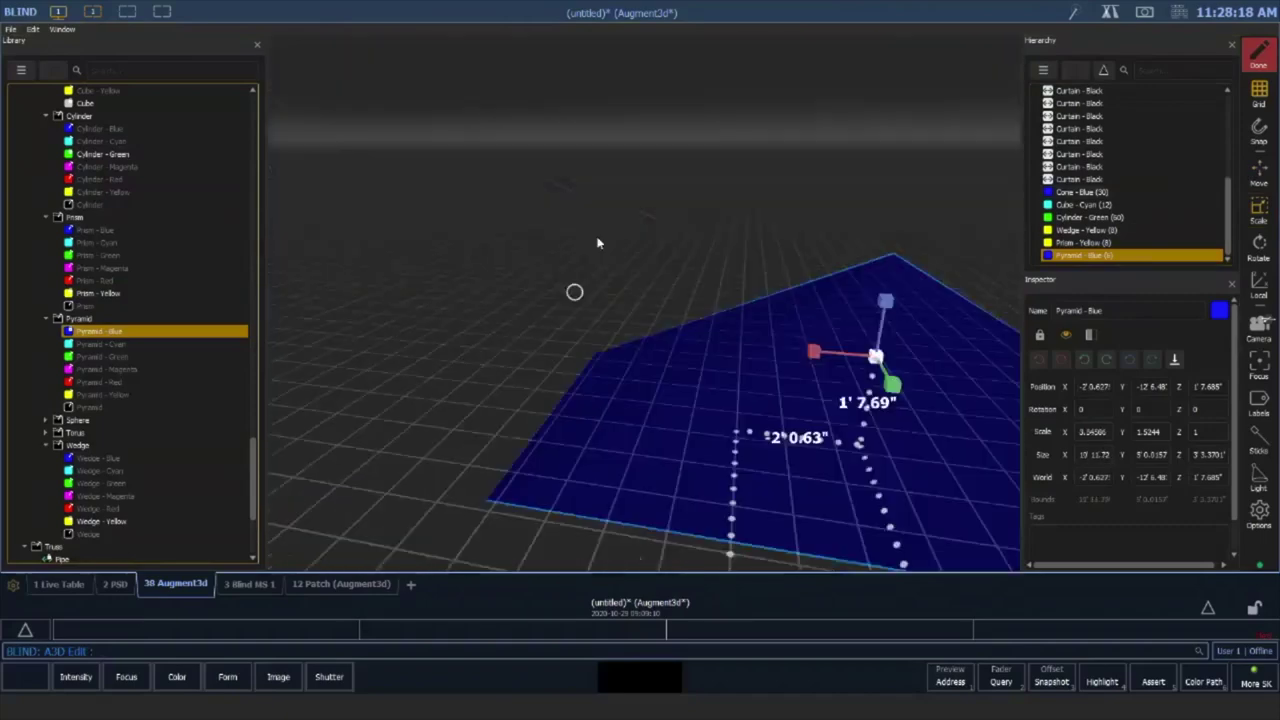
pyautogui.moveTo(598, 243); pyautogui.dragTo(868, 296, button='right')
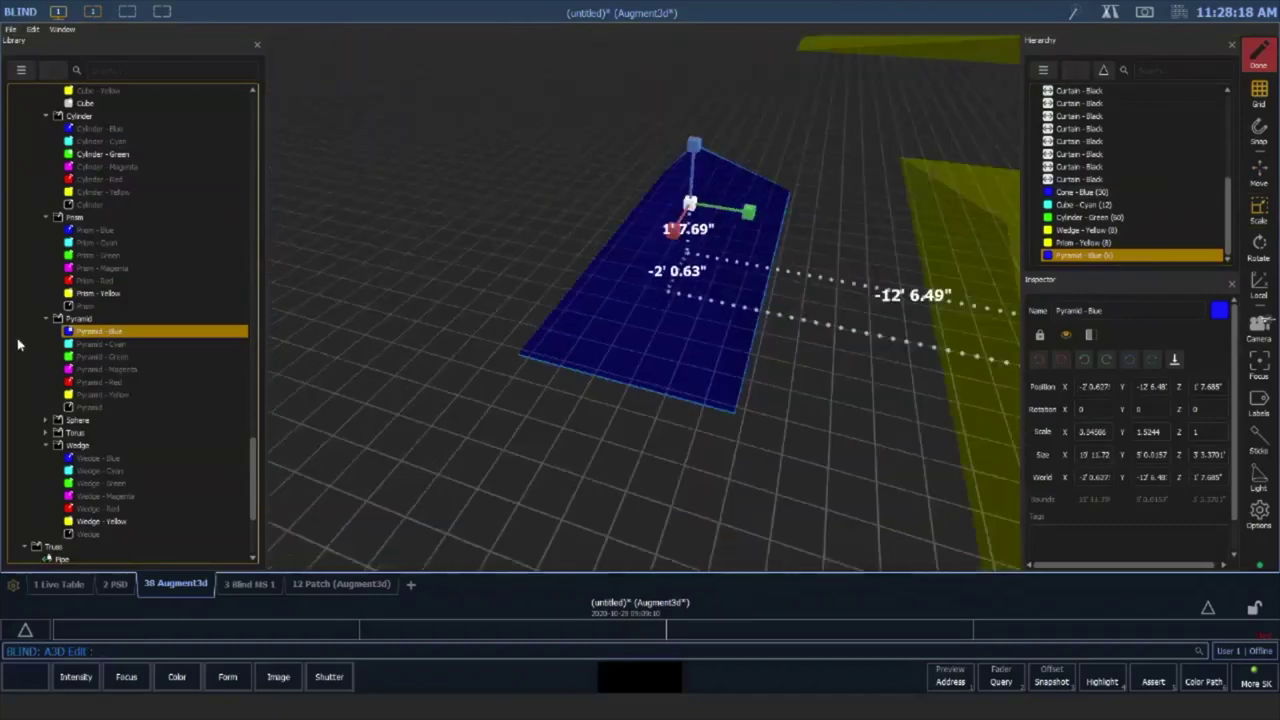
# Add a yellow sphere from the library's Sphere category and move it along Y to about 23' 1"
pyautogui.click(63, 422)
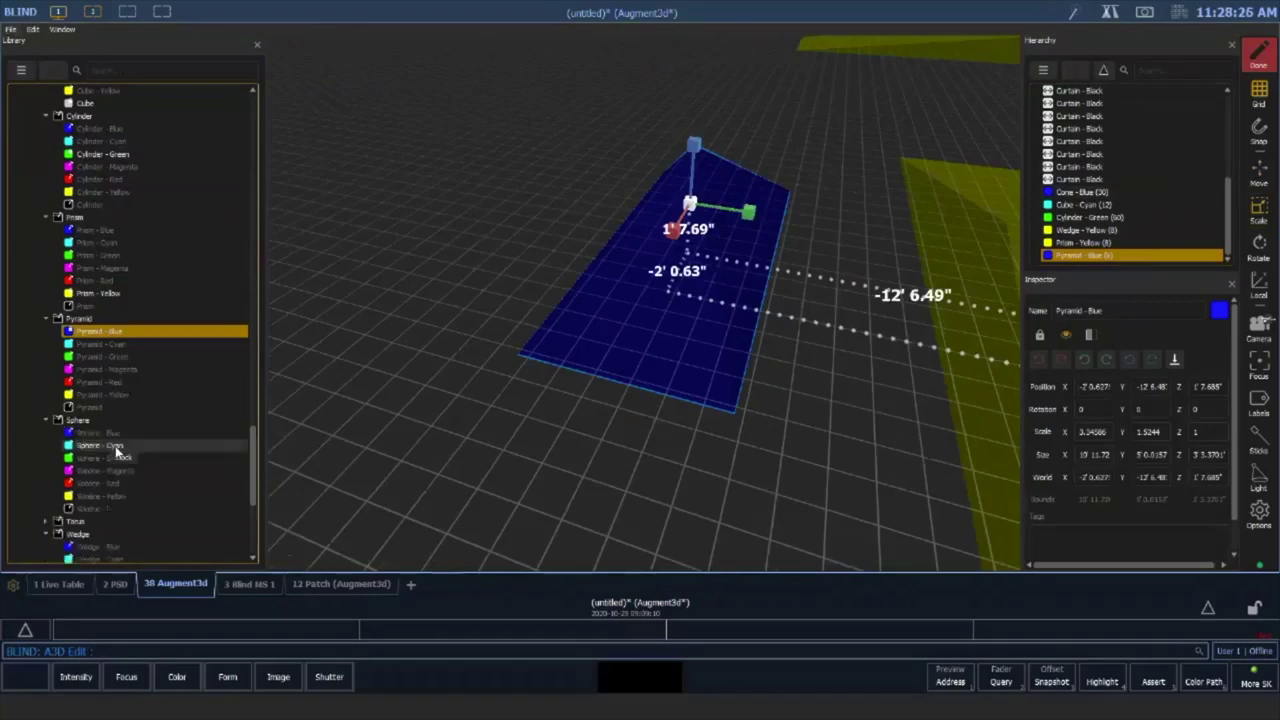
pyautogui.moveTo(100, 496); pyautogui.dragTo(545, 415)
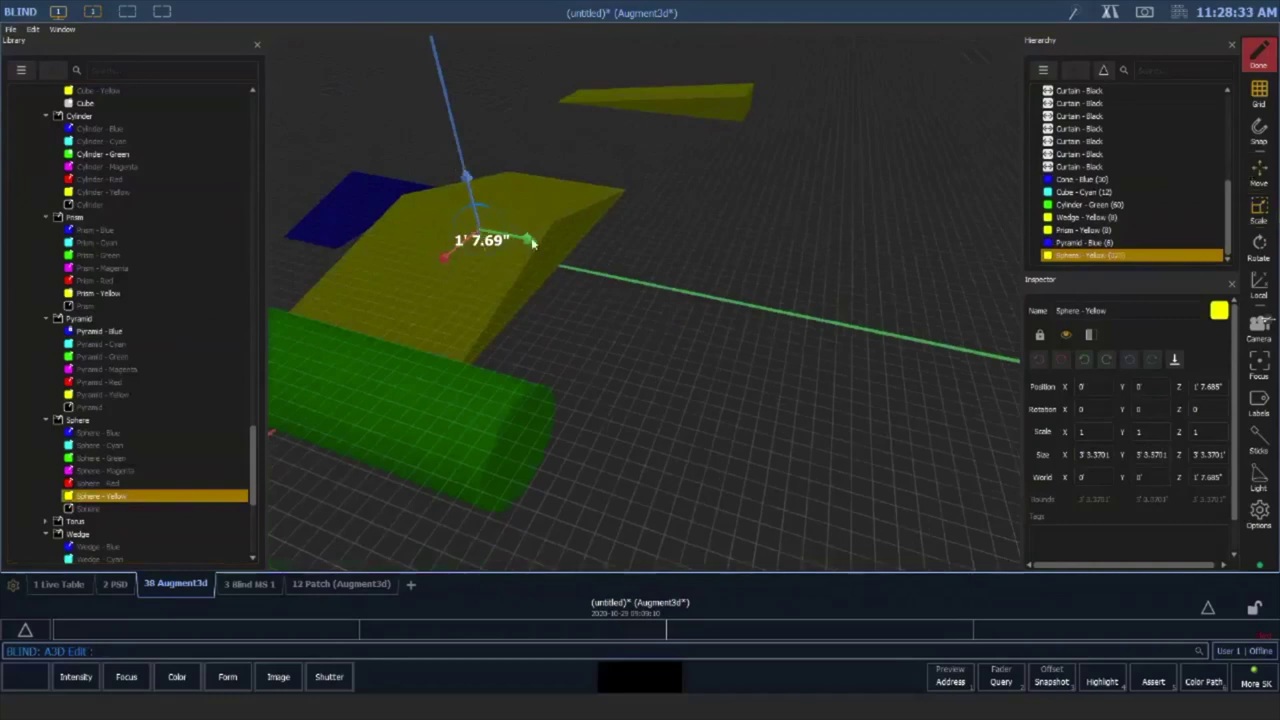
pyautogui.moveTo(689, 289); pyautogui.dragTo(896, 332)
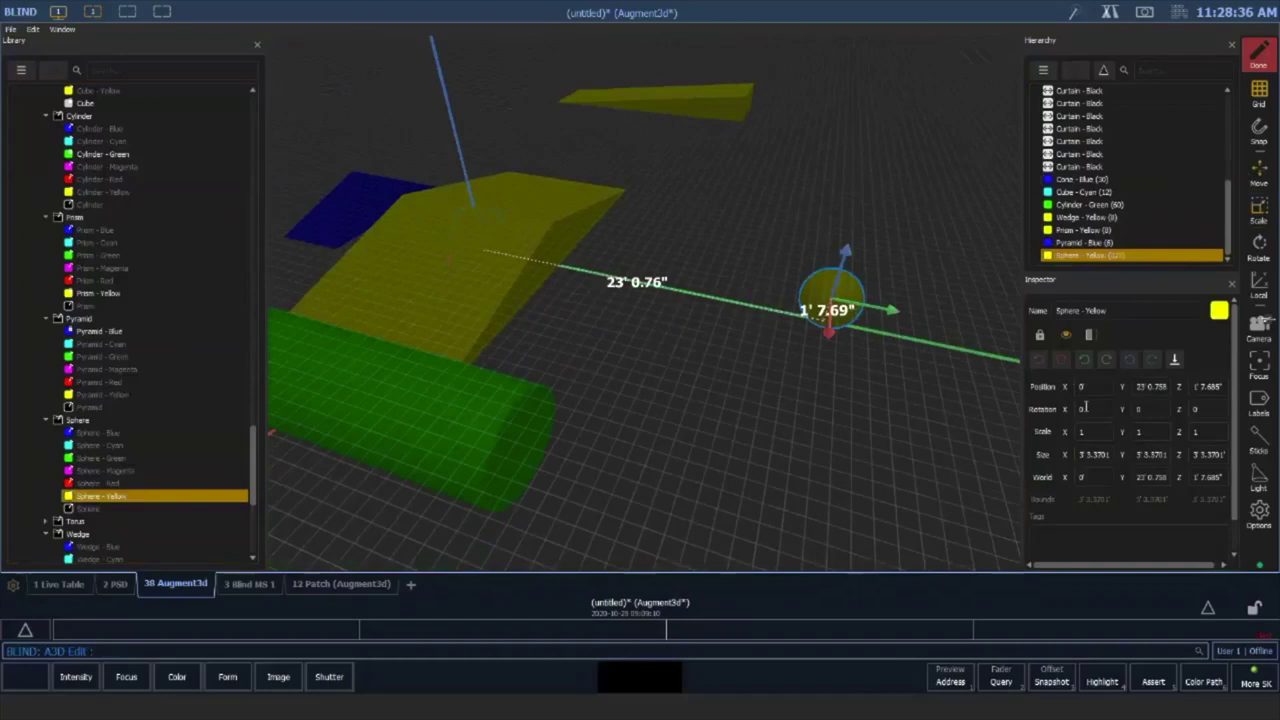
# Scale the yellow sphere into an ellipsoid about 25' 3" x 14' 3" x 10' 1"
pyautogui.click(1257, 210)
pyautogui.moveTo(851, 308); pyautogui.dragTo(1070, 269)
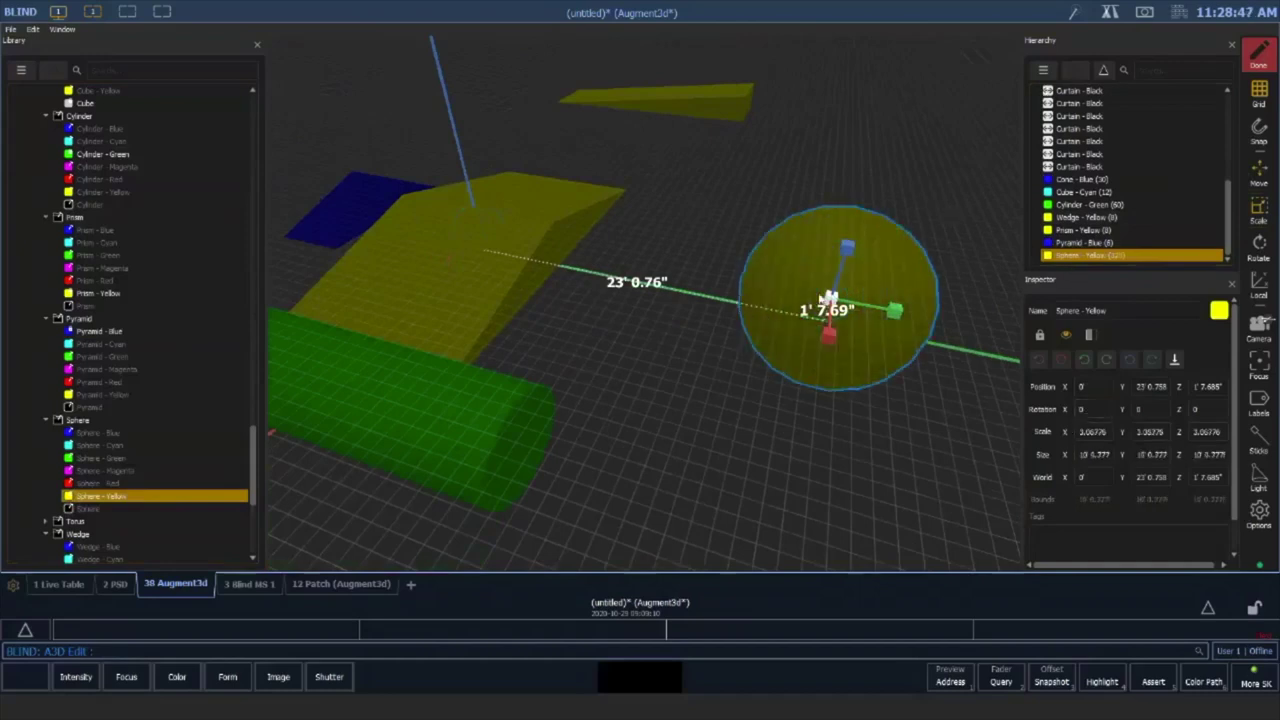
pyautogui.moveTo(898, 315); pyautogui.dragTo(956, 325)
pyautogui.moveTo(834, 340); pyautogui.dragTo(864, 497)
pyautogui.moveTo(855, 369)
pyautogui.mouseDown(button='right')
pyautogui.moveTo(872, 391)
pyautogui.moveTo(843, 349)
pyautogui.mouseUp(button='right')
pyautogui.moveTo(843, 355); pyautogui.dragTo(754, 368, button='middle')
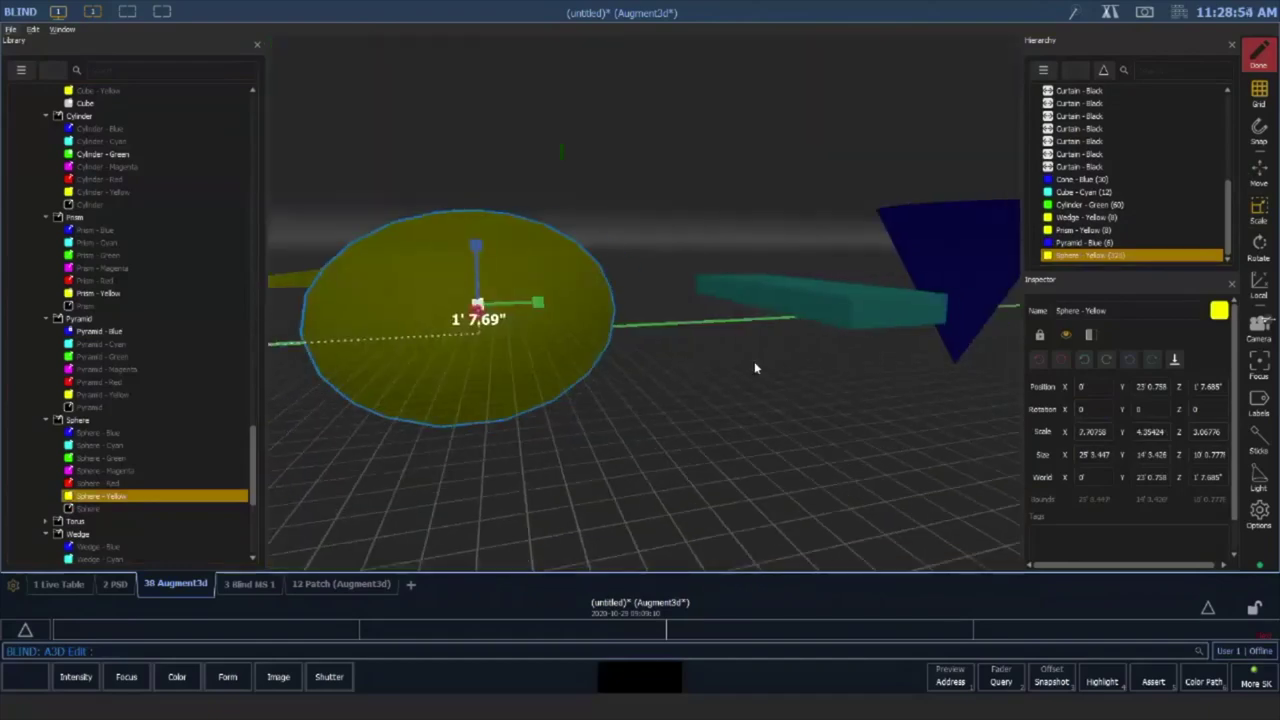
# Add a magenta torus from the library's Torus category and raise it along Z to about 5' 2"
pyautogui.scroll(-5, 140, 450)
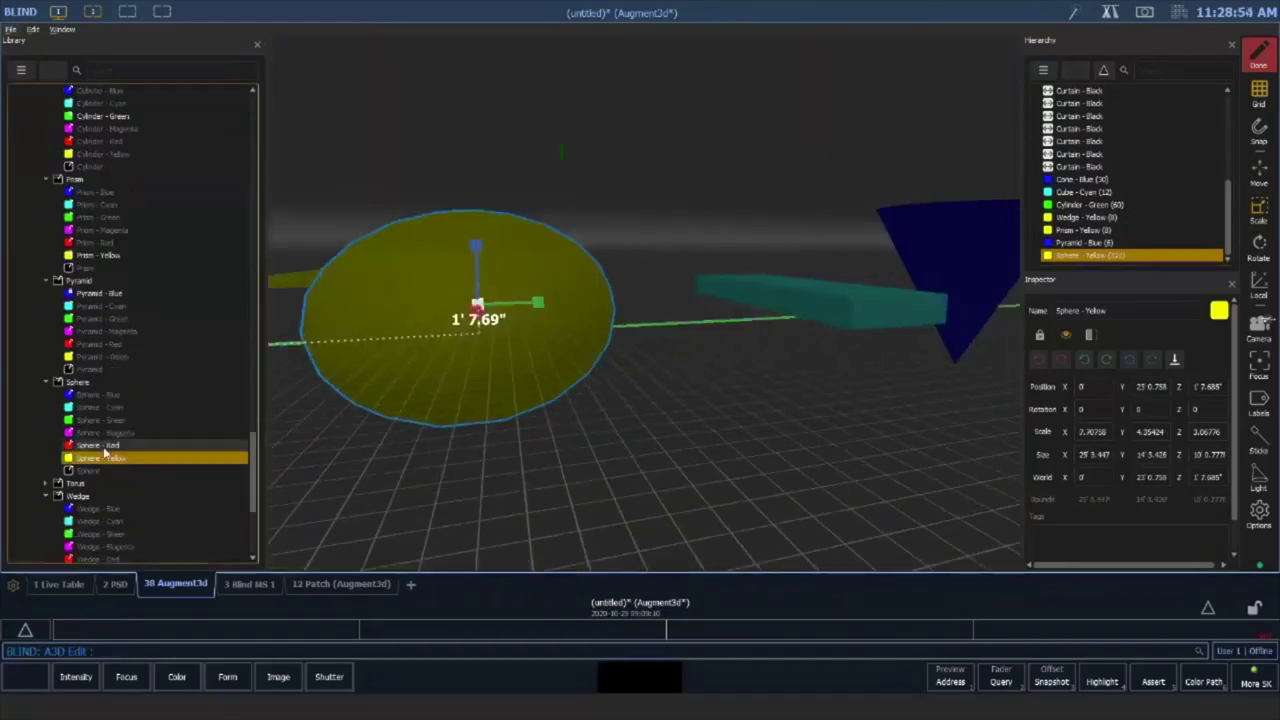
pyautogui.click(45, 331)
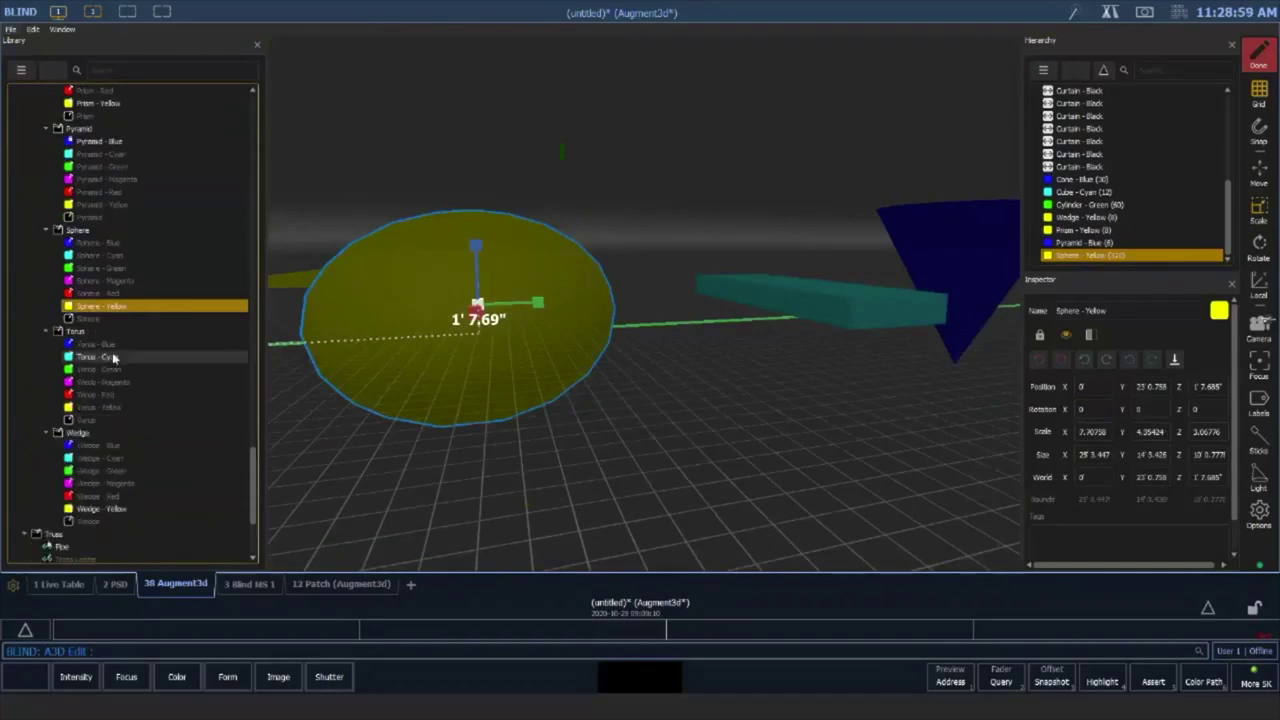
pyautogui.click(110, 384)
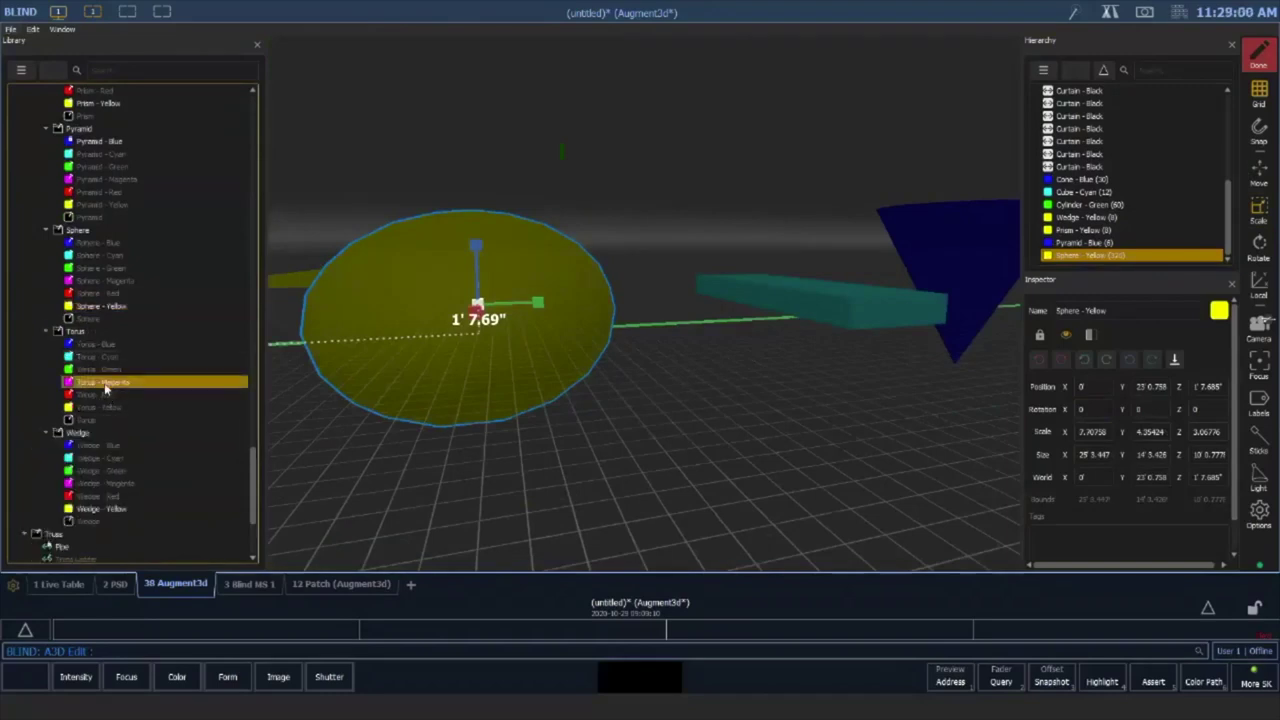
pyautogui.moveTo(110, 383); pyautogui.dragTo(594, 424)
pyautogui.moveTo(594, 424); pyautogui.dragTo(795, 400, button='middle')
pyautogui.scroll(3, 795, 400)
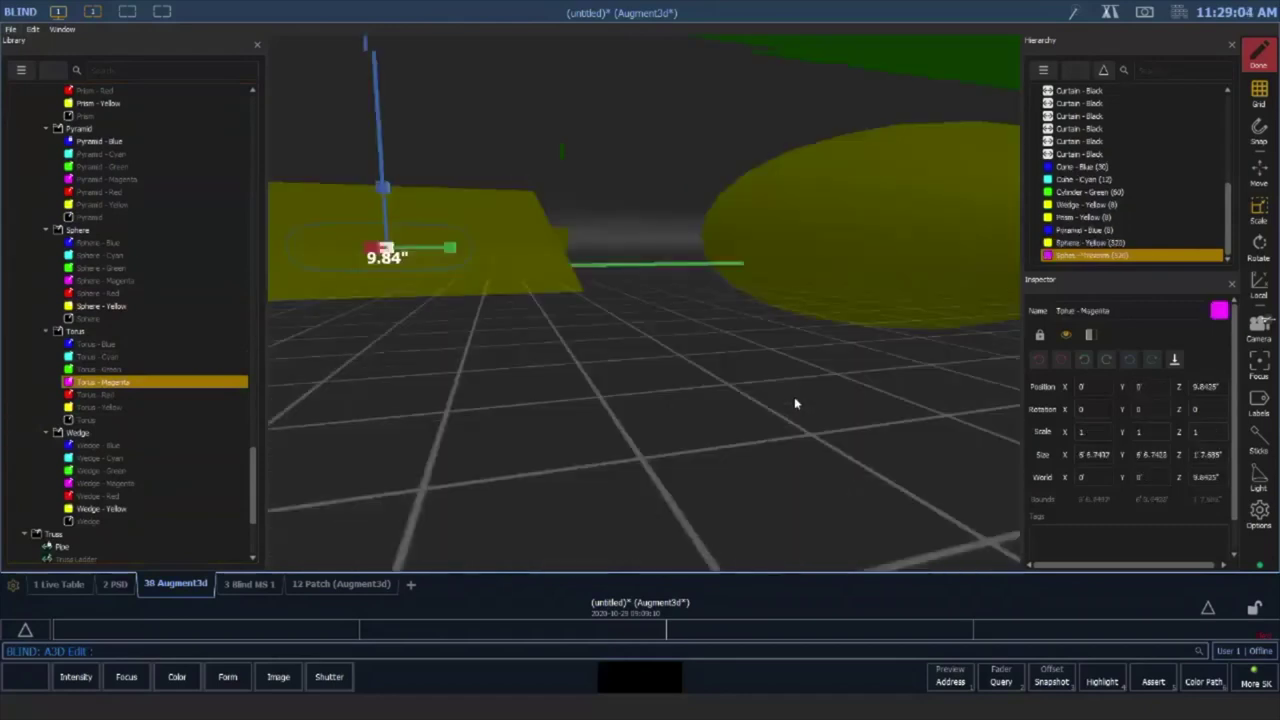
pyautogui.moveTo(795, 403); pyautogui.dragTo(723, 374, button='right')
pyautogui.scroll(5, 697, 329)
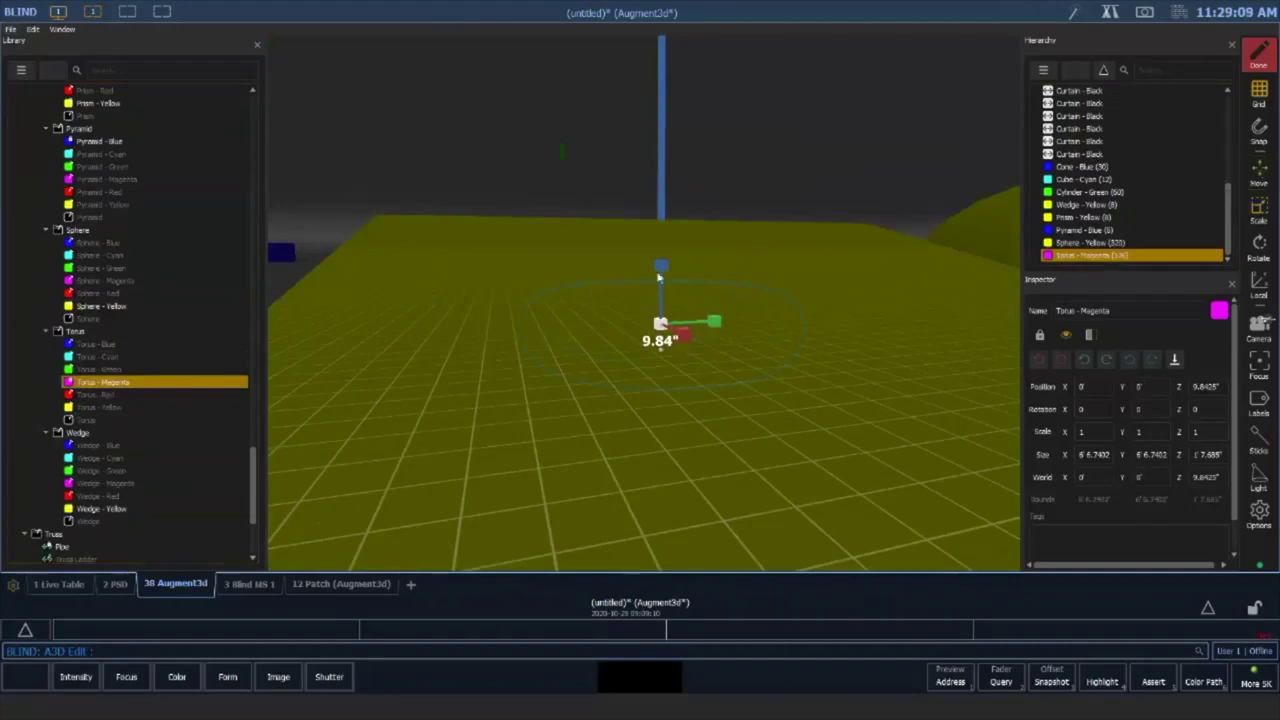
pyautogui.moveTo(659, 277); pyautogui.dragTo(662, 148)
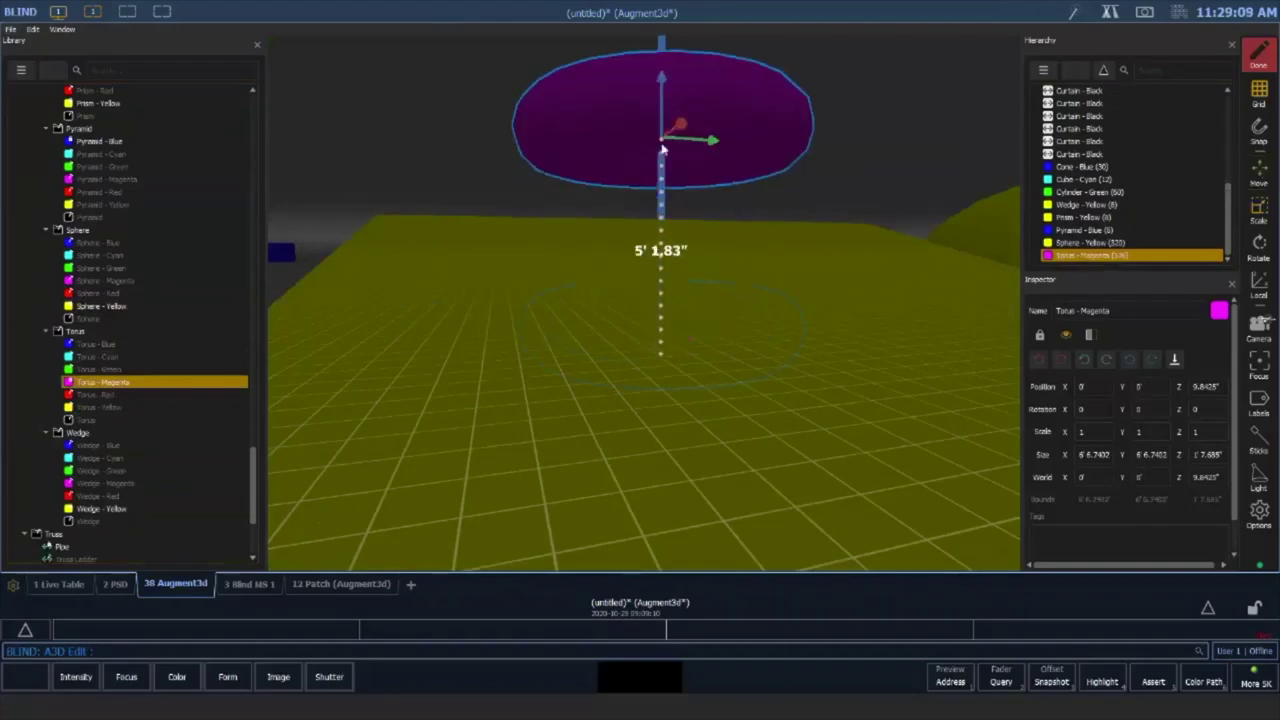
# Move the magenta torus along Y to about -2' 5" and scale it to about 15' 11" x 9' 1" x 8' 1"
pyautogui.moveTo(662, 148); pyautogui.dragTo(663, 225, button='right')
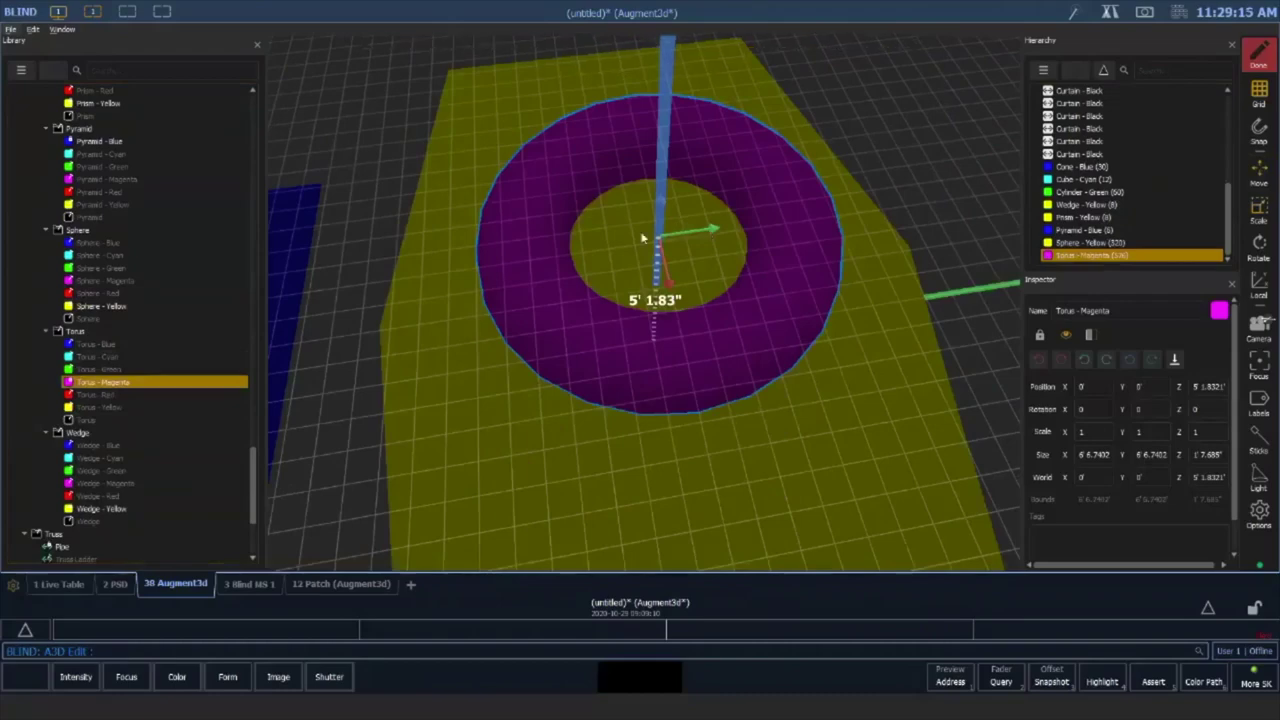
pyautogui.moveTo(645, 240); pyautogui.dragTo(468, 292)
pyautogui.moveTo(468, 292)
pyautogui.mouseDown(button='middle')
pyautogui.moveTo(500, 275)
pyautogui.moveTo(480, 292)
pyautogui.mouseUp(button='middle')
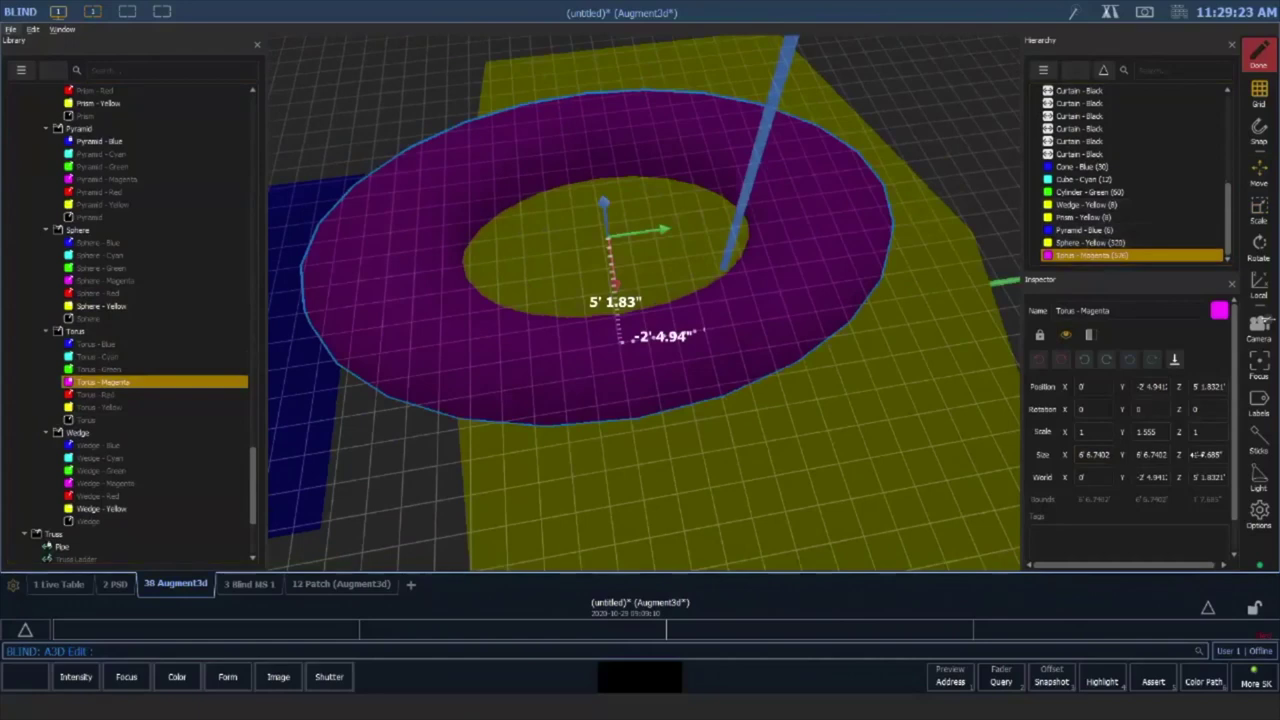
pyautogui.moveTo(1195, 455); pyautogui.dragTo(1137, 452)
pyautogui.moveTo(958, 488); pyautogui.dragTo(901, 419, button='middle')
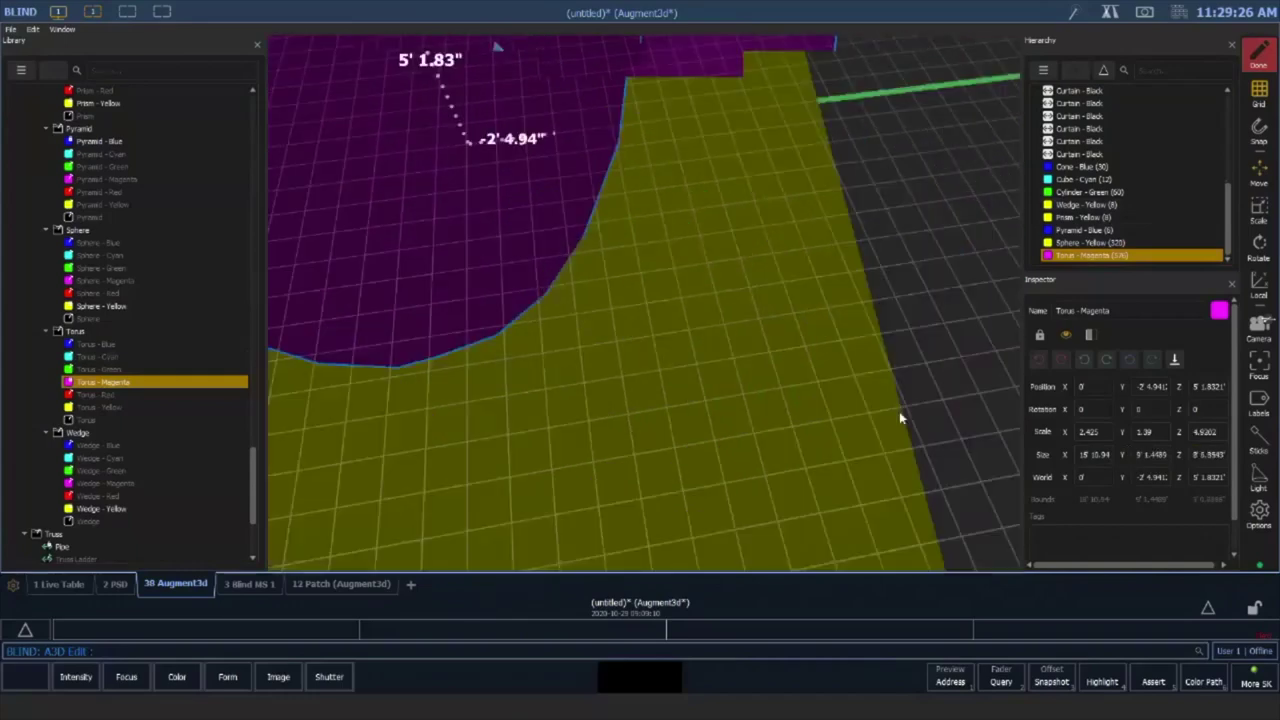
pyautogui.scroll(-10, 900, 418)
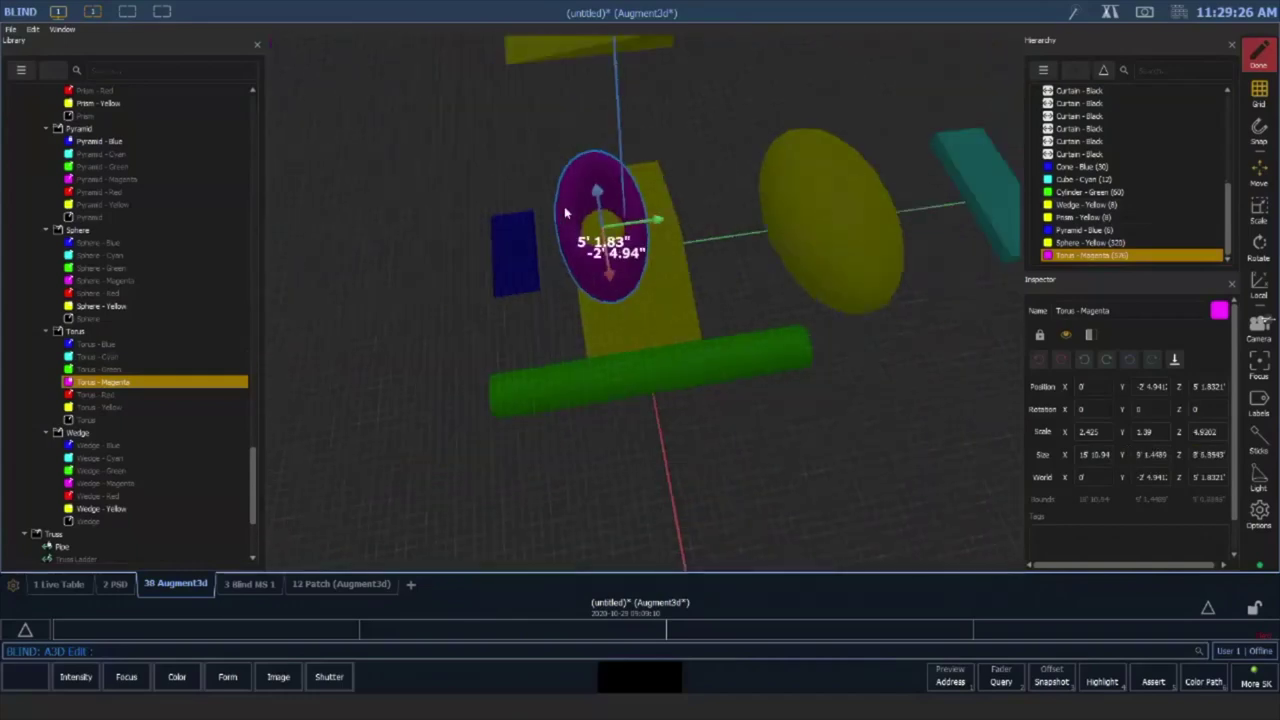
# Examine the scaled magenta torus and the surrounding 3D shapes from several angles
pyautogui.moveTo(570, 179); pyautogui.dragTo(436, 283)
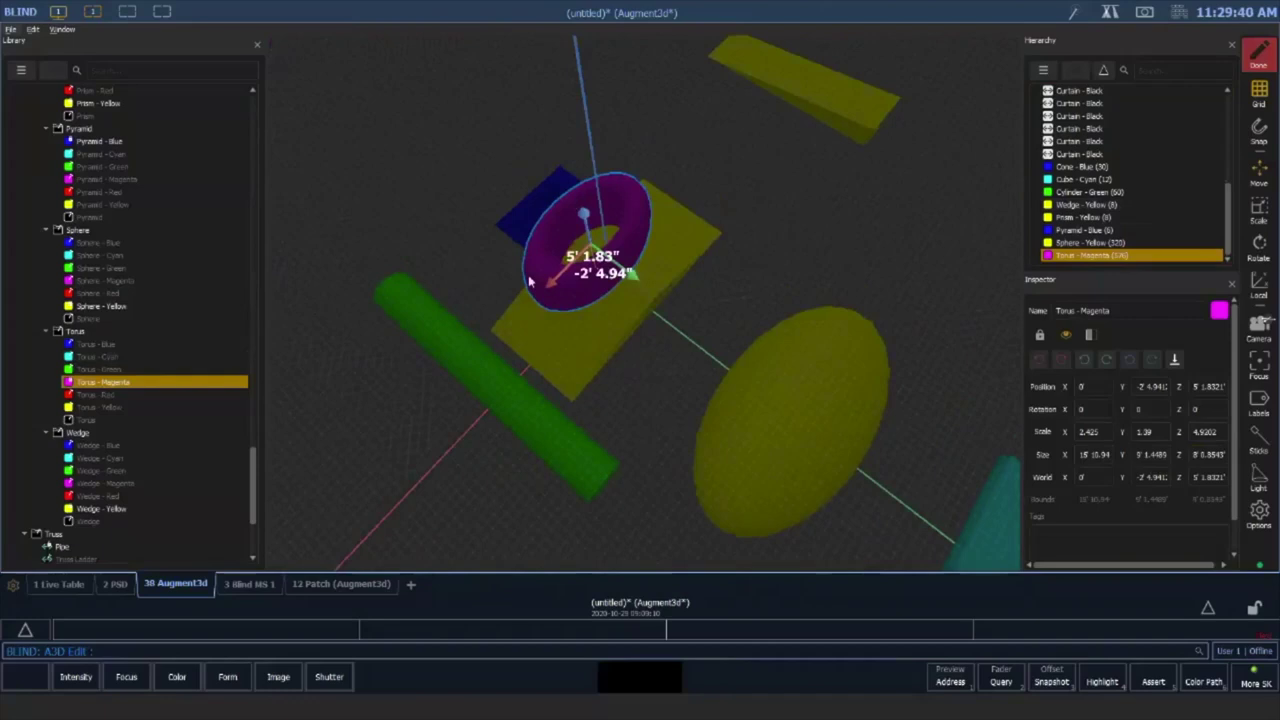
pyautogui.moveTo(530, 281); pyautogui.dragTo(528, 309, button='right')
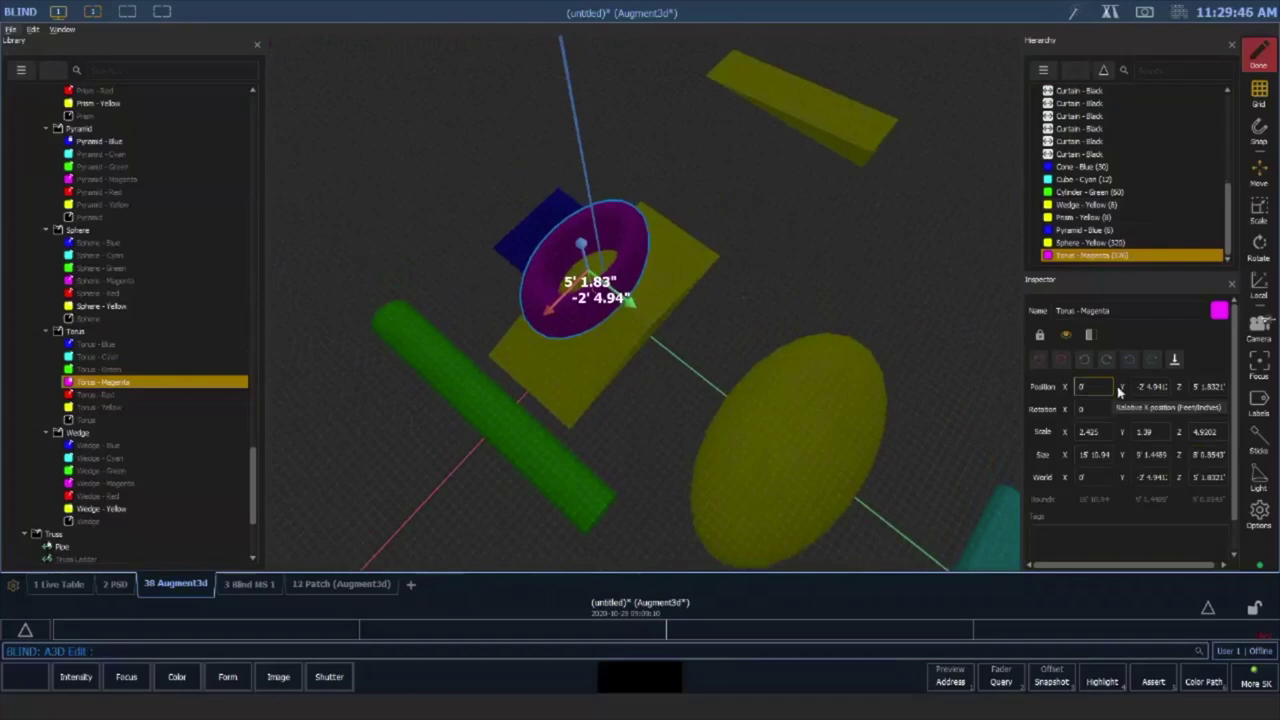
pyautogui.click(1206, 432)
pyautogui.click(938, 370)
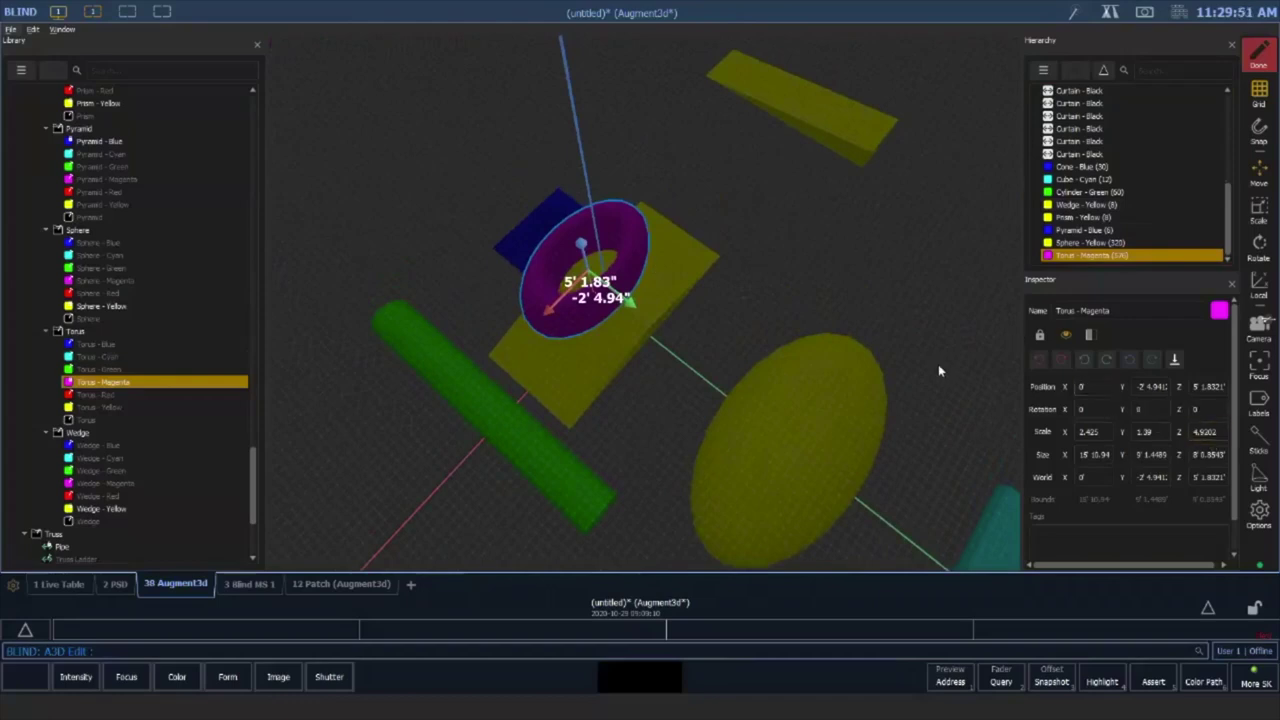
pyautogui.moveTo(737, 319); pyautogui.dragTo(848, 291)
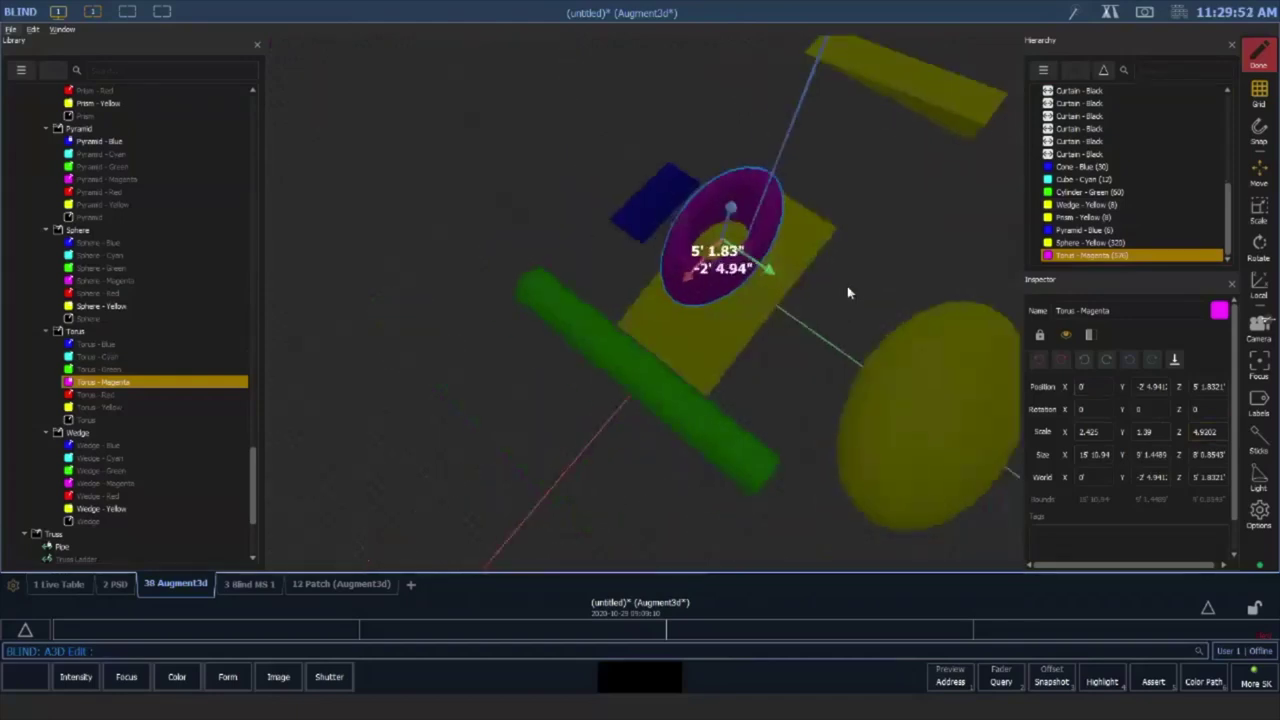
pyautogui.moveTo(760, 328); pyautogui.dragTo(908, 237)
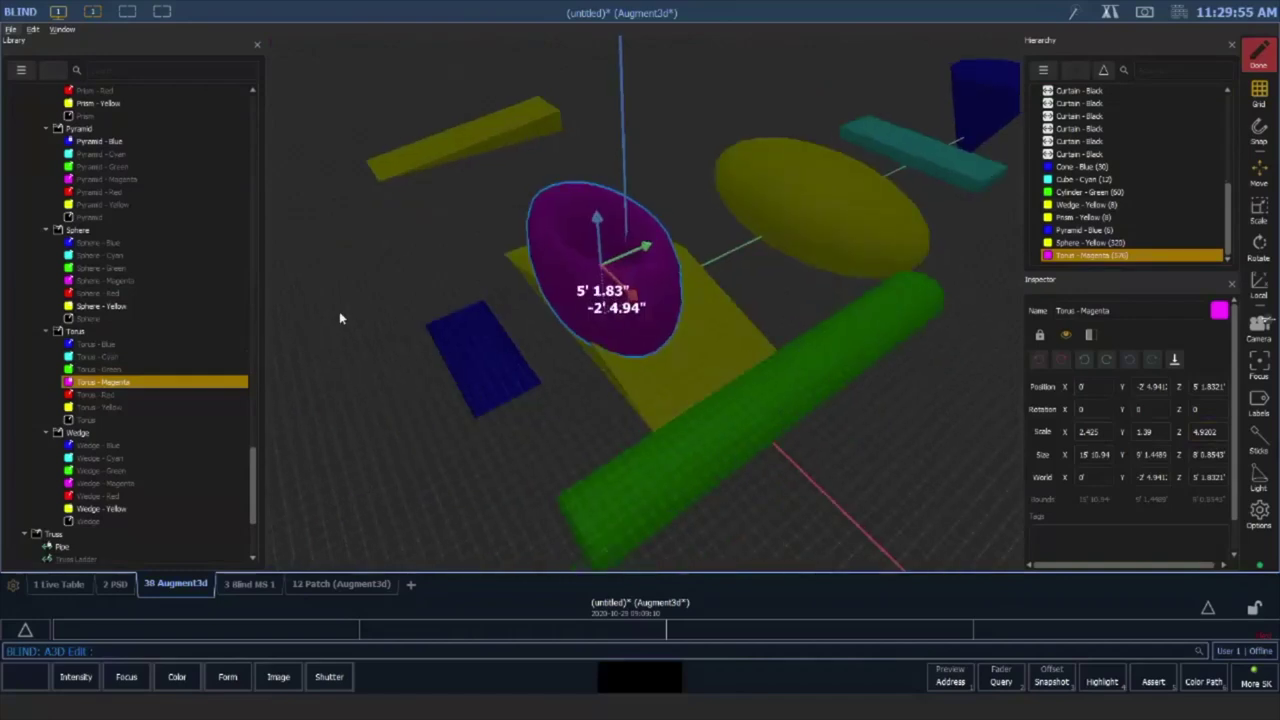
pyautogui.moveTo(748, 281); pyautogui.dragTo(766, 249)
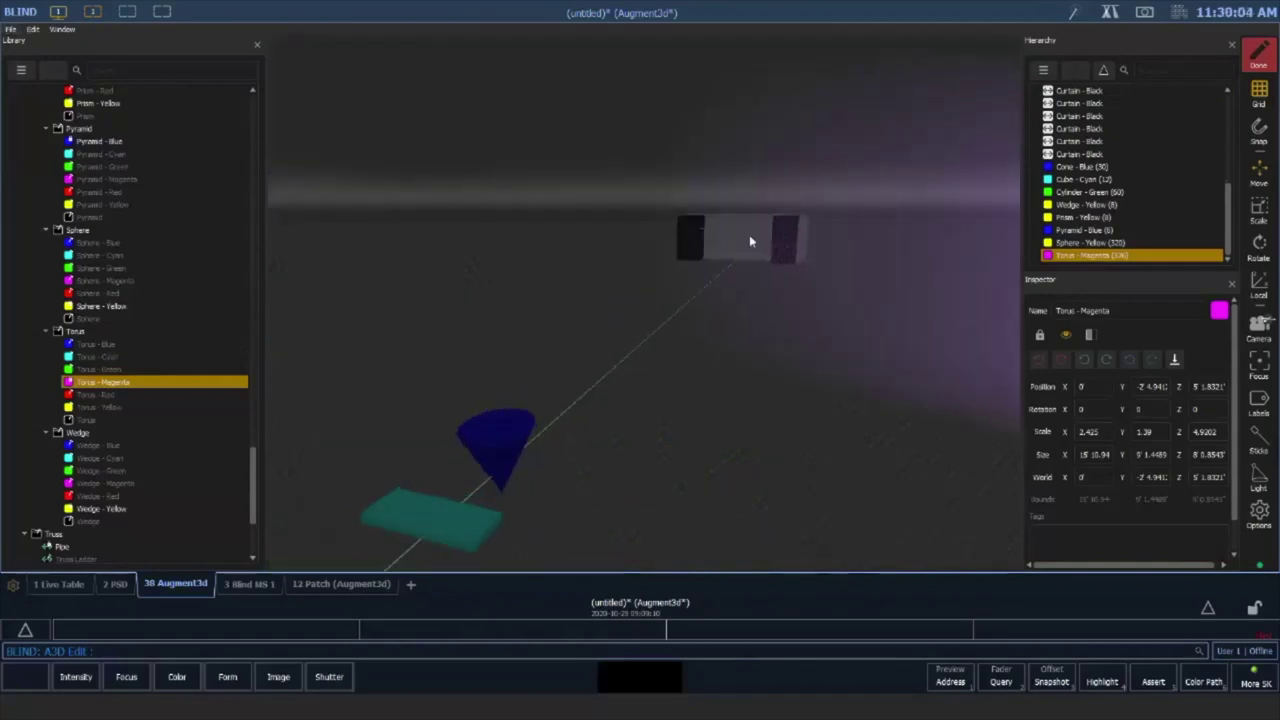
# Select the distant proscenium and zoom the camera to it to inspect the stage area
pyautogui.click(750, 241)
pyautogui.click(1259, 328)
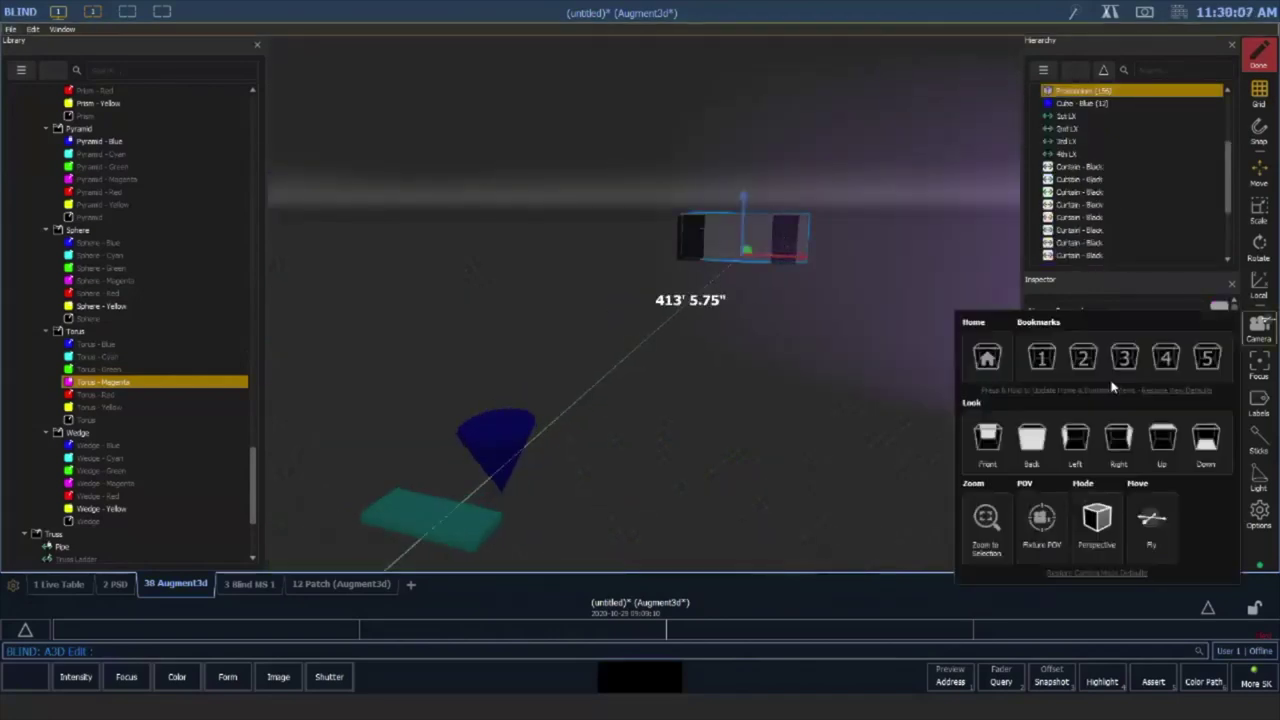
pyautogui.click(986, 517)
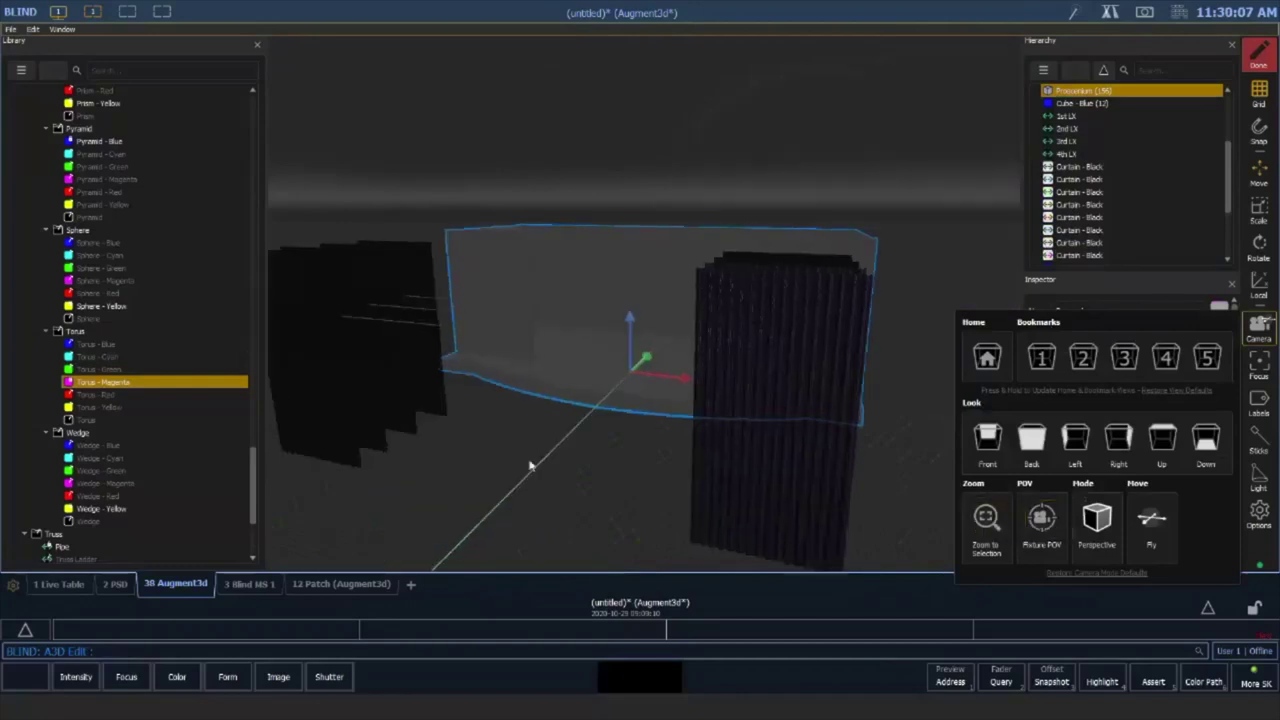
pyautogui.moveTo(608, 425); pyautogui.dragTo(714, 392)
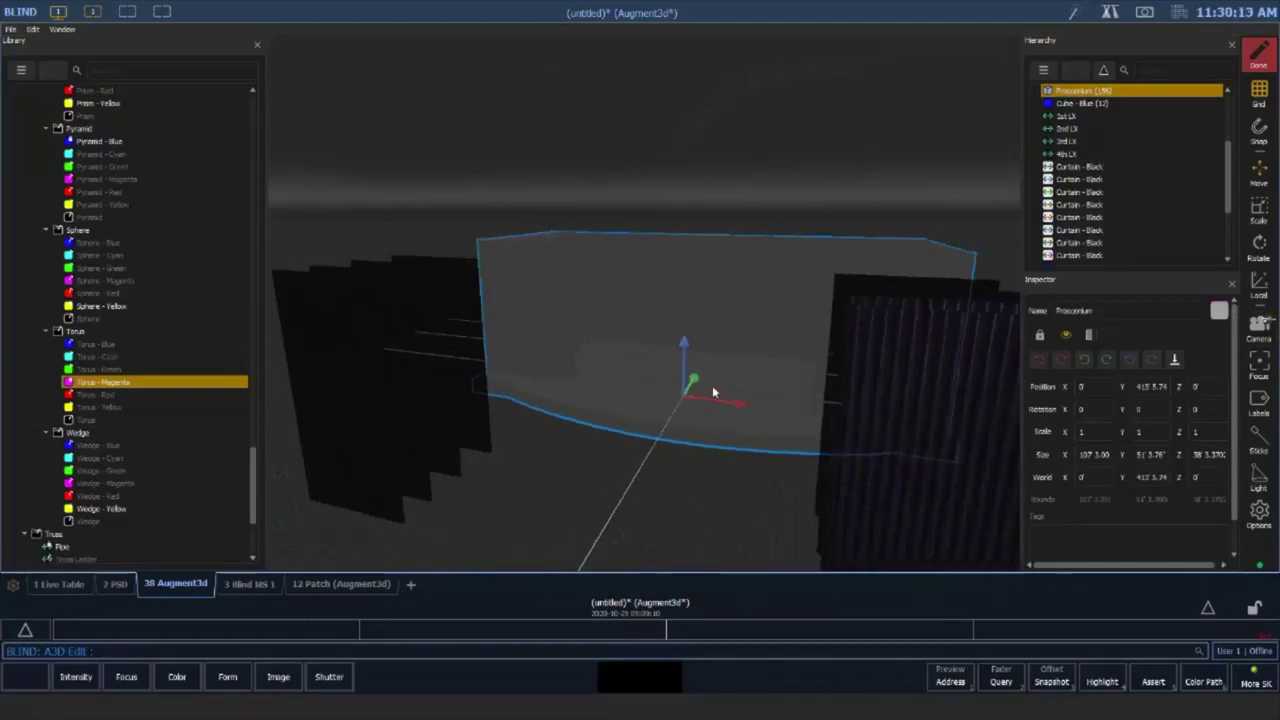
pyautogui.scroll(5, 714, 391)
pyautogui.moveTo(762, 384); pyautogui.dragTo(712, 353, button='middle')
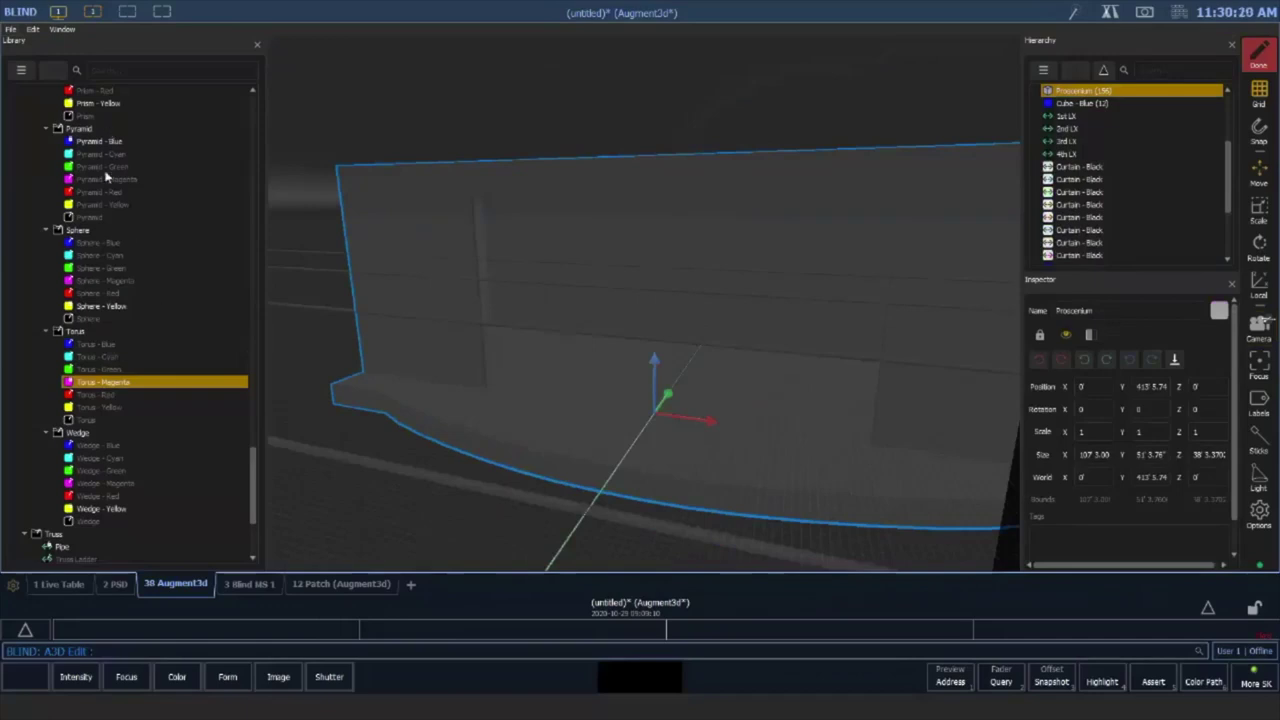
# Add a green cone from the library's Cone category, zoom to it and move it along Y to about -2' 4"
pyautogui.scroll(10, 106, 177)
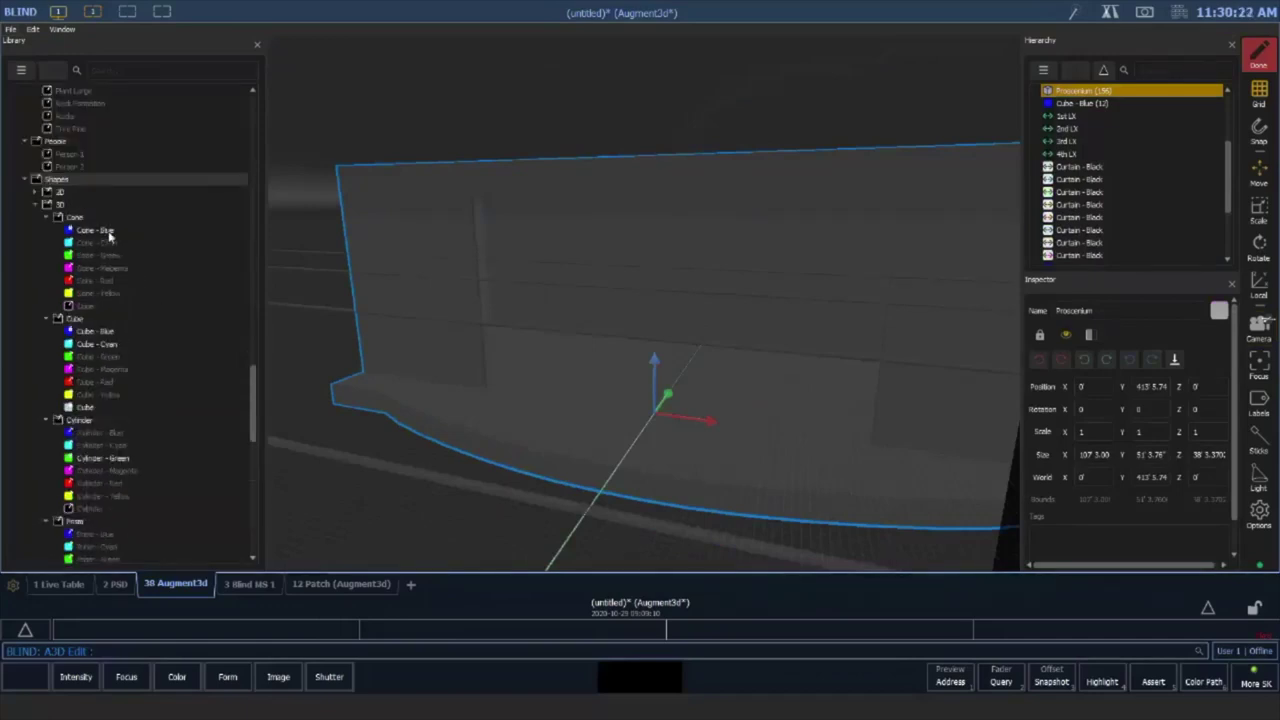
pyautogui.click(95, 231)
pyautogui.moveTo(100, 256); pyautogui.dragTo(622, 466)
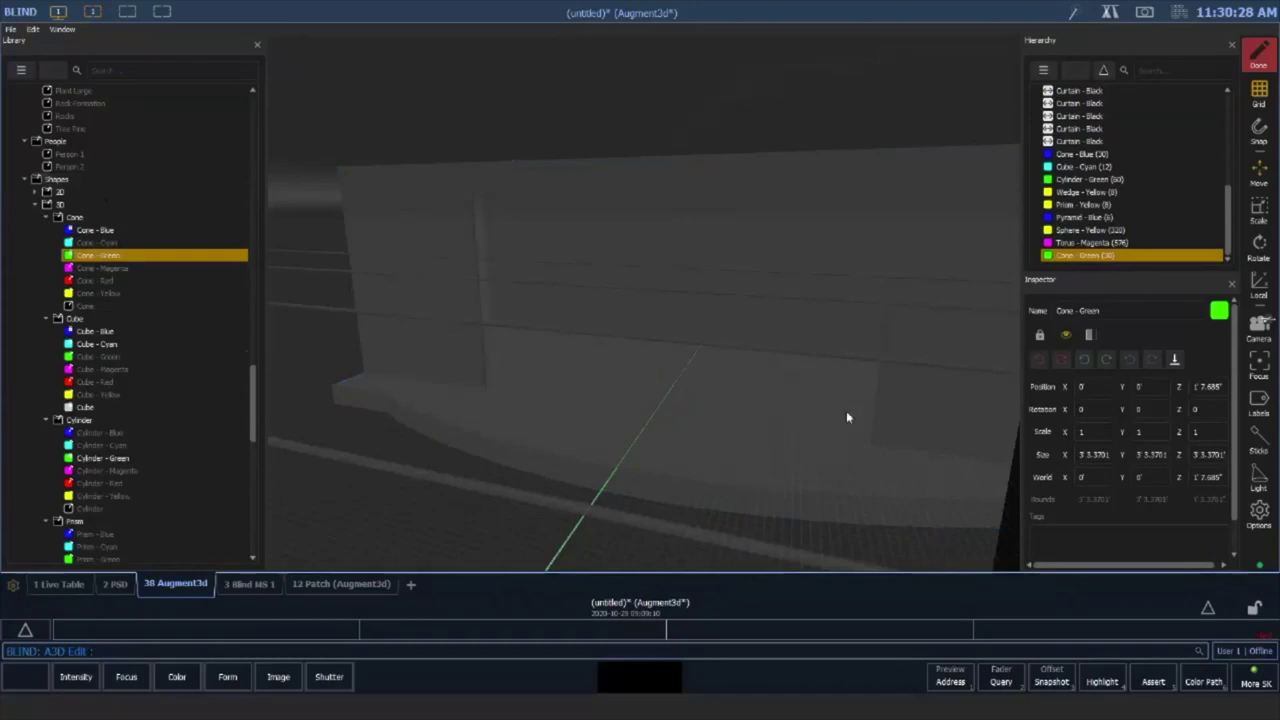
pyautogui.scroll(-6, 765, 432)
pyautogui.moveTo(658, 467); pyautogui.dragTo(780, 385)
pyautogui.click(1259, 328)
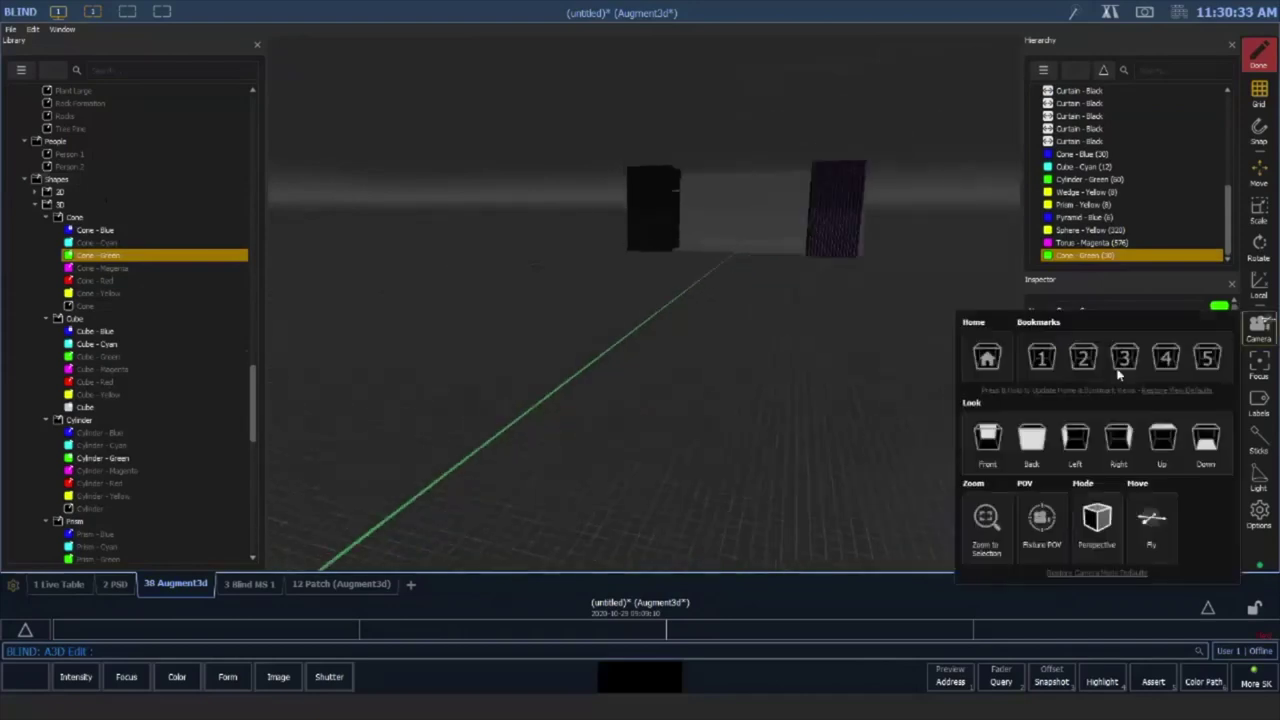
pyautogui.click(988, 515)
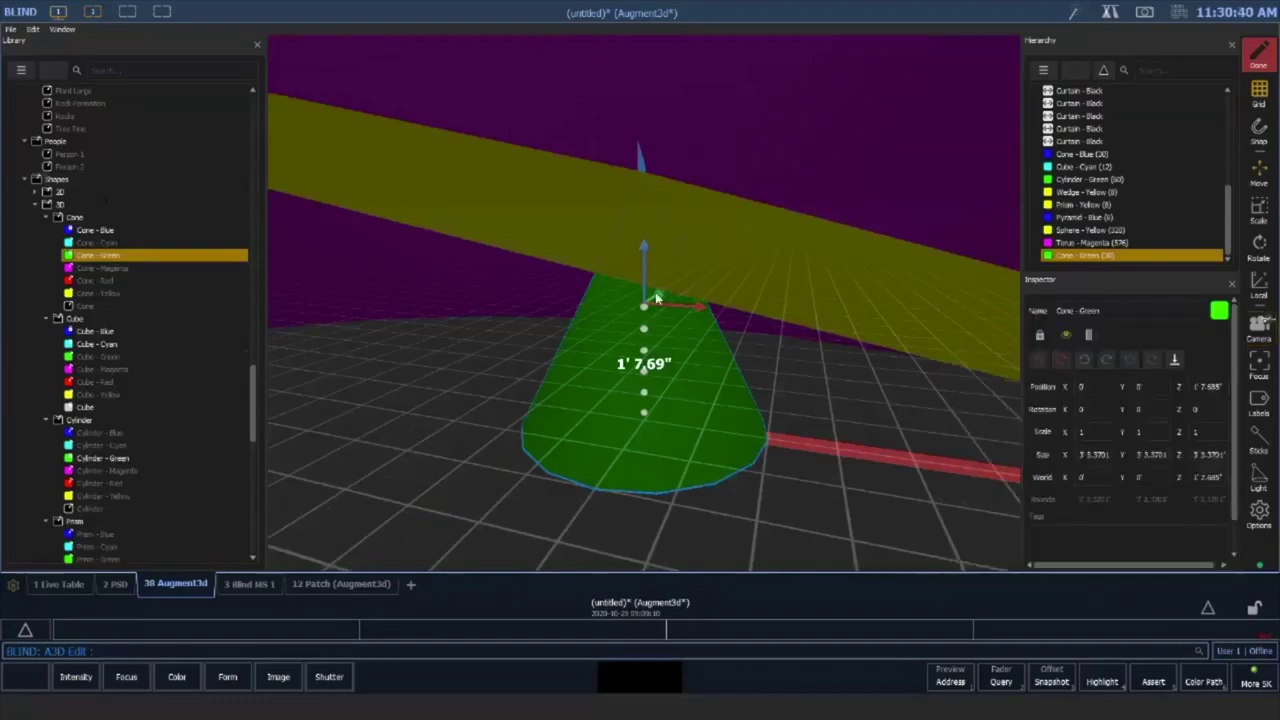
pyautogui.moveTo(660, 288); pyautogui.dragTo(813, 286)
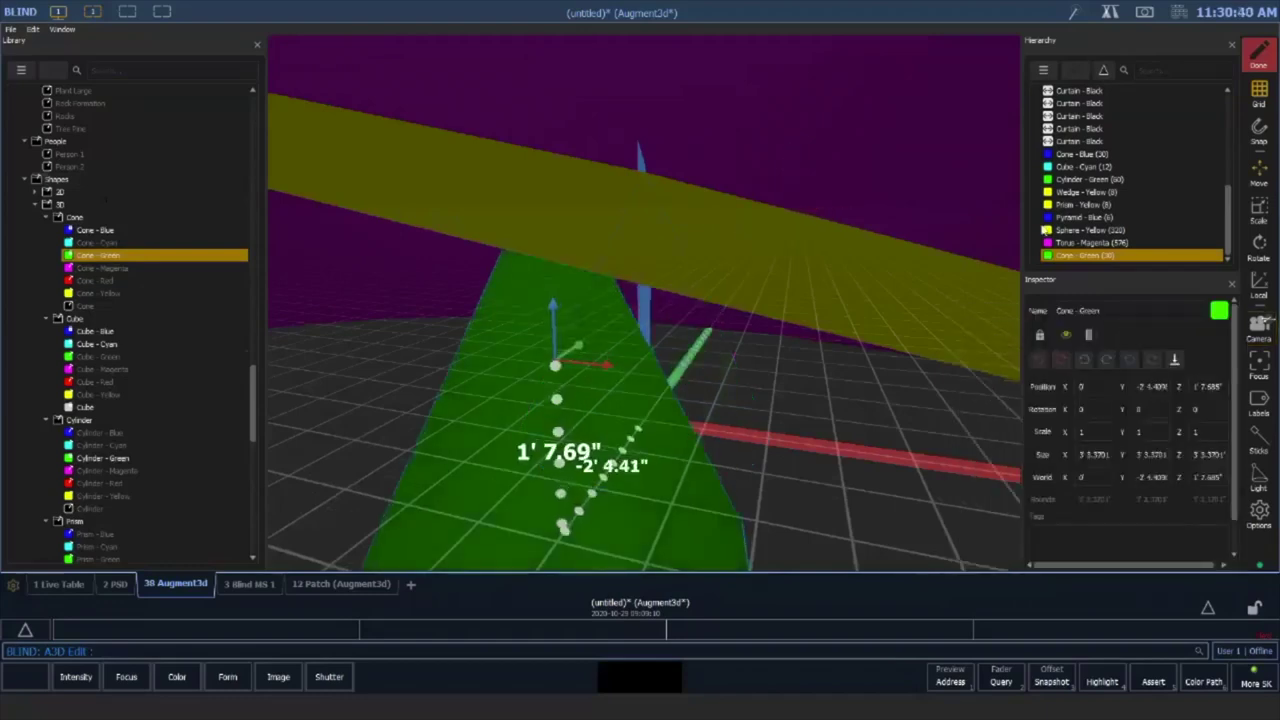
# Move the cyan cube along Y to about 434' 7", behind the proscenium, and zoom the camera to it
pyautogui.click(1097, 168)
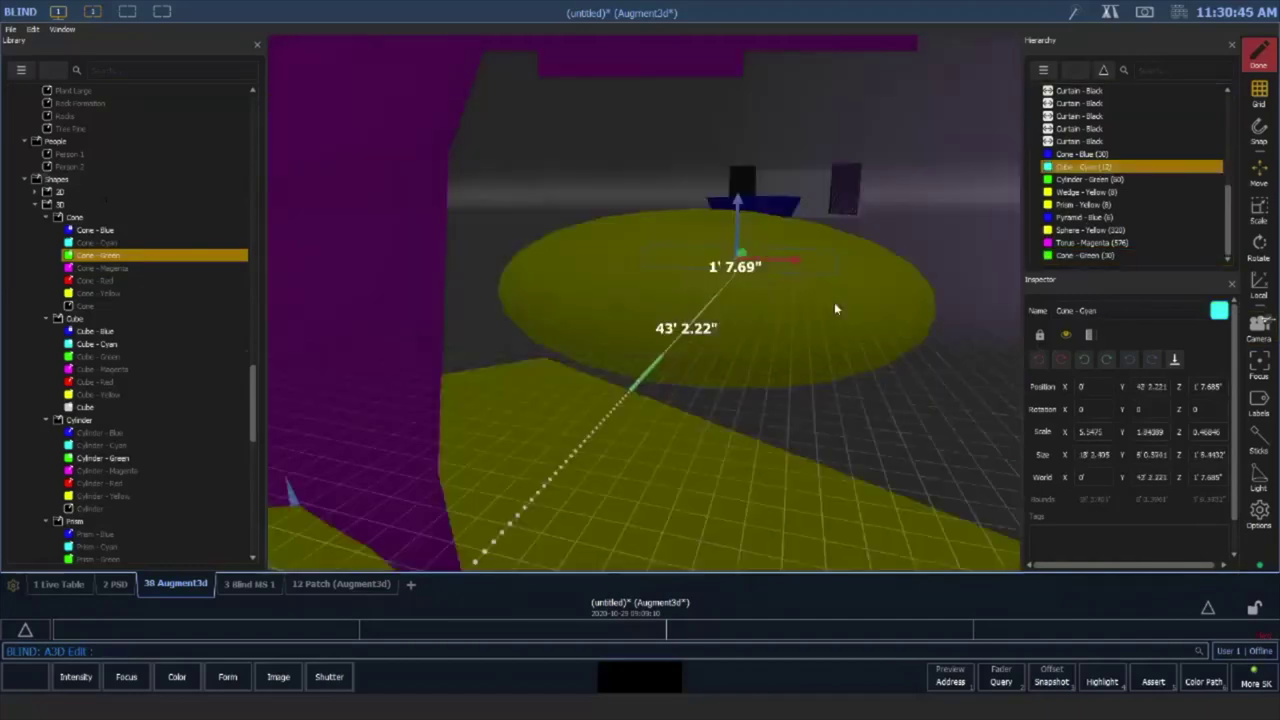
pyautogui.scroll(5, 834, 302)
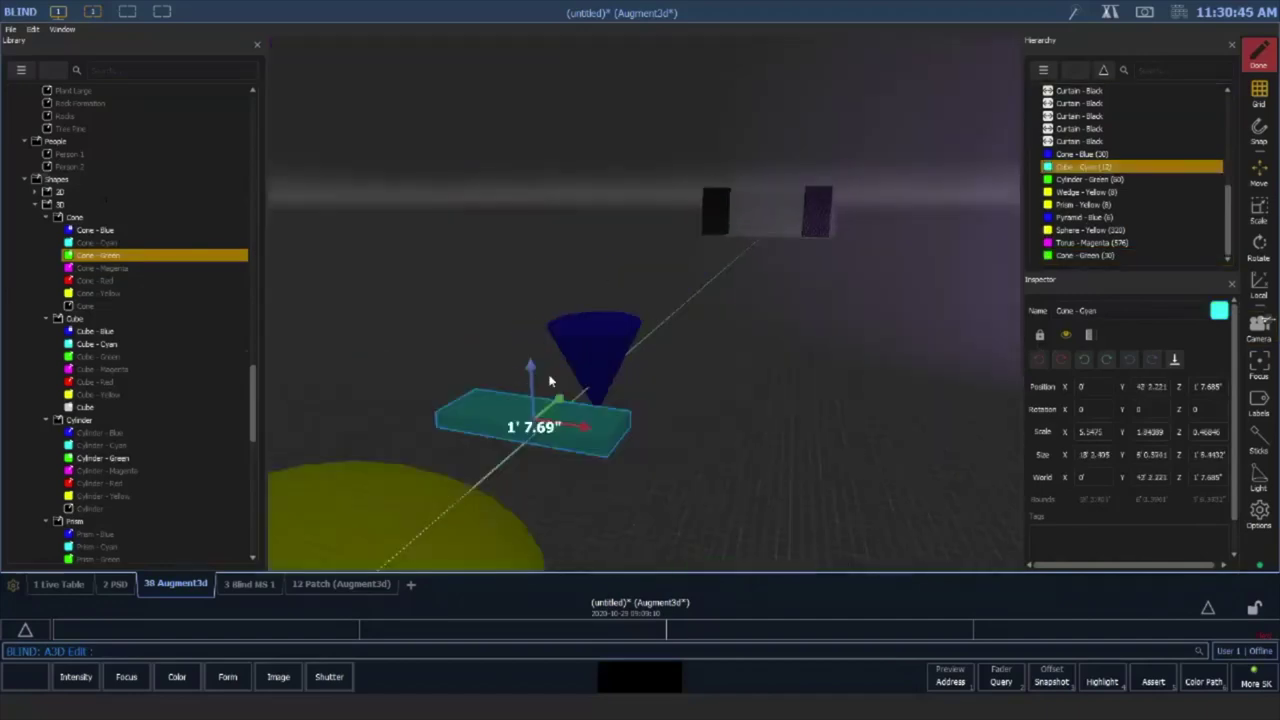
pyautogui.moveTo(559, 399); pyautogui.dragTo(776, 231)
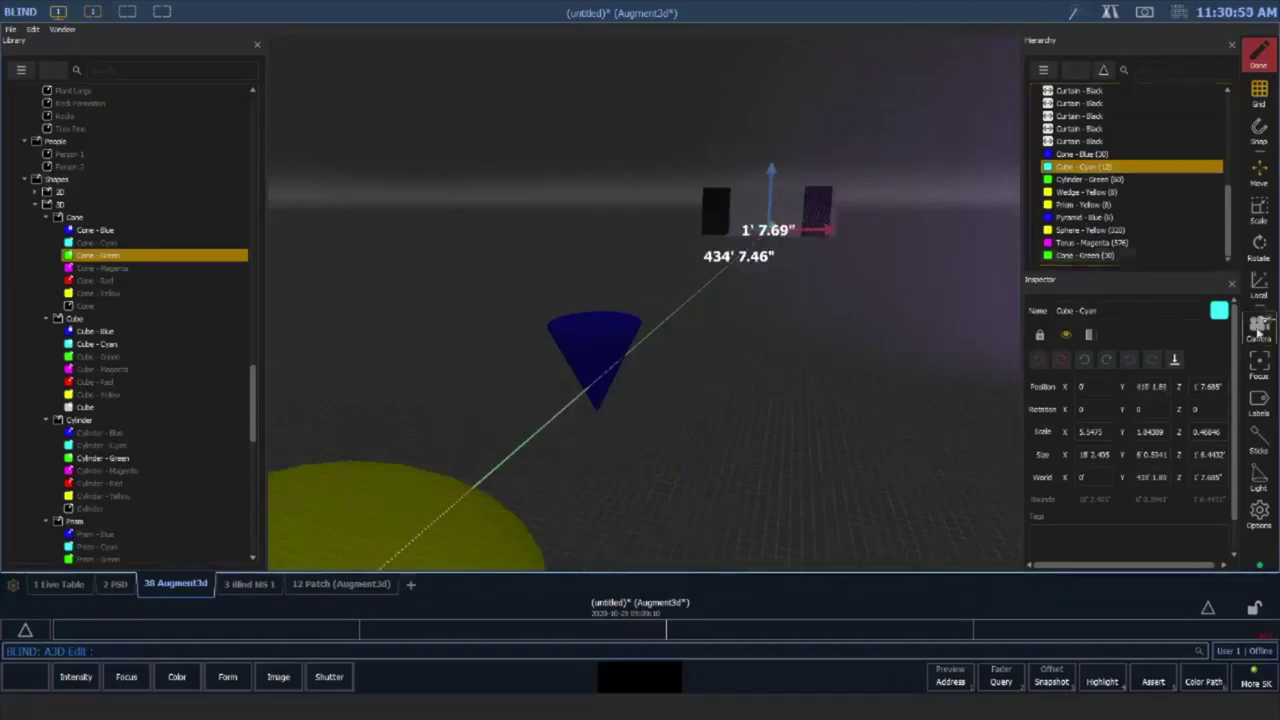
pyautogui.click(1259, 330)
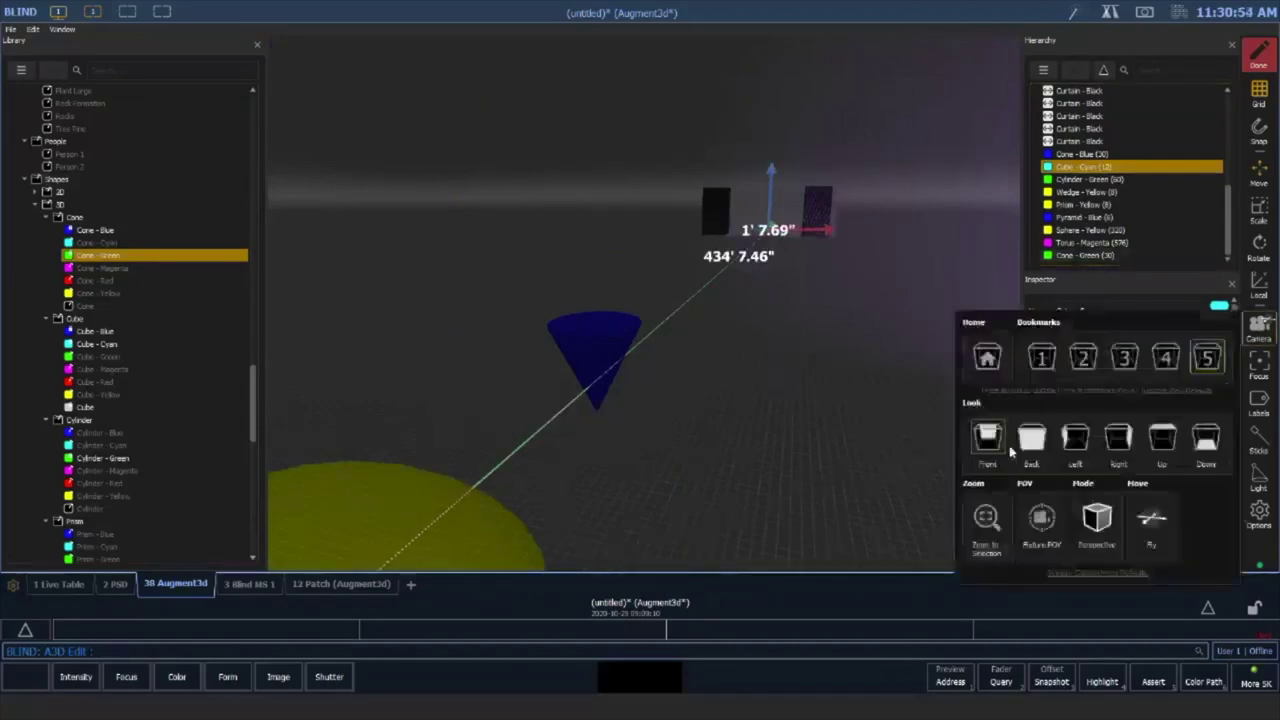
pyautogui.click(996, 510)
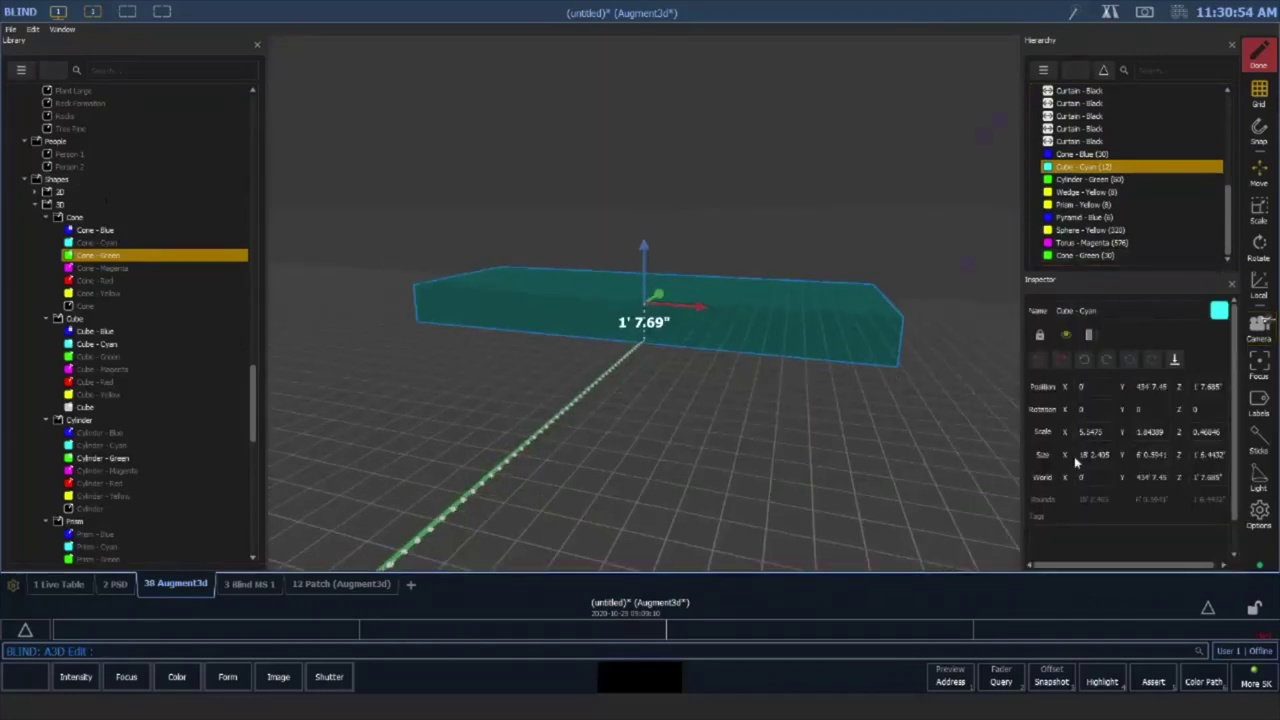
# Set the cyan cube's size to 6' in X, 1' in Y and 1' in Z
pyautogui.click(1074, 455)
pyautogui.write('8')
pyautogui.press('Tab')
pyautogui.write('1')
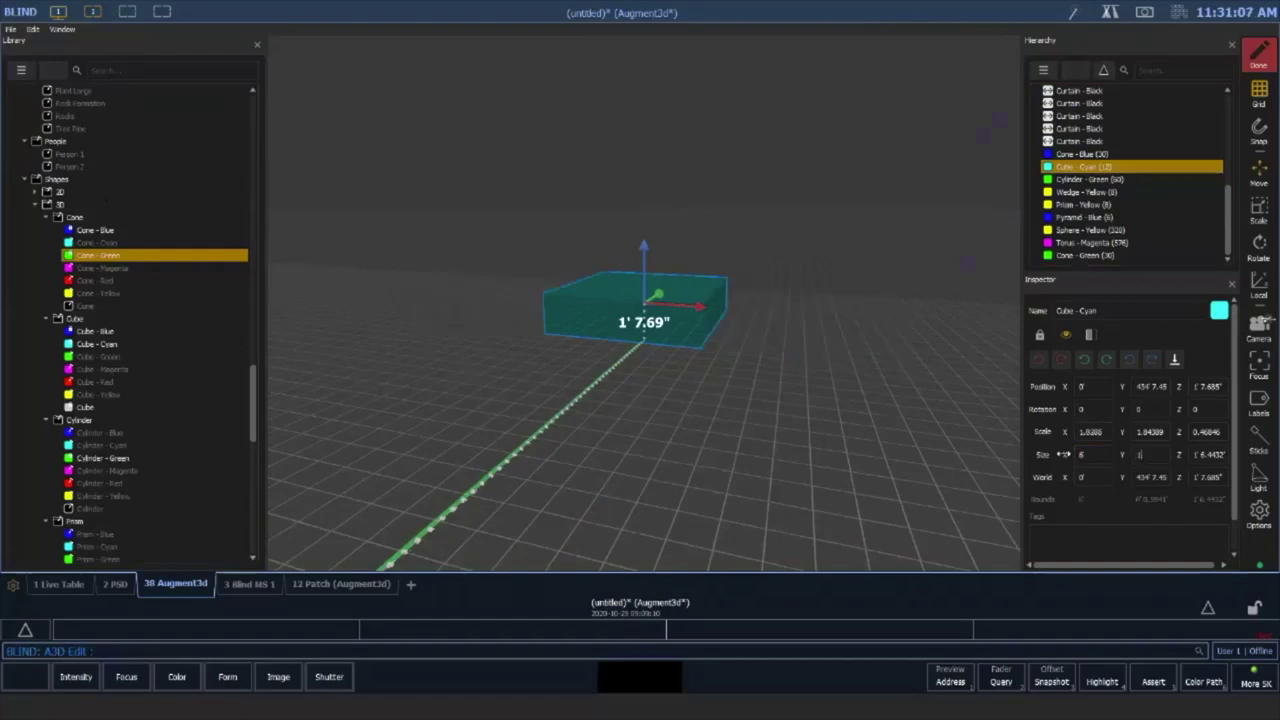
pyautogui.press('Tab')
pyautogui.write('1')
pyautogui.press('Tab')
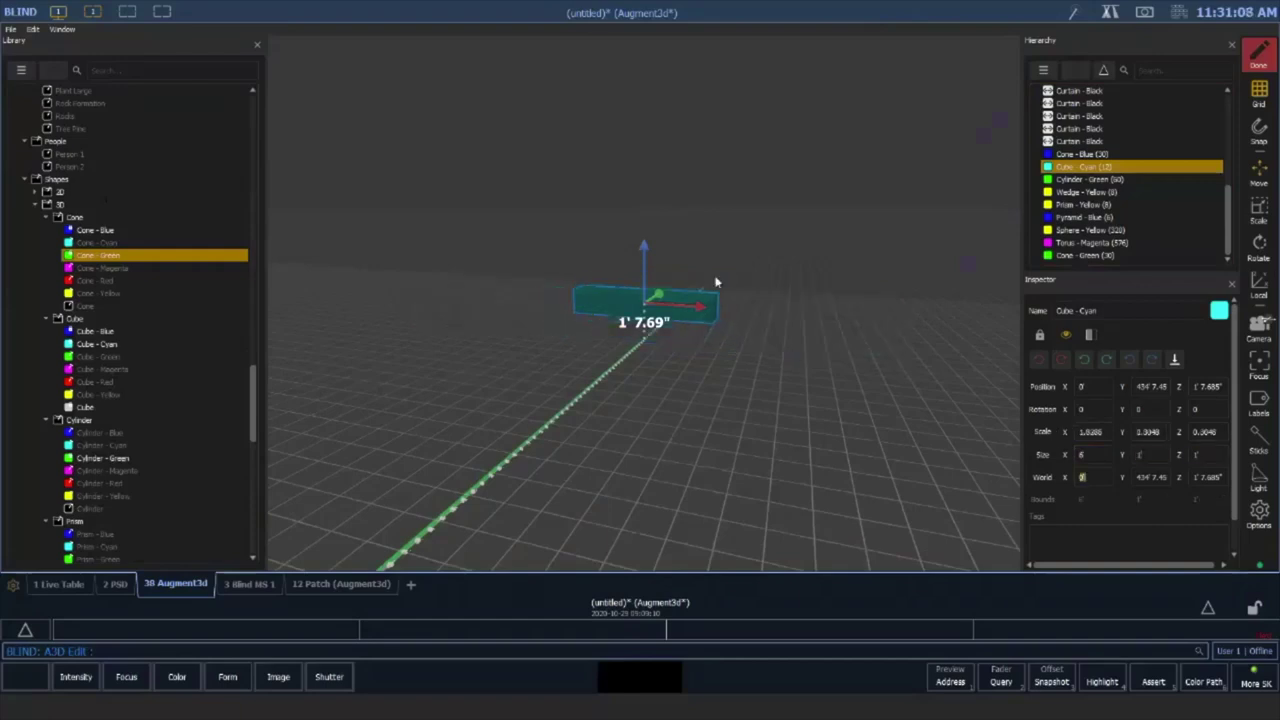
# Move the cyan cube on the stage to about -13' 2" in X and 412' in Y
pyautogui.moveTo(656, 296); pyautogui.dragTo(686, 425)
pyautogui.scroll(-5, 695, 411)
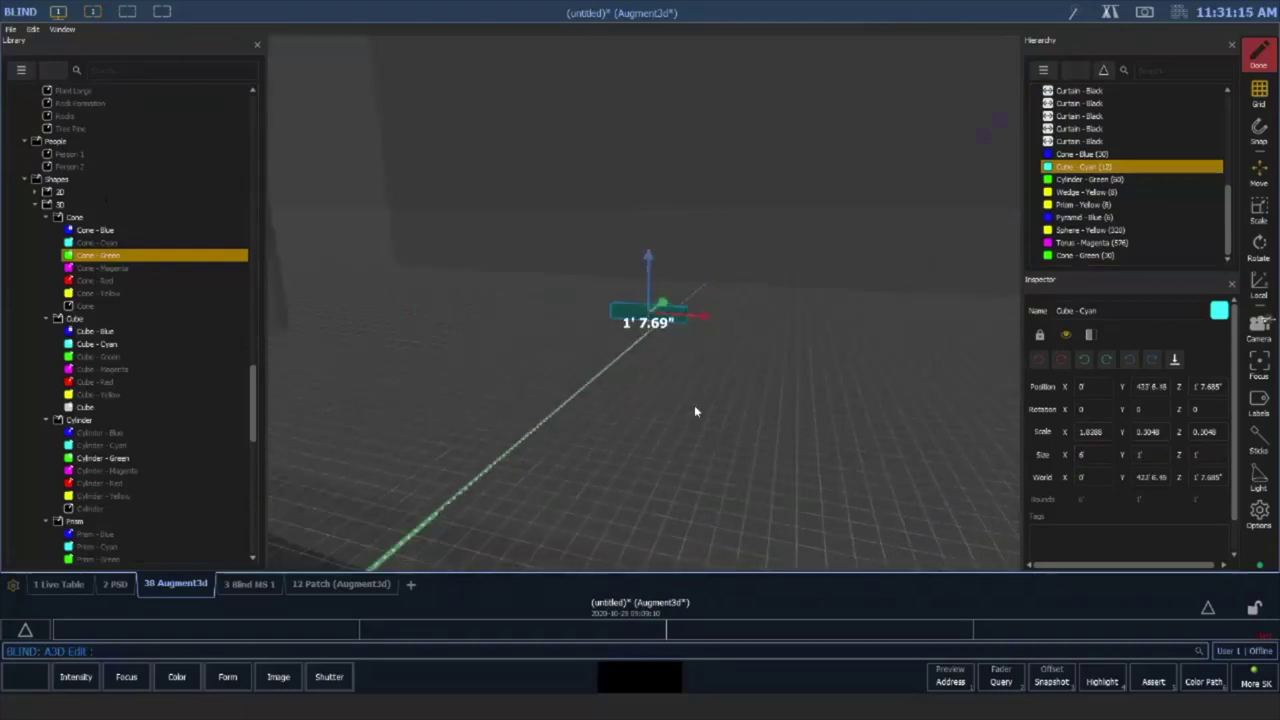
pyautogui.moveTo(790, 284); pyautogui.dragTo(800, 380, button='right')
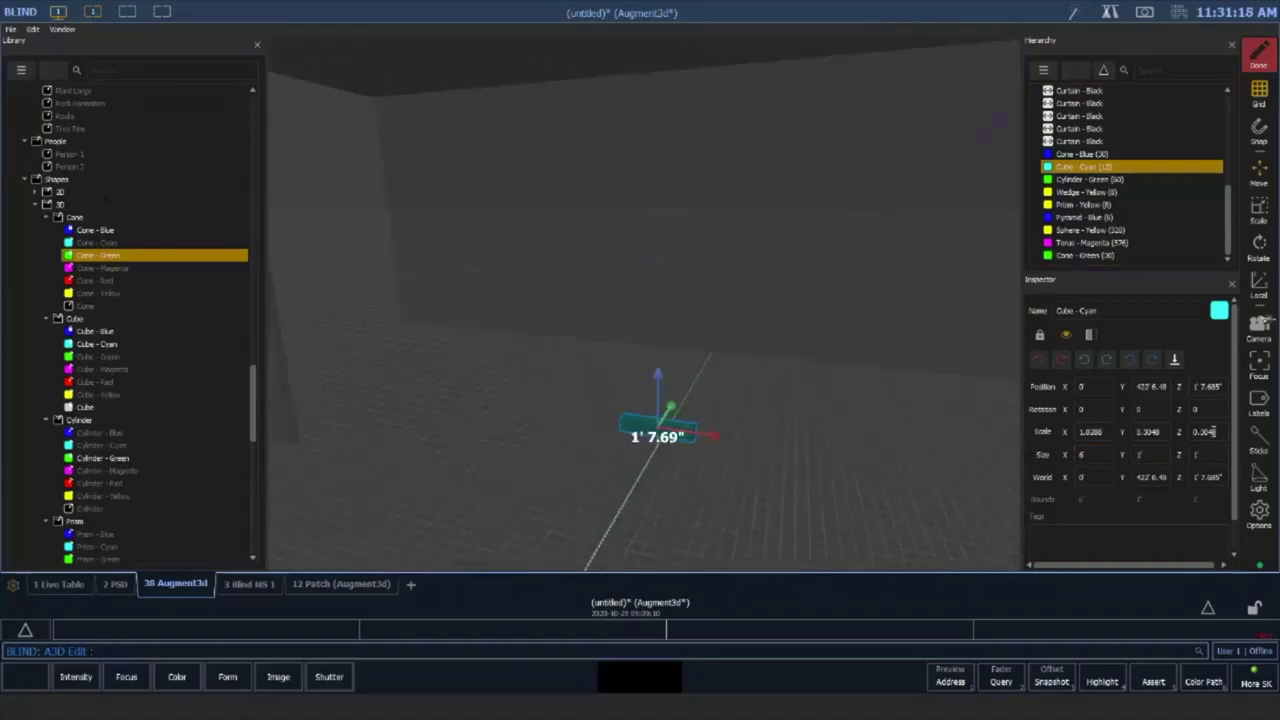
pyautogui.click(1093, 409)
pyautogui.moveTo(697, 437); pyautogui.dragTo(505, 480)
pyautogui.click(1100, 431)
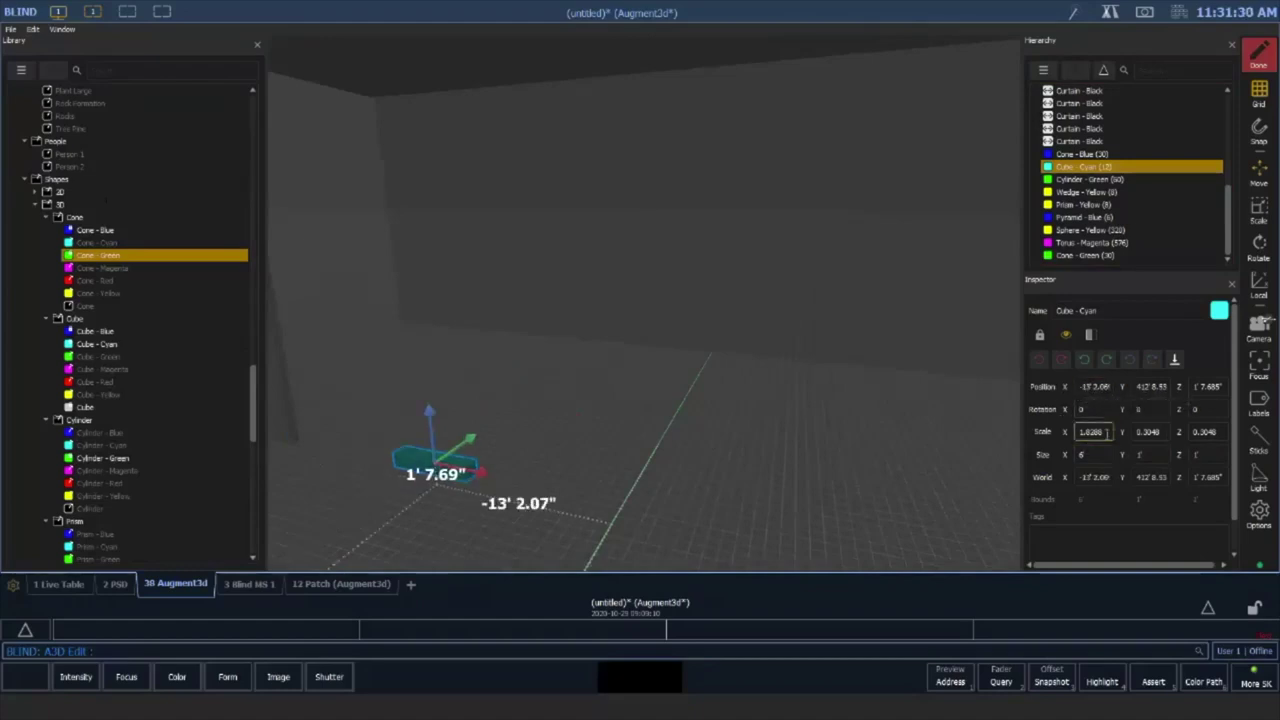
# Set the cyan cube's X size to 20'
pyautogui.moveTo(1097, 458); pyautogui.dragTo(1061, 464)
pyautogui.write('20')
pyautogui.press('Tab')
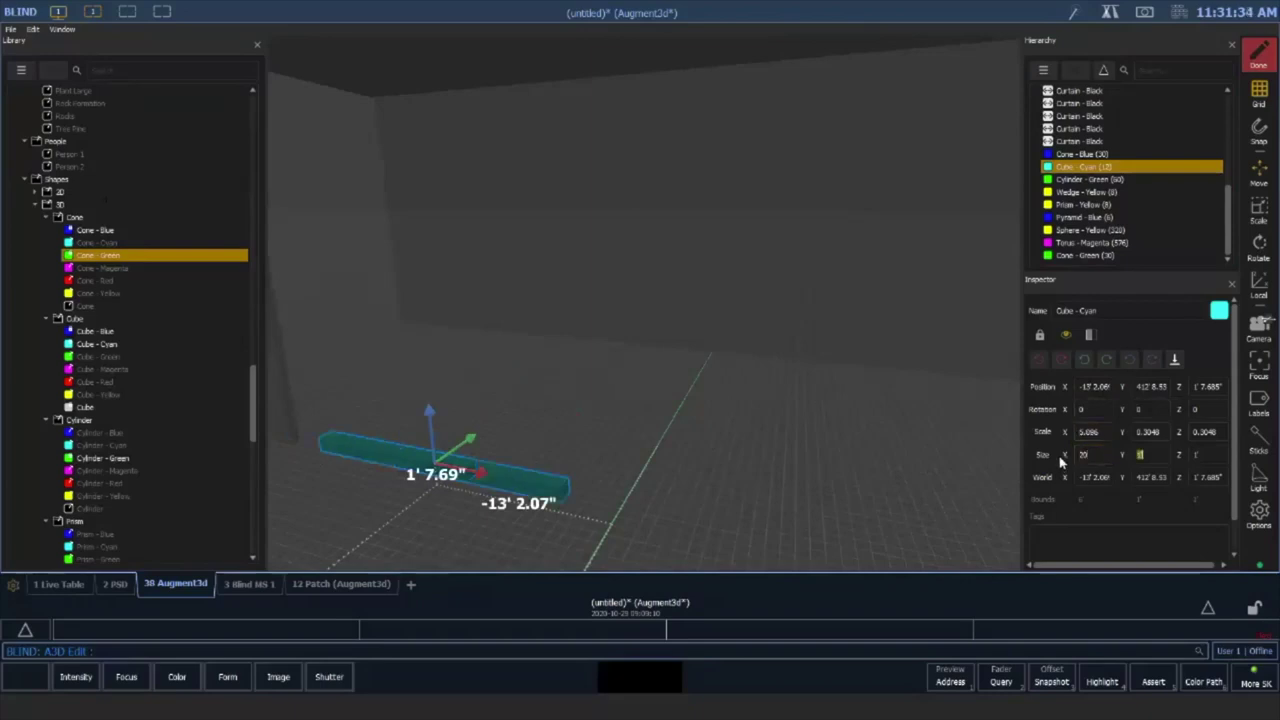
pyautogui.moveTo(714, 414); pyautogui.dragTo(579, 351, button='right')
pyautogui.moveTo(609, 387); pyautogui.dragTo(603, 395)
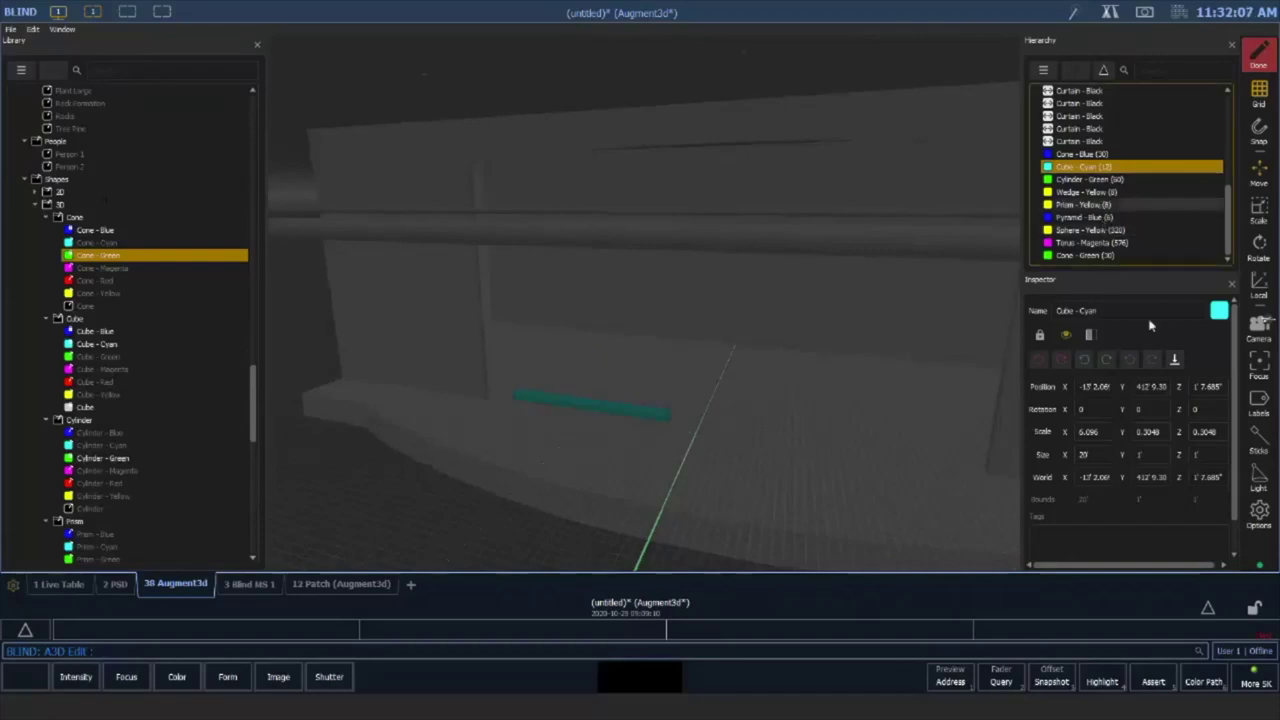
# Zoom the camera to the yellow prism and move it along Y to about 424' 9", onto the stage
pyautogui.click(1099, 205)
pyautogui.click(1262, 338)
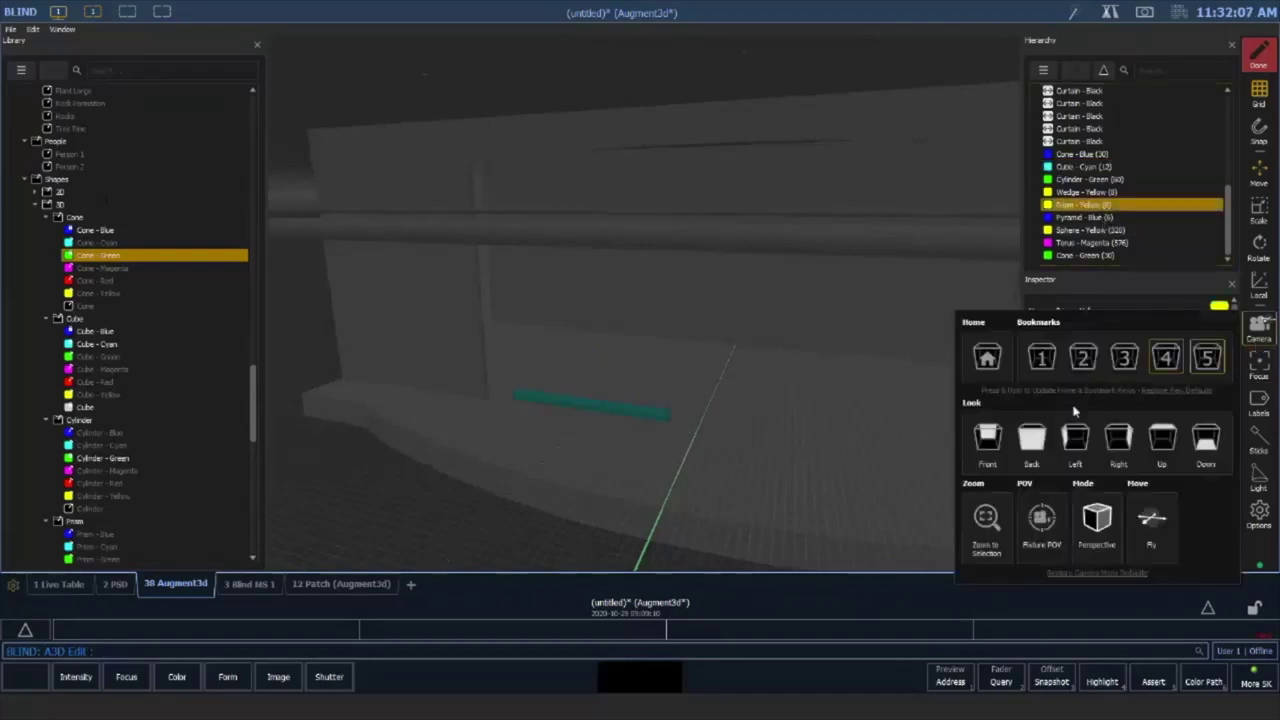
pyautogui.click(986, 517)
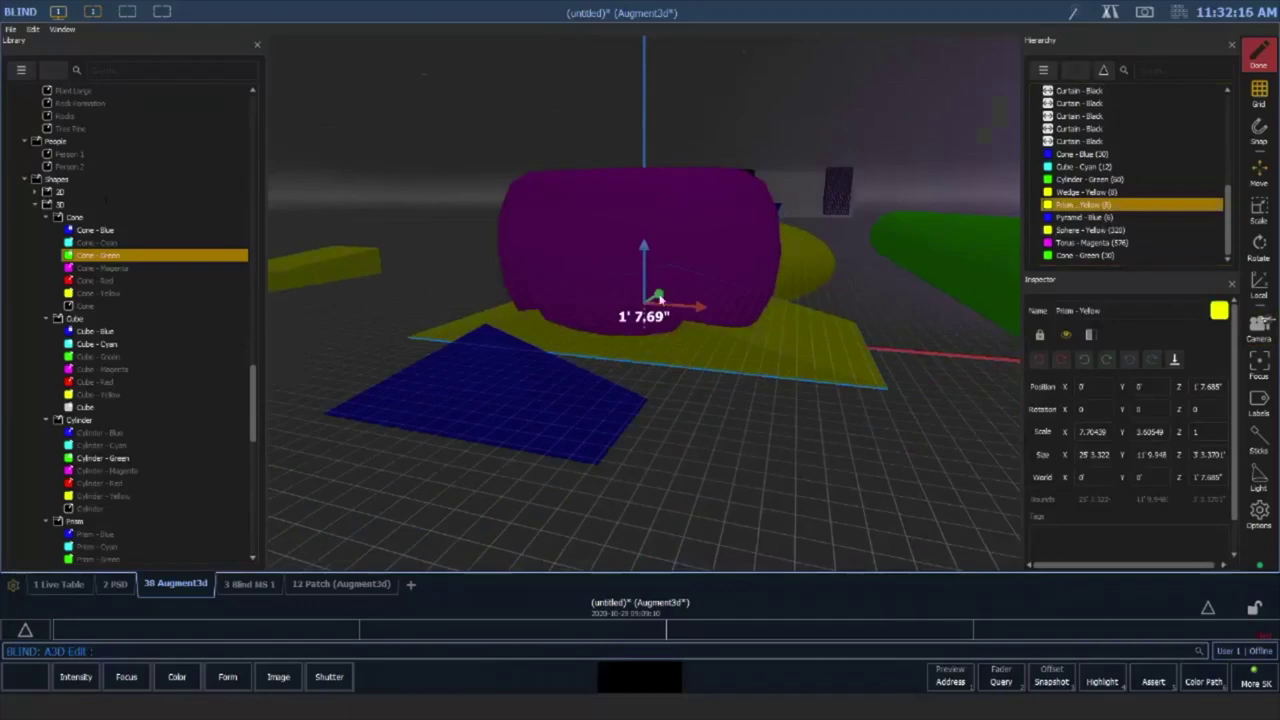
pyautogui.moveTo(668, 300); pyautogui.dragTo(796, 226)
pyautogui.click(1259, 332)
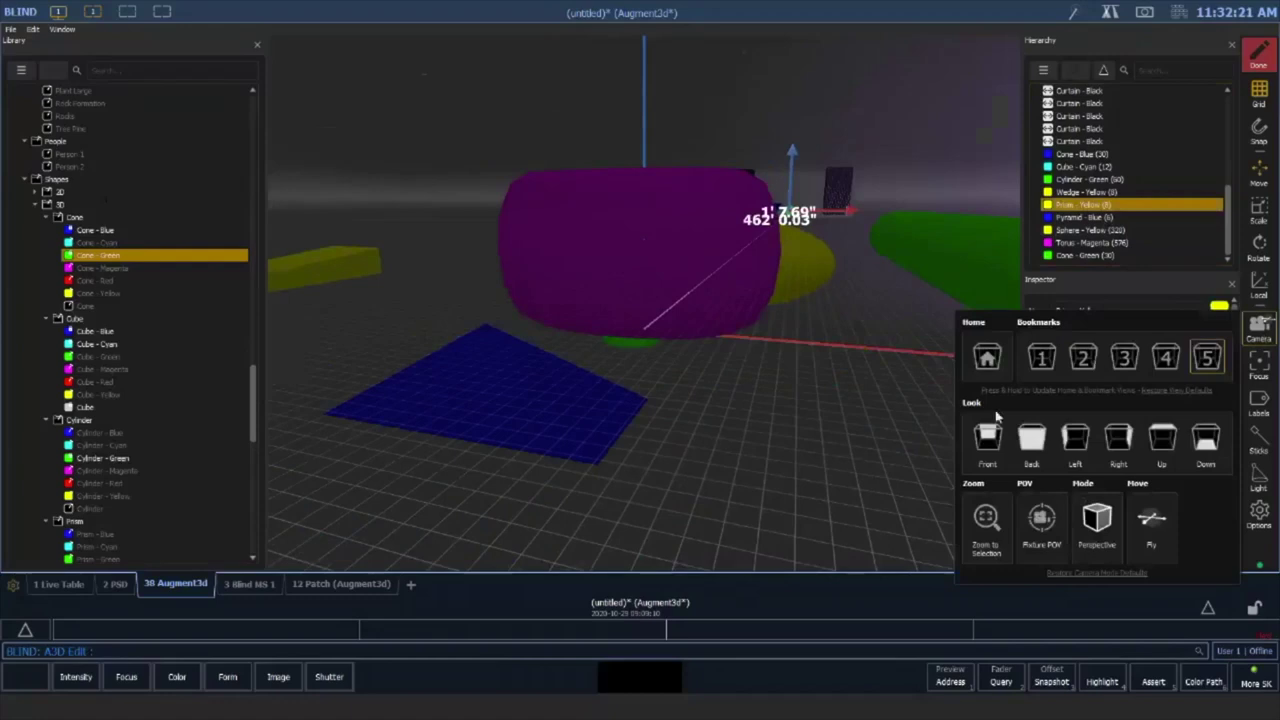
pyautogui.click(989, 360)
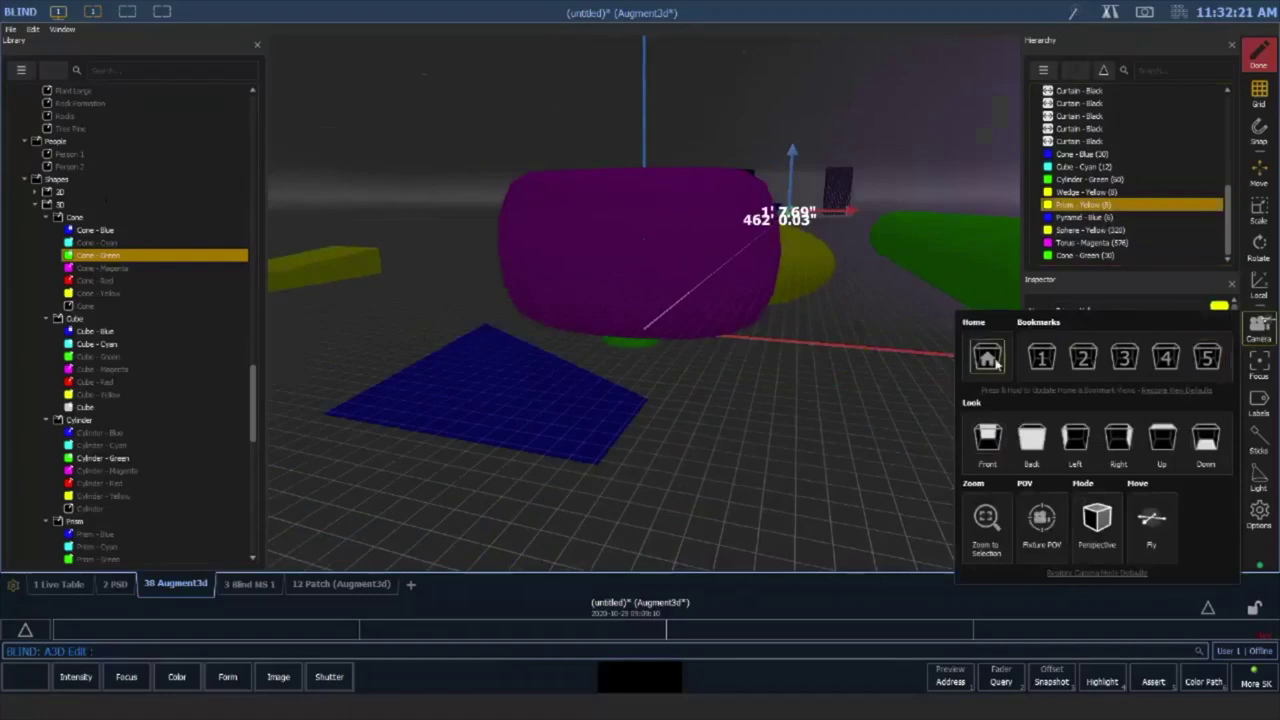
pyautogui.click(983, 515)
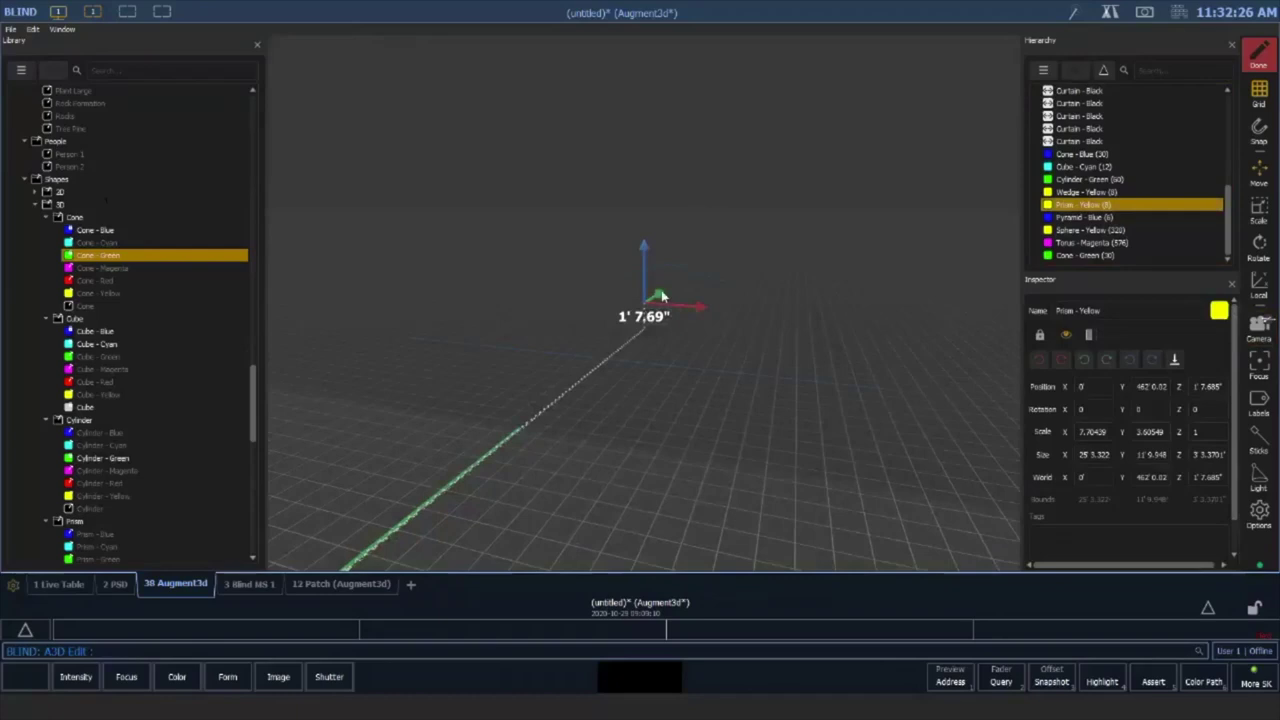
pyautogui.moveTo(662, 294); pyautogui.dragTo(465, 492)
pyautogui.scroll(4, 672, 420)
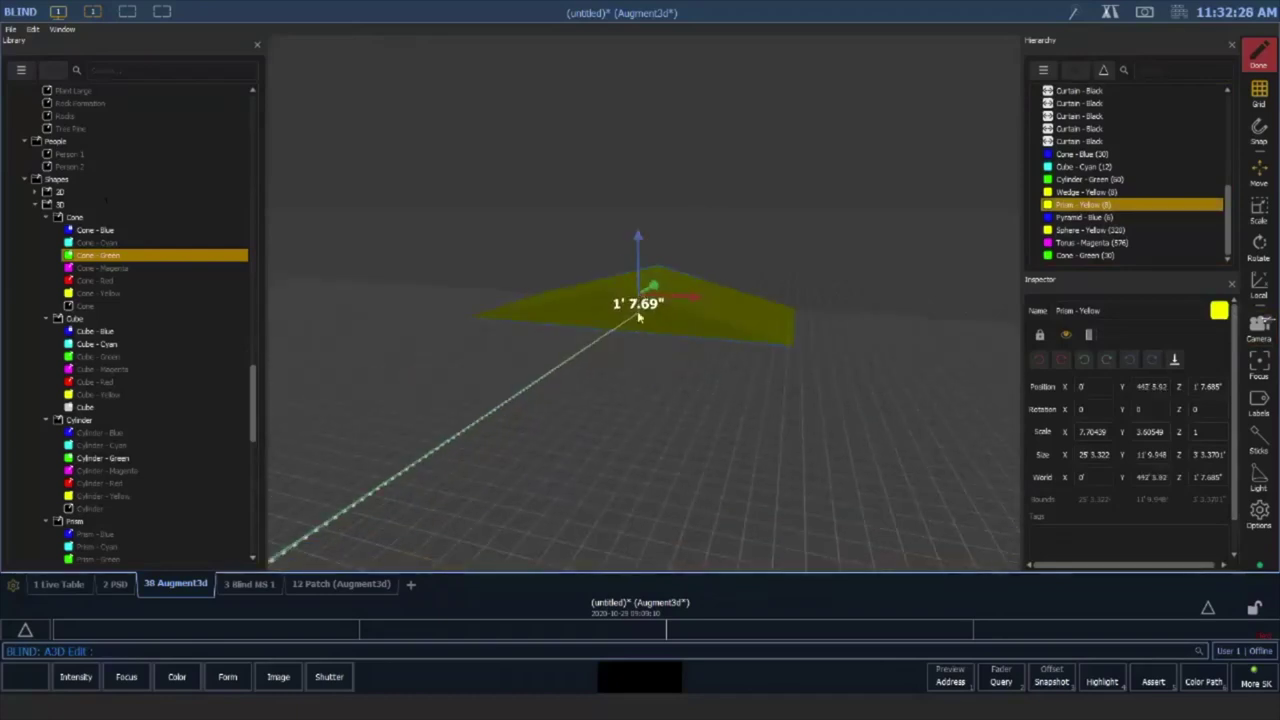
pyautogui.moveTo(638, 317); pyautogui.dragTo(541, 360)
# Raise the yellow prism along Z to about 9' 2" above the stage
pyautogui.moveTo(528, 298); pyautogui.dragTo(549, 141)
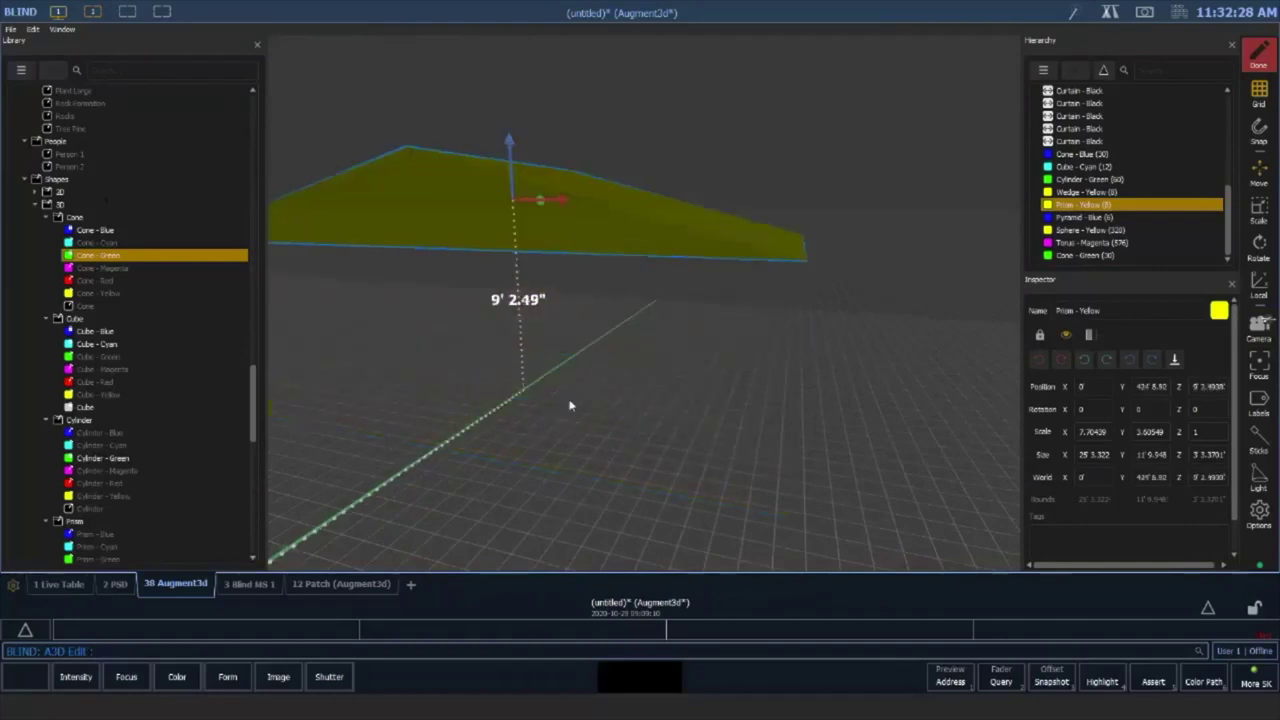
pyautogui.moveTo(571, 405); pyautogui.dragTo(655, 380, button='right')
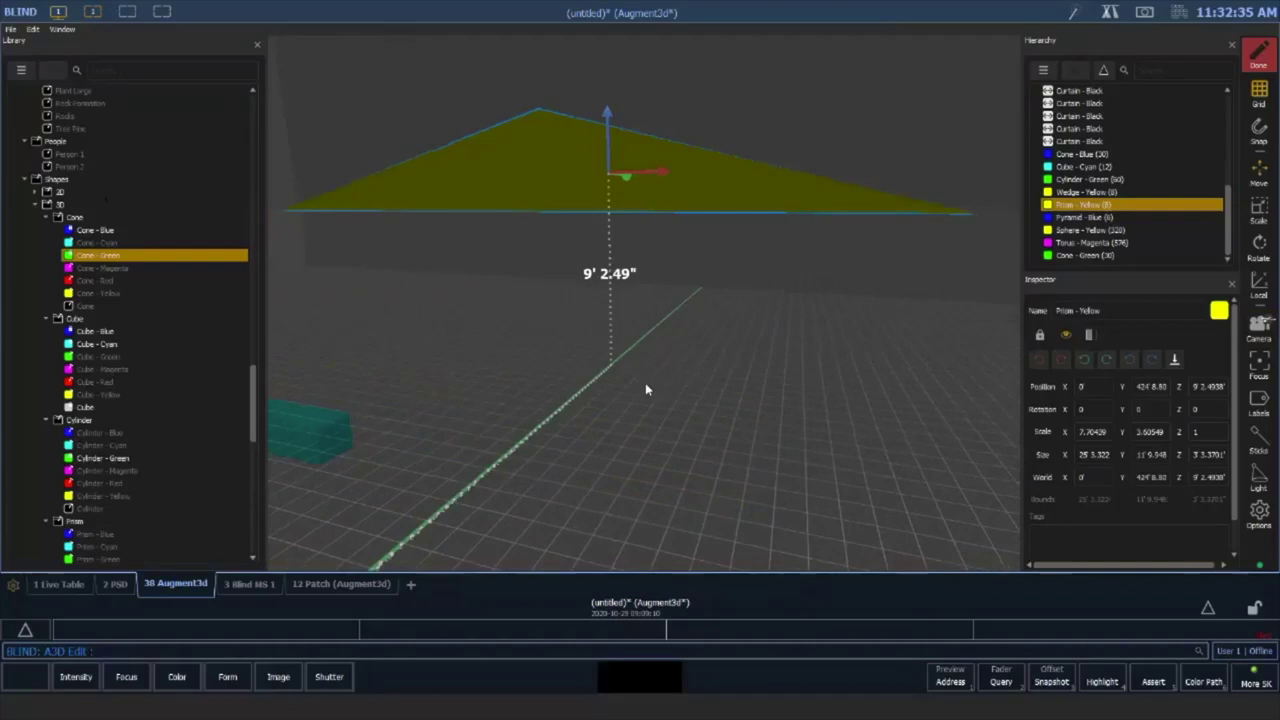
pyautogui.moveTo(646, 390); pyautogui.dragTo(575, 418)
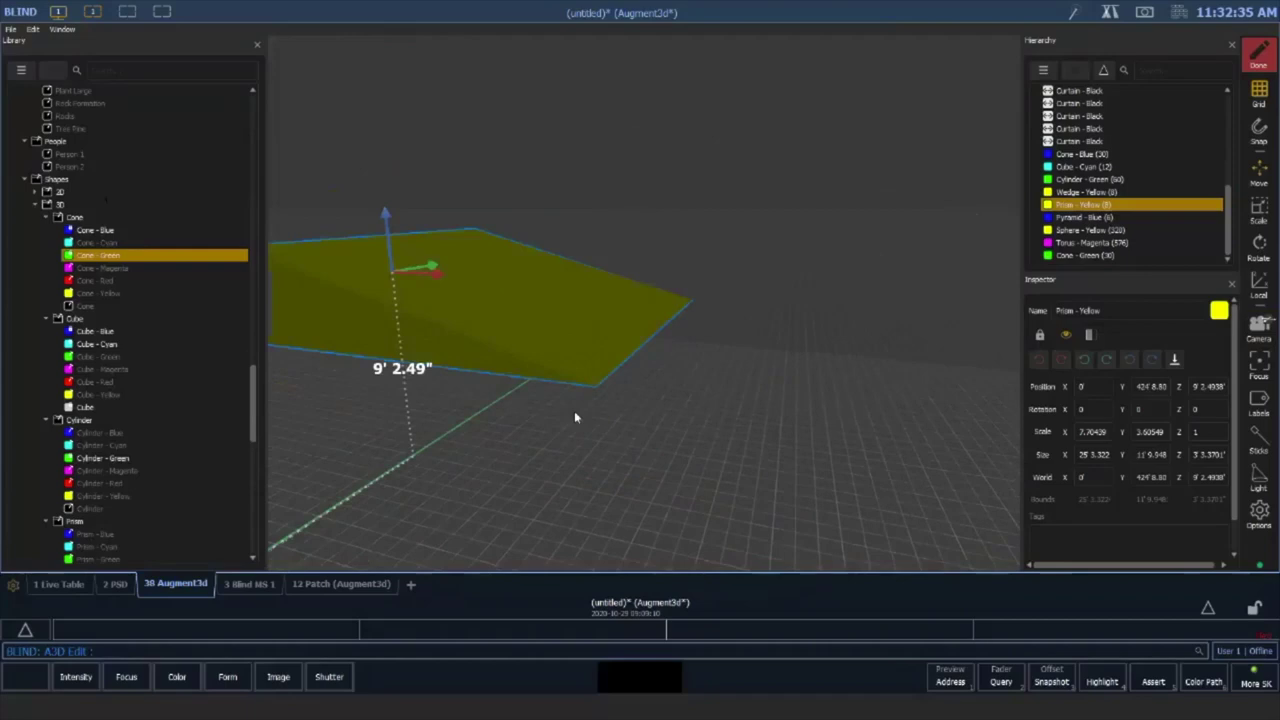
pyautogui.scroll(-5, 583, 474)
pyautogui.scroll(5, 534, 400)
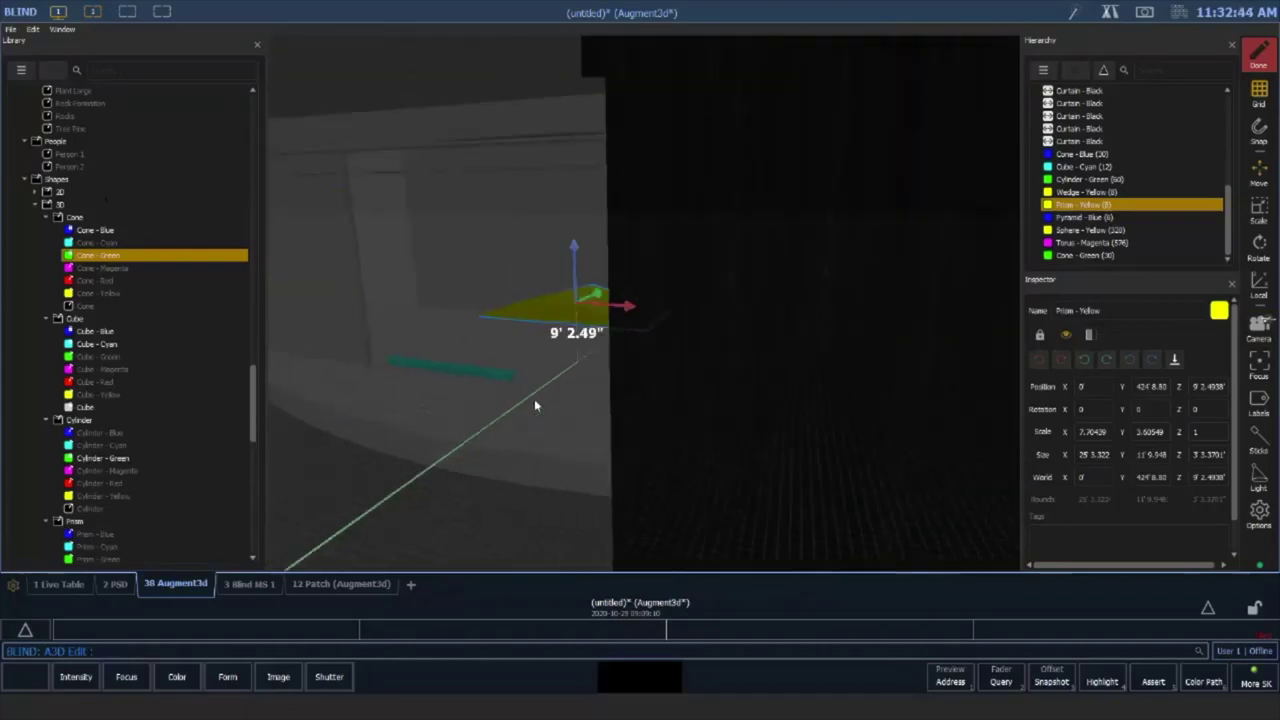
pyautogui.moveTo(575, 409); pyautogui.dragTo(576, 407, button='middle')
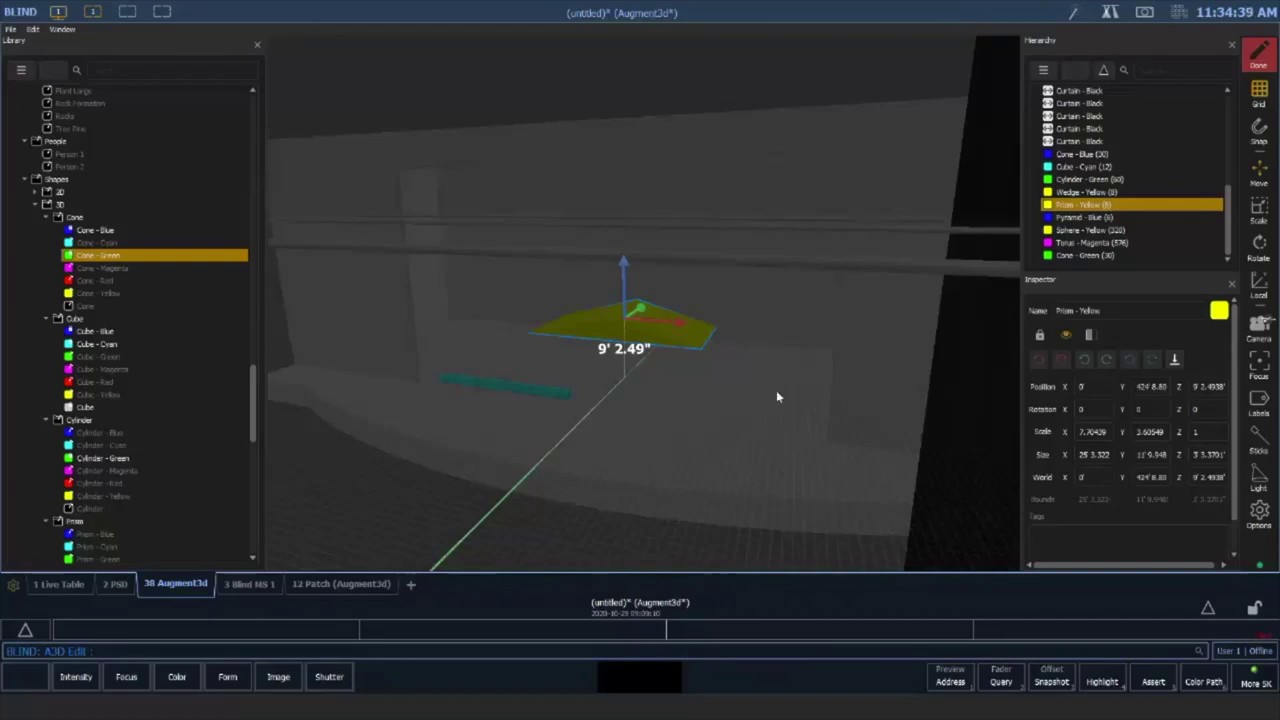
pyautogui.moveTo(755, 415); pyautogui.dragTo(808, 424, button='middle')
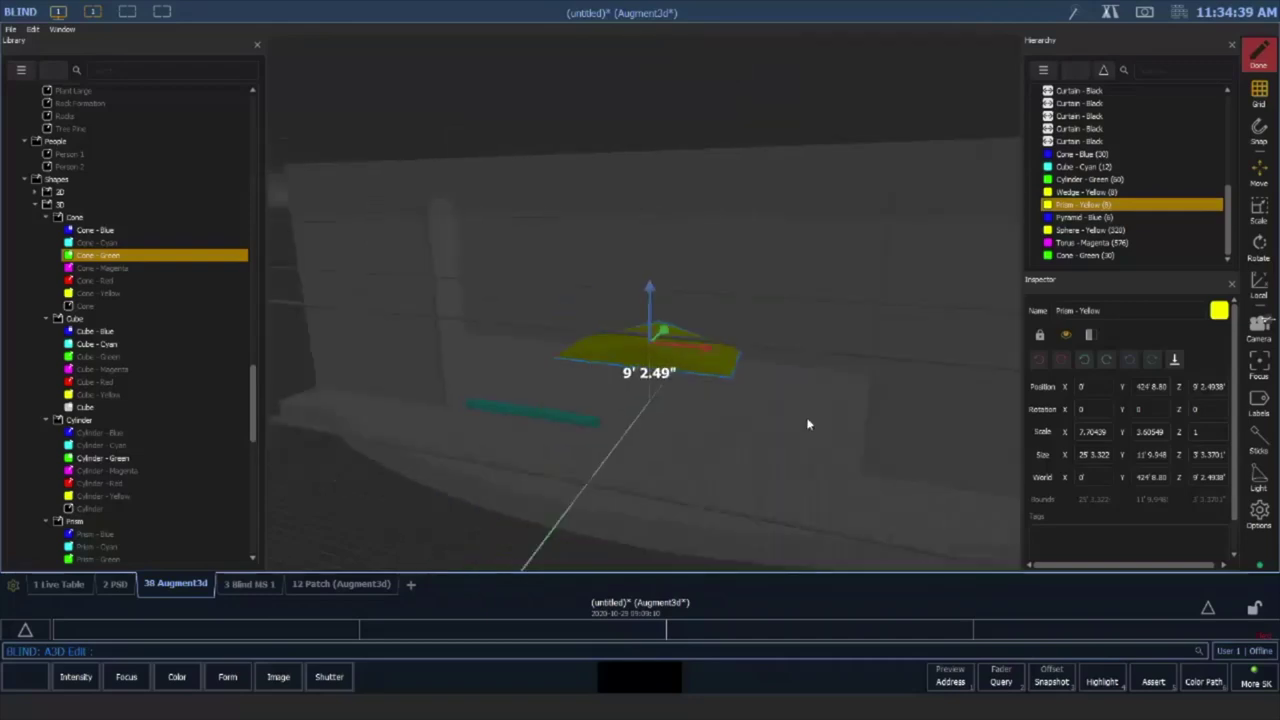
# Expand the proscenium into its component parts in the hierarchy and select its Stage part
pyautogui.click(772, 425)
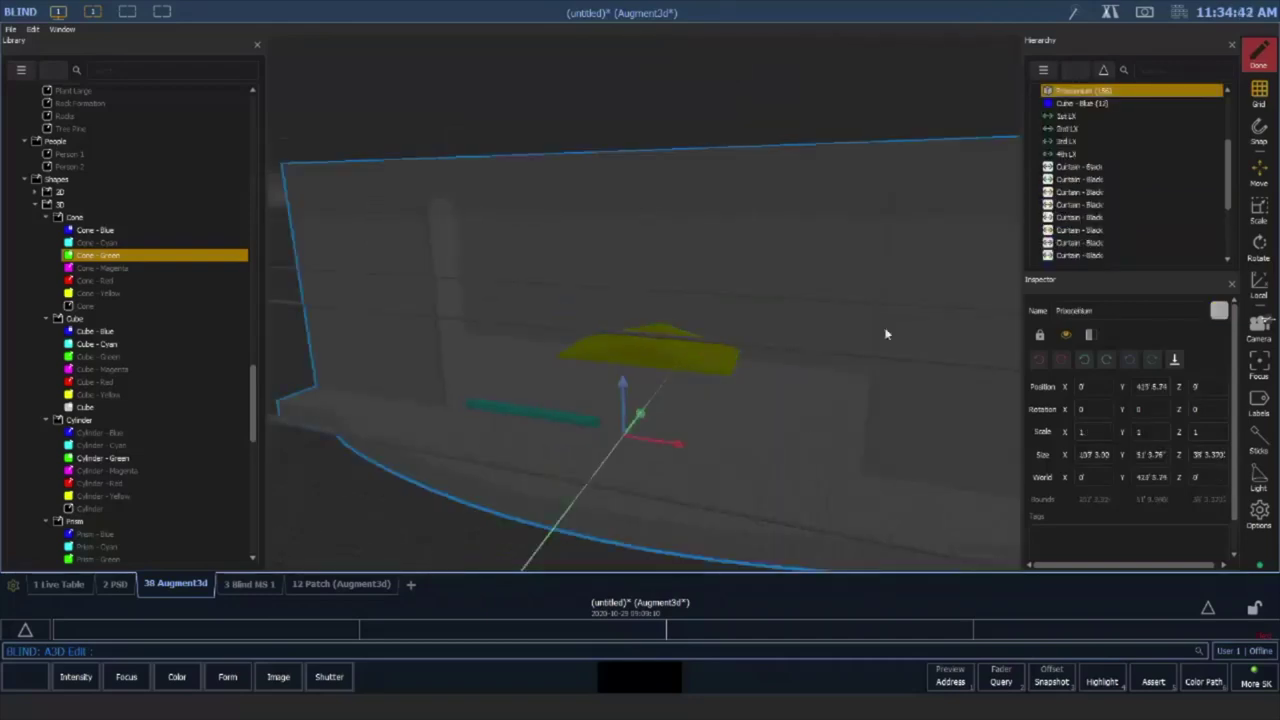
pyautogui.moveTo(885, 334); pyautogui.dragTo(857, 308, button='middle')
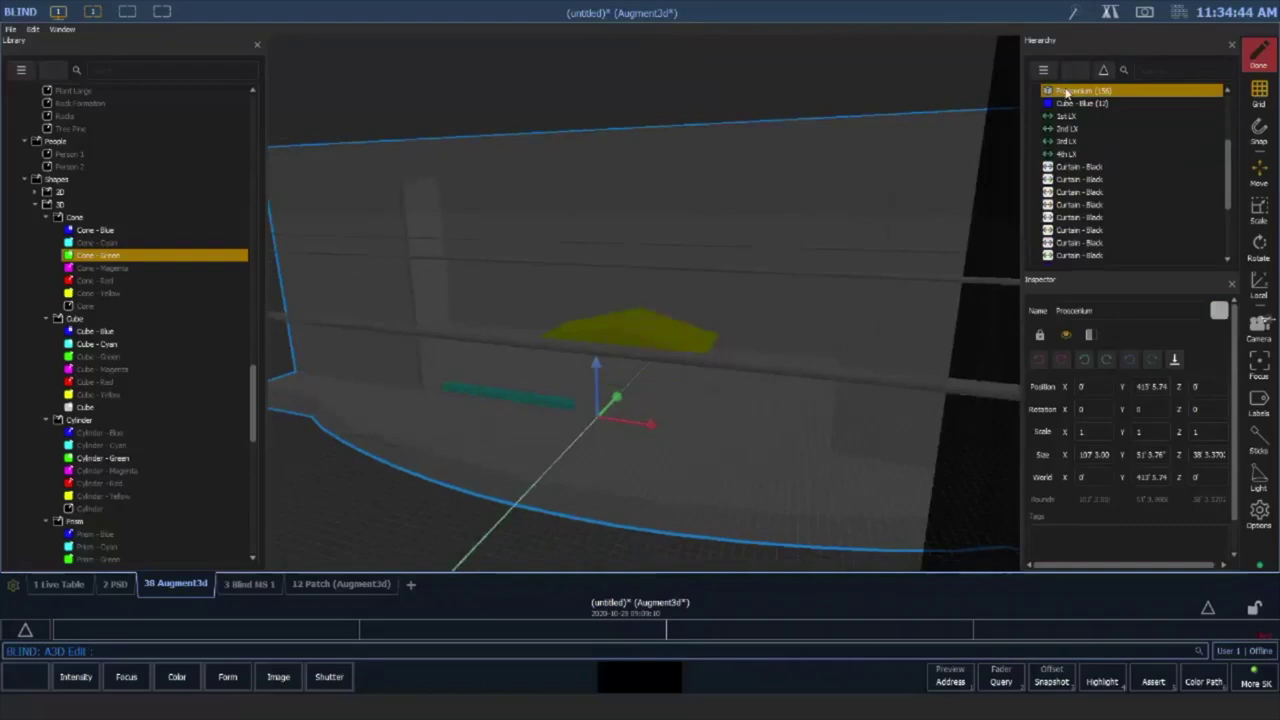
pyautogui.click(638, 319)
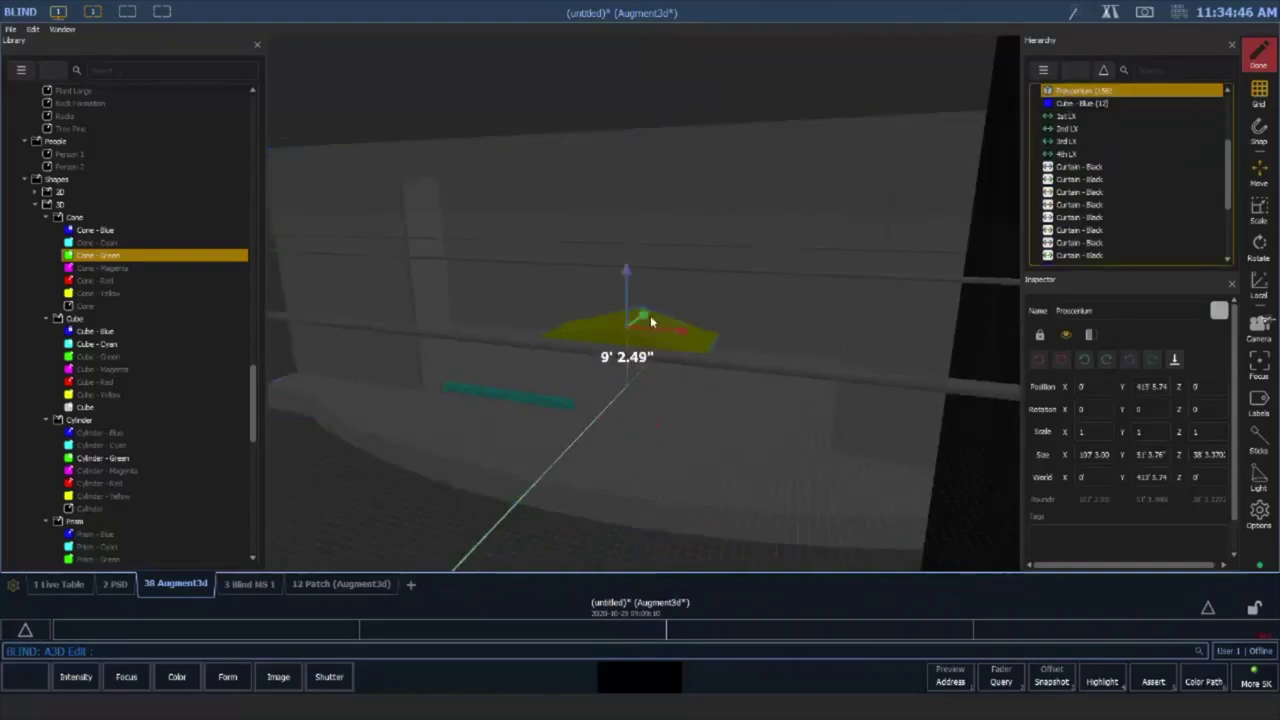
pyautogui.click(621, 159)
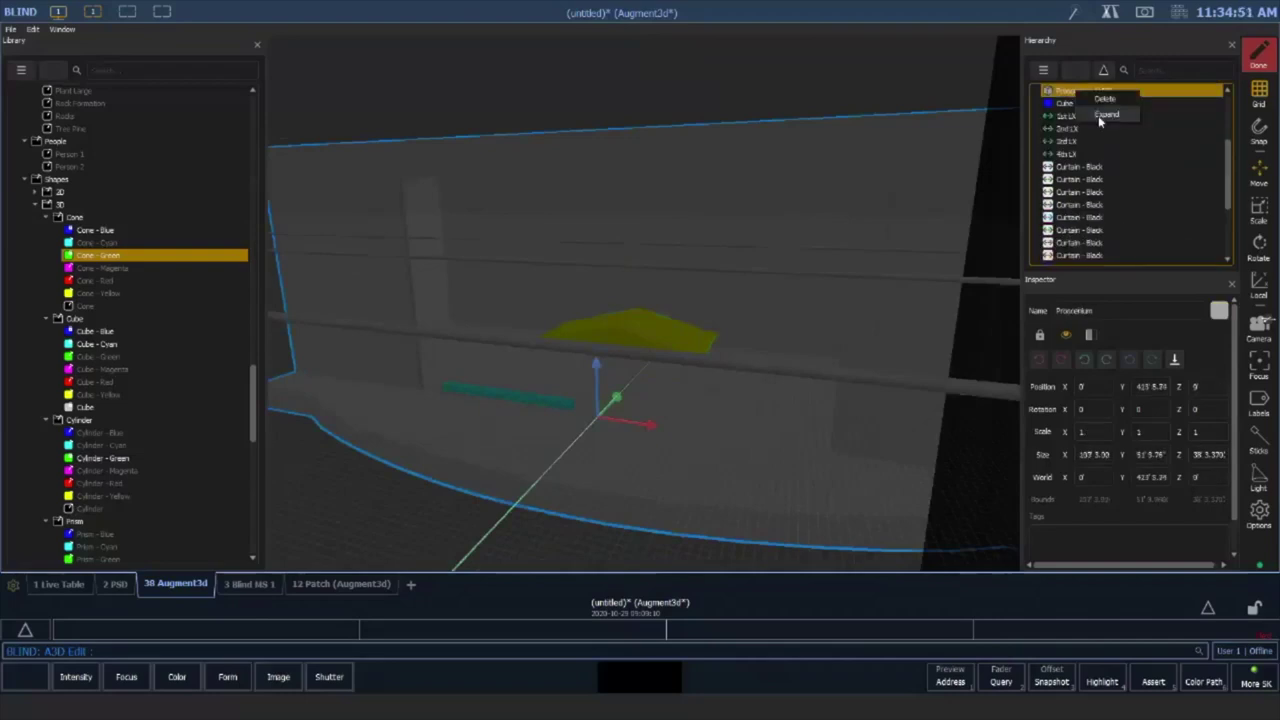
pyautogui.click(1098, 115)
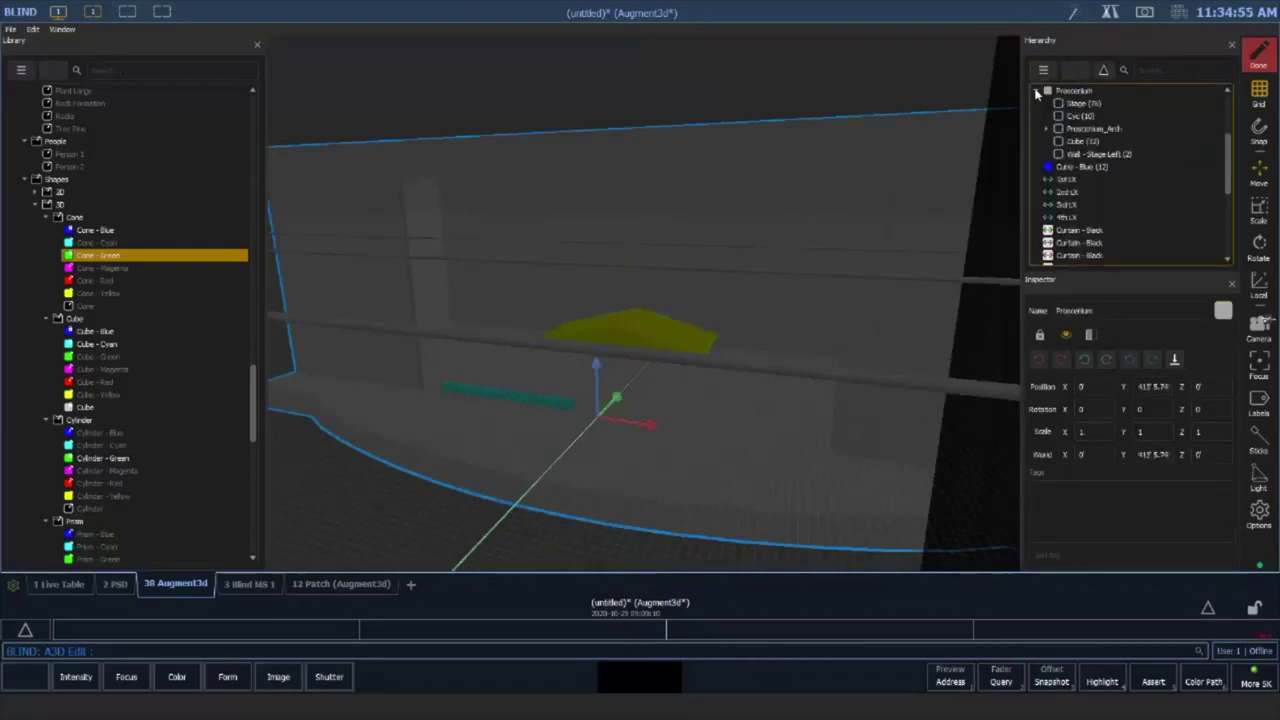
pyautogui.click(1082, 104)
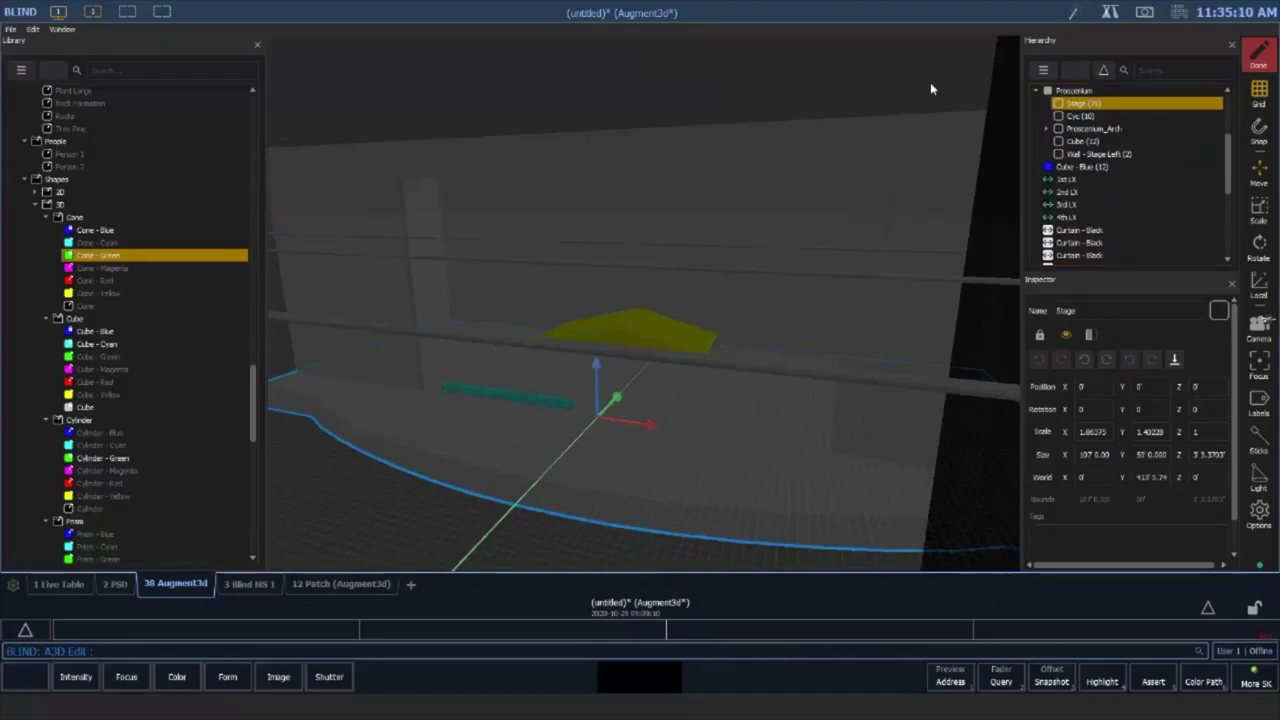
# Move the yellow prism along Y toward the audience until it is in front of the stage
pyautogui.click(640, 322)
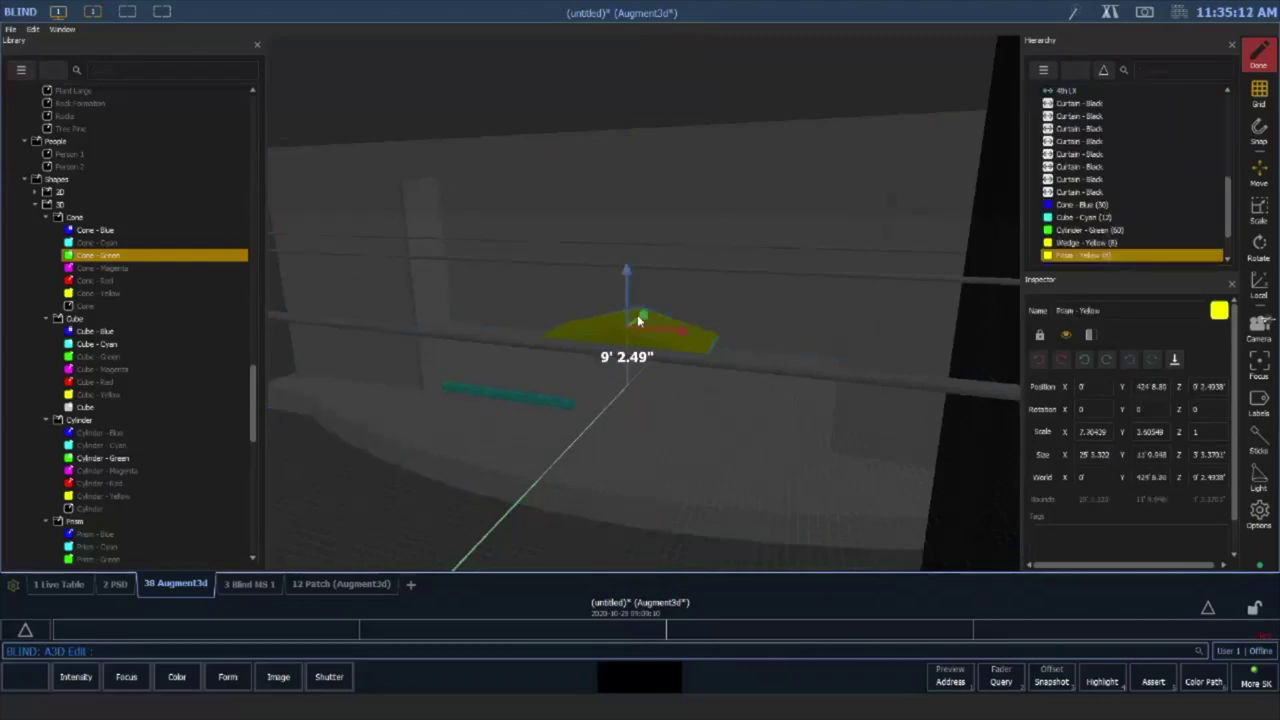
pyautogui.moveTo(638, 320); pyautogui.dragTo(676, 486)
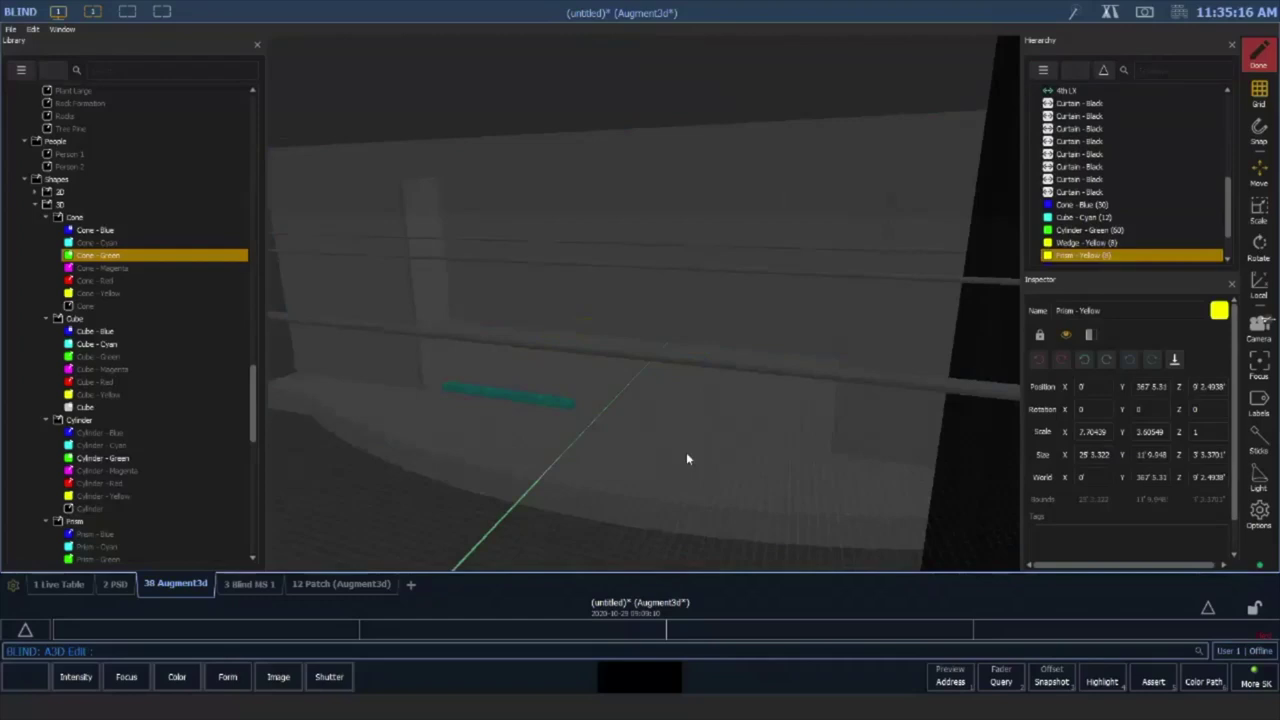
# Select the proscenium's Stage part and set its scale to 1 in X and Y
pyautogui.click(686, 459)
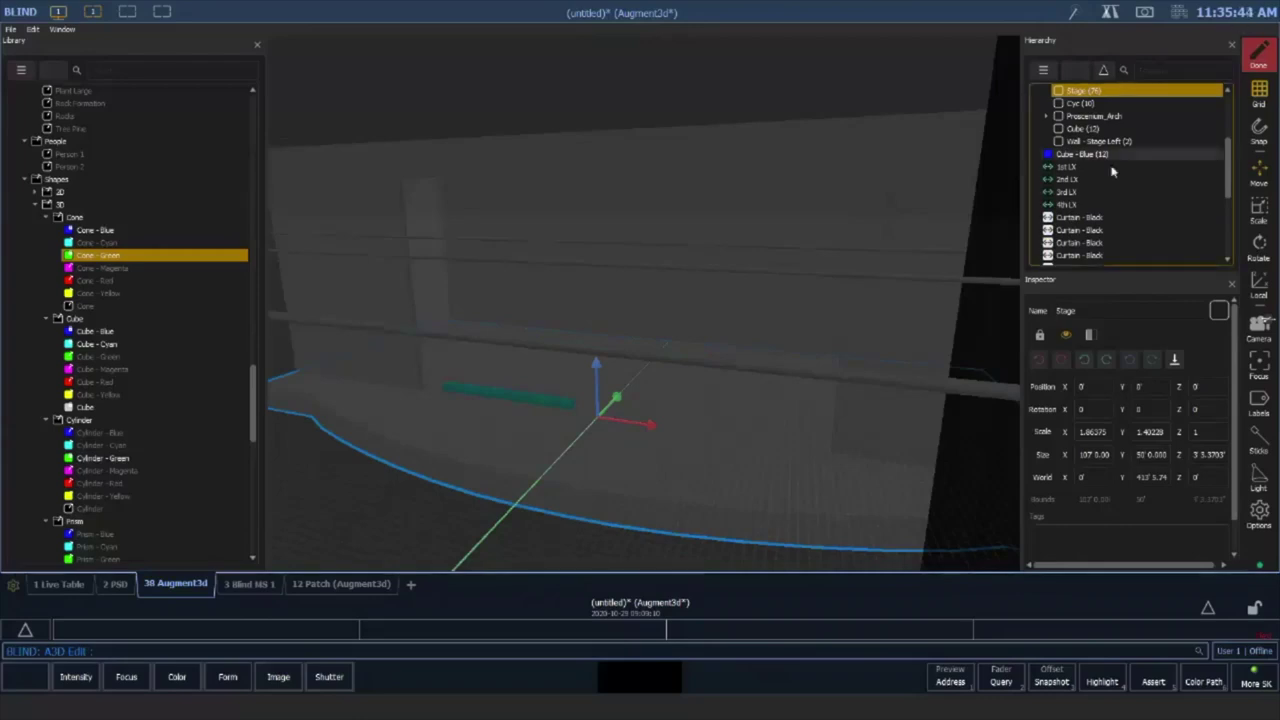
pyautogui.scroll(2, 1112, 168)
pyautogui.scroll(-1, 1105, 150)
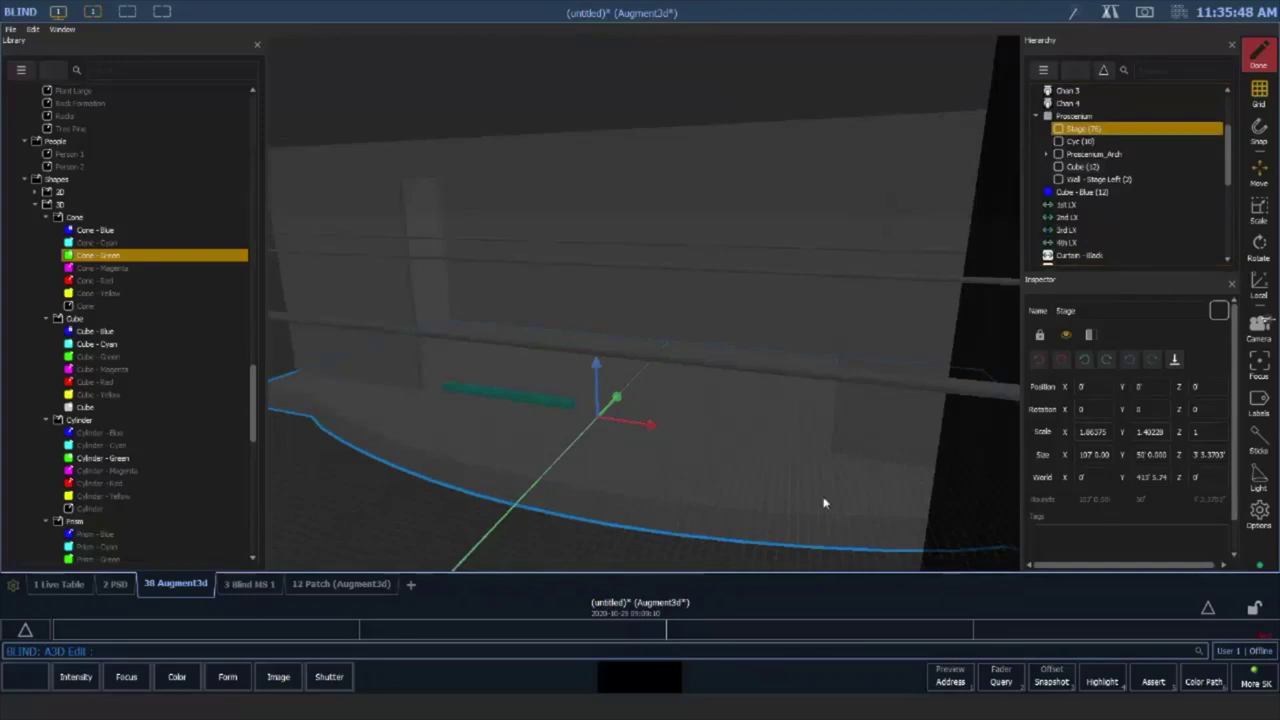
pyautogui.click(1084, 460)
pyautogui.press('Tab')
pyautogui.click(1079, 432)
pyautogui.moveTo(1079, 432); pyautogui.dragTo(1117, 434)
pyautogui.write('1.1')
pyautogui.press('Tab')
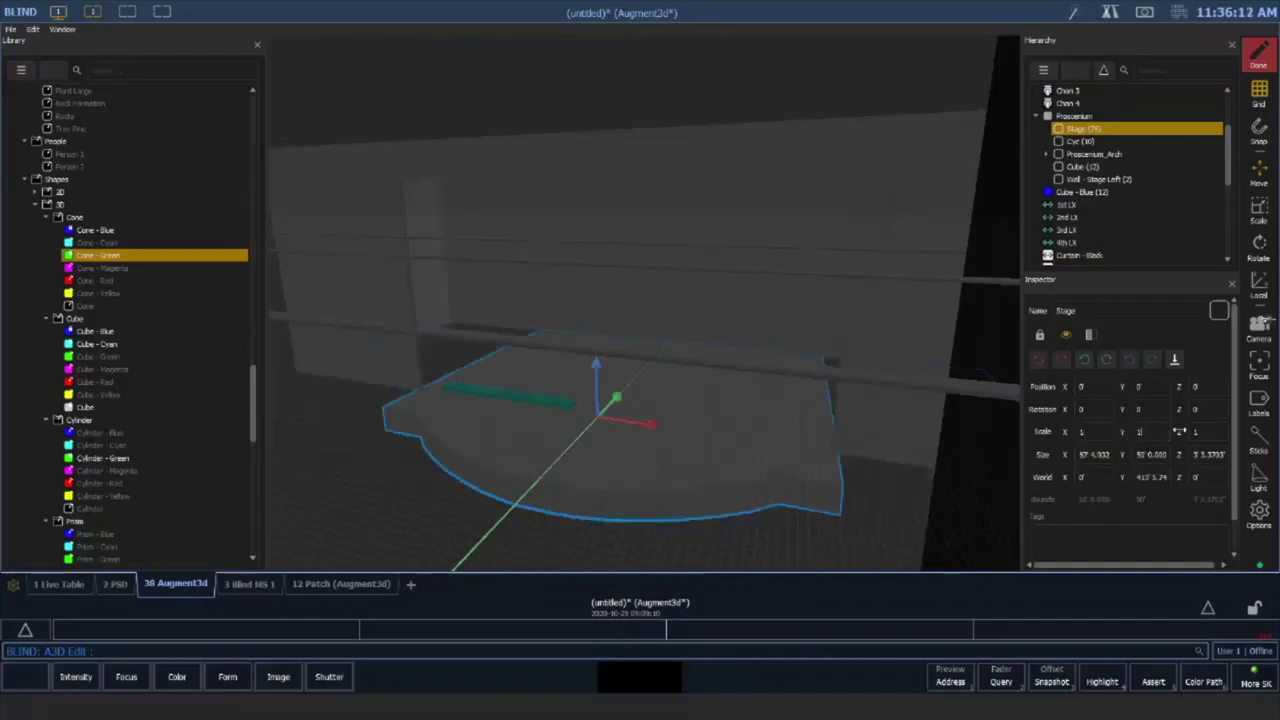
pyautogui.click(1206, 434)
pyautogui.press('Return')
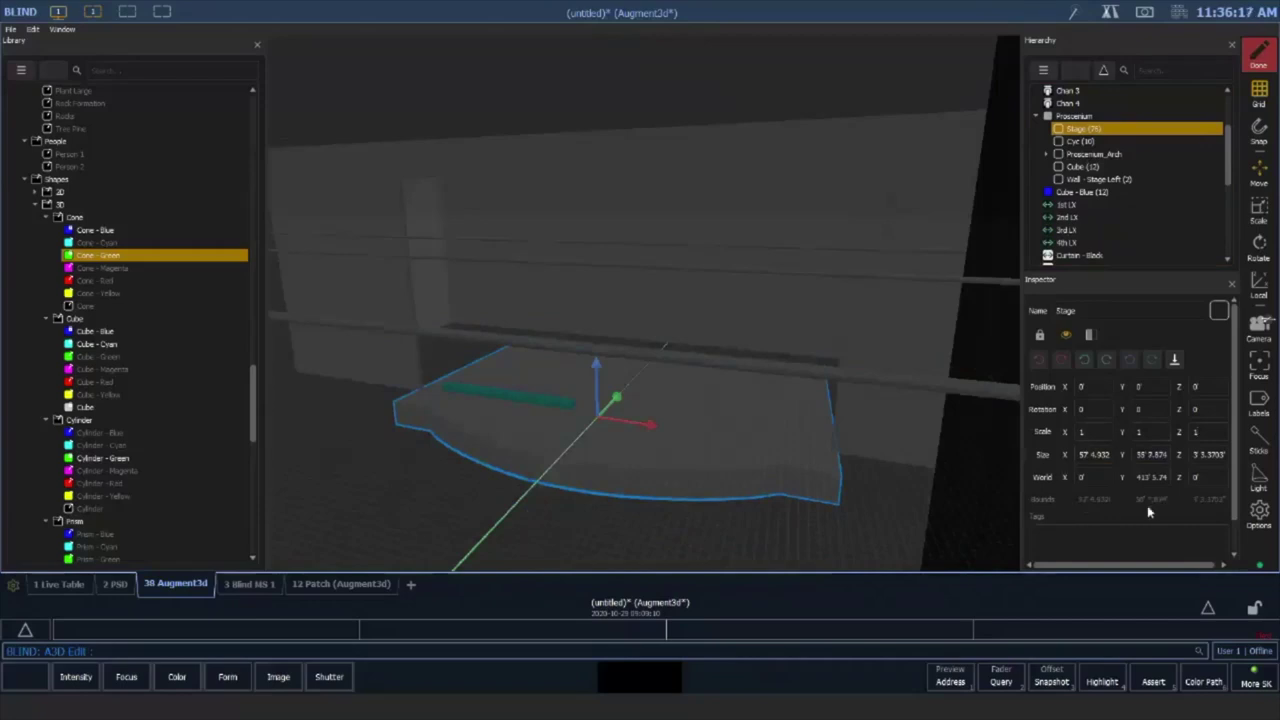
# Set the Stage part's size to 107' in X and 50' in Y
pyautogui.click(1084, 459)
pyautogui.write('107')
pyautogui.press('Tab')
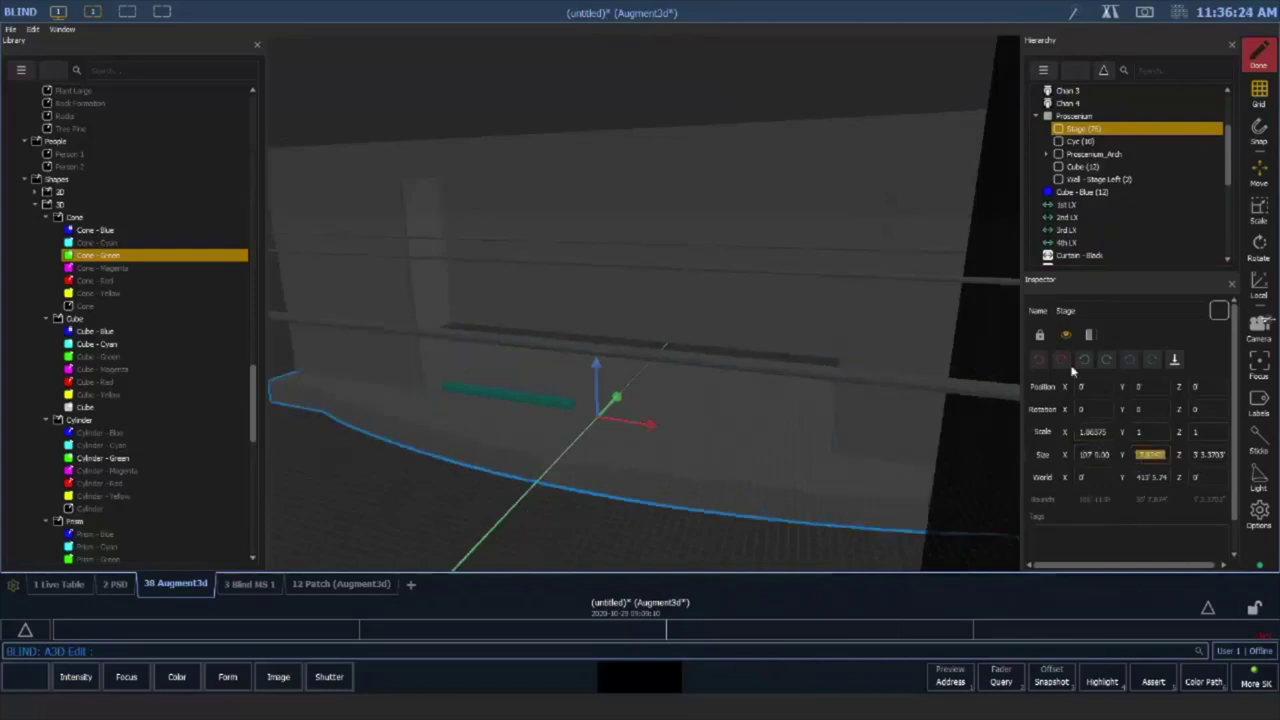
pyautogui.write('50')
pyautogui.press('Tab')
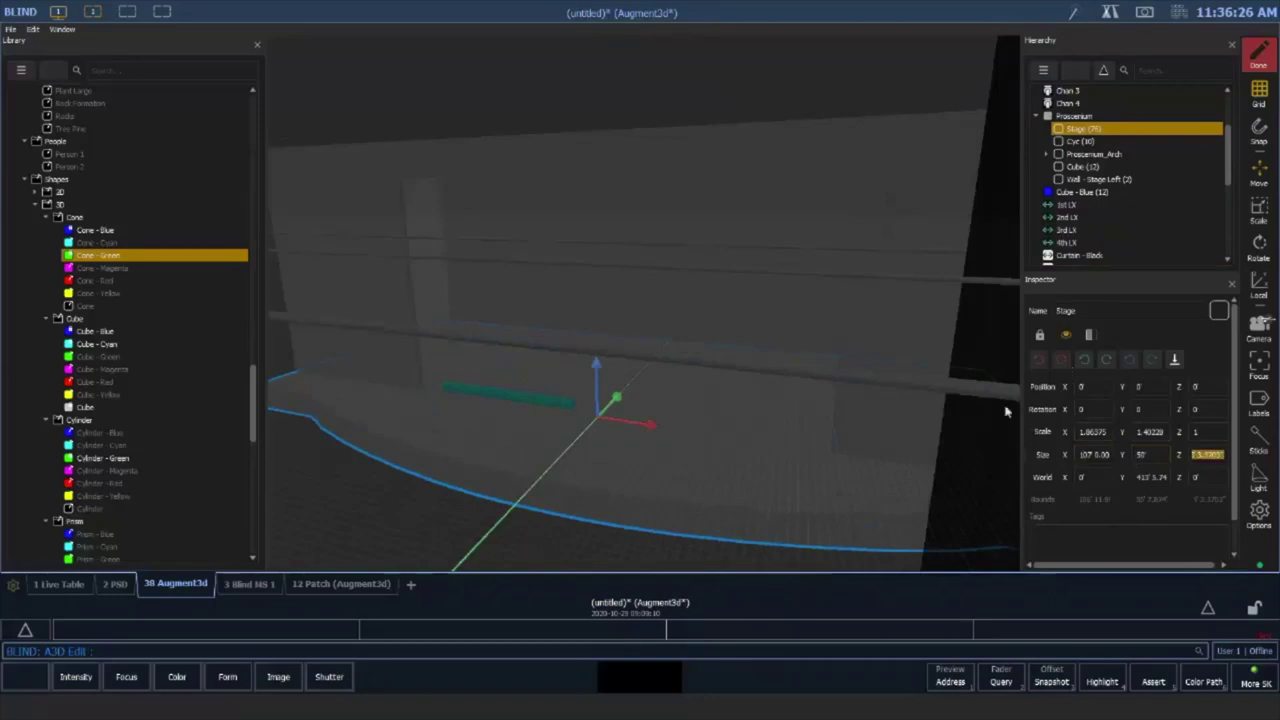
pyautogui.moveTo(700, 366); pyautogui.dragTo(736, 312, button='middle')
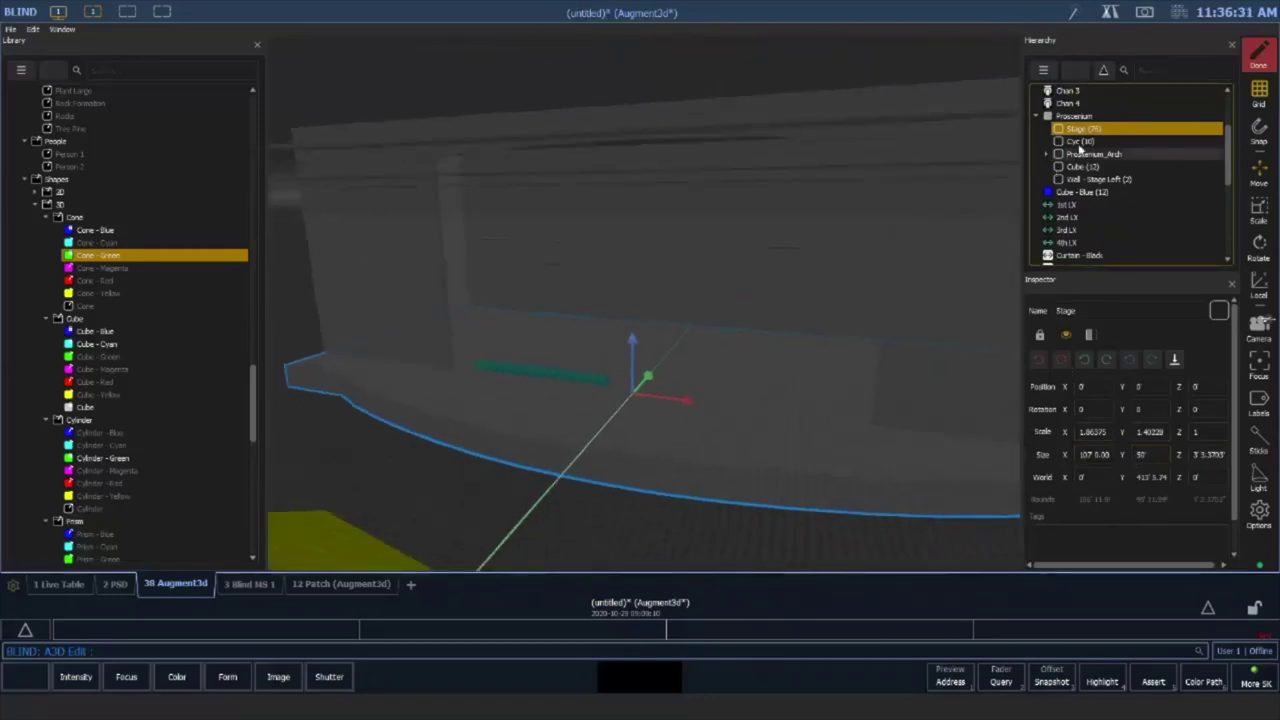
# Examine the Cyc and the Proscenium_Arch, expanding the arch to inspect its SR, Header and SL pieces
pyautogui.click(1078, 143)
pyautogui.click(1080, 155)
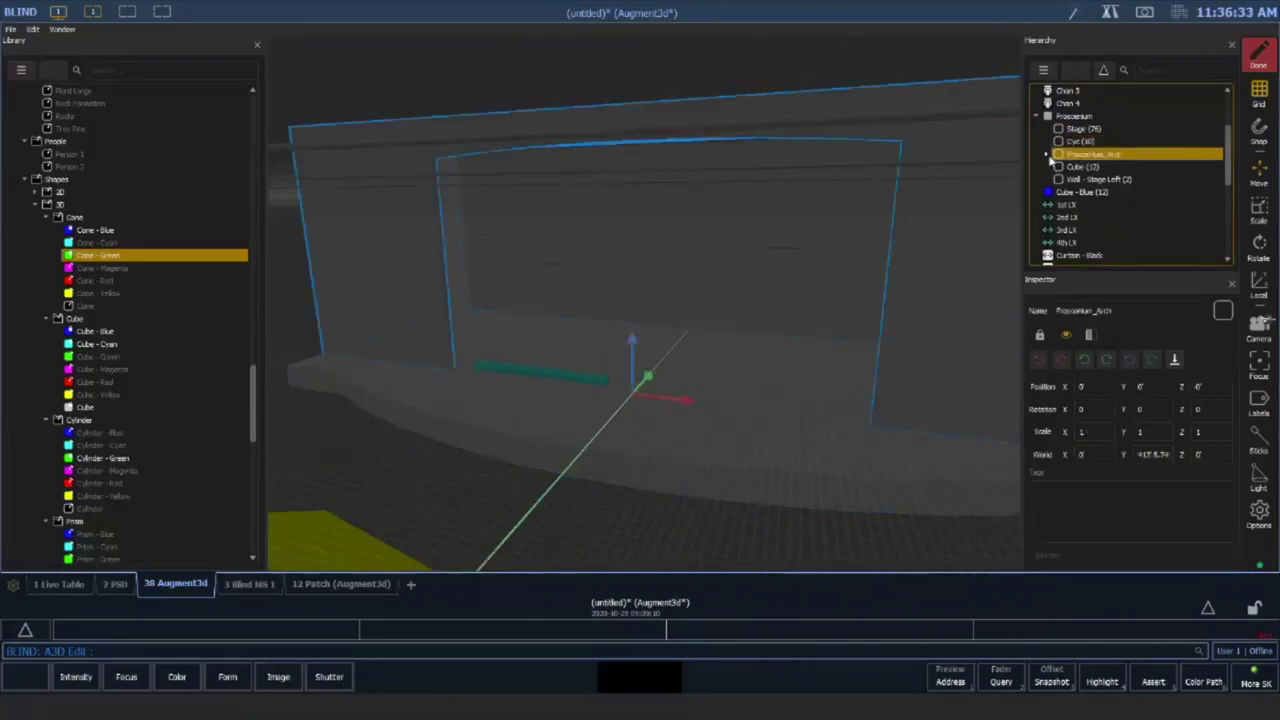
pyautogui.click(1046, 155)
pyautogui.click(1092, 166)
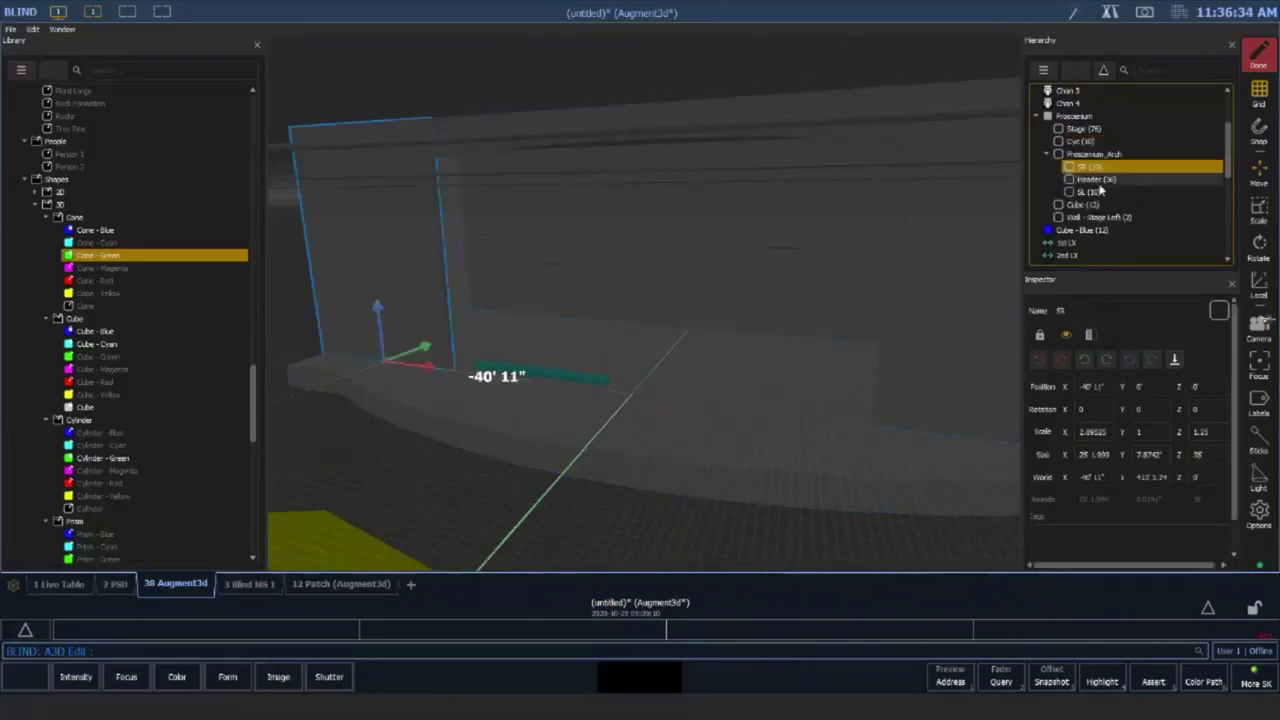
pyautogui.click(1096, 180)
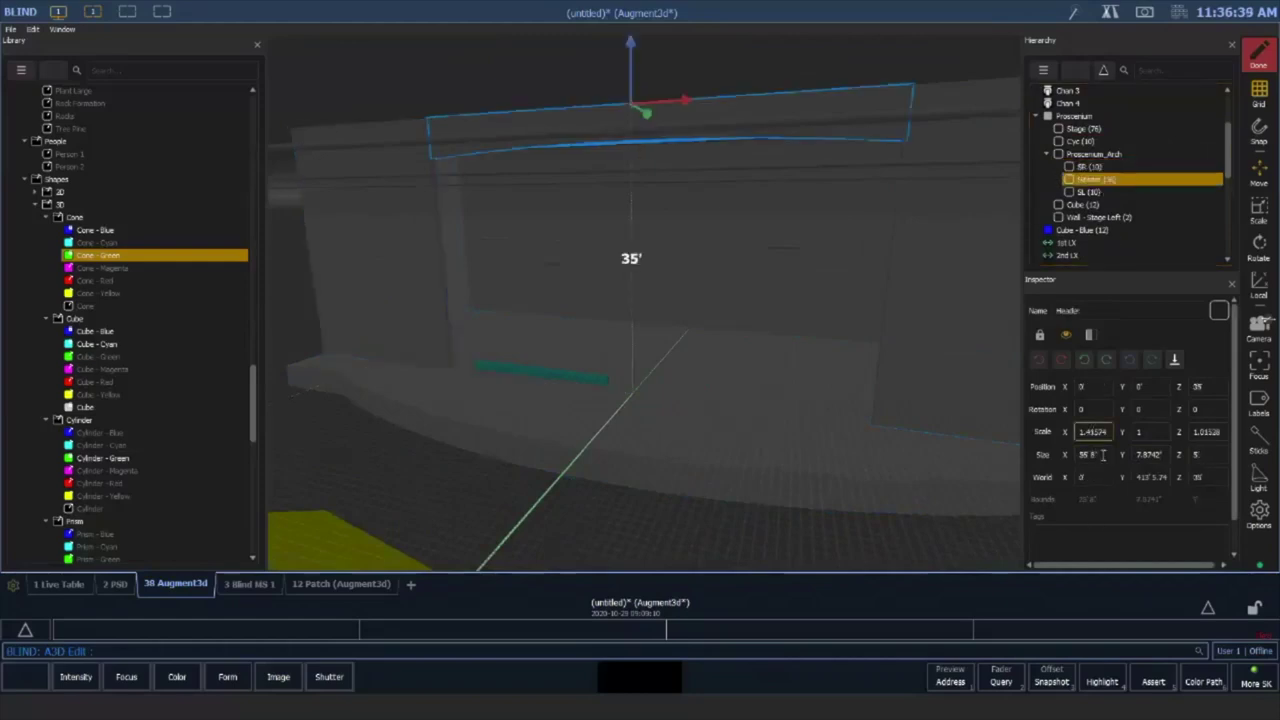
pyautogui.click(1090, 192)
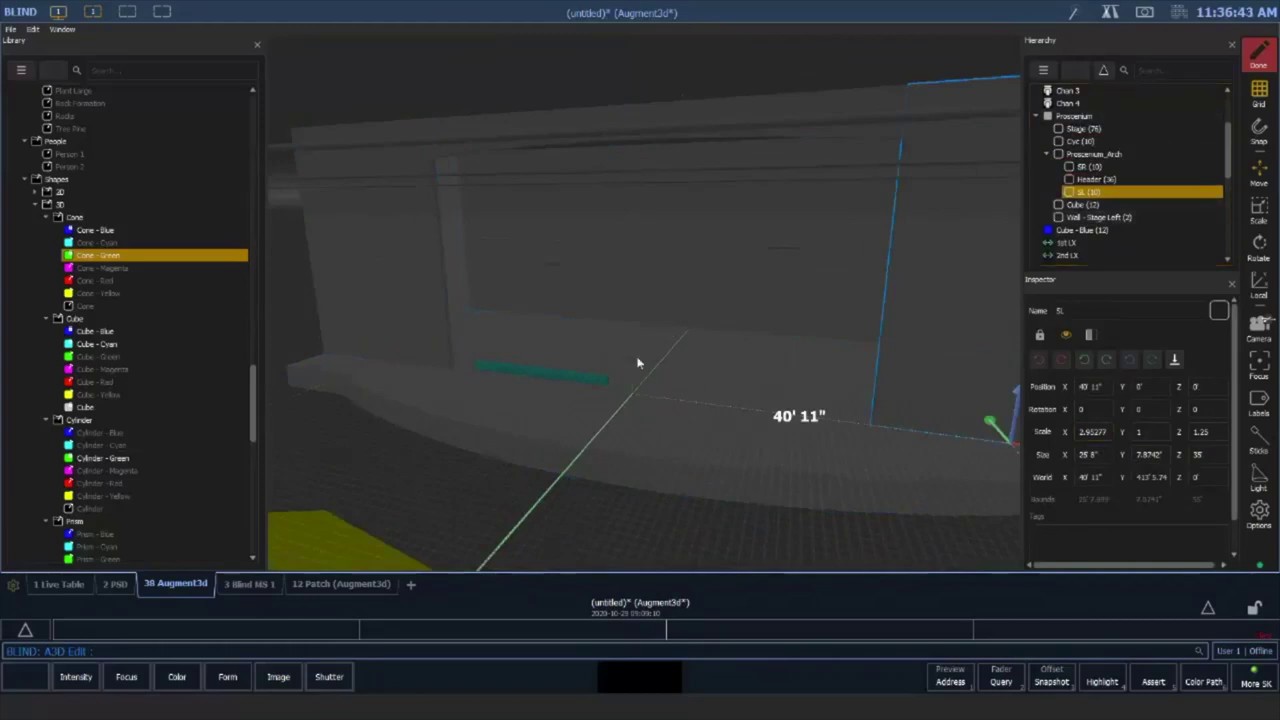
# Clear the selection and view the whole stage with its curtain legs from farther away
pyautogui.click(627, 522)
pyautogui.scroll(-8, 652, 412)
pyautogui.scroll(-5, 646, 420)
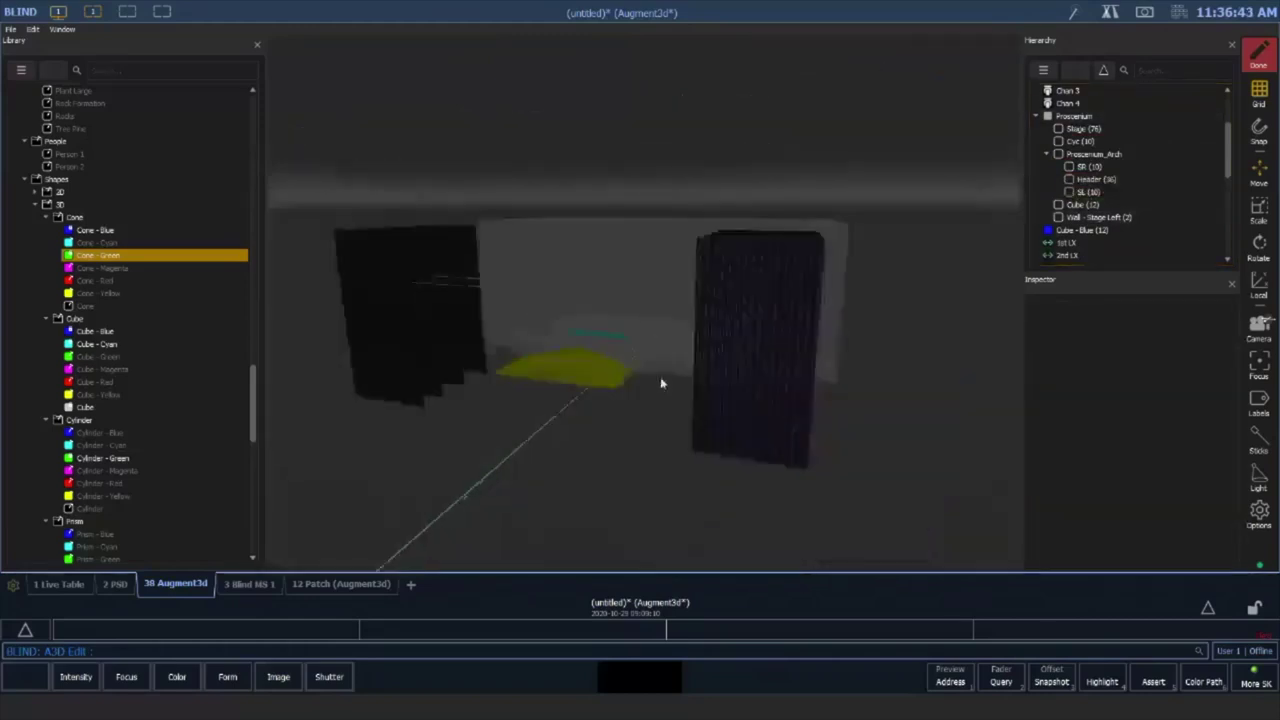
pyautogui.scroll(-4, 1103, 136)
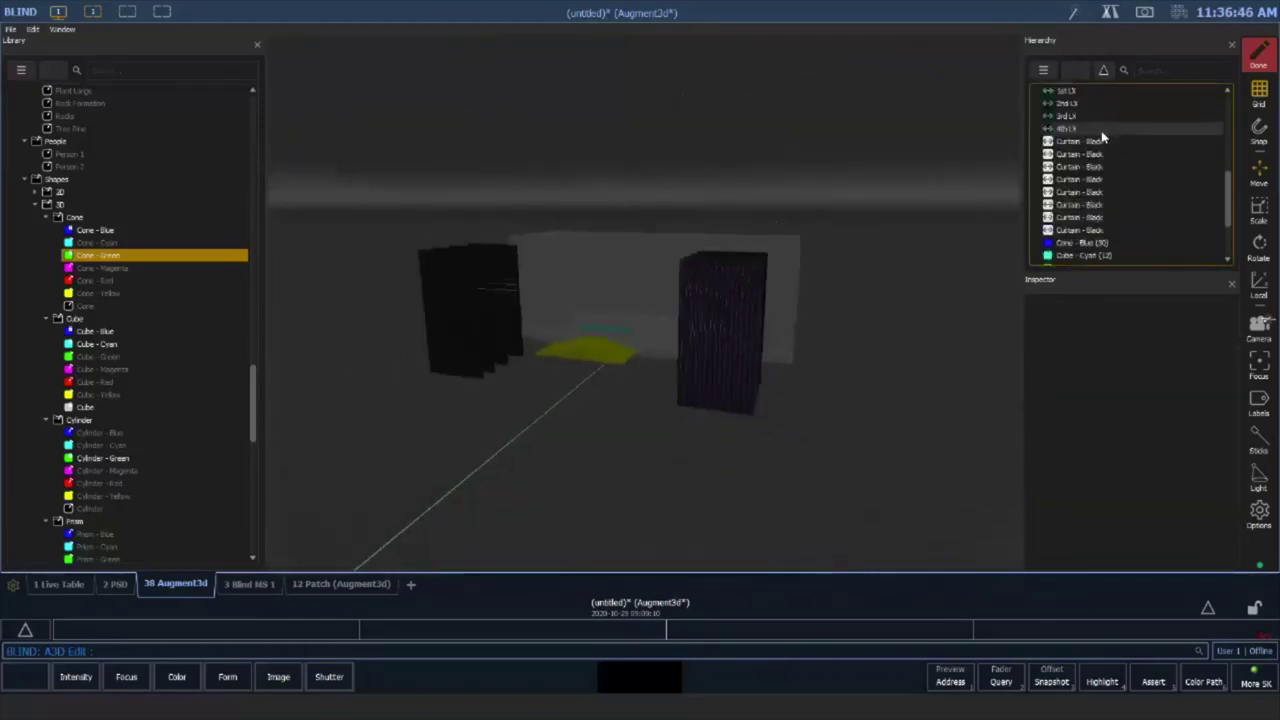
# Find the Black Box Large model in the hierarchy, zoom to it, and reselect it in the scene
pyautogui.scroll(-3, 1103, 136)
pyautogui.scroll(10, 1100, 145)
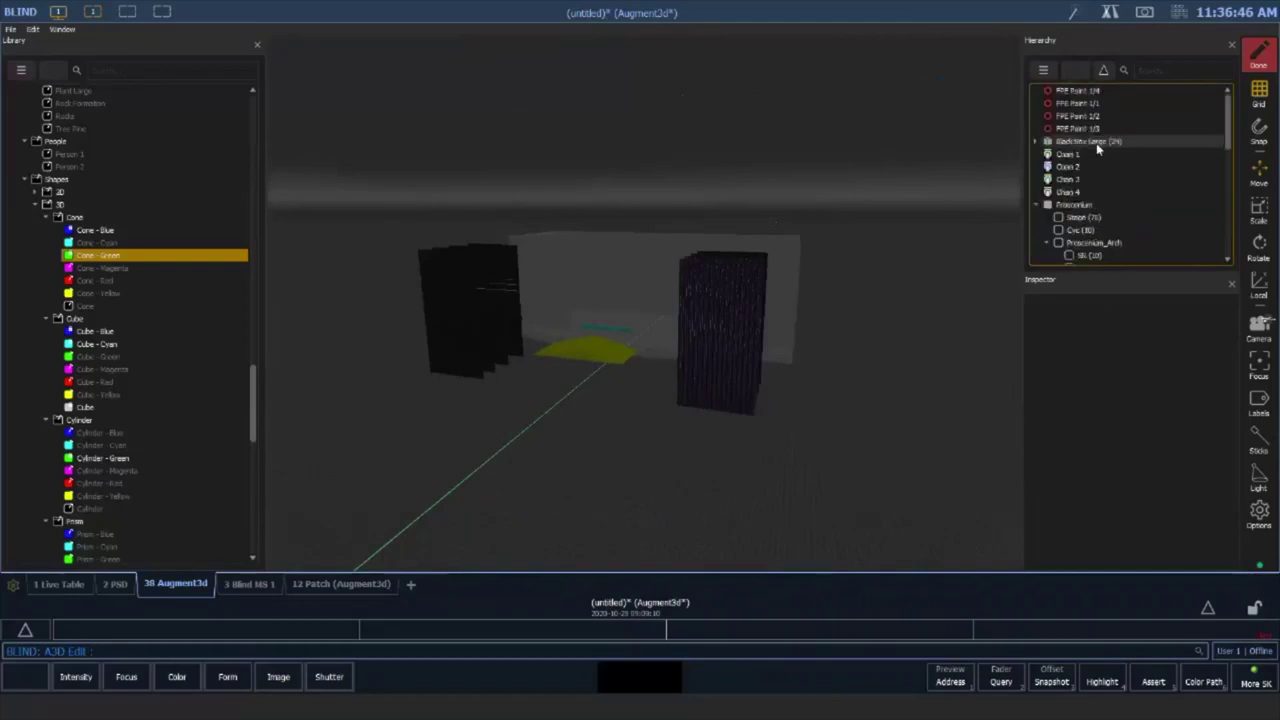
pyautogui.click(1170, 141)
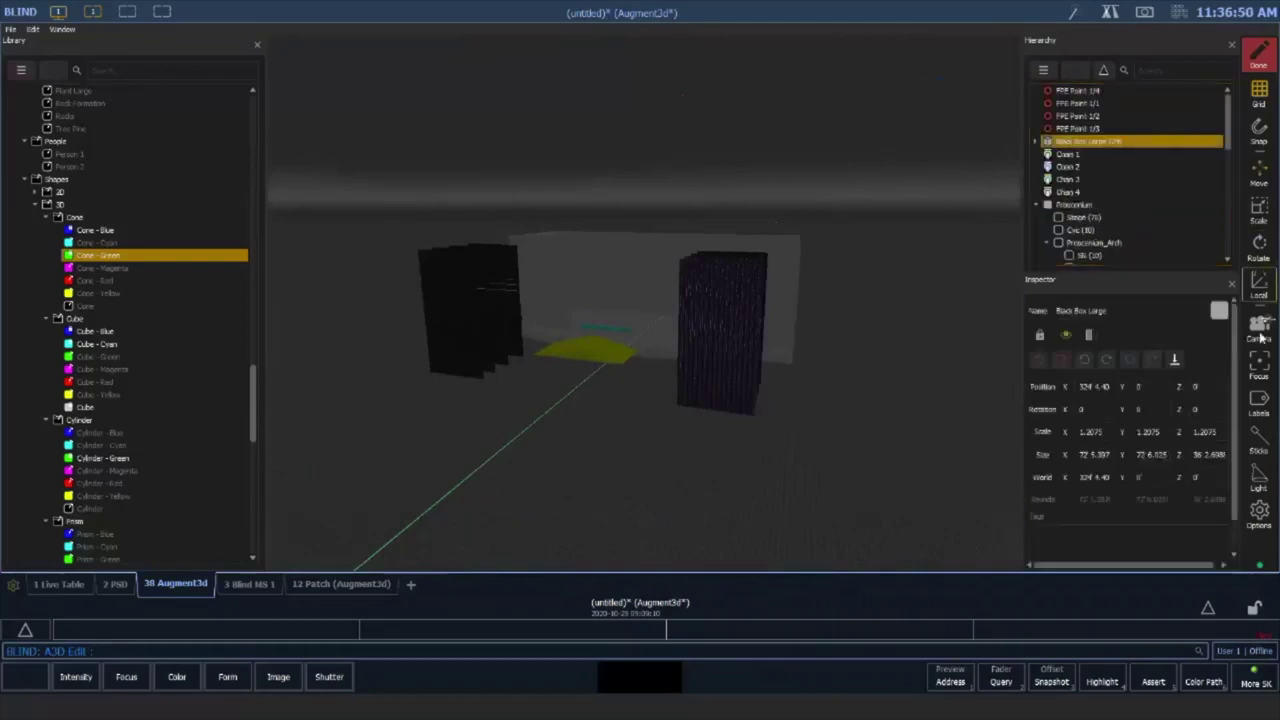
pyautogui.click(1259, 330)
pyautogui.click(986, 516)
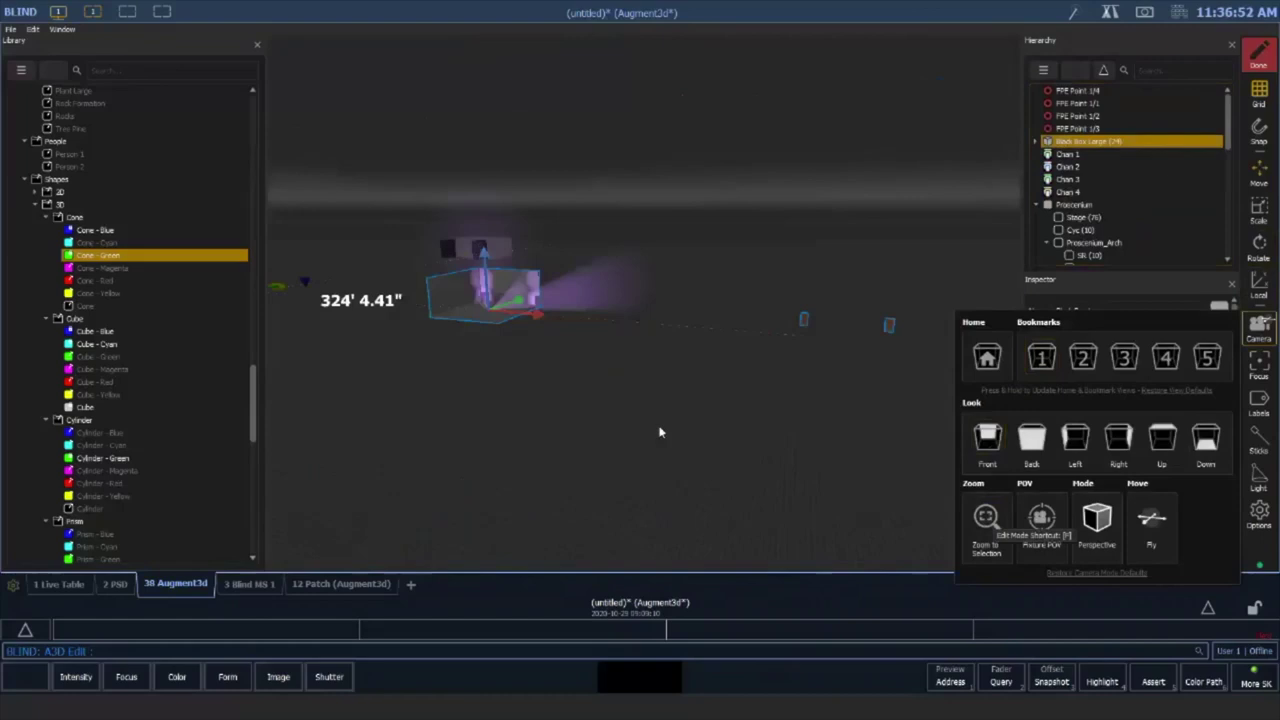
pyautogui.click(534, 388)
pyautogui.click(541, 388)
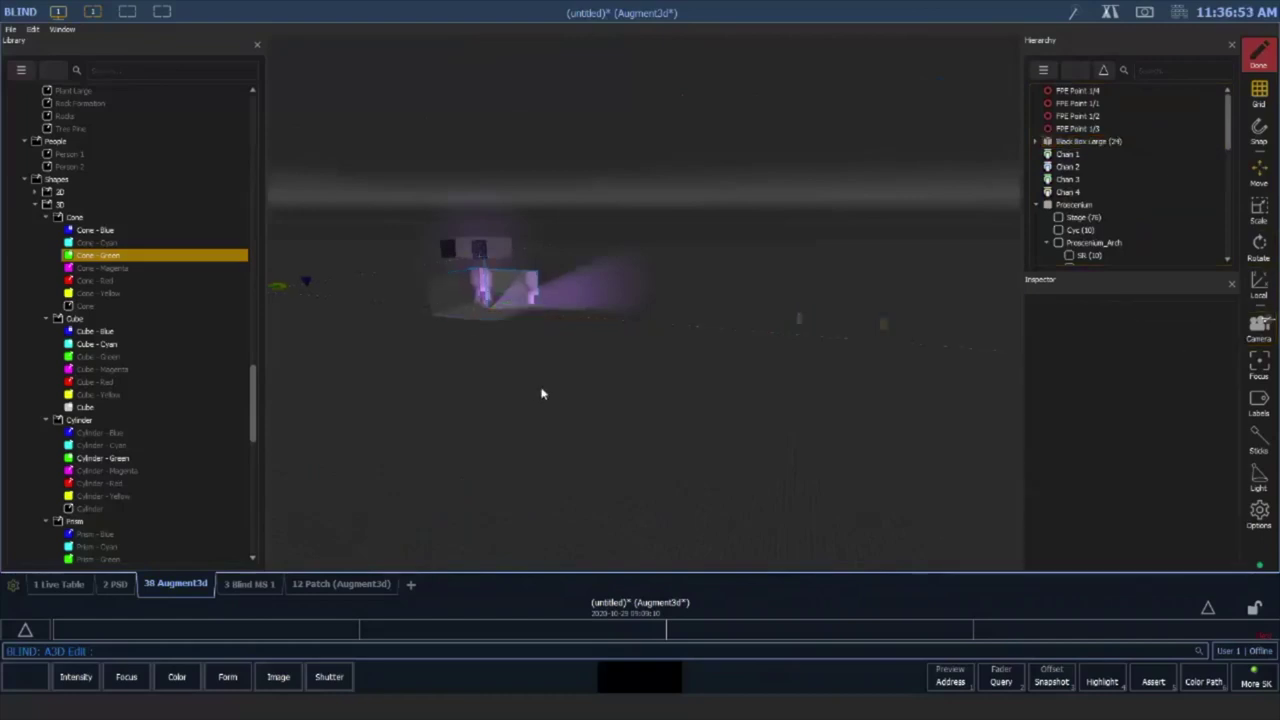
pyautogui.moveTo(523, 383); pyautogui.dragTo(668, 463, button='middle')
pyautogui.scroll(3, 483, 309)
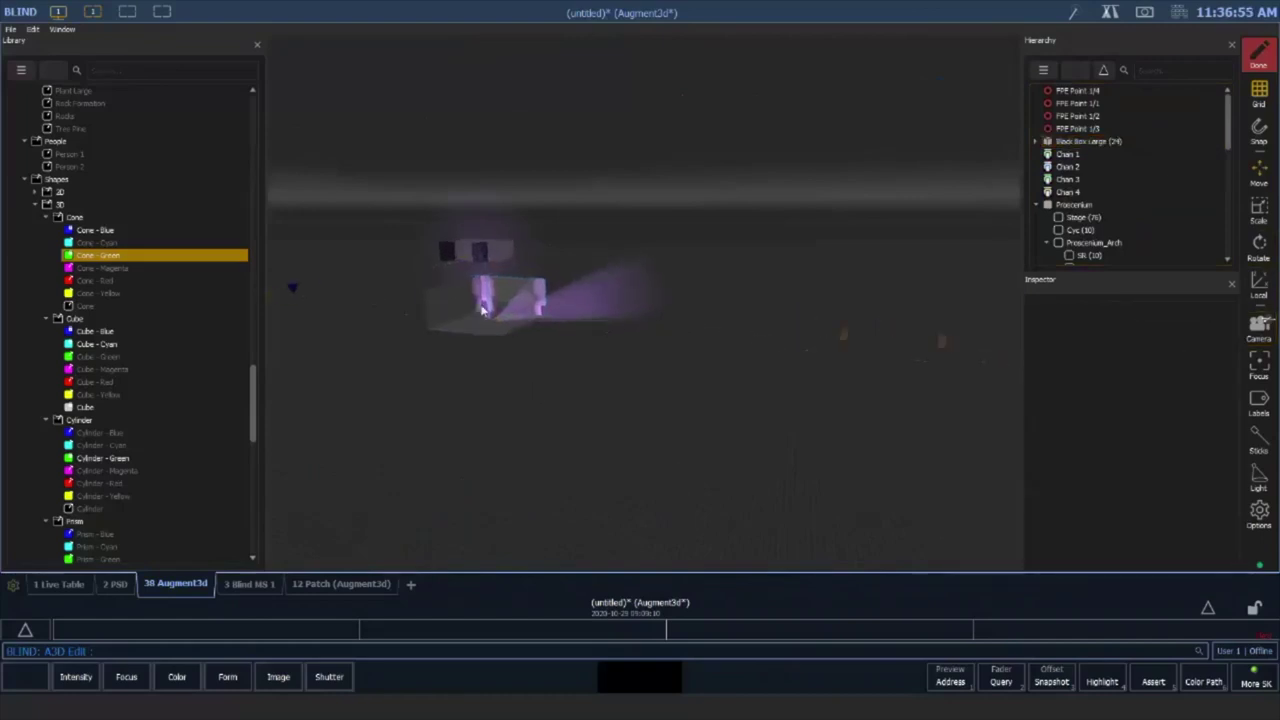
pyautogui.moveTo(481, 310); pyautogui.dragTo(474, 301)
pyautogui.click(435, 296)
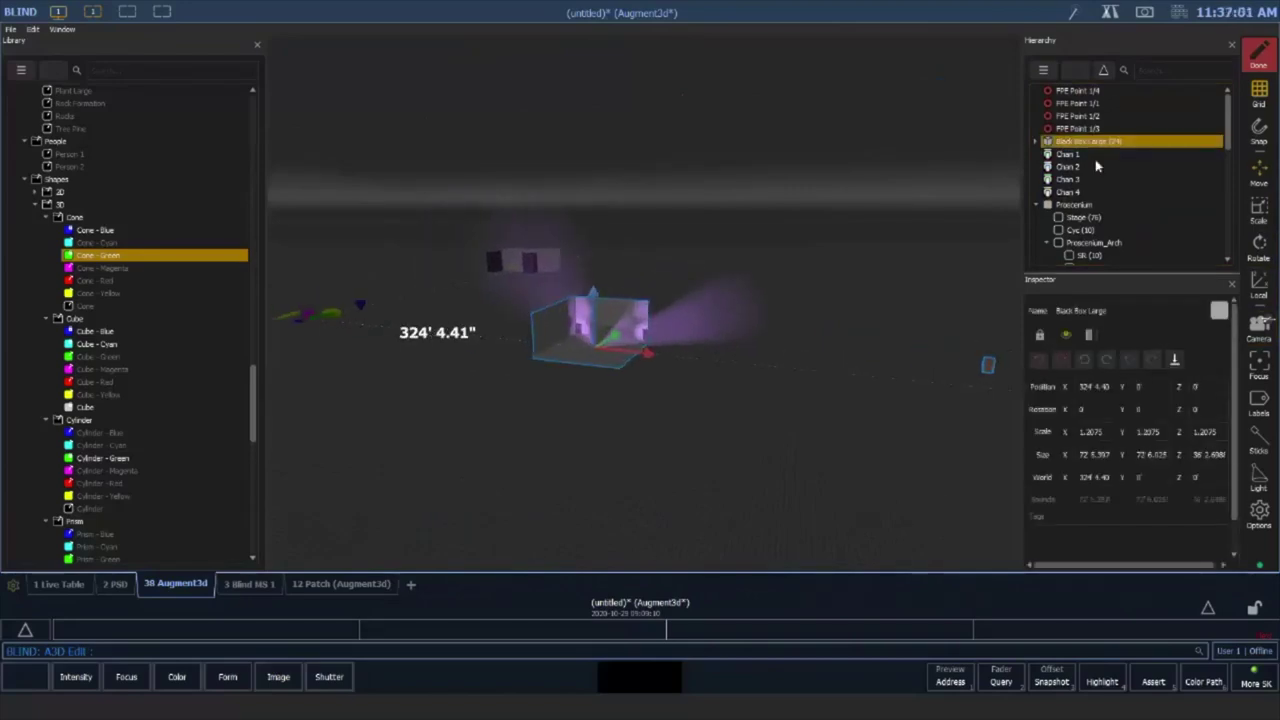
# Expand the Black Box Large model into its separate component parts
pyautogui.click(1040, 145)
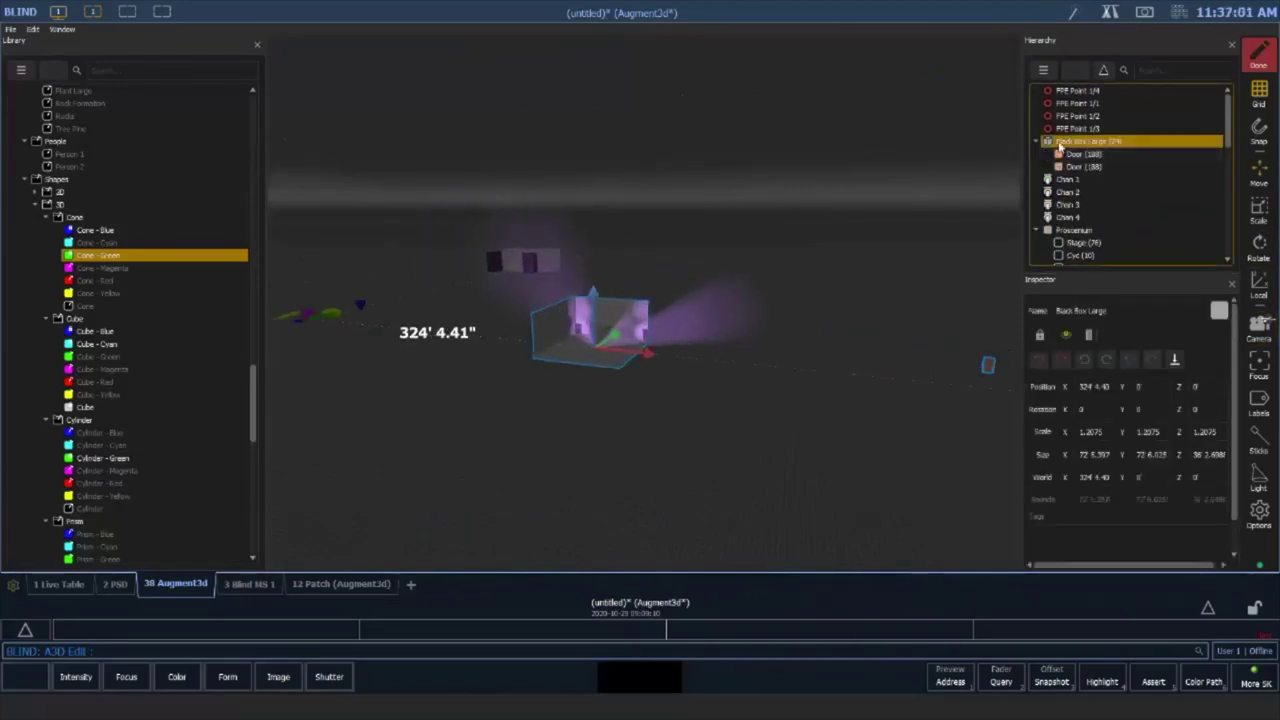
pyautogui.rightClick(1076, 150)
pyautogui.click(1090, 166)
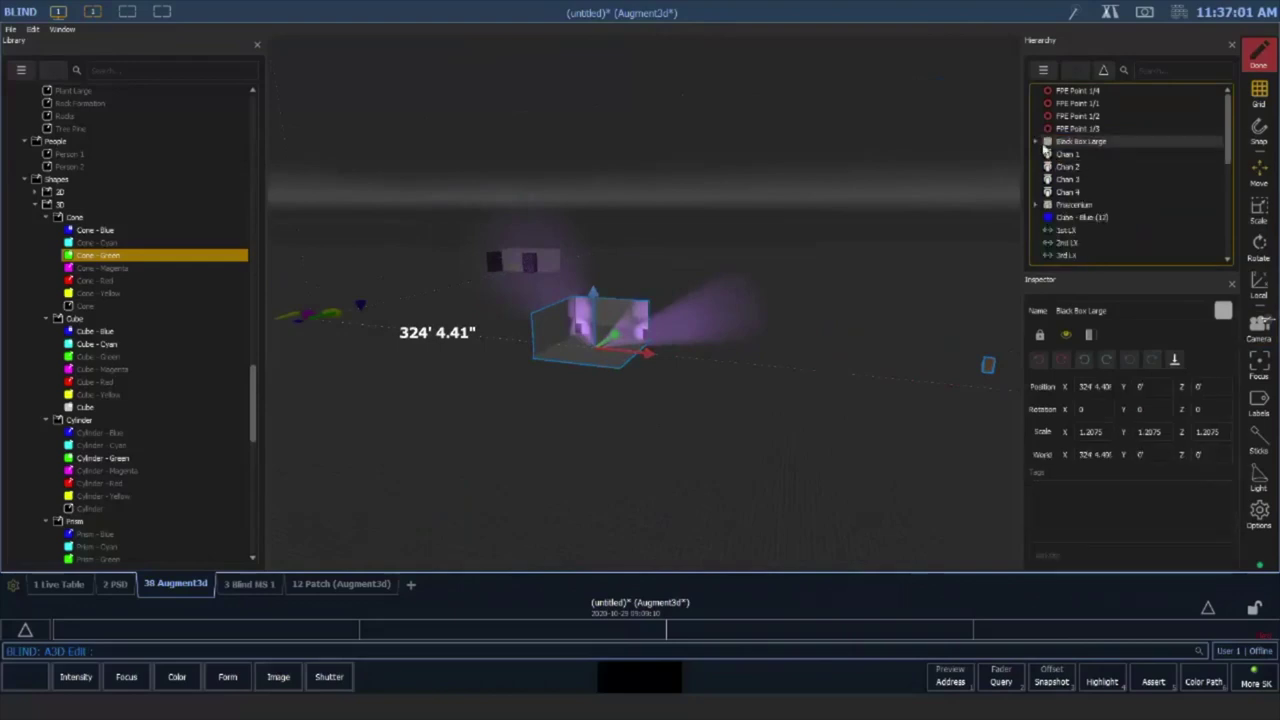
# Inspect the black box's two Door parts, its Downstage part and its Wall - Upstage part, zooming to Downstage
pyautogui.click(1080, 155)
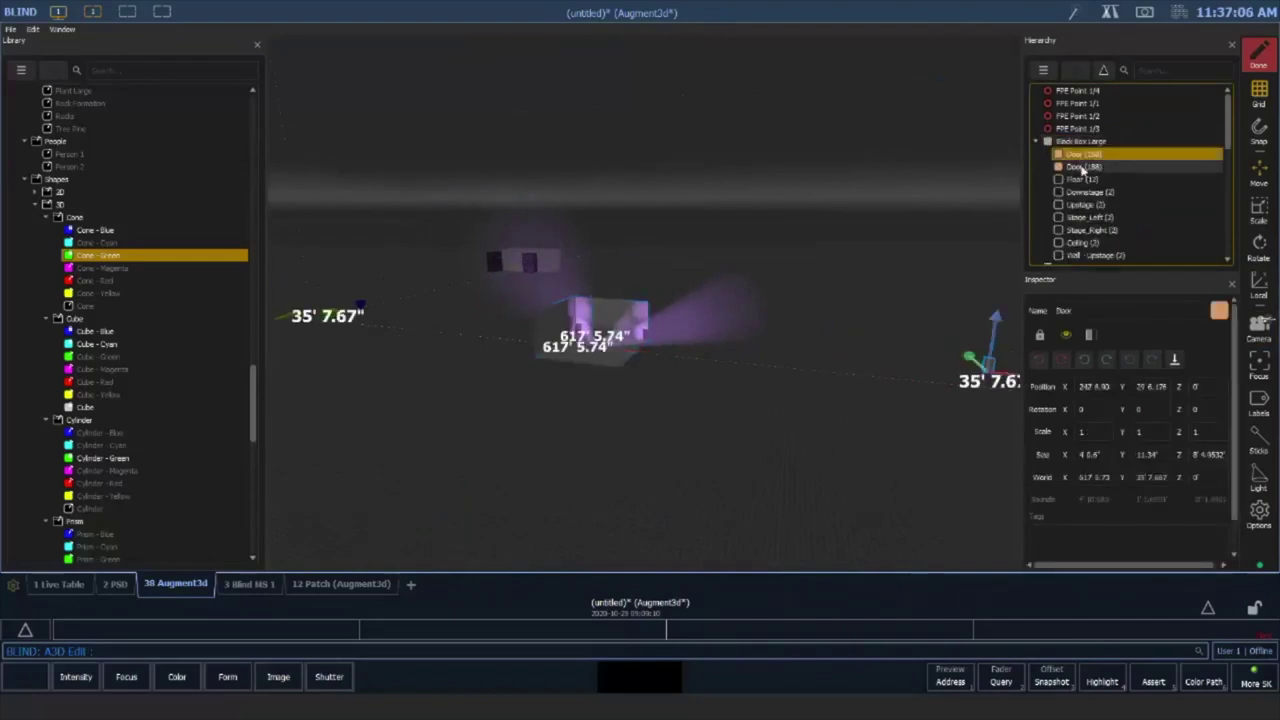
pyautogui.click(1083, 167)
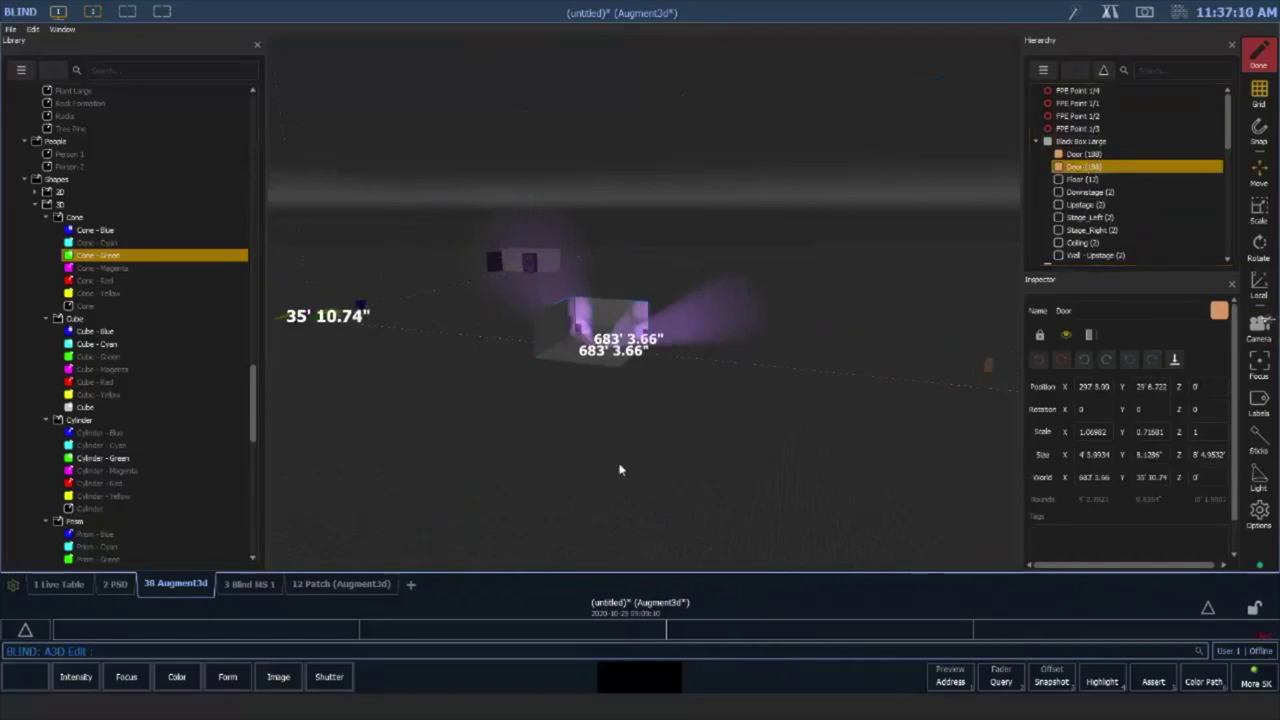
pyautogui.click(1089, 195)
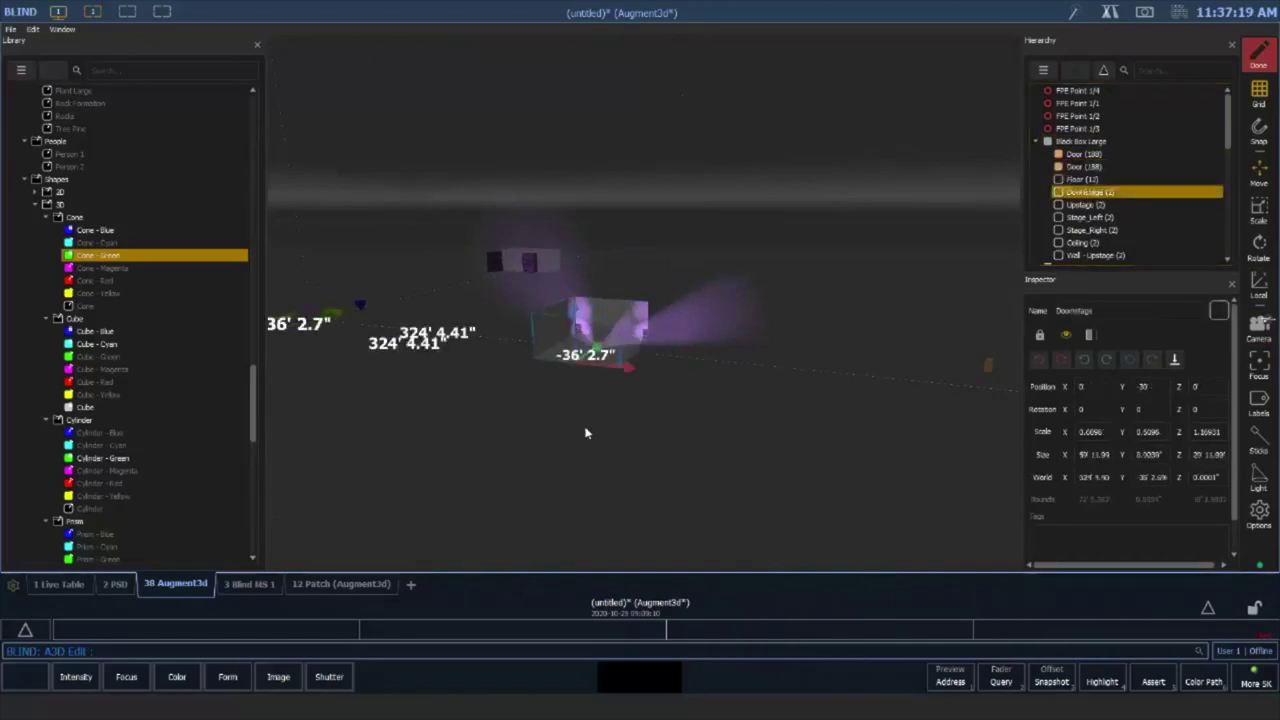
pyautogui.click(1260, 326)
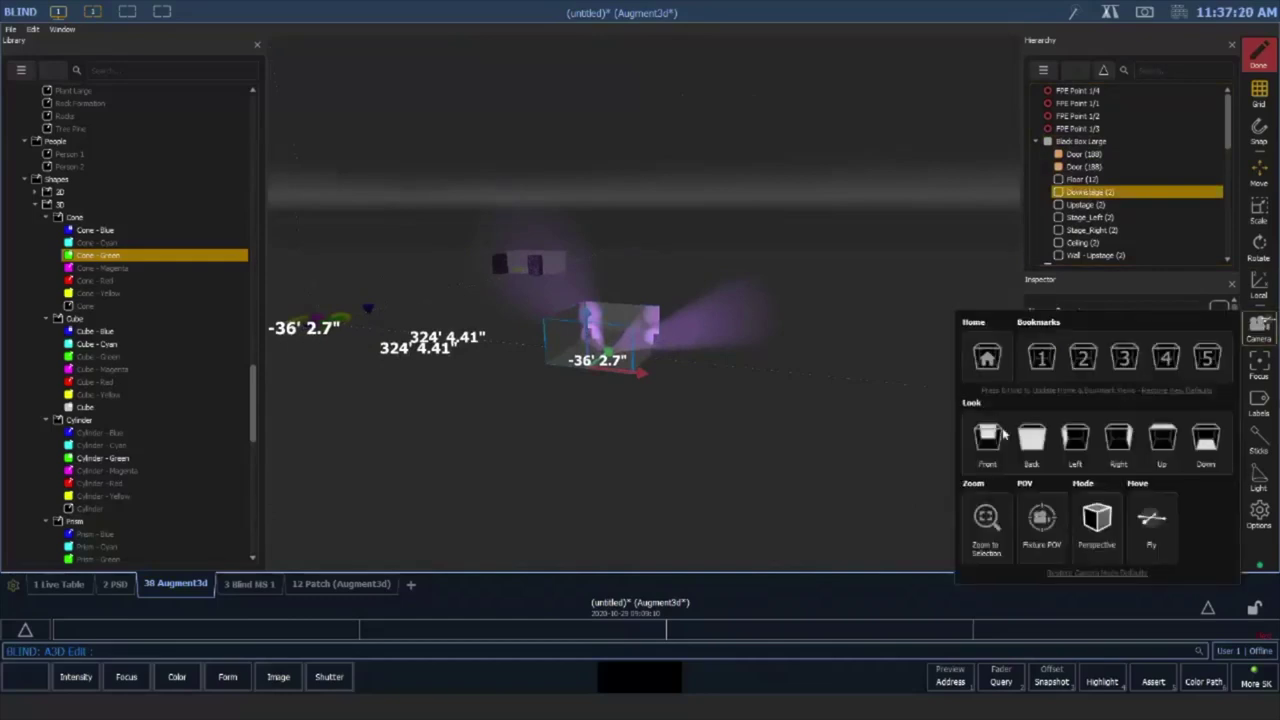
pyautogui.click(986, 516)
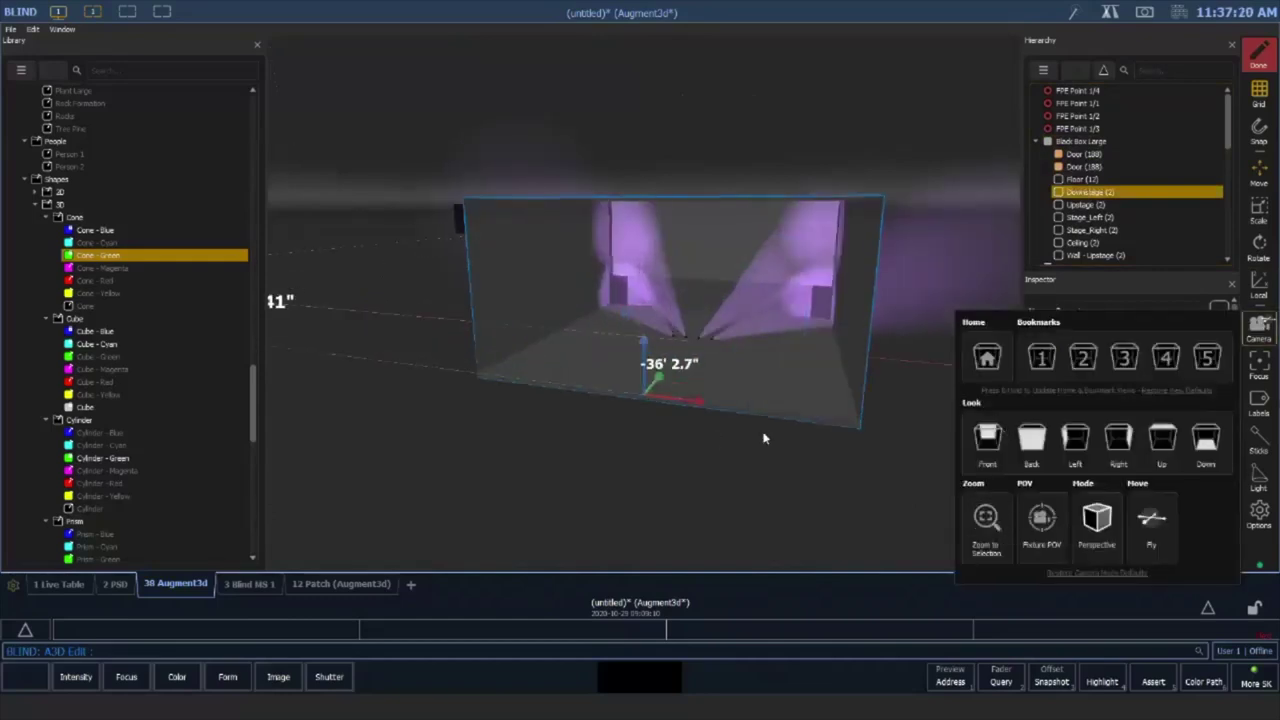
pyautogui.click(748, 247)
pyautogui.click(787, 245)
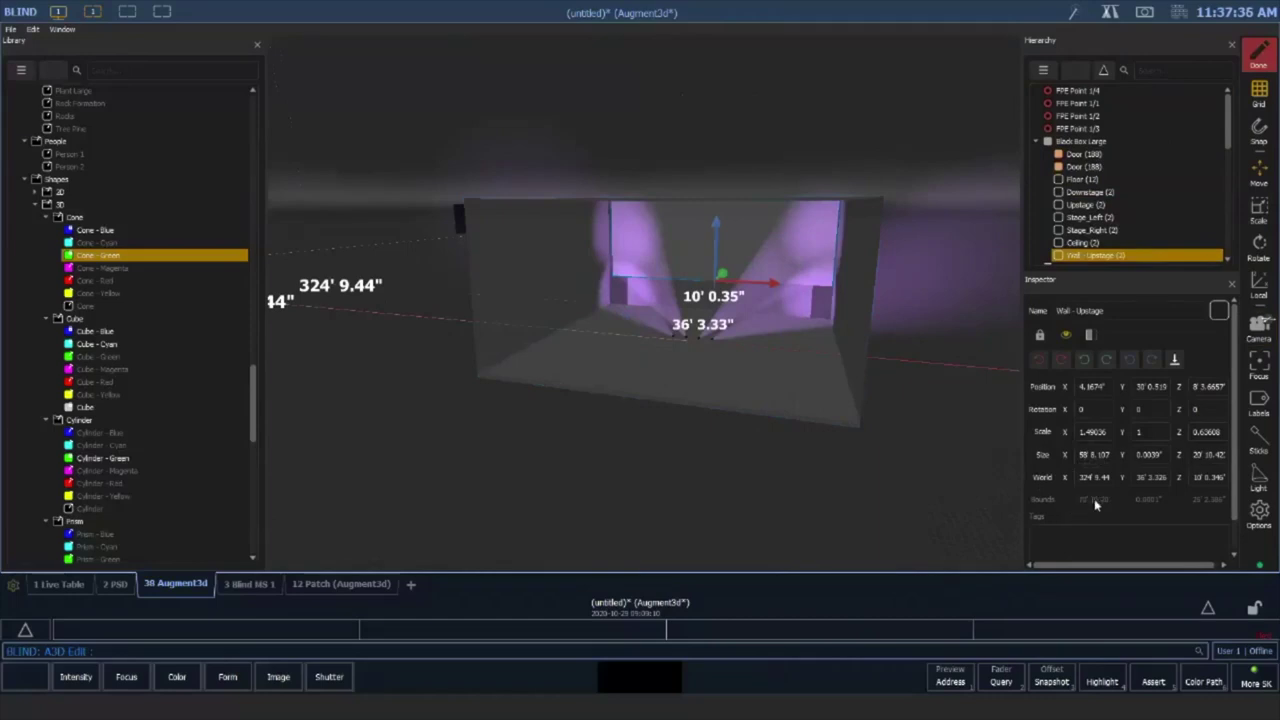
pyautogui.moveTo(909, 388); pyautogui.dragTo(866, 449, button='middle')
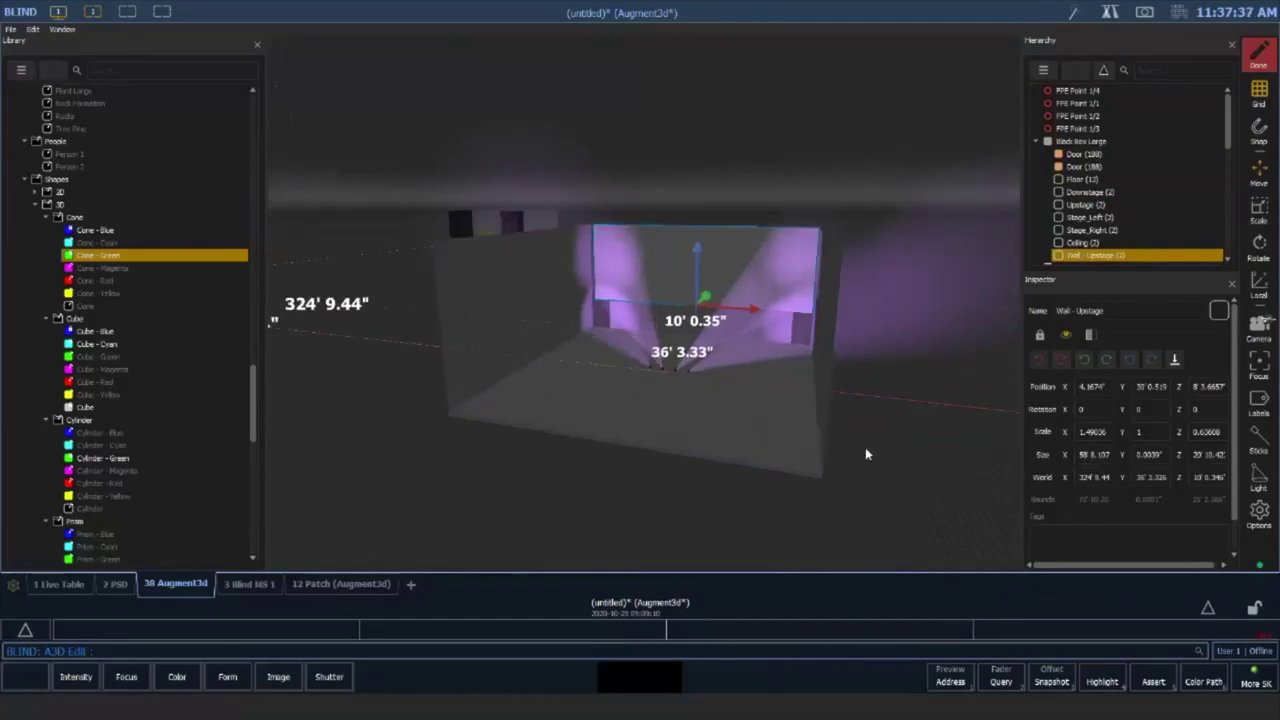
# Select the Black Box Large parent and examine its scale and world position values
pyautogui.click(1099, 143)
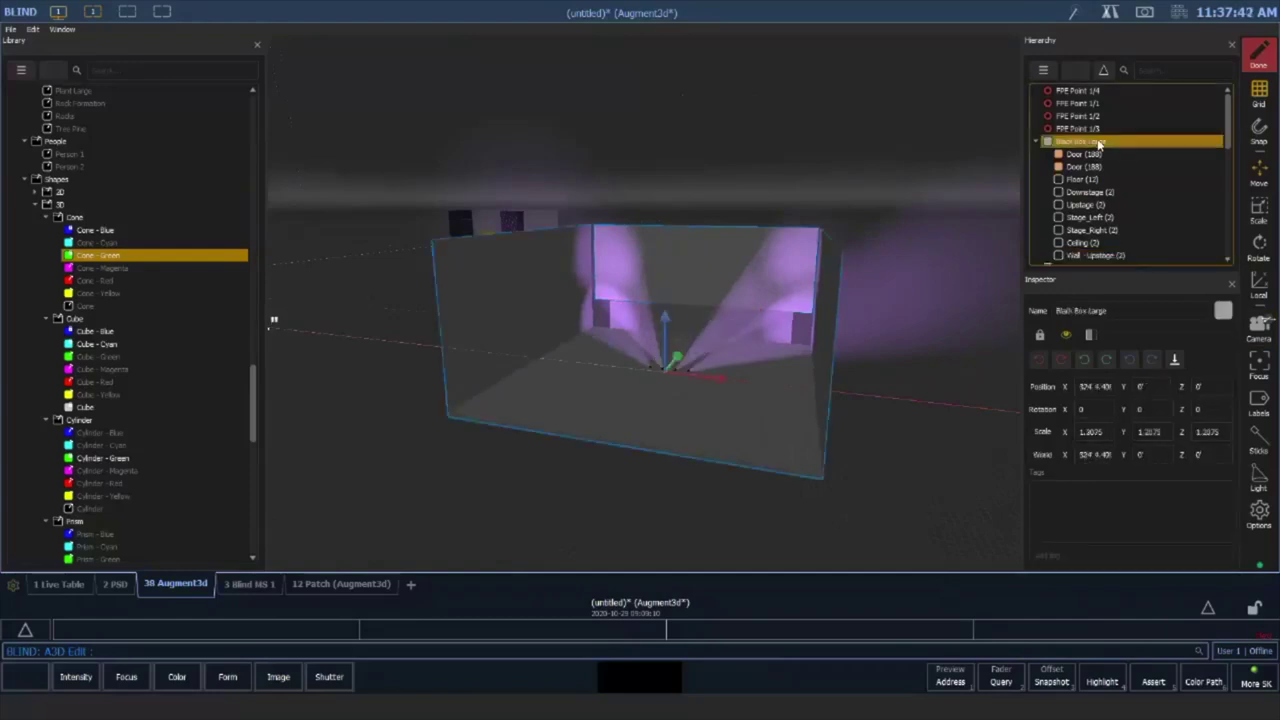
pyautogui.click(1088, 432)
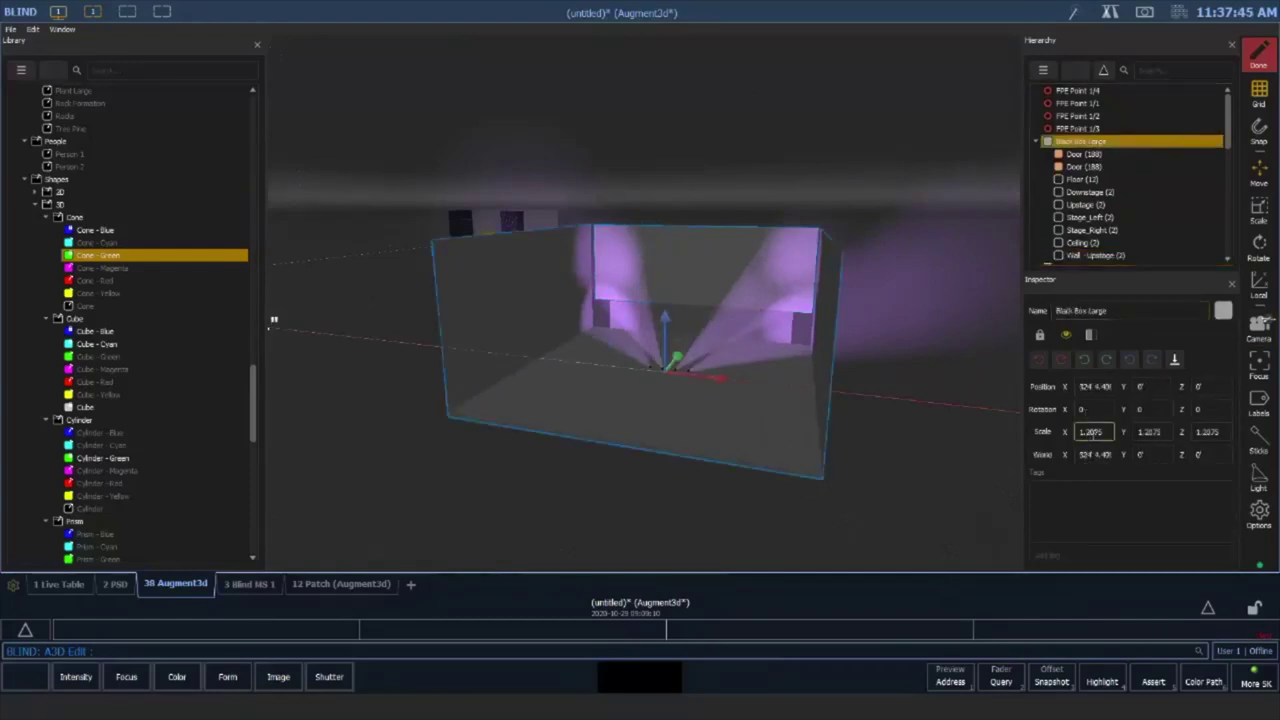
pyautogui.click(1090, 457)
pyautogui.click(1098, 432)
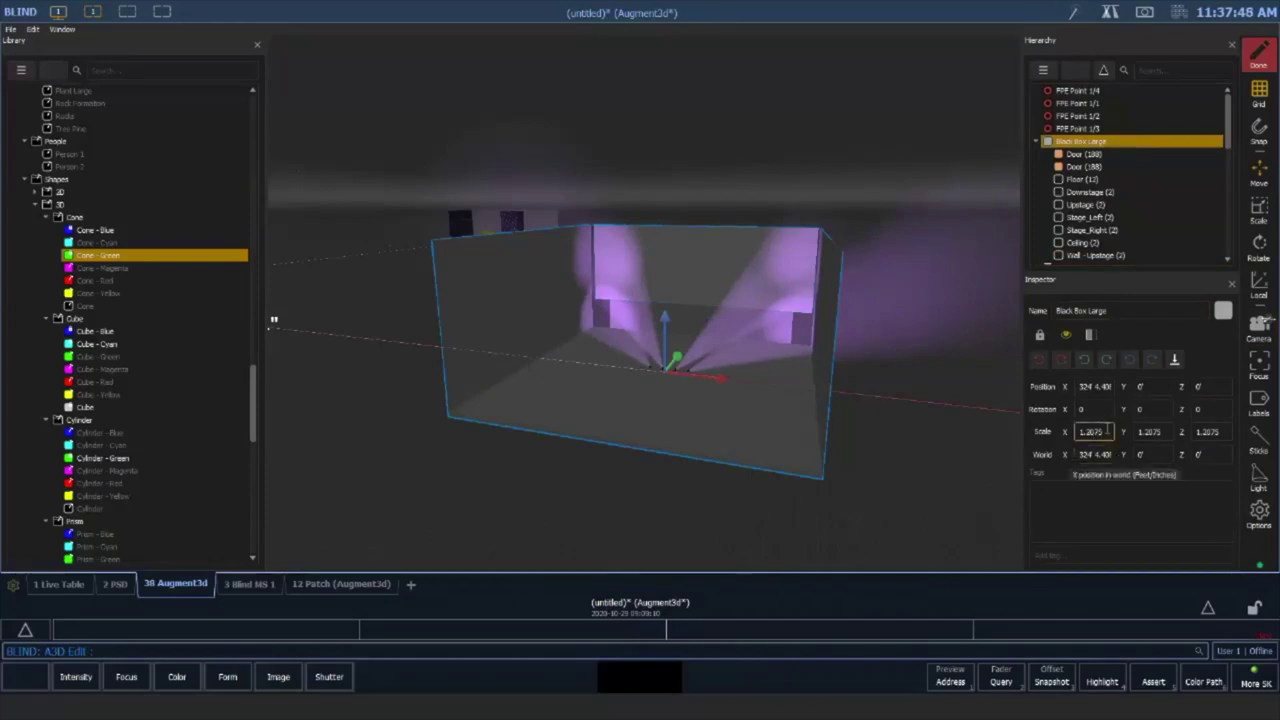
pyautogui.press('Return')
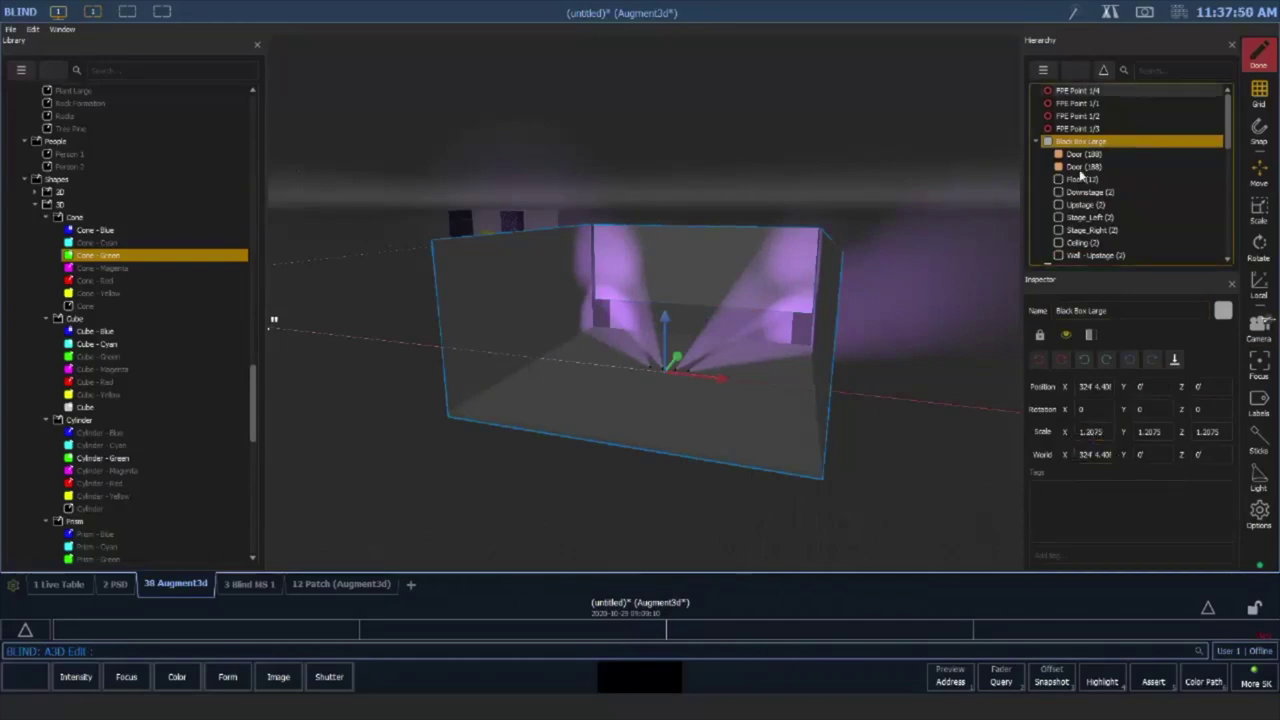
pyautogui.click(1145, 432)
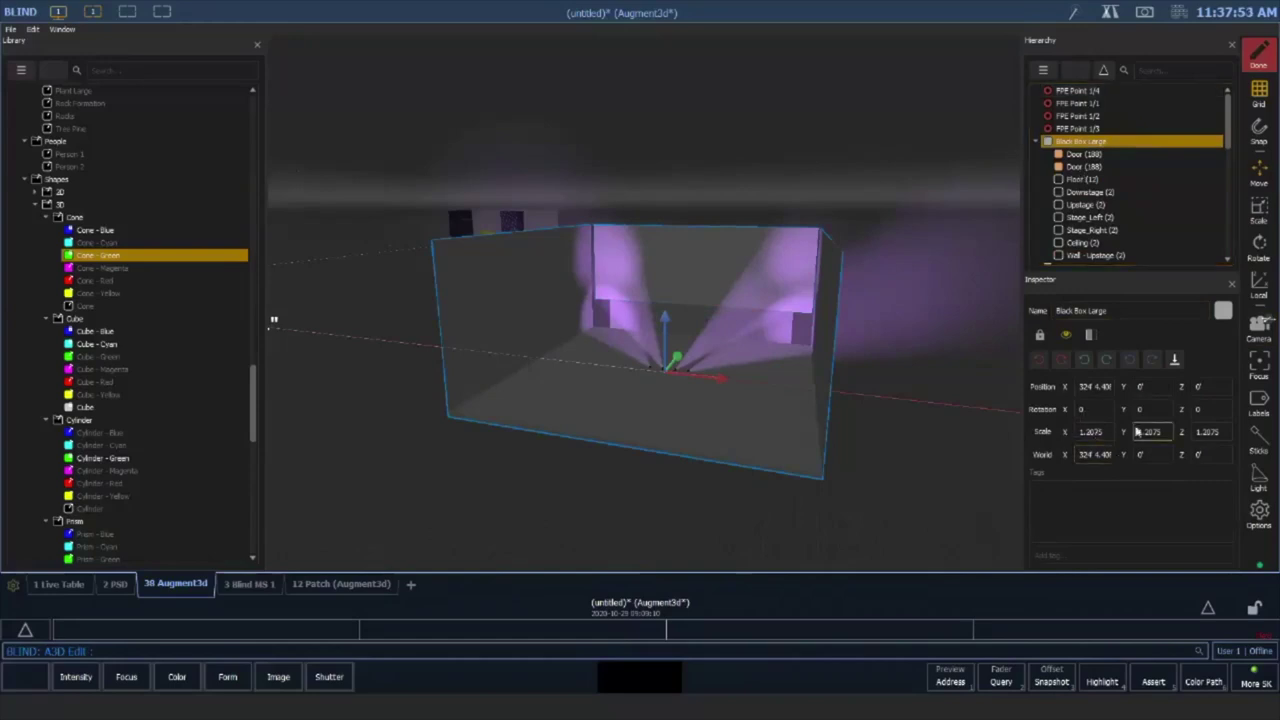
# Compare the parent's X scale with the properties of the black box's Door, Floor and Downstage parts
pyautogui.click(1085, 156)
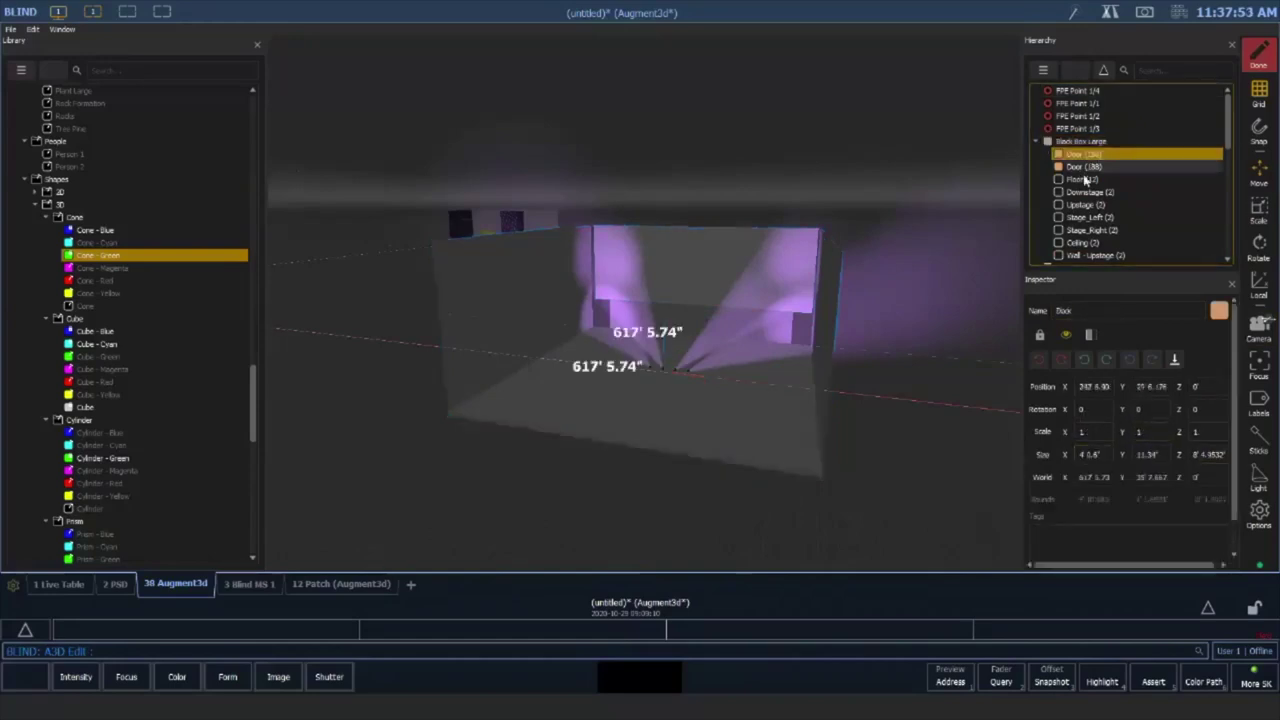
pyautogui.click(1086, 192)
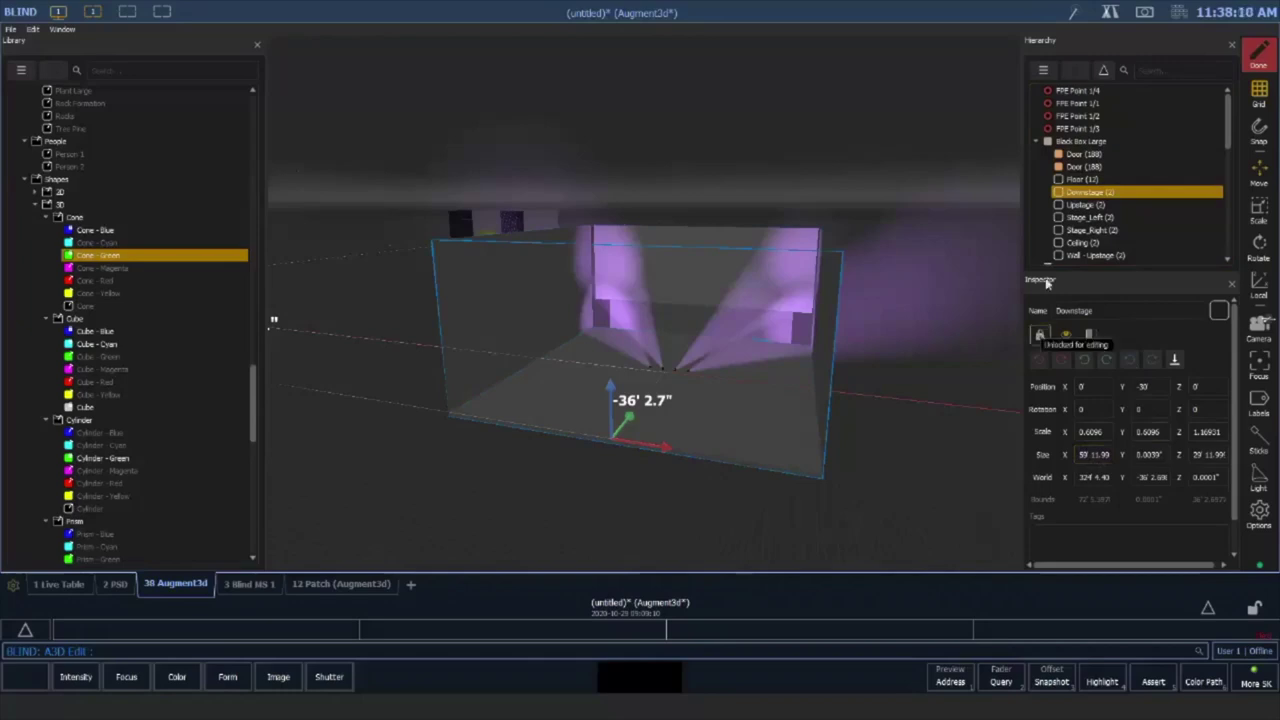
pyautogui.click(1078, 144)
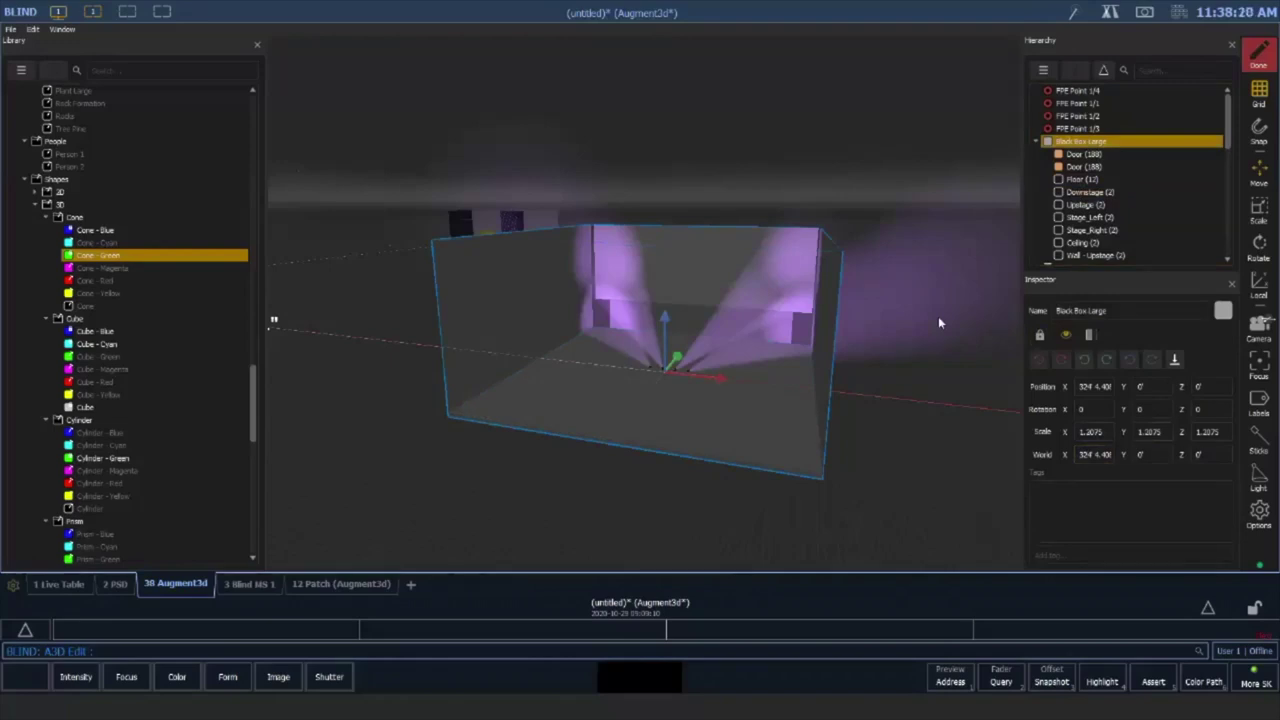
pyautogui.click(1093, 431)
pyautogui.moveTo(1104, 435); pyautogui.dragTo(1038, 446)
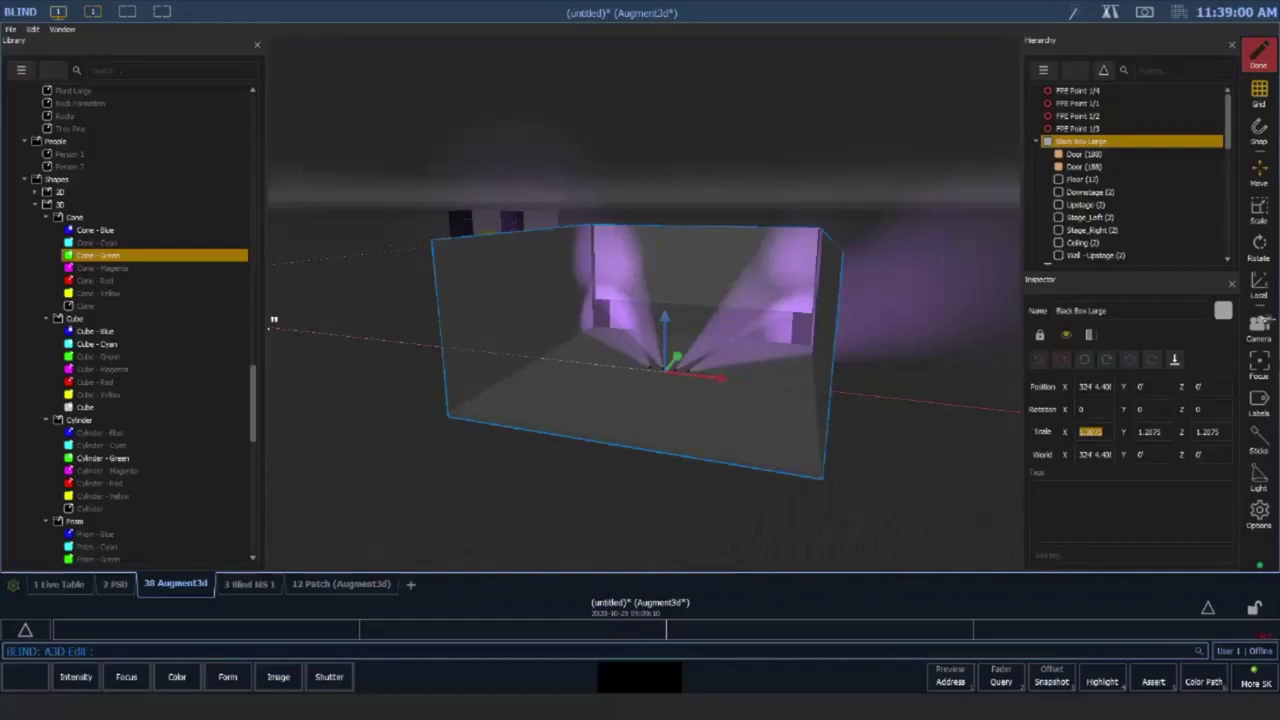
pyautogui.click(1084, 181)
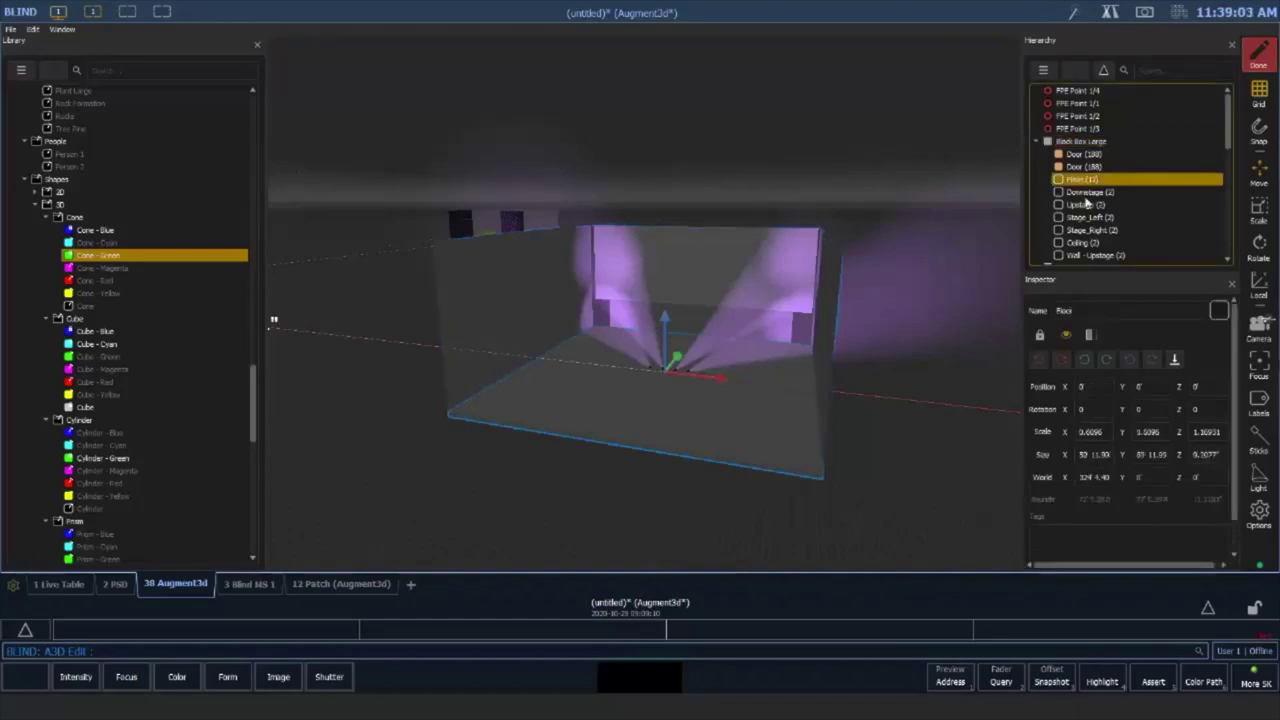
pyautogui.click(1085, 196)
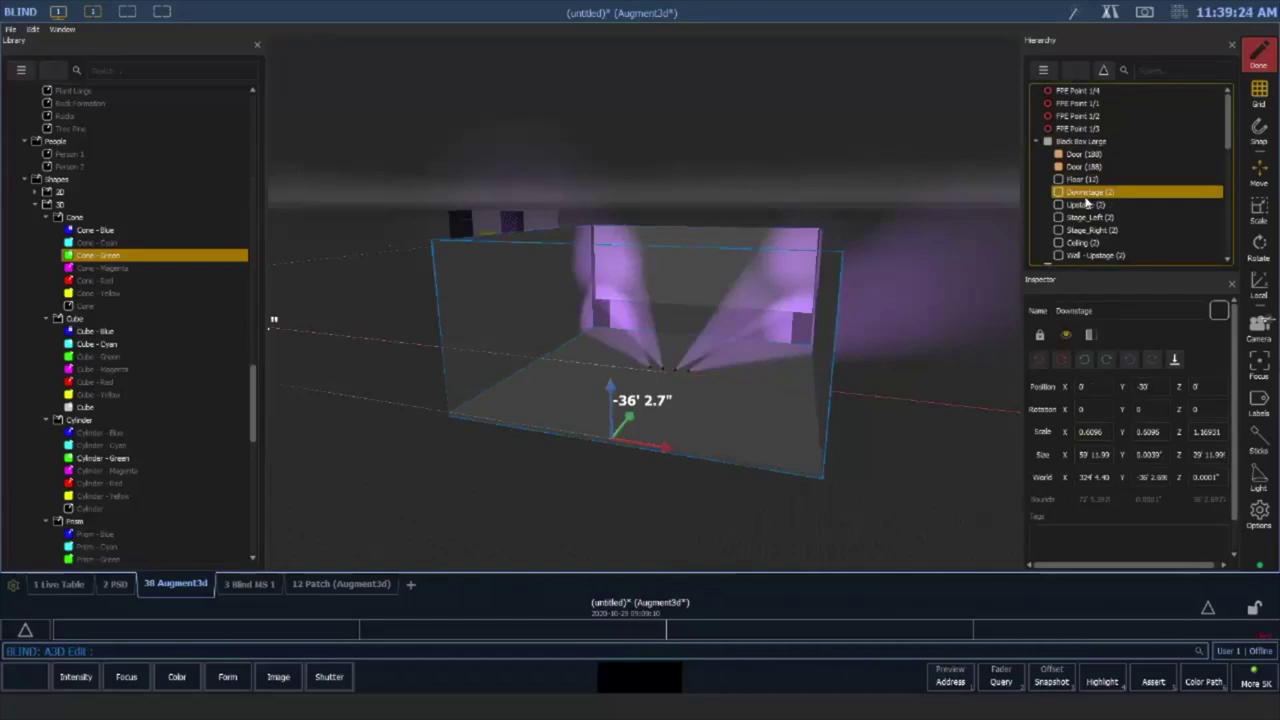
# Return to the proscenium stage, select its Cyc, and zoom in on the curtain legs and stage area
pyautogui.moveTo(630, 335); pyautogui.dragTo(638, 362, button='middle')
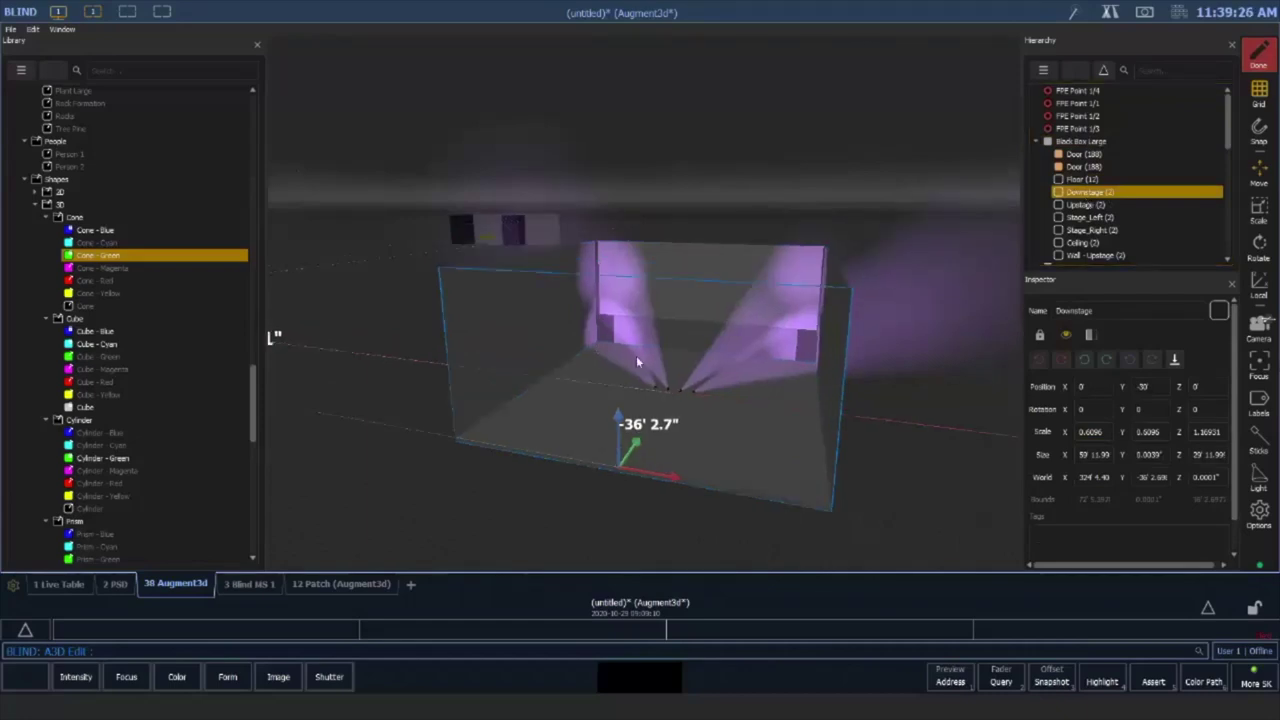
pyautogui.moveTo(545, 285); pyautogui.dragTo(629, 351, button='middle')
pyautogui.moveTo(398, 240); pyautogui.dragTo(644, 398, button='middle')
pyautogui.moveTo(600, 340); pyautogui.dragTo(668, 390, button='middle')
pyautogui.scroll(4, 614, 327)
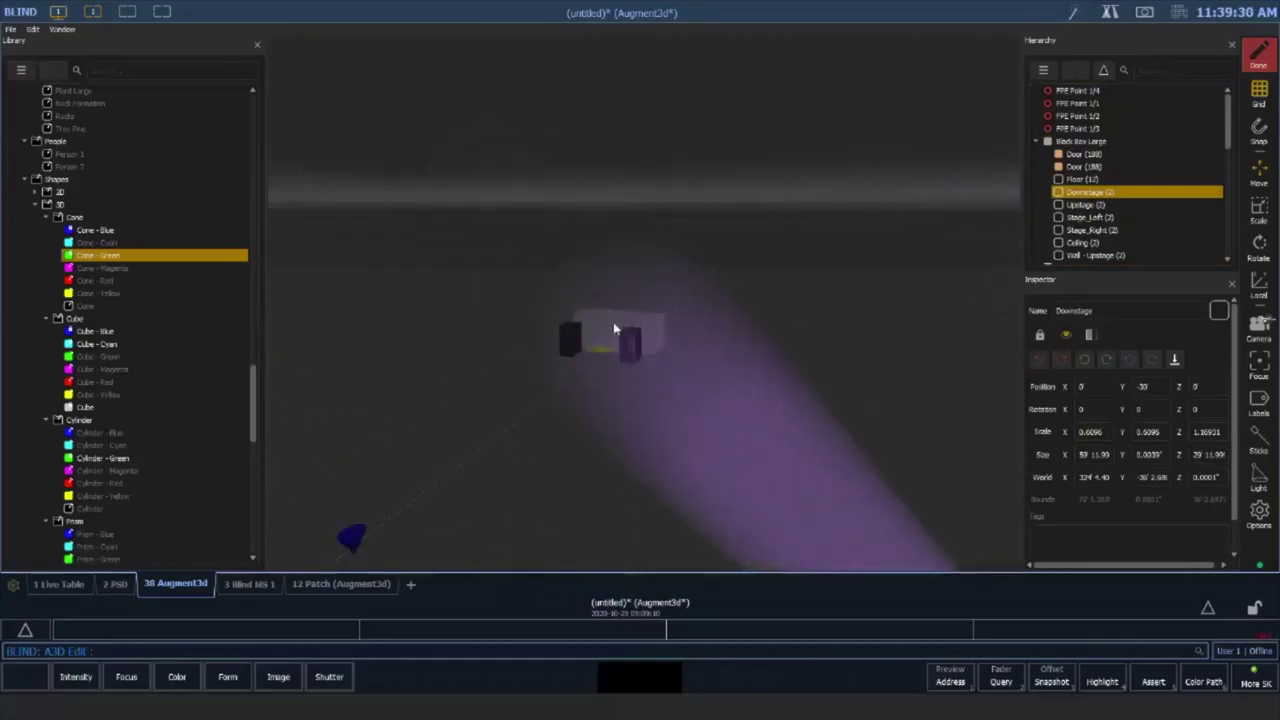
pyautogui.click(634, 307)
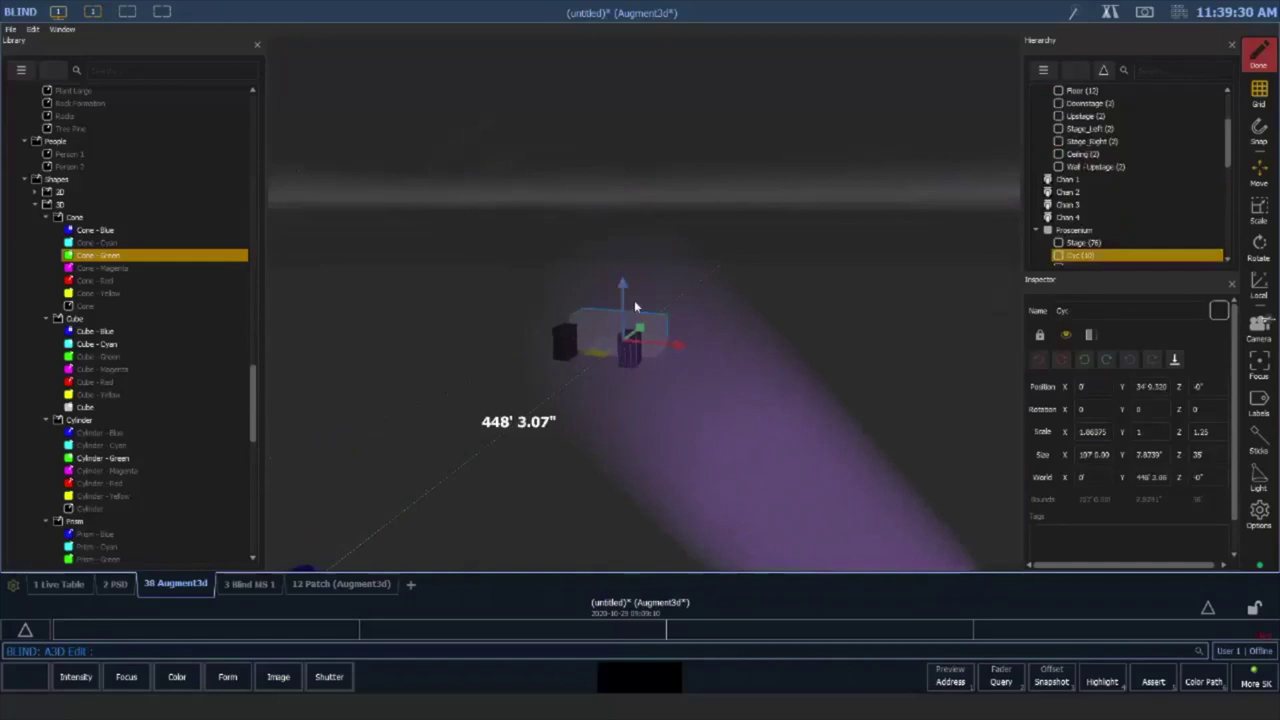
pyautogui.click(1259, 328)
pyautogui.click(986, 517)
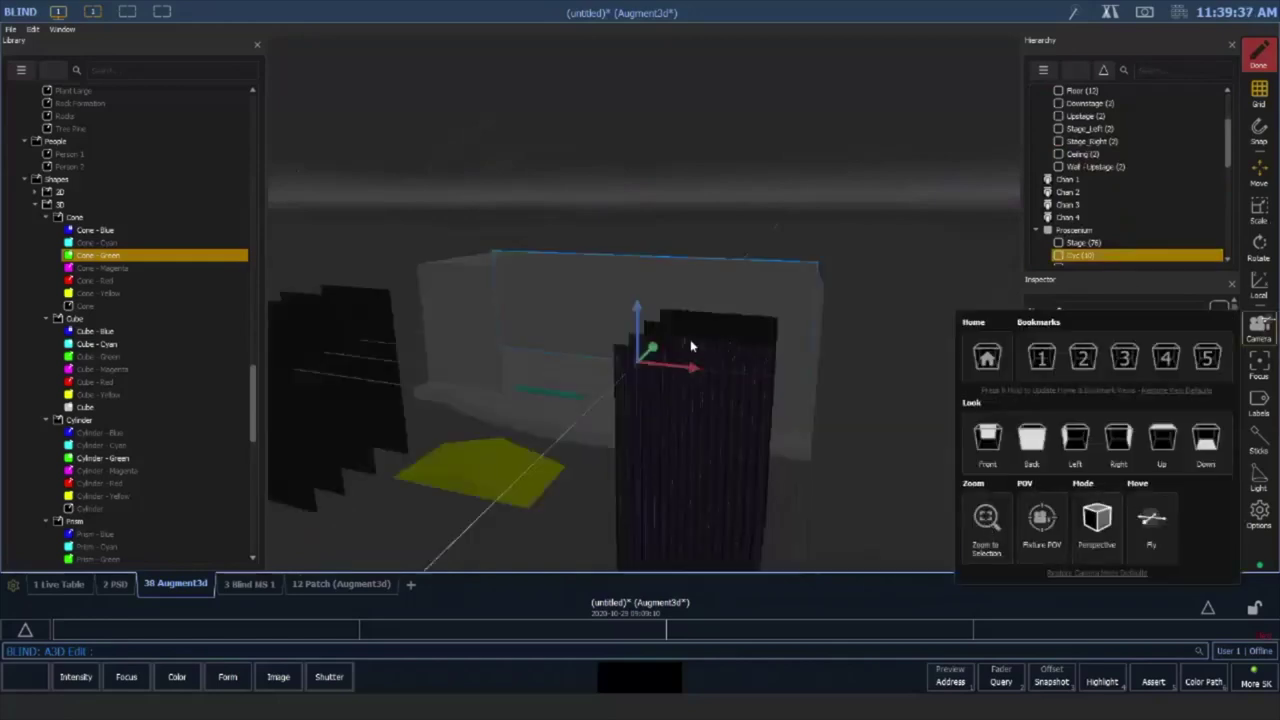
pyautogui.scroll(3, 728, 322)
pyautogui.moveTo(728, 322); pyautogui.dragTo(812, 277, button='middle')
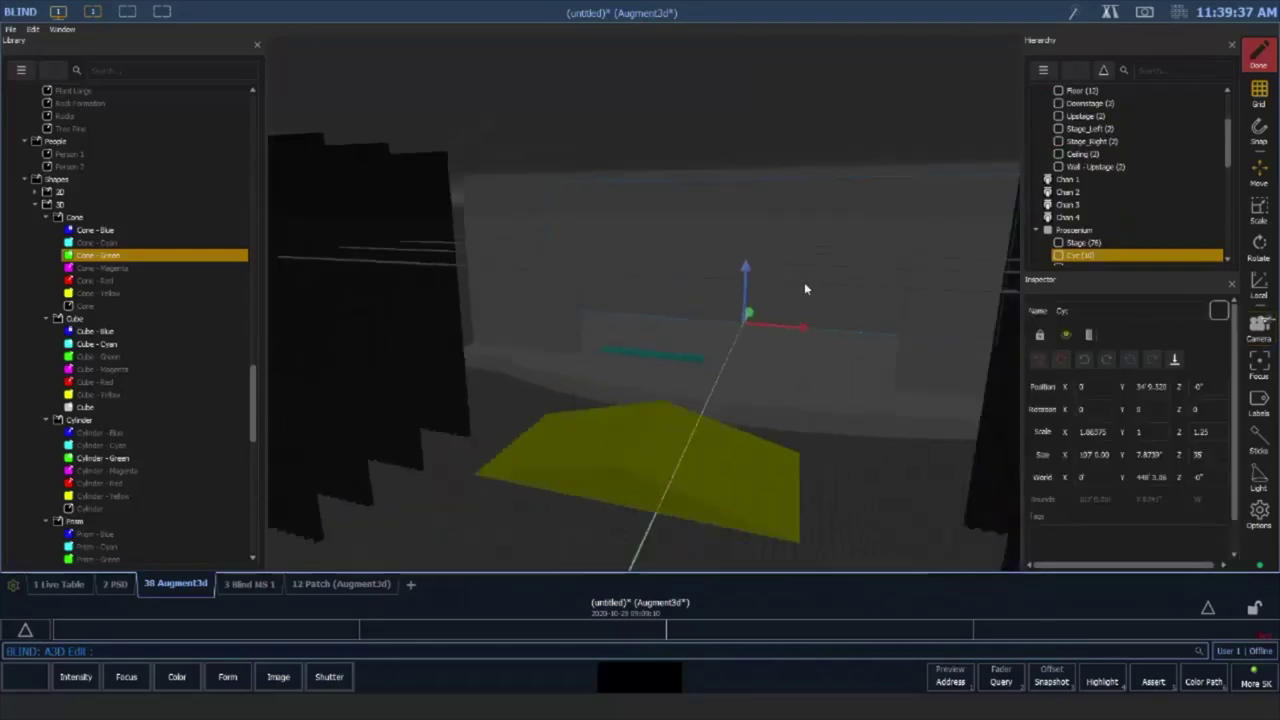
# Select the 1st LX pipe and set its Y rotation to 45
pyautogui.scroll(1, 1098, 190)
pyautogui.scroll(-5, 1098, 185)
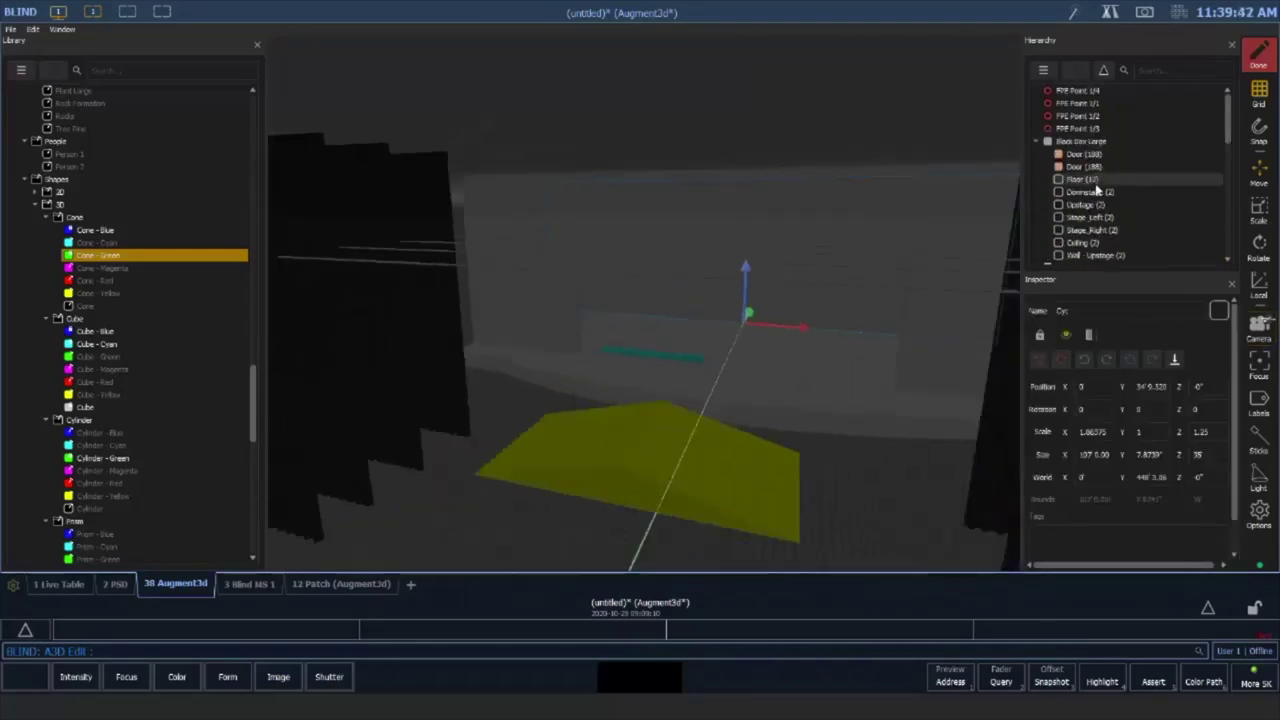
pyautogui.click(1108, 116)
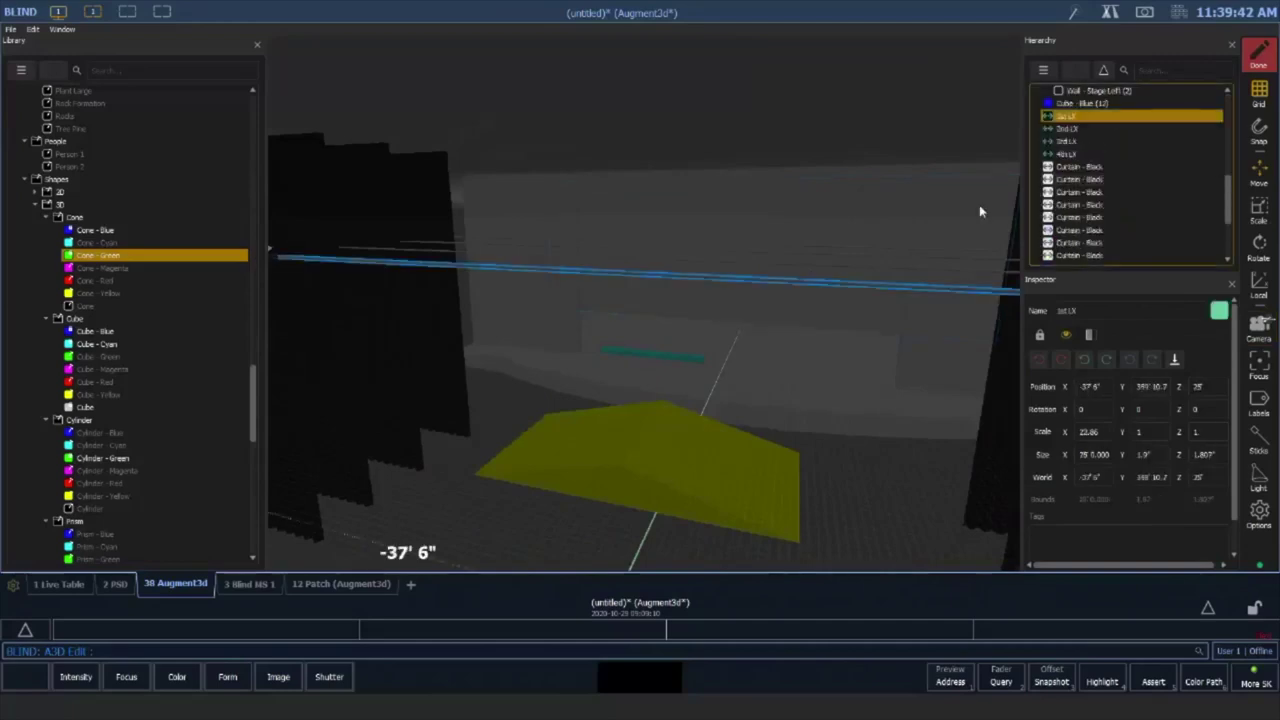
pyautogui.click(1262, 248)
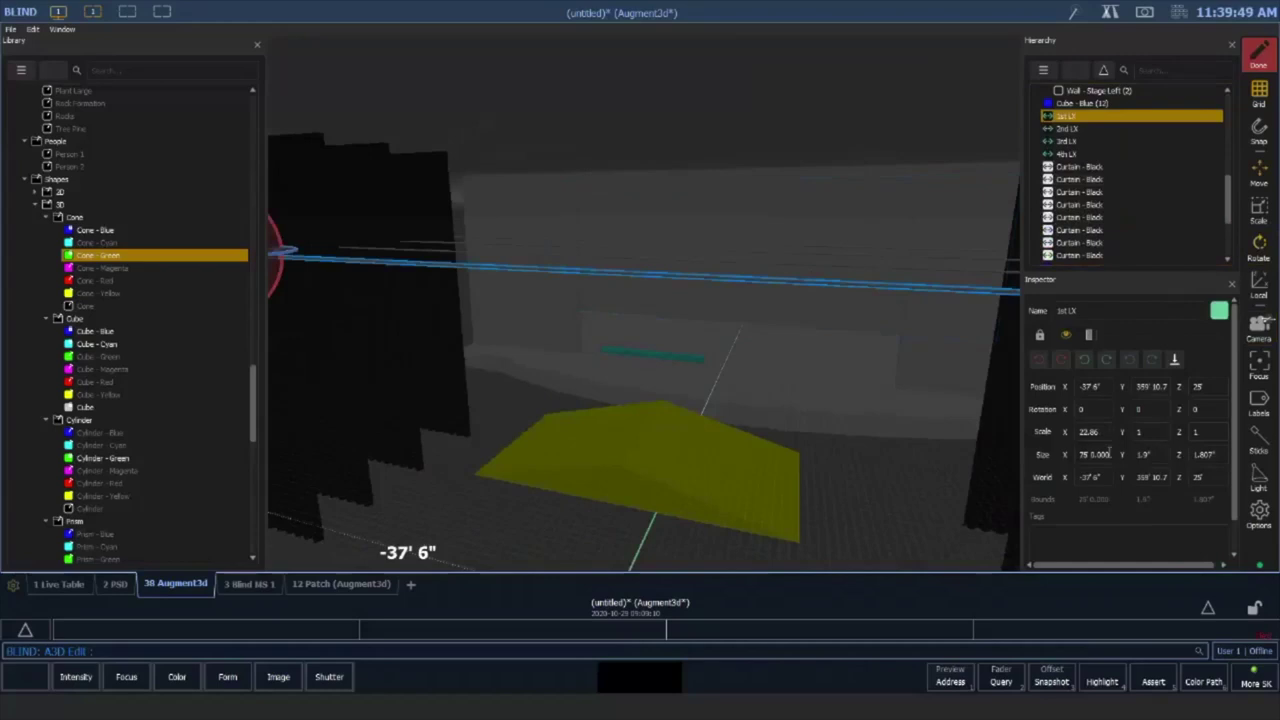
pyautogui.click(1138, 409)
pyautogui.write('45')
pyautogui.press('Tab')
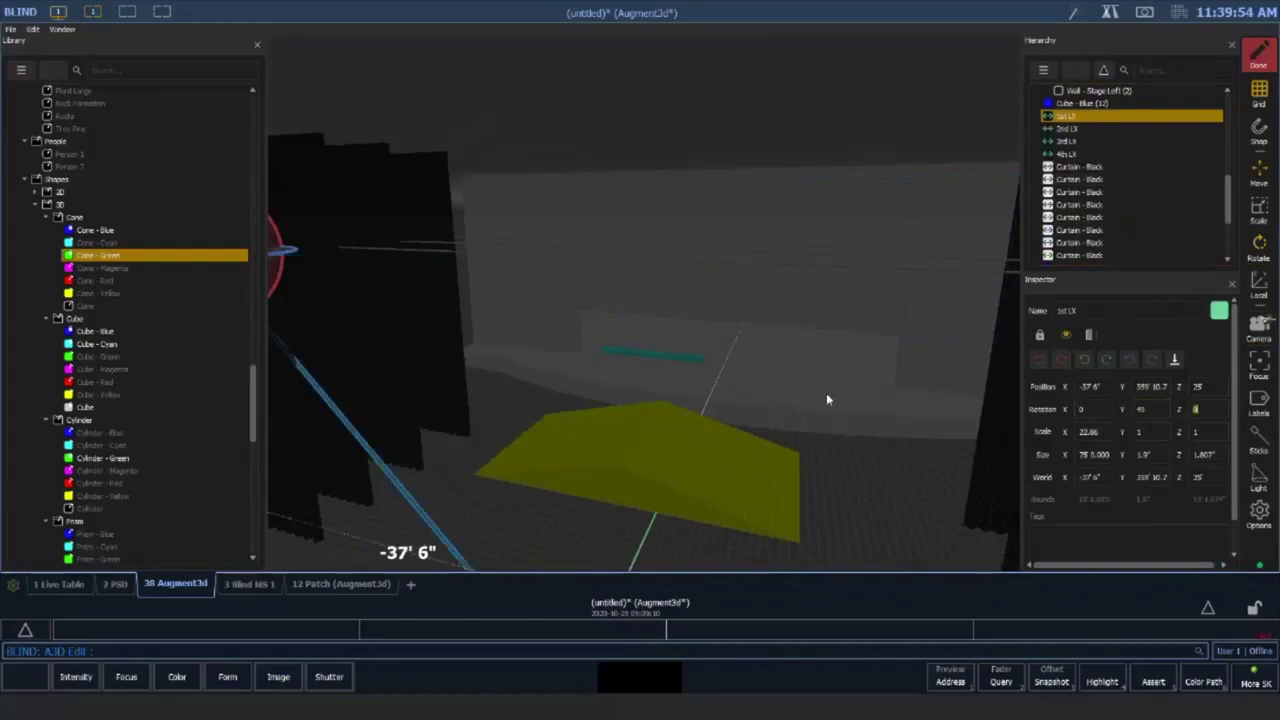
# Set the 1st LX pipe's Y rotation to -45 and inspect its angle against the black curtain legs
pyautogui.click(1159, 410)
pyautogui.write('-45')
pyautogui.press('Tab')
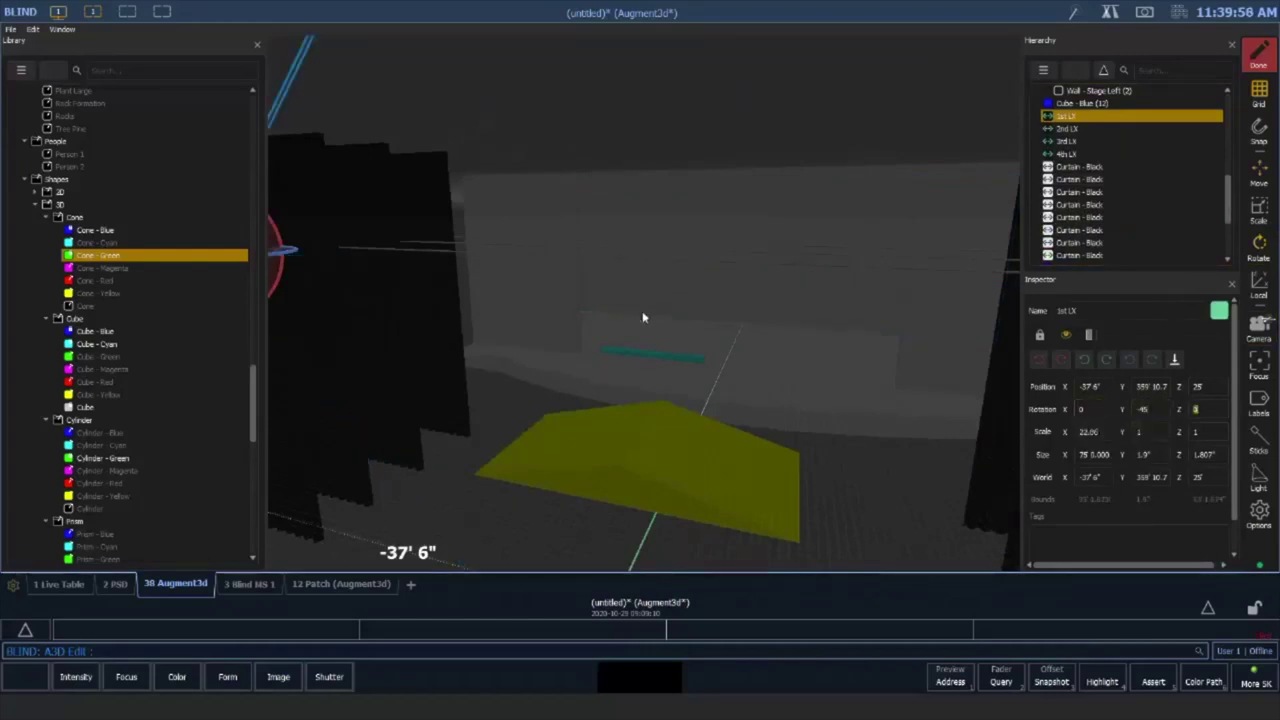
pyautogui.scroll(-4, 643, 317)
pyautogui.scroll(-3, 686, 291)
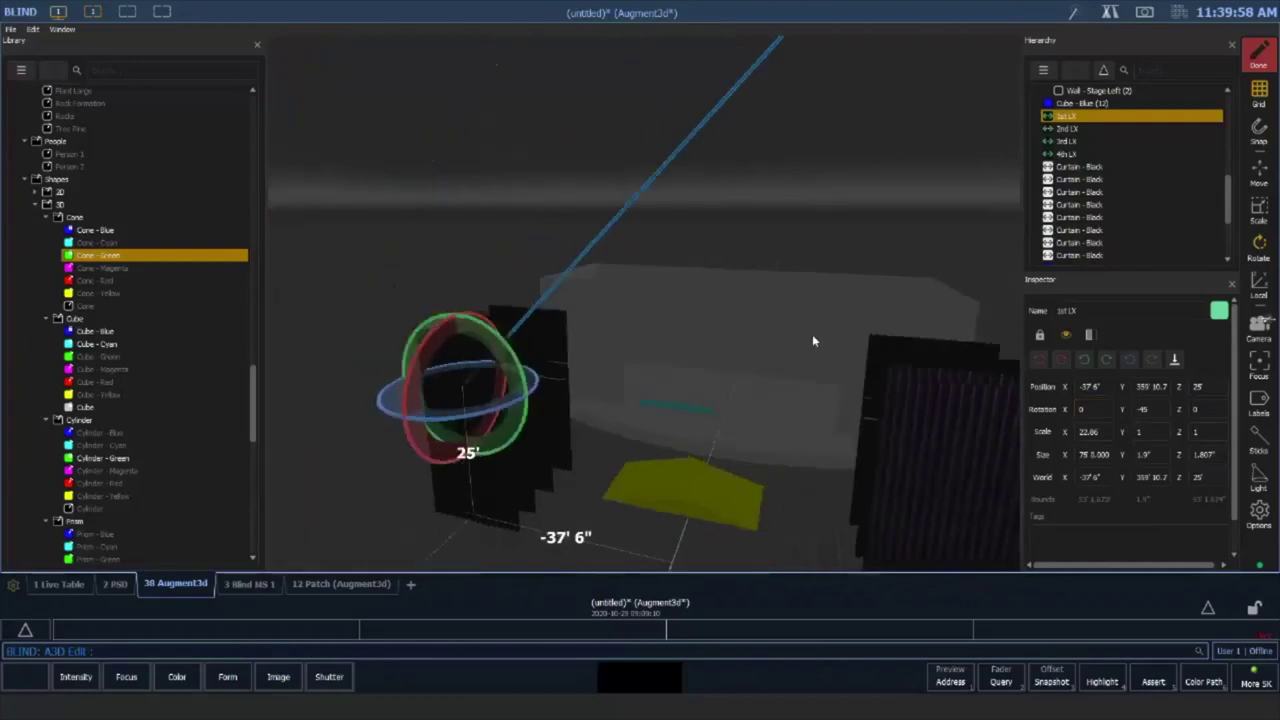
pyautogui.moveTo(812, 341); pyautogui.dragTo(848, 296, button='right')
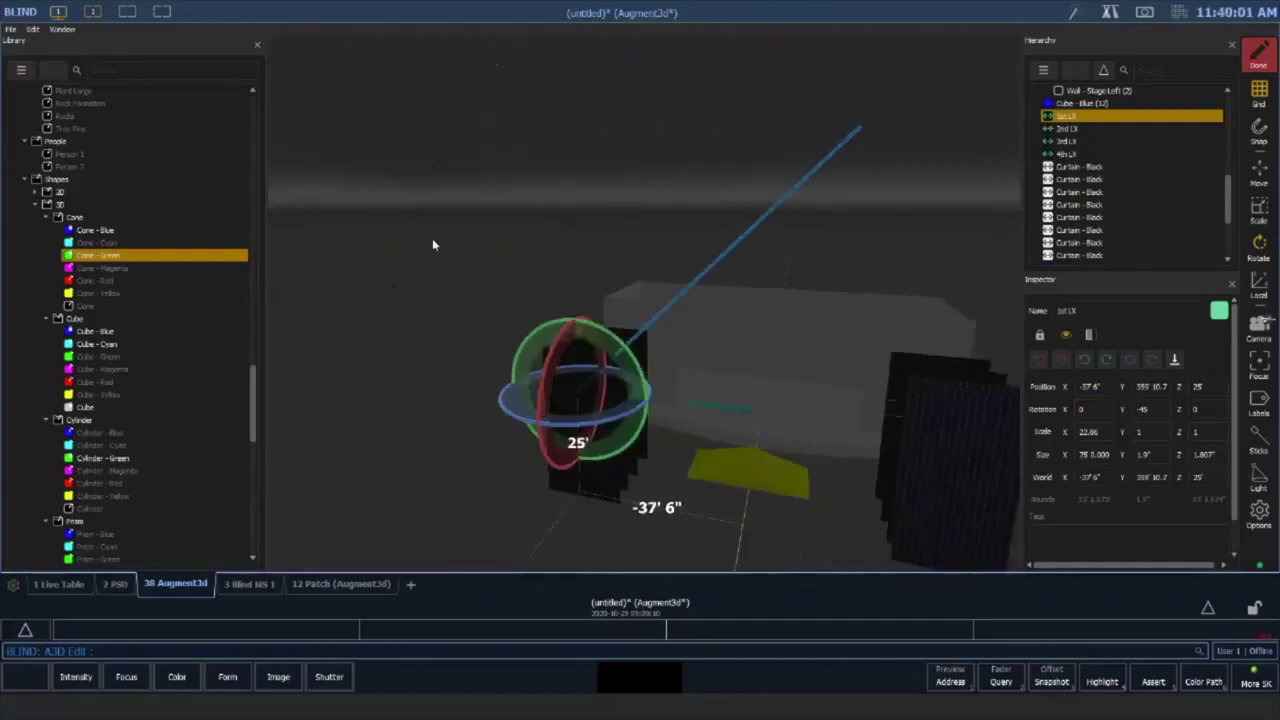
pyautogui.click(435, 241)
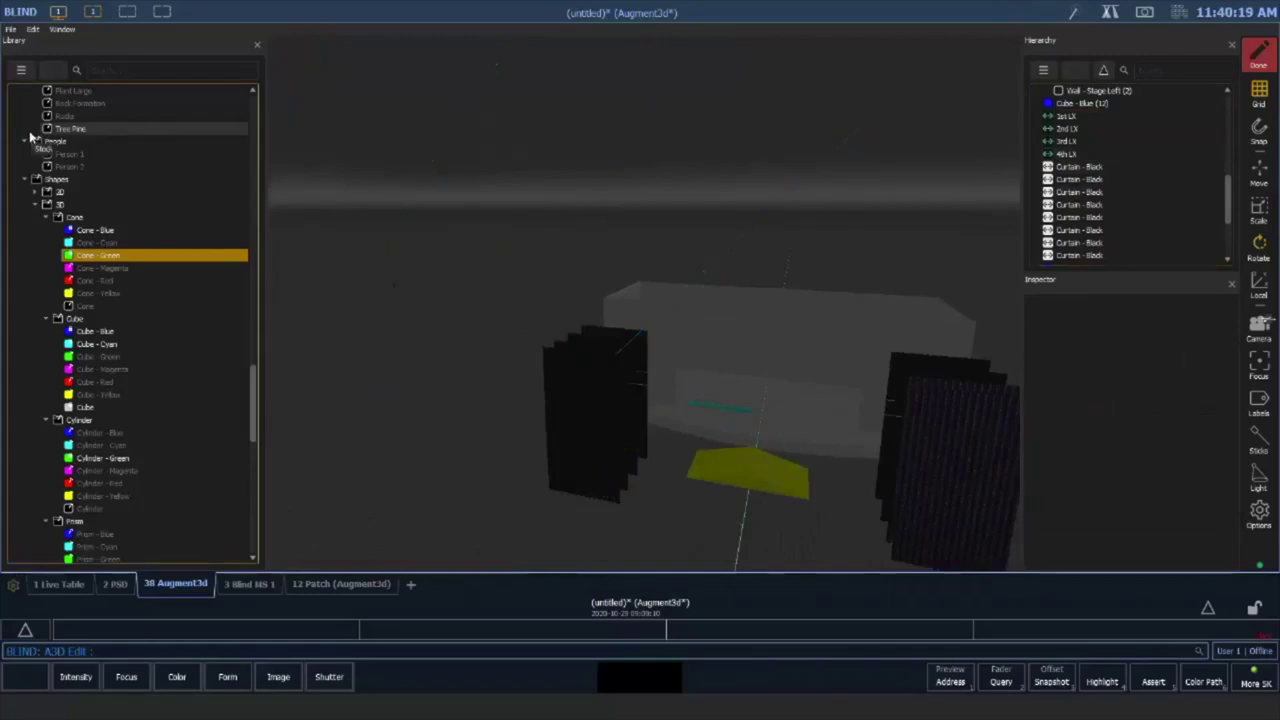
pyautogui.click(622, 358)
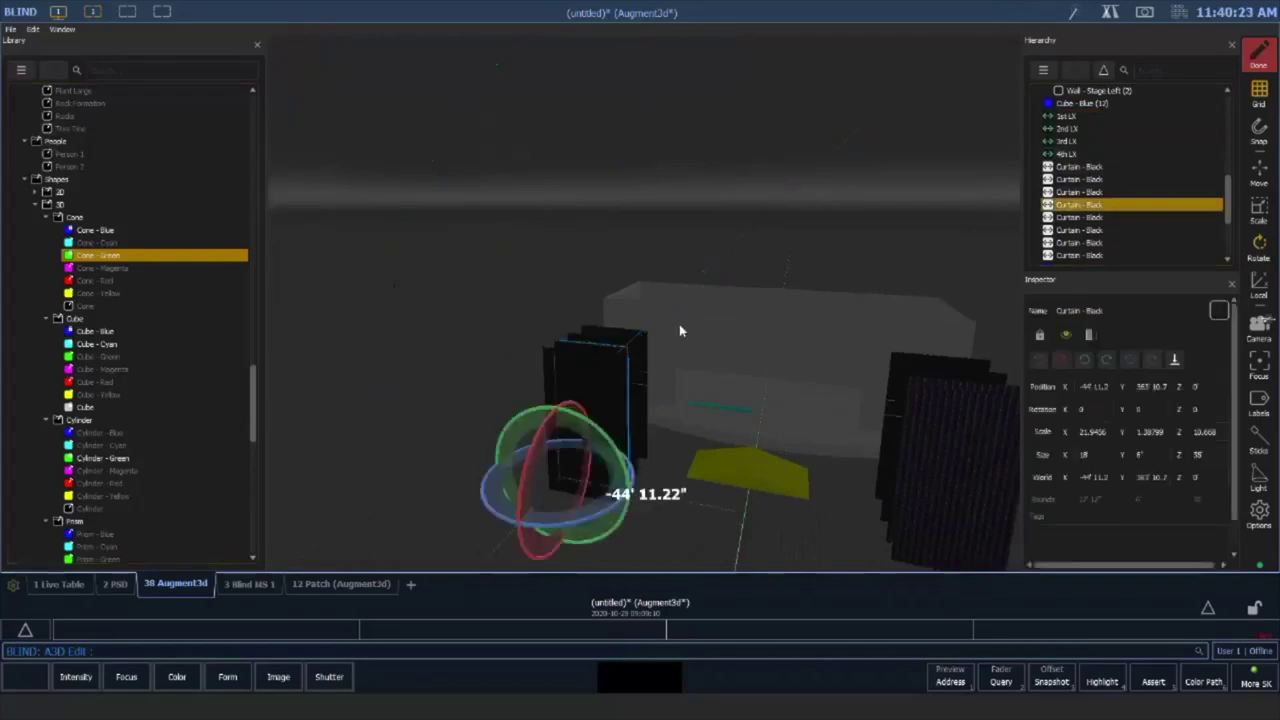
pyautogui.click(583, 397)
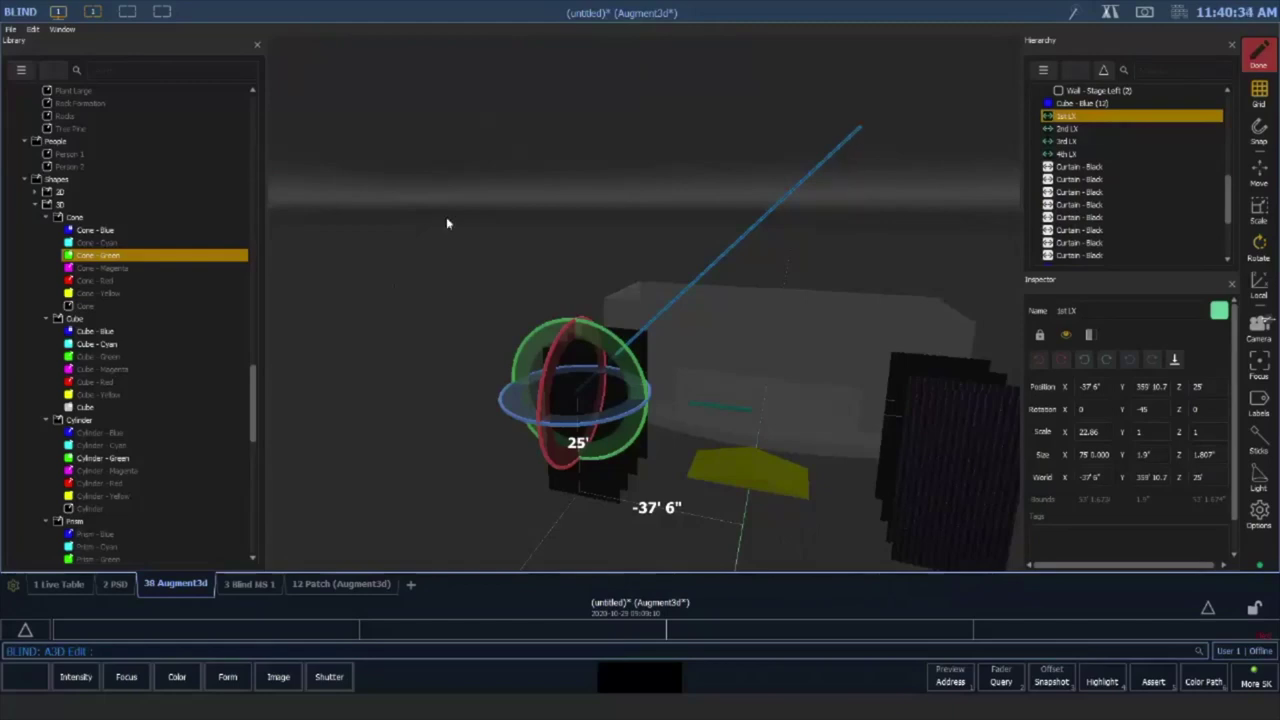
# Split the workspace into two frames showing the Augment3d model beside the Patch (Augment3d) table
pyautogui.click(58, 12)
pyautogui.click(82, 63)
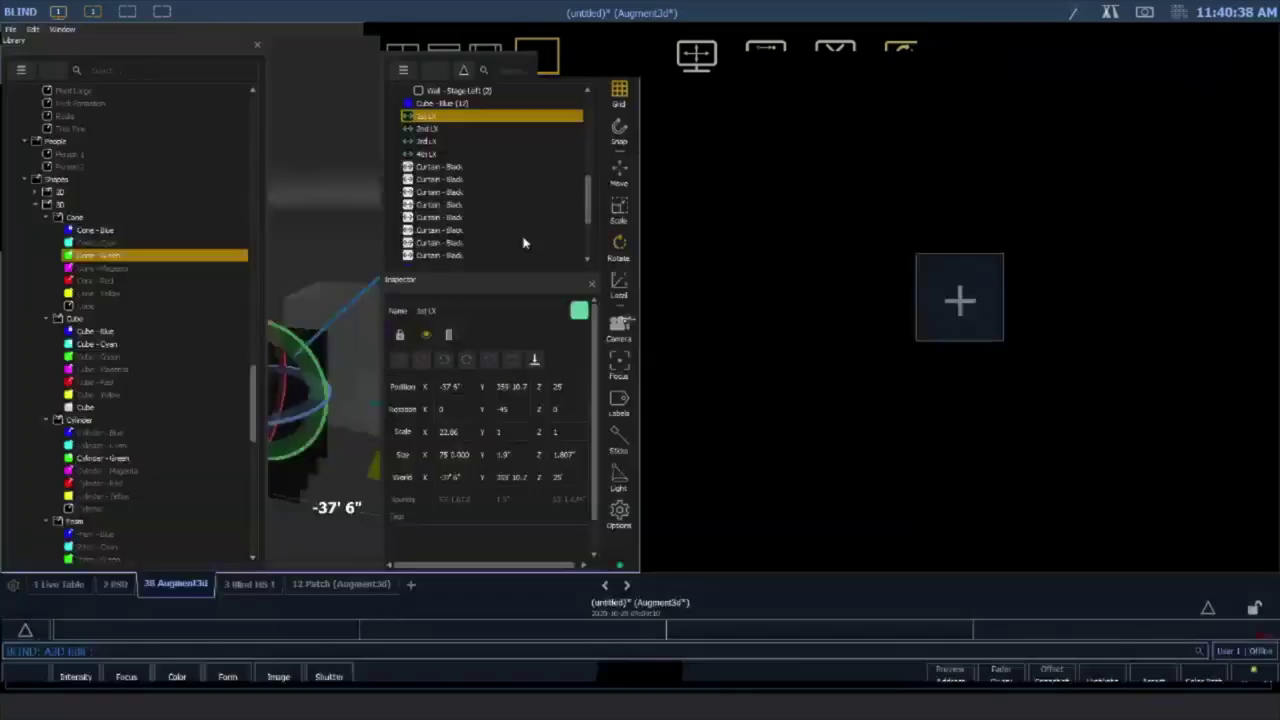
pyautogui.click(340, 584)
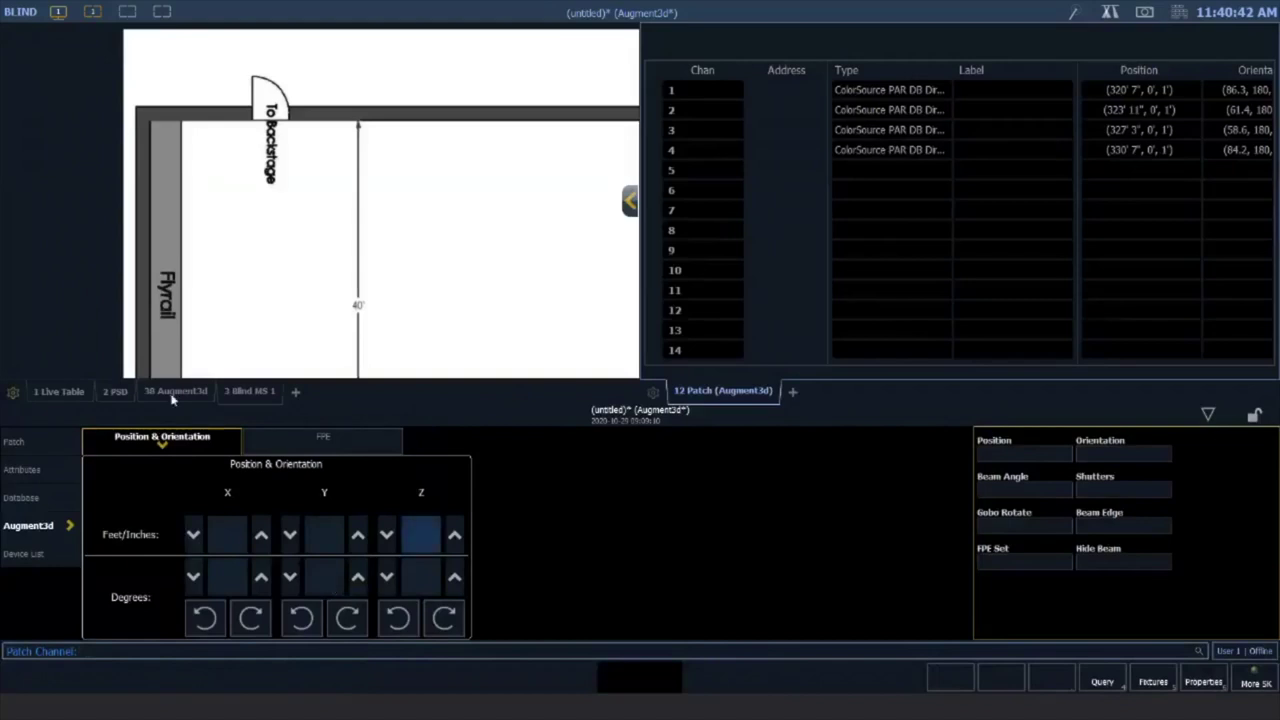
pyautogui.click(172, 393)
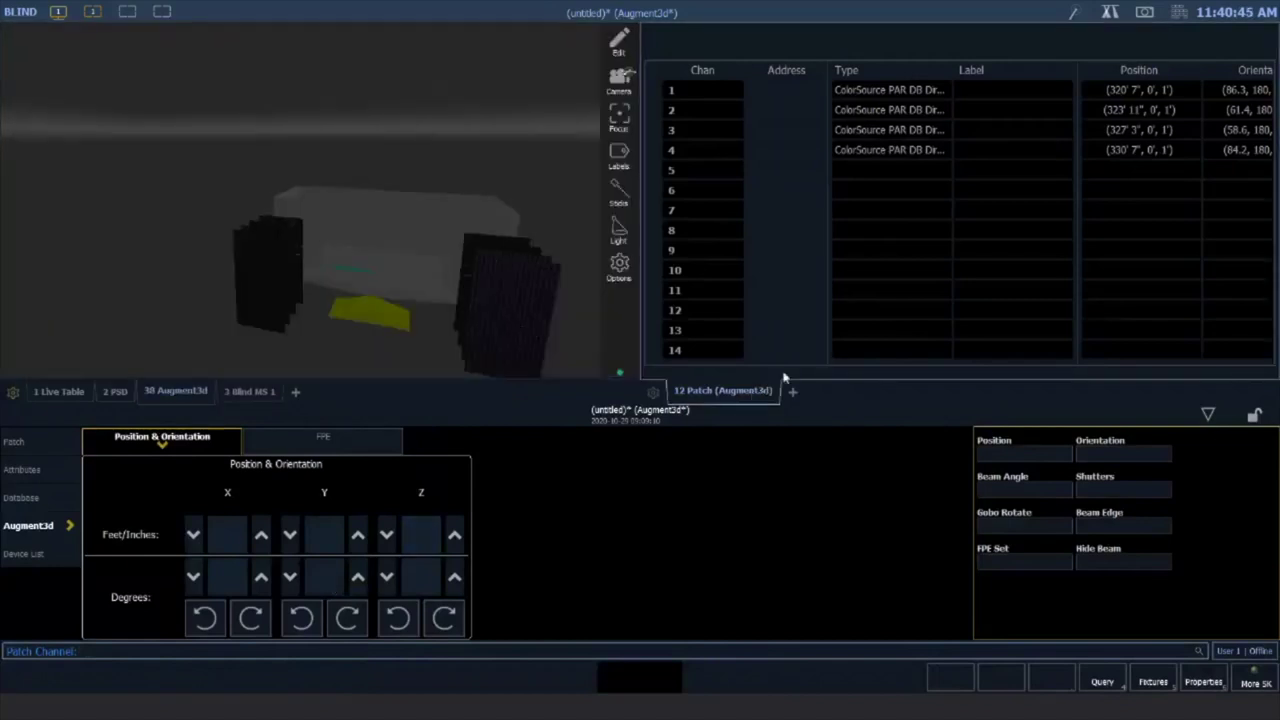
# Fan the Z position of channels 1 through 4 from 10 to 35, leaving X and Y unchanged
pyautogui.write('1t4')
pyautogui.press('Return')
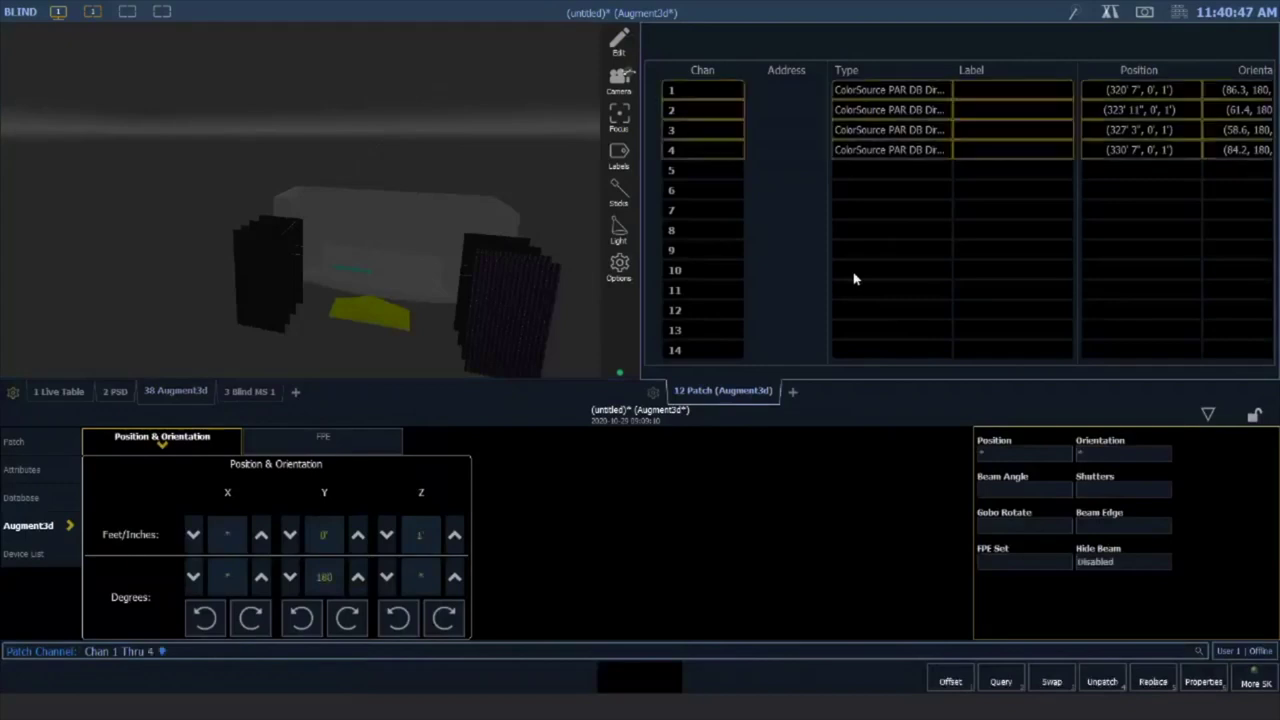
pyautogui.click(1038, 456)
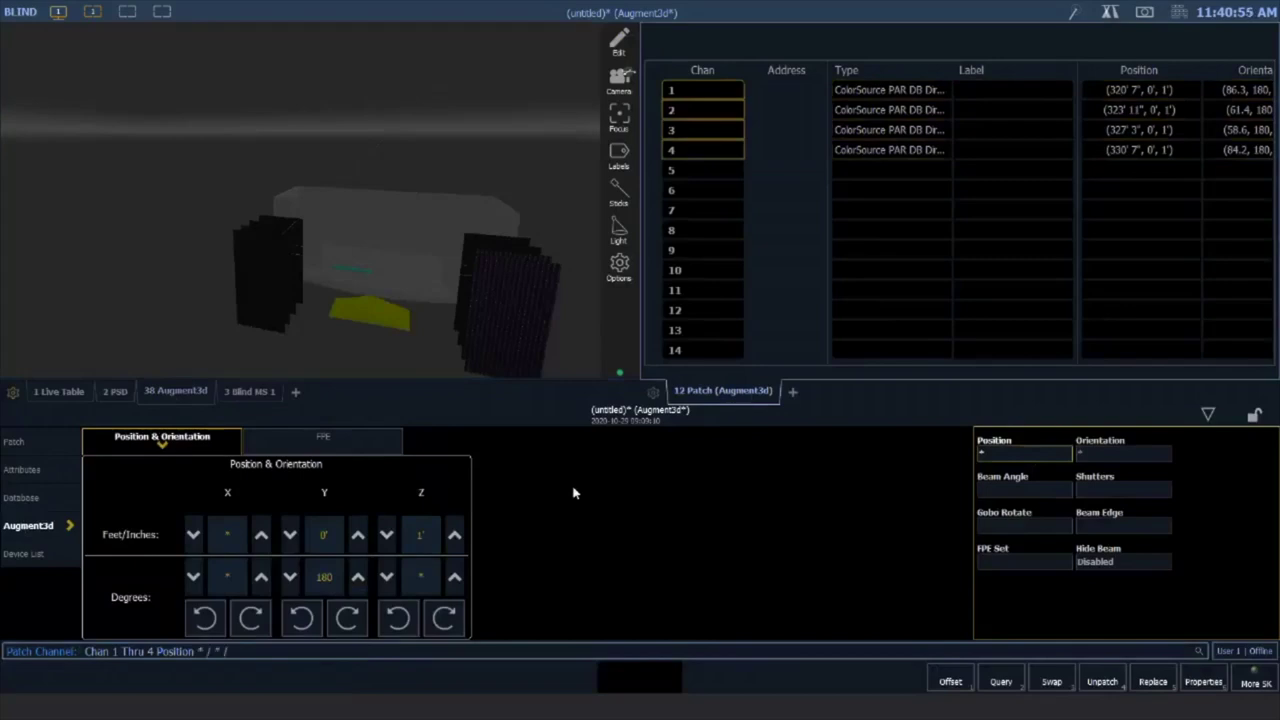
pyautogui.write('10t35')
pyautogui.press('Return')
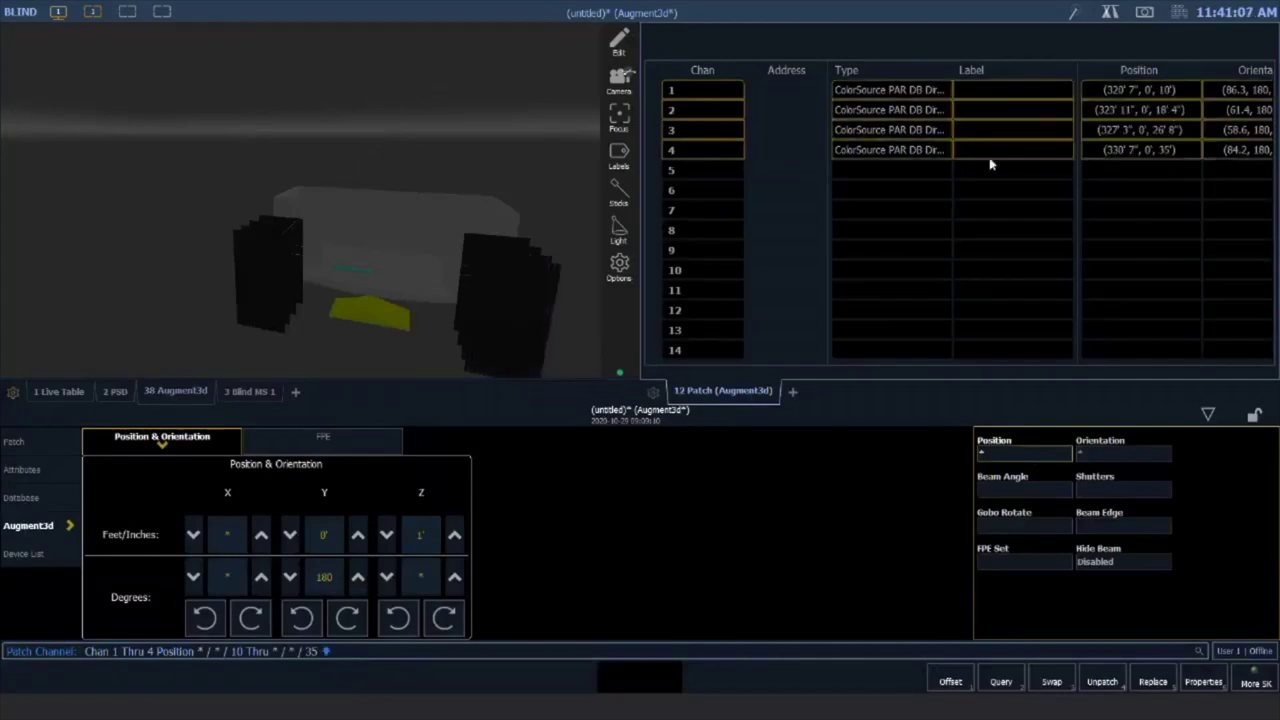
# Return to a single-frame layout with the Augment3d model, collapse the patch controls and view the whole stage
pyautogui.click(146, 77)
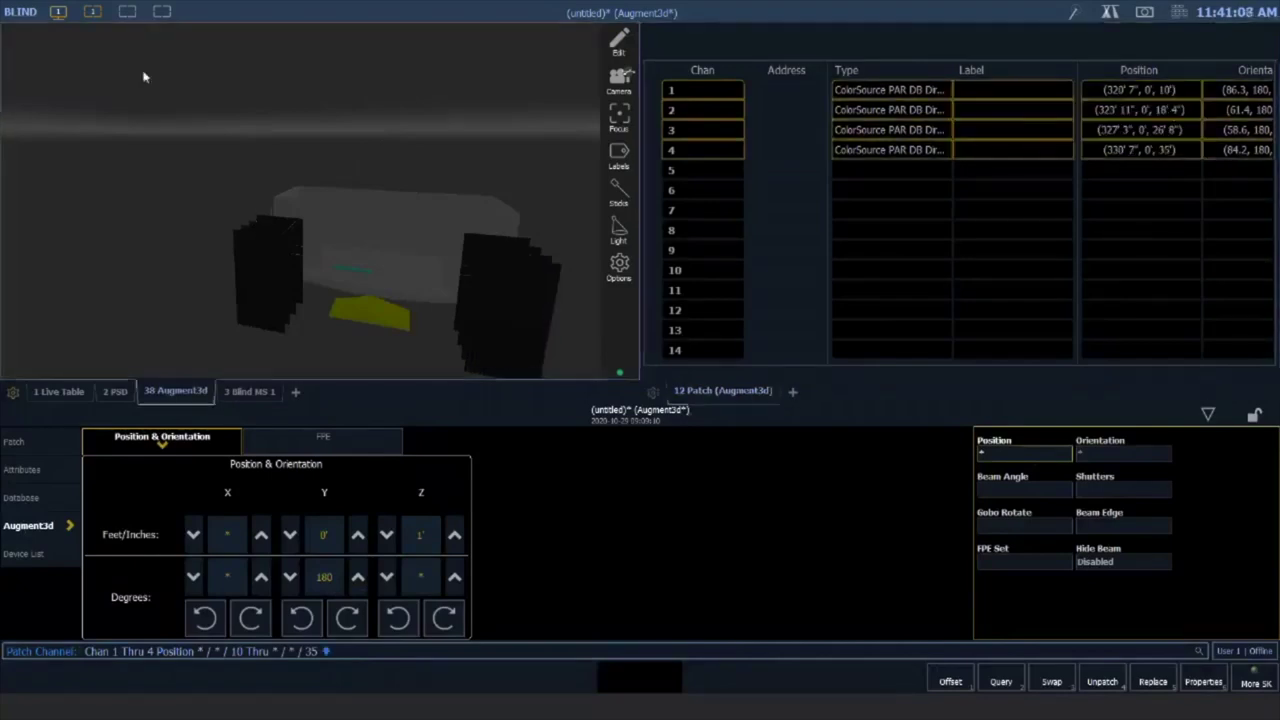
pyautogui.click(57, 12)
pyautogui.click(31, 56)
pyautogui.moveTo(742, 346); pyautogui.dragTo(713, 269)
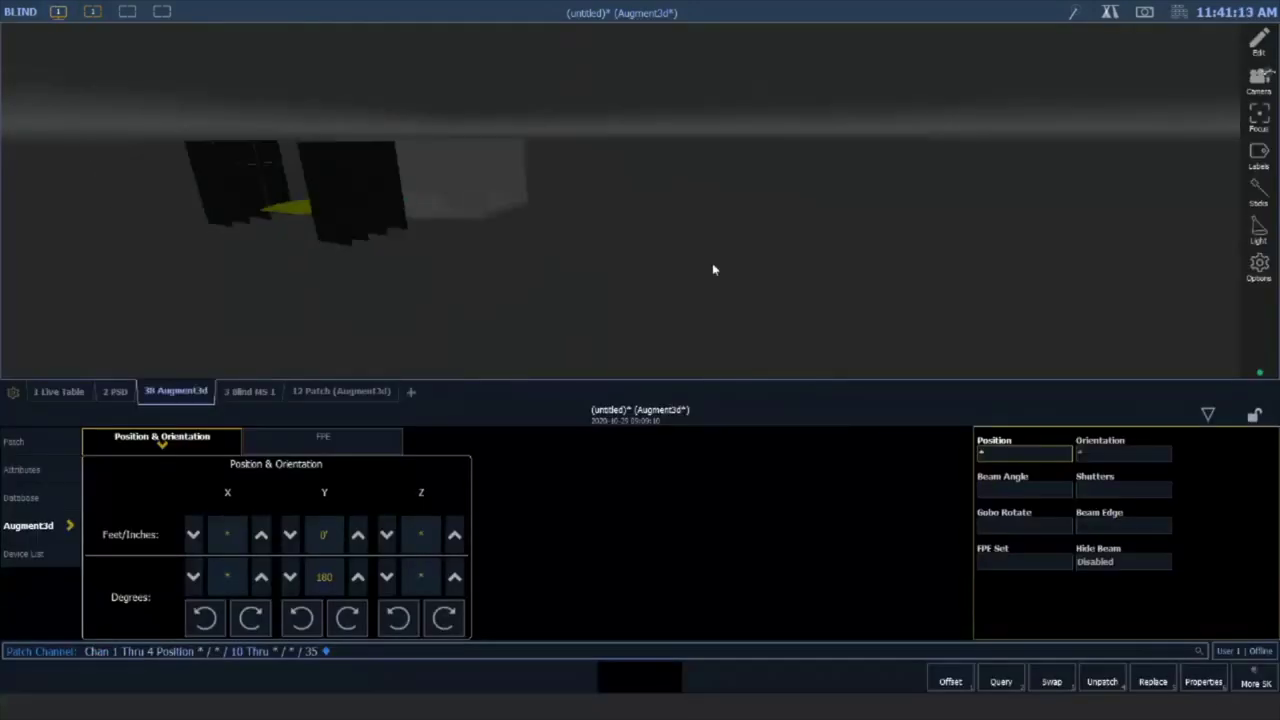
pyautogui.scroll(-2, 713, 266)
pyautogui.click(1208, 414)
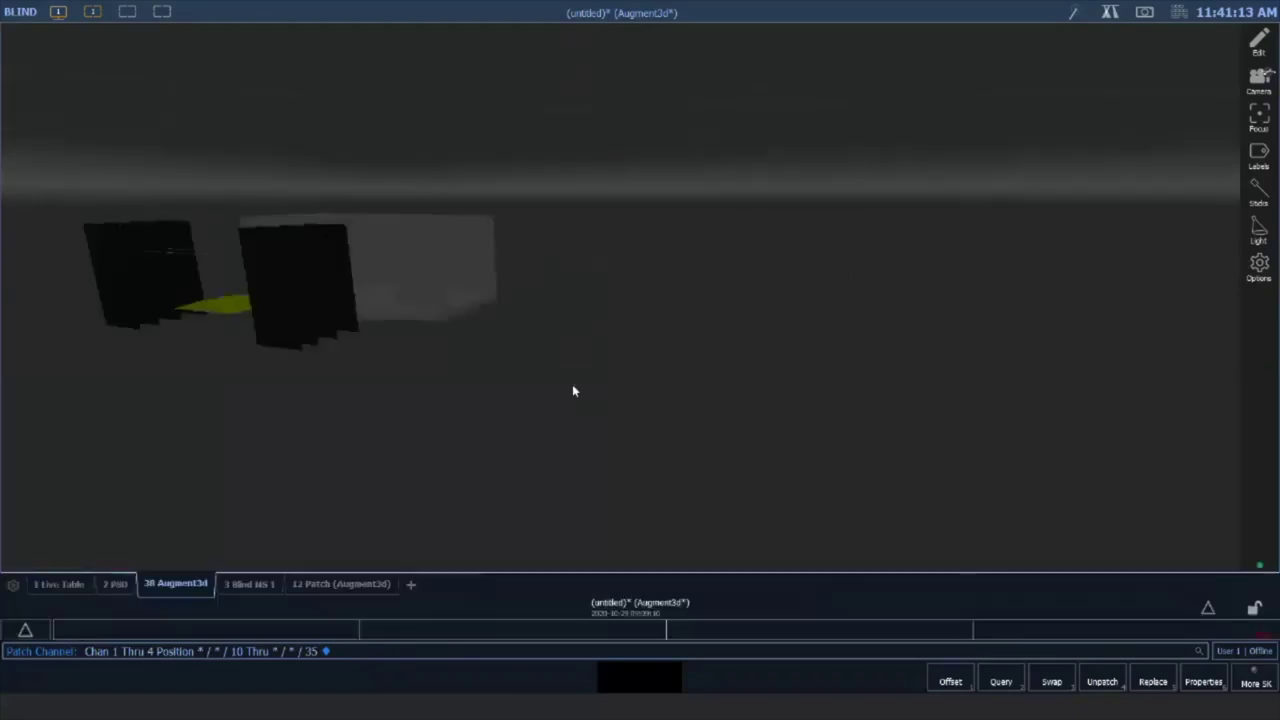
pyautogui.scroll(-4, 573, 392)
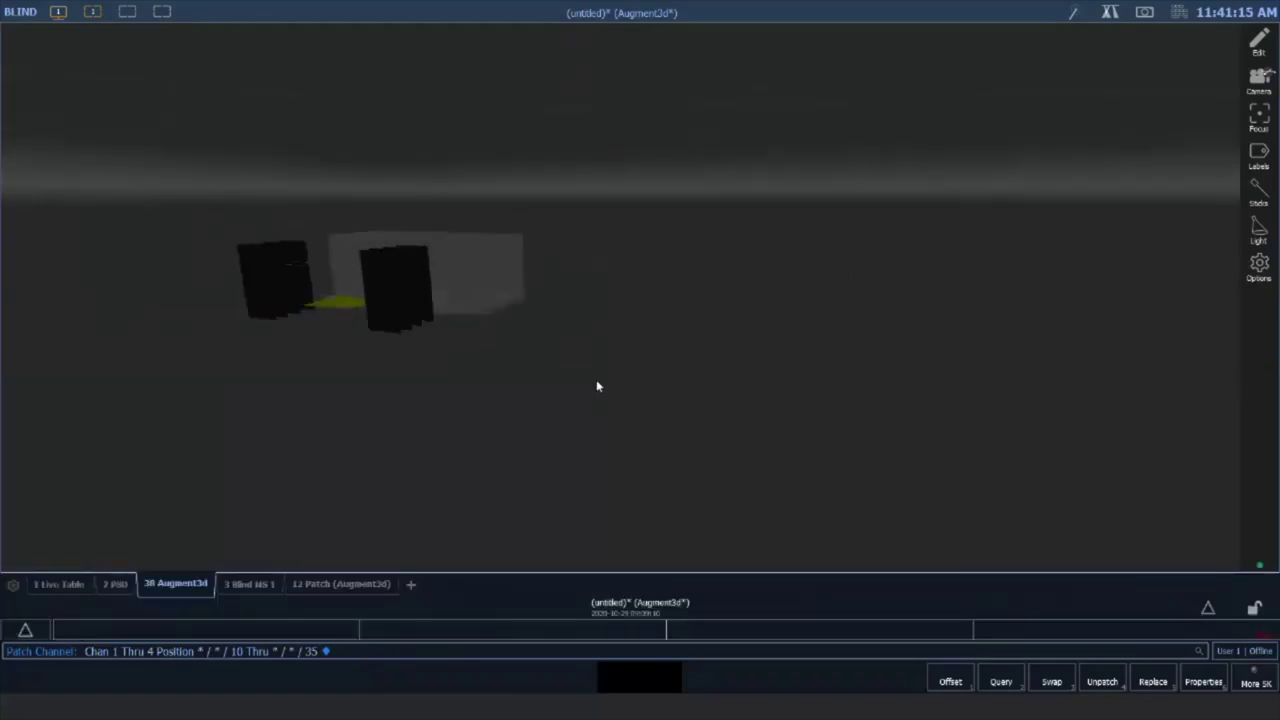
pyautogui.scroll(-2, 597, 381)
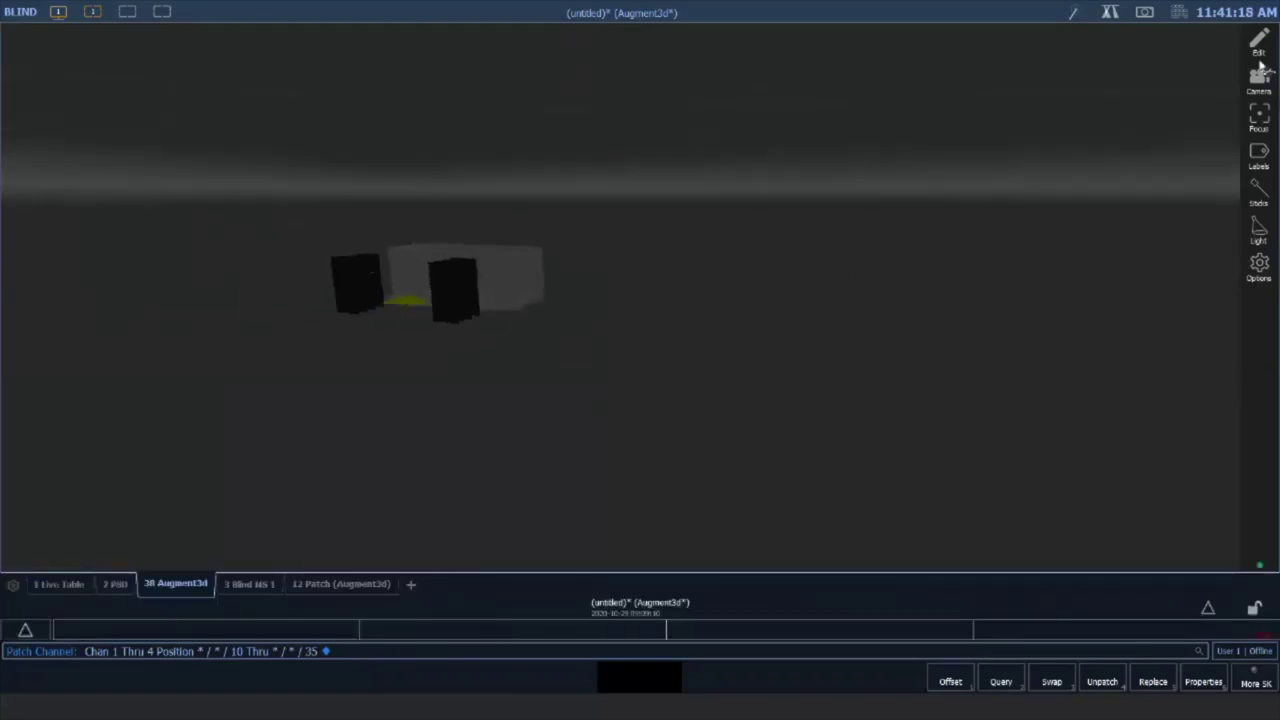
# Enter model edit mode, select the Black Box Large object and zoom the camera to it
pyautogui.click(1261, 50)
pyautogui.scroll(-3, 1120, 150)
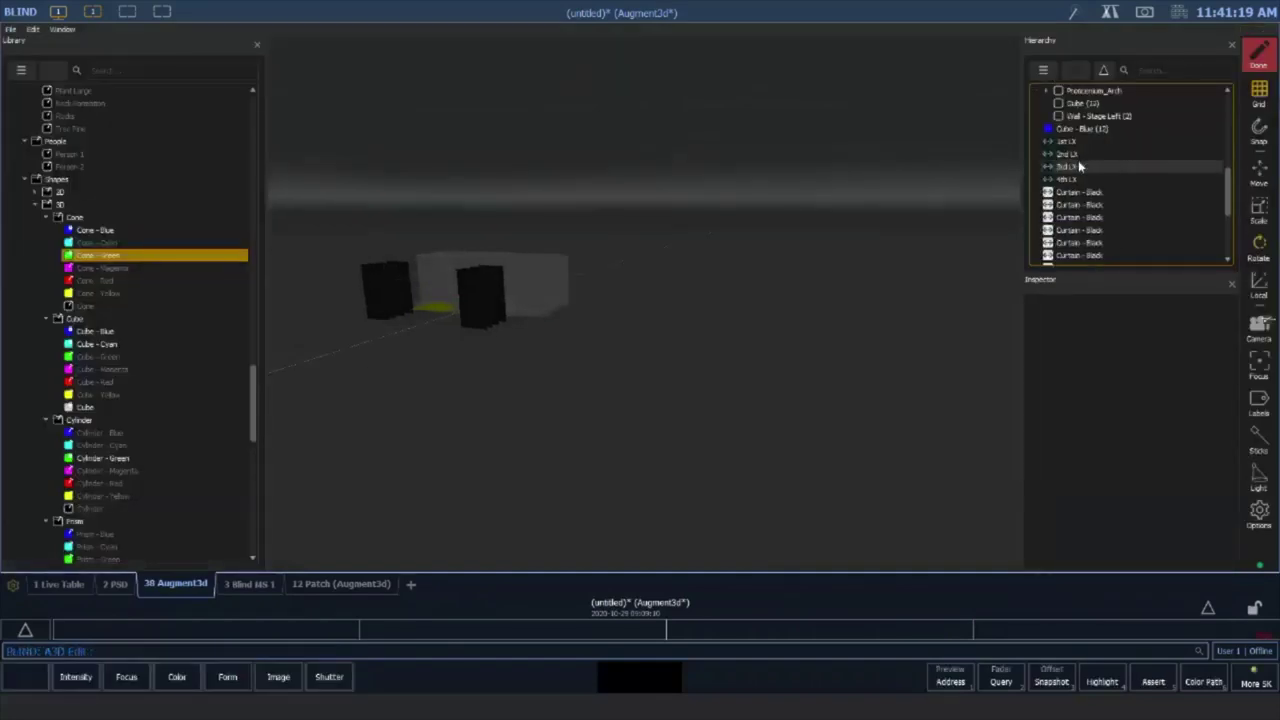
pyautogui.scroll(3, 1100, 143)
pyautogui.click(1101, 145)
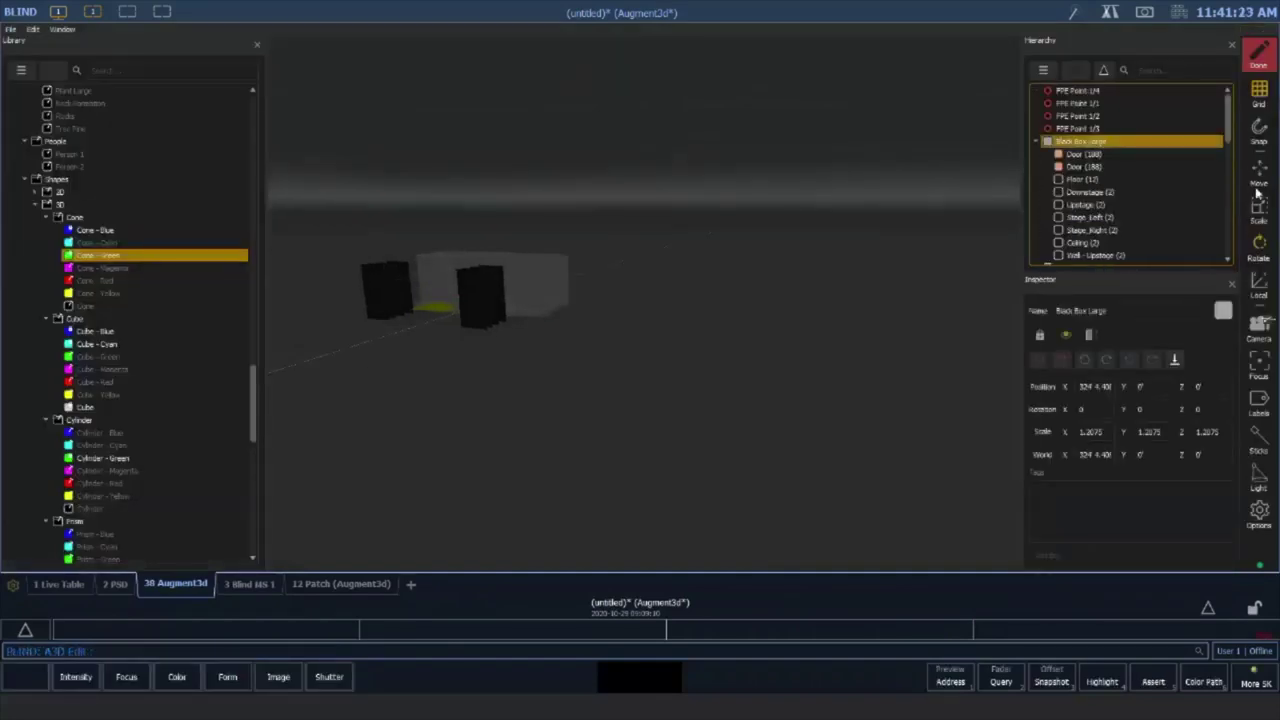
pyautogui.click(1258, 328)
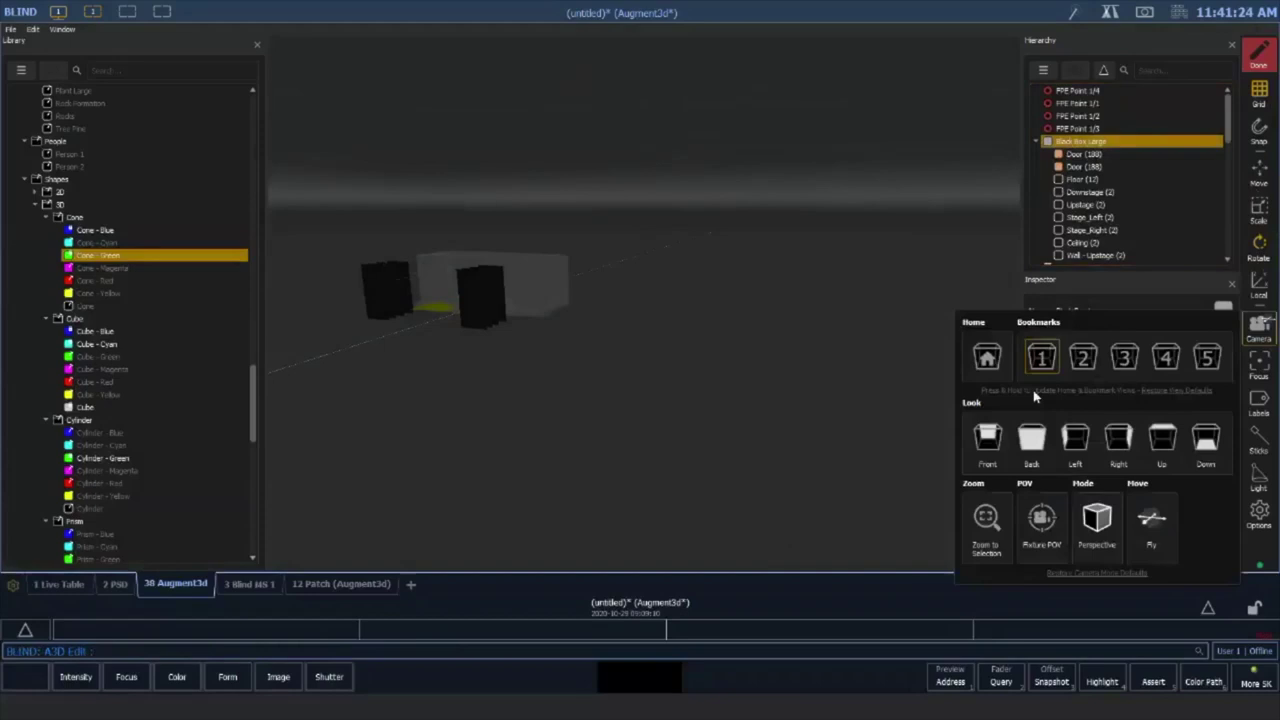
pyautogui.click(986, 520)
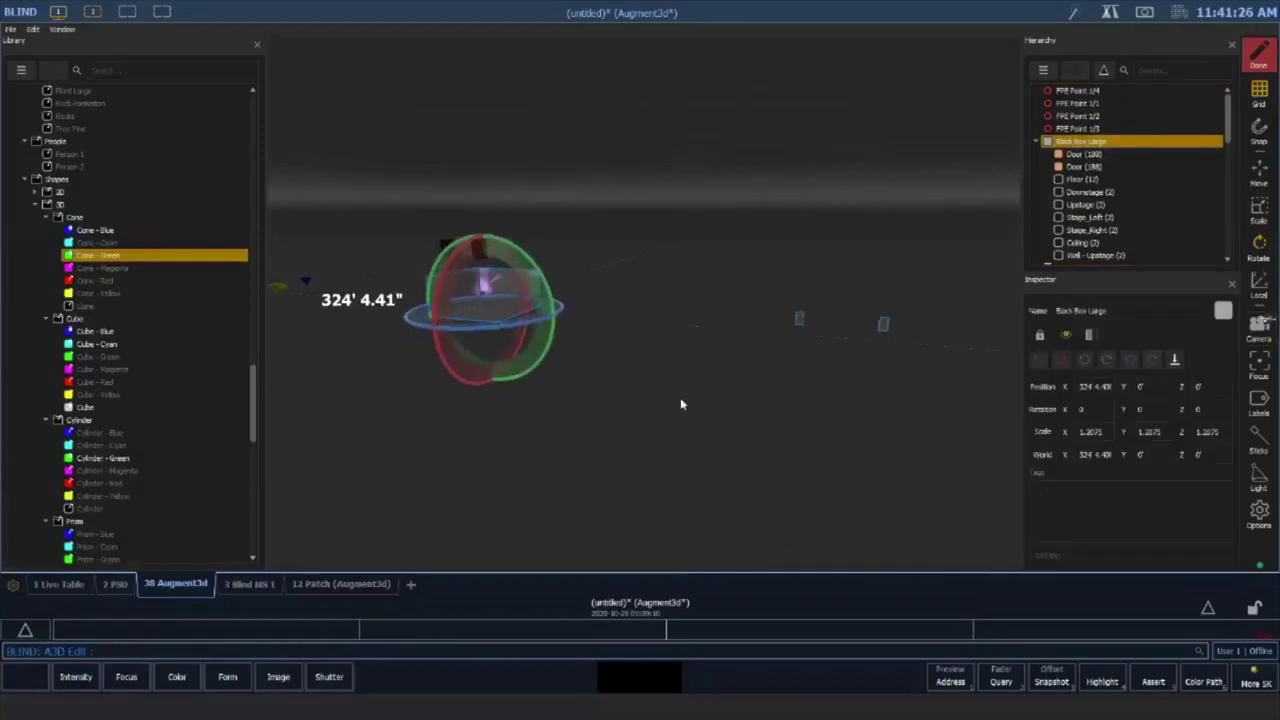
# Select the 1st LX through 4th LX pipes, zoom the camera to them and view them within the stage
pyautogui.scroll(-4, 1082, 186)
pyautogui.click(1070, 179)
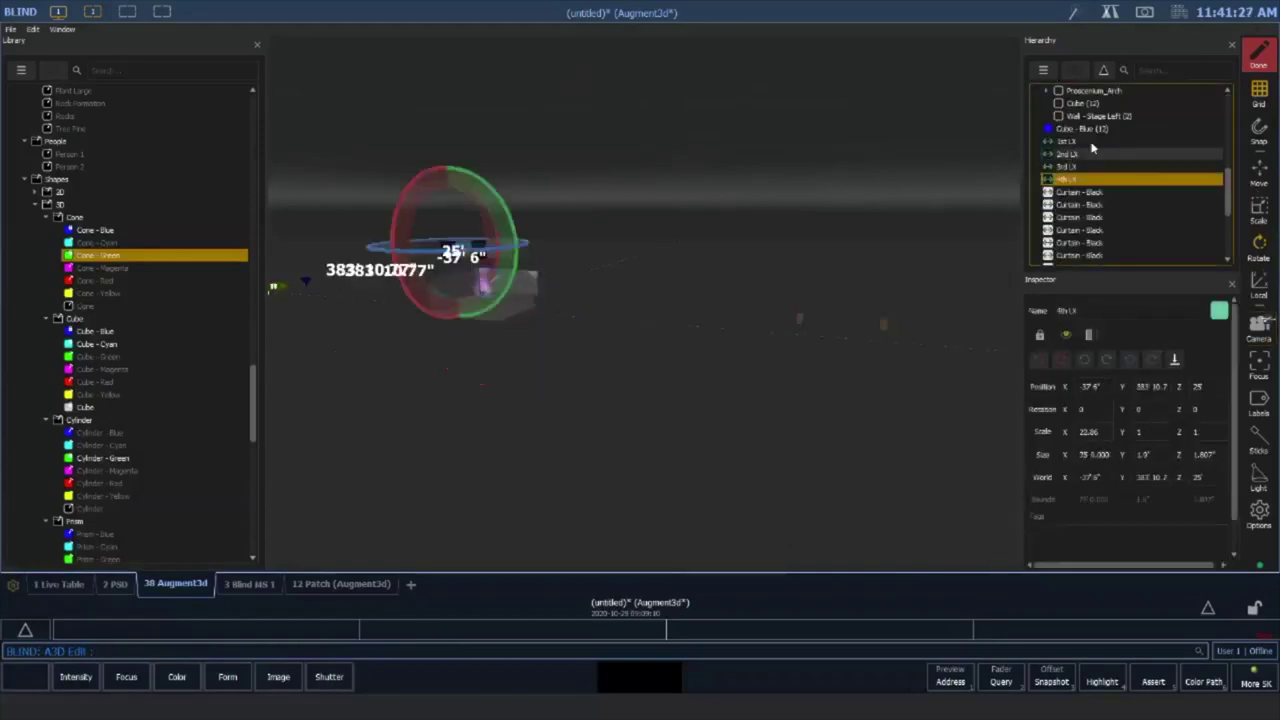
pyautogui.keyDown('shift'); pyautogui.click(1066, 141); pyautogui.keyUp('shift')
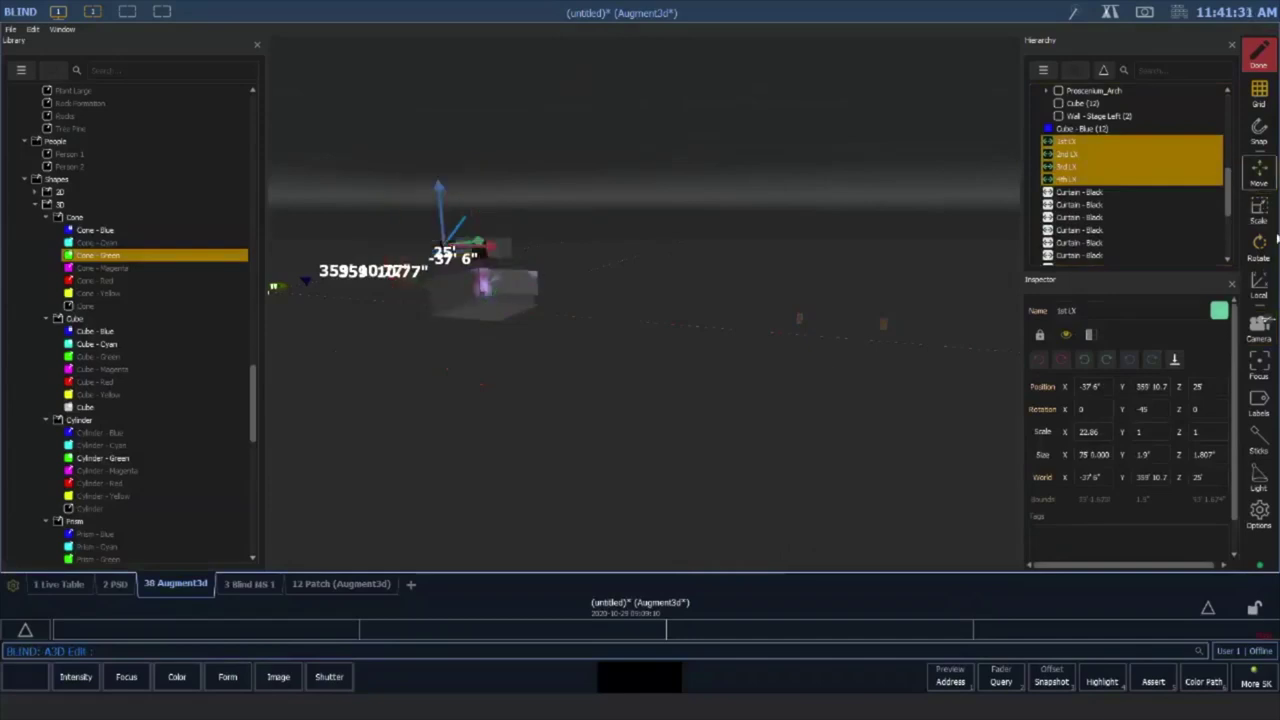
pyautogui.click(1259, 328)
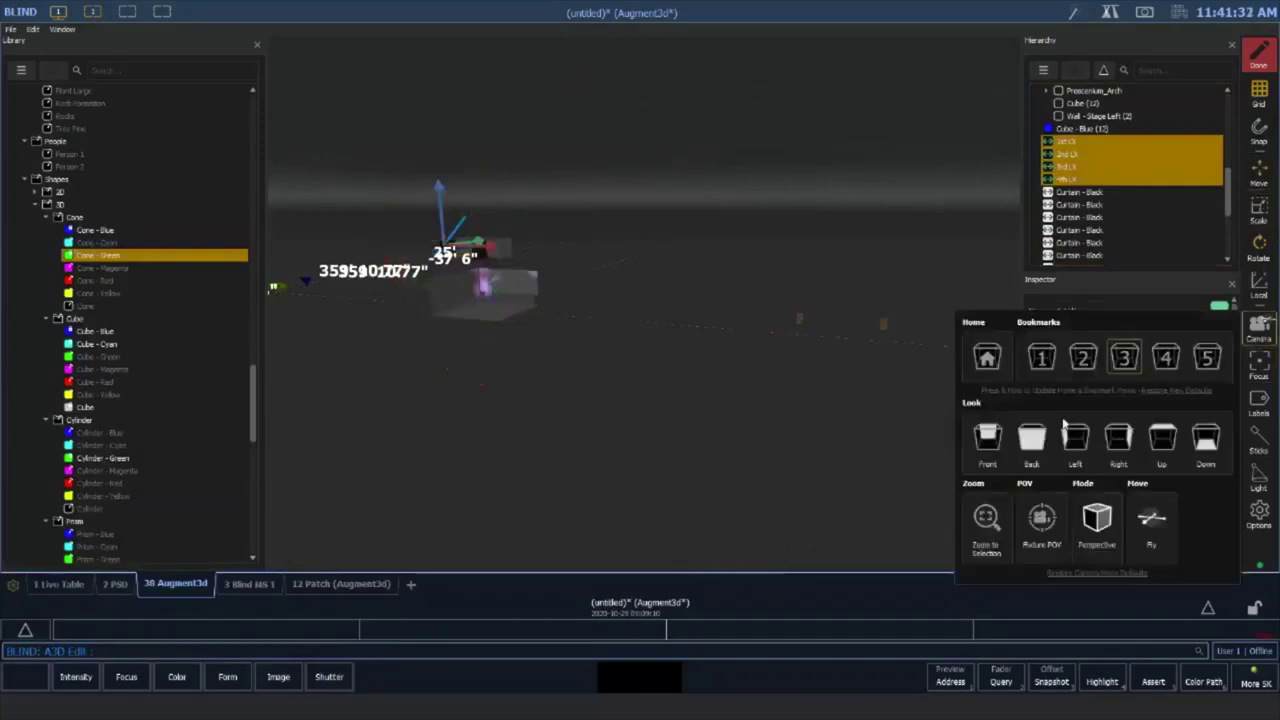
pyautogui.click(986, 517)
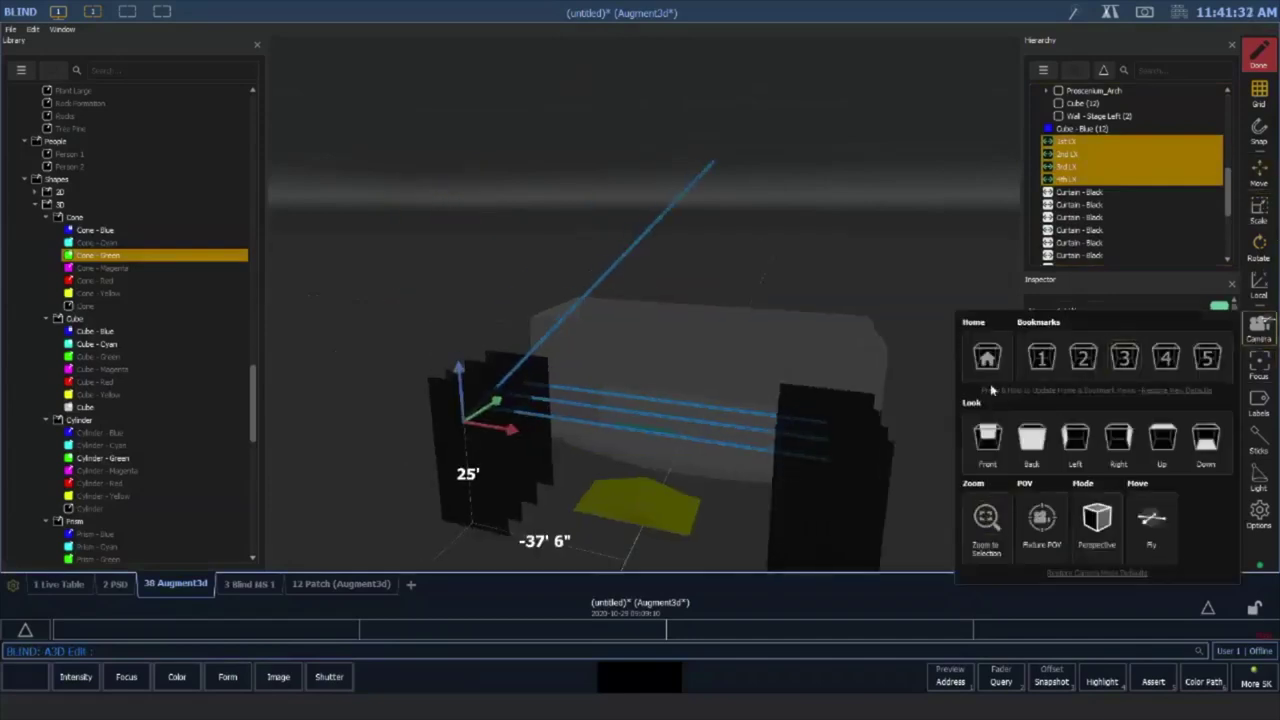
pyautogui.click(1087, 179)
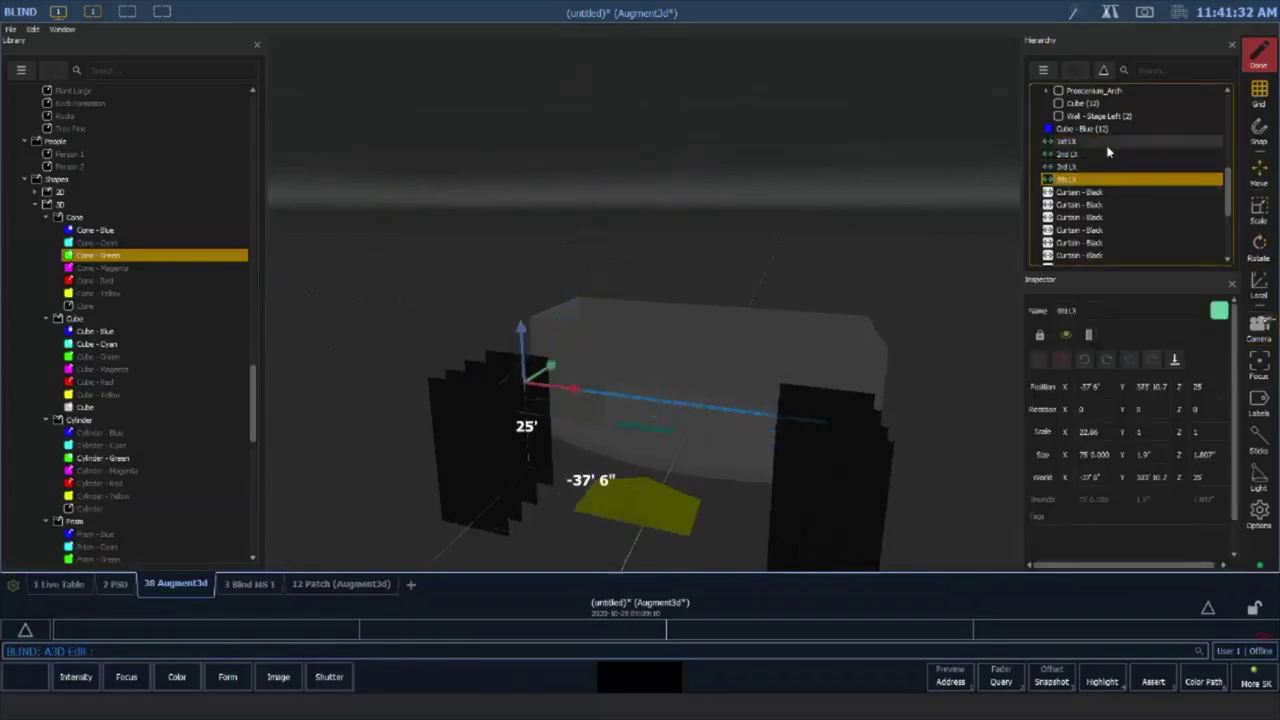
pyautogui.keyDown('shift'); pyautogui.click(1090, 141); pyautogui.keyUp('shift')
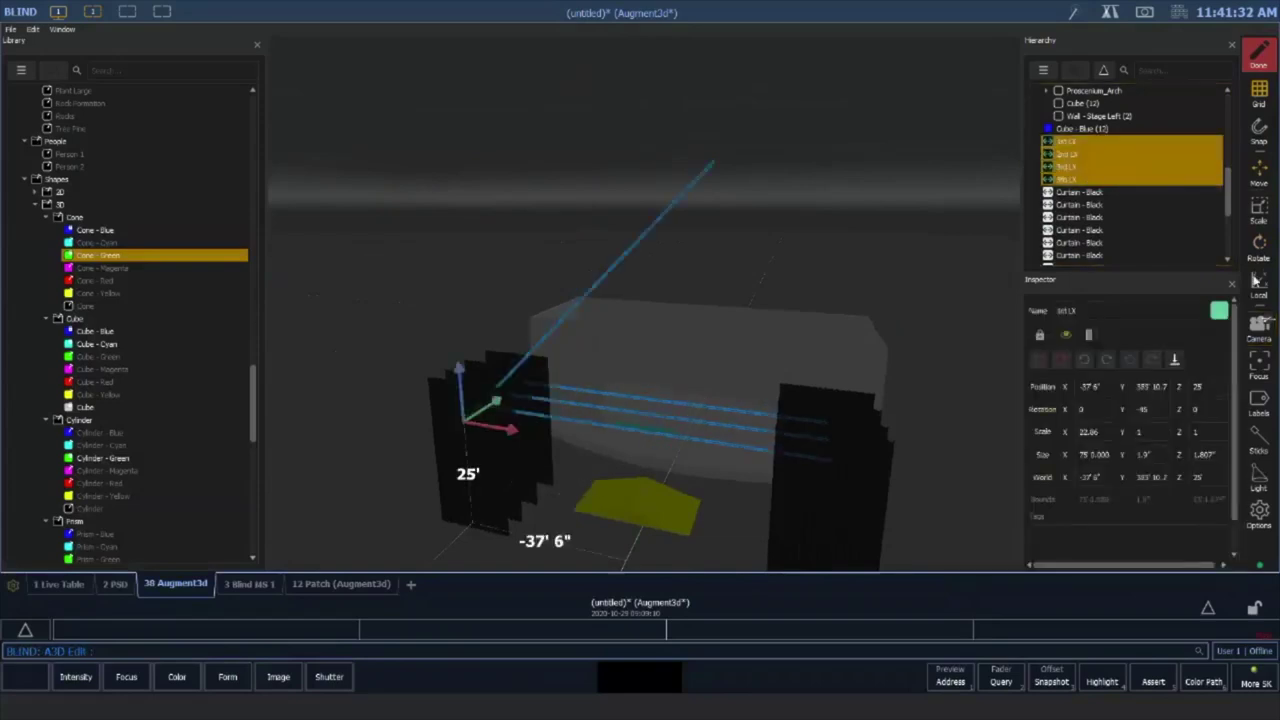
pyautogui.click(1261, 332)
pyautogui.scroll(-5, 742, 340)
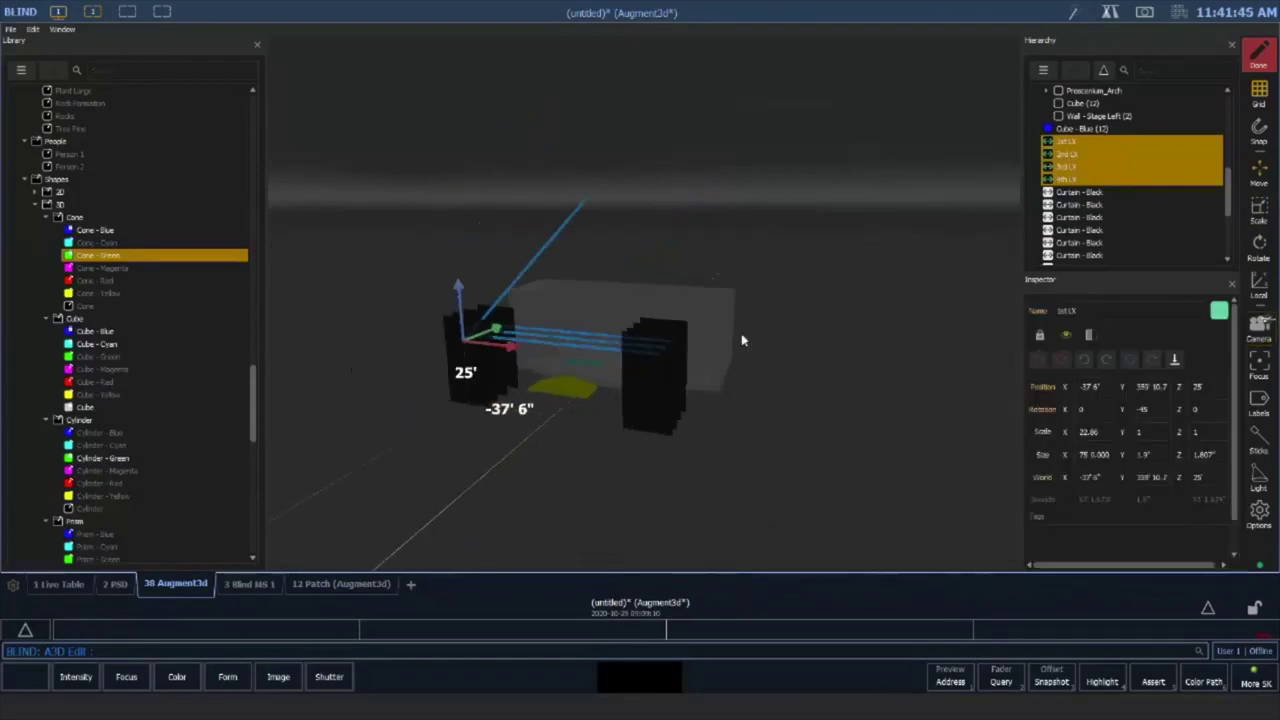
pyautogui.scroll(-4, 743, 355)
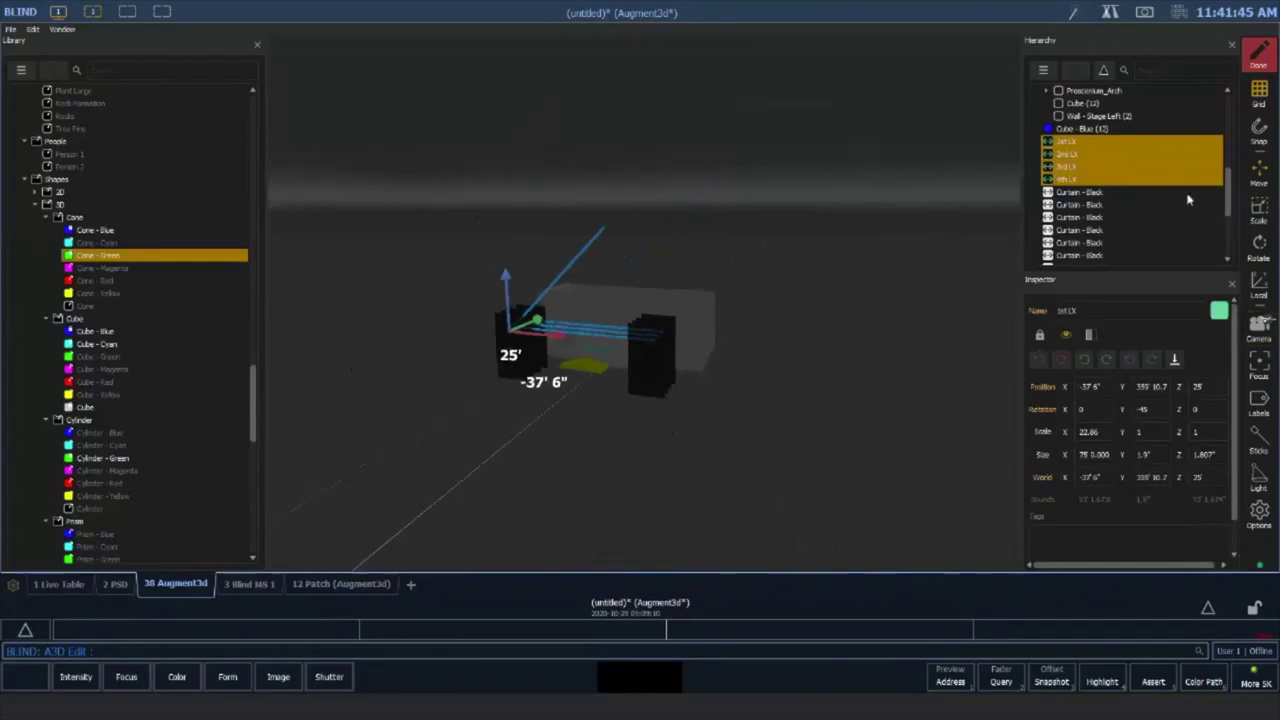
pyautogui.scroll(-3, 1228, 140)
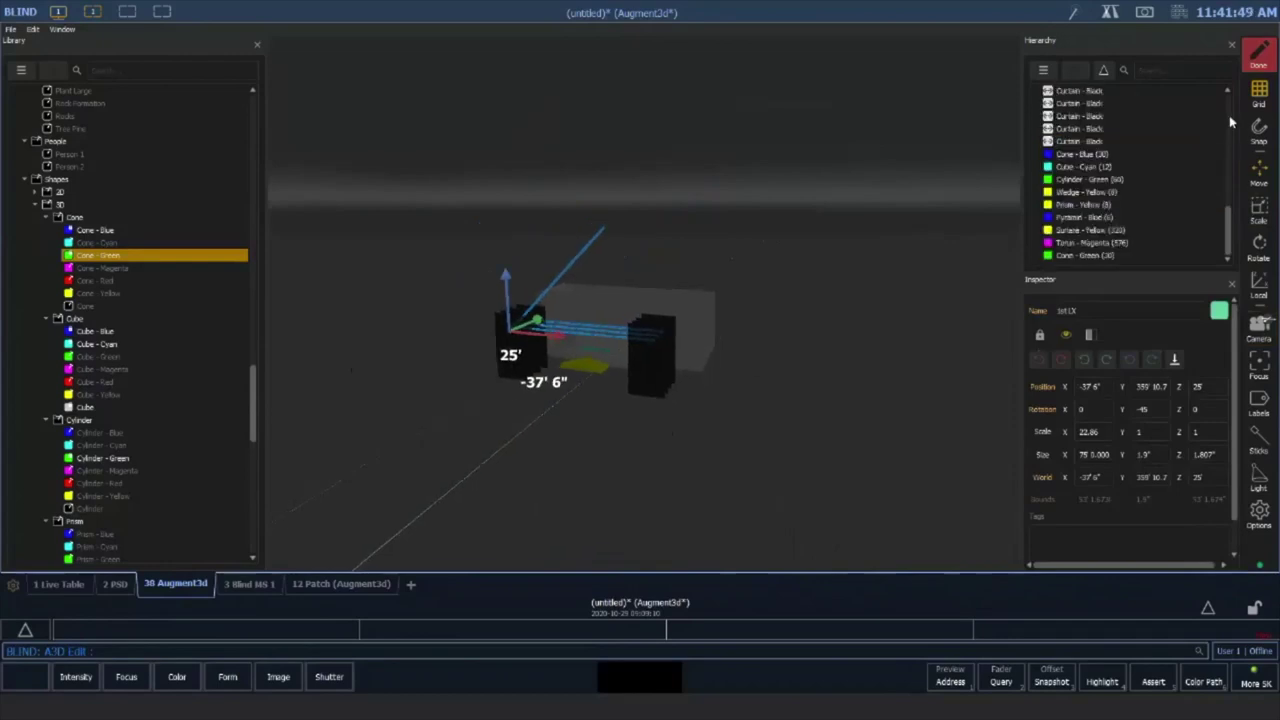
# Select channels 1 through 4 in the model hierarchy and zoom the camera to the selected fixtures
pyautogui.scroll(6, 1229, 115)
pyautogui.click(1114, 91)
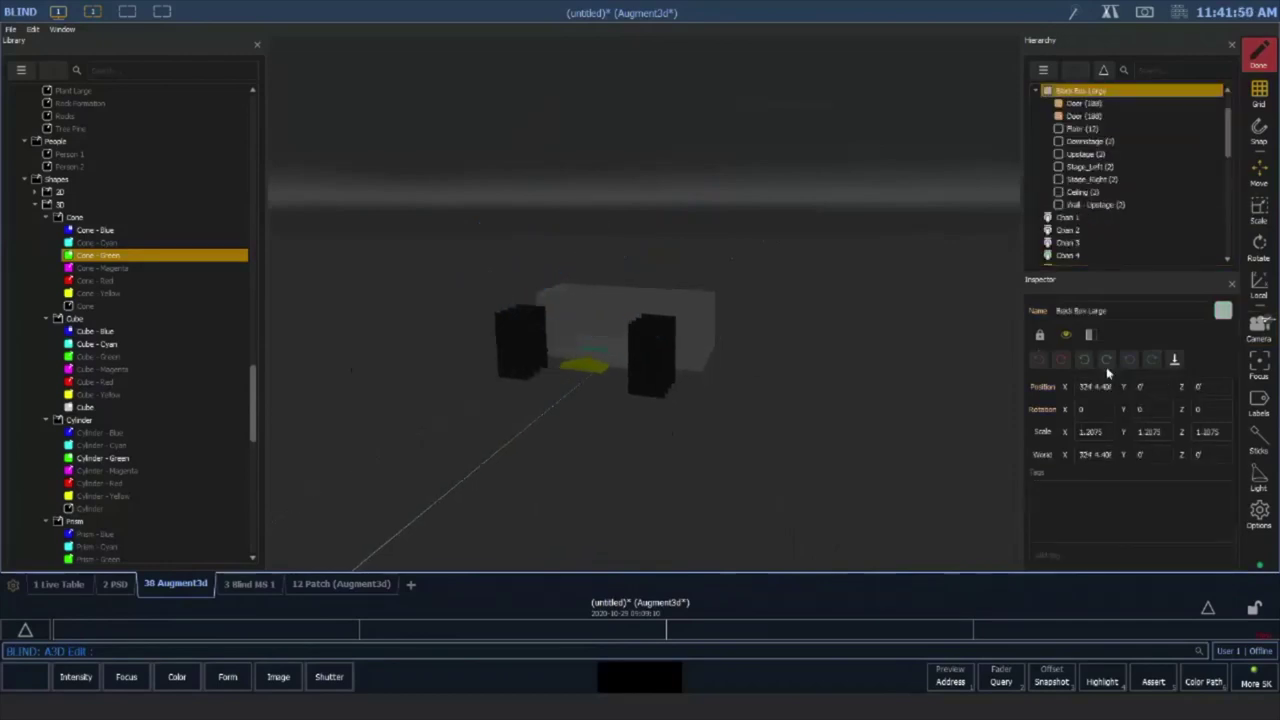
pyautogui.scroll(-3, 1103, 220)
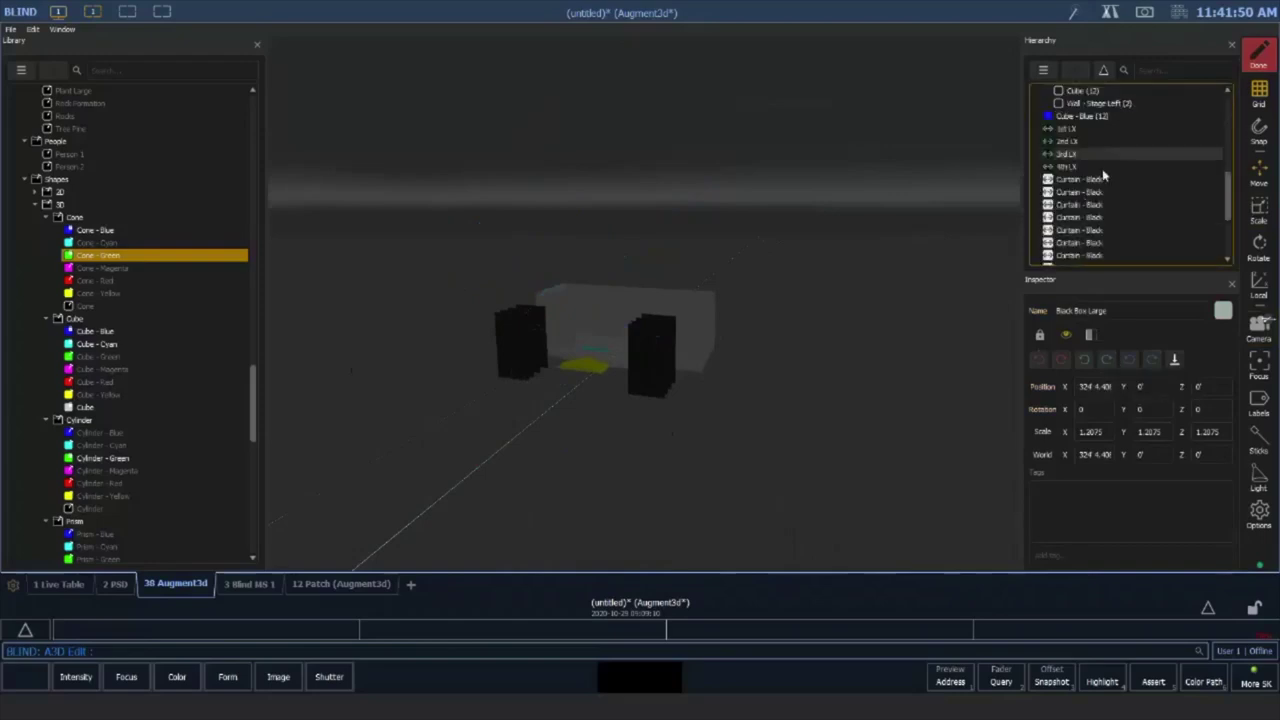
pyautogui.scroll(-3, 1110, 130)
pyautogui.scroll(5, 1113, 131)
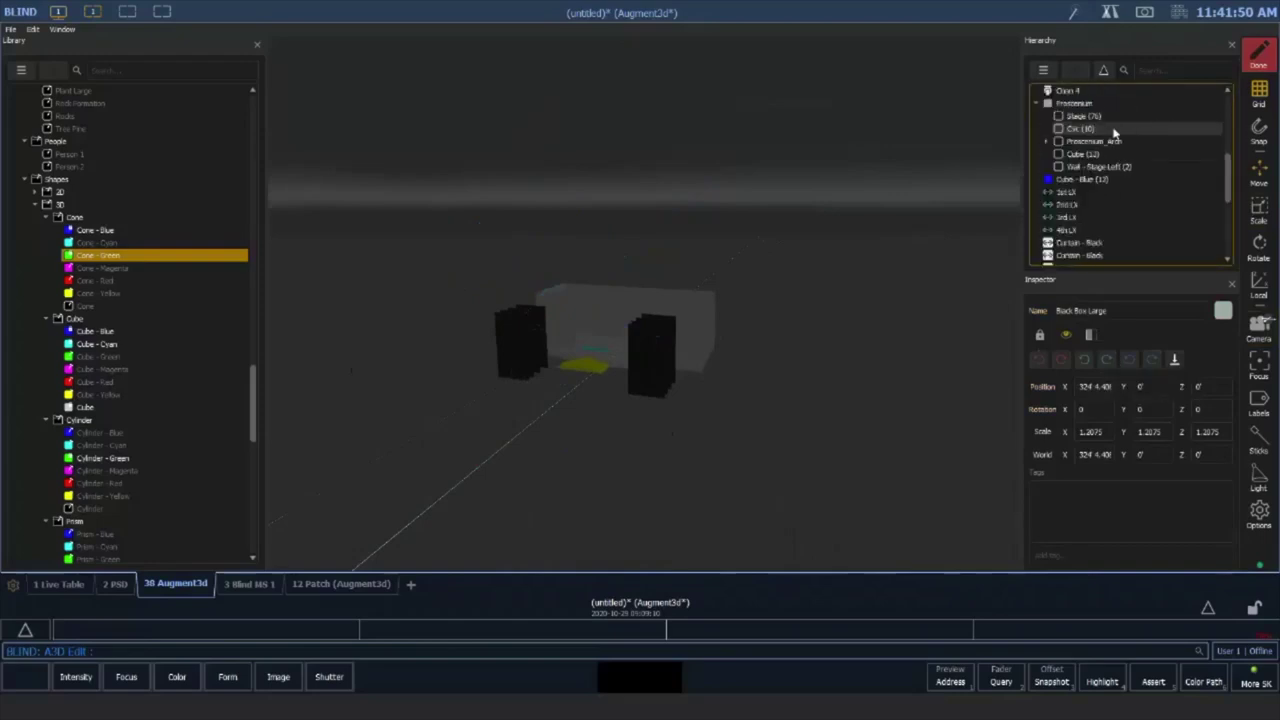
pyautogui.click(1070, 167)
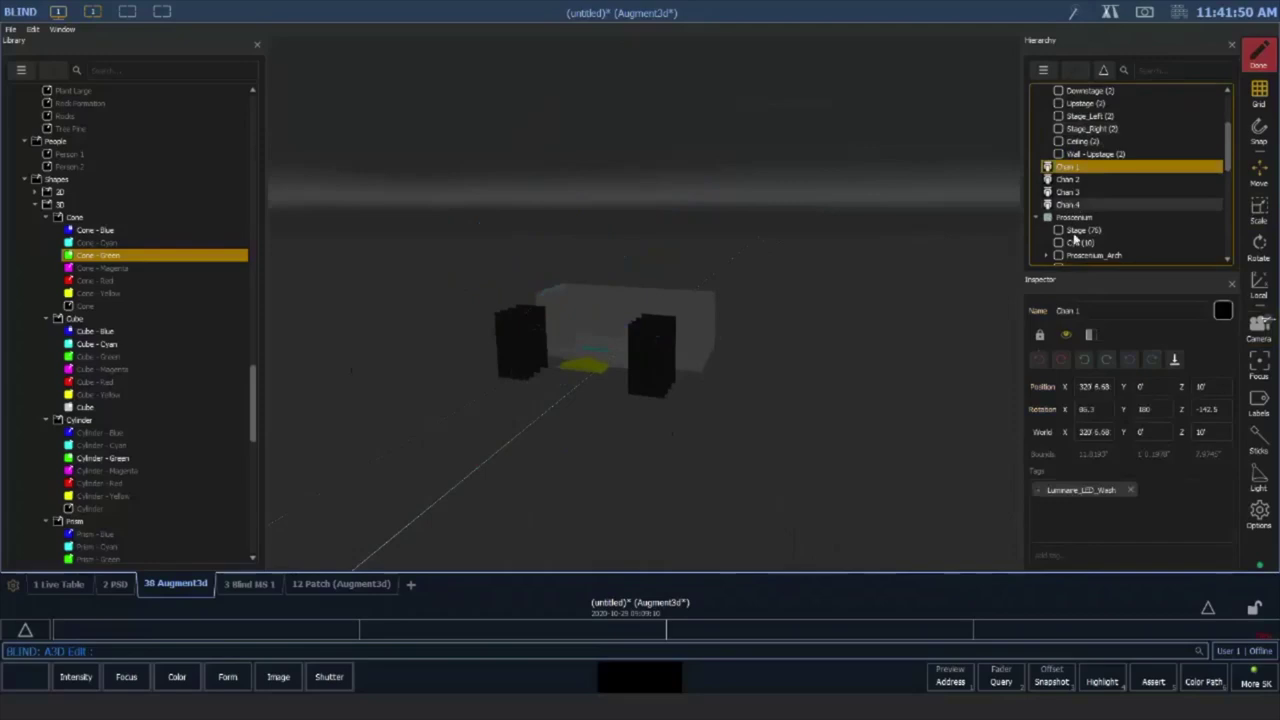
pyautogui.keyDown('shift'); pyautogui.click(1068, 204); pyautogui.keyUp('shift')
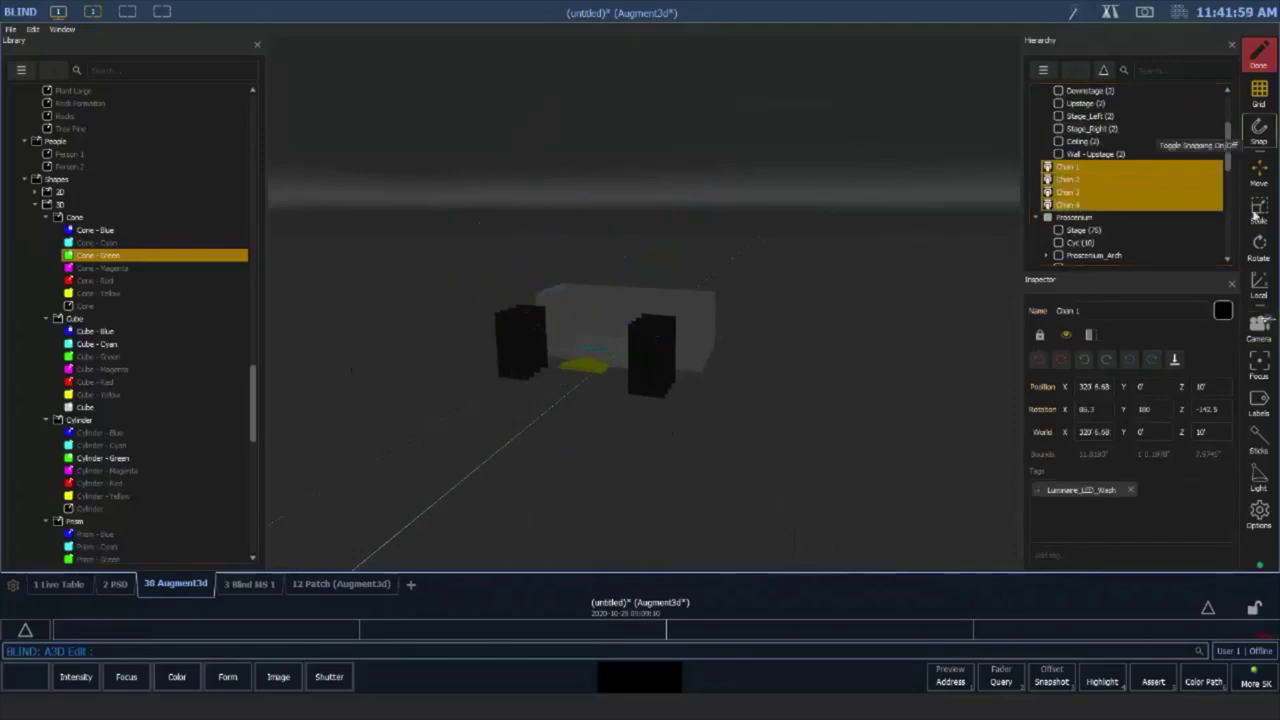
pyautogui.click(1259, 328)
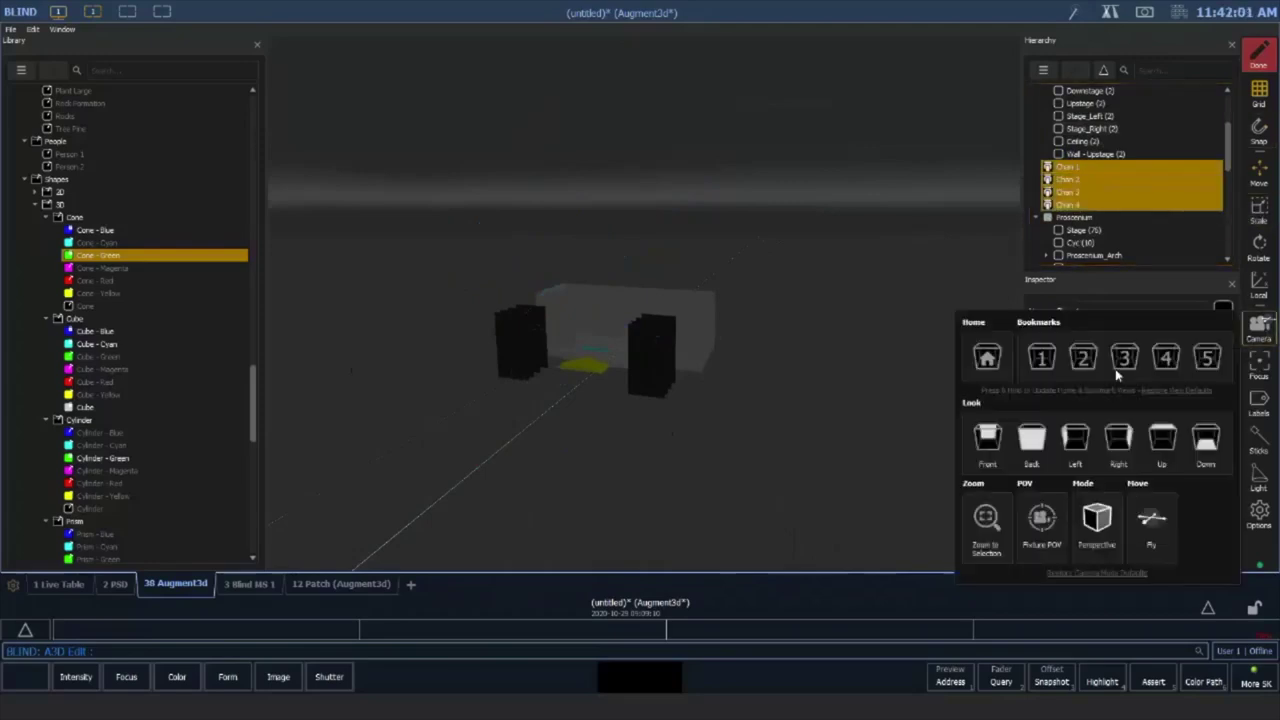
pyautogui.click(987, 517)
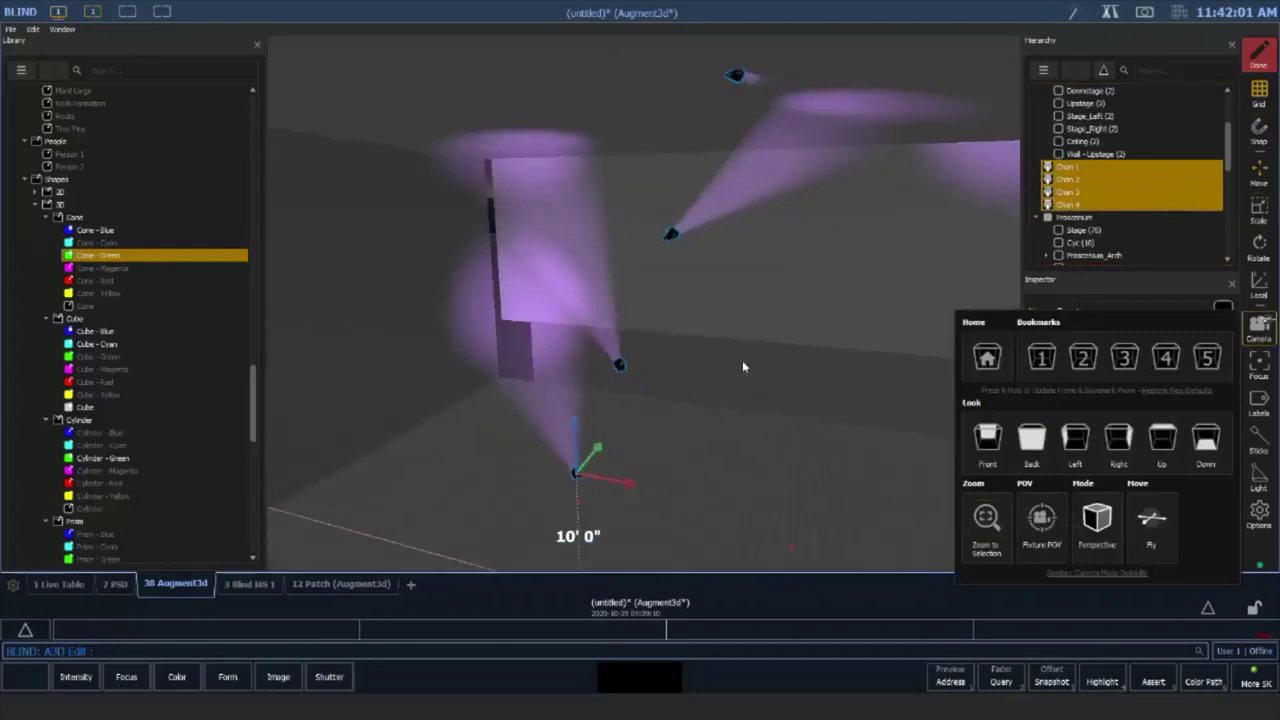
# Select only the channel 4 fixture in the 3D view and switch its move handles to local axes
pyautogui.moveTo(742, 366); pyautogui.dragTo(731, 403)
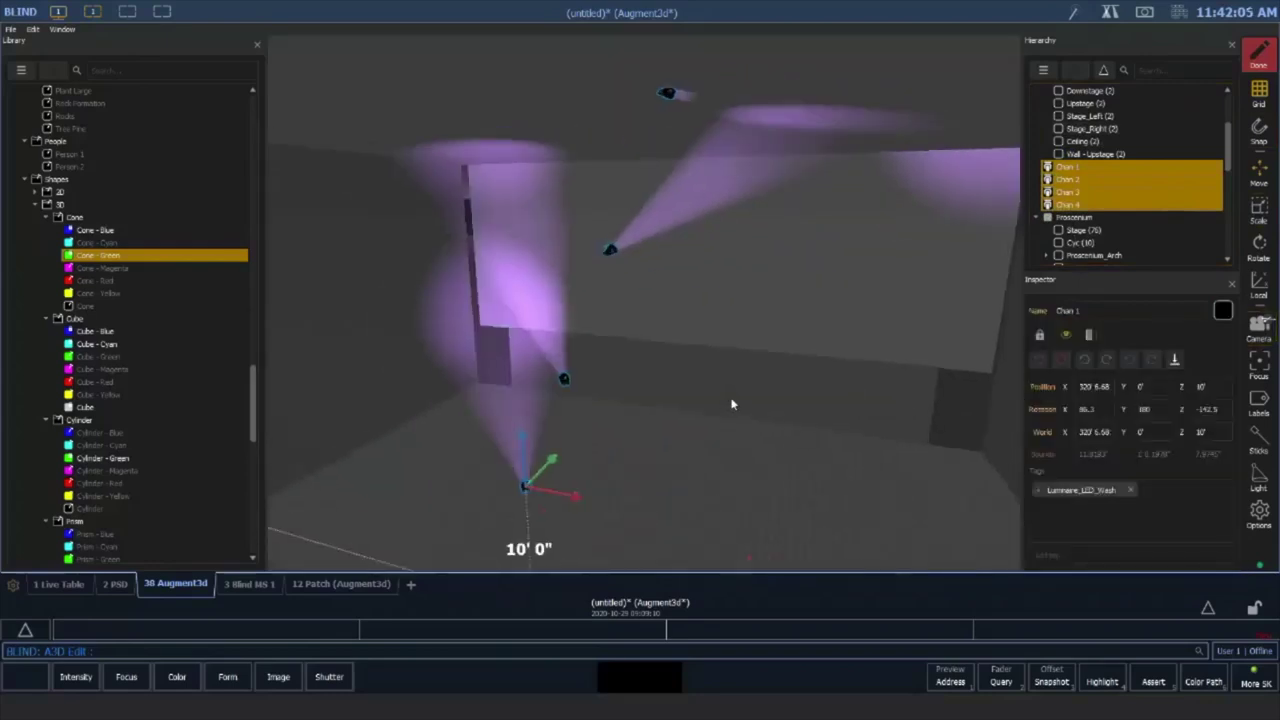
pyautogui.moveTo(717, 357)
pyautogui.mouseDown()
pyautogui.moveTo(900, 352)
pyautogui.moveTo(926, 337)
pyautogui.mouseUp()
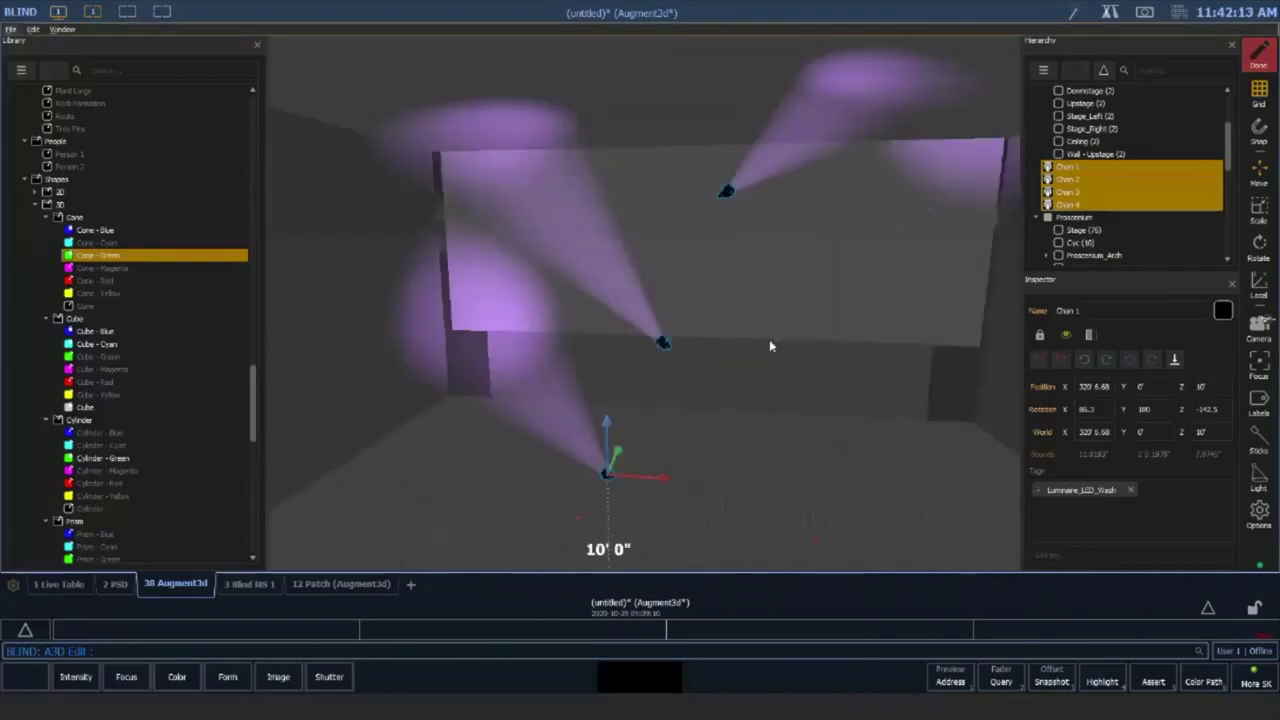
pyautogui.moveTo(769, 343); pyautogui.dragTo(629, 427)
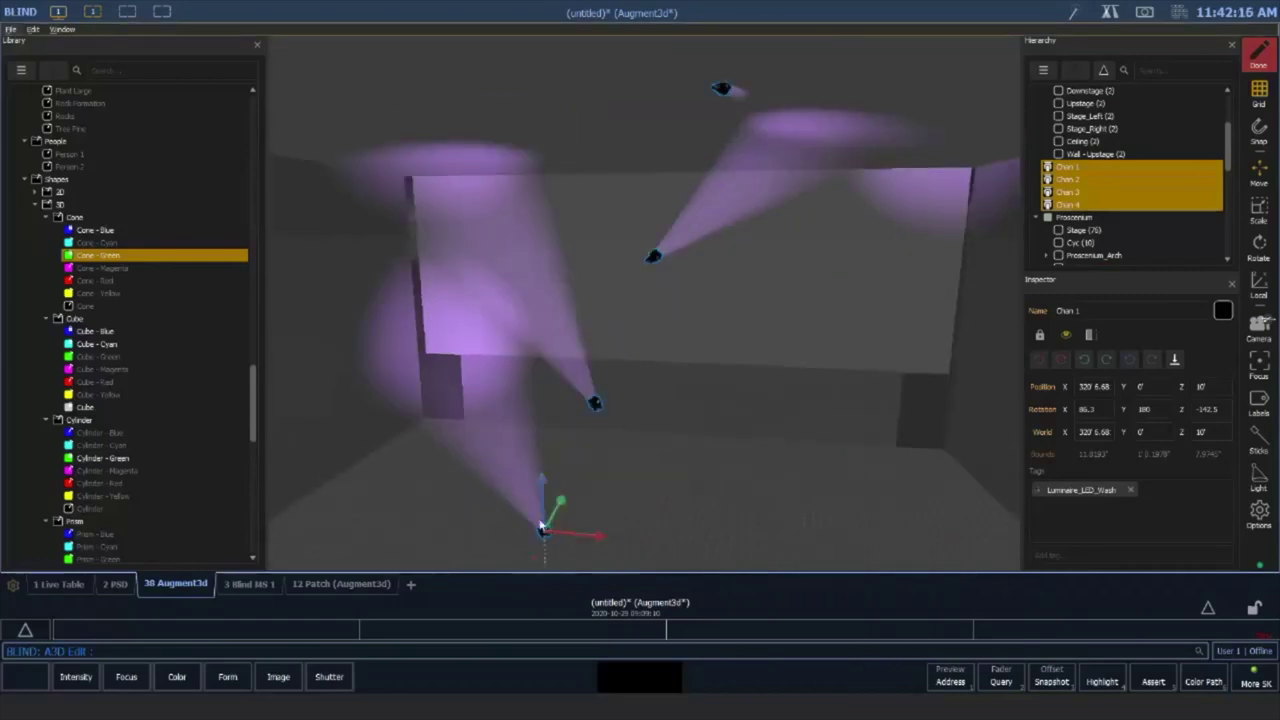
pyautogui.moveTo(582, 437); pyautogui.dragTo(681, 225)
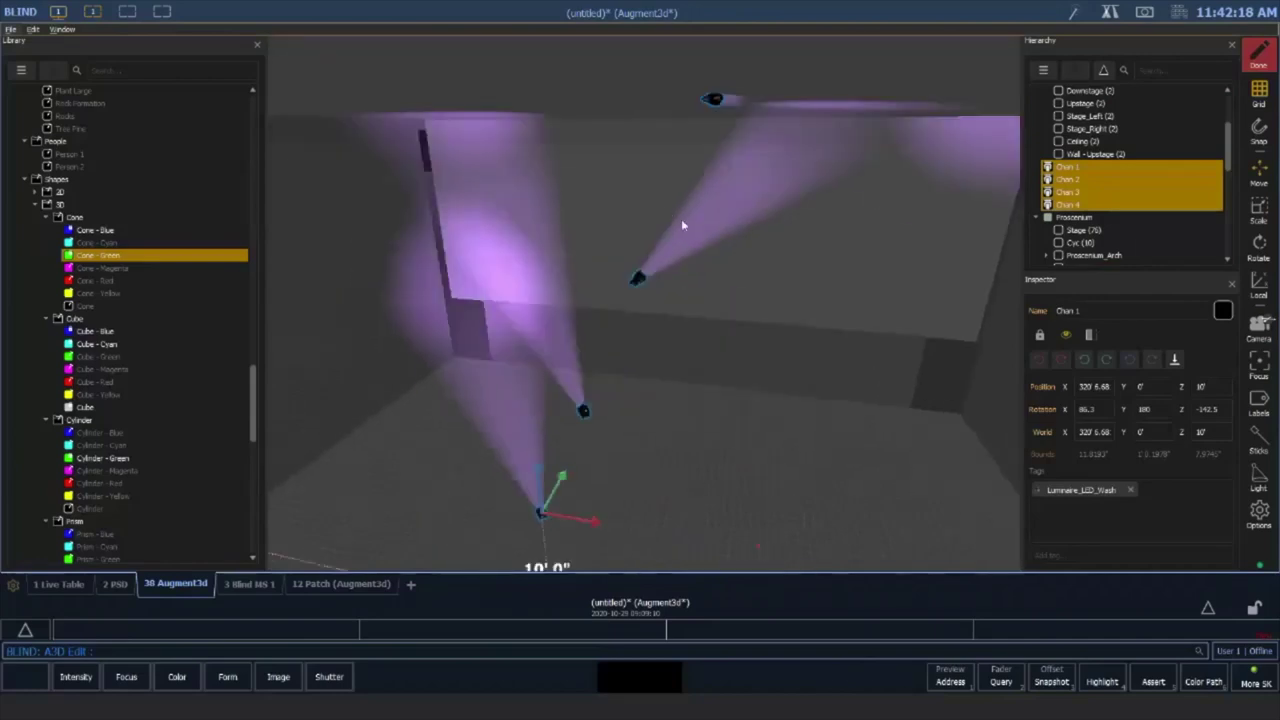
pyautogui.click(714, 100)
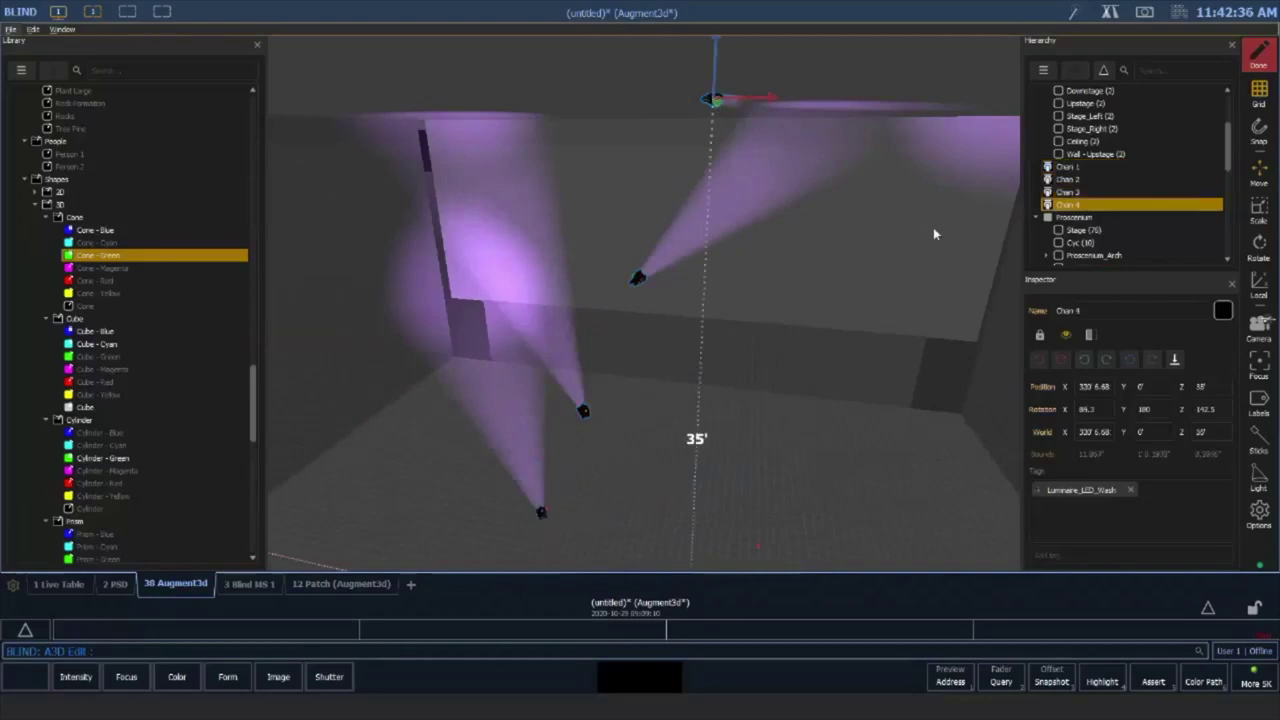
pyautogui.click(1262, 287)
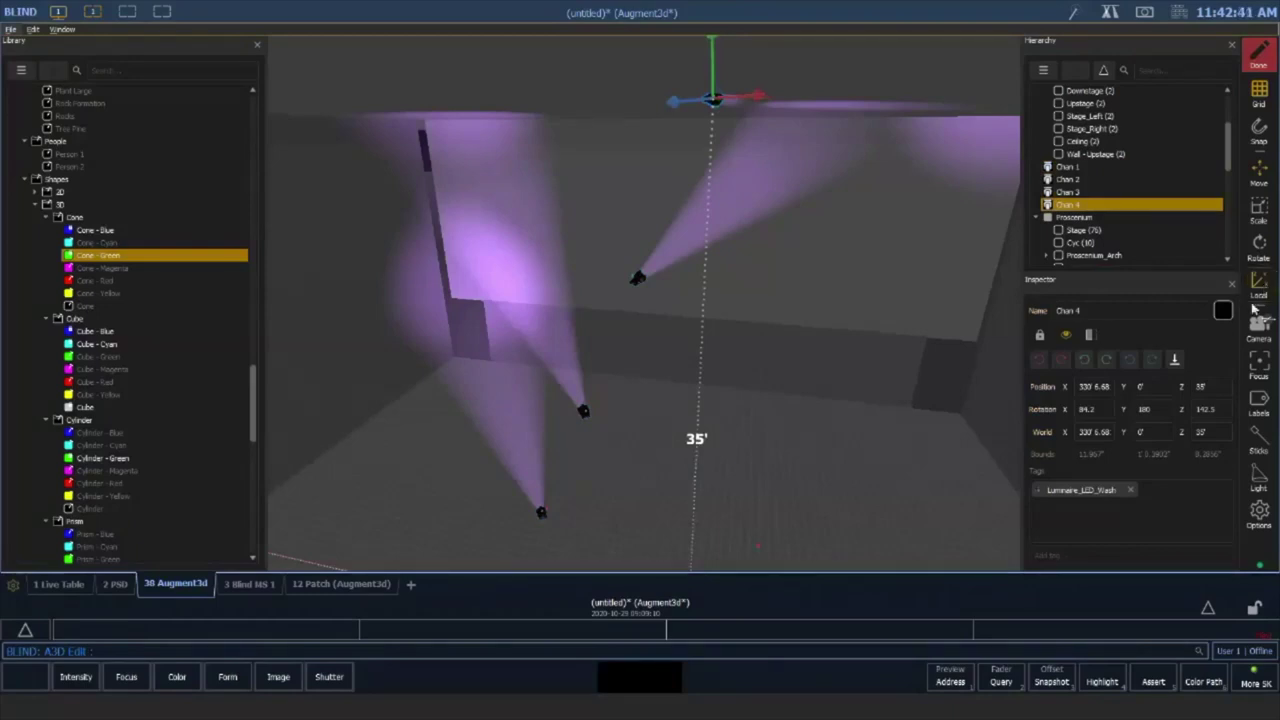
# Move channel 4 along its local axes to about Y 3' 6" and Z 35' 6"
pyautogui.moveTo(964, 295); pyautogui.dragTo(1008, 317, button='right')
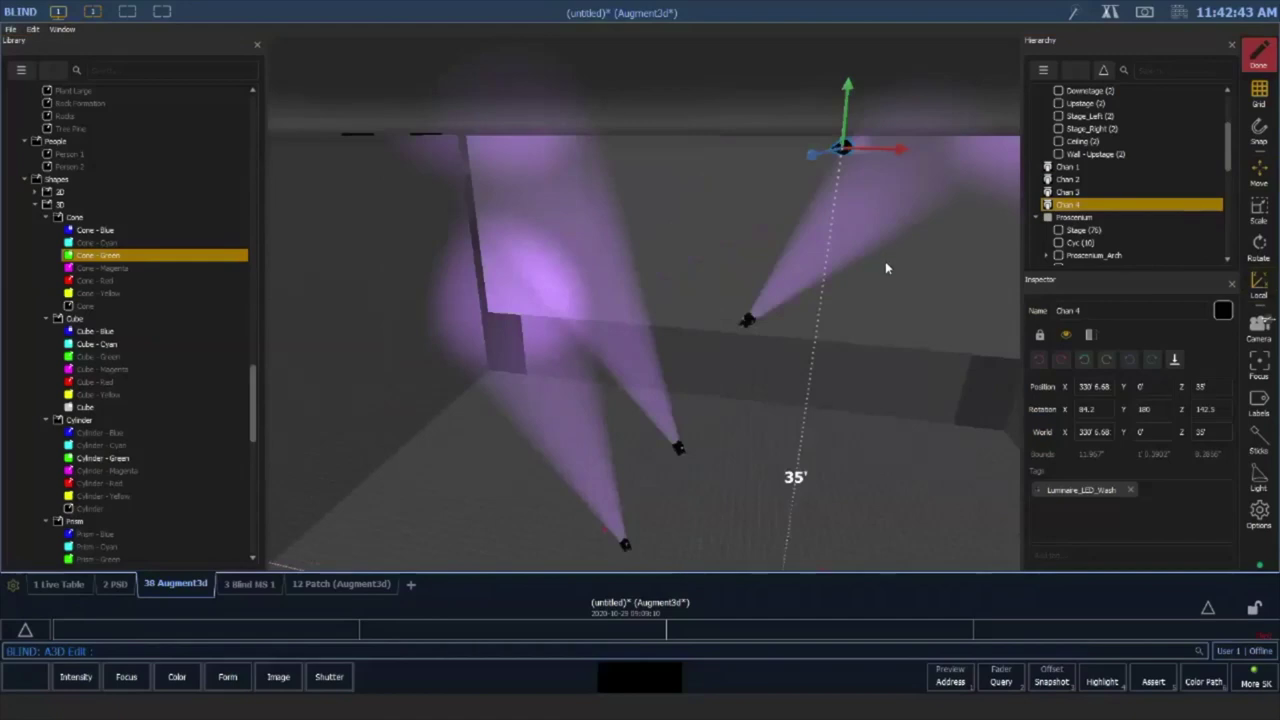
pyautogui.moveTo(885, 263); pyautogui.dragTo(861, 307, button='right')
pyautogui.moveTo(724, 339); pyautogui.dragTo(768, 331)
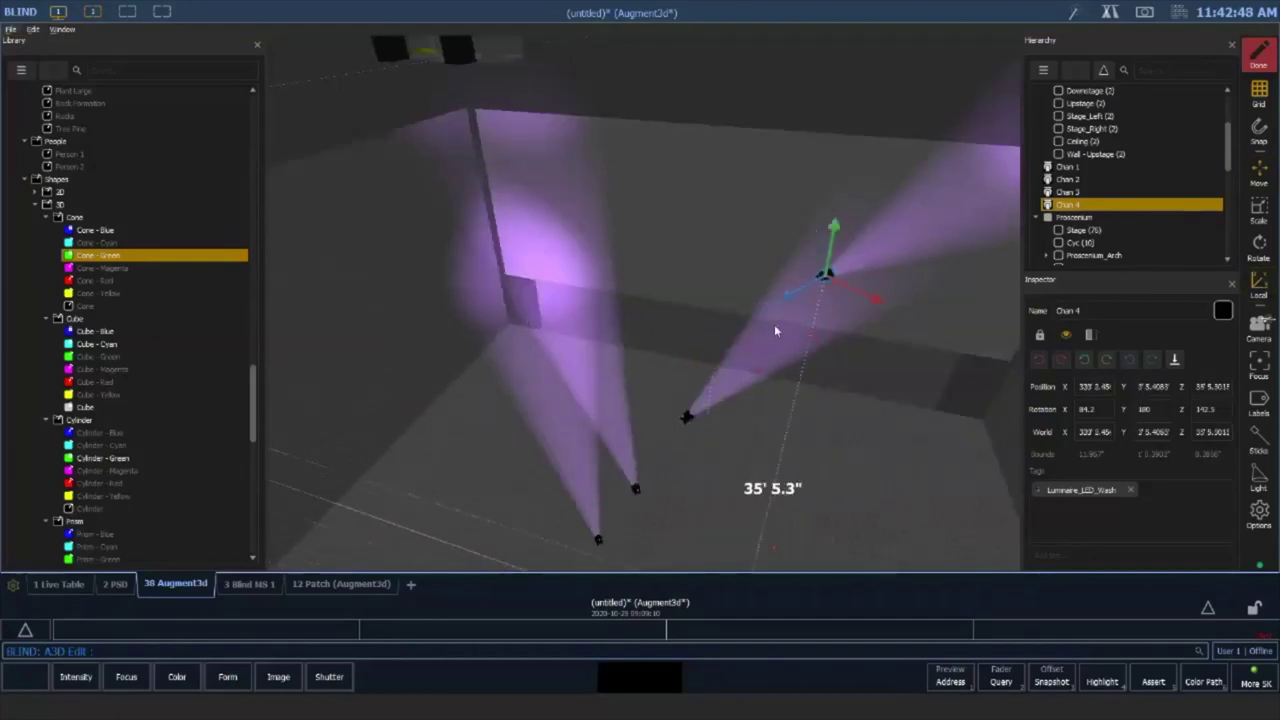
pyautogui.moveTo(834, 230); pyautogui.dragTo(877, 301)
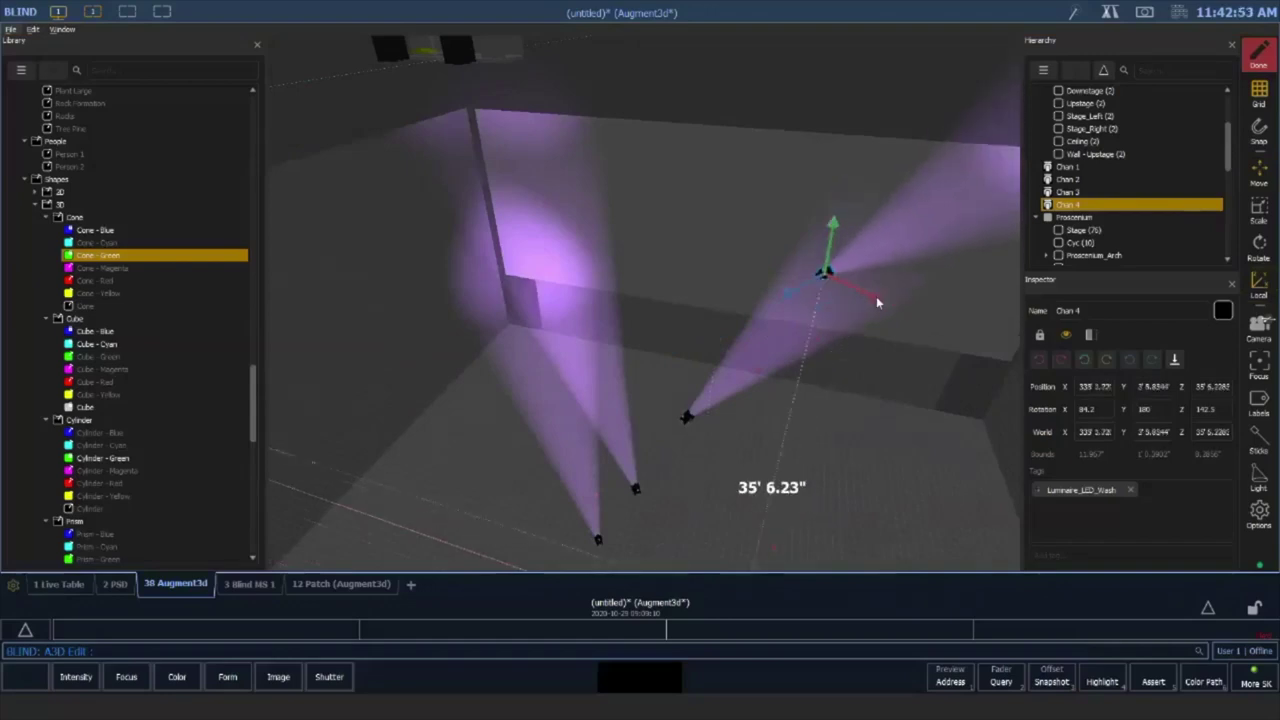
# Slide channel 4 down and back up along its local vertical axis to a height of about 16' 6"
pyautogui.moveTo(880, 424); pyautogui.dragTo(872, 344, button='middle')
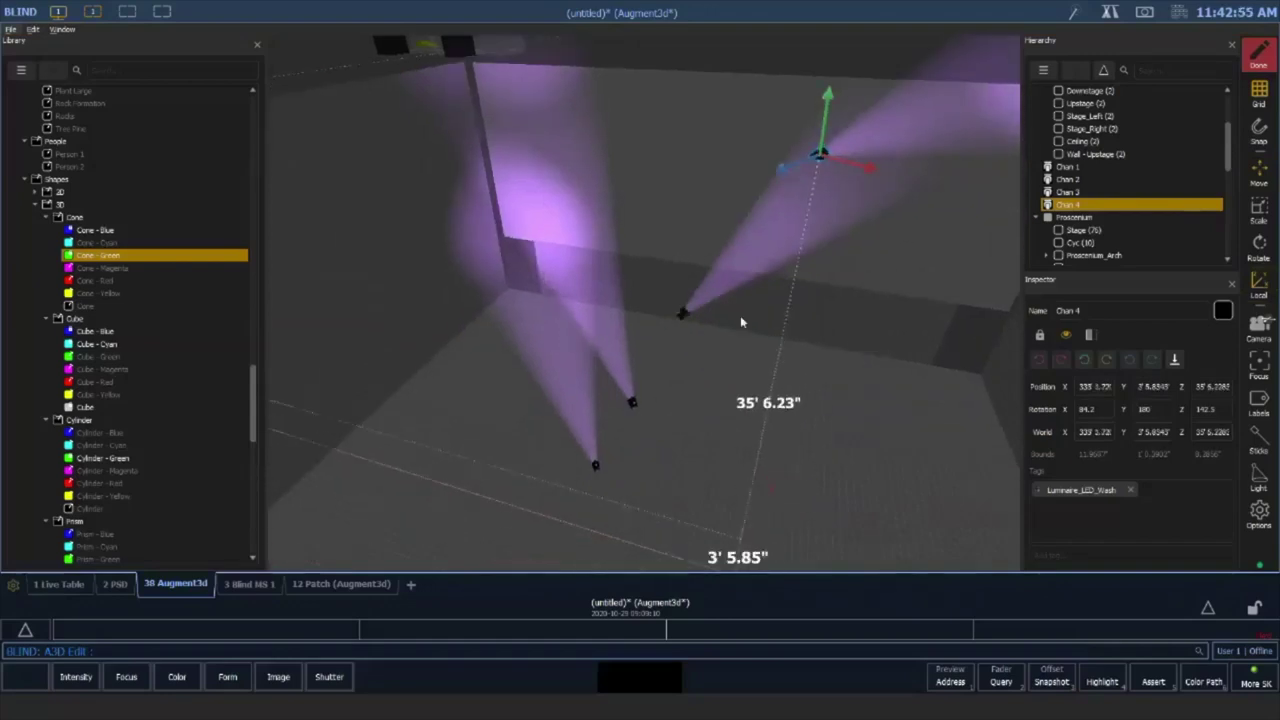
pyautogui.moveTo(741, 322); pyautogui.dragTo(896, 327)
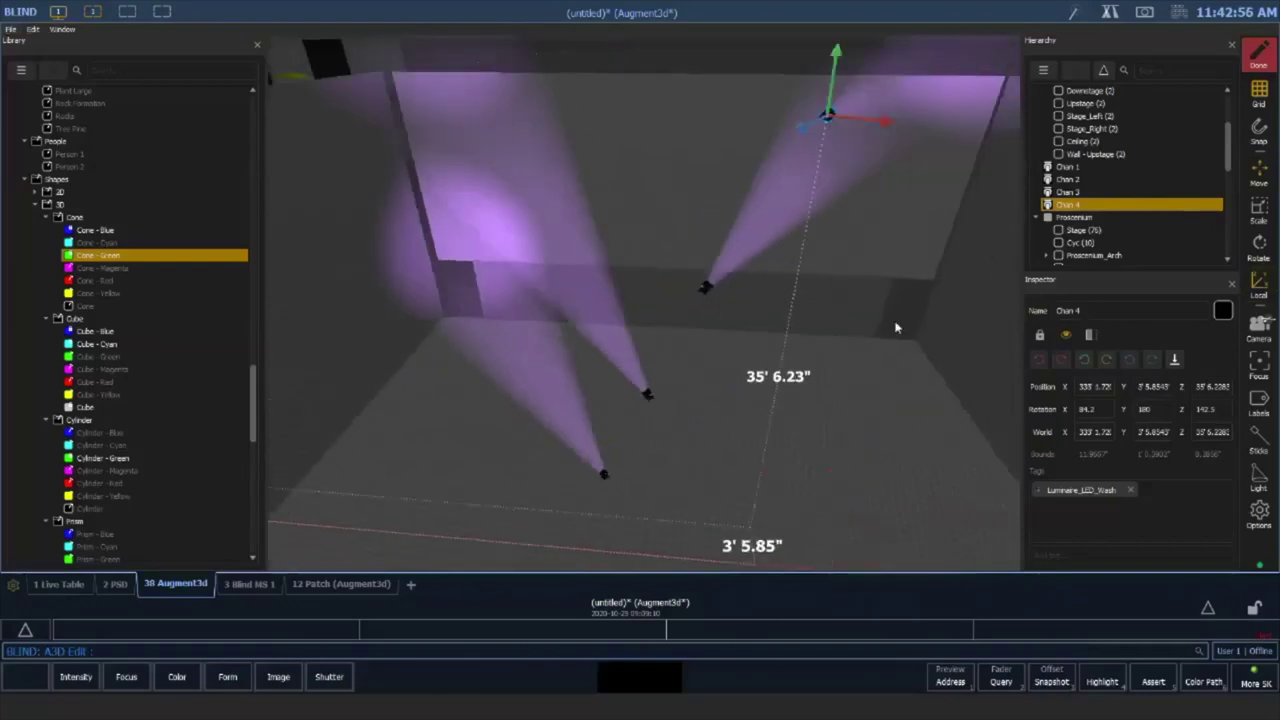
pyautogui.scroll(1, 776, 336)
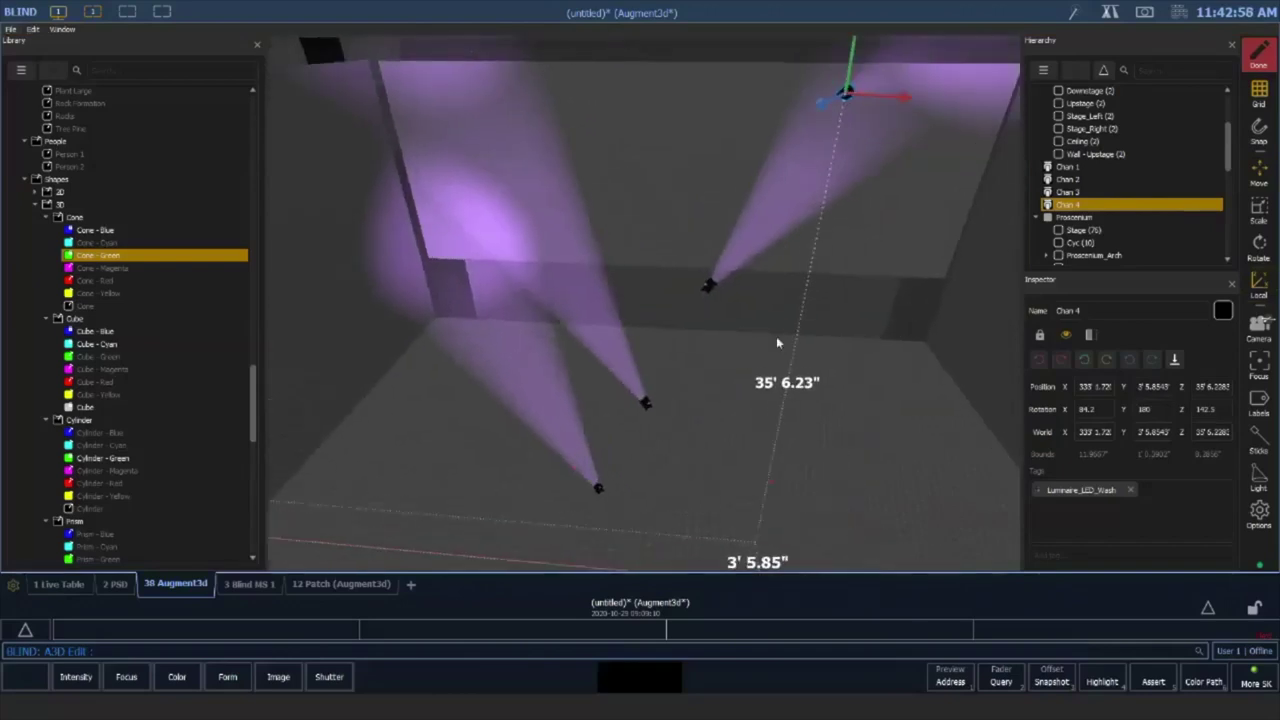
pyautogui.moveTo(776, 336); pyautogui.dragTo(838, 320)
pyautogui.moveTo(838, 320); pyautogui.dragTo(790, 350, button='middle')
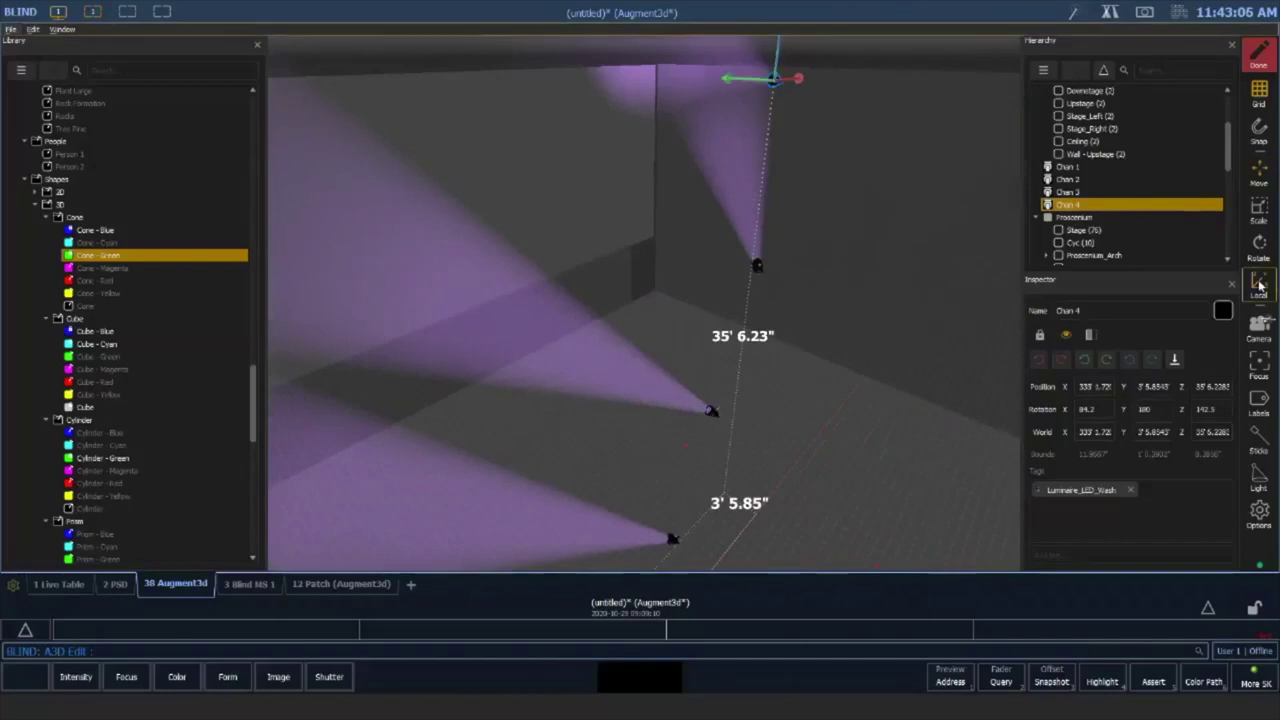
pyautogui.moveTo(779, 52); pyautogui.dragTo(735, 365)
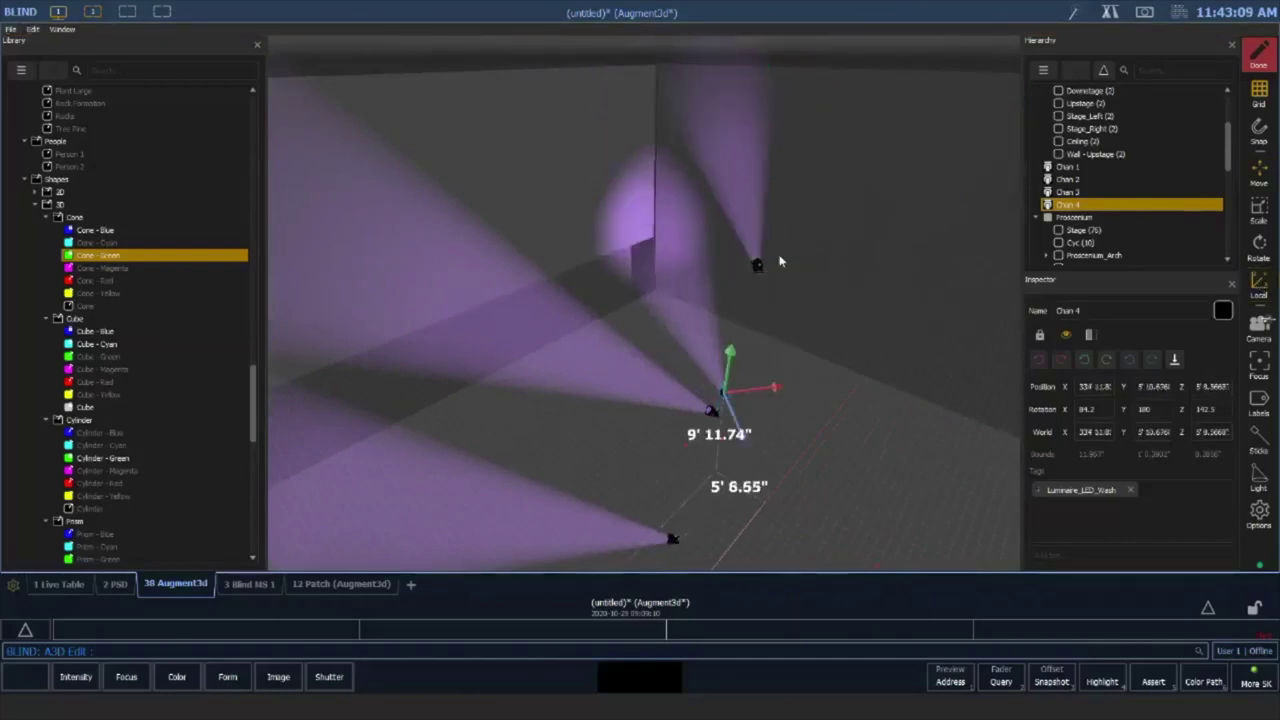
pyautogui.moveTo(780, 262); pyautogui.dragTo(732, 342)
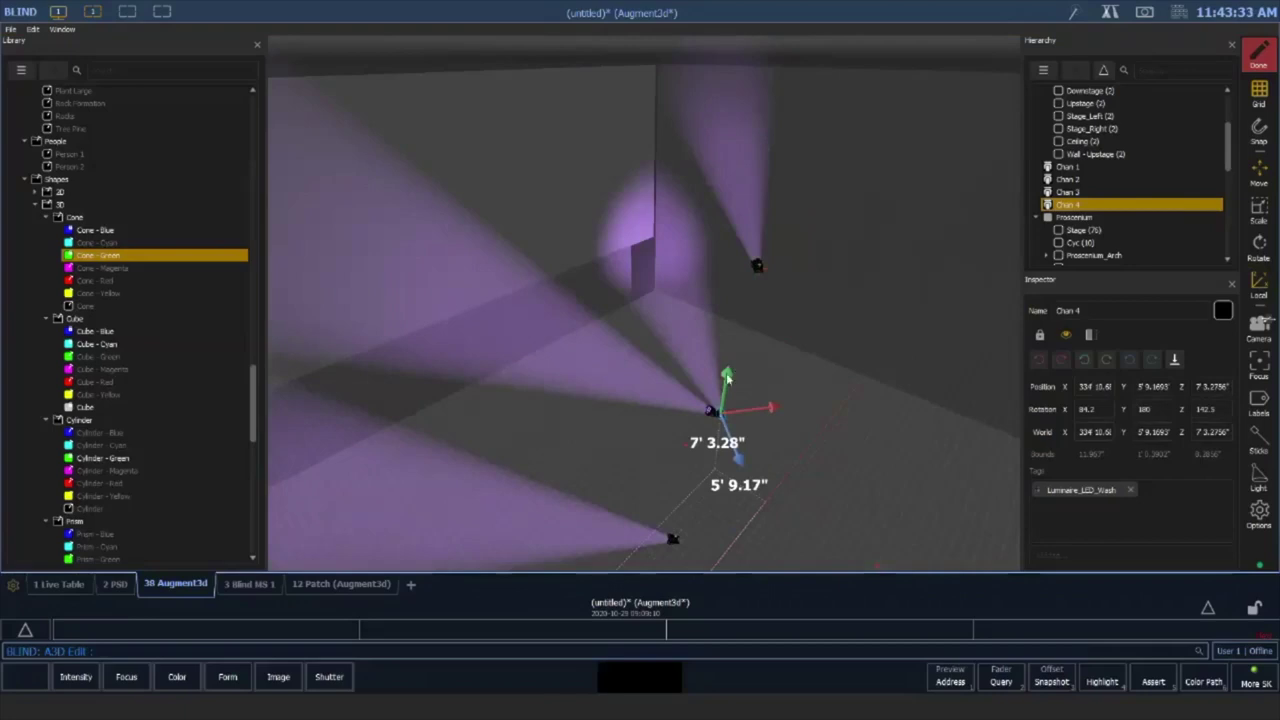
pyautogui.moveTo(728, 376); pyautogui.dragTo(765, 290)
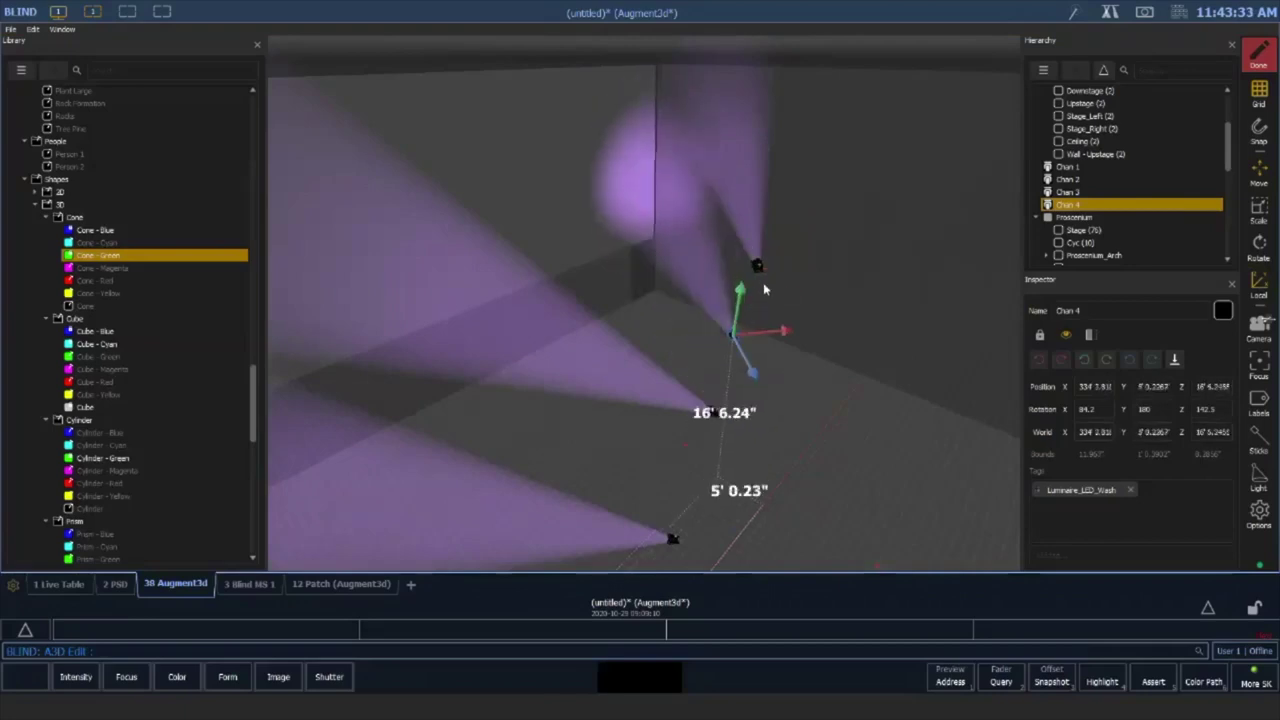